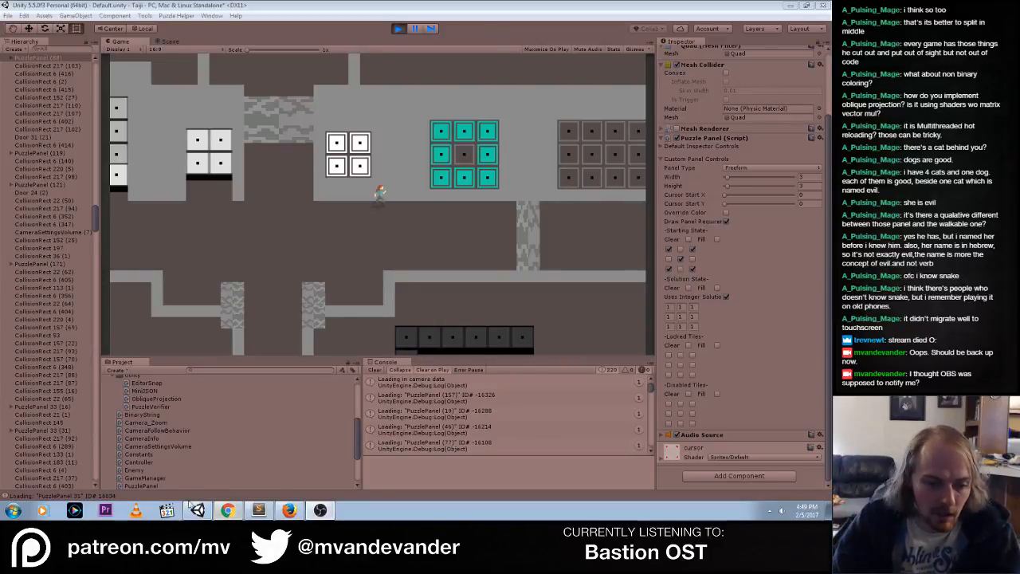
Switch to Chrome and search Google in a new tab for "obs notify stream dropping"
left_click(228, 510)
left_click(739, 9)
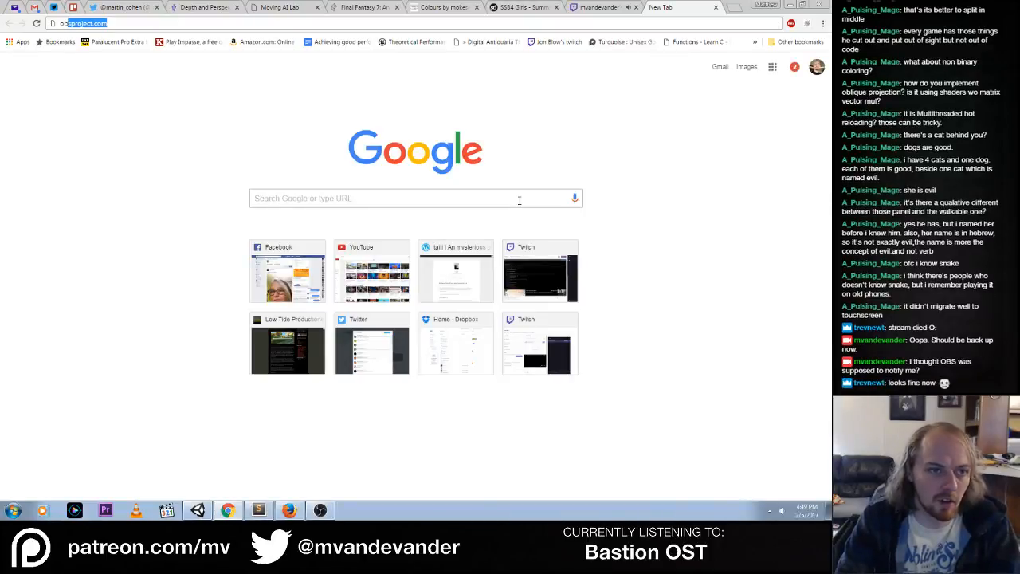
type("obs notify st")
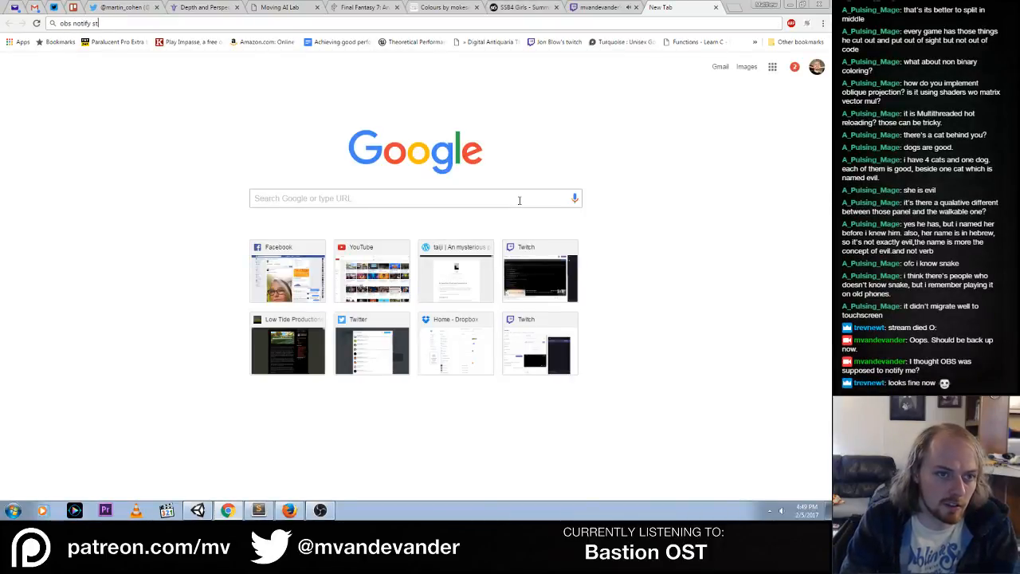
type("ream dropping")
key("Return")
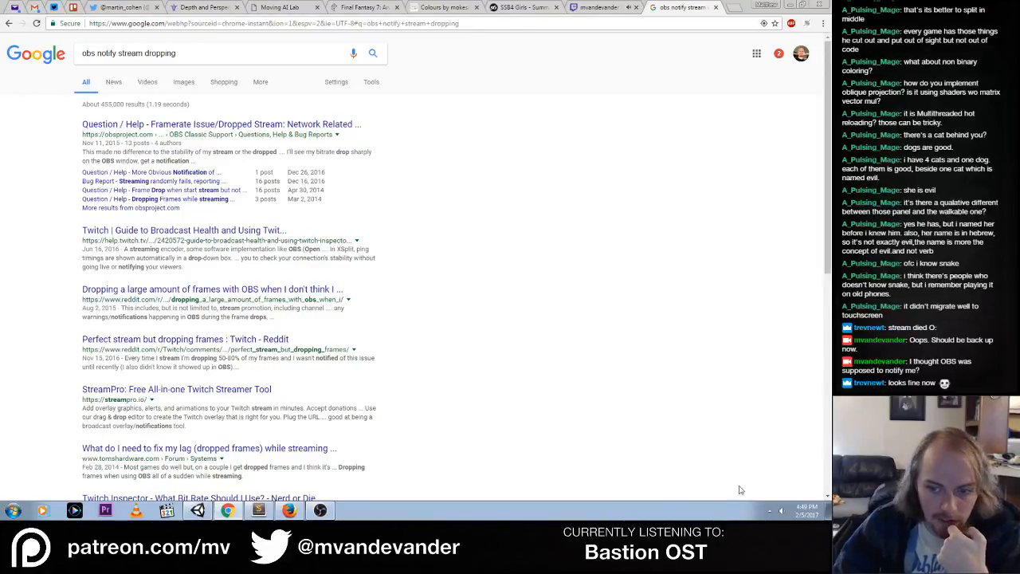
Pause syncing in Dropbox
left_click(770, 510)
left_click(747, 471)
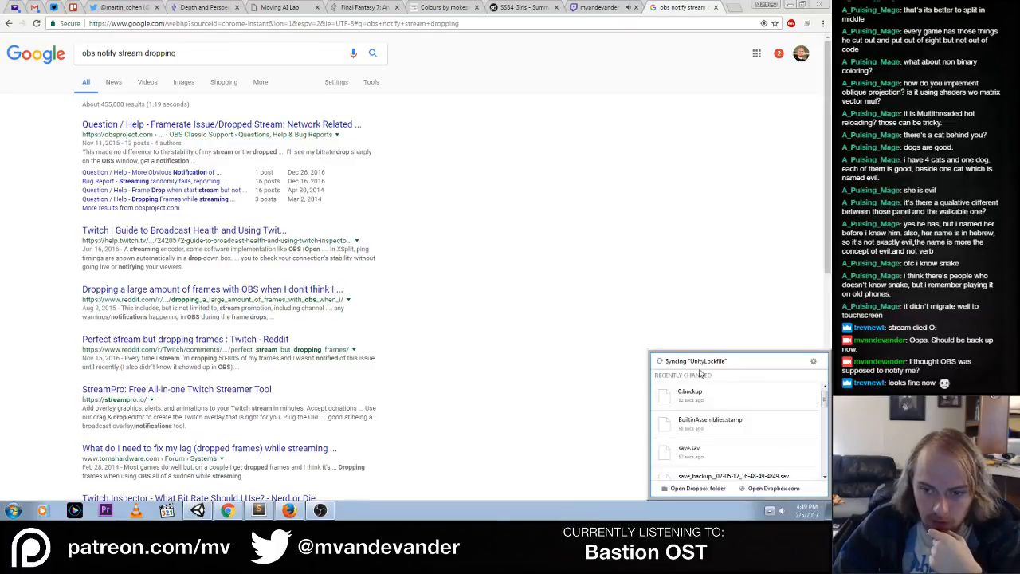
left_click(813, 363)
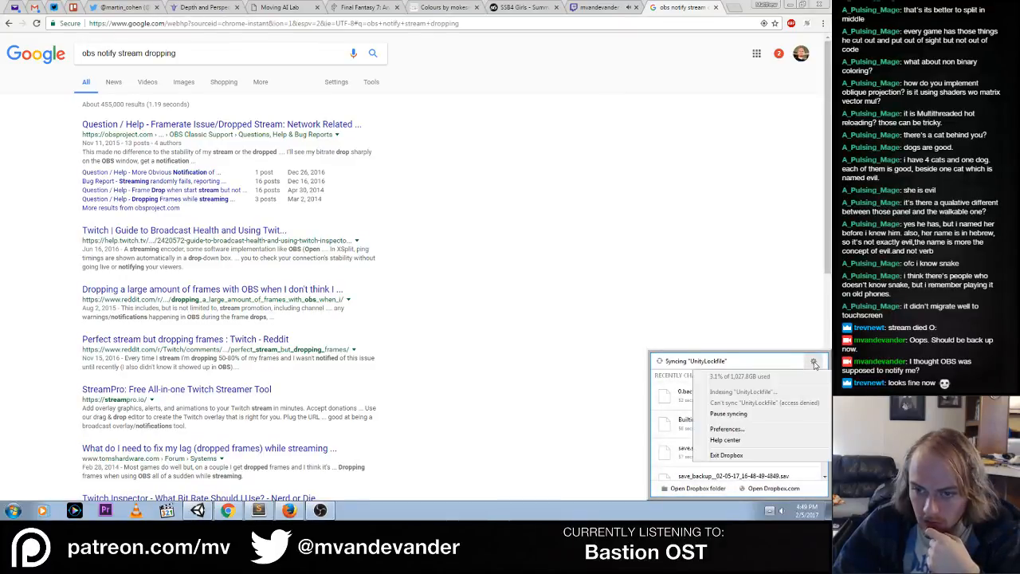
left_click(715, 415)
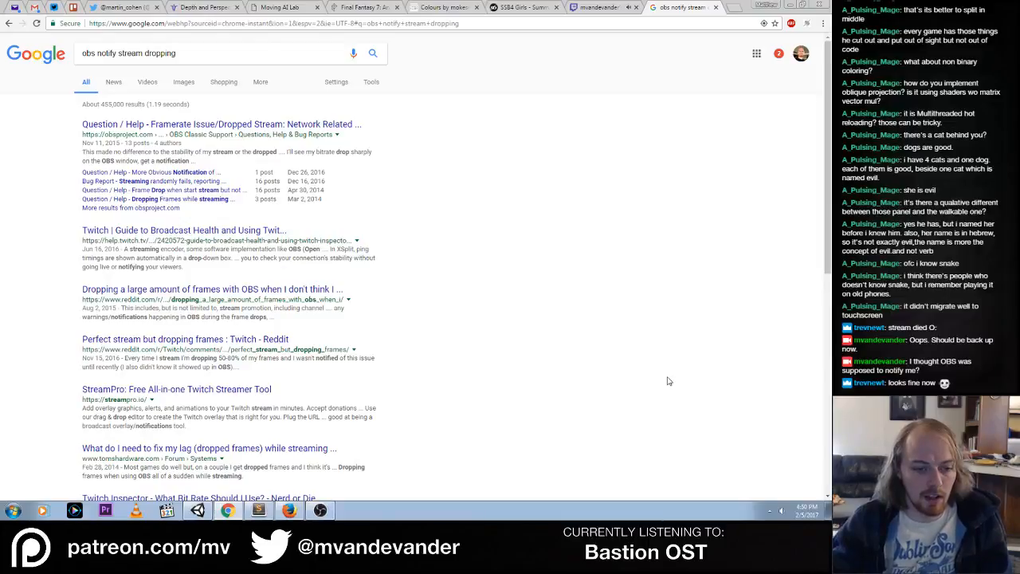
Skim the search results and check the OBS general settings for a dropped-stream notification option
scroll(625, 368, "down", 2)
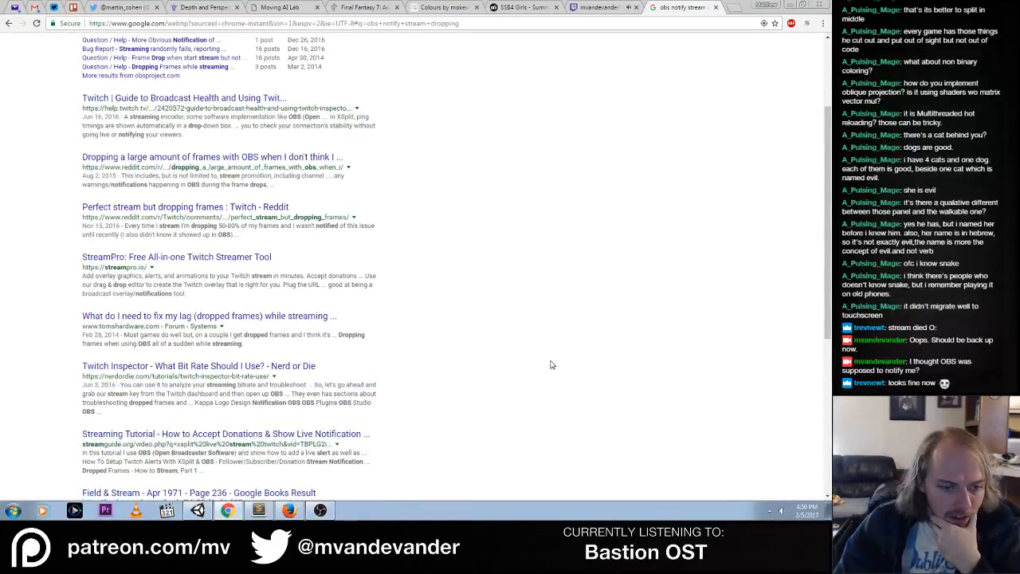
scroll(550, 364, "down", 3)
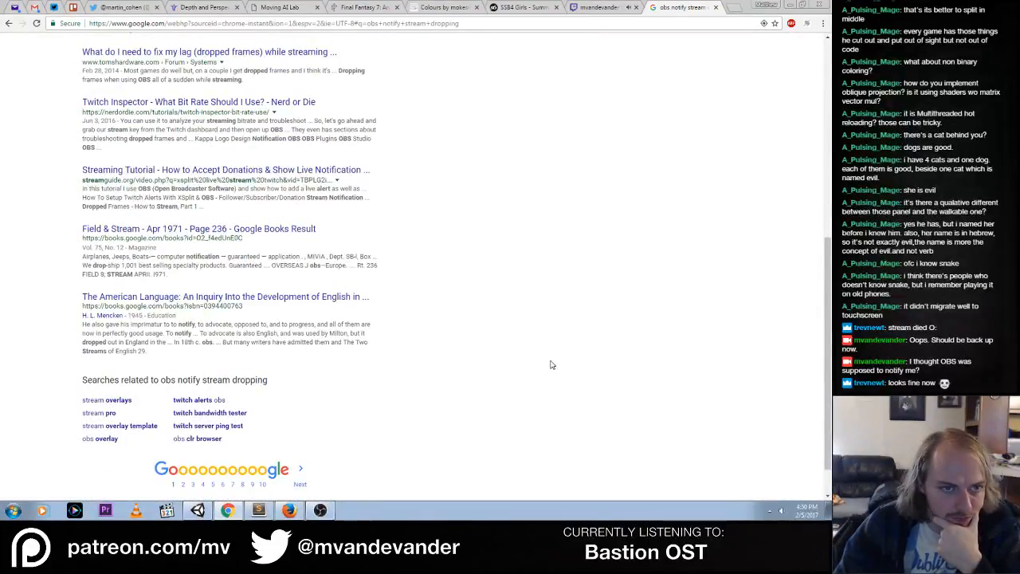
scroll(550, 364, "up", 5)
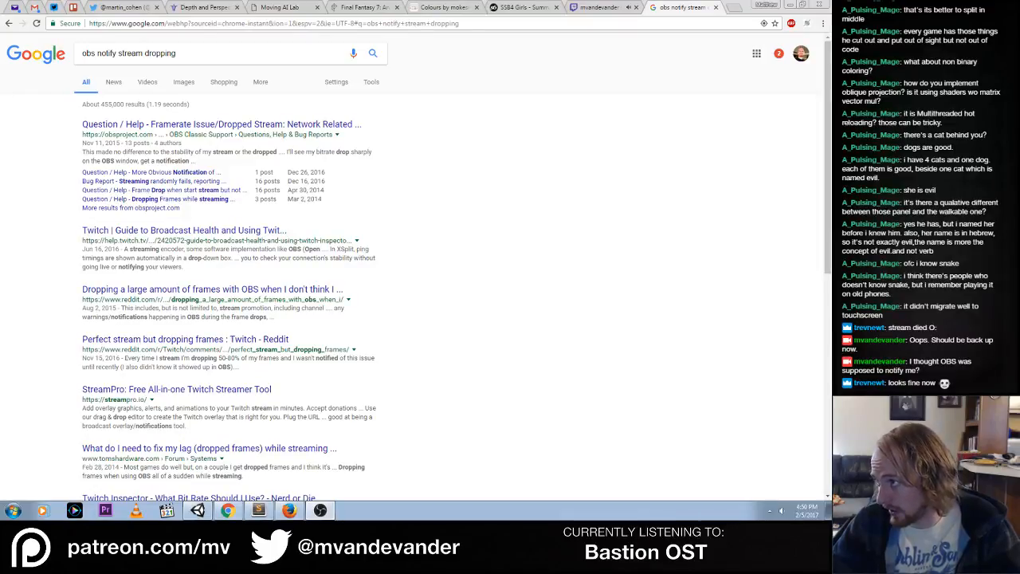
left_click_drag(916, 65, 349, 65)
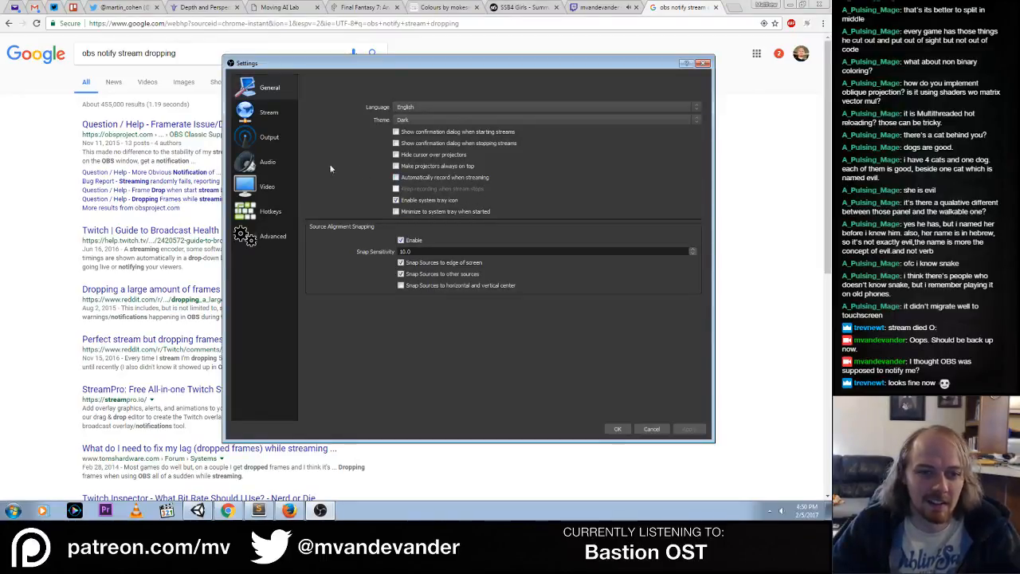
left_click_drag(350, 64, 988, 81)
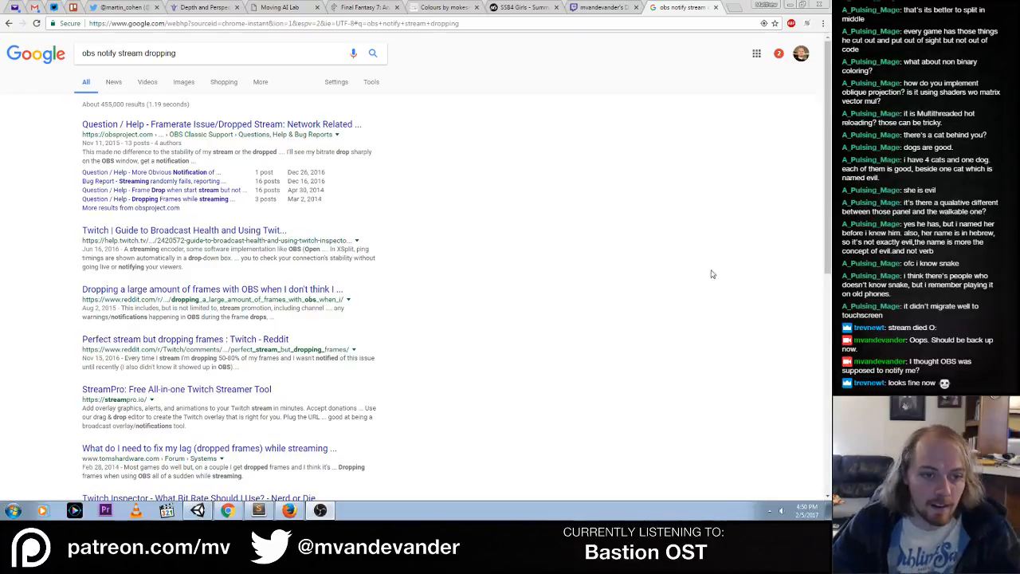
Close the search results page, return to Unity, and solve the 3×3 puzzle panel with all nine tiles lit
middle_click(658, 9)
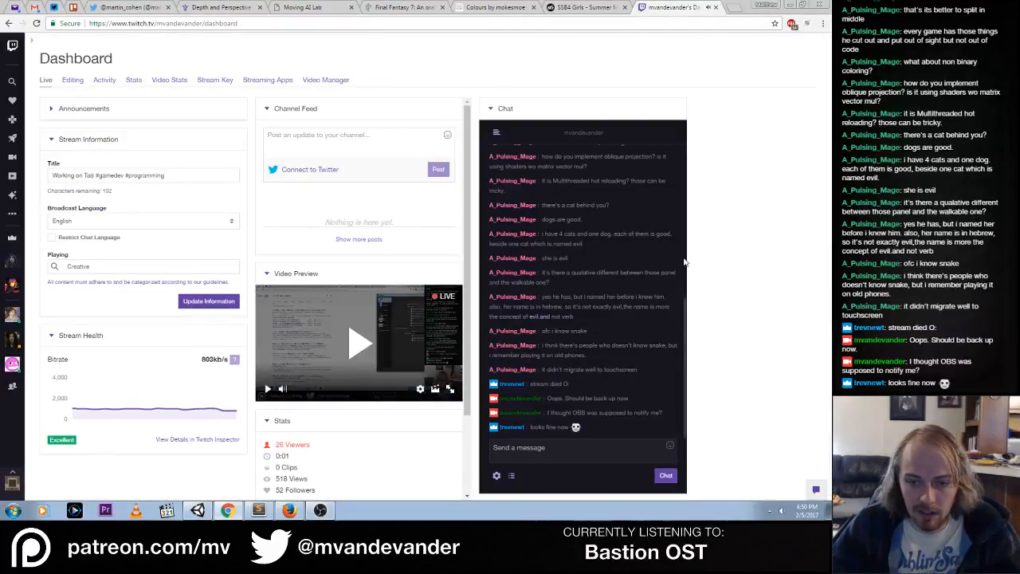
key("alt+Tab")
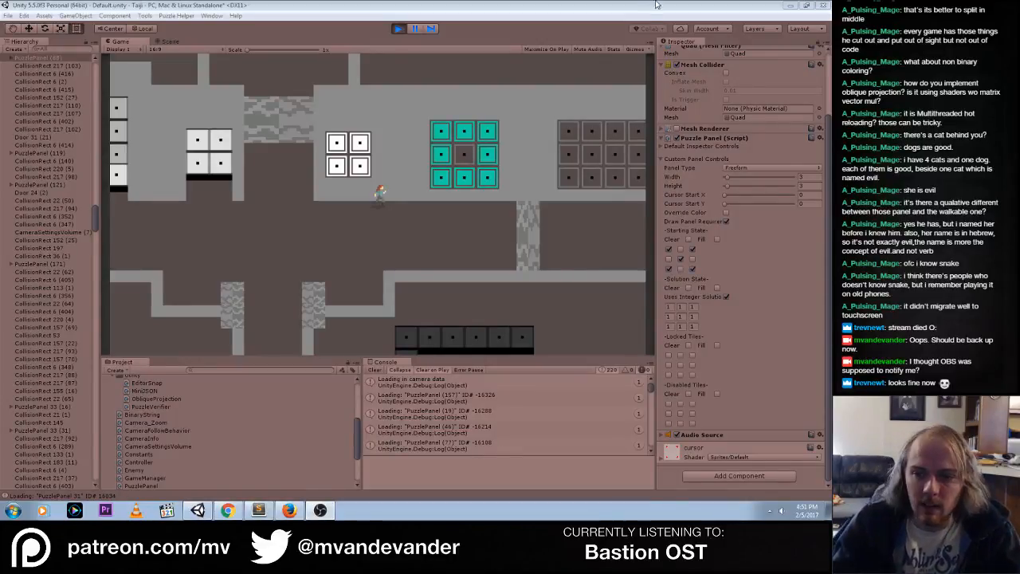
left_click(441, 177)
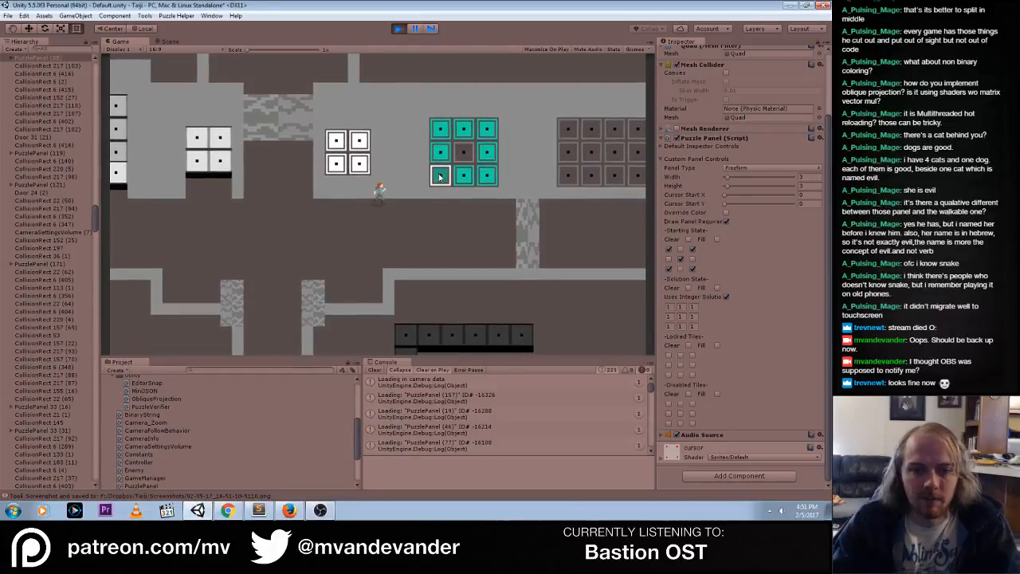
left_click(440, 176)
left_click(463, 155)
Walk the character up and far left through the level to the gateway between the two 2×2 puzzle panels
key("a")
key("w")
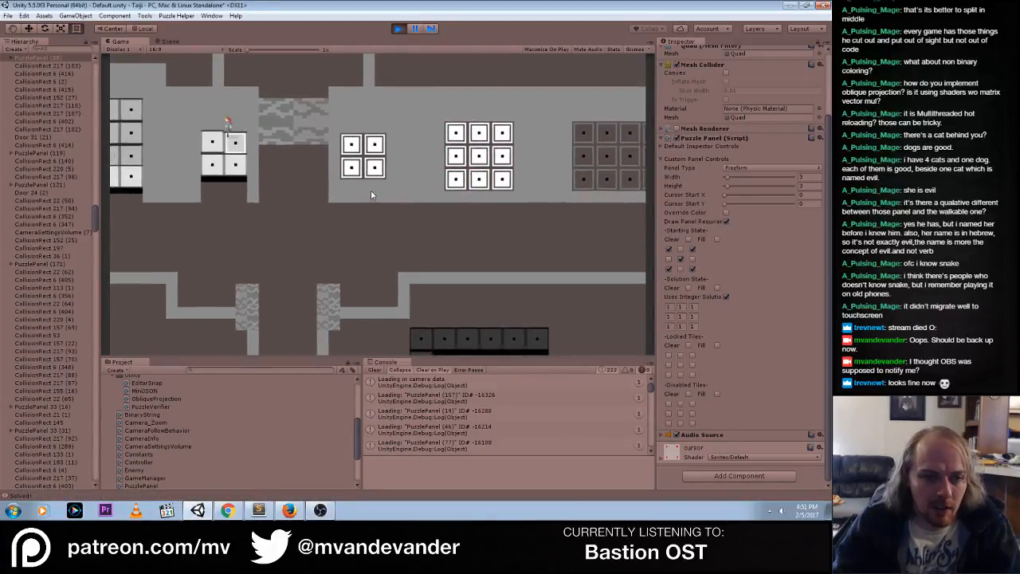
key("w")
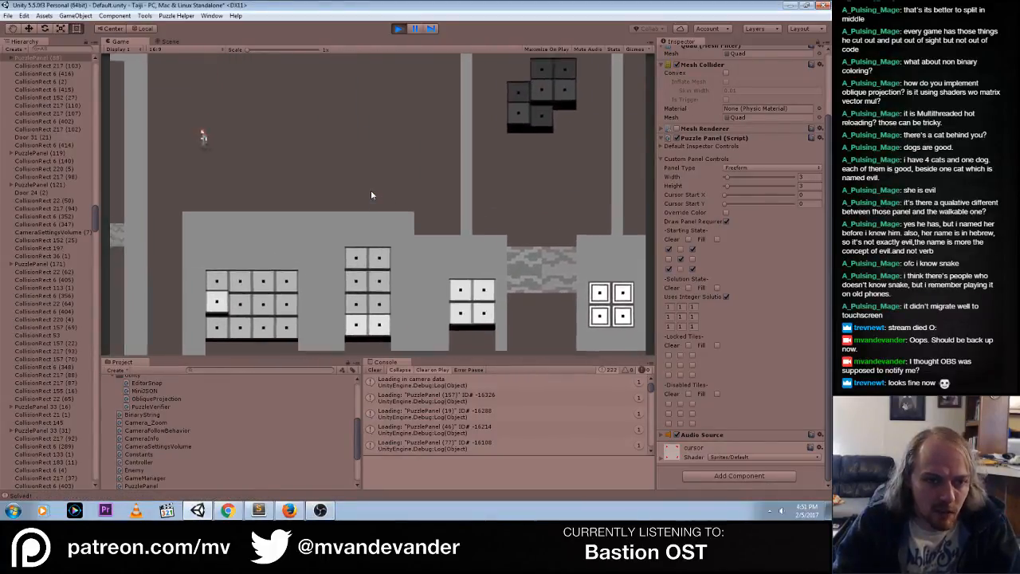
key("w")
key("a")
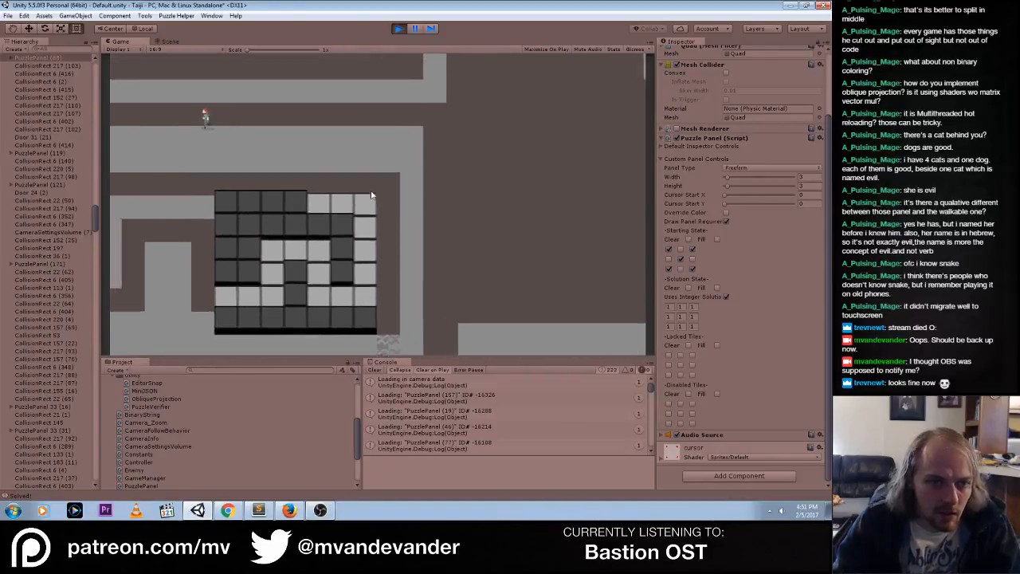
key("w")
key("a")
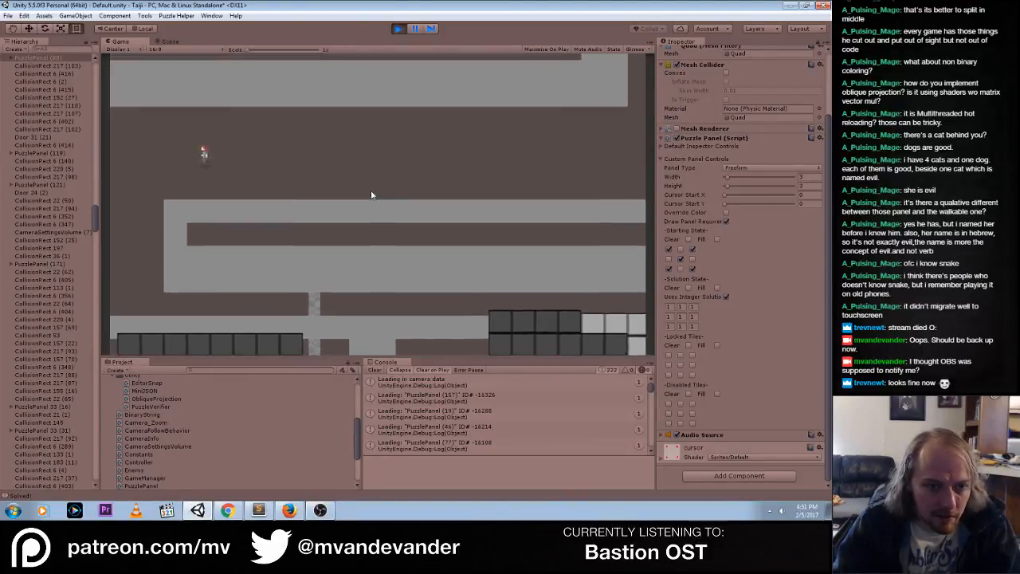
key("a")
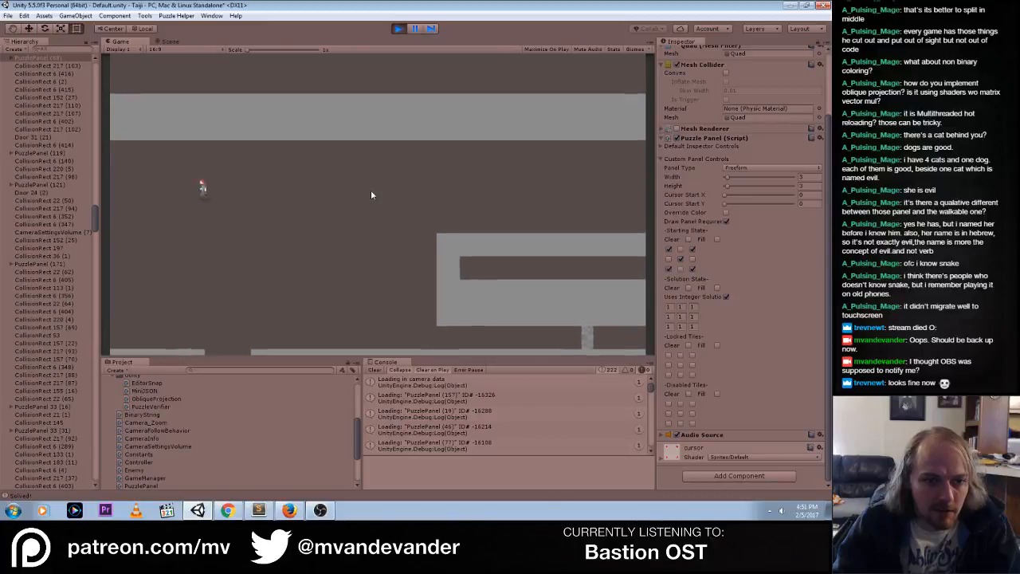
key("a")
key("w")
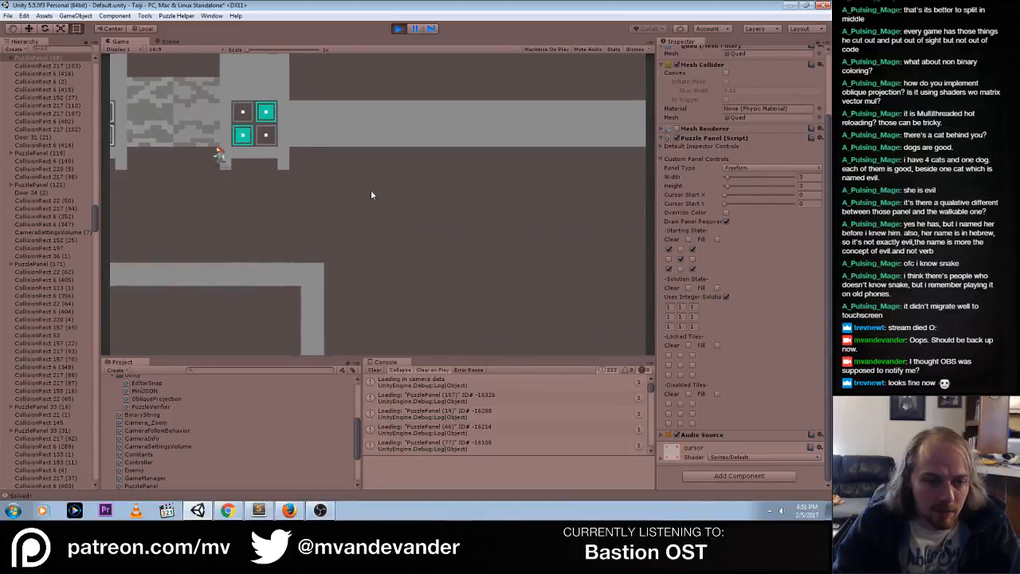
key("a")
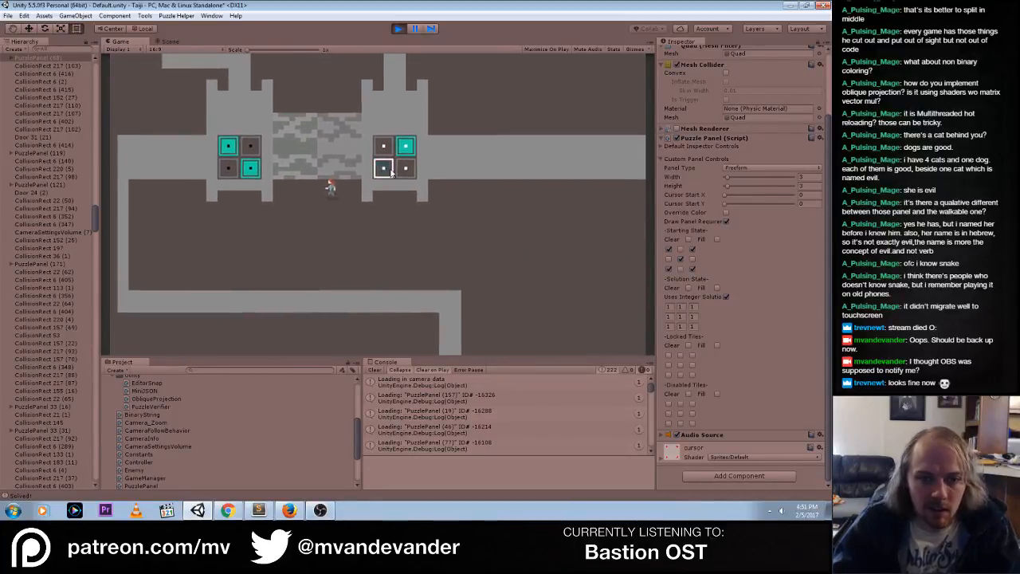
Solve both 2×2 gateway panels, turning off every tile on the right one and lighting every tile on the left one
left_click(403, 175)
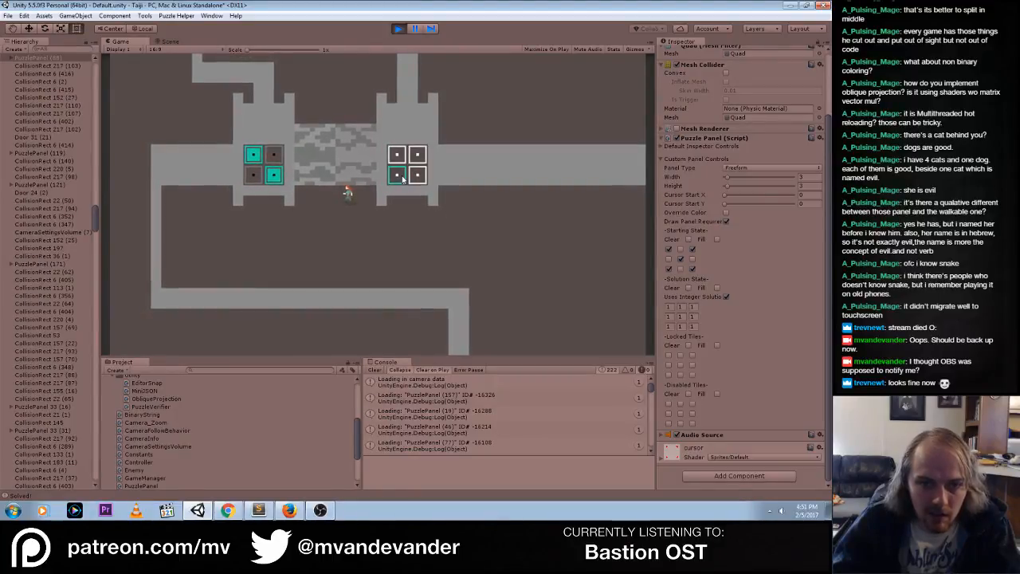
left_click(402, 175)
left_click(254, 175)
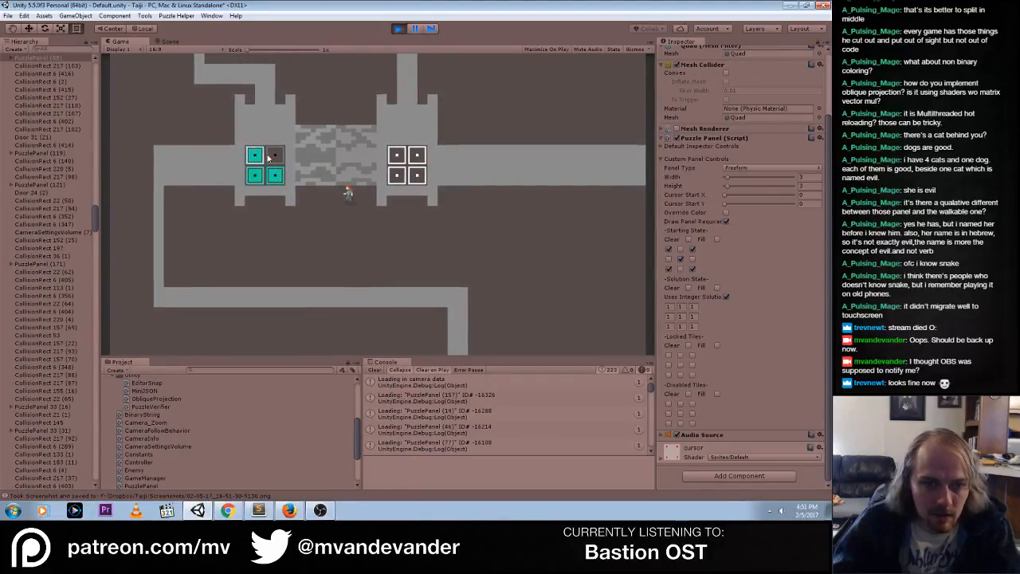
left_click(274, 155)
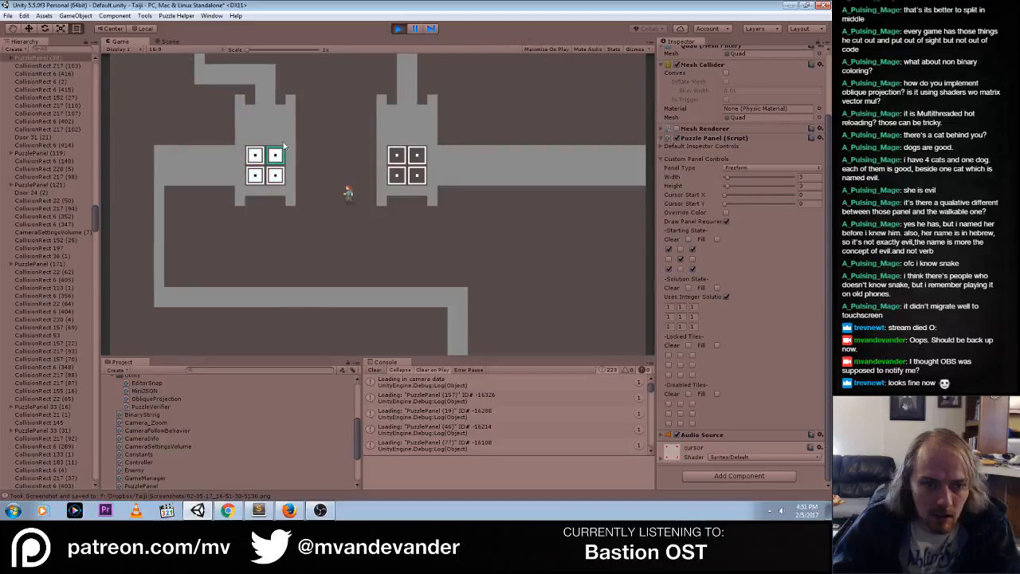
left_click(396, 174)
mouse_move(419, 173)
left_mouse_down()
mouse_move(394, 158)
mouse_move(417, 174)
mouse_move(398, 175)
left_mouse_up()
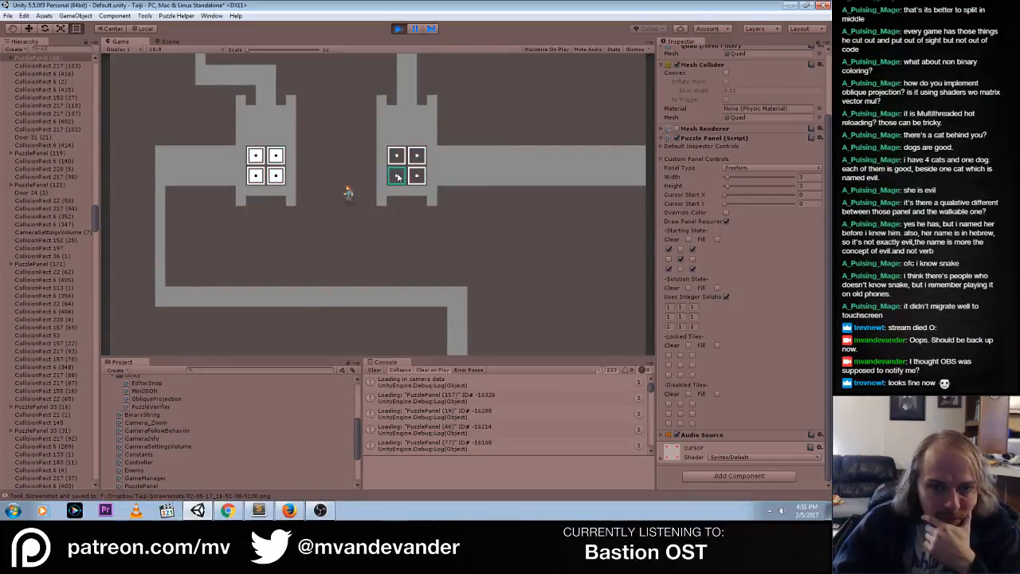
Locate the gateway in the Scene view and select the right 2×2 puzzle panel with unlit tiles
left_click(169, 40)
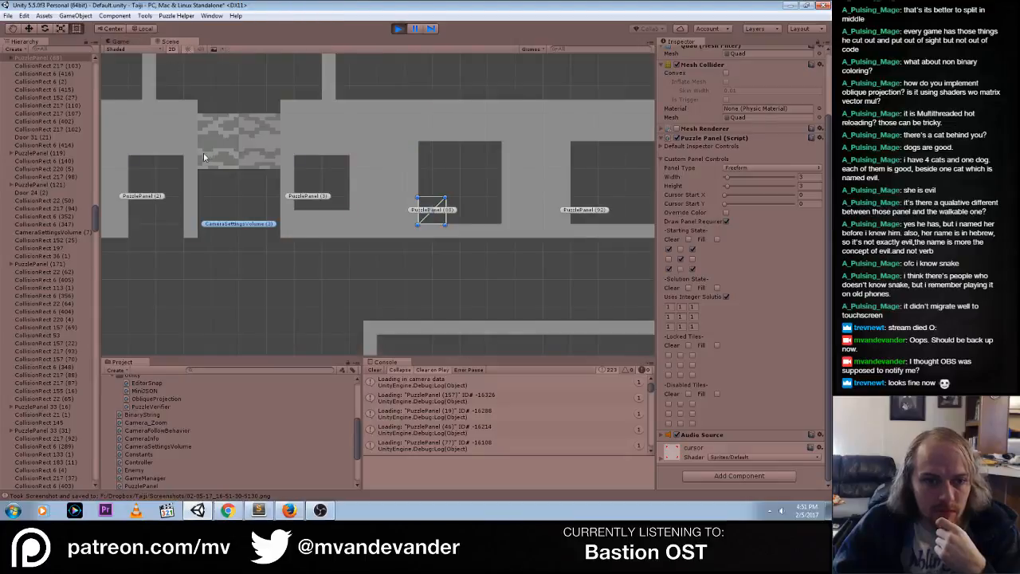
scroll(271, 176, "up", 3)
scroll(299, 191, "down", 10)
middle_click_drag(251, 188, 480, 270)
middle_click_drag(279, 173, 533, 283)
middle_click_drag(319, 175, 668, 275)
middle_click_drag(283, 200, 423, 151)
scroll(370, 226, "up", 6)
left_click(373, 198)
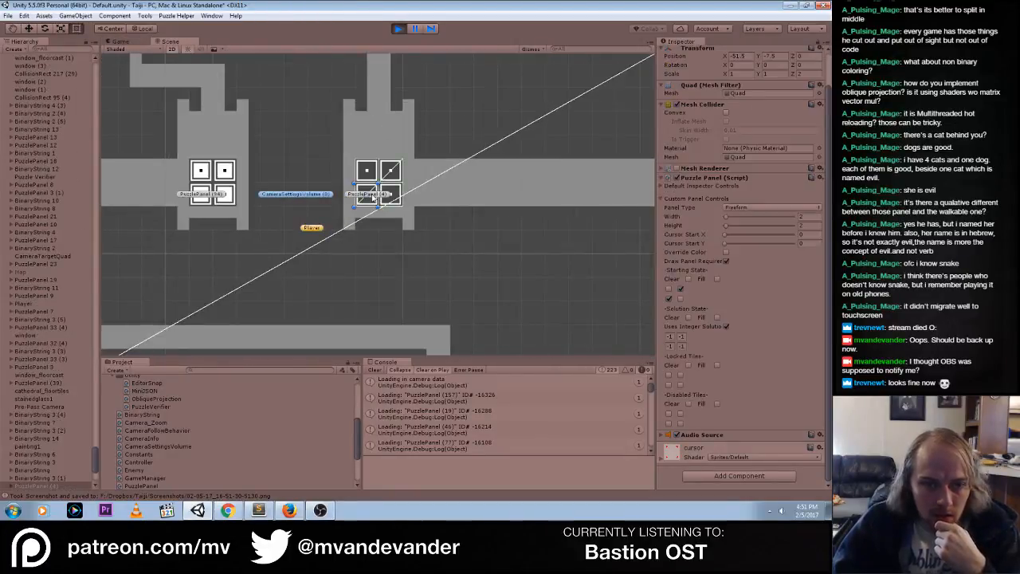
Change the selected panel's Highlight Color to a neutral grey and test the highlight on its tiles in the running game
left_click(669, 186)
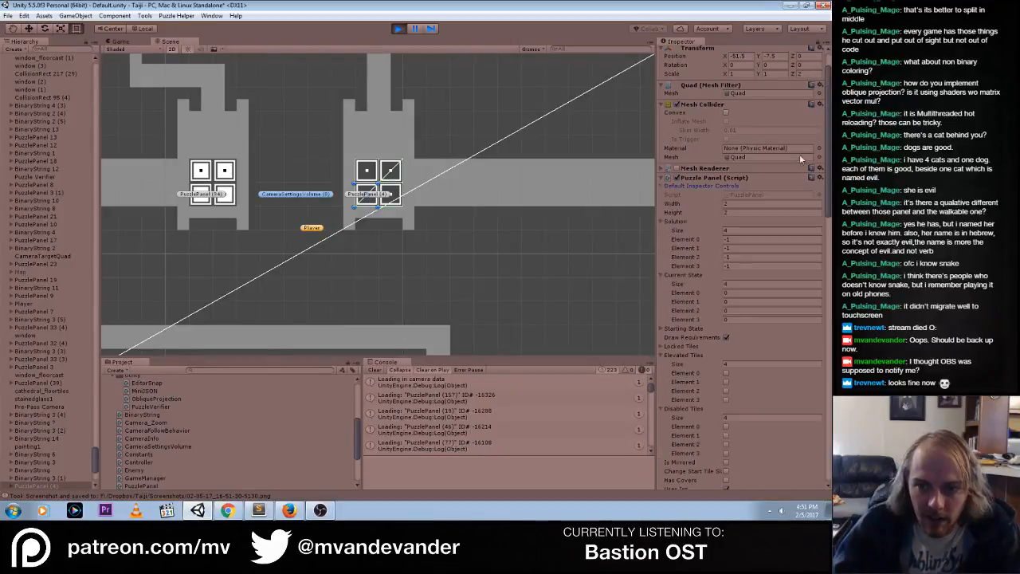
scroll(829, 153, "down", 10)
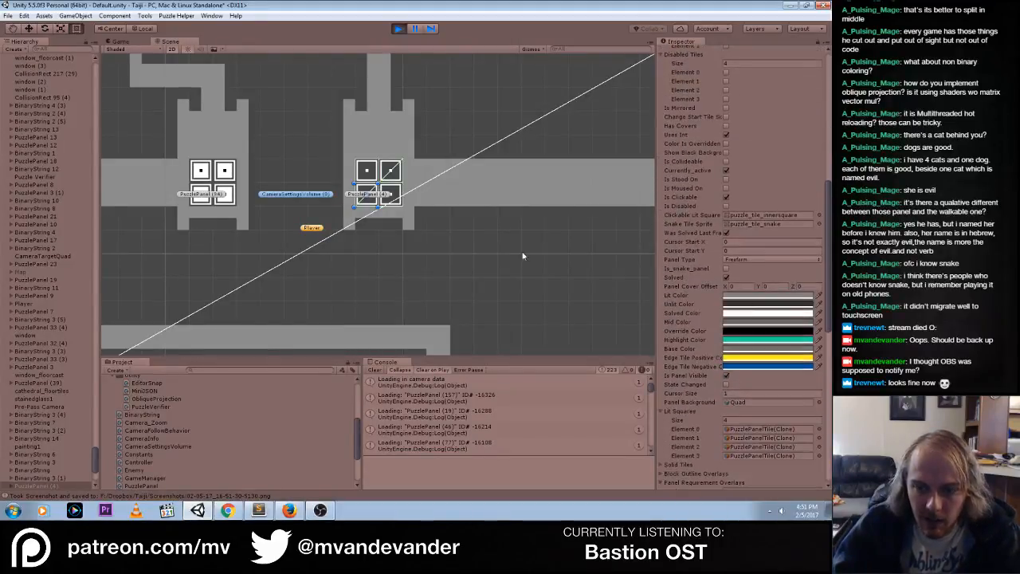
left_click(748, 345)
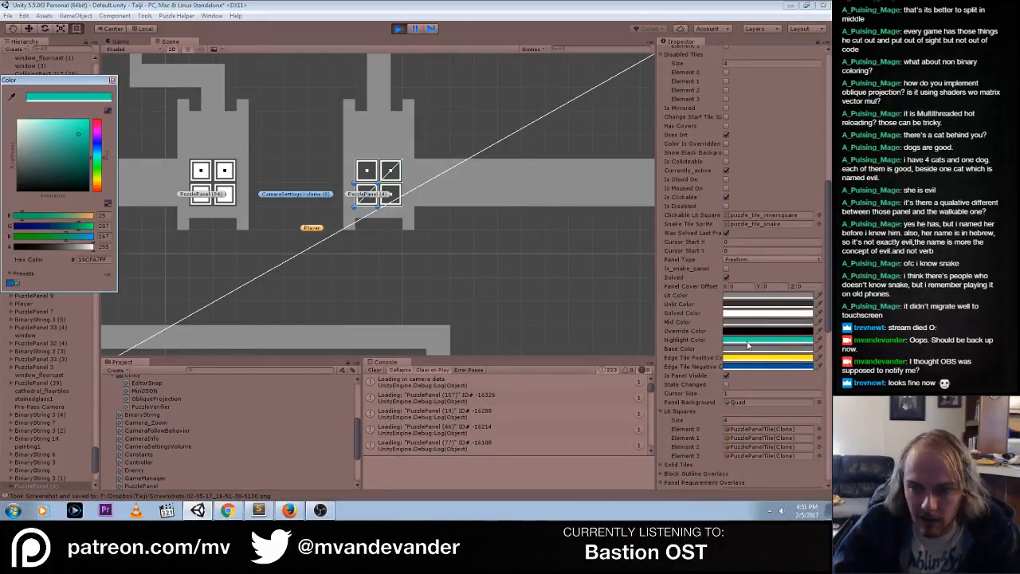
left_click_drag(72, 83, 405, 161)
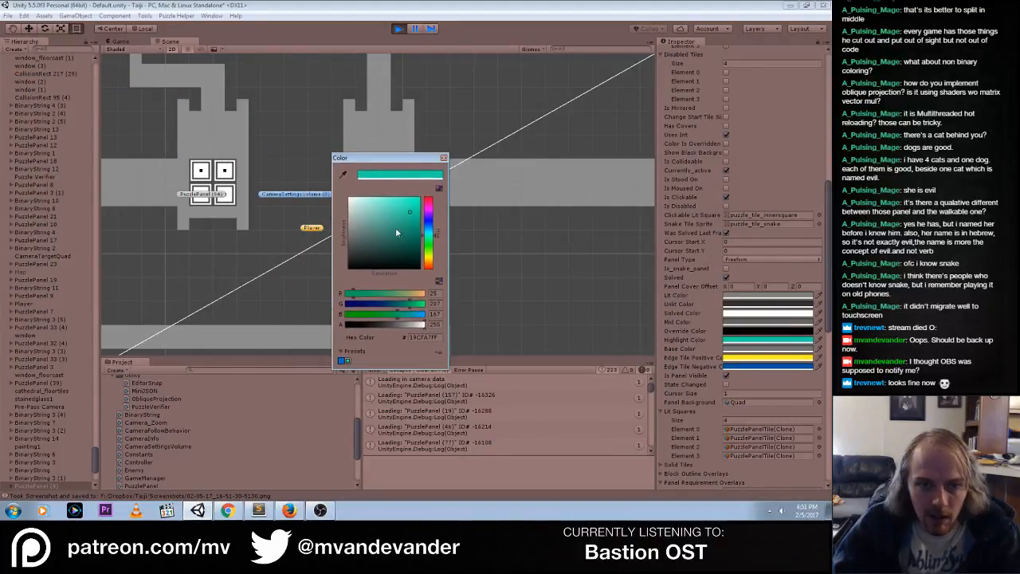
left_click_drag(395, 227, 350, 226)
left_click(126, 42)
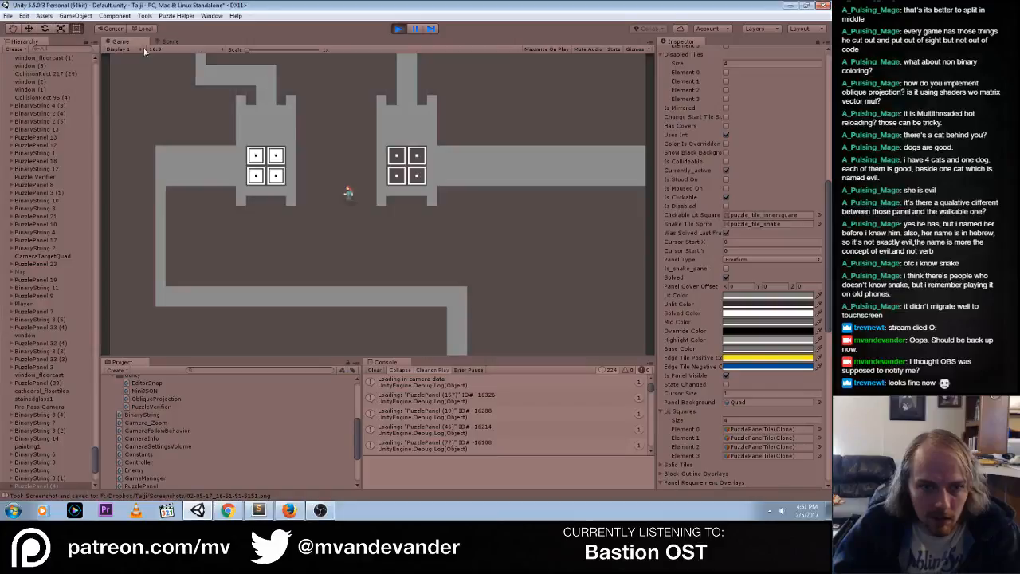
left_click_drag(397, 158, 395, 178)
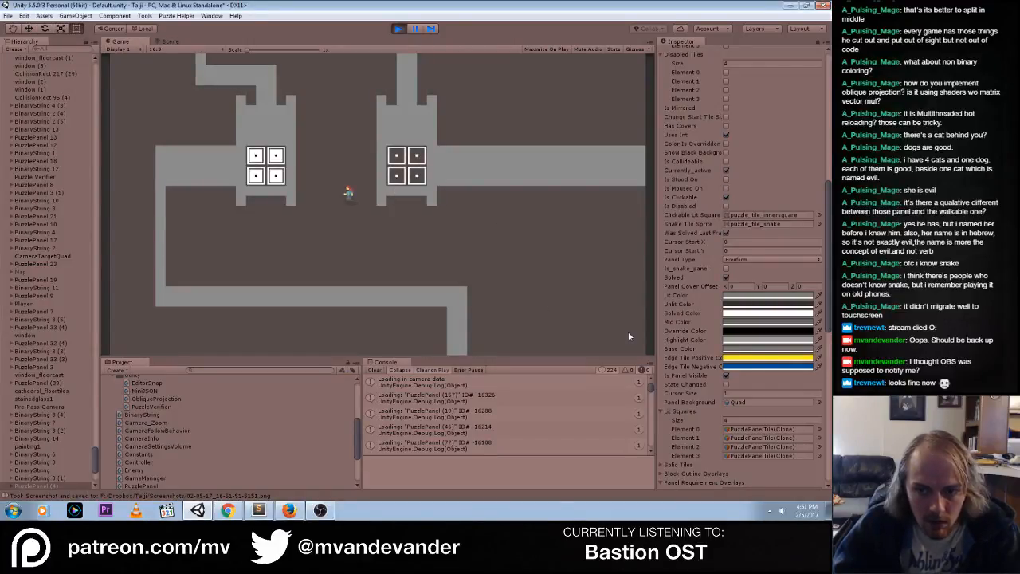
Set the selected panel's Solved Color to mid grey, A1A1A1, with the game view in sight
left_click(749, 312)
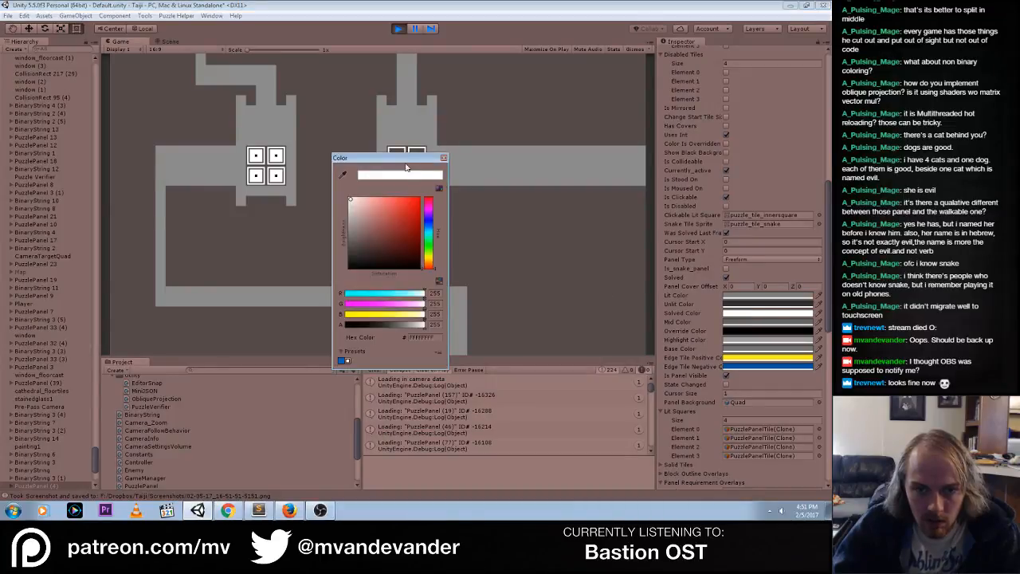
left_click_drag(405, 163, 272, 176)
left_click_drag(229, 249, 217, 239)
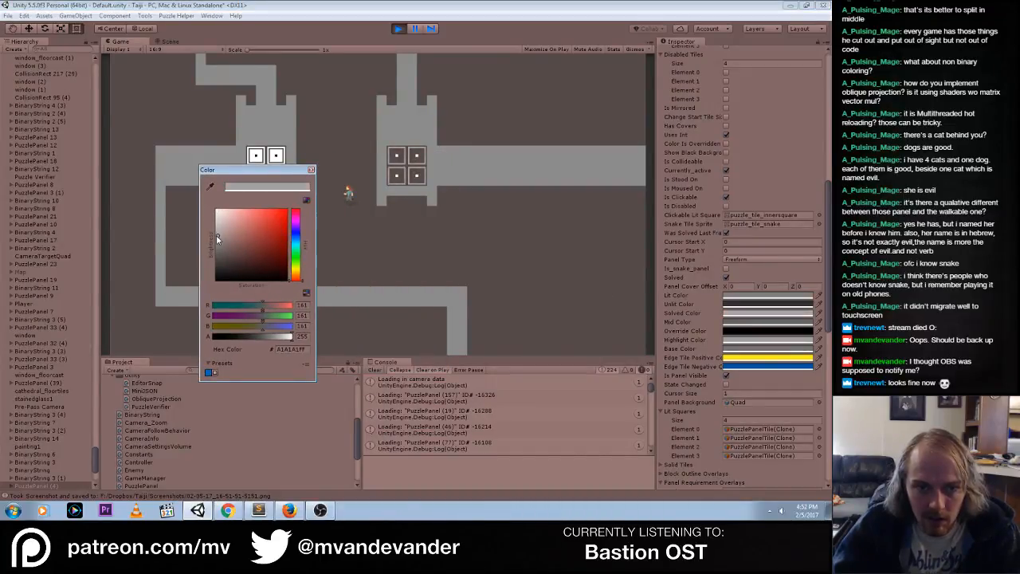
Set the right 2×2 panel's Solved Color to grey A3A3A3 and toggle its lower-left tile in the game to test it
left_click_drag(263, 175, 250, 216)
left_click_drag(238, 268, 202, 279)
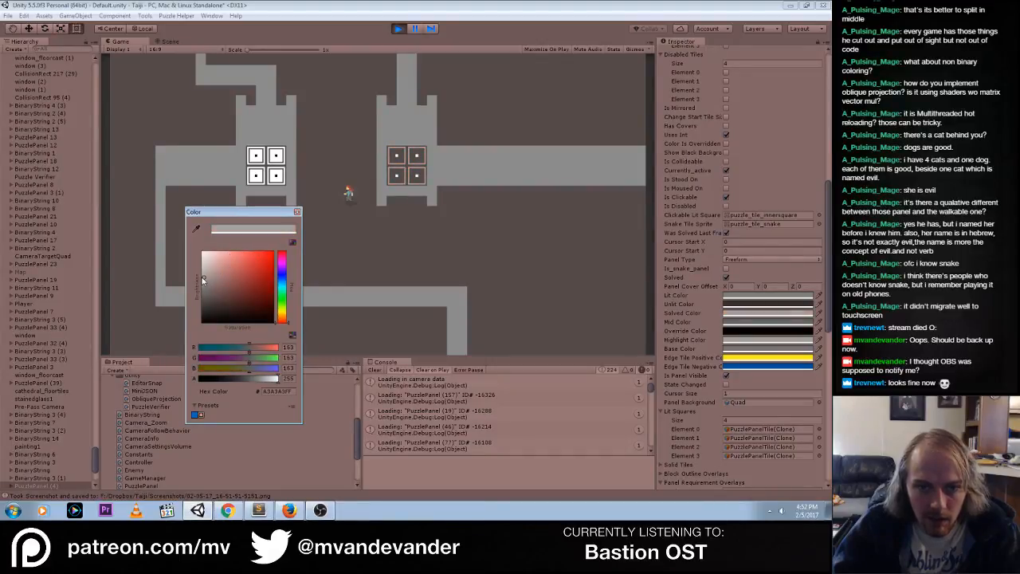
left_click(397, 179)
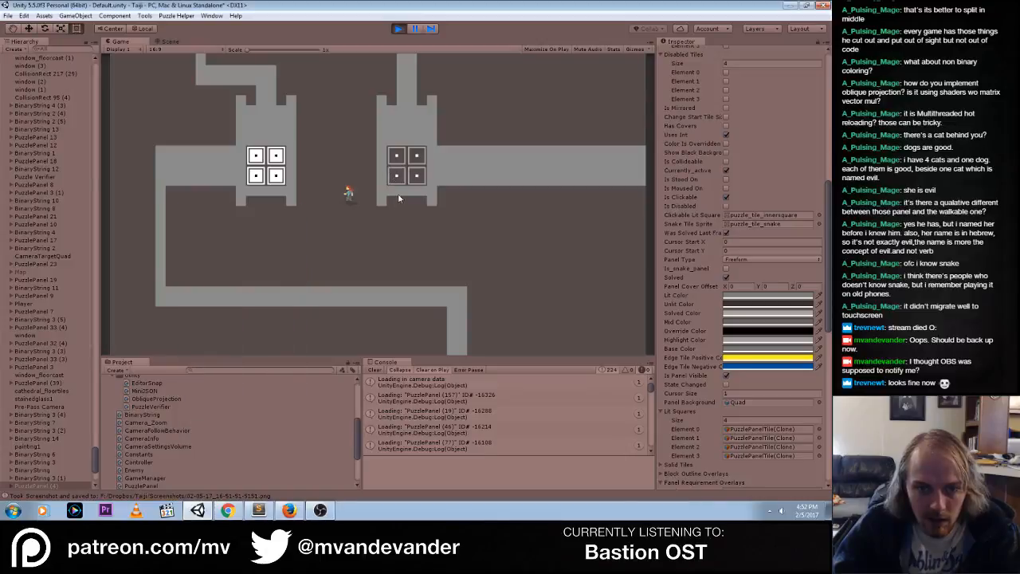
left_click(397, 180)
mouse_move(257, 177)
left_mouse_down()
mouse_move(274, 172)
mouse_move(256, 156)
mouse_move(257, 176)
mouse_move(272, 183)
left_mouse_up()
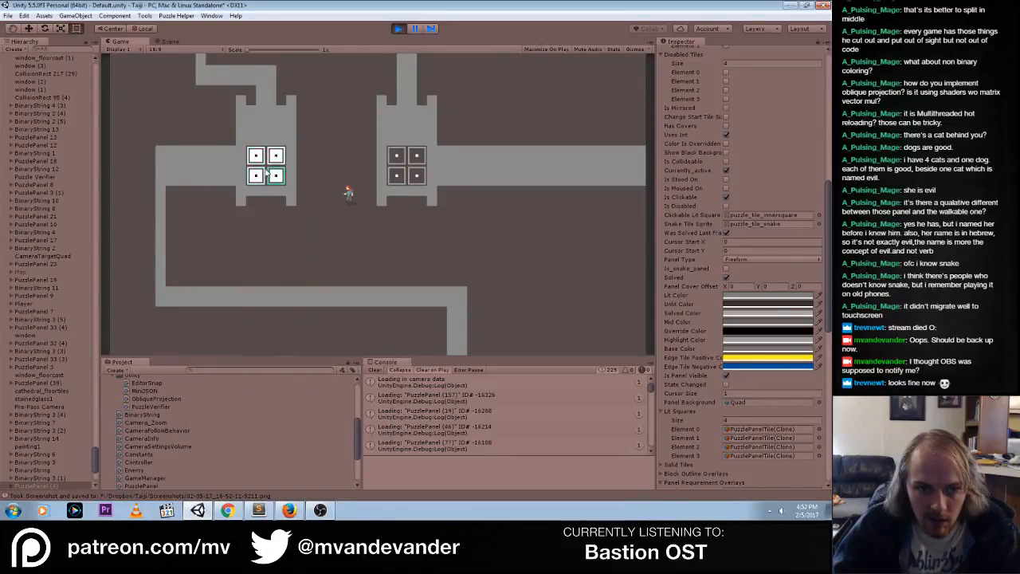
left_click(398, 180)
left_click(398, 180)
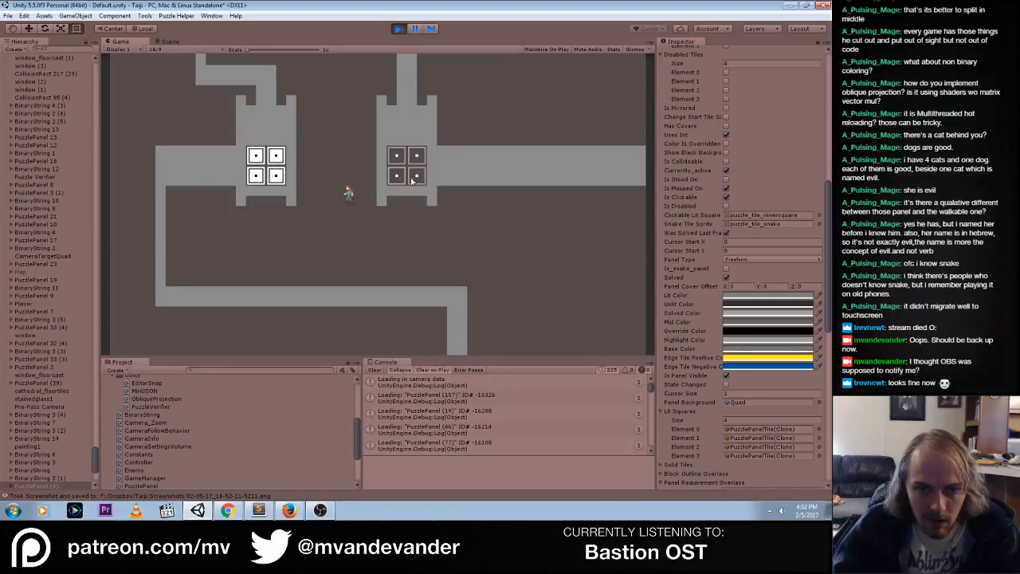
Restore the panel's Solved Color to white, FFFFFF, and toggle its lower-left tile in the game to check the result
left_click(780, 320)
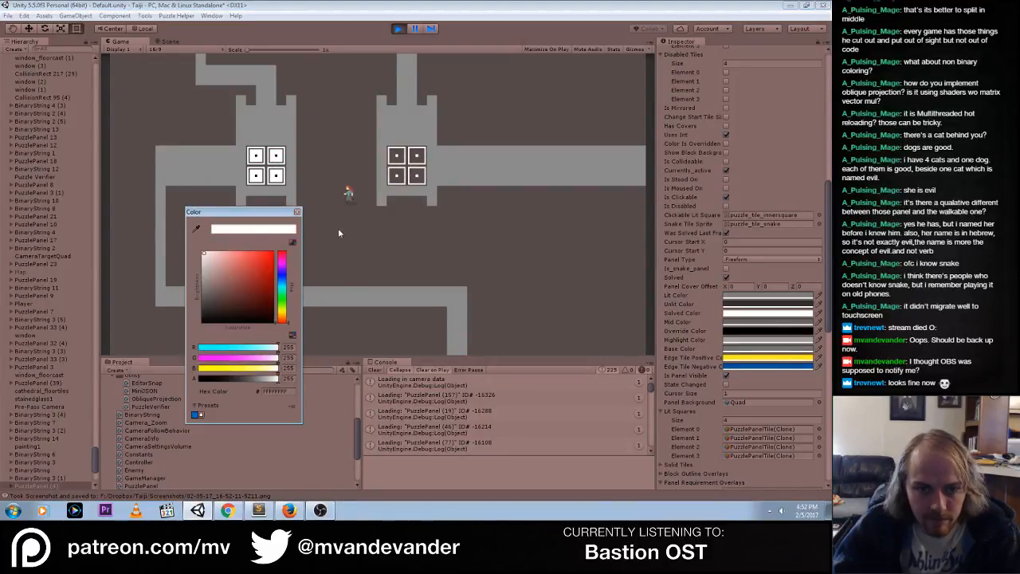
left_click(297, 212)
mouse_move(397, 178)
left_mouse_down()
mouse_move(396, 157)
mouse_move(418, 175)
mouse_move(397, 177)
left_mouse_up()
left_click(398, 183)
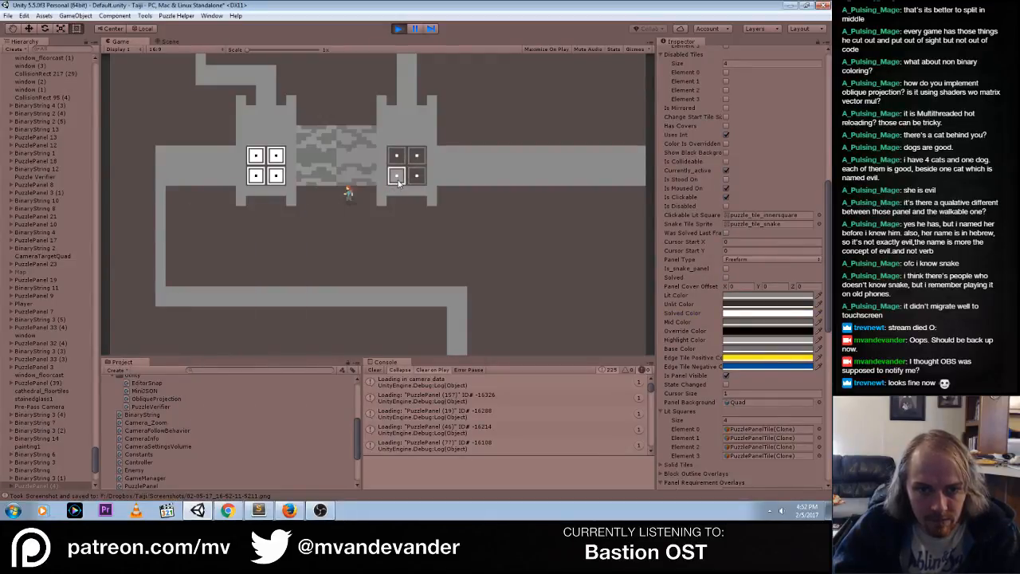
left_click(398, 182)
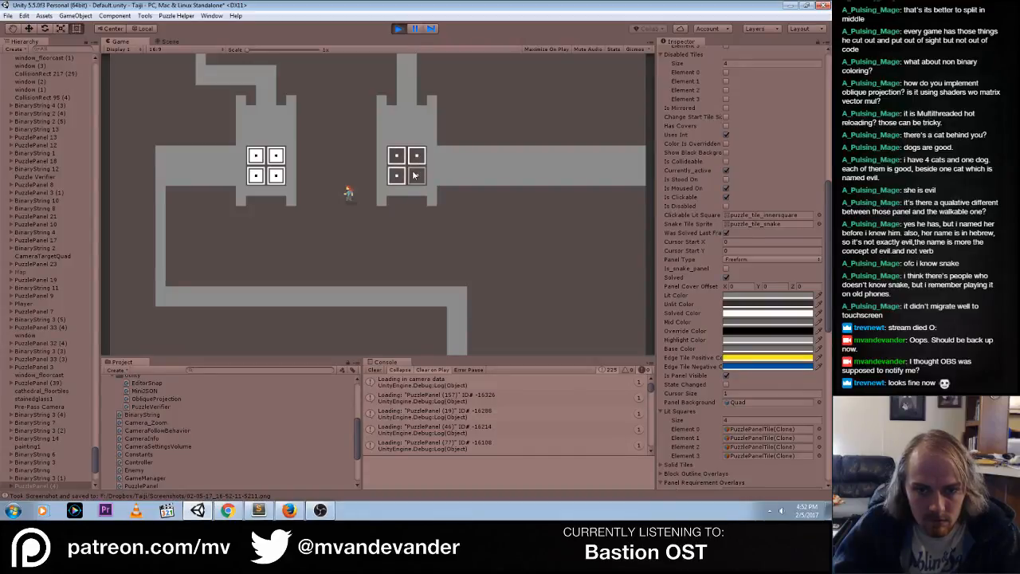
Change the panel's Highlight Color to bright red and try the highlight on all four tiles of the right 2×2 panel
left_click(762, 341)
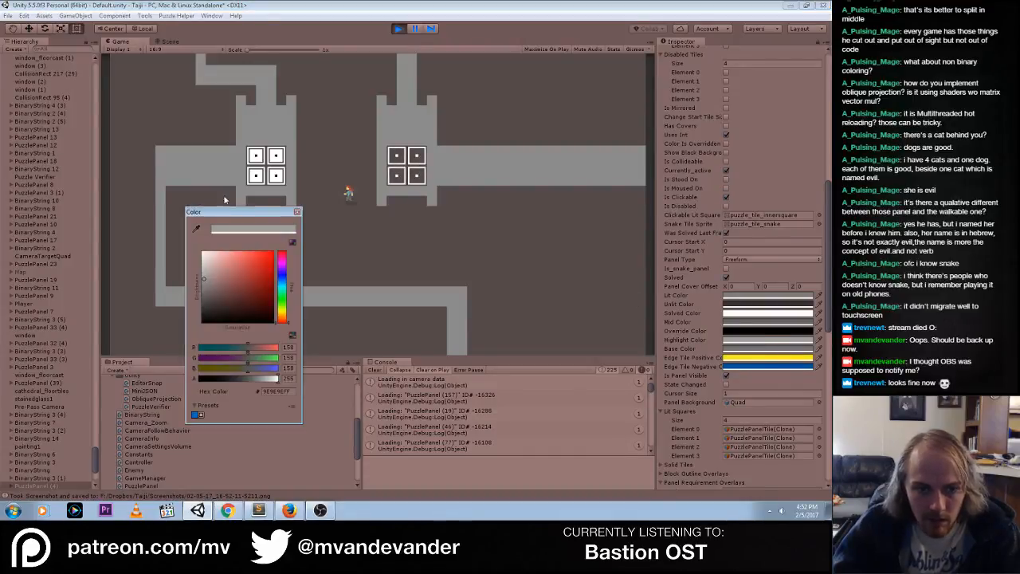
left_click_drag(259, 267, 329, 214)
left_click(403, 183)
left_click(401, 179)
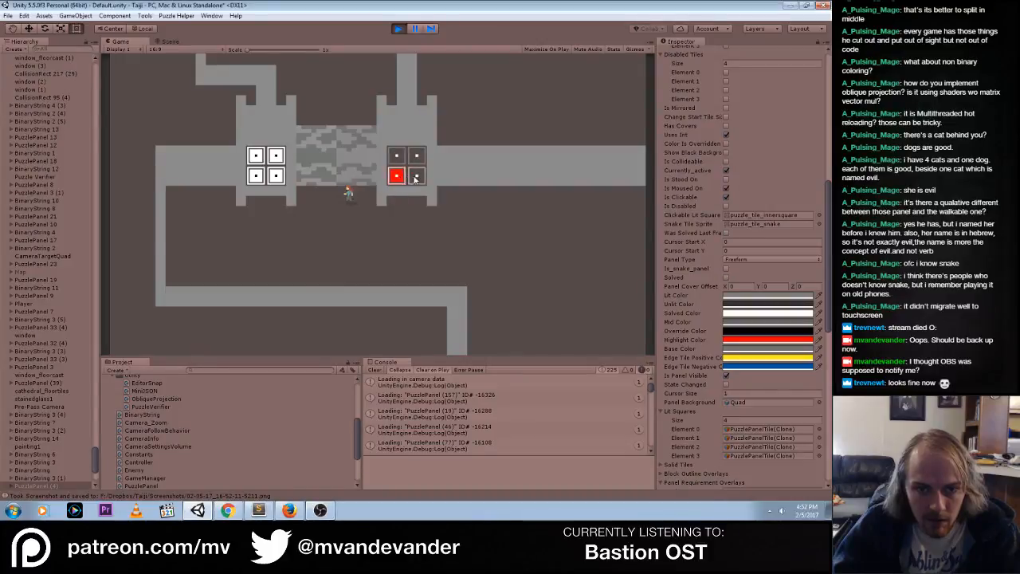
left_click(415, 180)
left_click(417, 158)
left_click(399, 161)
mouse_move(399, 182)
left_mouse_down()
mouse_move(424, 163)
mouse_move(396, 175)
mouse_move(417, 160)
mouse_move(396, 163)
mouse_move(417, 158)
left_mouse_up()
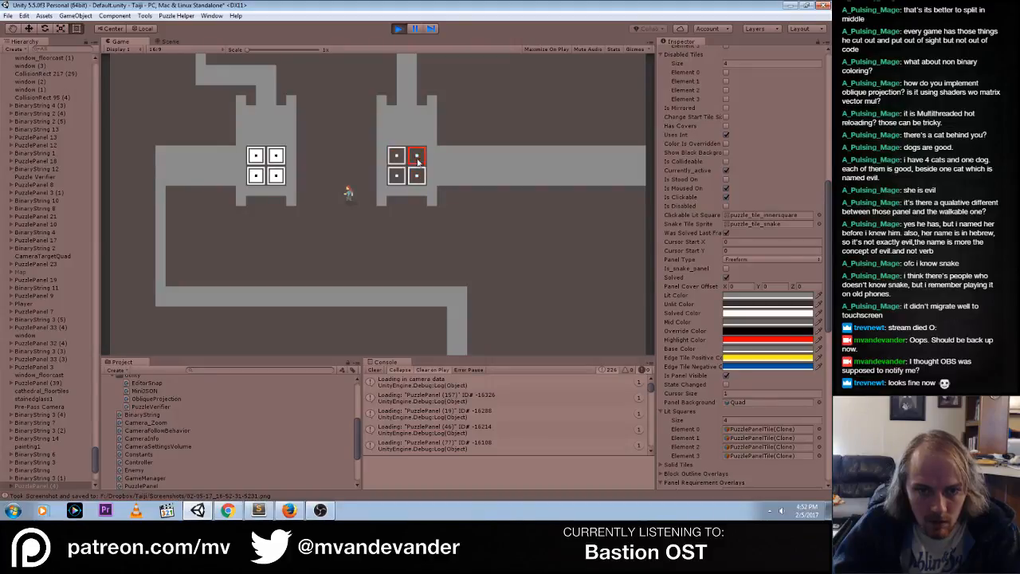
Change the panel's Highlight Color to white and test it by toggling the left-hand tiles of the right 2×2 panel
left_click(757, 341)
left_click_drag(272, 298, 193, 253)
left_click(463, 256)
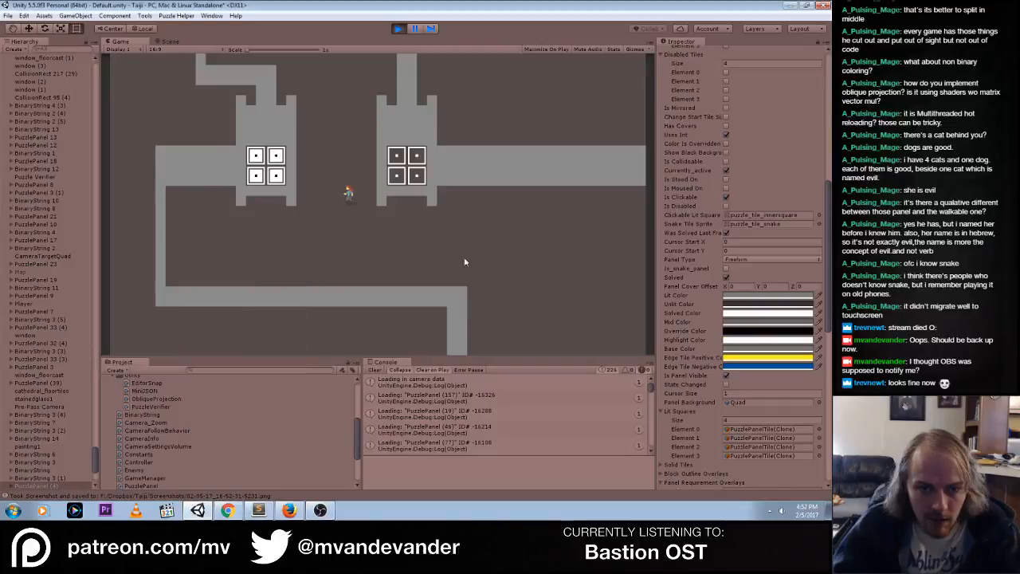
mouse_move(402, 181)
left_mouse_down()
mouse_move(419, 175)
mouse_move(398, 159)
mouse_move(417, 164)
mouse_move(400, 161)
mouse_move(399, 178)
mouse_move(400, 160)
left_mouse_up()
left_click(398, 161)
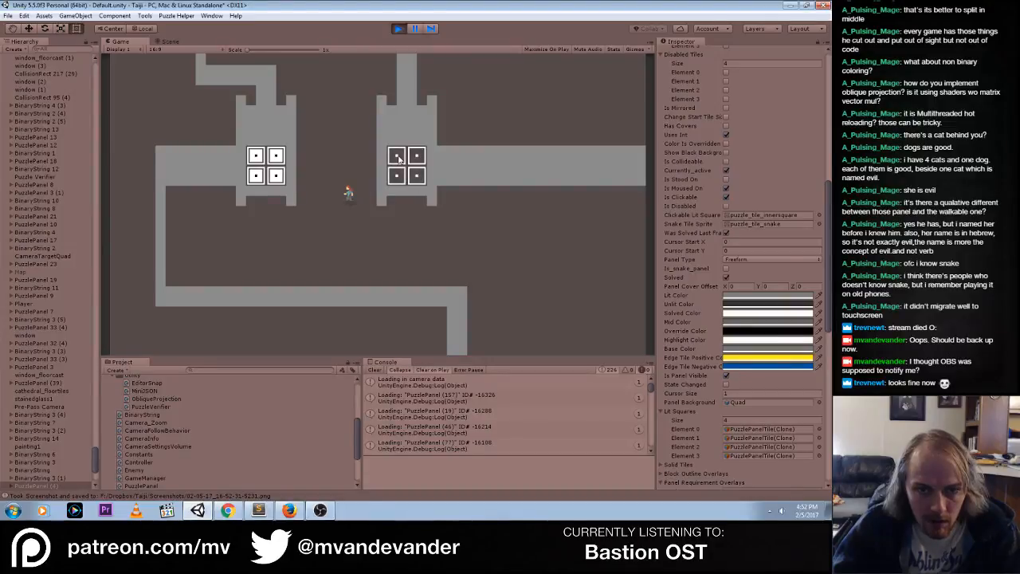
left_click(400, 161)
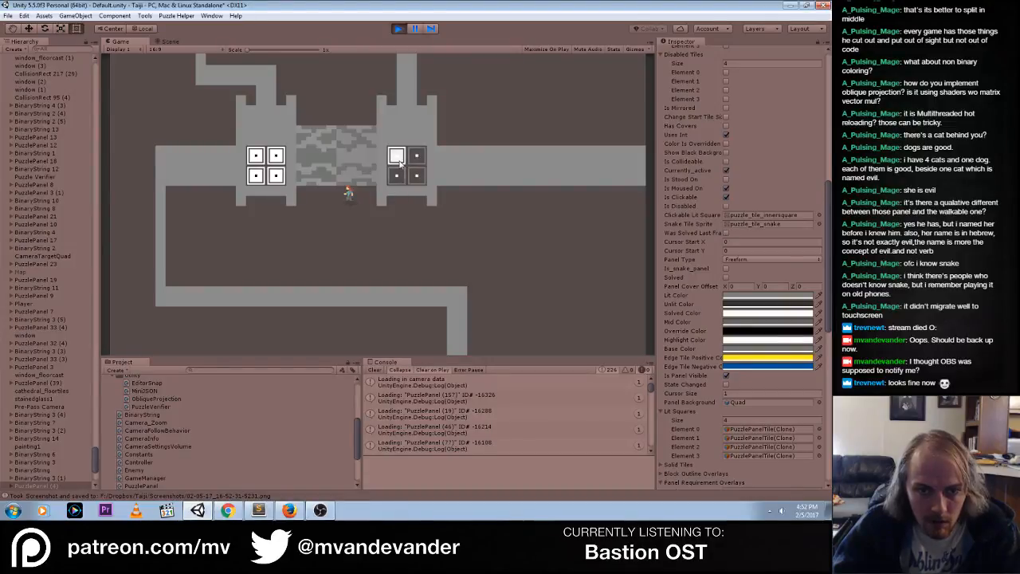
Set the panel's Highlight Color to light grey, DBDBDB
left_click(738, 343)
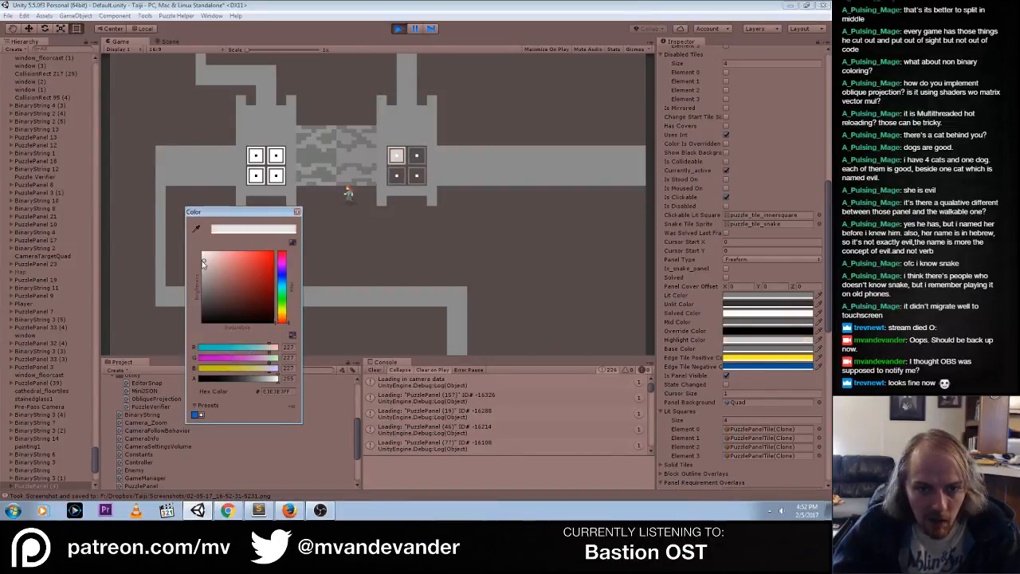
left_click_drag(202, 252, 189, 262)
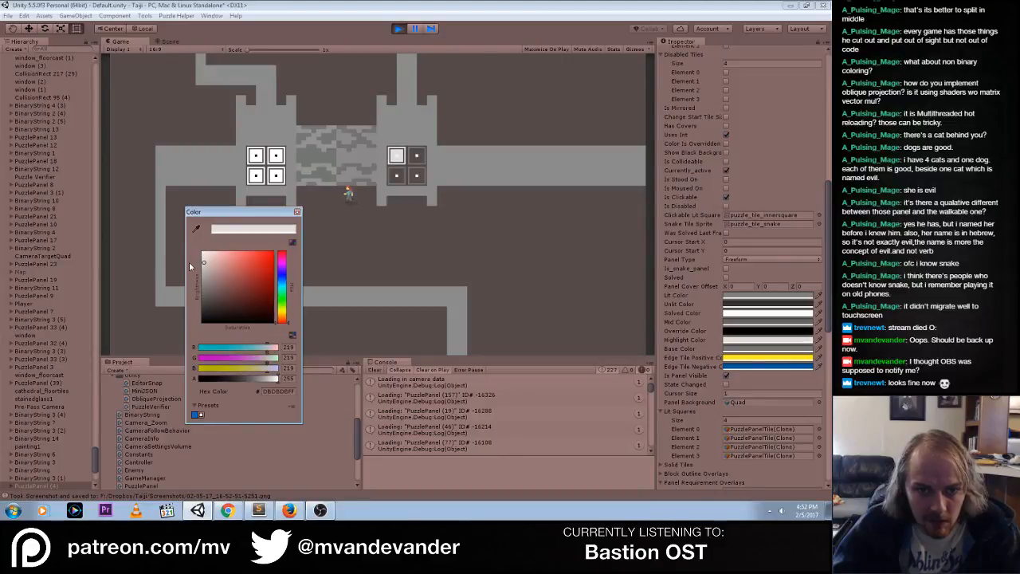
left_click(296, 211)
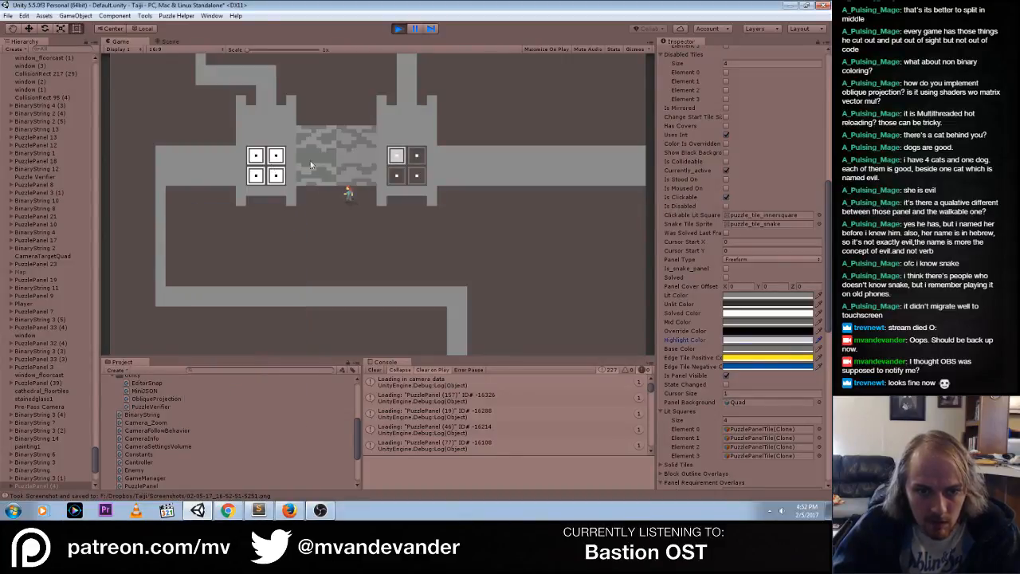
Toggle the two left-hand tiles of the right 2×2 panel repeatedly to evaluate the light grey highlight in the game
left_click(398, 158)
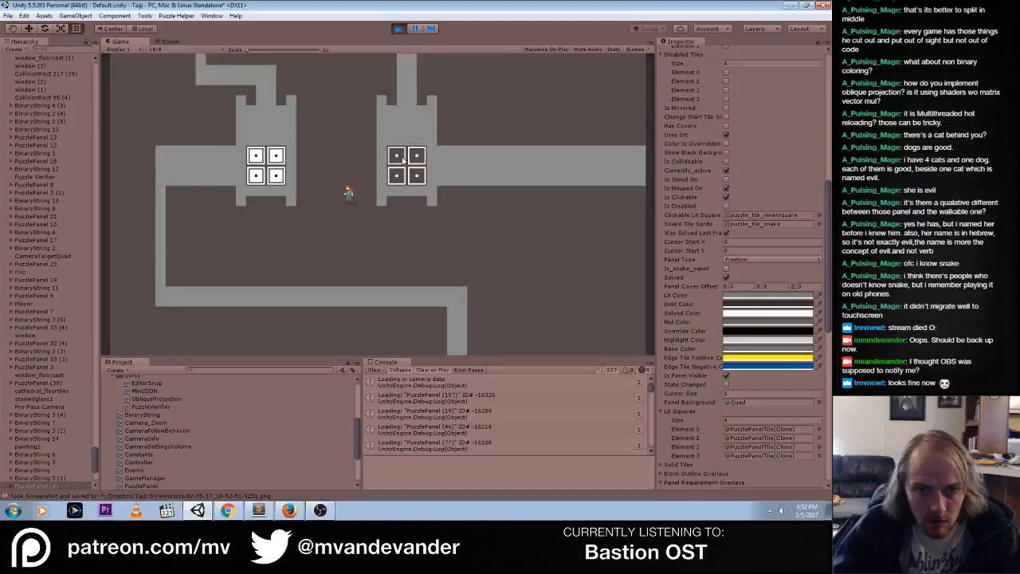
left_click(401, 159)
left_click(400, 159)
left_click(400, 178)
left_click(400, 179)
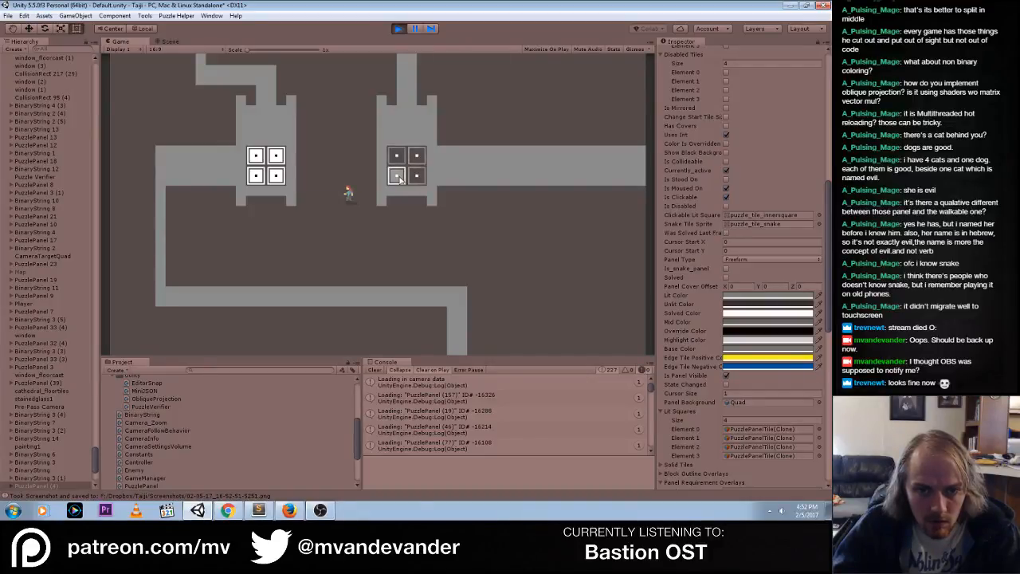
left_click(400, 178)
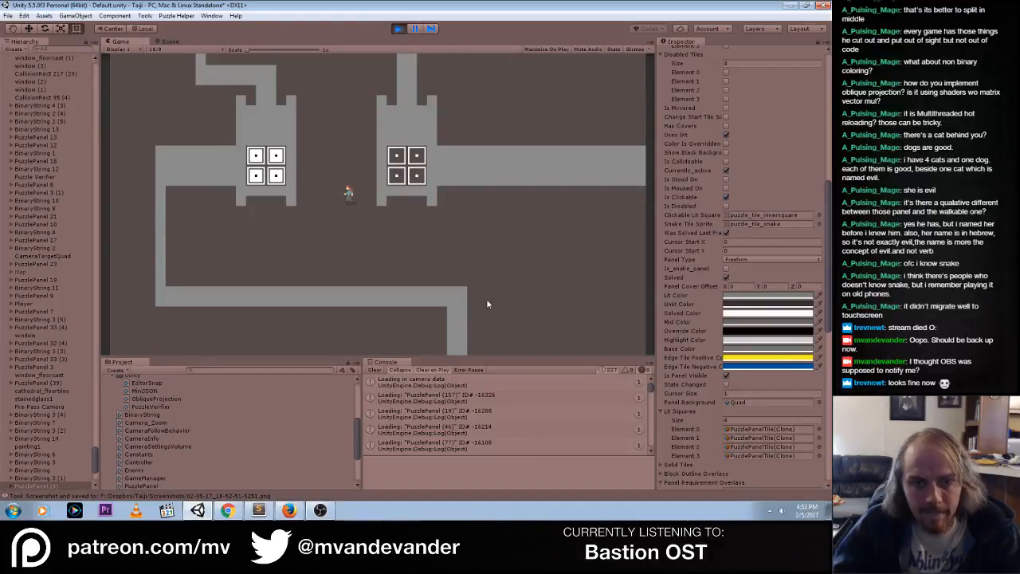
Stop the running game and go to the panel color declarations in PuzzlePanel.cs in Sublime Text
left_click(399, 29)
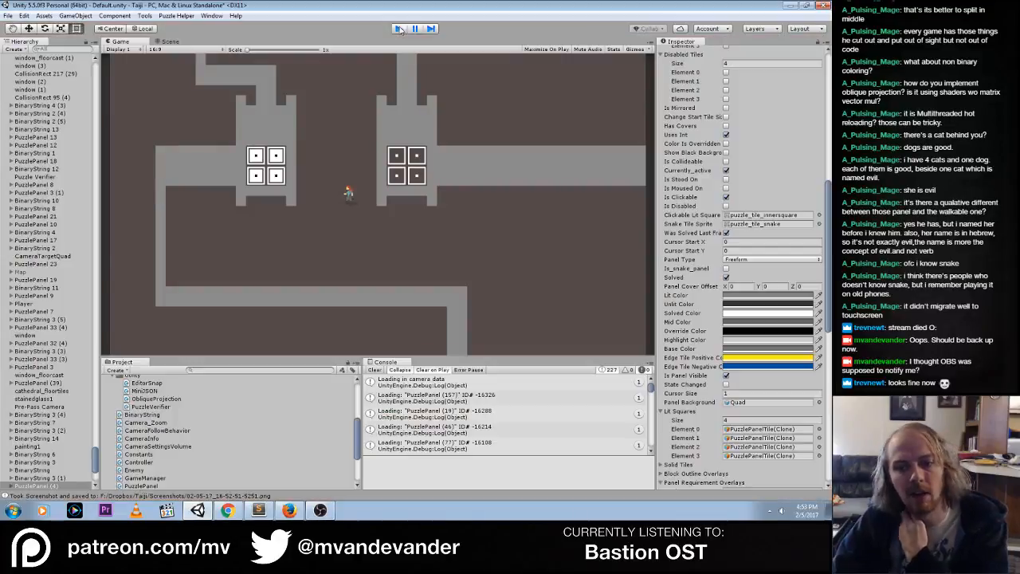
left_click(258, 510)
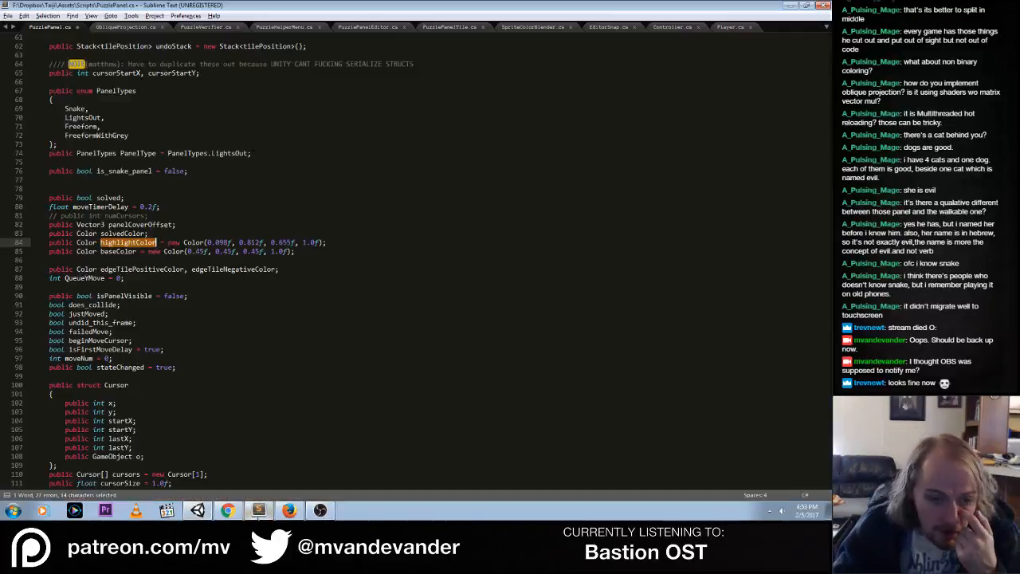
left_click(246, 269)
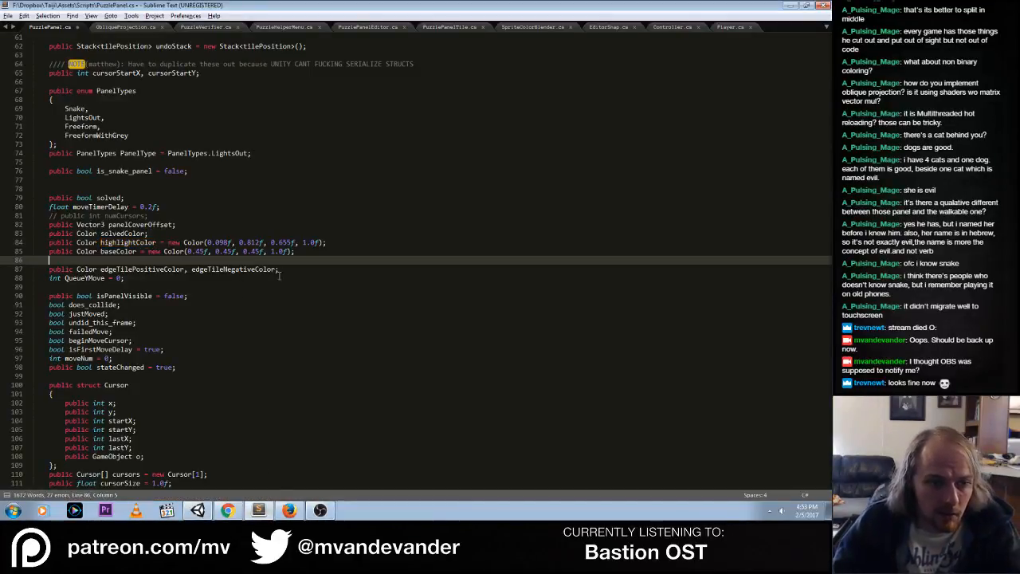
Return to Unity and open the litColor compile error at line 304 of PuzzlePanel.cs
key("alt+Tab")
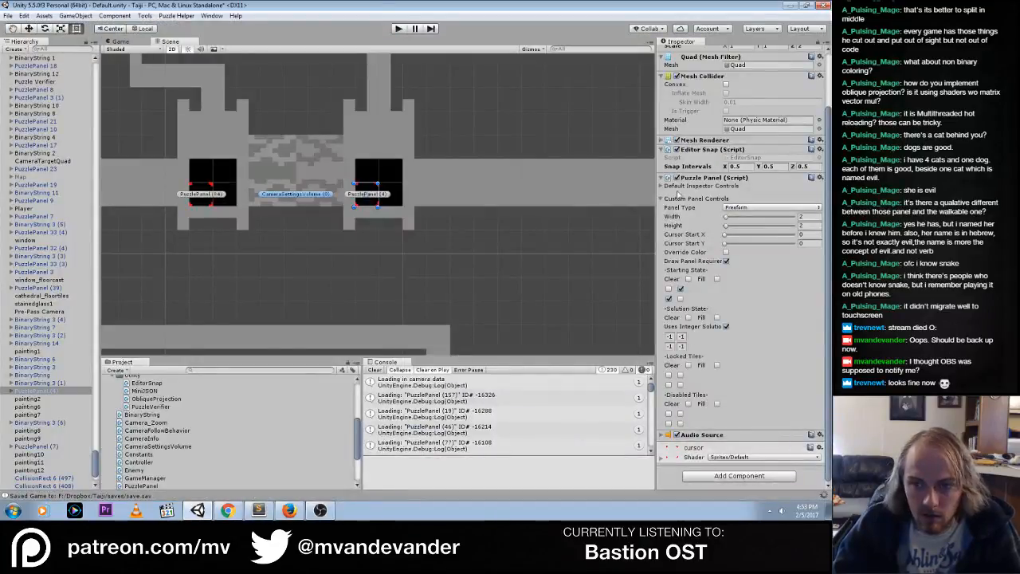
key("alt+Tab")
key("alt+Tab")
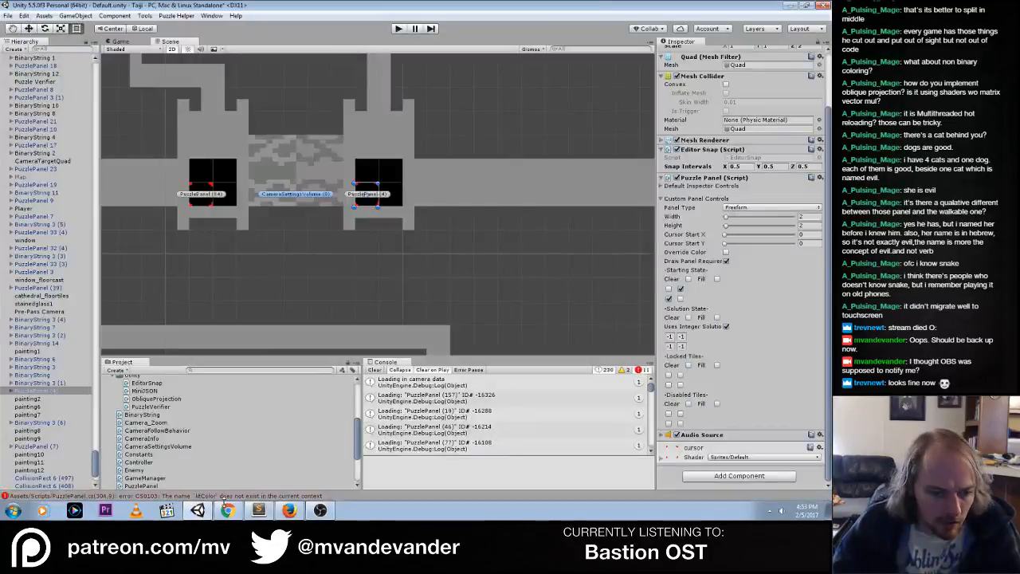
double_click(262, 496)
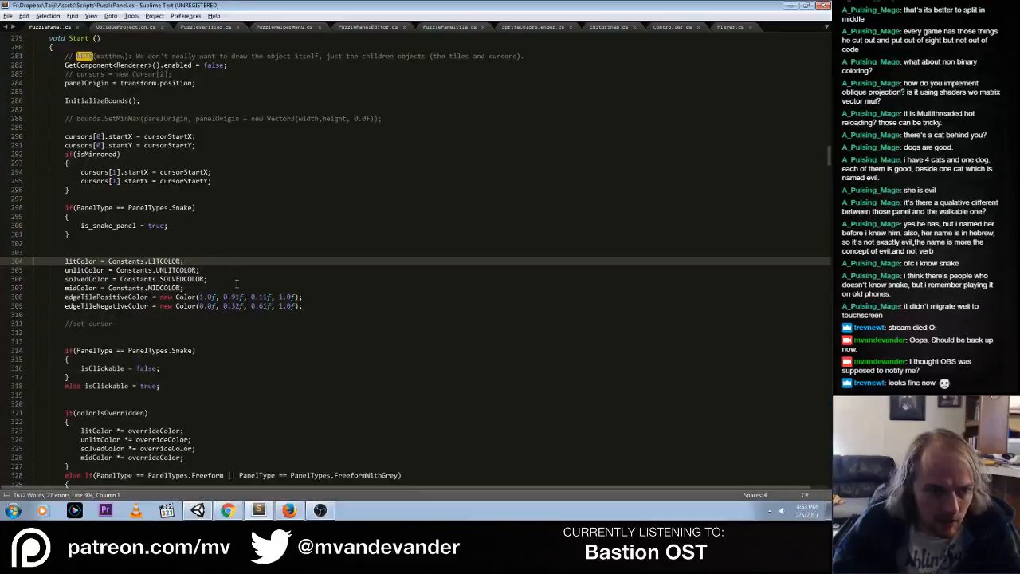
key("End")
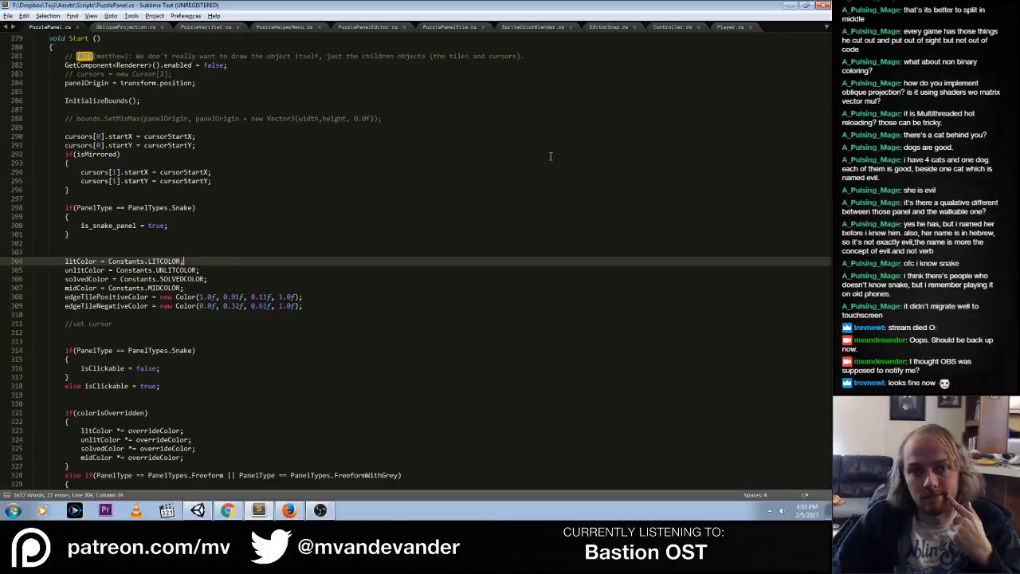
Check the Twitch stream dashboard in Chrome and return to the PuzzlePanel.cs code
left_click(233, 514)
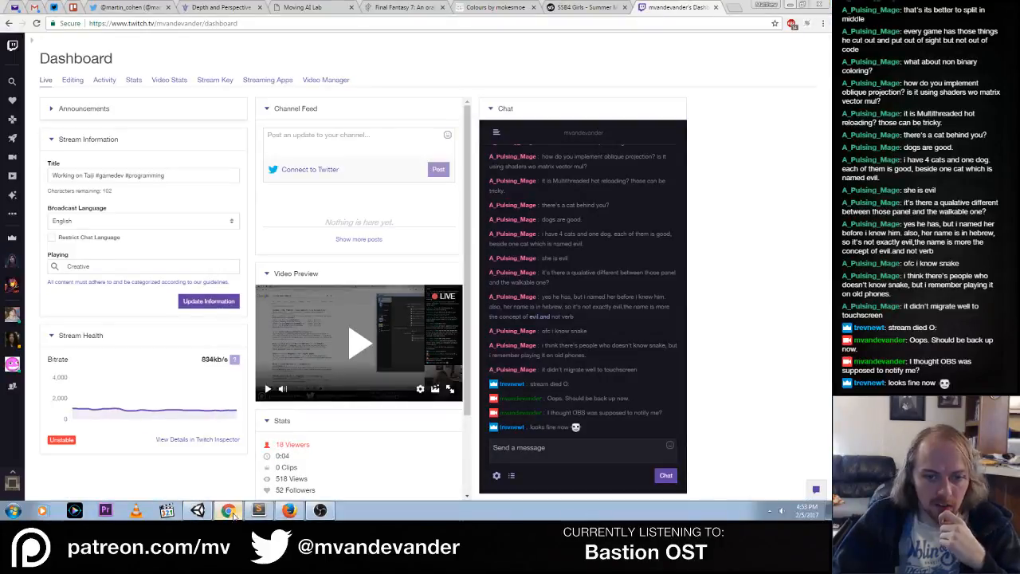
left_click(234, 512)
left_click(242, 513)
left_click(239, 514)
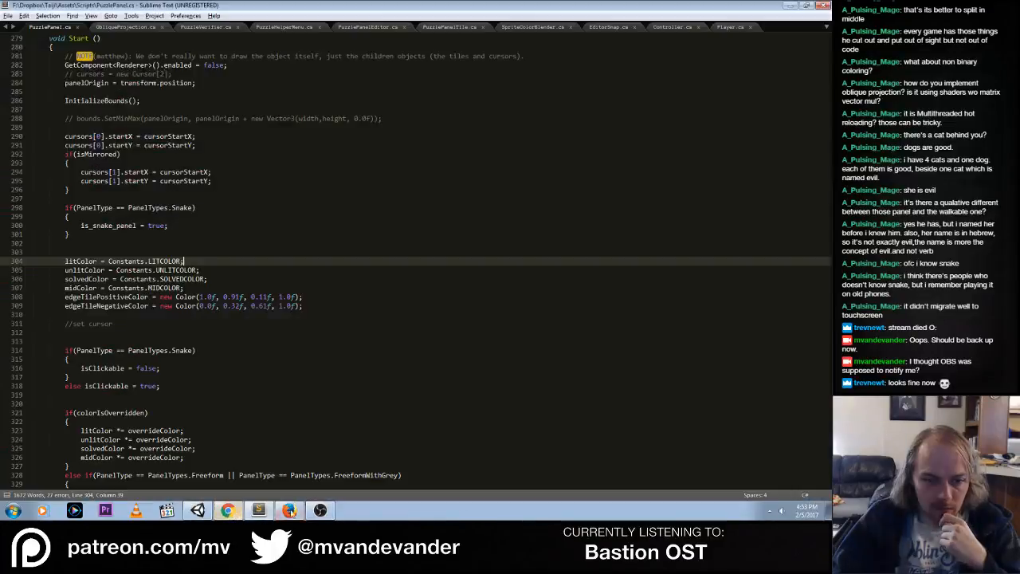
left_click(239, 514)
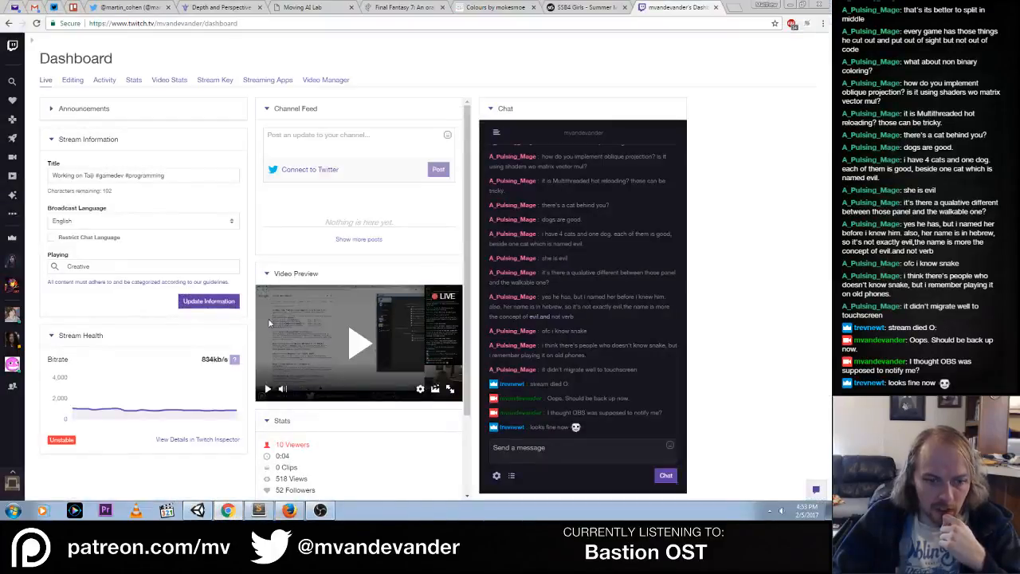
left_click(235, 512)
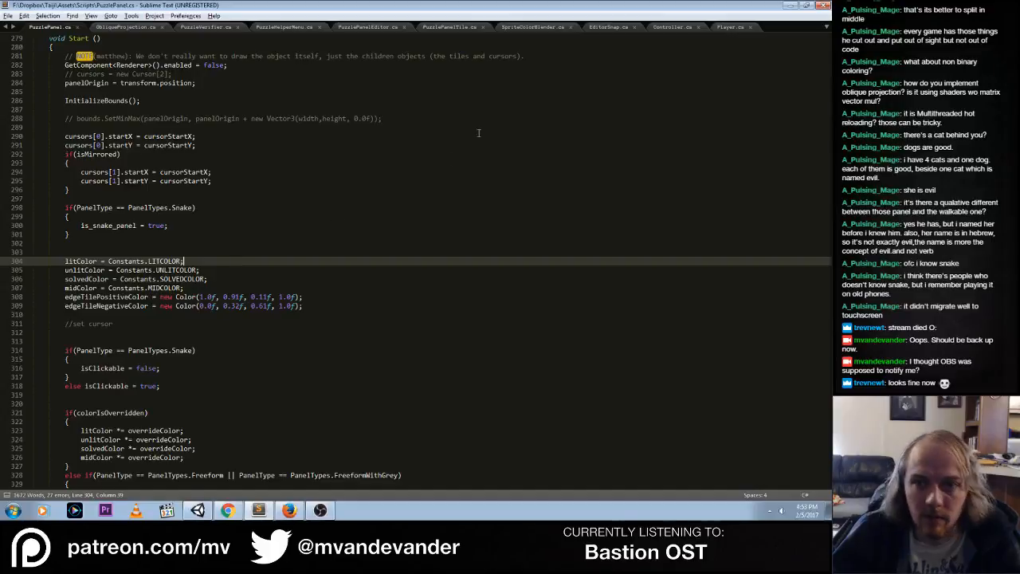
Open the Constants script from the Unity project and examine its unlit, lit, solved and mid color definitions
key("alt+Tab")
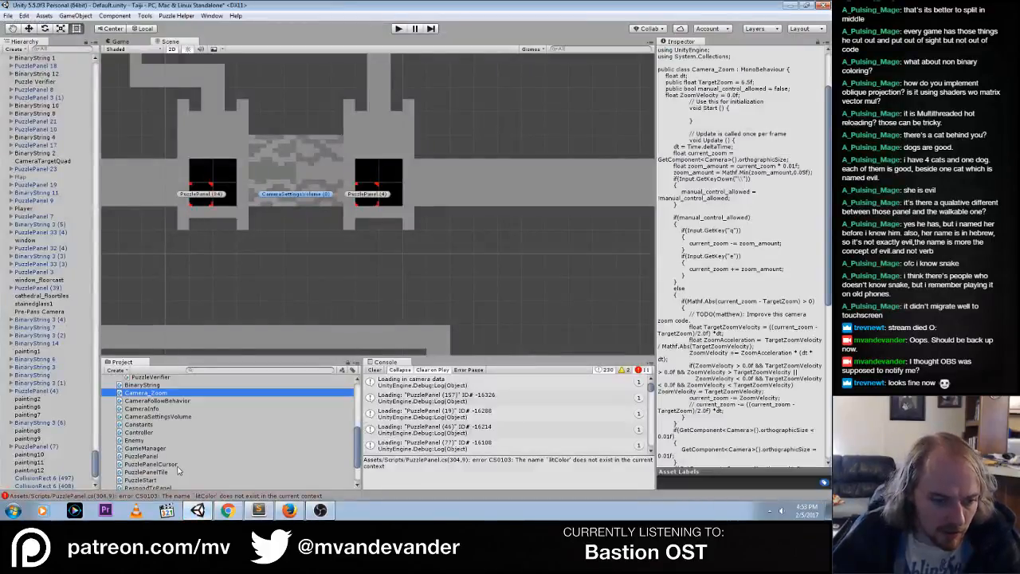
double_click(140, 425)
left_click(220, 189)
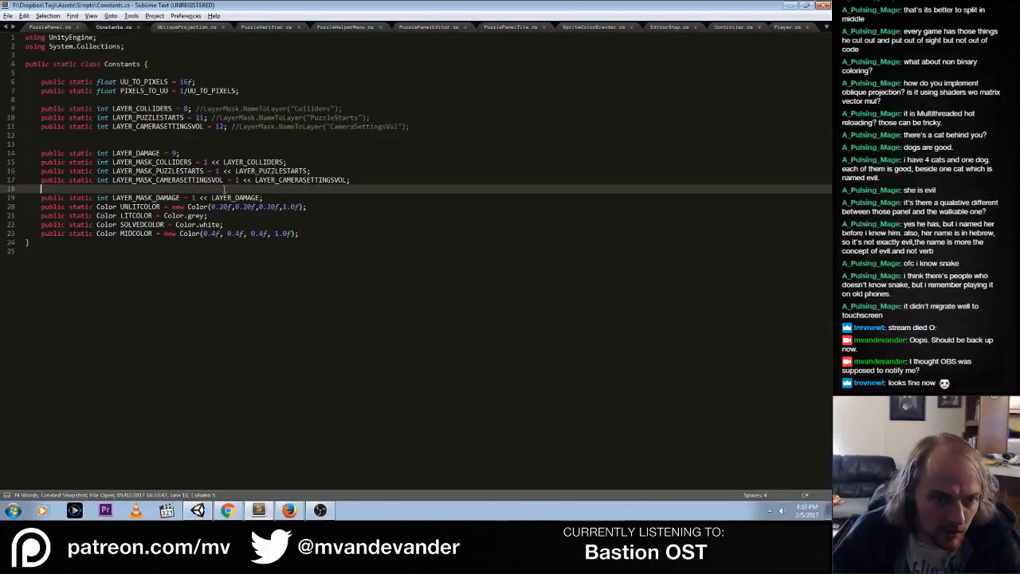
left_click(213, 206)
double_click(210, 224)
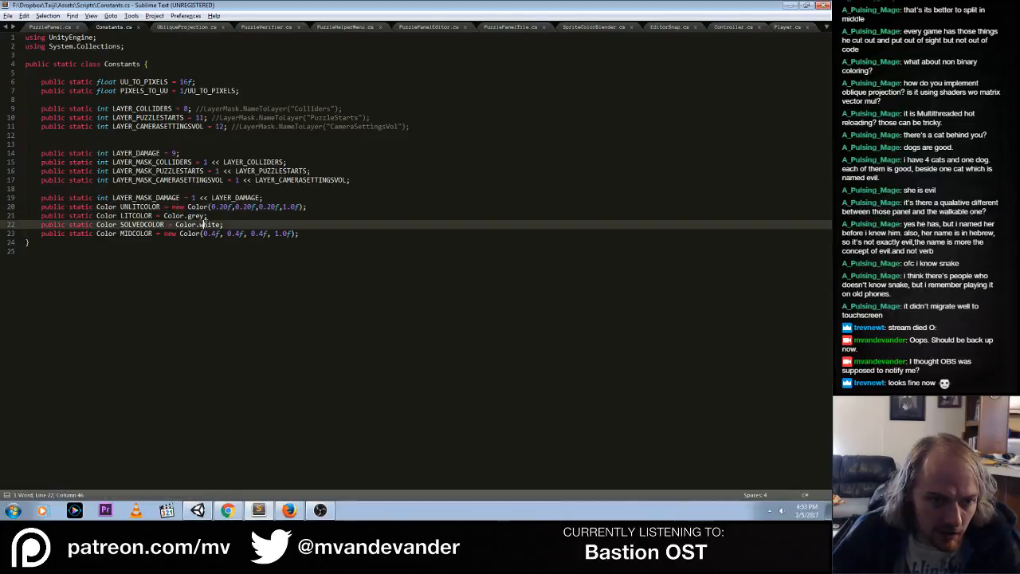
double_click(206, 235)
left_click(245, 232)
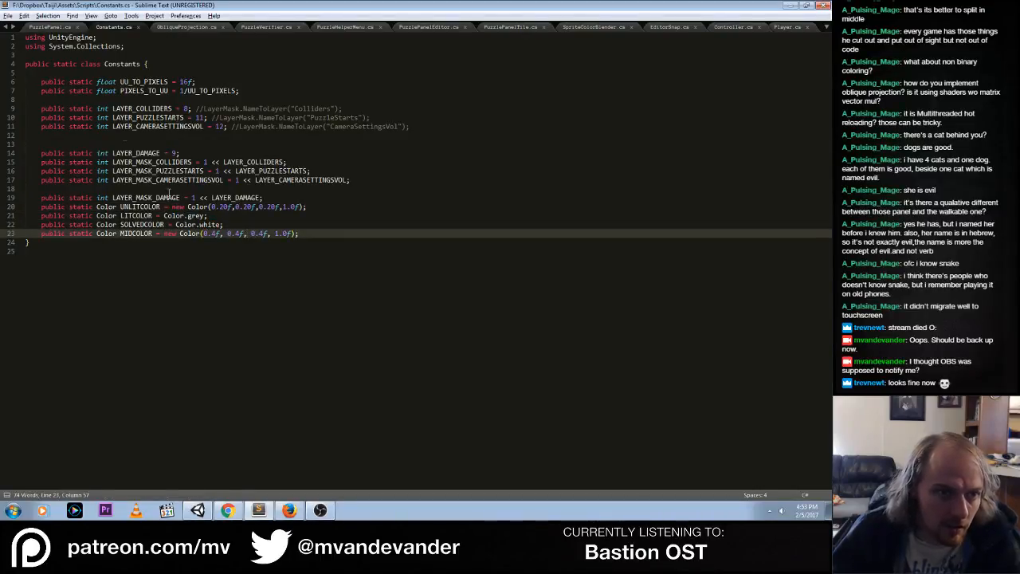
Delete the litColor, unlitColor and midColor assignments from Start in PuzzlePanel.cs, keeping solvedColor, and save the script
left_click(51, 27)
left_click(214, 296)
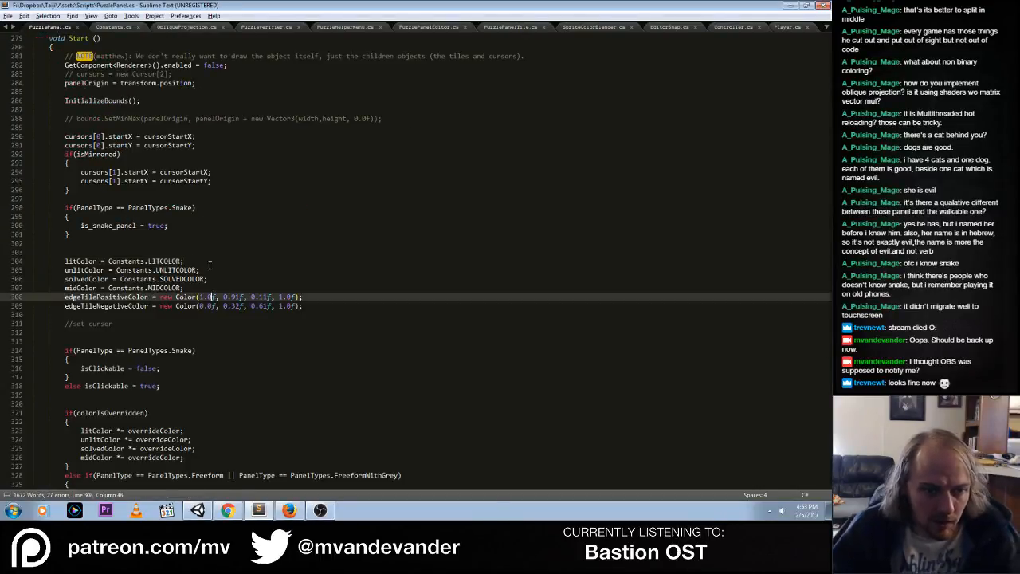
left_click(159, 260)
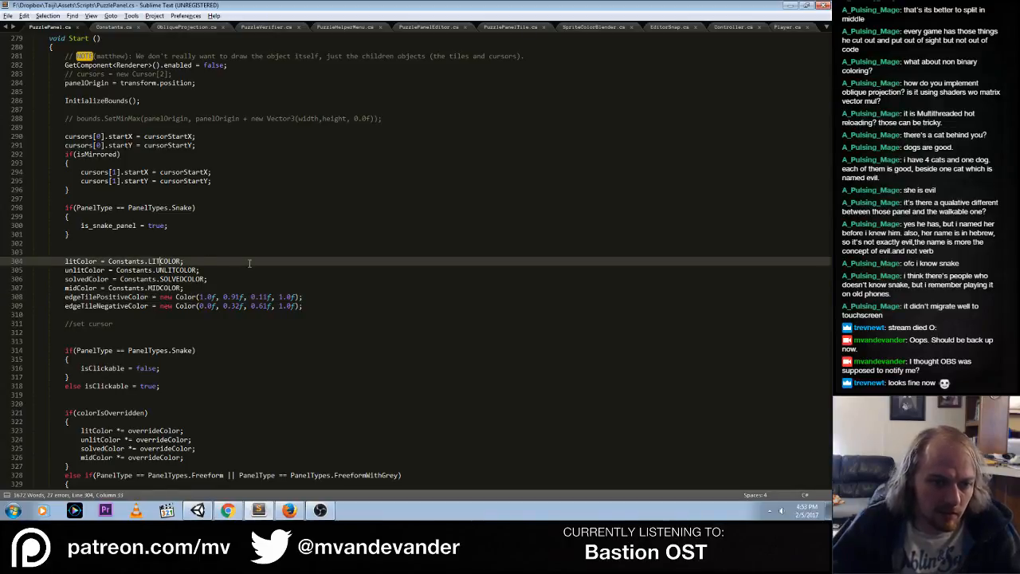
key("ctrl+shift+k")
key("ctrl+shift+k")
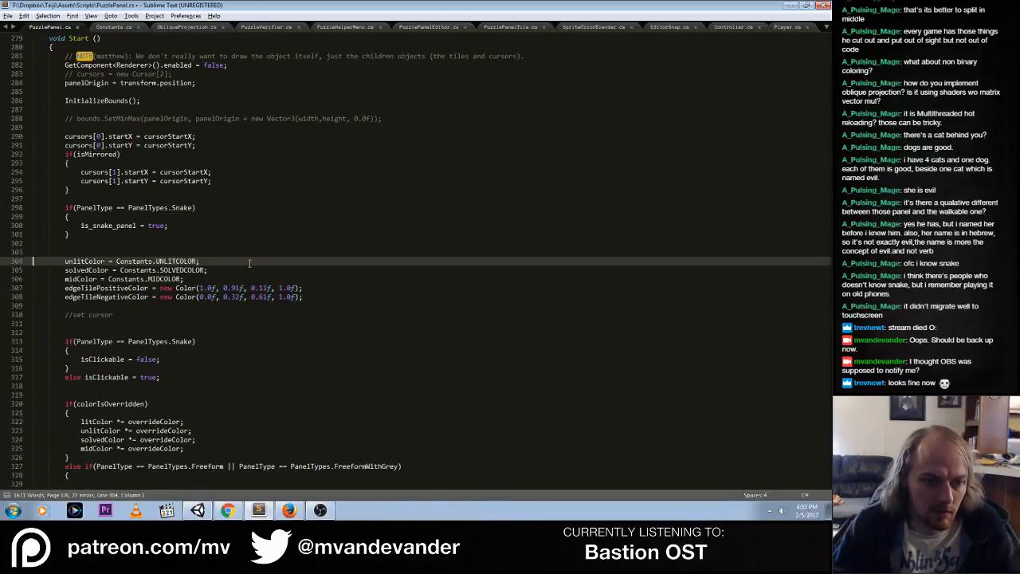
key("Down")
key("ctrl+shift+k")
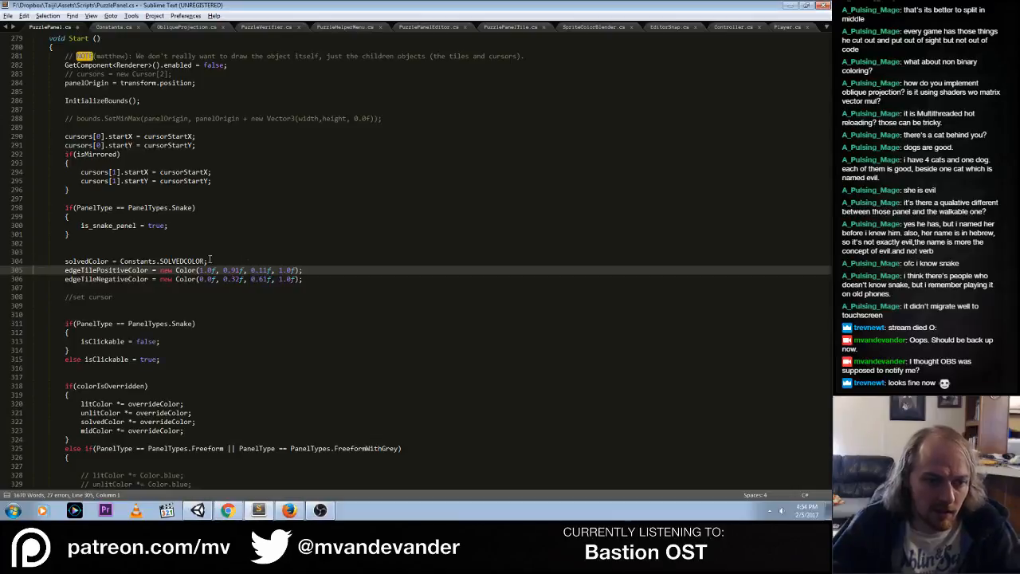
key("Up")
key("End")
key("ctrl+s")
Initialize the public solvedColor declaration in PuzzlePanel.cs with Constants.DEFAULT_SOLVED_COLOR
scroll(305, 269, "up", 7)
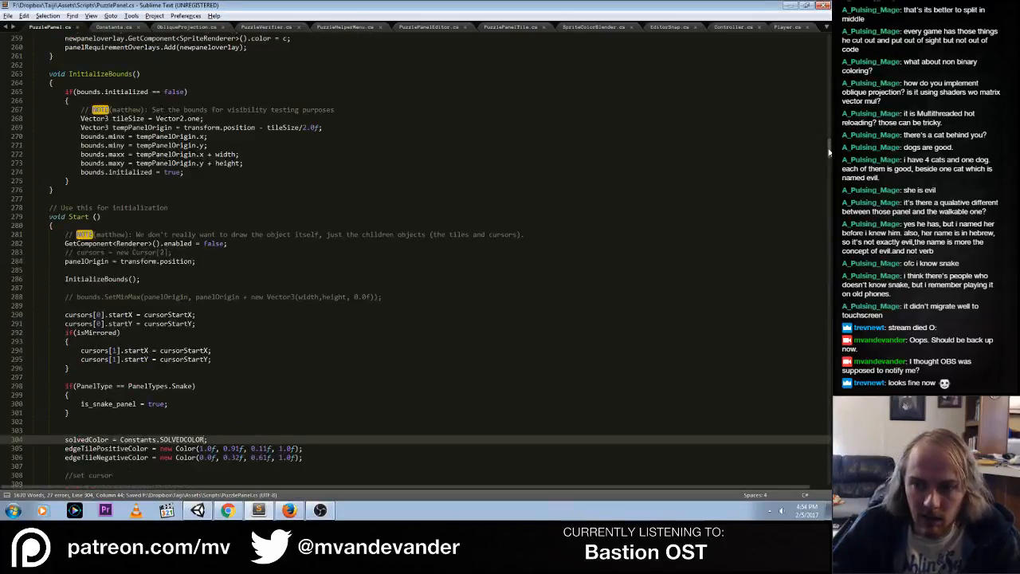
left_click_drag(829, 151, 829, 36)
left_click(543, 242)
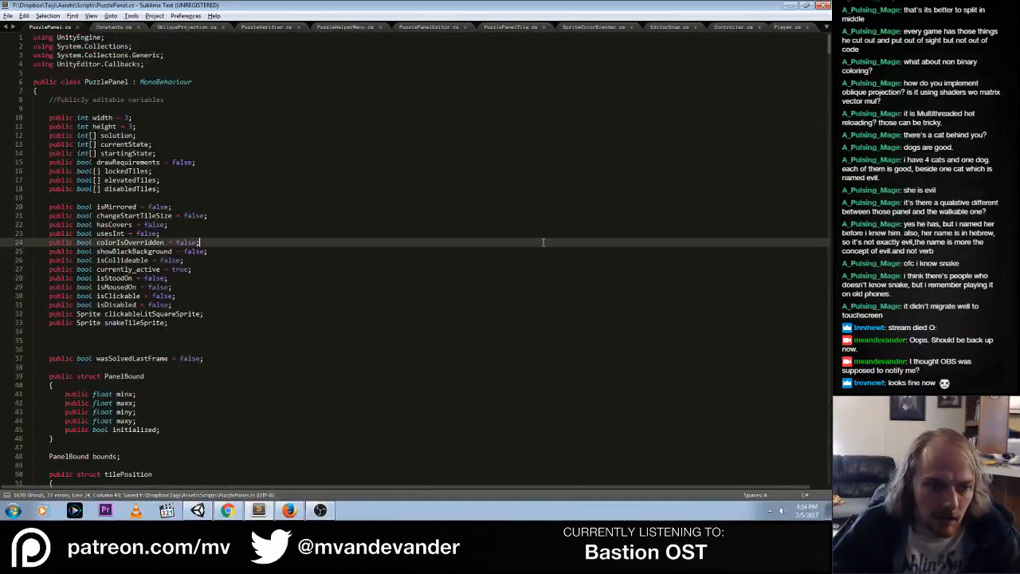
scroll(490, 272, "down", 9)
scroll(439, 260, "down", 8)
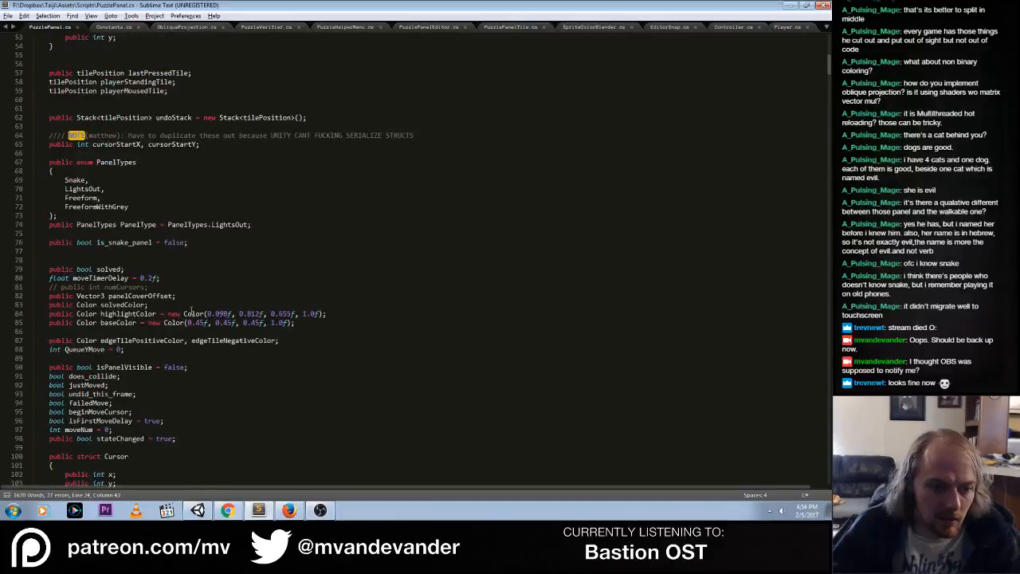
left_click(168, 314)
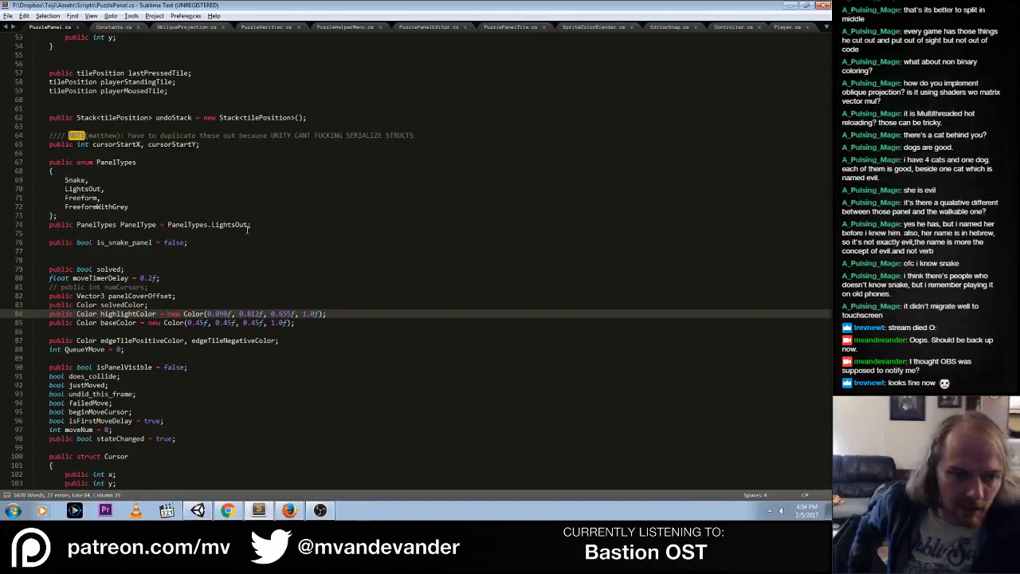
key("Up")
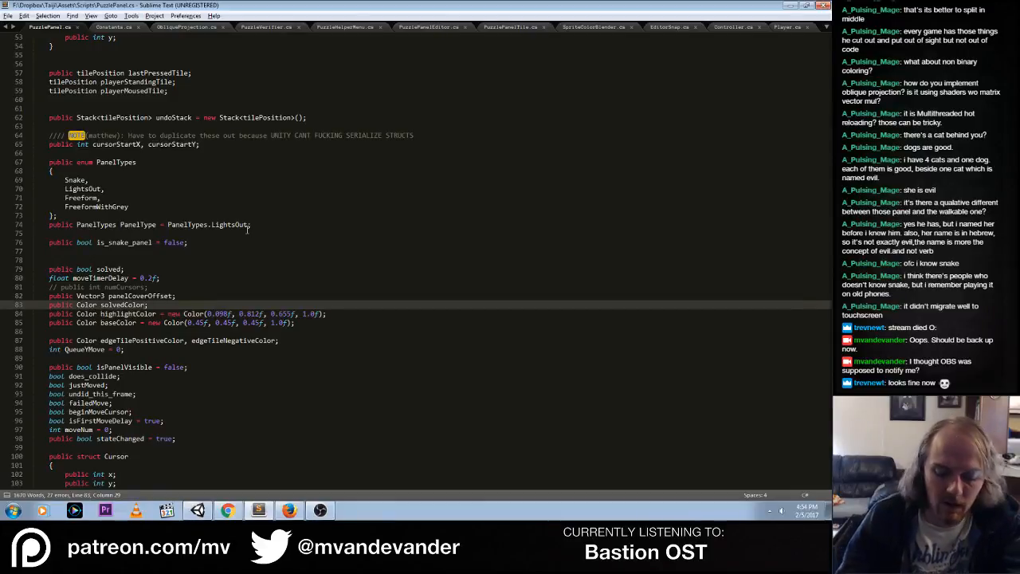
type("= Constans")
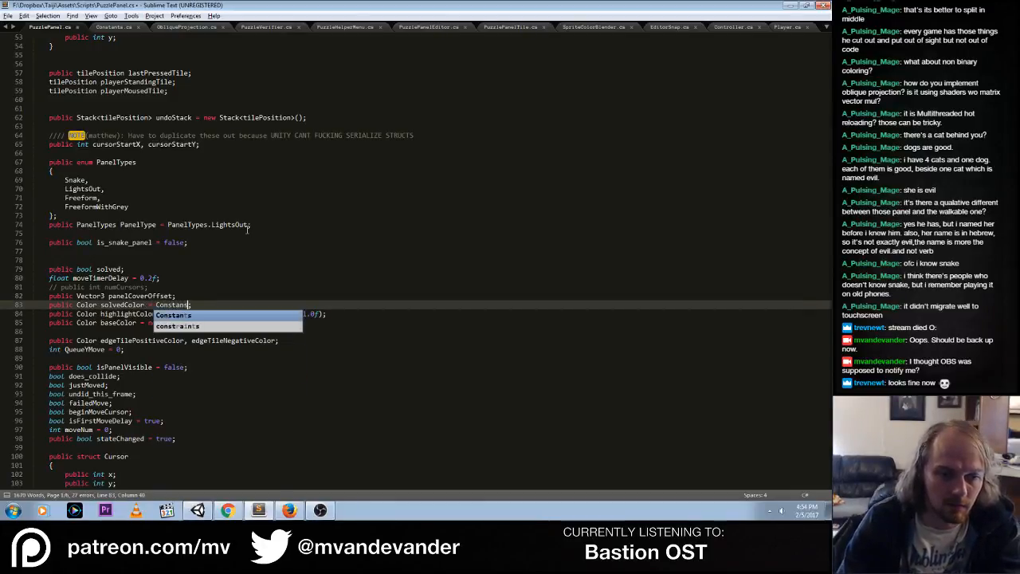
type("nt")
key("Tab")
type(".")
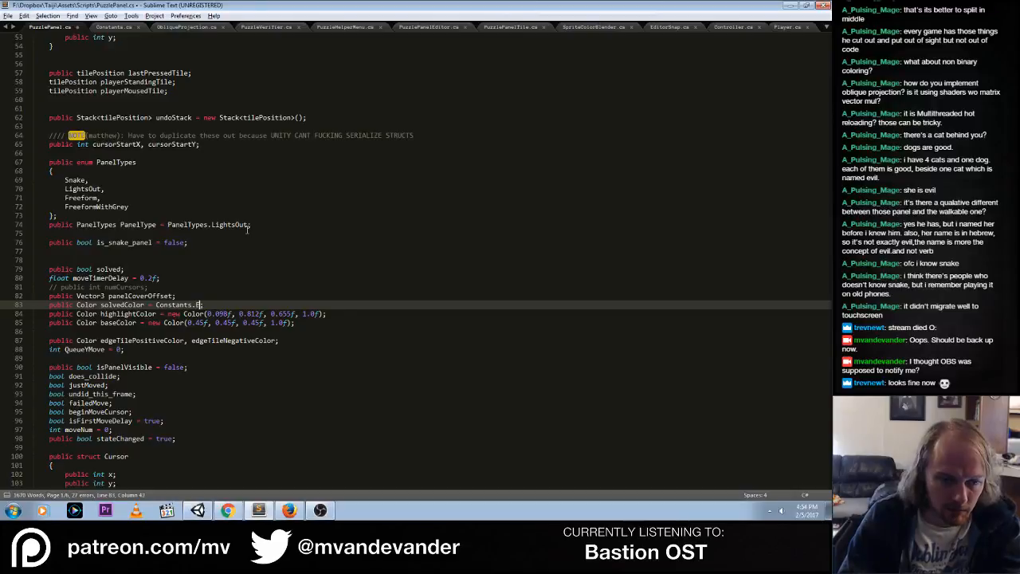
type("DEFAULT")
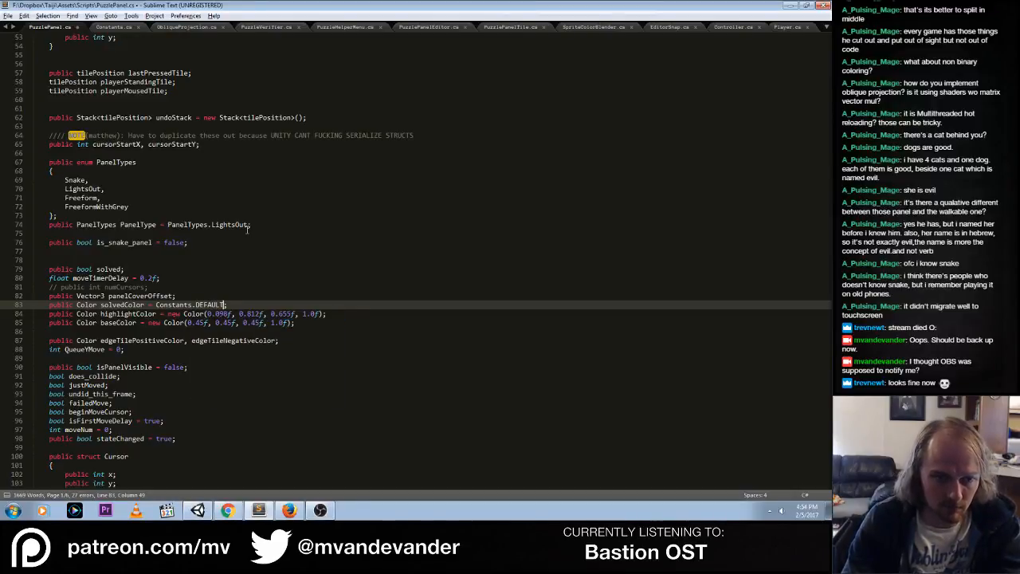
left_click(115, 28)
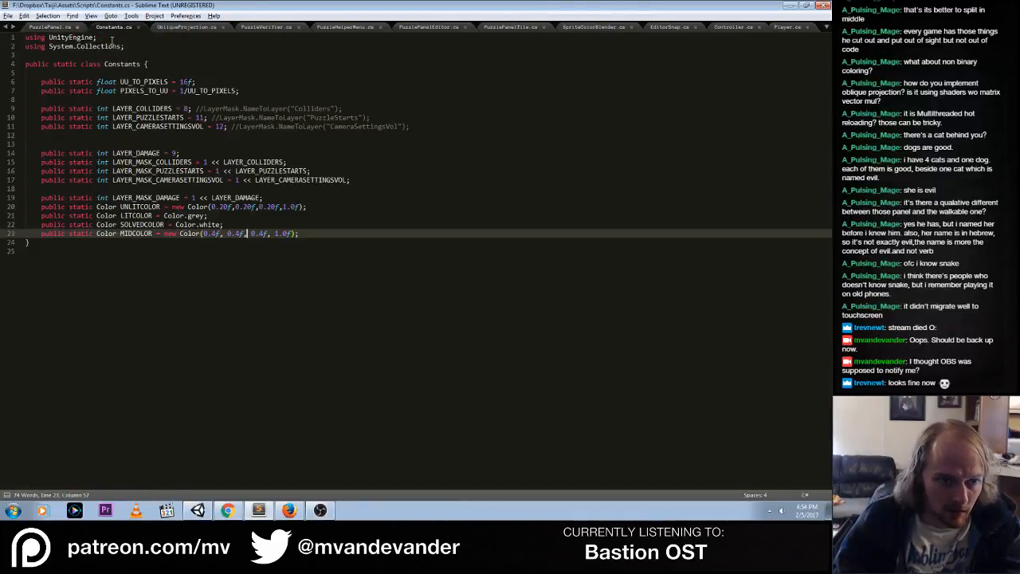
left_click(47, 28)
type("_SOLVED_")
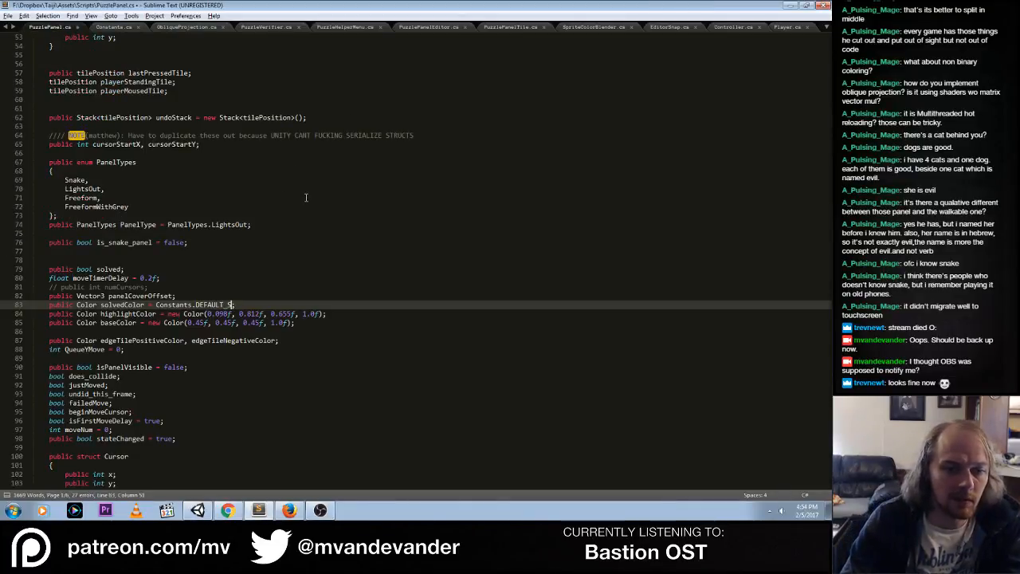
type("COLOR")
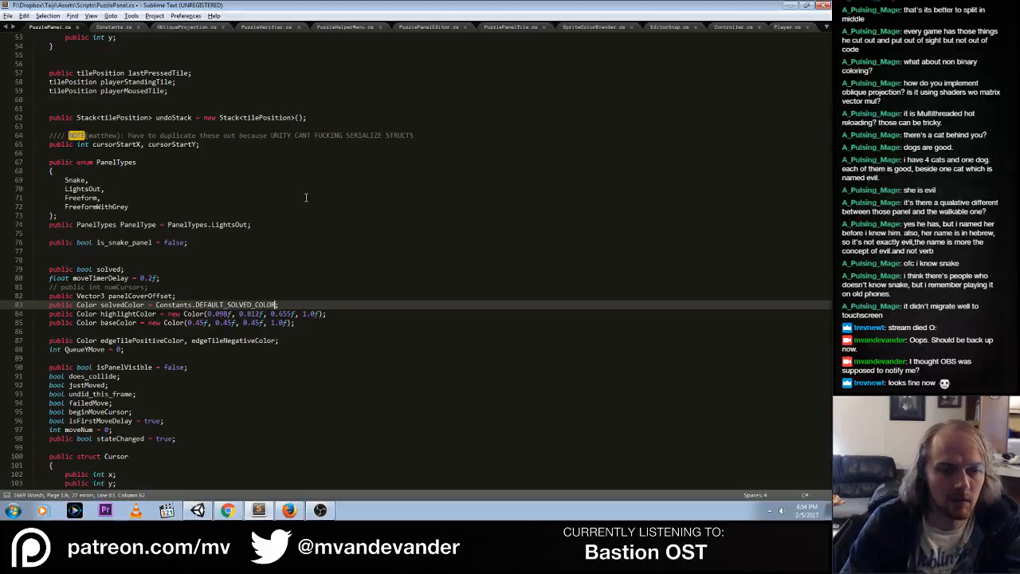
Insert Constants.DEFAULT_HIGHLIGHT_COLOR in front of the new Color value in the highlightColor declaration
left_click(168, 313)
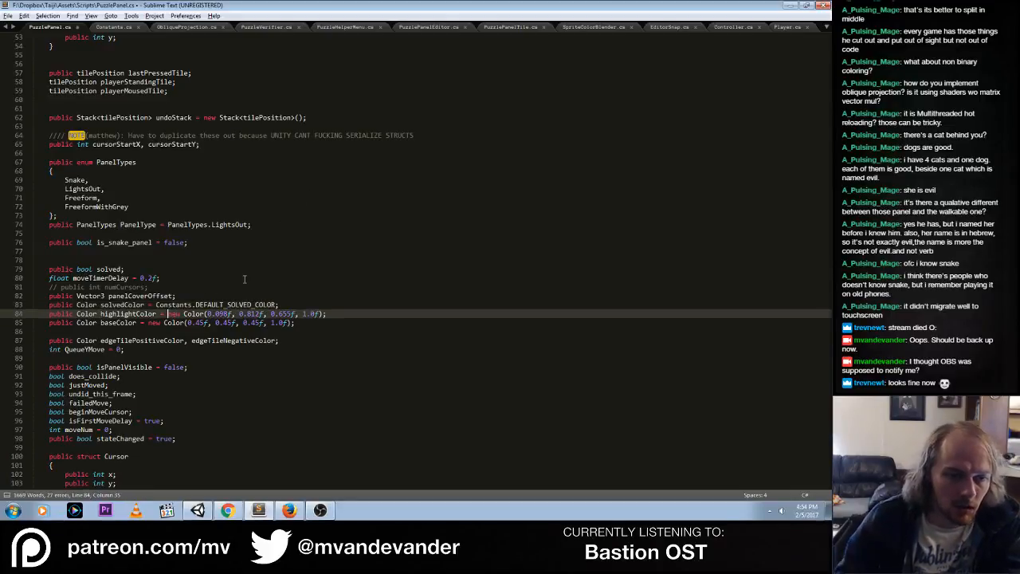
type("Constants.DEFAULT")
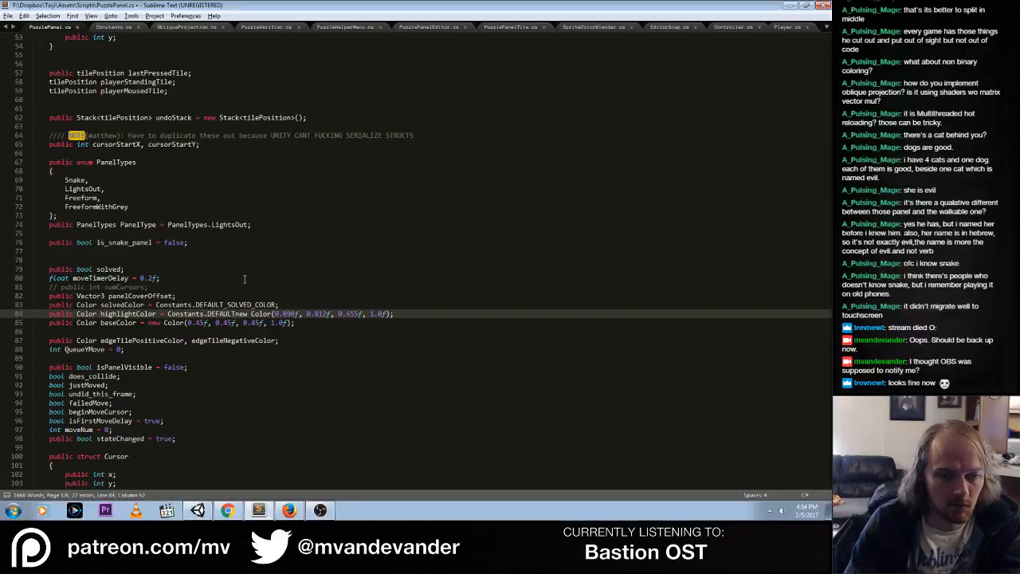
type("_HIGHLIGHT_COLOR")
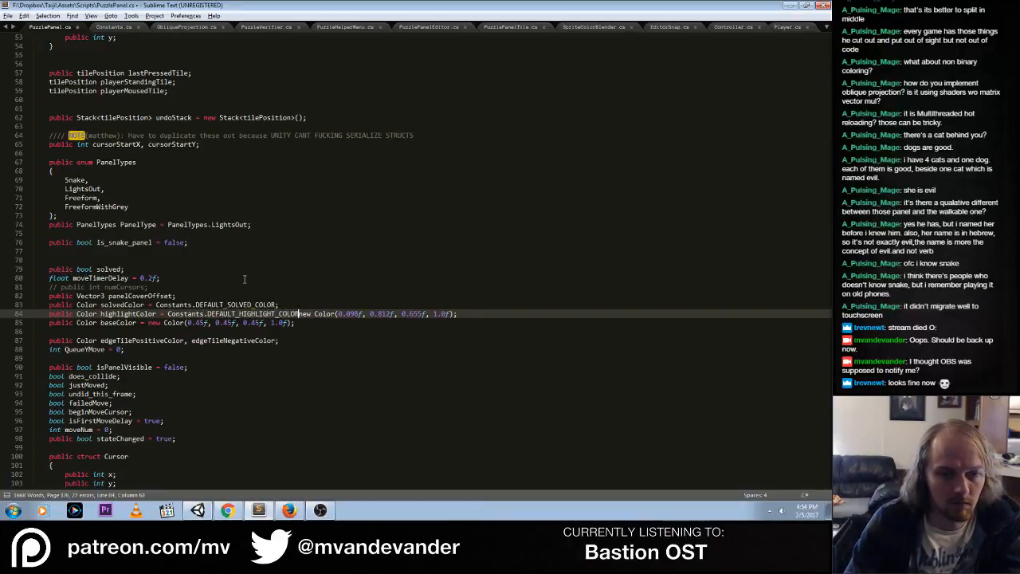
Rename the two referenced constants to DEFAULT_PANEL_SOLVED_COLOR and DEFAULT_PANEL_HIGHLIGHT_COLOR
left_click(228, 304)
type("PALE_")
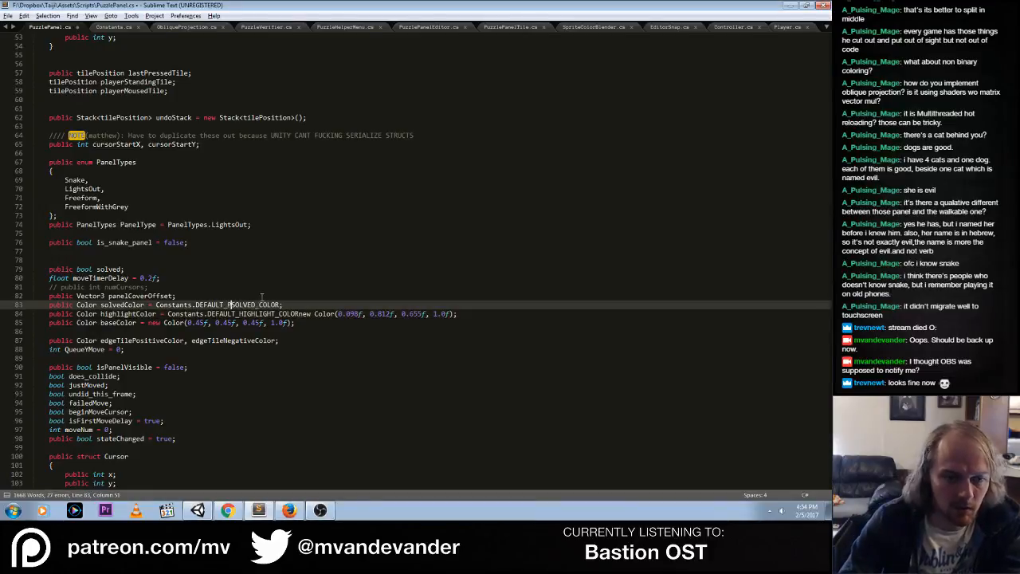
key("BackSpace")
key("BackSpace")
key("BackSpace")
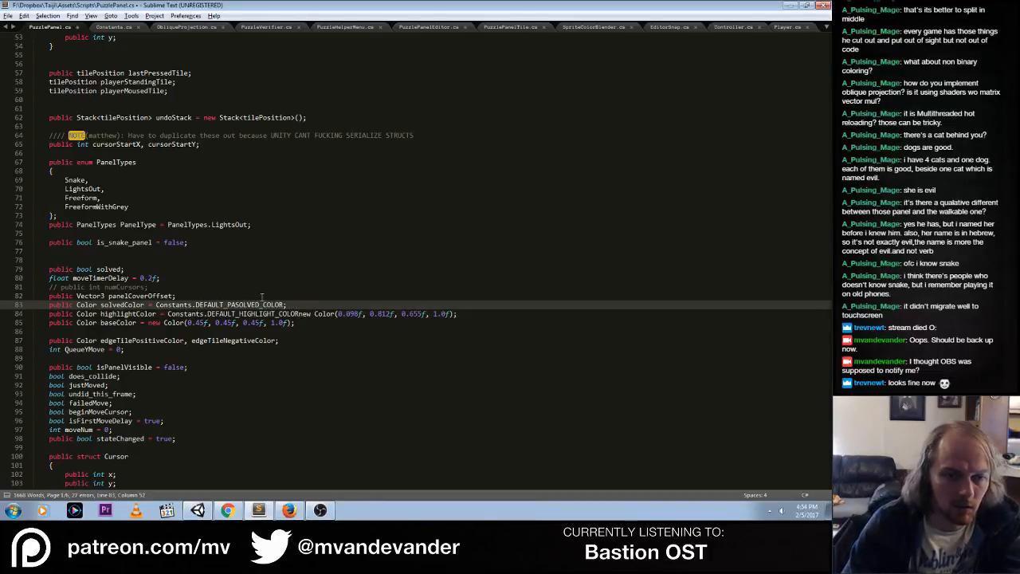
type("NEL_")
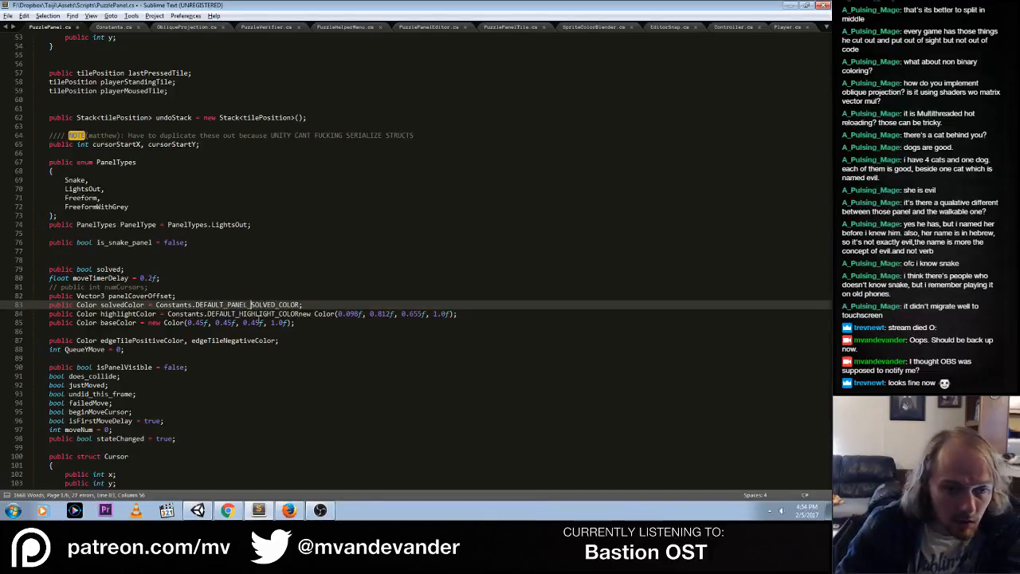
left_click(241, 313)
type("PAN")
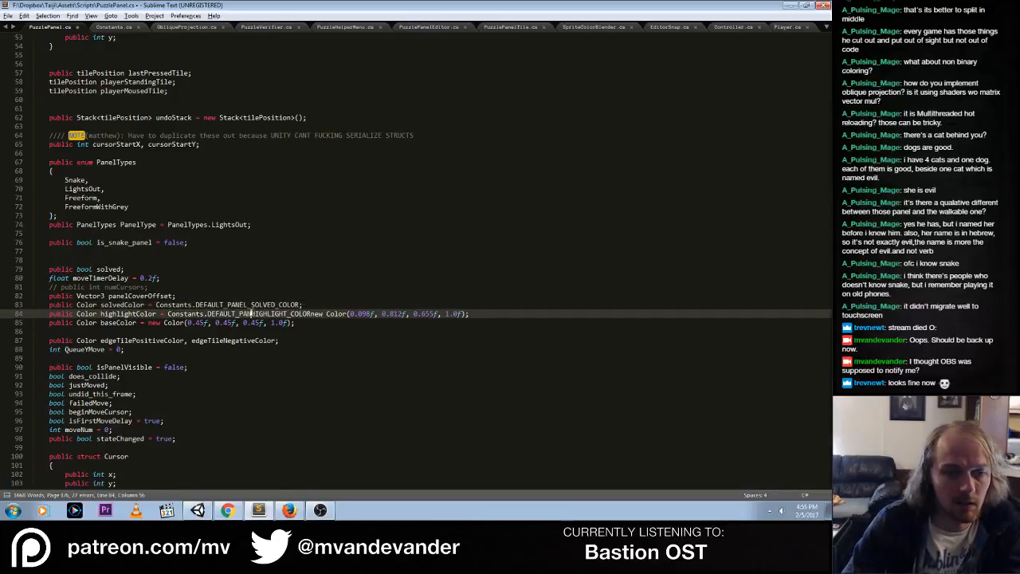
type("EL_")
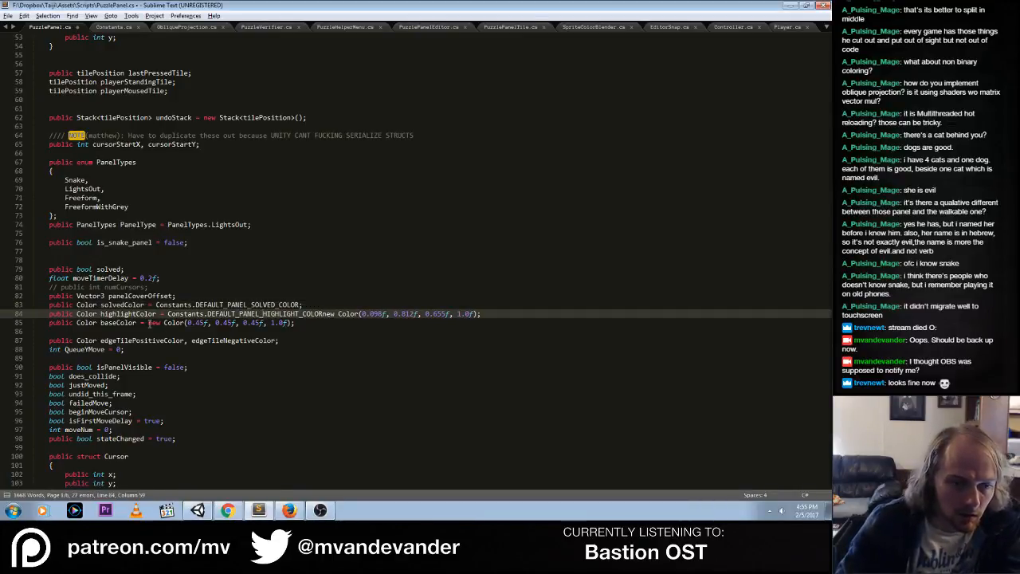
Insert Constants.DEFAULT_PANEL_BASE_COLOR and an equals sign in front of the new Color value in the baseColor declaration
left_click(148, 322)
type("Constants")
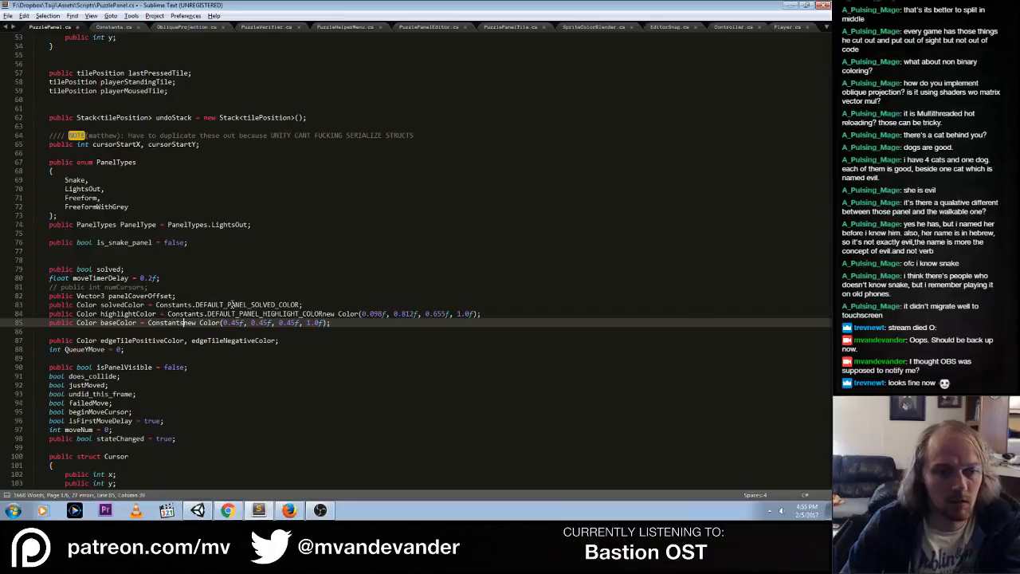
type(".DEFAULT_P")
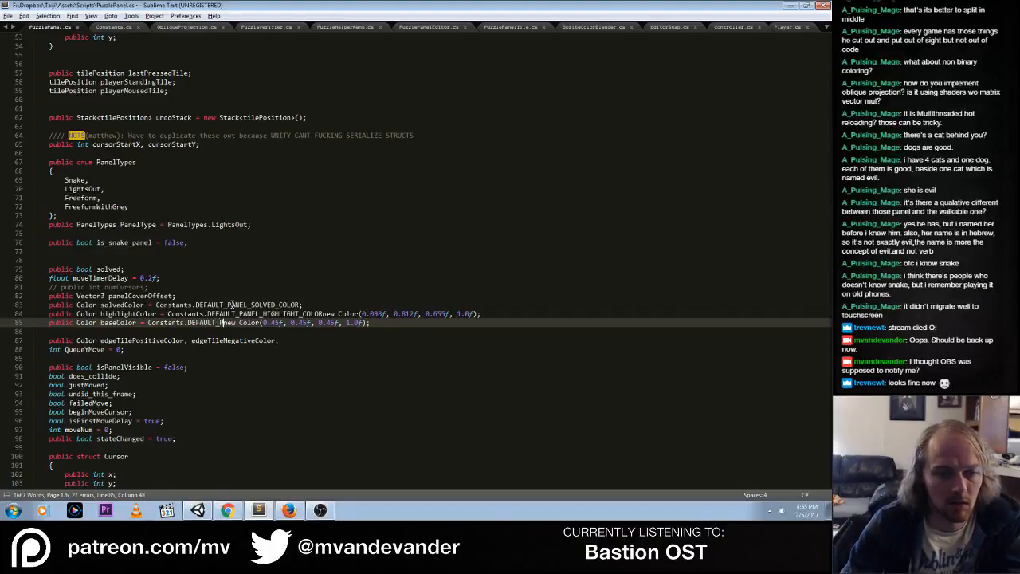
type("ANEL_B")
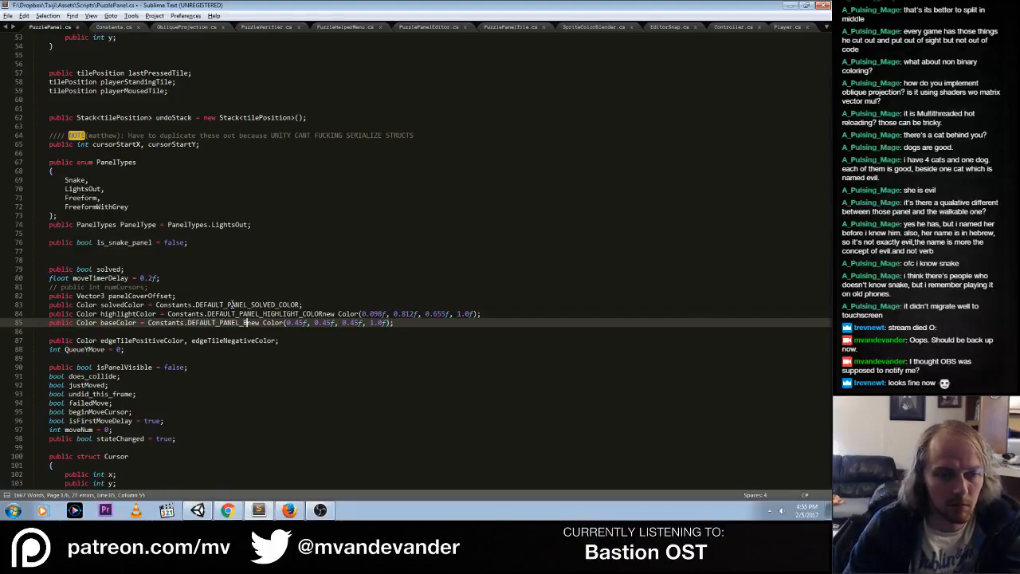
type("ASE_CO")
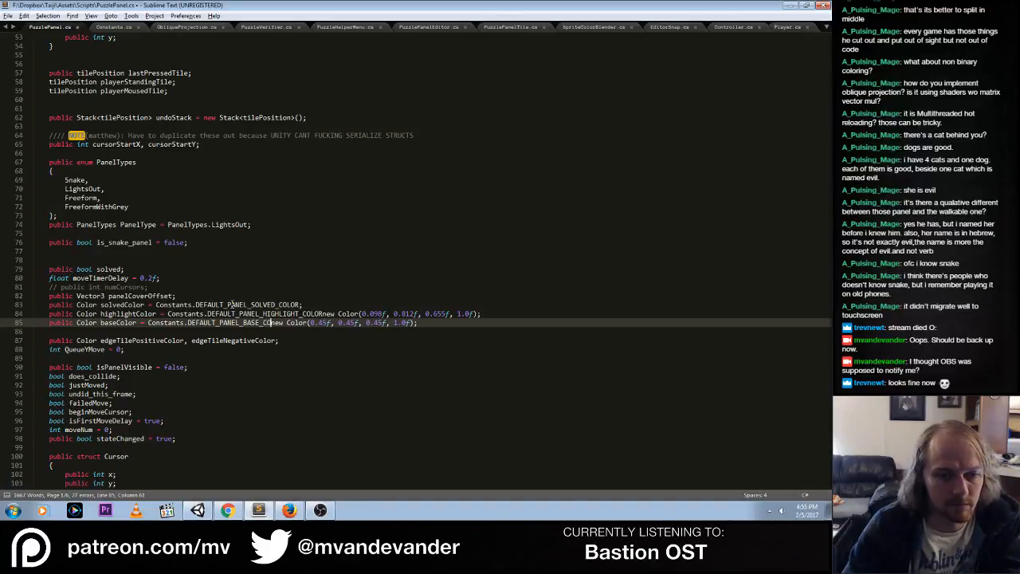
type("LOR;//")
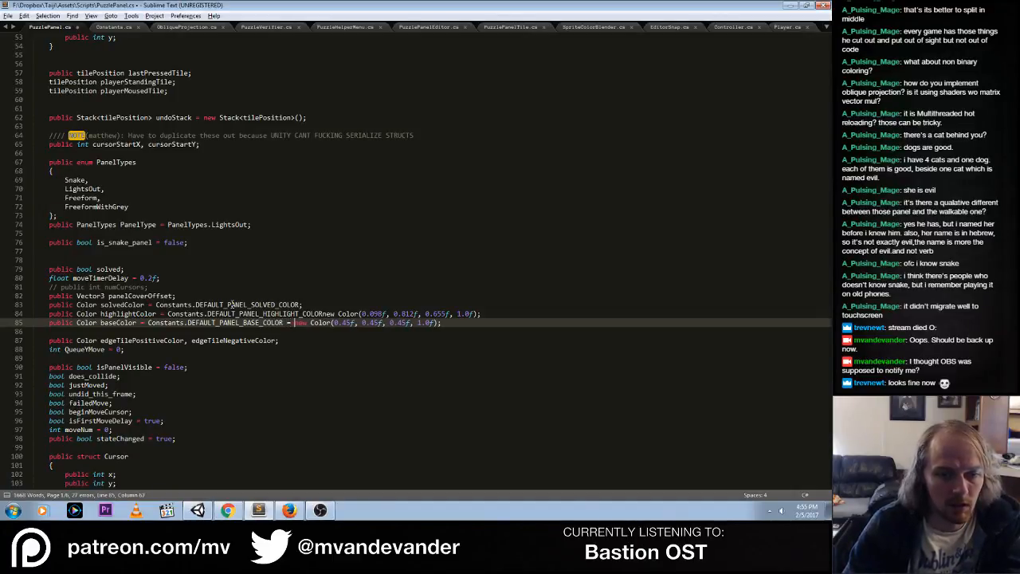
Add an equals sign between DEFAULT_PANEL_HIGHLIGHT_COLOR and its new Color value on the highlightColor line
key("Up")
key("ctrl+Right")
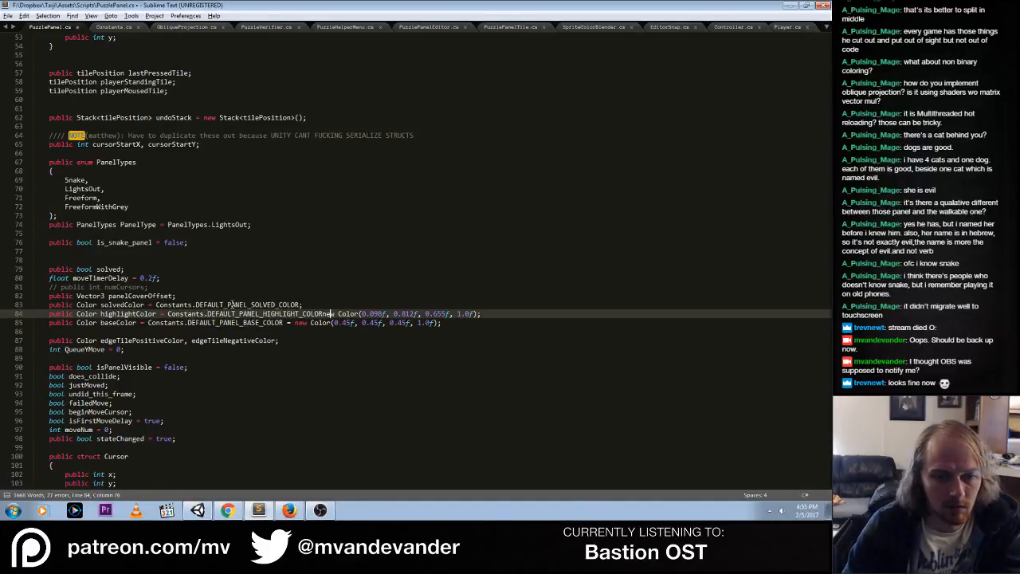
key("Left")
type("=")
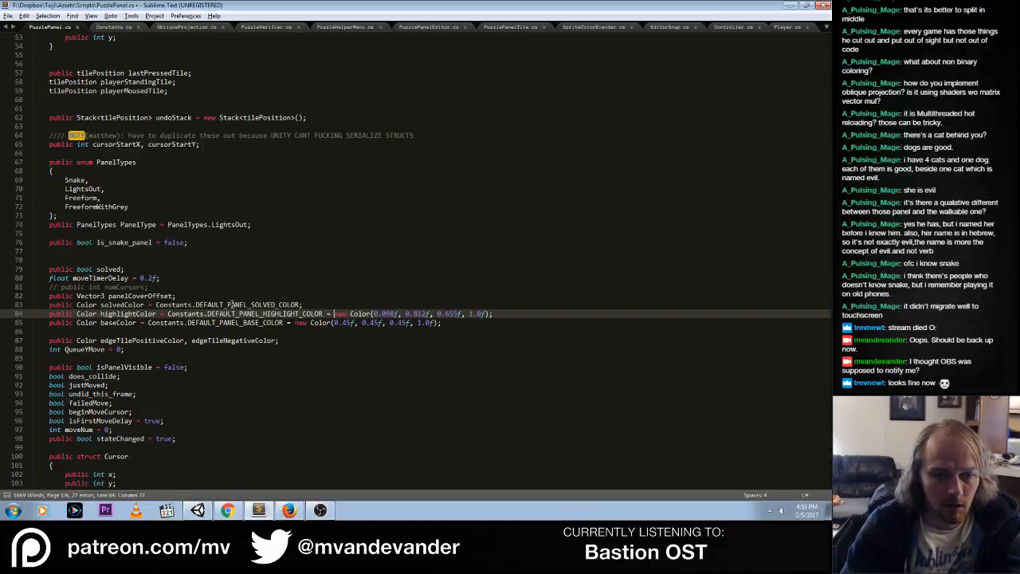
key("Left")
key("Left")
key("shift+End")
key("ctrl+c")
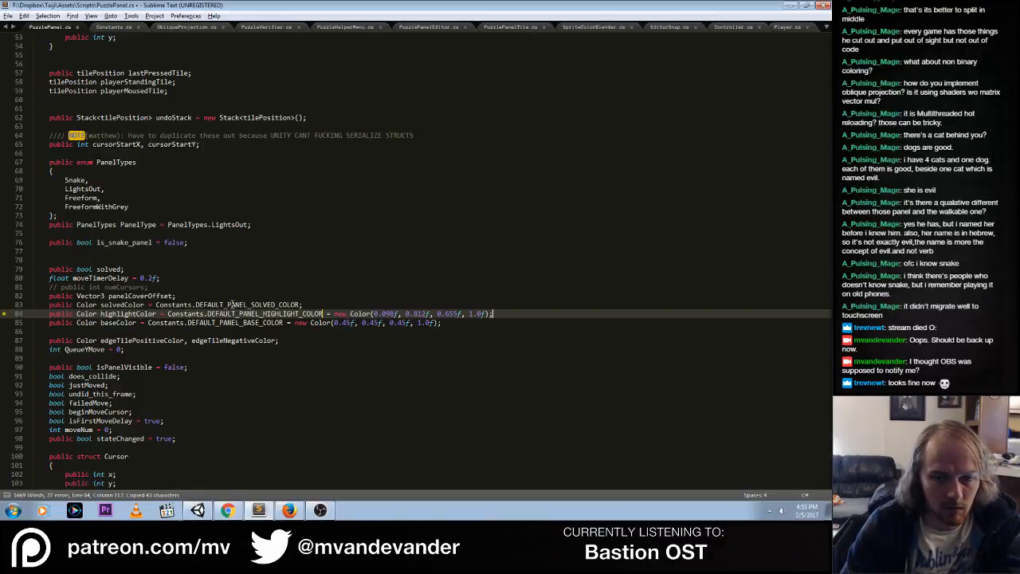
key("ctrl+x")
key("ctrl+z")
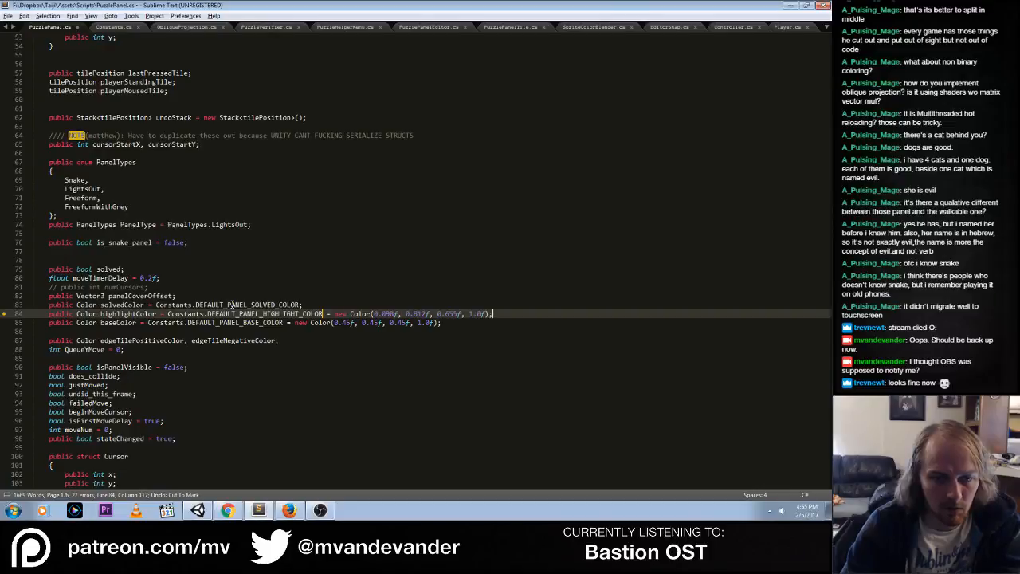
key("ctrl+Left")
key("ctrl+Left")
key("ctrl+Left")
key("ctrl+Left")
key("End")
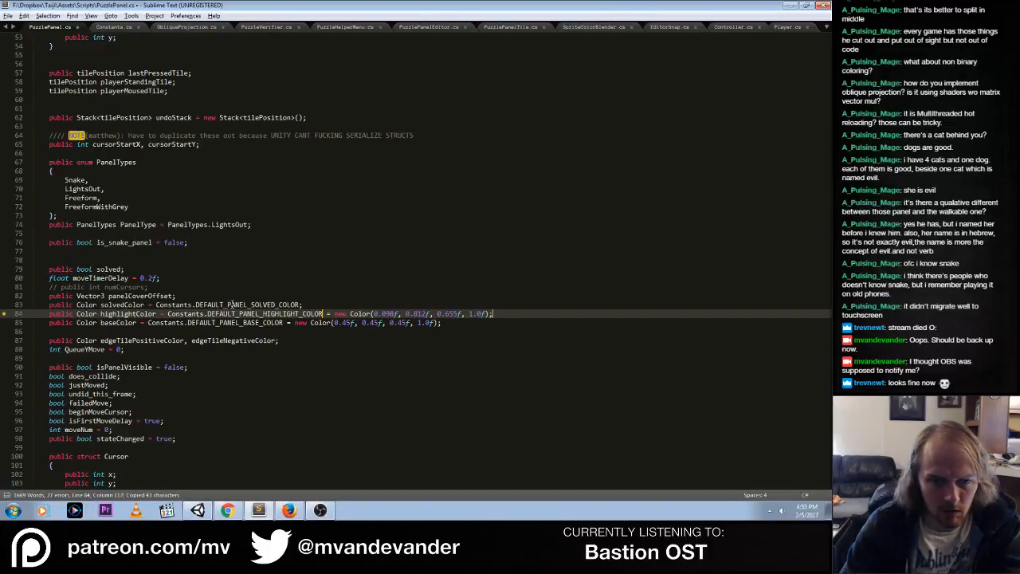
Copy the highlightColor line from Constants.DEFAULT_PANEL_HIGHLIGHT_COLOR through its new Color value, and switch to Constants.cs
key("ctrl+Left")
key("ctrl+Left")
key("ctrl+Left")
key("ctrl+Left")
key("ctrl+Left")
key("ctrl+Left")
key("ctrl+Left")
key("ctrl+Left")
key("ctrl+Left")
key("ctrl+Left")
key("ctrl+Left")
key("ctrl+Left")
key("ctrl+Left")
key("ctrl+Left")
key("ctrl+Left")
key("ctrl+Left")
key("ctrl+Left")
key("ctrl+Left")
key("ctrl+Left")
key("ctrl+Left")
key("ctrl+Left")
key("ctrl+Left")
key("ctrl+Left")
key("ctrl+Left")
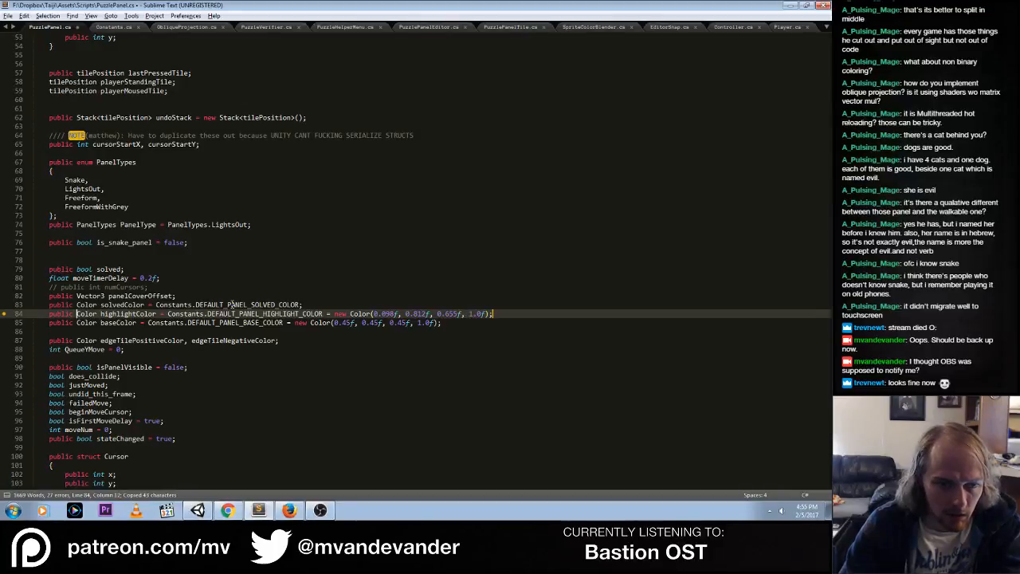
key("ctrl+Right")
key("ctrl+Right")
key("ctrl+Right")
key("Right")
key("shift+End")
key("ctrl+c")
key("ctrl+Page_Down")
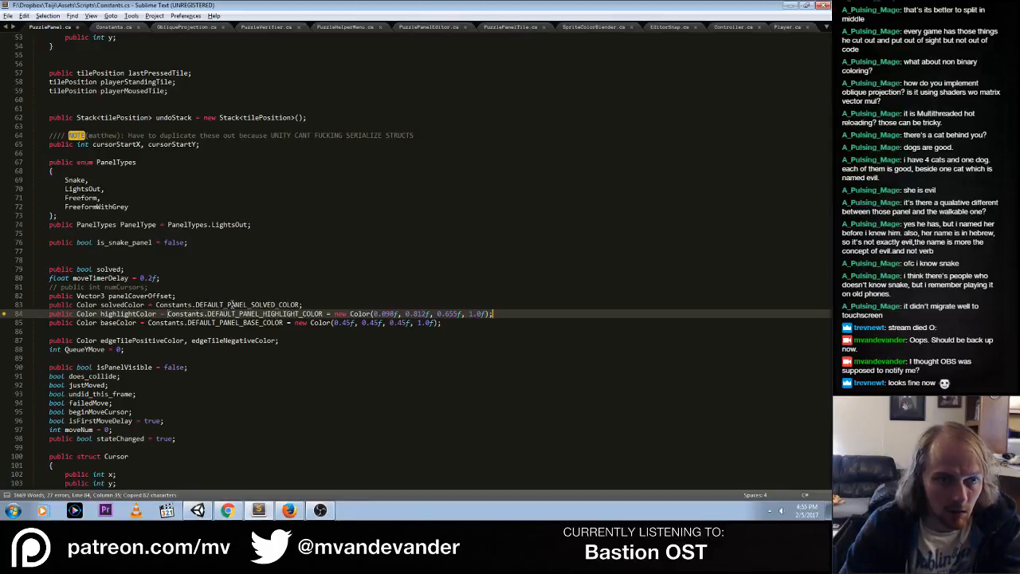
Add the copied highlight color to the end of Constants.cs as public static Color DEFAULT_PANEL_HIGHLIGHT_COLOR, without the Constants prefix, and save the file
key("Return")
key("ctrl+v")
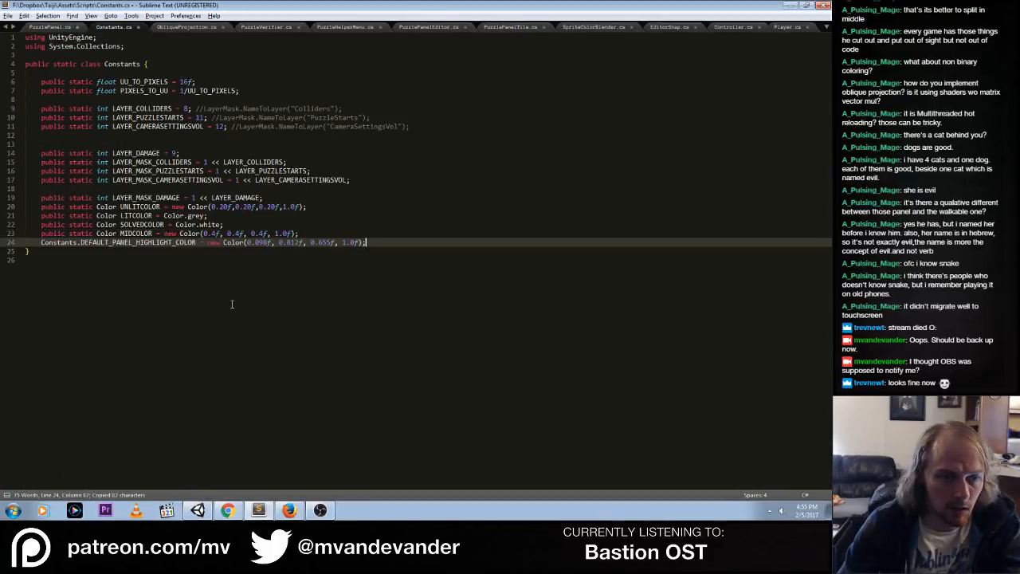
key("Home")
type("public static")
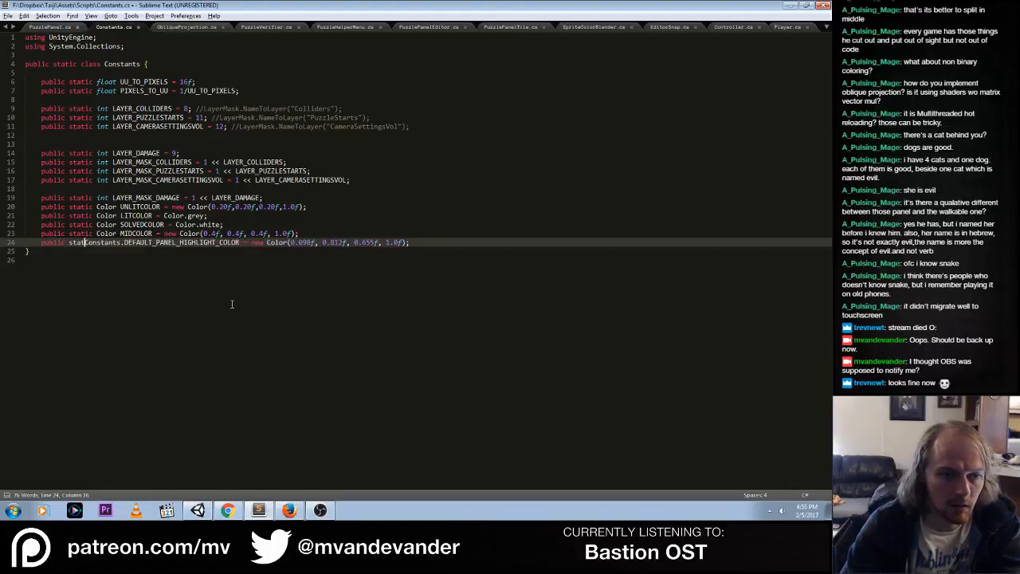
key("ctrl+shift+Right")
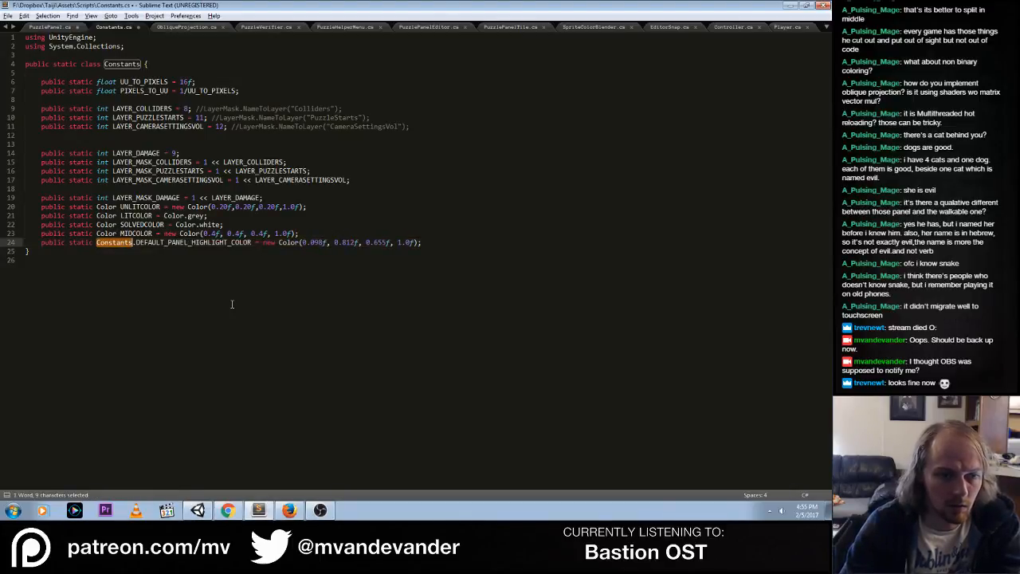
type("Color")
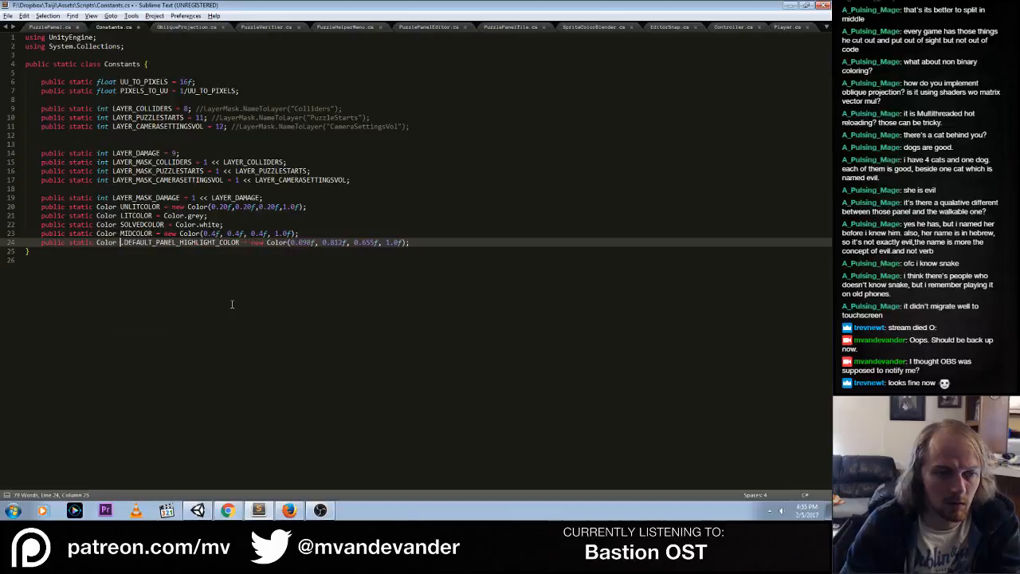
key("Delete")
key("End")
key("ctrl+s")
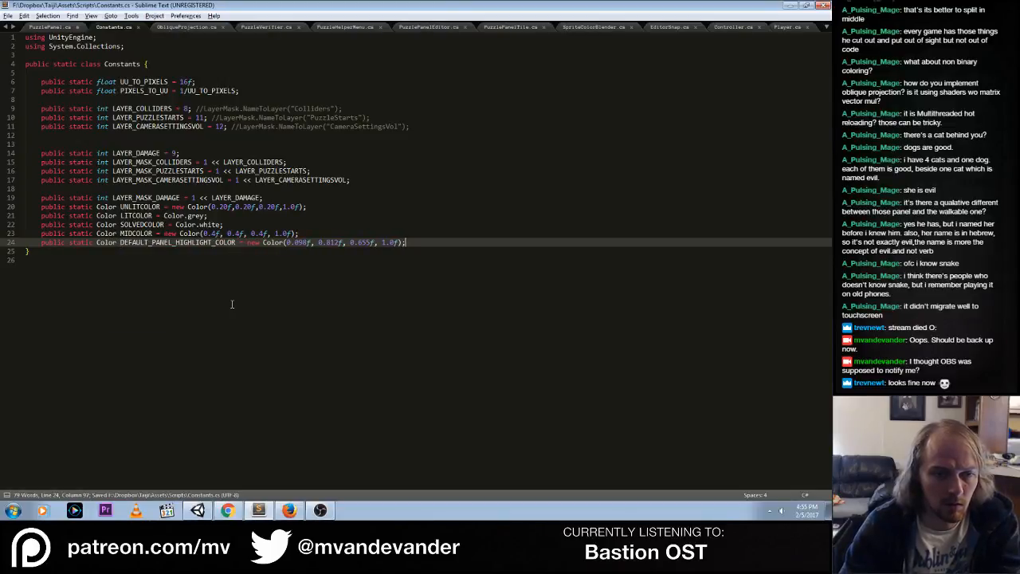
Duplicate the DEFAULT_PANEL_HIGHLIGHT_COLOR declaration on the line below and rename the copy DEFAULT_PANEL_SOLVED_COLOR
key("ctrl+c")
key("ctrl+v")
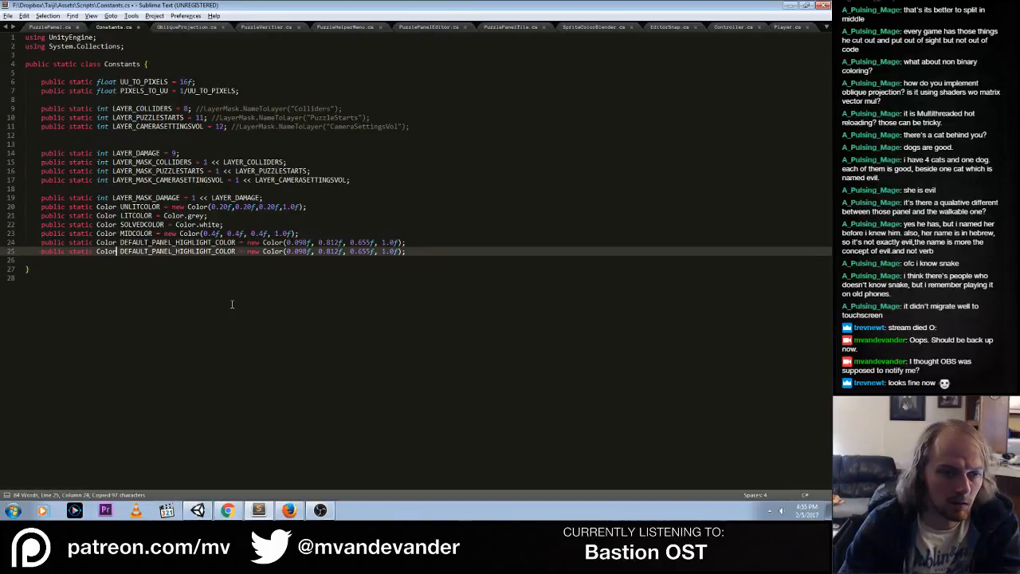
key("ctrl+shift+Left")
key("BackSpace")
type("DEFAUL")
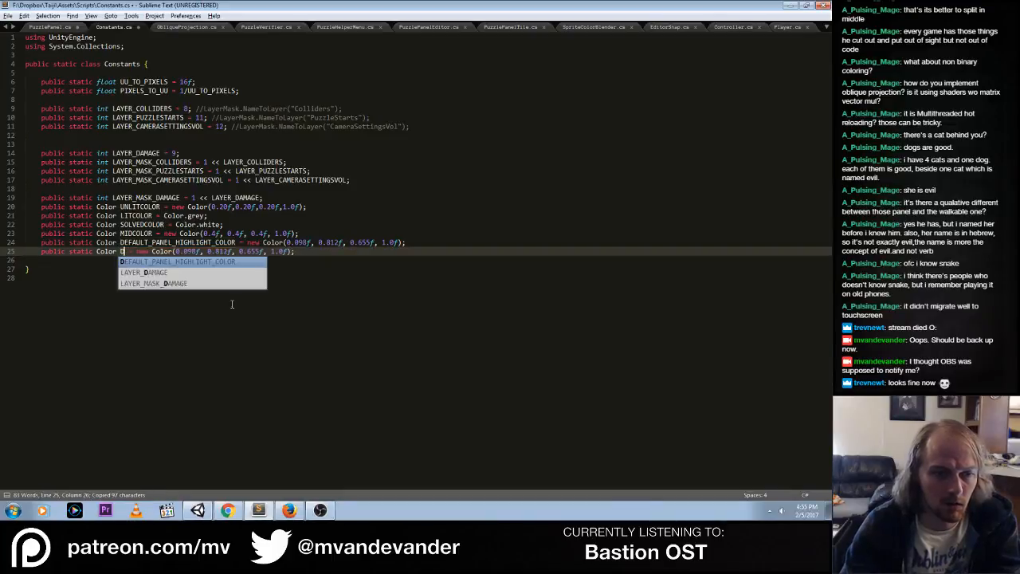
type("T_PANEL_SO")
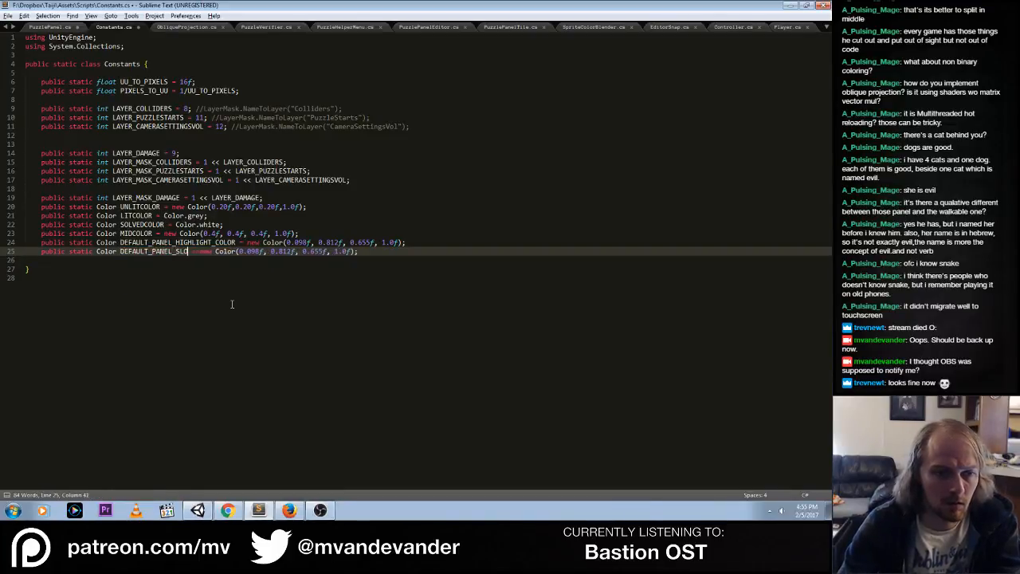
type("LVED_COLOR")
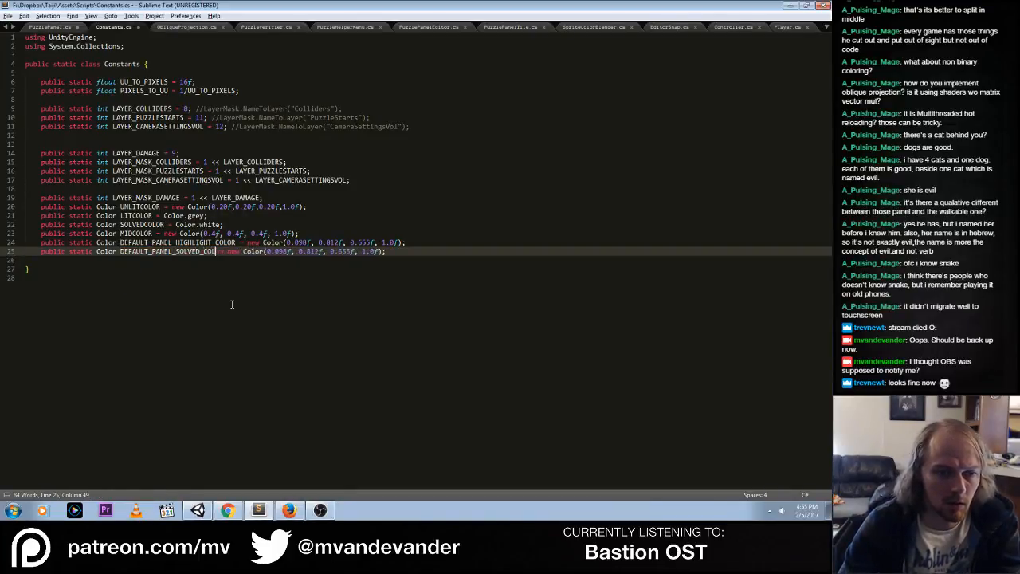
Replace the Color value assigned to DEFAULT_PANEL_SOLVED_COLOR with Color.white
key("Up")
key("Up")
key("Up")
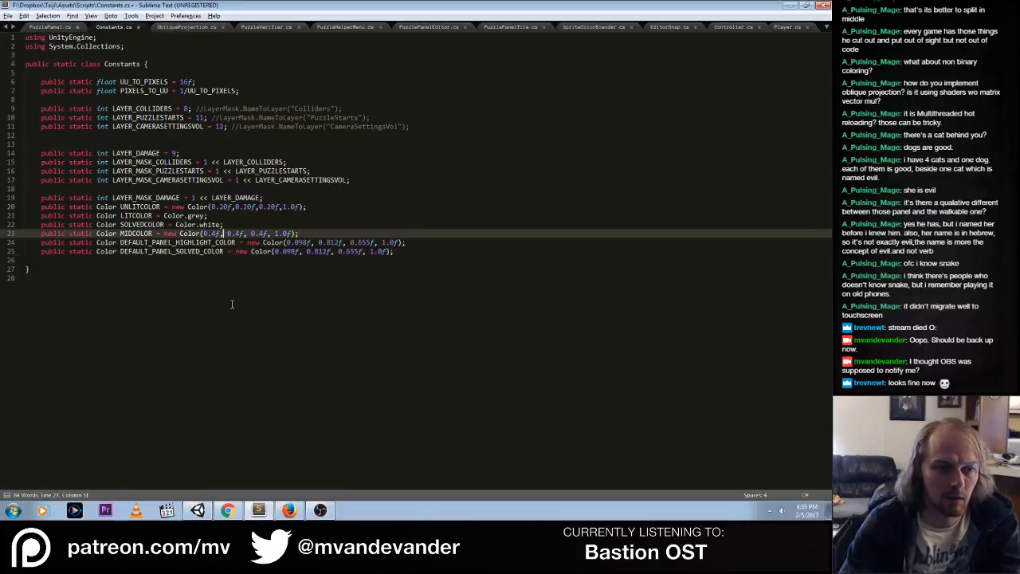
key("Down")
key("Down")
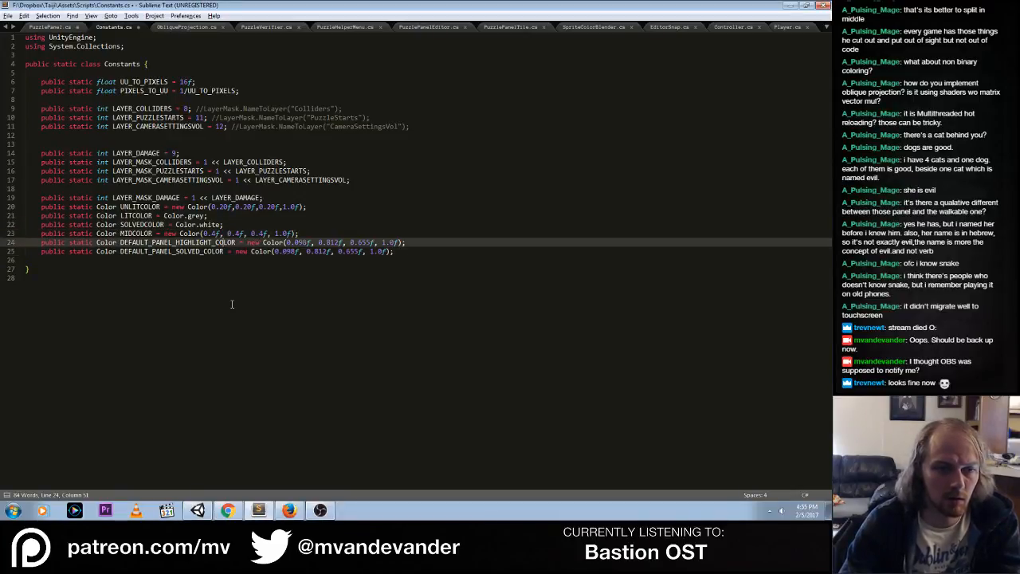
key("Down")
key("End")
key("ctrl+Left")
key("ctrl+Left")
key("ctrl+Left")
key("ctrl+Left")
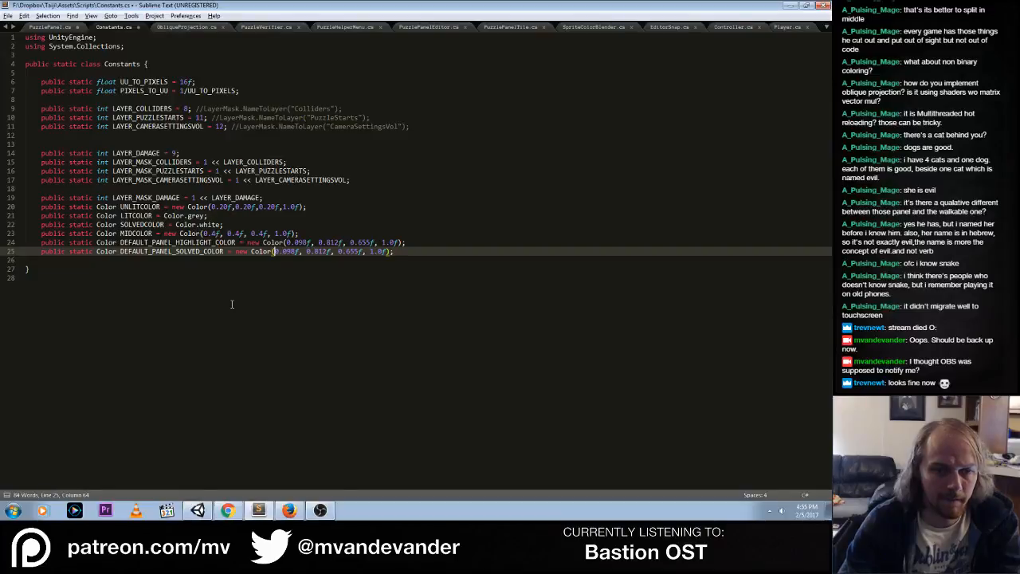
key("ctrl+Left")
key("shift+End")
type("Colo")
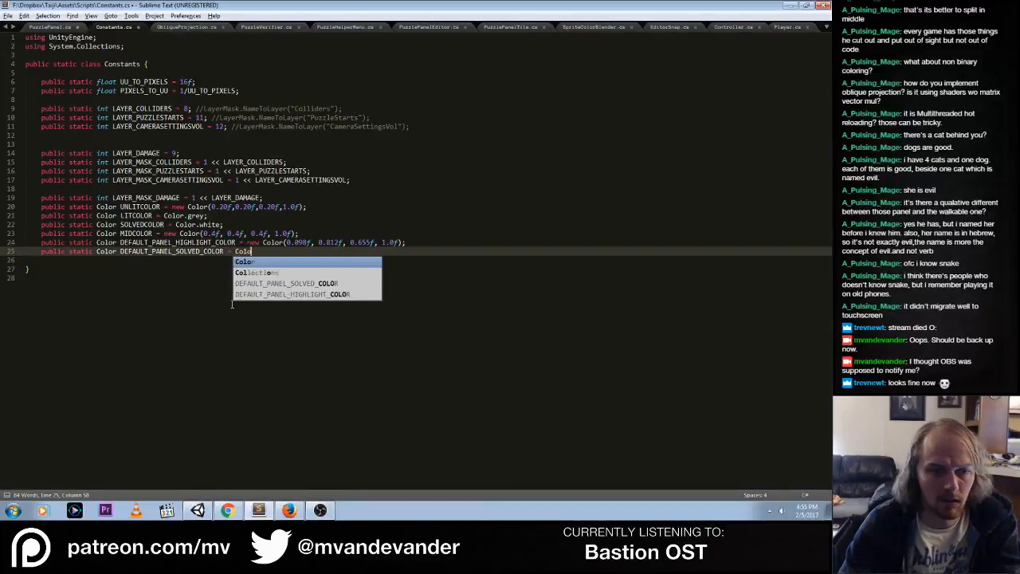
type("r.white;")
Between the highlight and solved declarations, start a public static Color DEFAULT_PANEL_BASE_COLOR declaration assigned to a new Color
key("Up")
key("End")
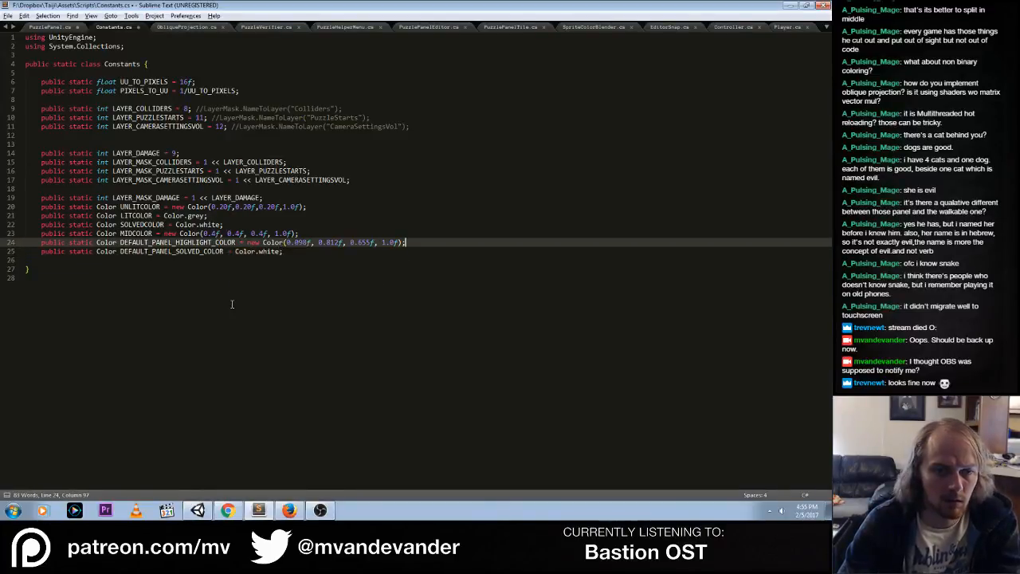
key("Return")
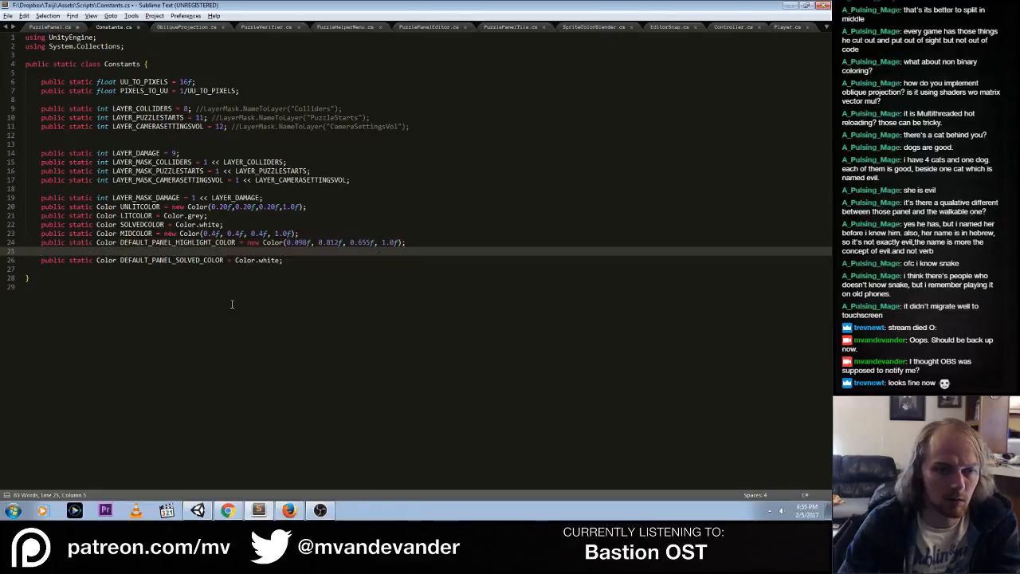
type("public")
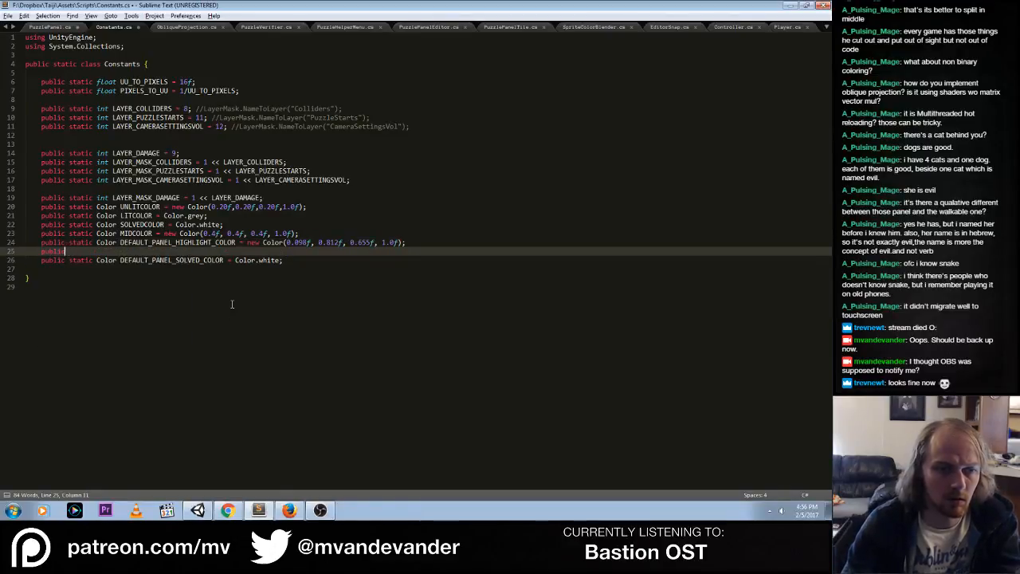
type(" static Color D")
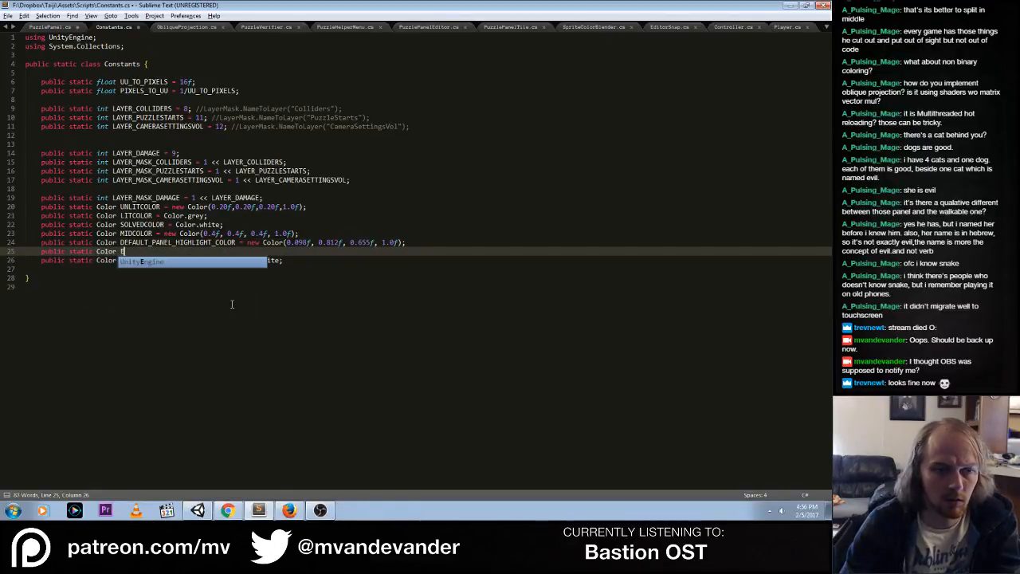
type("EFAULT_PANE")
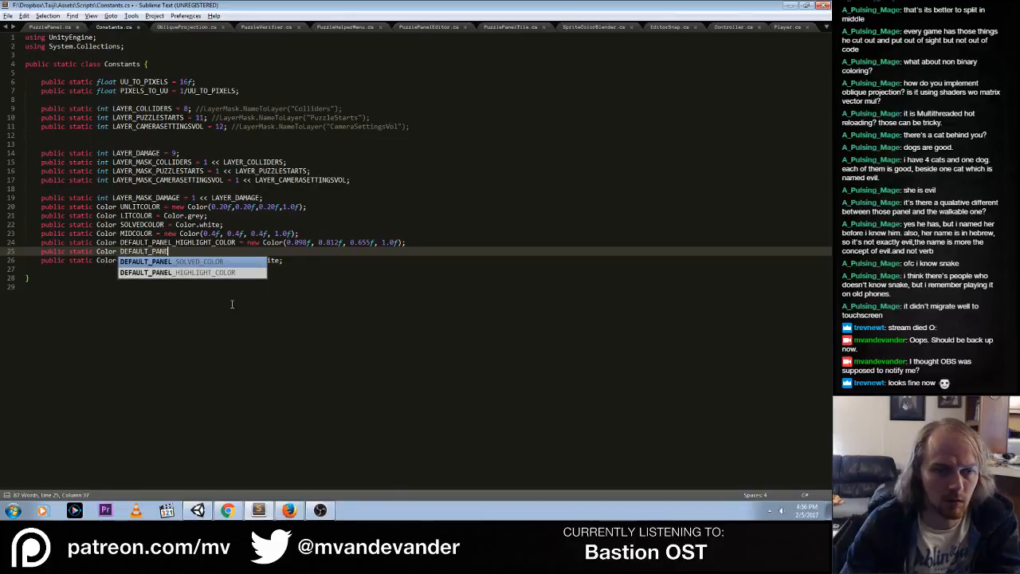
type("L_LOWLIT")
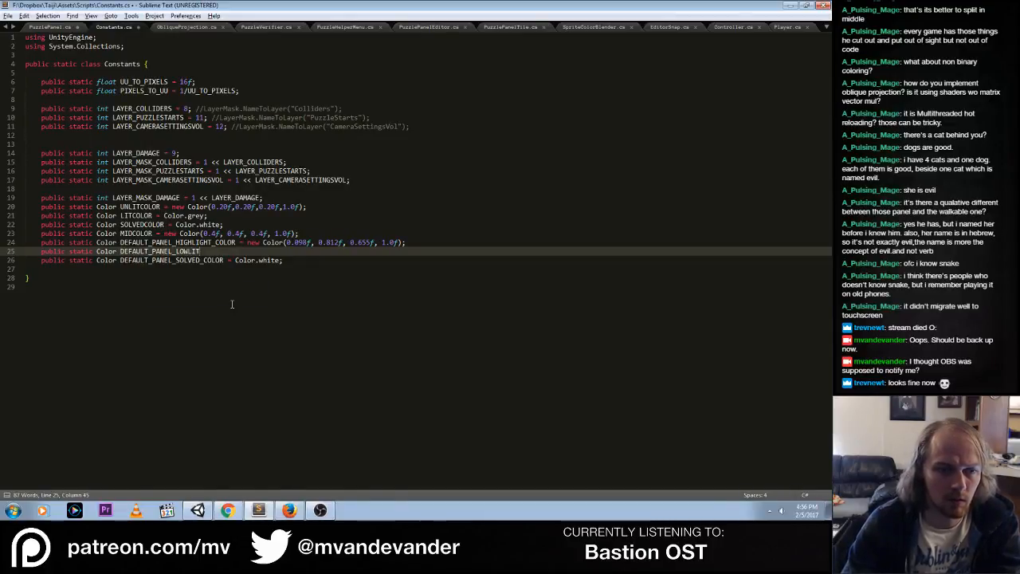
key("BackSpace")
key("BackSpace")
key("BackSpace")
key("BackSpace")
key("BackSpace")
key("BackSpace")
type("BASE_")
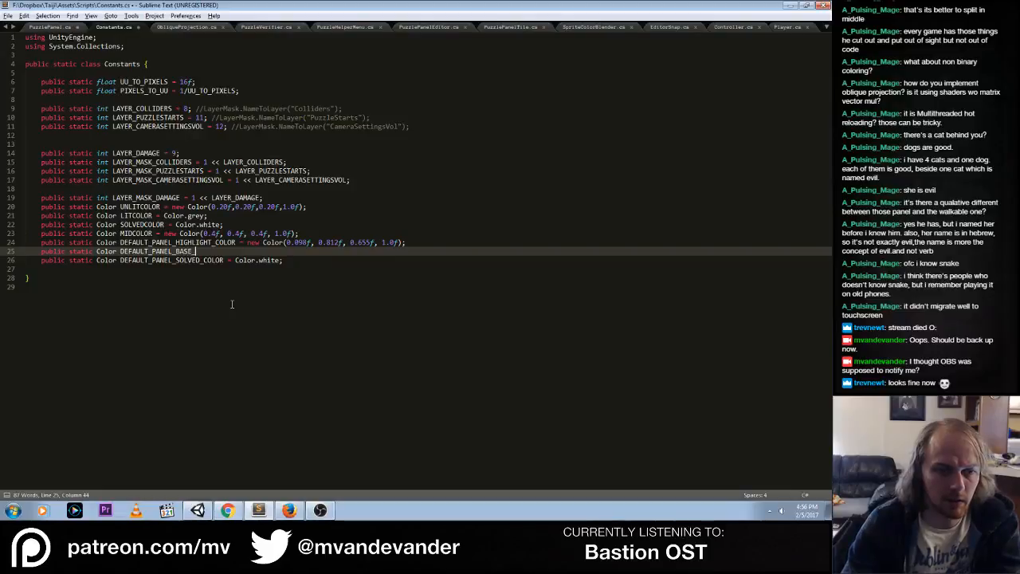
type("COLOR = new Color")
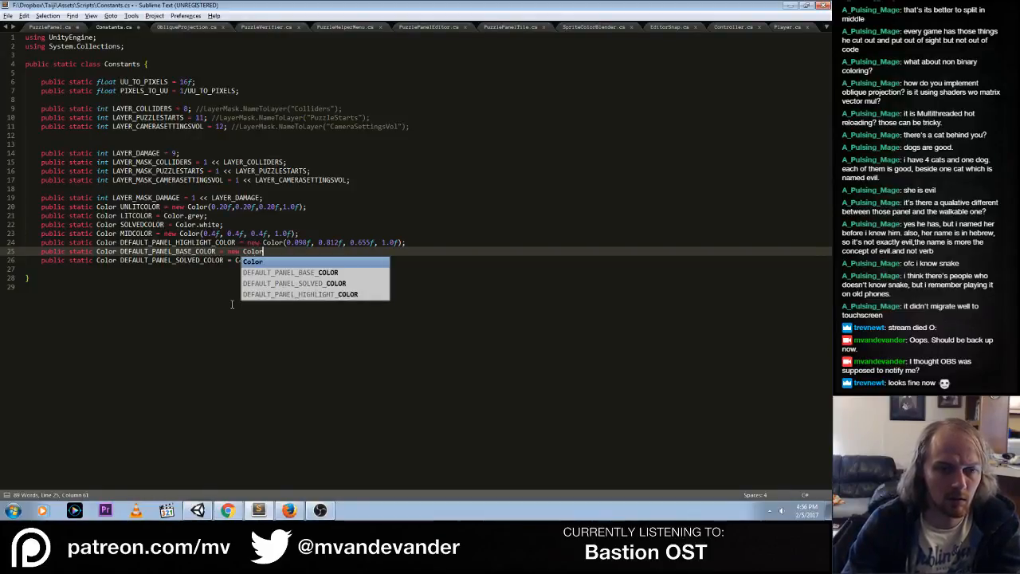
key("Escape")
Copy the baseColor components 0.45f, 0.45f, 0.45f, 1.0f from PuzzlePanel.cs into the new Color of DEFAULT_PANEL_BASE_COLOR in Constants.cs
left_click(45, 27)
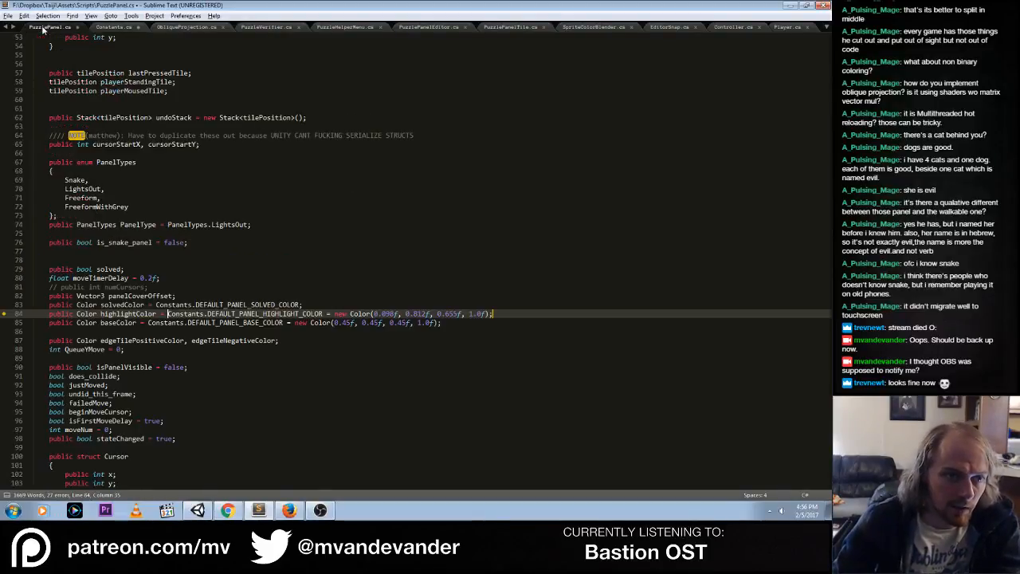
left_click(295, 323)
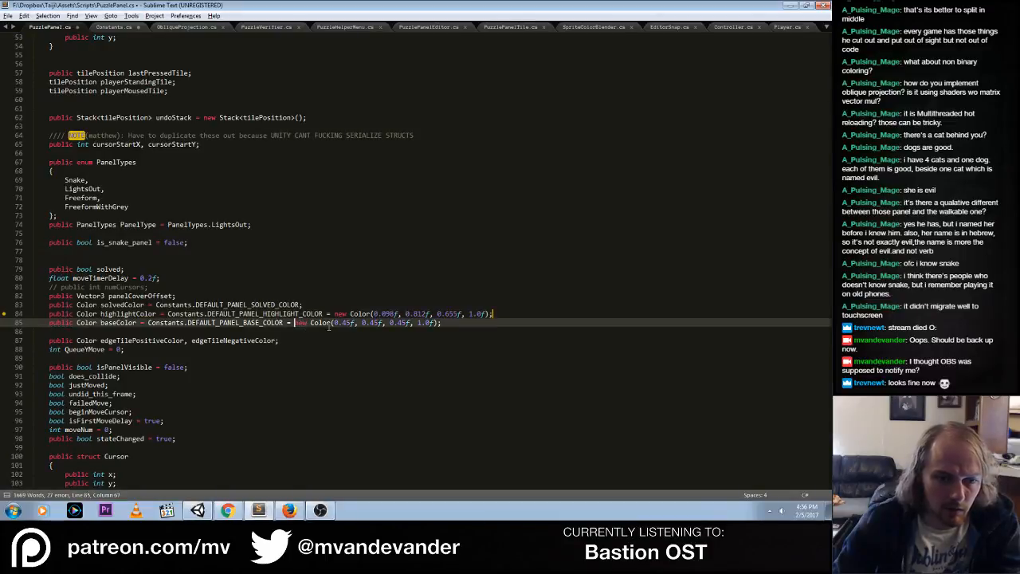
key("ctrl+shift+Right")
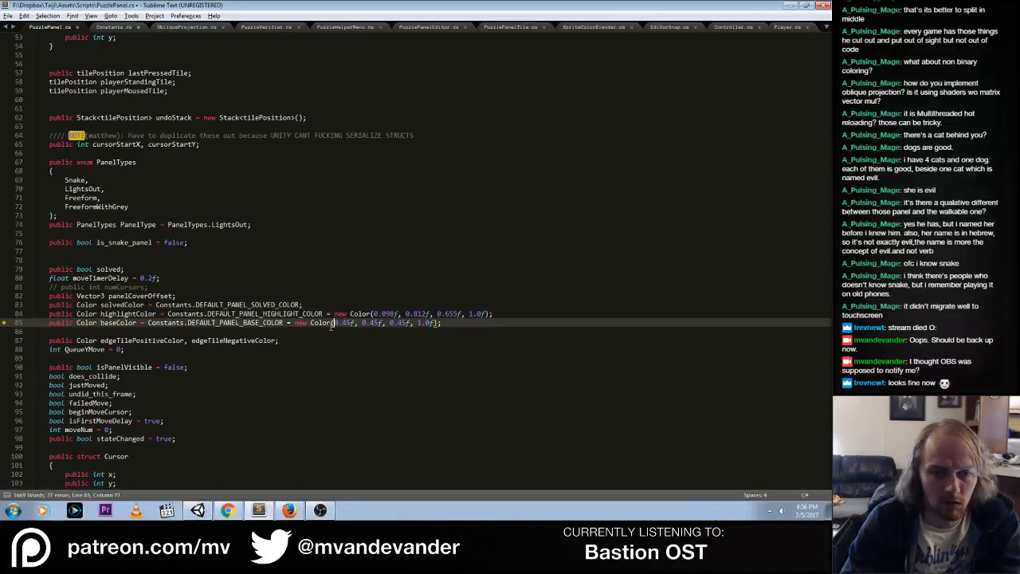
key("ctrl+Left")
key("ctrl+Left")
key("ctrl+shift+m")
key("ctrl+c")
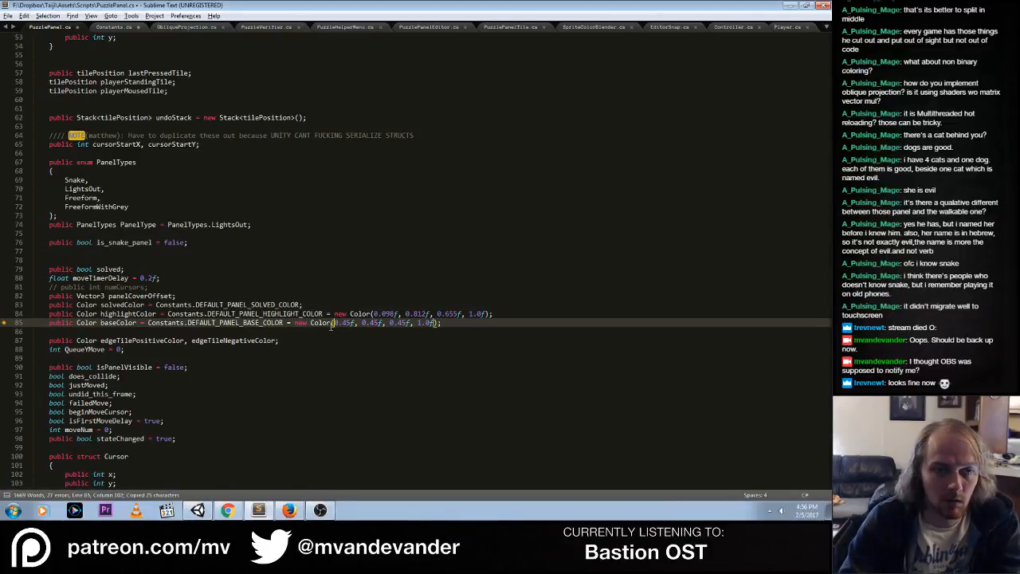
key("ctrl+Tab")
key("ctrl+v")
key("Right")
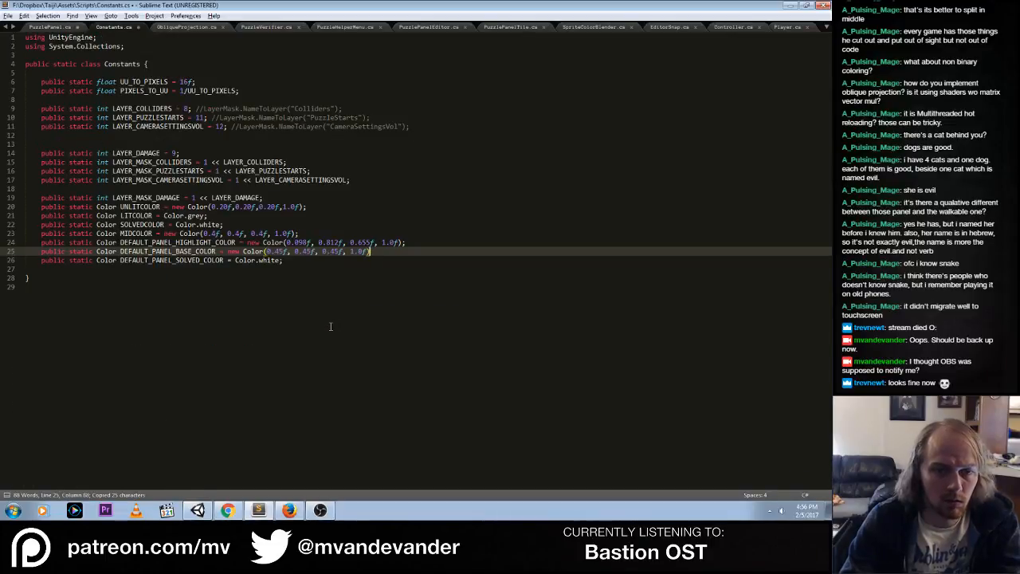
Delete the old MIDCOLOR, SOLVEDCOLOR, LITCOLOR and UNLITCOLOR declarations, leave a blank line above the panel defaults, and save Constants.cs
key("Down")
key("Up")
key("Up")
key("Up")
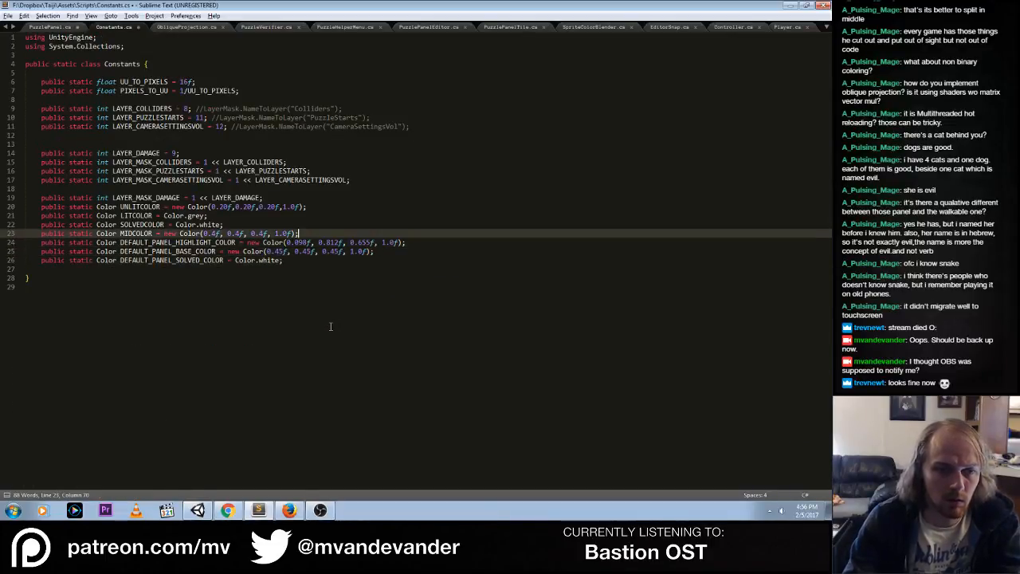
key("ctrl+shift+k")
key("Up")
key("ctrl+shift+k")
key("Up")
key("ctrl+shift+k")
key("Up")
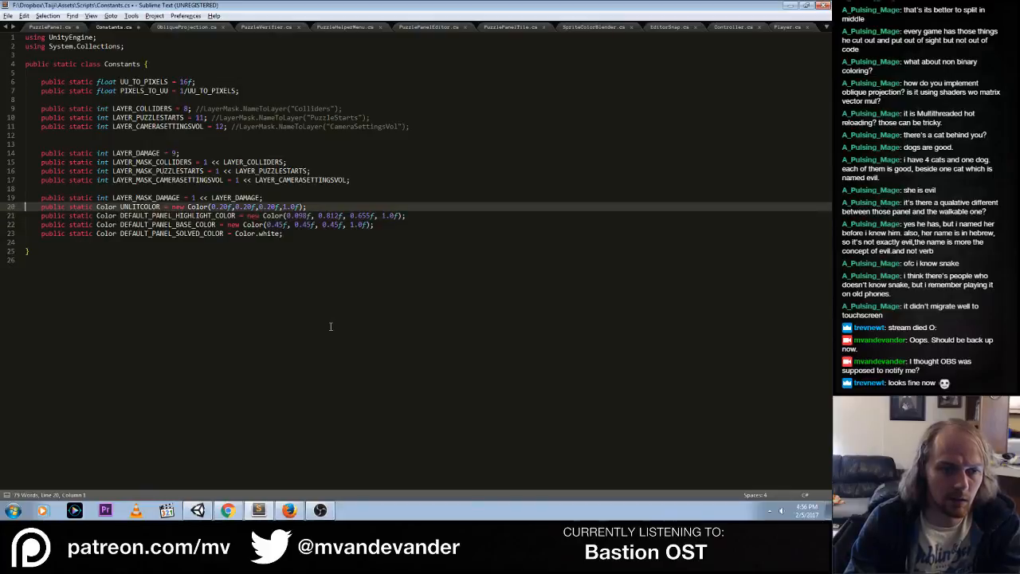
key("ctrl+shift+k")
key("Up")
key("ctrl+Return")
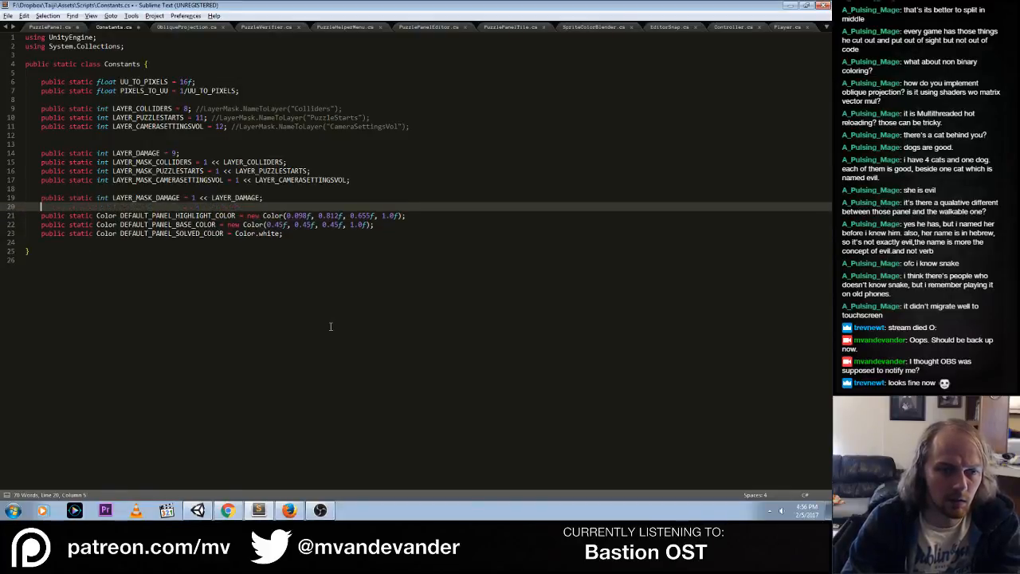
key("ctrl+s")
Return to PuzzlePanel.cs, and check the Twitch dashboard in Chrome, the Full Bastion OST page in Firefox and the hidden tray icons
left_click(59, 28)
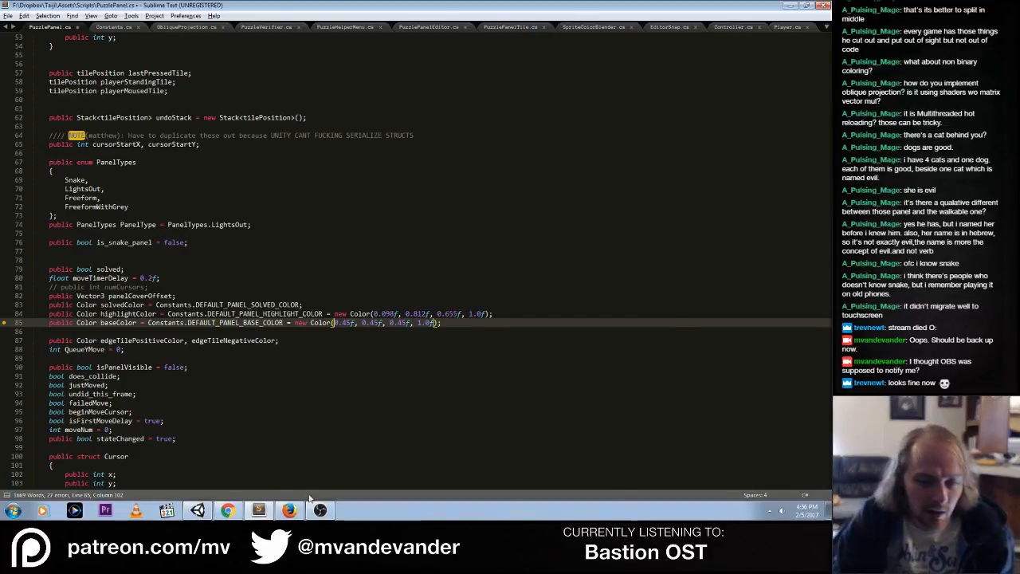
left_click(228, 510)
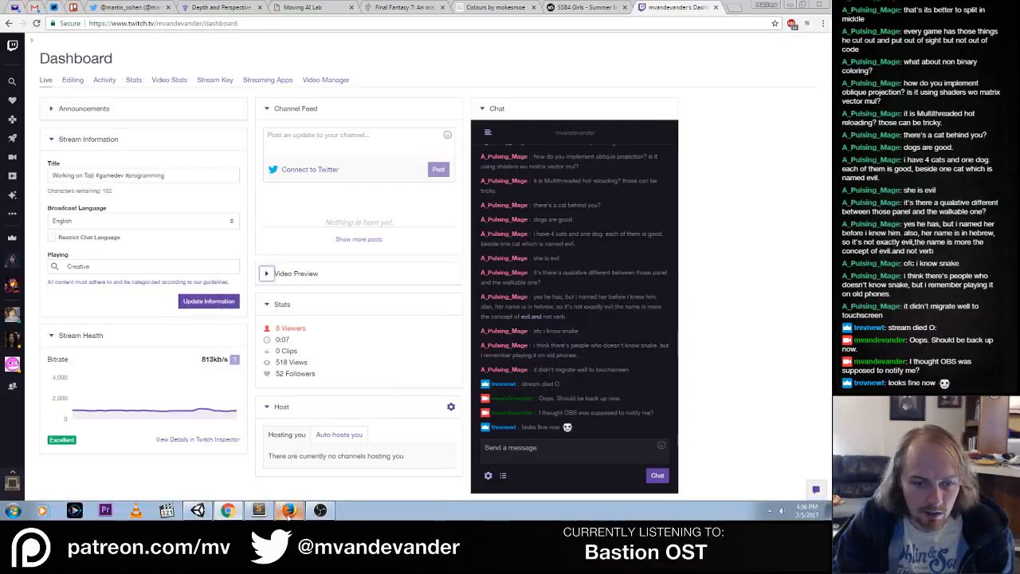
left_click(289, 510)
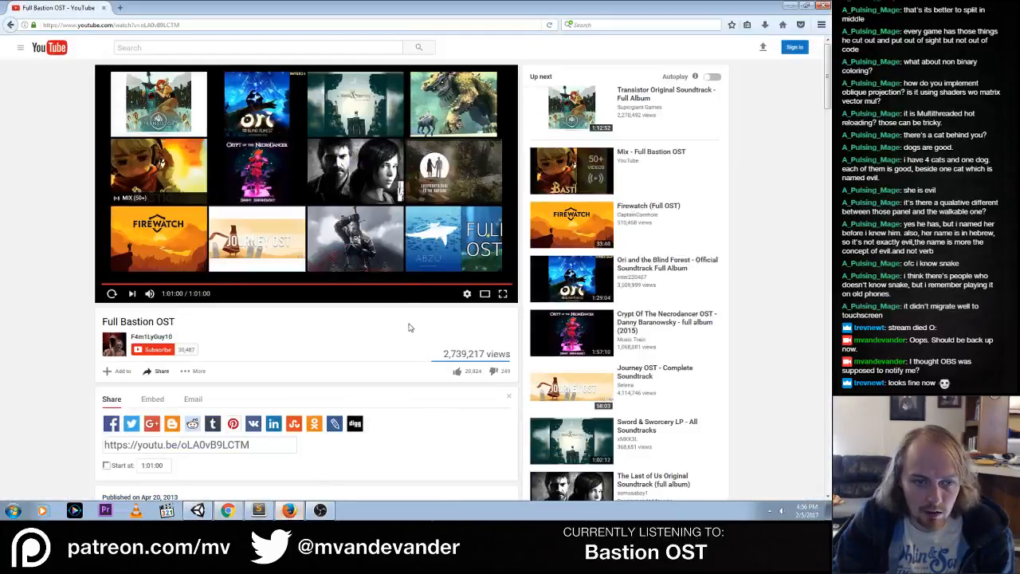
left_click(228, 510)
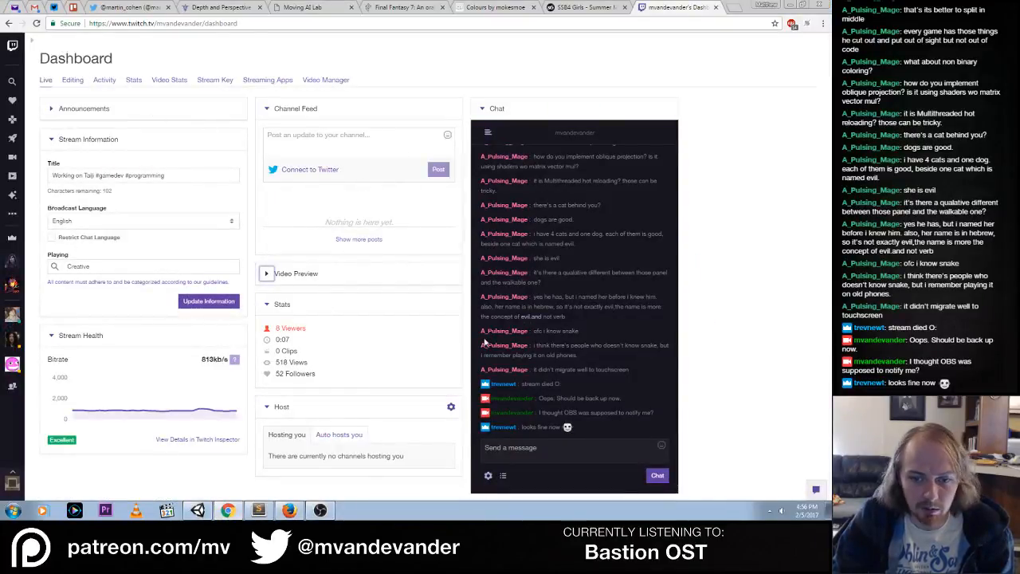
left_click(769, 510)
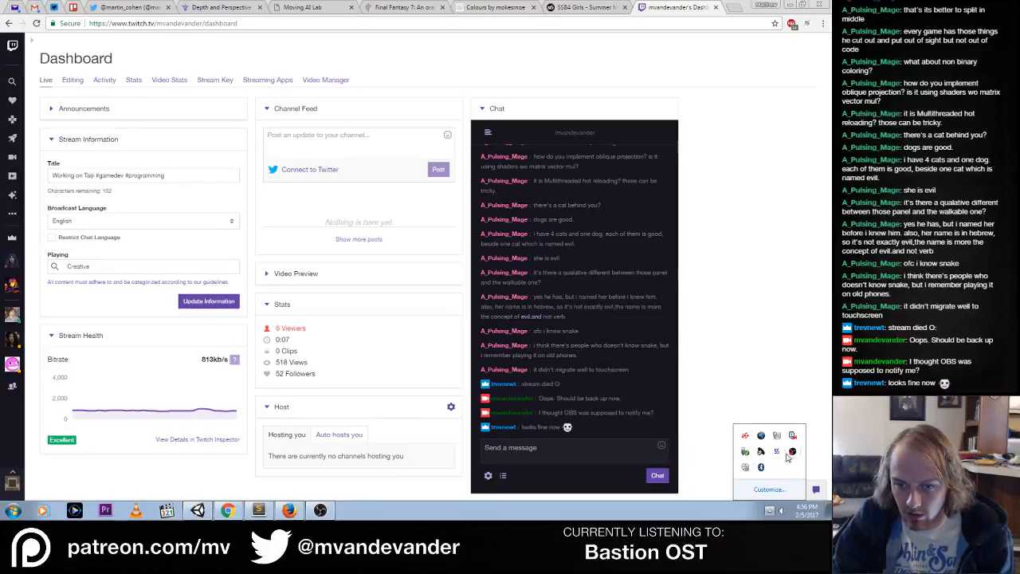
left_click(321, 512)
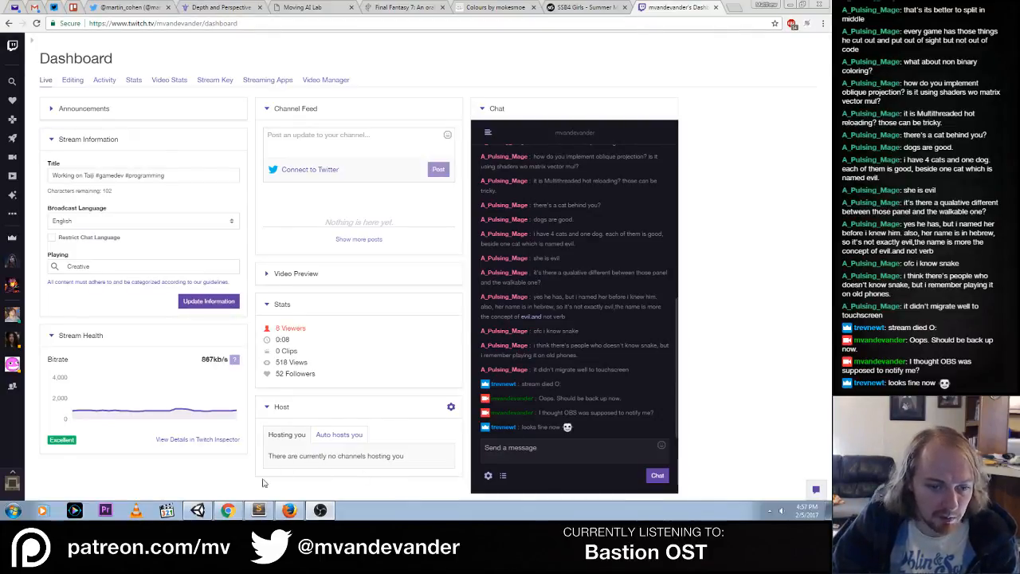
Switch to Unity, open the PuzzleStart.cs compile error for LITCOLOR, and examine where the script uses the old color constants
left_click(201, 511)
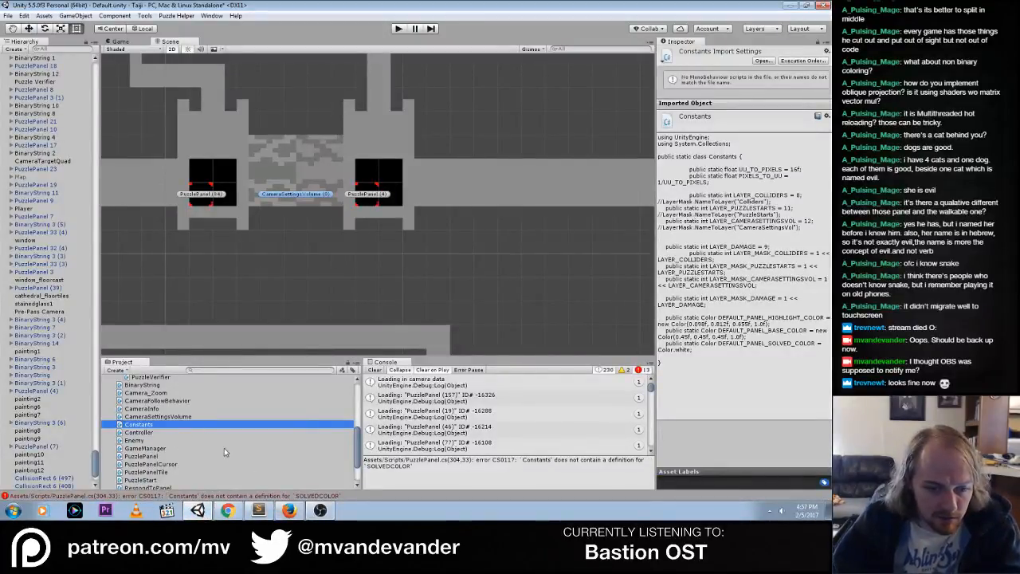
left_click(440, 415)
scroll(447, 442, "down", 8)
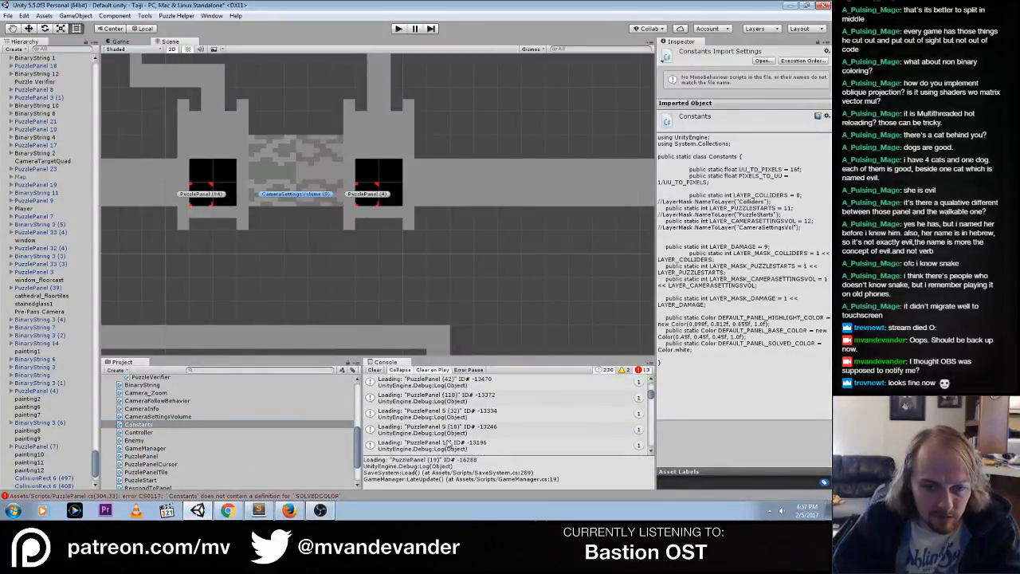
scroll(448, 442, "down", 10)
double_click(575, 416)
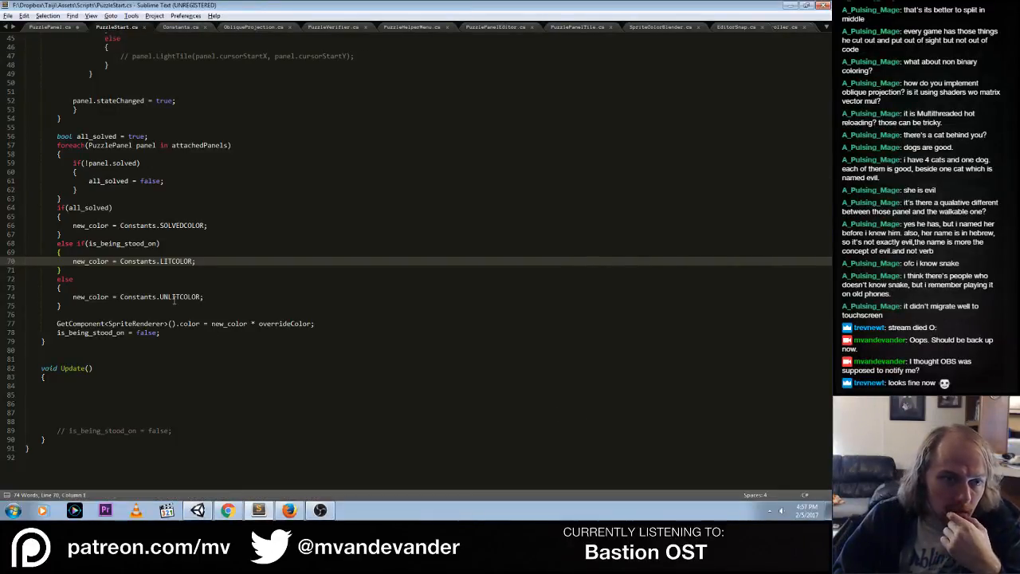
scroll(174, 300, "up", 15)
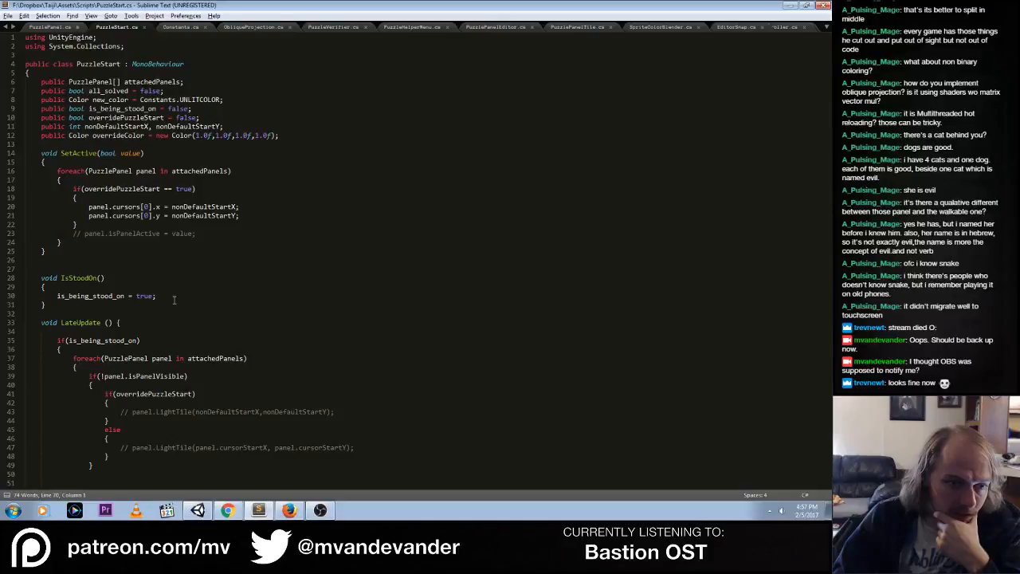
scroll(174, 300, "down", 15)
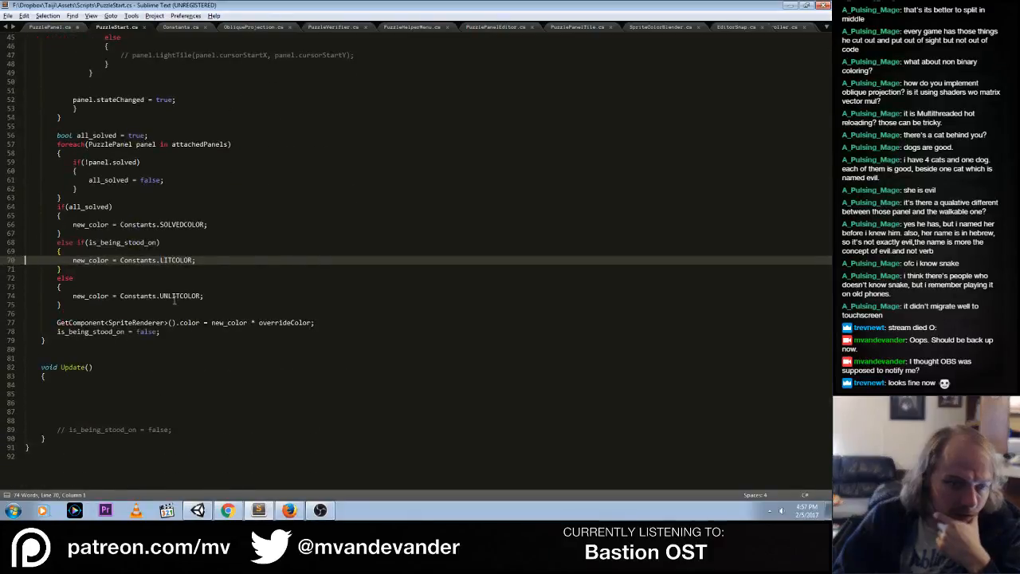
scroll(174, 300, "up", 15)
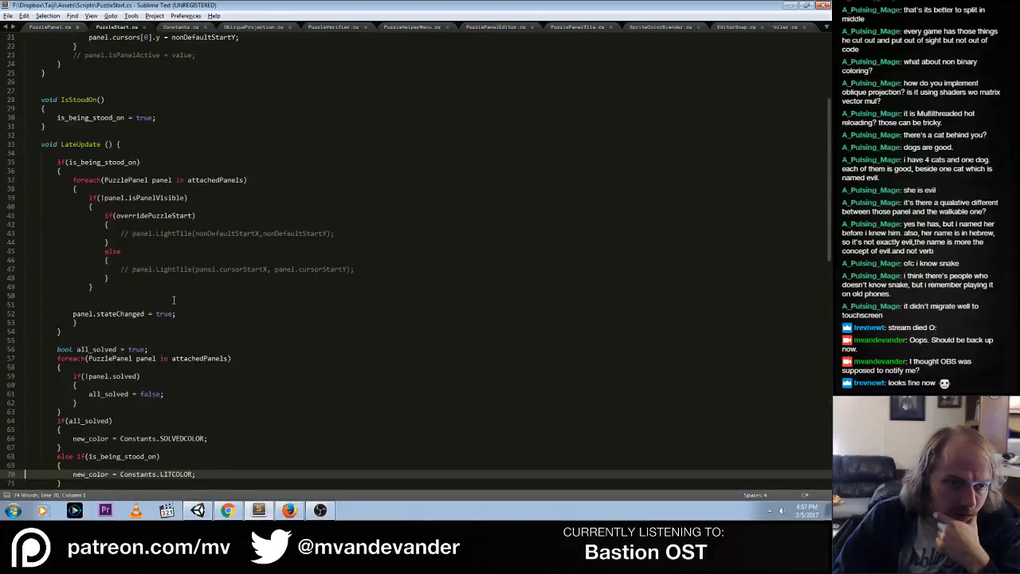
Close PuzzleStart.cs in the editor and delete the PuzzleStart script asset from the Unity project
left_click(142, 28)
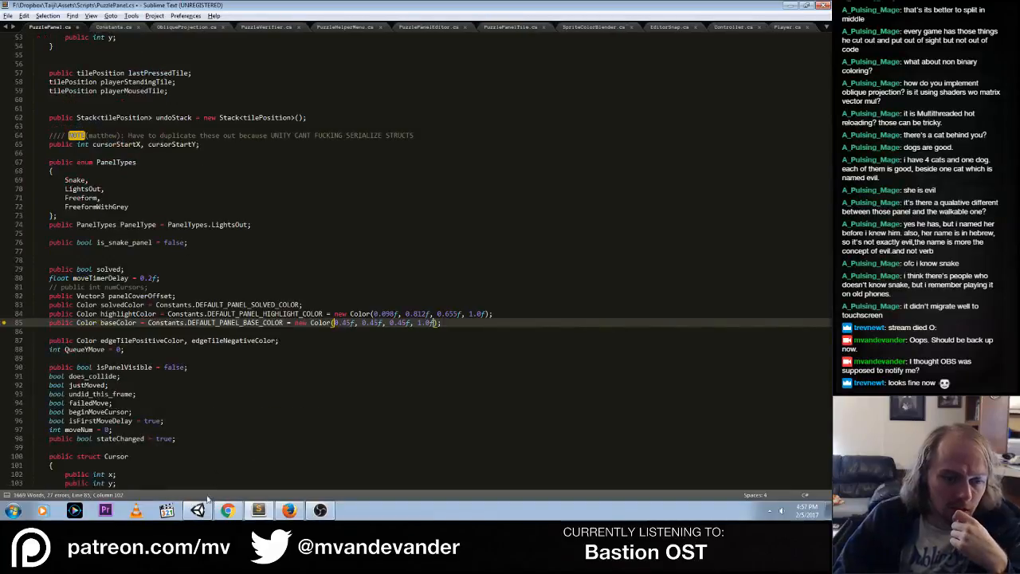
left_click(200, 510)
left_click(170, 450)
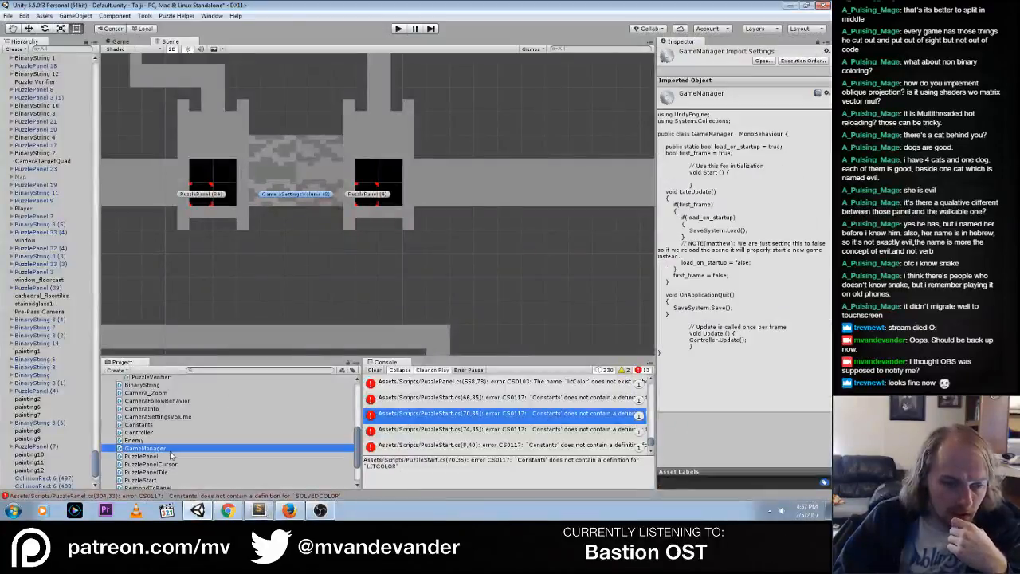
left_click(158, 479)
scroll(204, 408, "down", 1)
scroll(203, 409, "up", 2)
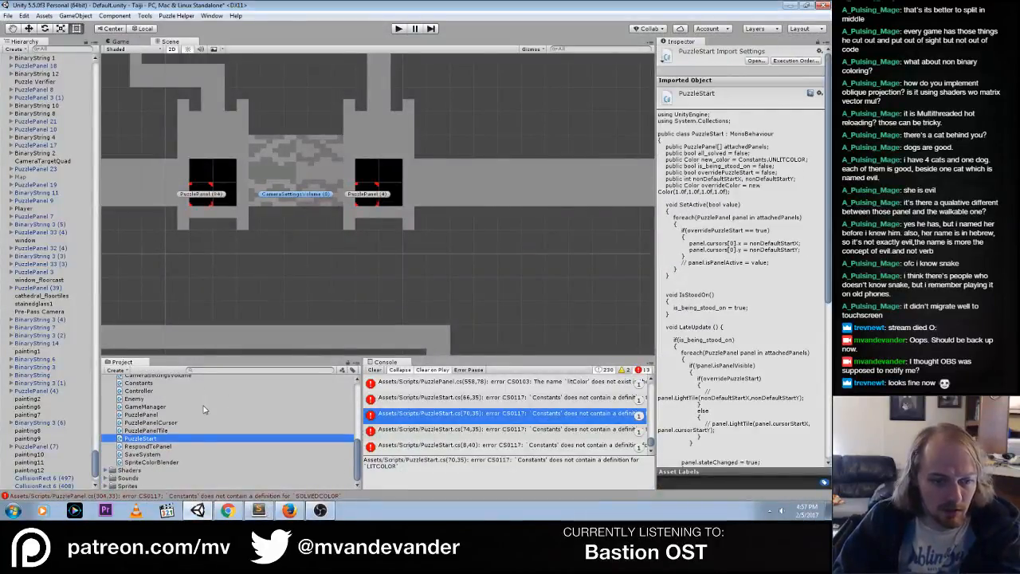
key("Delete")
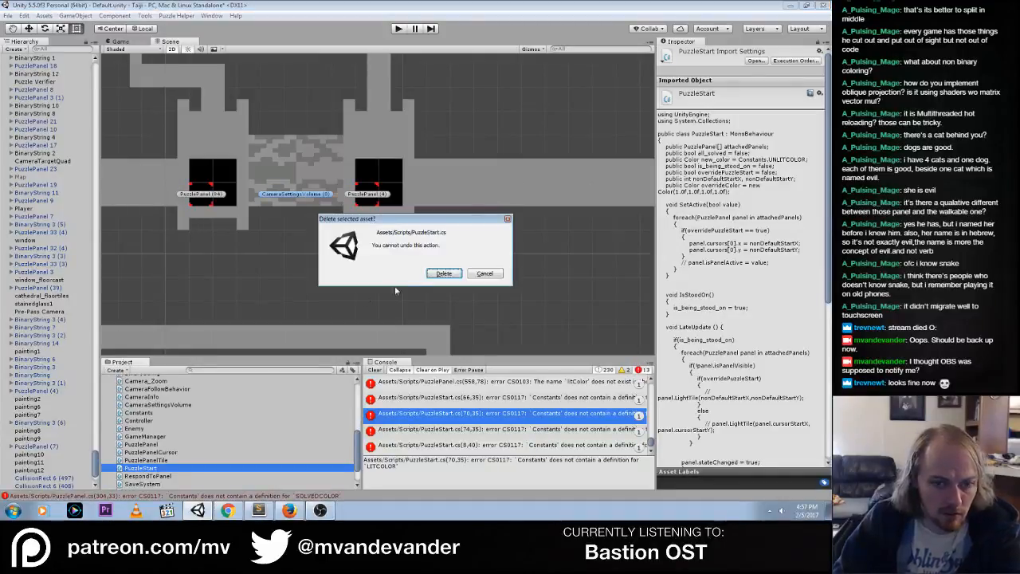
left_click(435, 274)
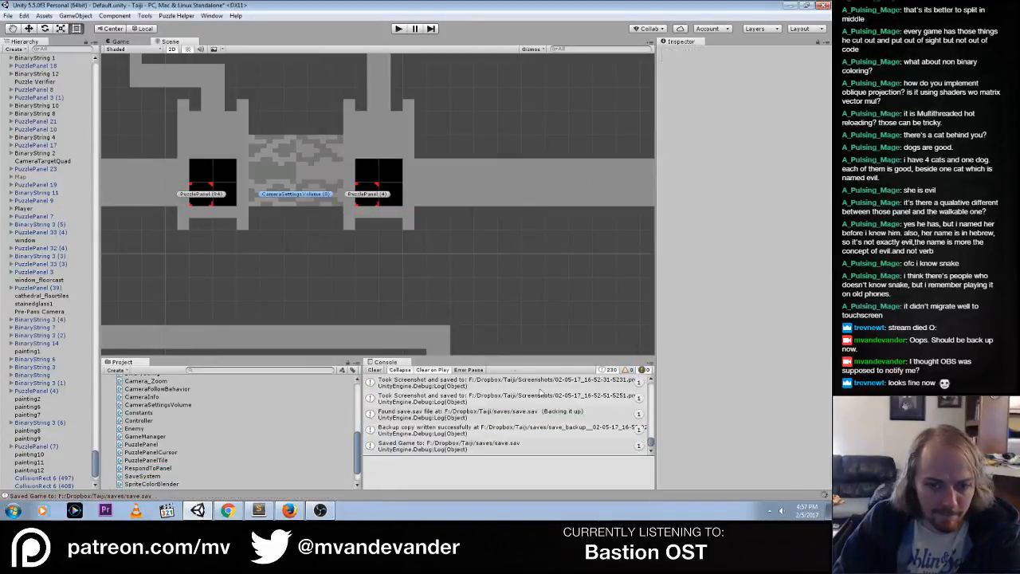
Open the SOLVEDCOLOR error in PuzzlePanel.cs, delete the solvedColor = Constants.SOLVEDCOLOR line from Start(), and save the file
left_click(525, 402)
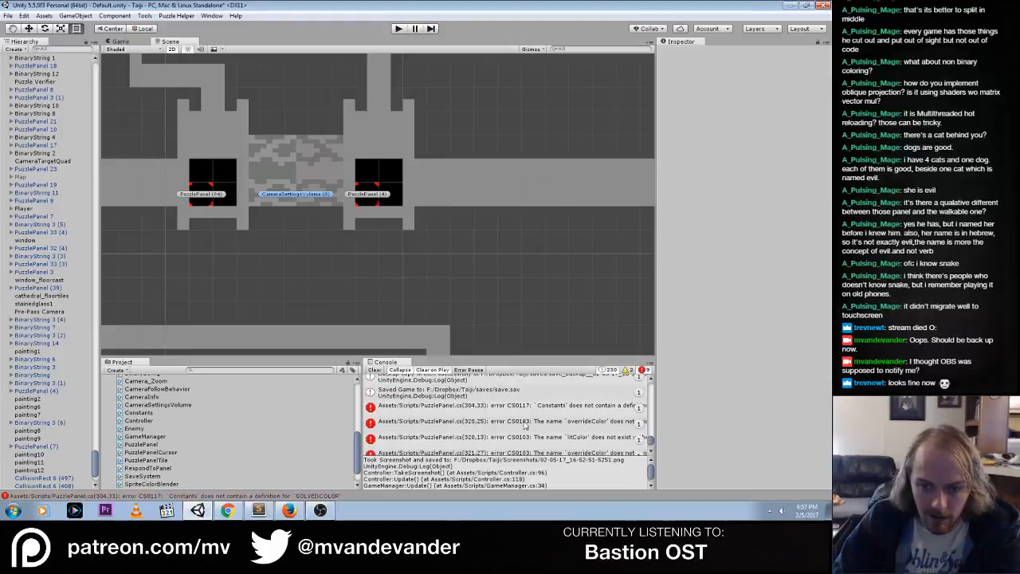
double_click(582, 412)
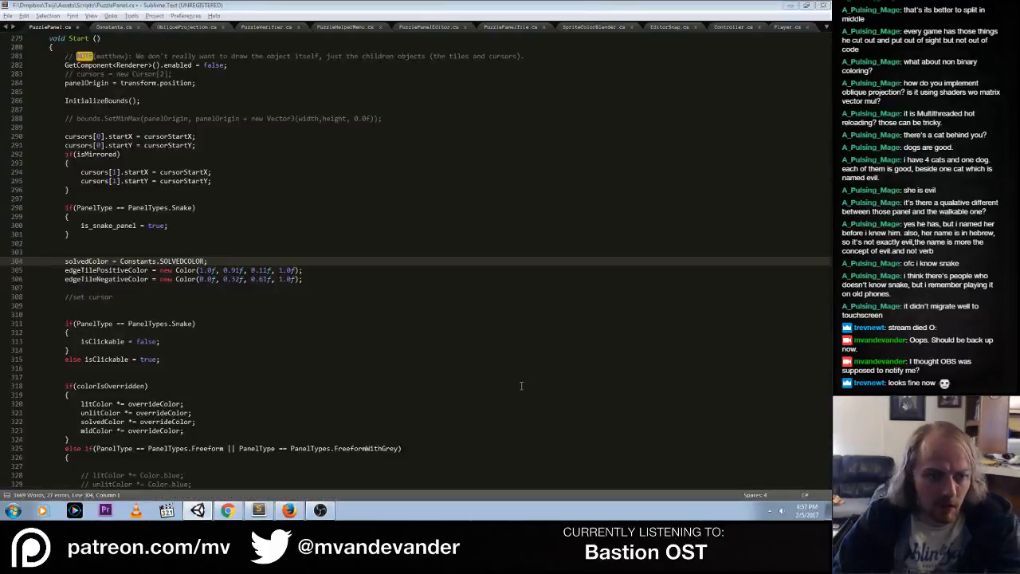
left_click(175, 260)
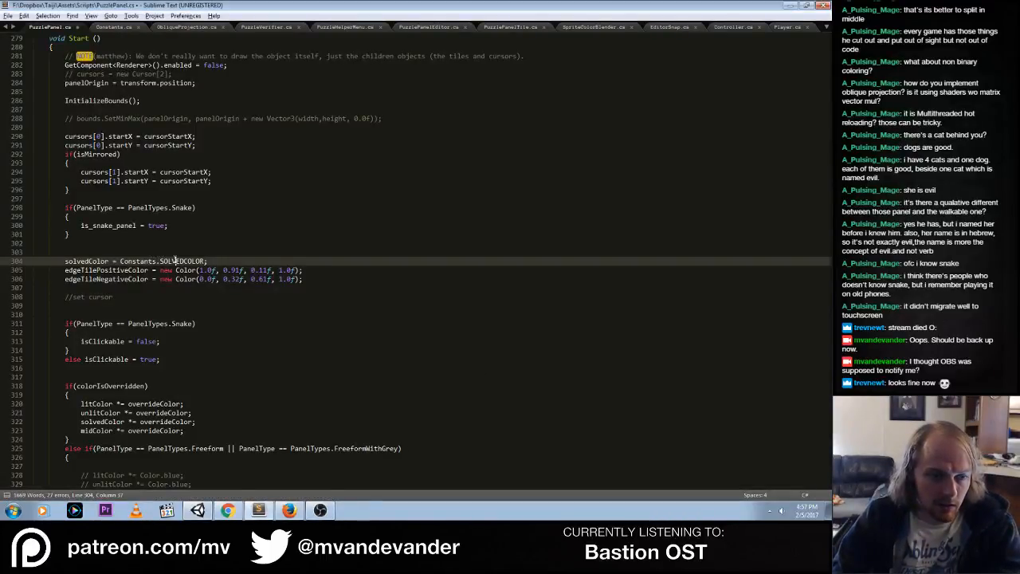
key("ctrl+shift+k")
type("Z")
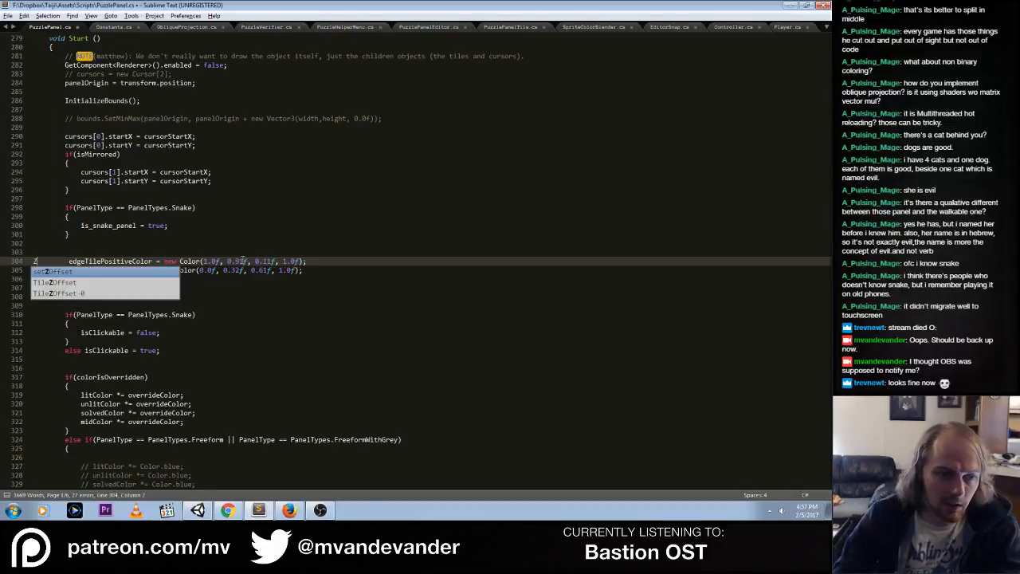
key("Escape")
key("BackSpace")
key("ctrl+s")
Open the overrideColor error from Unity, delete the whole colorIsOverridden if/else-if block in PuzzlePanel.cs's Start(), and save the file
key("alt+Tab")
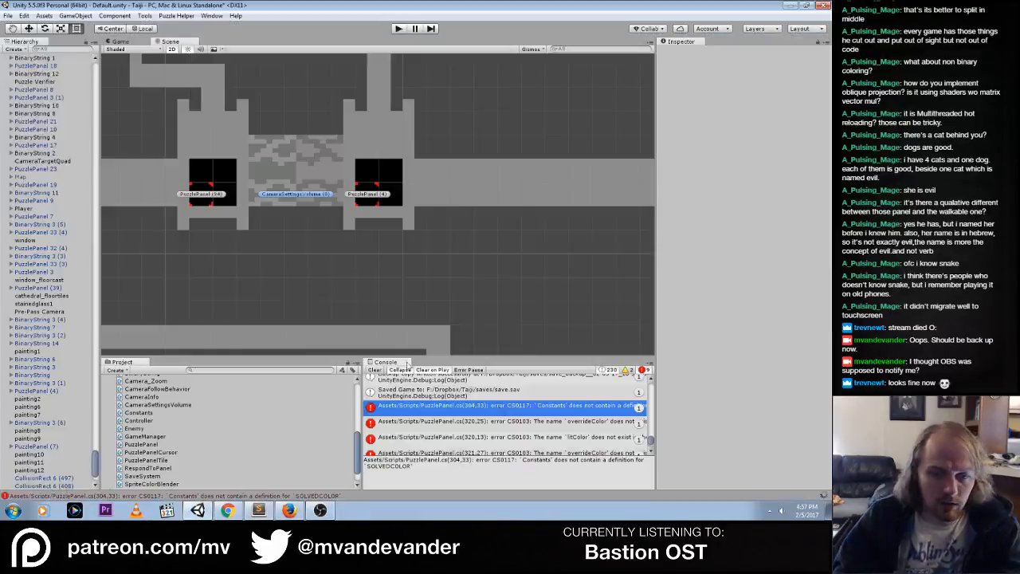
double_click(543, 409)
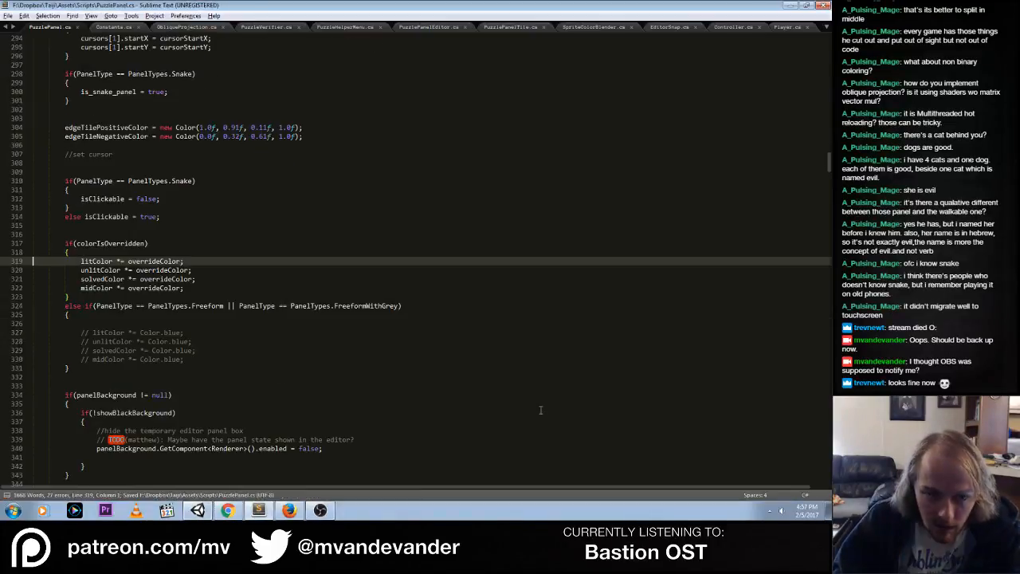
double_click(161, 262)
left_click(174, 297)
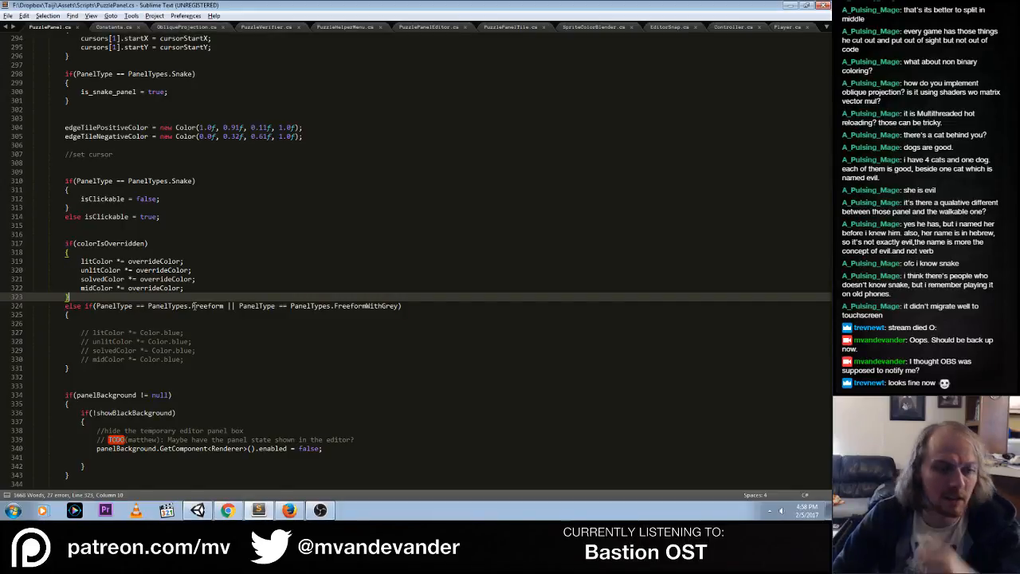
key("Up")
key("Up")
key("Up")
key("Up")
key("Up")
key("Up")
key("ctrl+shift+k")
key("ctrl+shift+k")
key("ctrl+shift+k")
key("ctrl+shift+k")
key("ctrl+shift+k")
key("ctrl+shift+k")
key("ctrl+shift+k")
key("ctrl+shift+k")
key("ctrl+shift+k")
key("ctrl+shift+k")
key("ctrl+shift+k")
key("ctrl+shift+k")
key("ctrl+shift+k")
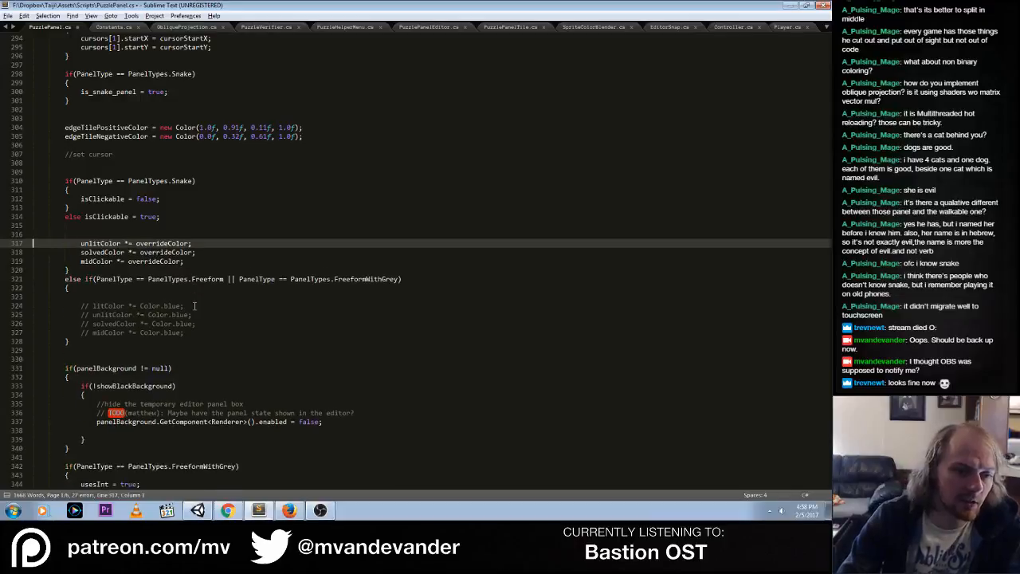
key("ctrl+shift+k")
key("ctrl+shift+k")
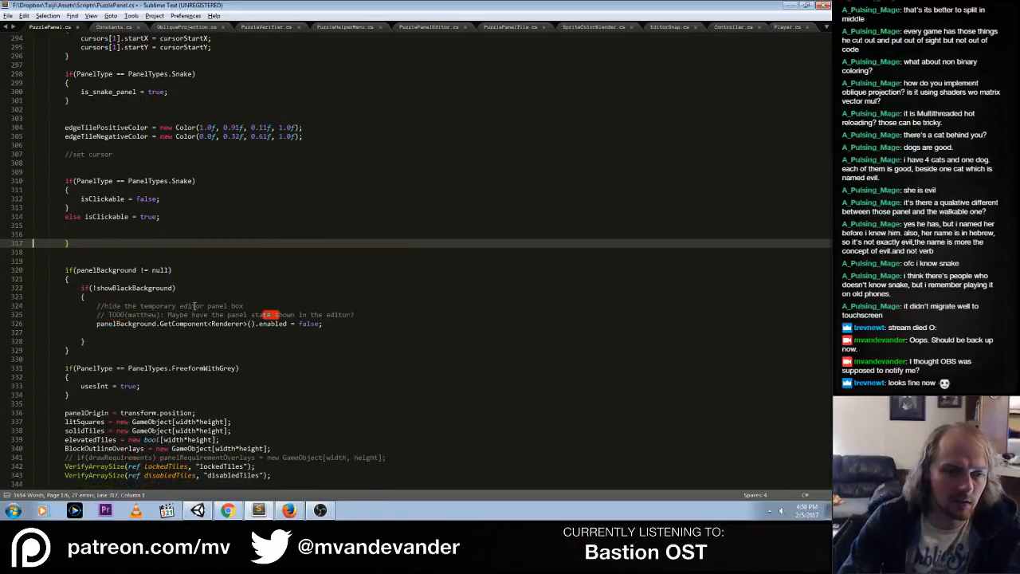
key("ctrl+s")
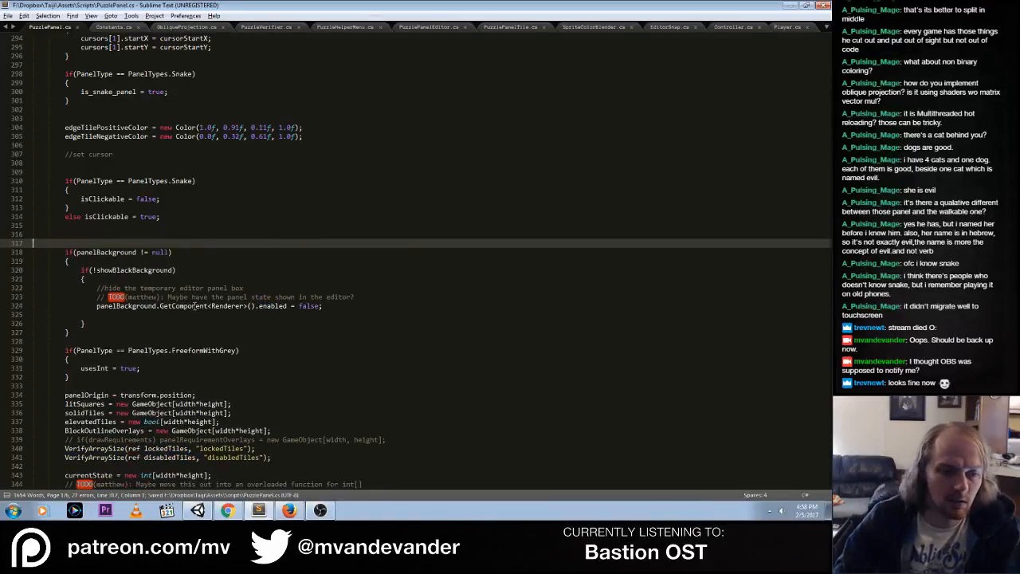
Open the remaining litColor error from Unity, replace litColor with baseColor in the litSquares SpriteRenderer color assignment, and save PuzzlePanel.cs
key("alt+Tab")
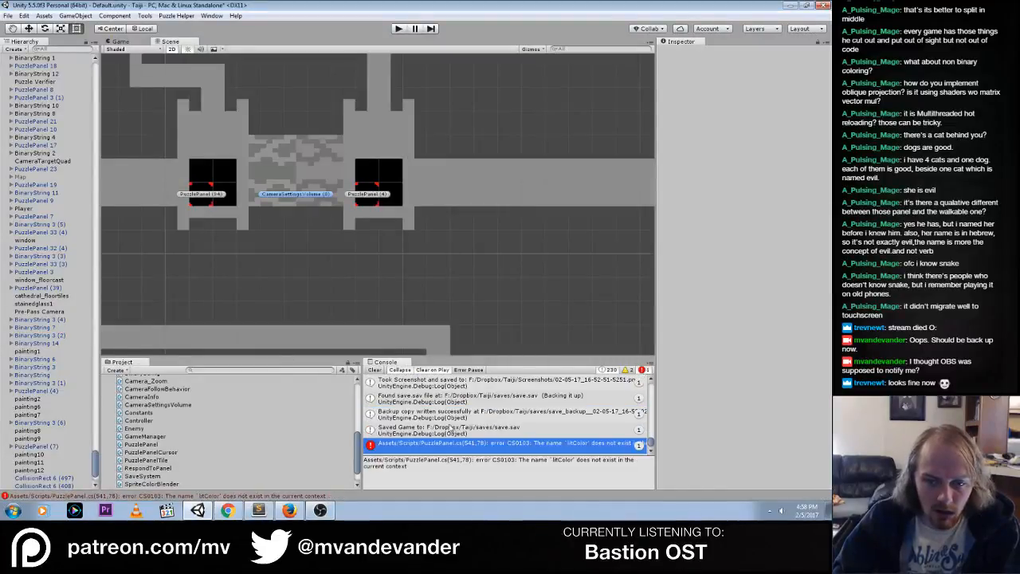
double_click(519, 450)
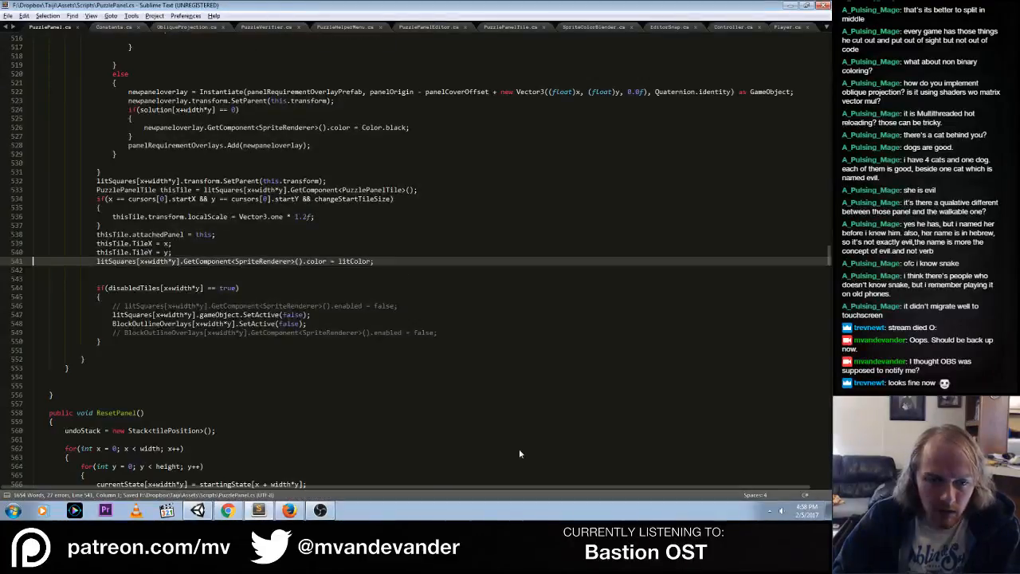
left_click(357, 261)
scroll(335, 318, "up", 5)
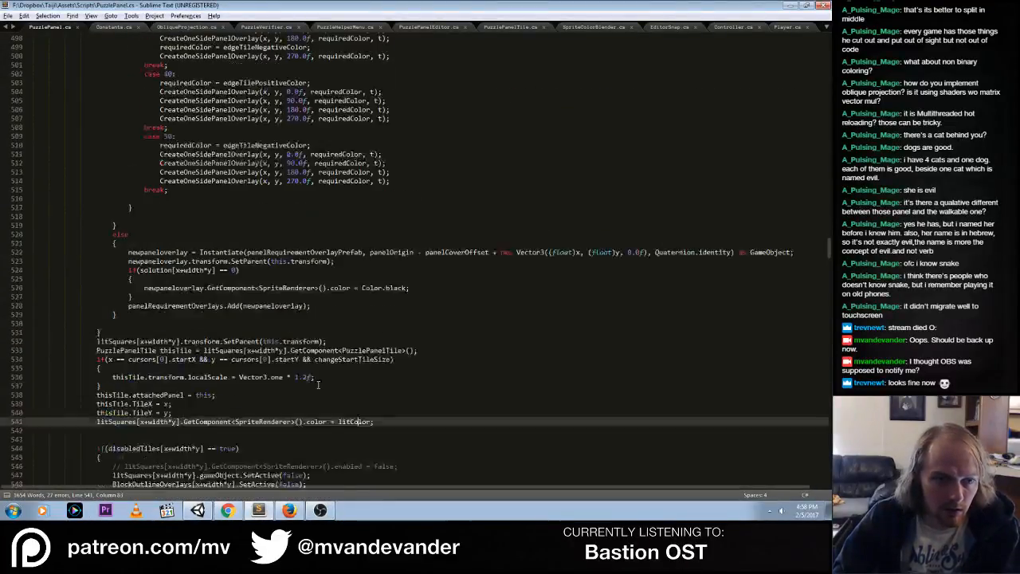
scroll(318, 385, "down", 5)
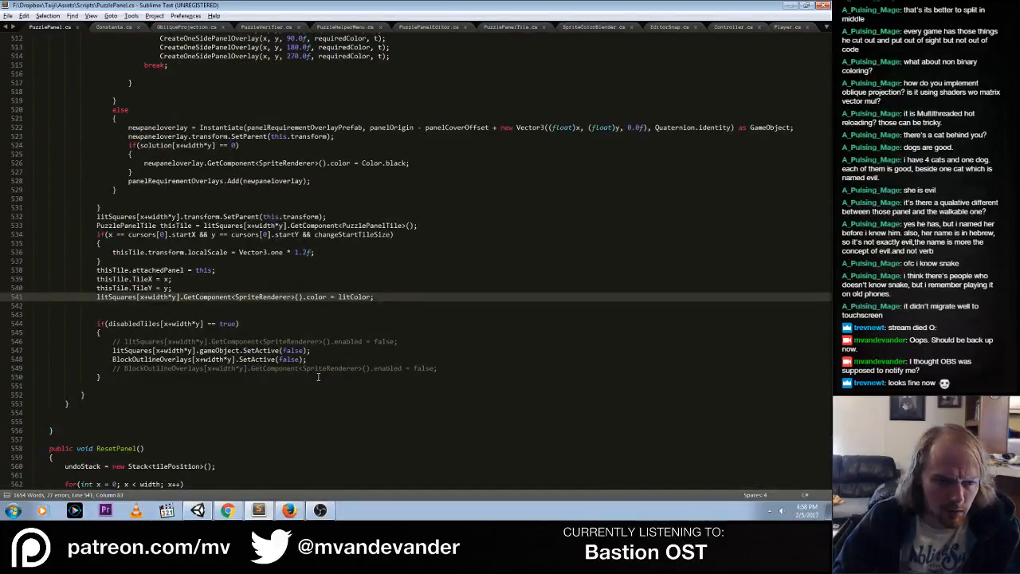
scroll(318, 377, "up", 10)
scroll(317, 377, "down", 6)
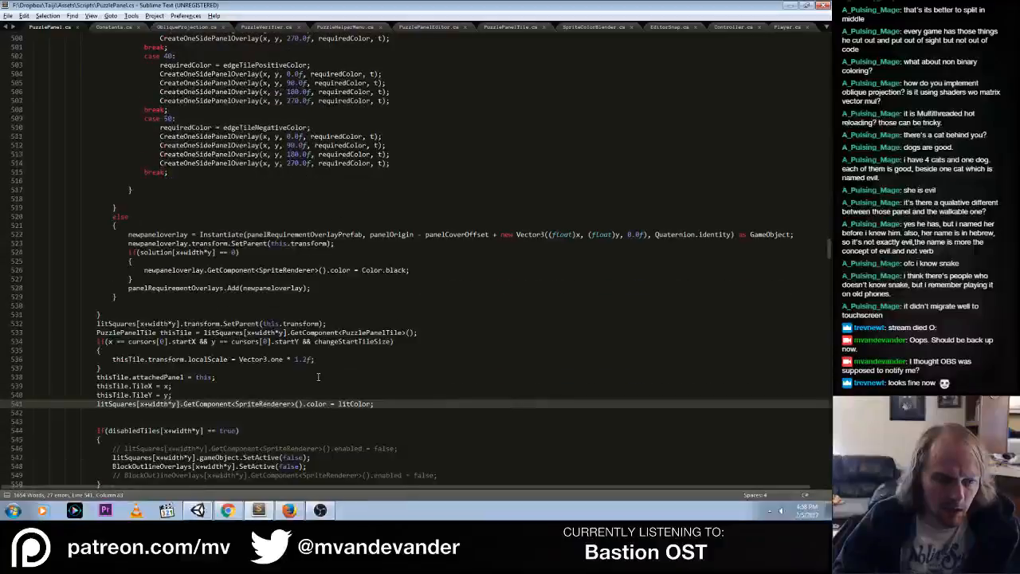
scroll(318, 377, "down", 4)
double_click(351, 297)
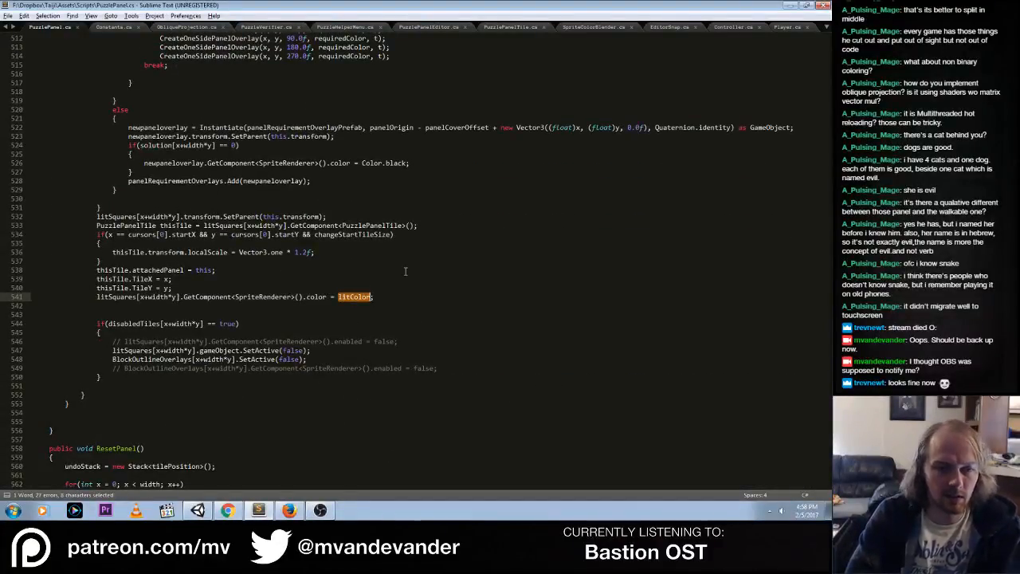
type("baseColor")
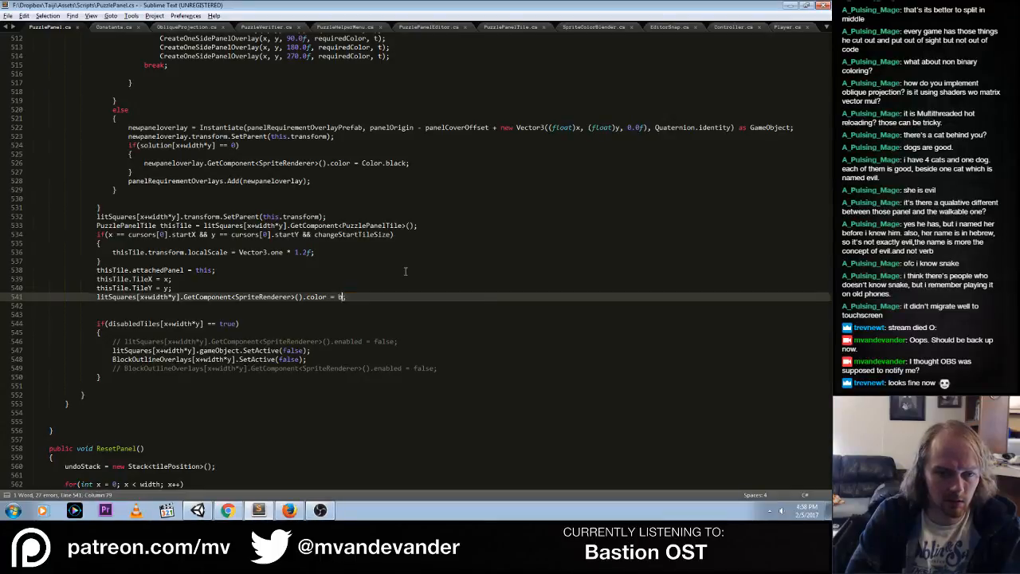
key("ctrl+s")
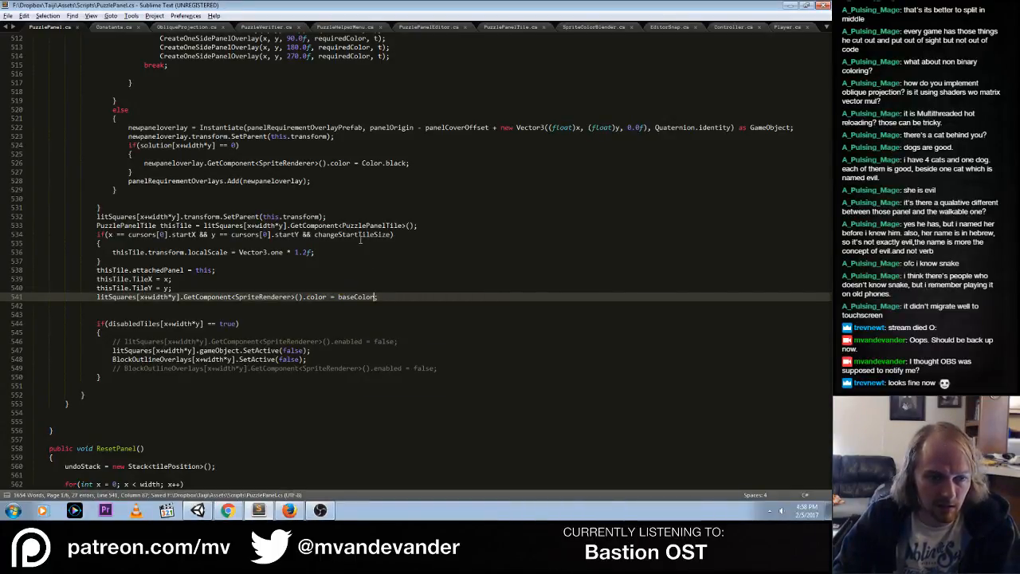
Open the overrideColor error in PuzzlePanelEditor.cs from Unity, review the color override controls, and return to PuzzlePanel.cs
key("alt+Tab")
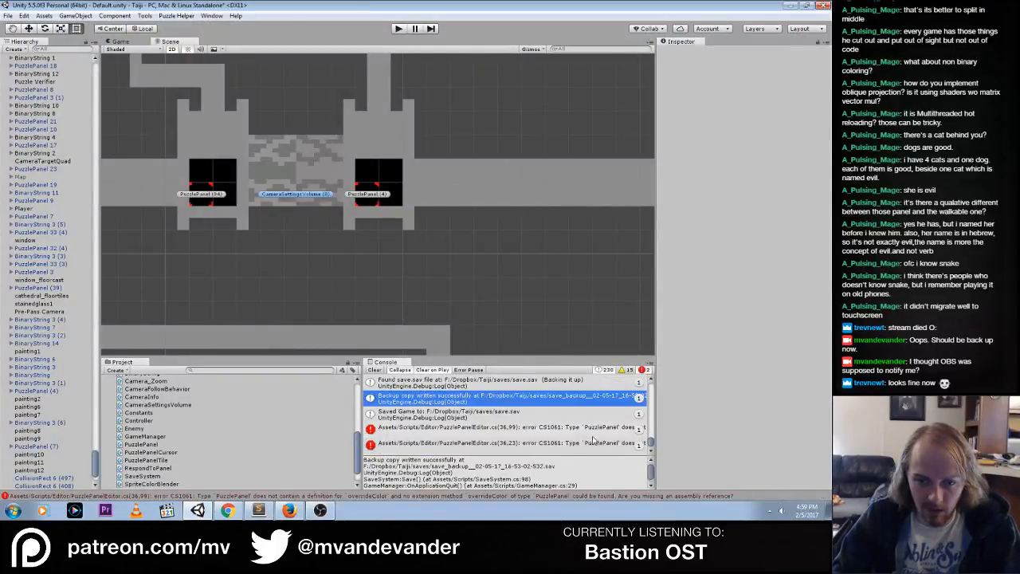
left_click(603, 431)
double_click(603, 431)
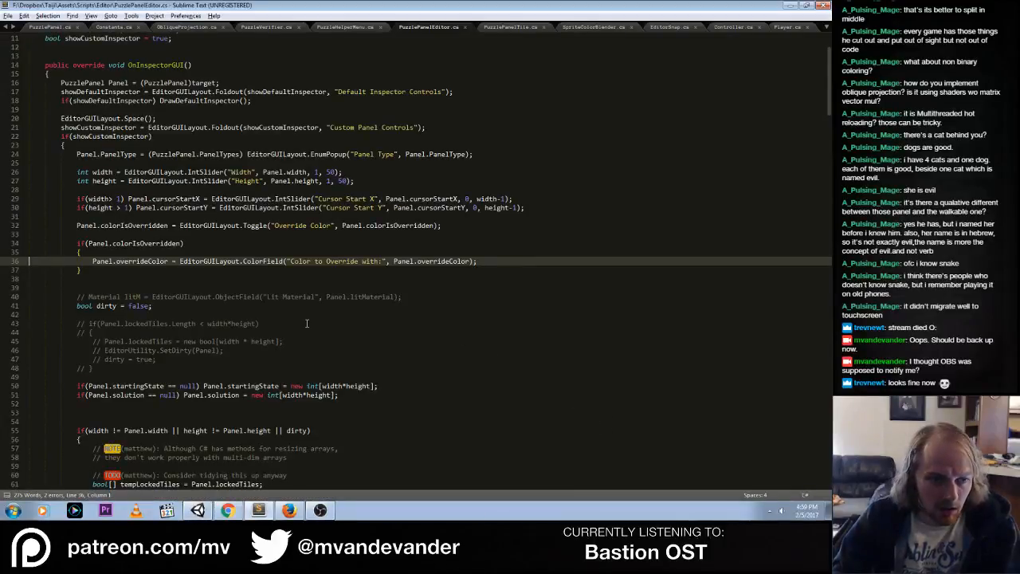
left_click(306, 246)
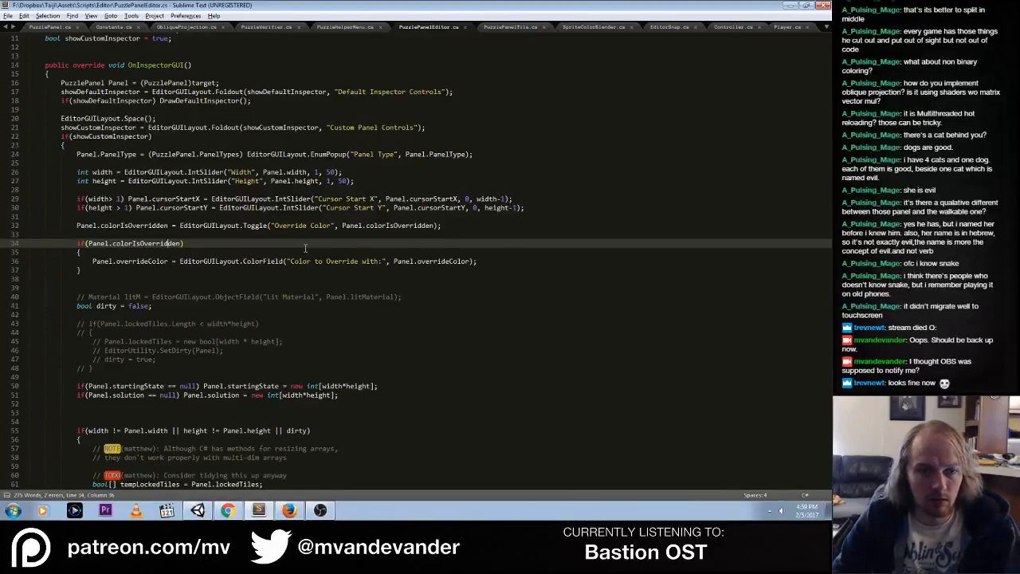
key("alt+Tab")
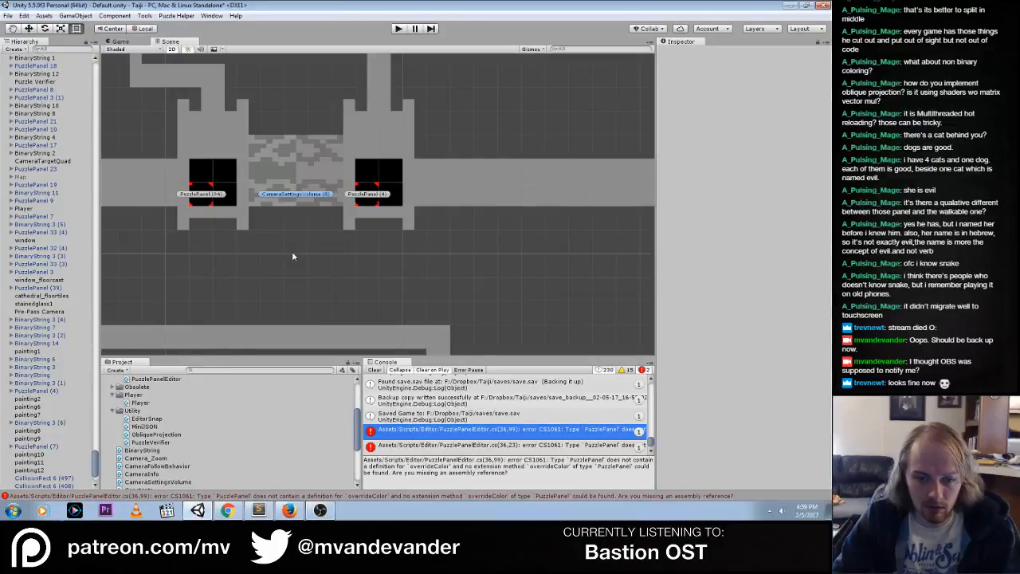
double_click(475, 436)
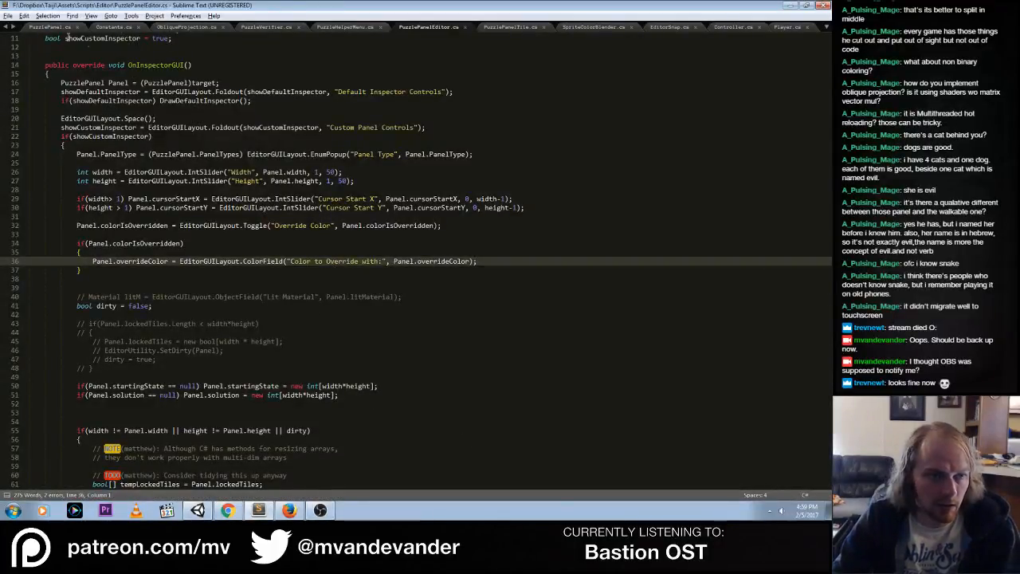
left_click(51, 28)
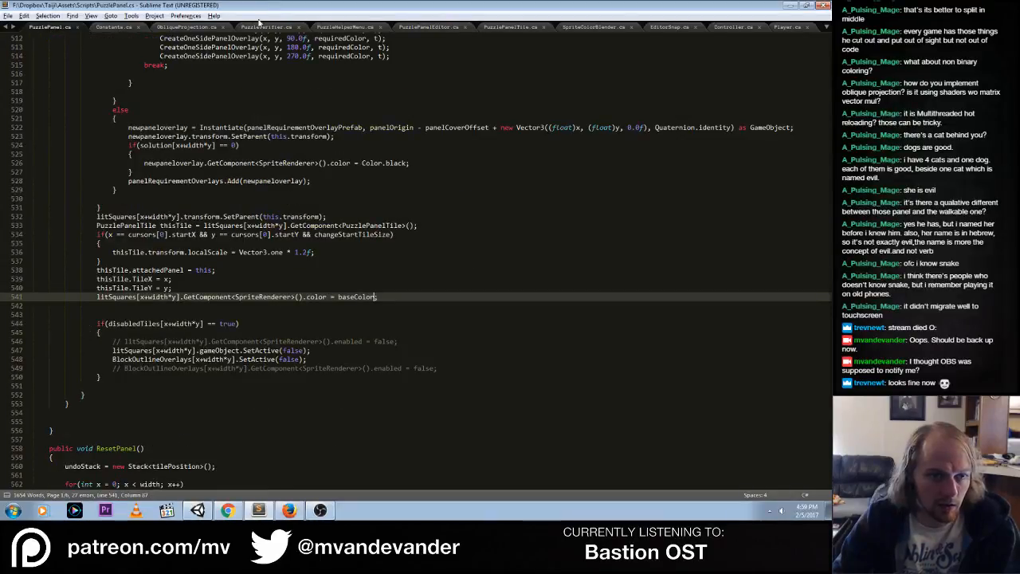
Close all open scripts except PuzzlePanel.cs and PuzzlePanelEditor.cs
left_click(119, 27)
left_click(186, 27)
left_click(125, 30)
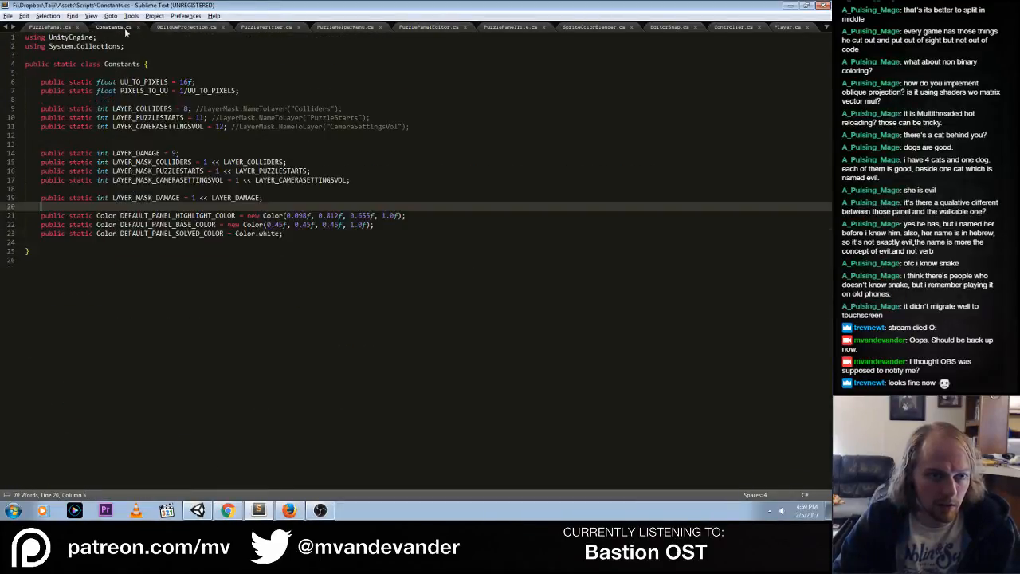
left_click(186, 28)
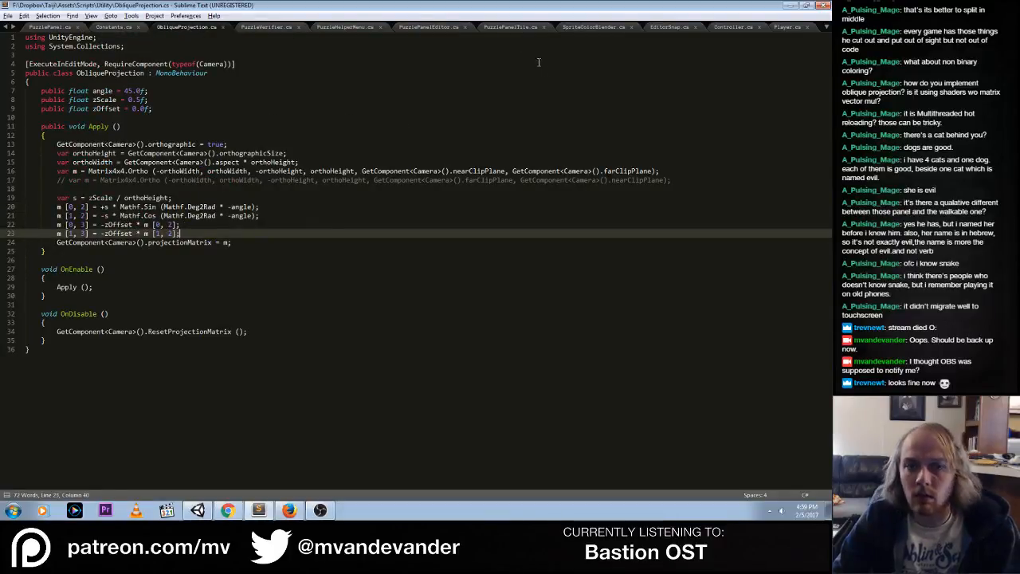
key("ctrl+Tab")
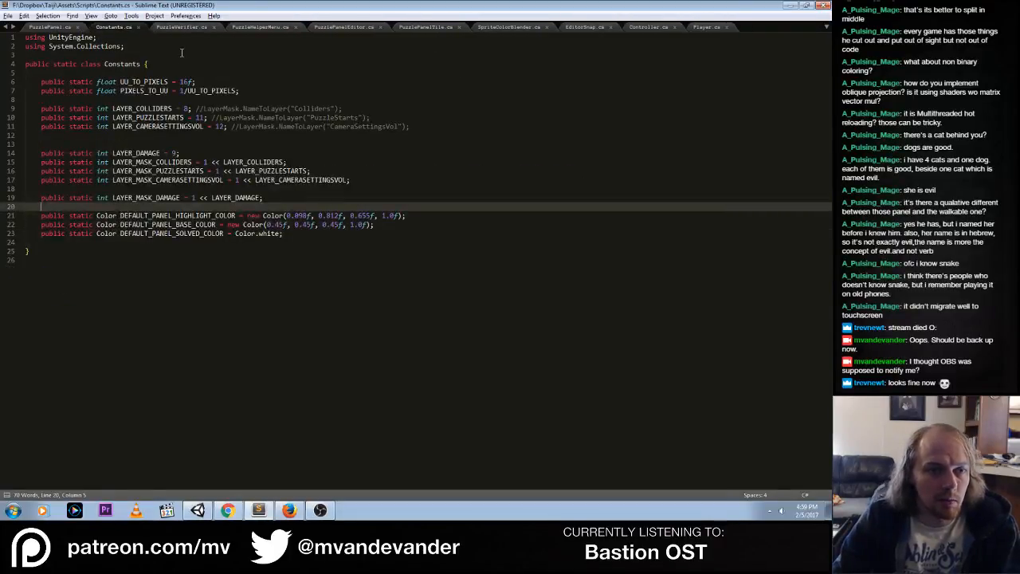
key("ctrl+w")
left_click(136, 30)
key("ctrl+w")
left_click(135, 30)
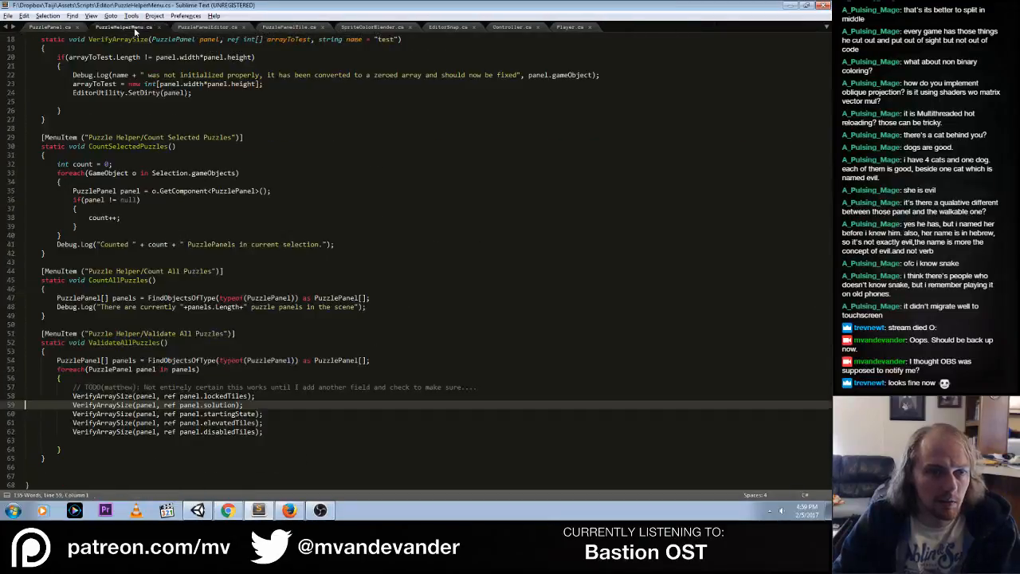
key("ctrl+w")
left_click(134, 30)
left_click(224, 30)
key("ctrl+w")
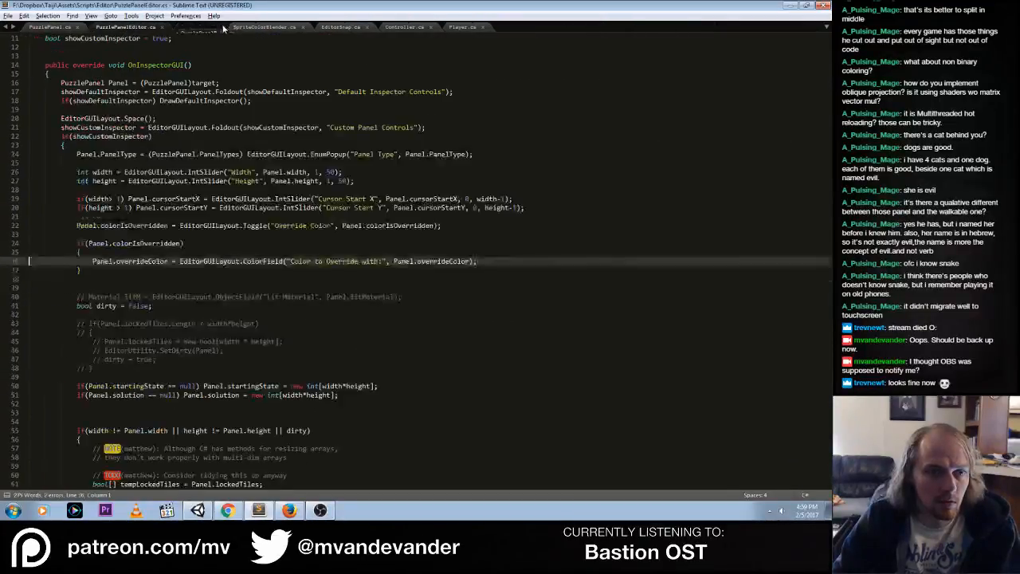
left_click(224, 29)
key("ctrl+w")
left_click(244, 31)
key("ctrl+w")
left_click(271, 31)
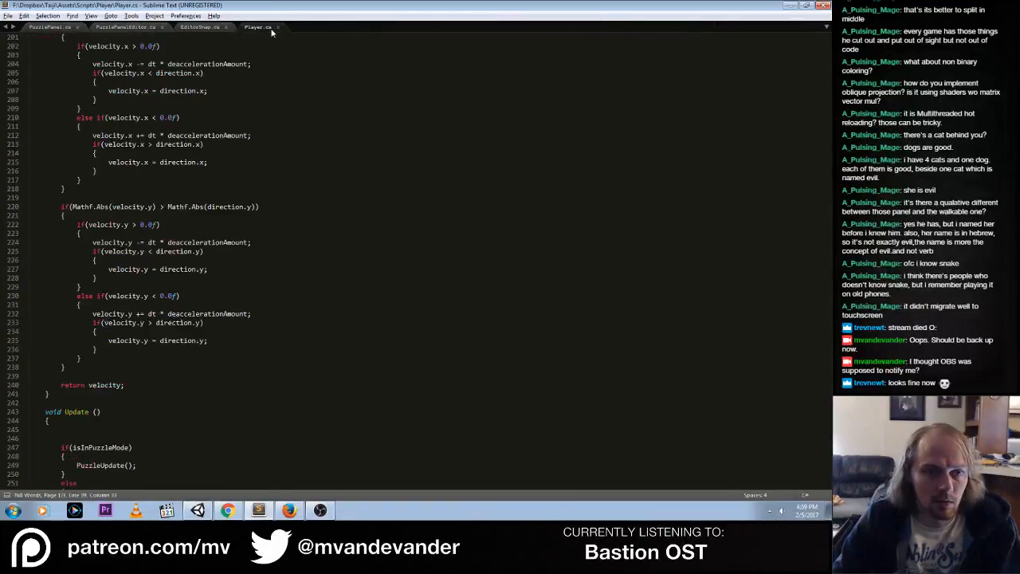
key("ctrl+w")
key("ctrl+w")
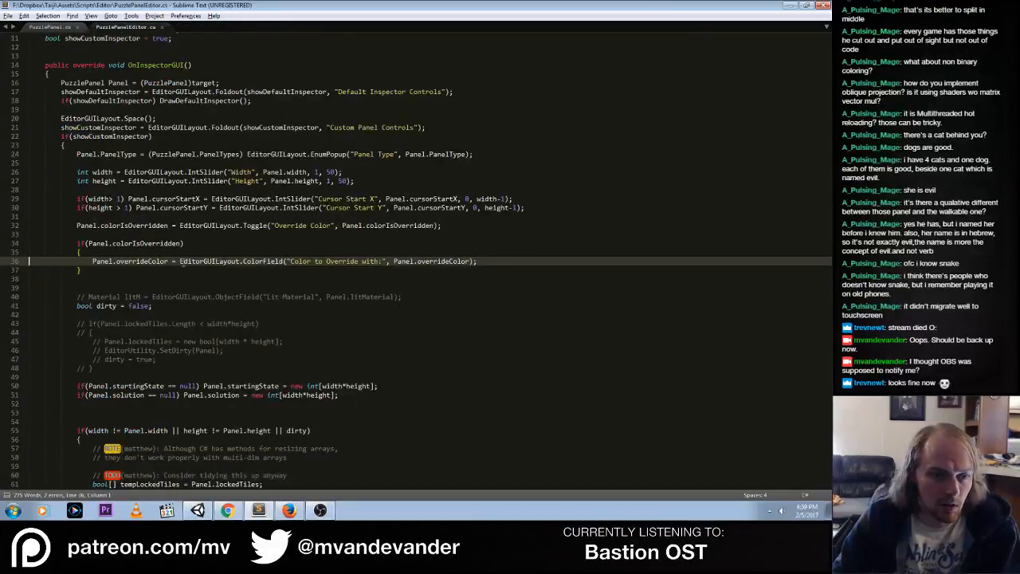
In PuzzlePanelEditor.cs, label the override ColorField "Base Color:" and replace both overrideColor references on that line with baseColor
left_click(496, 257)
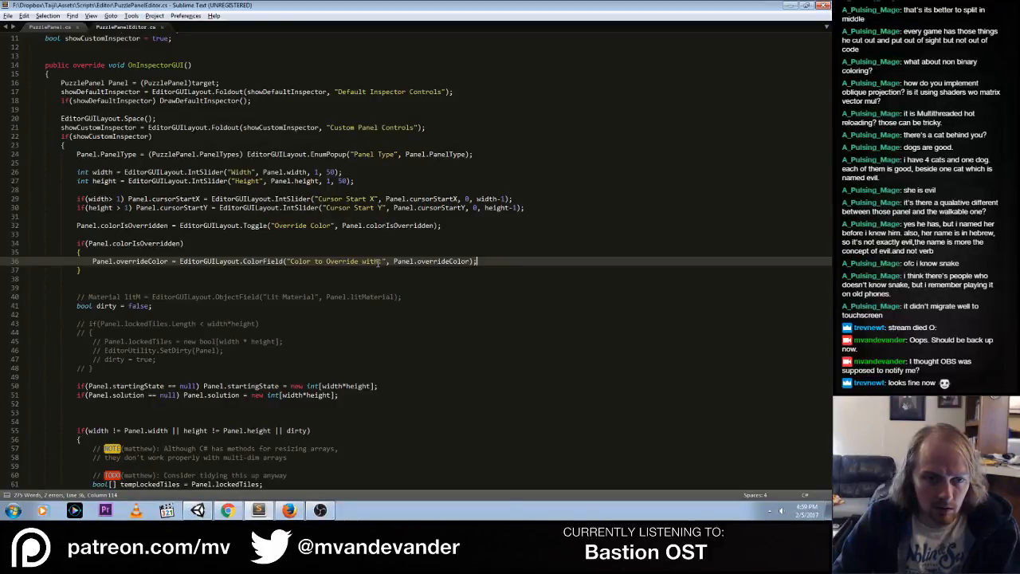
left_click_drag(378, 261, 290, 262)
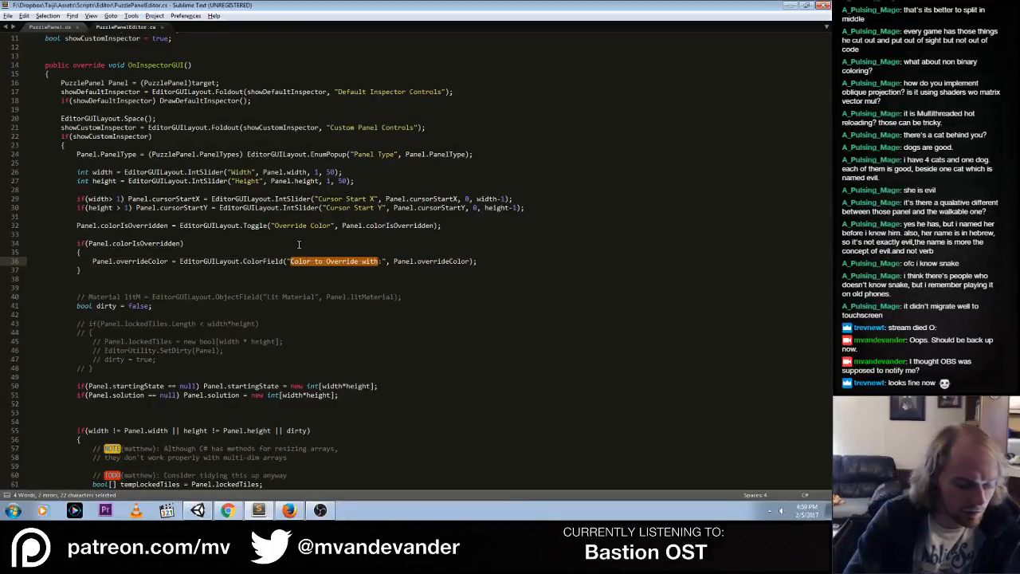
type("Base Color")
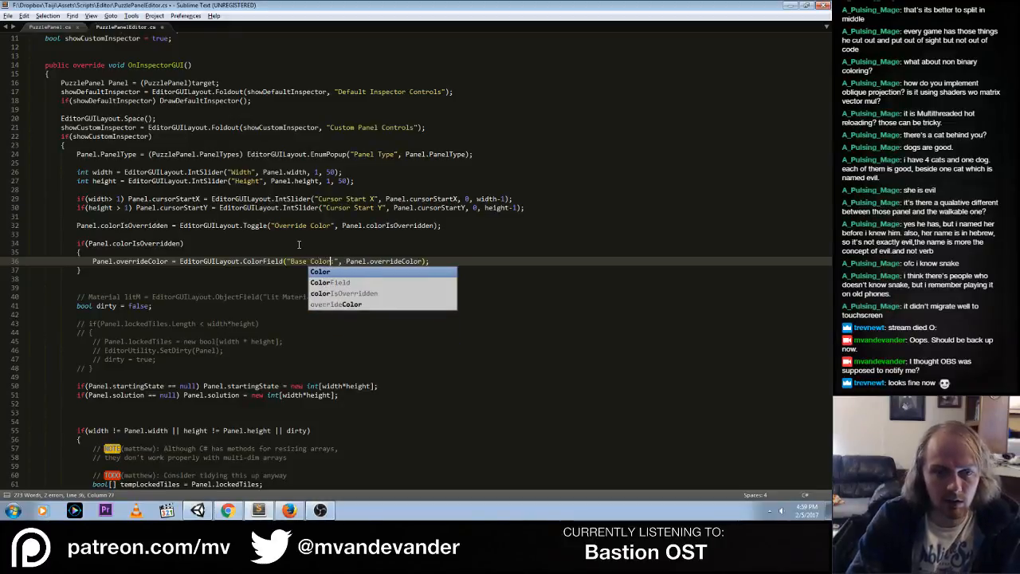
key("End")
key("ctrl+c")
key("Return")
key("Up")
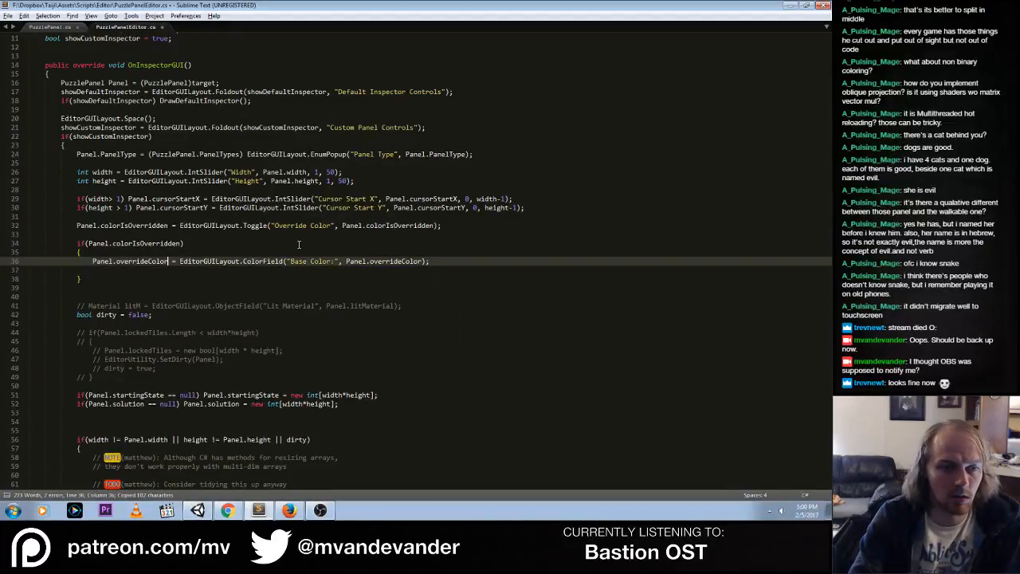
key("ctrl+shift+Left")
type("baseColor")
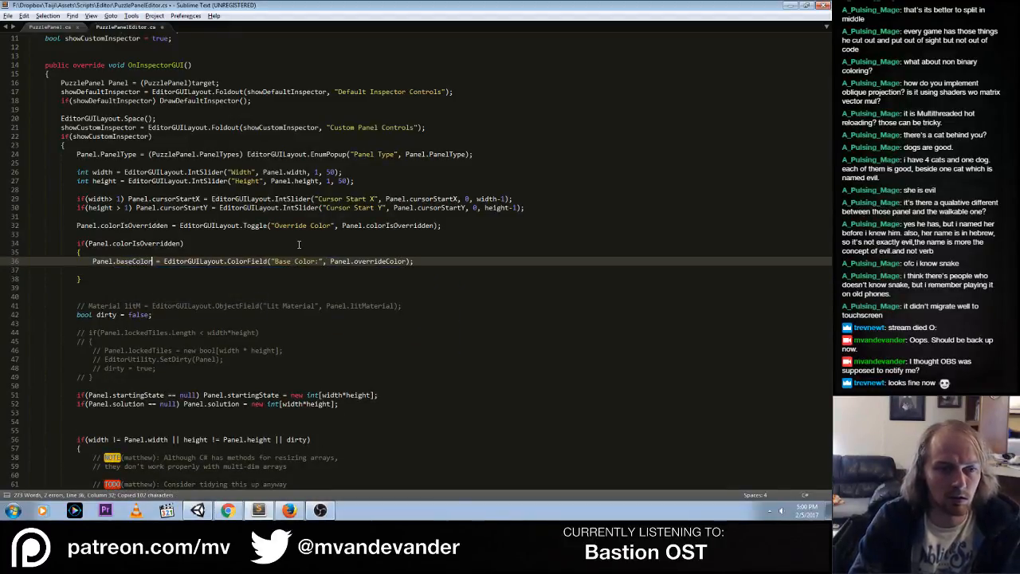
key("ctrl+shift+Right")
type("baseColor")
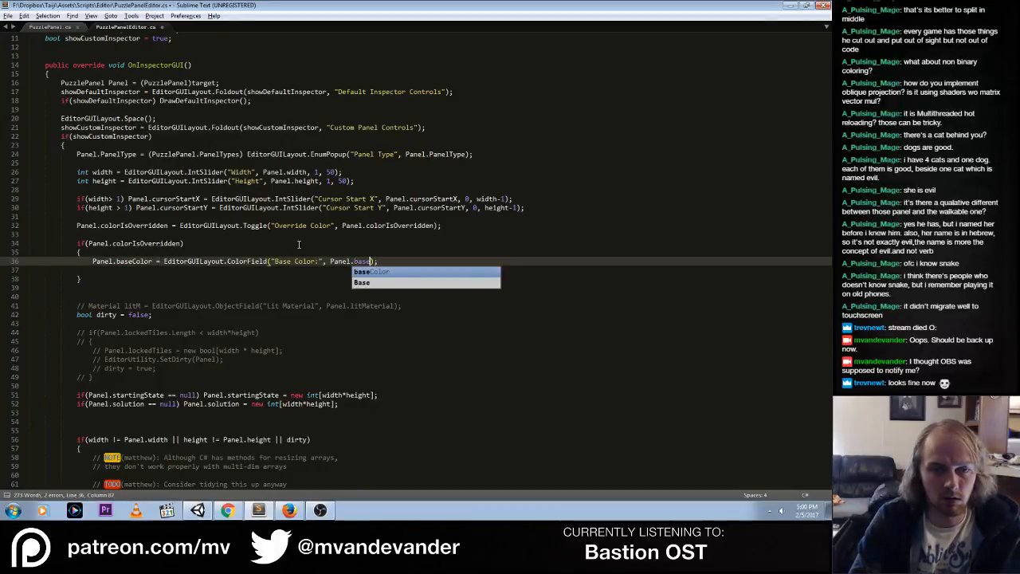
Add two copies of the baseColor ColorField line below the original in the colorIsOverridden block
key("End")
key("Return")
key("ctrl+v")
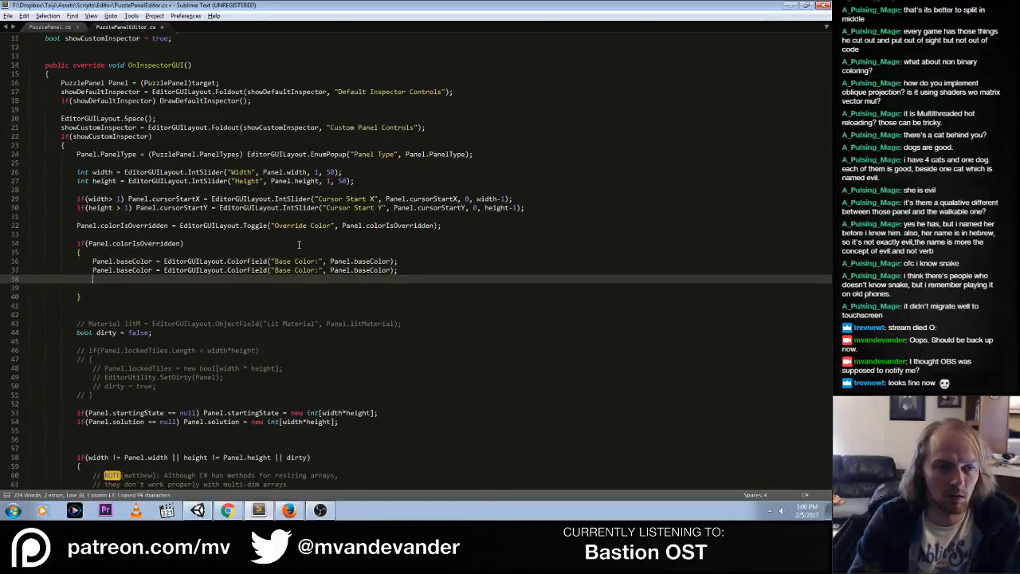
key("ctrl+v")
Replace both baseColor references in the second ColorField line with hightlightColor
key("Up")
key("Up")
key("ctrl+Right")
key("ctrl+Right")
key("ctrl+d")
key("ctrl+d")
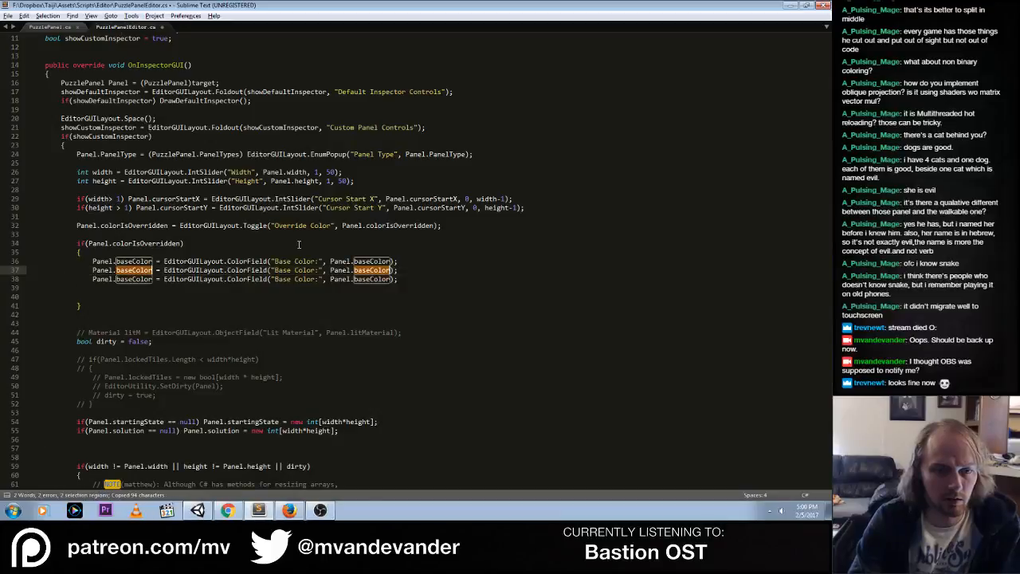
type("hightlig")
type("htColor")
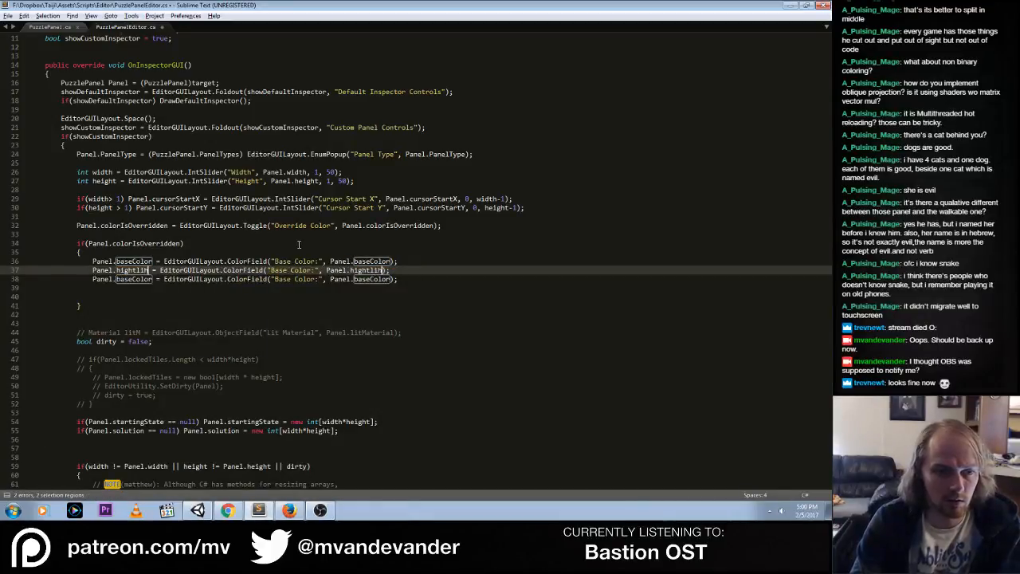
key("Escape")
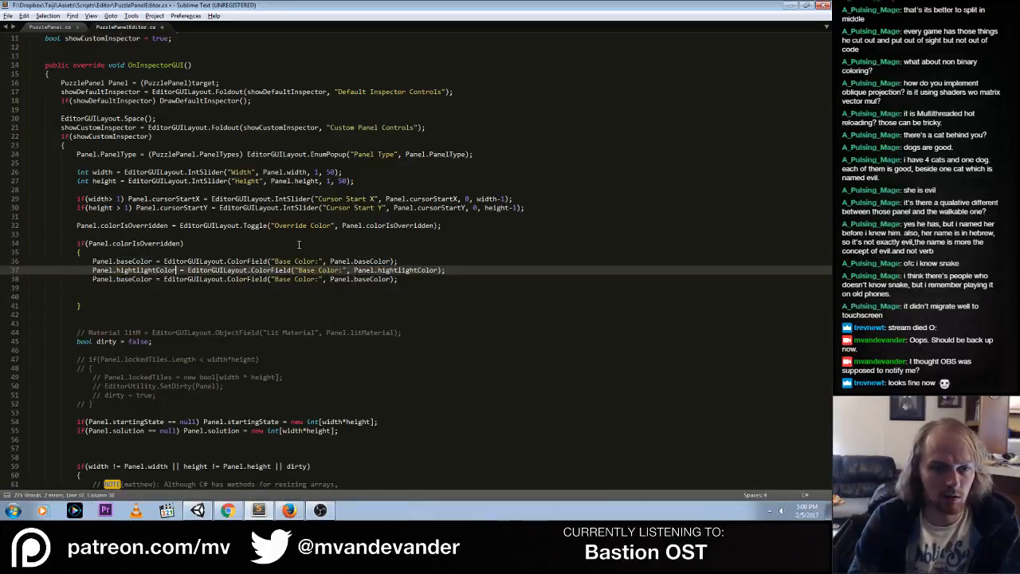
Replace both baseColor references in the third ColorField line with solvedColor
key("Down")
key("ctrl+Left")
key("ctrl+Left")
key("ctrl+Left")
key("ctrl+d")
type("solvedColor")
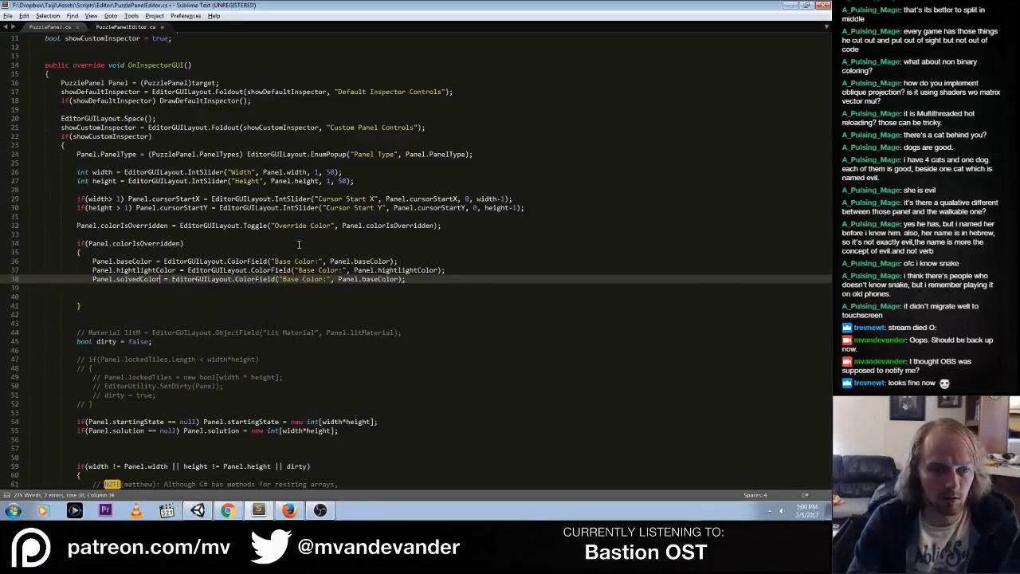
key("ctrl+d")
type("solvedColor")
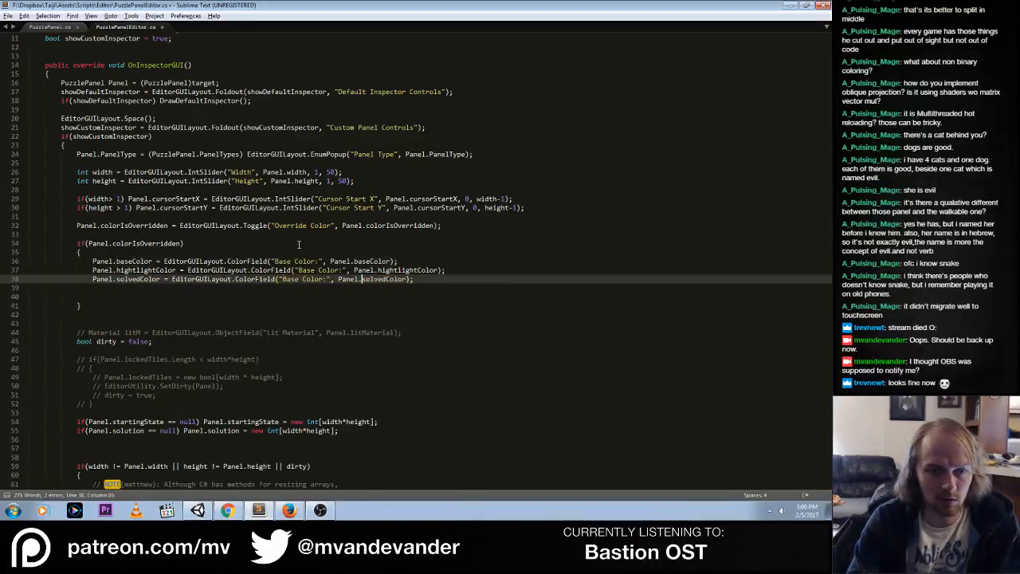
Change the second ColorField's label to "Highlight:"
key("Up")
key("ctrl+Right")
key("ctrl+d")
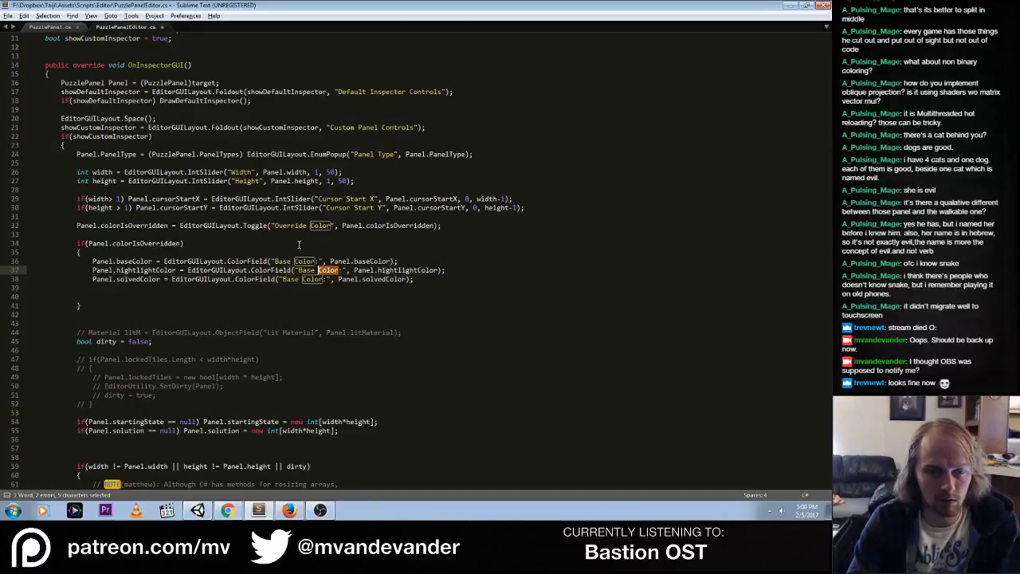
key("Right")
key("ctrl+shift+Left")
key("ctrl+shift+Left")
type("Hightli")
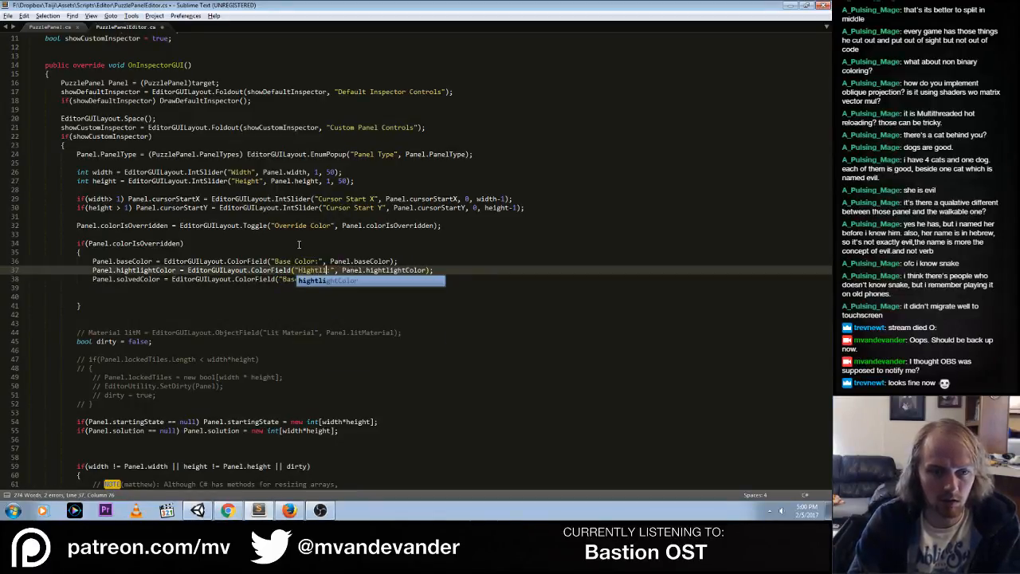
key("BackSpace")
key("BackSpace")
key("BackSpace")
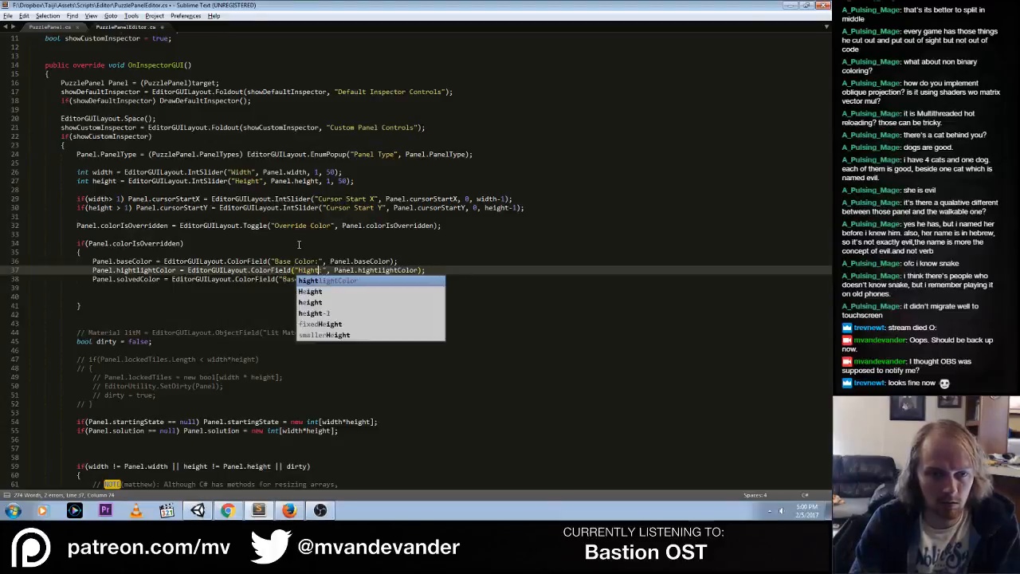
type("light")
key("BackSpace")
key("BackSpace")
key("BackSpace")
key("BackSpace")
key("BackSpace")
key("BackSpace")
key("BackSpace")
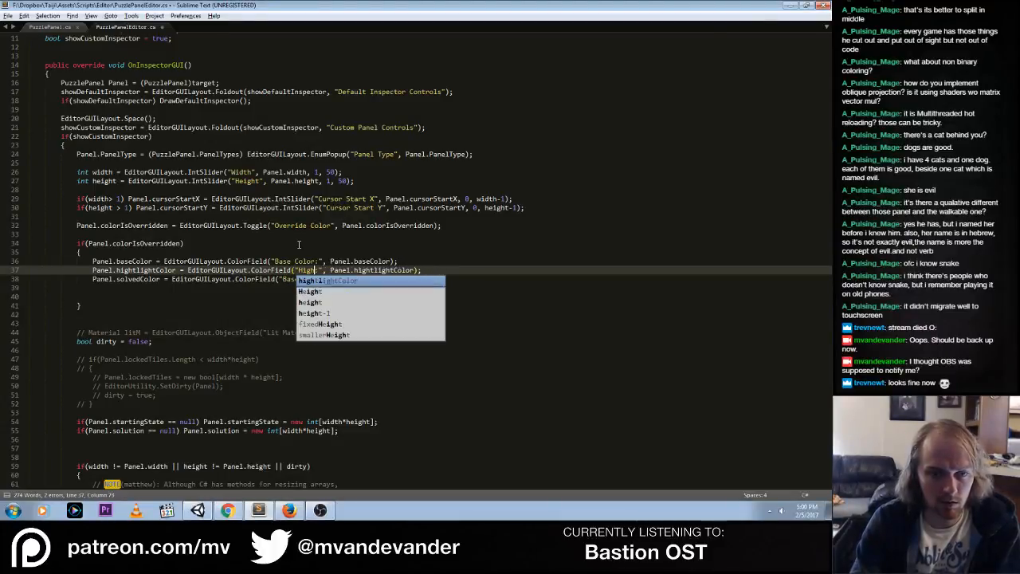
type("hlight:")
Shorten the first ColorField's label to "Base:"
key("Up")
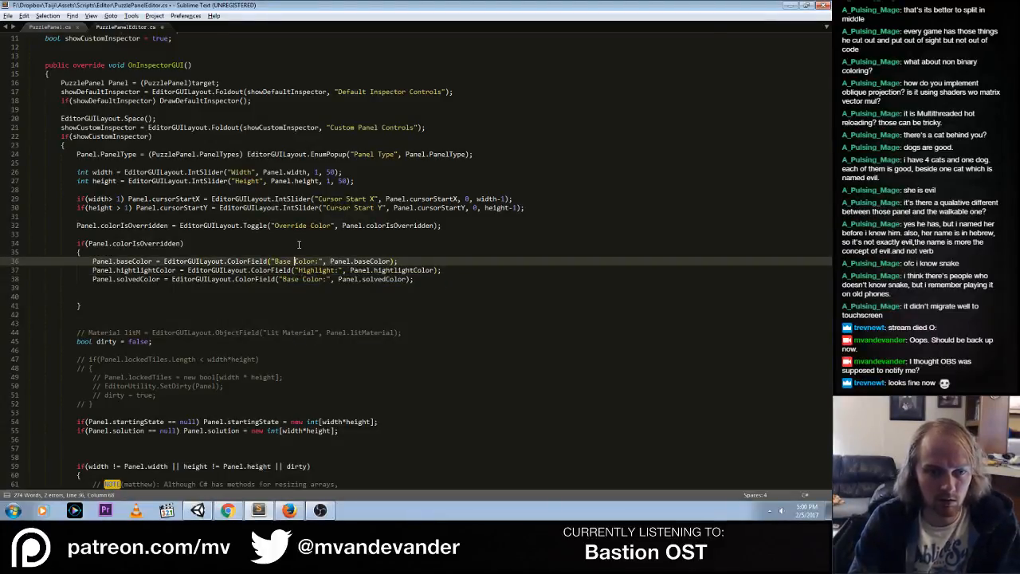
key("ctrl+shift+Right")
key("BackSpace")
key("BackSpace")
Change the third ColorField's label to "Solved:" and save PuzzlePanelEditor.cs
key("Down")
key("Down")
key("ctrl+Left")
key("ctrl+shift+Right")
key("ctrl+shift+Right")
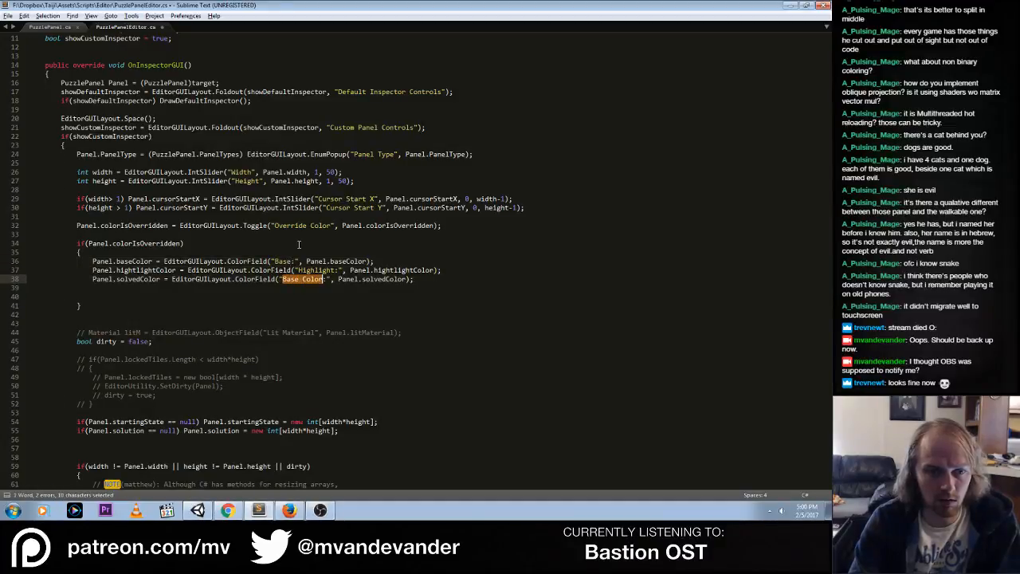
type("Solved")
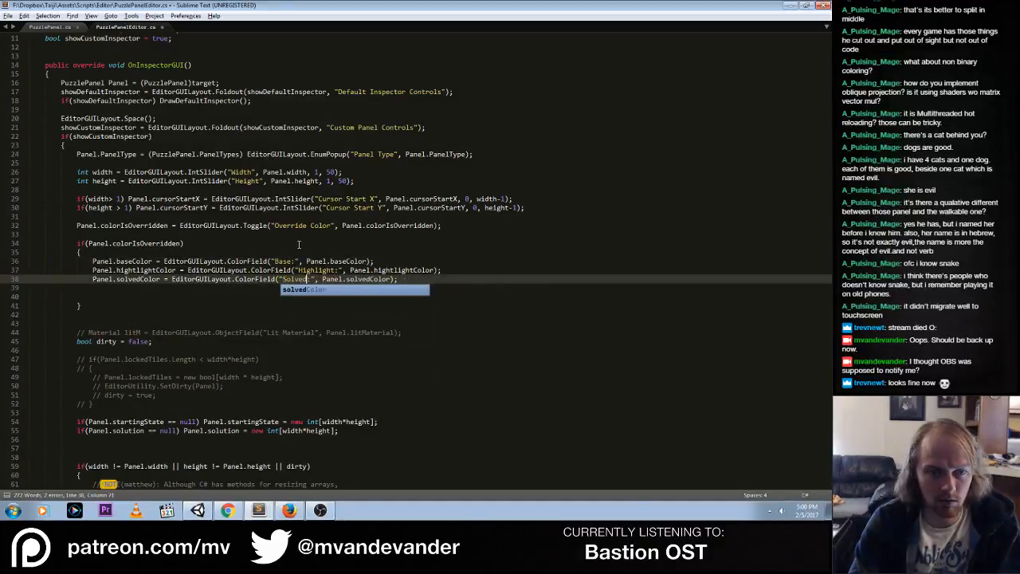
key("Escape")
key("ctrl+s")
Delete the two blank lines below the solvedColor line in the colorIsOverridden block
left_click(199, 296)
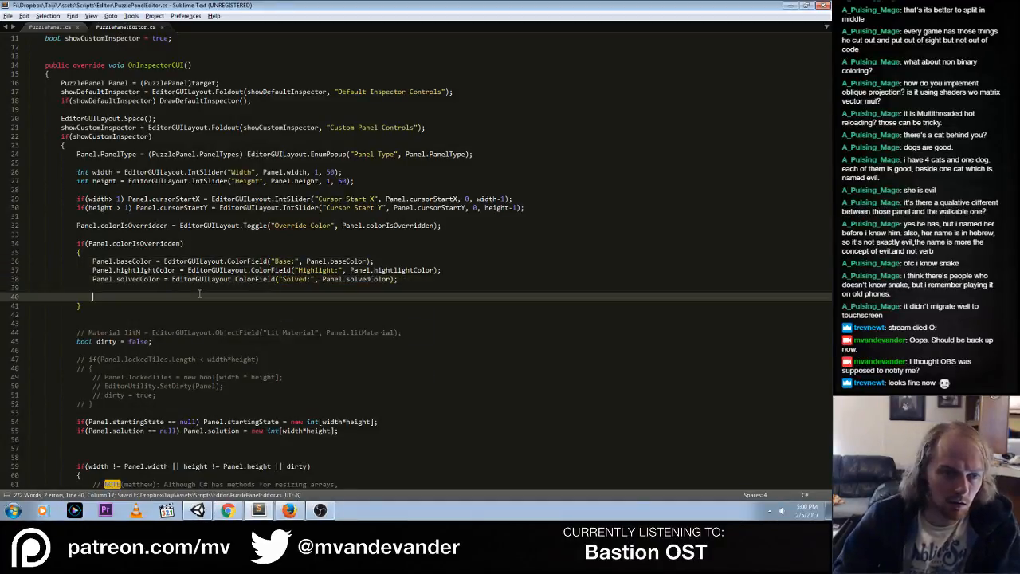
key("Up")
key("ctrl+x")
key("ctrl+x")
key("Up")
key("Up")
key("Up")
key("Up")
key("Up")
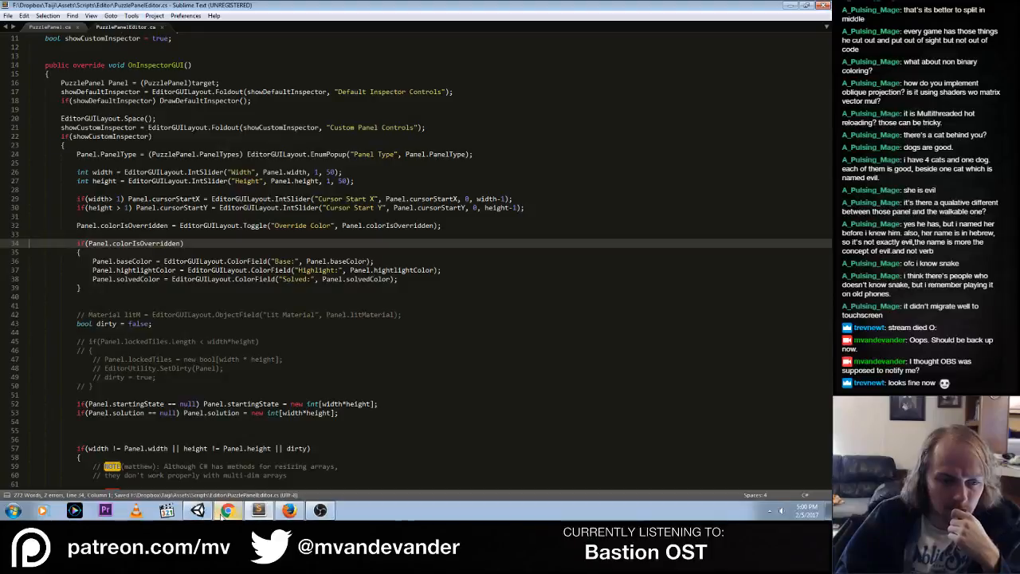
Open the hightlightColor error from Unity, correct both references to highlightColor in PuzzlePanelEditor.cs, and save the file
left_click(197, 510)
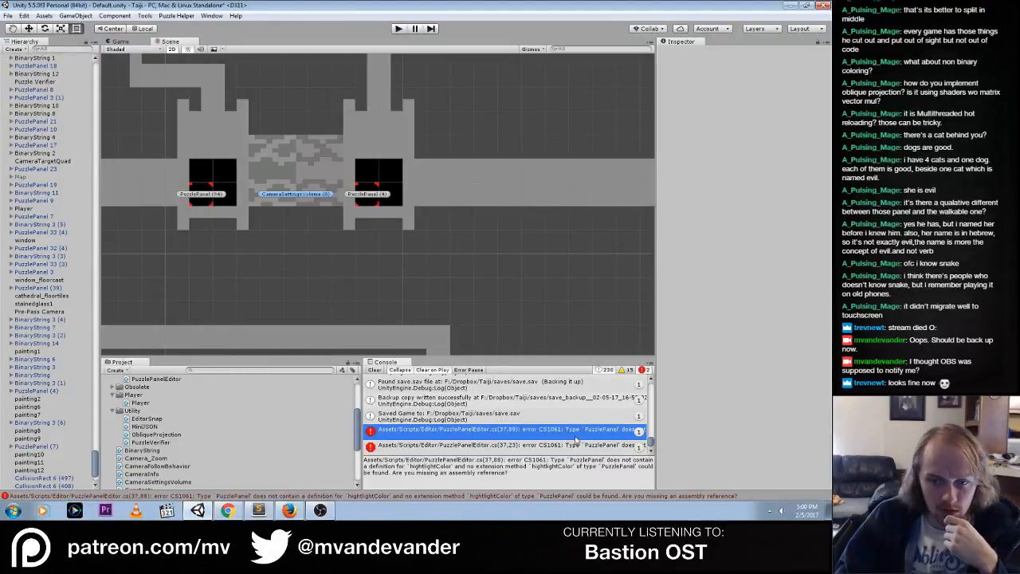
double_click(485, 434)
double_click(146, 262)
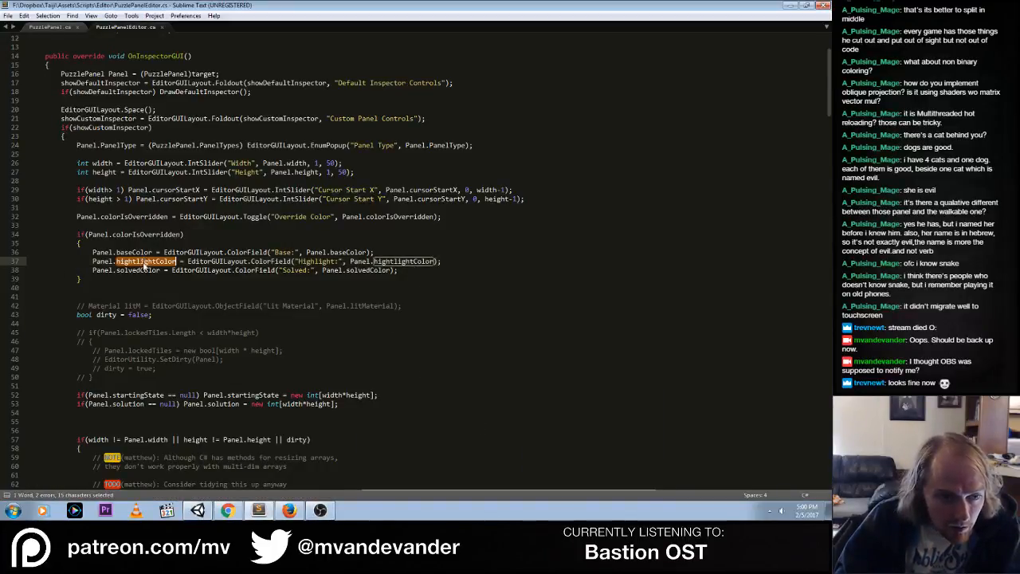
key("ctrl+d")
type("highlight")
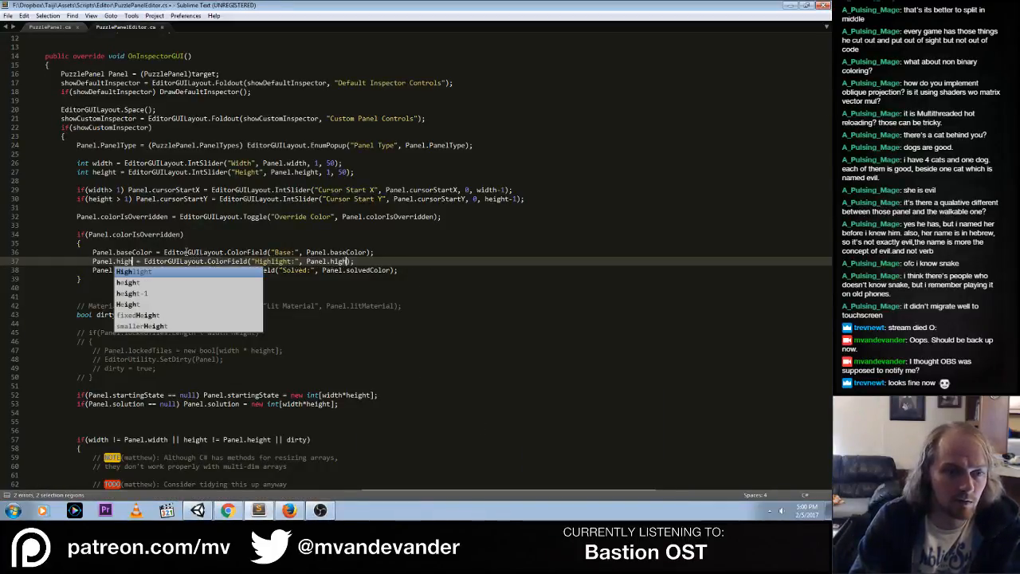
type("Color")
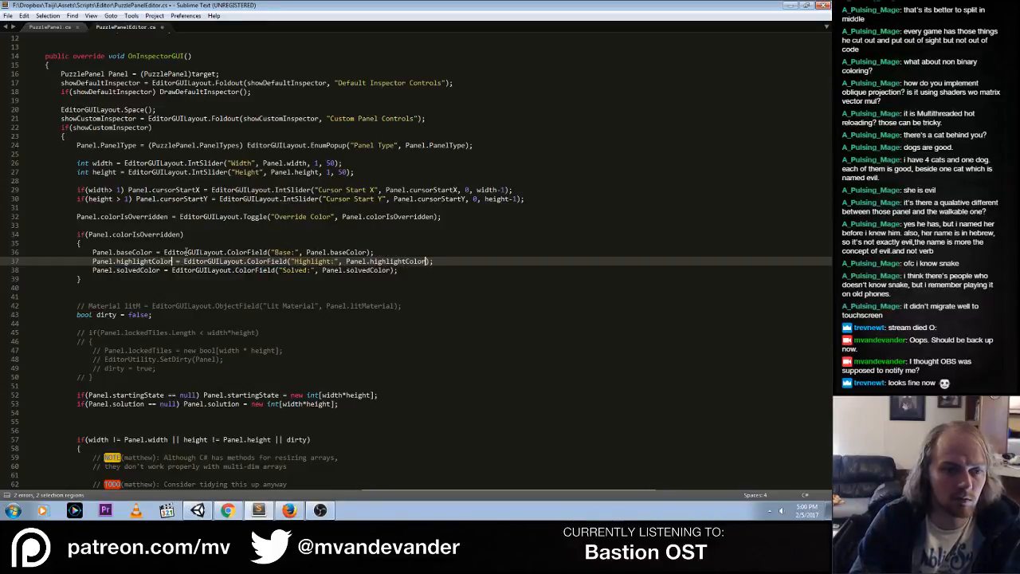
key("ctrl+s")
Return to Unity, check the console for remaining compile errors, and run the game
key("alt+Tab")
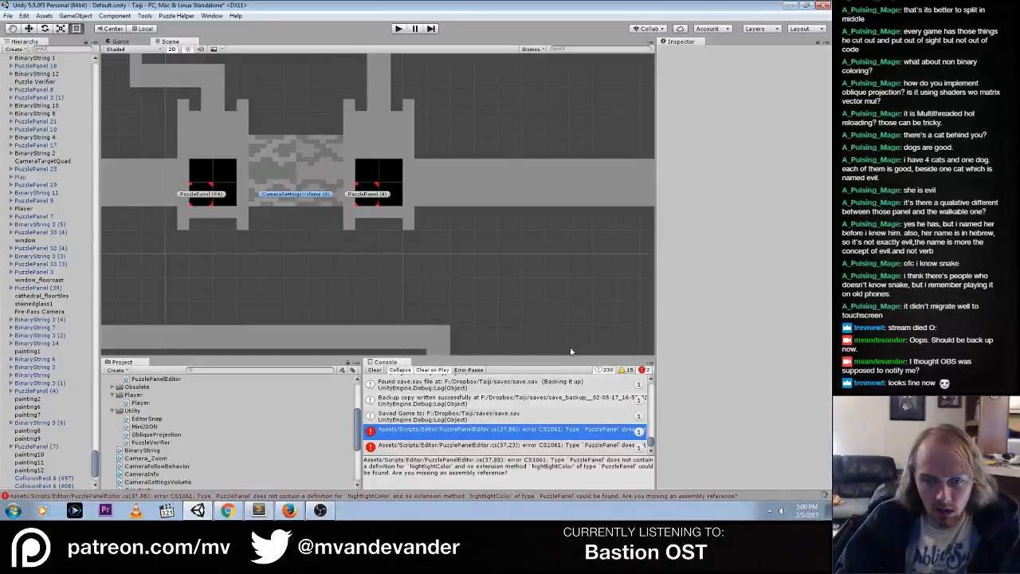
left_click(456, 432)
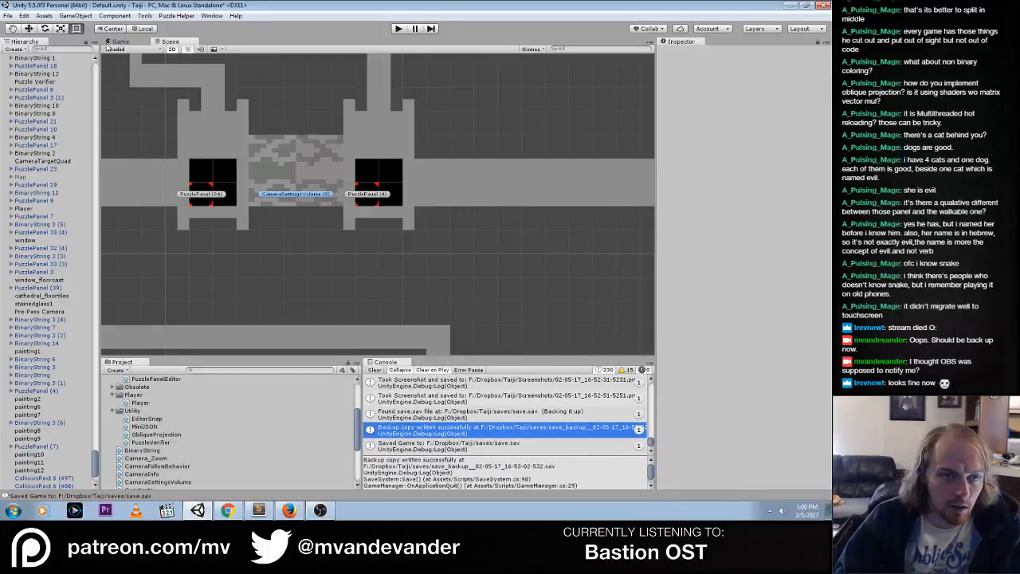
left_click(398, 29)
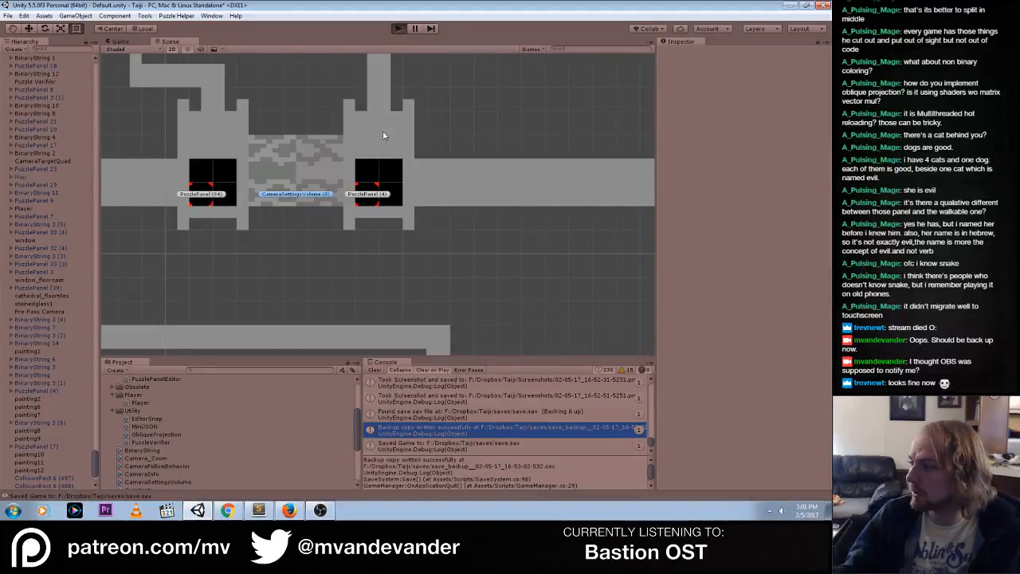
Switch to Firefox, open the Crypt Of The Necrodancer OST full album video on YouTube, and mute its sound
left_click(290, 511)
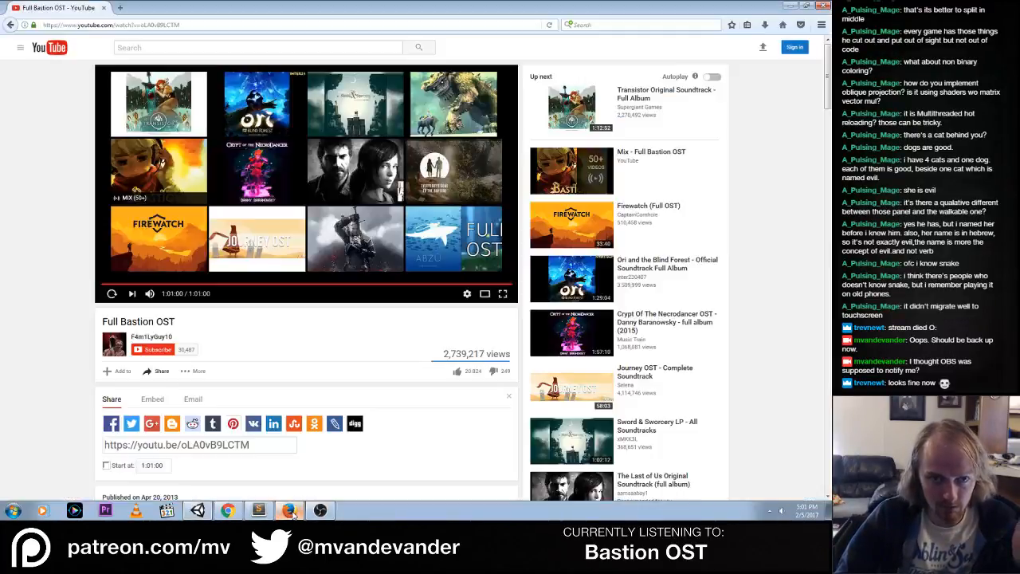
left_click(263, 177)
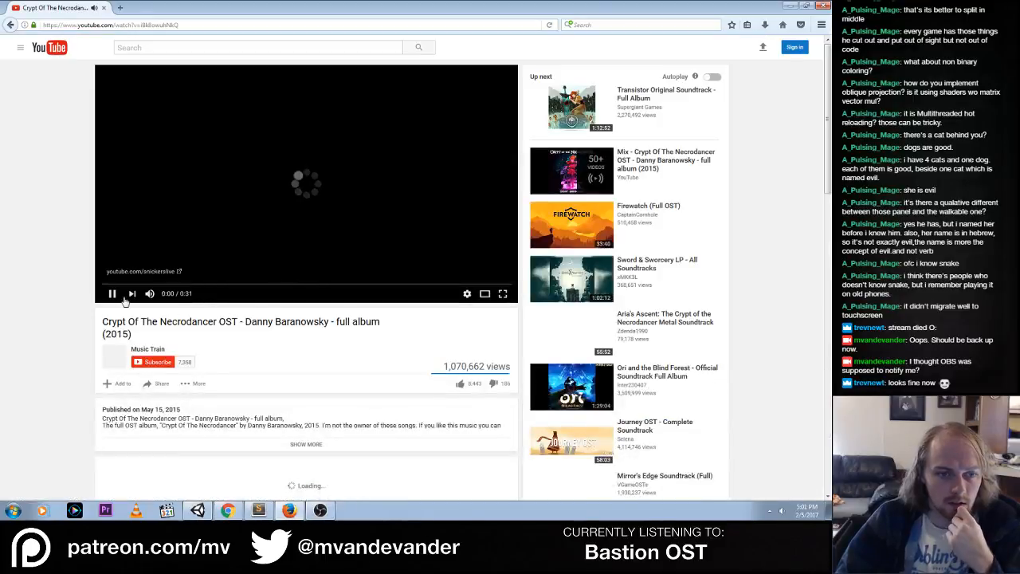
left_click(150, 294)
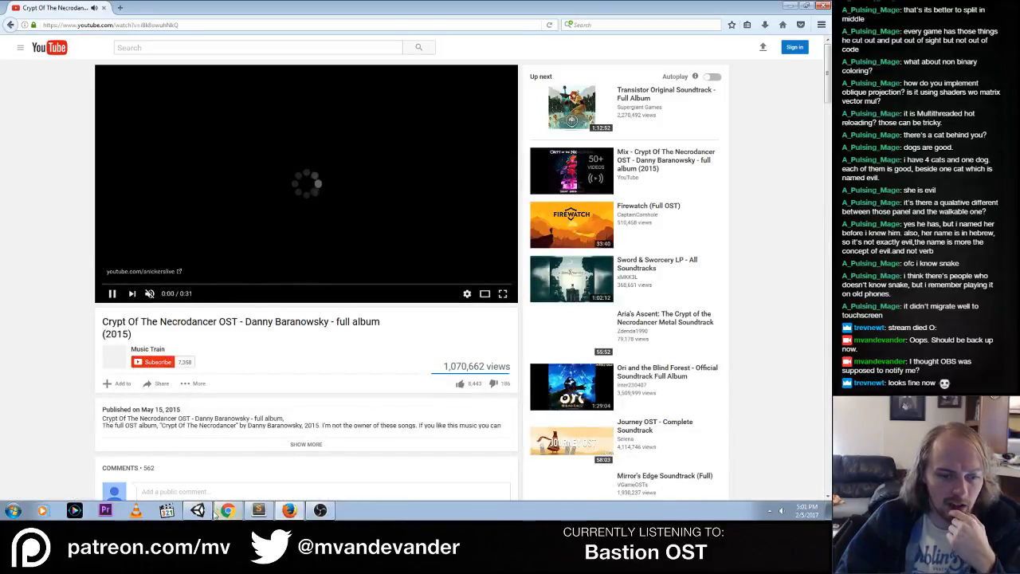
Switch to Chrome and check the stream's bitrate and health status on the Twitch dashboard
left_click(234, 514)
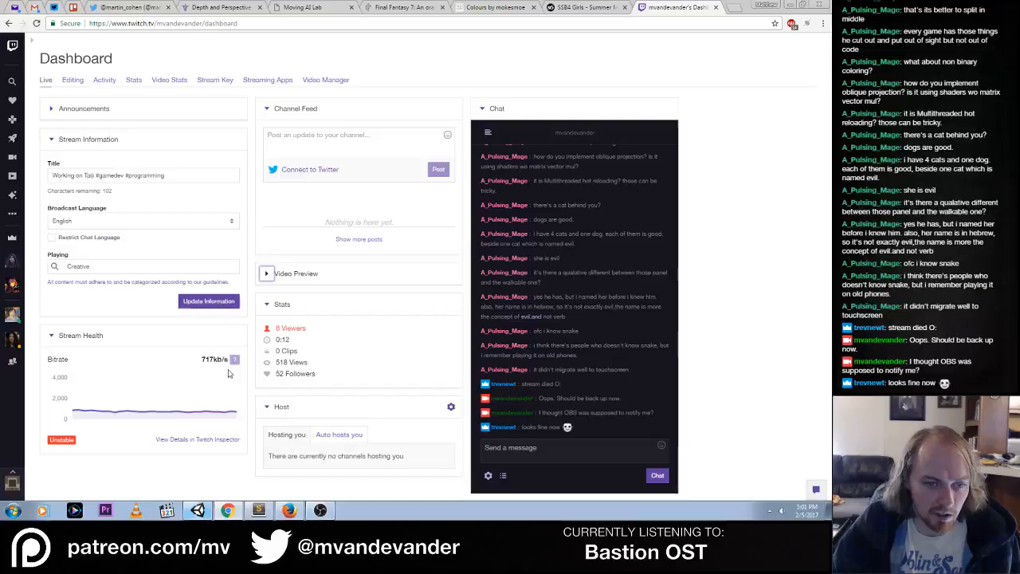
mouse_move(235, 363)
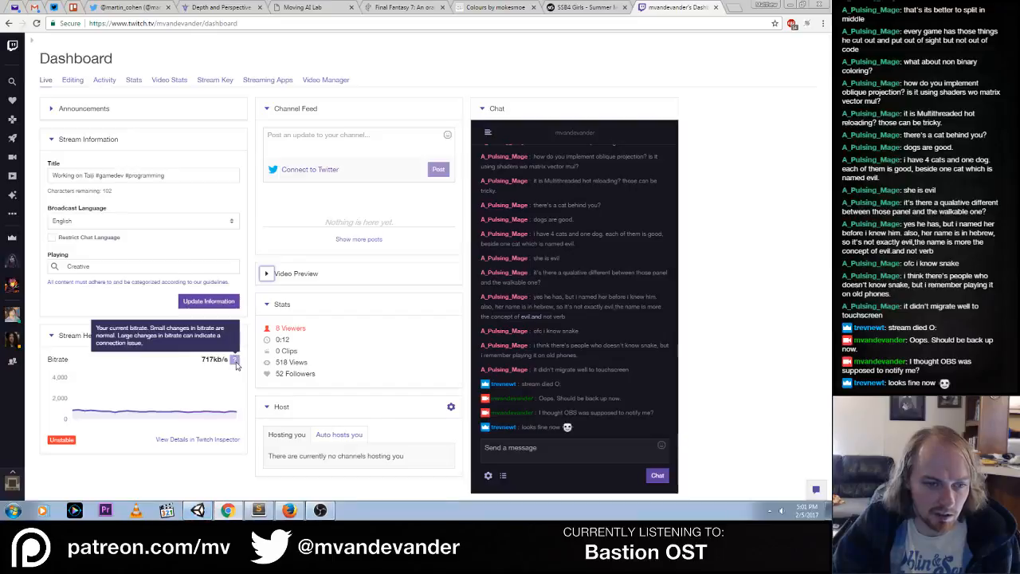
mouse_move(62, 441)
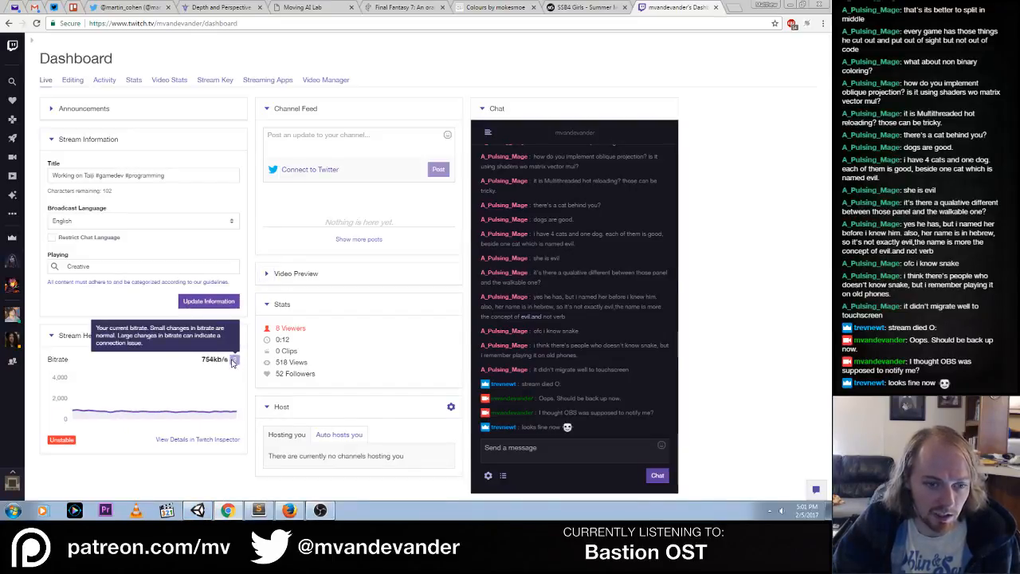
Return to the running game in Unity and test how the tiles of both puzzle panels are colored when highlighted and toggled
left_click(197, 510)
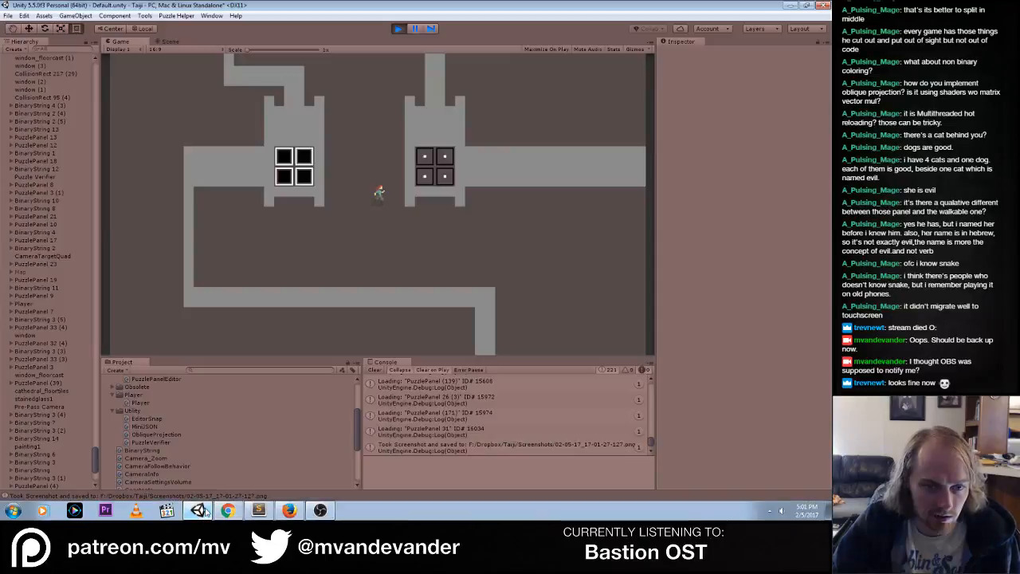
left_click(425, 156)
left_click(425, 176)
left_click(424, 176)
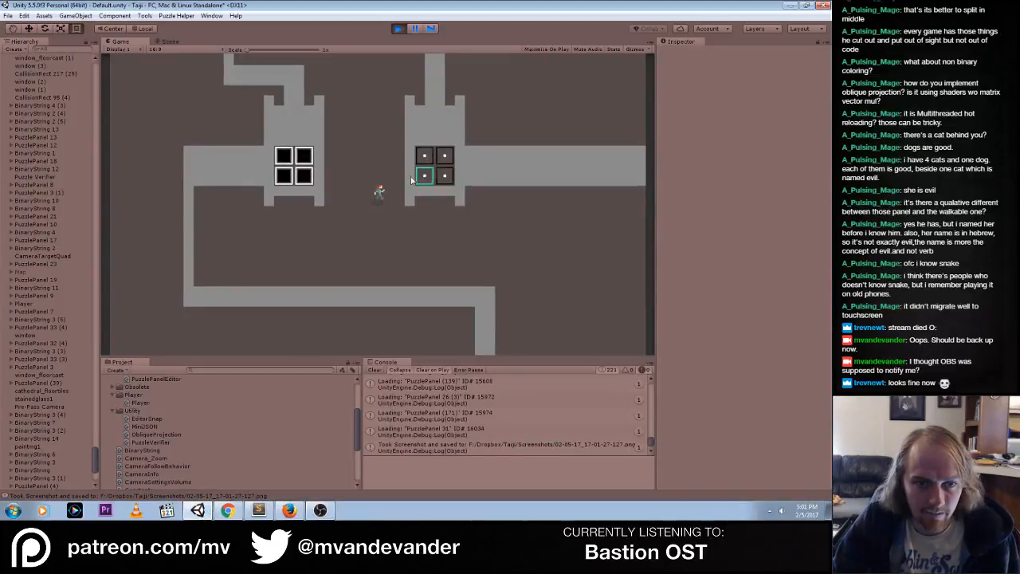
mouse_move(305, 176)
left_mouse_down()
mouse_move(285, 156)
mouse_move(284, 176)
left_mouse_up()
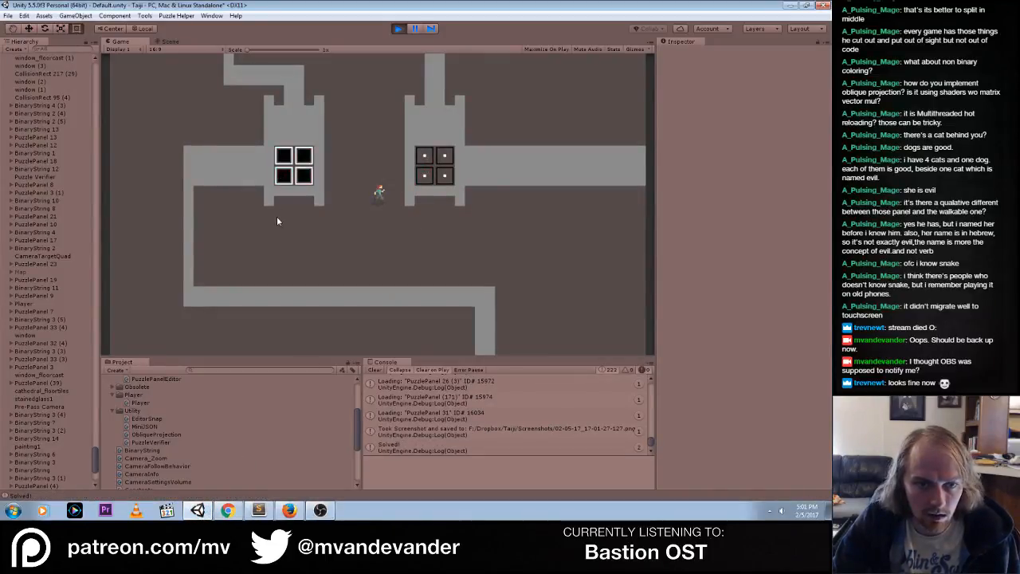
mouse_move(422, 176)
left_mouse_down()
mouse_move(420, 159)
mouse_move(425, 177)
mouse_move(443, 177)
mouse_move(426, 156)
mouse_move(445, 173)
mouse_move(424, 177)
left_mouse_up()
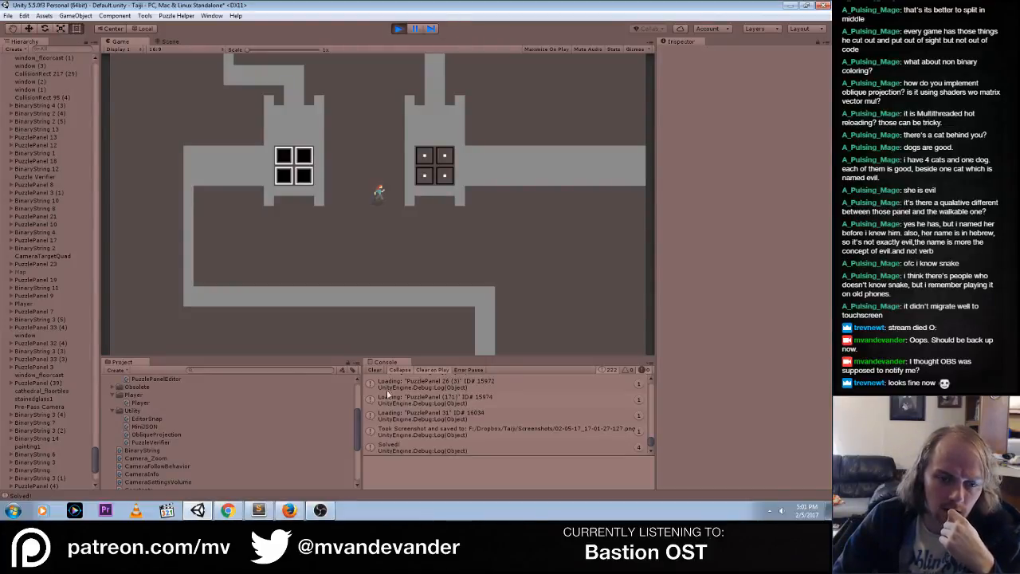
Check the console log from its first entries and toggle all four tiles of the PuzzlePanel (4) puzzle to test its solved color
left_click_drag(649, 442, 650, 382)
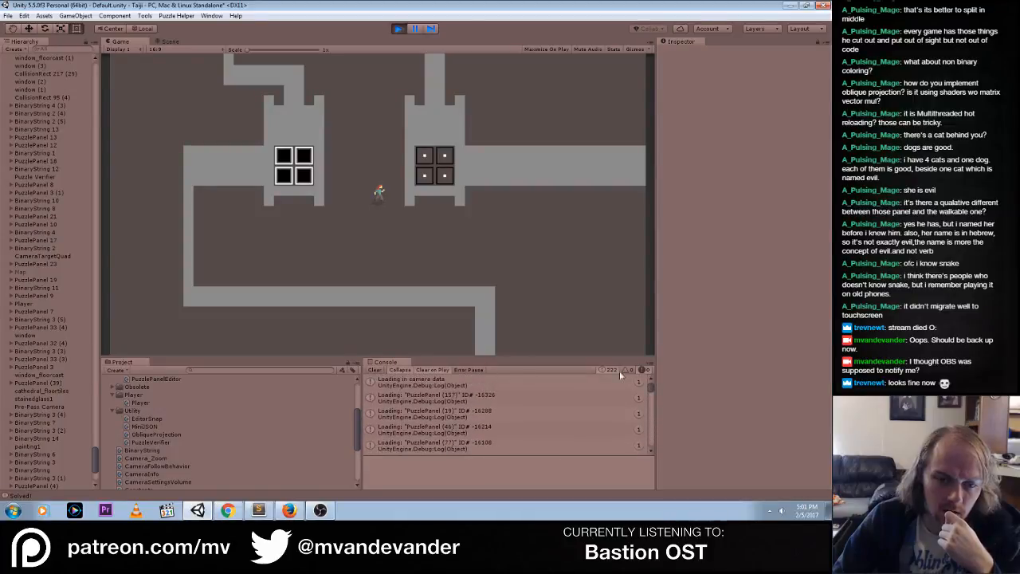
left_click(423, 176)
left_click(424, 177)
left_click(443, 176)
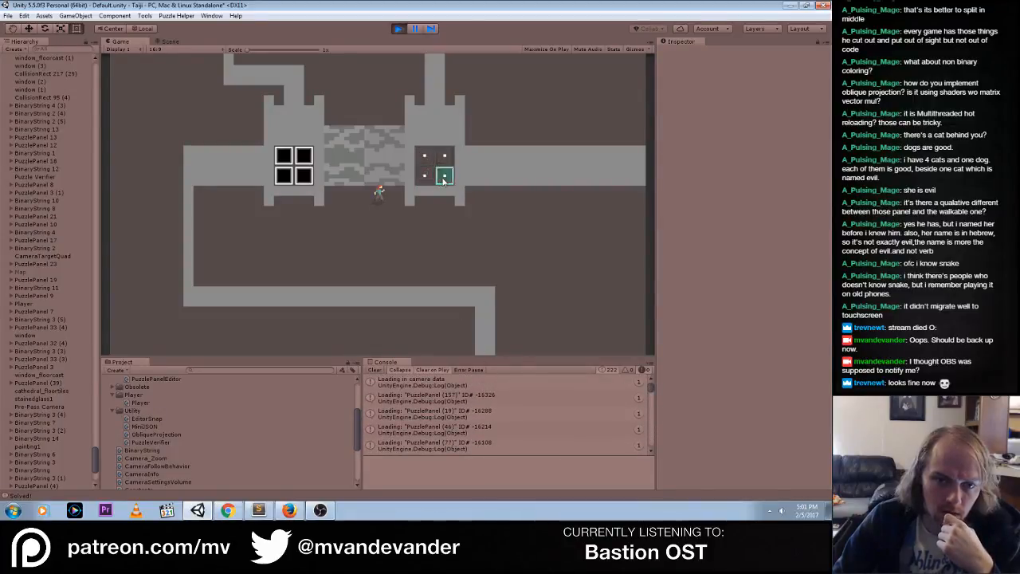
left_click(443, 160)
mouse_move(433, 159)
left_mouse_down()
mouse_move(428, 183)
mouse_move(444, 177)
mouse_move(424, 155)
left_mouse_up()
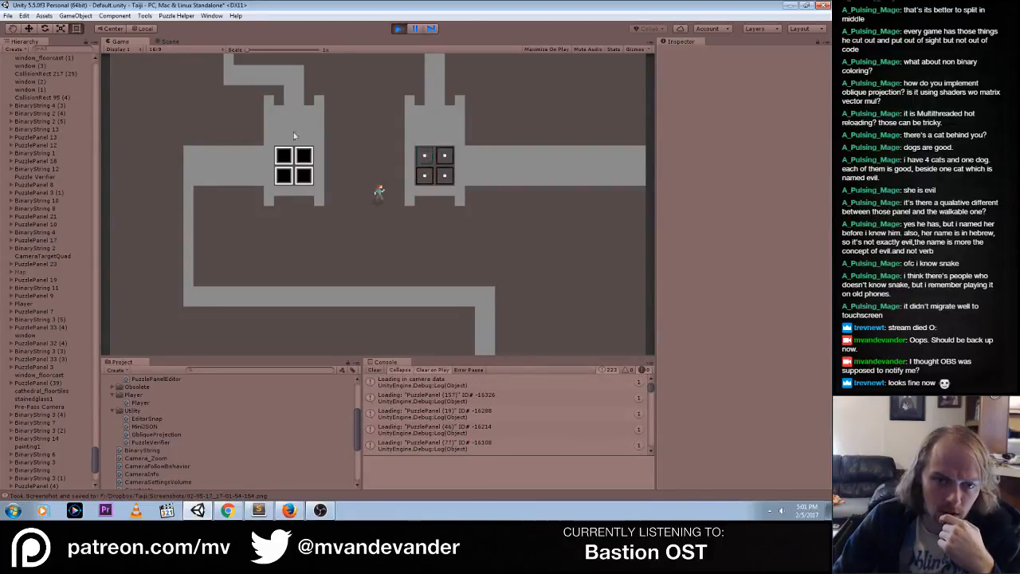
Enable Override Color on PuzzlePanel (4) in the Scene view to inspect its base, highlight and solved colors, and stop the game
left_click(170, 42)
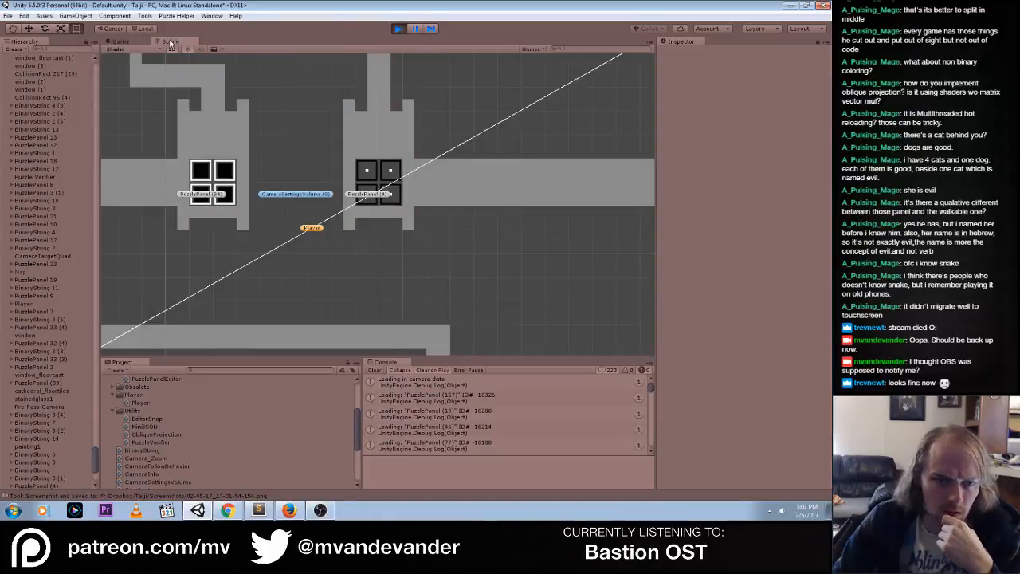
left_click(368, 195)
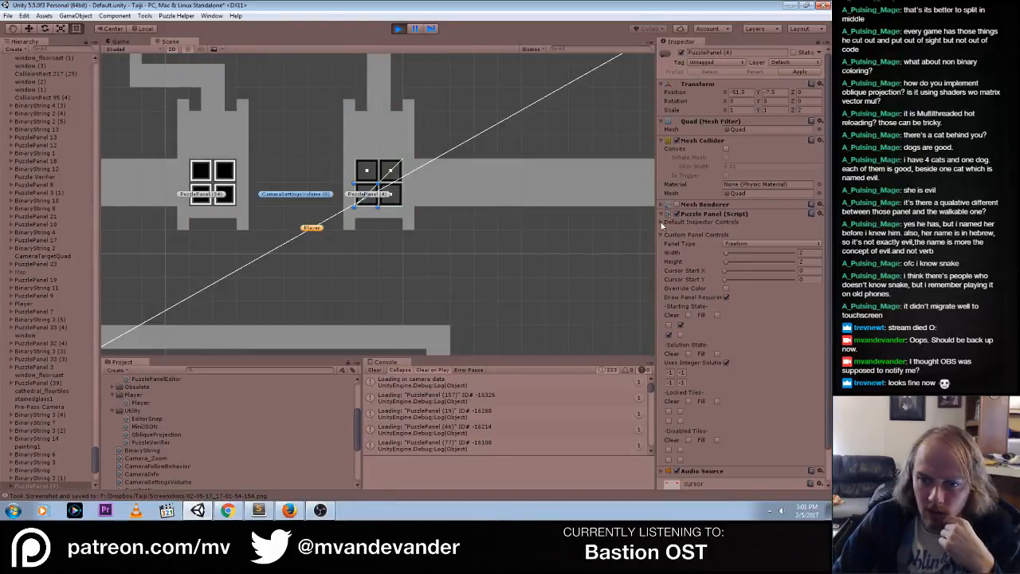
left_click(725, 288)
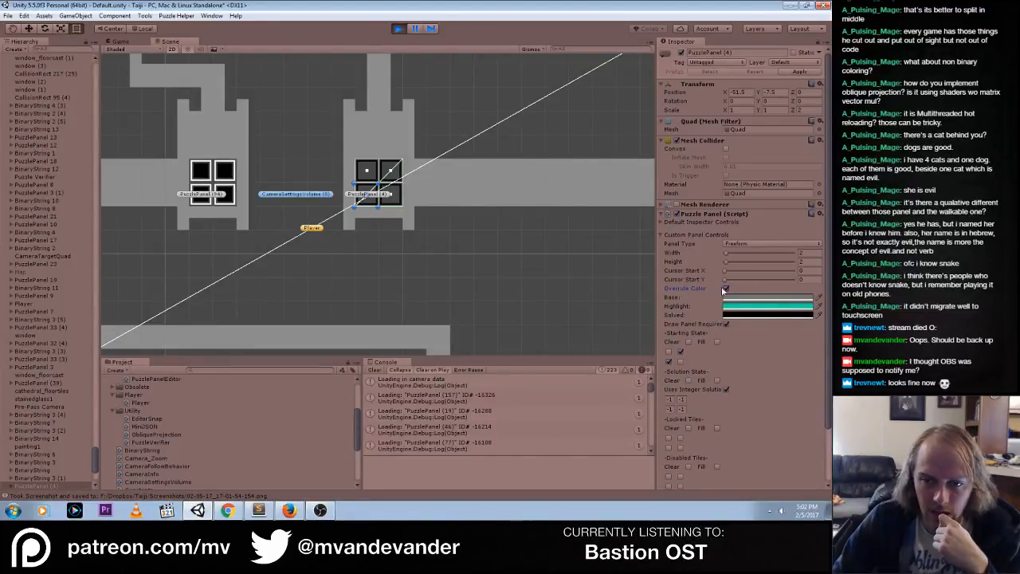
left_click(398, 28)
Review PuzzlePanelEditor.cs and the solved, highlight and base color declarations in PuzzlePanel.cs in Sublime Text
key("alt+Tab")
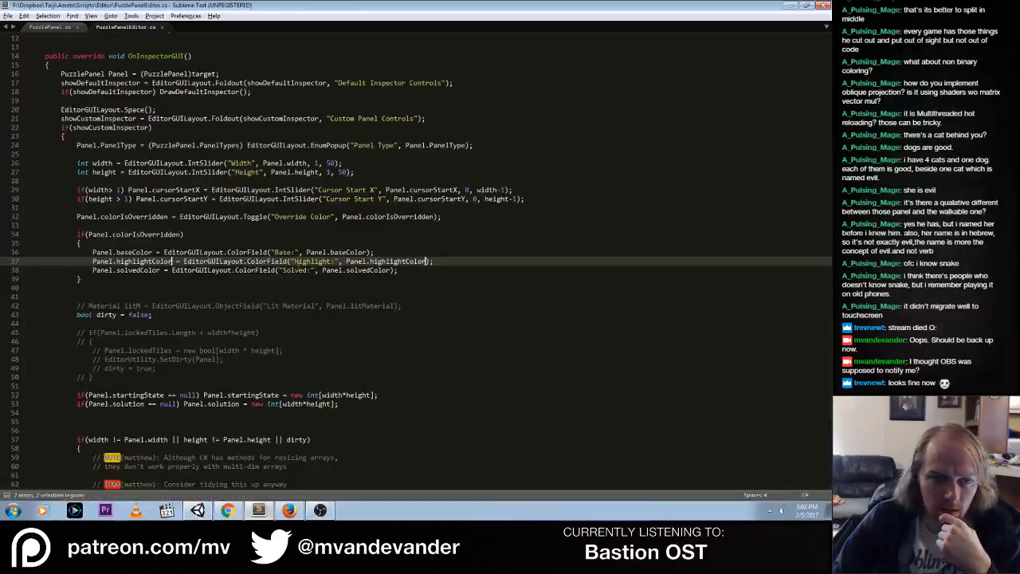
key("ctrl+Home")
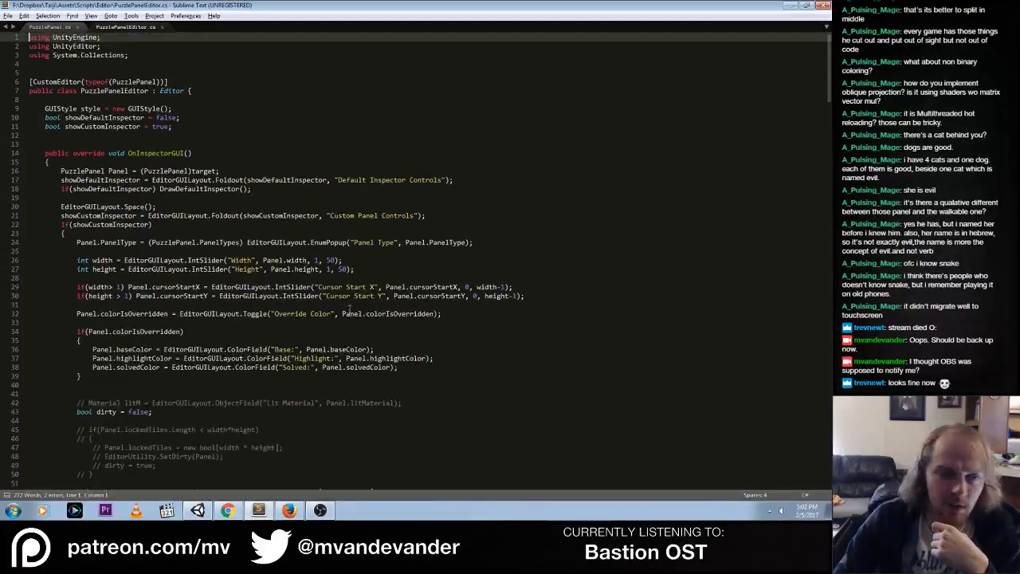
left_click(62, 30)
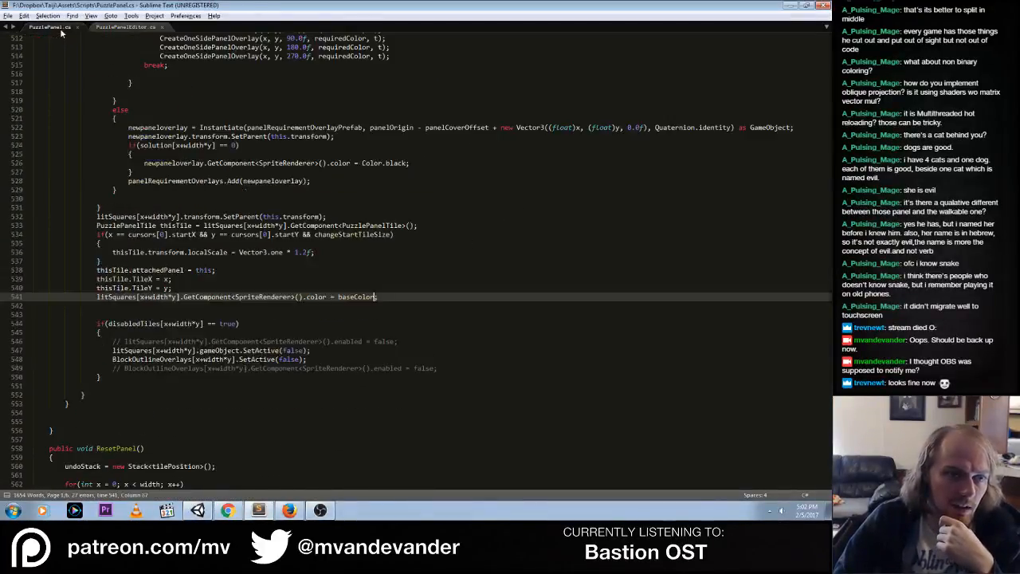
left_click(193, 161)
key("Page_Up")
key("Page_Up")
key("Page_Up")
key("Page_Up")
key("Page_Up")
key("ctrl+Home")
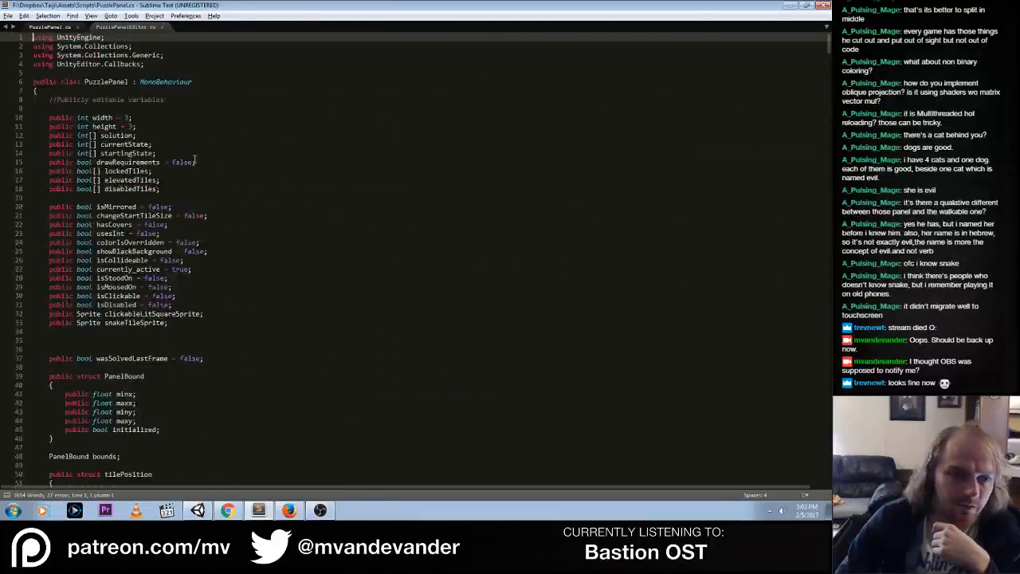
scroll(221, 173, "down", 15)
scroll(220, 173, "down", 3)
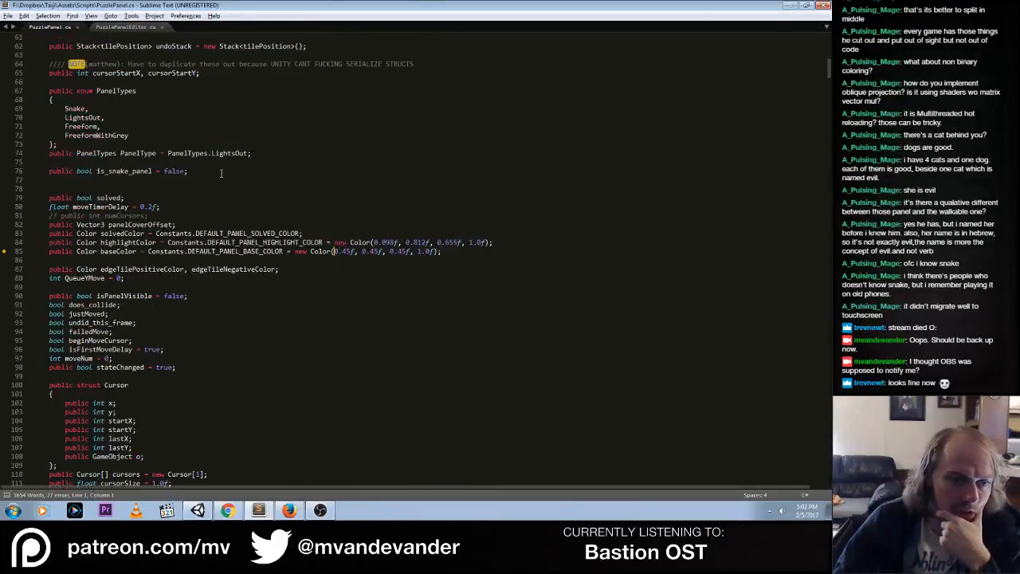
double_click(234, 233)
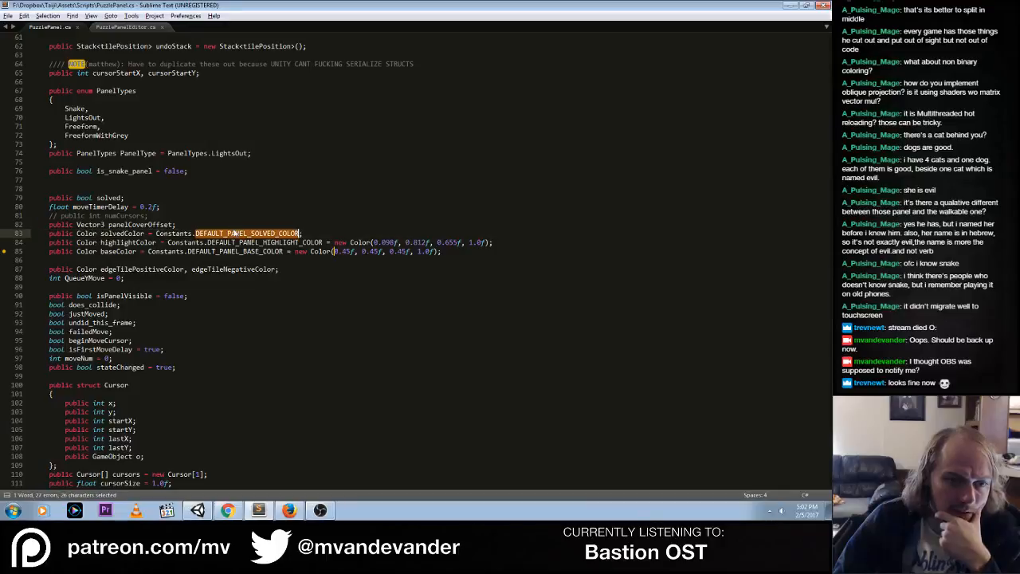
left_click(117, 30)
left_click(55, 30)
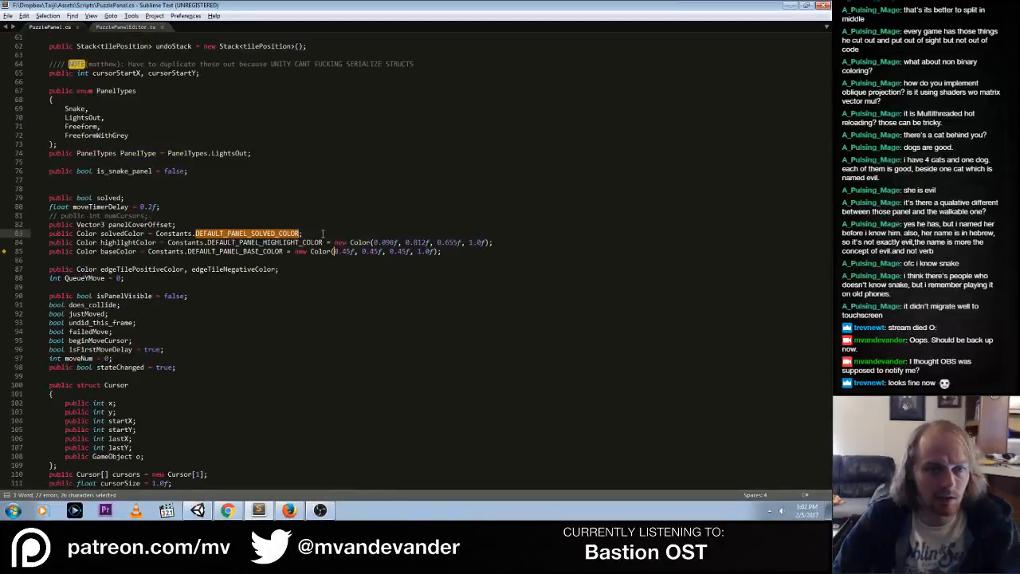
key("alt+Tab")
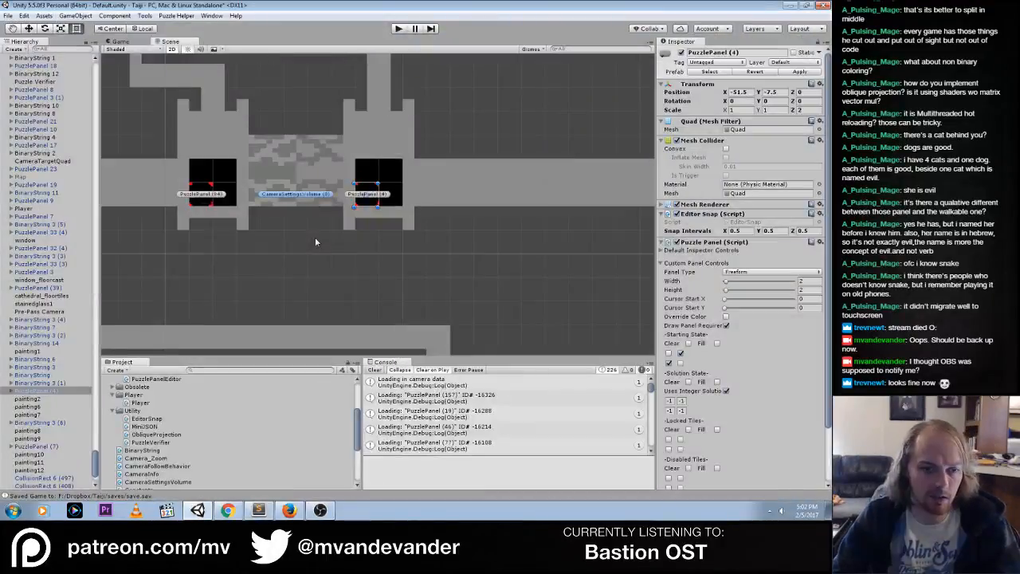
left_click(175, 437)
scroll(173, 437, "down", 2)
double_click(142, 440)
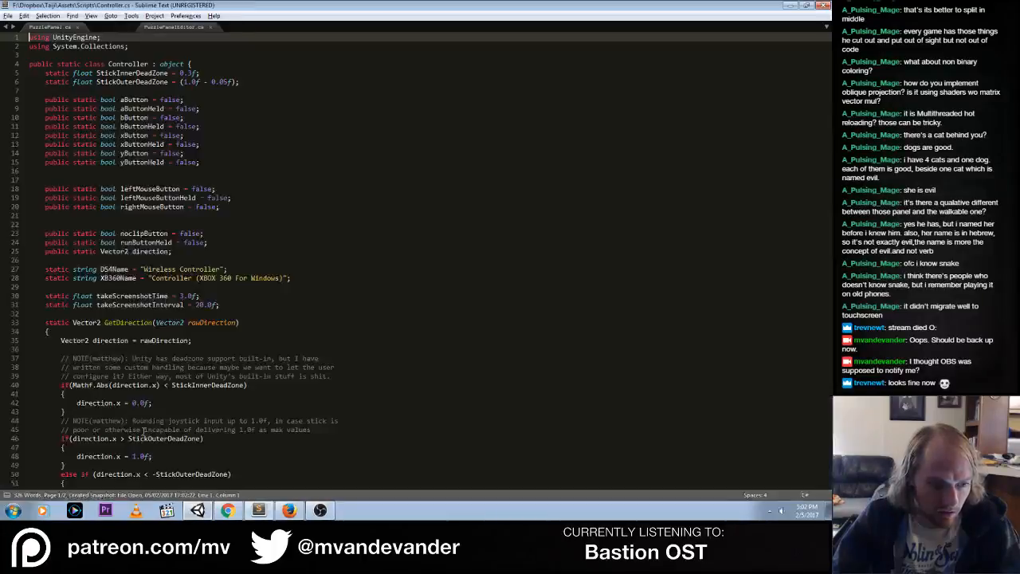
middle_click(120, 30)
Unmute the Crypt Of The Necrodancer album in Firefox, restart it from the beginning, and return to Unity
left_click(289, 510)
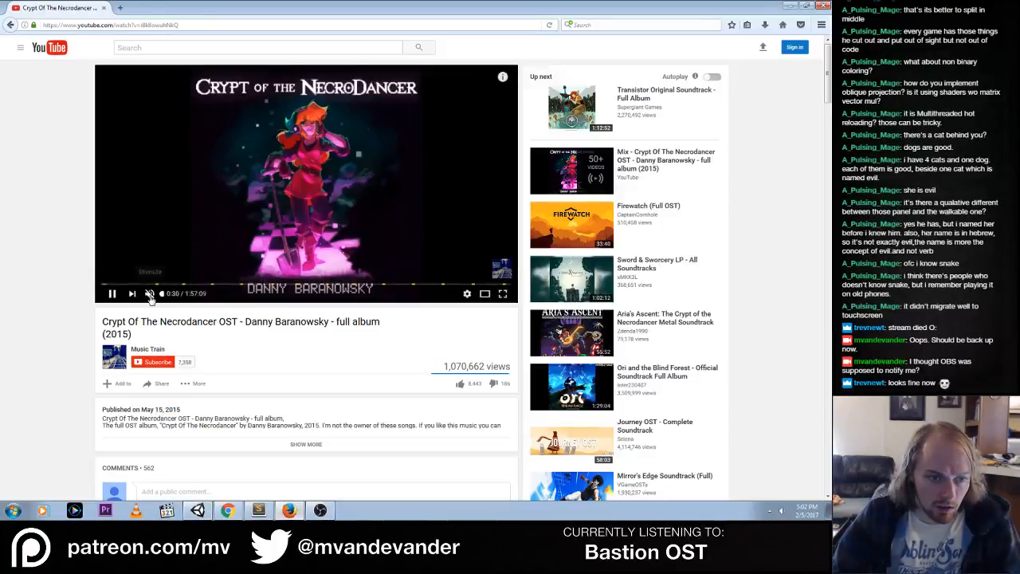
left_click(151, 293)
left_click(101, 284)
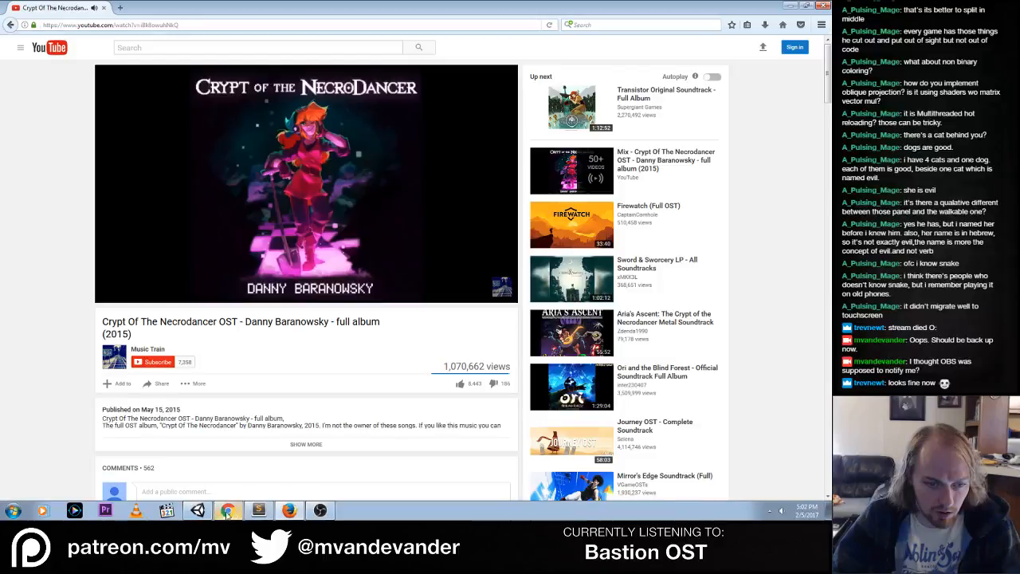
left_click(197, 510)
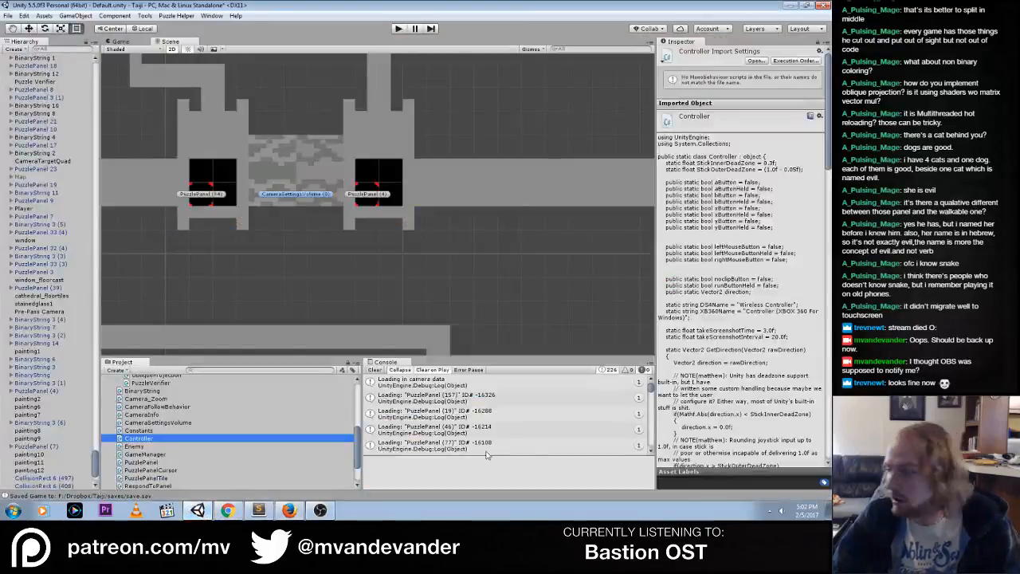
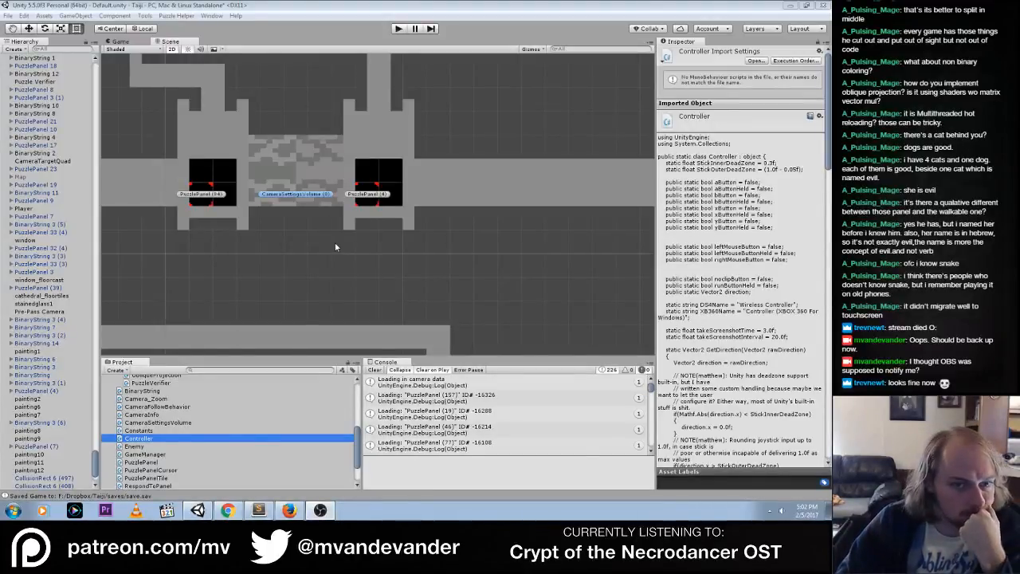
Open the Constants.cs script from the Unity project, check the DEFAULT_PANEL_SOLVED_COLOR definition, save the file and return to Unity
left_click(258, 510)
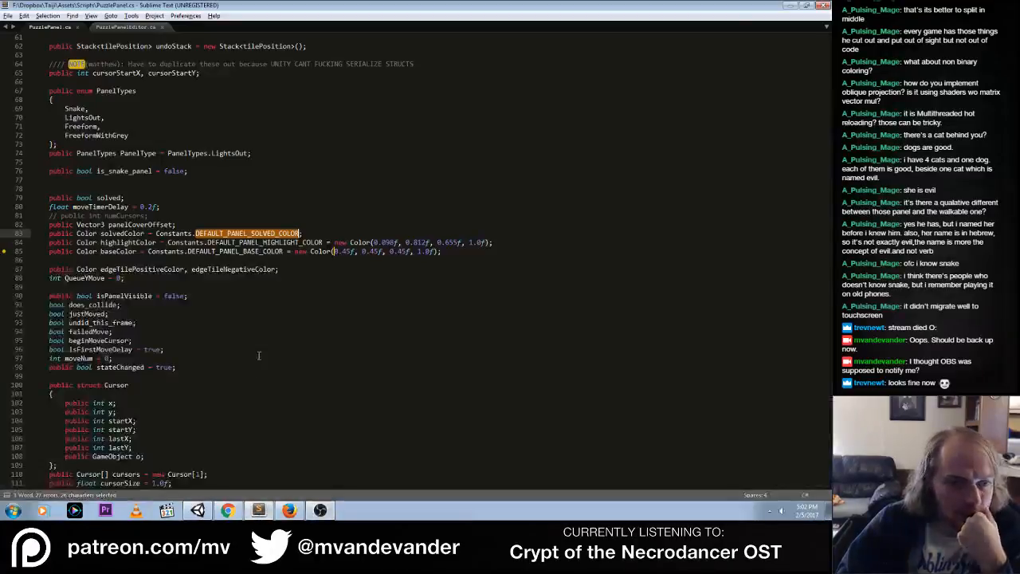
left_click(199, 510)
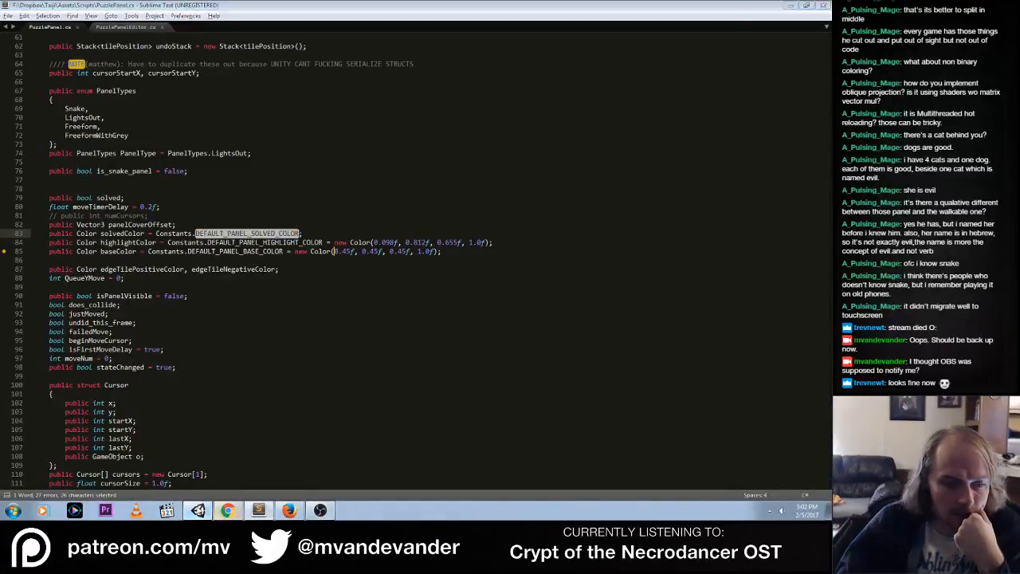
double_click(143, 432)
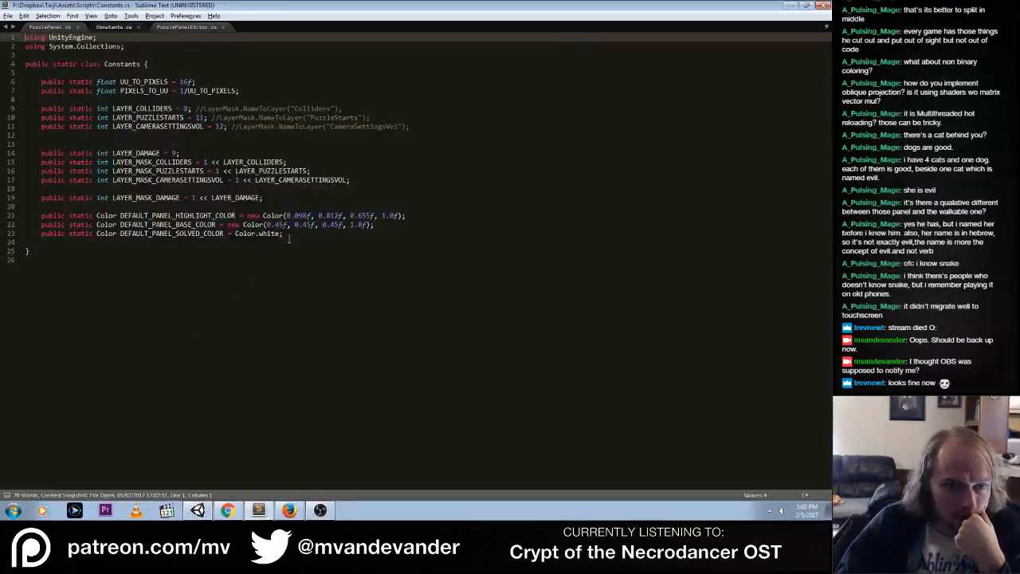
left_click(293, 234)
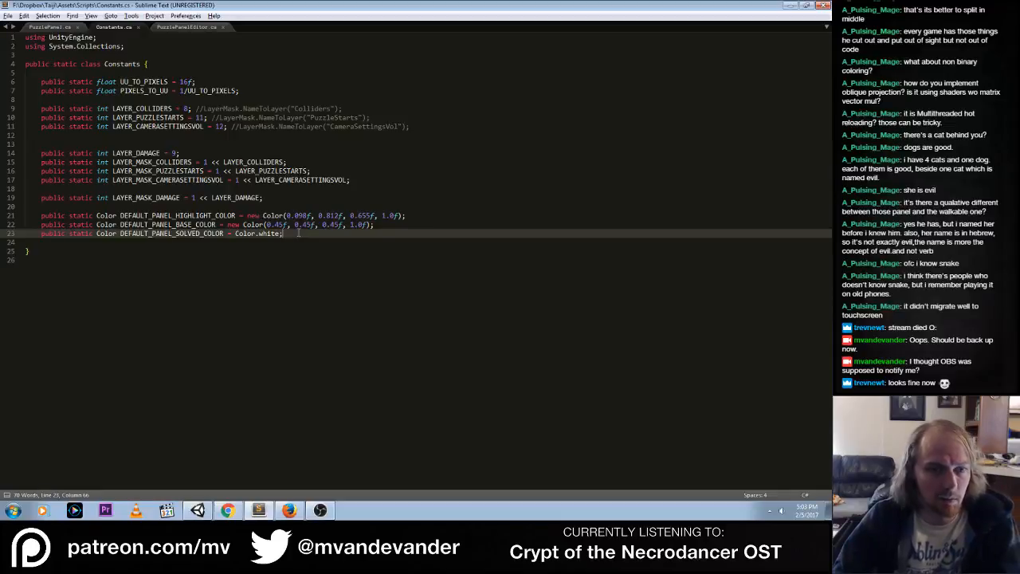
key("ctrl+s")
key("alt+Tab")
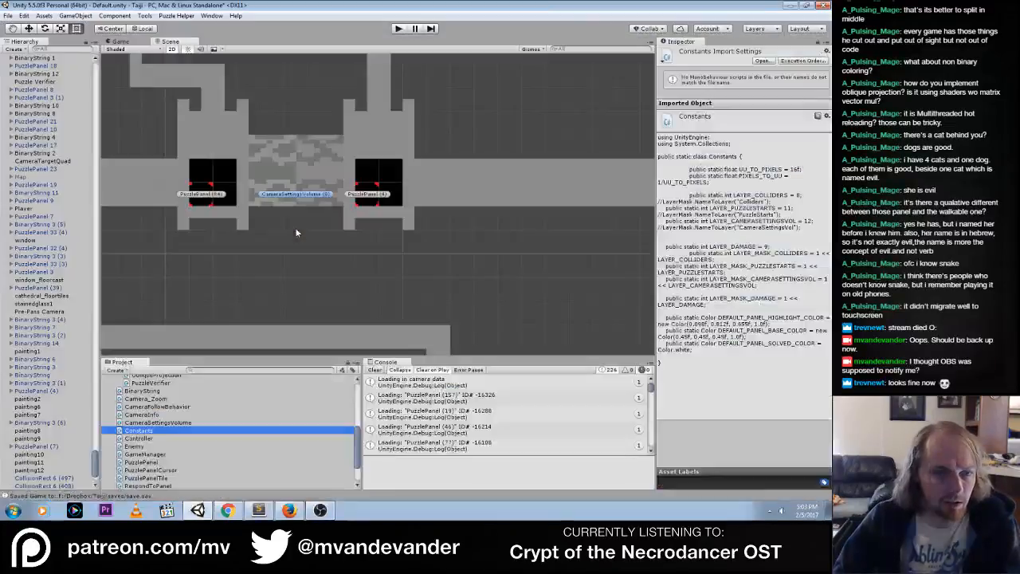
Return to PuzzlePanel.cs in Sublime Text and find where solvedColor is used in the code that colors solved tiles
left_click(258, 510)
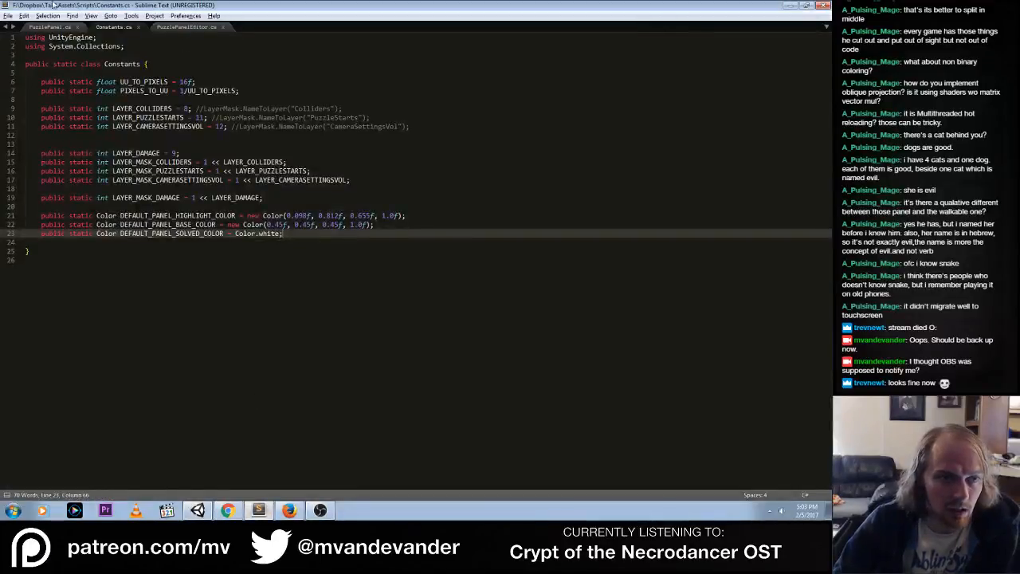
left_click(49, 26)
key("Down")
key("Down")
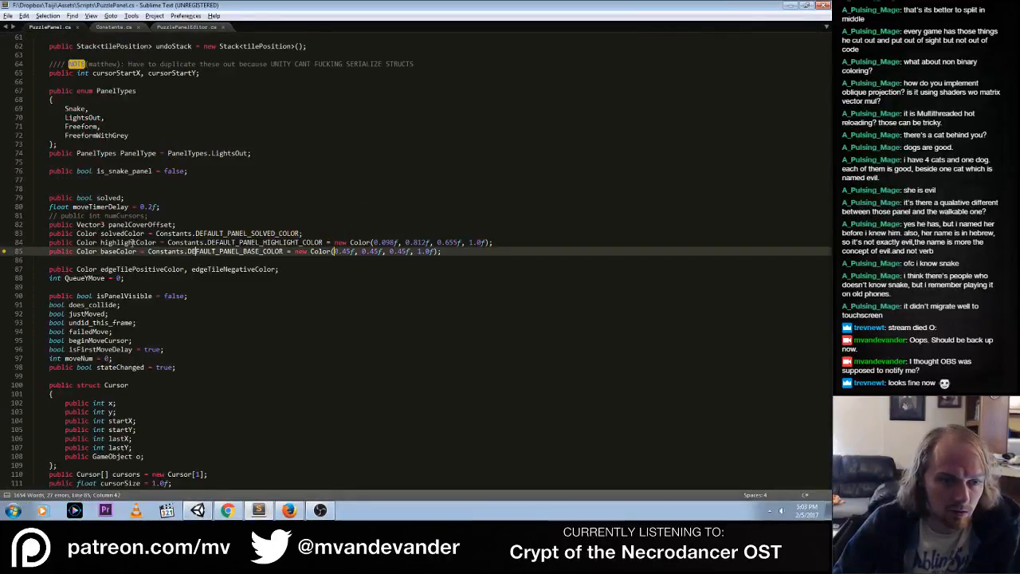
left_click(141, 234)
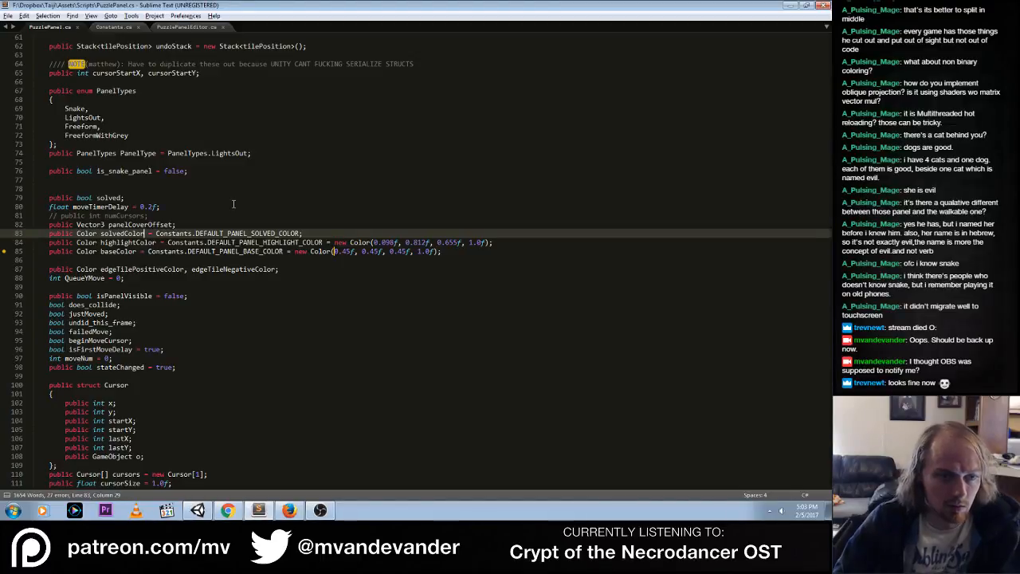
key("ctrl+d")
key("ctrl+d")
key("ctrl+d")
key("ctrl+d")
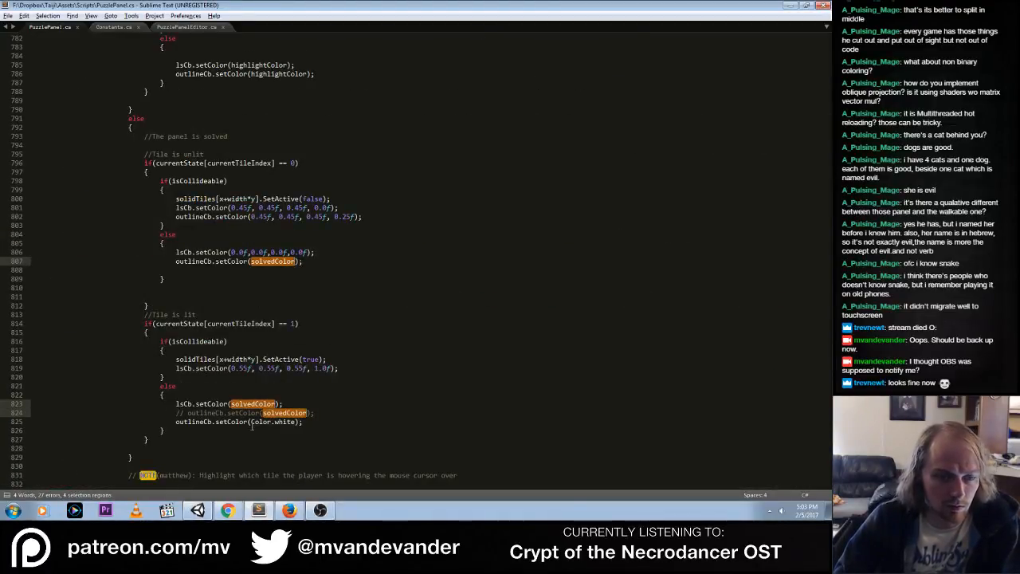
Run the game in Unity to check the colors of the two puzzle panels, and stop it
left_click(197, 510)
left_click(399, 29)
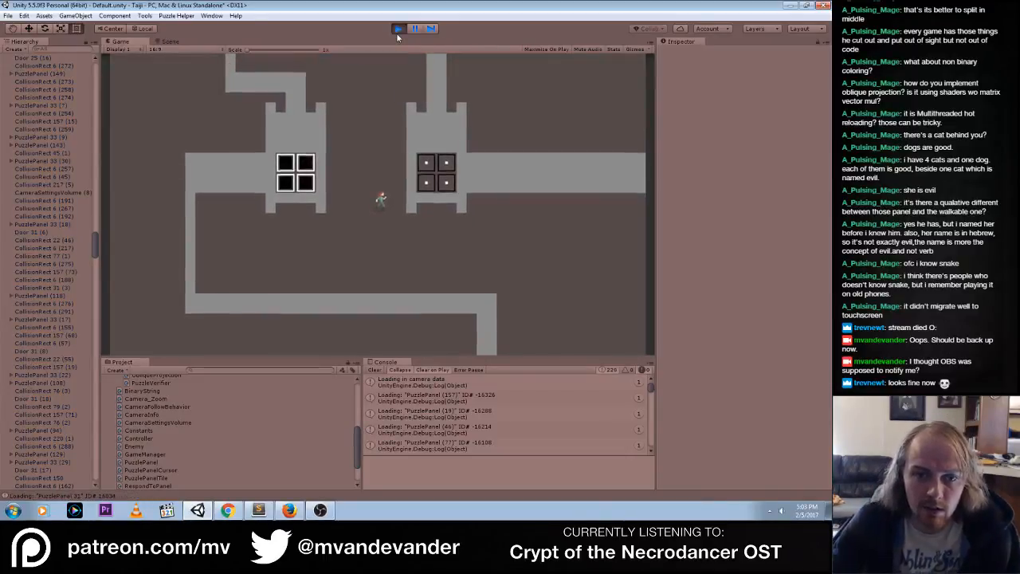
left_click(395, 31)
Remove the public modifier from the solvedColor declaration in PuzzlePanel.cs and save the script
key("alt+Tab")
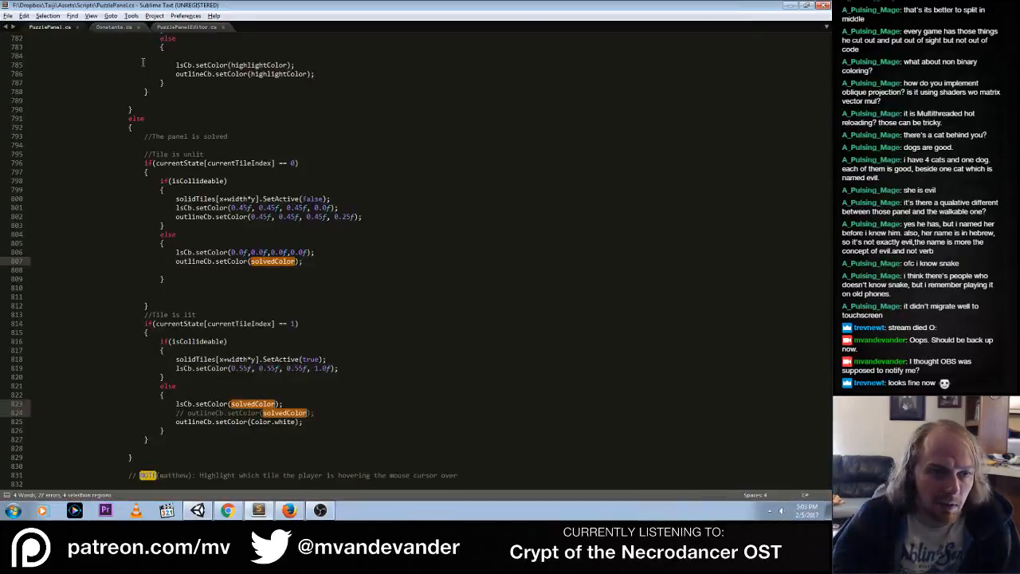
left_click(101, 29)
left_click(50, 27)
left_click(170, 138)
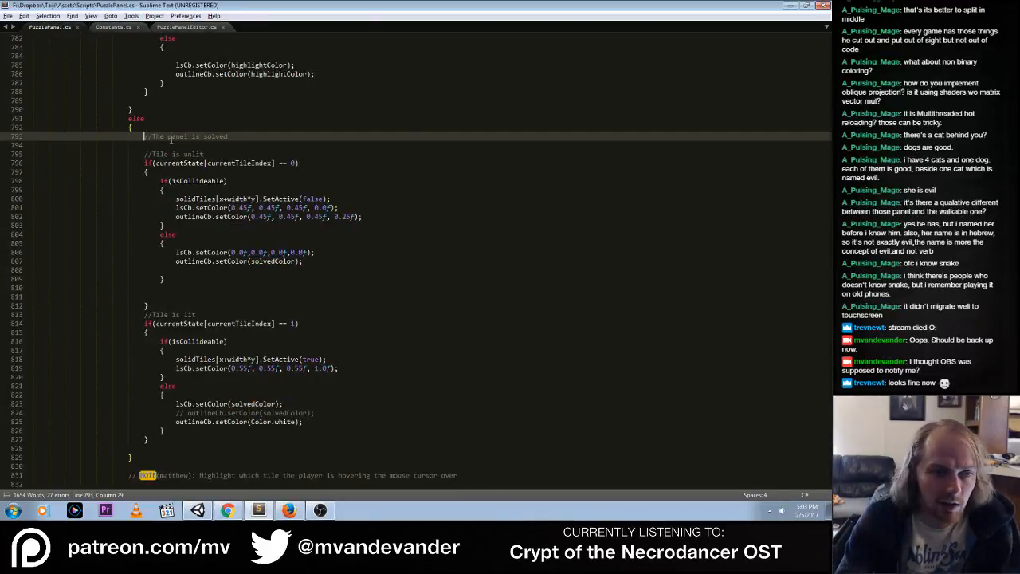
key("Up")
key("Up")
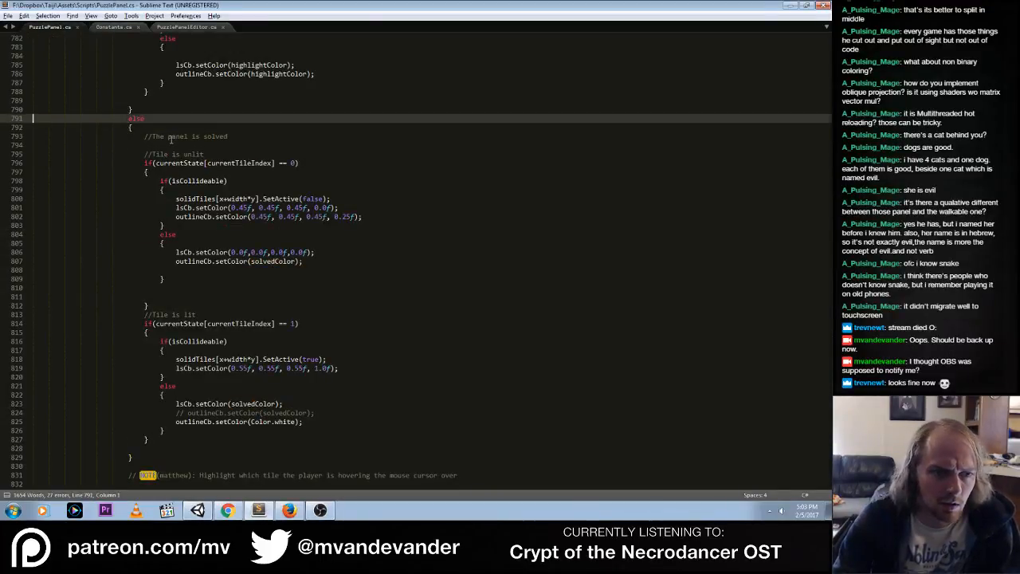
key("ctrl+Home")
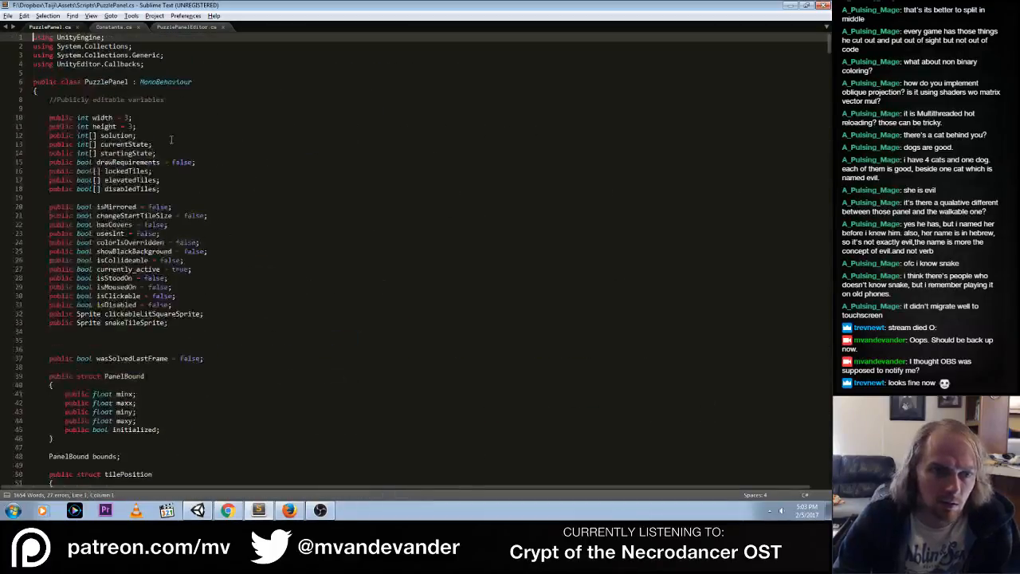
scroll(208, 141, "down", 18)
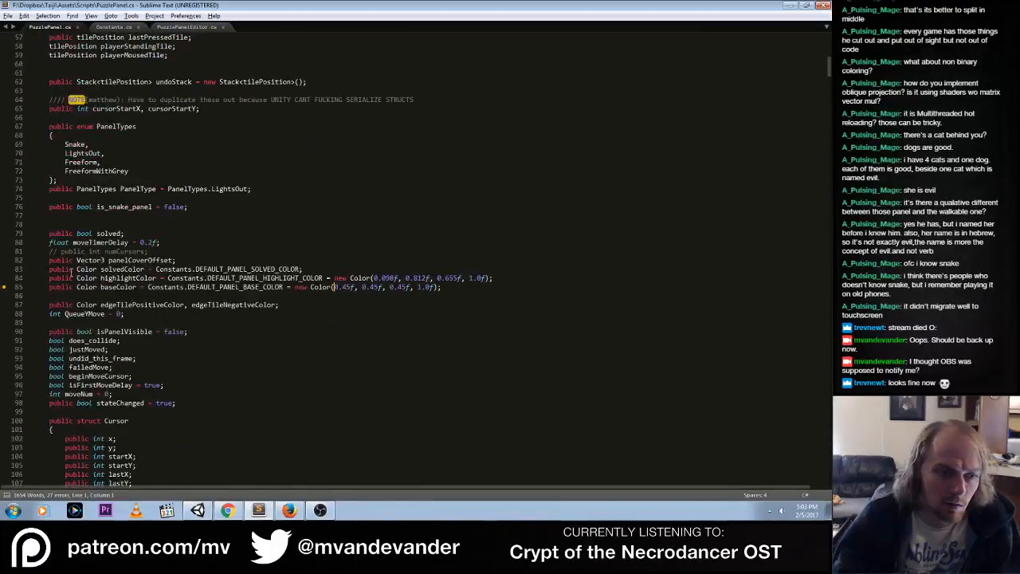
left_click_drag(72, 271, 52, 274)
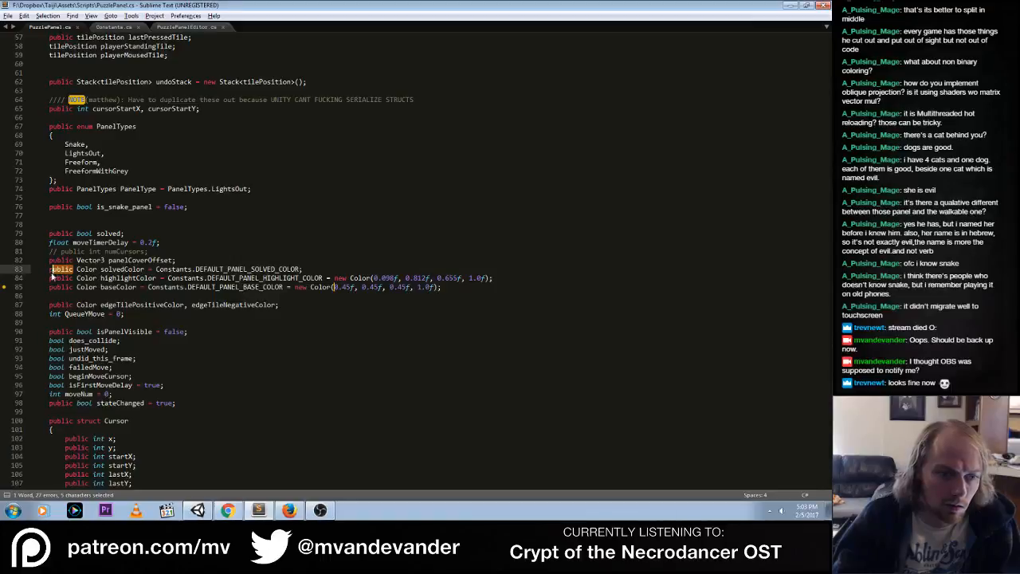
key("BackSpace")
key("BackSpace")
key("Delete")
key("ctrl+s")
Open the compile error from Unity's console, comment out the Solved color field line in PuzzlePanelEditor.cs and save the script
key("alt+Tab")
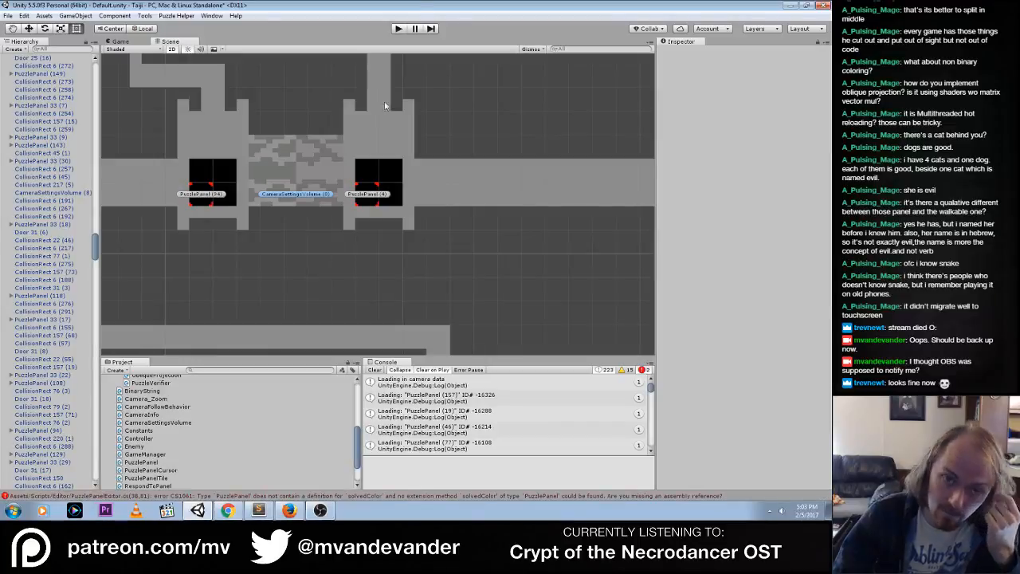
left_click(397, 28)
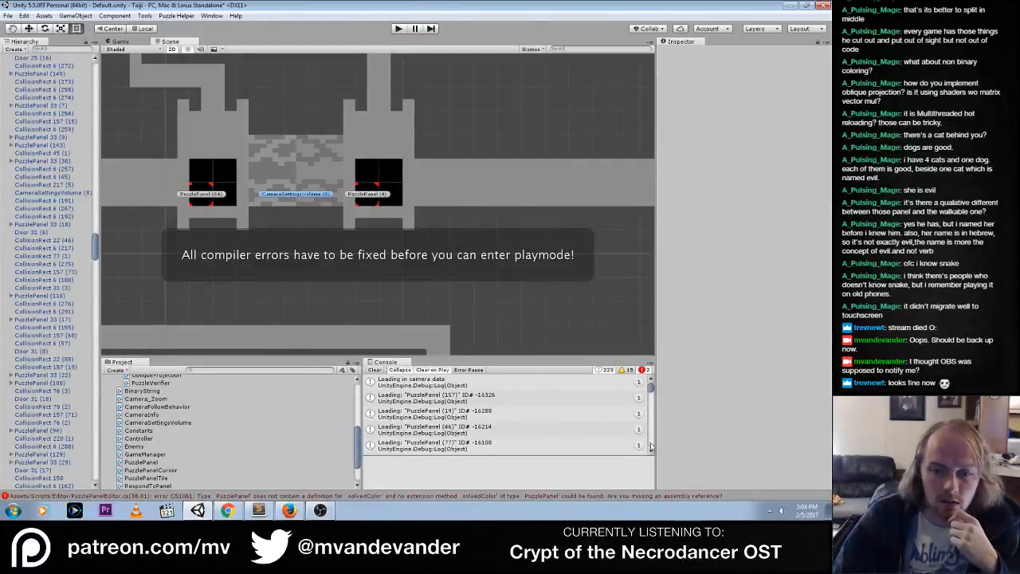
left_click_drag(651, 389, 652, 453)
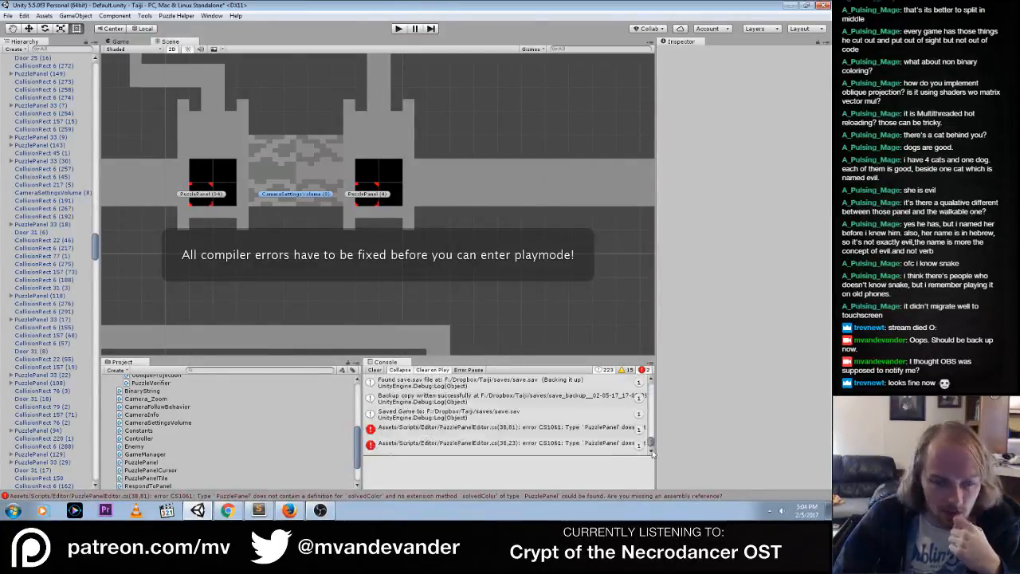
left_click(526, 442)
double_click(517, 434)
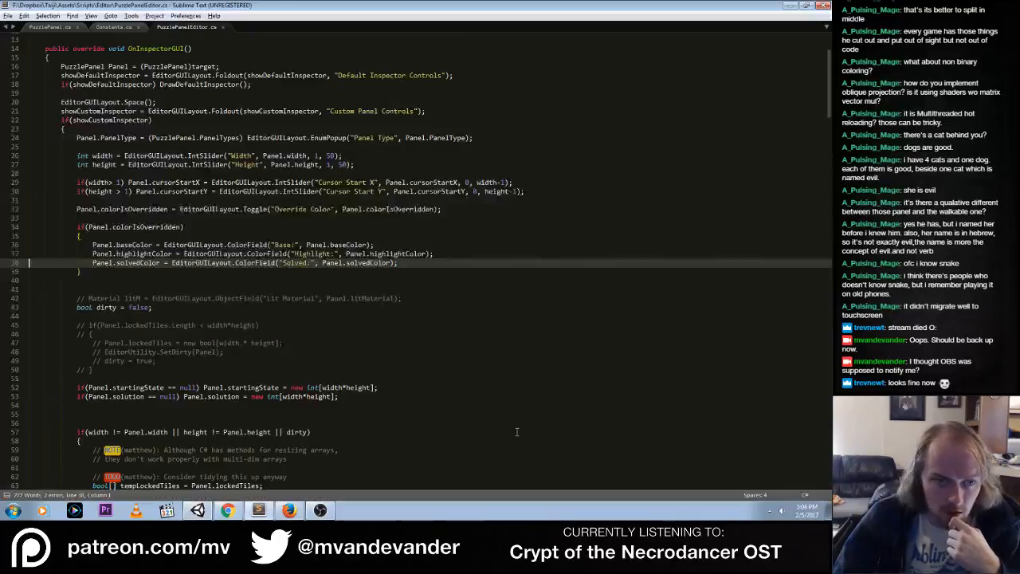
key("ctrl+slash")
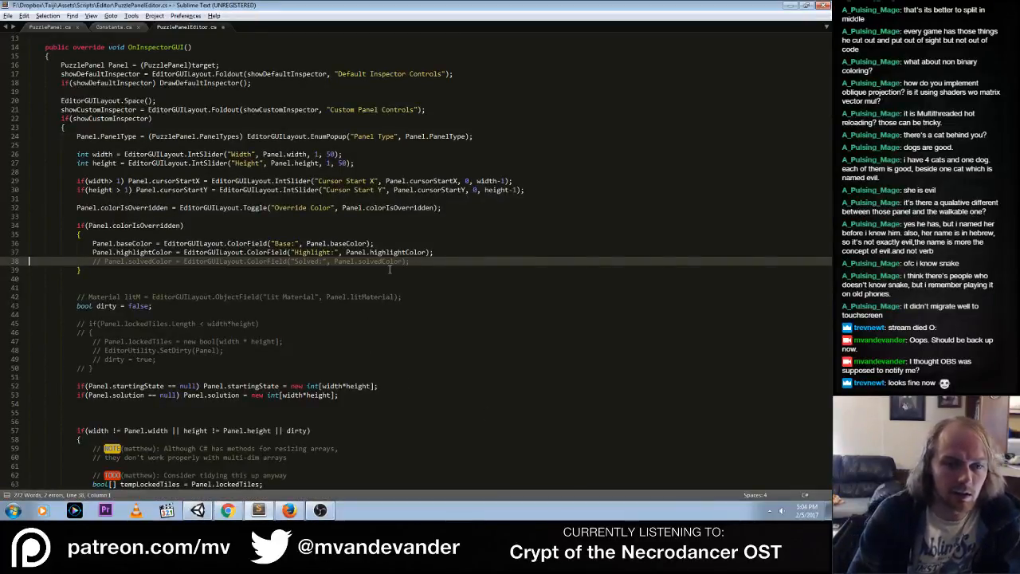
key("Up")
key("End")
key("ctrl+s")
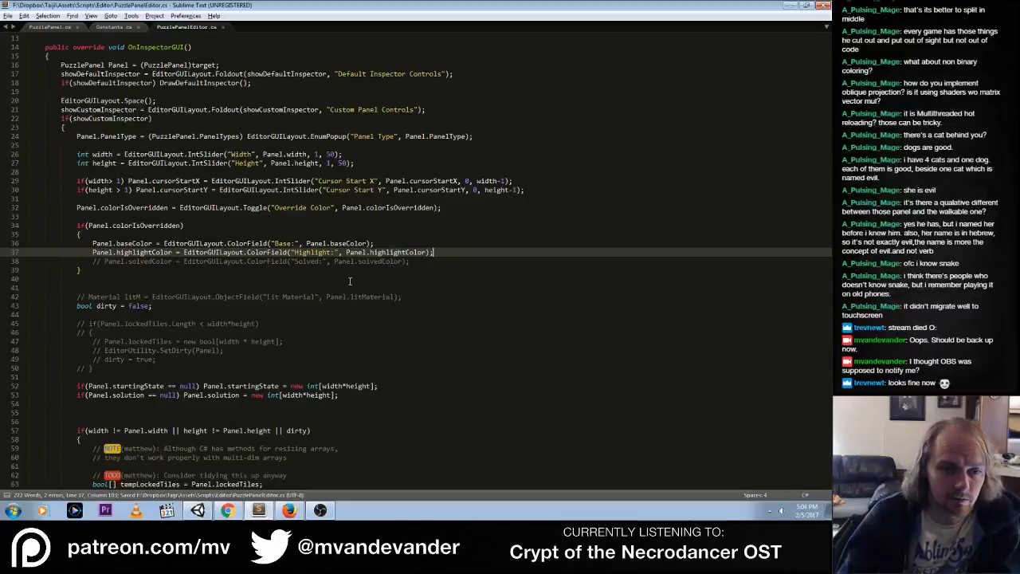
Run the game in Unity to test the panels with the non-public solvedColor, and stop it
key("alt+Tab")
left_click(398, 29)
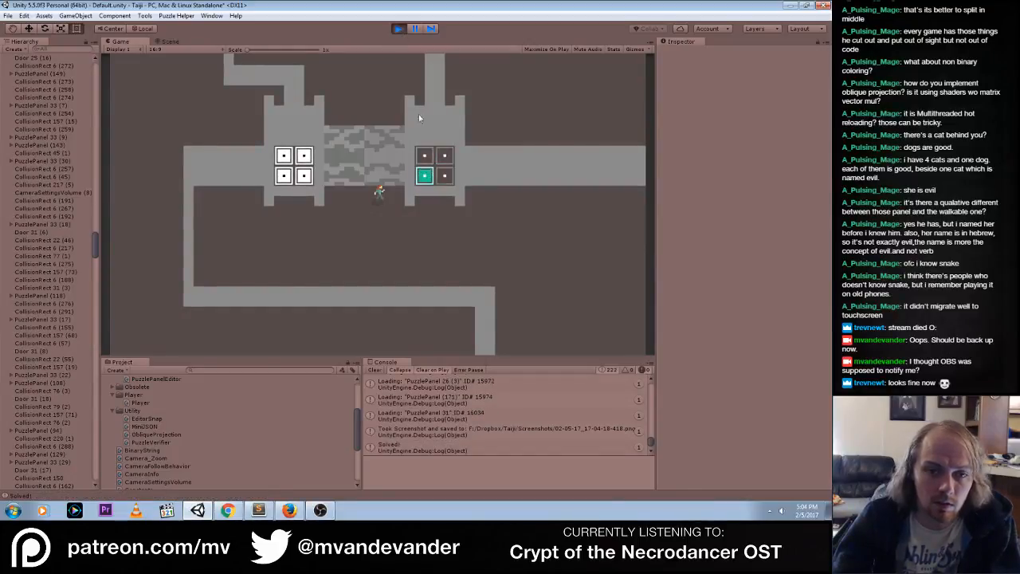
key("ctrl+p")
Uncomment the Solved color field line in PuzzlePanelEditor.cs, make solvedColor public again in PuzzlePanel.cs and save both scripts
key("alt+Tab")
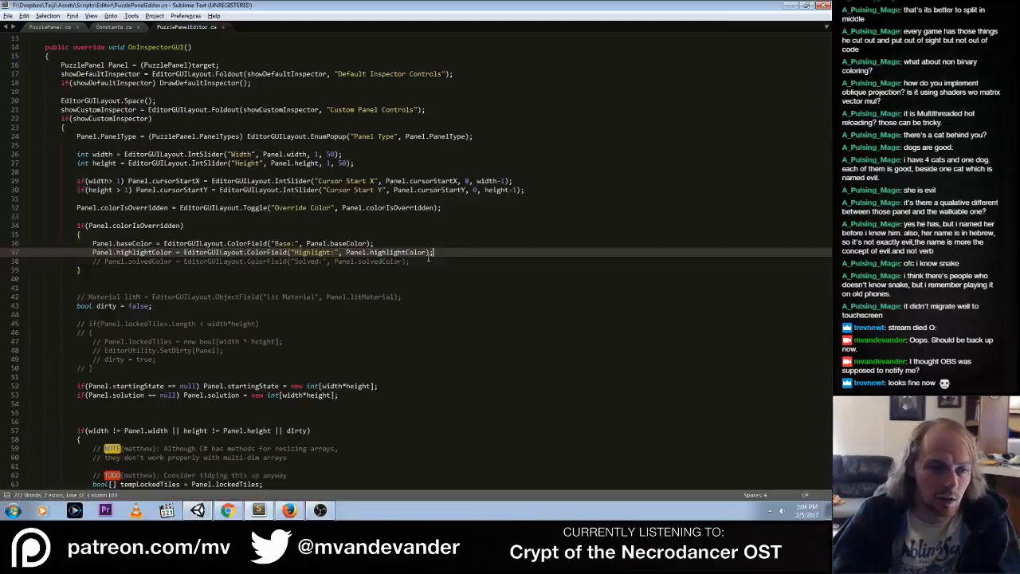
key("Down")
key("ctrl+slash")
key("ctrl+s")
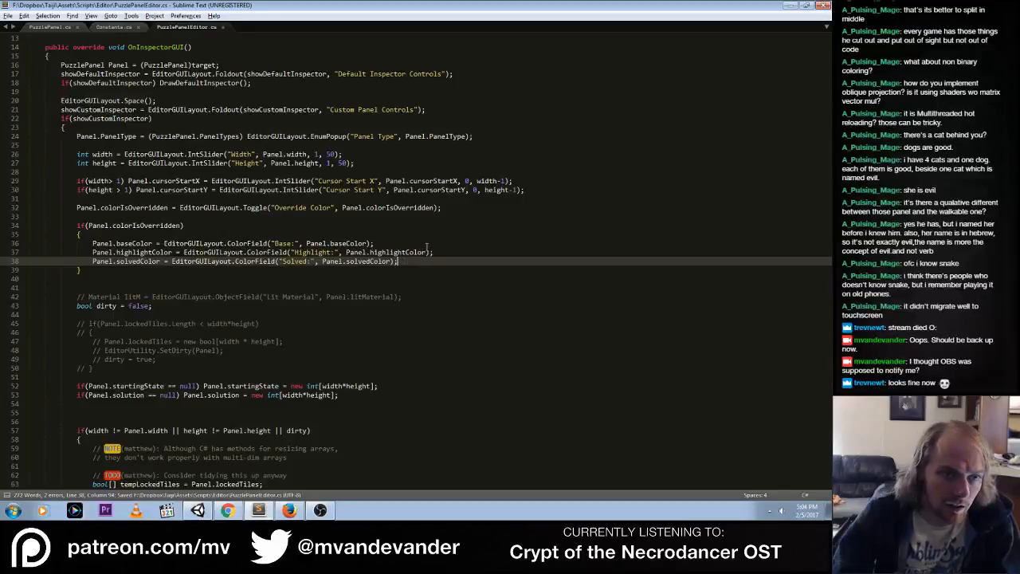
left_click(36, 26)
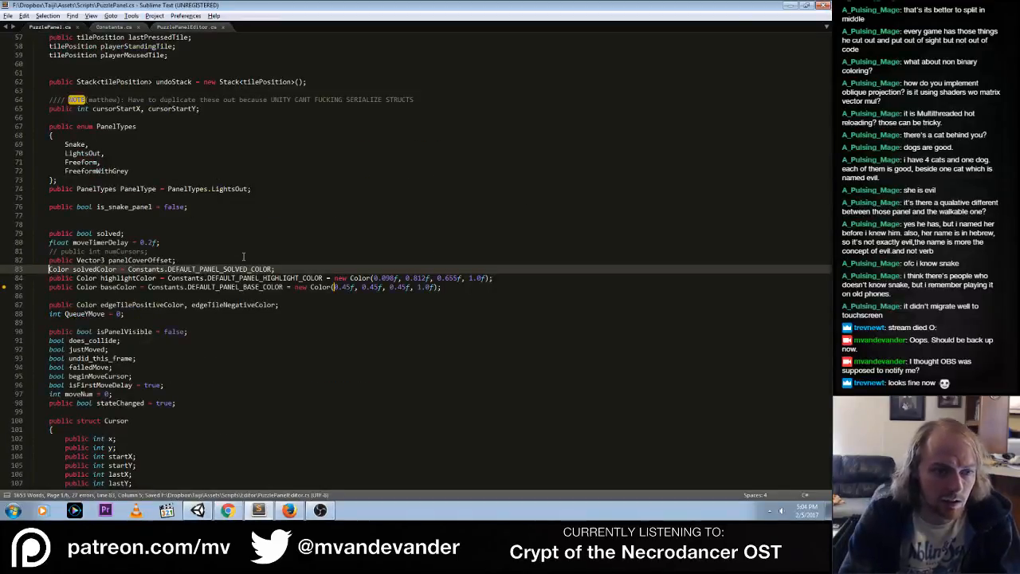
type("public")
key("ctrl+s")
Run the game in Unity to recheck the solved panel's color with both scripts restored, and stop it
key("alt+Tab")
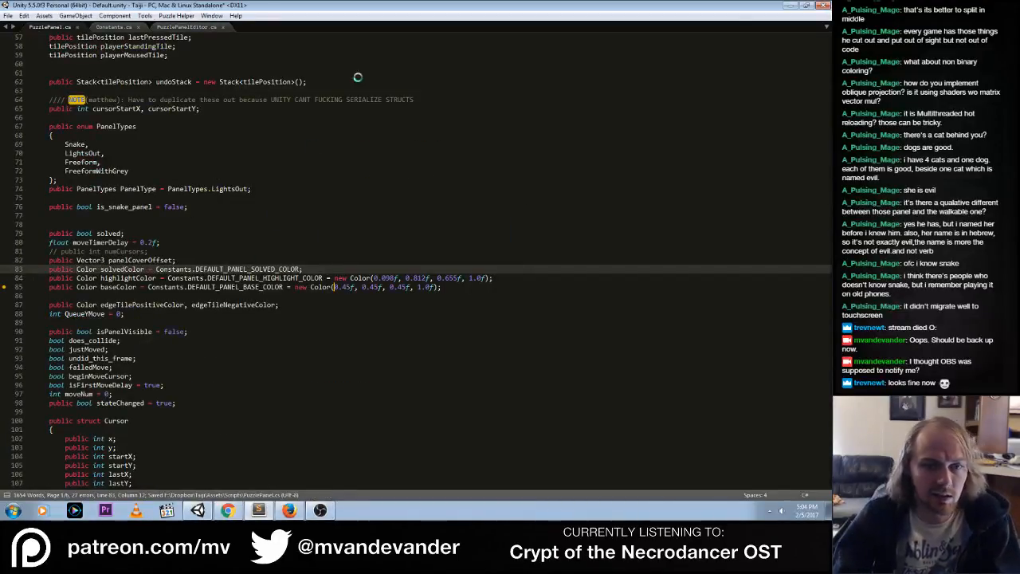
left_click(398, 29)
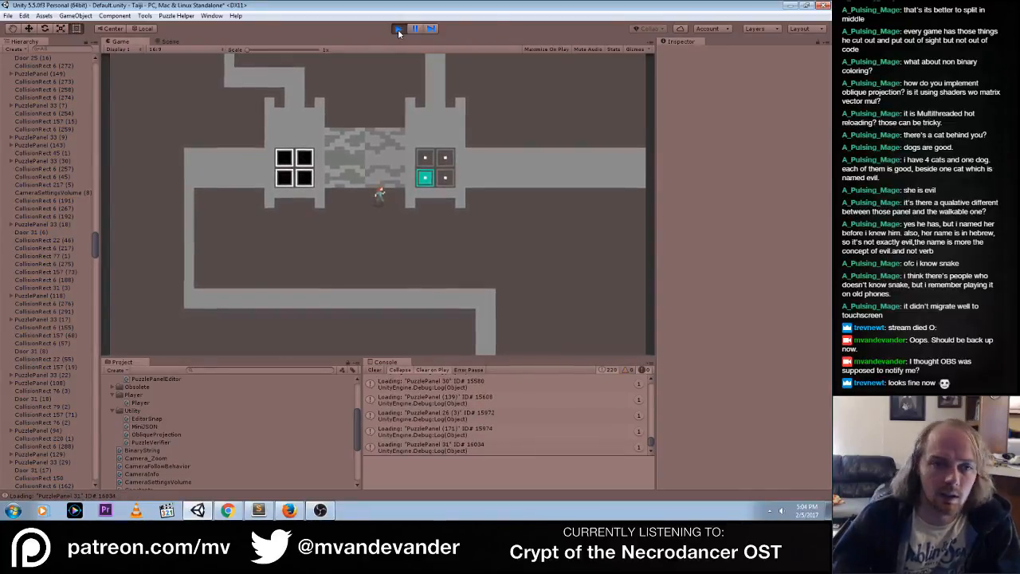
left_click(398, 29)
left_click(8, 15)
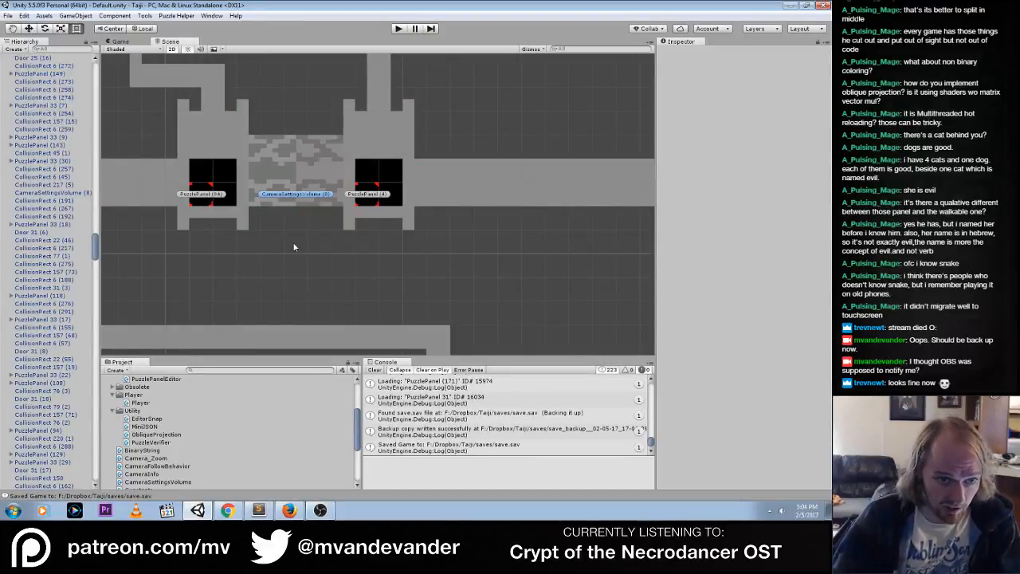
Look through the project's scripts for PuzzlePanel and examine the PuzzlePanel script's import settings
left_click(156, 434)
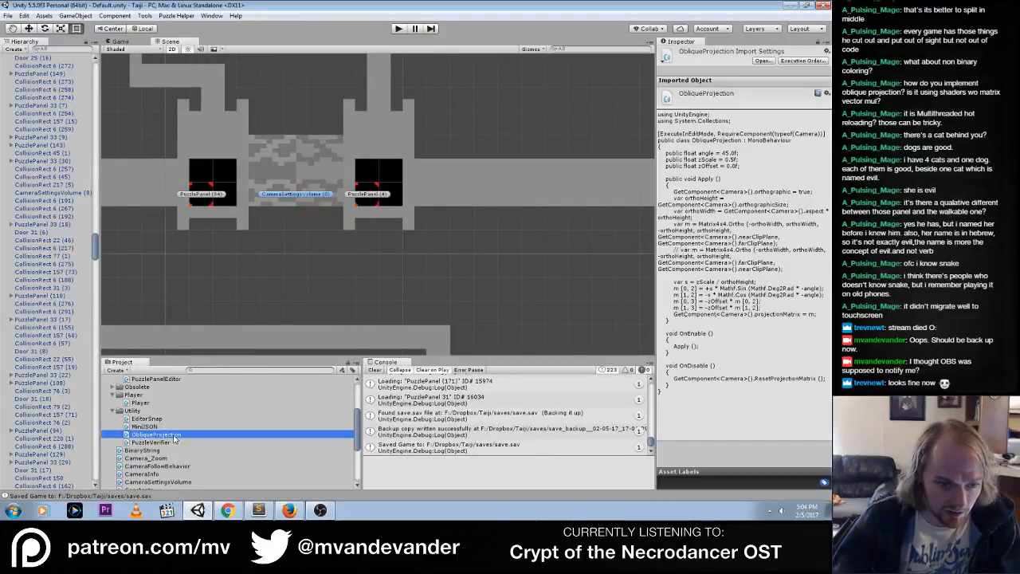
scroll(174, 439, "down", 4)
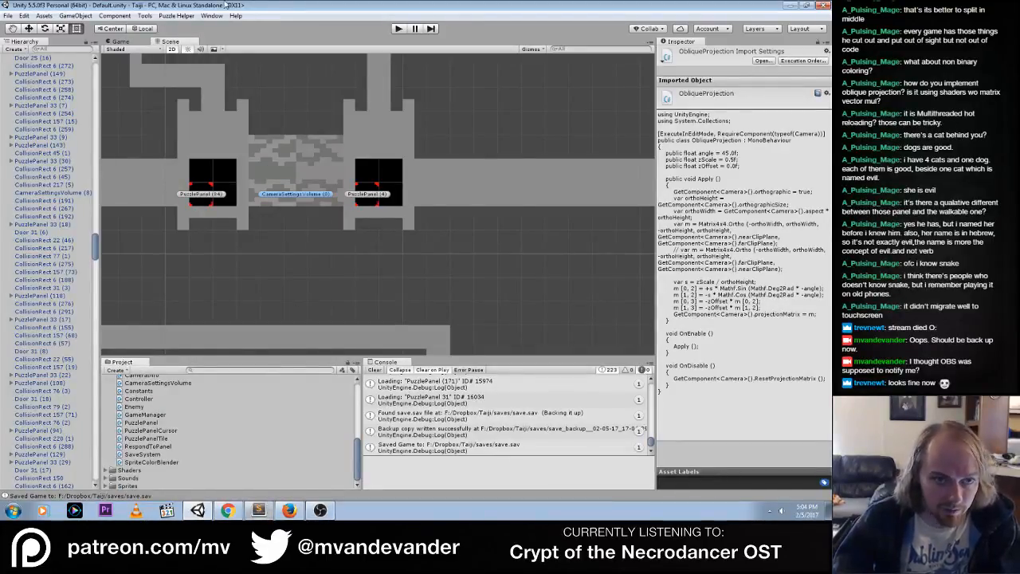
left_click(187, 14)
left_click(226, 5)
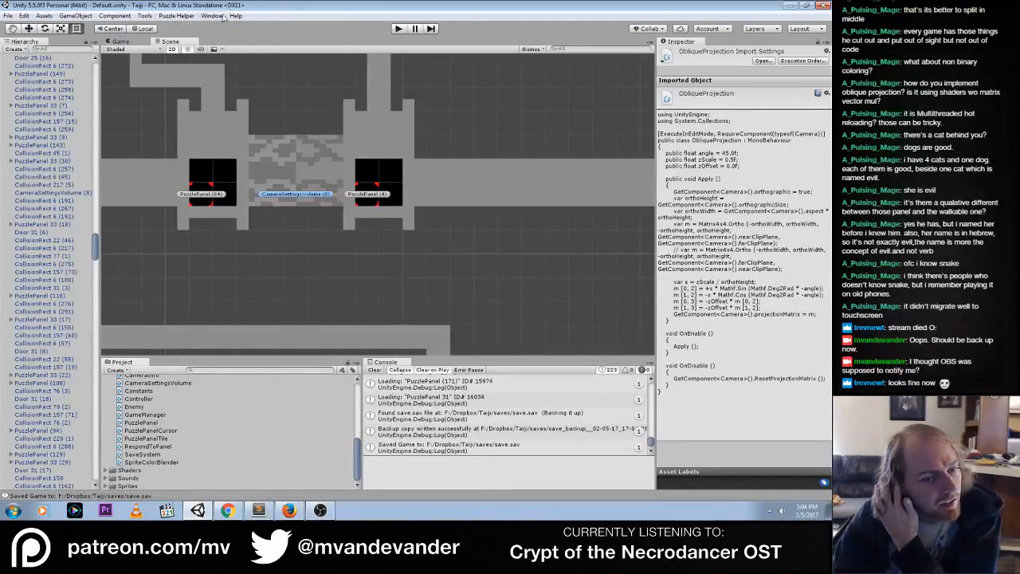
left_click(141, 422)
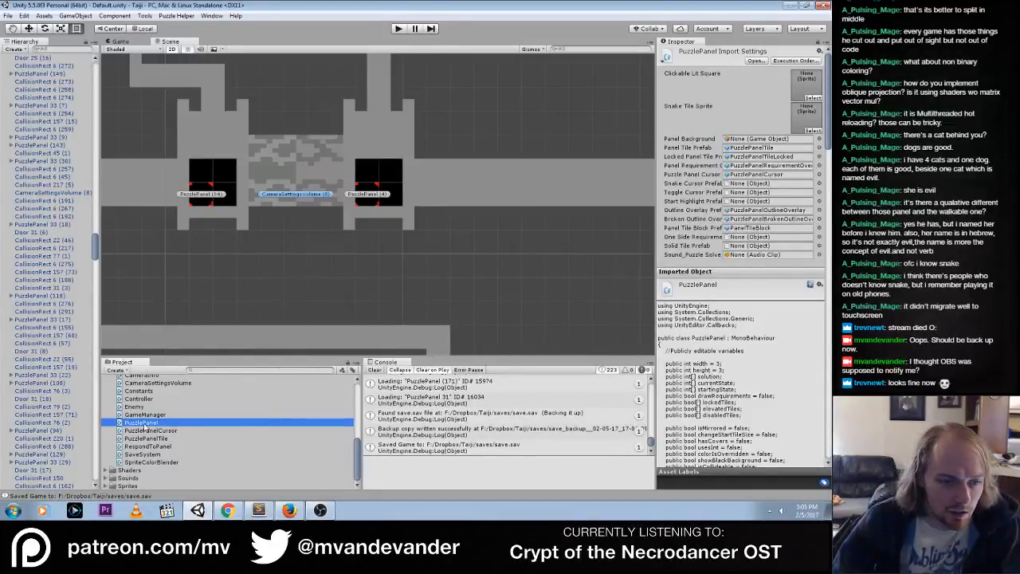
scroll(146, 427, "up", 4)
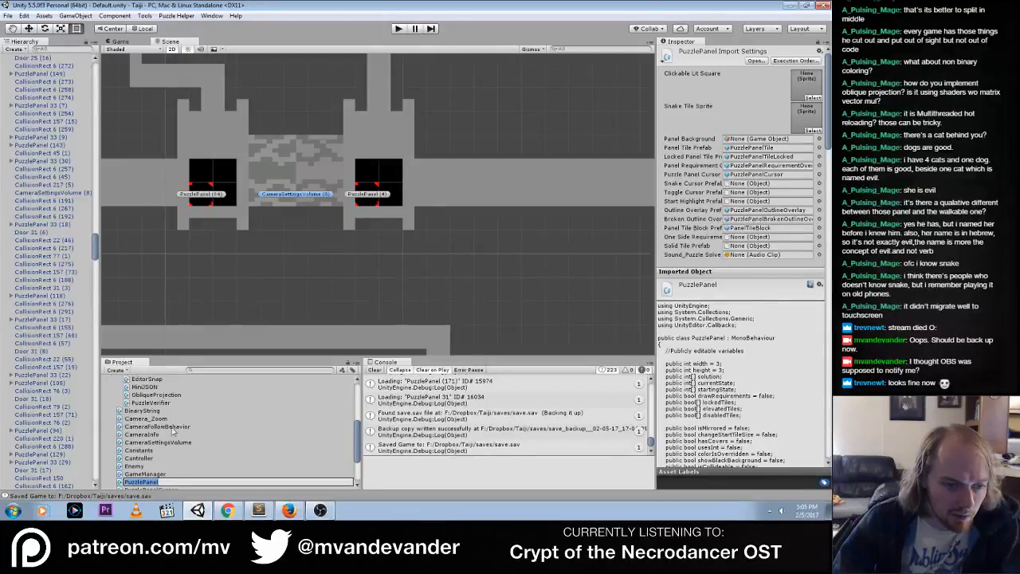
left_click(171, 427)
scroll(162, 427, "up", 5)
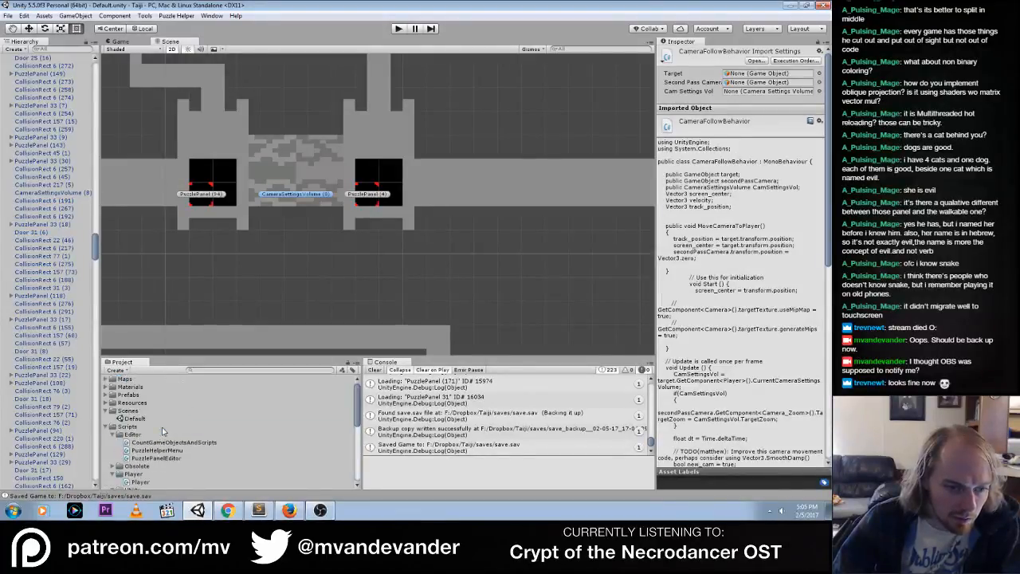
Expand the project's Prefabs folder and select the PuzzlePanel prefab
left_click(106, 395)
left_click(134, 419)
scroll(147, 428, "down", 5)
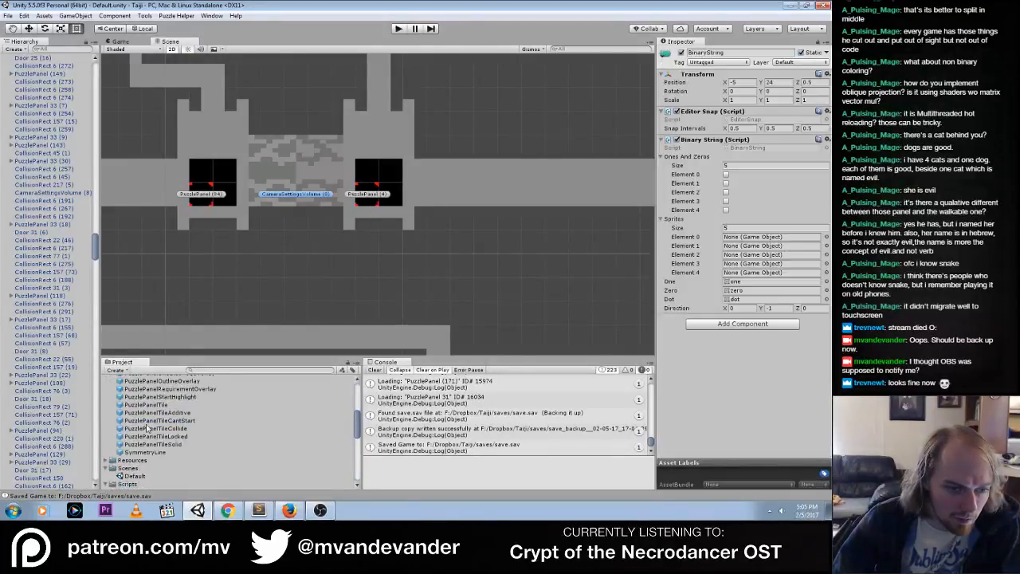
scroll(146, 428, "up", 6)
left_click(142, 414)
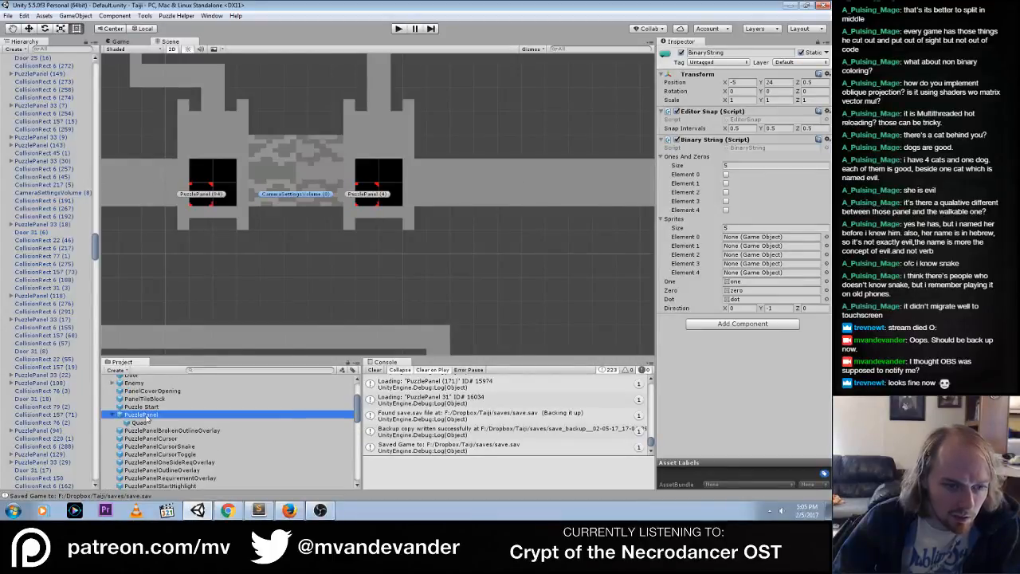
Set the PuzzlePanel prefab's Solved color to white through Override Color, leaving the override turned off
left_click_drag(828, 293, 821, 346)
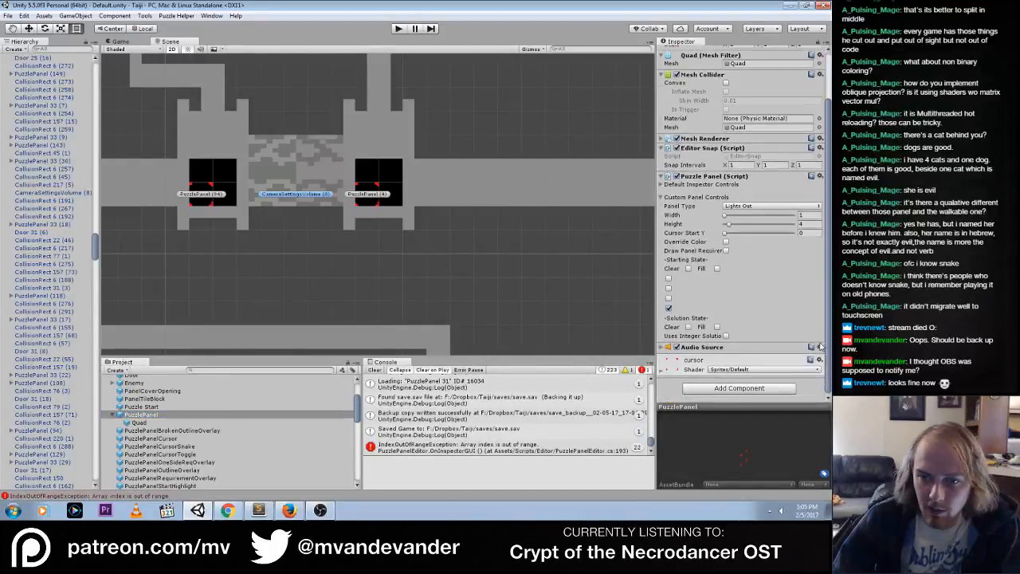
left_click(726, 241)
left_click(749, 269)
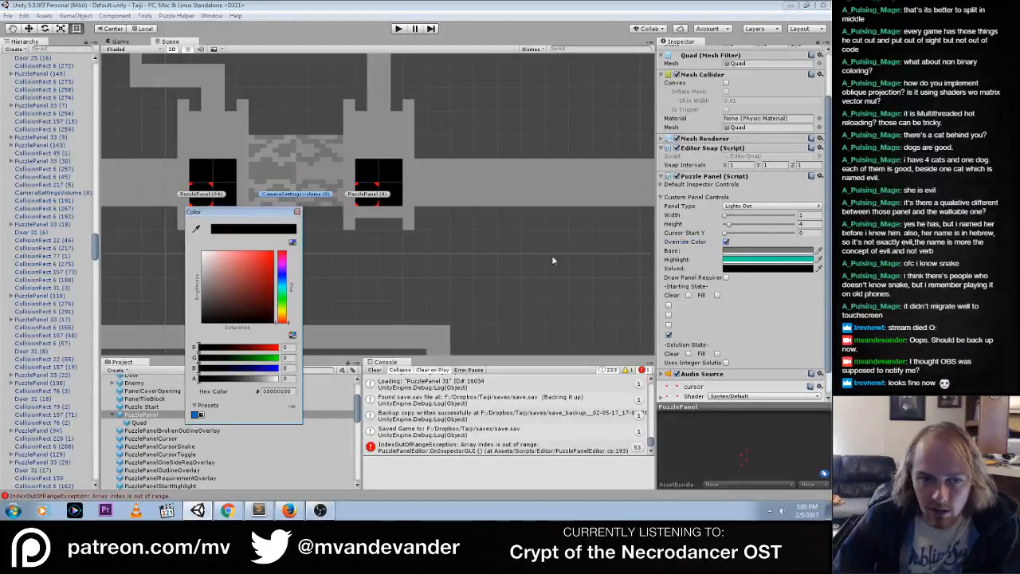
left_click_drag(183, 224, 184, 225)
left_click(297, 212)
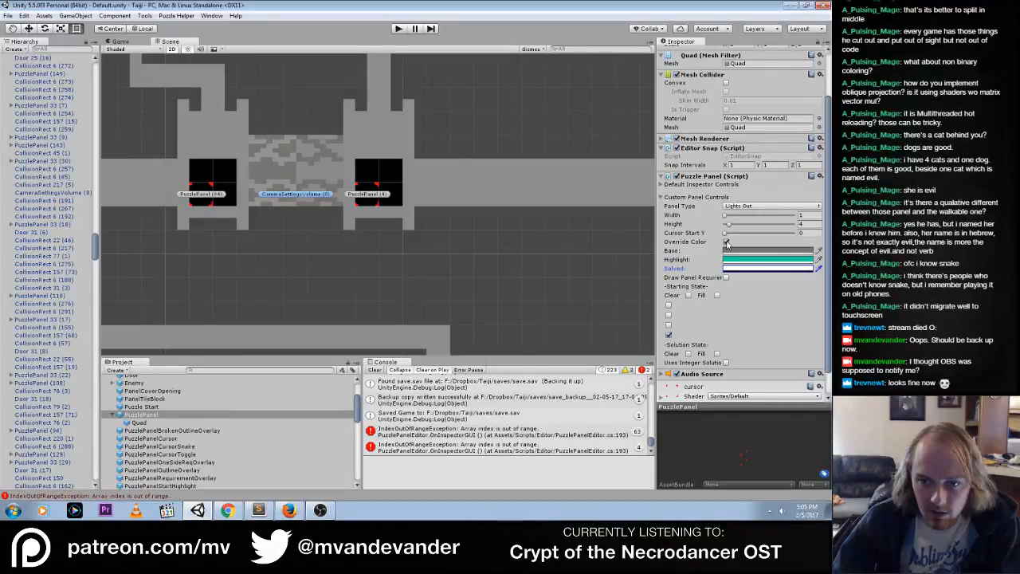
left_click(725, 242)
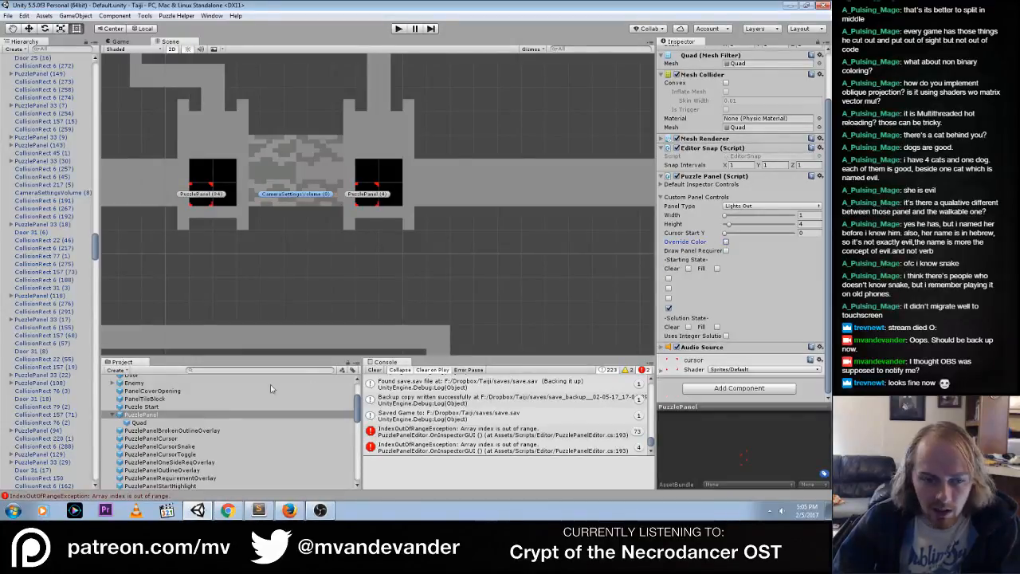
Run the game, solve the panel west of the patterned floor and walk the player away to the southeast
left_click(142, 407)
left_click(398, 28)
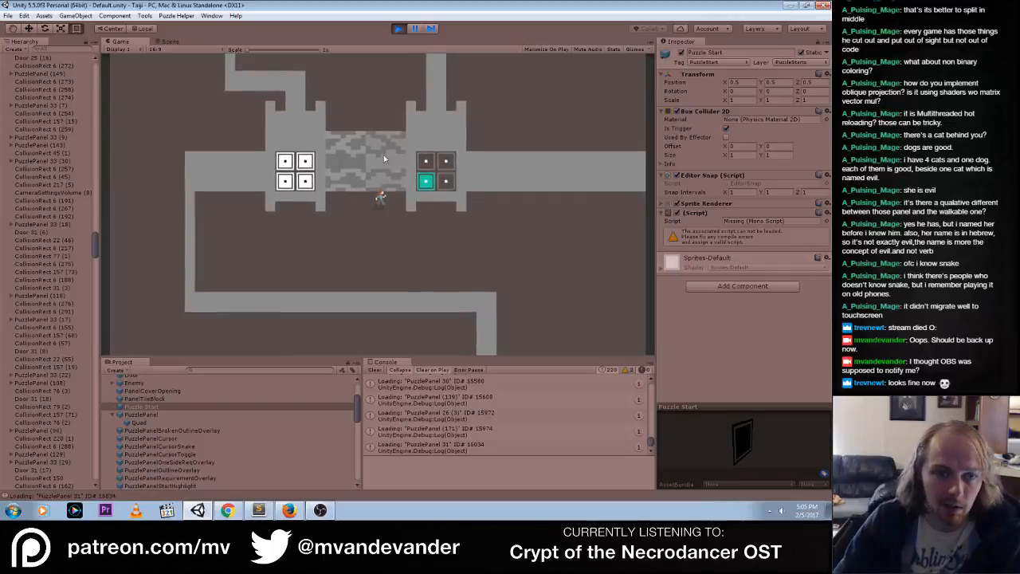
mouse_move(288, 183)
left_mouse_down()
mouse_move(284, 158)
mouse_move(286, 178)
left_mouse_up()
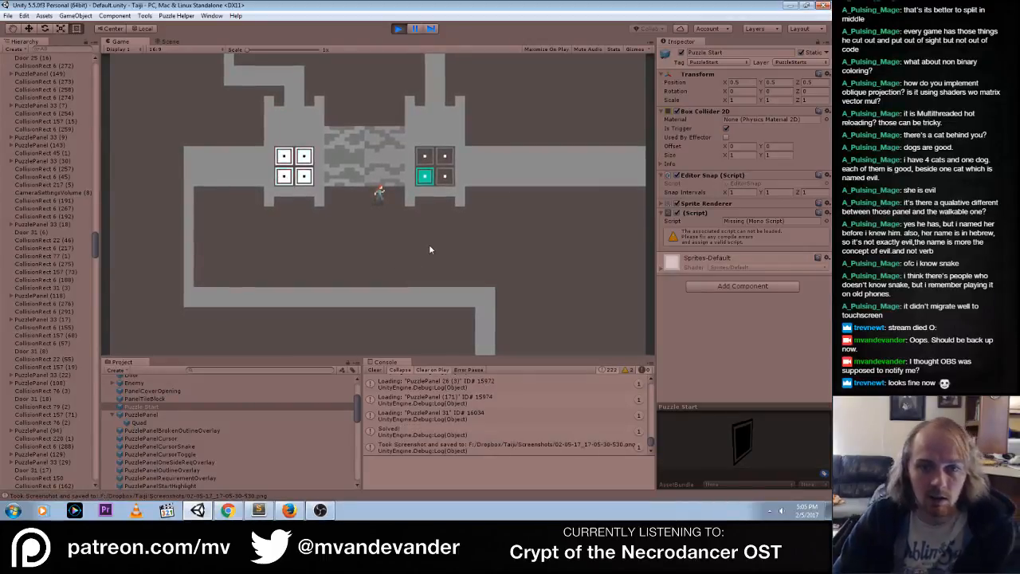
key("s")
key("d")
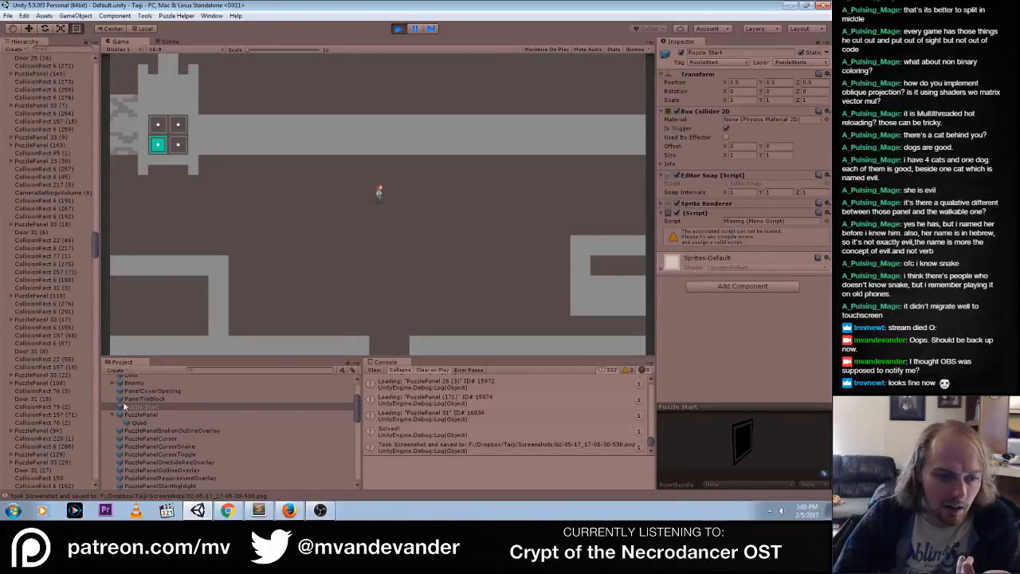
Select PuzzlePanel (4) in the running game's scene and expand its Default Inspector Controls to examine its properties
left_click(168, 43)
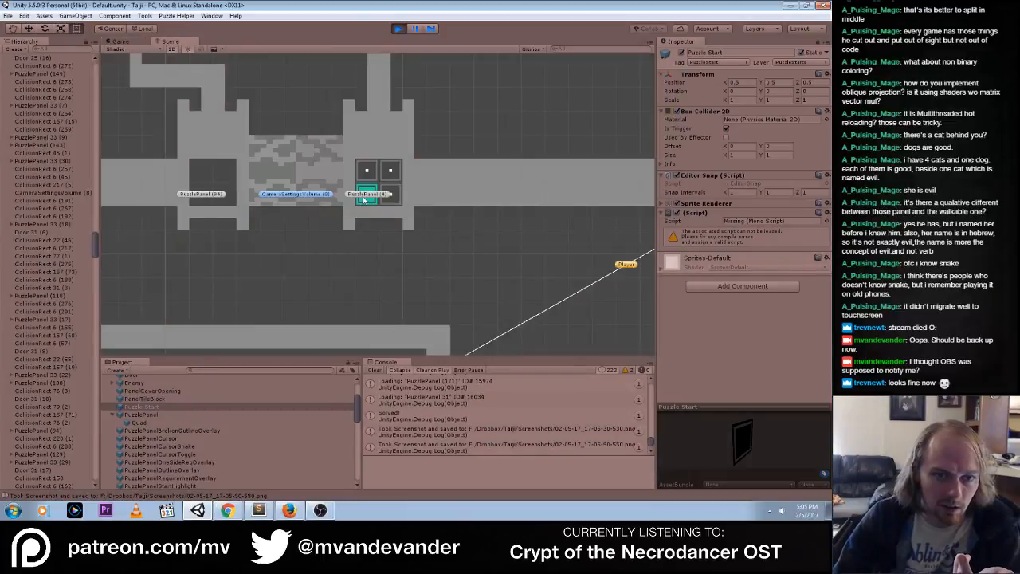
left_click(369, 198)
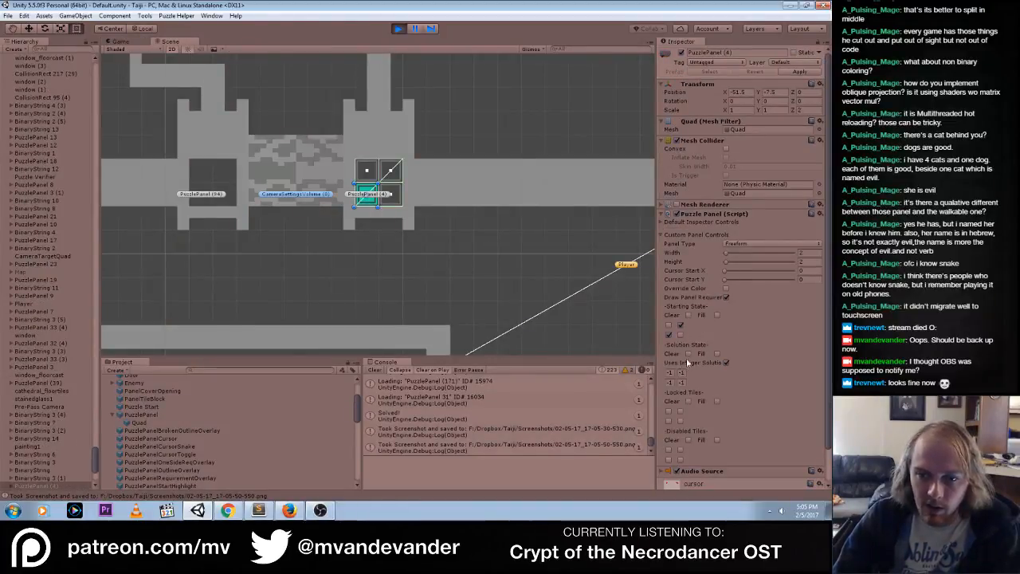
left_click(663, 222)
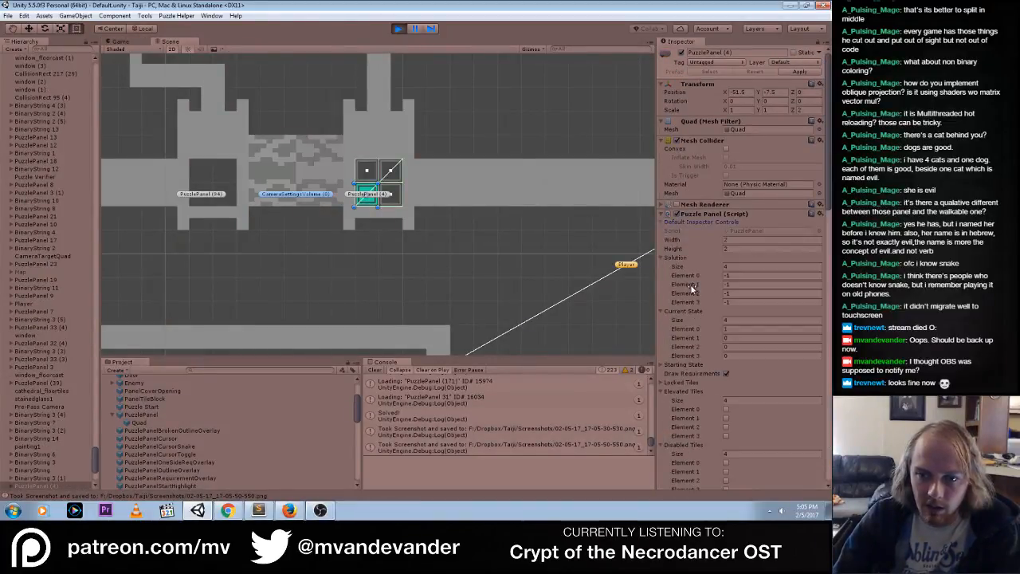
right_click(690, 286)
left_click(699, 406)
scroll(698, 407, "down", 10)
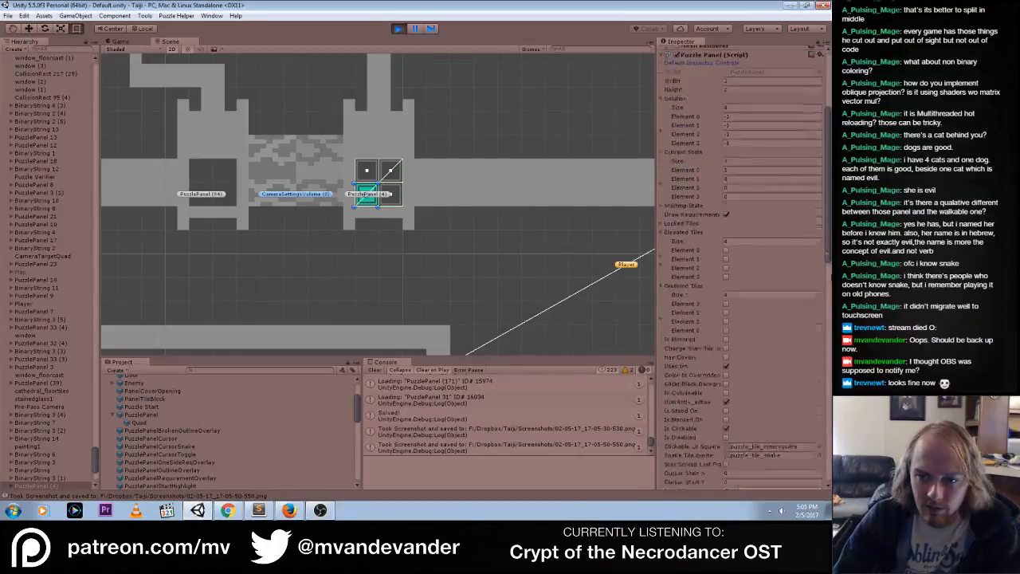
Check PuzzlePanel (4)'s Highlight and Base color fields for a way to revert them, and stop the game
right_click(788, 407)
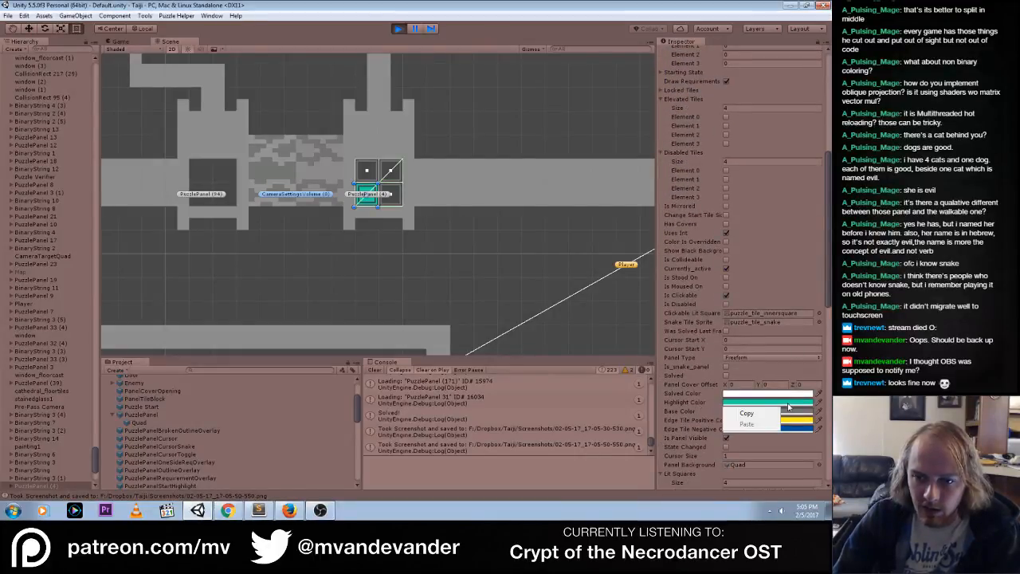
left_click(677, 411)
right_click(735, 412)
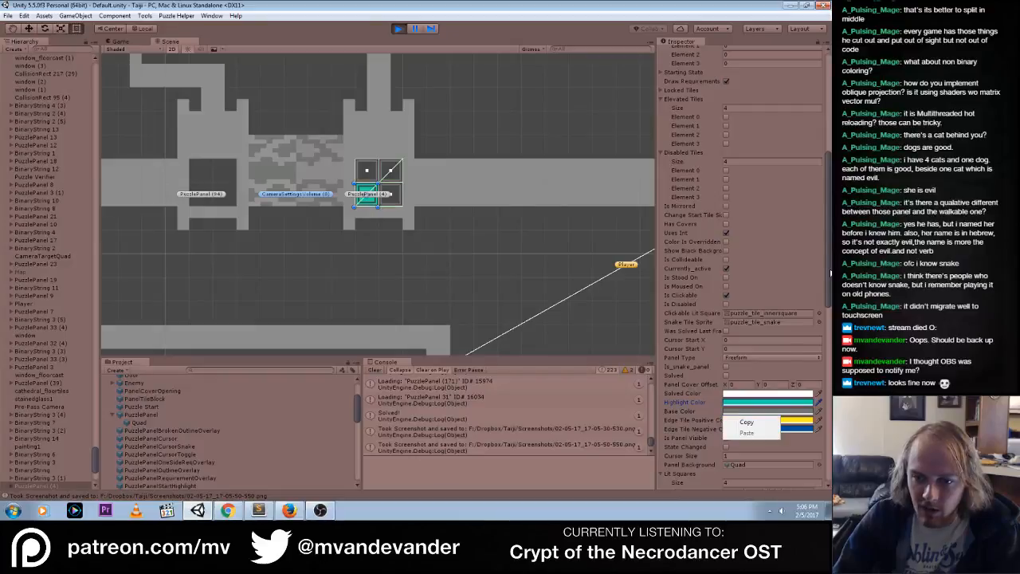
right_click(804, 408)
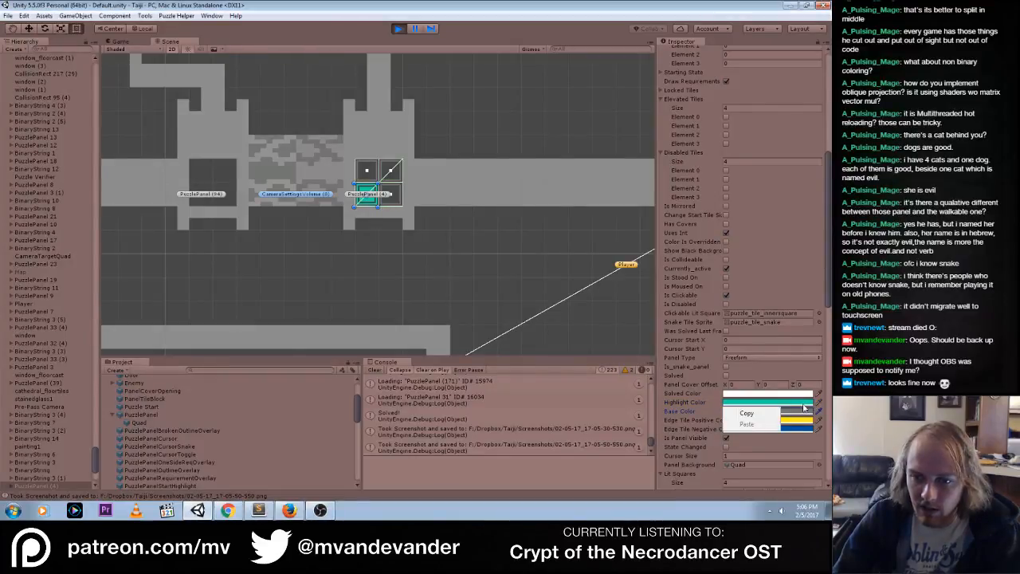
left_click_drag(821, 286, 824, 167)
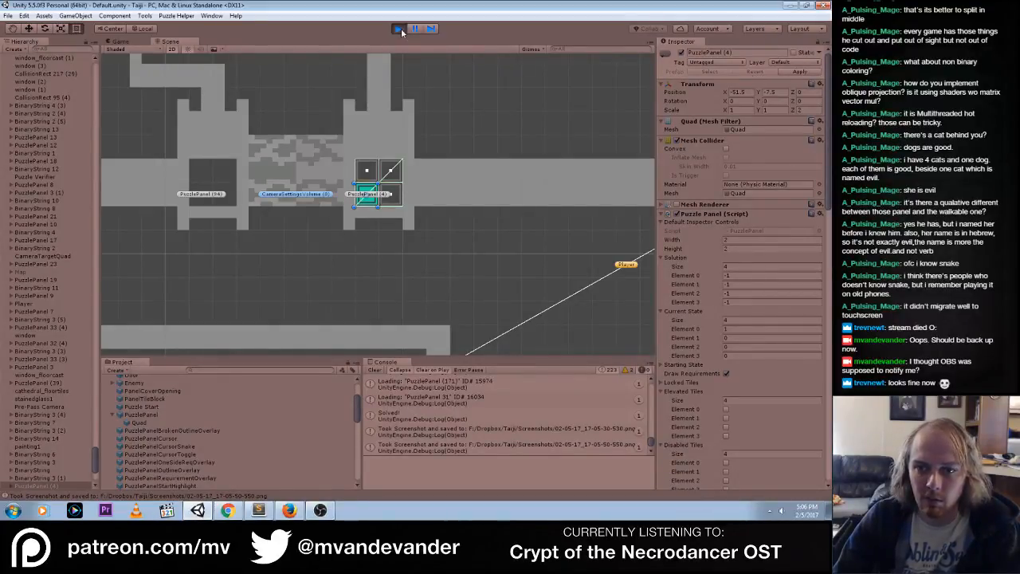
left_click_drag(829, 112, 826, 304)
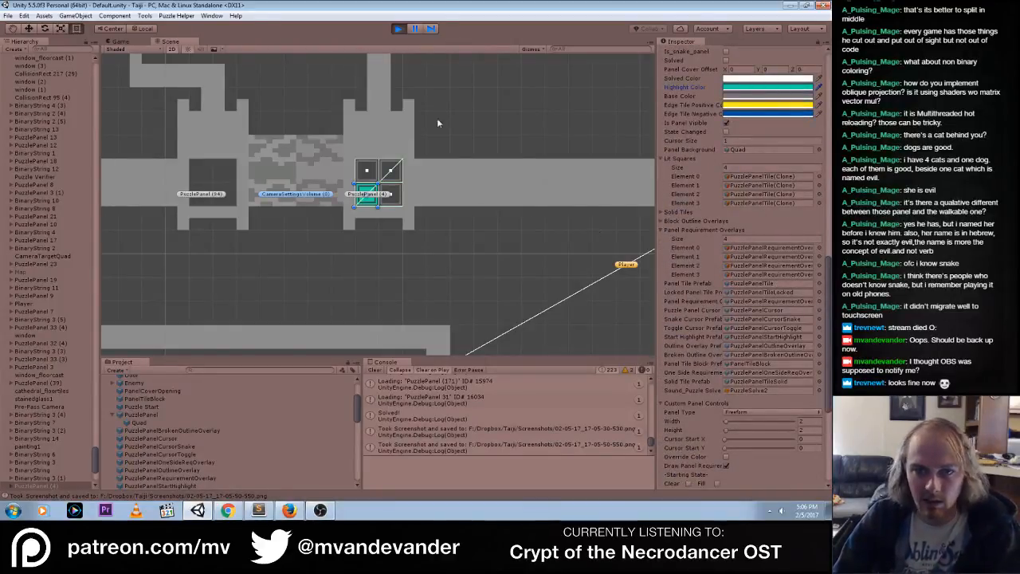
left_click(399, 29)
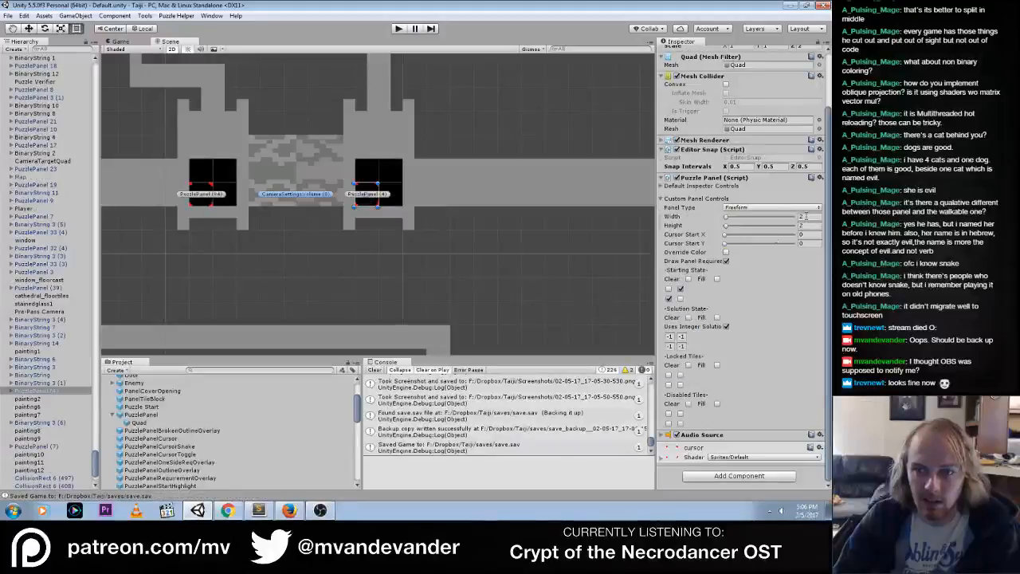
Revert PuzzlePanel (4)'s Solved Color to the prefab value in its default inspector controls
left_click(662, 185)
right_click(695, 248)
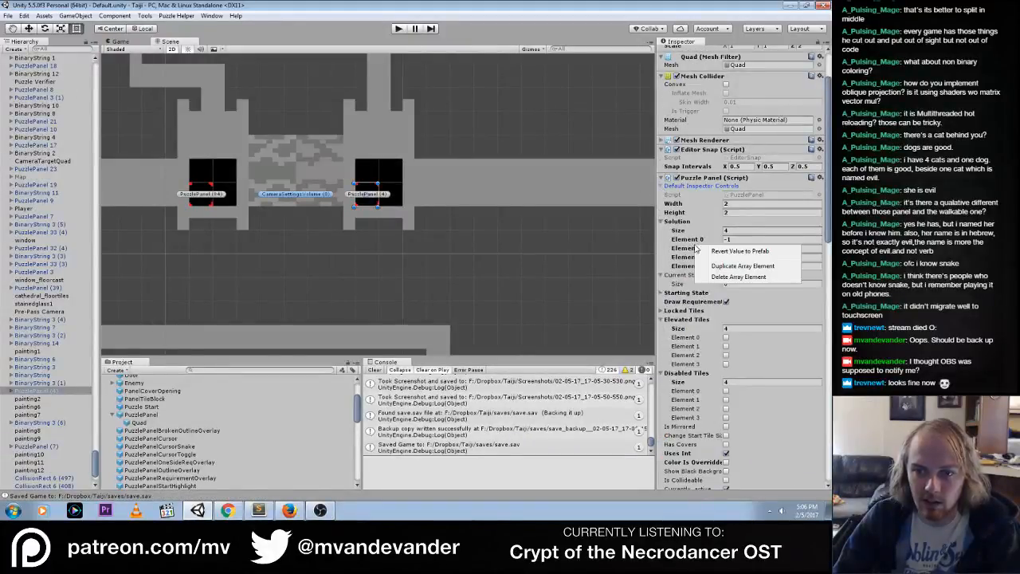
key("Escape")
scroll(787, 243, "down", 8)
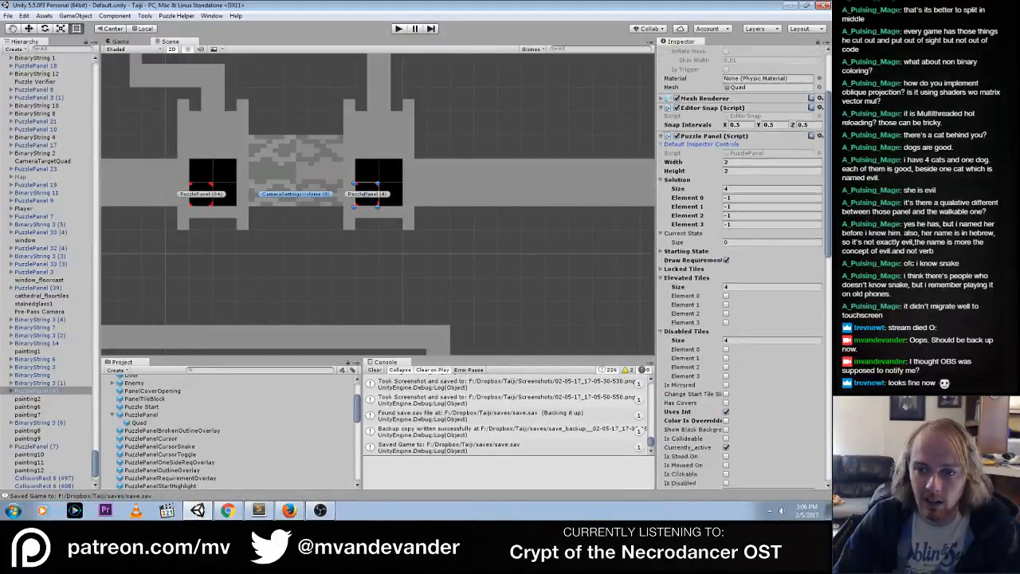
right_click(786, 243)
key("Escape")
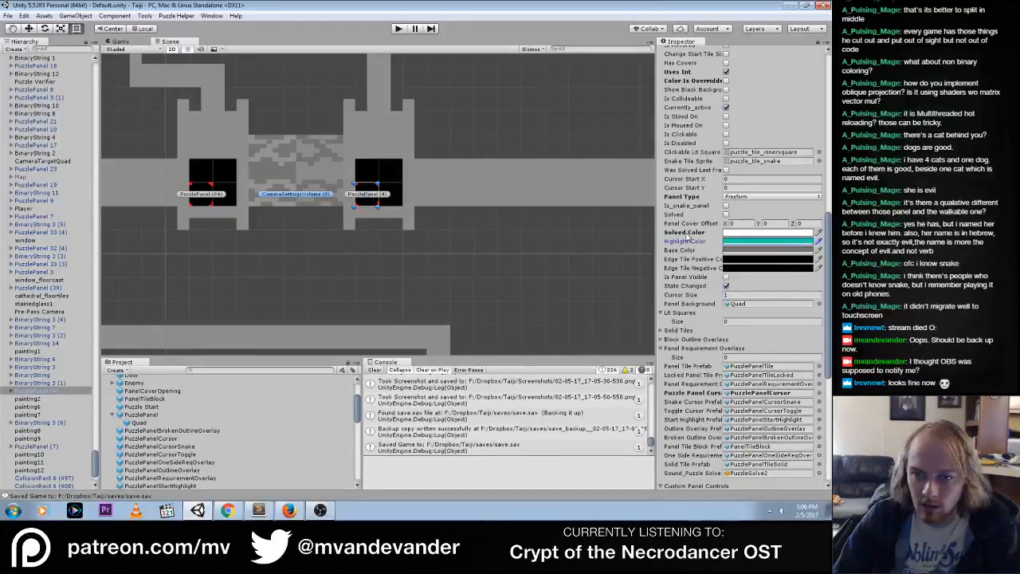
right_click(671, 238)
scroll(824, 223, "down", 1)
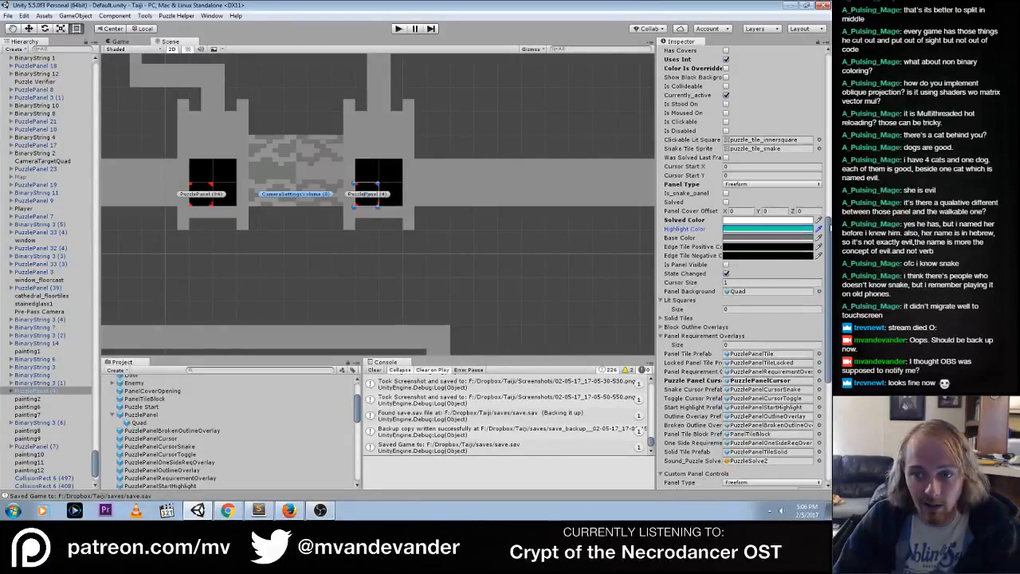
right_click(692, 227)
left_click(717, 225)
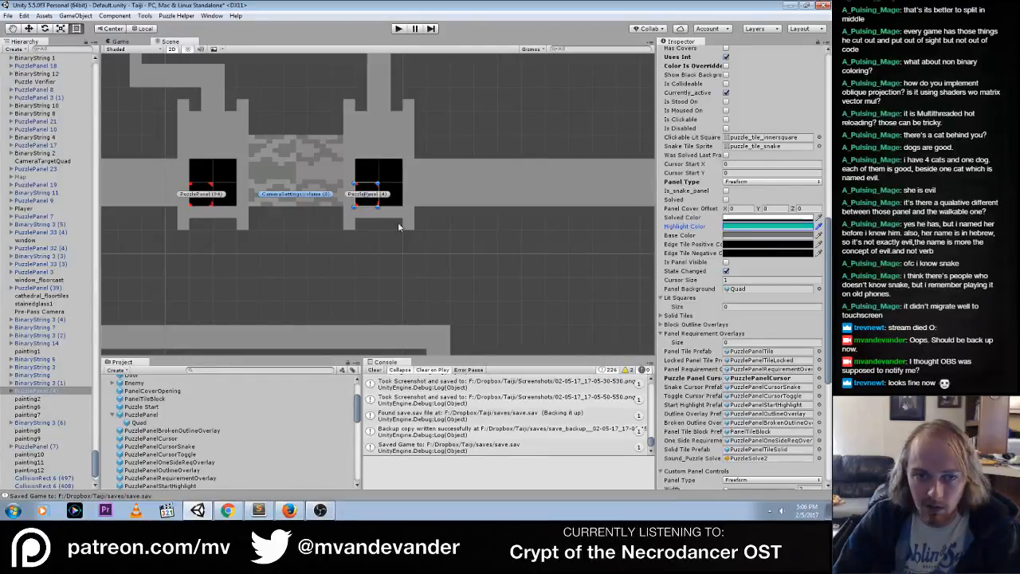
Revert PuzzlePanel (94)'s Solved Color to the prefab value as well
left_click(199, 201)
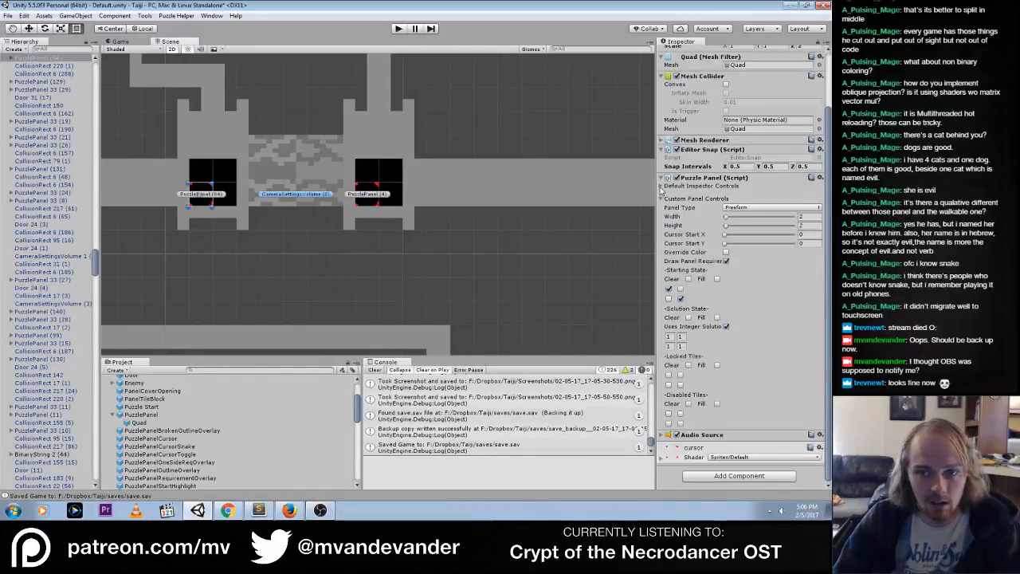
scroll(760, 183, "down", 10)
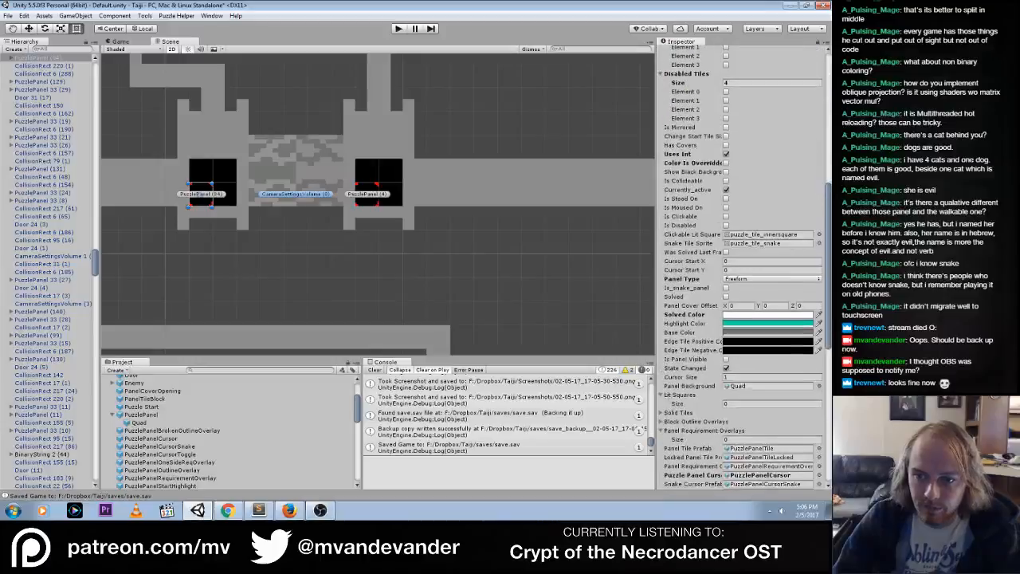
left_click_drag(828, 269, 828, 268)
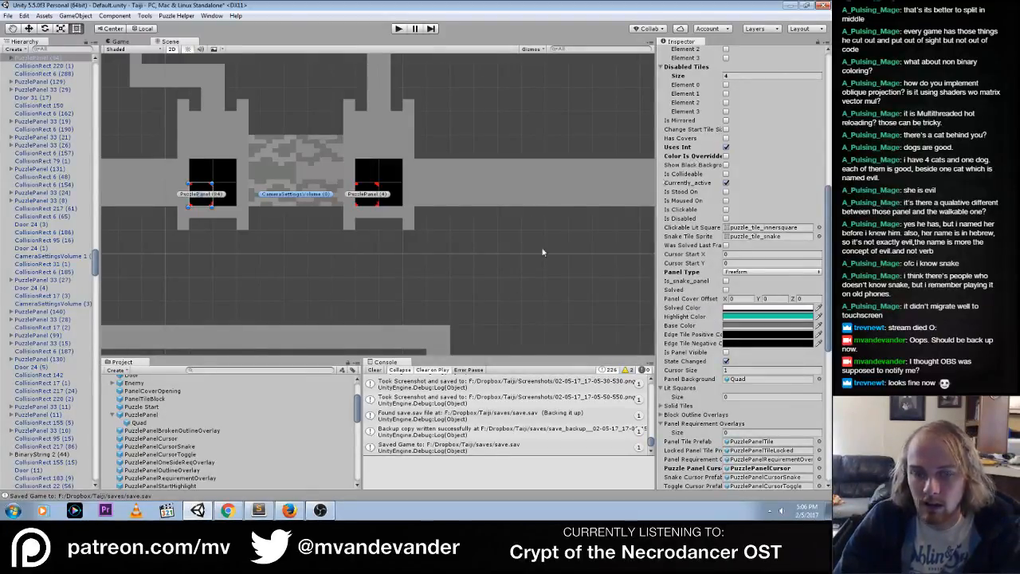
Set the alpha of the PuzzlePanel prefab's Solved Color to 255 in its default inspector controls, and collapse those controls
left_click(143, 415)
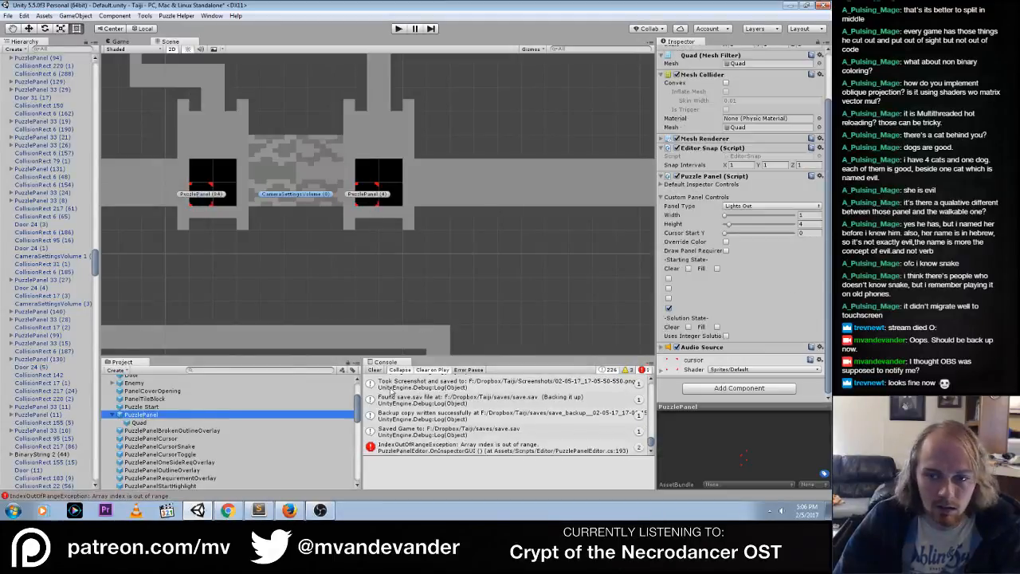
left_click(661, 184)
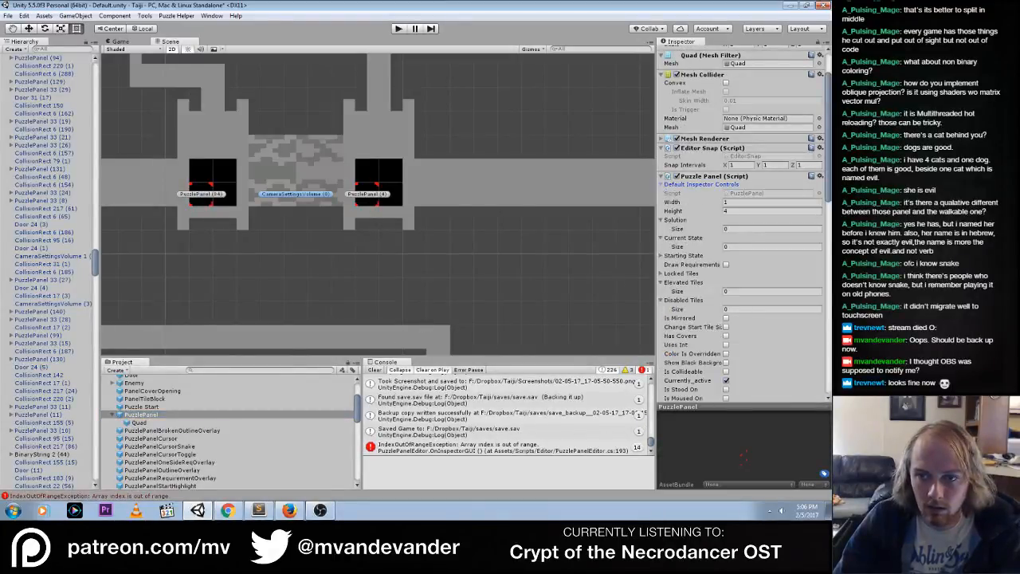
left_click_drag(828, 167, 829, 269)
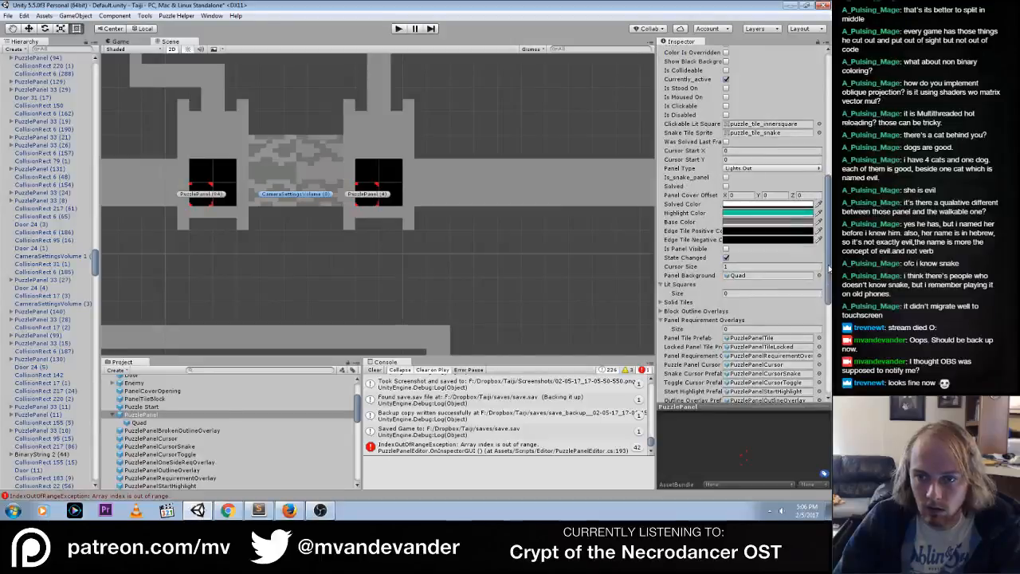
left_click(786, 206)
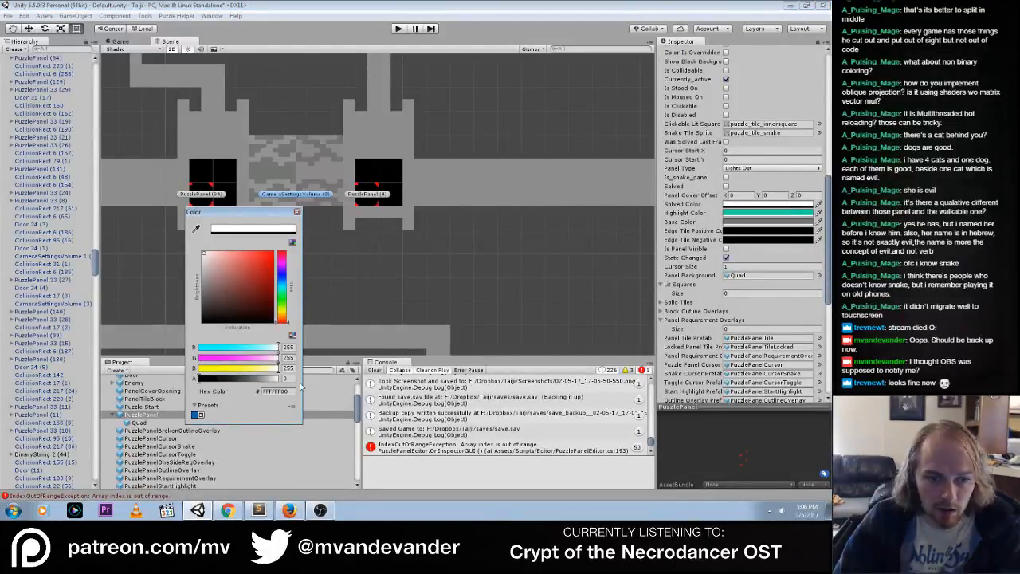
left_click_drag(200, 380, 291, 382)
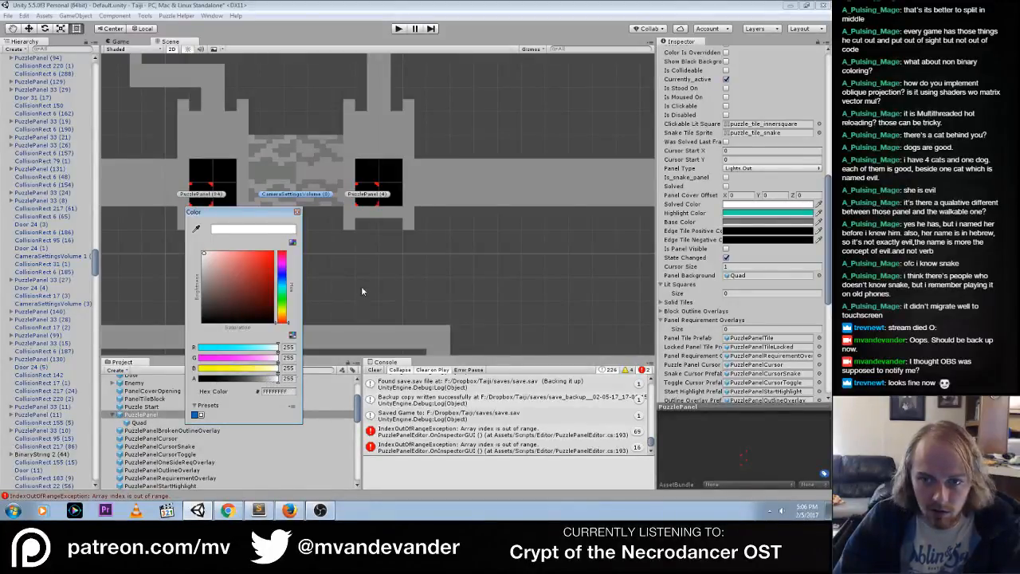
left_click(297, 212)
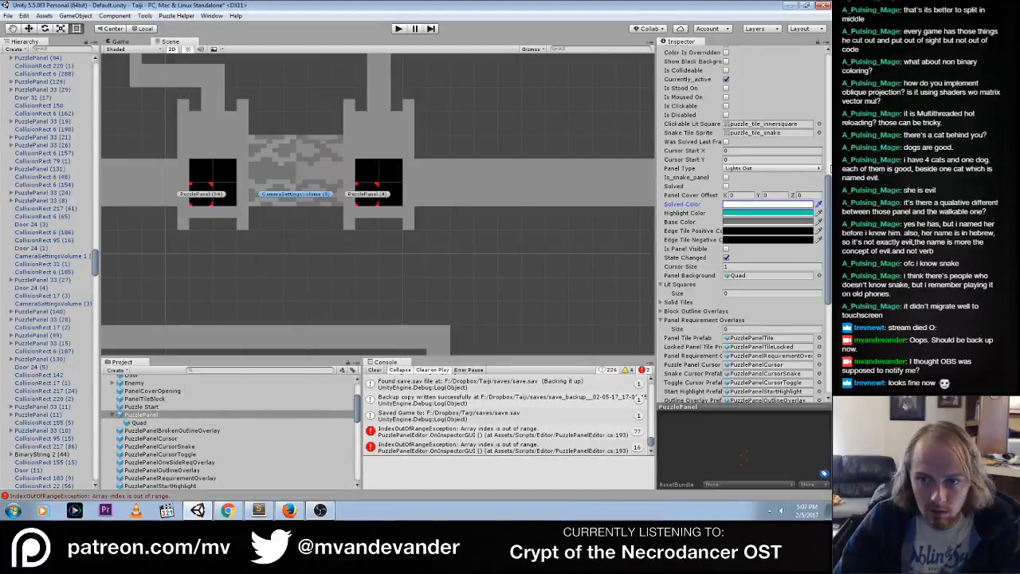
scroll(829, 169, "up", 10)
left_click(662, 240)
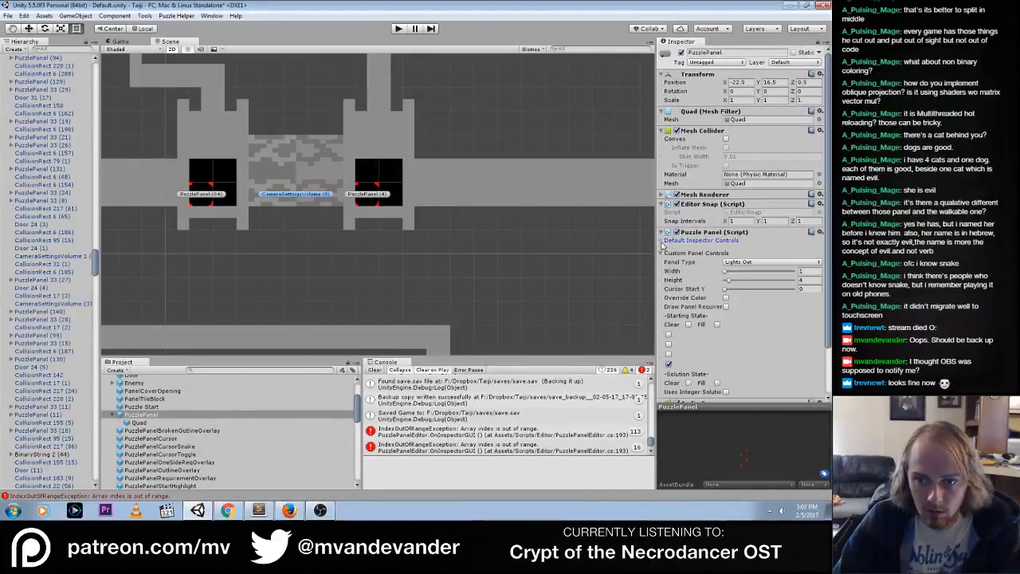
Toggle the PuzzlePanel prefab's Override Color to check its override colors, leave it off, and save
left_click(725, 297)
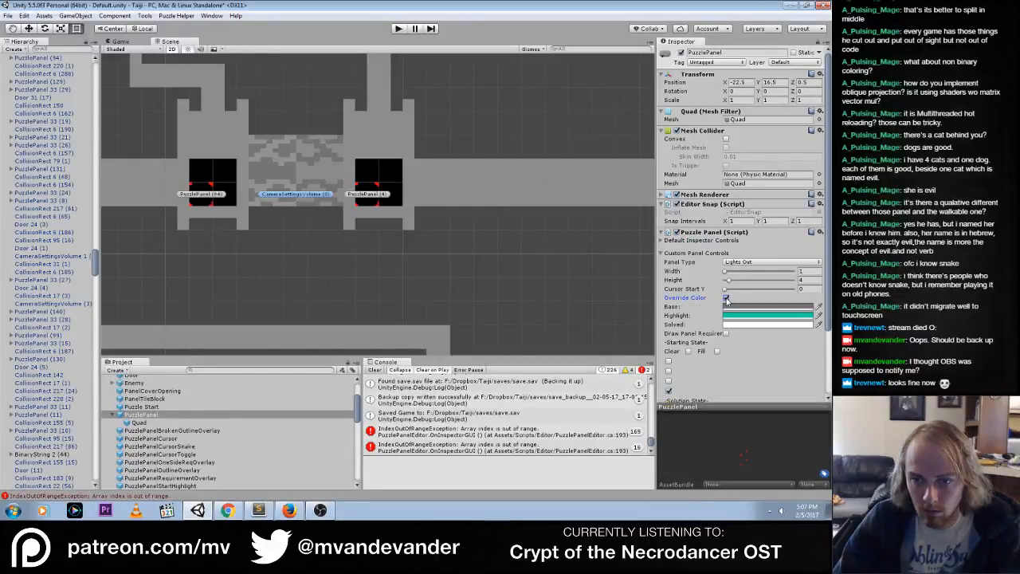
left_click(725, 298)
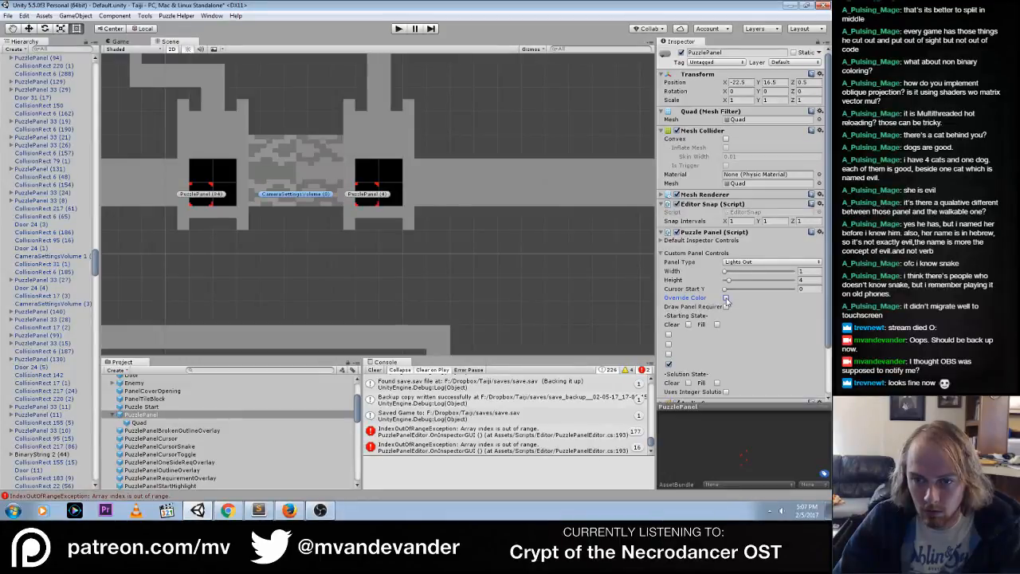
left_click(726, 298)
left_click(725, 298)
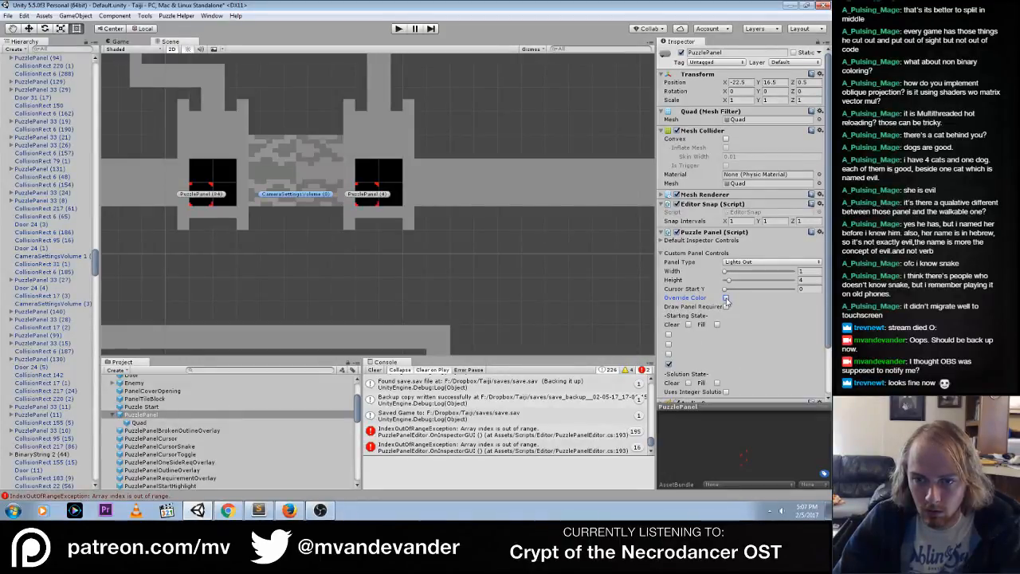
left_click(725, 298)
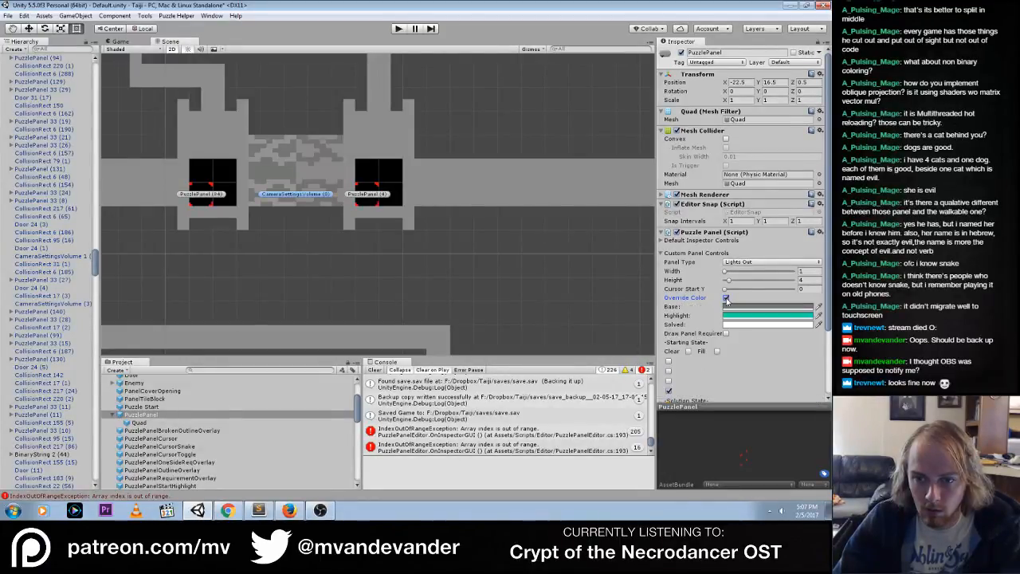
left_click(725, 298)
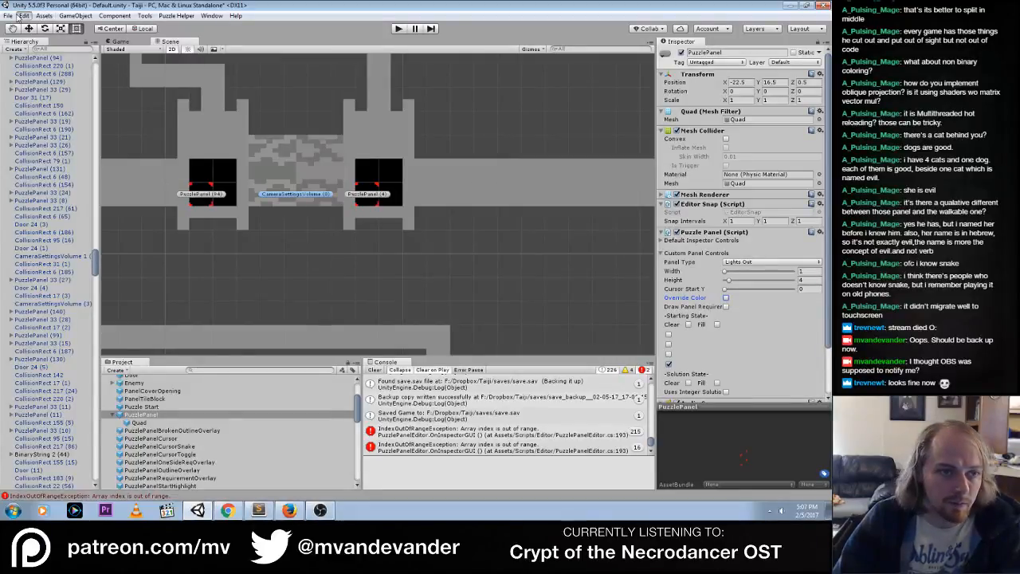
left_click(7, 15)
left_click(33, 52)
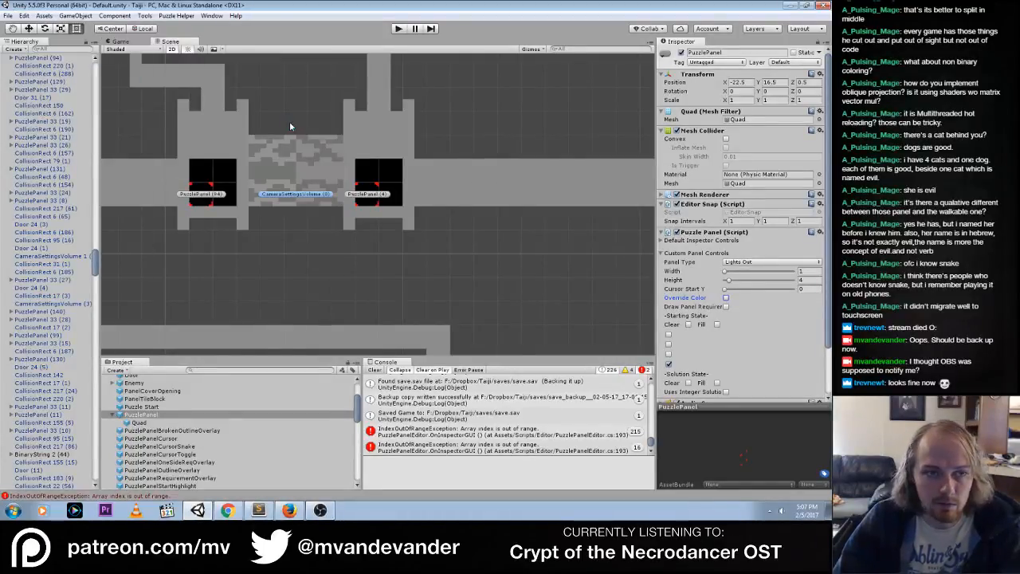
Compare the custom panel controls of the PuzzlePanel prefab with those of PuzzlePanel (4) in the scene
scroll(829, 284, "down", 3)
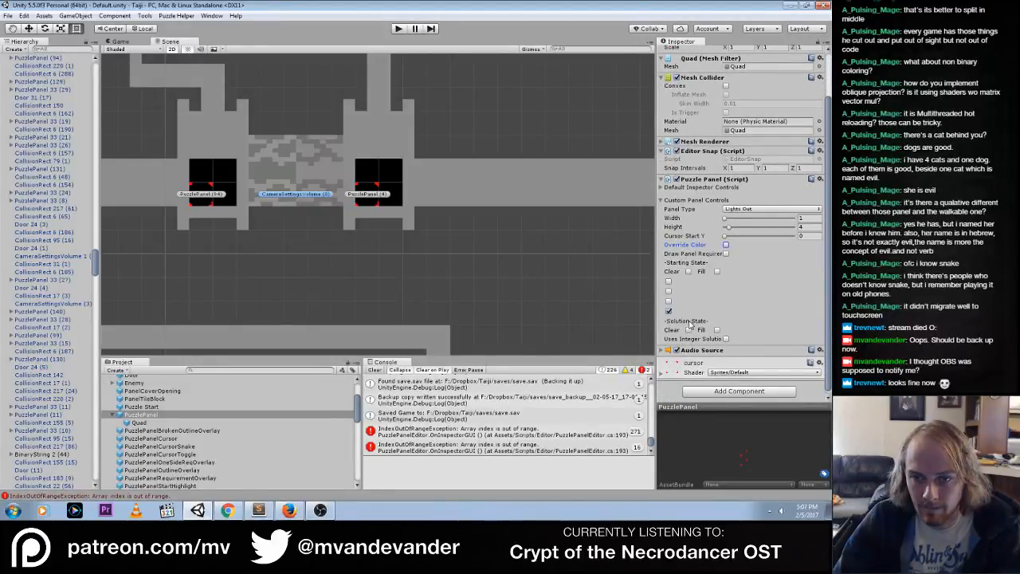
left_click(371, 204)
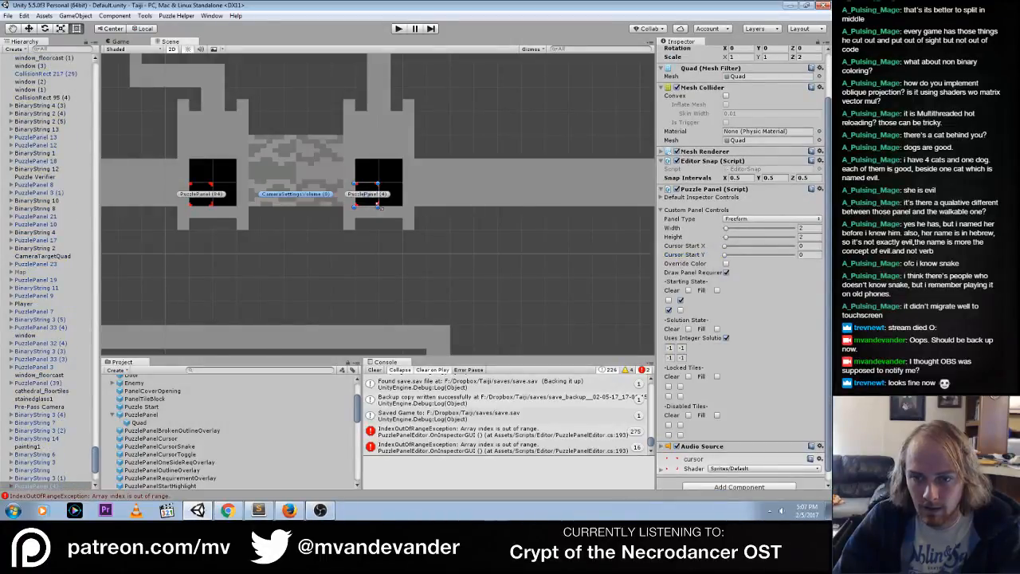
left_click(149, 415)
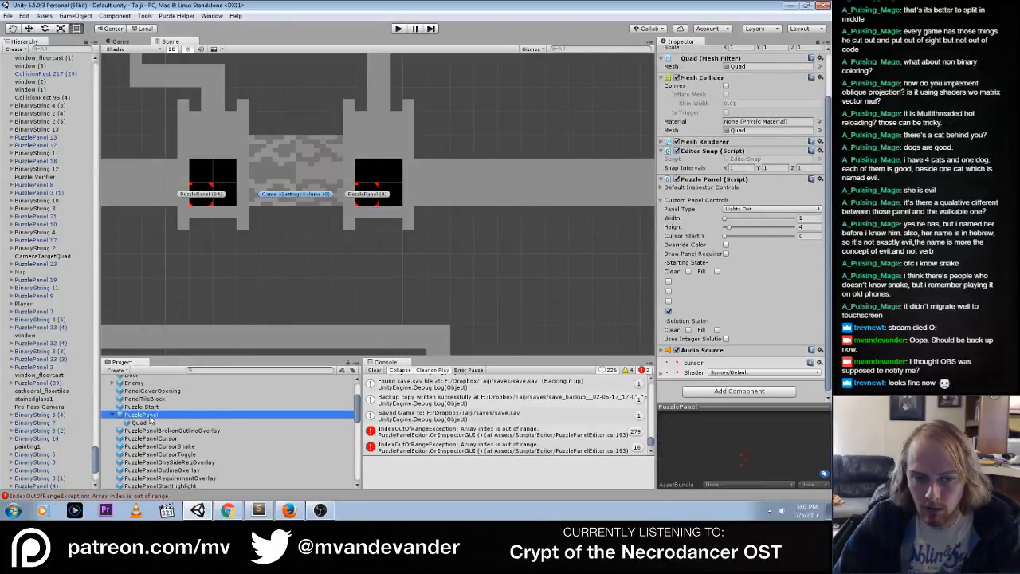
left_click(149, 399)
left_click(149, 408)
left_click(147, 415)
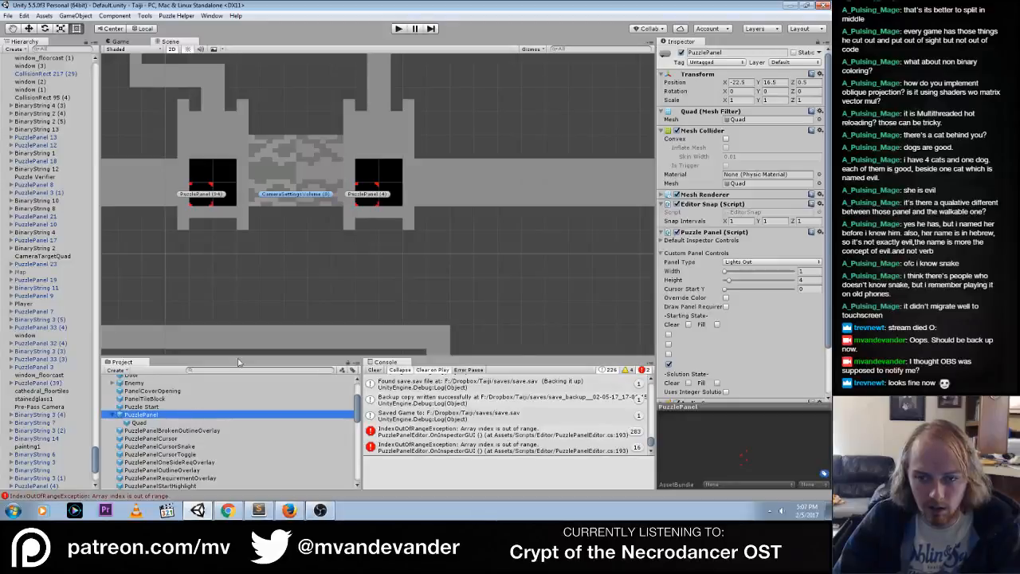
left_click(169, 415)
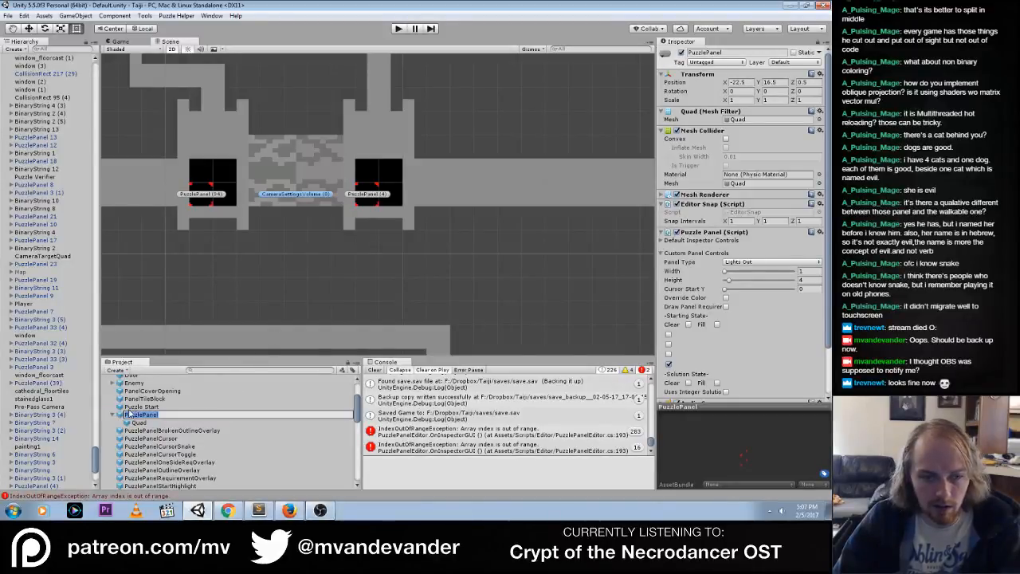
left_click(137, 398)
Toggle Override Color on PuzzlePanel (4) to check its Base, Highlight and Solved colors, leaving the override off
left_click(368, 199)
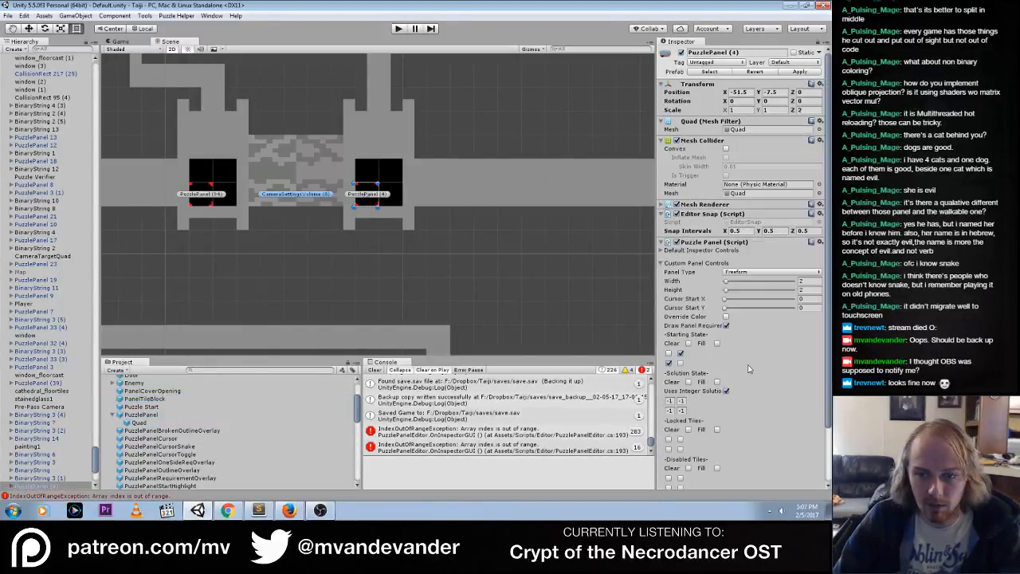
scroll(758, 373, "down", 1)
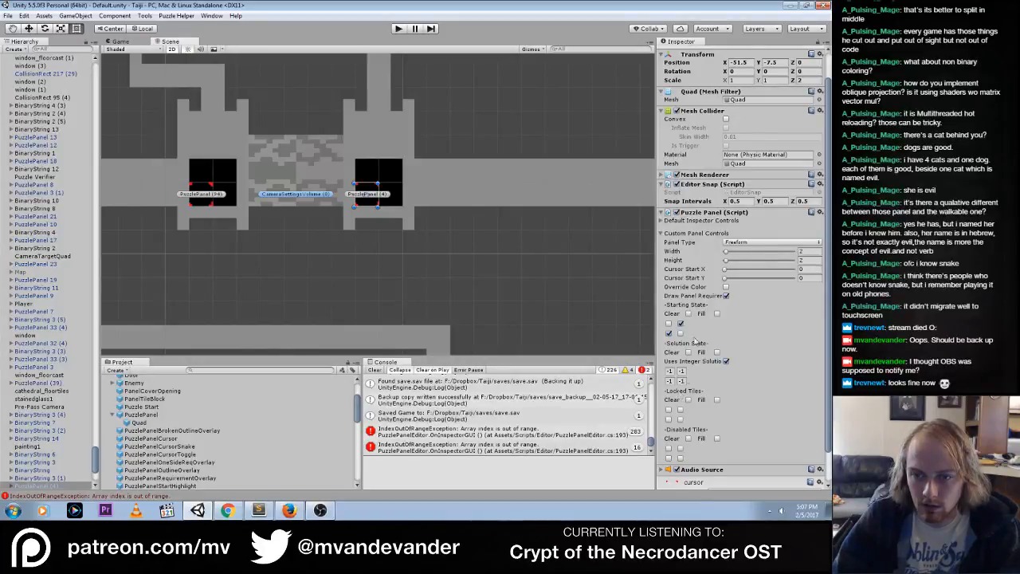
left_click(725, 288)
left_click(726, 287)
left_click(725, 288)
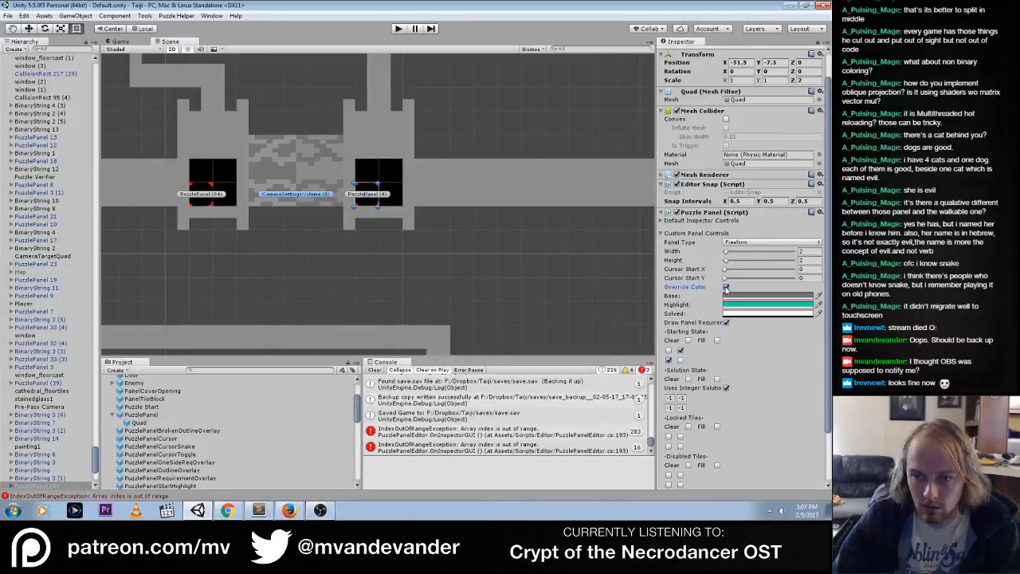
left_click(725, 288)
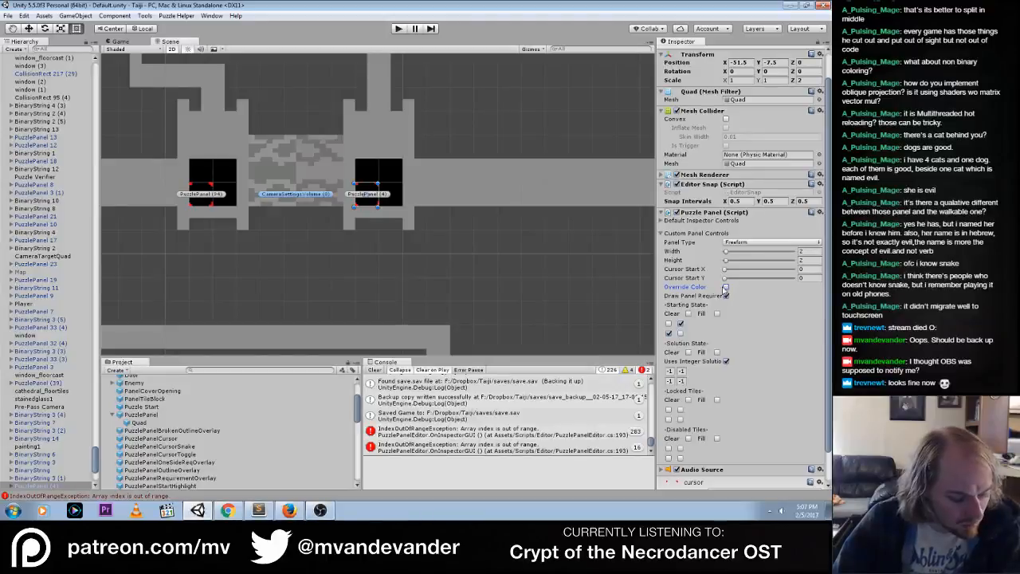
Run the game and toggle the tiles of the 2 by 2 puzzle panel to test its solved color
left_click(399, 29)
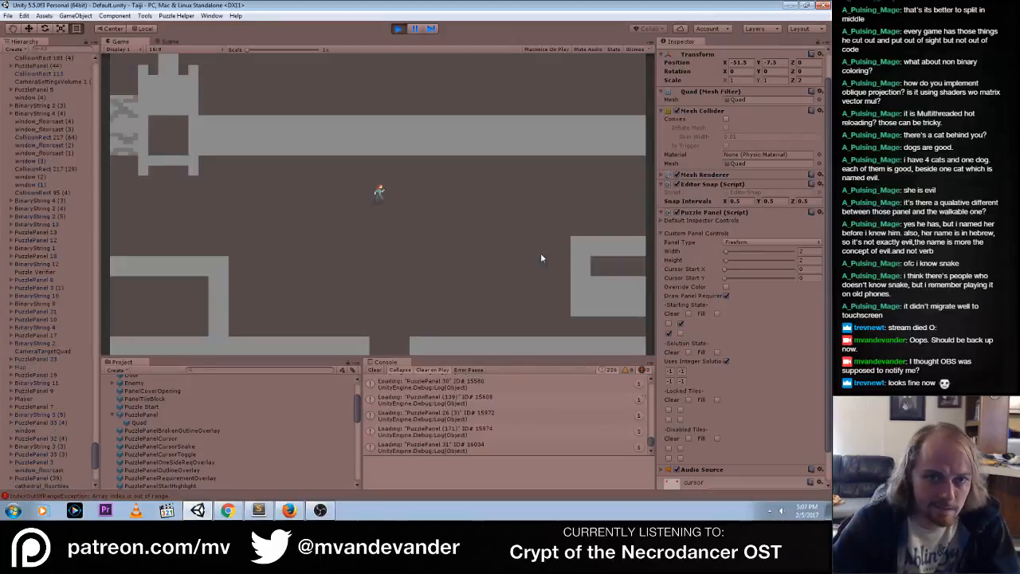
left_click(146, 146)
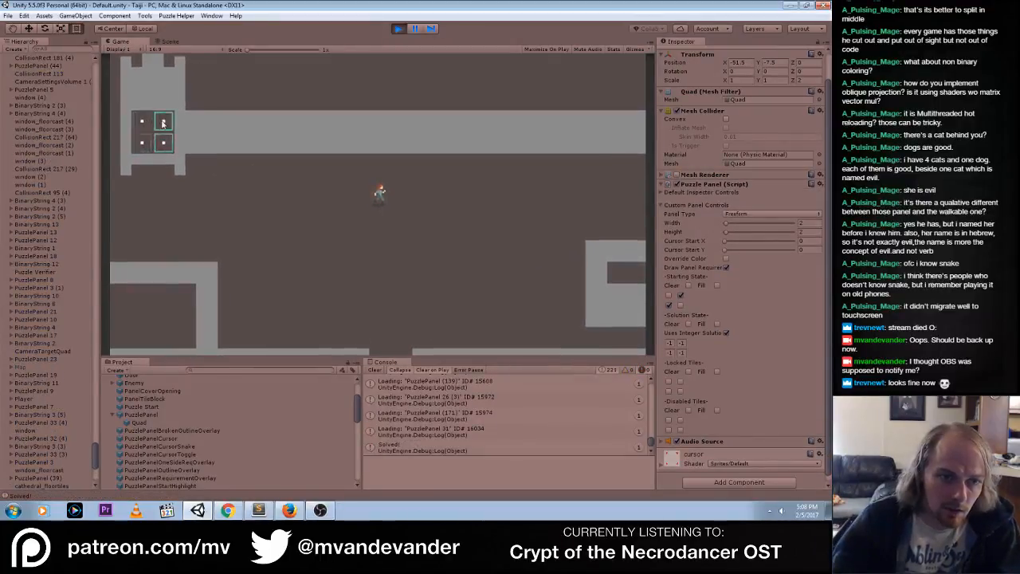
left_click(140, 122)
left_click(141, 141)
left_click(158, 148)
left_click(159, 120)
left_click(138, 119)
left_click(137, 139)
left_click(158, 141)
left_click(157, 118)
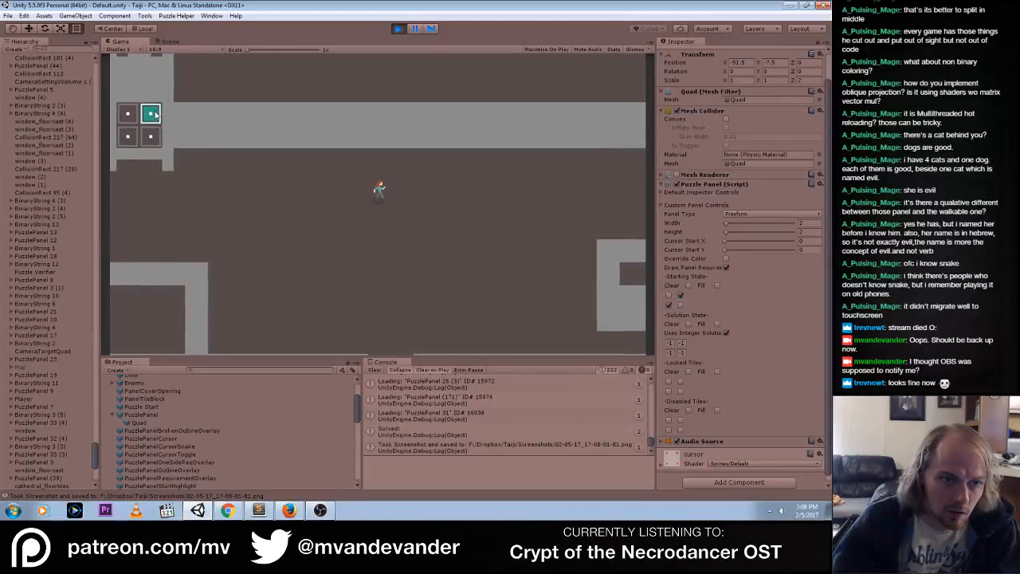
key("Left")
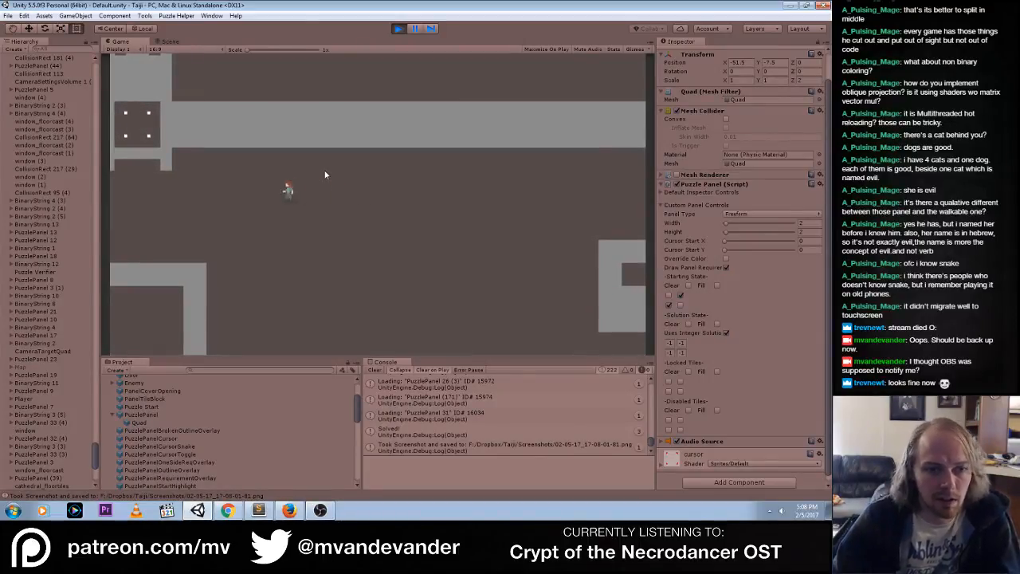
Override the running PuzzlePanel (4)'s Solved color with alpha 255, check it in the game view, and stop the game
left_click(167, 41)
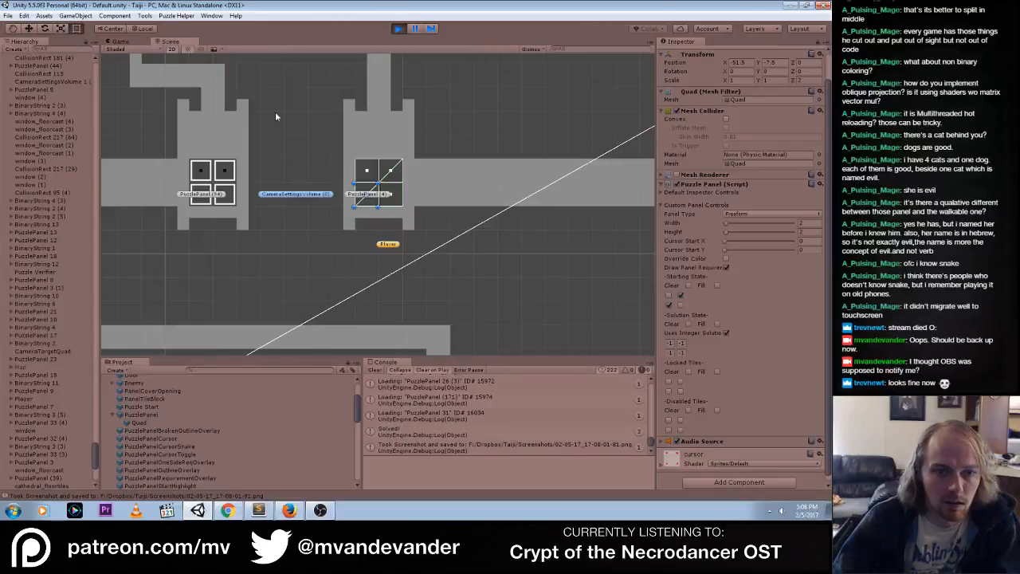
left_click(663, 192)
left_click(663, 193)
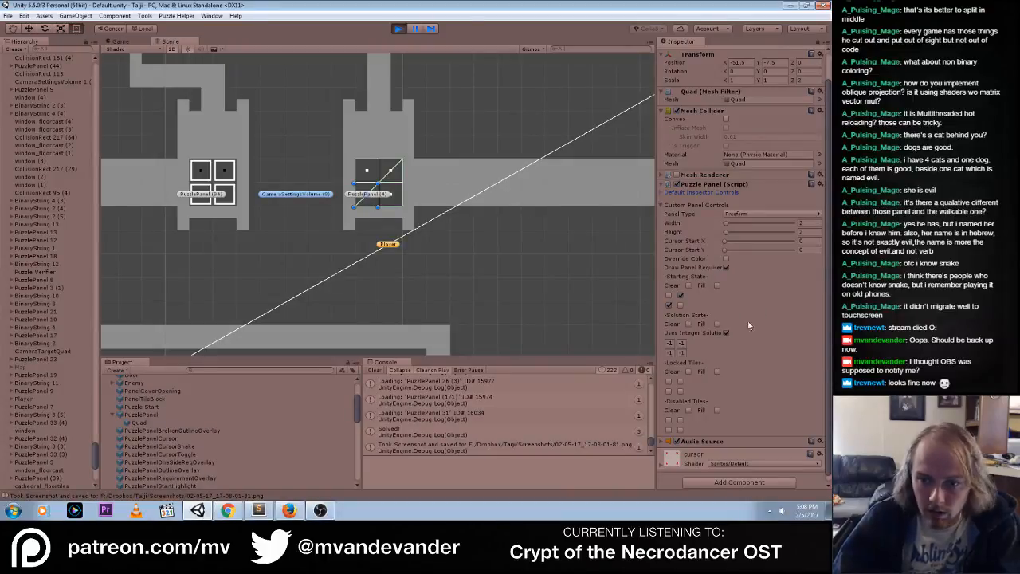
left_click(725, 259)
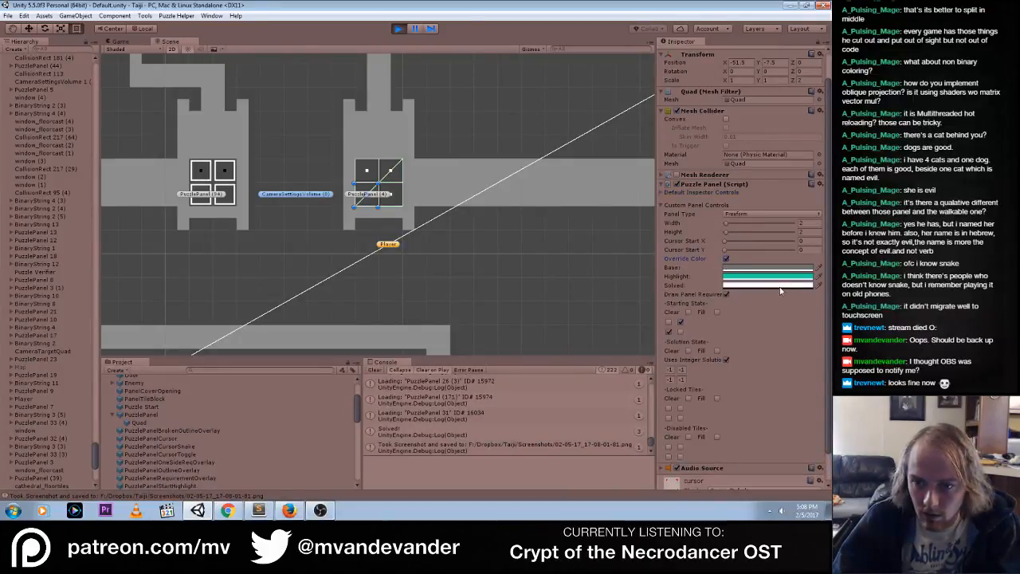
left_click(780, 290)
left_click_drag(213, 380, 278, 379)
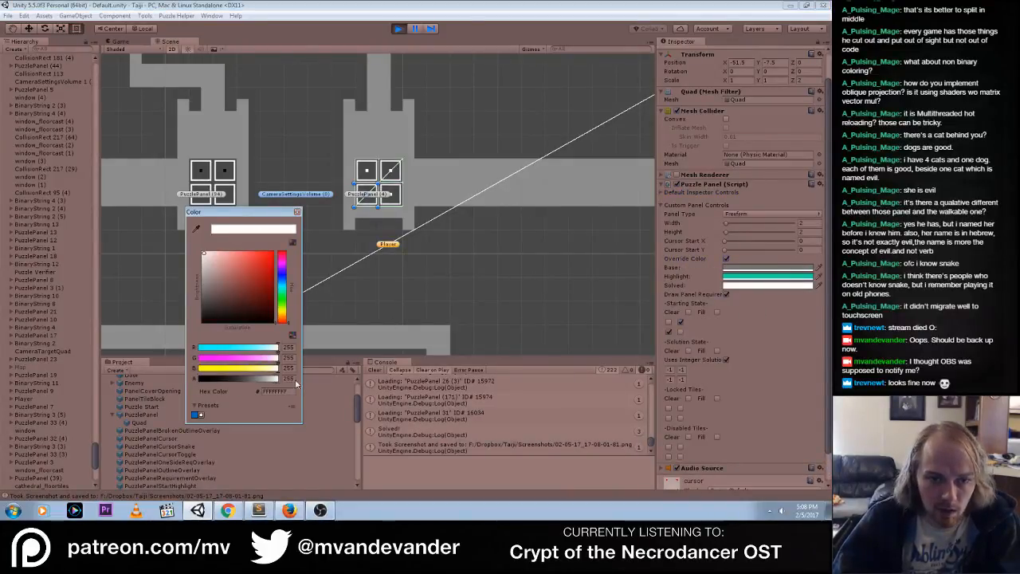
left_click(297, 211)
left_click(118, 41)
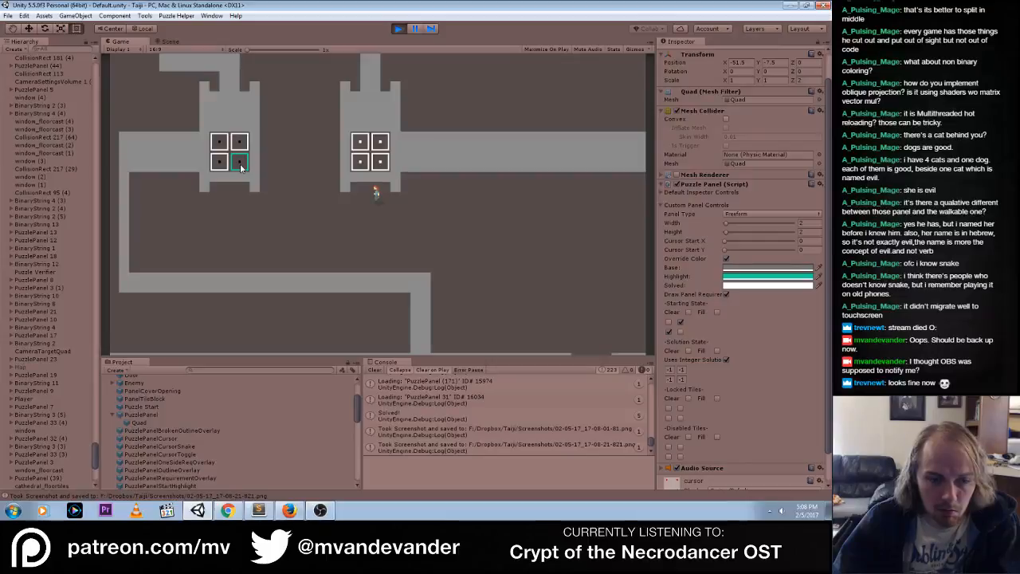
left_click(398, 29)
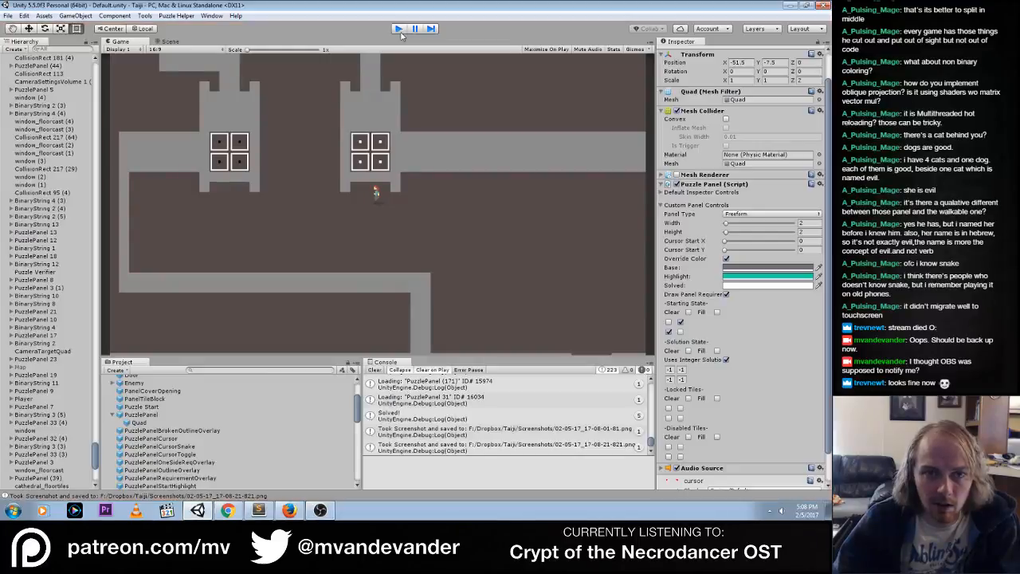
Inspect the PuzzlePanel prefab's default inspector controls and check its Solved Color, leaving Override Color off
left_click(140, 415)
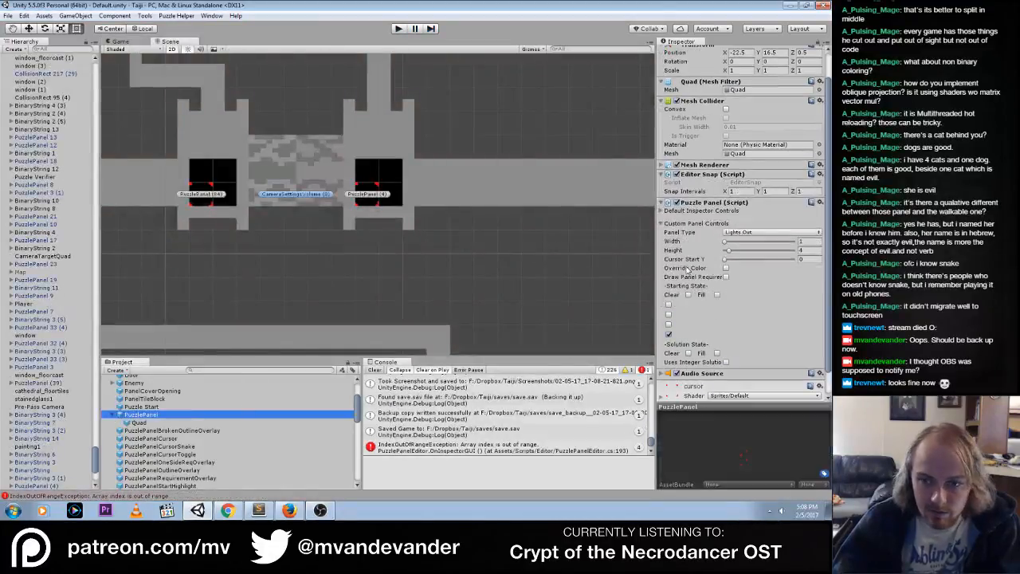
left_click(725, 269)
left_click(725, 269)
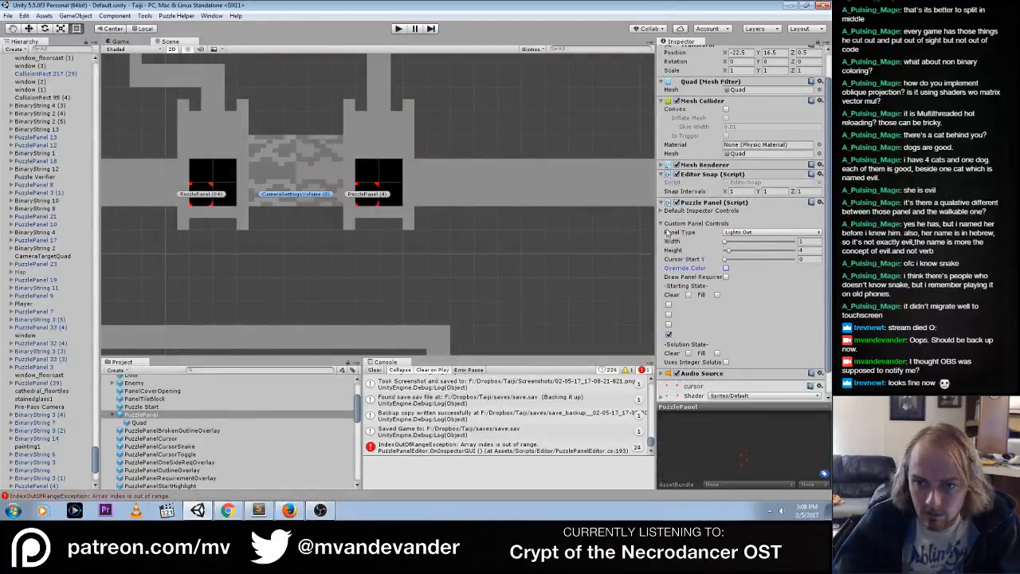
left_click(662, 211)
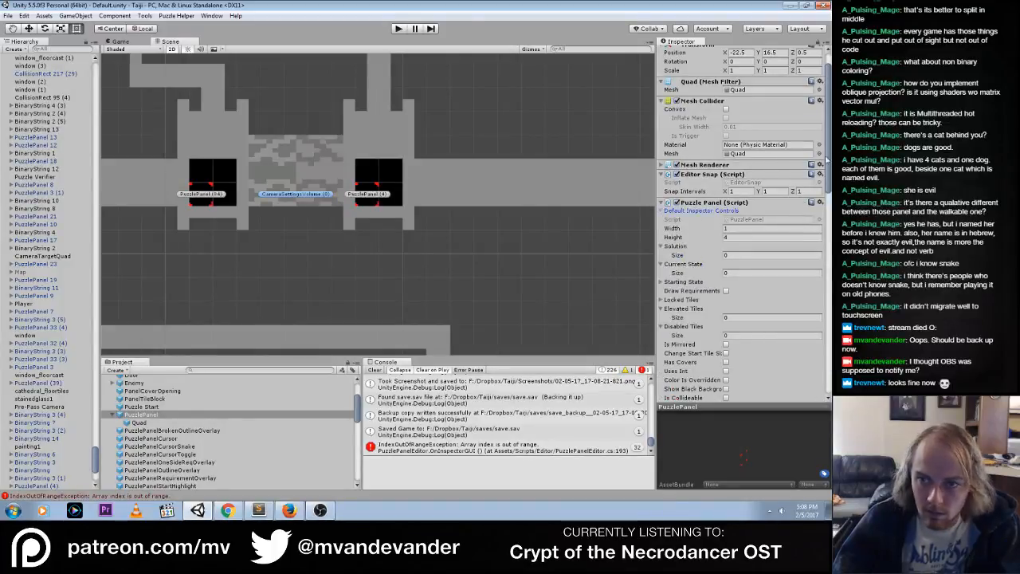
scroll(829, 159, "down", 10)
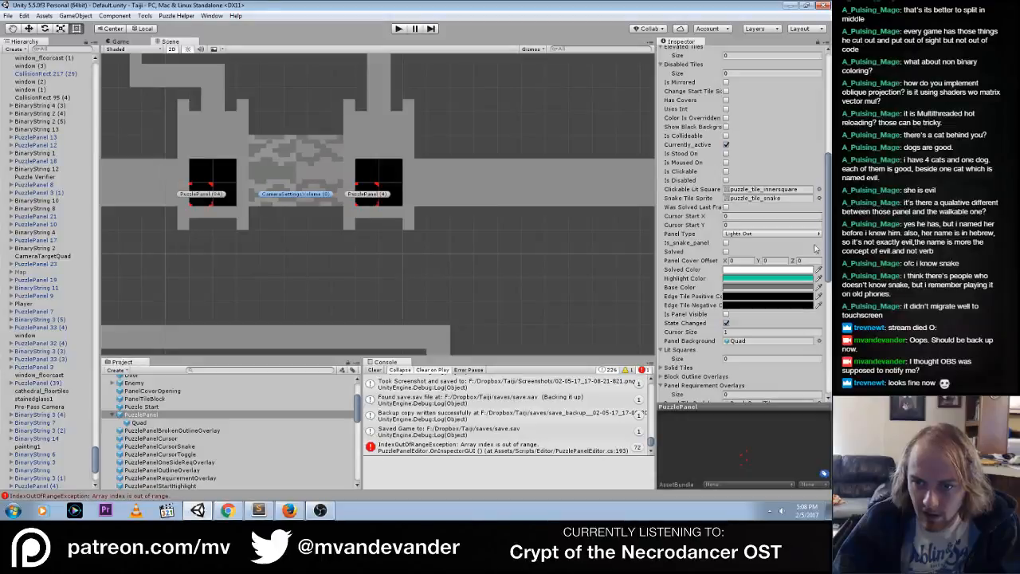
left_click(783, 271)
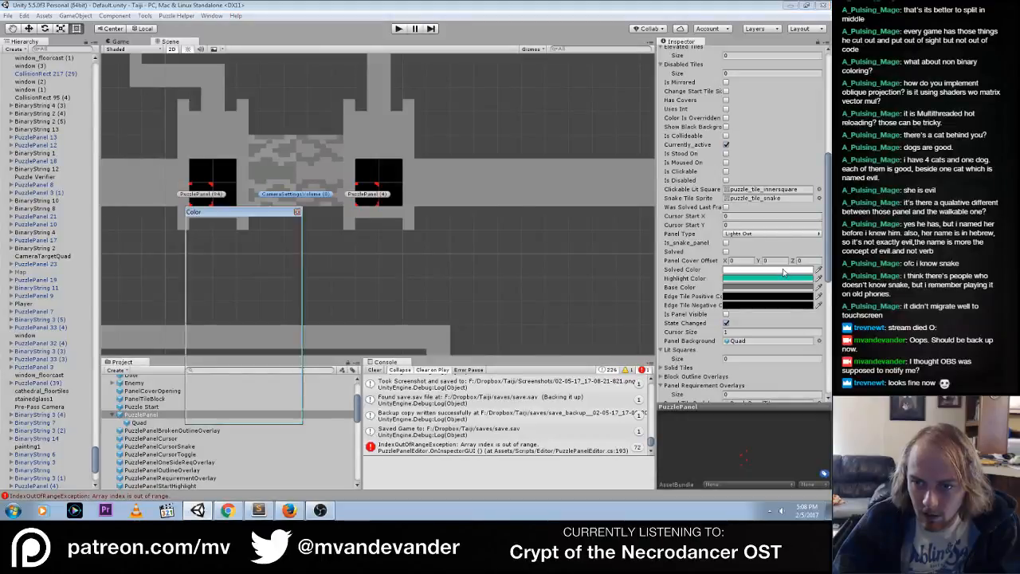
left_click(297, 212)
scroll(717, 239, "up", 10)
left_click(660, 250)
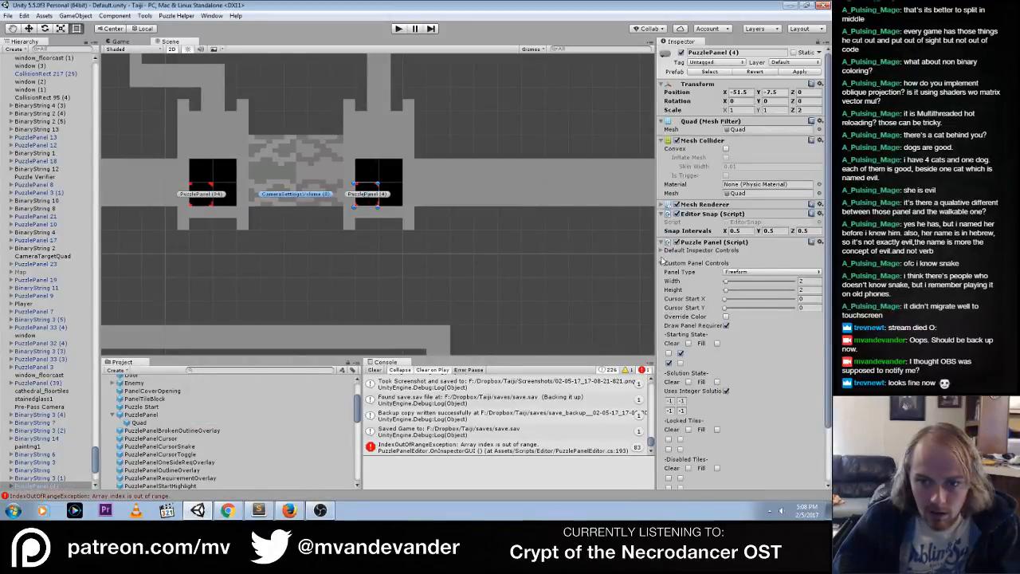
Revert PuzzlePanel (4)'s Solved Color to the prefab value and check the resulting color in the color picker
left_click(661, 251)
scroll(741, 271, "down", 5)
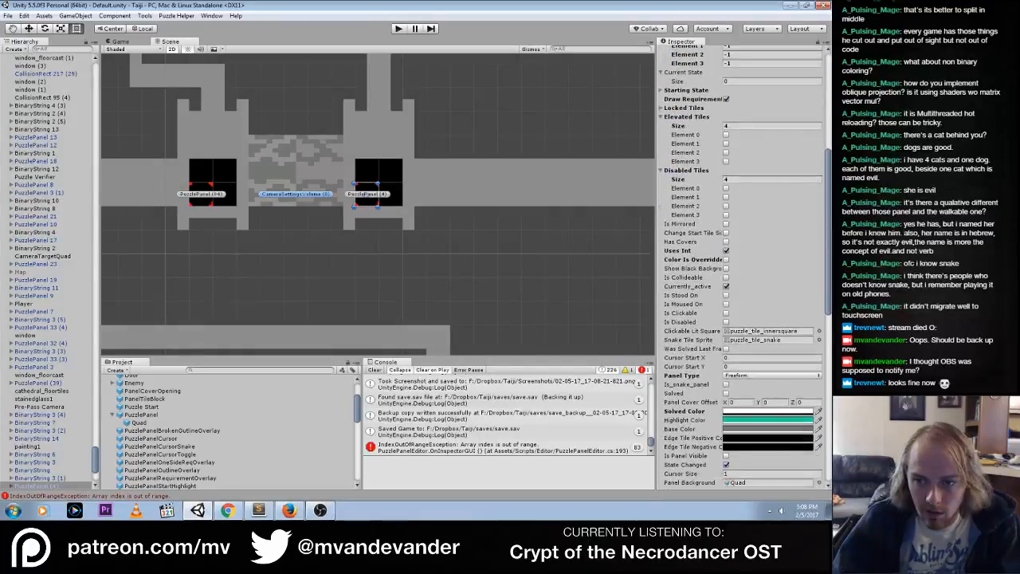
scroll(717, 394, "down", 1)
right_click(698, 393)
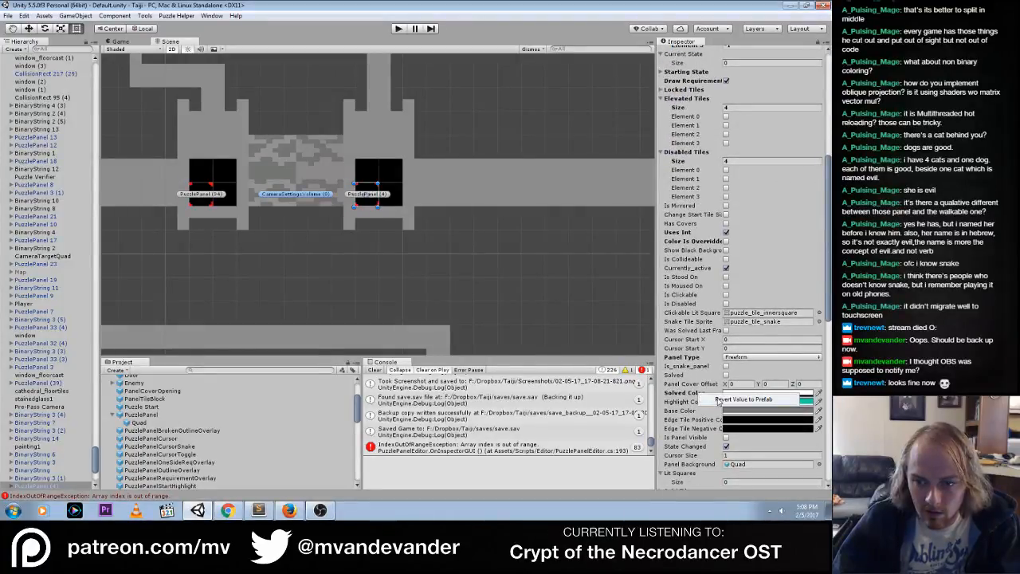
left_click(719, 400)
left_click(578, 316)
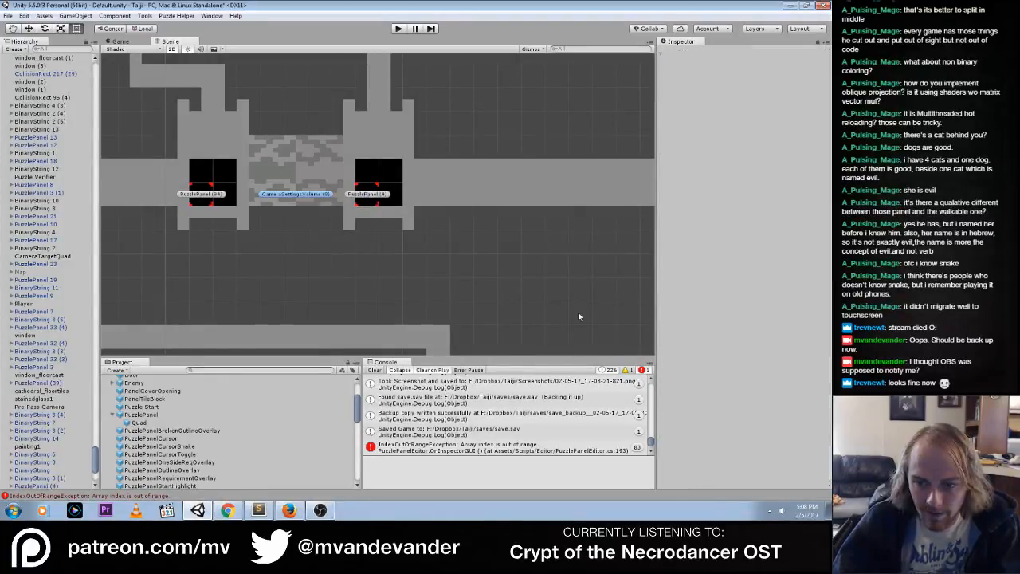
left_click(358, 199)
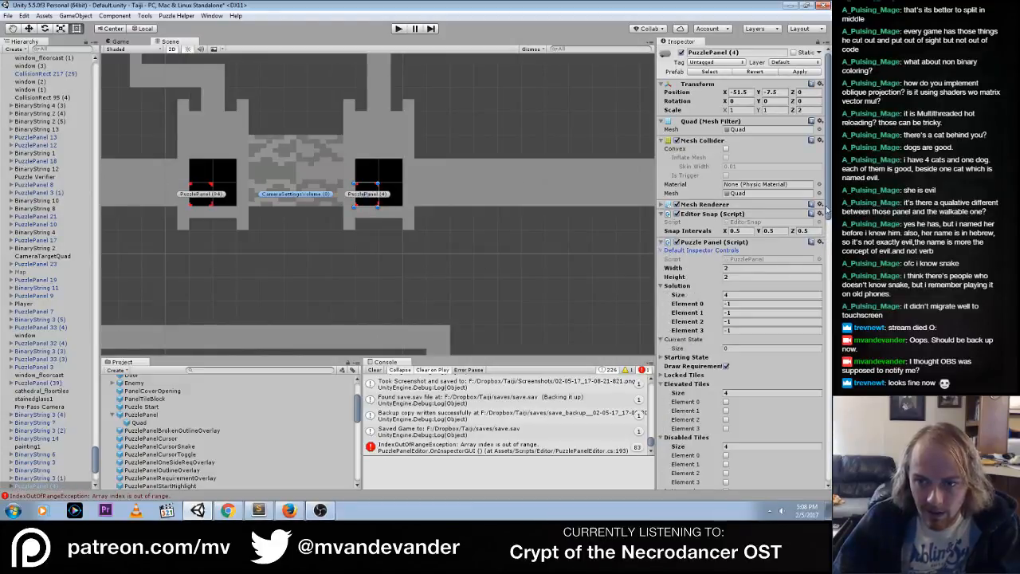
scroll(747, 361, "down", 10)
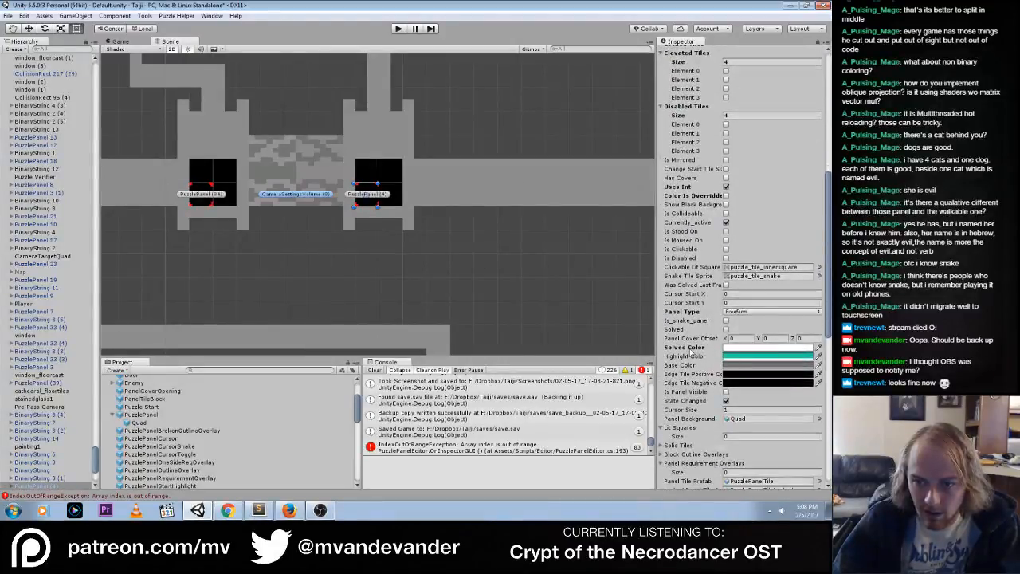
left_click(779, 350)
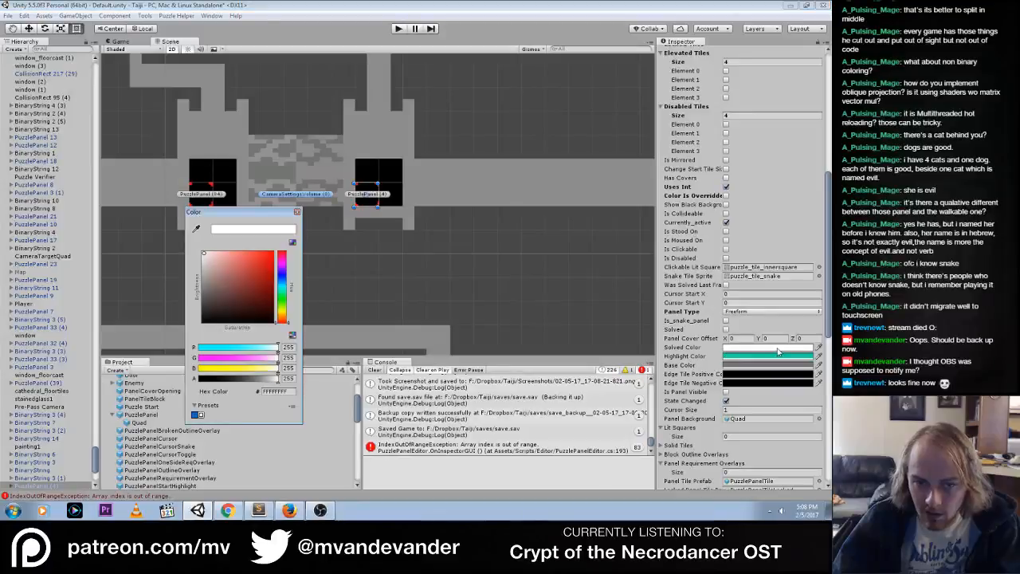
left_click(297, 212)
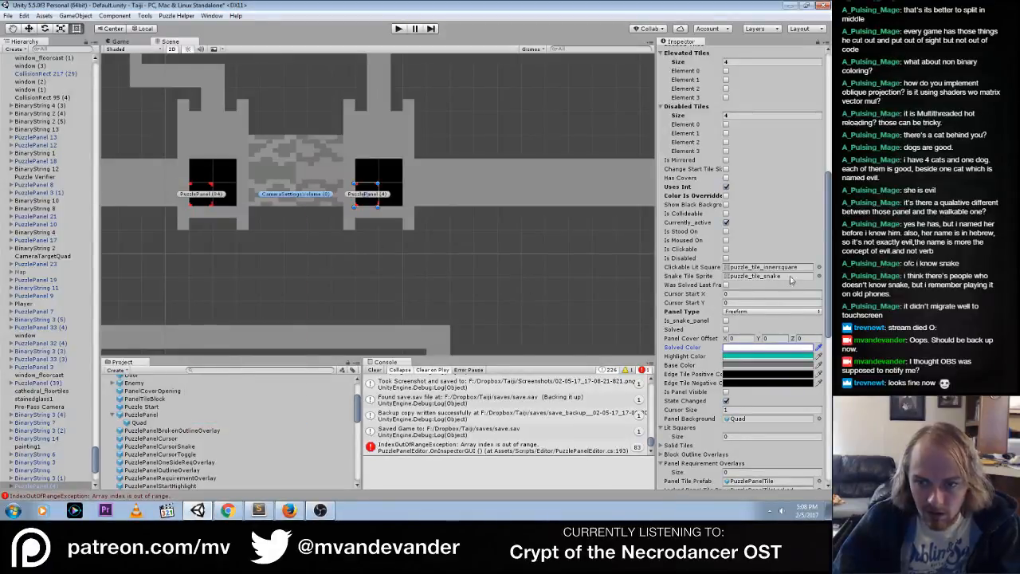
left_click(675, 330)
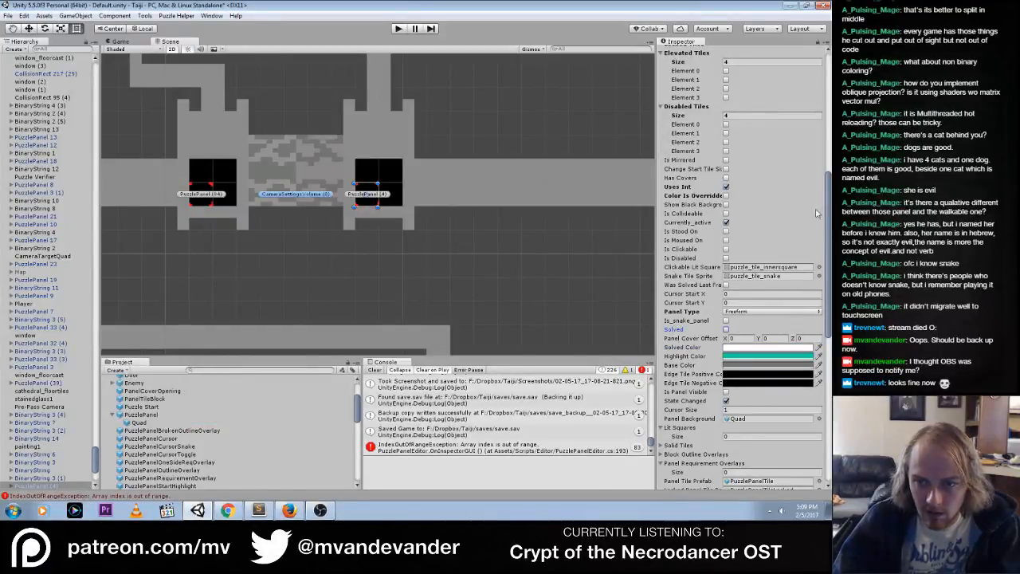
Compare the neighboring 2 by 2 panel's custom controls with those of PuzzlePanel (4), and review the latter's default inspector color values
left_click(209, 199)
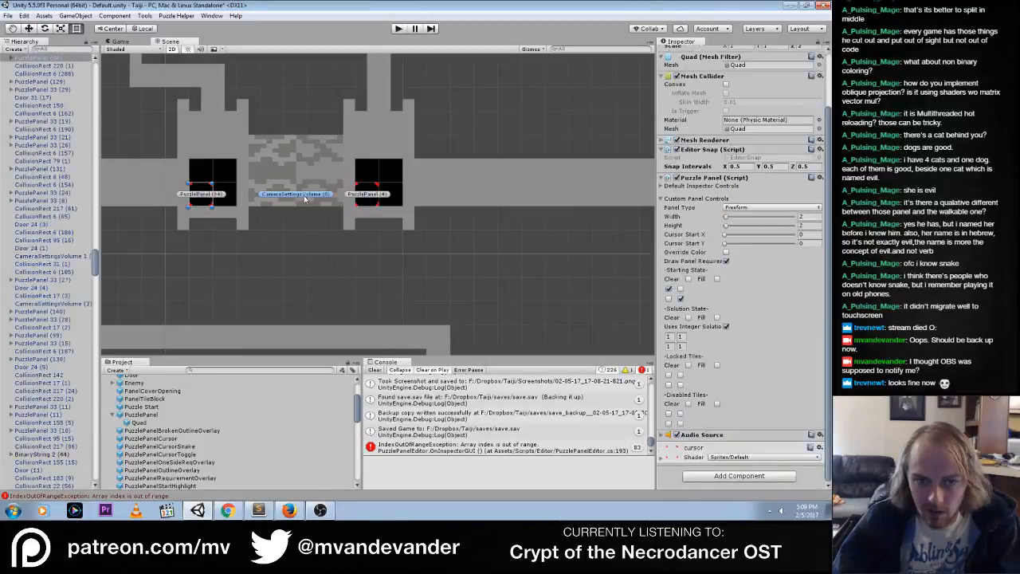
left_click(367, 198)
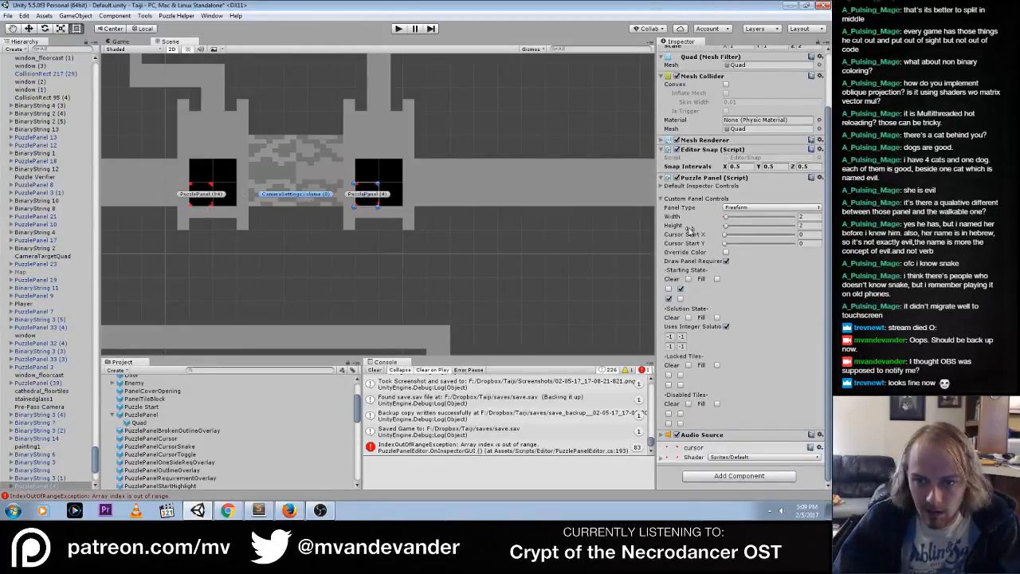
left_click(674, 188)
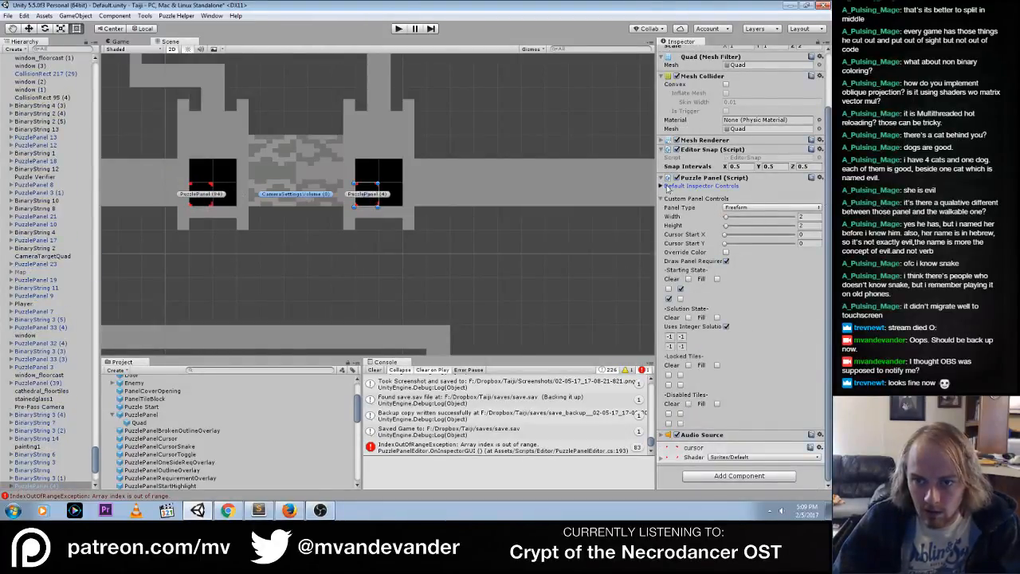
left_click(667, 187)
scroll(825, 201, "down", 10)
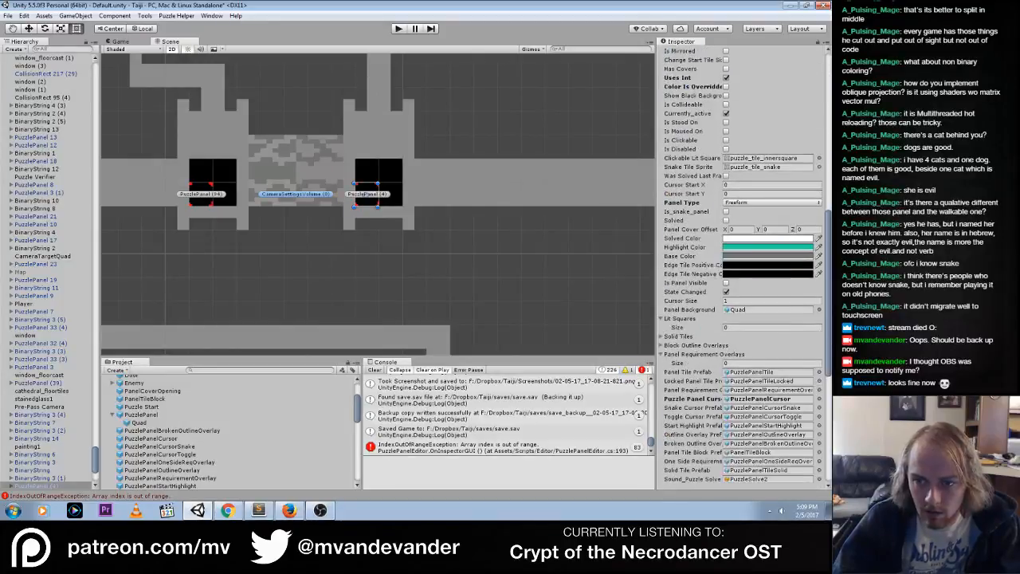
scroll(741, 239, "up", 10)
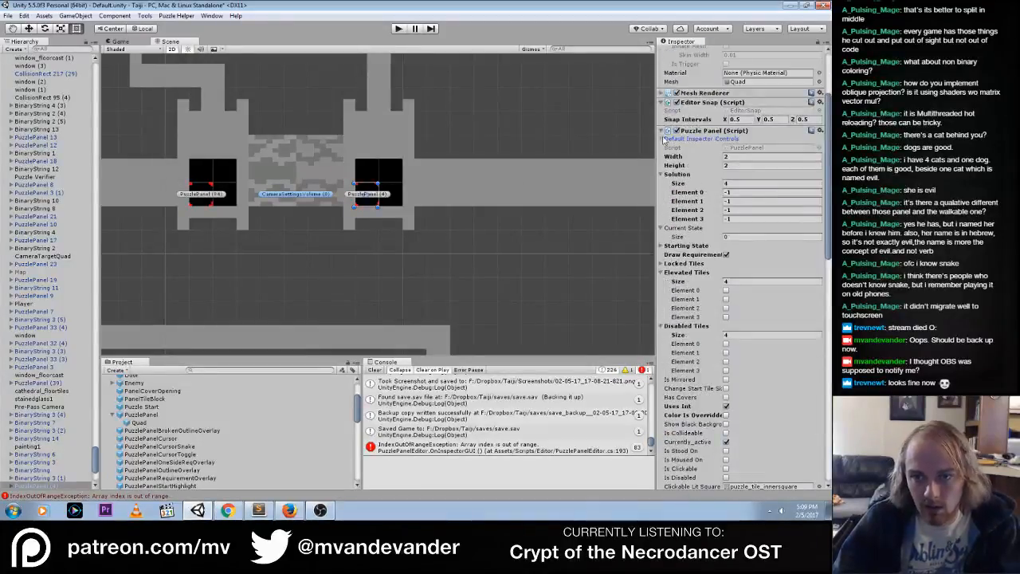
left_click(669, 185)
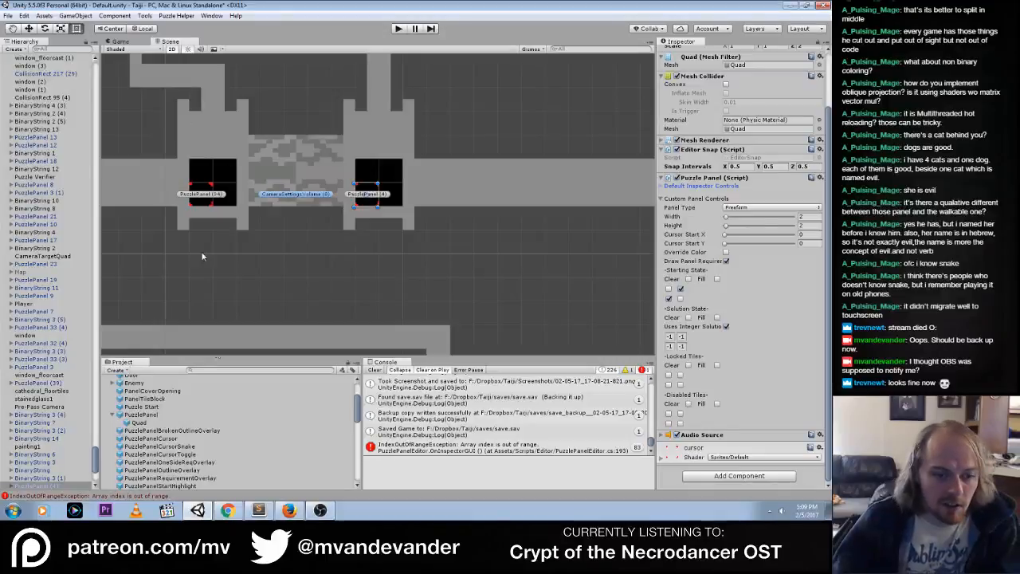
Clear the console and reselect PuzzlePanel (4), then switch to Sublime Text to view the color fields in PuzzlePanel.cs
left_click(374, 370)
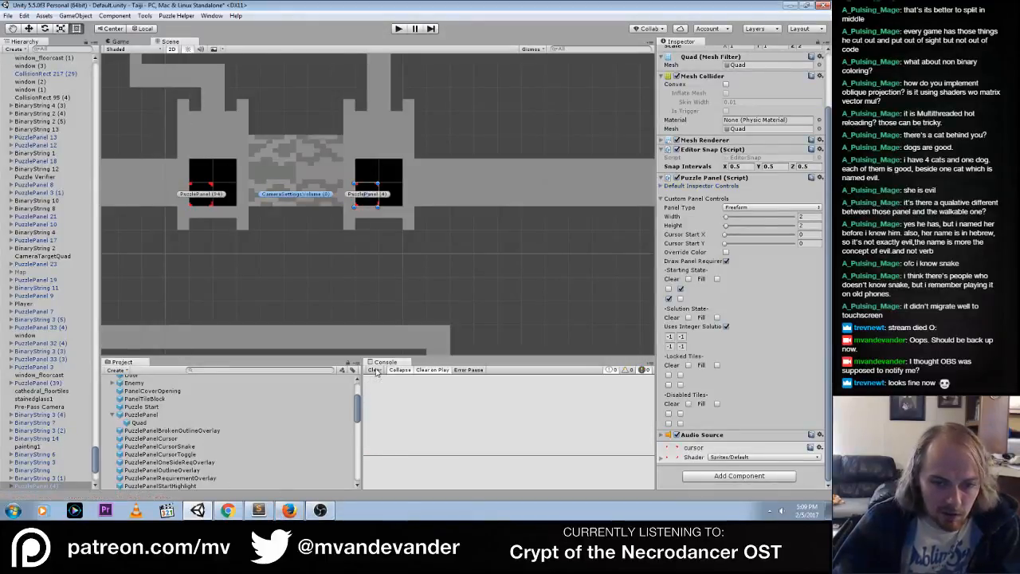
left_click(380, 237)
left_click(365, 200)
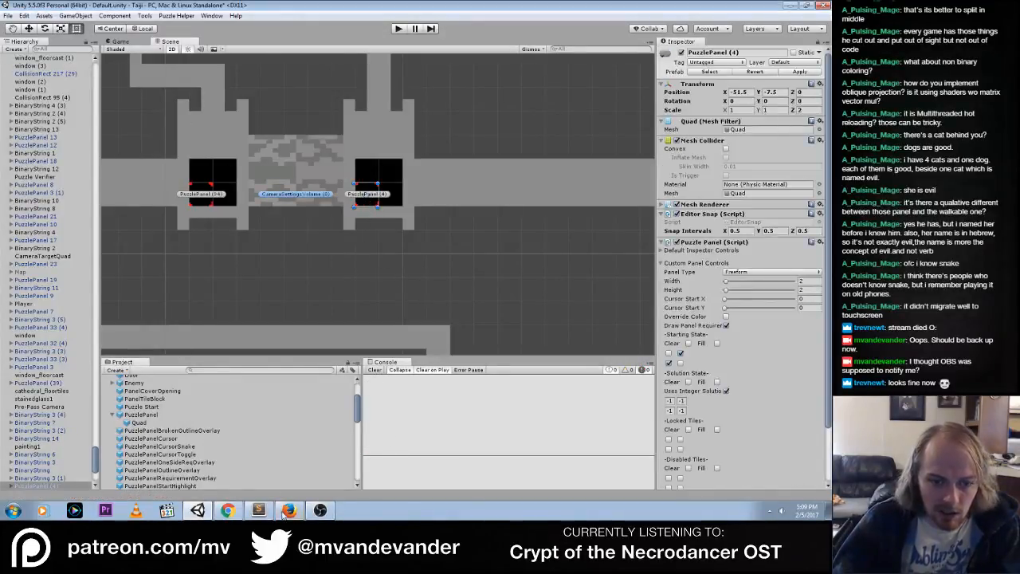
left_click(259, 509)
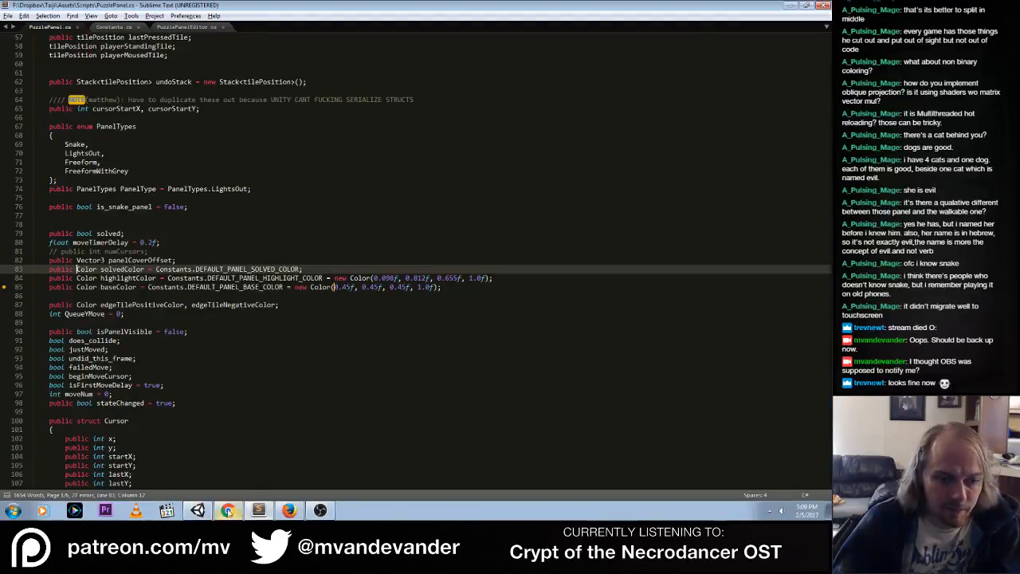
Return to Unity and examine the OneSideReqOverlay, StartHighlight, TileAdditive and TileLocked prefabs, followed by the PuzzlePanel prefab itself
left_click(197, 510)
left_click(169, 462)
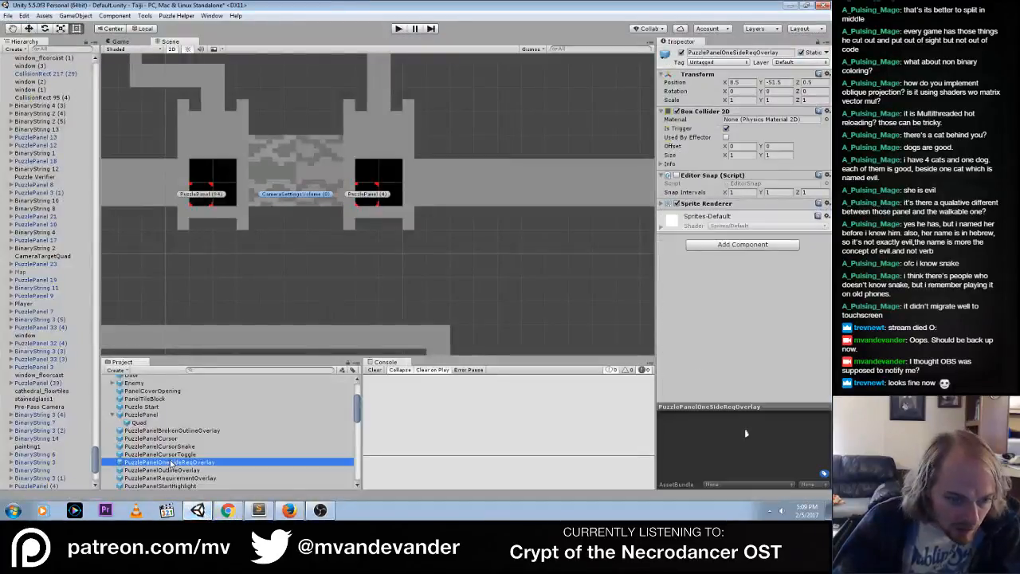
scroll(172, 463, "up", 2)
scroll(170, 463, "down", 5)
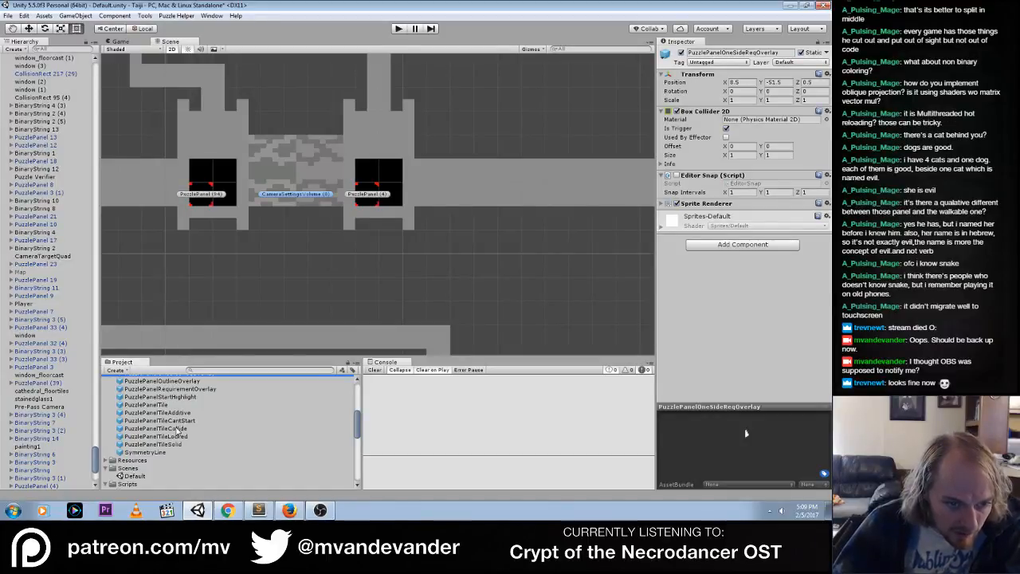
scroll(180, 435, "up", 4)
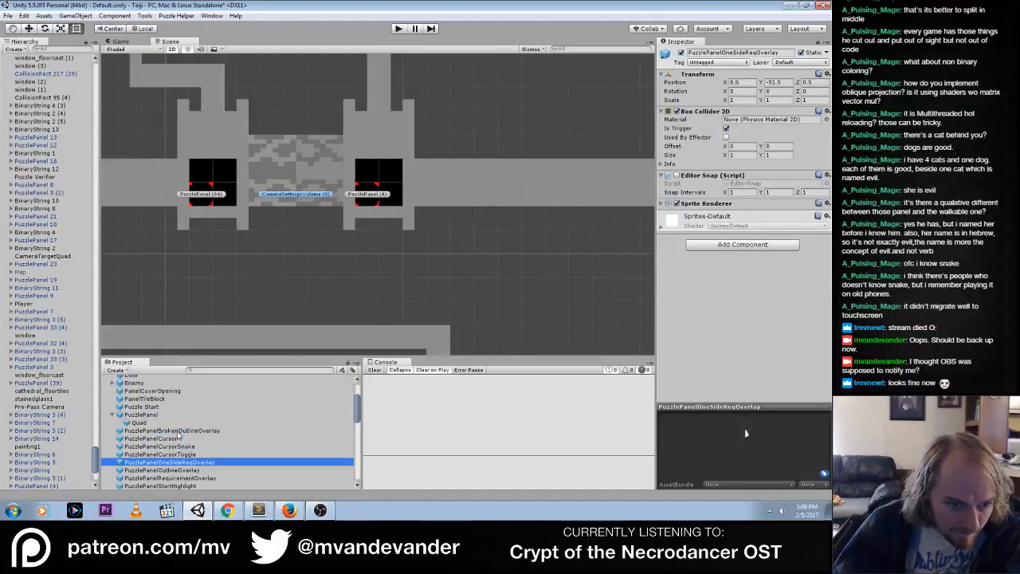
scroll(178, 435, "down", 2)
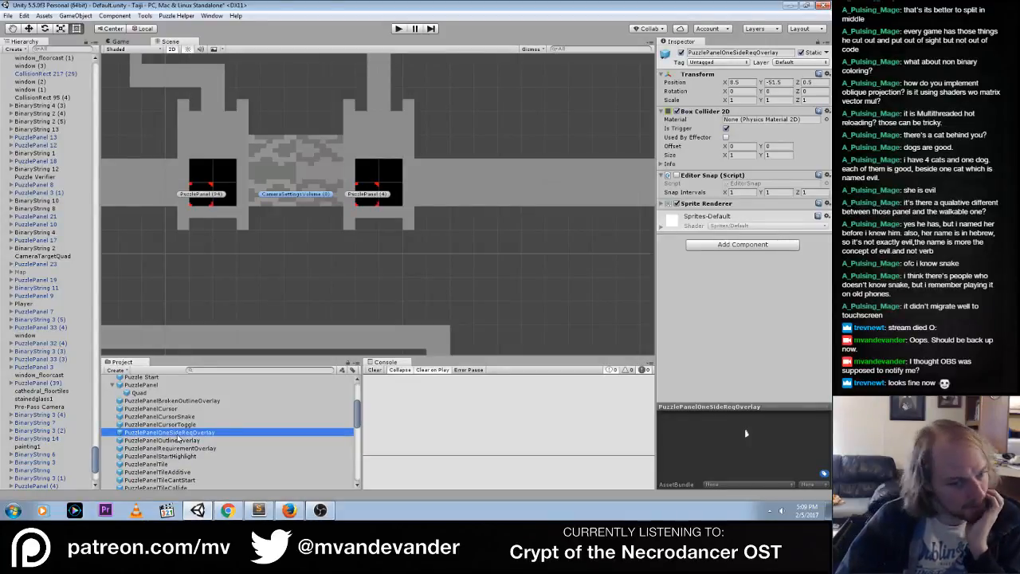
scroll(178, 438, "down", 2)
left_click(181, 428)
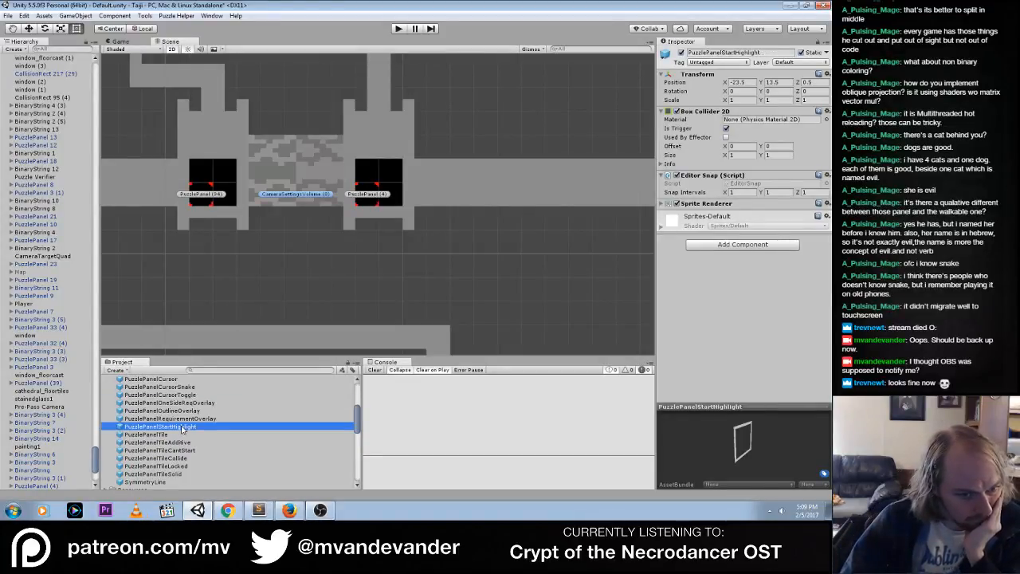
left_click(178, 443)
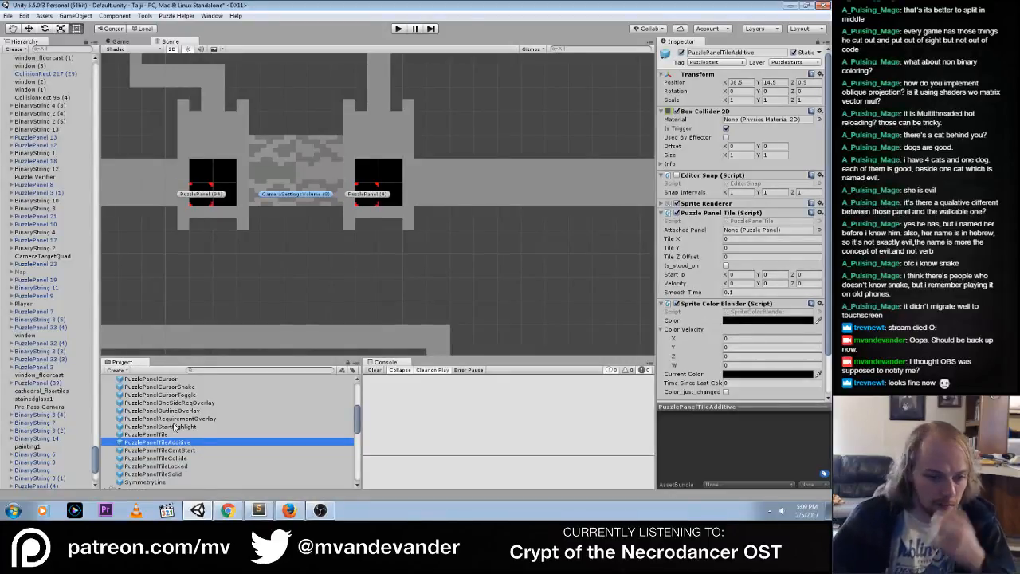
left_click(169, 467)
left_click(176, 428)
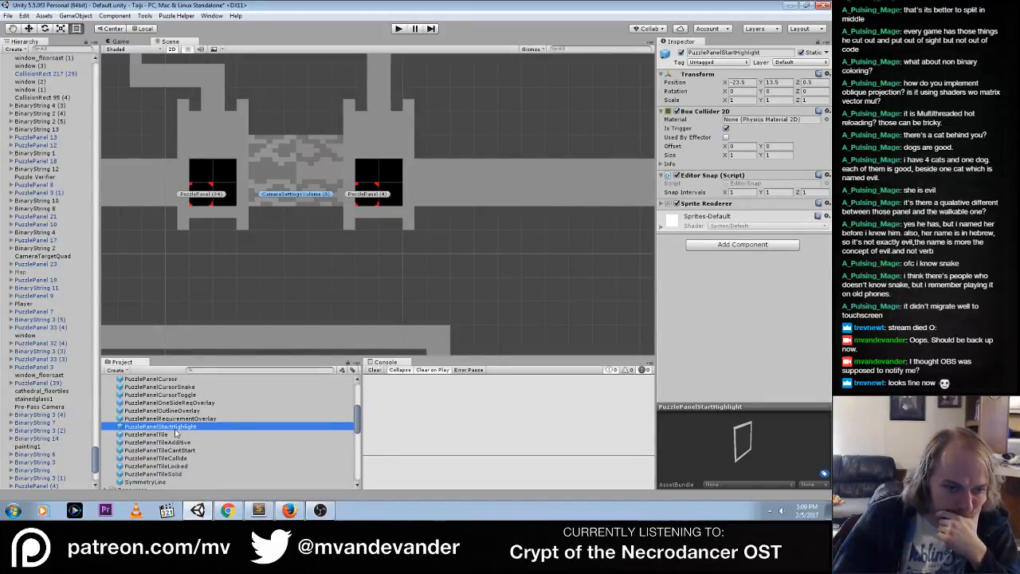
scroll(176, 432, "up", 3)
scroll(176, 432, "up", 2)
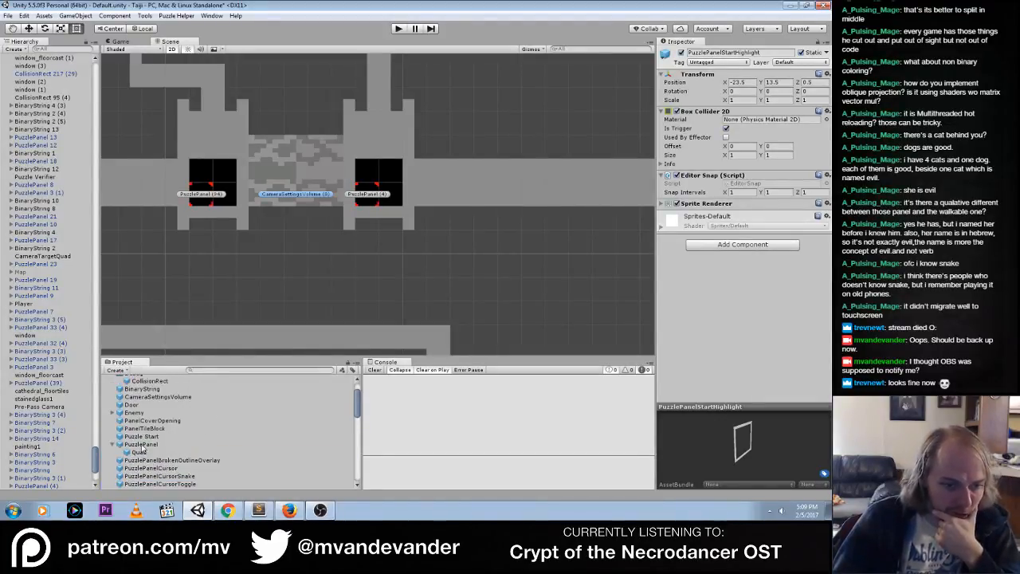
left_click(142, 445)
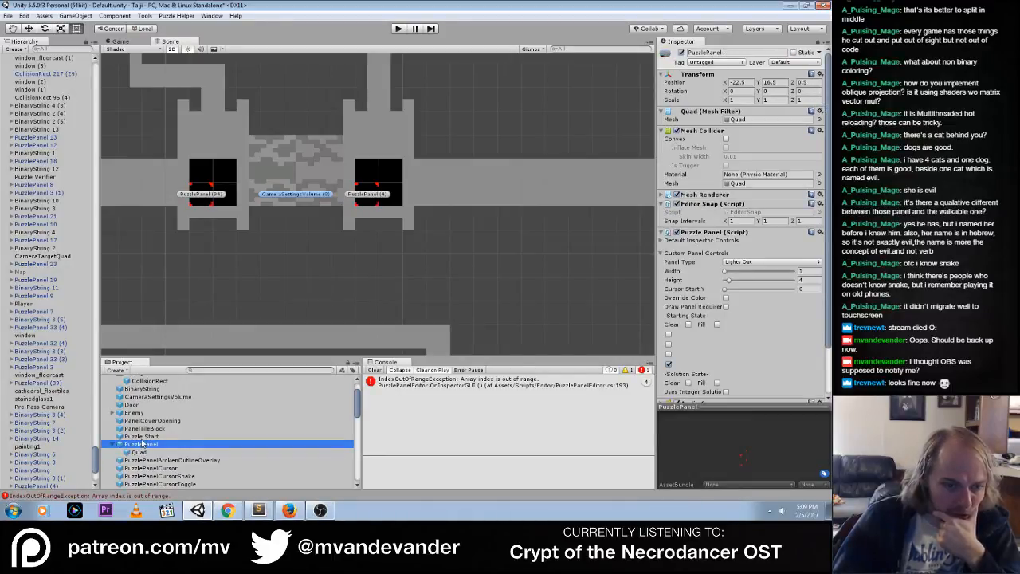
Browse the project's Scripts folder and preview the RespondToPanel script
scroll(142, 439, "down", 5)
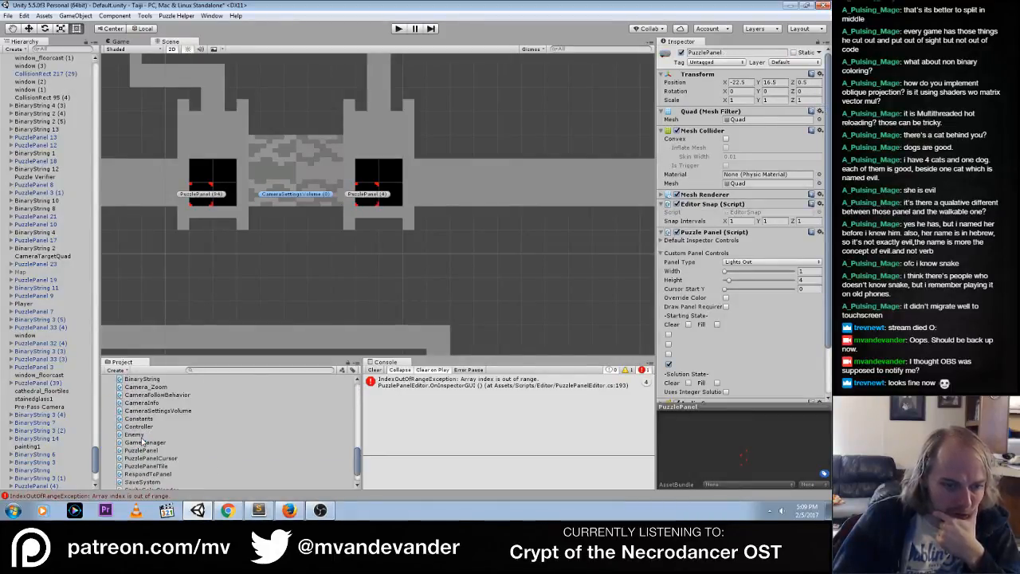
scroll(144, 439, "down", 3)
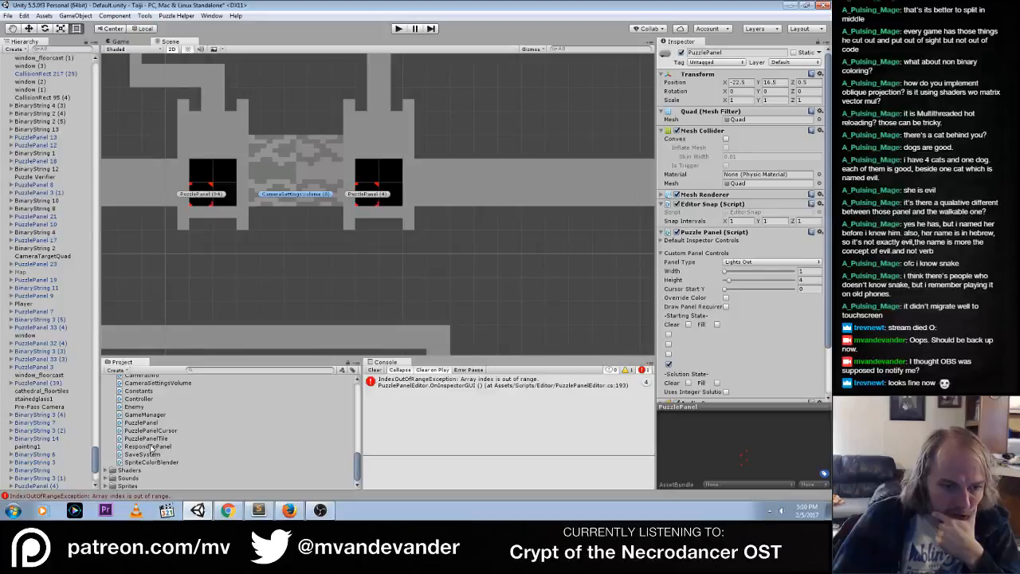
left_click(148, 447)
scroll(149, 434, "up", 5)
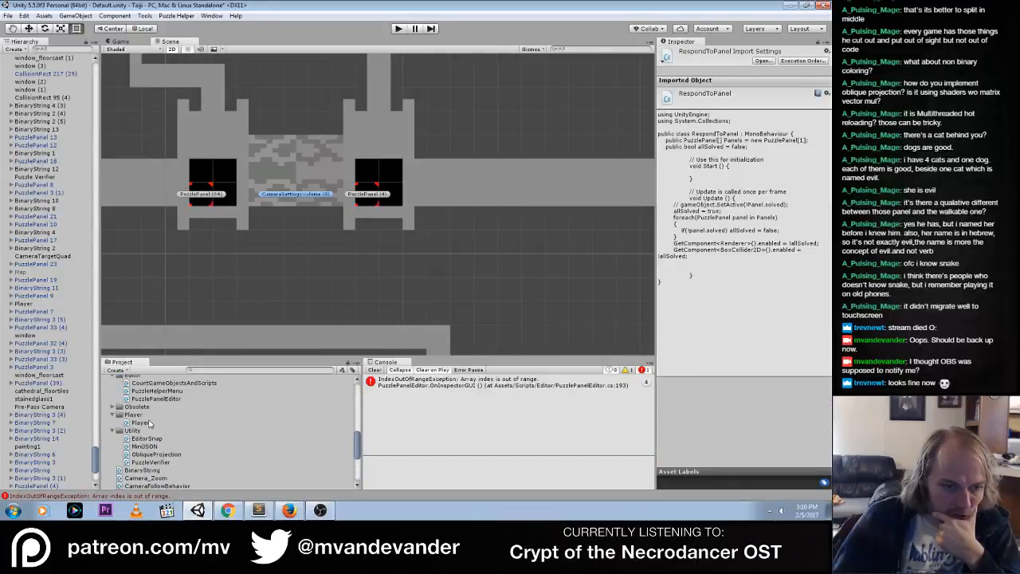
Open the PuzzleHelperMenu script for editing in Sublime Text and go to the loop in ValidateAllPuzzles
scroll(149, 423, "up", 1)
left_click(159, 420)
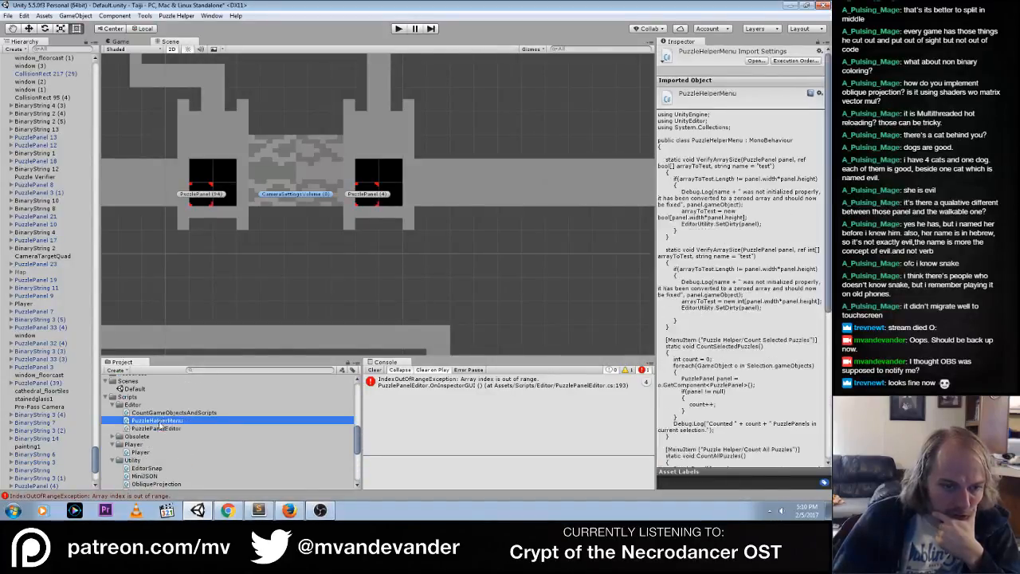
double_click(152, 423)
left_click(156, 394)
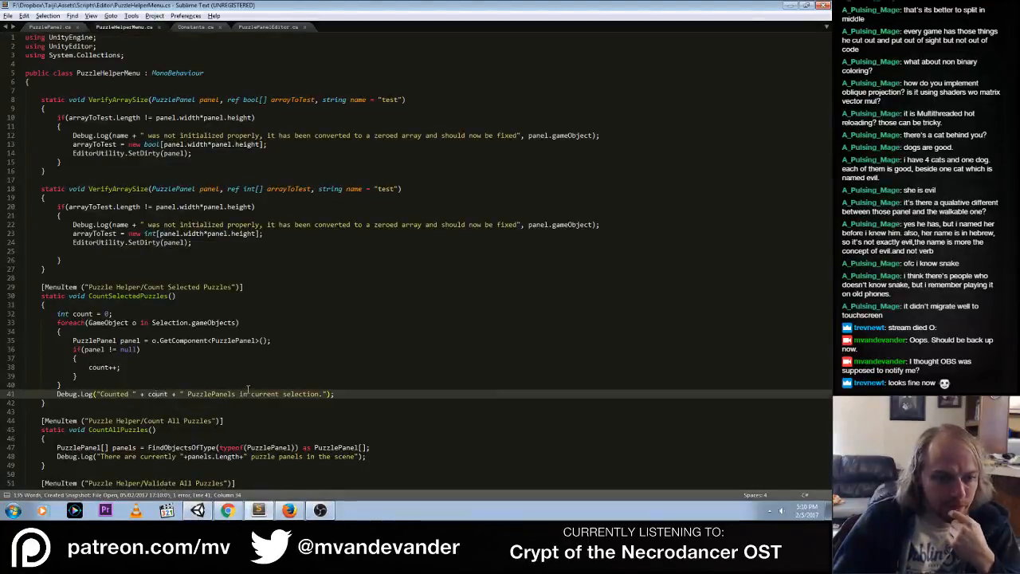
scroll(247, 390, "down", 7)
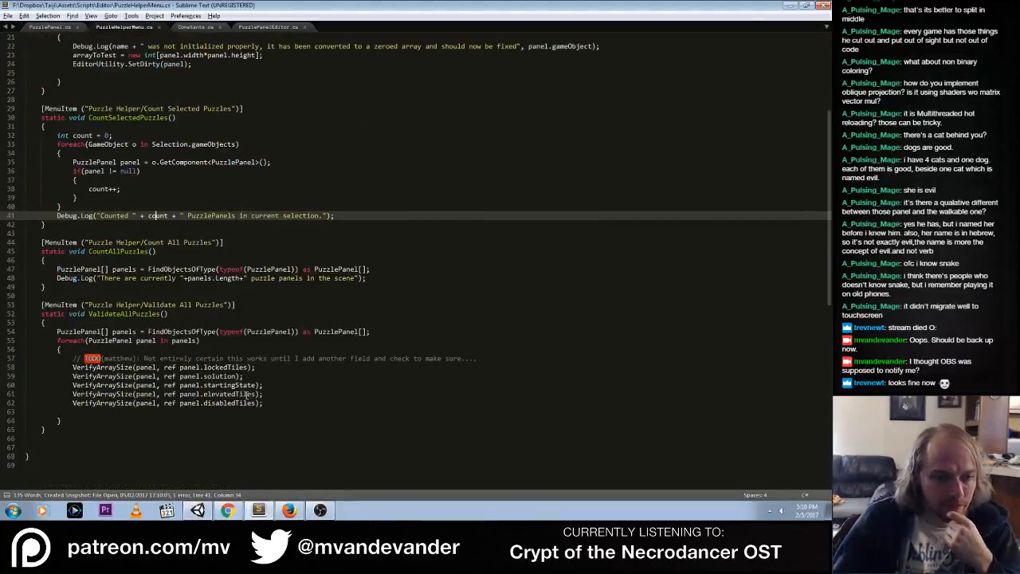
left_click(256, 368)
Below the TODO comment in the ValidateAllPuzzles loop, add an assignment of Constants.DEFAULT_PANEL_SOLVED_COLOR to panel.solvedColor and save
left_click(496, 357)
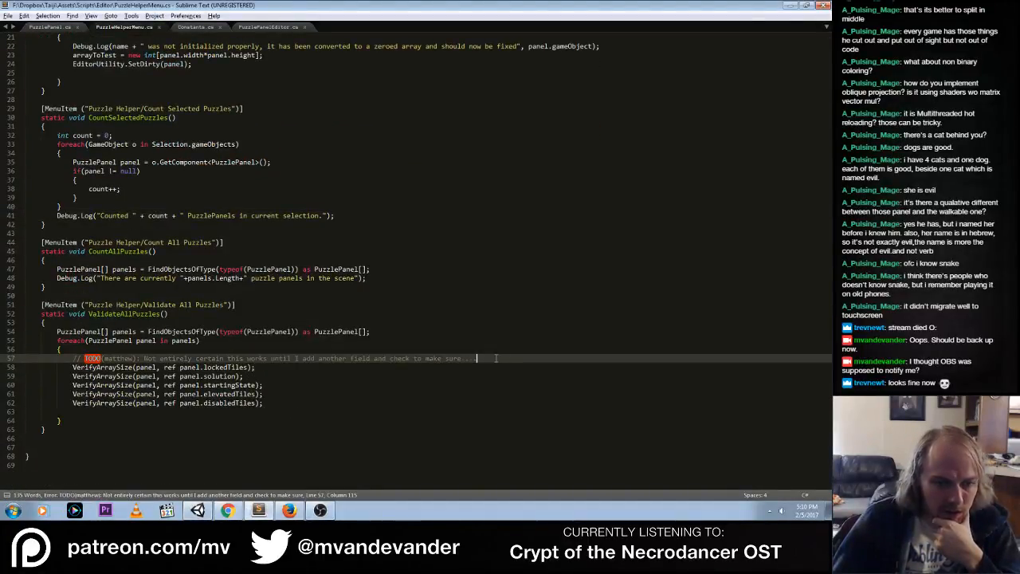
key("Return")
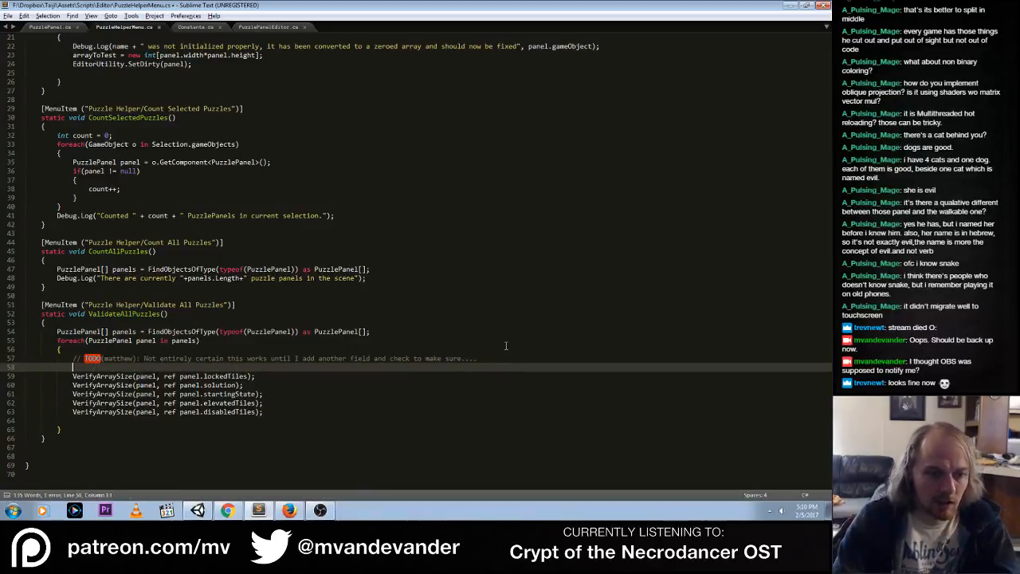
type("panel.")
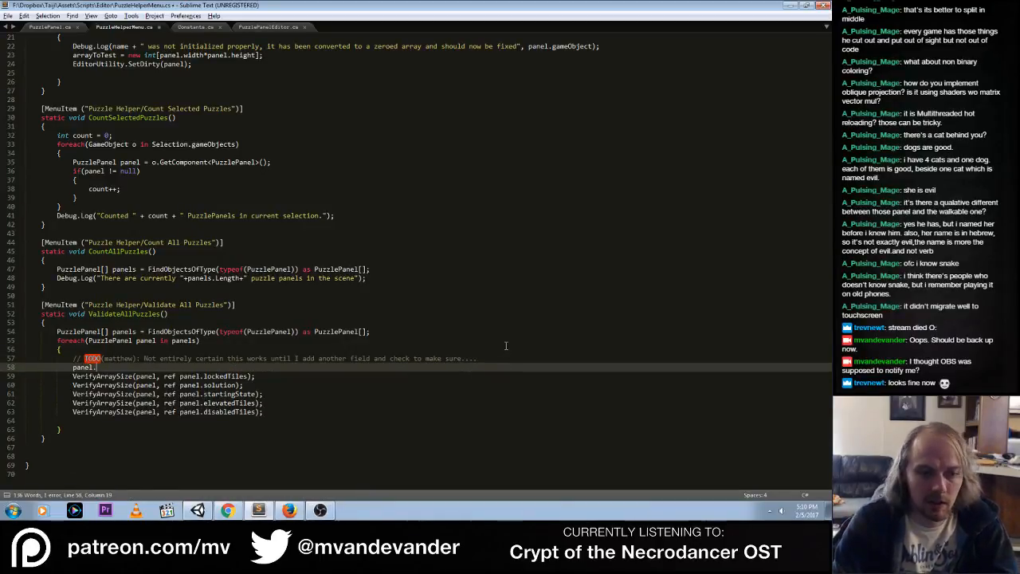
type("solvedColor")
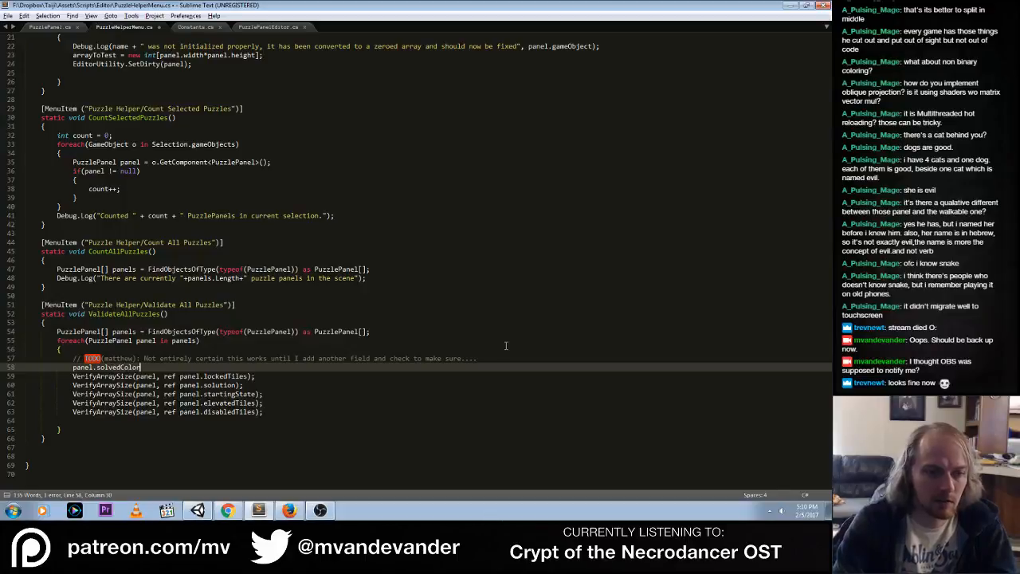
type(" = ")
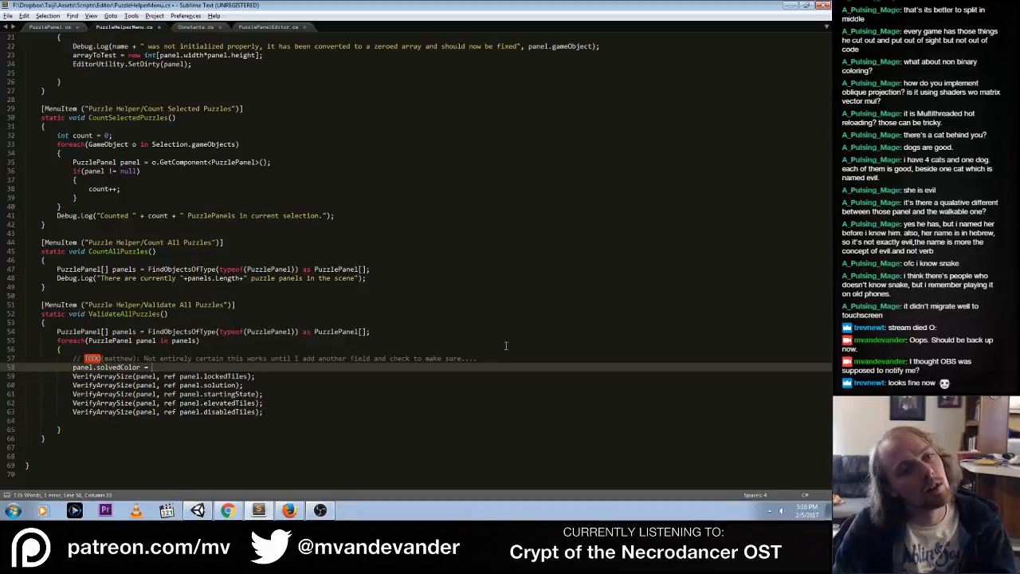
type("Constants.")
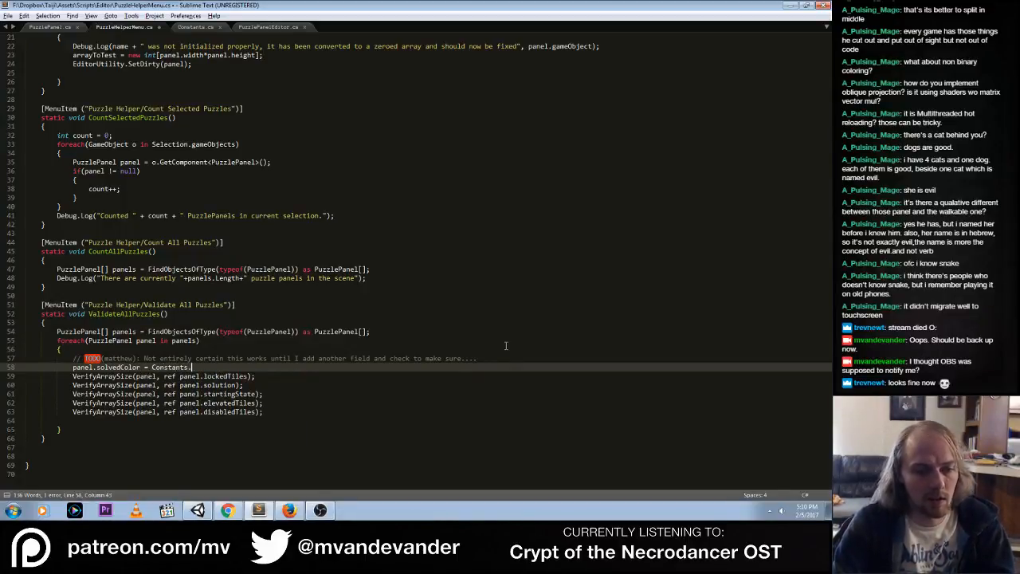
type("DEFAULT")
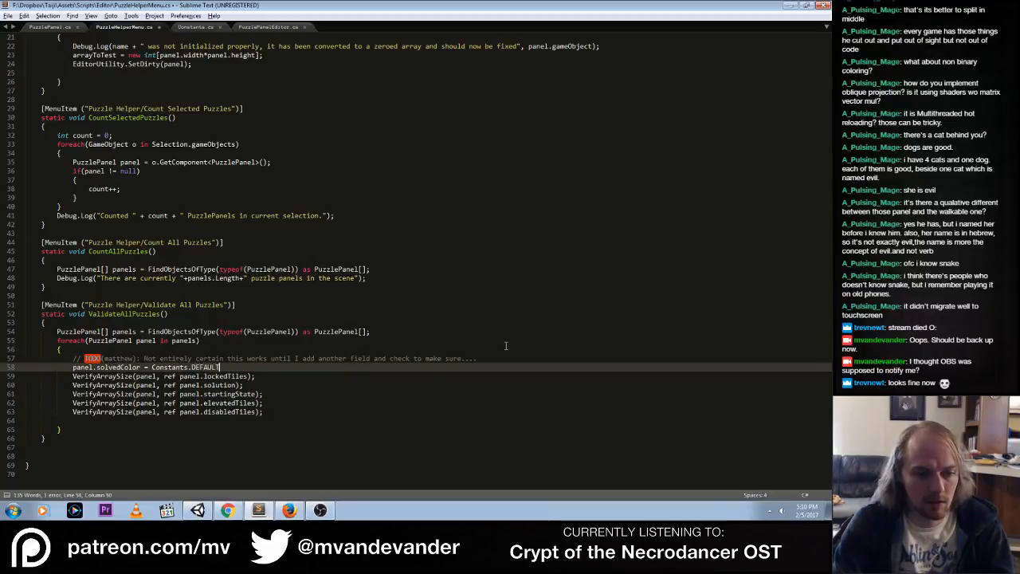
type("_PANEL_SOLVED_COLOR")
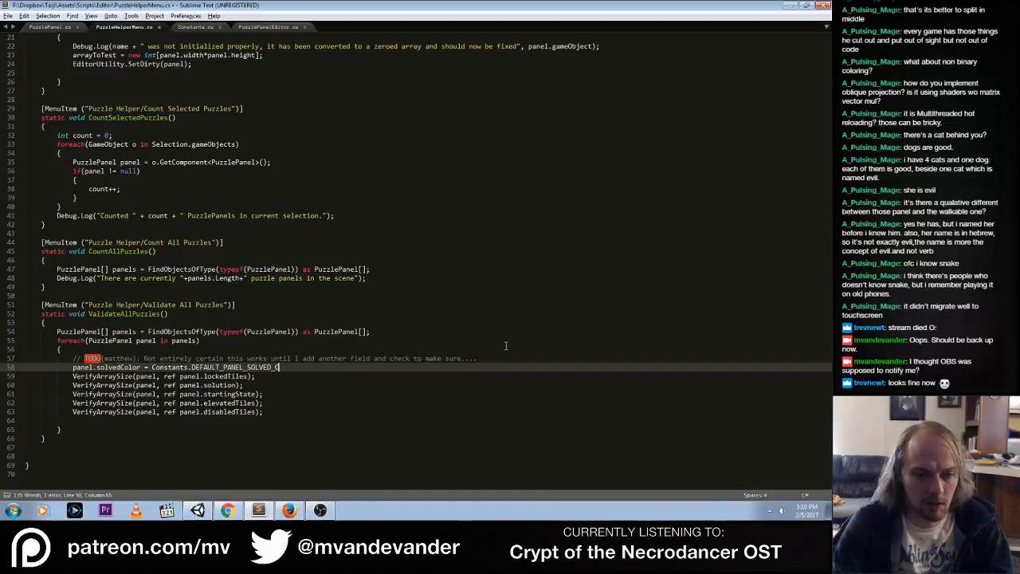
key("ctrl+s")
Check the solved color constant's name in Constants.cs, then end the new PuzzleHelperMenu assignment with a semicolon and save the script
left_click(196, 28)
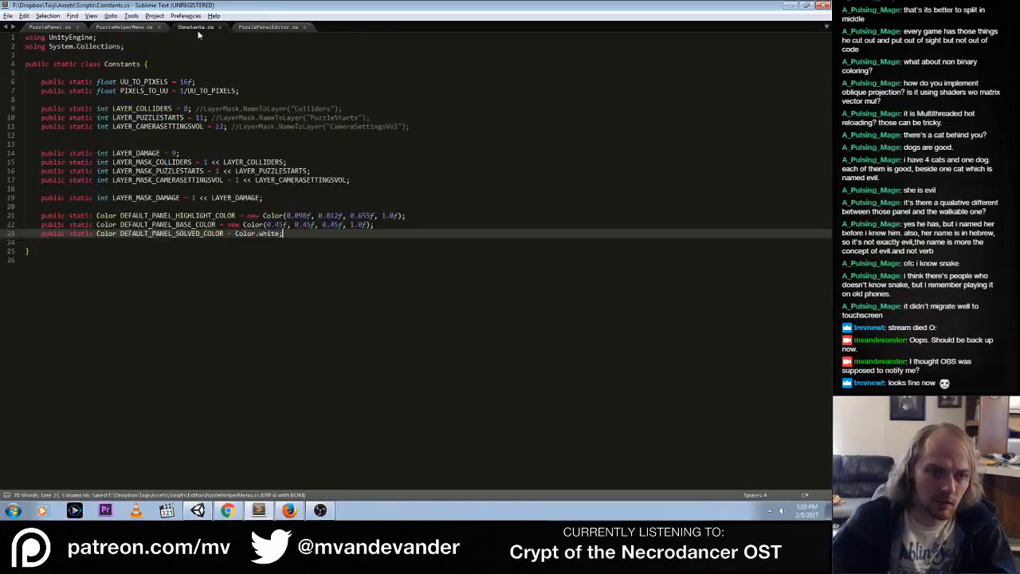
left_click(113, 27)
type(";")
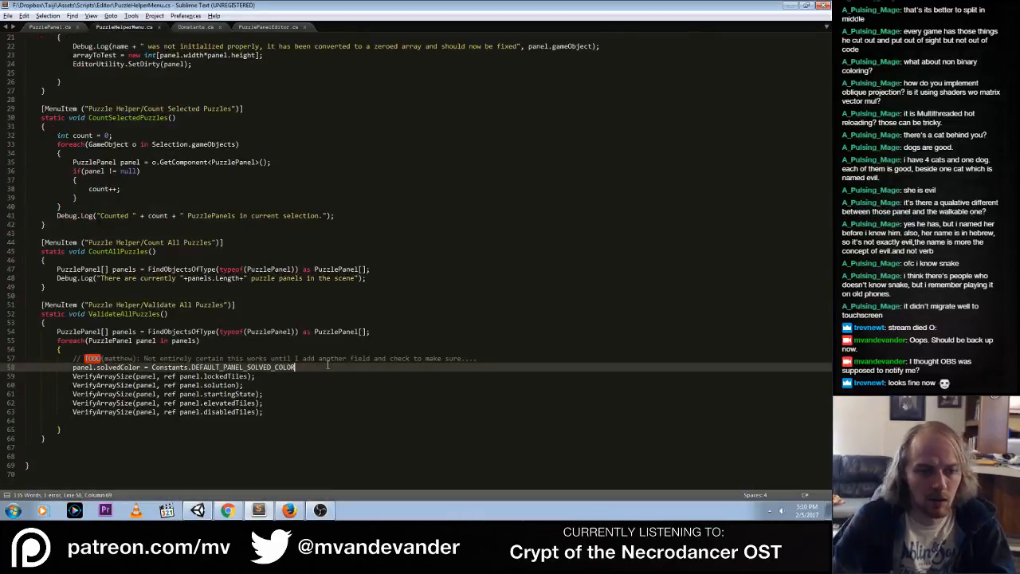
key("ctrl+s")
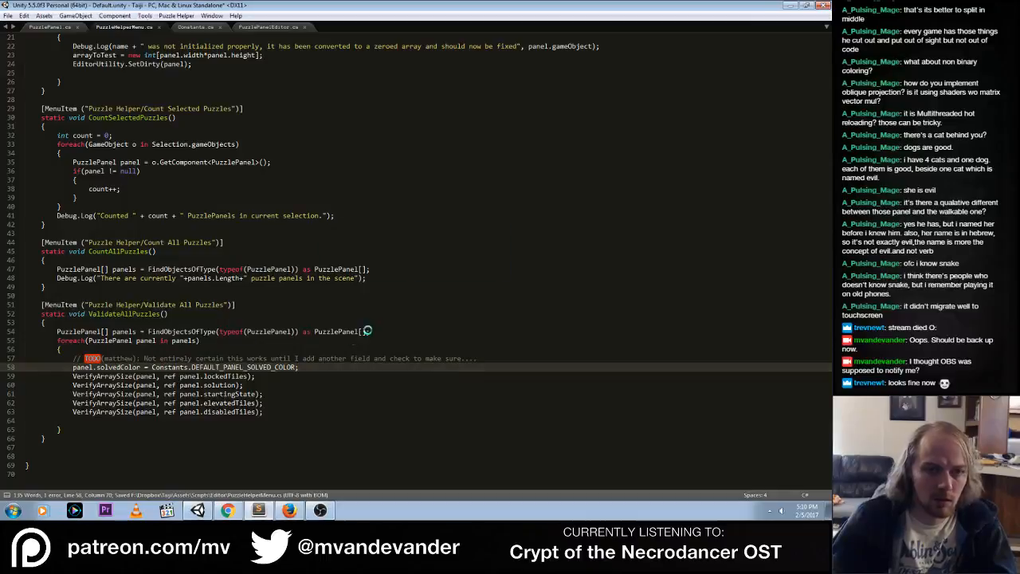
Switch to Unity, run Validate All Puzzles, and look up the code behind the first array initialization message
key("alt+Tab")
left_click(175, 16)
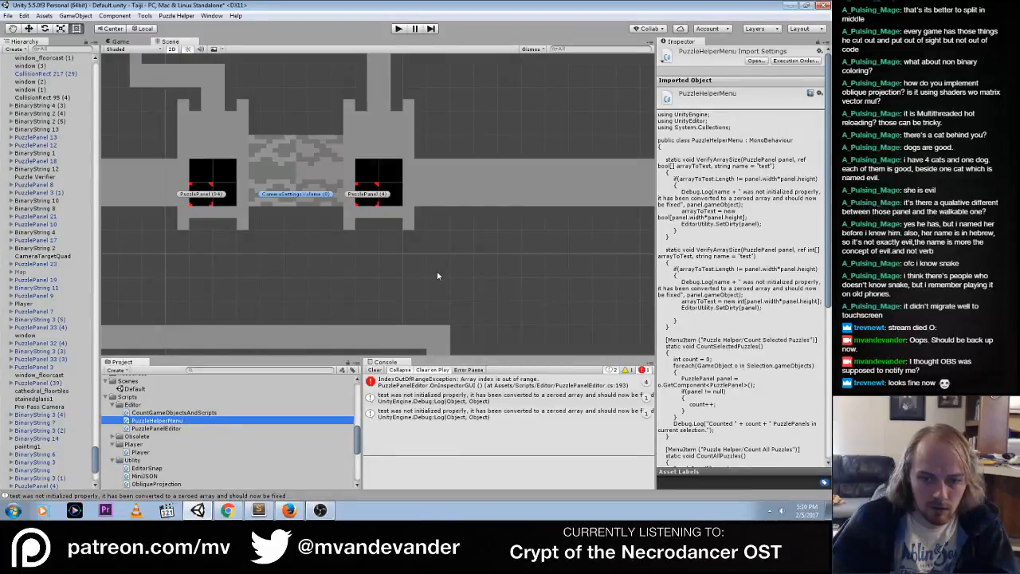
double_click(486, 403)
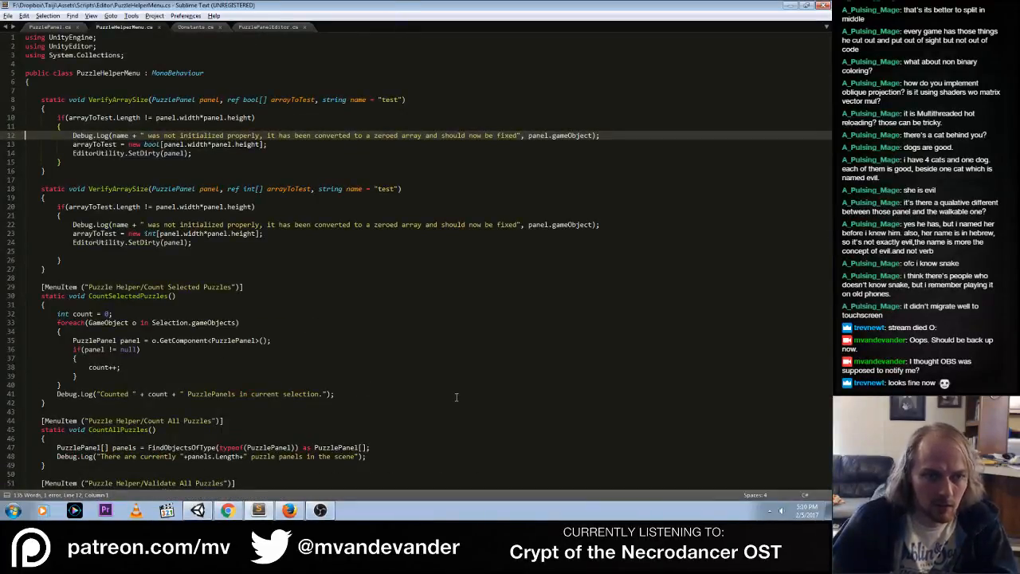
key("alt+Tab")
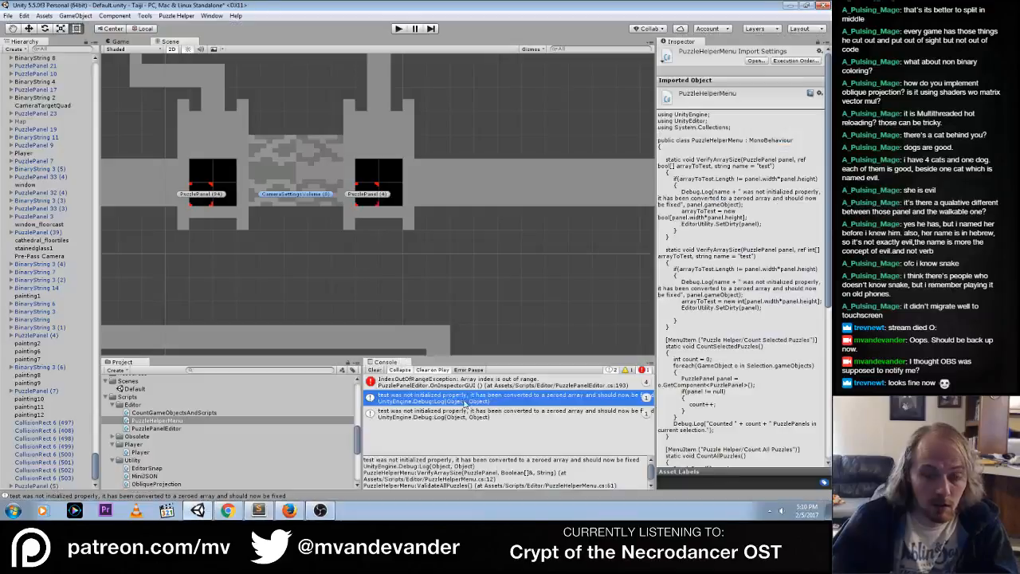
Locate the panels behind both array initialization messages, PuzzlePanel 11 and PuzzlePanel (5), in the scene and review their custom controls
left_click(398, 419)
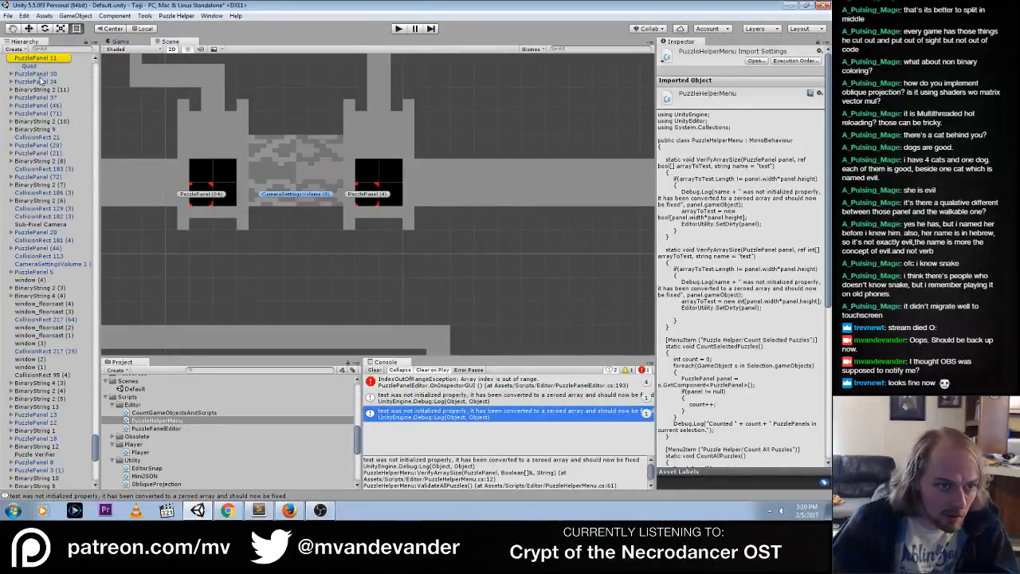
left_click(36, 58)
key("f")
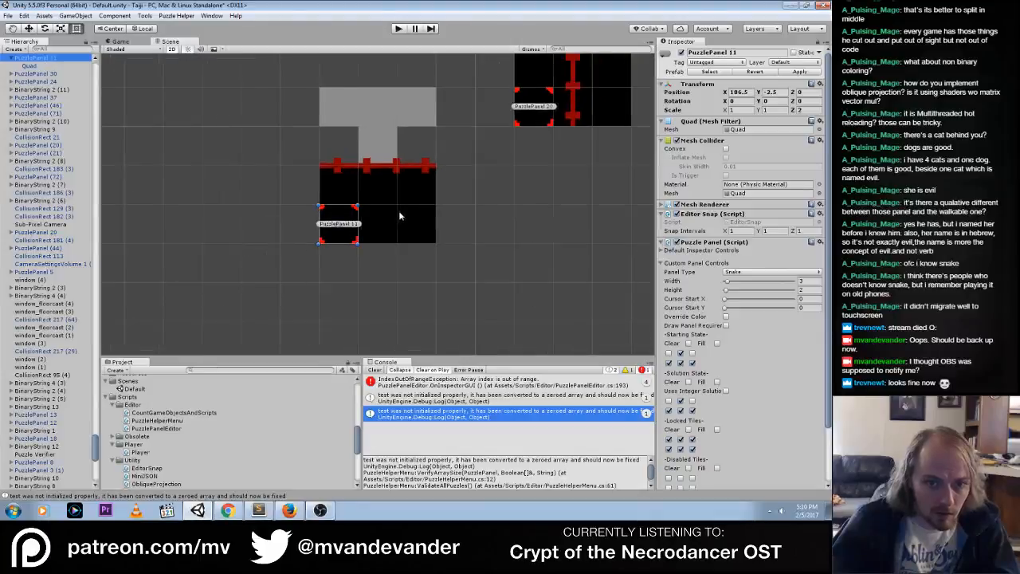
scroll(398, 211, "down", 3)
left_click(496, 399)
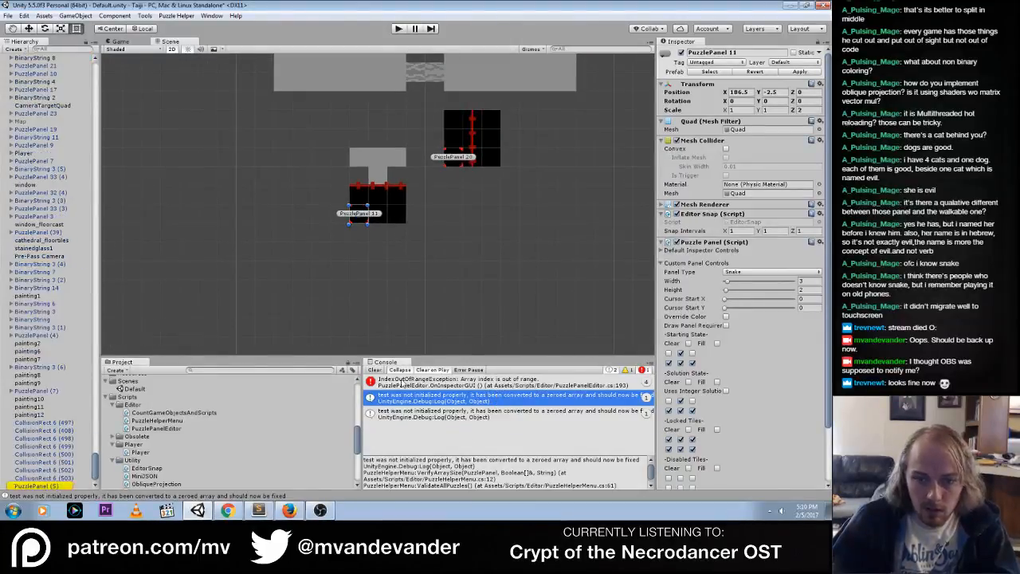
double_click(37, 487)
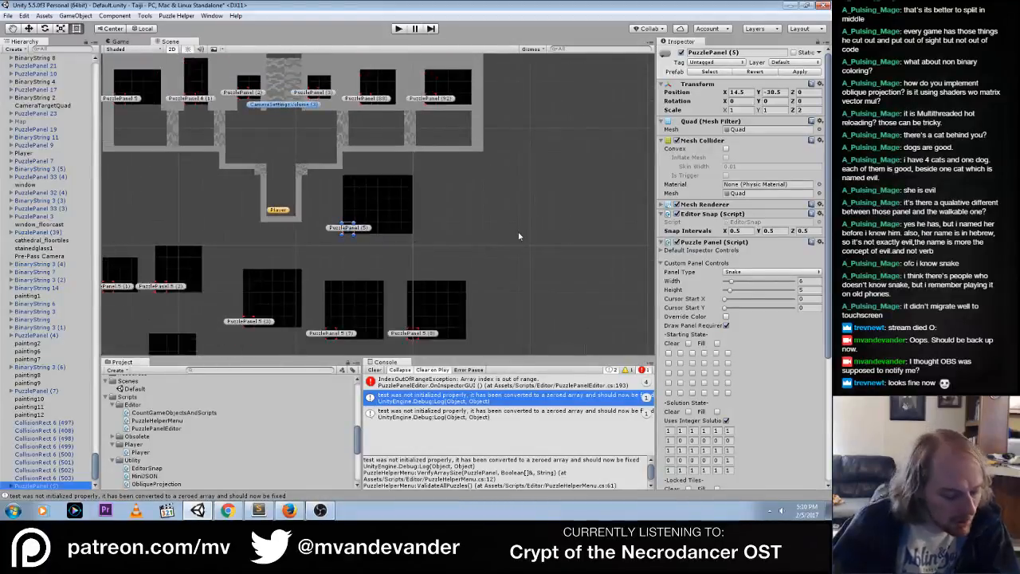
scroll(772, 402, "down", 4)
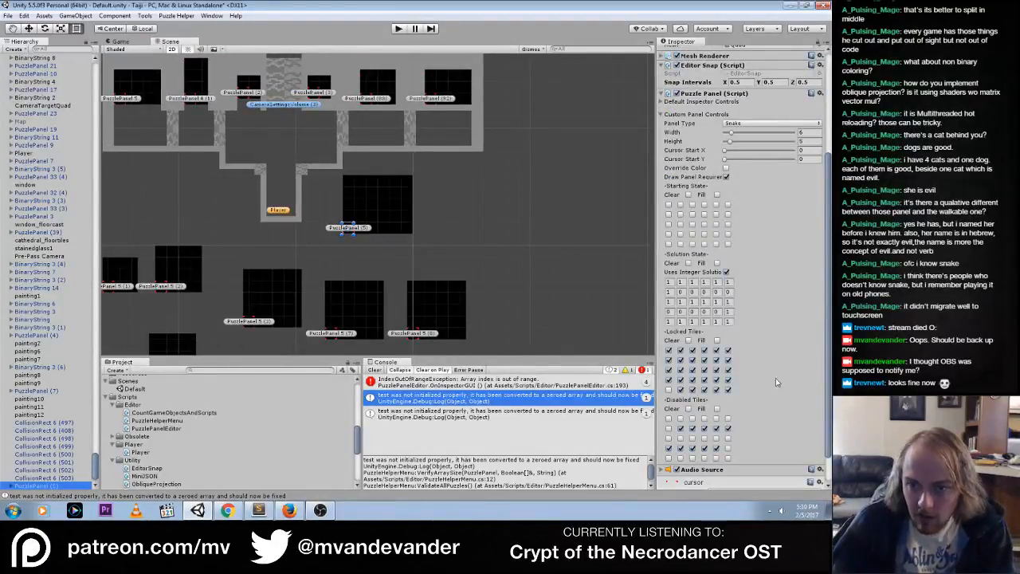
Play the game and test the two neighboring 2 by 2 panels by toggling their tiles to check the solved color
left_click(399, 29)
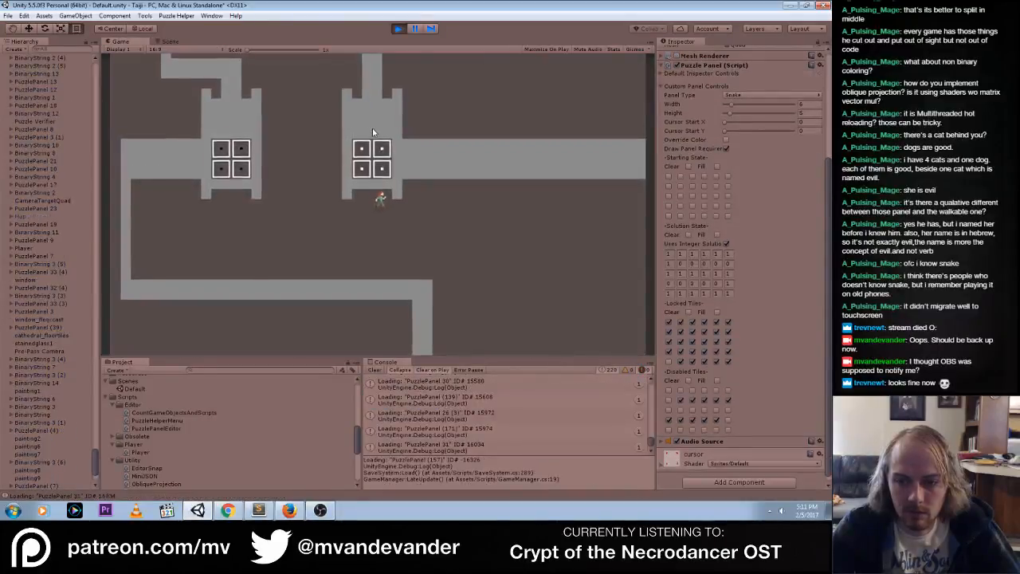
left_click(221, 164)
left_click(240, 163)
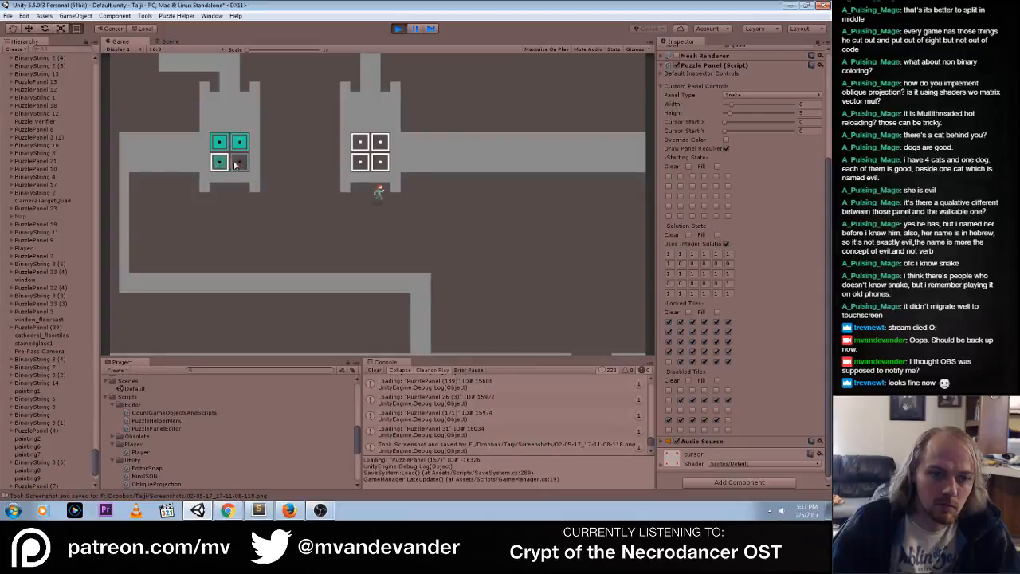
left_click(360, 163)
left_click(381, 164)
left_click(380, 143)
left_click(360, 143)
left_click(360, 163)
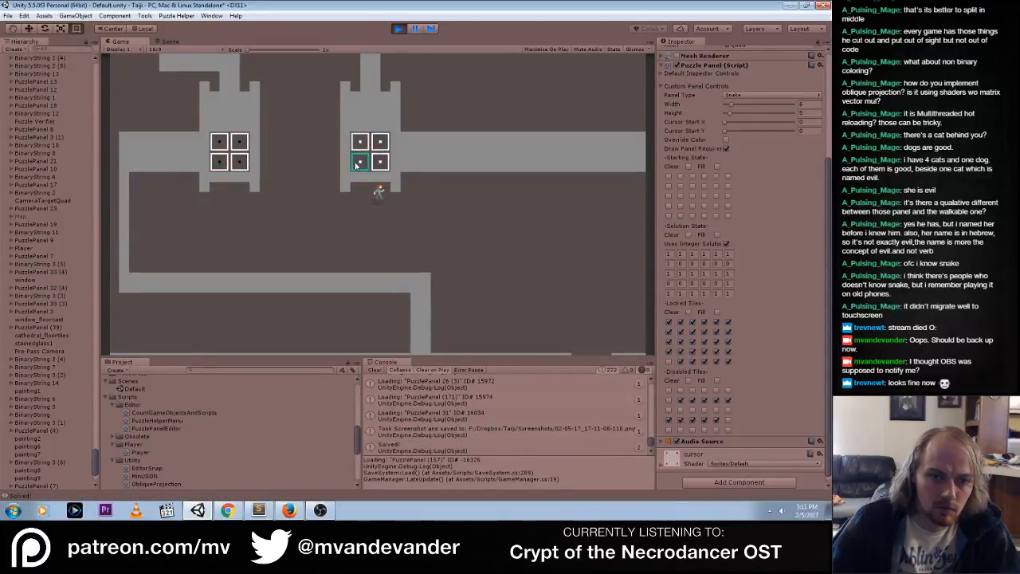
left_click(219, 164)
mouse_move(232, 166)
left_mouse_down()
mouse_move(220, 145)
mouse_move(241, 152)
mouse_move(221, 162)
left_mouse_up()
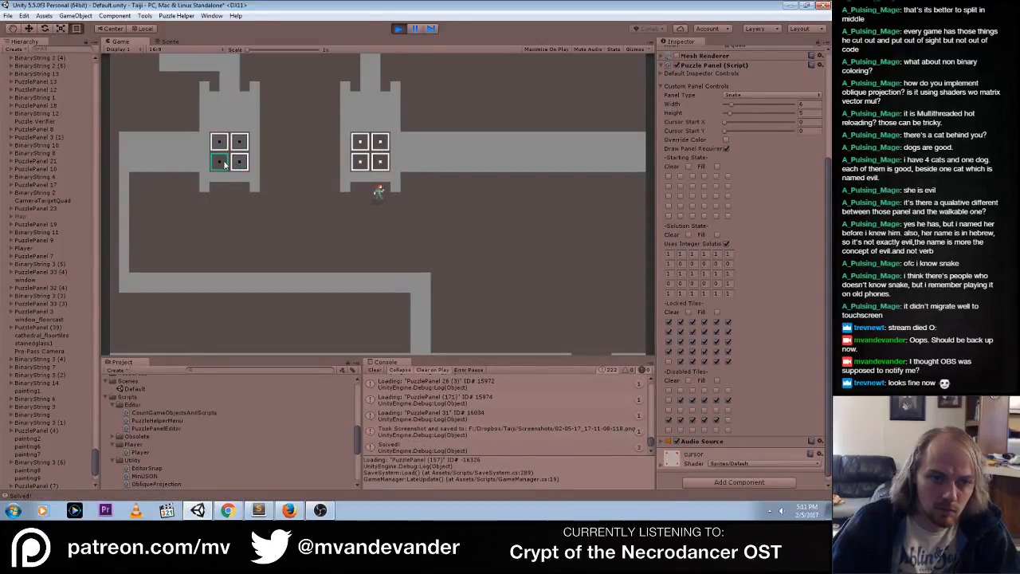
left_click(221, 162)
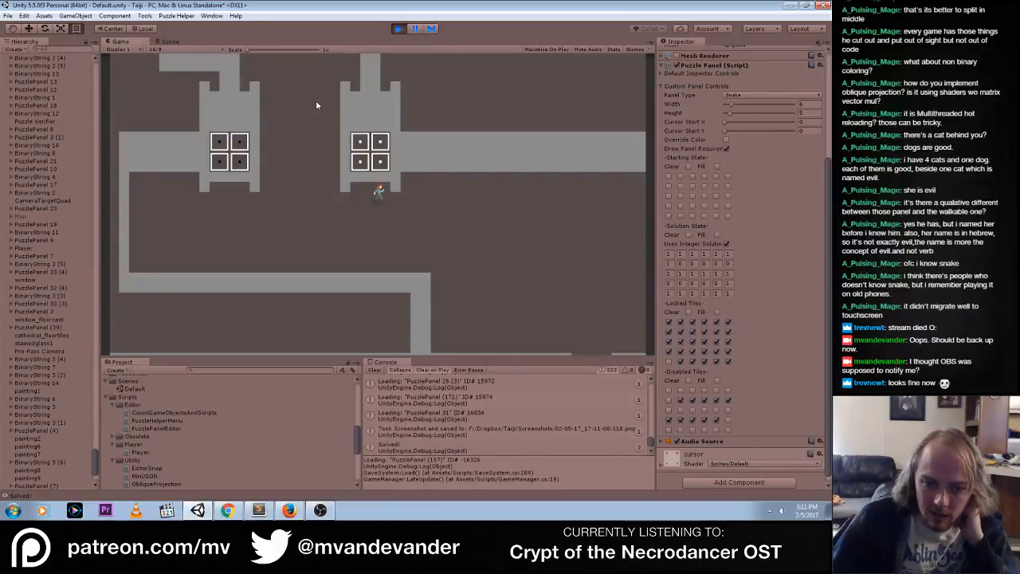
Walk the player up past the large floor panel and toggle tiles on the two upper 2 by 2 panels to compare their colors
left_click(167, 42)
left_click(136, 45)
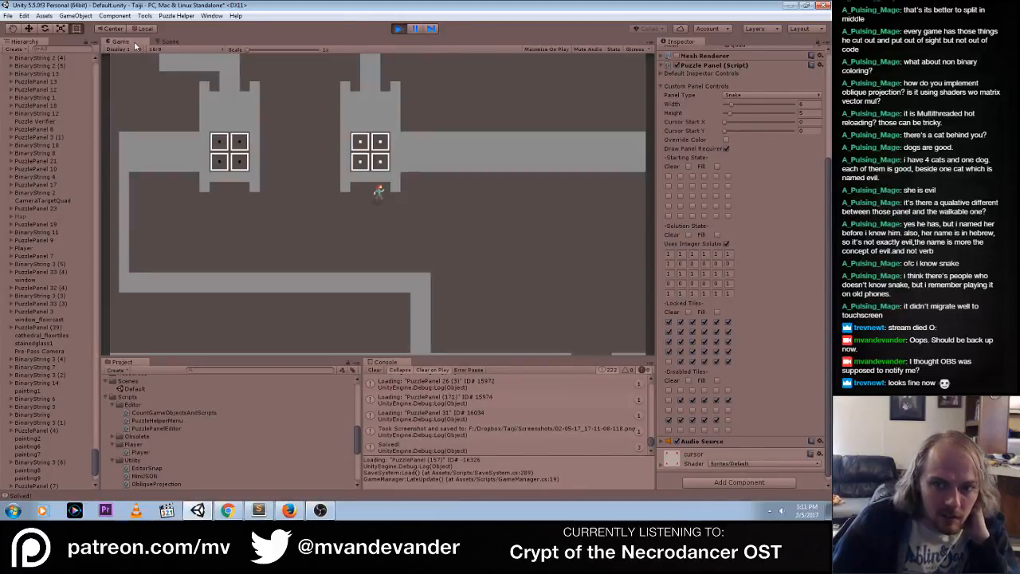
key("a")
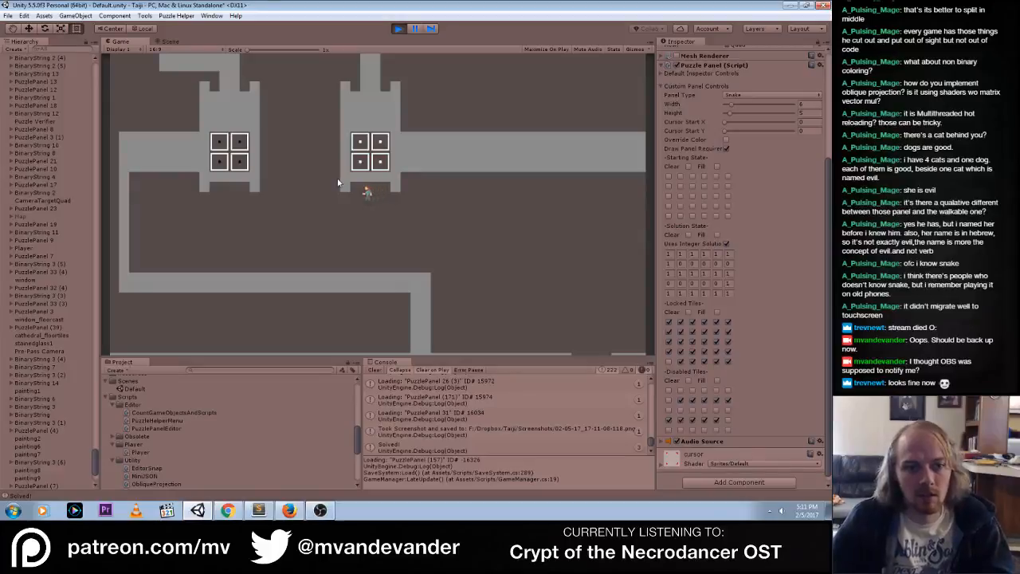
key("w")
key("w")
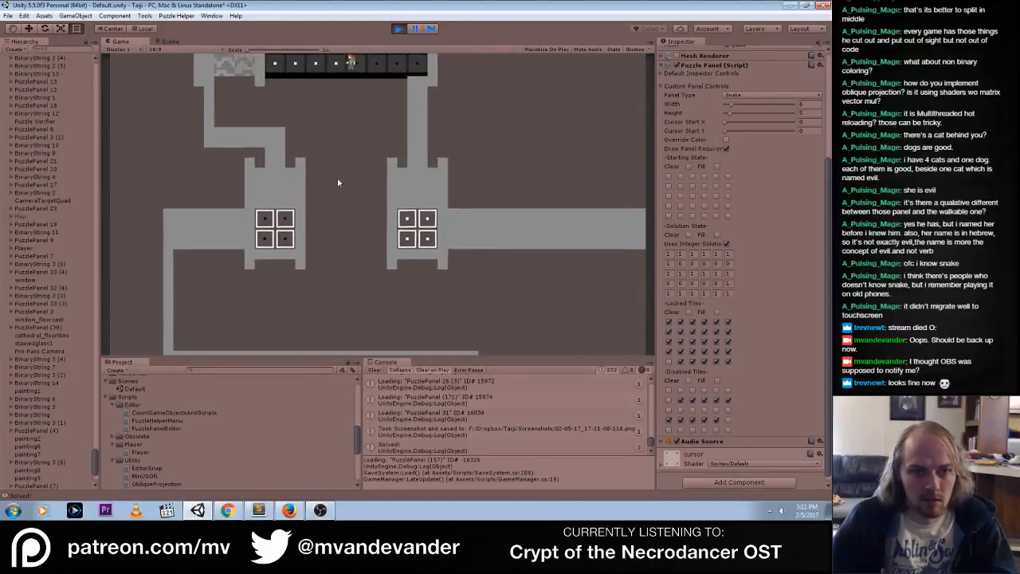
key("w")
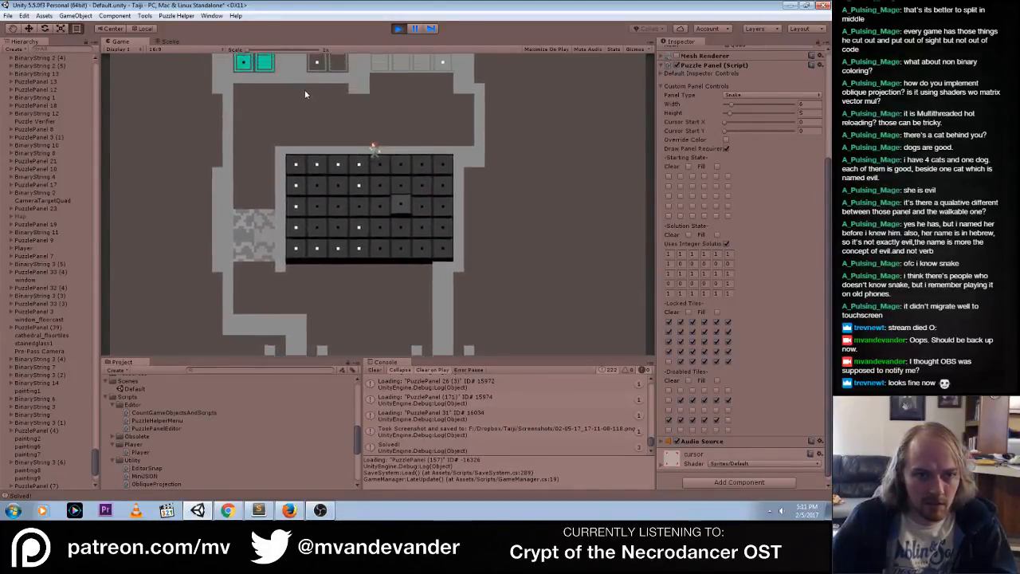
mouse_move(319, 85)
left_mouse_down()
mouse_move(339, 70)
mouse_move(320, 76)
left_mouse_up()
left_click(320, 98)
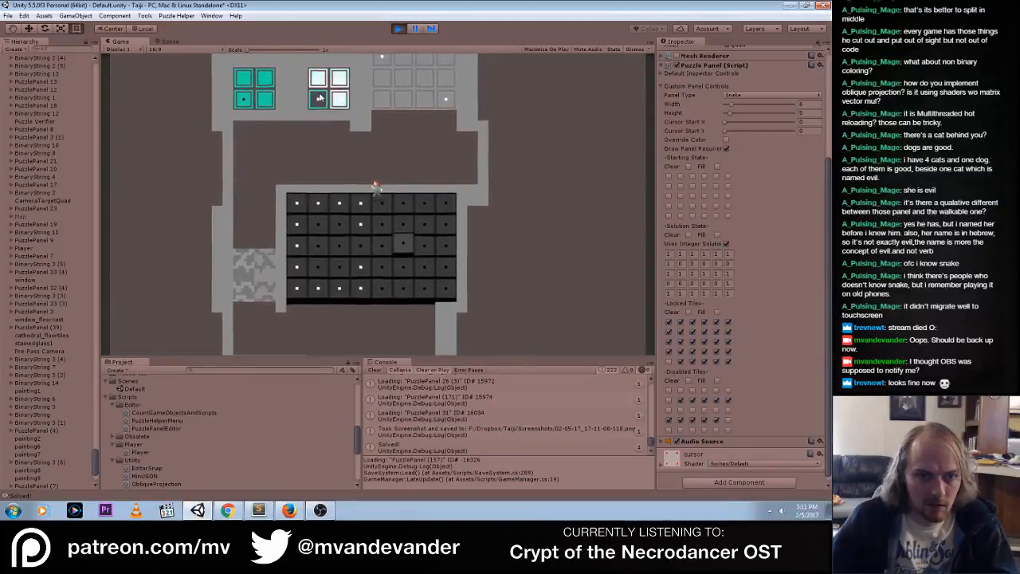
left_click(245, 104)
left_click(244, 102)
mouse_move(245, 82)
left_mouse_down()
mouse_move(264, 82)
mouse_move(264, 101)
left_mouse_up()
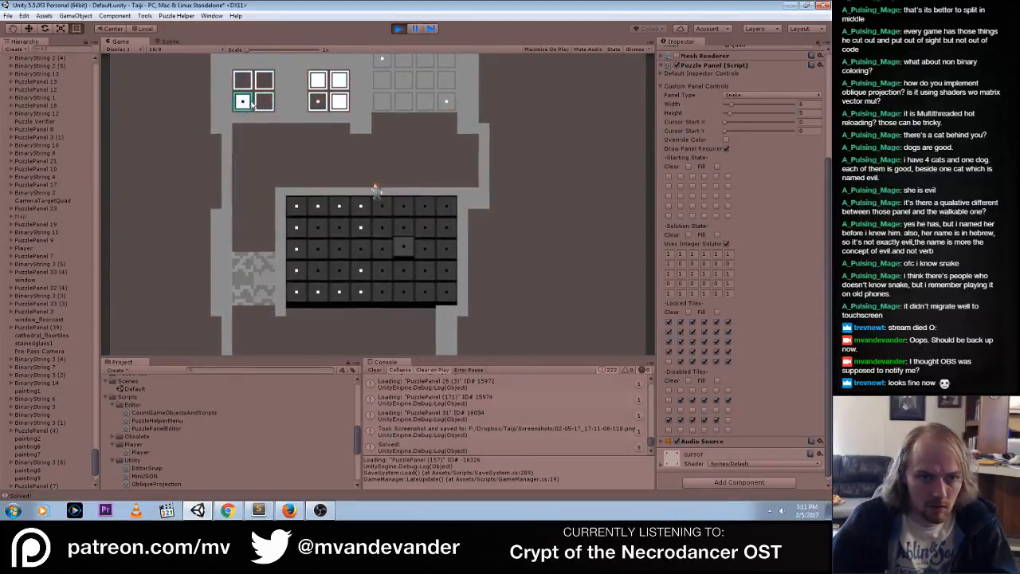
Stop the game and select the left of the two lower 2 by 2 puzzle panels in the scene
left_click(393, 32)
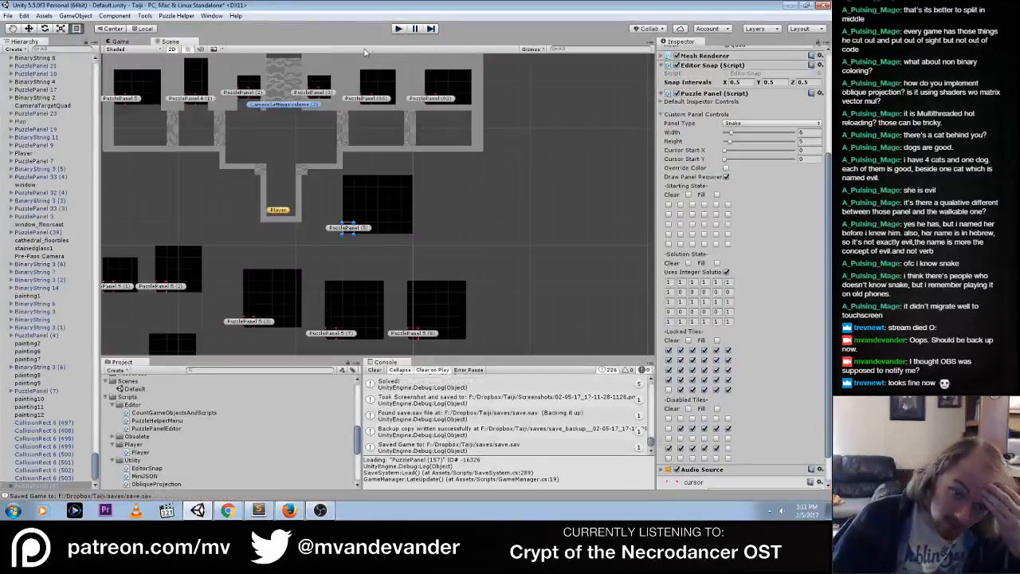
middle_click_drag(328, 188, 438, 295)
middle_click_drag(431, 151, 482, 318)
middle_click_drag(478, 112, 492, 236)
left_click(184, 266)
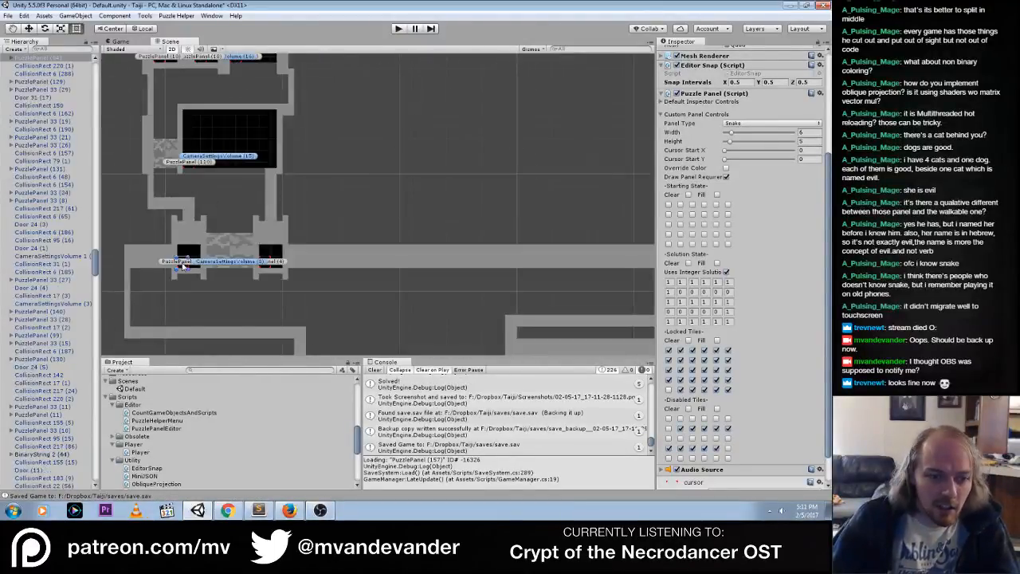
Expand the selected 2 by 2 panel's default inspector controls and examine the alpha of its solved color
left_click(661, 186)
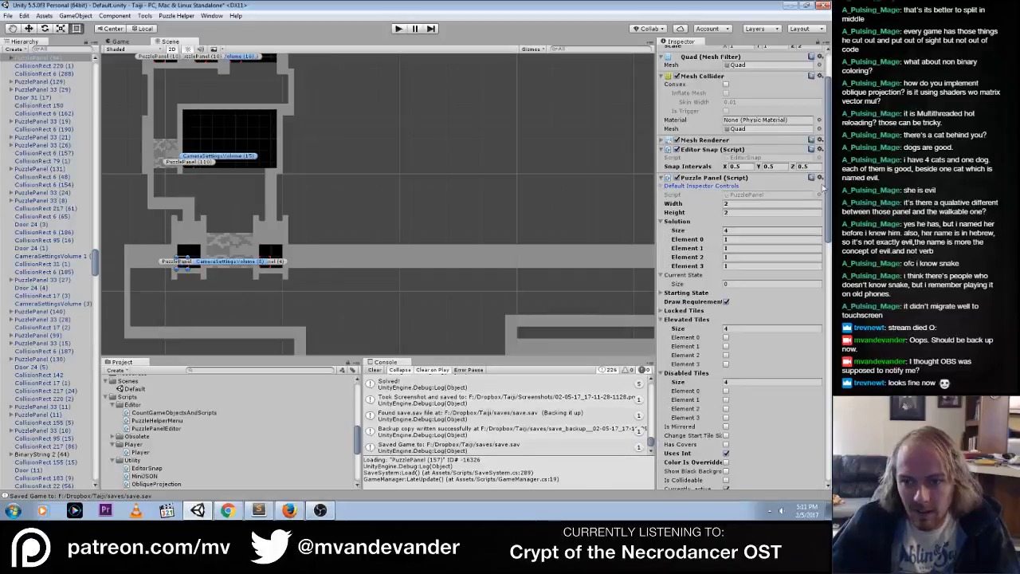
scroll(825, 191, "down", 5)
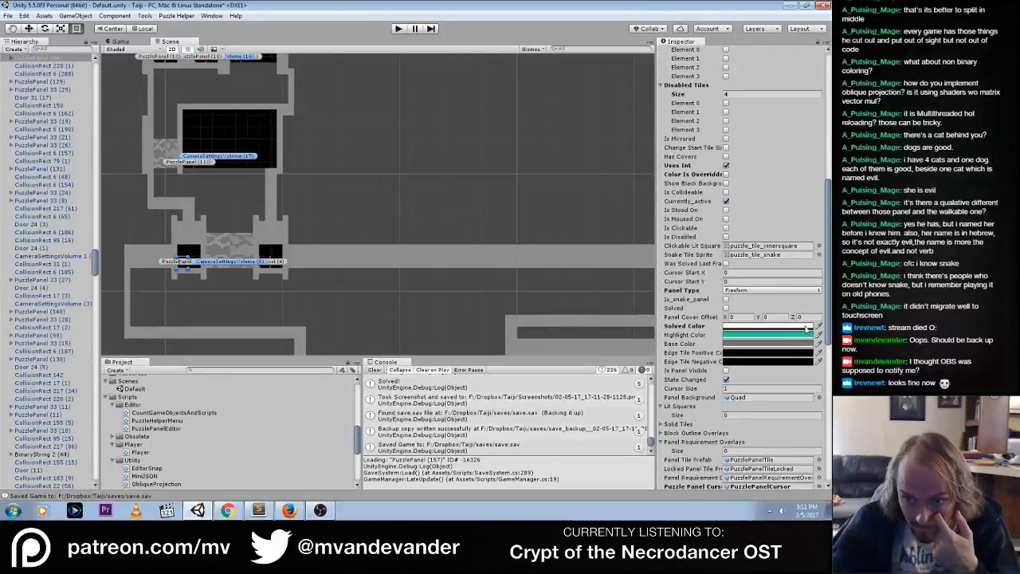
left_click(803, 327)
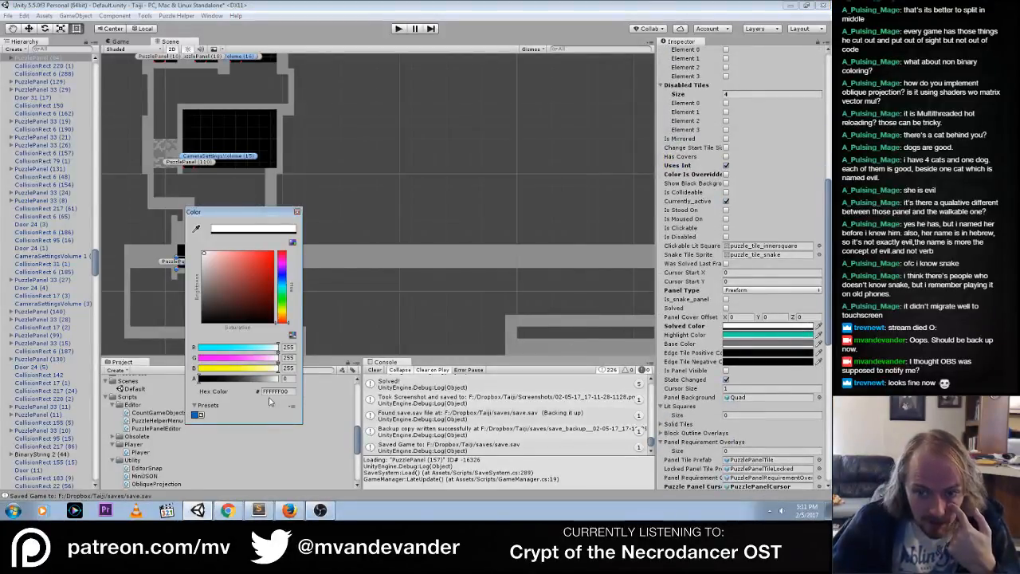
left_click(296, 211)
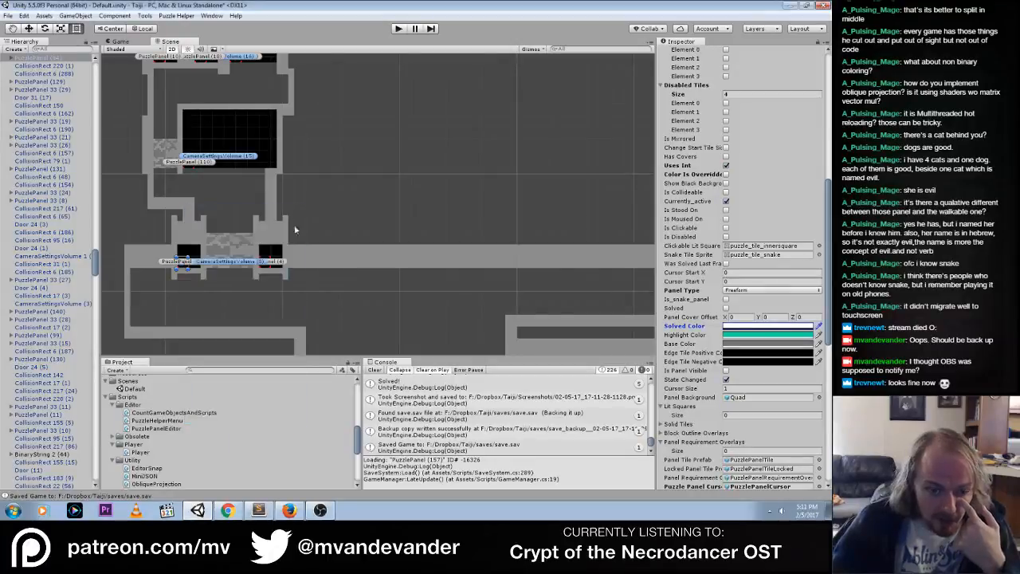
Switch to Sublime Text and review the solved color assignment in ValidateAllPuzzles in PuzzleHelperMenu.cs
left_click(259, 511)
left_click(247, 29)
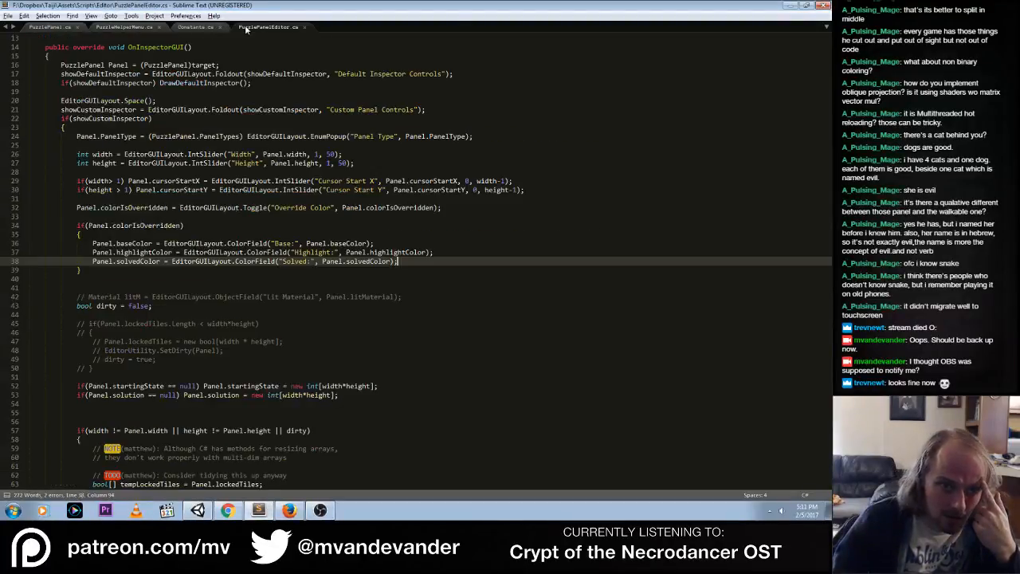
left_click(140, 28)
scroll(241, 340, "down", 9)
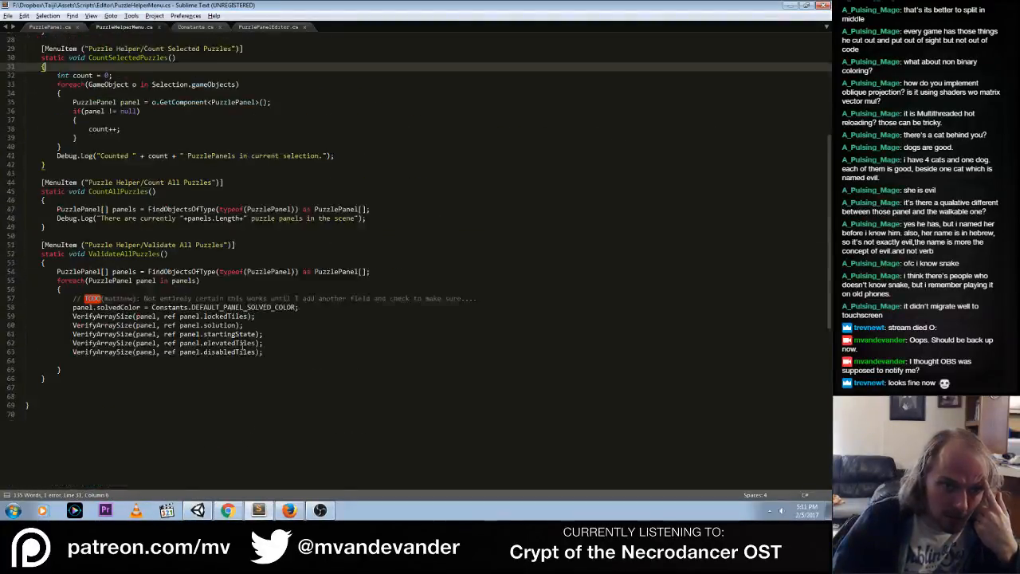
left_click(300, 296)
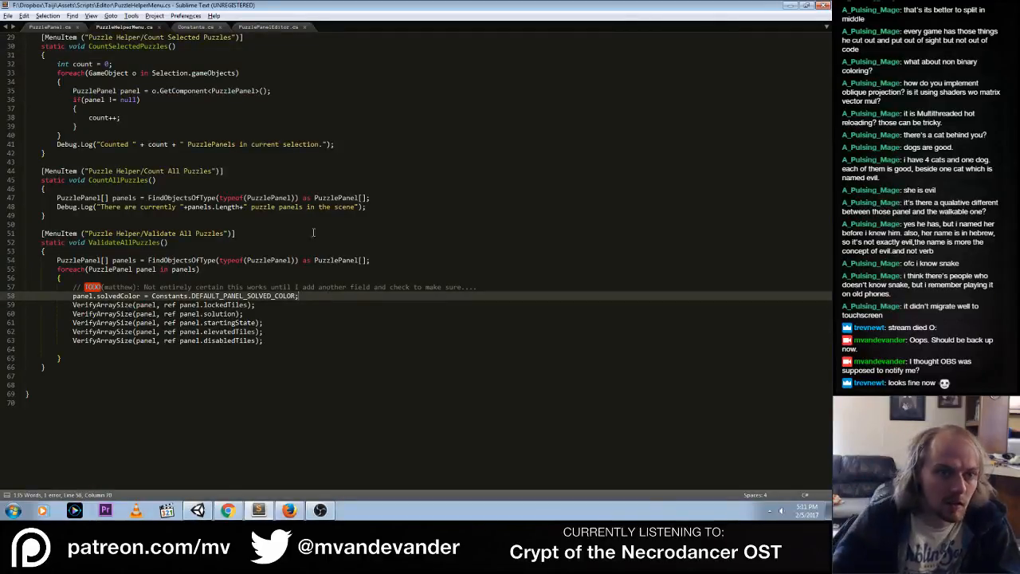
Define DEFAULT_PANEL_SOLVED_COLOR in Constants.cs as new Color(1.0f, 1.0f, 1.0f, 1.0f) and save the file
left_click(197, 28)
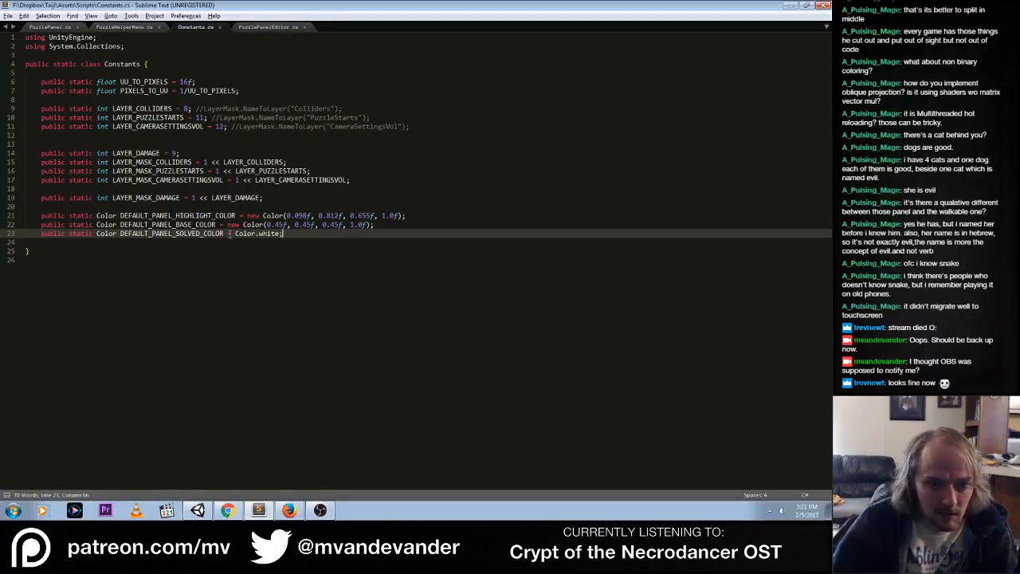
left_click_drag(235, 233, 321, 235)
type("new Co")
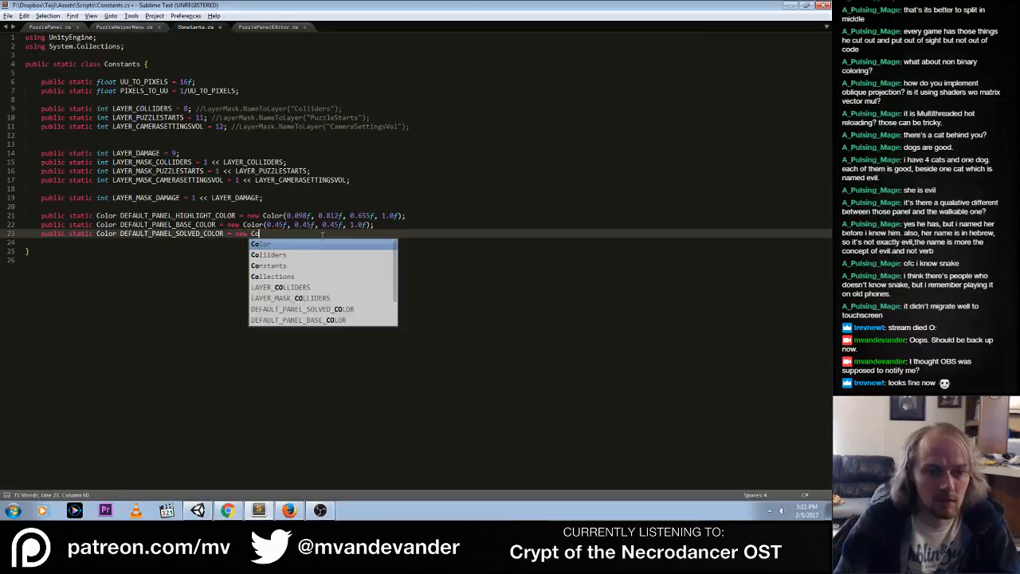
type("lor(1.0f, 1.")
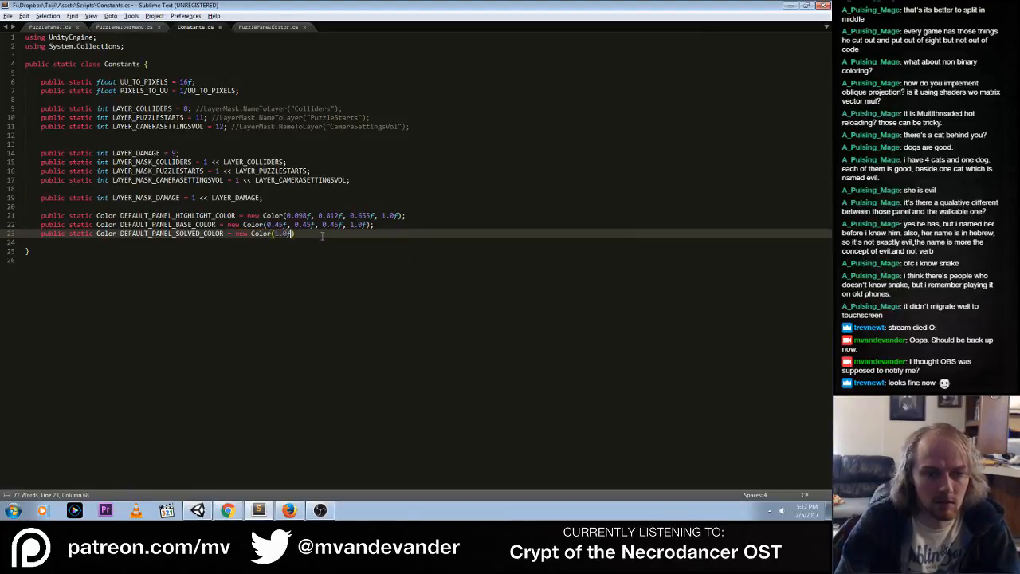
type("0f, 1.0f, 1.0")
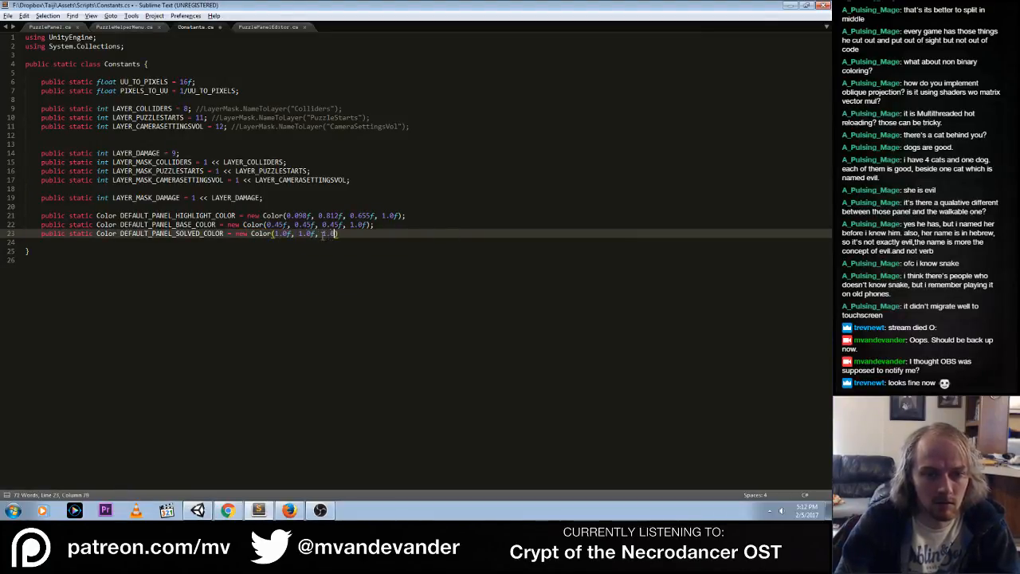
type("f);")
key("ctrl+s")
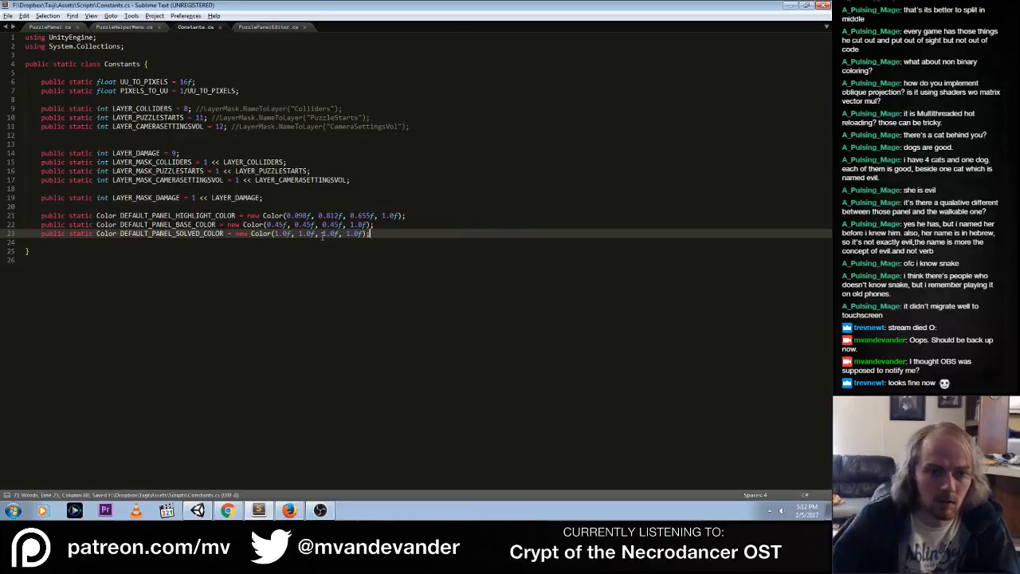
Run Validate All Puzzles in Unity, clear the console and check the selected panel's solved color
key("alt+Tab")
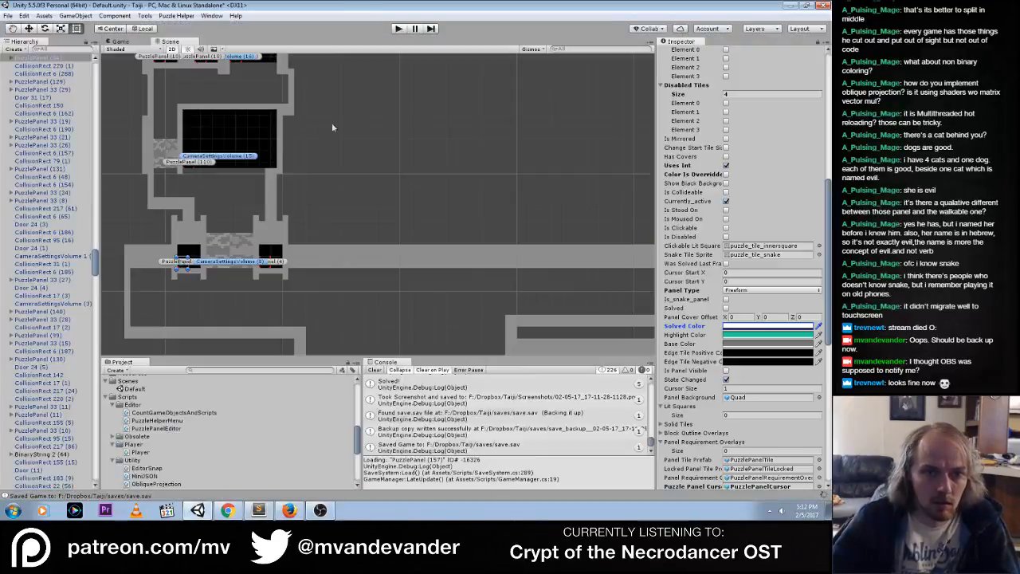
left_click(174, 16)
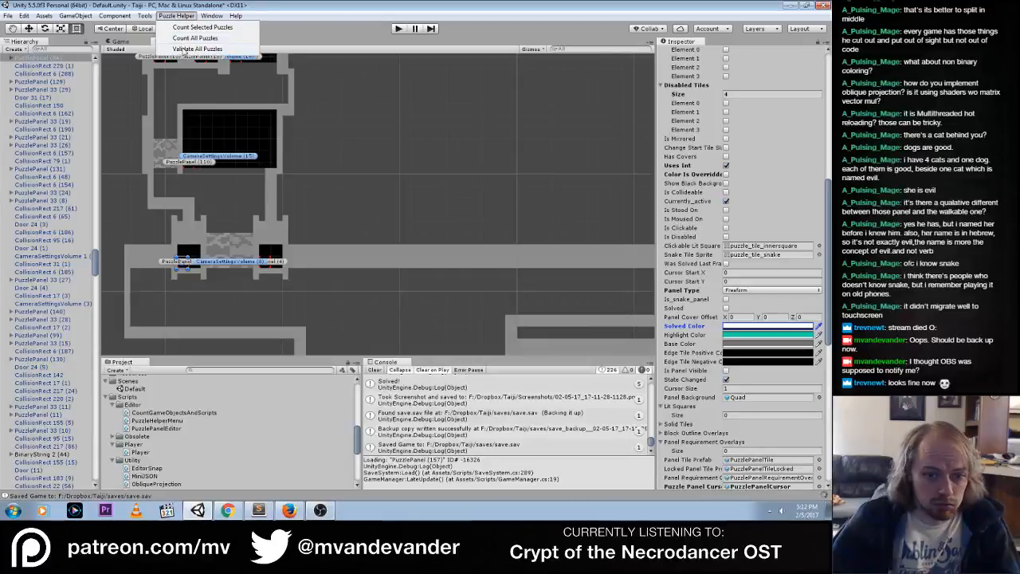
left_click(416, 231)
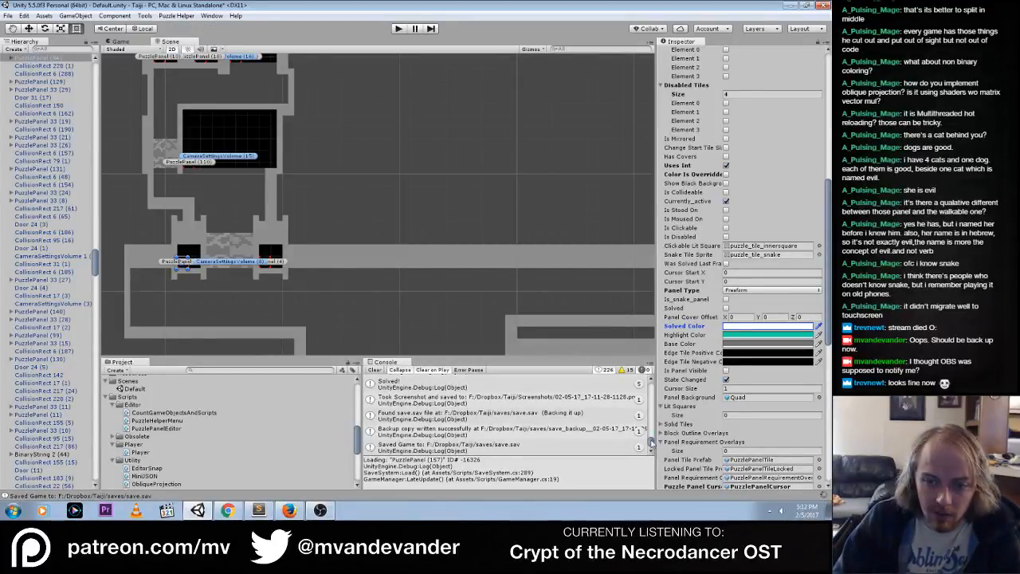
left_click(372, 370)
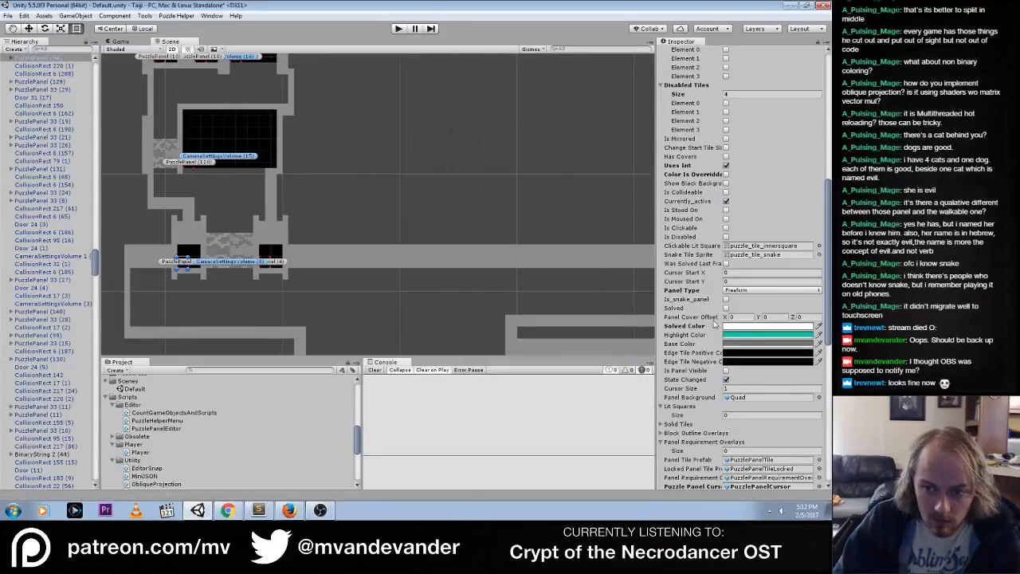
left_click(741, 327)
left_click(297, 212)
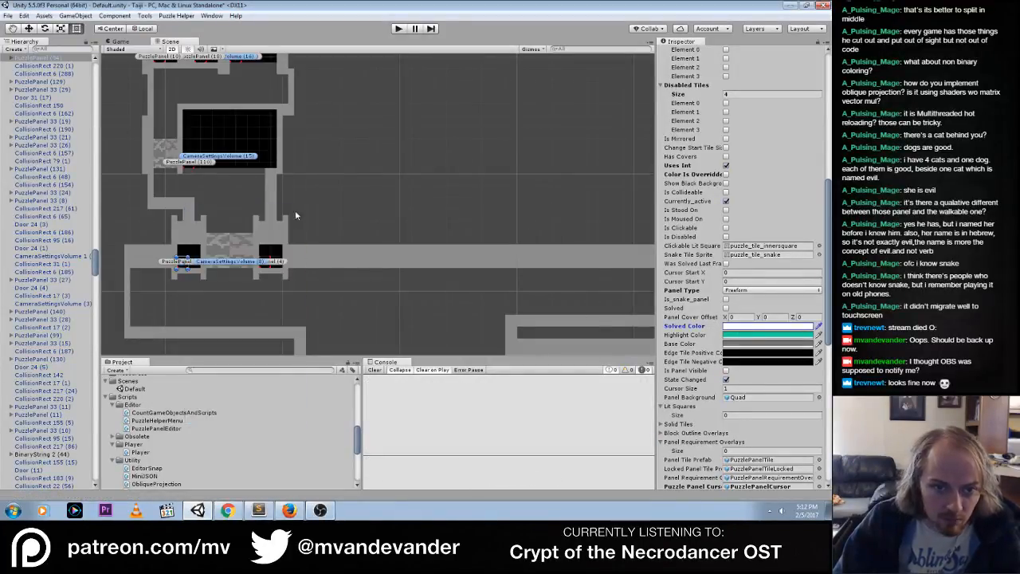
Play the game, walk down past the large floor panel to test the left lower 2 by 2 panel's solved color, and stop
left_click(399, 28)
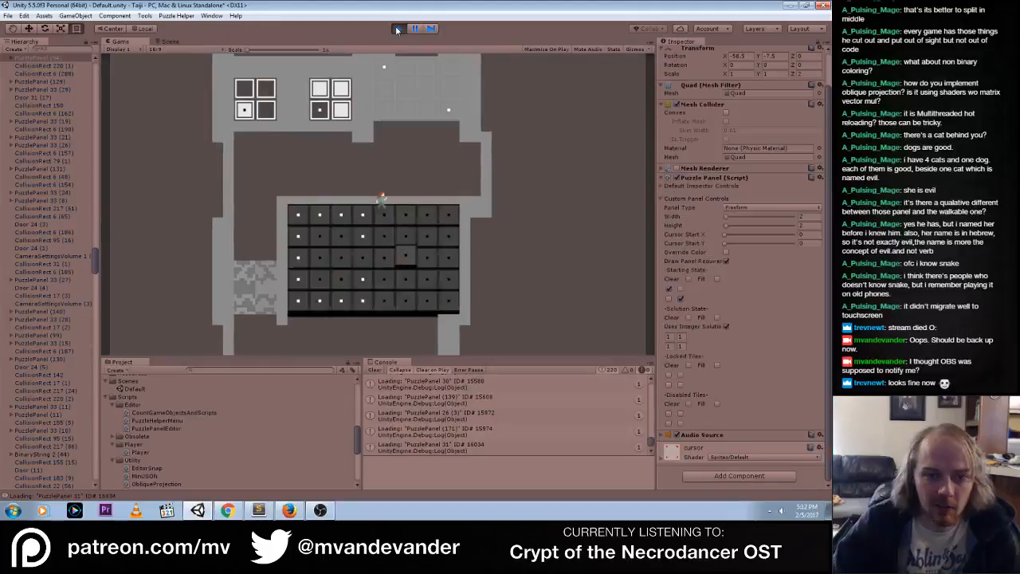
key("s")
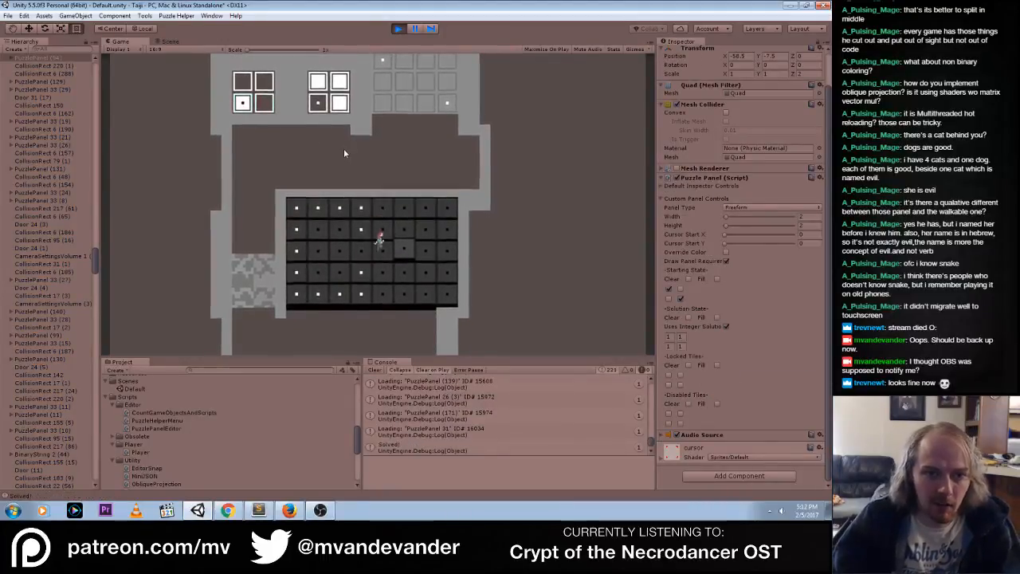
key("s")
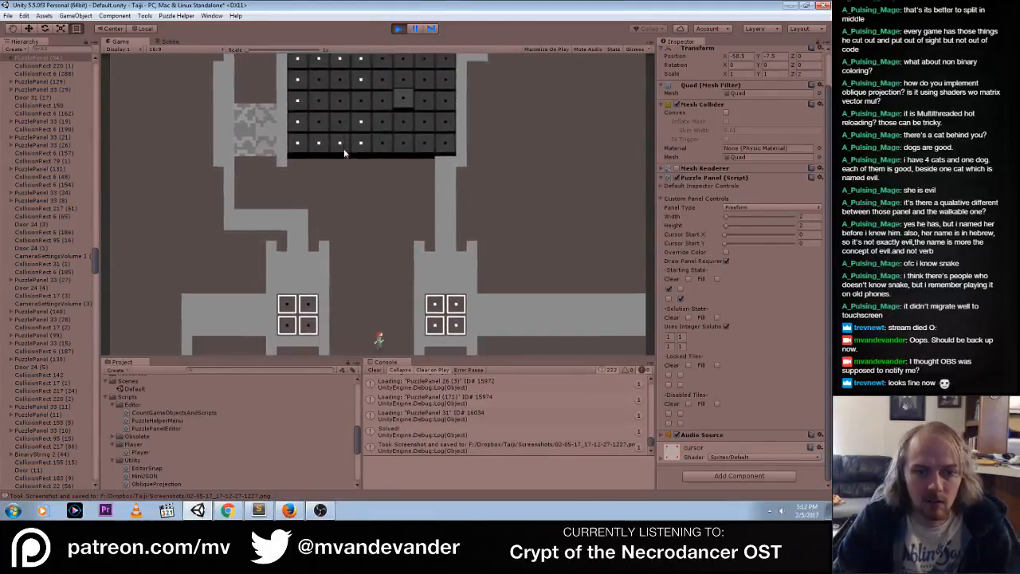
left_click_drag(288, 200, 308, 158)
left_click(309, 165)
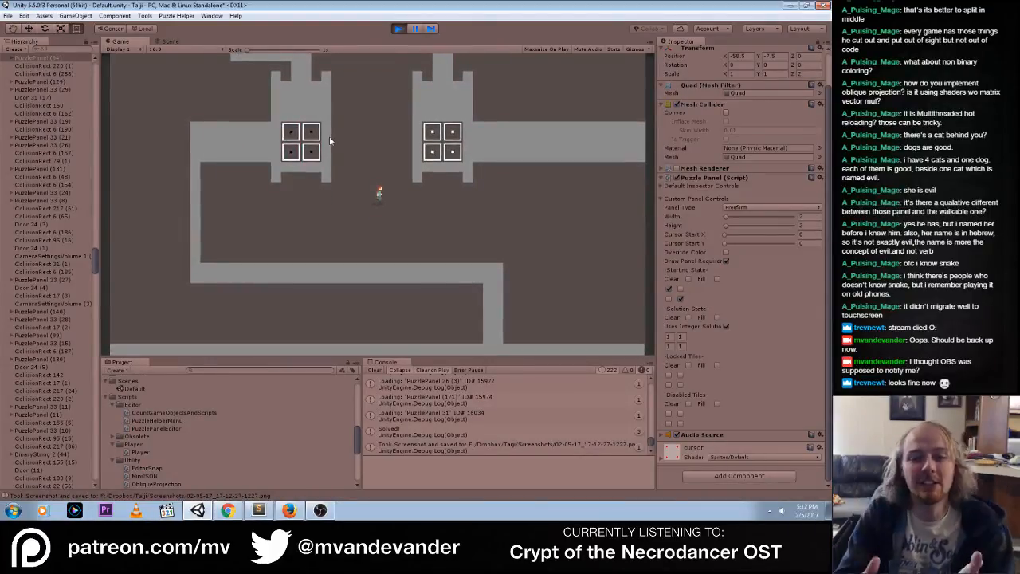
key("ctrl+p")
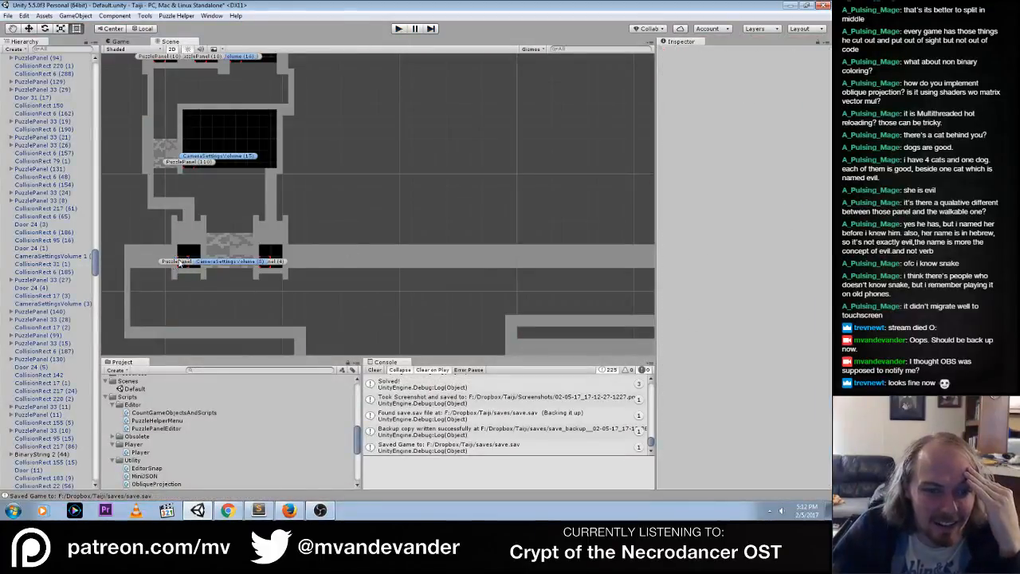
Enable Override Color on the left lower 2 by 2 panel, make its solved color fully opaque and play-test it
left_click(726, 317)
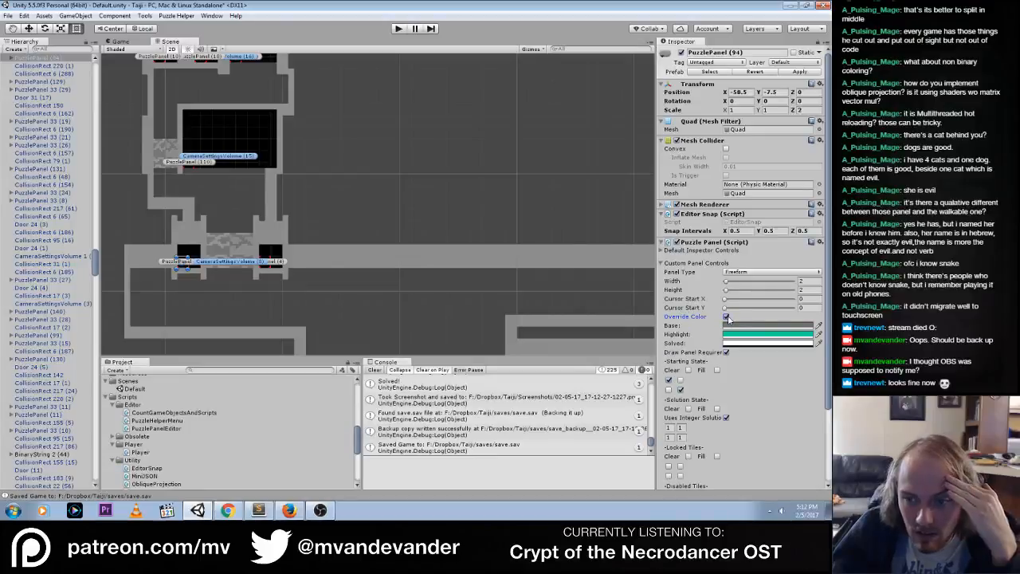
left_click(752, 343)
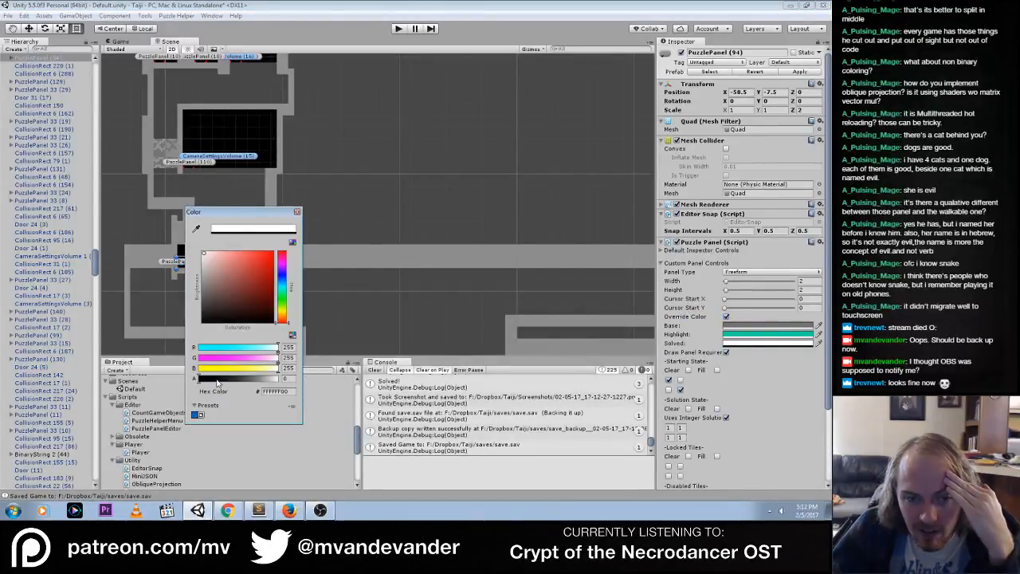
left_click_drag(217, 381, 293, 380)
left_click(298, 212)
left_click(310, 304)
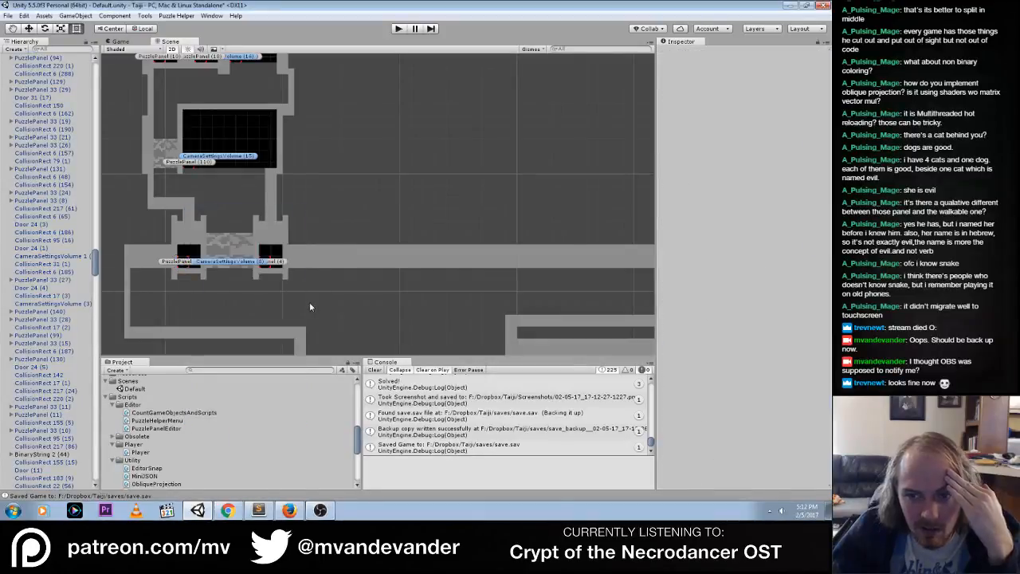
left_click(398, 29)
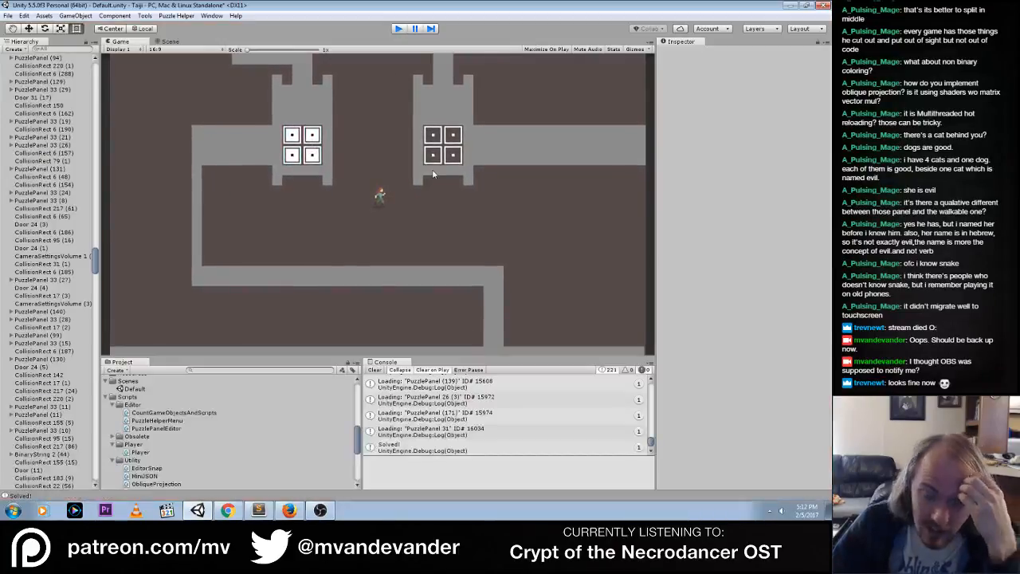
key("ctrl+p")
Locate and select PuzzlePanel (35), the panel directly beside the blue and yellow pattern, in the scene
middle_click_drag(430, 264, 334, 339)
mouse_move(489, 201)
middle_mouse_down()
mouse_move(251, 224)
mouse_move(408, 230)
mouse_move(275, 307)
middle_mouse_up()
scroll(481, 196, "down", 4)
middle_click_drag(502, 166, 199, 275)
mouse_move(458, 164)
middle_mouse_down()
mouse_move(420, 258)
mouse_move(461, 338)
middle_mouse_up()
scroll(399, 200, "up", 8)
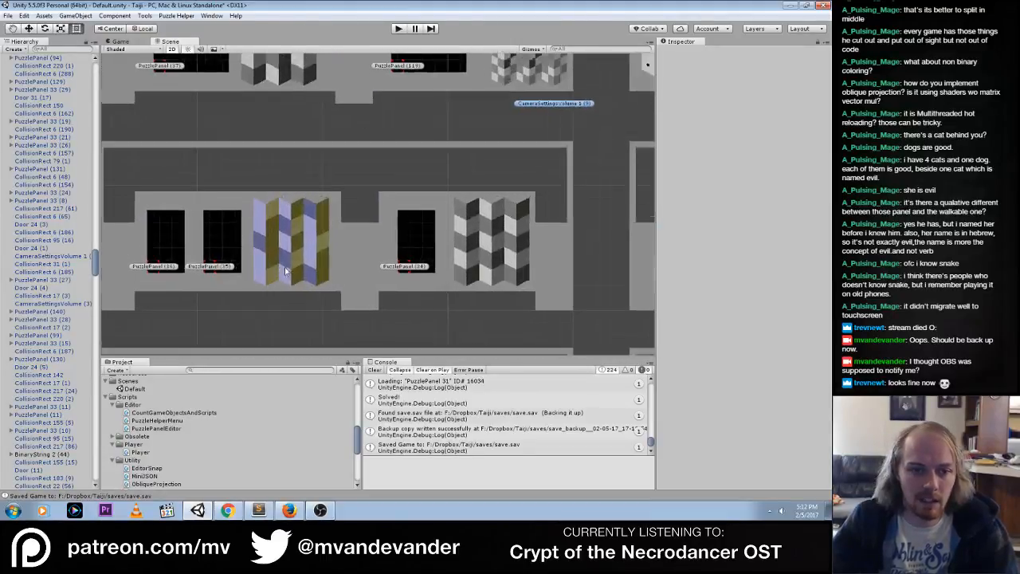
middle_click_drag(212, 290, 408, 217)
left_click(387, 183)
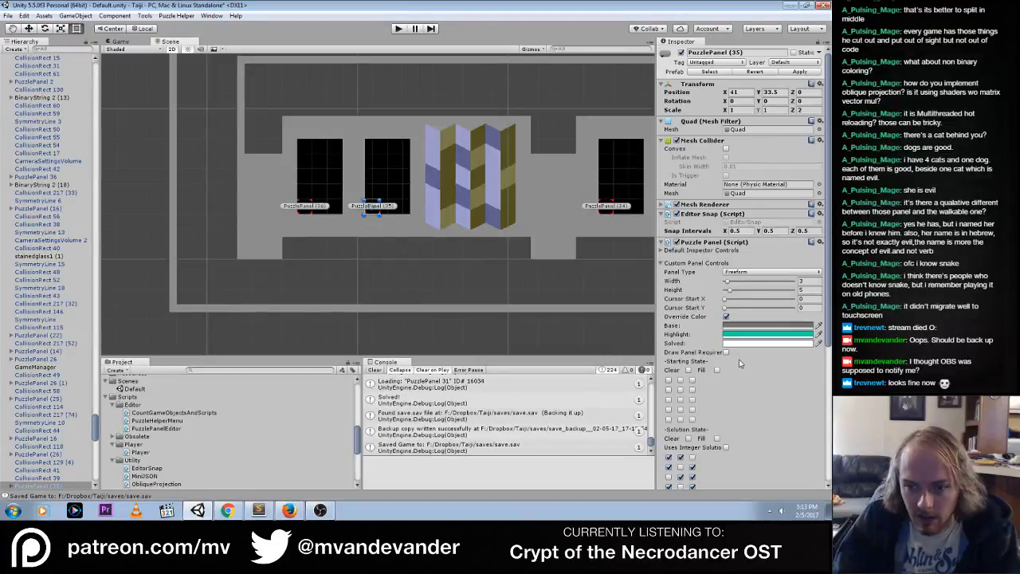
Set PuzzlePanel (35)'s highlight override color by sampling the light blue of the neighboring blue and yellow pattern
scroll(818, 336, "down", 3)
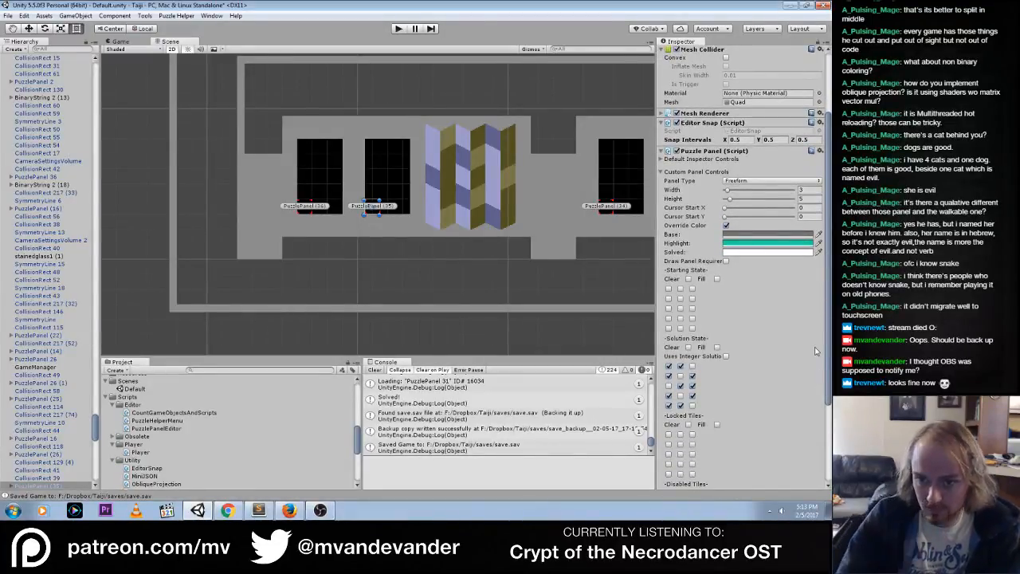
left_click(734, 252)
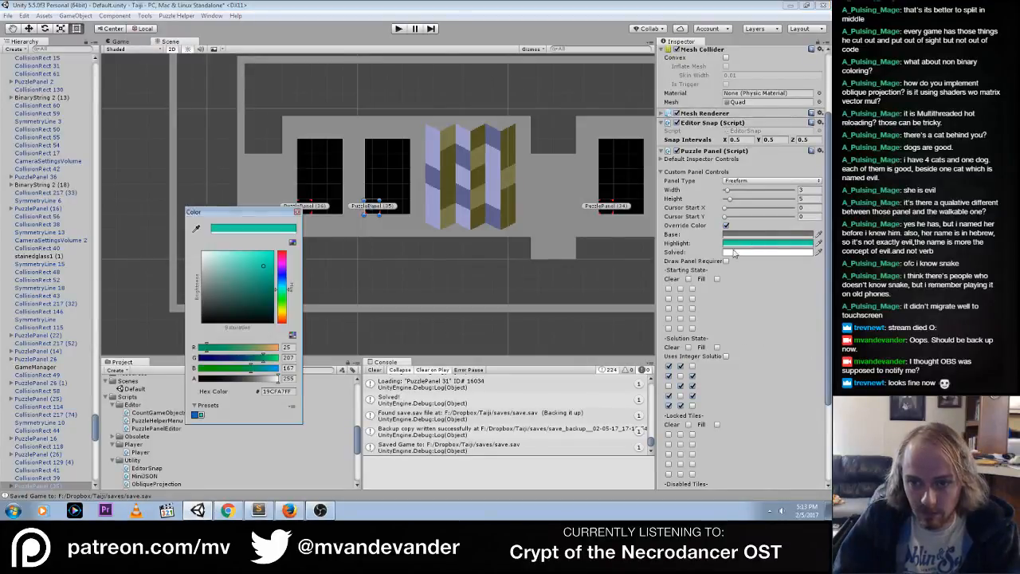
left_click(196, 230)
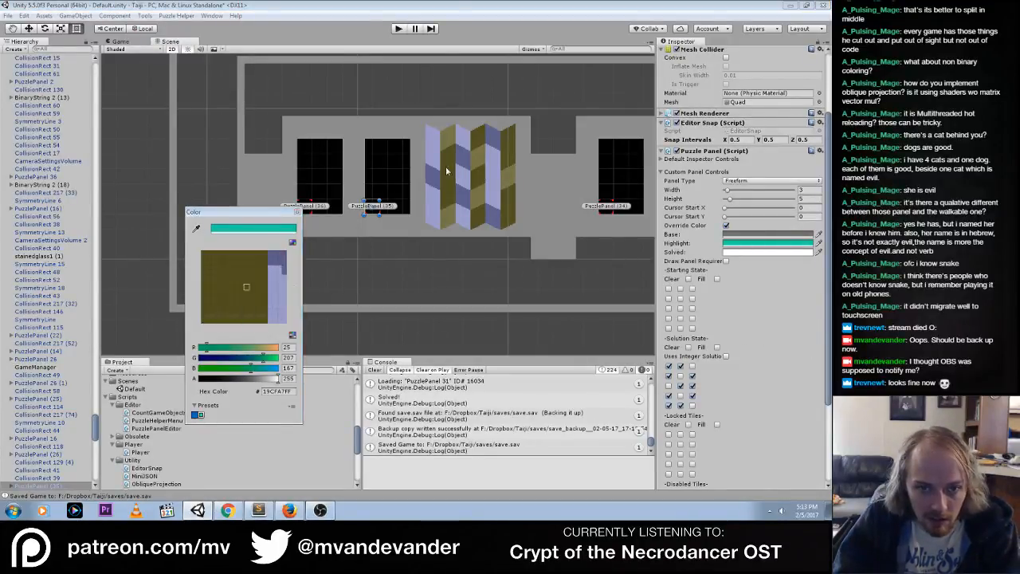
left_click(433, 176)
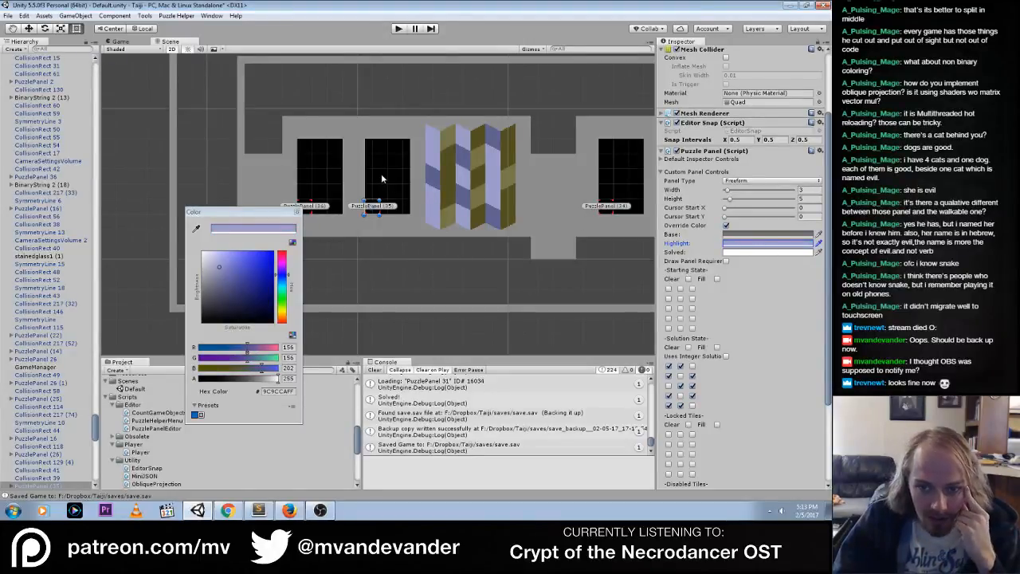
Check PuzzlePanel (35)'s base override color and start playing the game
left_click(739, 236)
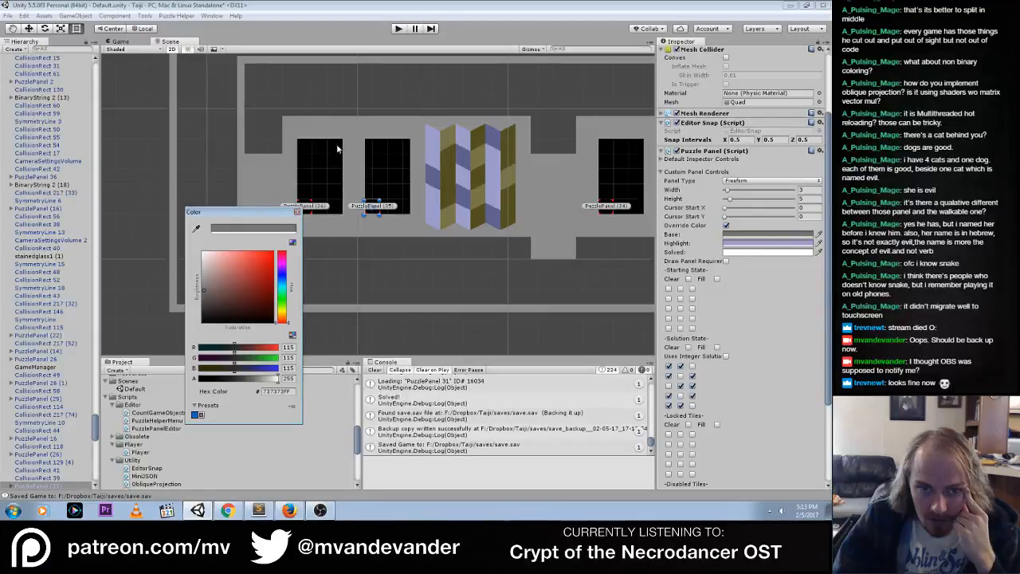
left_click(399, 30)
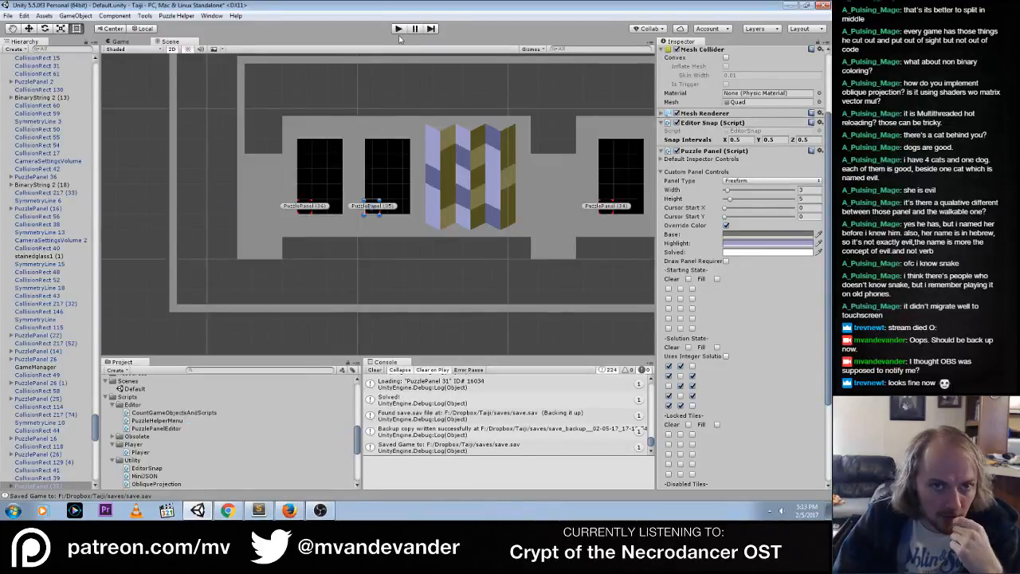
left_click(398, 28)
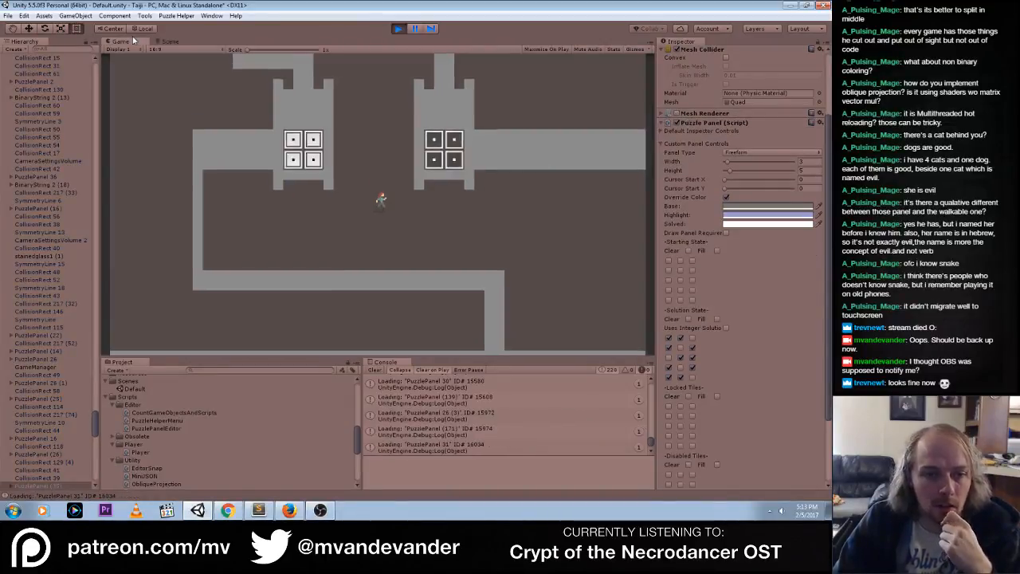
Move the Player object in the running scene to the area beside PuzzlePanel (35) and try the panels there in the game
left_click(182, 41)
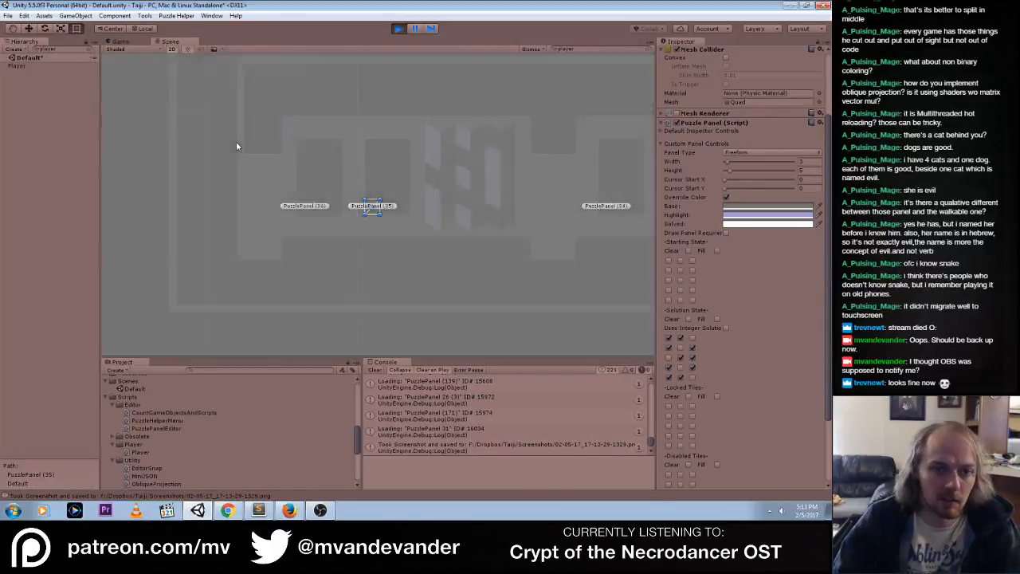
left_click(28, 66)
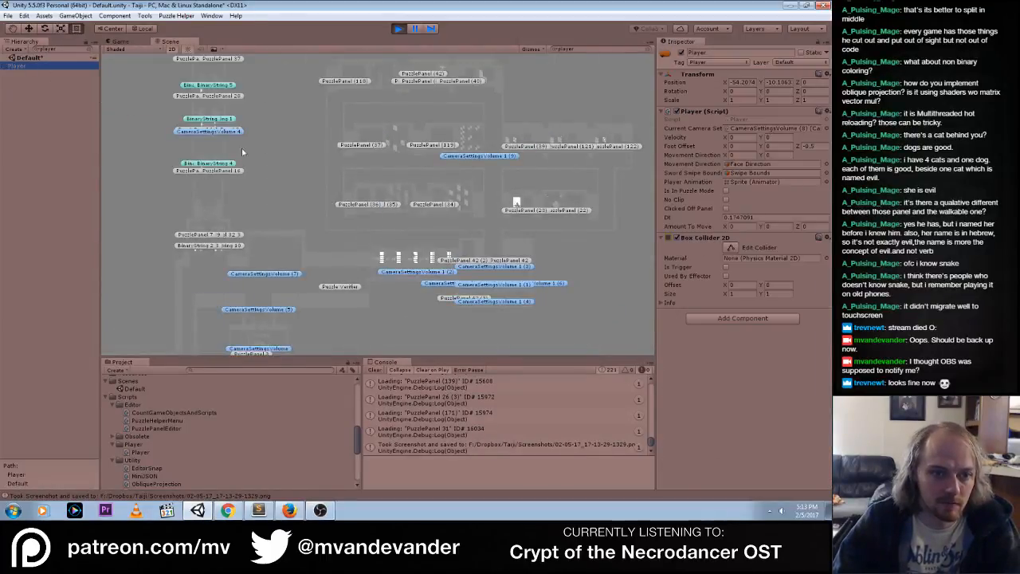
middle_click_drag(274, 199, 363, 159)
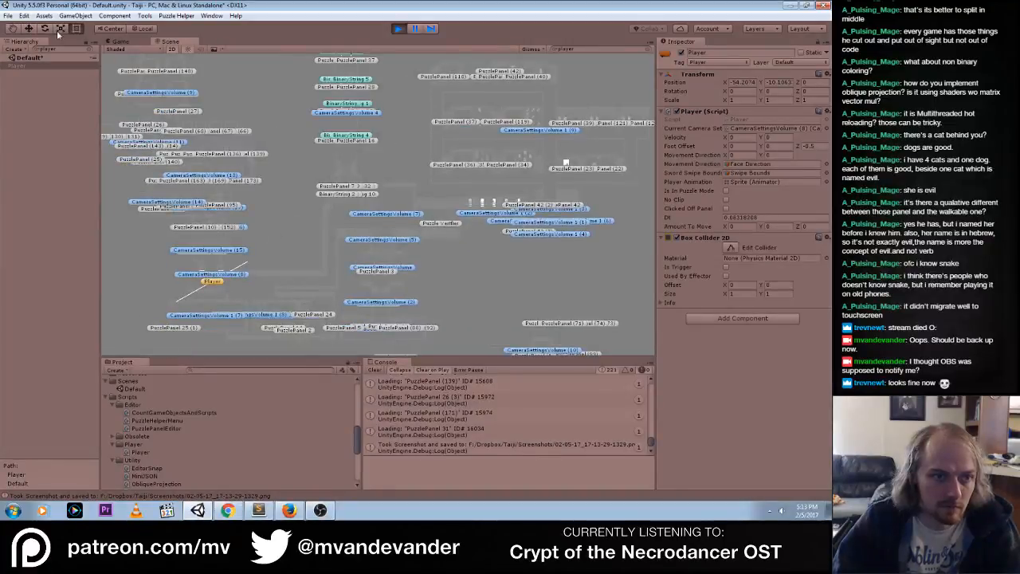
left_click(31, 30)
left_click_drag(224, 269, 461, 169)
left_click(216, 283)
left_click_drag(219, 281, 468, 177)
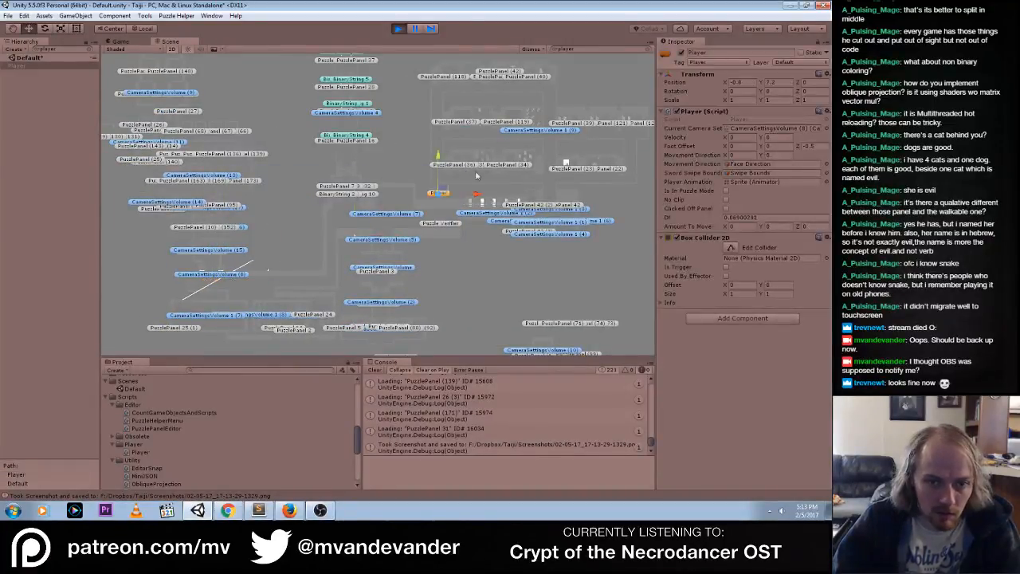
left_click(120, 41)
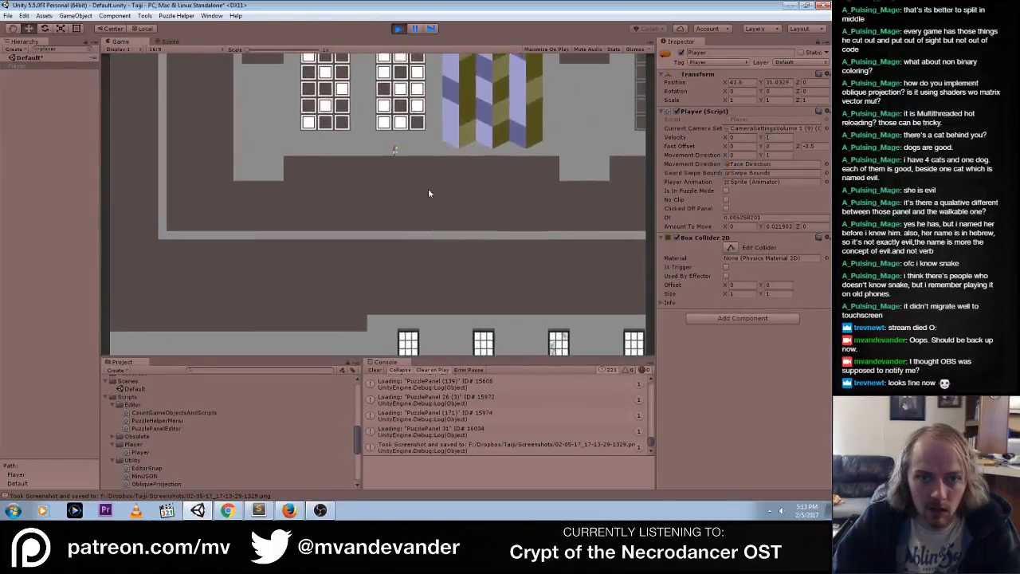
left_click(369, 125)
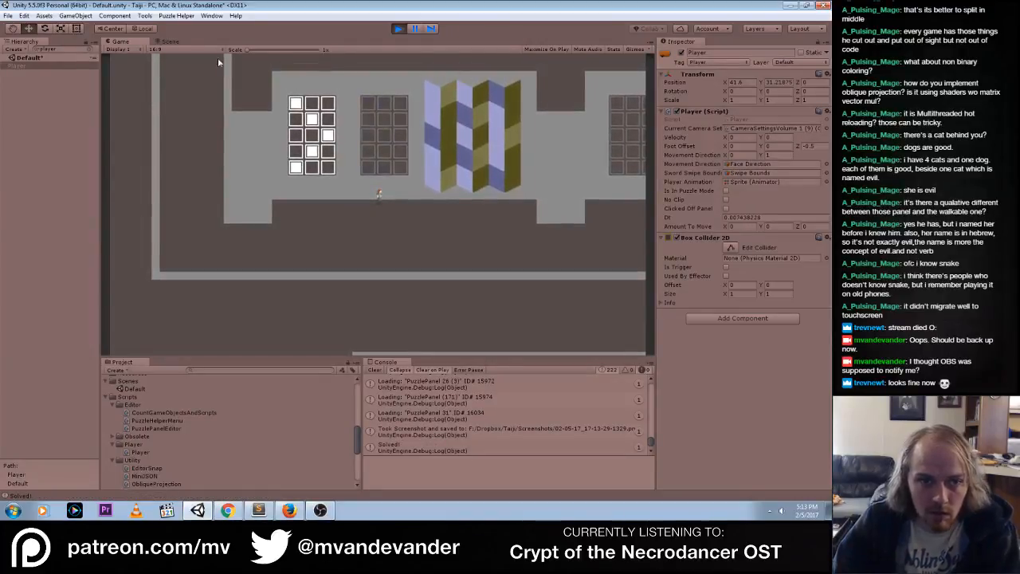
Clear the player search filter from the hierarchy, compare the panels in the game and scene views, and select PuzzlePanel (35)
left_click(170, 43)
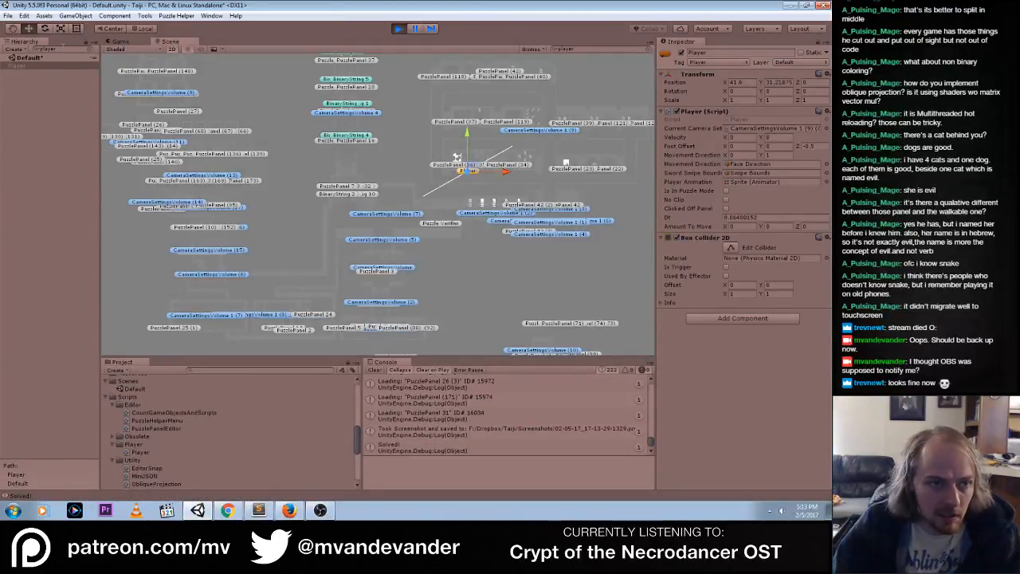
left_click(93, 49)
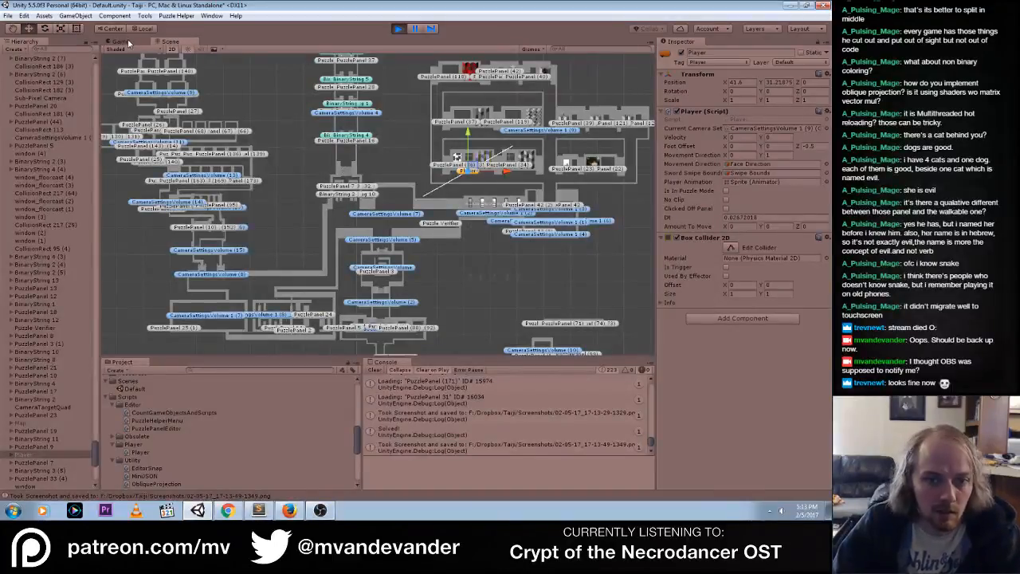
left_click(119, 41)
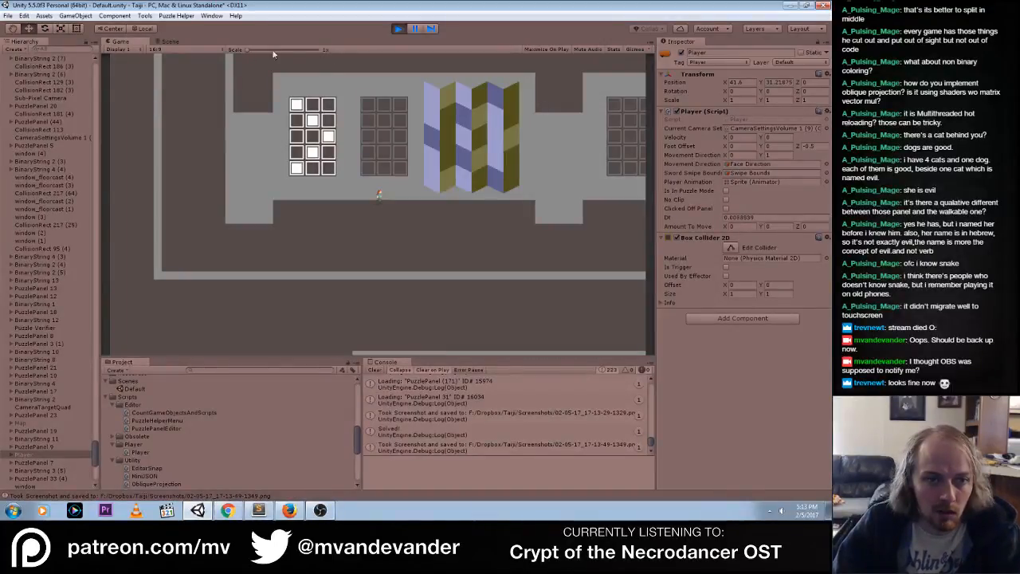
left_click(167, 43)
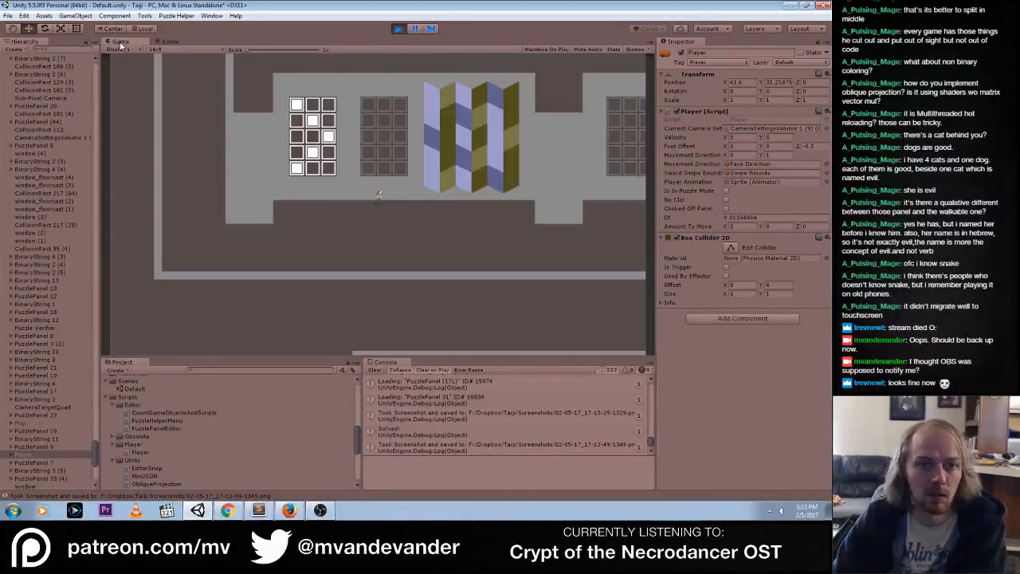
left_click(120, 41)
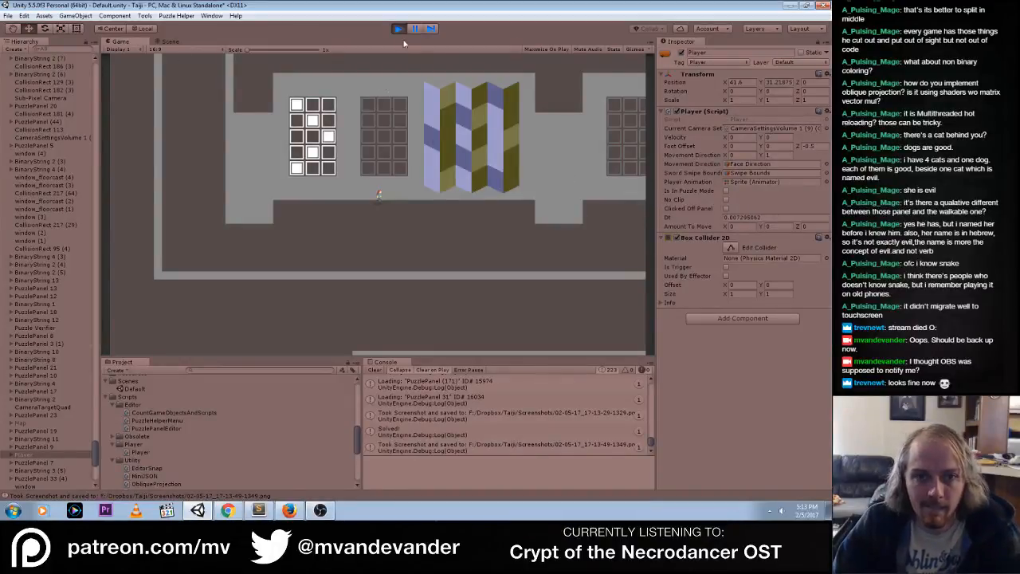
left_click(167, 42)
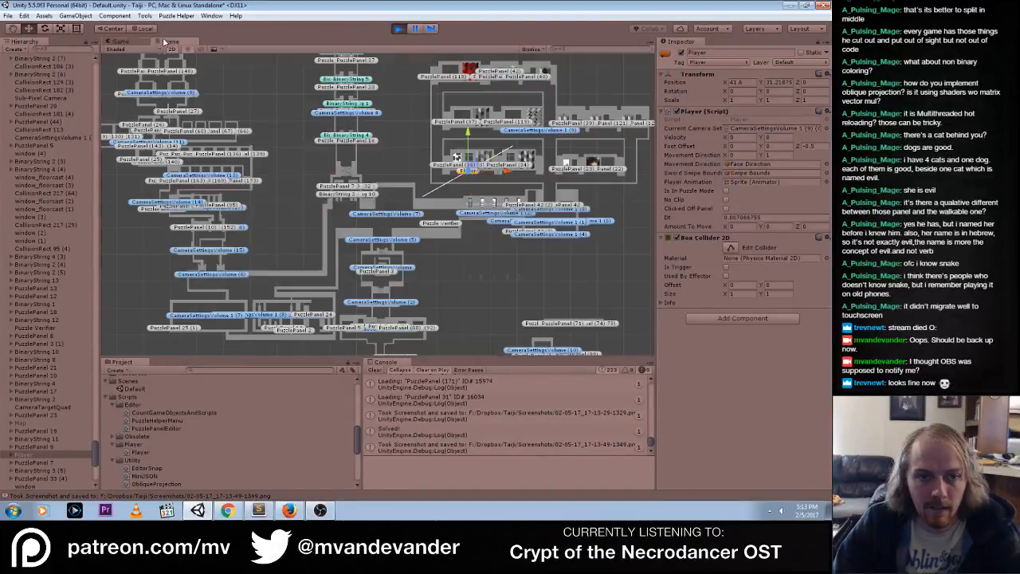
scroll(500, 173, "up", 8)
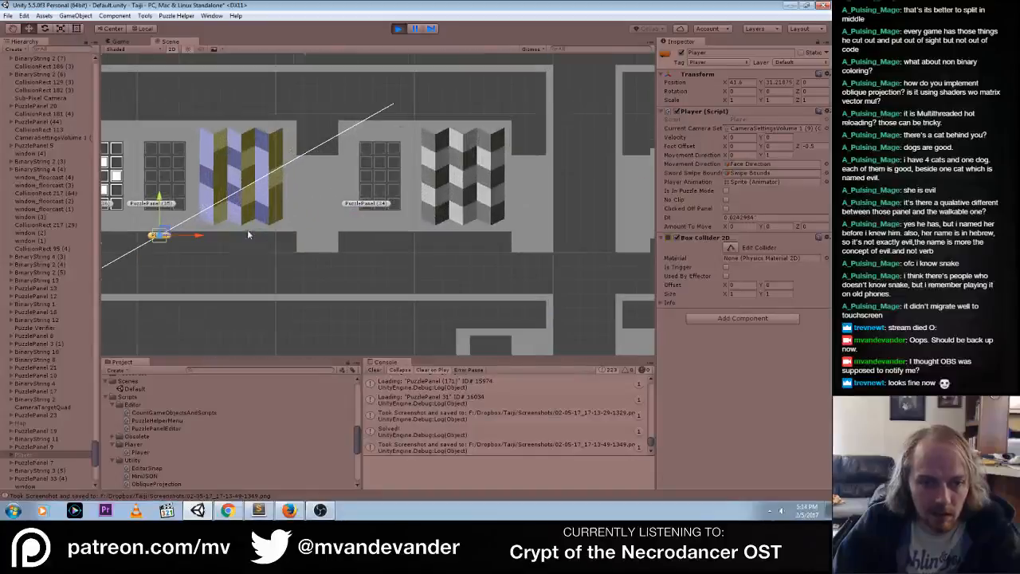
left_click(138, 205)
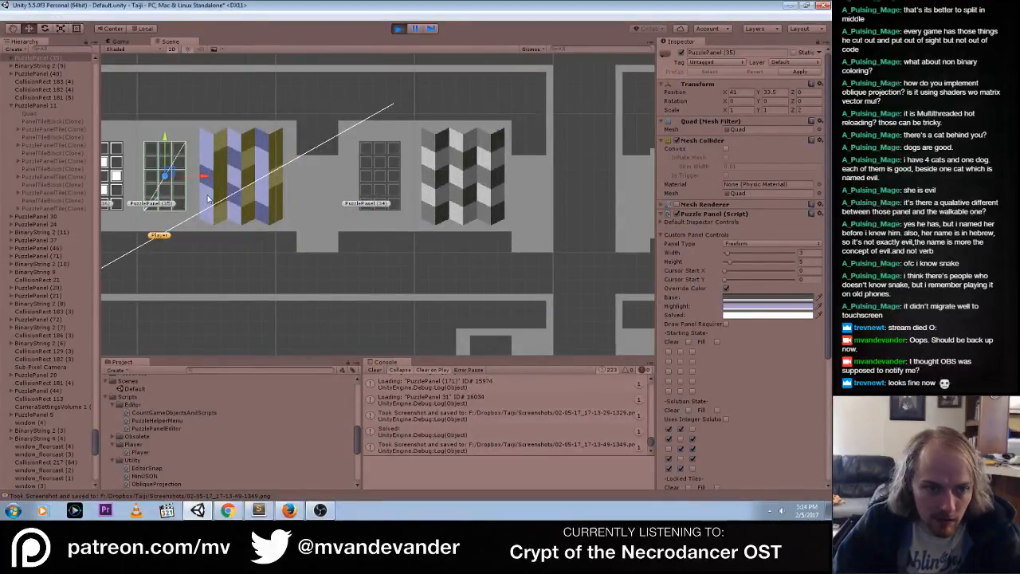
Try to sample a base override color for PuzzlePanel (35) with the eyedropper, switching Override Color off and on in between
left_click(819, 299)
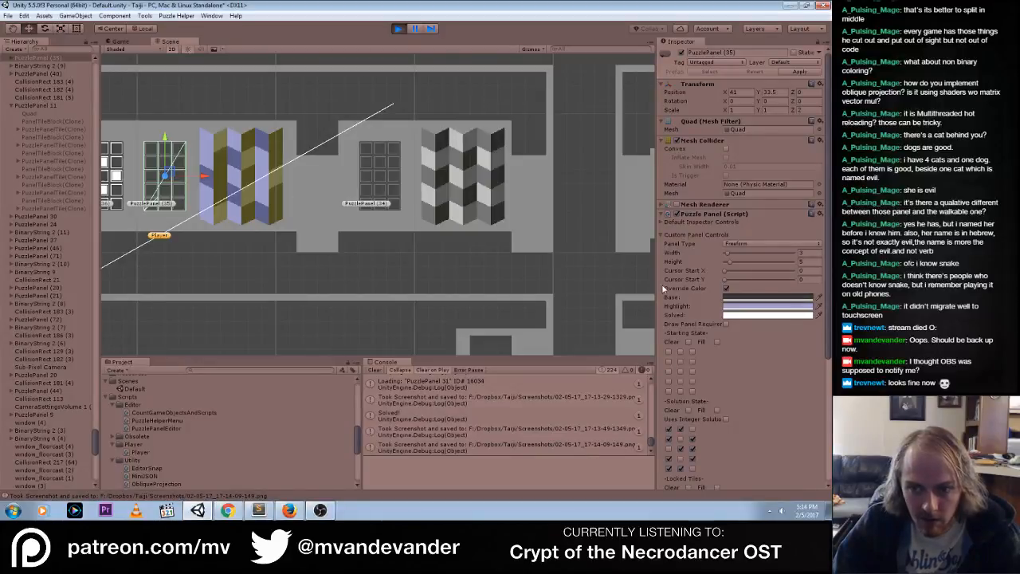
left_click(818, 298)
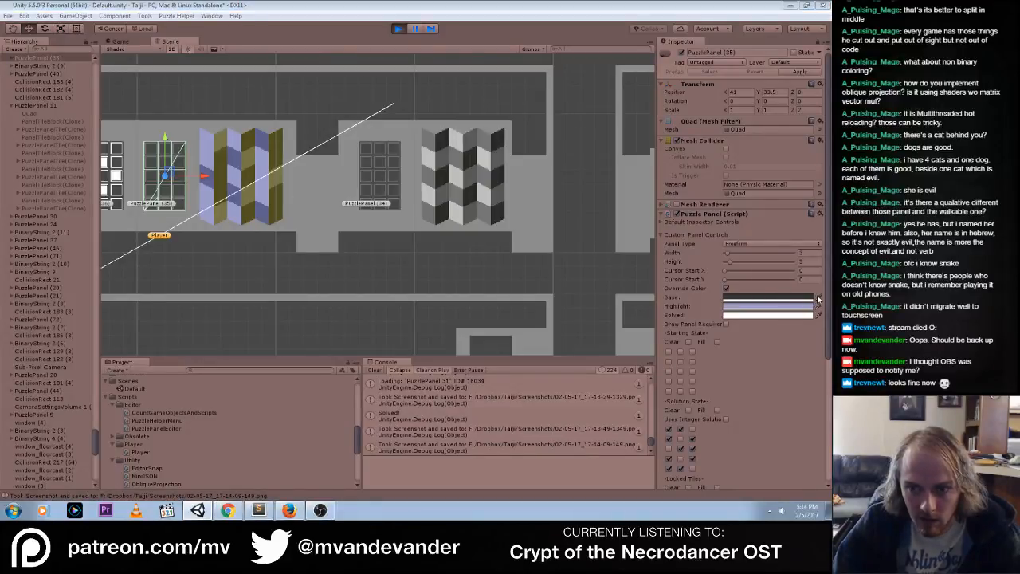
left_click(817, 294)
key("ctrl+z")
left_click(690, 289)
left_click(726, 288)
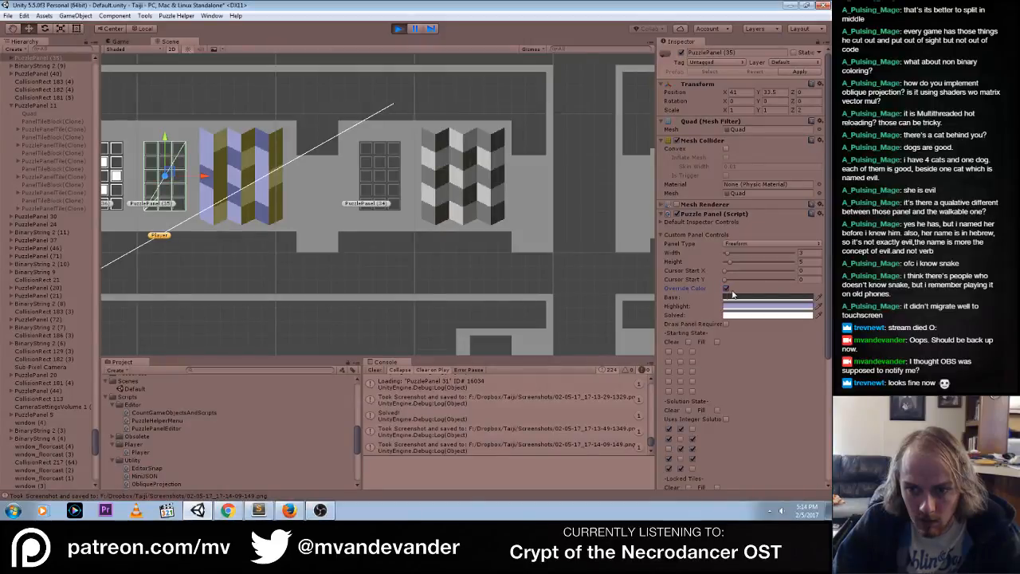
left_click(818, 298)
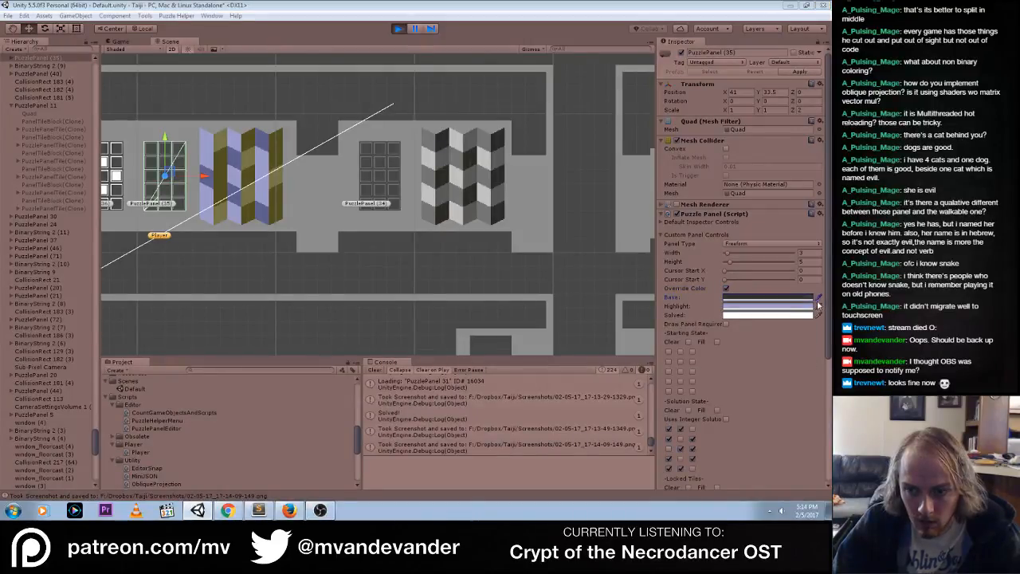
key("Escape")
left_click(819, 298)
left_click(583, 293)
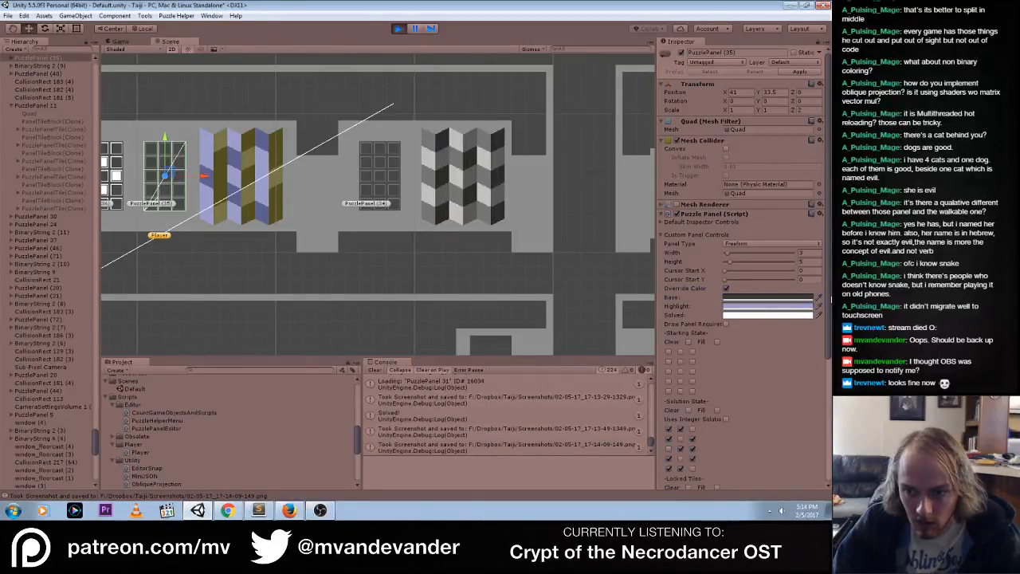
left_click(820, 298)
left_click(630, 350)
Set PuzzlePanel (35)'s base override color by sampling the darker blue of the neighboring blue and yellow pattern
left_click(803, 299)
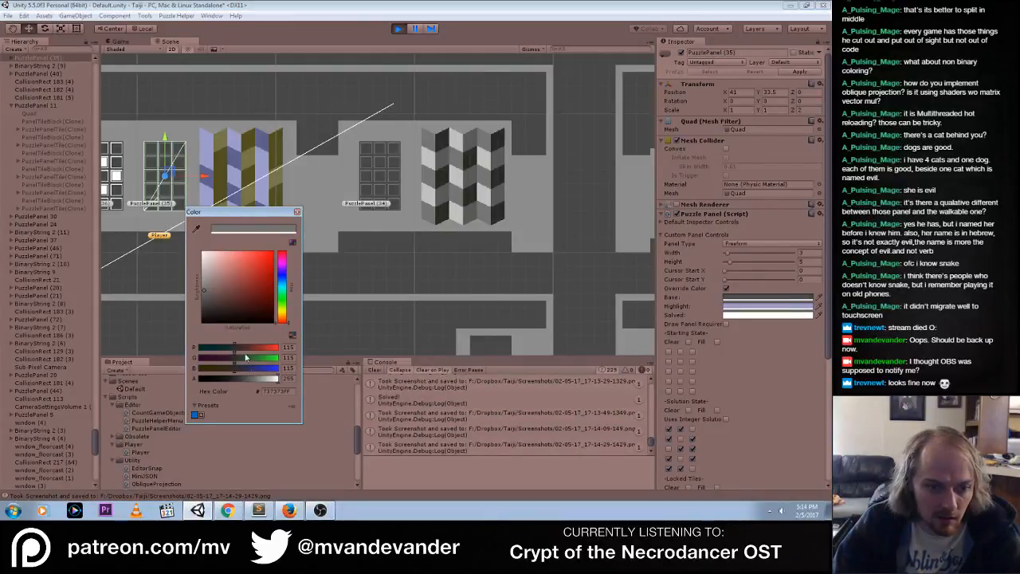
left_click(196, 231)
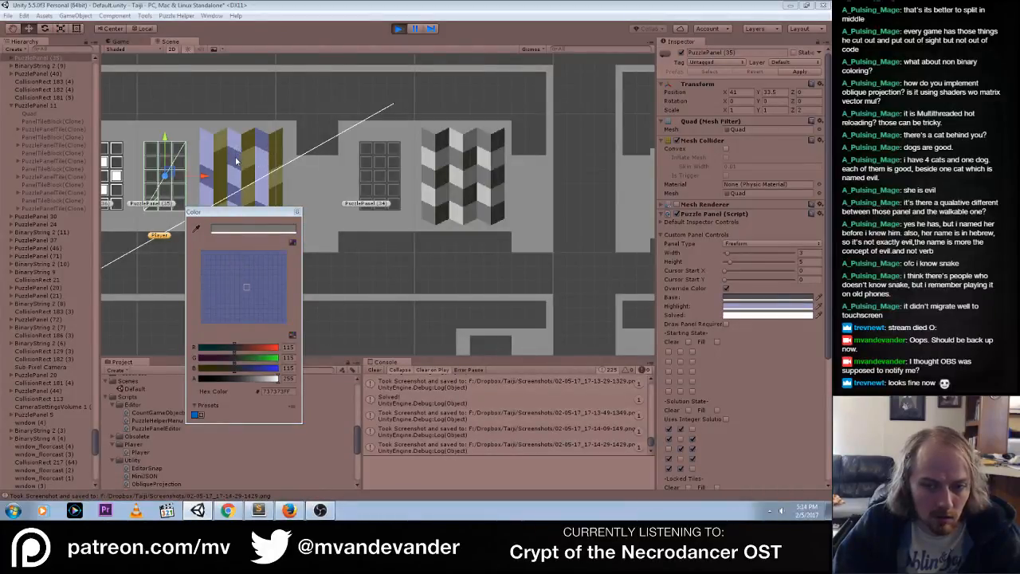
left_click(236, 161)
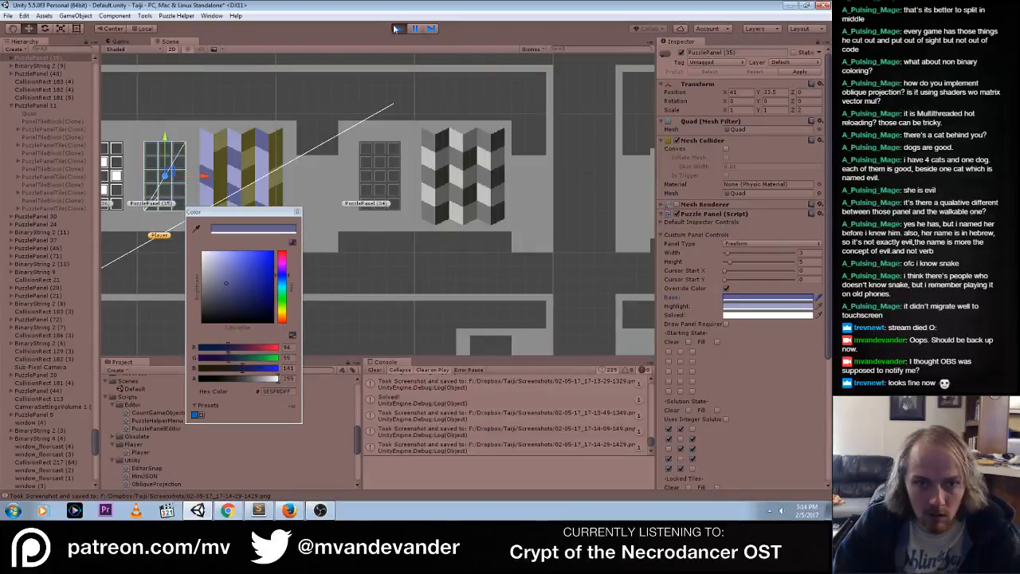
Play-test PuzzlePanel (35)'s blue override colors in the game by toggling and filling its tiles, and stop playing
left_click(128, 41)
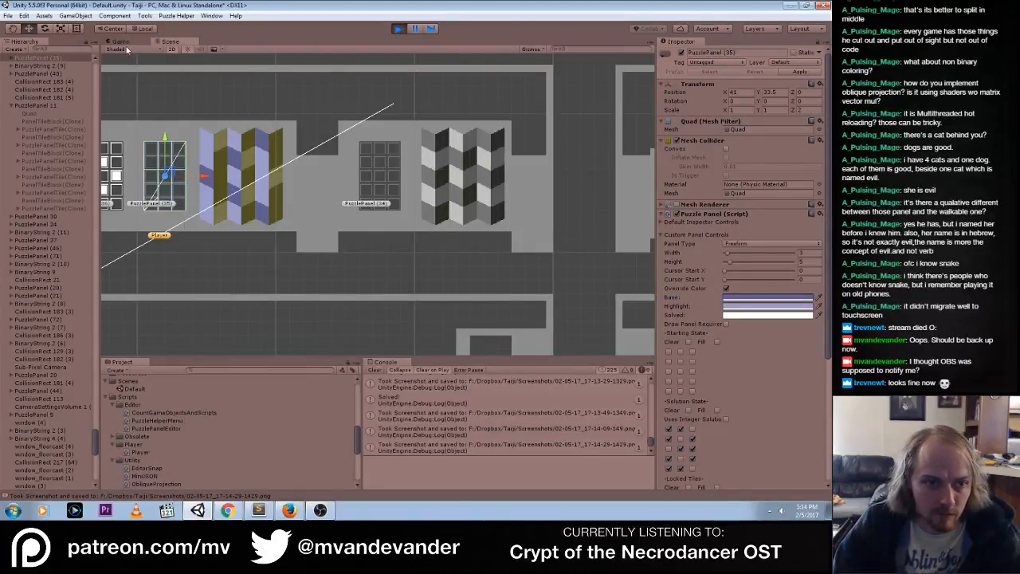
left_click(367, 167)
left_click(383, 152)
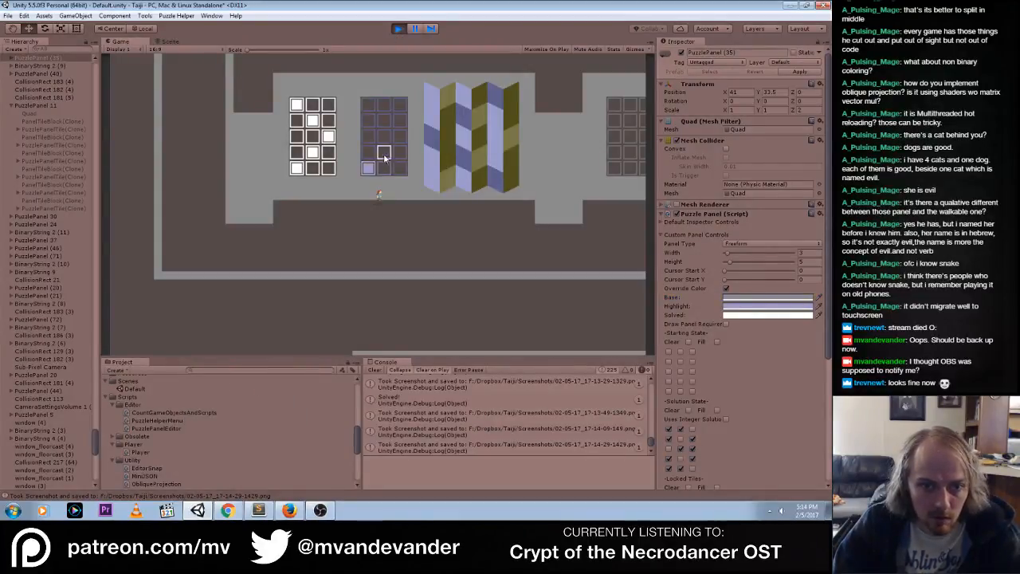
left_click(399, 136)
mouse_move(368, 123)
left_mouse_down()
mouse_move(402, 107)
mouse_move(369, 167)
left_mouse_up()
mouse_move(369, 112)
left_mouse_down()
mouse_move(383, 166)
mouse_move(398, 137)
mouse_move(399, 103)
mouse_move(398, 115)
mouse_move(368, 125)
mouse_move(365, 154)
left_mouse_up()
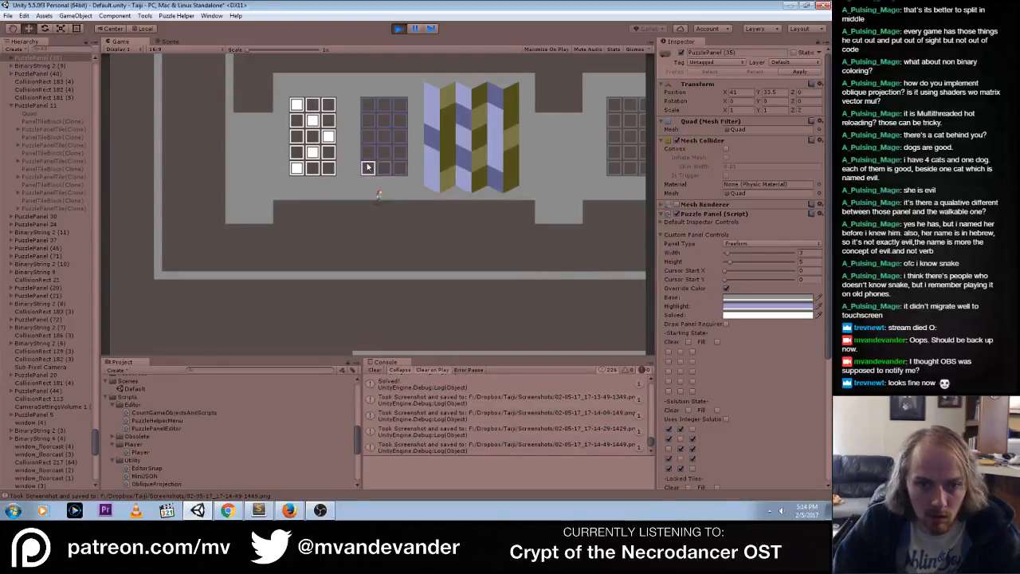
mouse_move(366, 156)
left_mouse_down()
mouse_move(363, 116)
mouse_move(398, 180)
left_mouse_up()
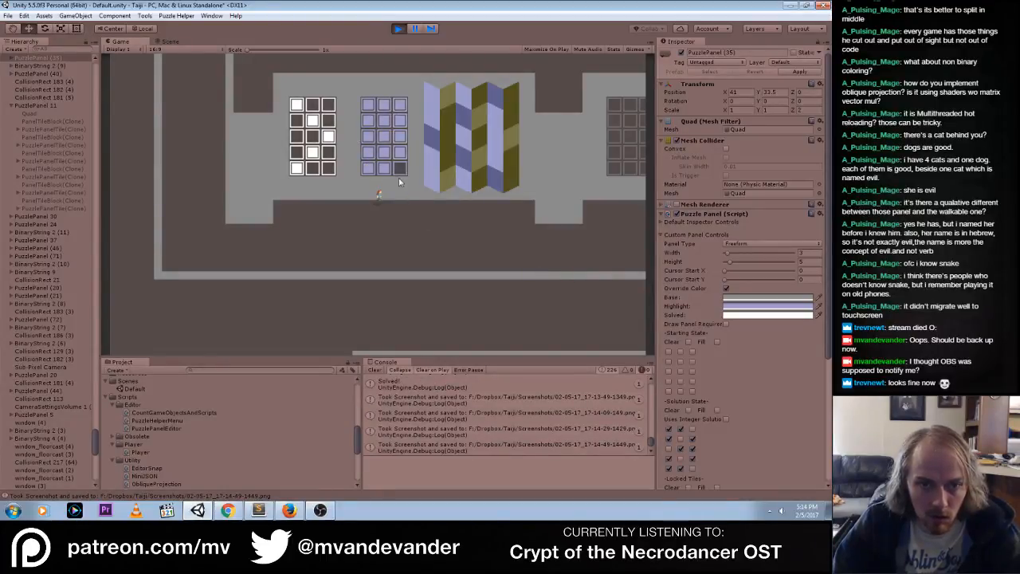
left_click(398, 28)
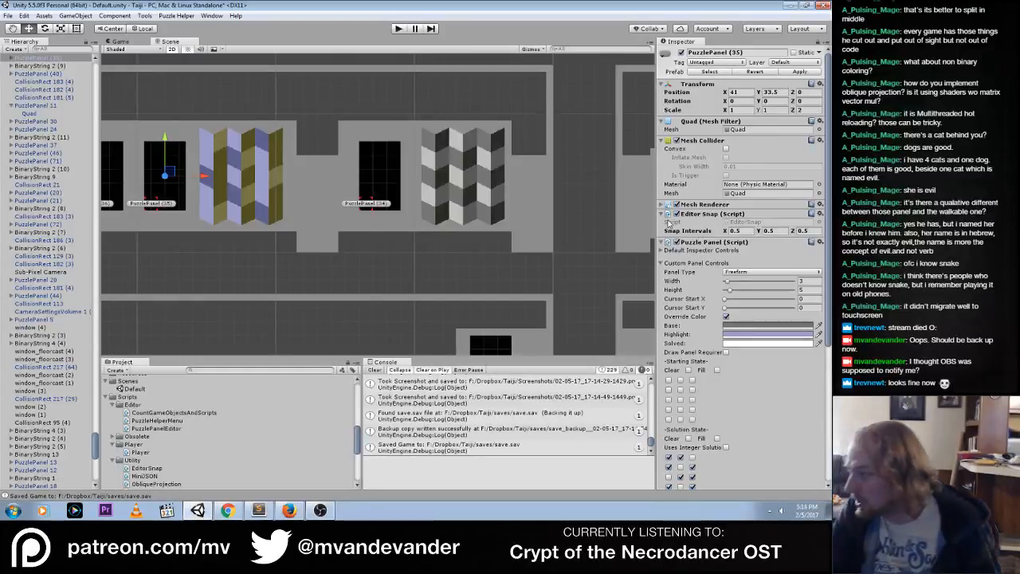
Switch to Firefox, change the playback quality of the Crypt of the Necrodancer soundtrack video, and return to Unity
left_click(290, 510)
left_click(467, 293)
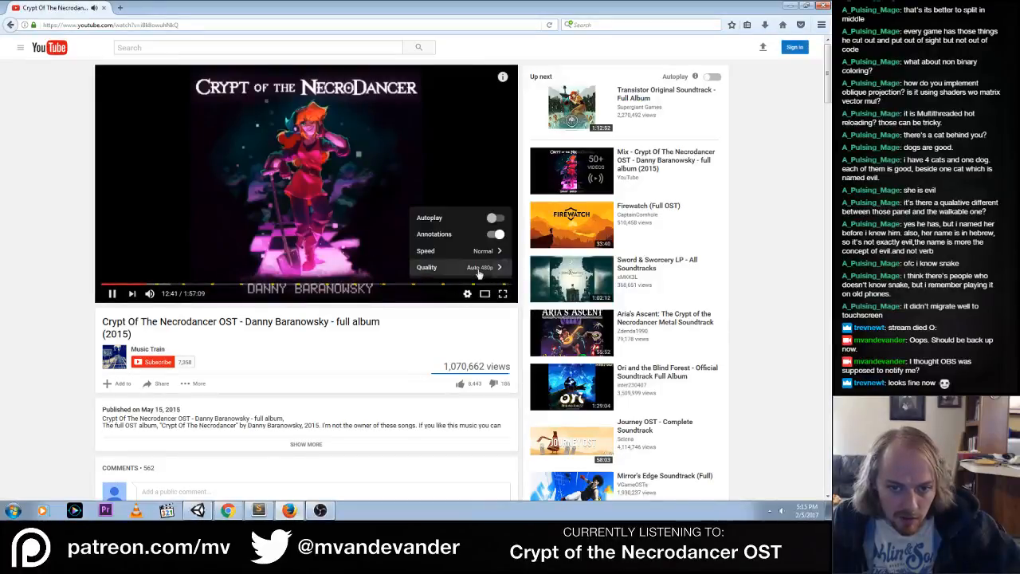
left_click(479, 271)
left_click(487, 242)
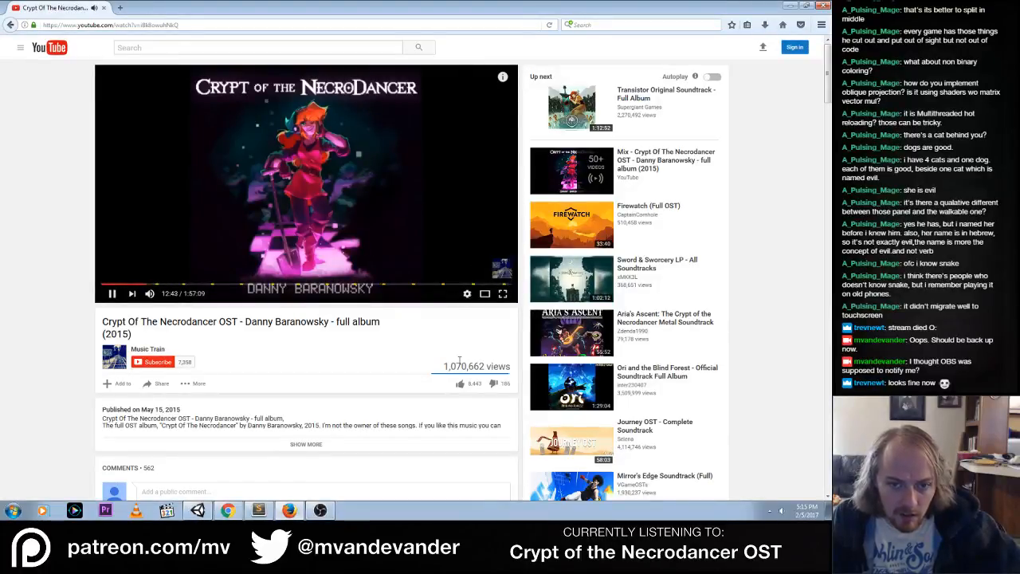
left_click(789, 7)
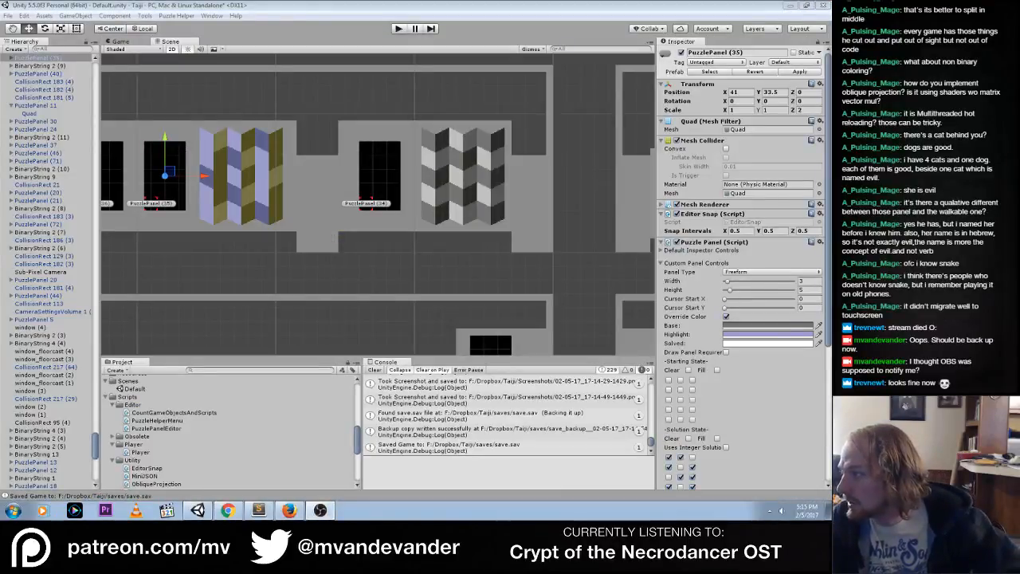
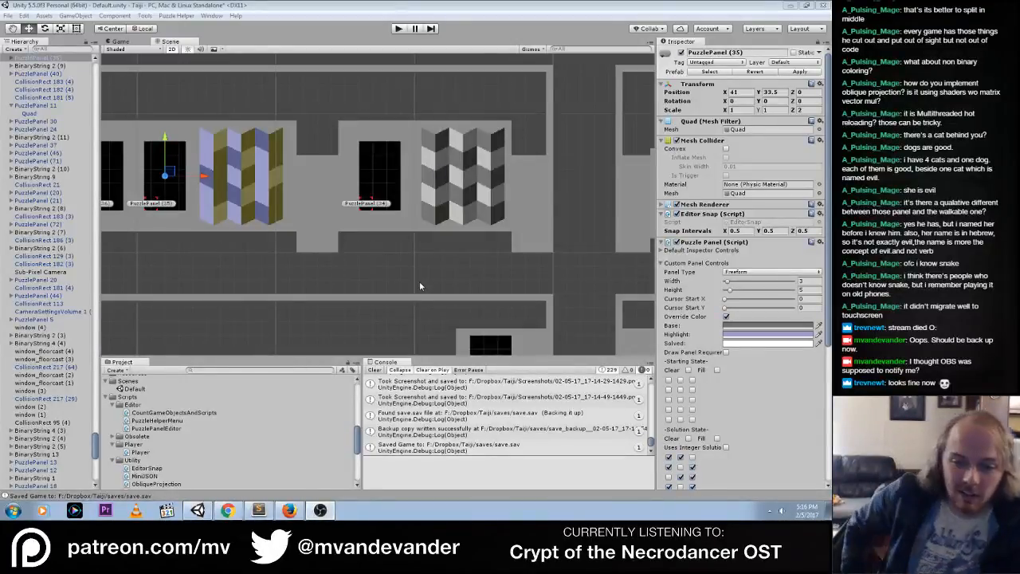
left_click(769, 510)
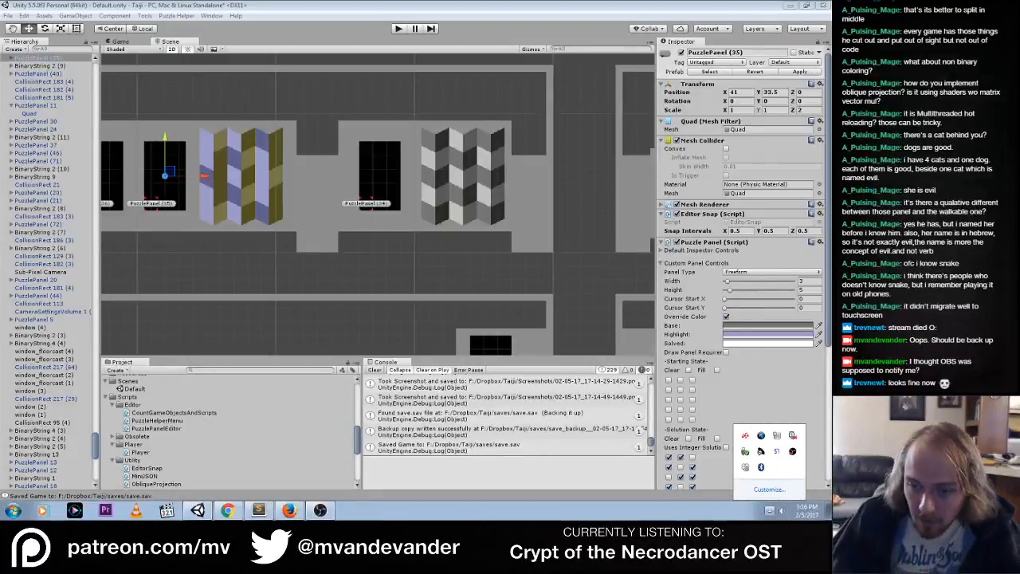
left_click(391, 483)
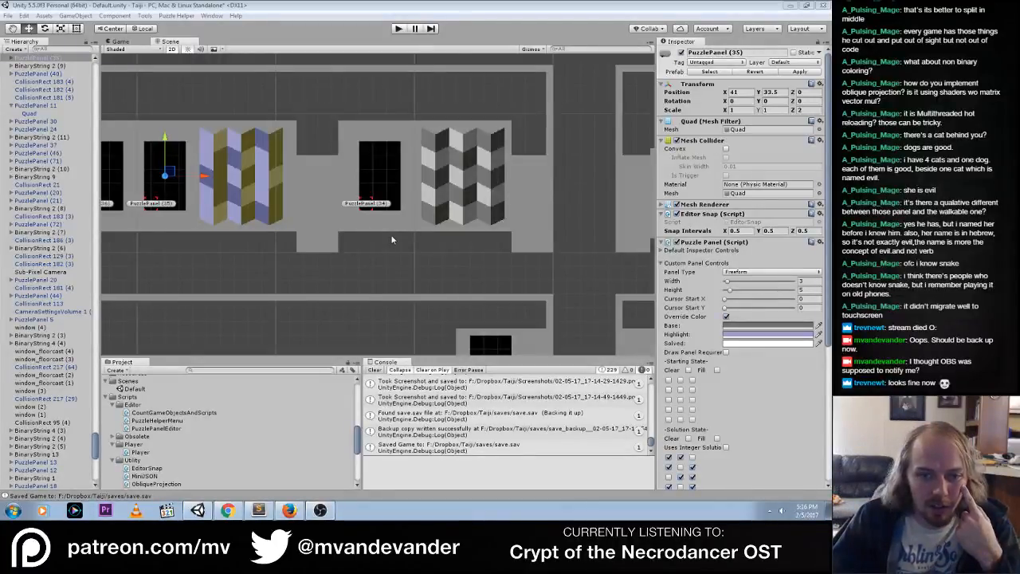
Try to sample the base and highlight override colors for PuzzlePanel (35) from the blue and yellow pattern with the eyedropper
left_click_drag(829, 326, 828, 365)
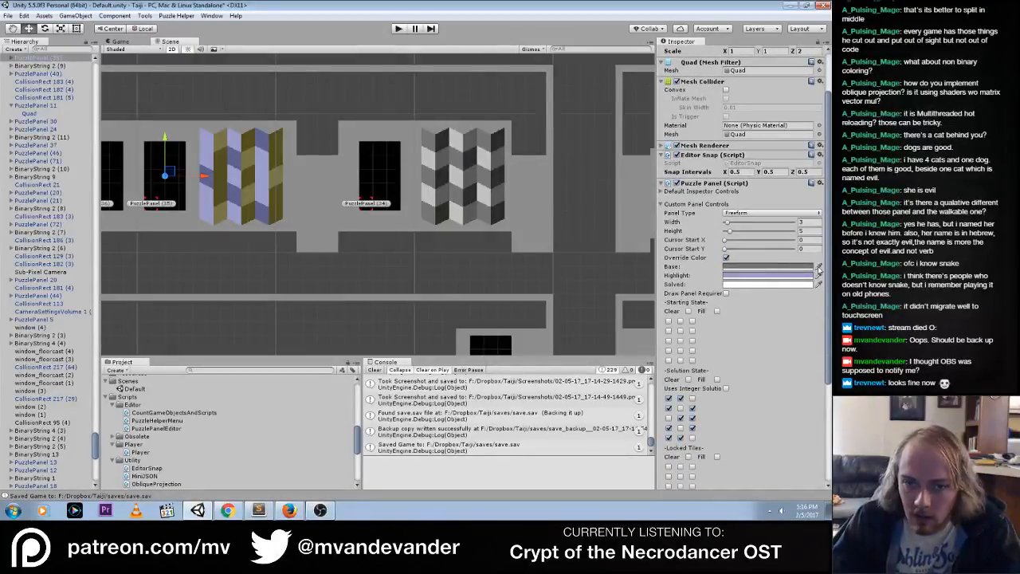
left_click(817, 268)
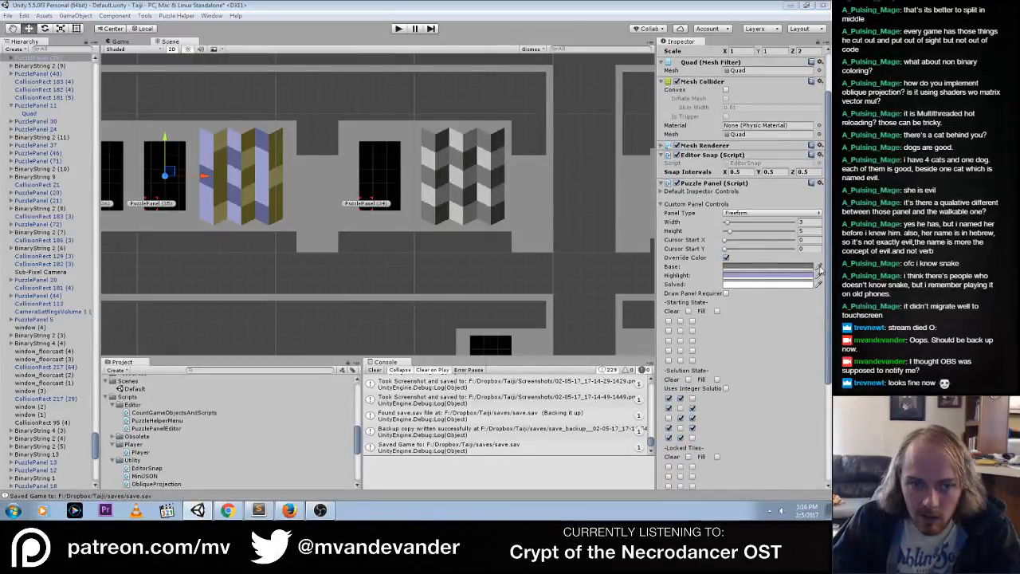
left_click(235, 198)
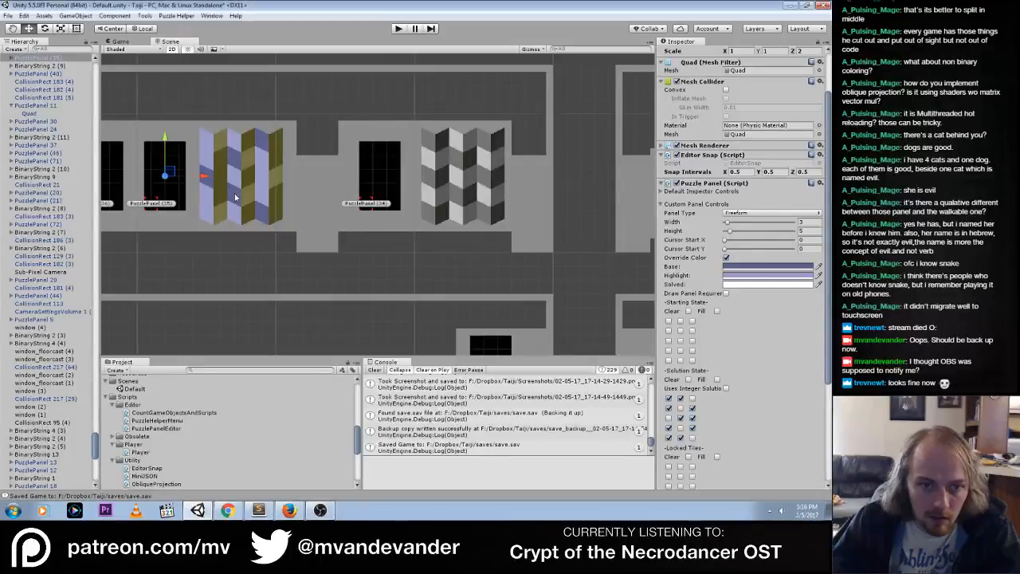
left_click(818, 275)
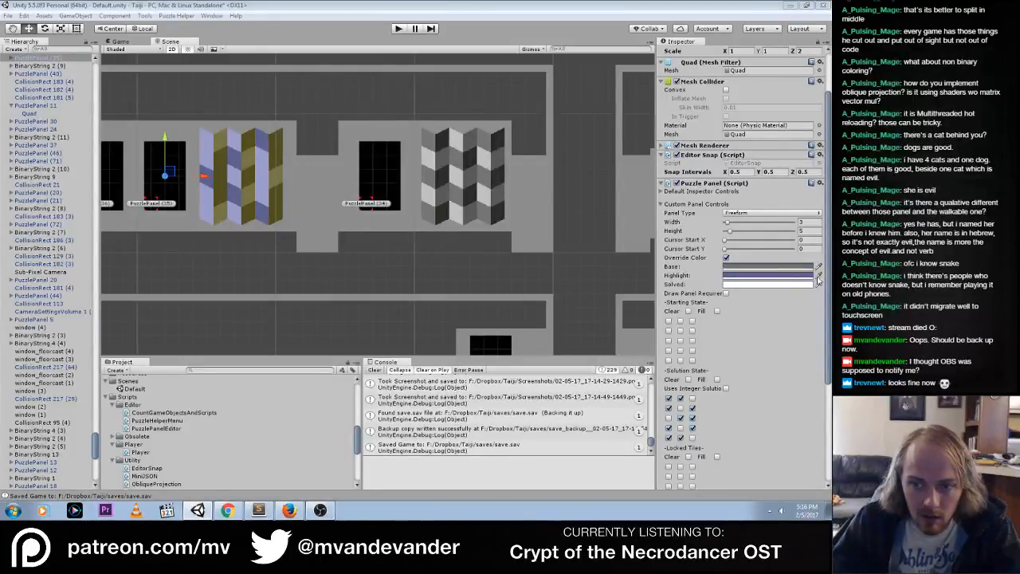
left_click(818, 276)
left_click(818, 276)
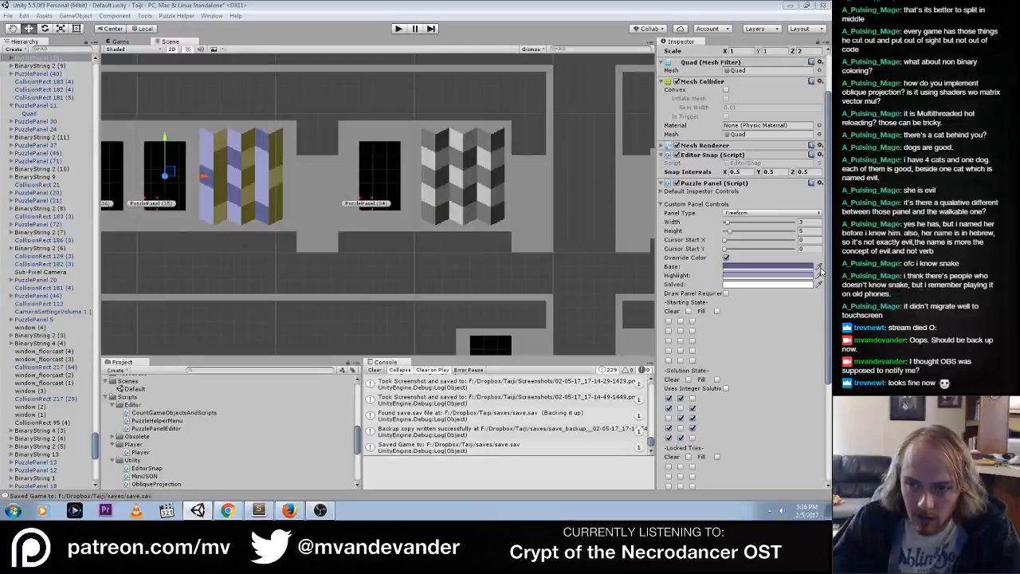
left_click(818, 275)
left_click(819, 276)
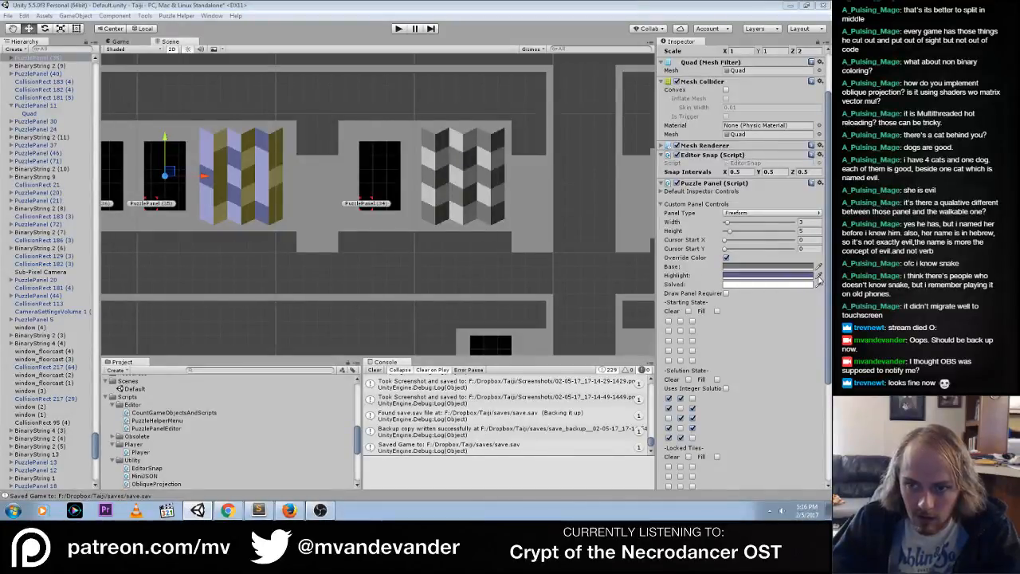
left_click(809, 278)
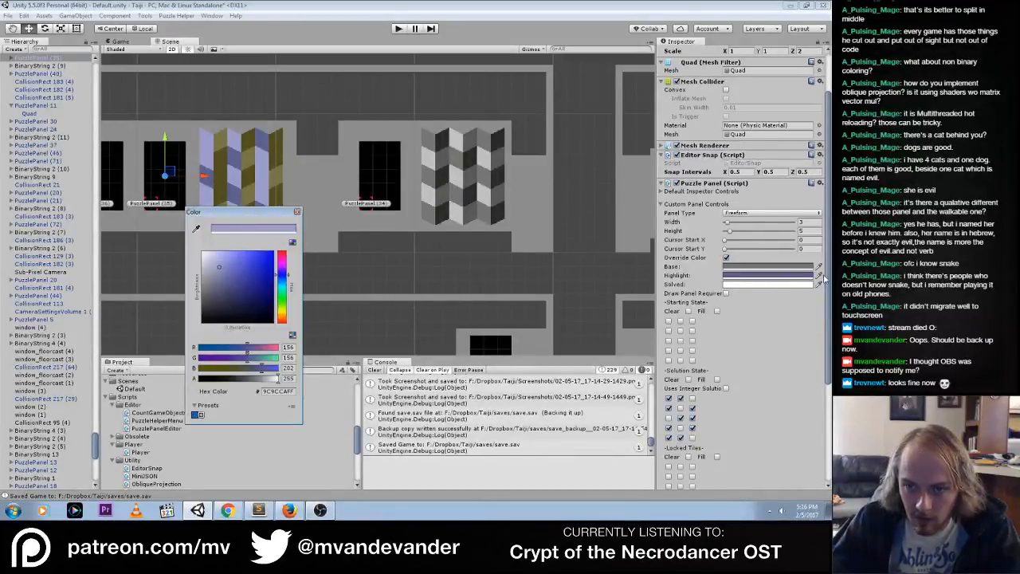
left_click(810, 278)
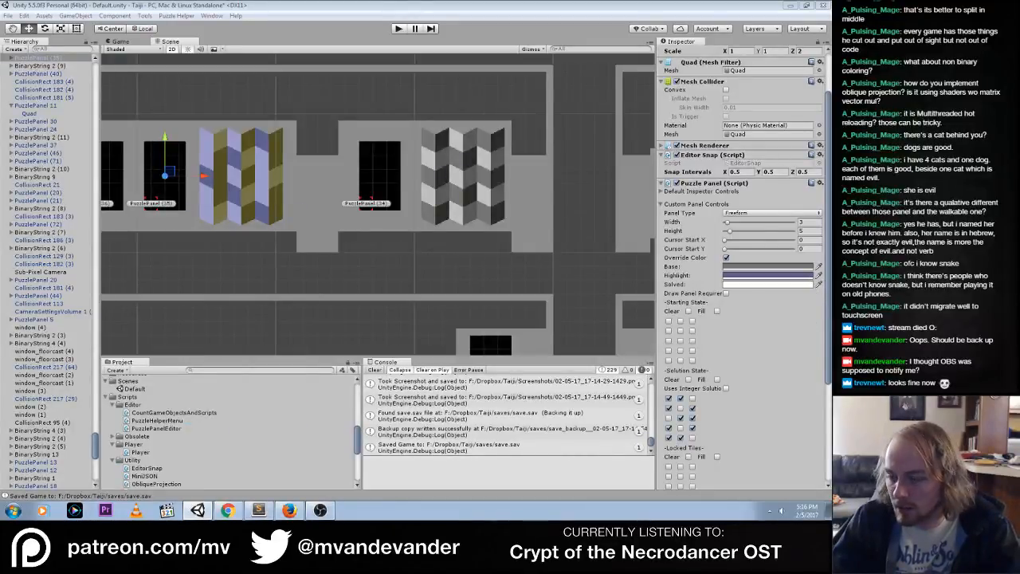
Set PuzzlePanel (35)'s base override to the pattern's darker blue (5E5F8DFF) and its highlight to the lighter blue (9C9CCAFF) by sampling
left_click(770, 266)
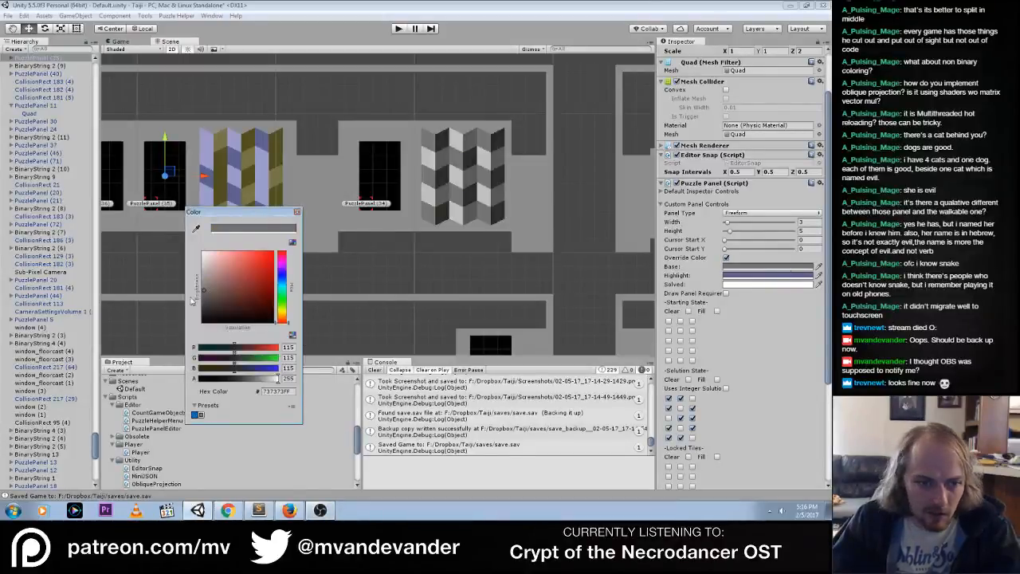
left_click(196, 229)
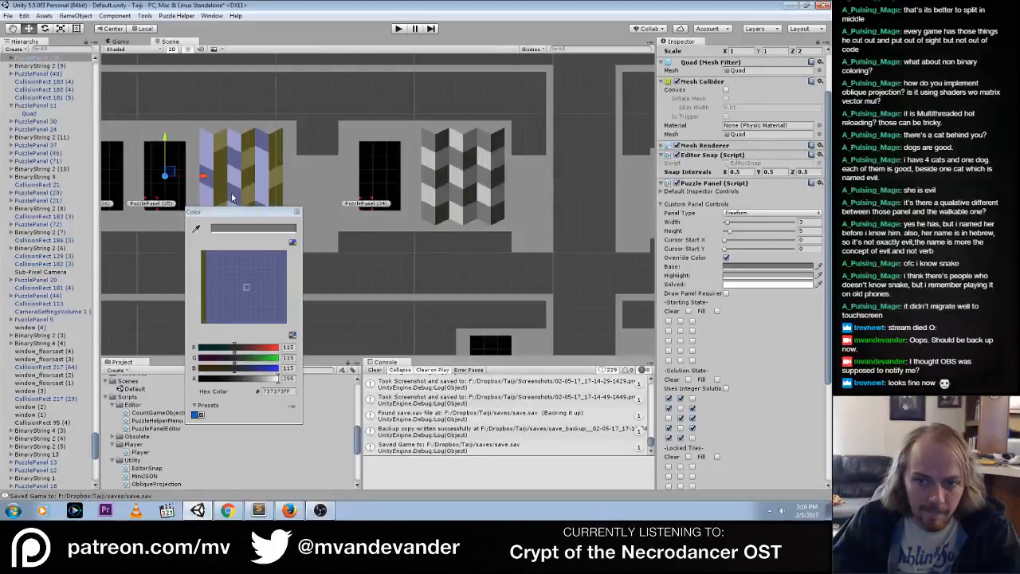
left_click(233, 197)
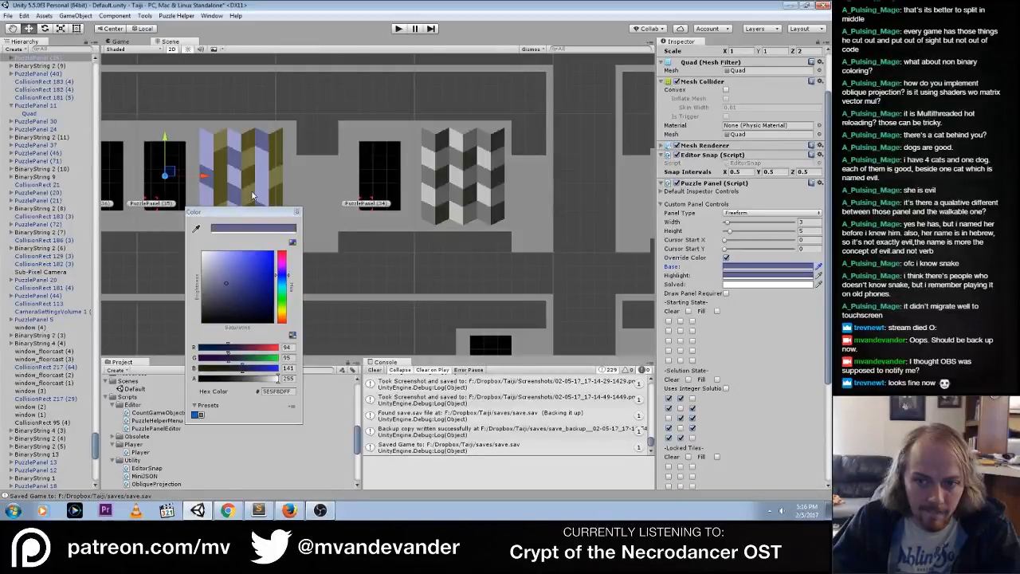
left_click(739, 276)
left_click(195, 228)
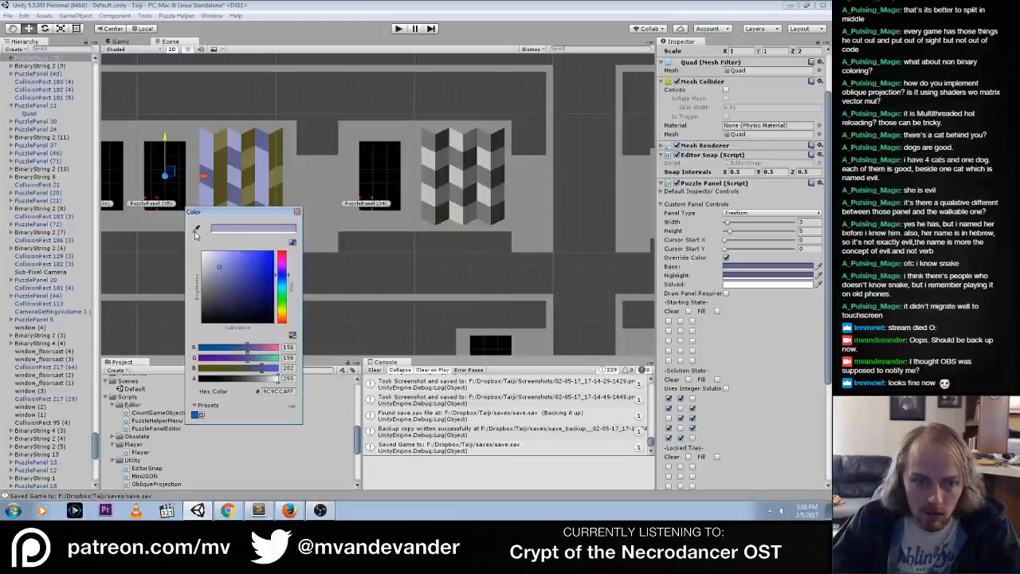
left_click(209, 143)
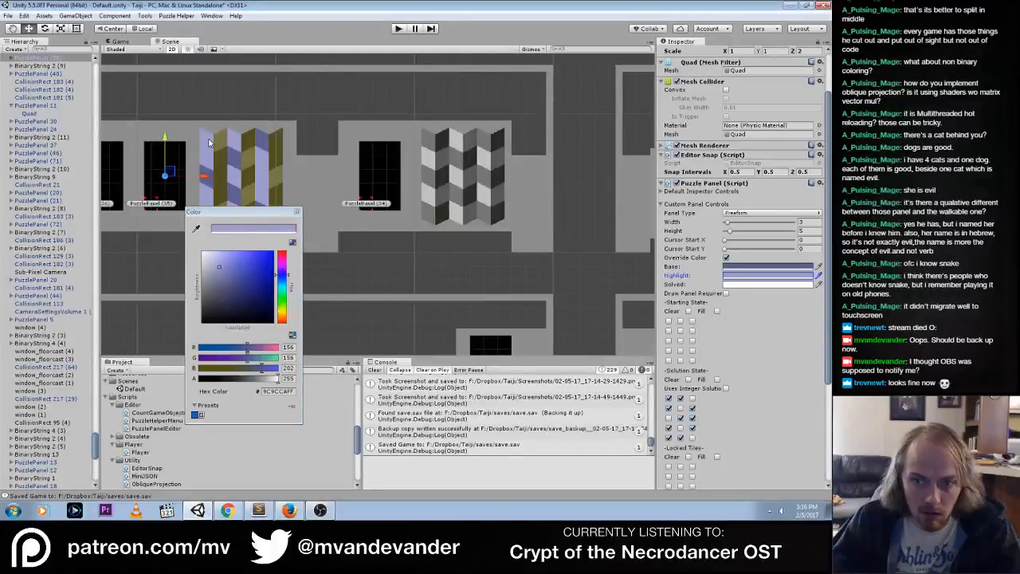
Set PuzzlePanel (35)'s solved override color to 9C9CCAFF by sampling the lighter blue of the neighboring pattern
left_click(756, 284)
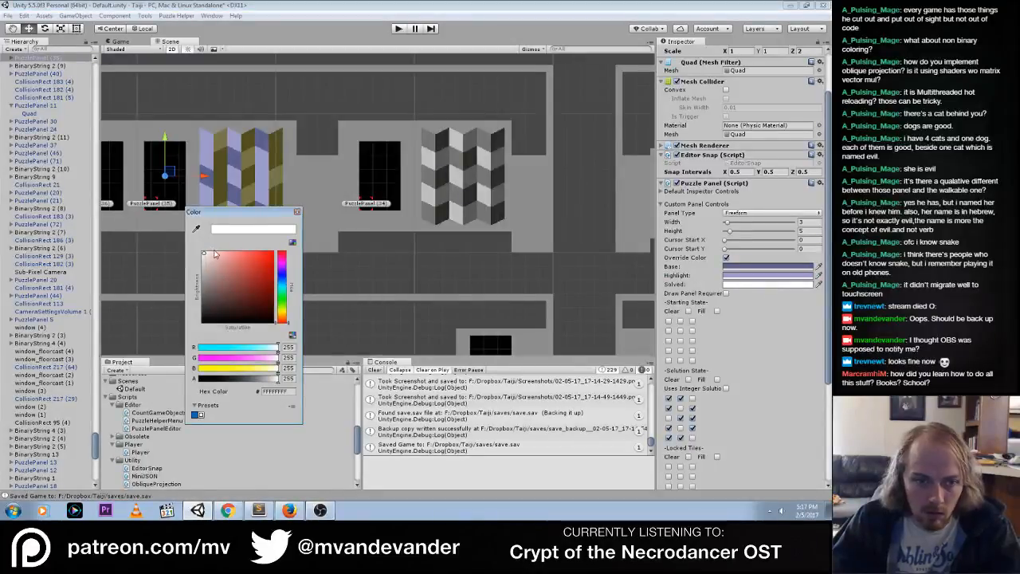
left_click(196, 228)
left_click(209, 147)
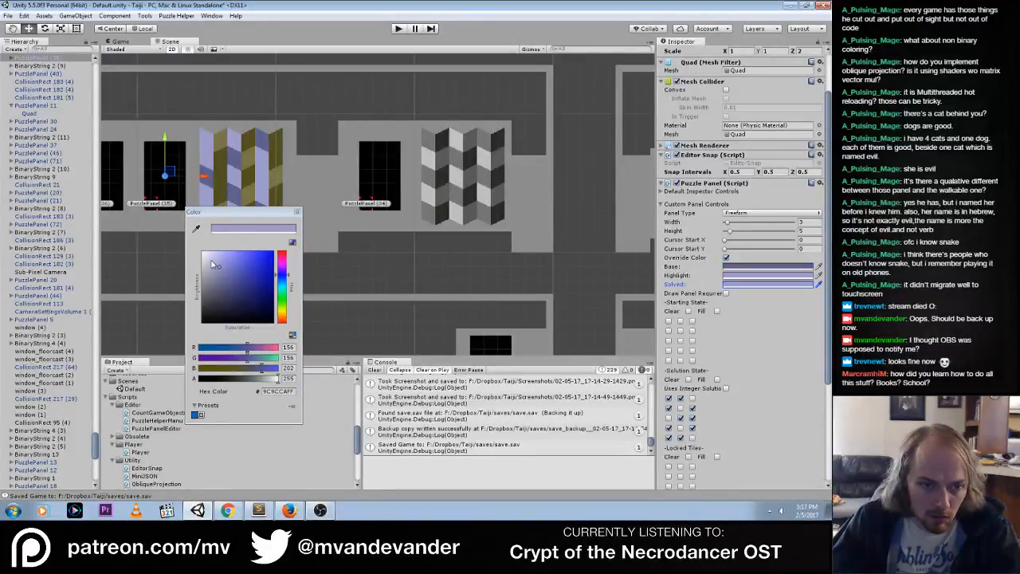
Play-test PuzzlePanel (35)'s blue overrides by entering its solution and toggling the solved state, and stop playing
left_click(397, 29)
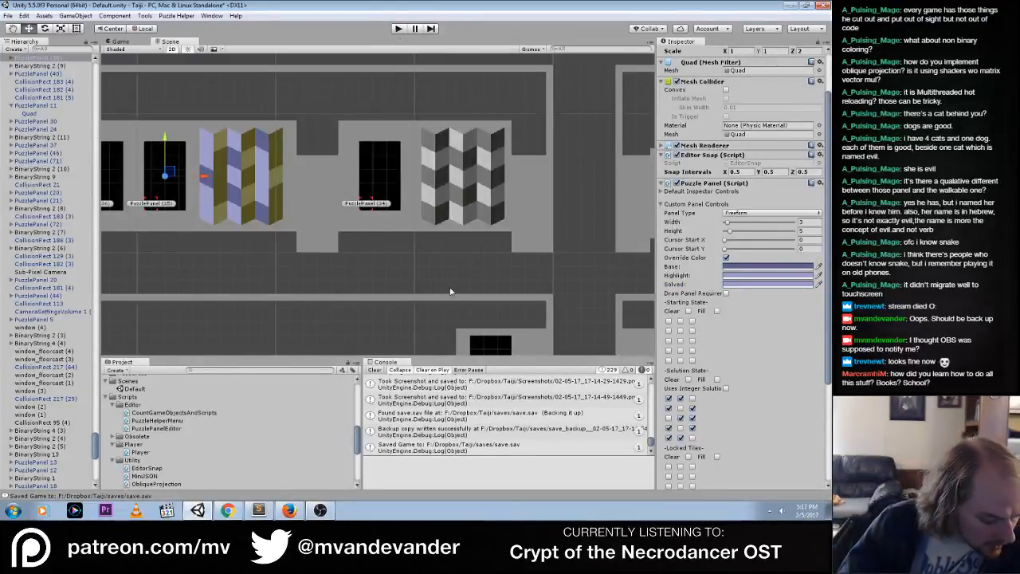
left_click(399, 28)
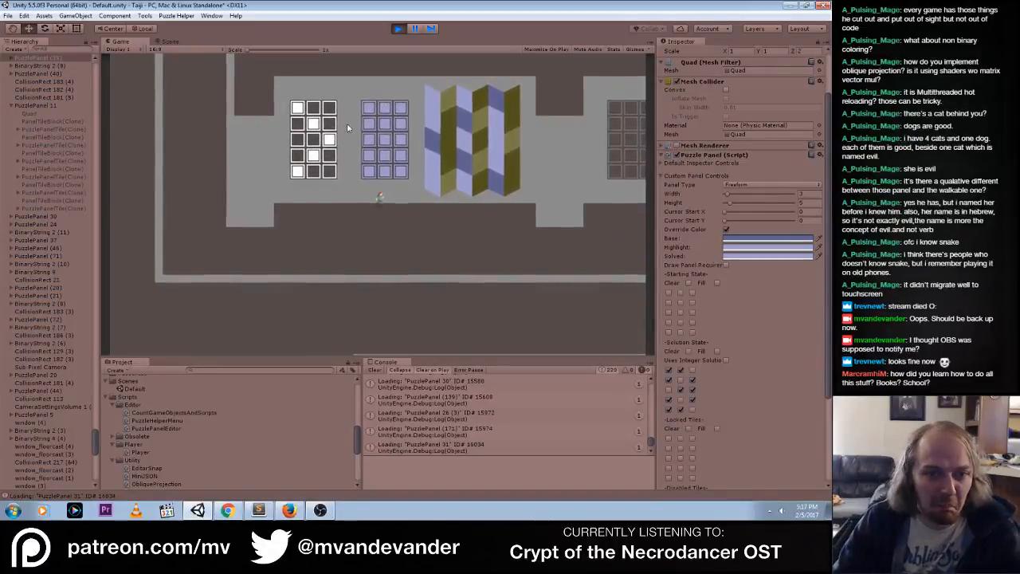
left_click(369, 107)
left_click(370, 108)
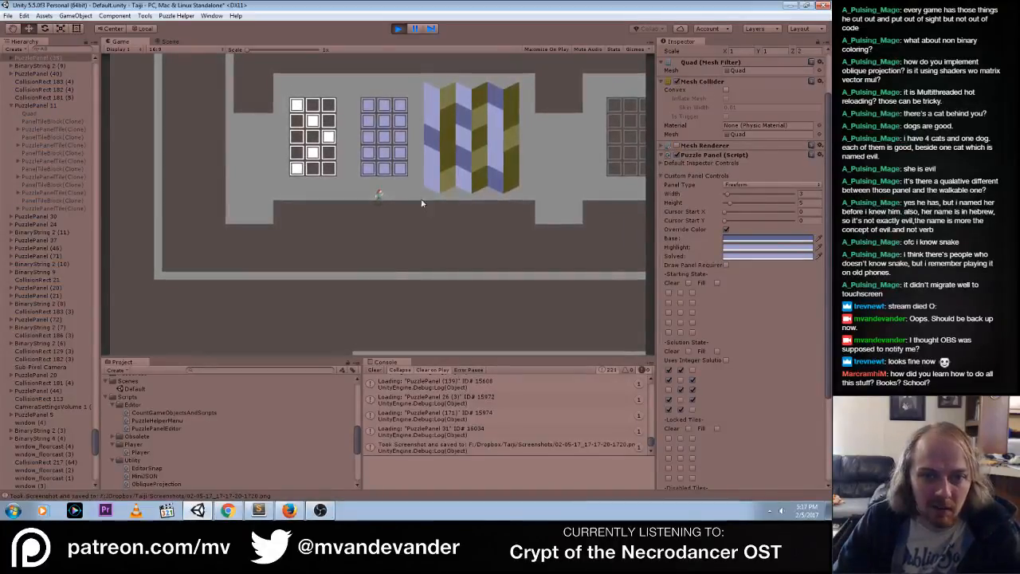
mouse_move(369, 106)
left_mouse_down()
mouse_move(397, 169)
mouse_move(369, 170)
mouse_move(400, 123)
mouse_move(386, 105)
mouse_move(368, 121)
mouse_move(387, 101)
left_mouse_up()
left_click(370, 154)
left_click(386, 137)
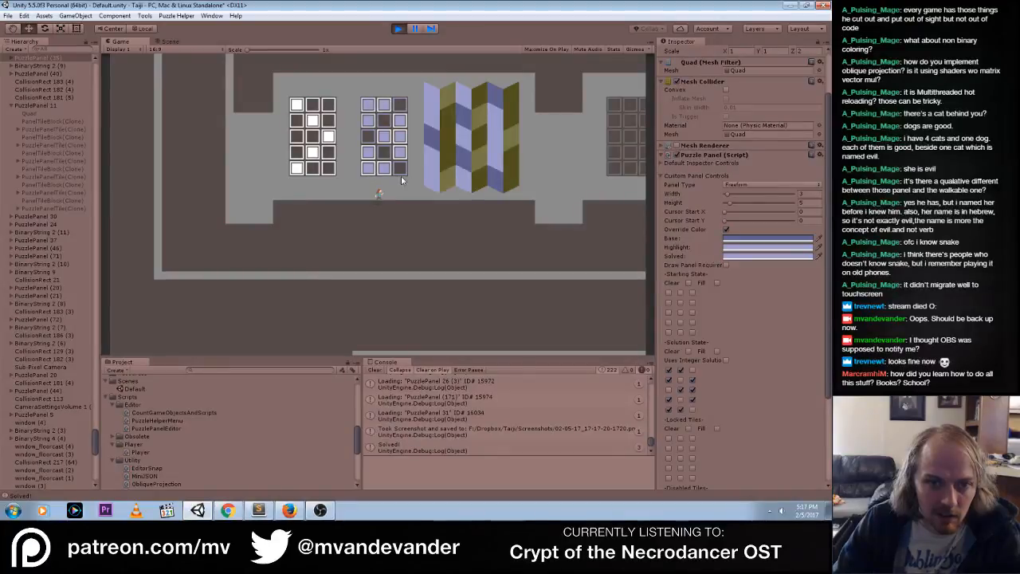
left_click(372, 109)
left_click(372, 109)
left_click(372, 109)
left_click(371, 109)
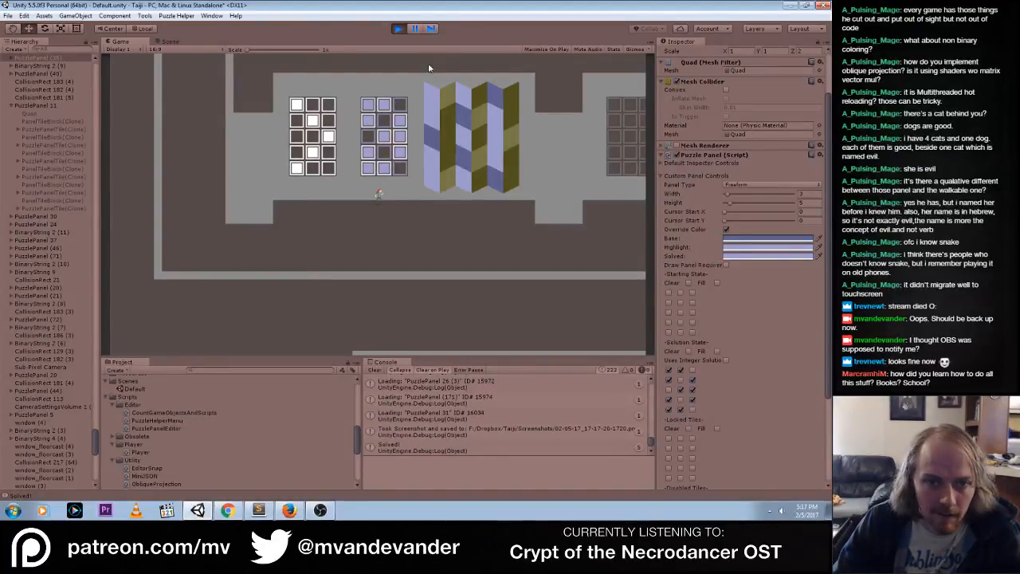
left_click(397, 29)
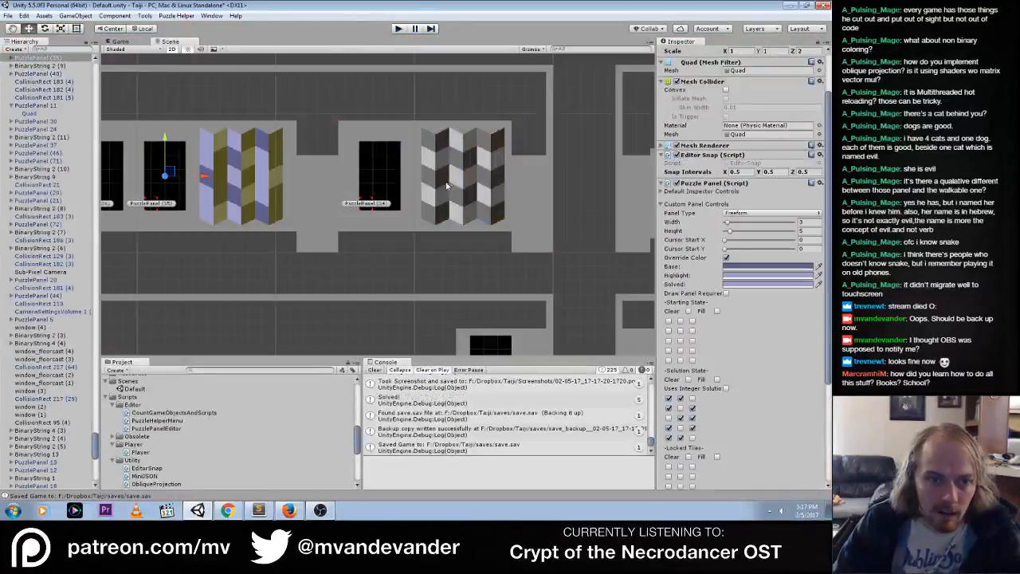
Select PuzzlePanel (36) in the scene and set its base override to 56532CFF by sampling the pattern's darker yellow
middle_click_drag(188, 213, 272, 213)
left_click(182, 205)
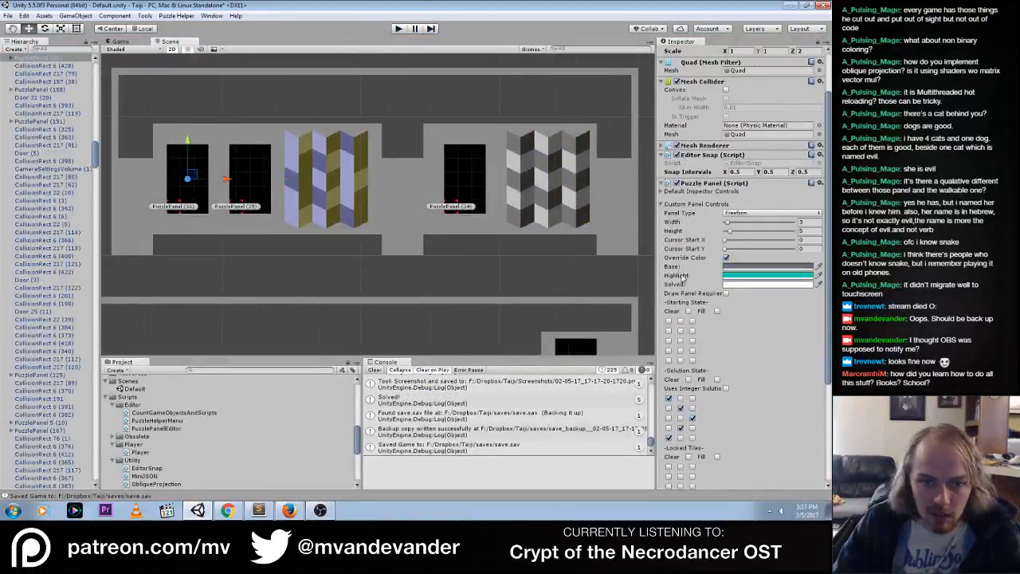
left_click(799, 268)
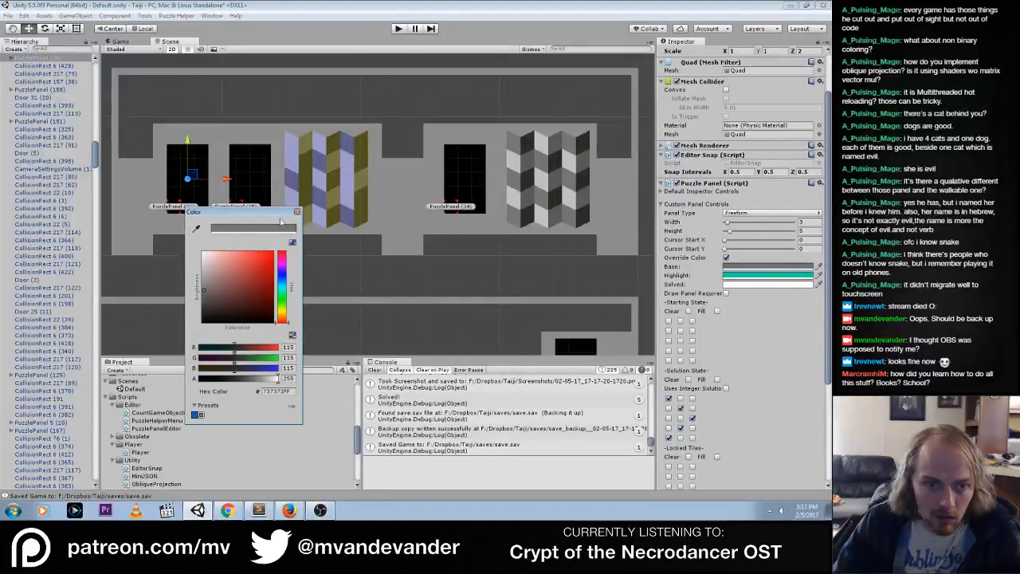
left_click(325, 158)
left_click(788, 268)
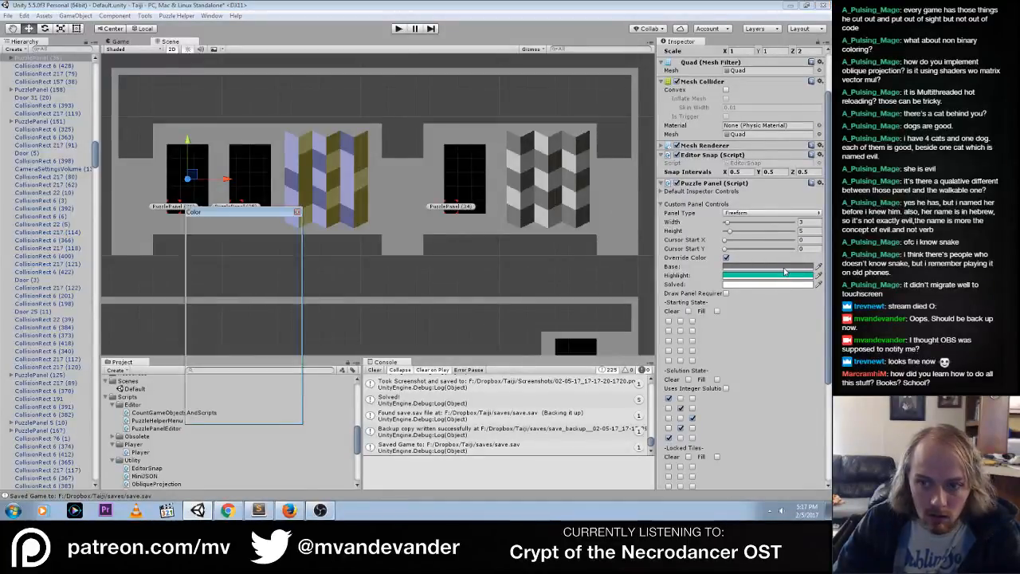
left_click(197, 229)
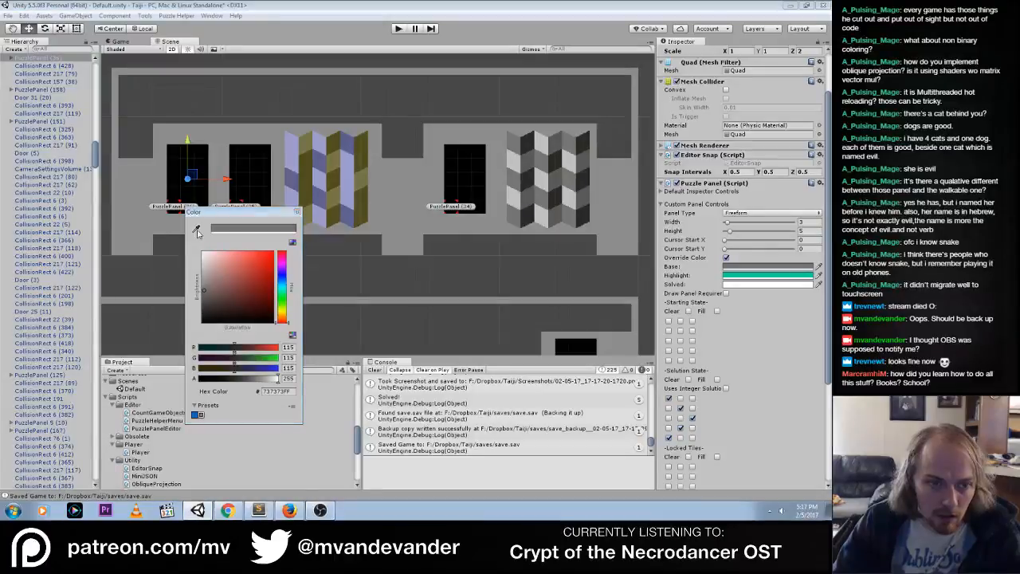
left_click(336, 150)
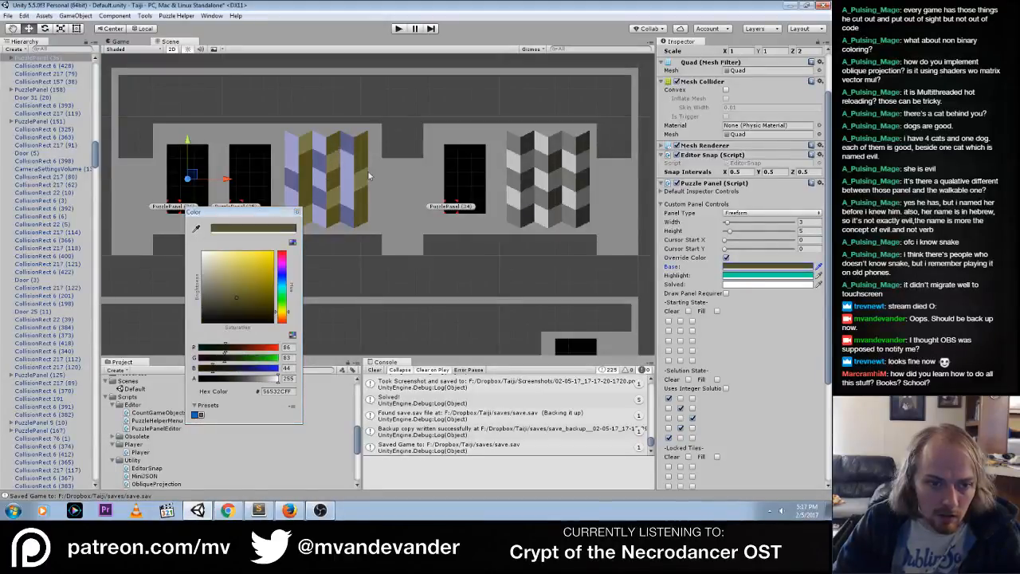
Set PuzzlePanel (36)'s highlight override color to 787549FF by sampling the pattern's lighter yellow, and close the color picker
left_click(797, 278)
left_click(196, 229)
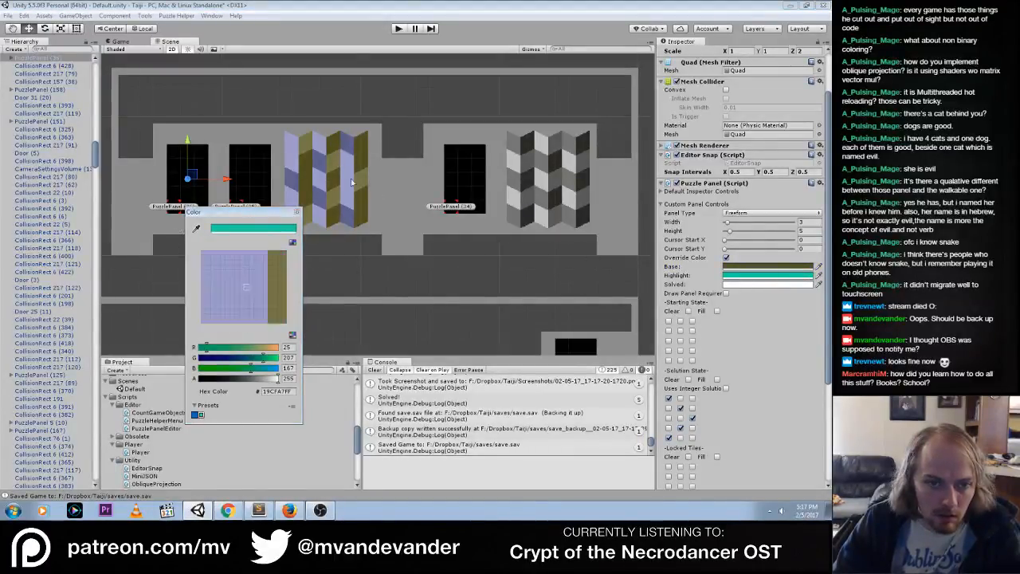
left_click(336, 166)
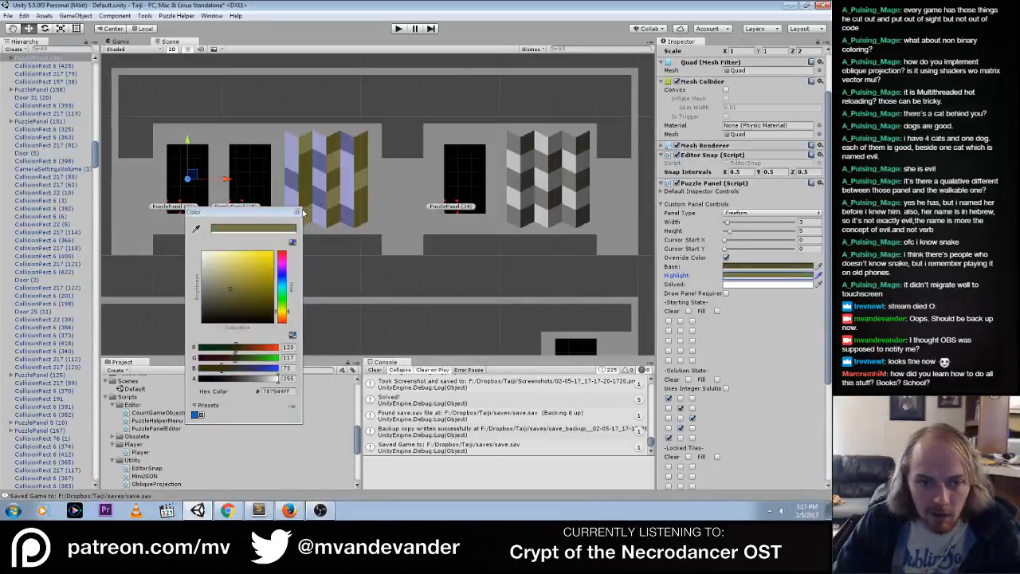
left_click(296, 211)
Play-test PuzzlePanel (36)'s yellow overrides by repeatedly toggling the lower corner tile that completes its solution
left_click(398, 29)
left_click(398, 29)
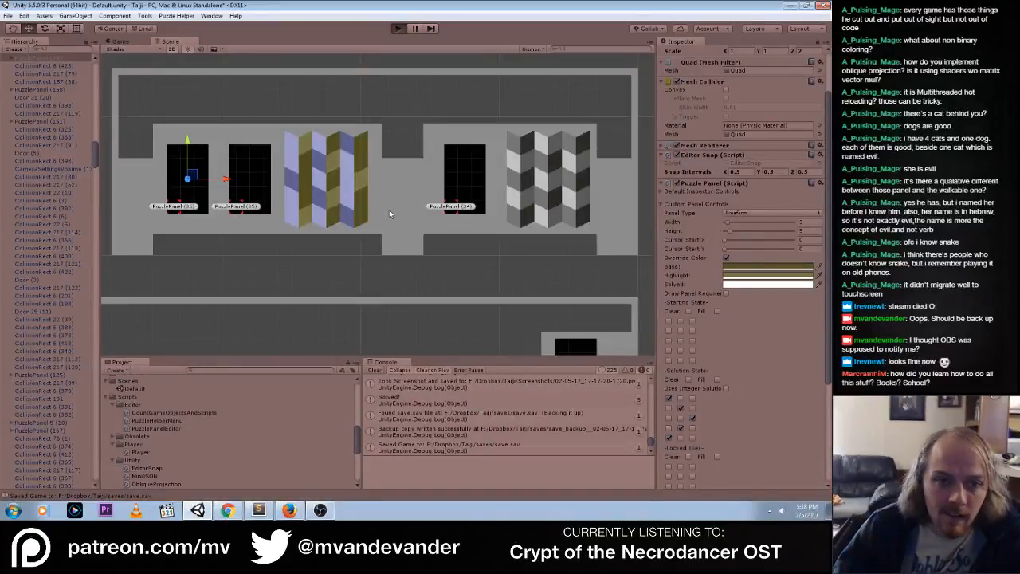
key("ctrl+p")
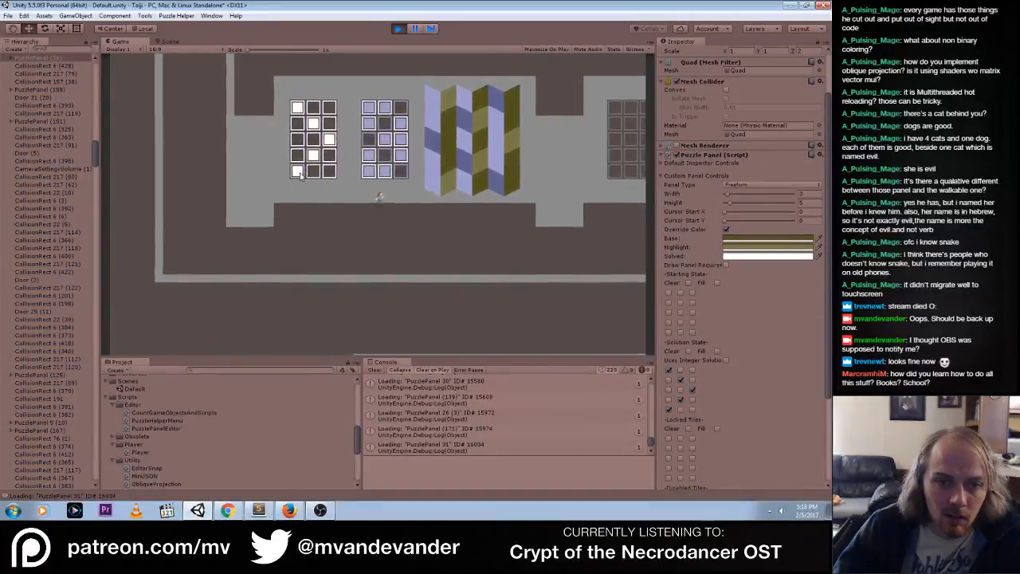
left_click(300, 176)
left_click(300, 176)
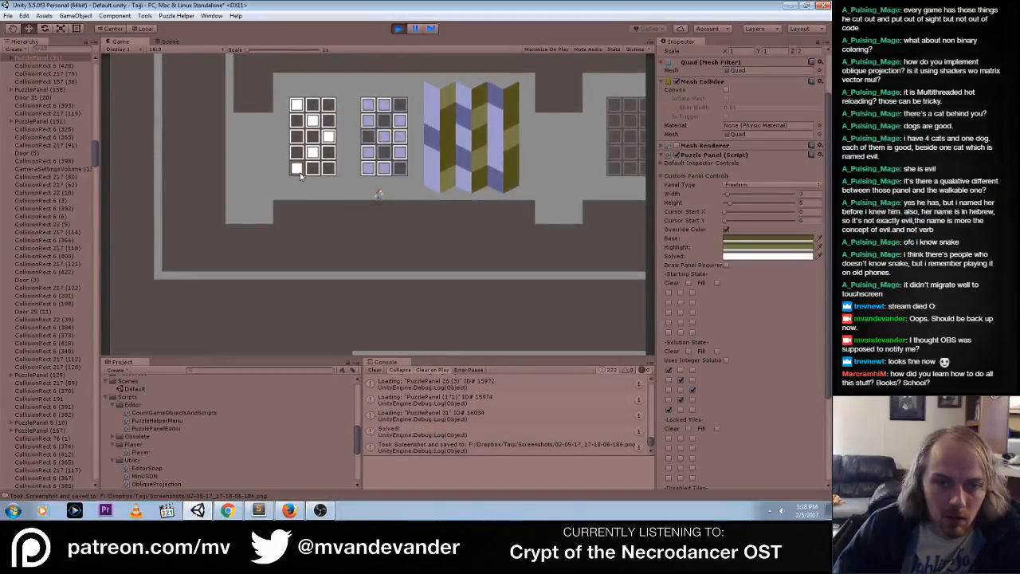
left_click(301, 176)
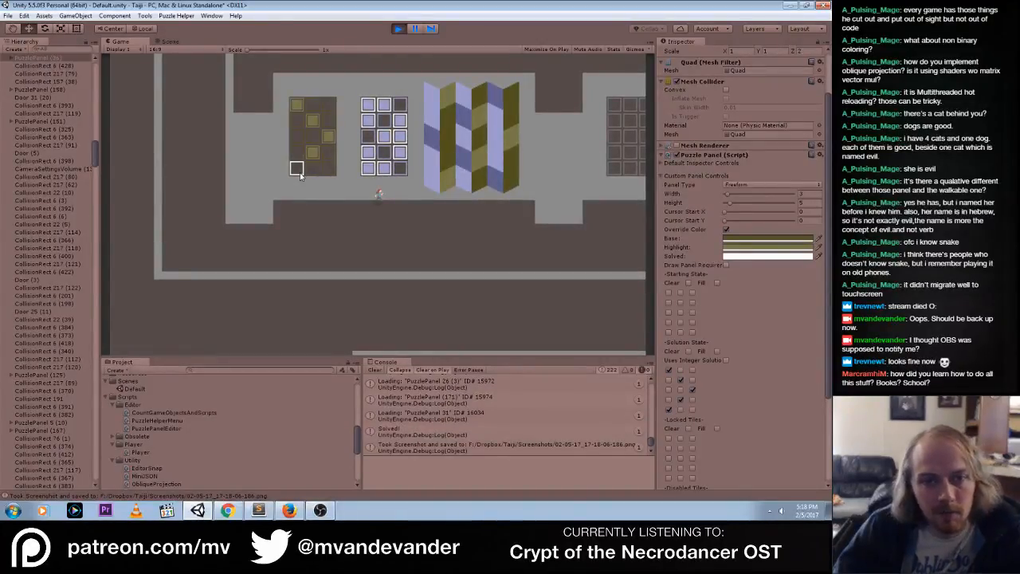
left_click(299, 172)
left_click(300, 172)
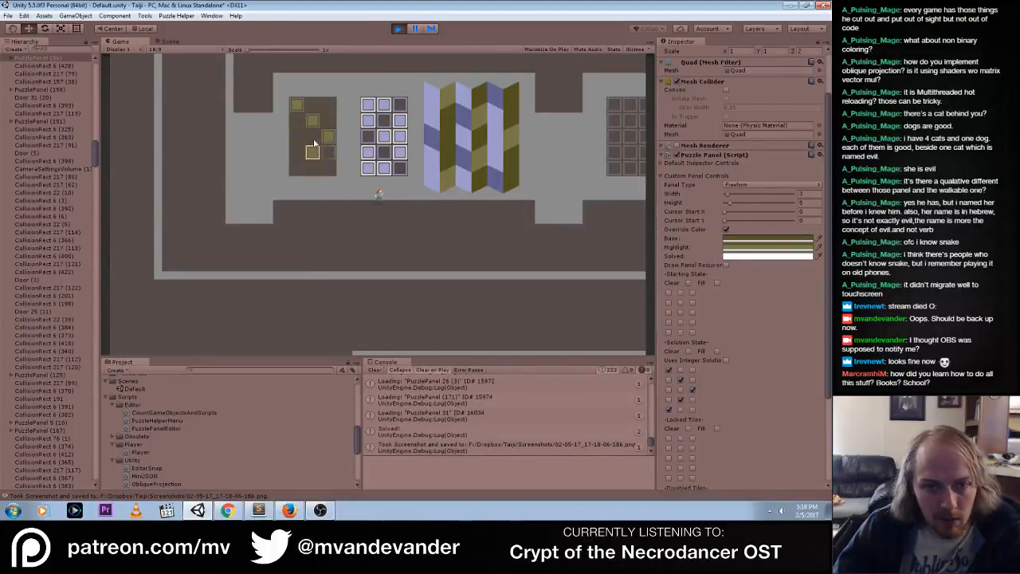
In the scene view, brighten PuzzlePanel (36)'s highlight override by raising its HSV value to 171 while the game runs
left_click(170, 42)
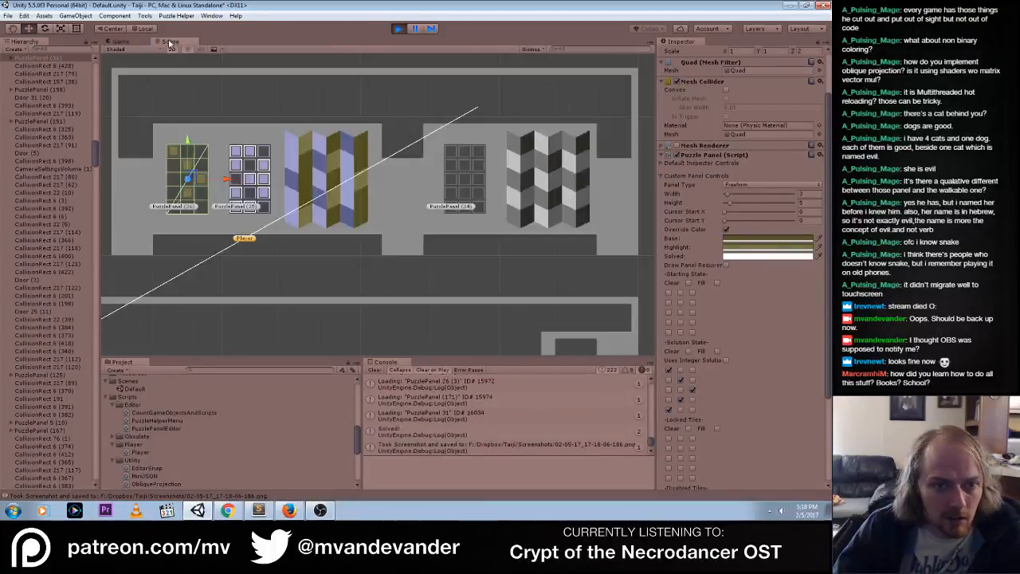
left_click(768, 239)
left_click(769, 240)
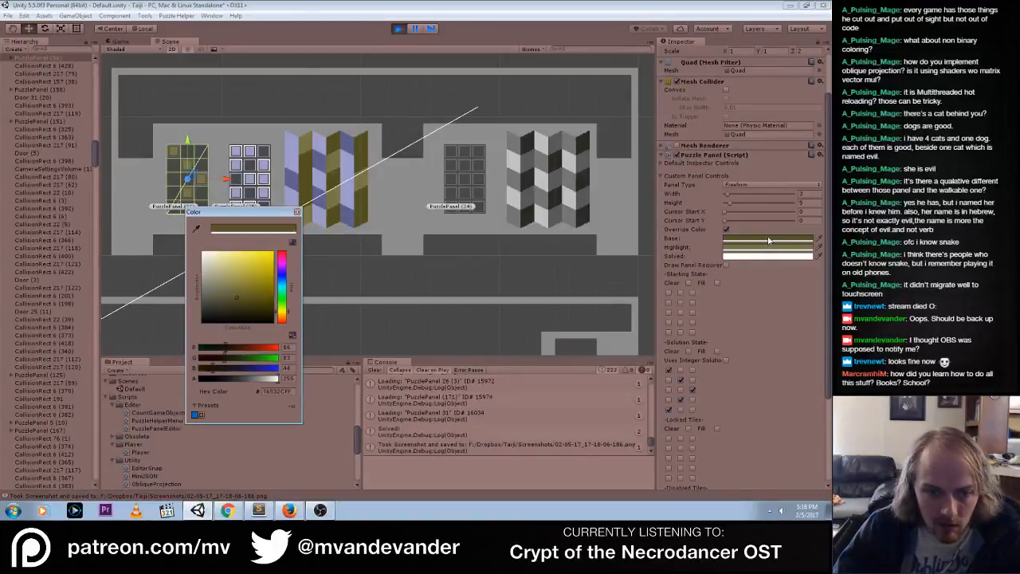
left_click(767, 251)
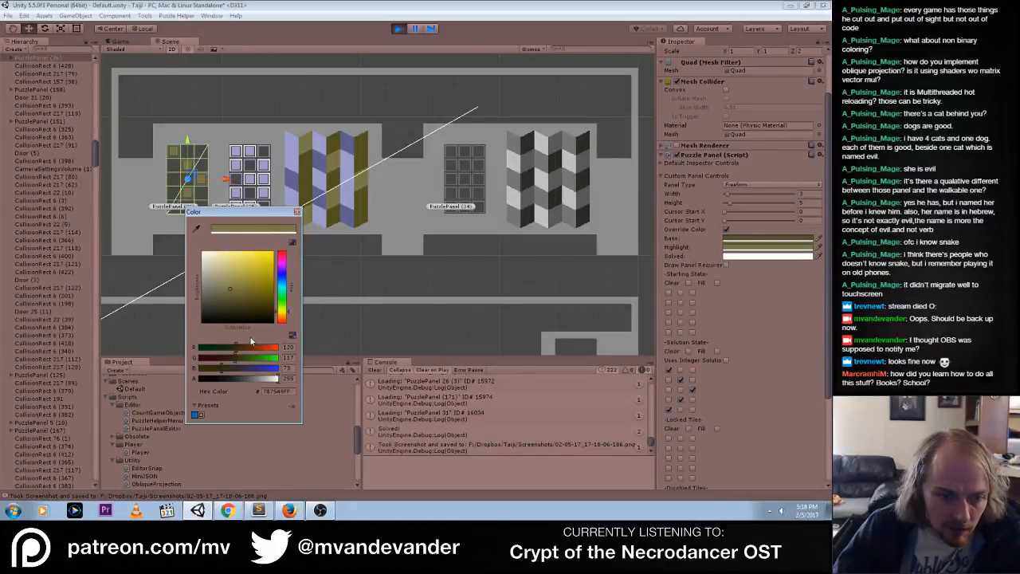
left_click(291, 337)
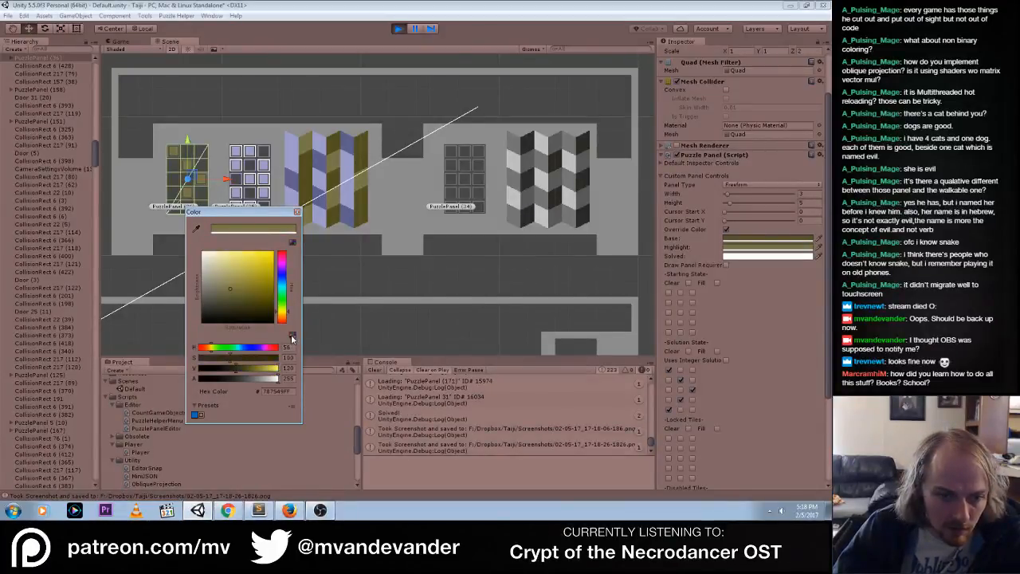
left_click_drag(237, 368, 253, 372)
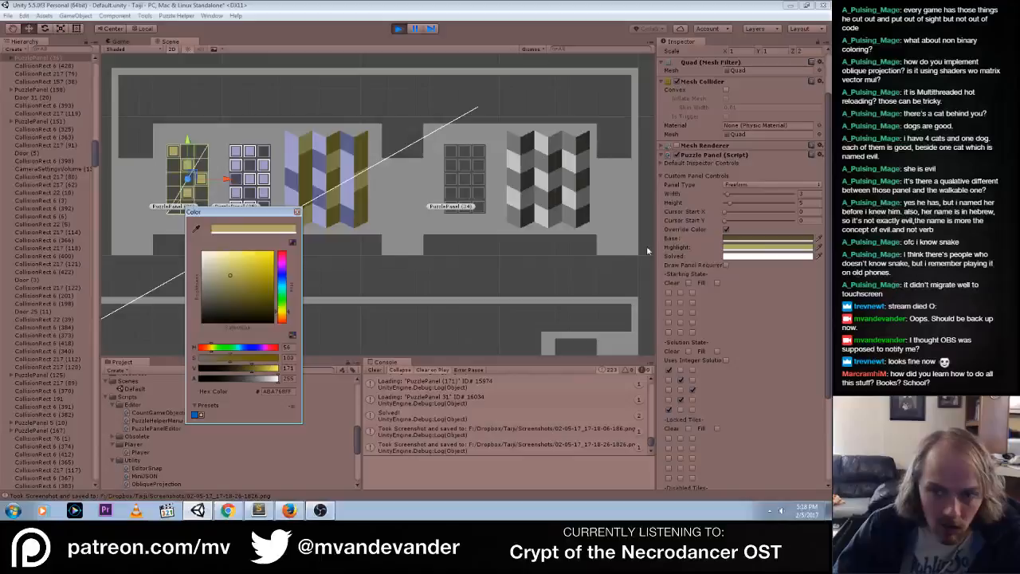
Brighten PuzzlePanel (36)'s base override to an HSV value of about 151 and set its highlight override to C0B73AFF
left_click(728, 239)
left_click_drag(231, 370, 250, 372)
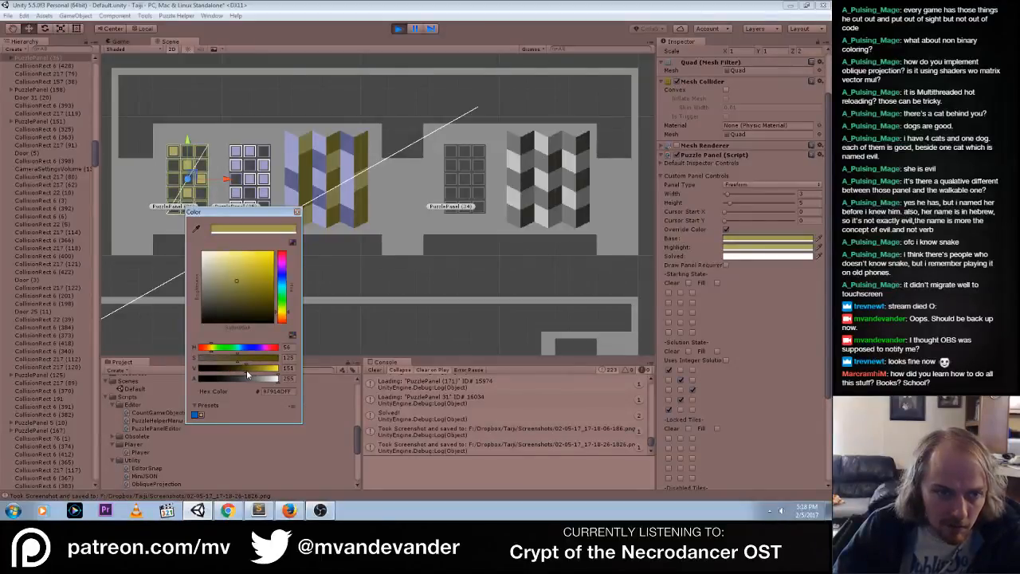
left_click(725, 248)
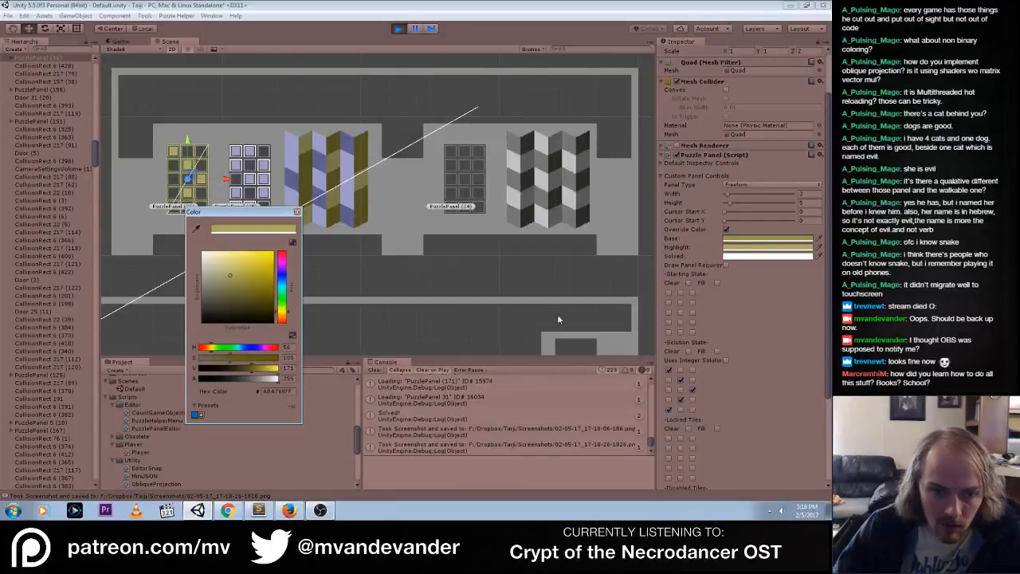
left_click_drag(246, 371, 256, 371)
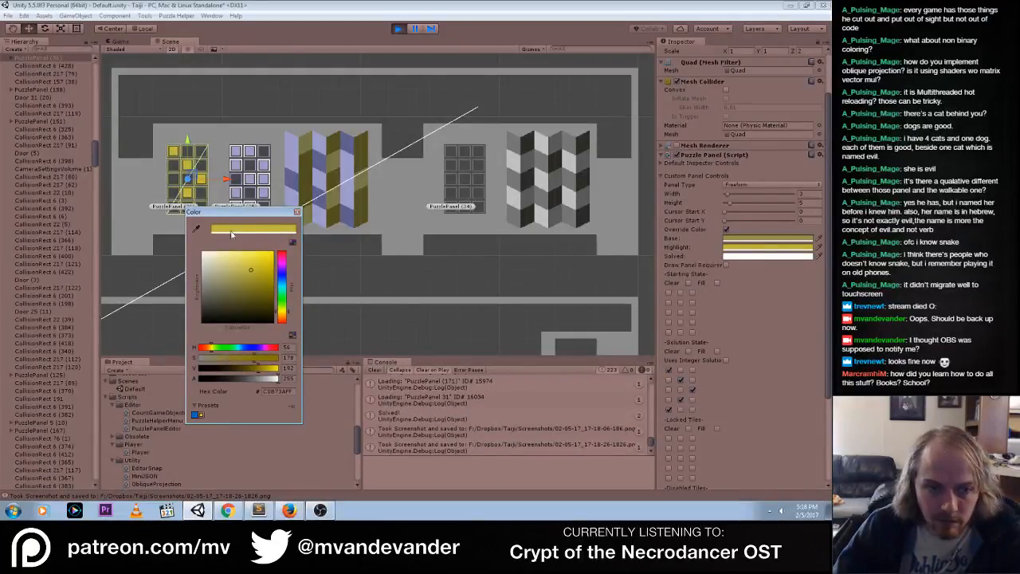
Set PuzzlePanel (36)'s highlight override to C0B73BFF by sampling one of the panel's bright yellow tiles in the scene
left_click(817, 267)
left_click(820, 259)
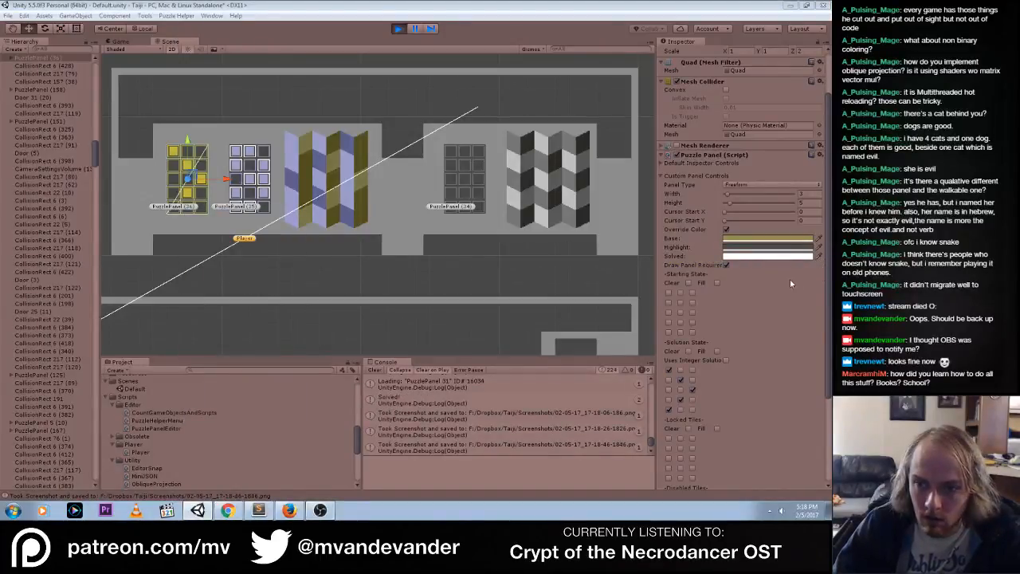
left_click(800, 251)
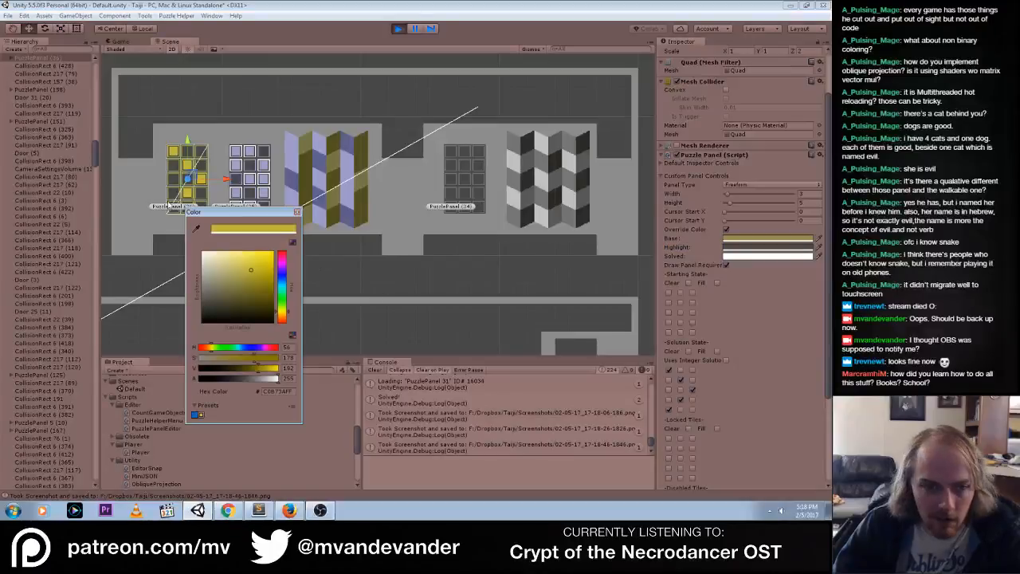
left_click(195, 228)
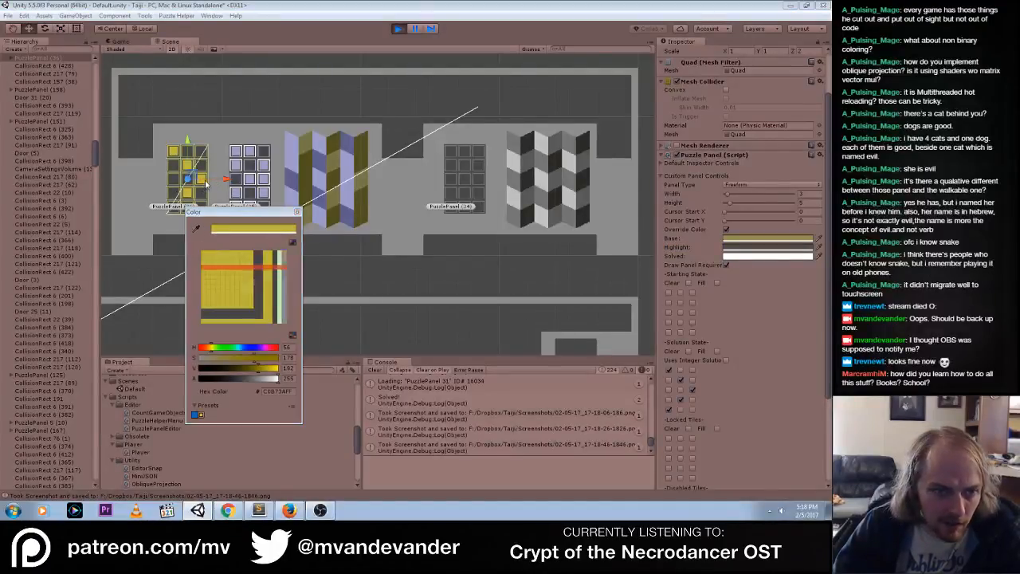
left_click(201, 182)
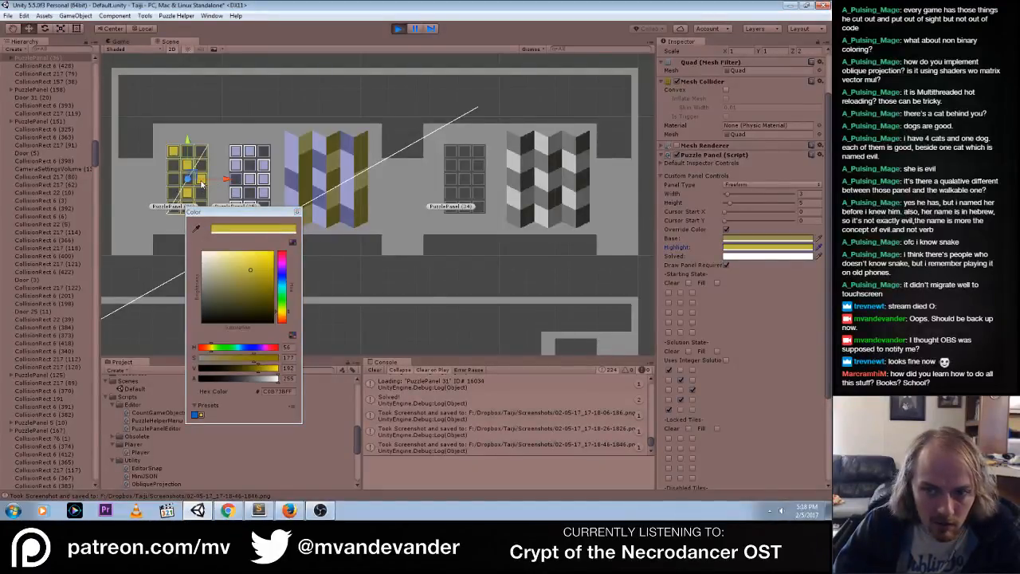
Check the brighter yellow colors in the game view by toggling PuzzlePanel (36)'s lower corner tile
left_click(117, 41)
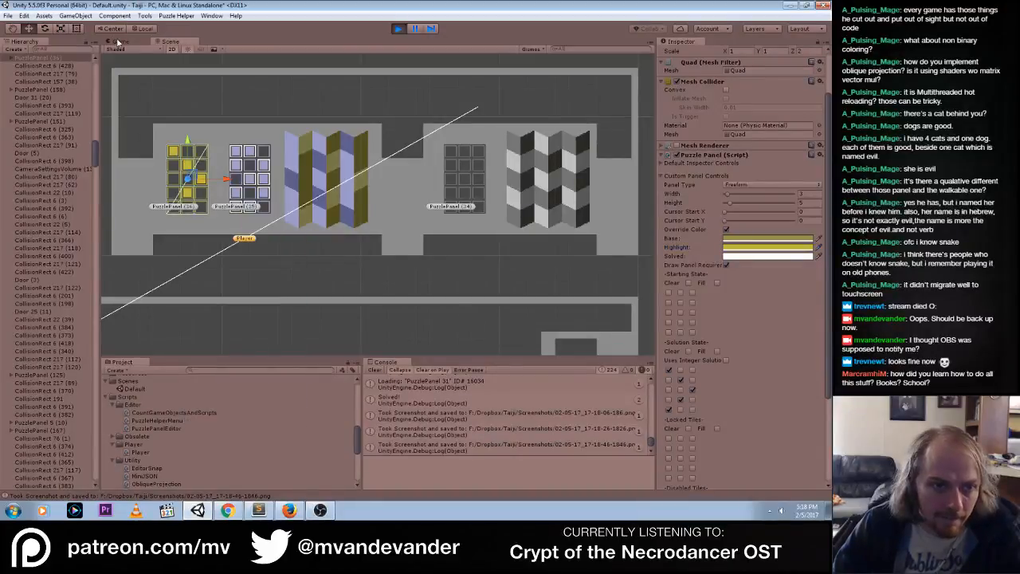
left_click(121, 41)
left_click(295, 173)
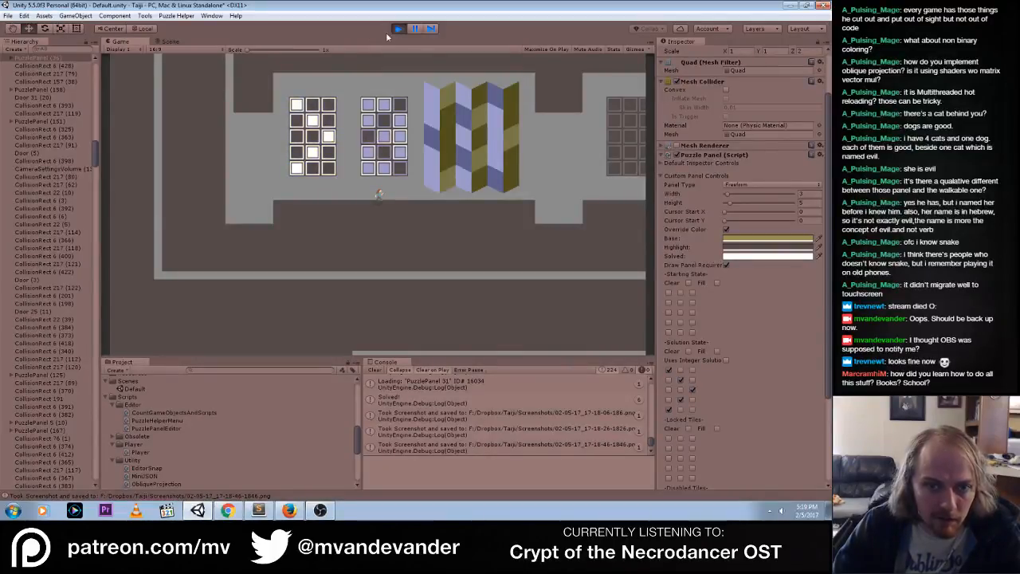
Copy PuzzlePanel (36)'s Puzzle Panel component during play, stop playing, and paste its values onto the same component
right_click(717, 155)
left_click(766, 211)
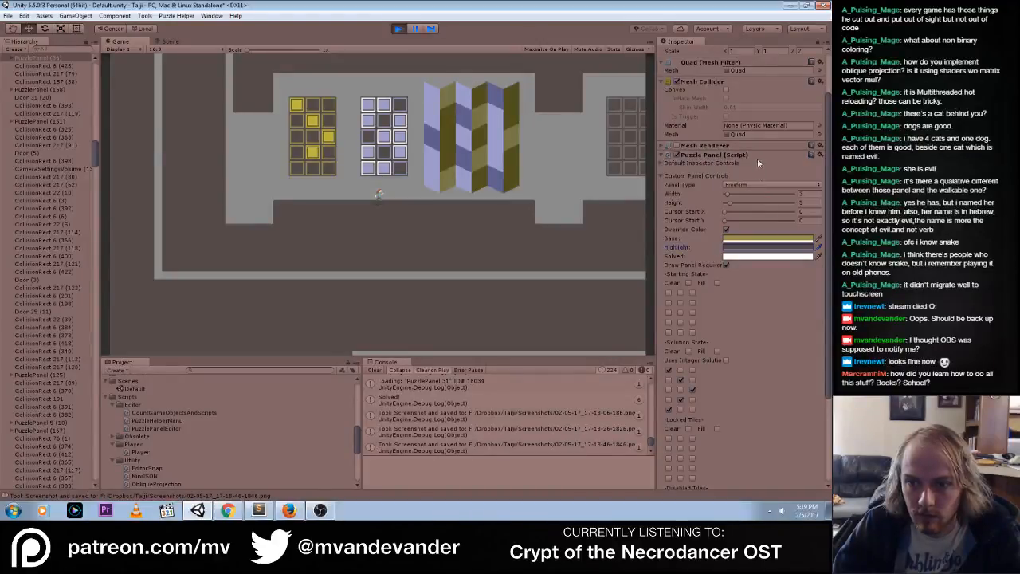
left_click(397, 28)
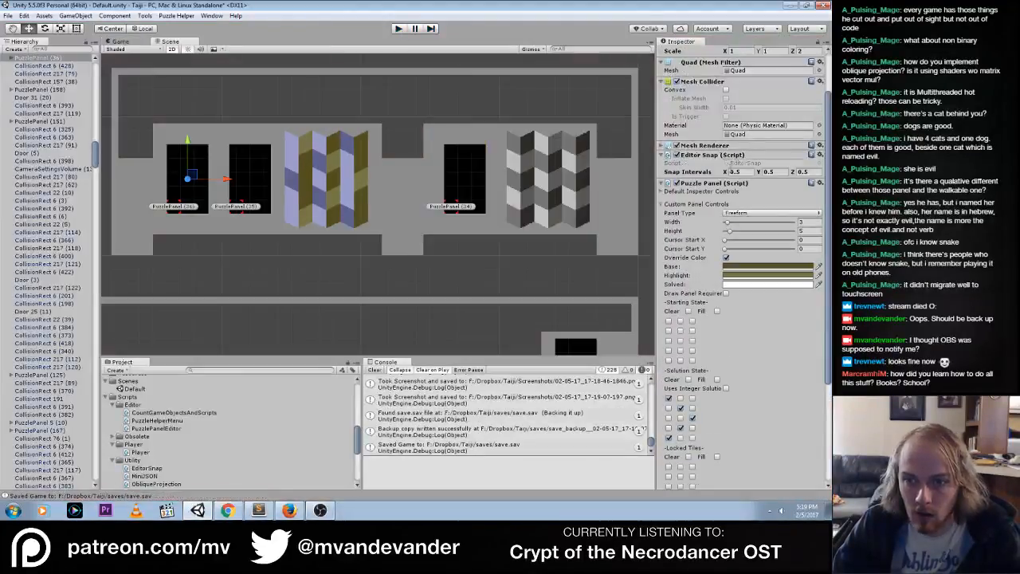
right_click(723, 183)
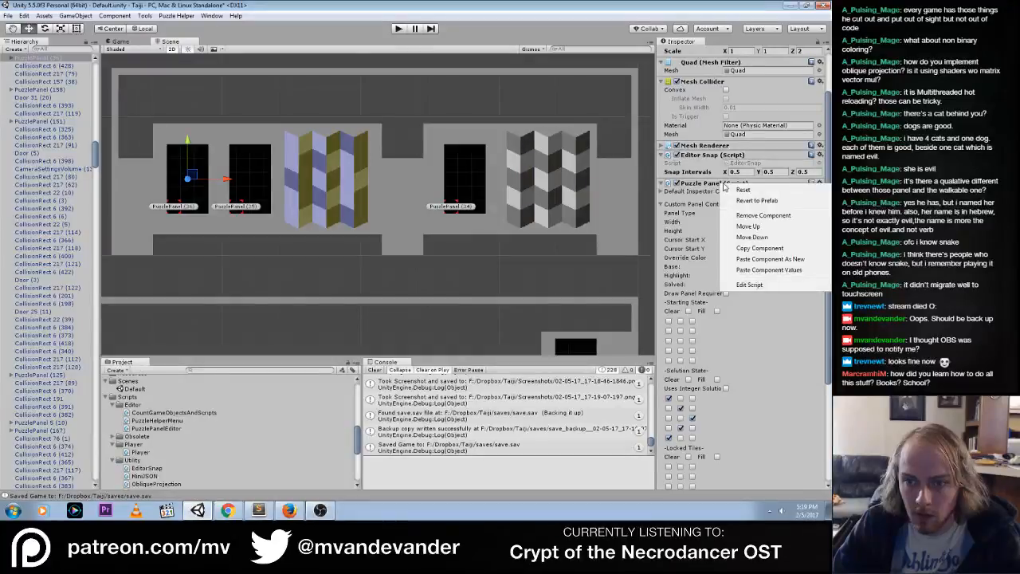
left_click(780, 269)
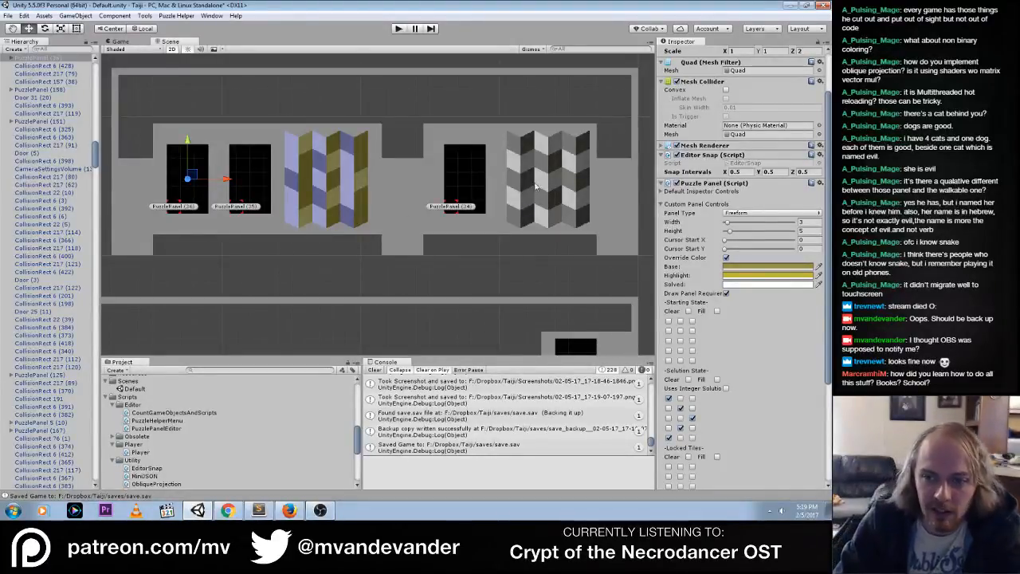
Set PuzzlePanel (36)'s solved override color to C0B73BFF by sampling its highlight swatch, and close the color picker
left_click(800, 285)
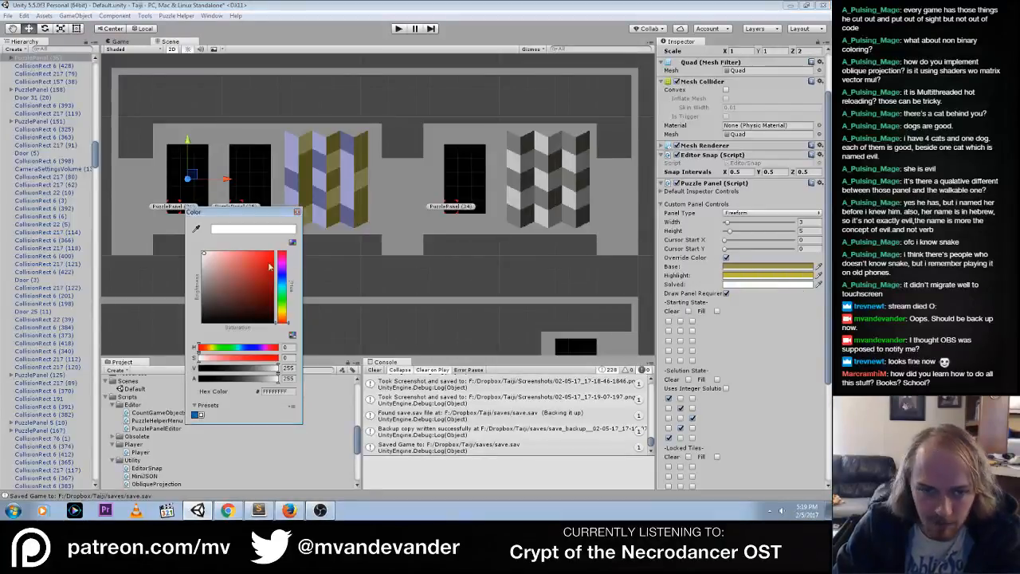
left_click(196, 229)
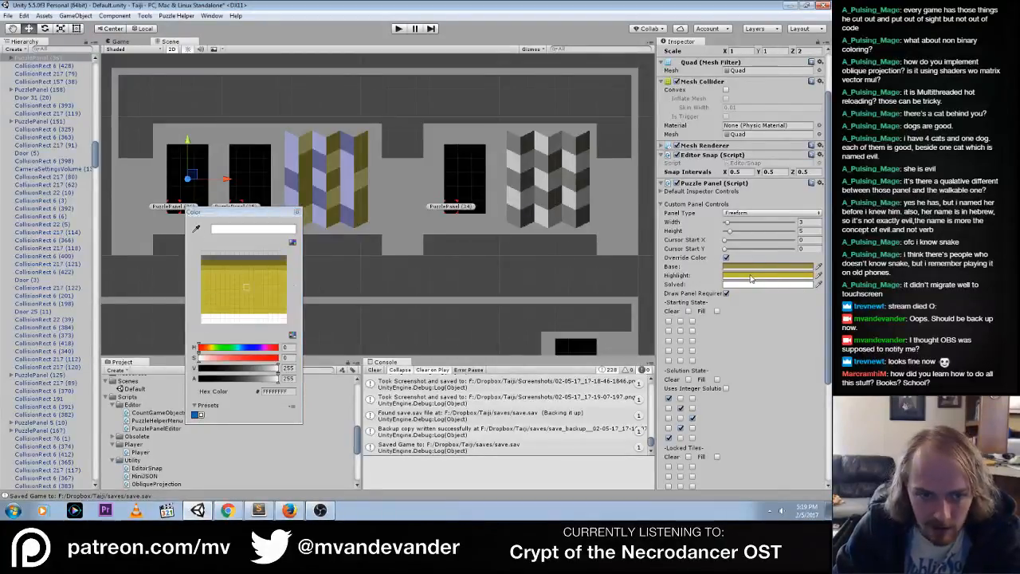
left_click(750, 279)
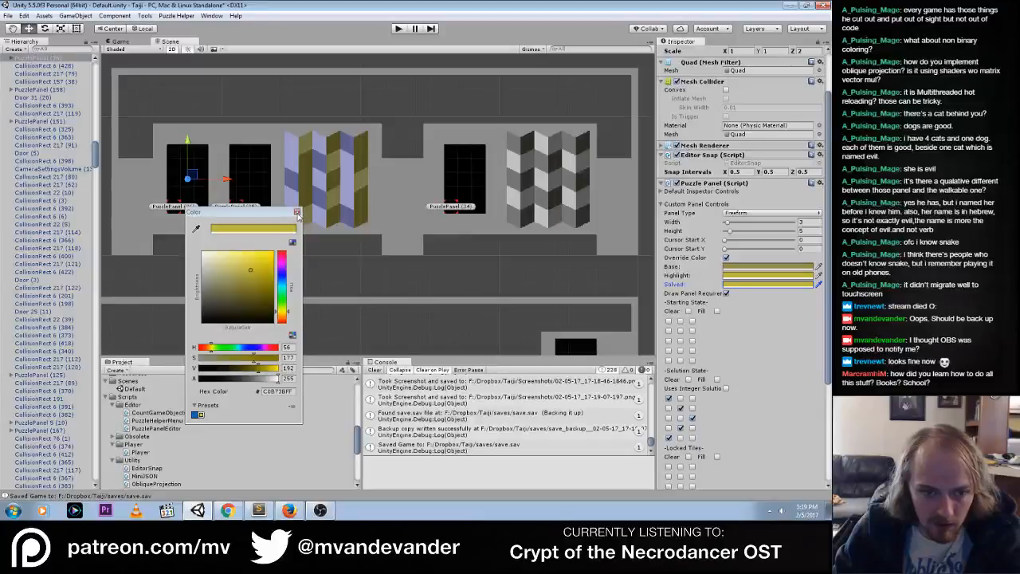
left_click(296, 213)
Play-test PuzzlePanel (36)'s yellow solved color by completing its solution, stop playing, and turn off the panel's draw-requirement option
left_click(396, 29)
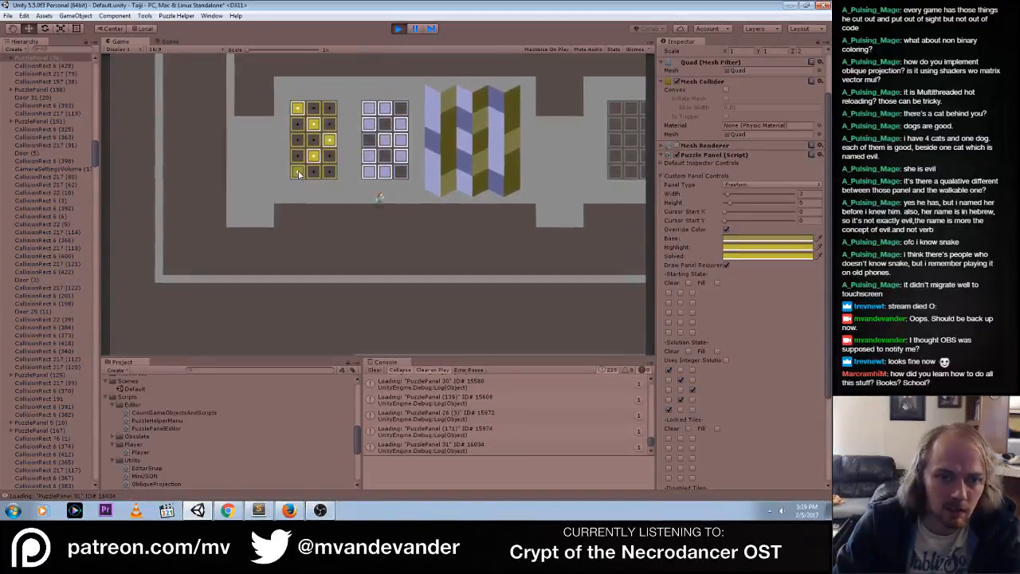
left_click(298, 173)
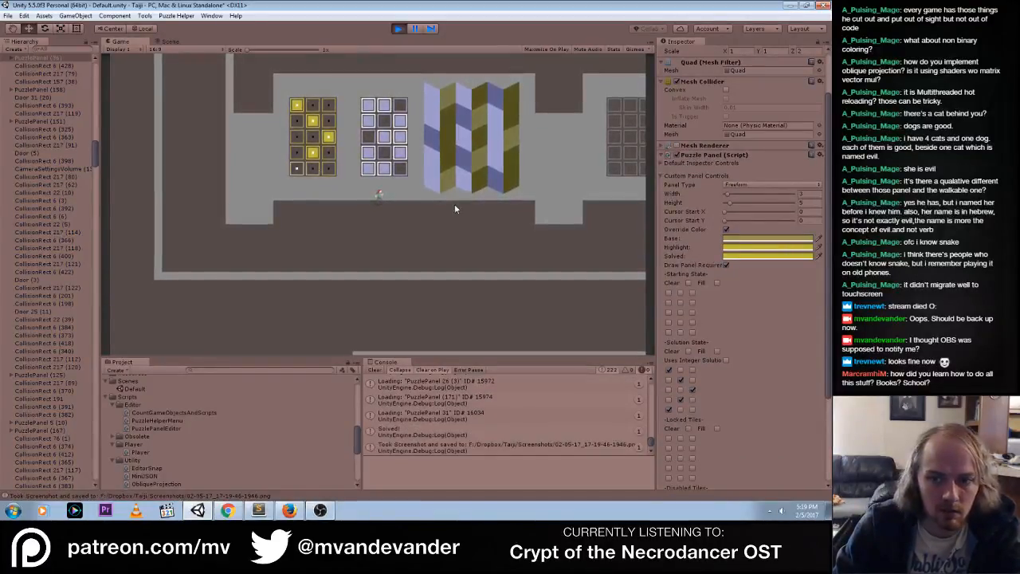
left_click(398, 29)
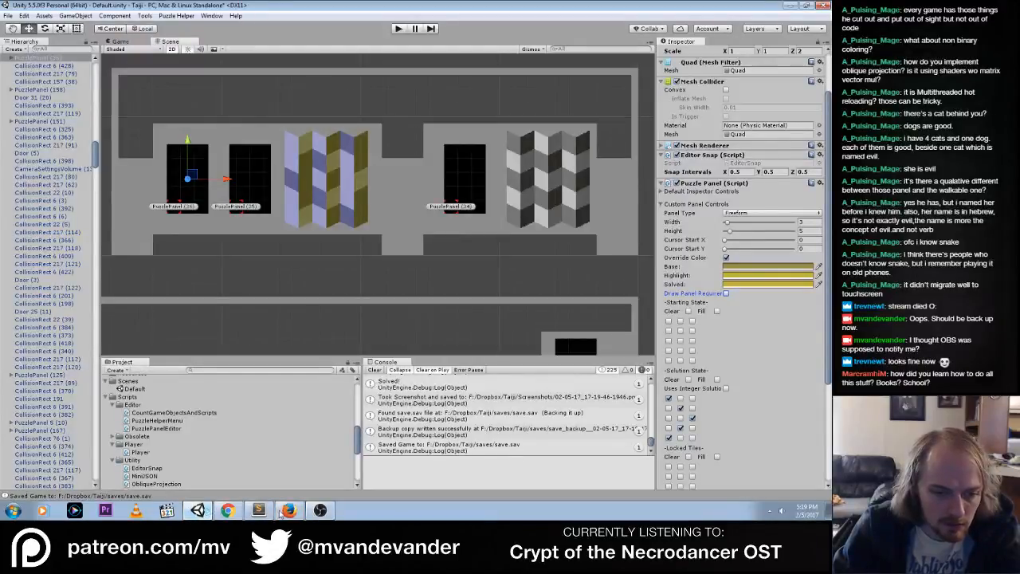
In Chrome, search in a new tab for "dos and donts of honest puzzle game design" and copy the YouTube result's link address
left_click(228, 510)
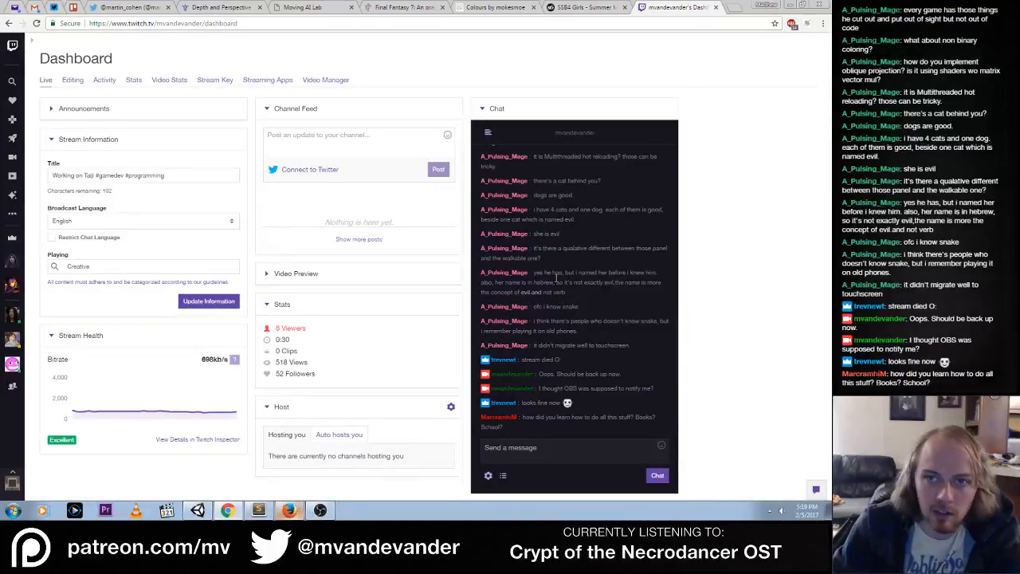
left_click(736, 9)
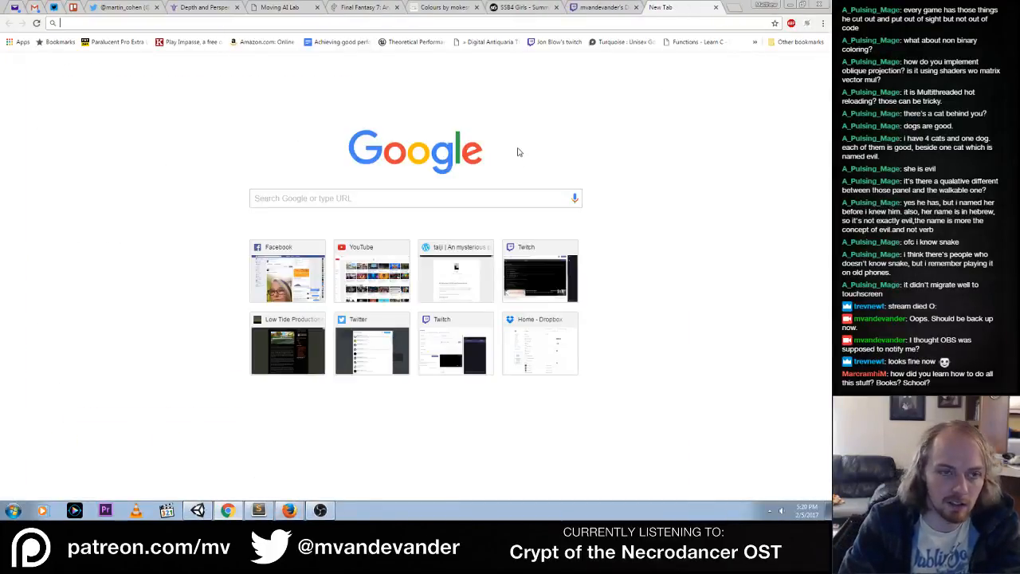
type("dos")
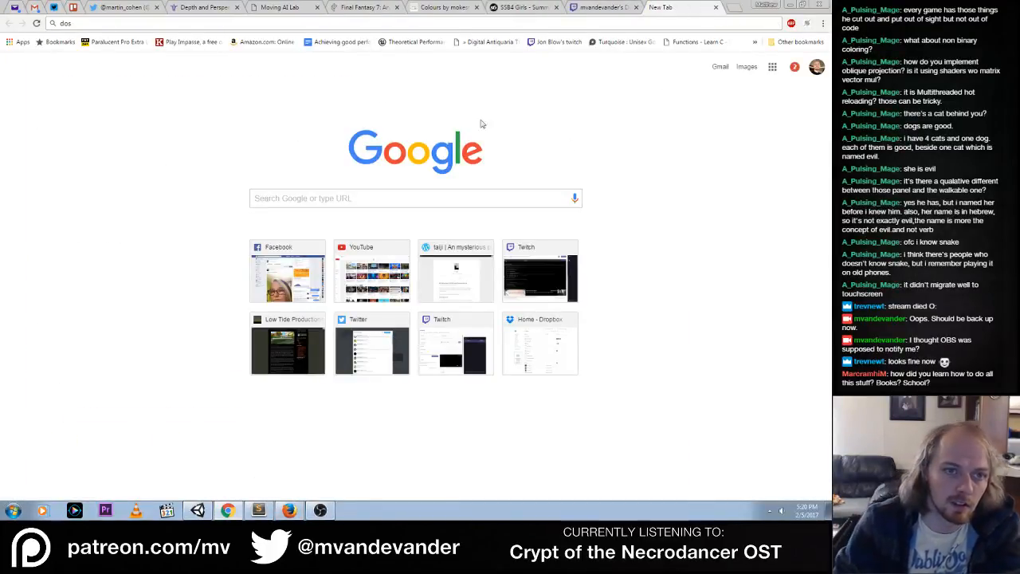
left_click(329, 25)
type("dos")
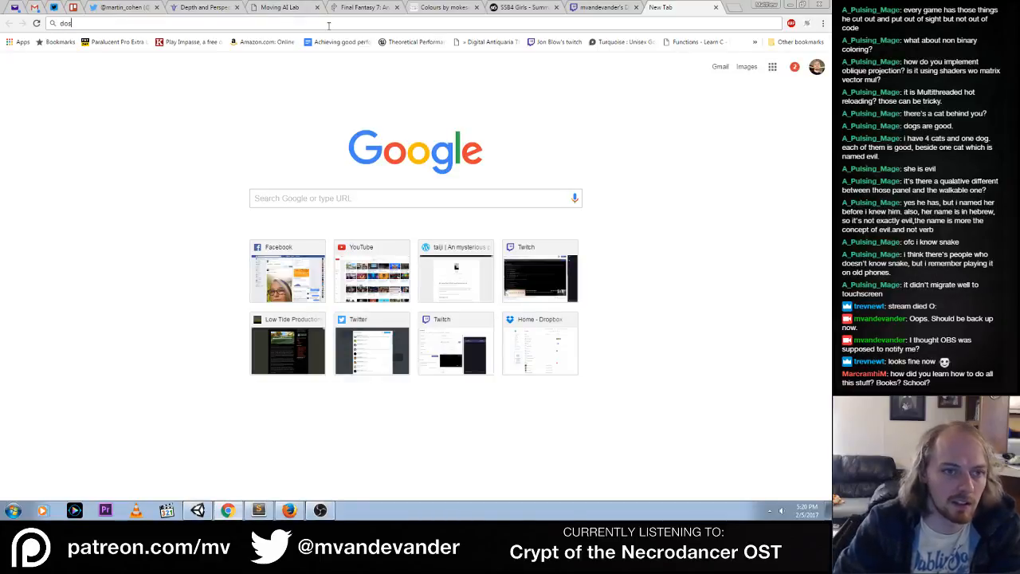
left_click(289, 65)
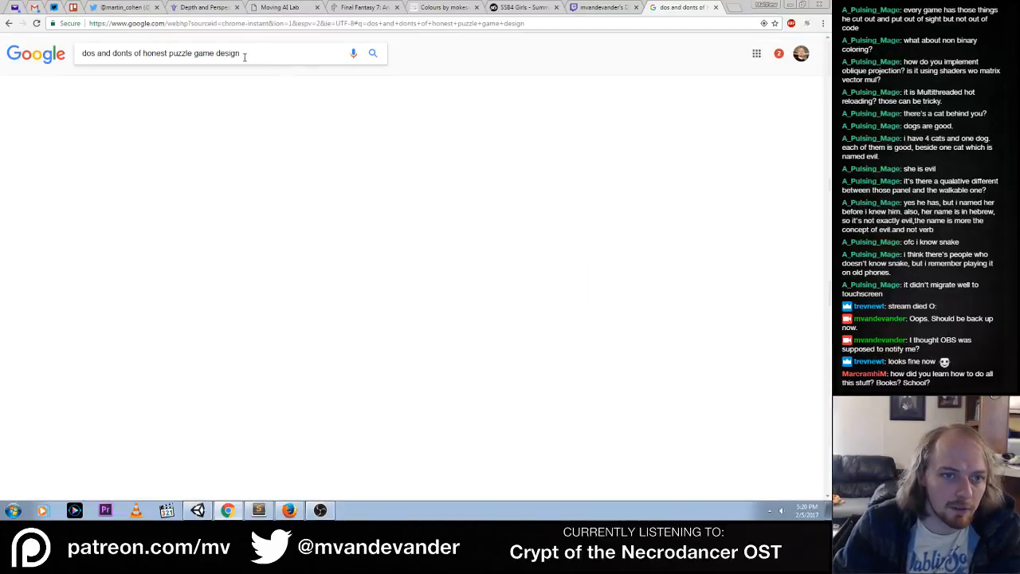
right_click(207, 160)
left_click(241, 224)
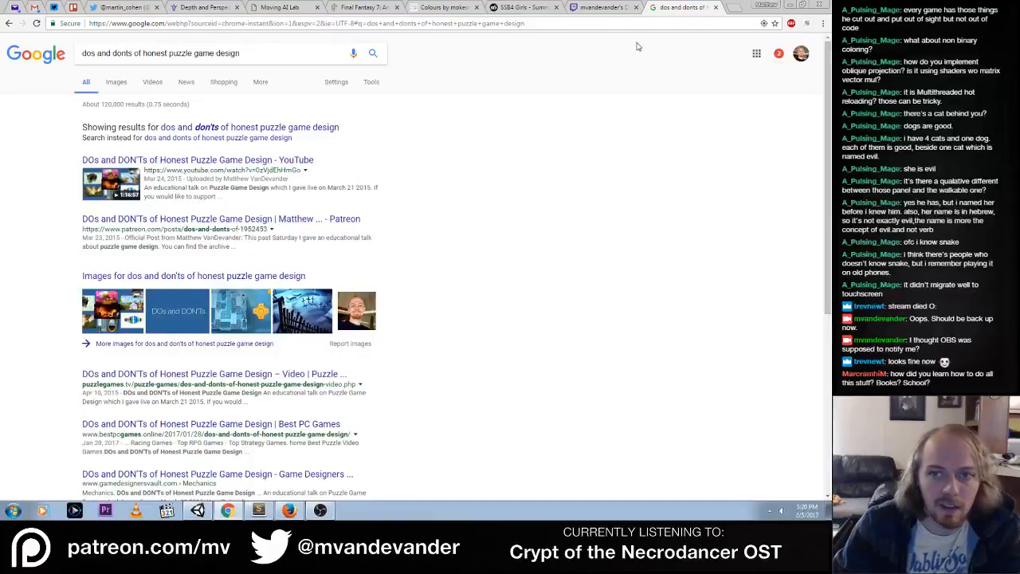
Close the search tab and post the copied Google result link in the Twitch dashboard chat
middle_click(683, 10)
left_click(581, 449)
key("ctrl+v")
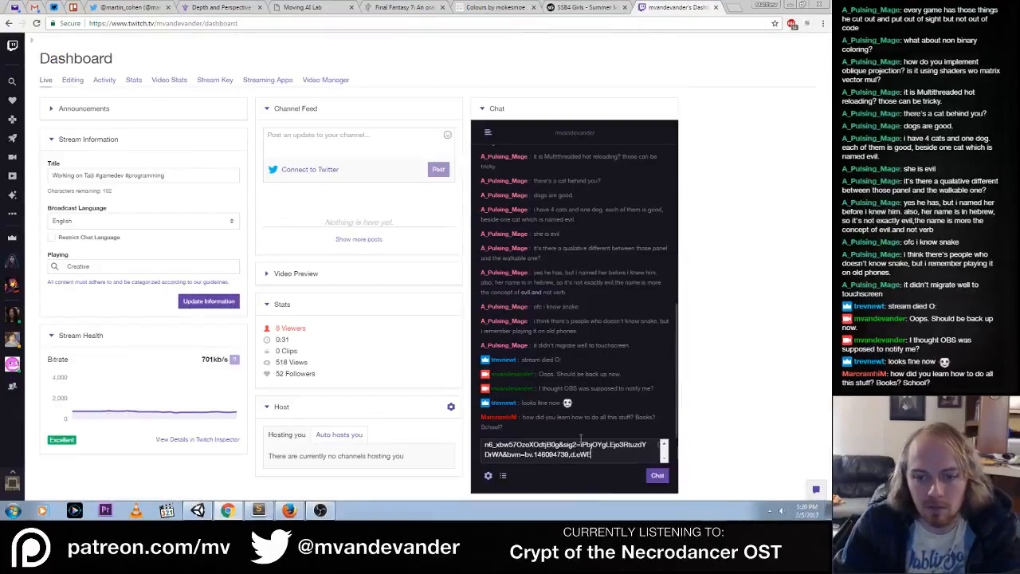
key("Return")
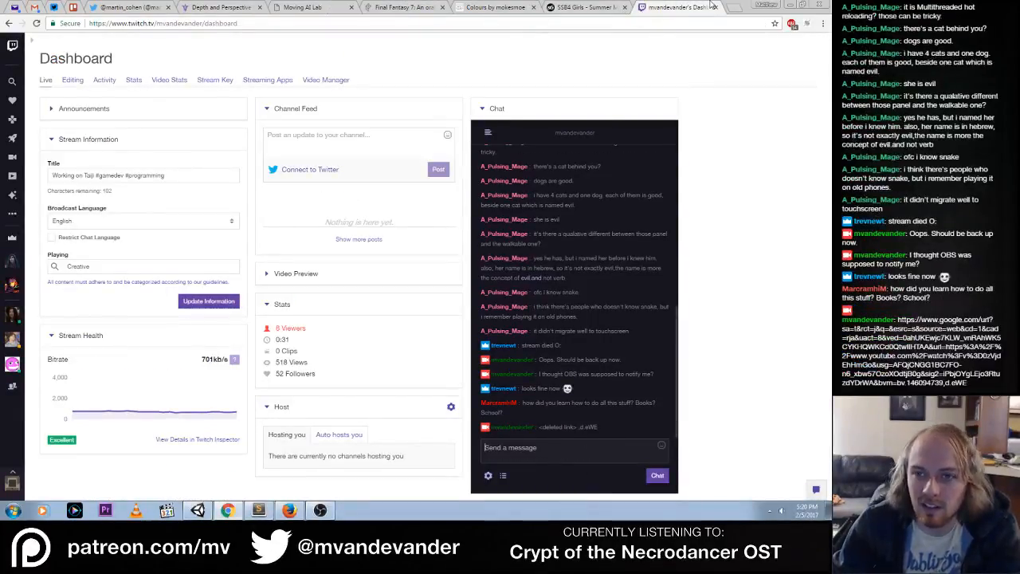
Open the copied link in a new tab and copy the YouTube video's direct web address
left_click(730, 10)
key("ctrl+v")
key("Return")
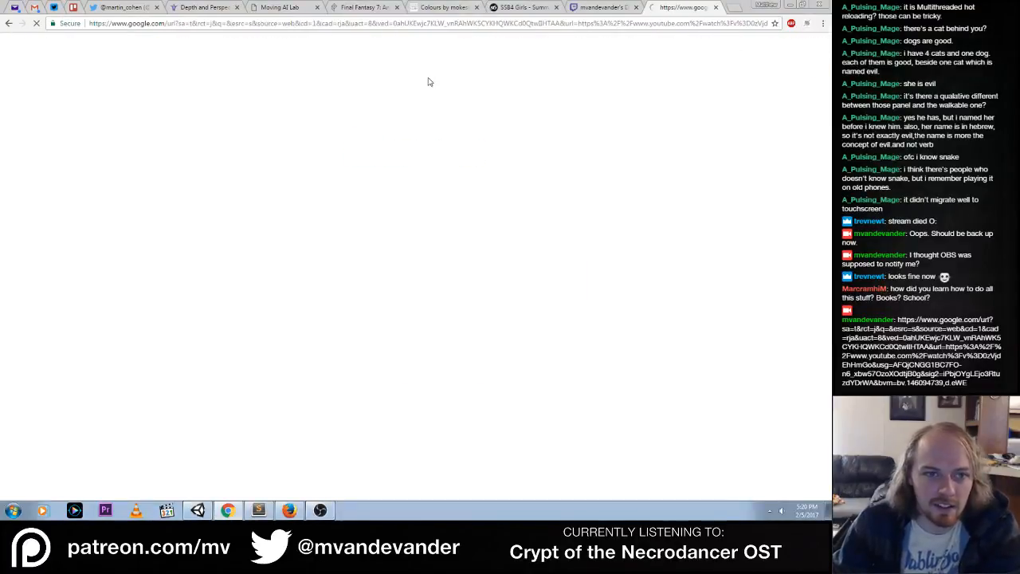
right_click(263, 28)
left_click(276, 56)
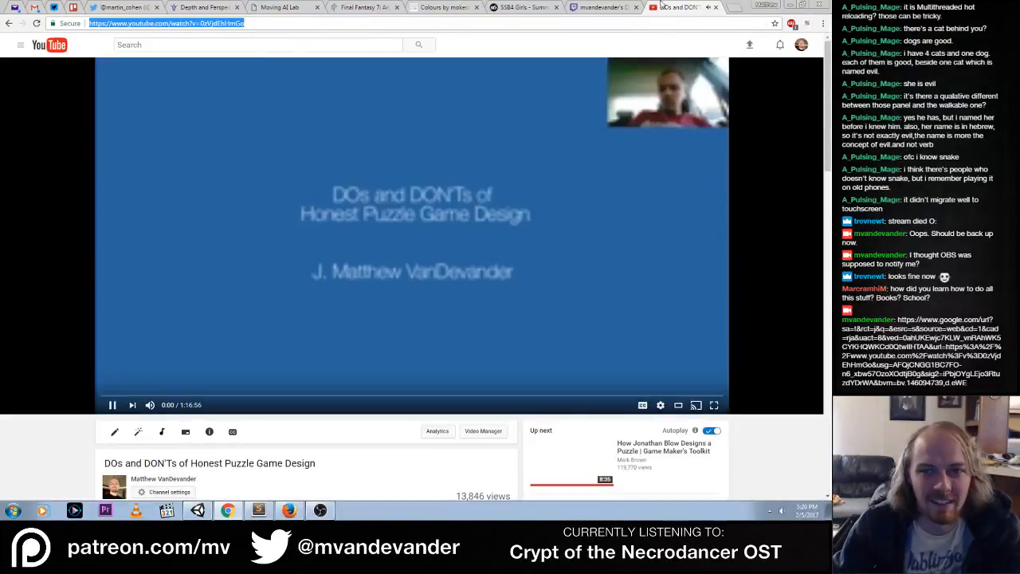
Close the video tab, post the direct YouTube address in the Twitch chat, and return to Unity
middle_click(683, 7)
key("ctrl+v")
key("Return")
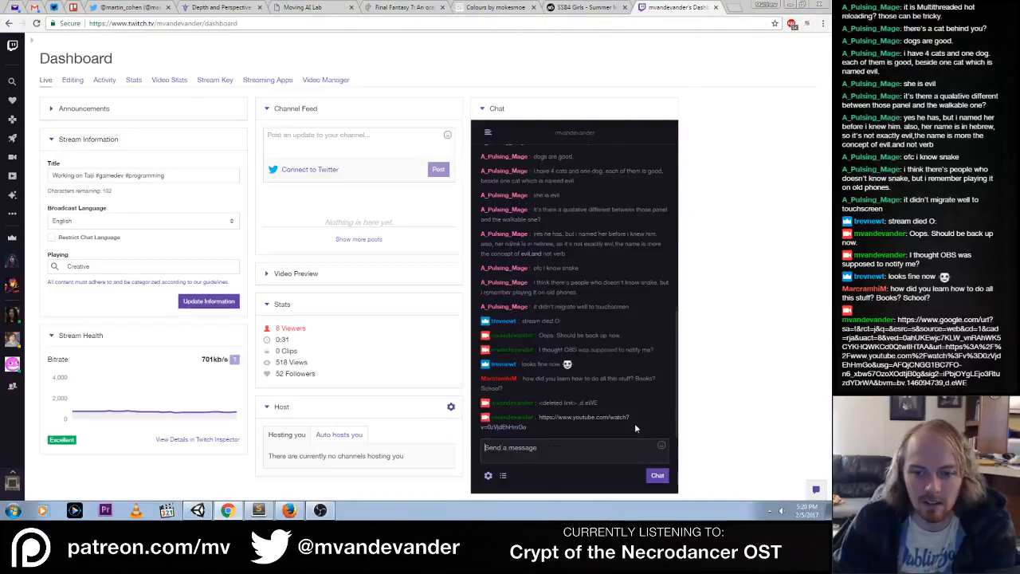
left_click(789, 6)
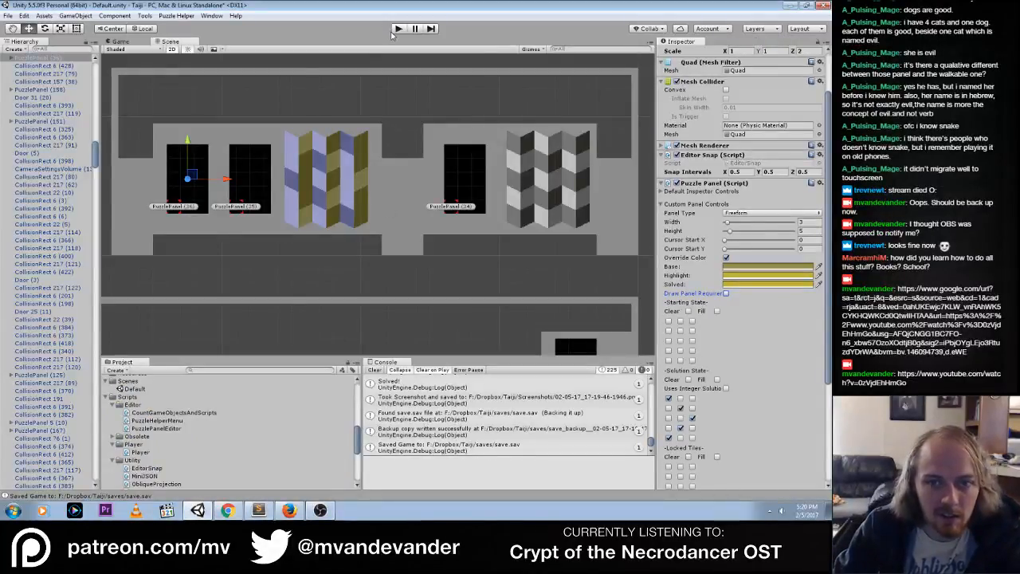
Select PuzzlePanel (38) beside the blue and yellow cube mural and turn on its color override
middle_click_drag(410, 164, 376, 268)
mouse_move(363, 144)
middle_mouse_down()
mouse_move(416, 215)
mouse_move(439, 278)
middle_mouse_up()
mouse_move(396, 142)
middle_mouse_down()
mouse_move(414, 225)
mouse_move(377, 312)
middle_mouse_up()
mouse_move(353, 239)
middle_mouse_down()
mouse_move(376, 246)
mouse_move(361, 248)
middle_mouse_up()
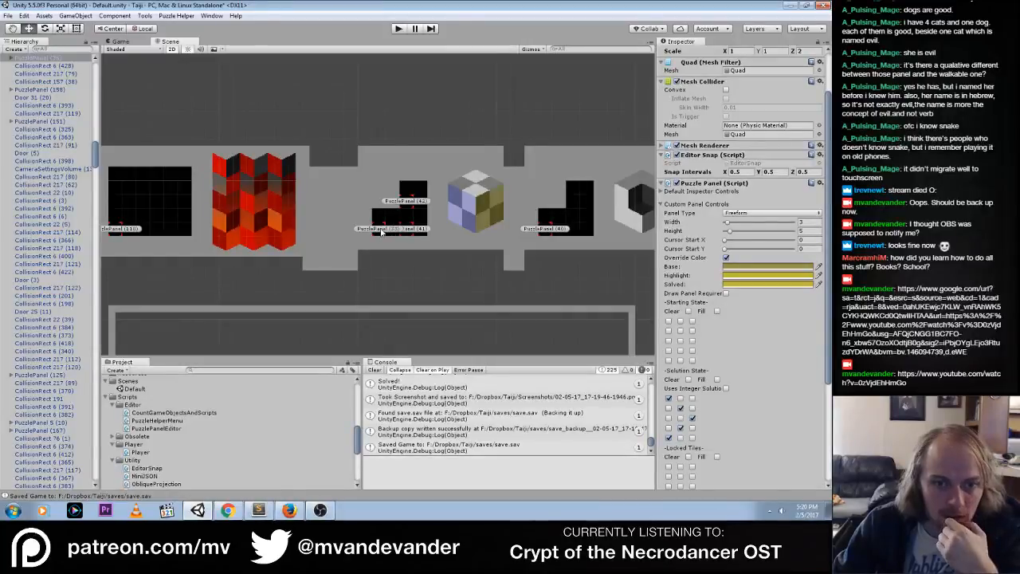
left_click(383, 231)
left_click(406, 205)
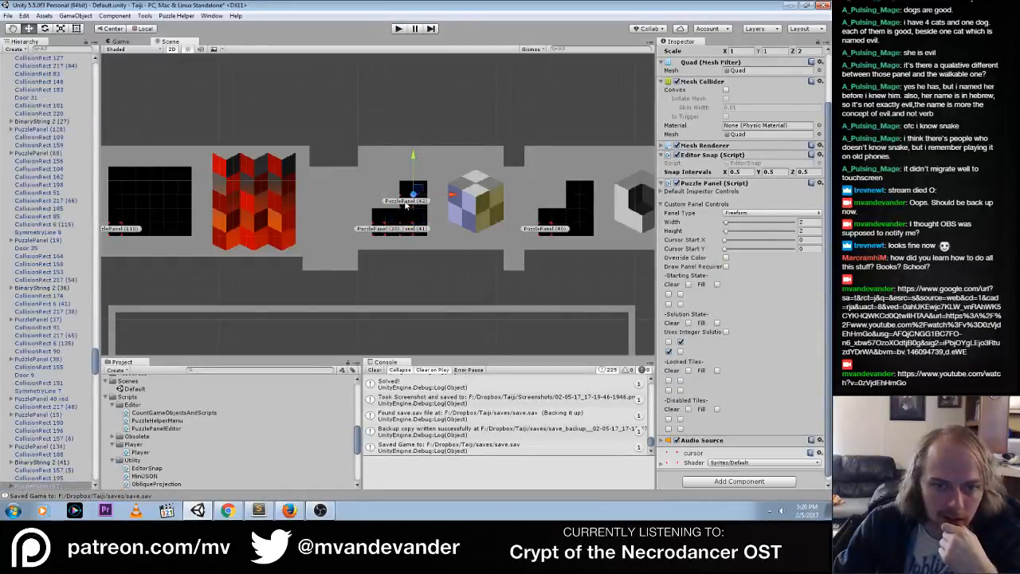
left_click(385, 229)
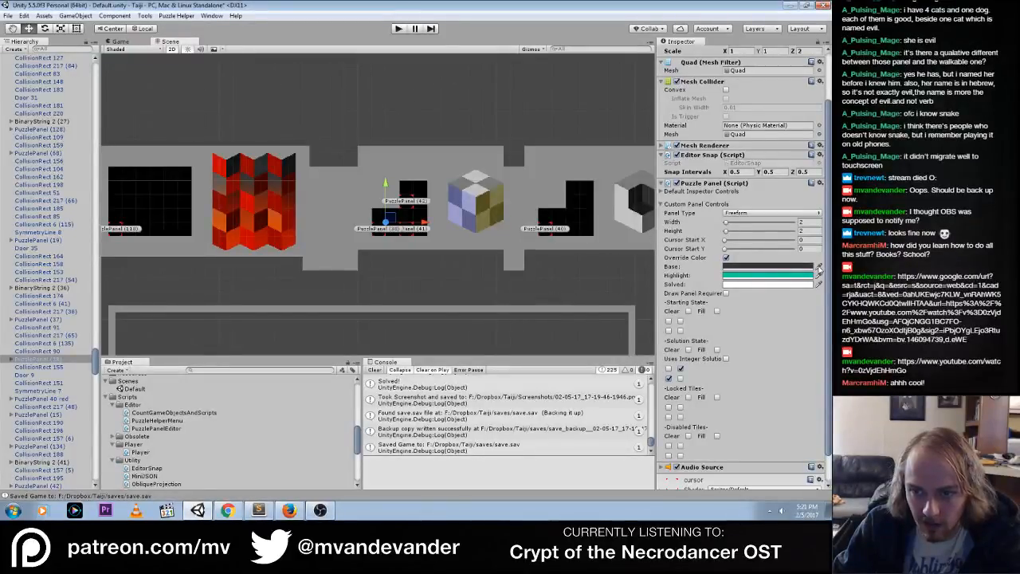
left_click(127, 42)
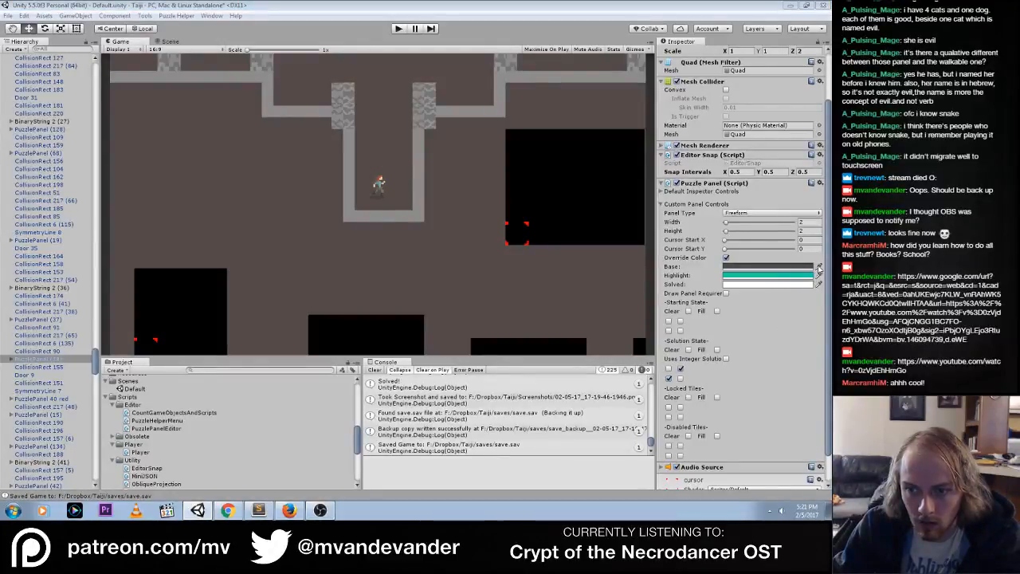
left_click(810, 275)
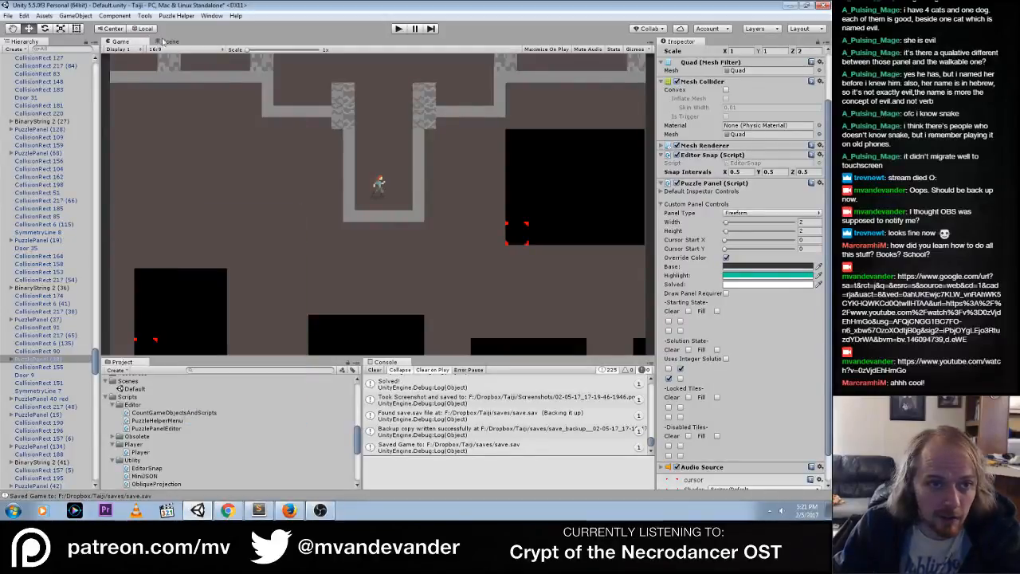
left_click(164, 42)
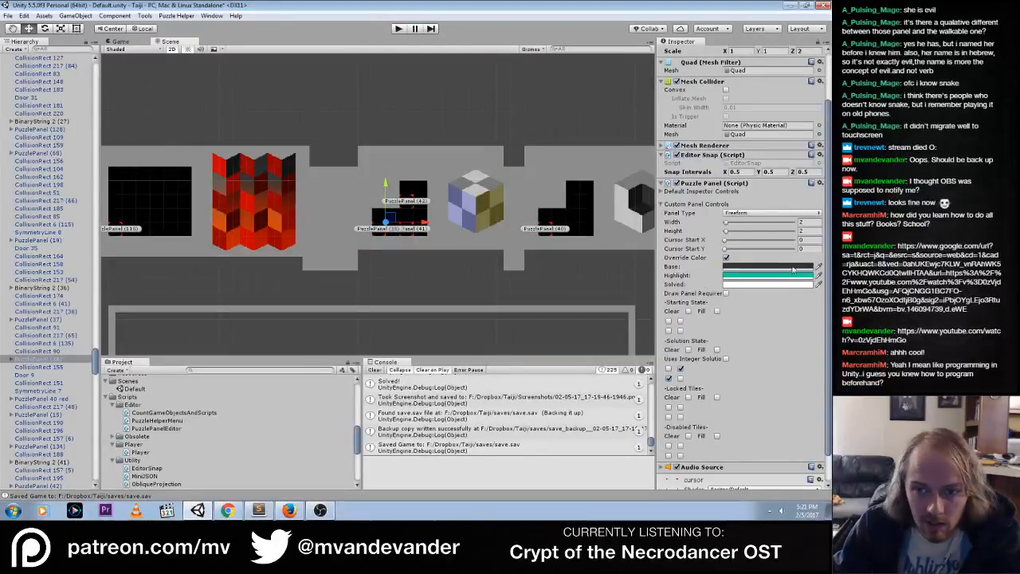
Sample the cube mural's blue for PuzzlePanel (38)'s base override color, and set its highlight and solved colors to 9C9CCAFF
left_click(765, 268)
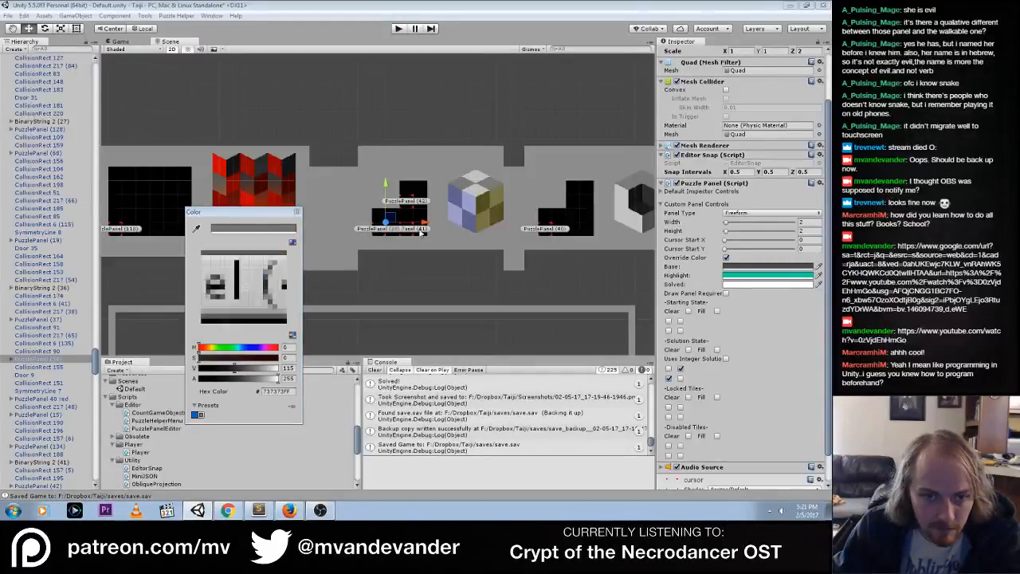
left_click(467, 222)
left_click(807, 276)
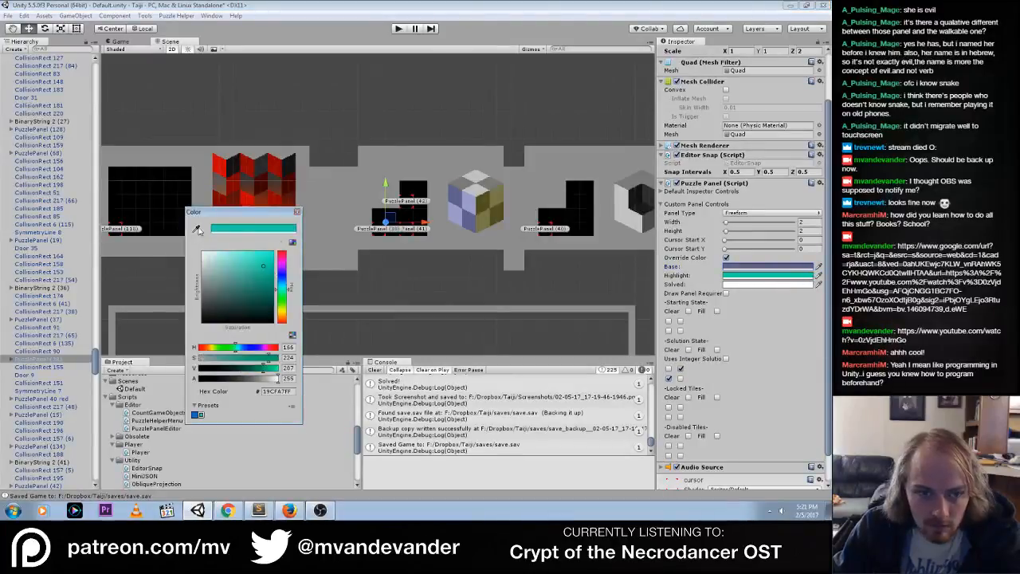
left_click(198, 229)
left_click(468, 220)
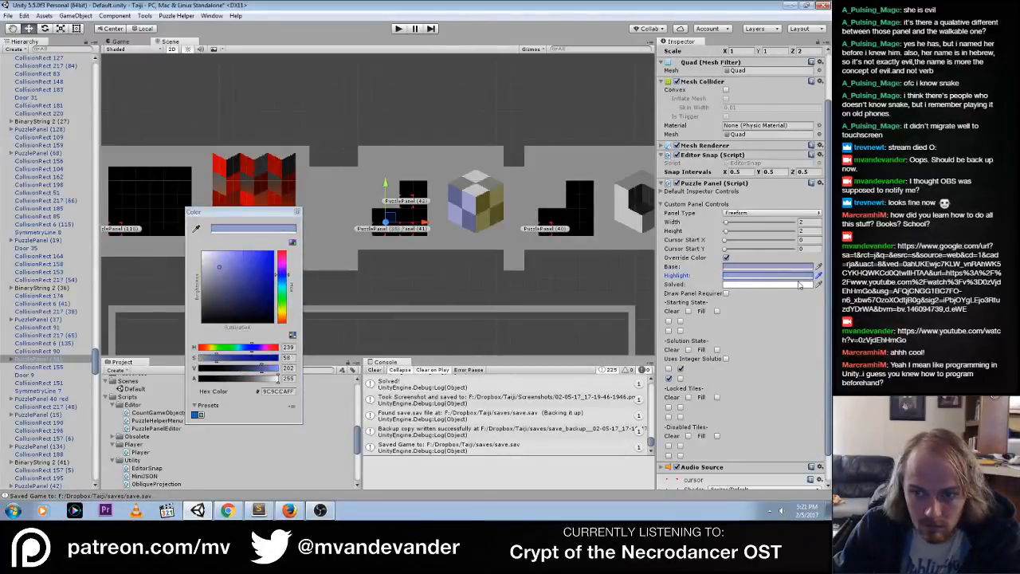
left_click(801, 284)
left_click(198, 229)
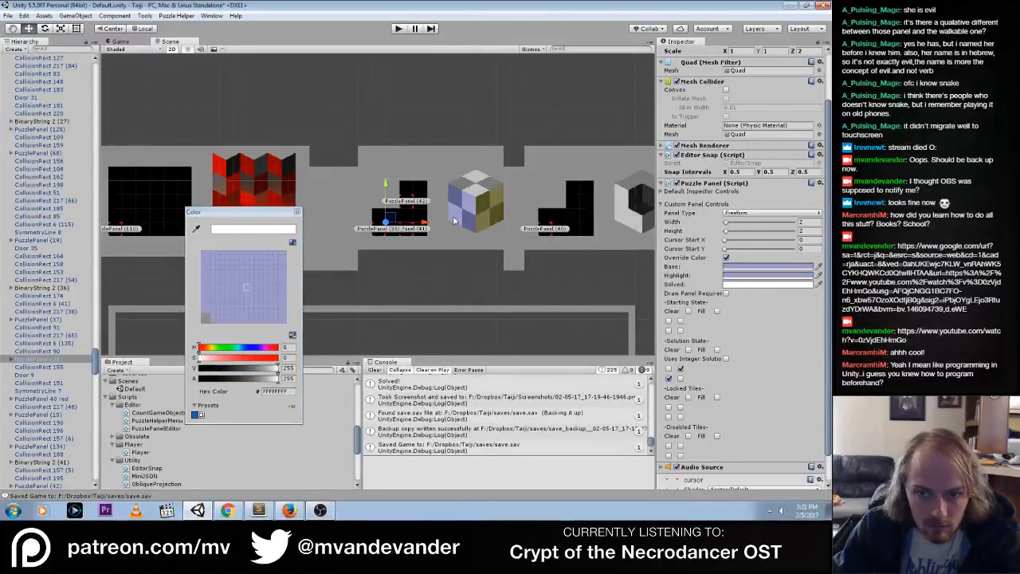
left_click(454, 221)
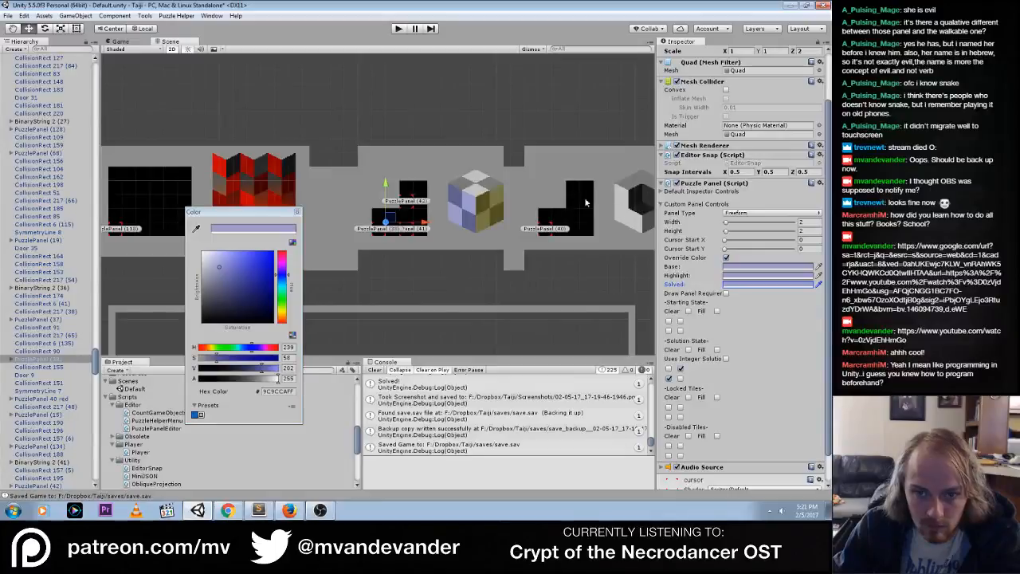
Override PuzzlePanel (41)'s colors and set its base to 534F1FFF by sampling the cube mural's dark yellow edge
left_click(411, 233)
left_click(414, 232)
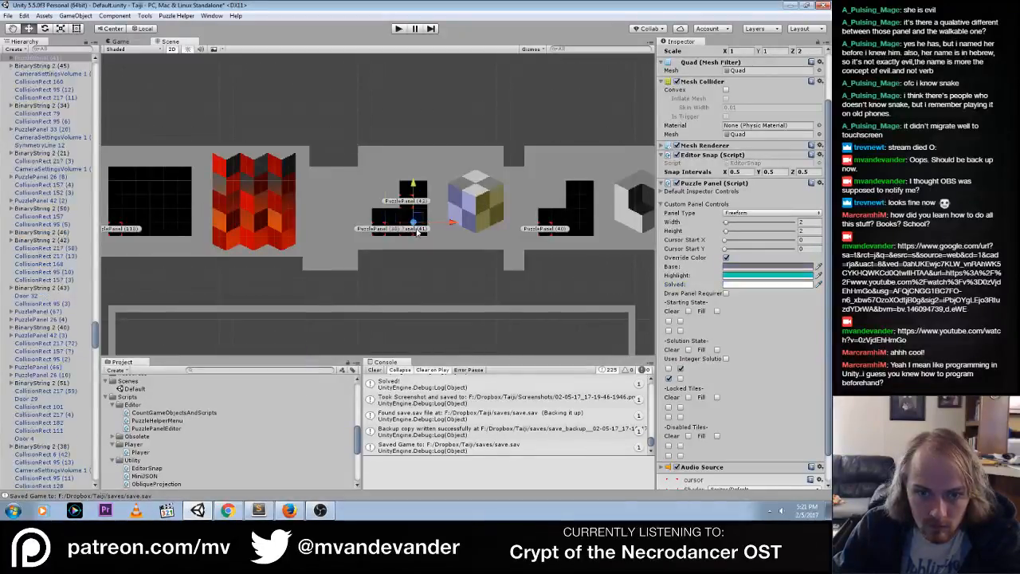
left_click(784, 268)
left_click(195, 229)
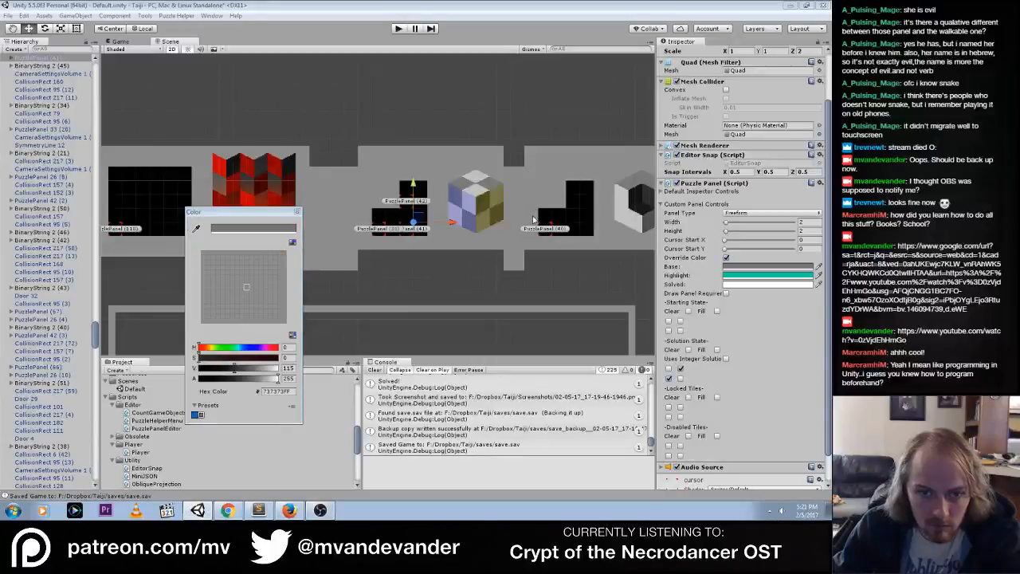
left_click(482, 211)
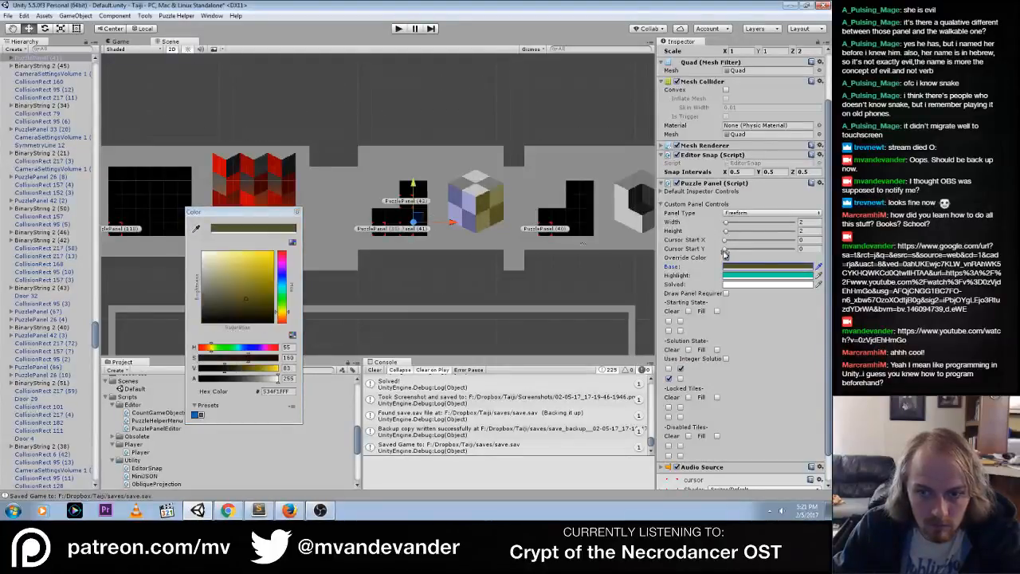
Set PuzzlePanel (41)'s highlight override color to 787549FF by sampling the cube mural
left_click(757, 275)
left_click(196, 230)
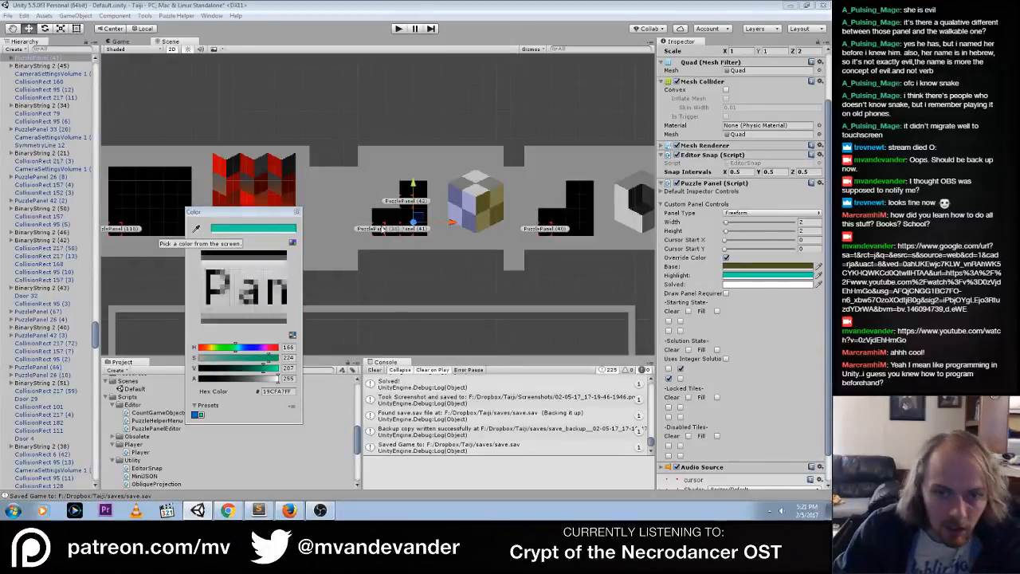
left_click(475, 209)
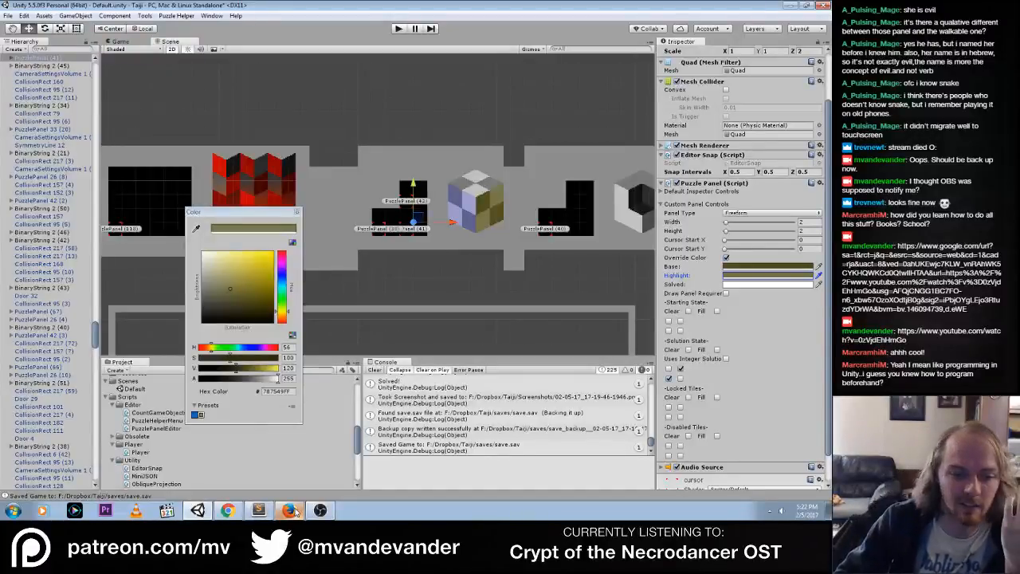
Switch to Chrome and search in a new tab for "rpg toolkit"
left_click(228, 510)
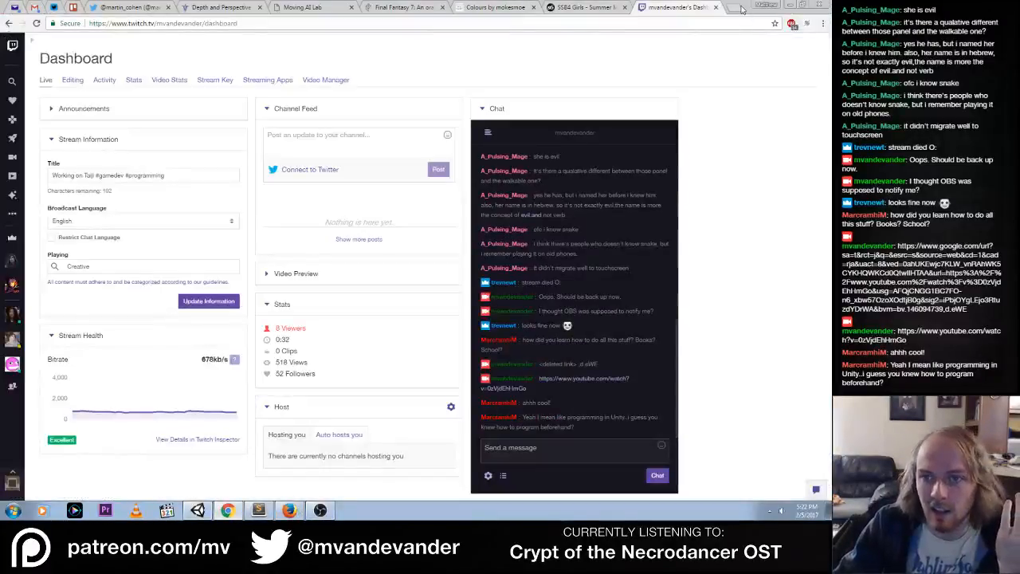
left_click(738, 8)
type("r")
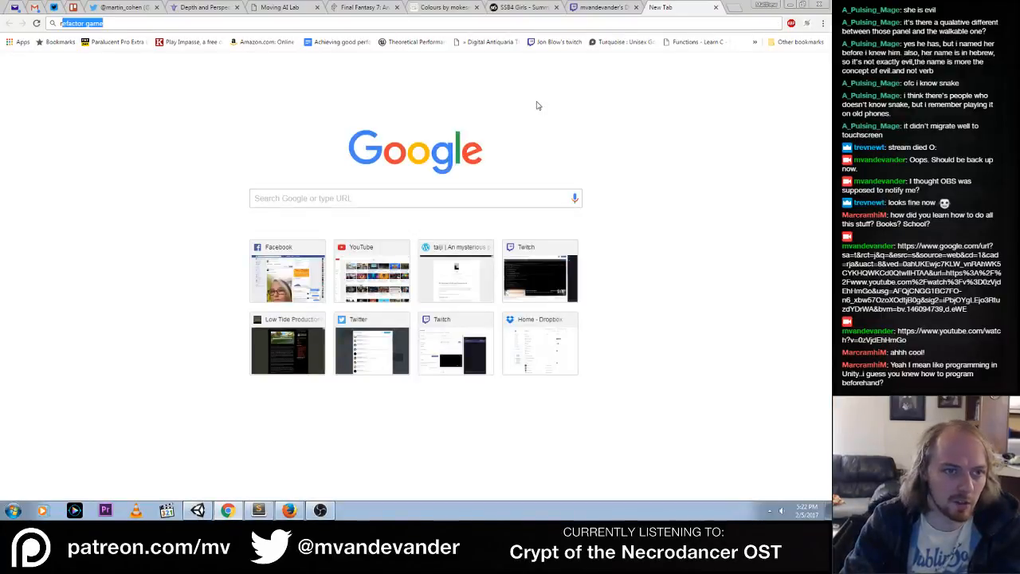
type("pg too")
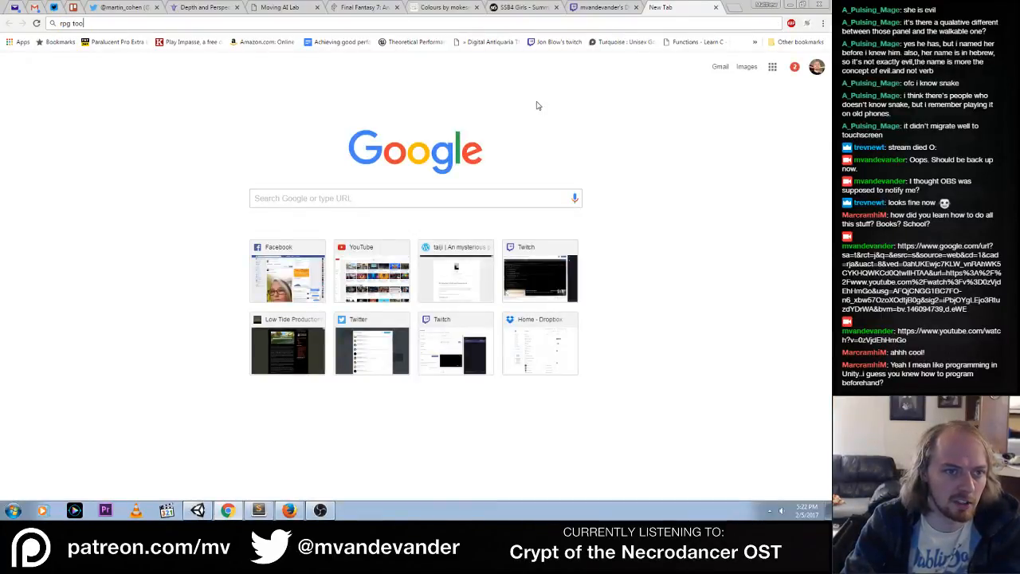
type("lkit")
key("Return")
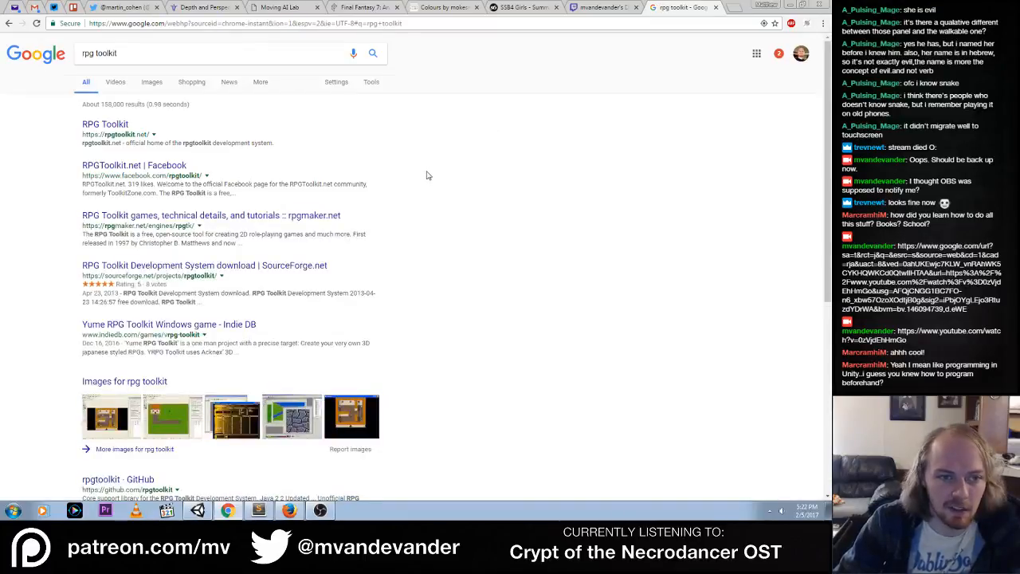
View the rpgtoolkit.net site, look back over the search results, close the tab, and return to Unity
left_click(115, 125)
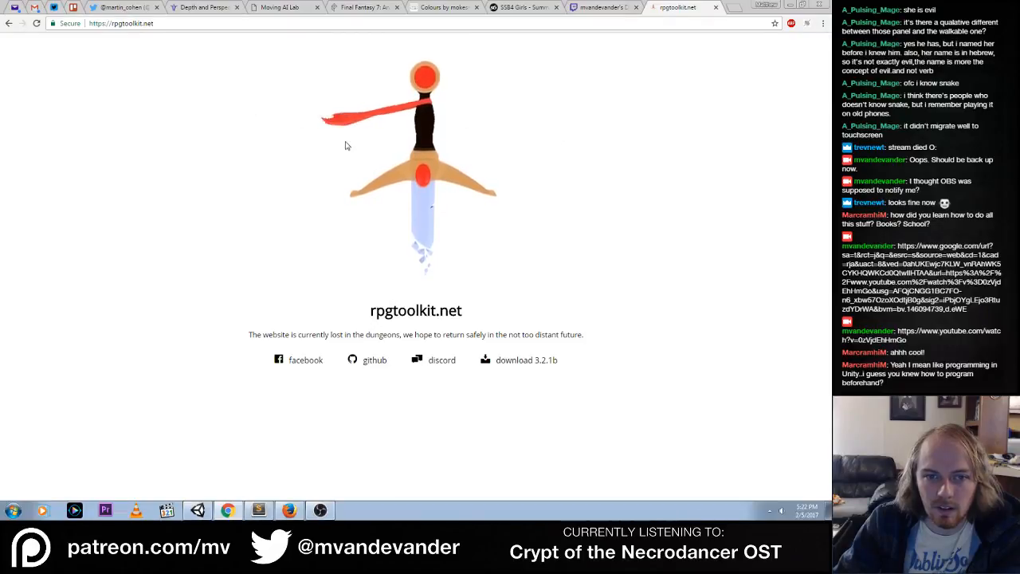
left_click(9, 24)
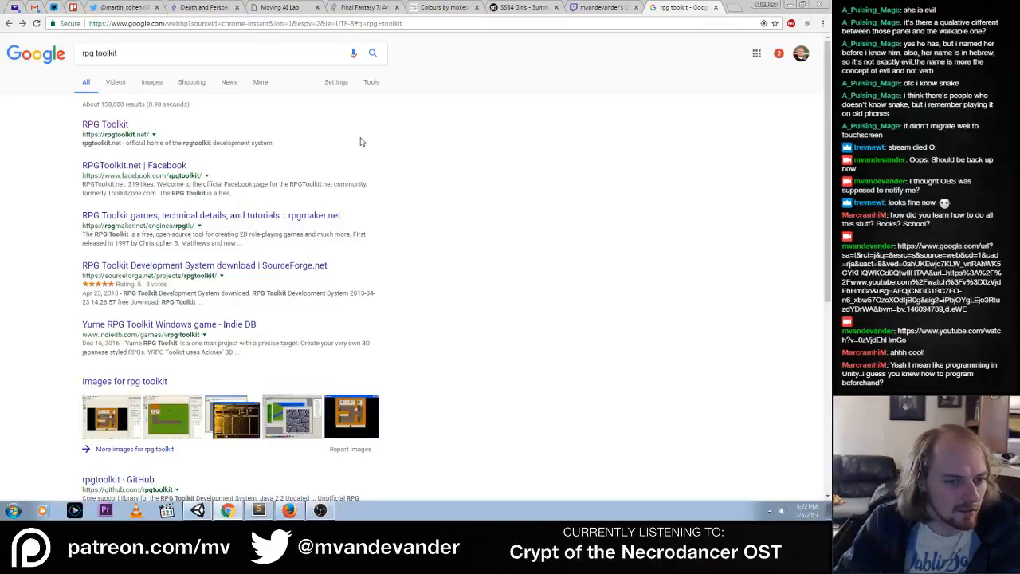
scroll(516, 190, "down", 3)
scroll(522, 198, "up", 3)
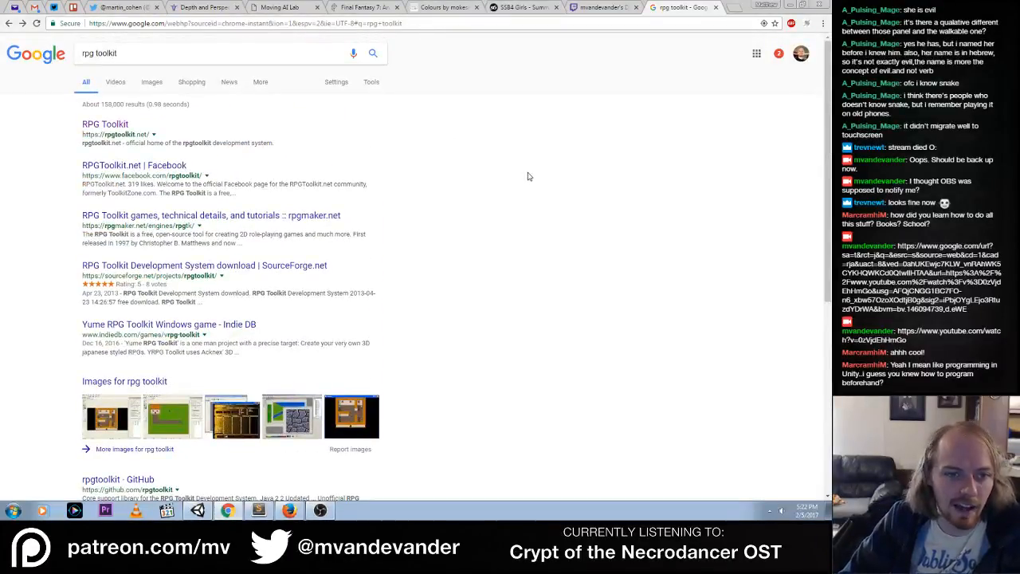
middle_click(682, 10)
left_click(788, 5)
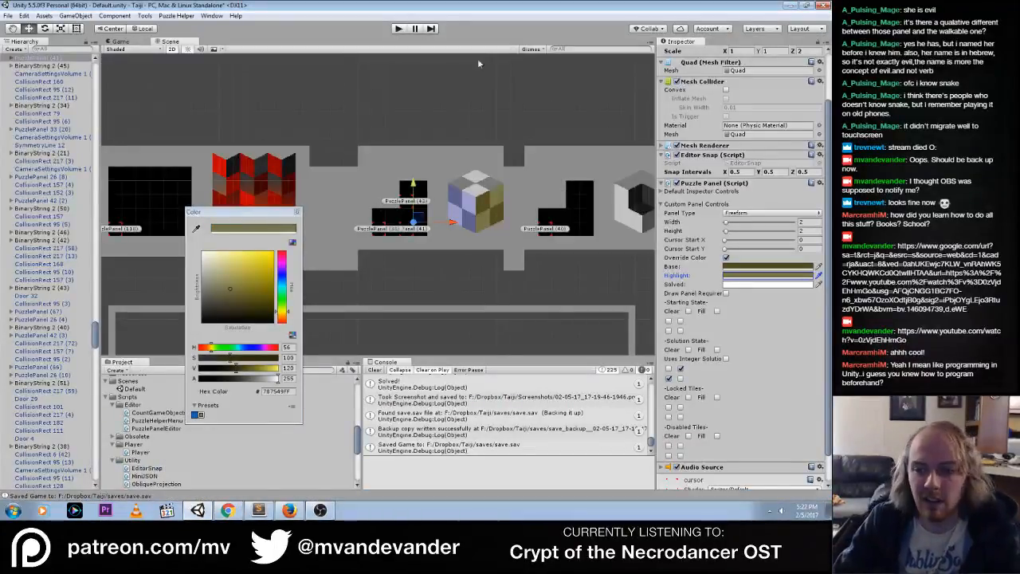
Override PuzzlePanel (42)'s colors and set its highlight to C0C0C0FF by sampling the cube mural's light grey
left_click(298, 214)
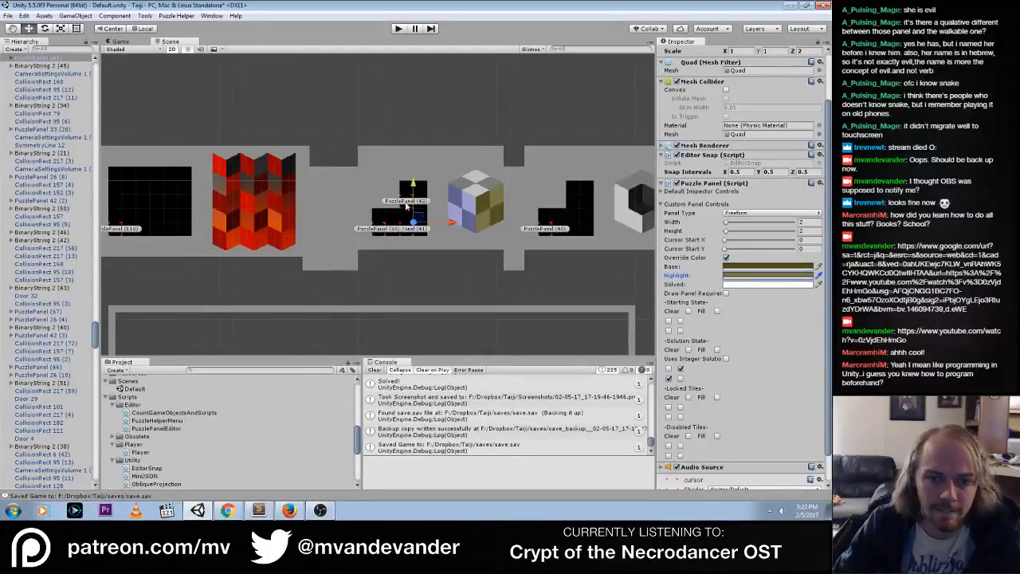
left_click(725, 257)
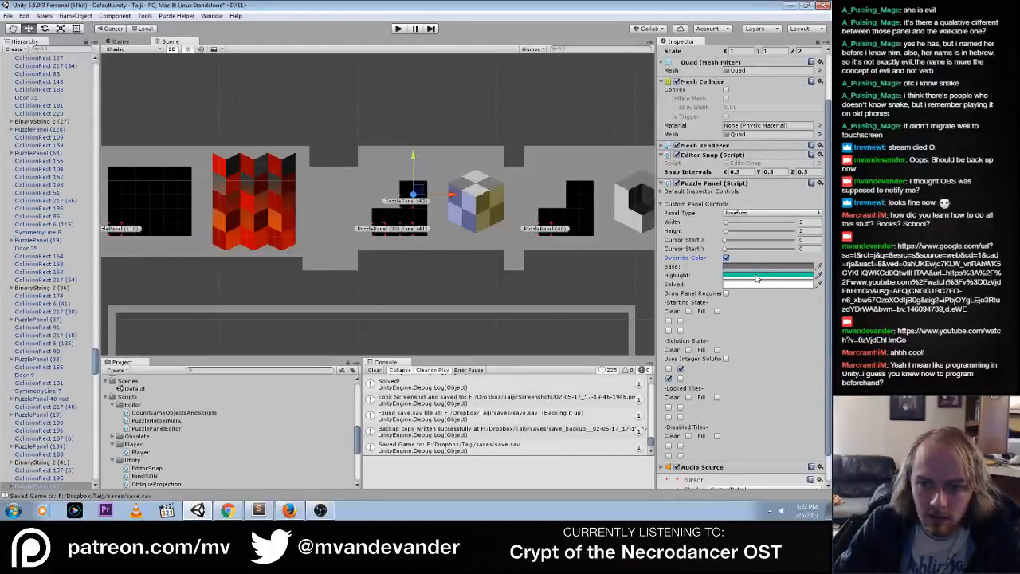
left_click(757, 278)
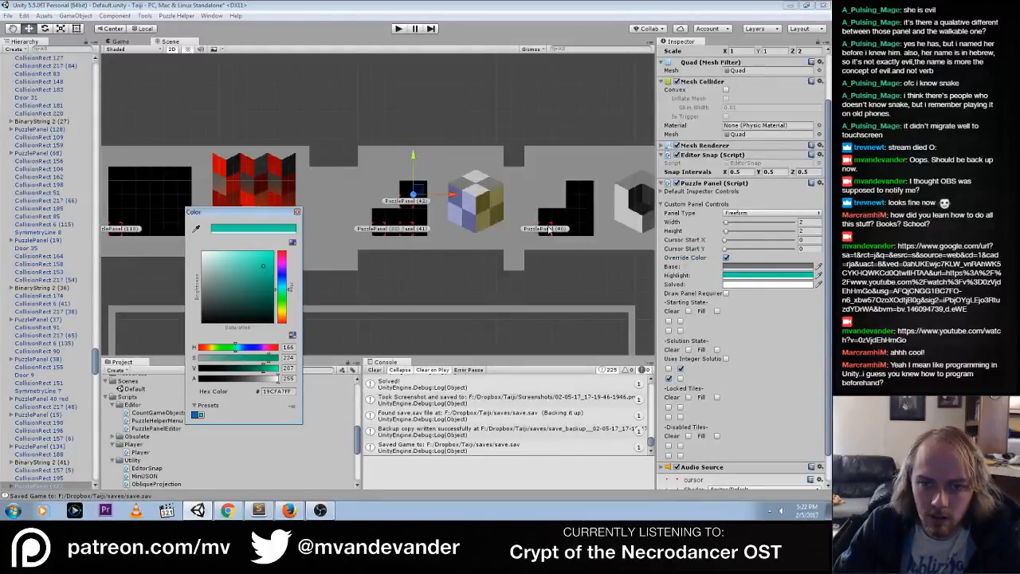
left_click(476, 195)
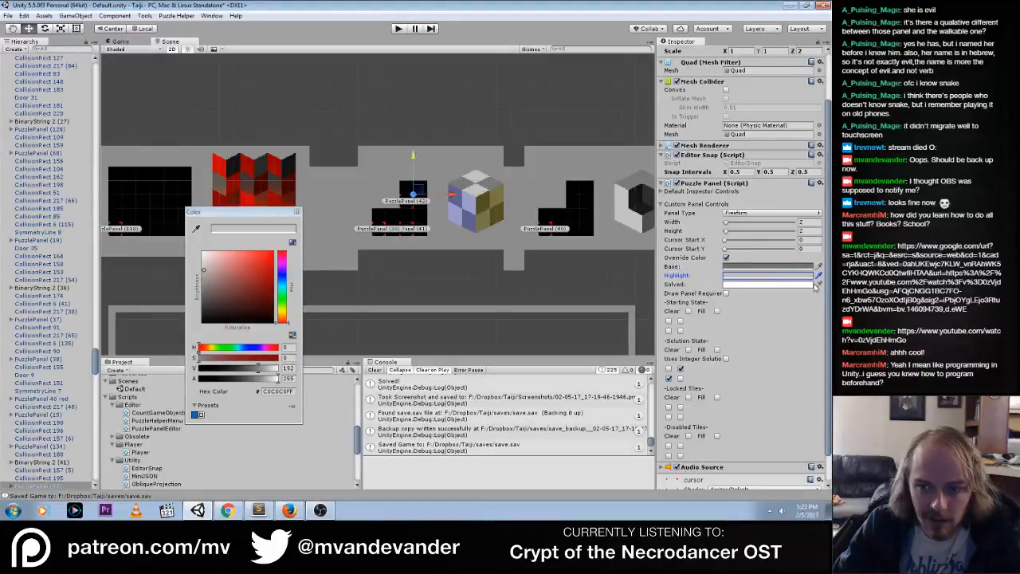
Set PuzzlePanel (42)'s solved override color to C0C0C0FF by sampling the same light grey on the cube mural
left_click(773, 285)
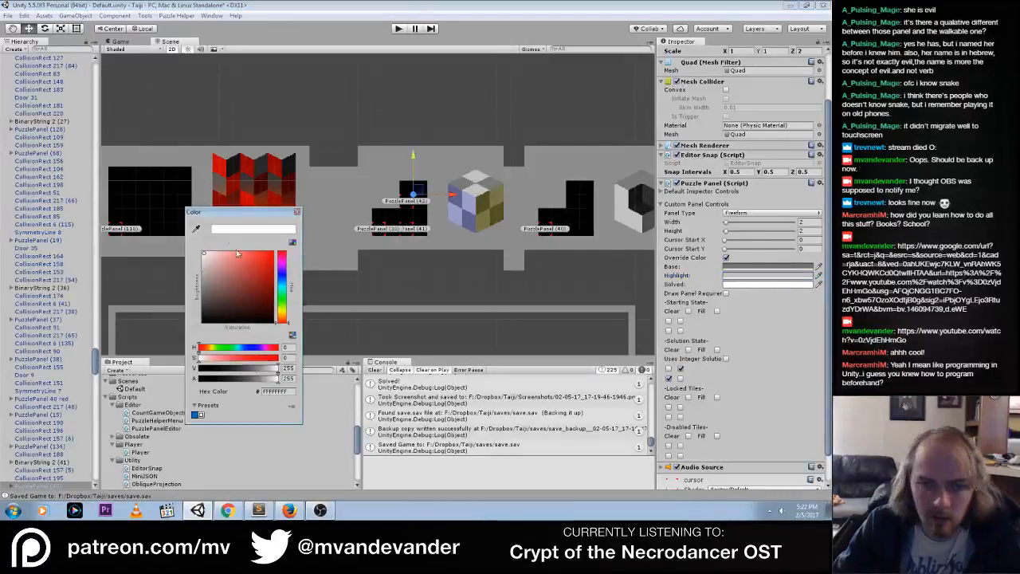
left_click(196, 229)
left_click(478, 195)
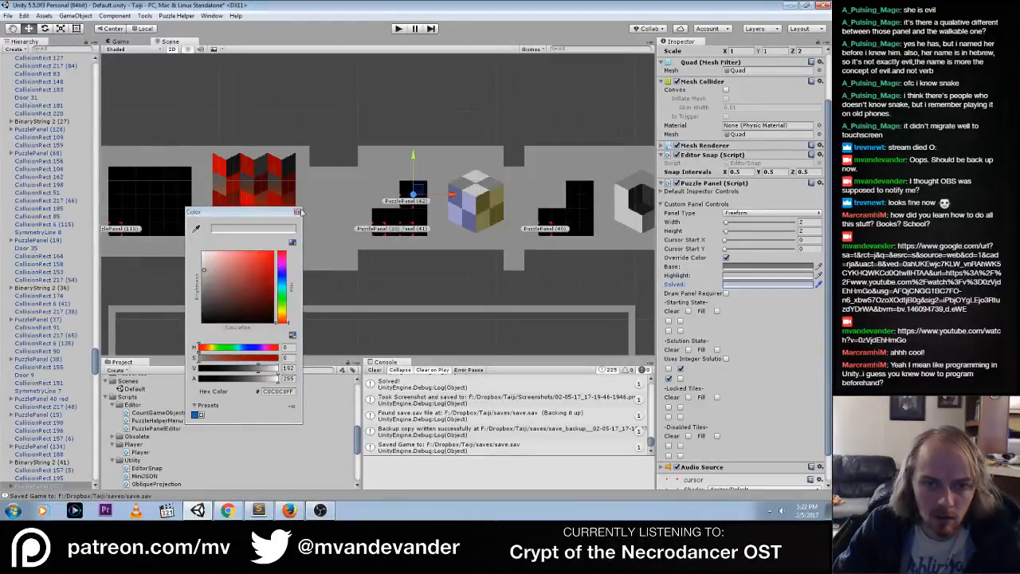
left_click(297, 211)
Run the game and walk the character past the patterned murals to the panels beside the blue, yellow and grey cube
left_click(398, 28)
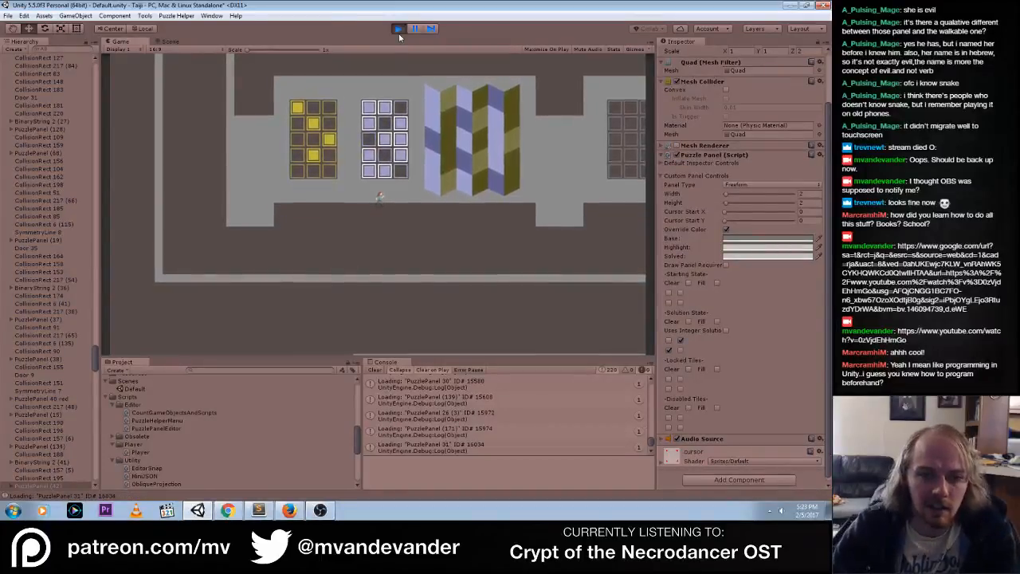
key("Down")
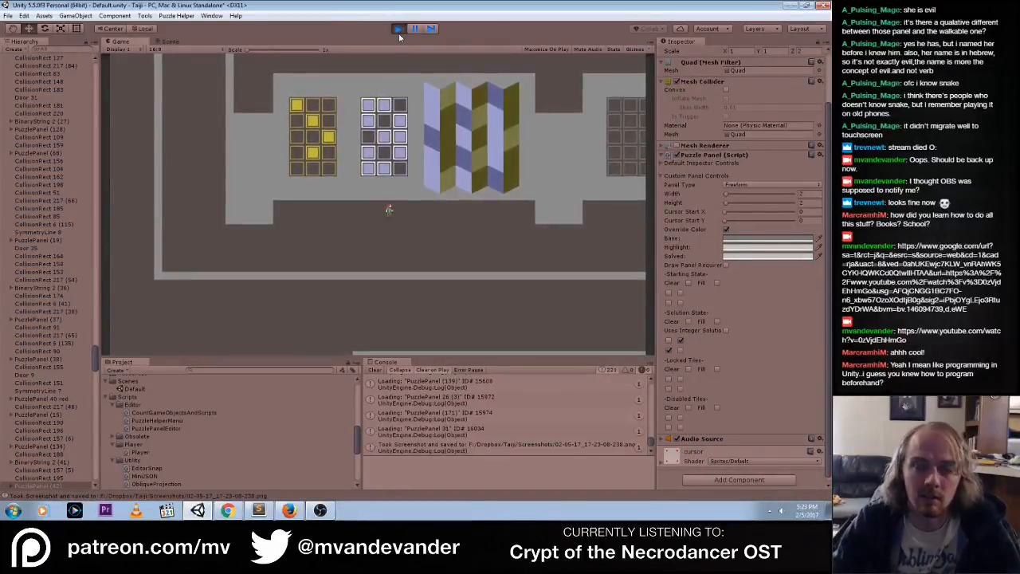
key("Right")
key("Right")
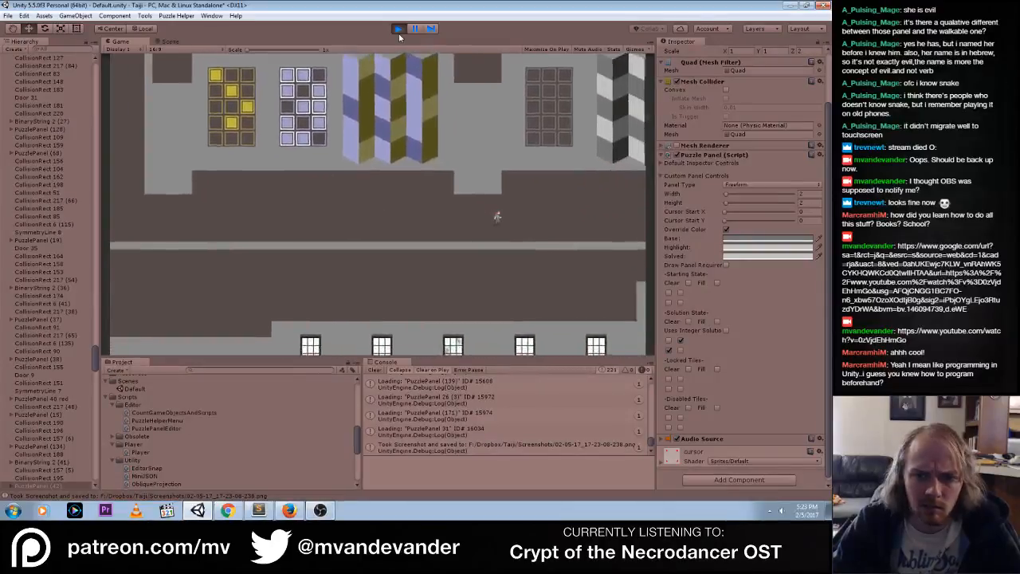
key("Right")
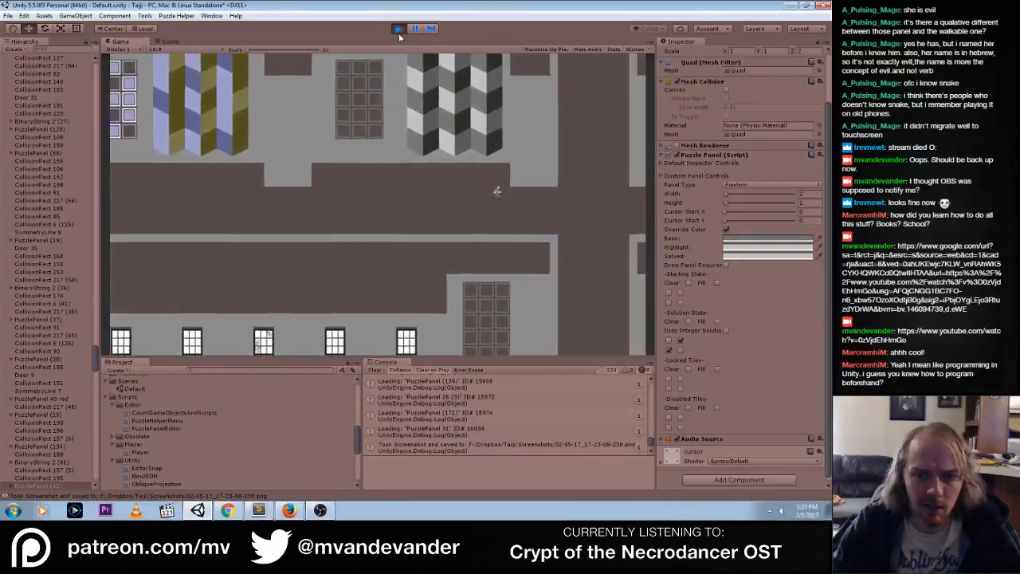
key("Up")
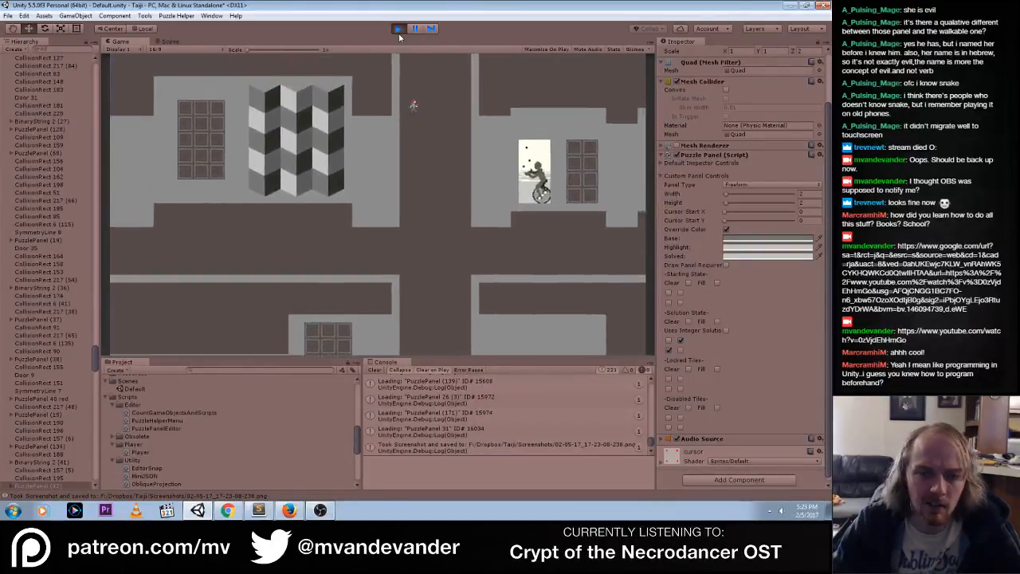
key("Up")
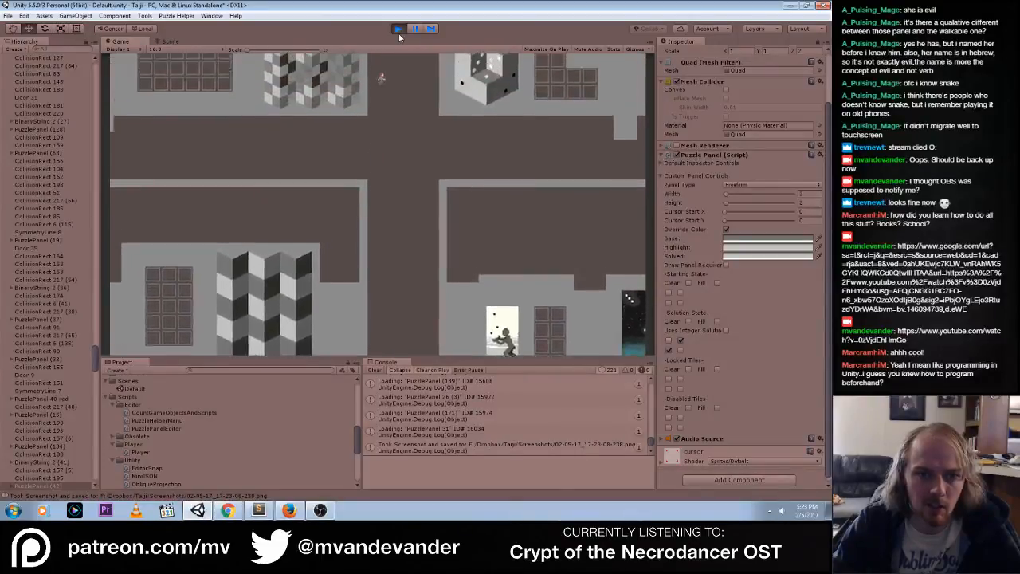
key("Up")
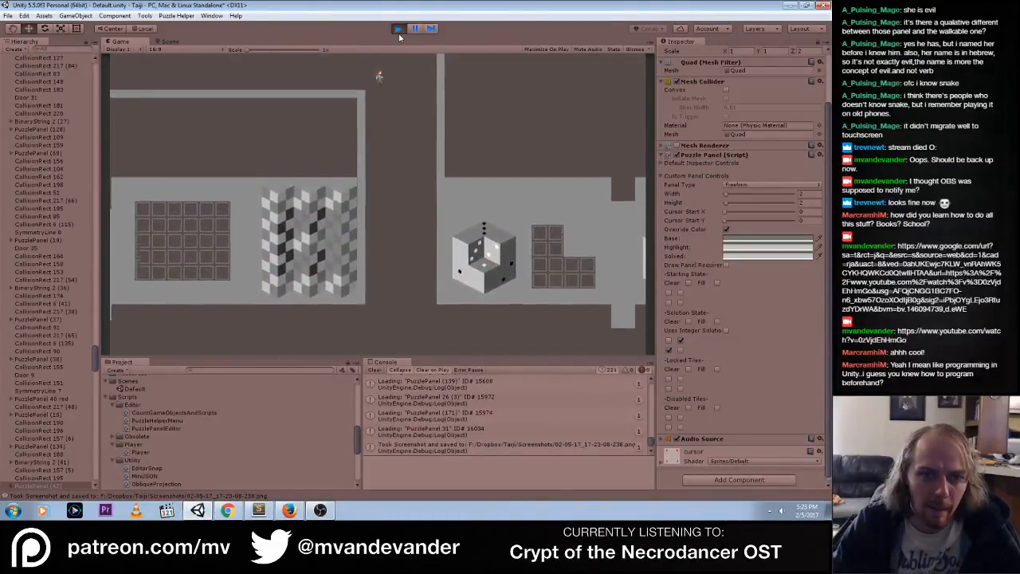
key("Left")
key("Left")
key("Down")
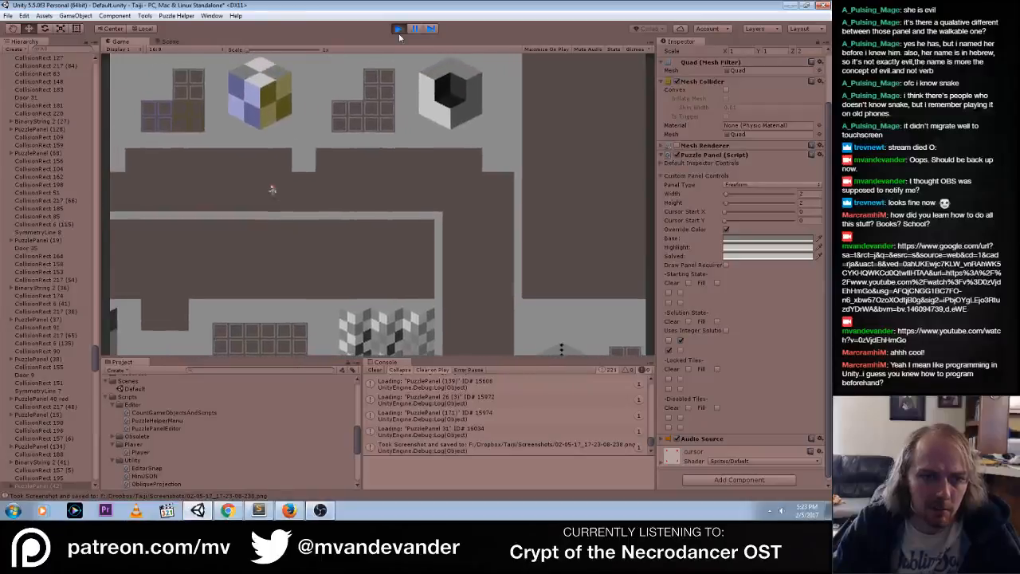
key("Left")
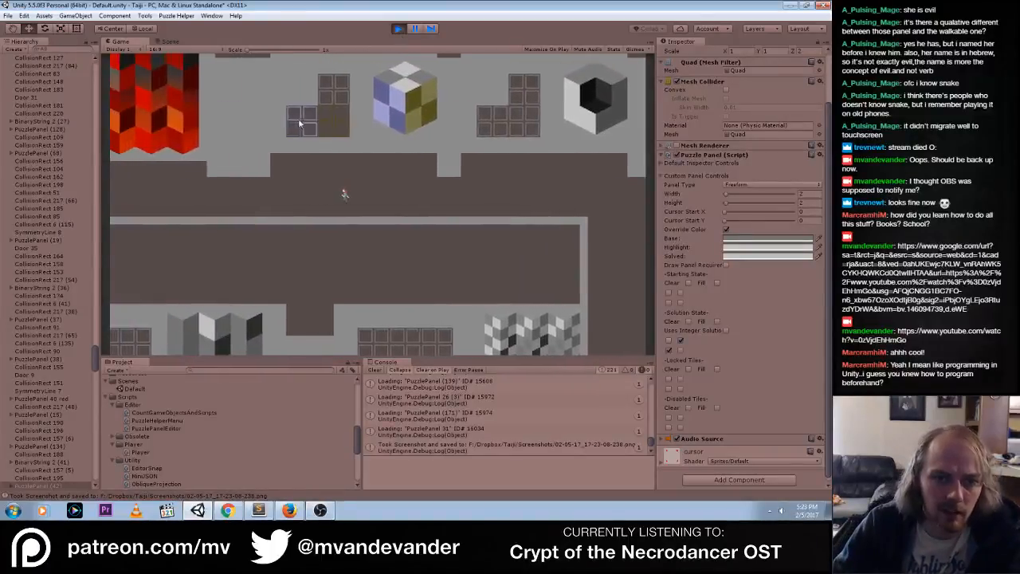
Toggle tiles on the three panels beside the cube mural to test their override colors, and stop the game
left_click(307, 130)
left_click(328, 114)
left_click(356, 131)
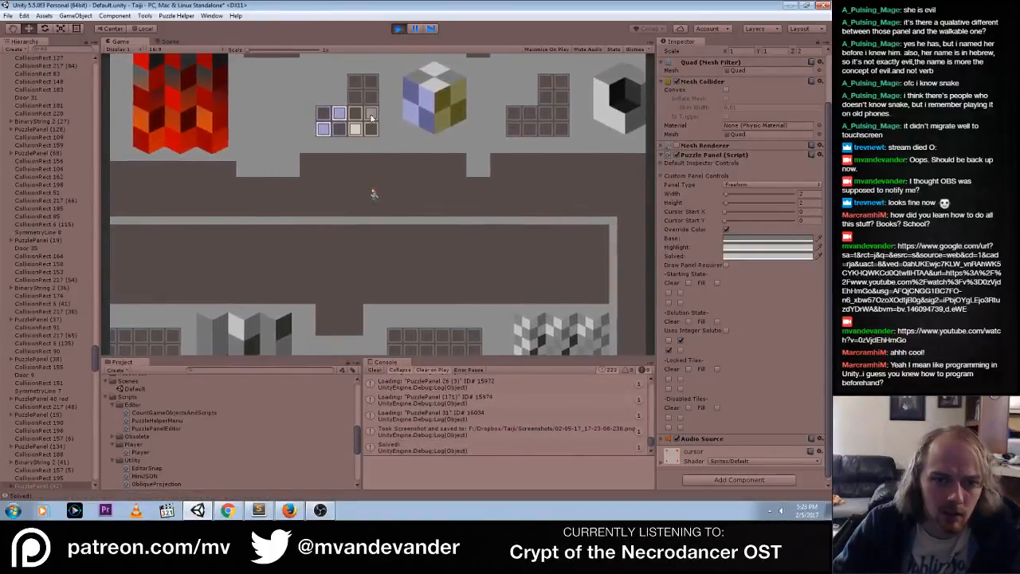
left_click(371, 115)
left_click(356, 98)
left_click(372, 81)
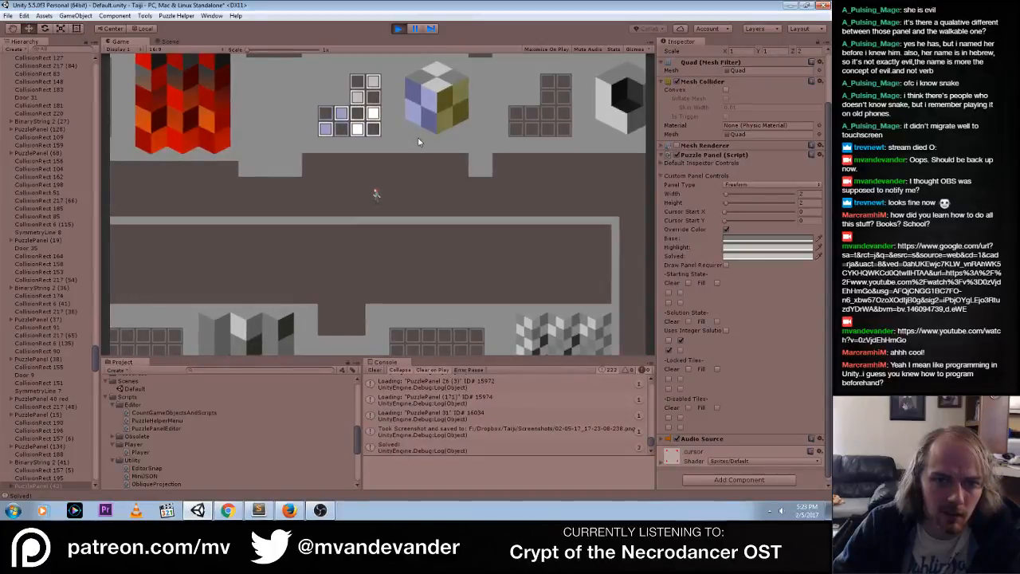
left_click(361, 128)
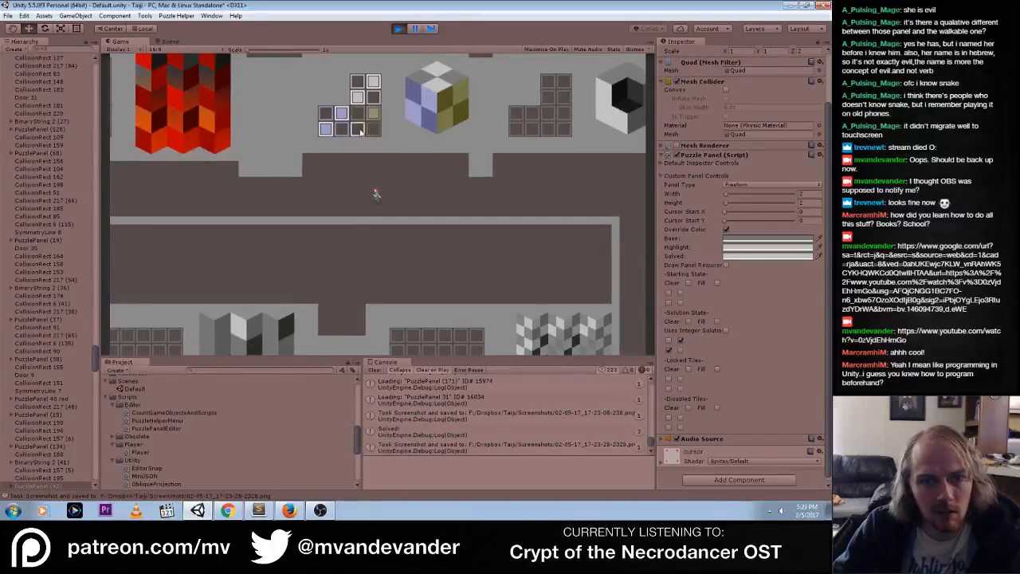
left_click(364, 128)
left_click(403, 31)
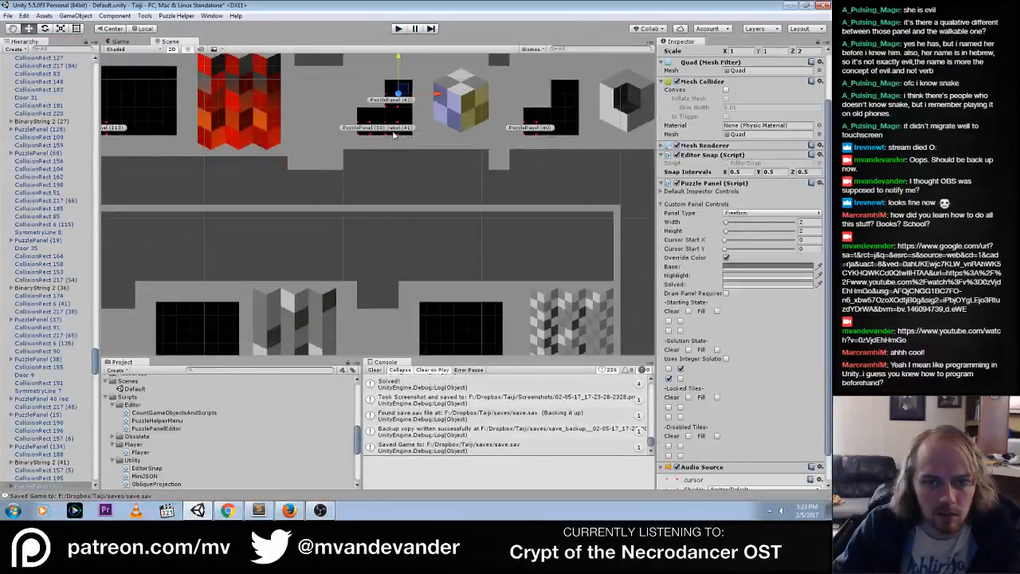
Save PuzzlePanel (36)'s highlight color C0B73BFF as a color preset and view the panel's base color
middle_click_drag(348, 231, 384, 106)
middle_click_drag(358, 255, 358, 124)
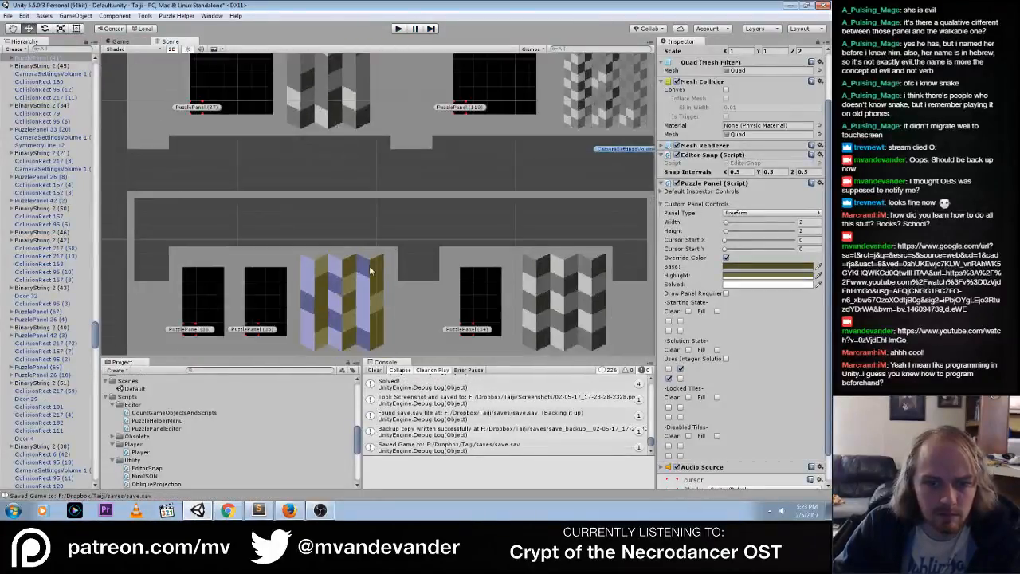
middle_click_drag(319, 319, 315, 223)
left_click(258, 224)
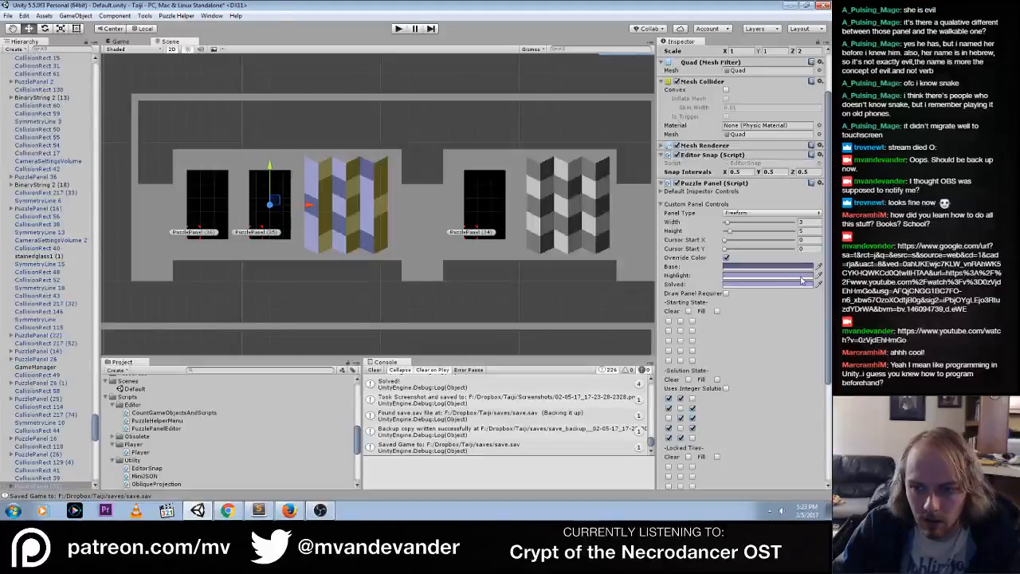
left_click(194, 233)
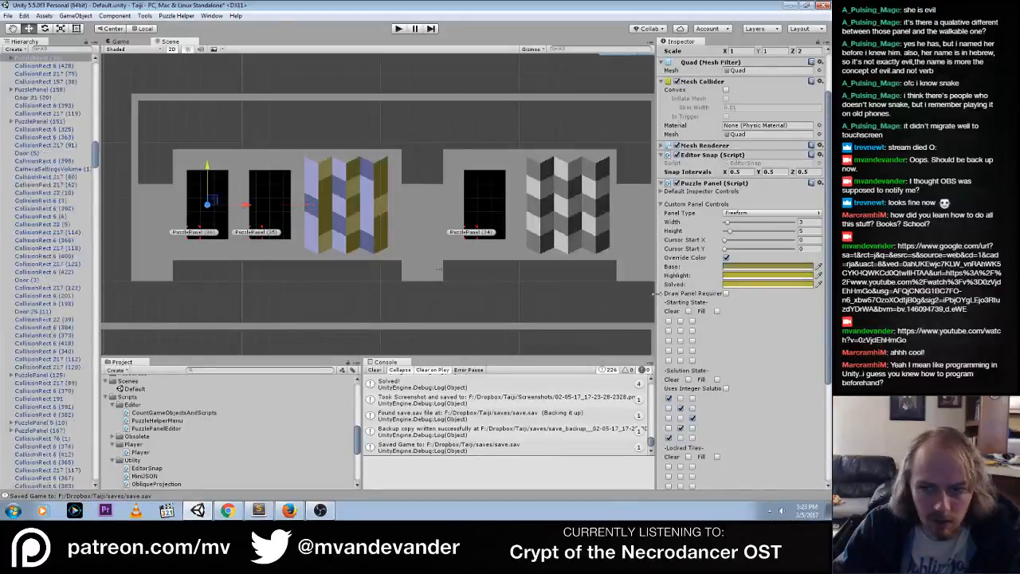
left_click(748, 280)
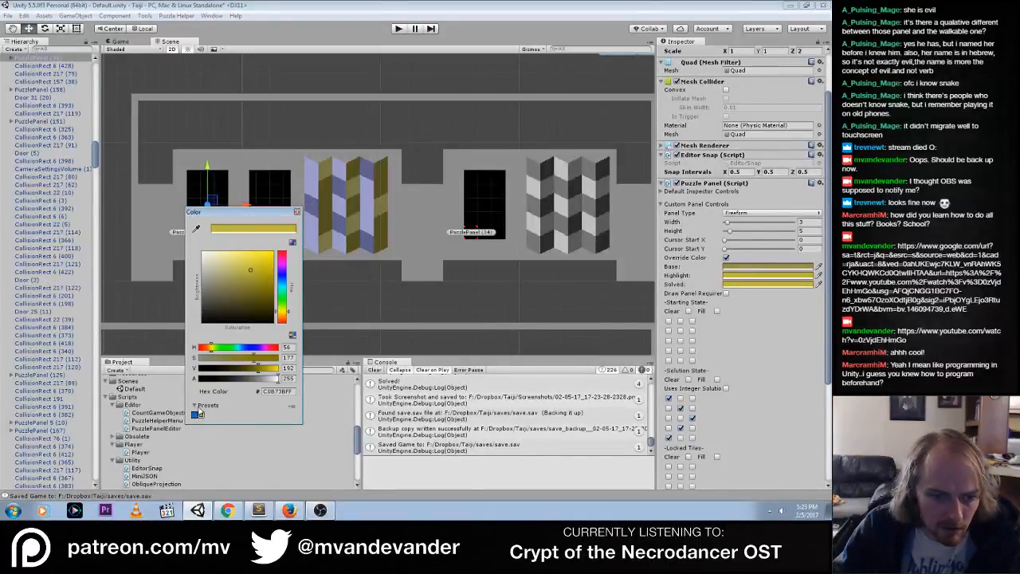
left_click(203, 415)
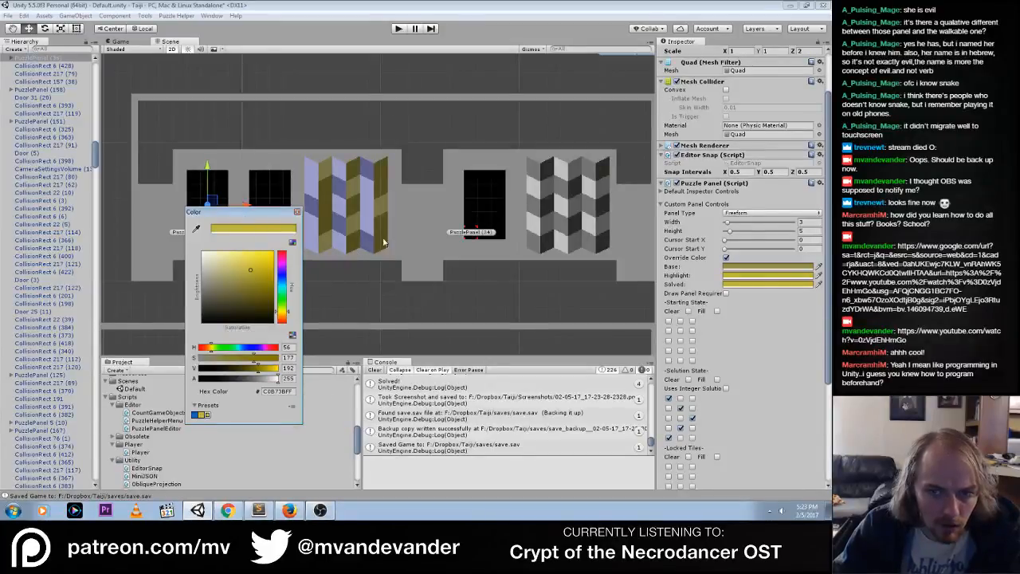
left_click(753, 267)
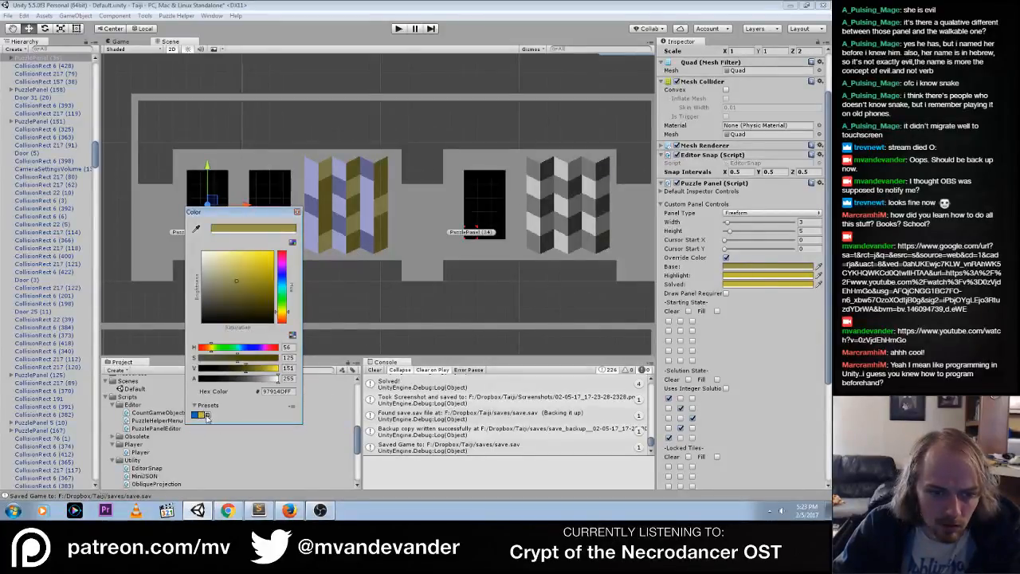
left_click(297, 211)
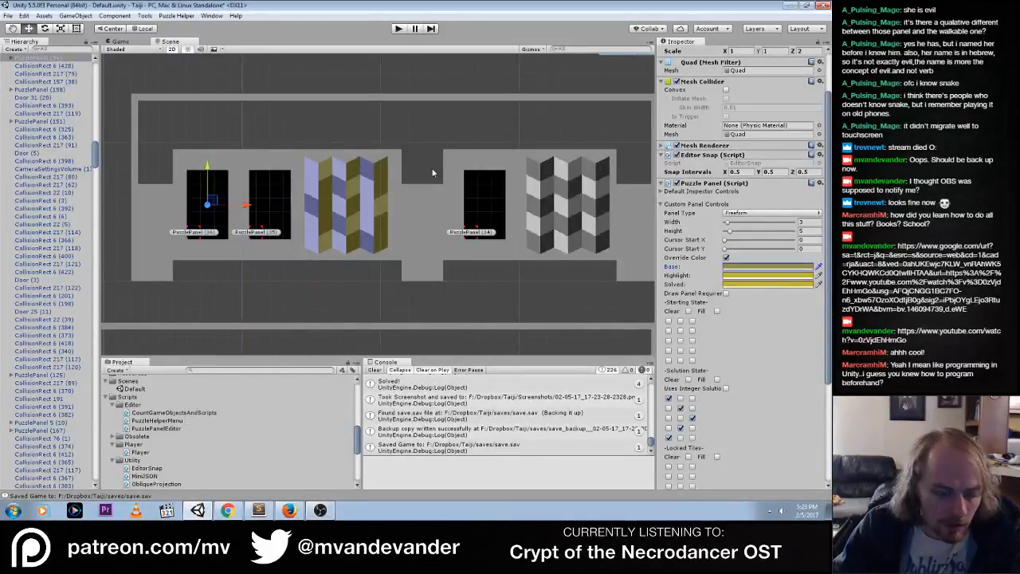
middle_click_drag(476, 205, 406, 310)
middle_click_drag(442, 194, 359, 312)
middle_click_drag(434, 107, 368, 242)
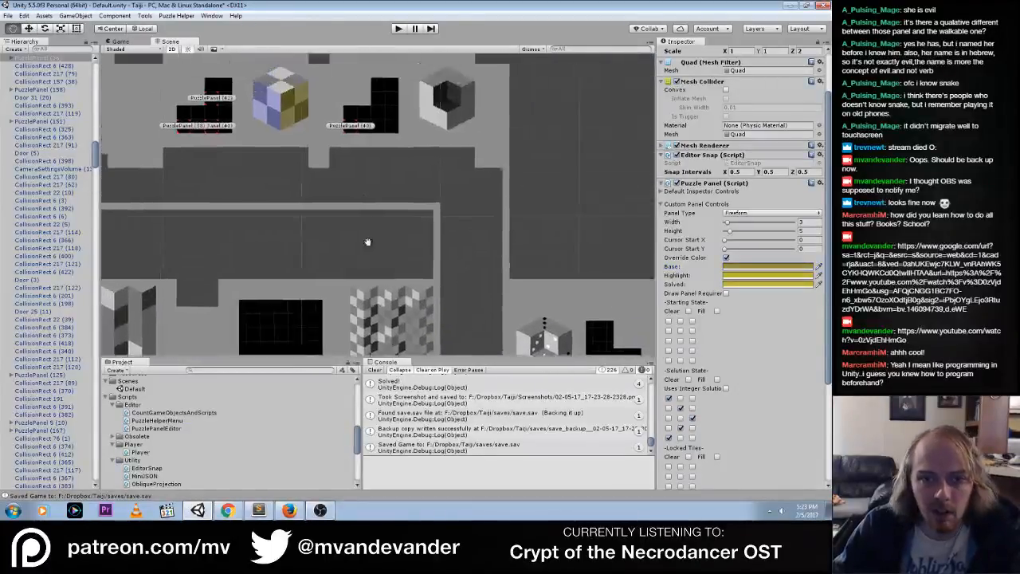
middle_click_drag(159, 133, 169, 237)
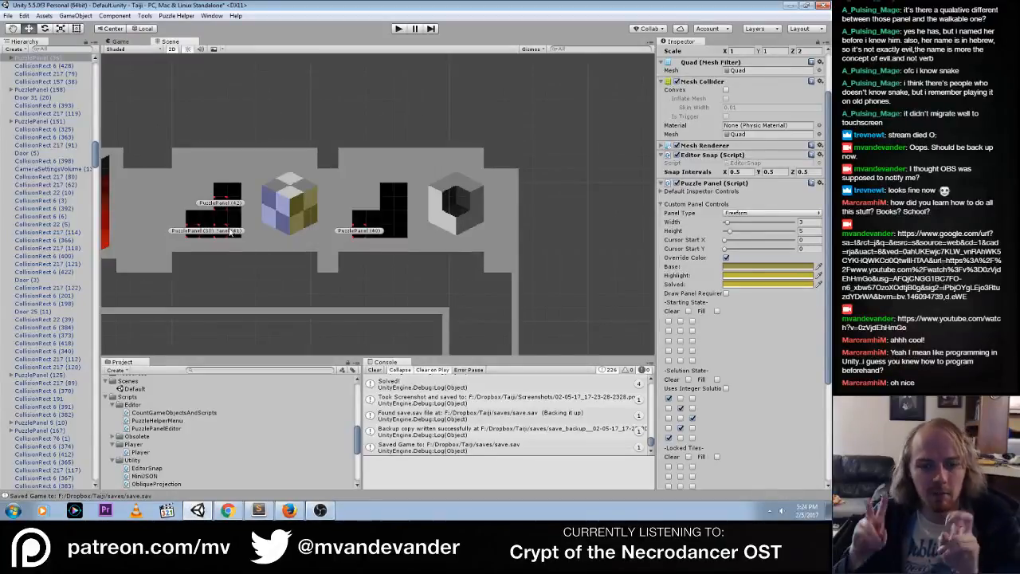
Switch to Sublime Text and look through PuzzlePanel.cs, from the color declarations to the tile setup and back to its beginning
left_click(259, 510)
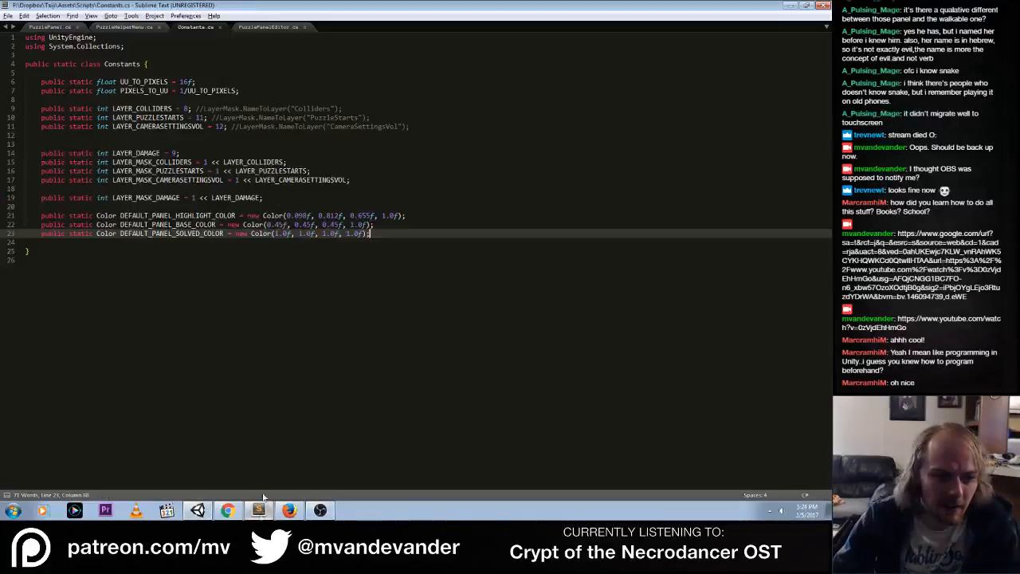
left_click(49, 26)
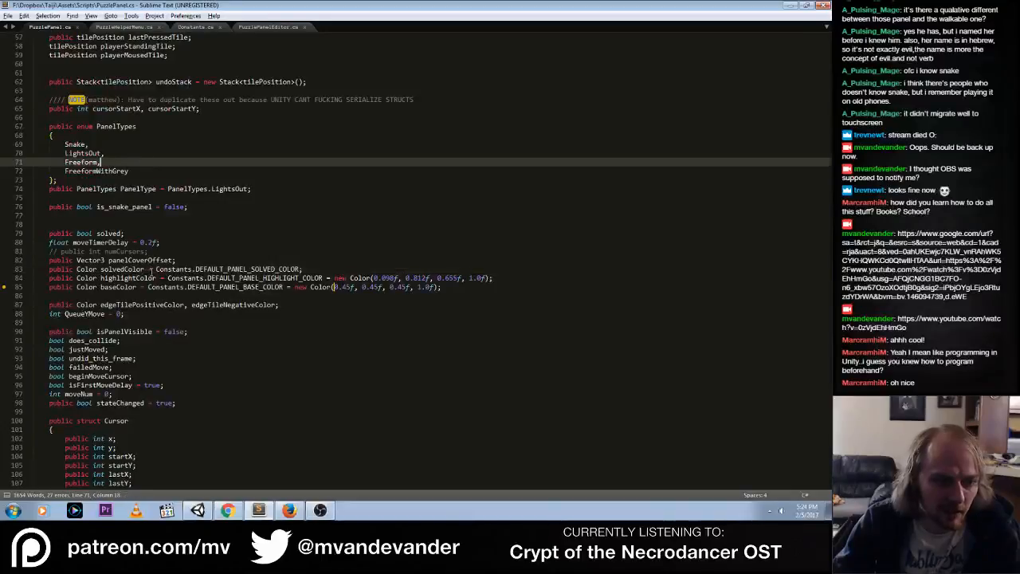
scroll(151, 270, "down", 5)
scroll(152, 269, "down", 20)
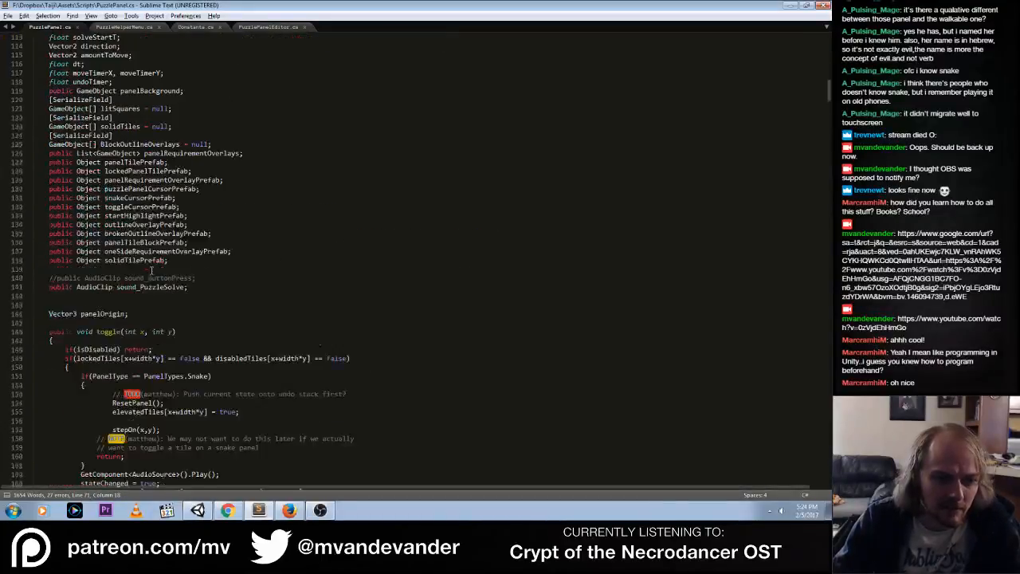
scroll(150, 265, "down", 20)
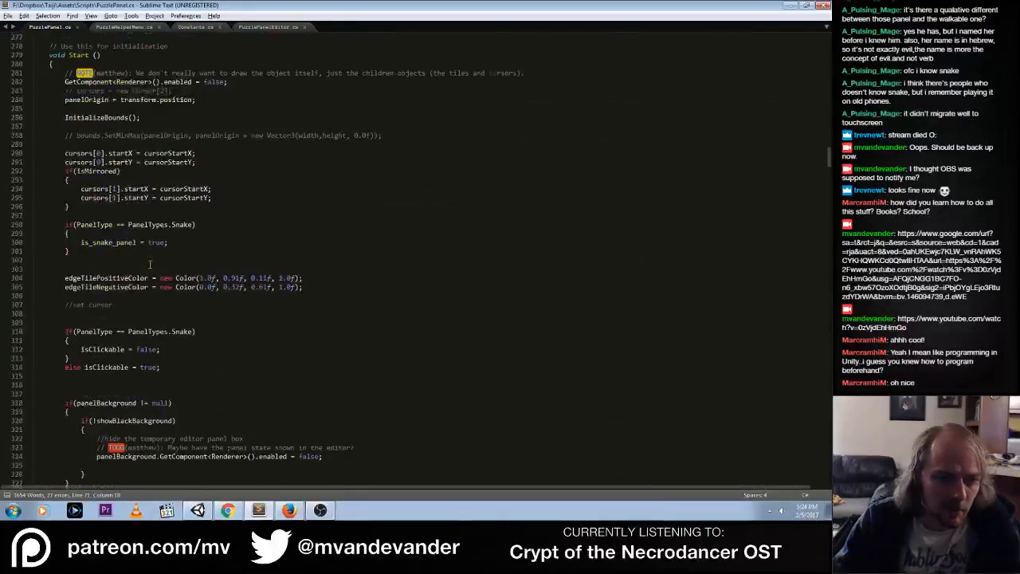
scroll(150, 264, "down", 20)
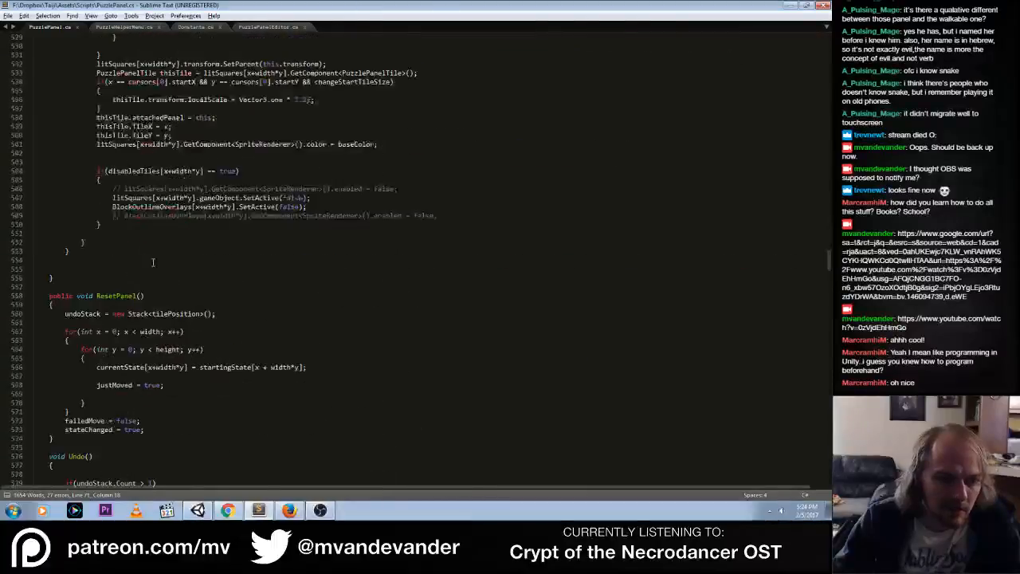
left_click_drag(830, 290, 792, 42)
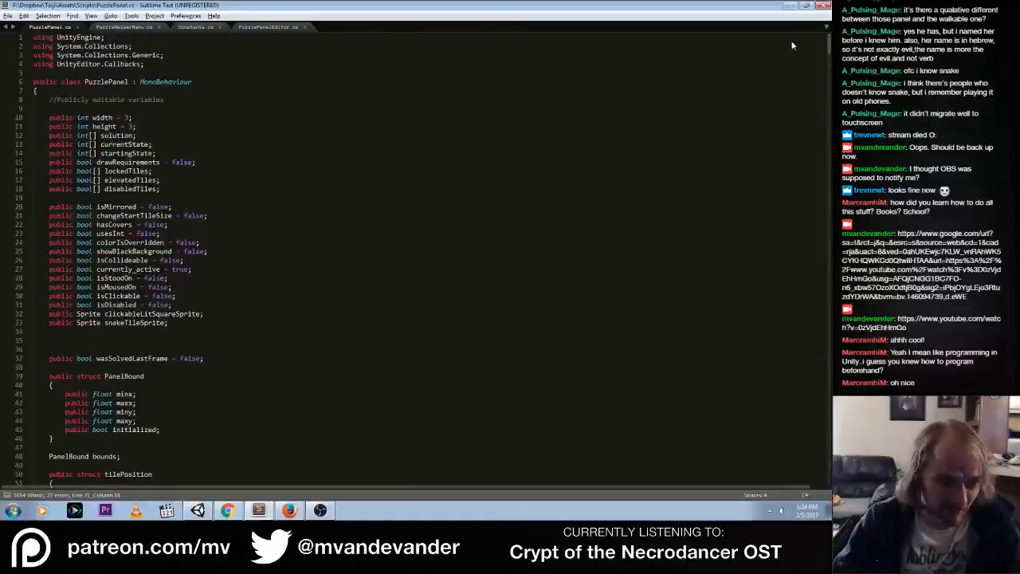
left_click(481, 135)
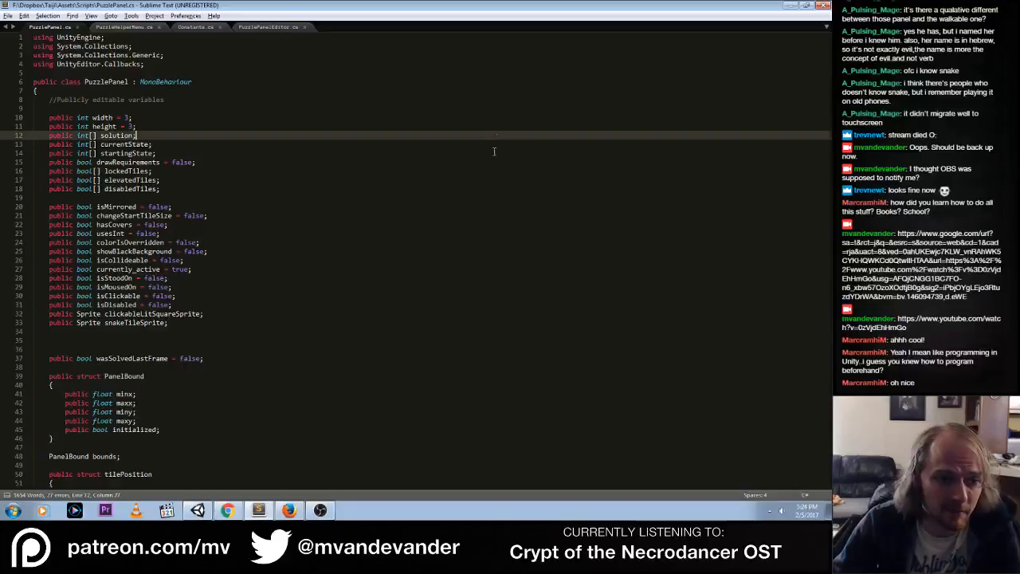
Read through PuzzlePanel.cs again, covering the public variables, color declarations, tile instantiation code and the toggle and mouseOn methods
scroll(481, 199, "down", 10)
scroll(482, 199, "up", 10)
scroll(481, 201, "down", 12)
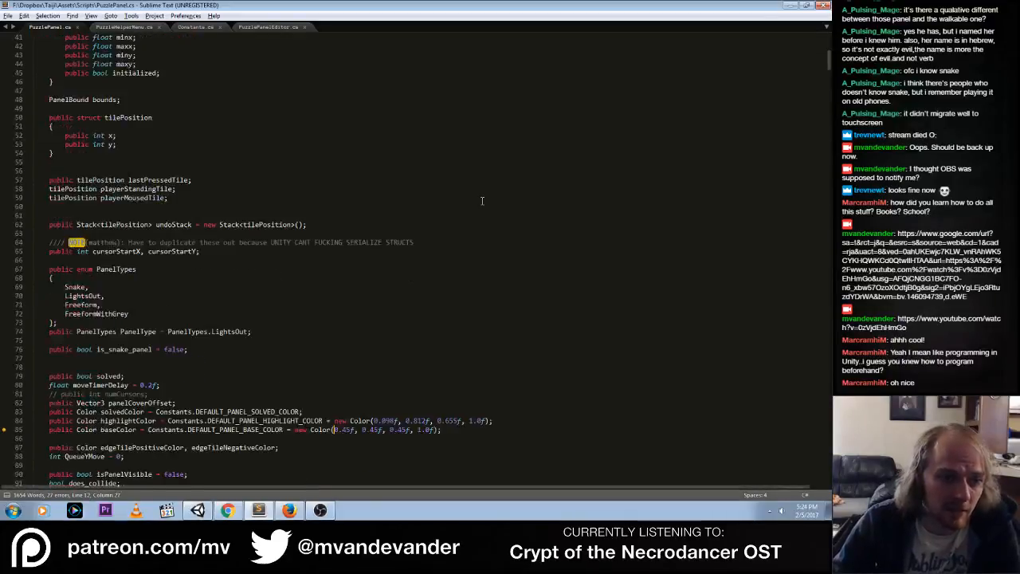
scroll(481, 201, "down", 20)
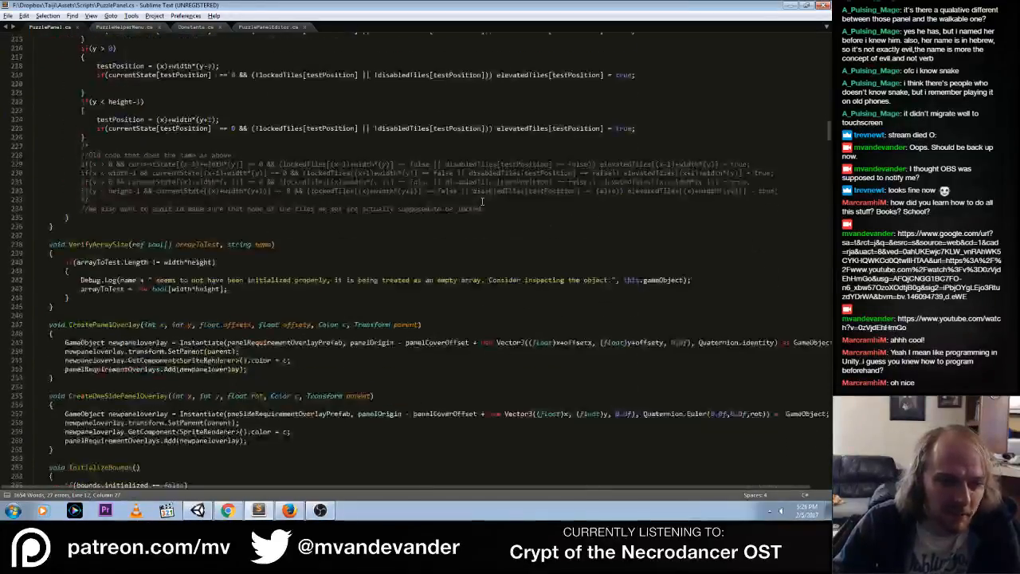
scroll(481, 201, "down", 20)
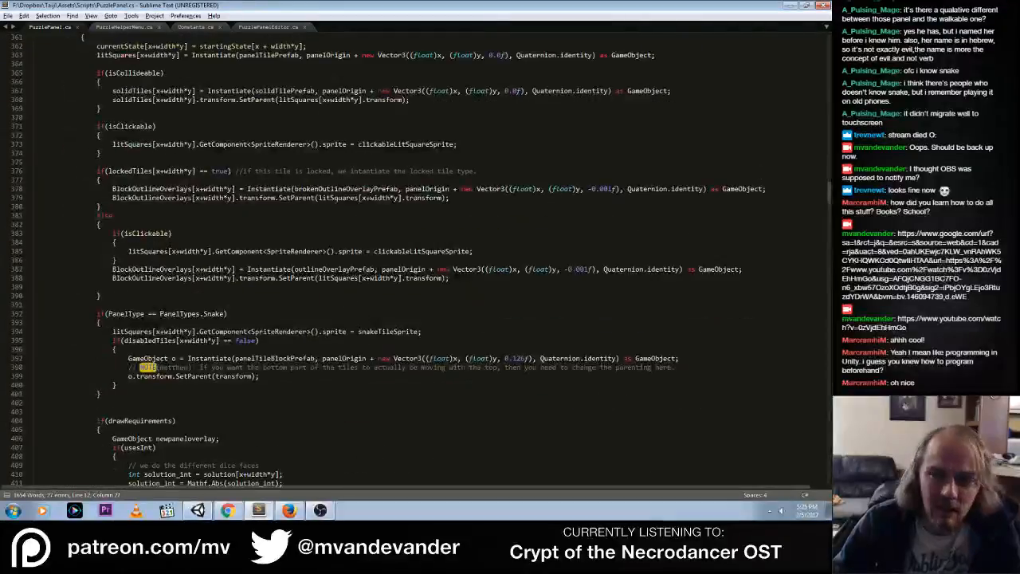
left_click_drag(828, 191, 820, 70)
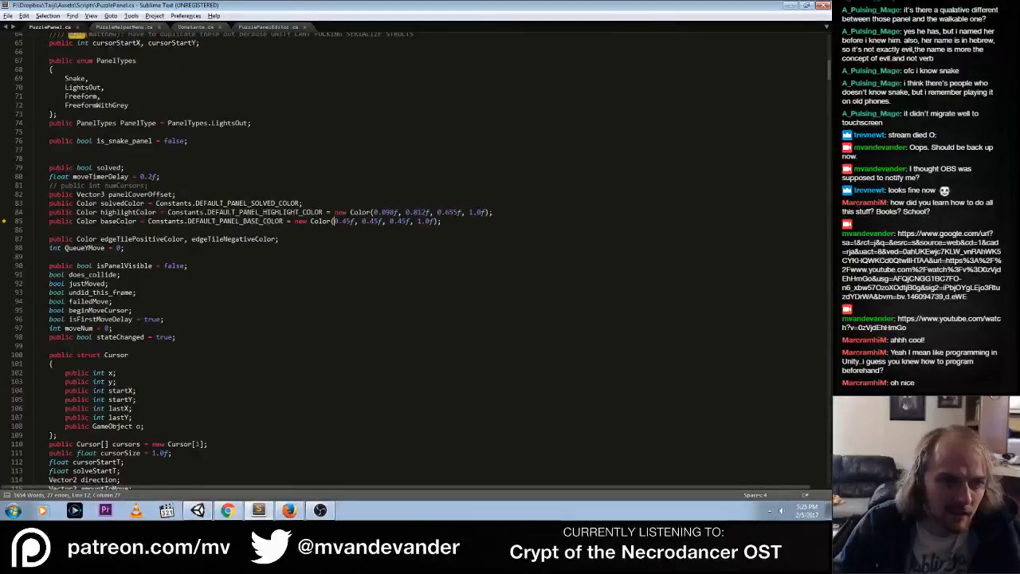
scroll(333, 221, "up", 20)
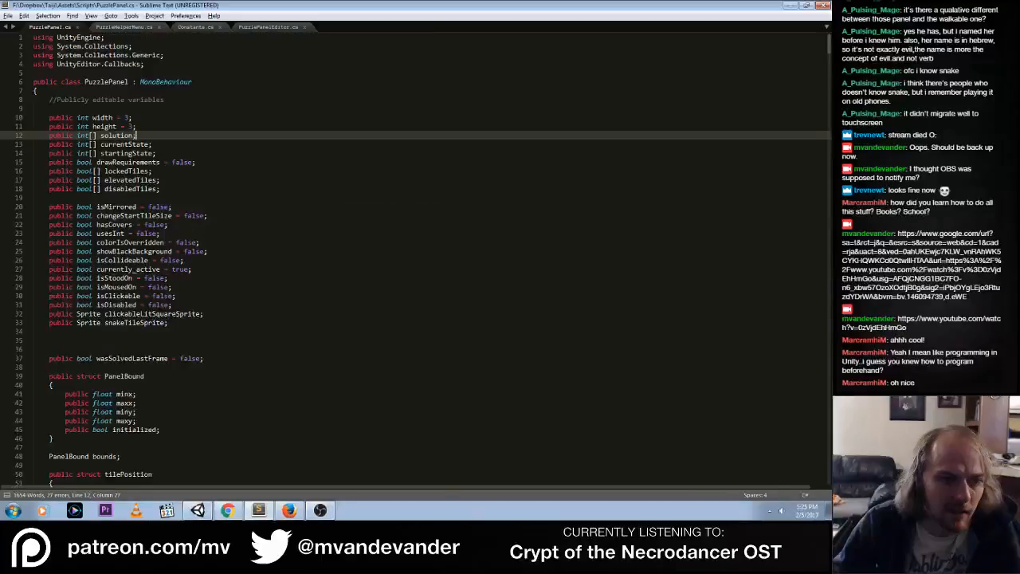
scroll(333, 221, "down", 20)
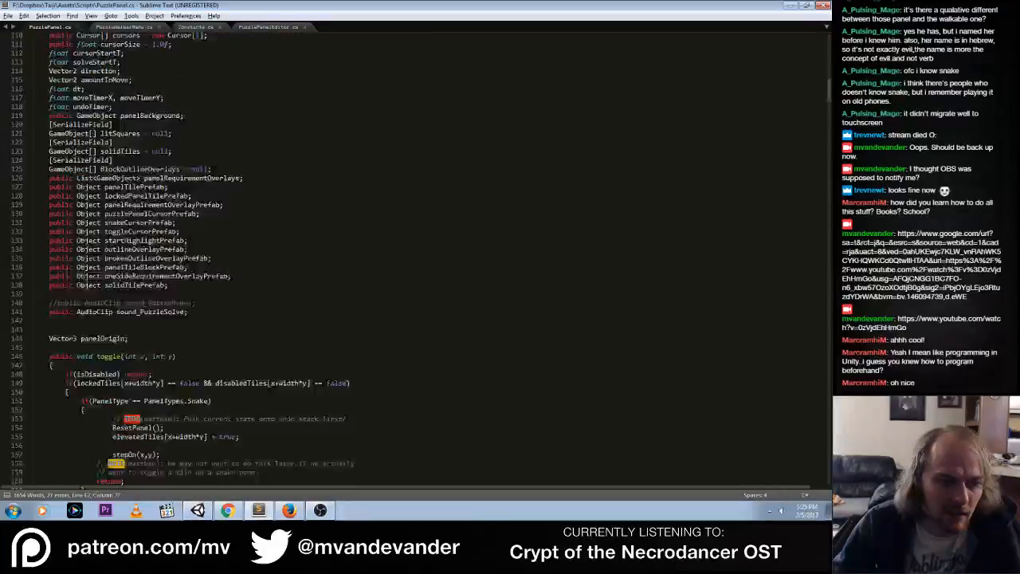
scroll(285, 482, "down", 9)
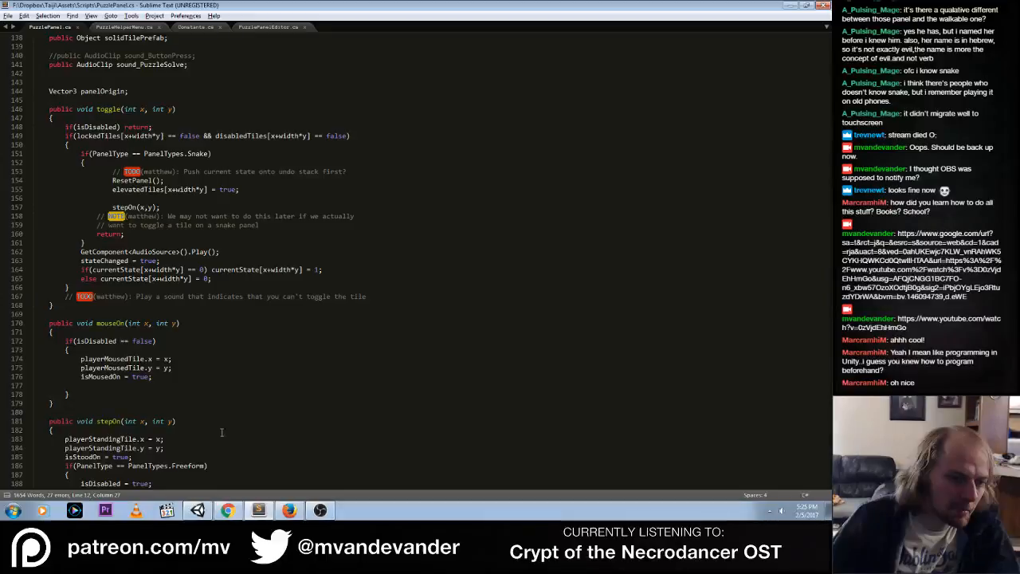
left_click(230, 368)
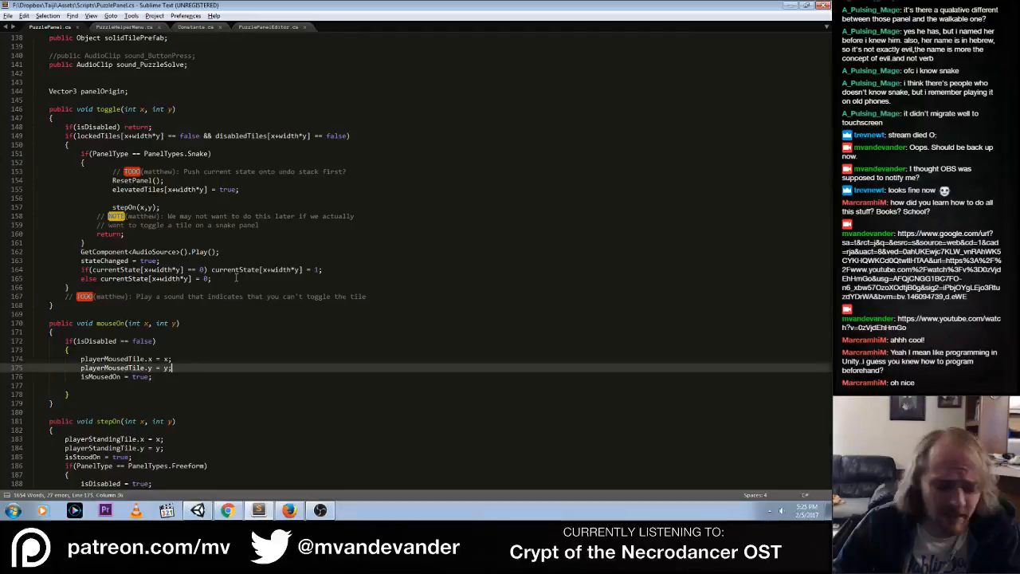
Switch to Unity and set the highlight and solved colors of PuzzlePanel (41) to the yellow preset C0B73BFF
key("alt+Tab")
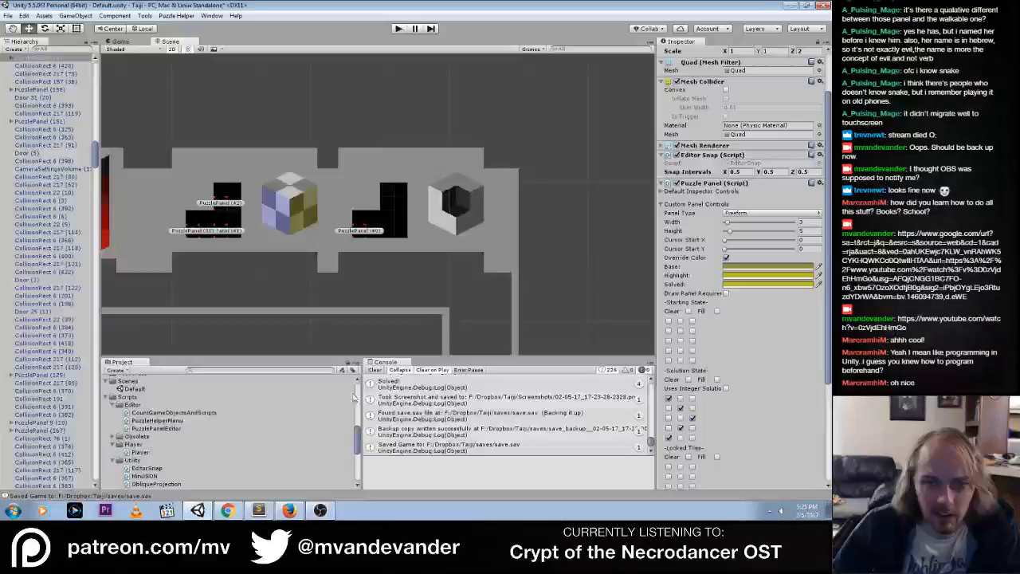
left_click(227, 233)
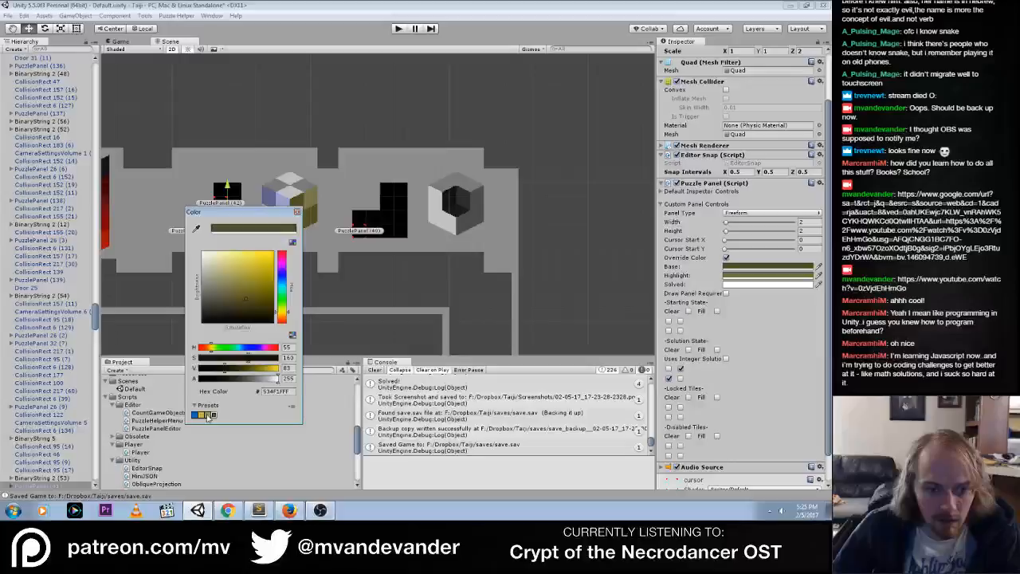
left_click(207, 415)
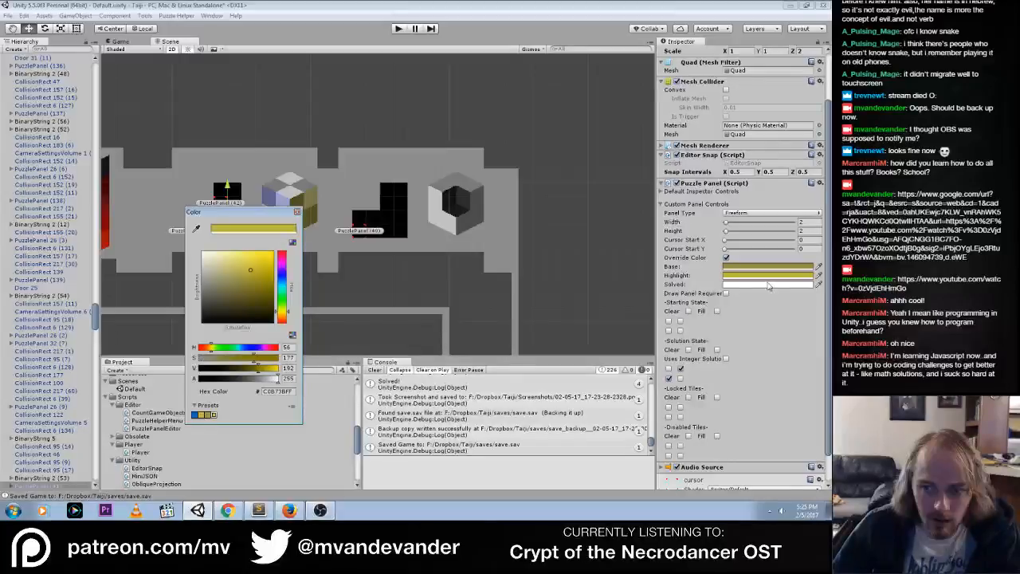
left_click(769, 285)
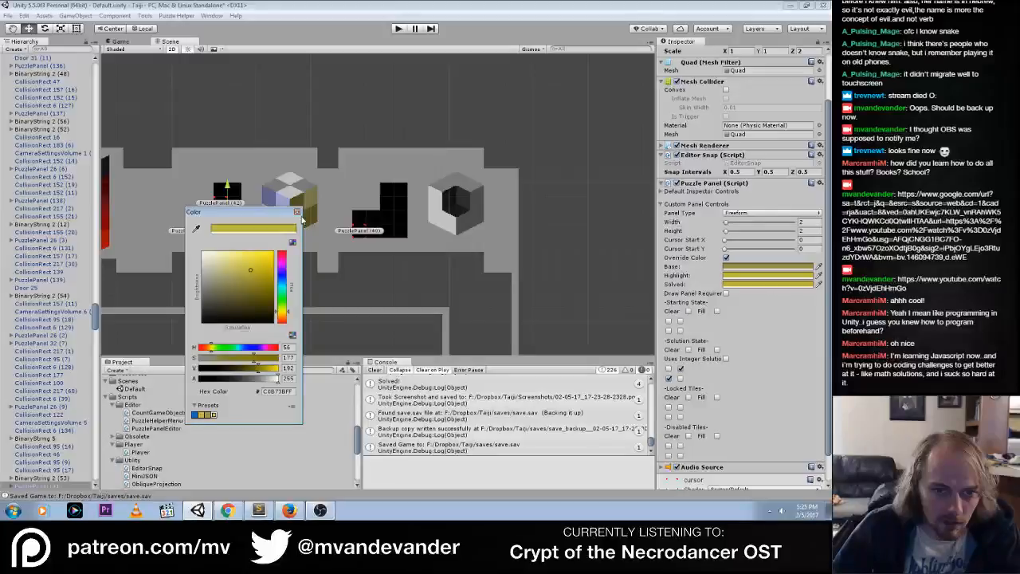
Run the game and toggle tiles on the yellow and blue panels beside the cube mural to check their colors
left_click(398, 28)
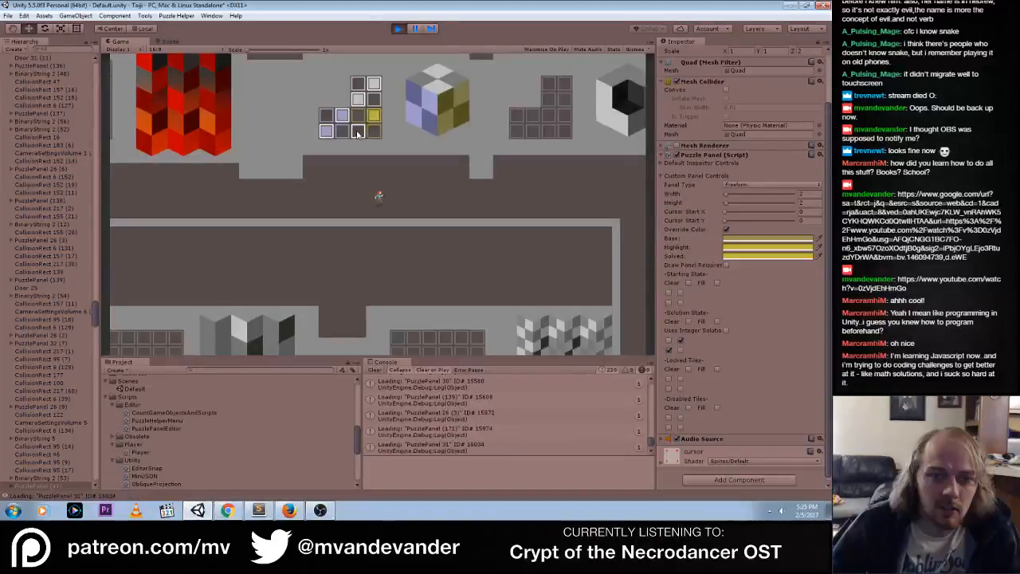
left_click(357, 135)
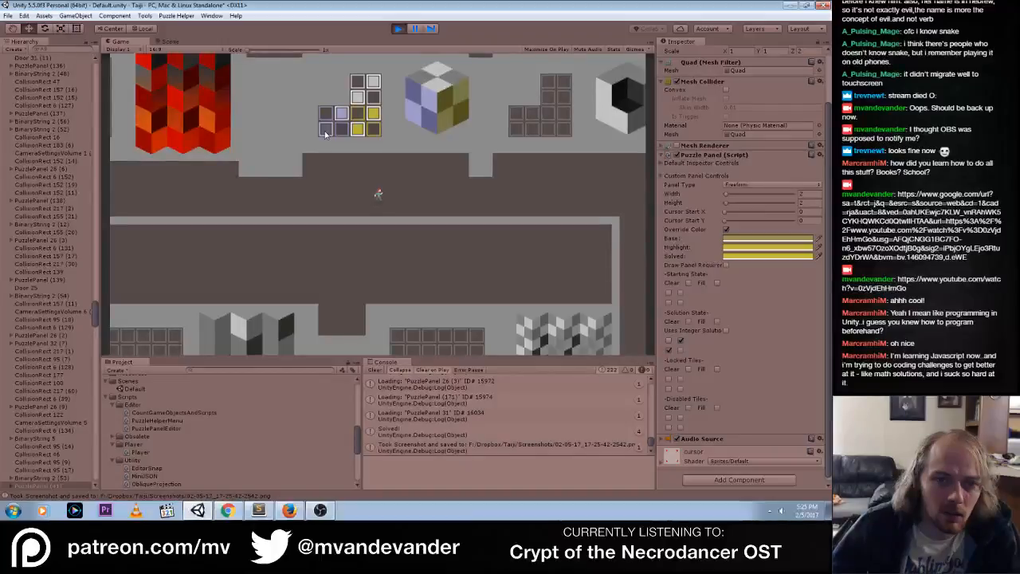
left_click(326, 132)
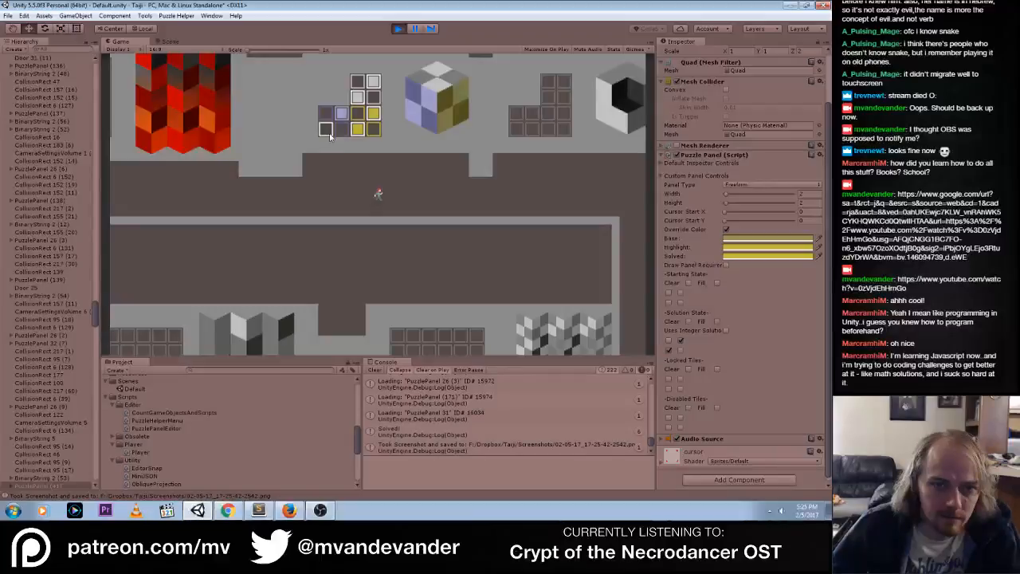
left_click(326, 131)
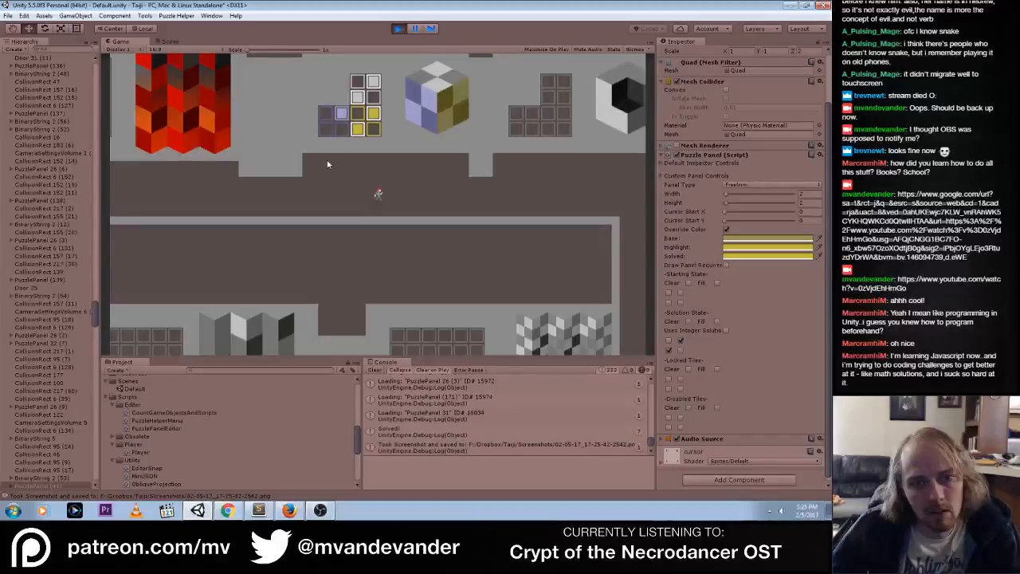
left_click(326, 130)
Toggle tiles on the yellow and grey panels to compare their colors with the cube mural, and stop the game
left_click(373, 115)
left_click(359, 133)
left_click(359, 132)
left_click(372, 114)
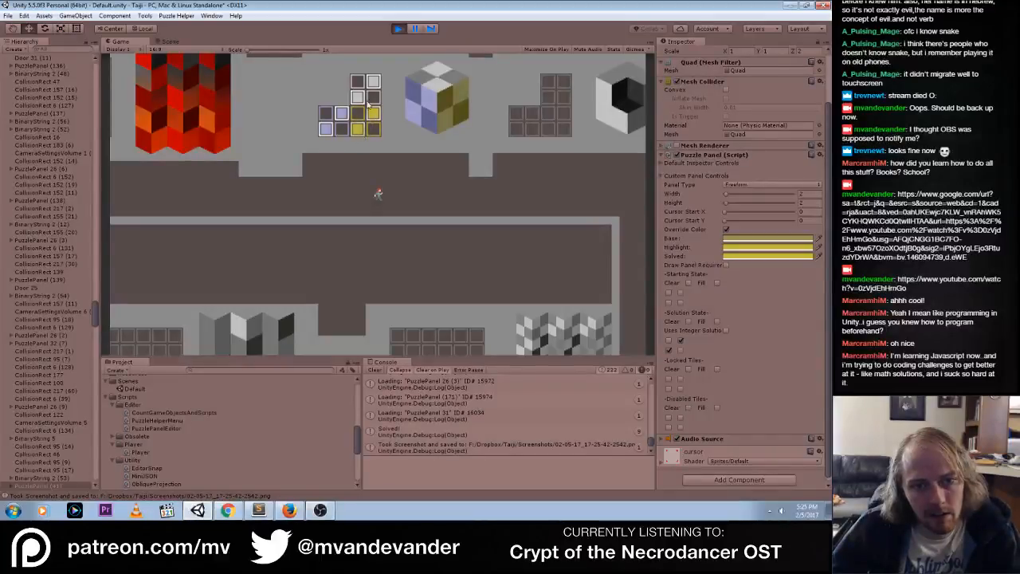
left_click(359, 100)
left_click(360, 102)
left_click(359, 132)
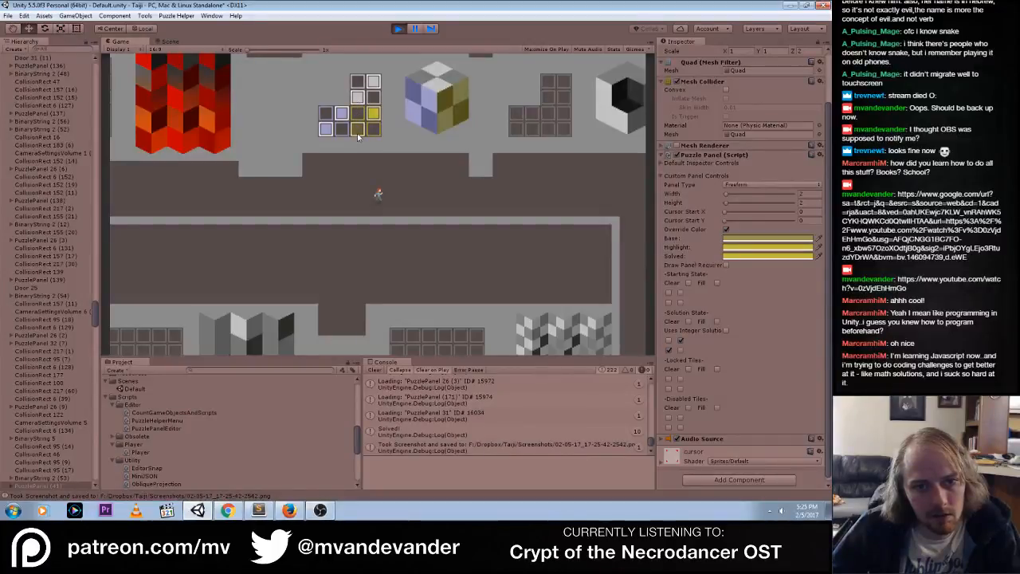
left_click(358, 133)
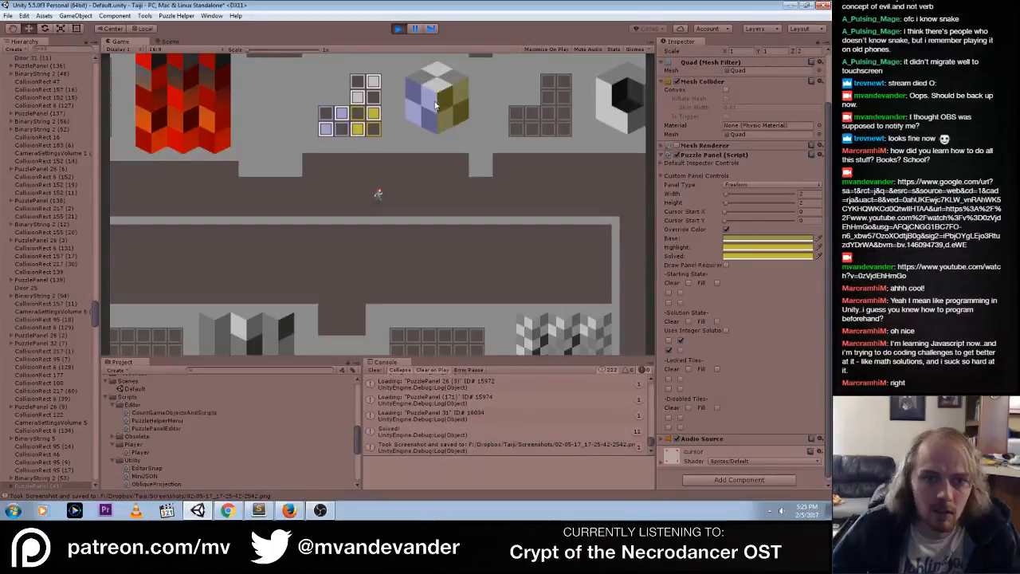
left_click(359, 101)
left_click(359, 101)
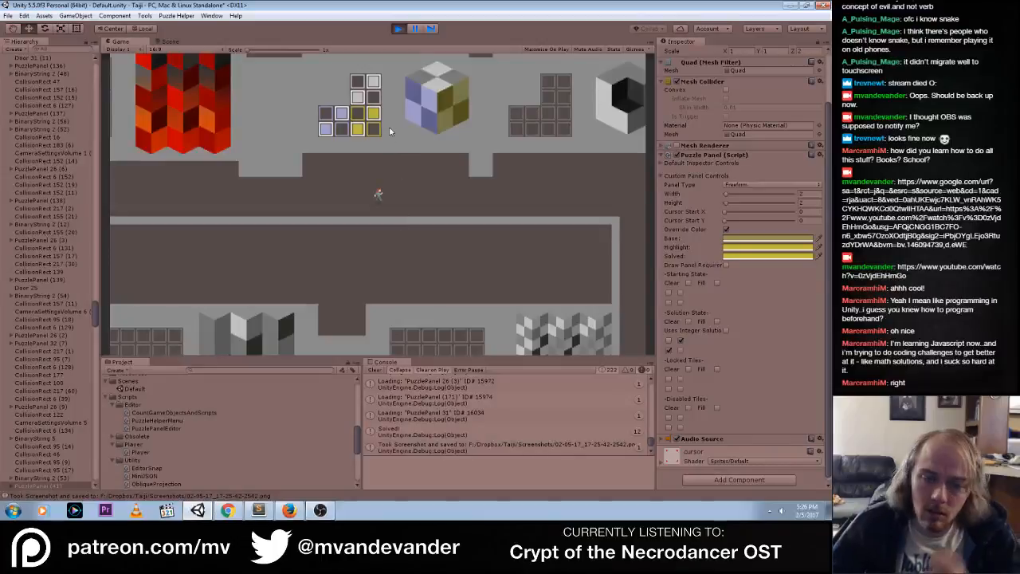
left_click(398, 29)
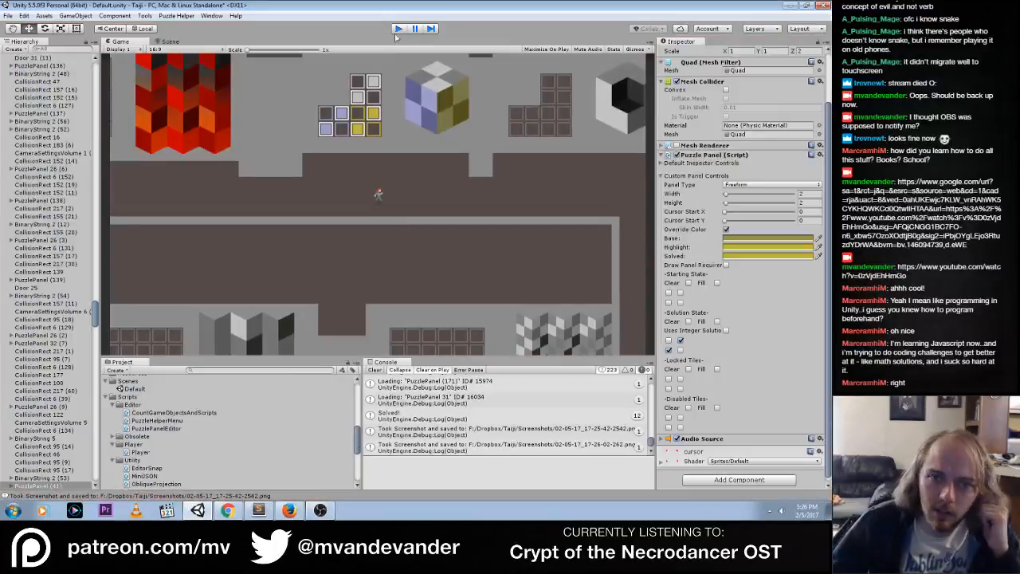
Stretch CollisionRect 217 (81) down over the three cube-mural panels, to a Y scale of 7 at Y position 69
left_click(234, 165)
middle_click_drag(233, 193, 373, 180)
key("e")
key("r")
key("t")
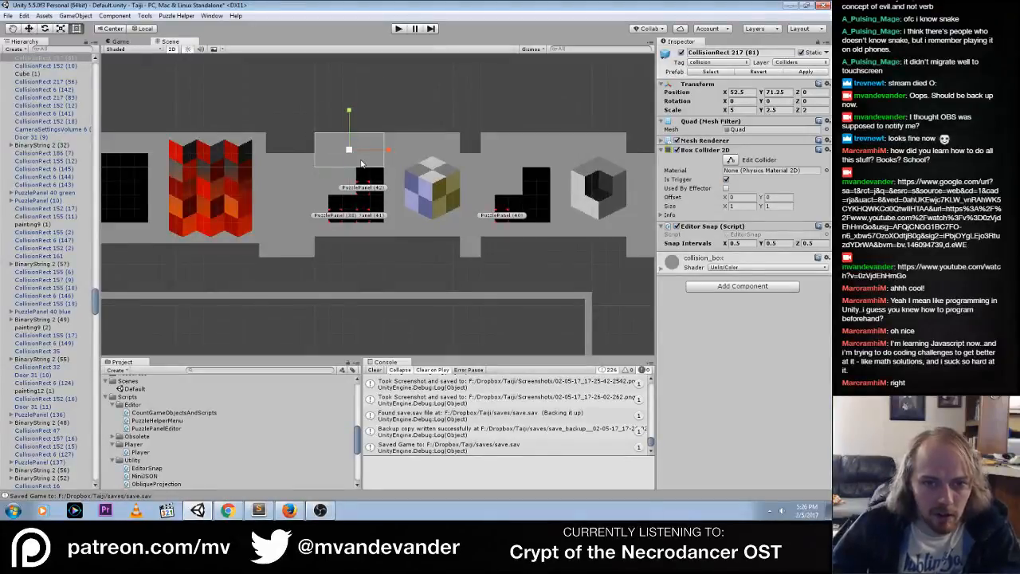
left_click_drag(351, 167, 351, 231)
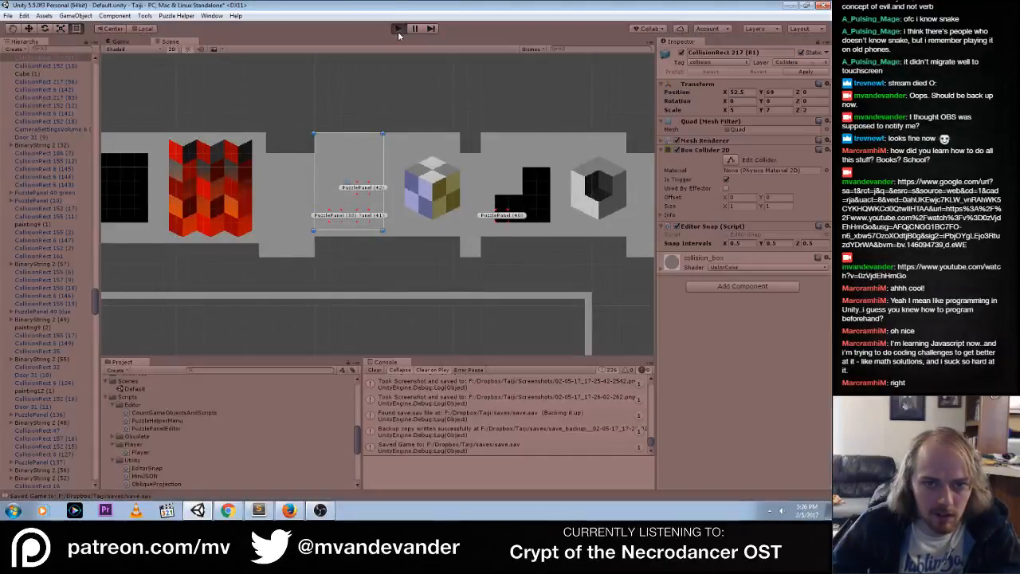
Run the game and toggle the blue panel's tiles to test how they look against the extended grey wall
left_click(398, 28)
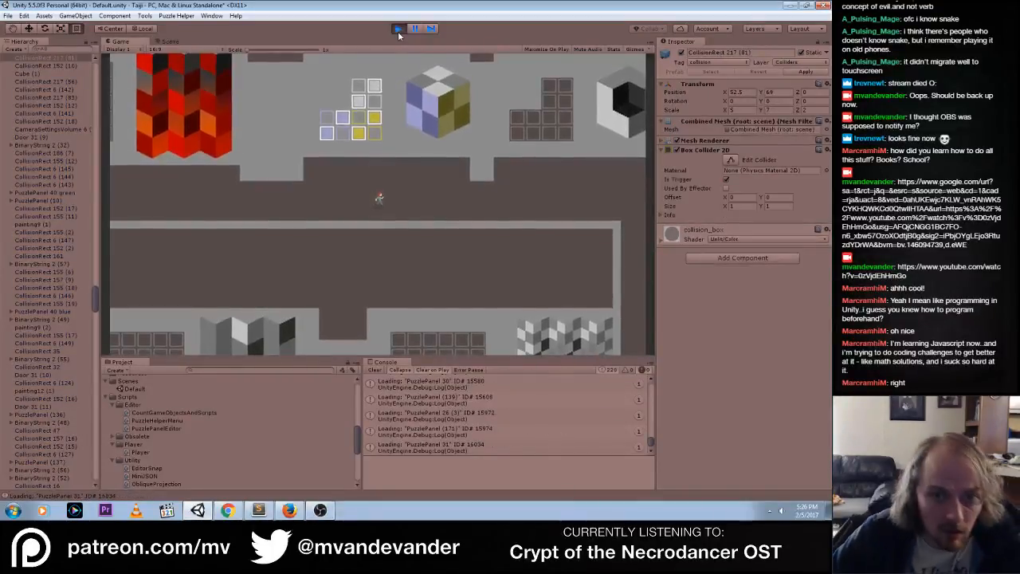
left_click(341, 132)
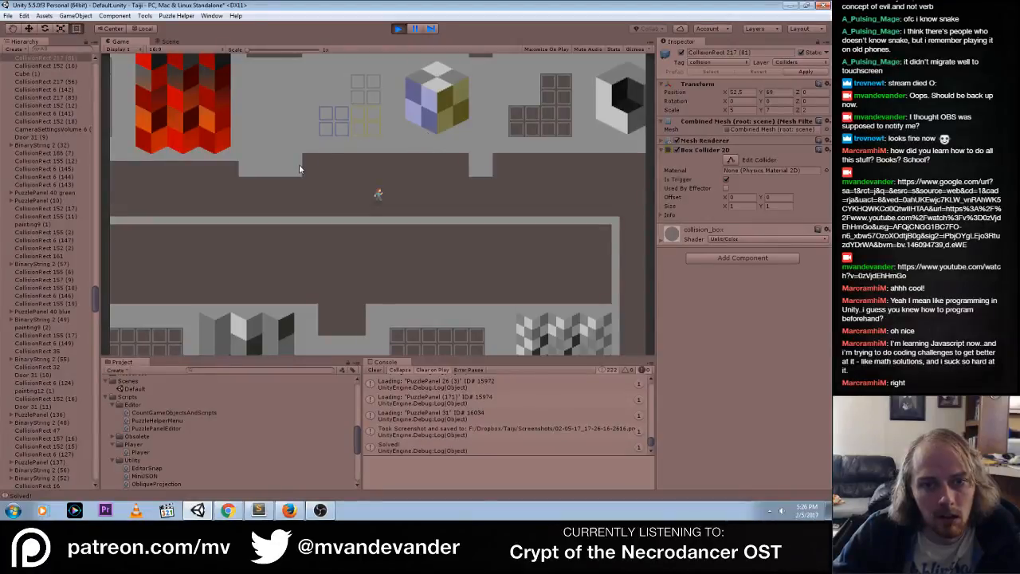
left_click(326, 130)
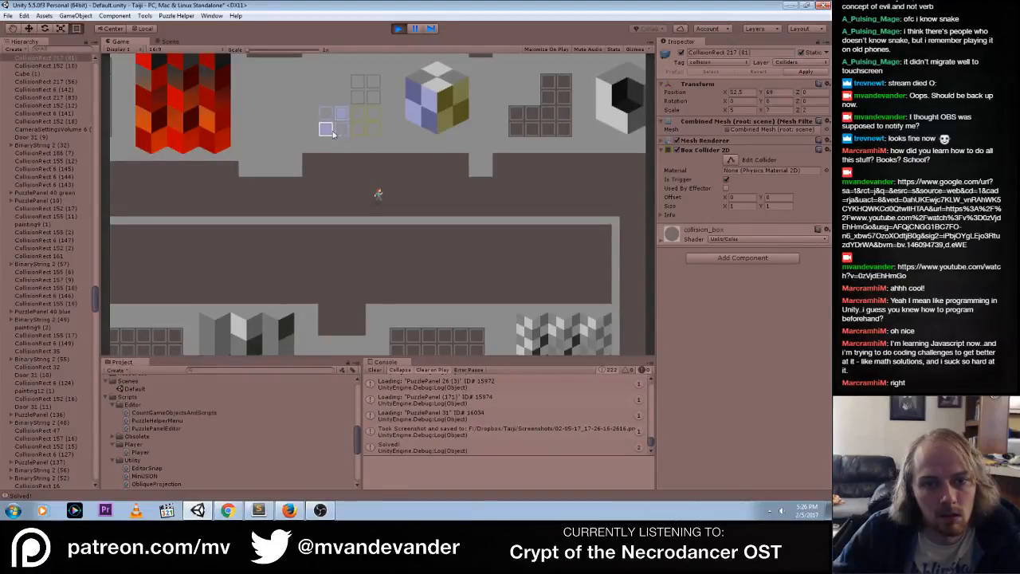
left_click(341, 114)
left_click(327, 132)
left_click(341, 114)
left_click(327, 131)
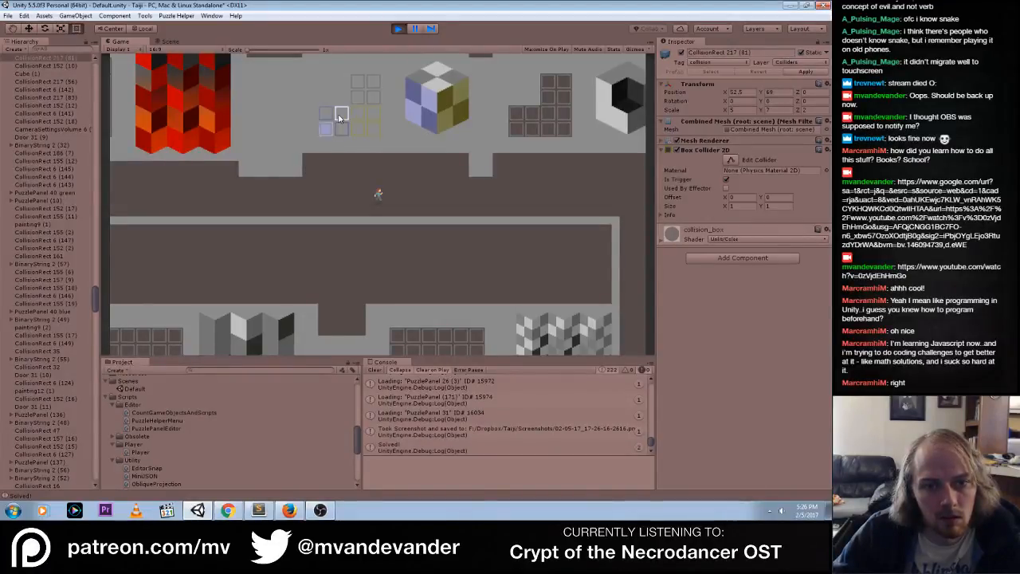
left_click(341, 114)
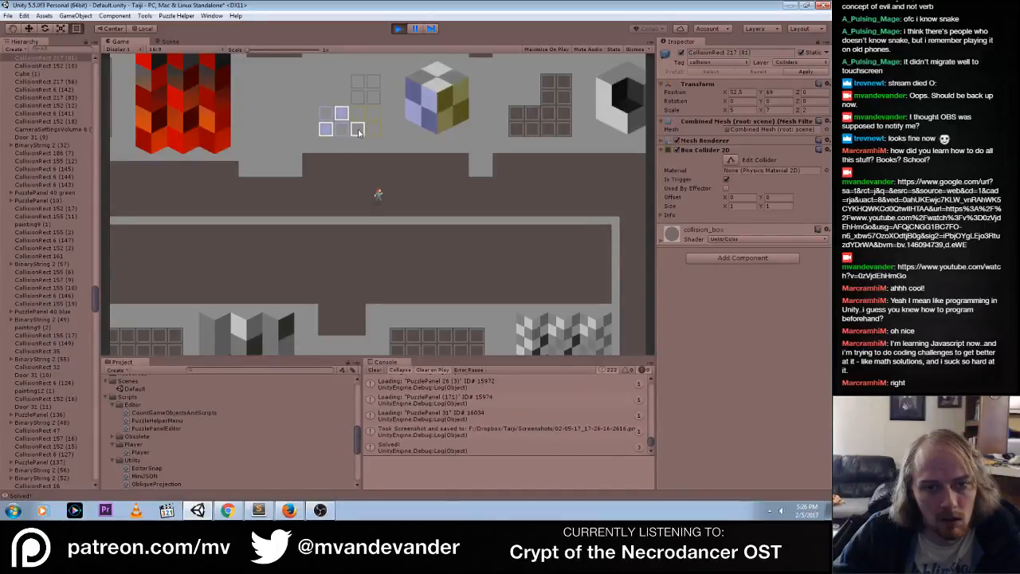
Light the diagonal tiles on the yellow and grey panels to match the checkered faces of the cube mural
left_click(357, 130)
left_click(373, 114)
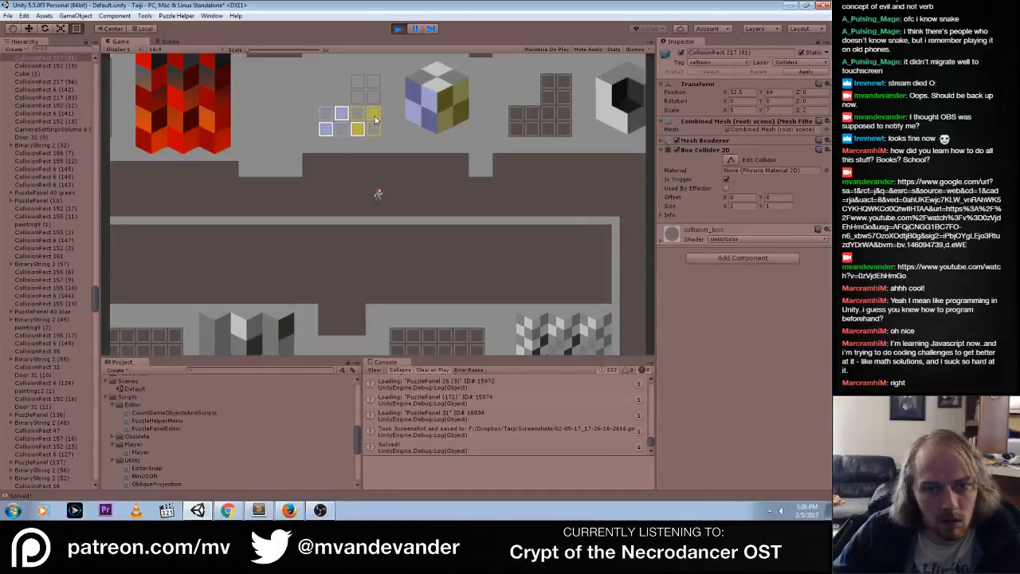
left_click(358, 97)
left_click(373, 81)
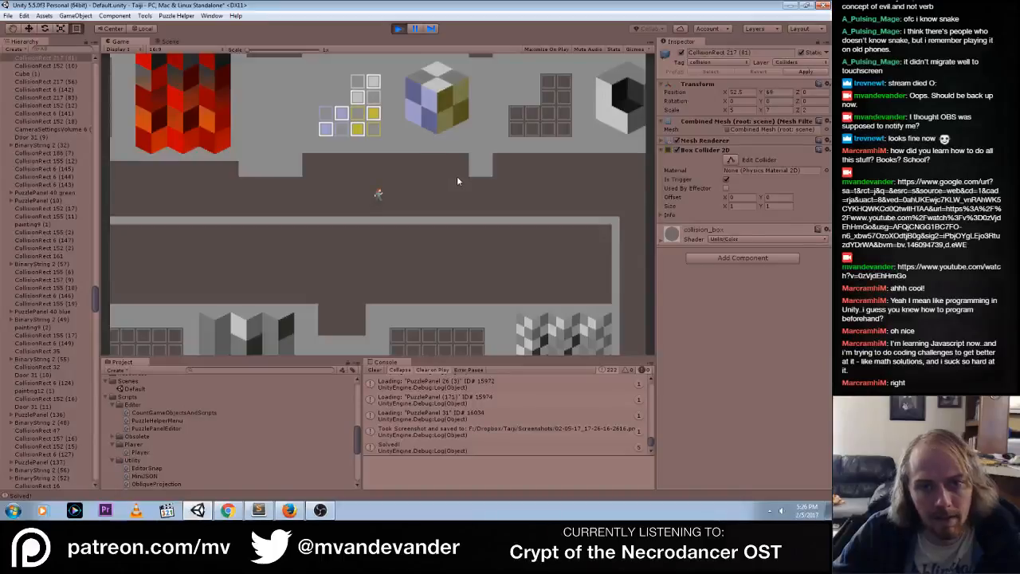
Toggle the tiles of the stepped panel beside the hollow grey cube mural to test its lit and solved colors
left_click(516, 129)
left_click(532, 113)
left_click(548, 129)
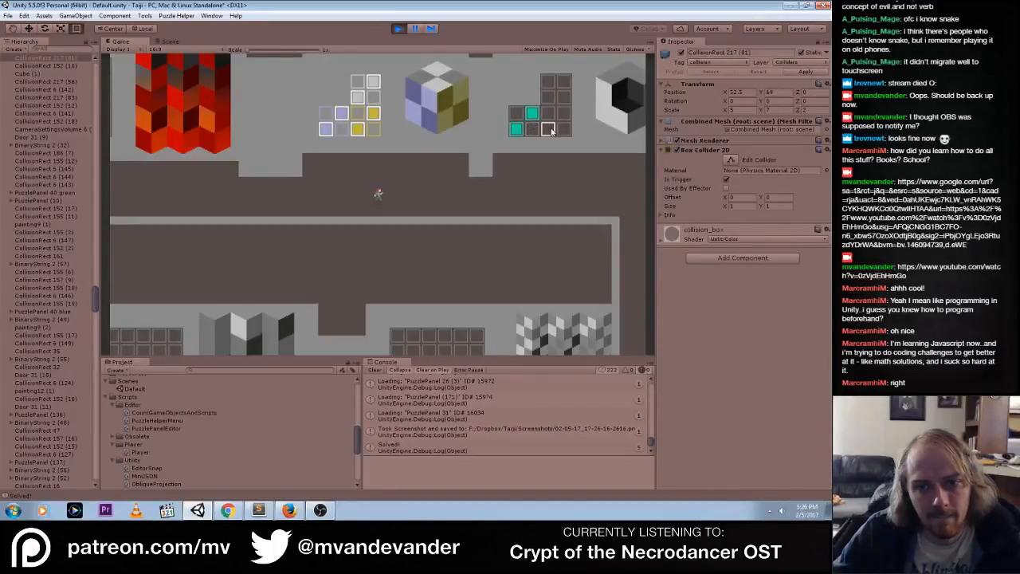
left_click(564, 113)
left_click(548, 97)
left_click(563, 83)
mouse_move(548, 81)
left_mouse_down()
mouse_move(548, 97)
mouse_move(516, 127)
mouse_move(549, 114)
mouse_move(549, 97)
mouse_move(565, 132)
mouse_move(548, 83)
left_mouse_up()
mouse_move(517, 113)
left_mouse_down()
mouse_move(532, 133)
mouse_move(564, 130)
left_mouse_up()
left_click_drag(565, 98, 549, 82)
left_click(564, 114)
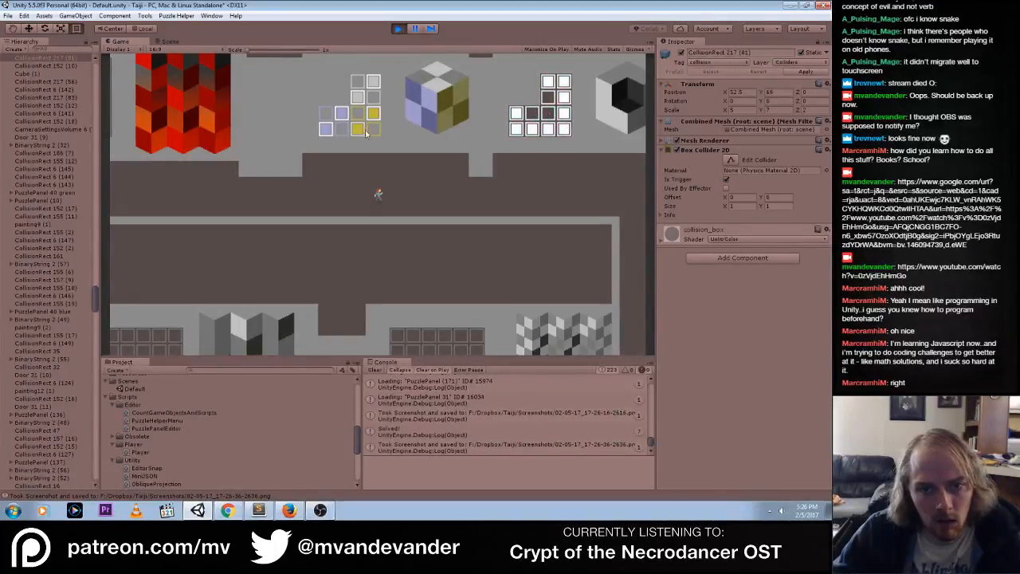
left_click(515, 117)
mouse_move(515, 116)
left_mouse_down()
mouse_move(561, 83)
mouse_move(516, 114)
mouse_move(546, 133)
mouse_move(564, 82)
left_mouse_up()
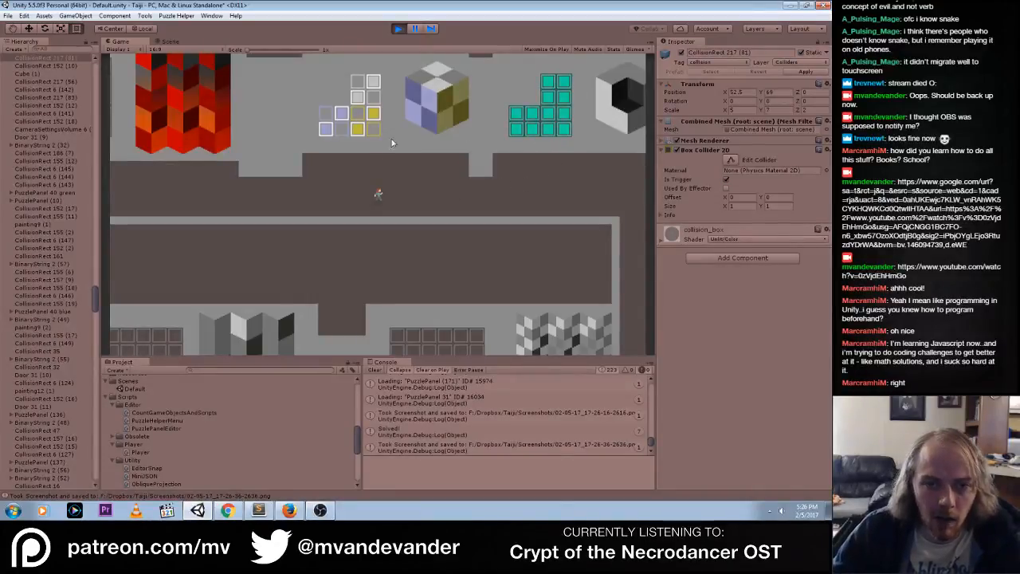
Walk the player to the grid panel beside the red zigzag mural, try out its tiles, and stop the game
key("Left")
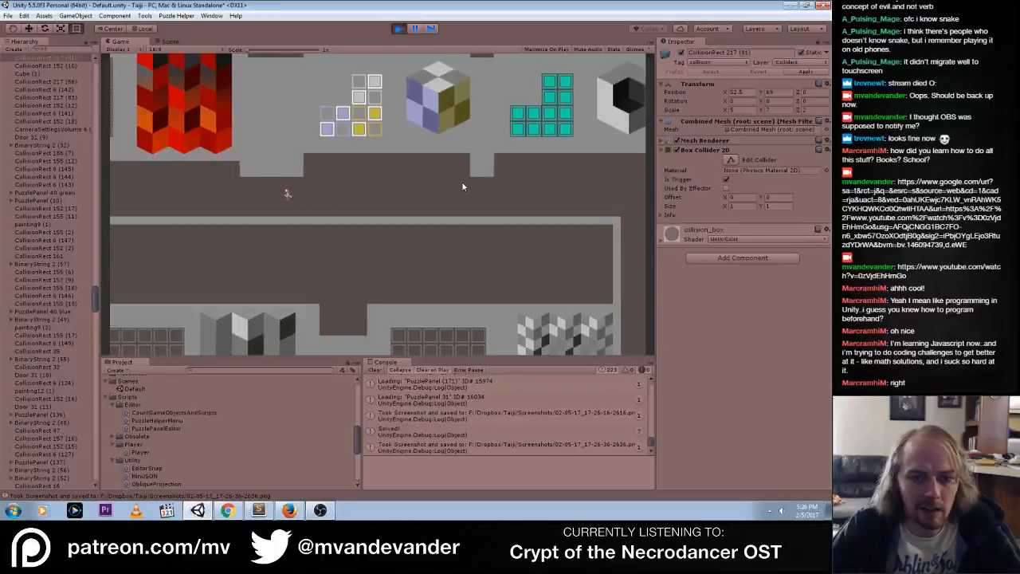
key("Left")
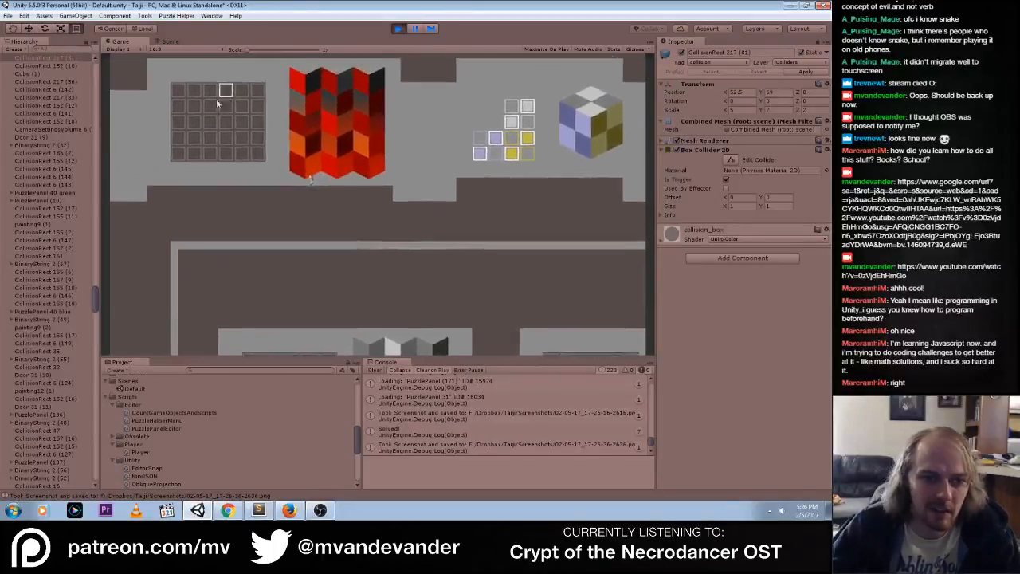
mouse_move(212, 138)
left_mouse_down()
mouse_move(238, 162)
mouse_move(238, 104)
mouse_move(253, 138)
mouse_move(237, 148)
mouse_move(247, 111)
mouse_move(323, 153)
left_mouse_up()
left_click(276, 169)
left_click(264, 168)
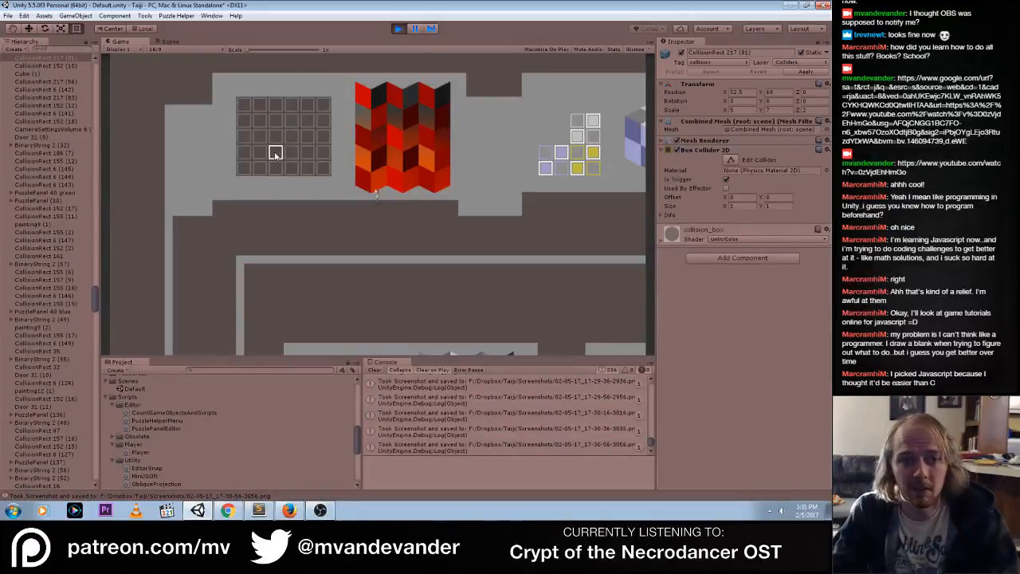
left_click(398, 27)
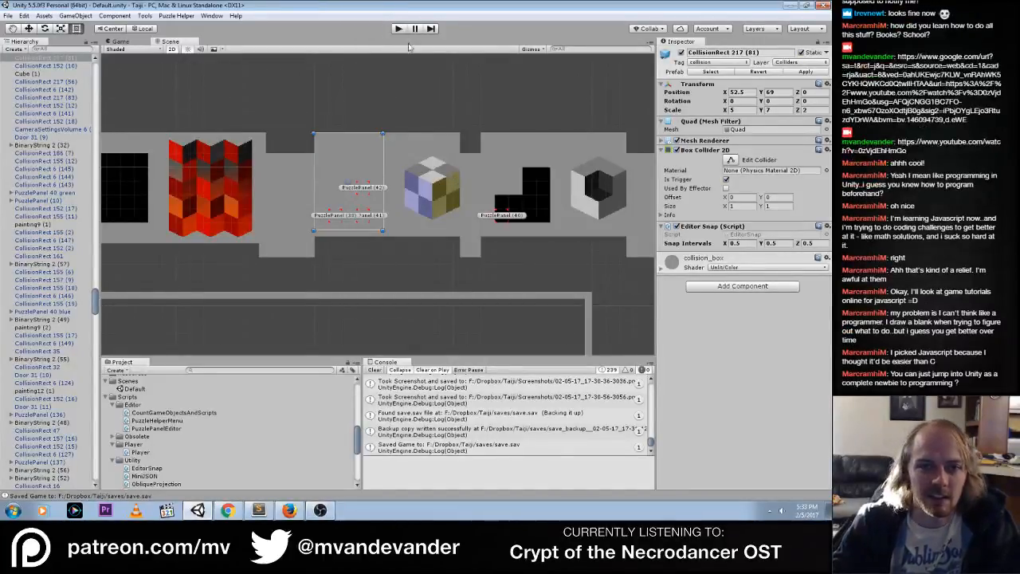
Clear the console and shorten CollisionRect 217 (81) from its lower edge to uncover the three cube-mural panels
left_click(375, 370)
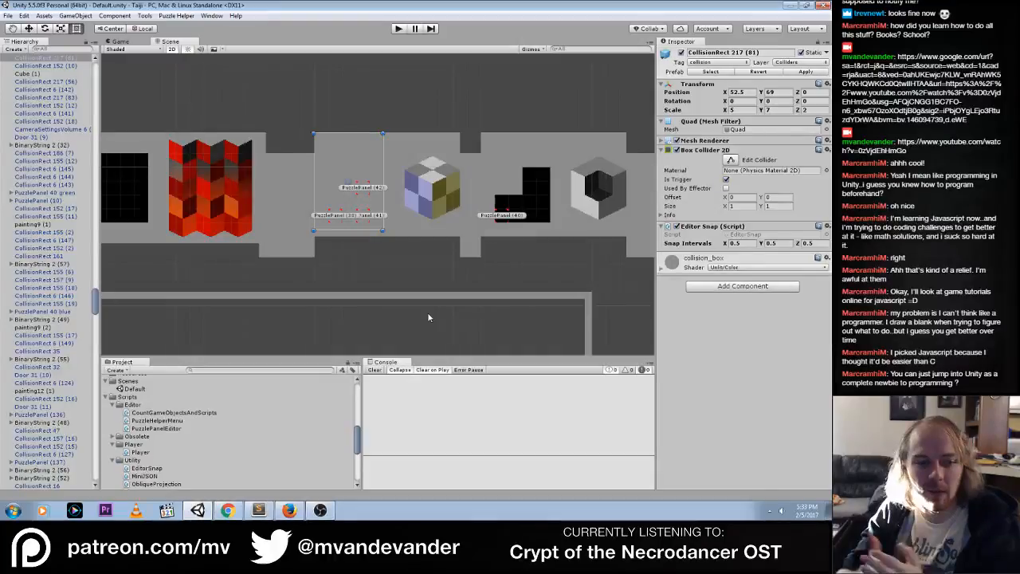
left_click_drag(348, 231, 353, 165)
left_click(379, 116)
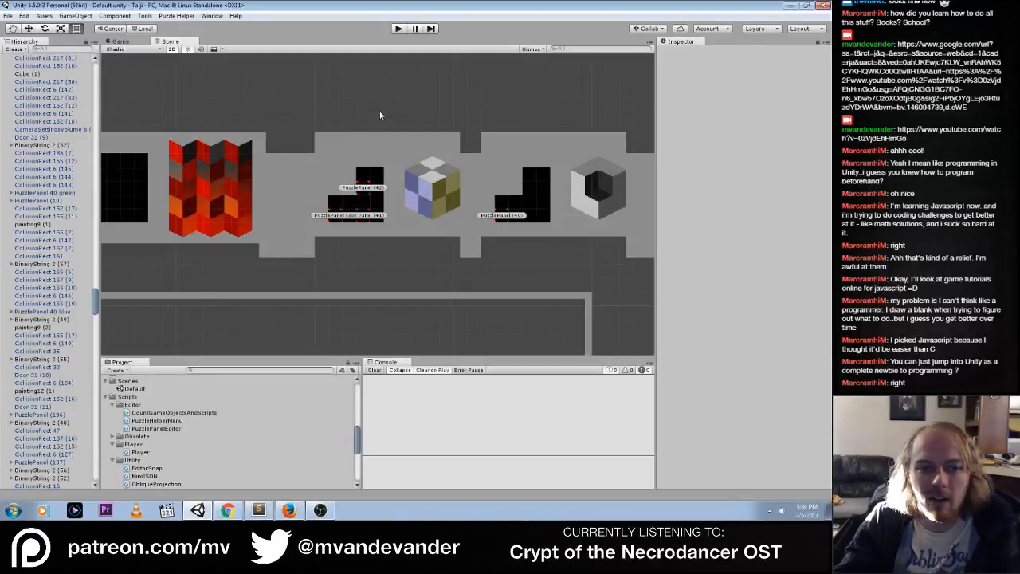
Switch the scene view to 3D and examine the depth layering of the whole level from the side
left_click(171, 50)
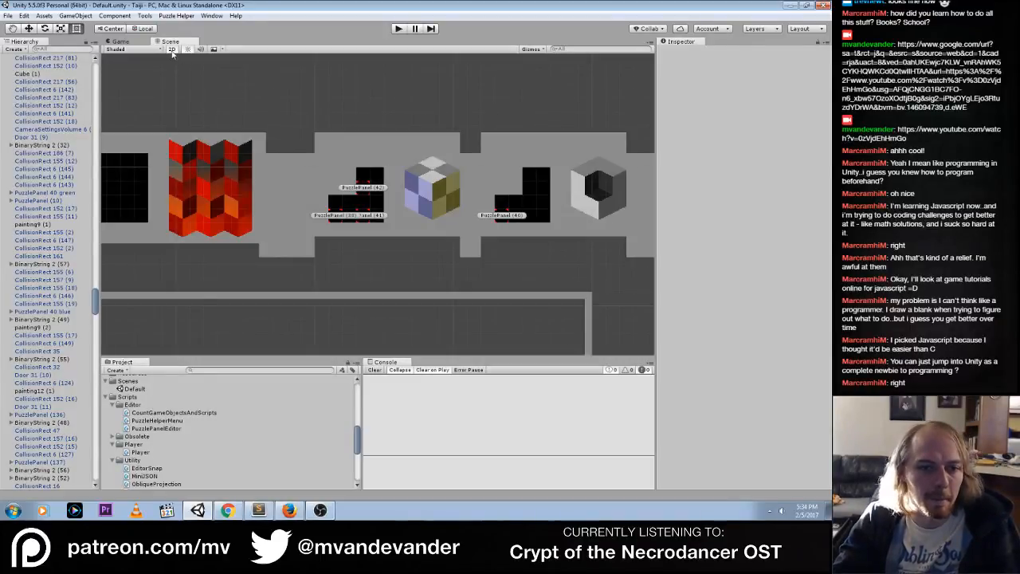
left_click_drag(218, 173, 344, 281, "alt")
scroll(344, 282, "down", 5)
scroll(344, 281, "down", 3)
middle_click_drag(344, 282, 372, 191)
left_click_drag(303, 239, 389, 289, "alt")
scroll(389, 289, "down", 6)
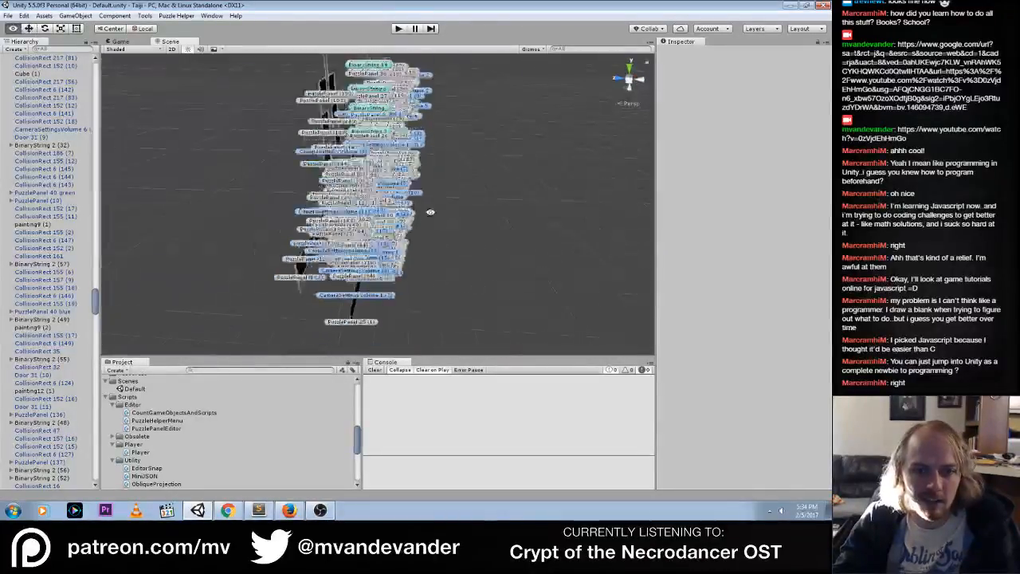
Examine the Player's starting corridor and surrounding panels in perspective, and return the scene view to 2D
left_click_drag(574, 201, 422, 203, "alt")
scroll(411, 256, "up", 5)
scroll(411, 257, "up", 5)
middle_click_drag(423, 203, 475, 145)
middle_click_drag(410, 268, 327, 116)
scroll(369, 216, "up", 5)
scroll(369, 221, "down", 5)
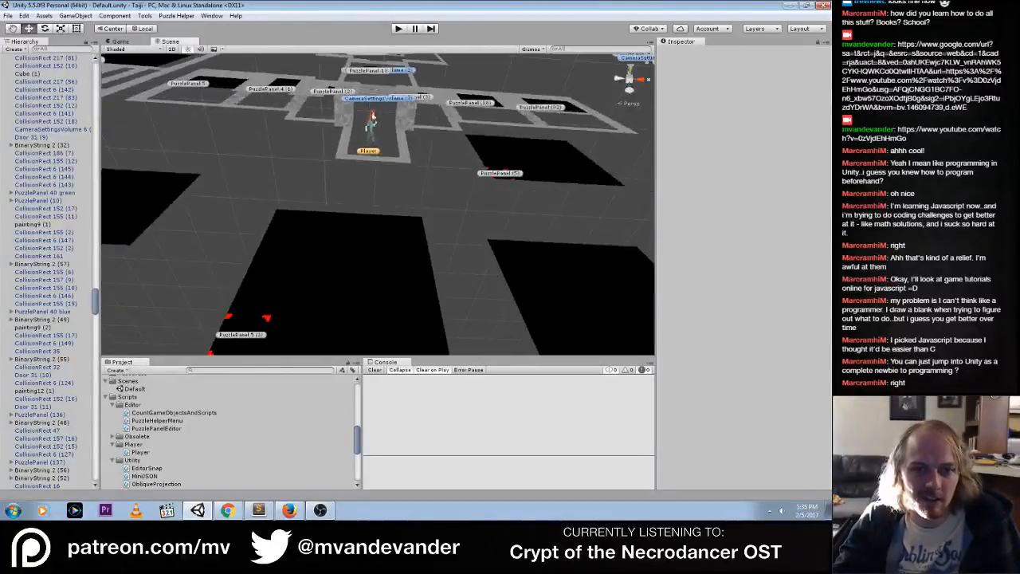
left_click_drag(369, 221, 423, 262, "alt")
left_click_drag(398, 190, 396, 226, "alt")
scroll(396, 236, "down", 3)
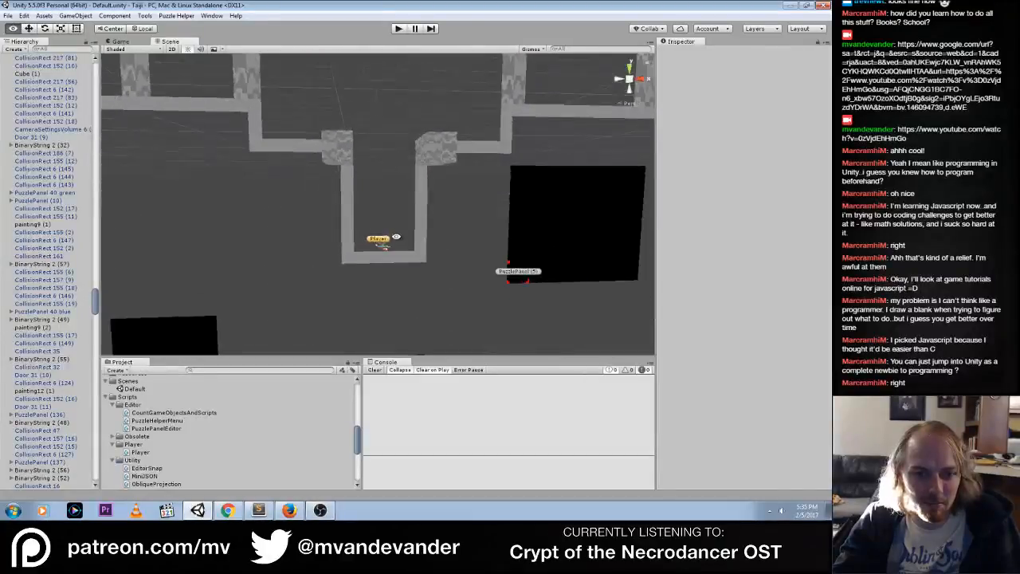
left_click(172, 50)
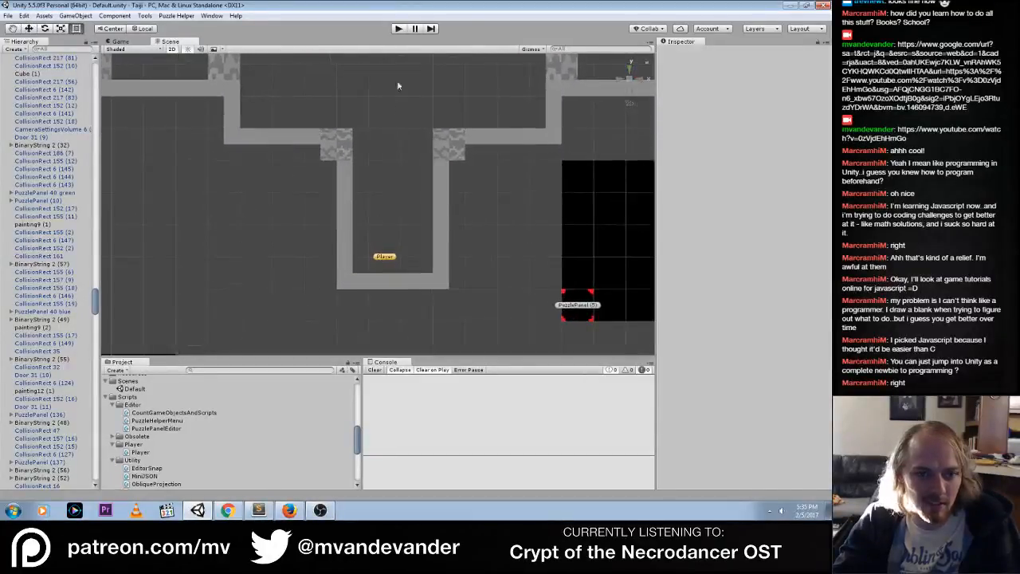
Run the game, light the lower tile rows of the grid panel beside the red zigzag mural, and stop the game
left_click(397, 29)
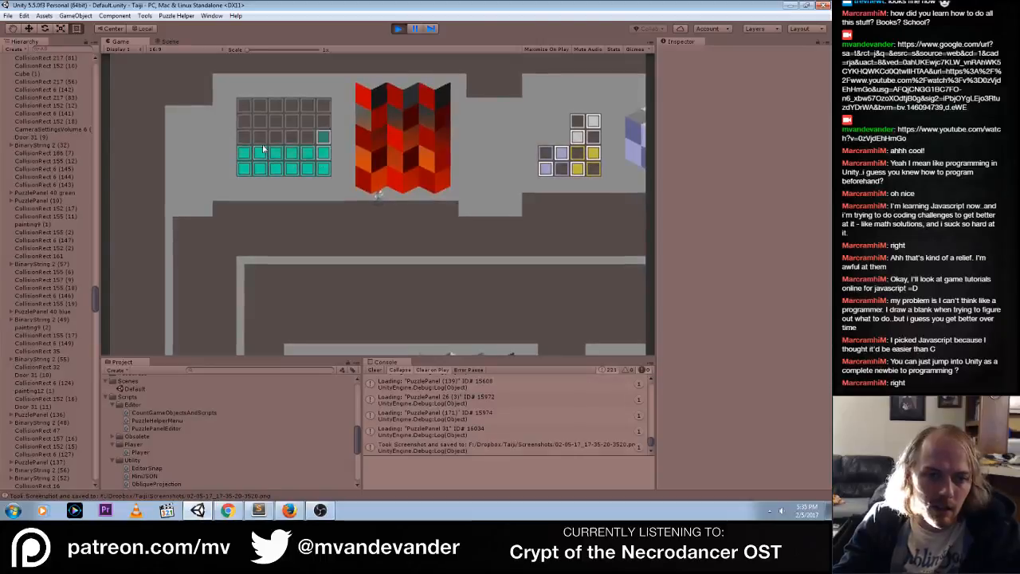
left_click_drag(263, 146, 243, 139)
left_click(394, 31)
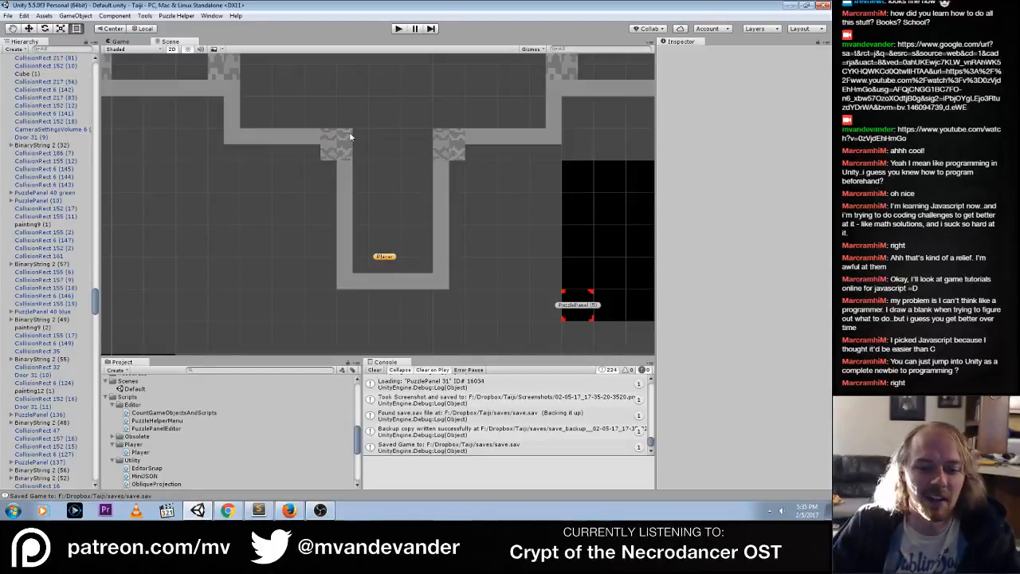
Save the scene and show the code of the CountGameObjectsAndScripts editor script
left_click(8, 16)
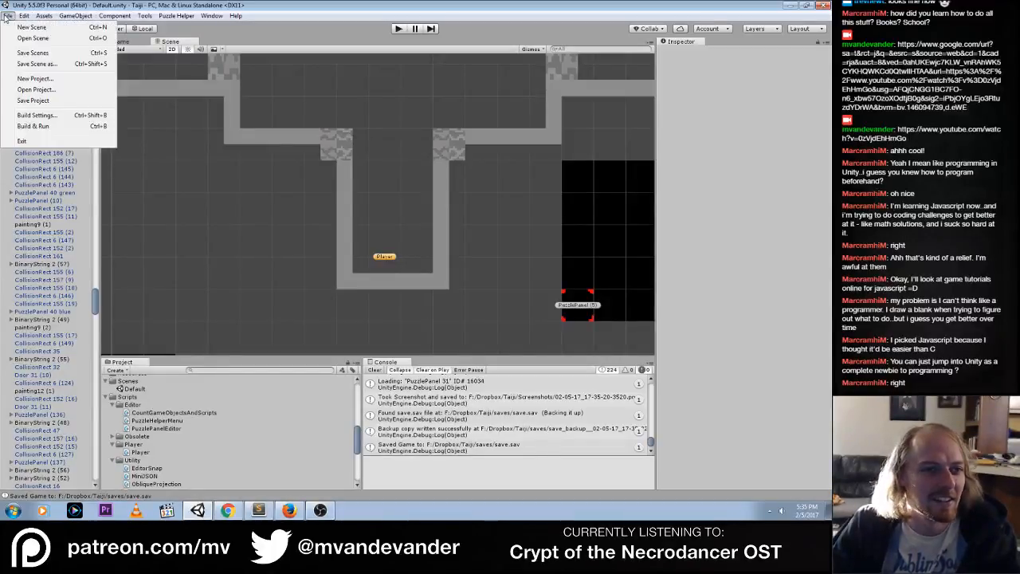
left_click(21, 55)
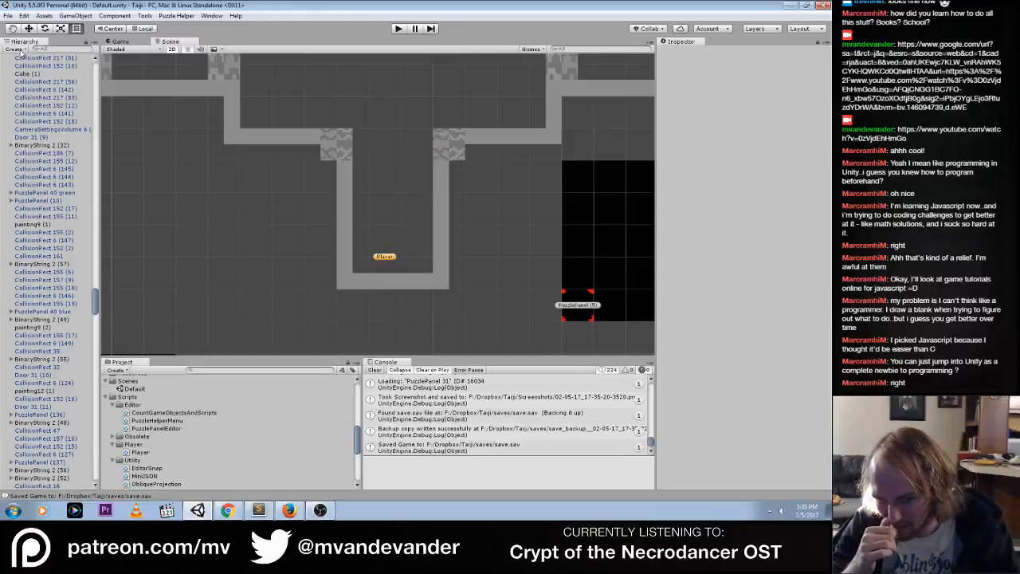
left_click(164, 412)
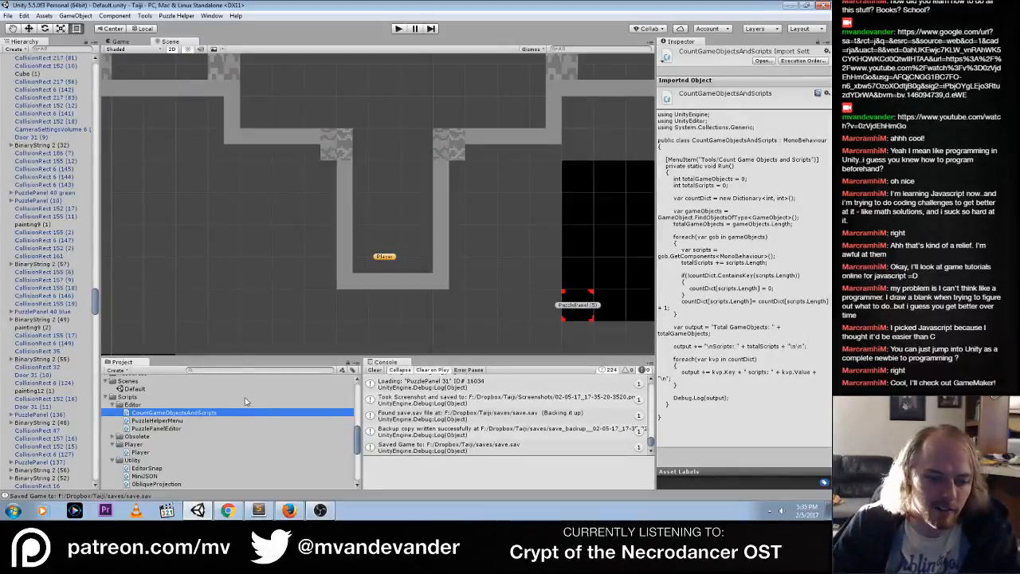
Switch to Chrome and search Google for "unity tutorials" in a new tab
left_click(228, 510)
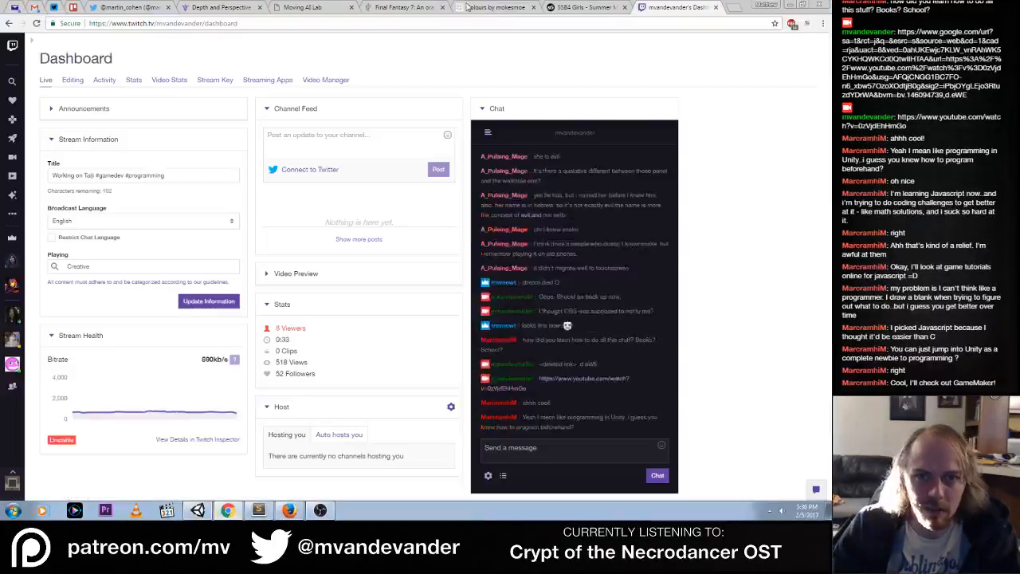
left_click(734, 7)
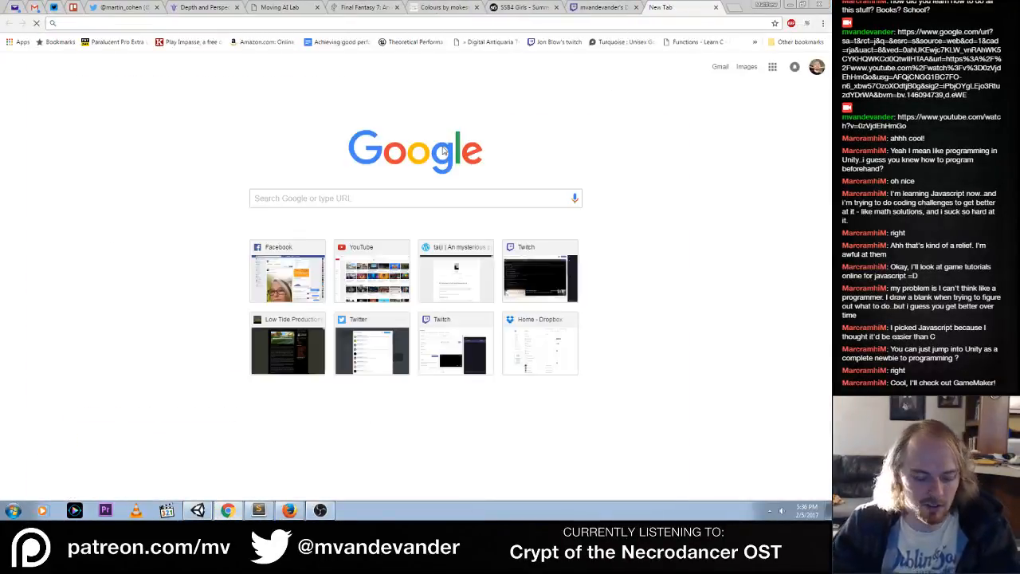
type("un")
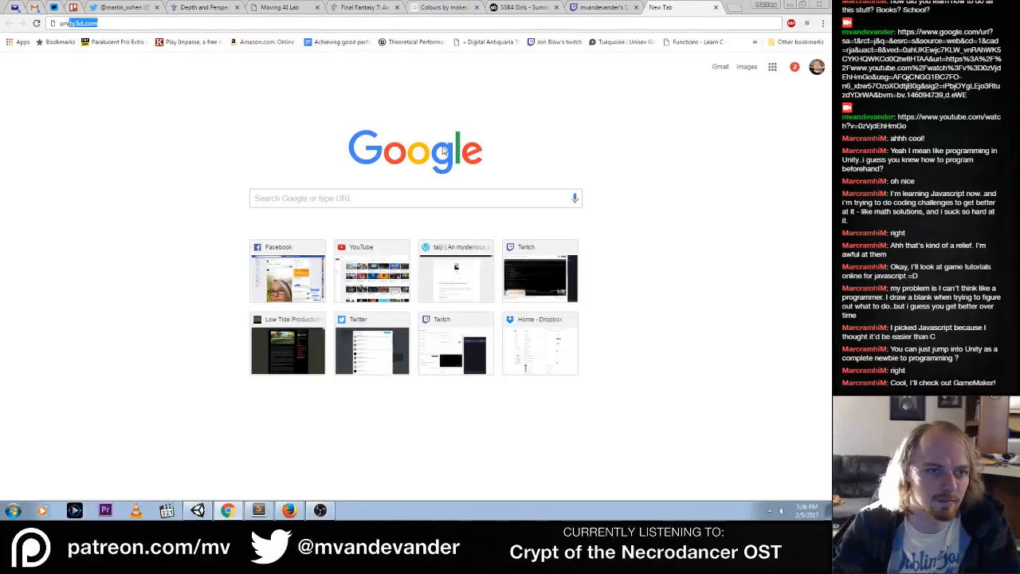
type("ity")
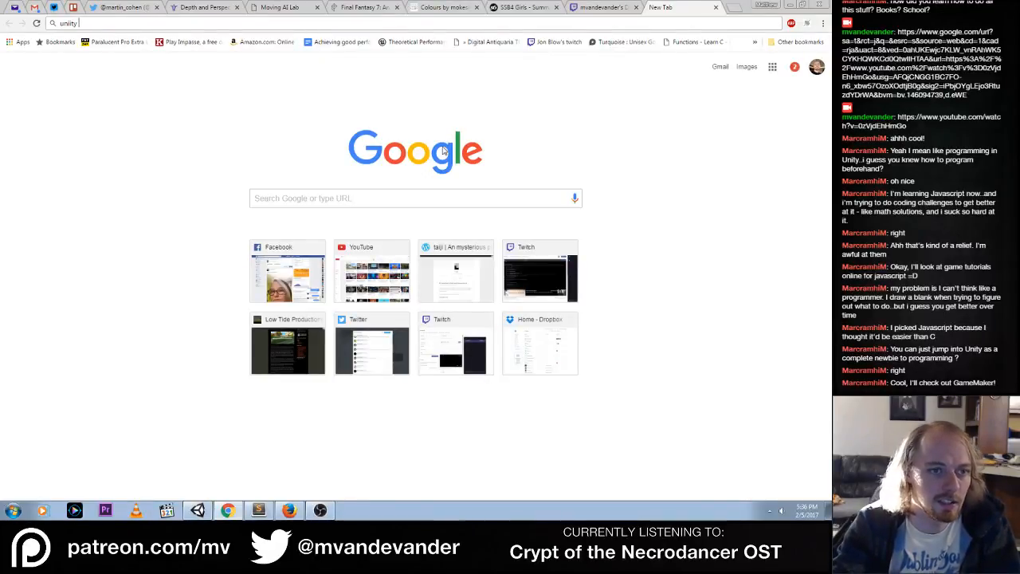
type(" tutorials")
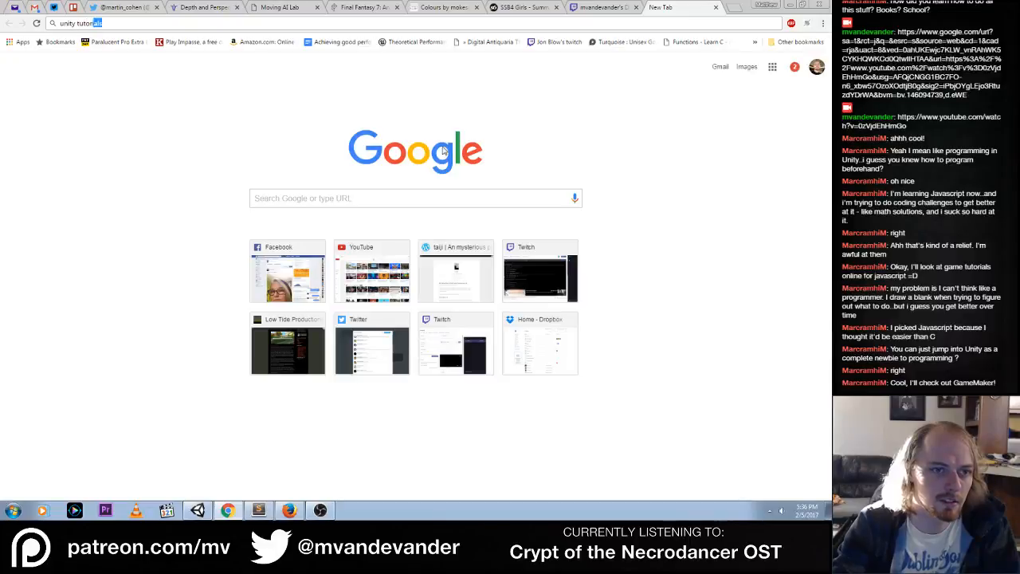
key("Return")
Search Google for "game maker tutorials" in another new tab and open the YoYo Games Learn result
left_click(734, 10)
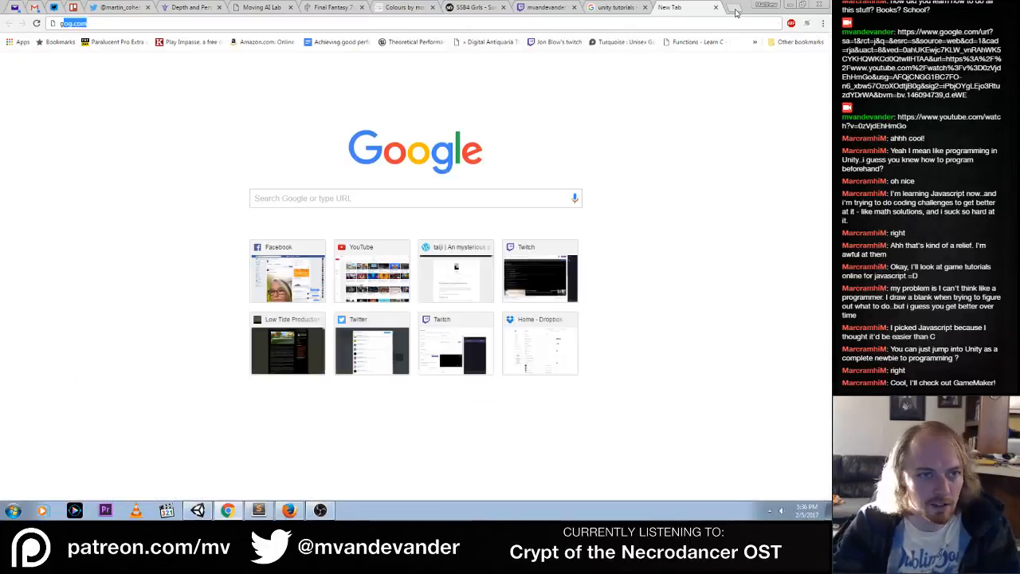
type("game maker tutorials")
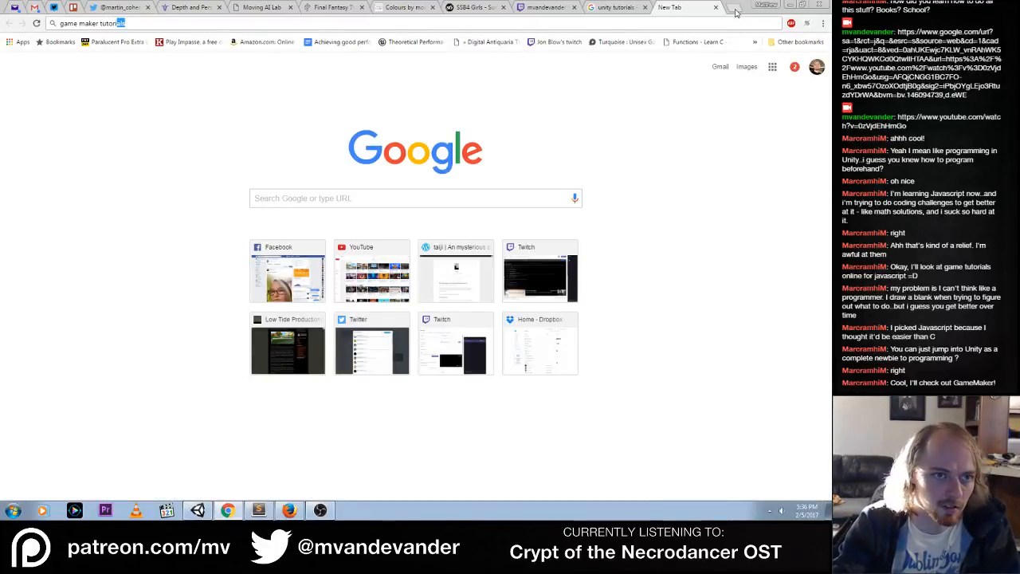
key("Return")
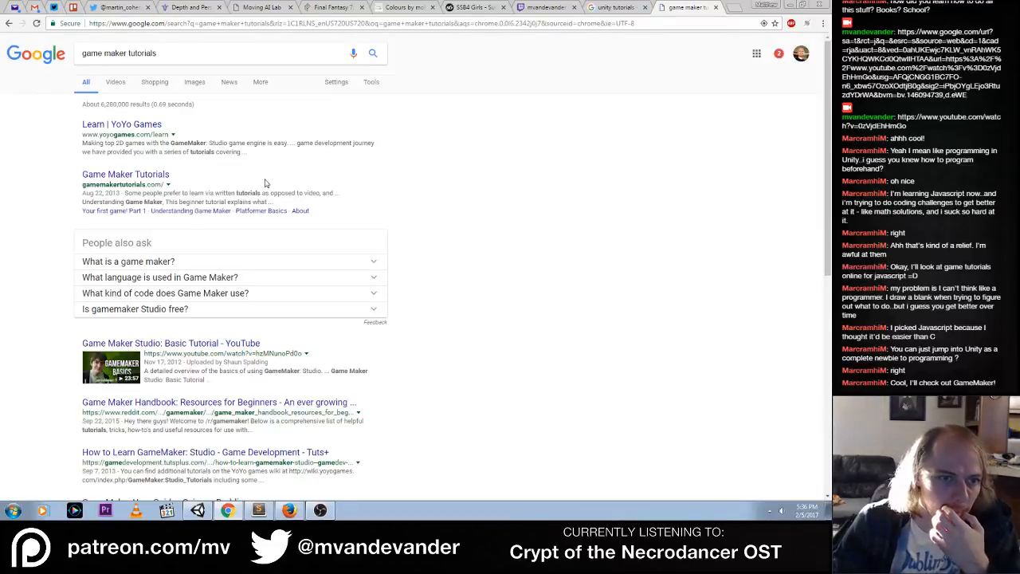
left_click(139, 125)
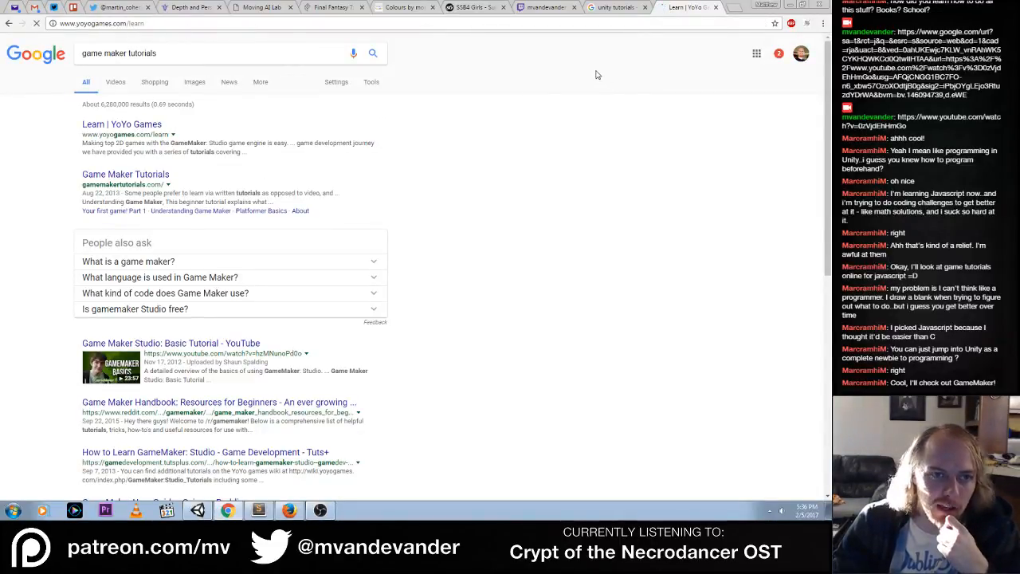
Open the official Unity Tutorials page from the Unity search results and browse its Projects section
left_click(620, 10)
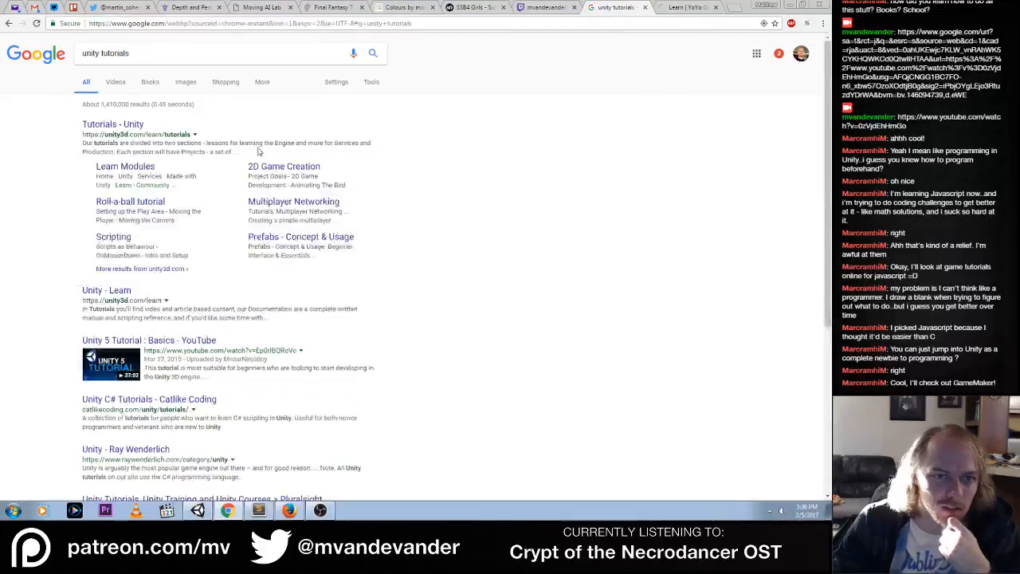
left_click(126, 126)
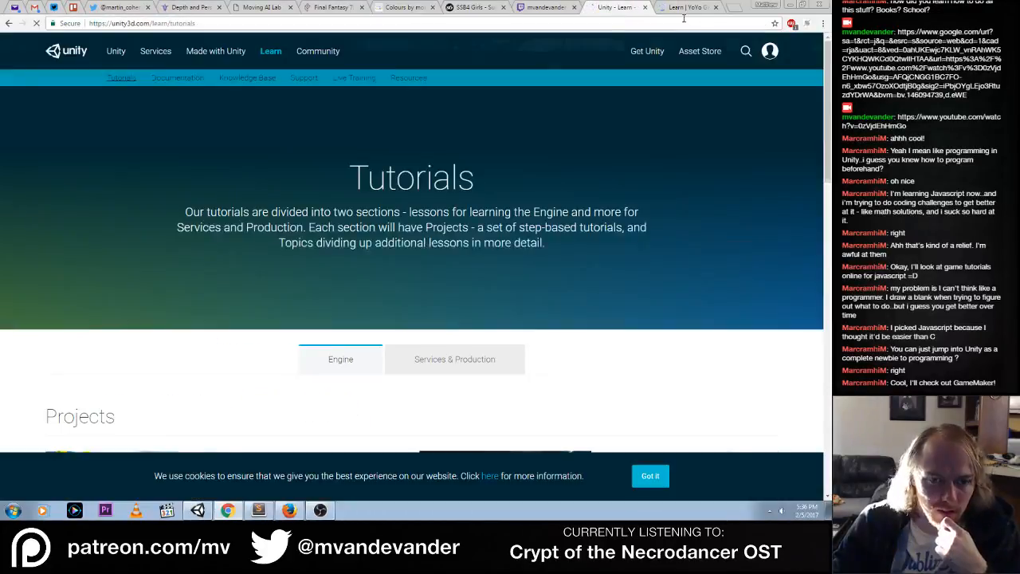
left_click(683, 8)
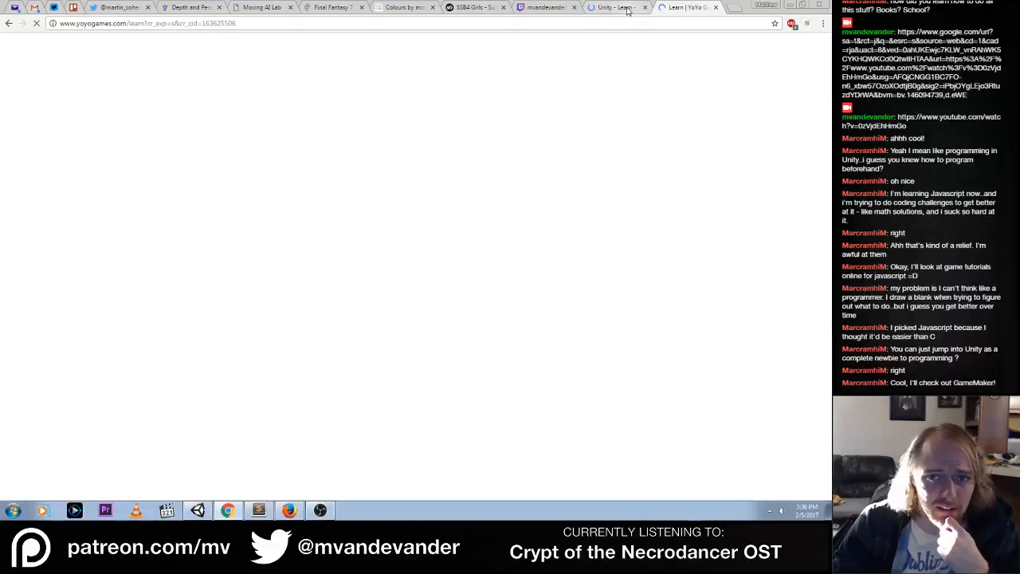
left_click(627, 10)
scroll(512, 183, "down", 4)
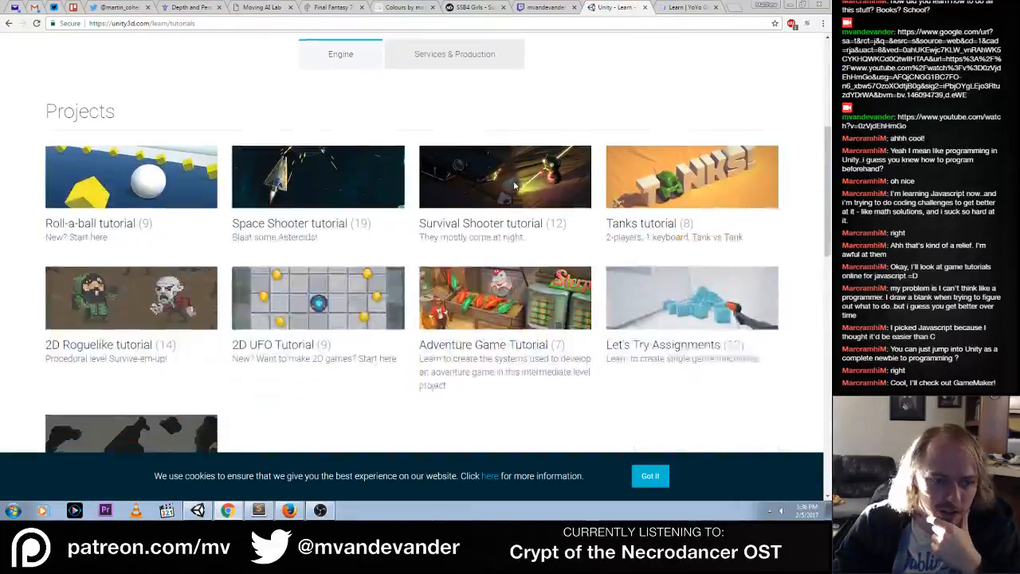
Open the Roll-a-ball tutorial, look through its lesson list, and open the Introduction to Roll-a-Ball lesson
left_click(144, 172)
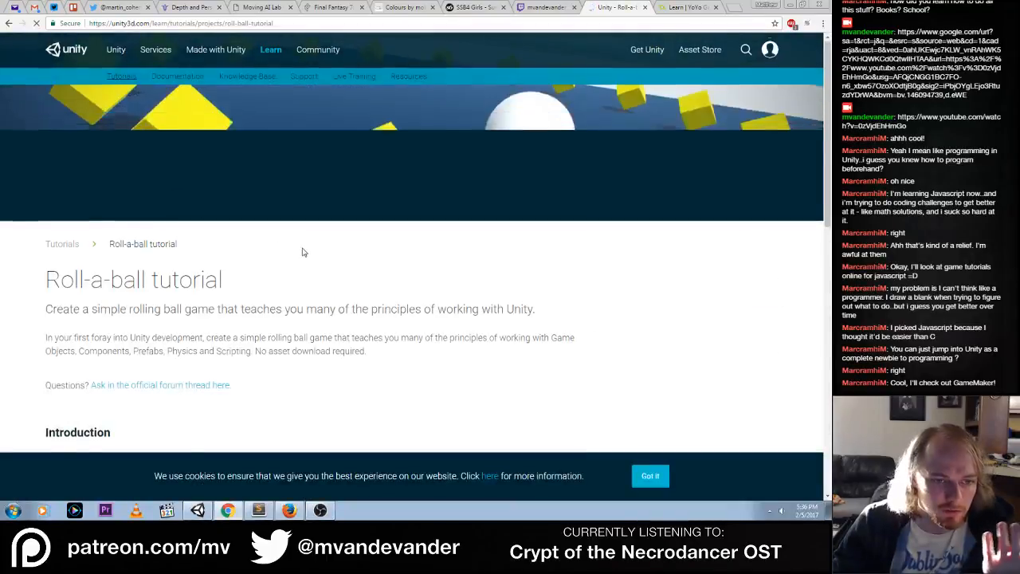
scroll(302, 252, "down", 3)
scroll(302, 251, "down", 3)
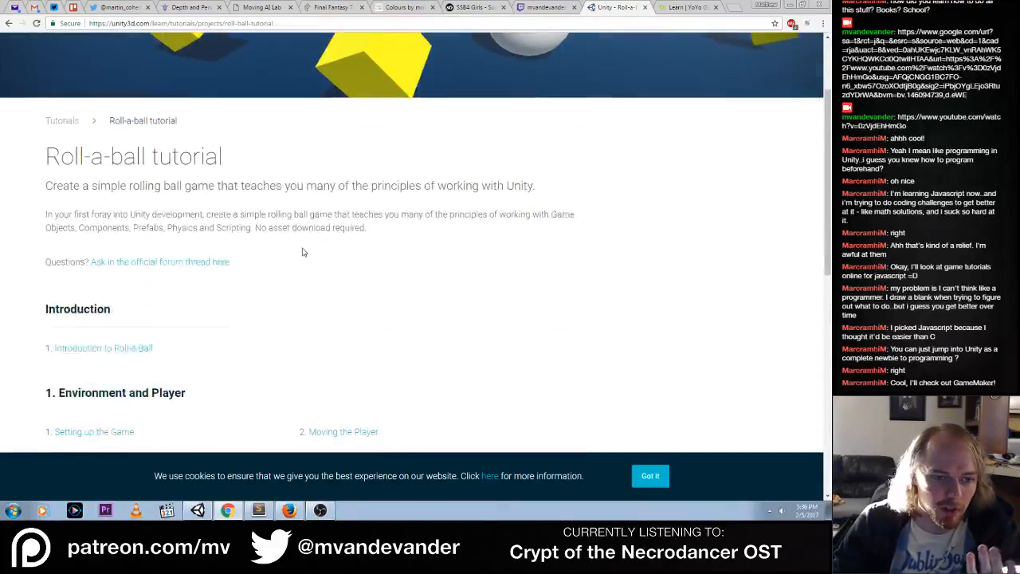
scroll(302, 252, "down", 5)
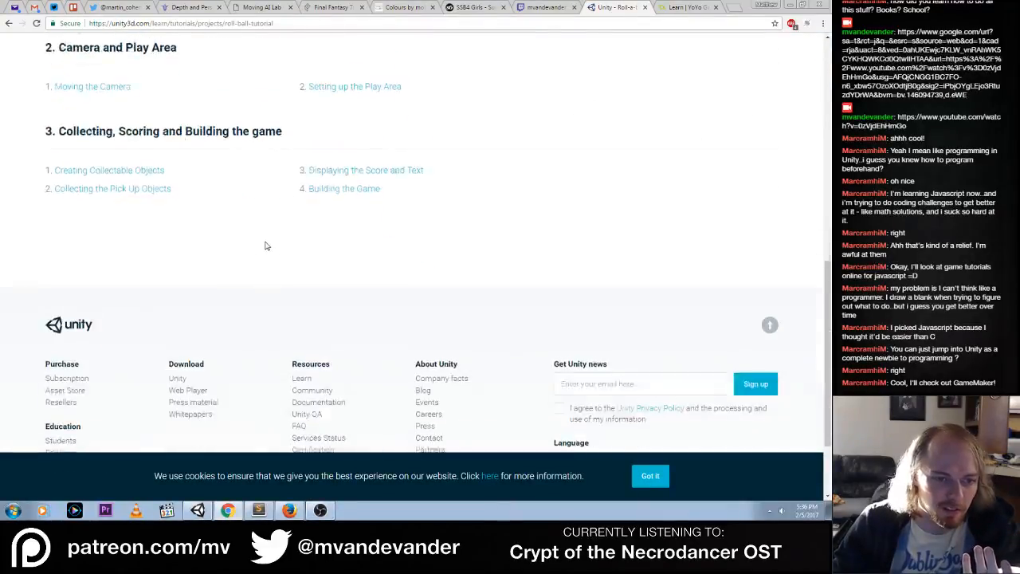
scroll(266, 245, "up", 3)
left_click(125, 145)
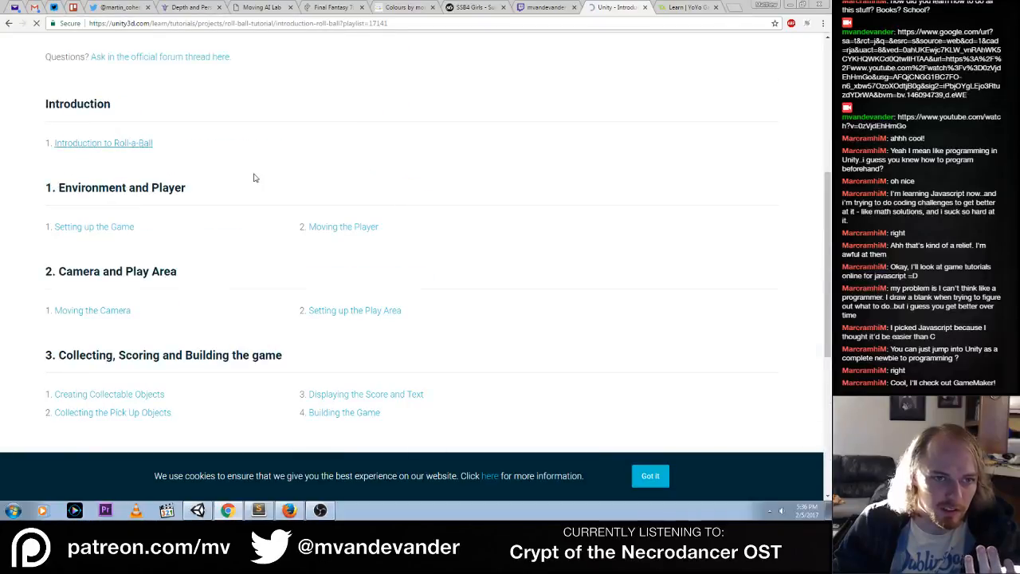
scroll(387, 221, "down", 3)
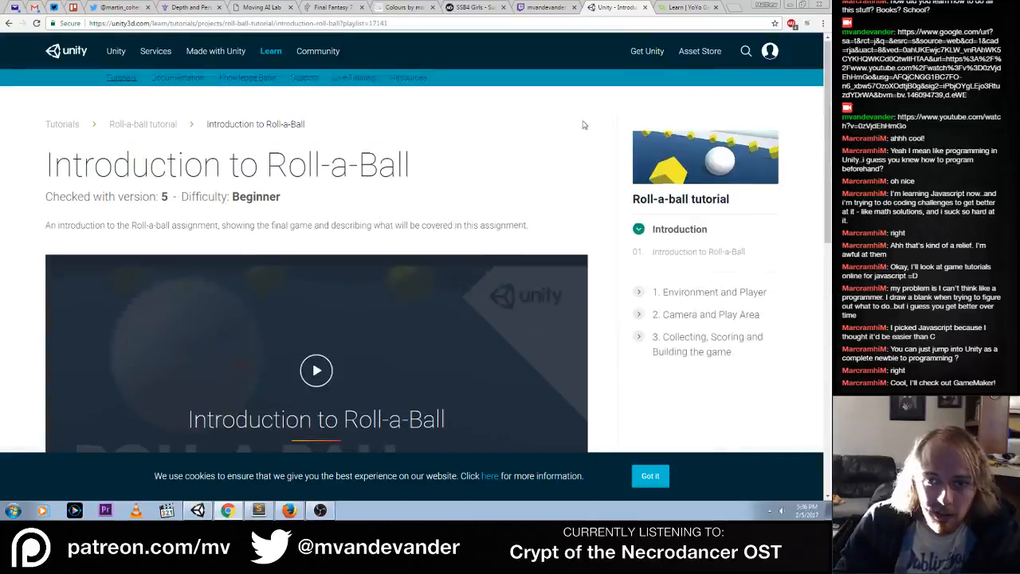
Return to the YoYo Games Learn page and look through its GameMaker tutorial sections down to Making a Platformer
left_click(685, 6)
scroll(179, 187, "down", 3)
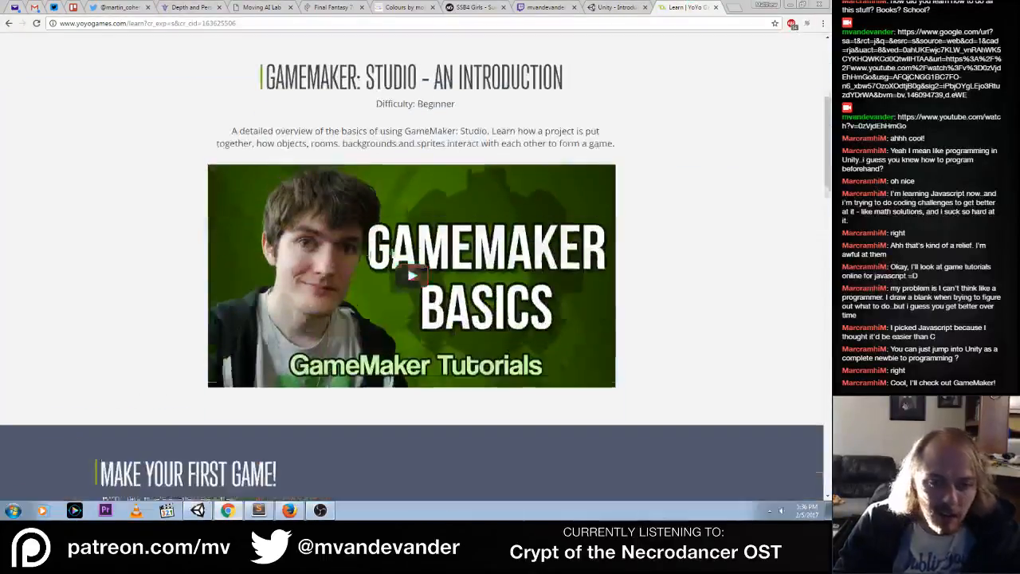
scroll(178, 187, "down", 5)
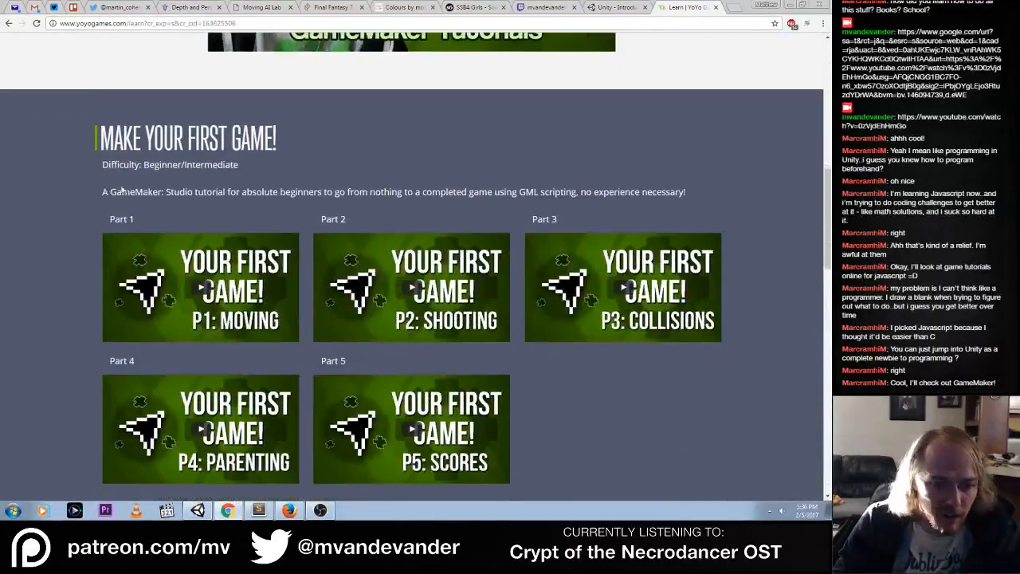
scroll(99, 188, "down", 7)
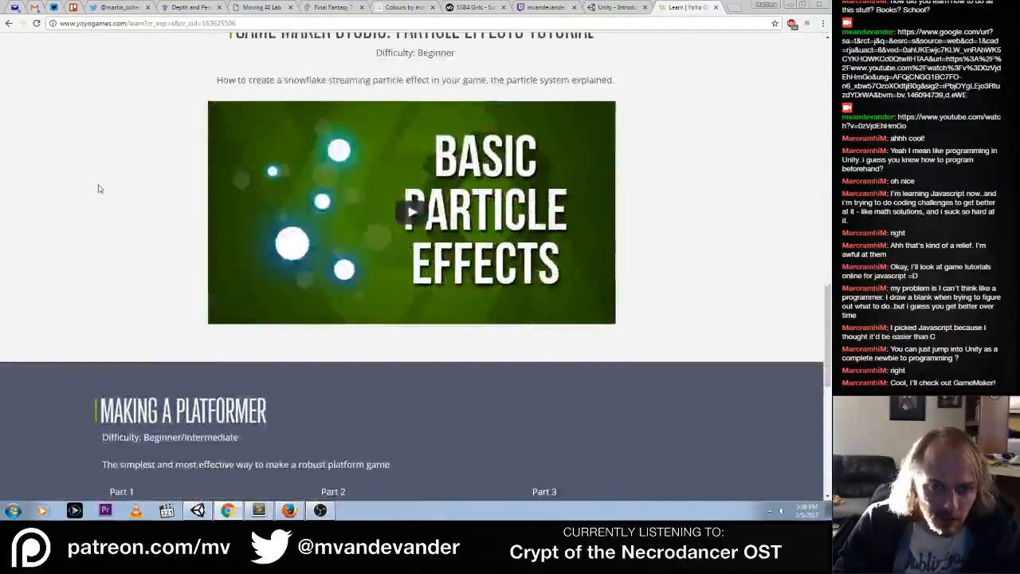
scroll(99, 188, "down", 4)
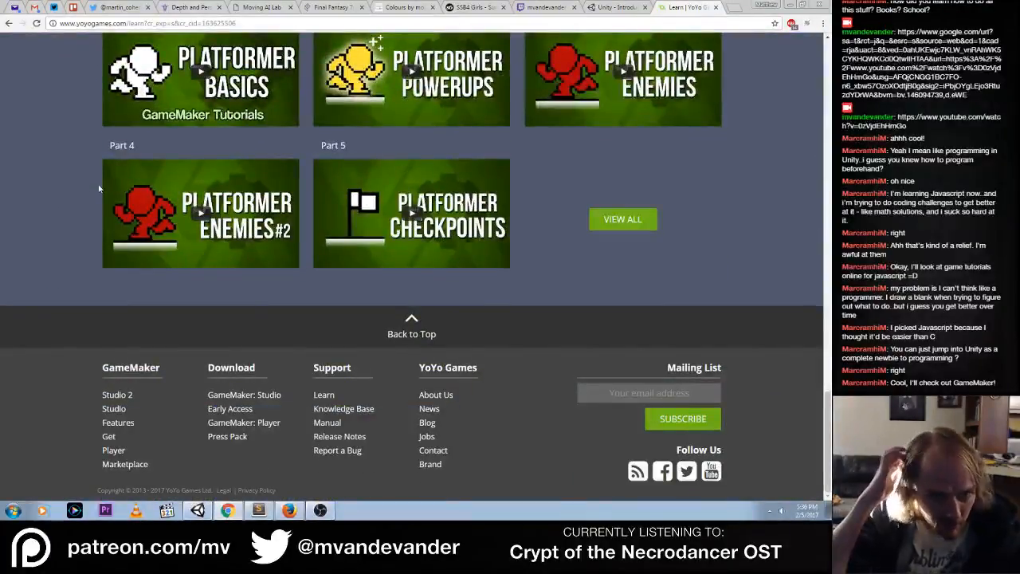
Open the full Making a Platformer series and look over its tutorial parts
left_click(630, 222)
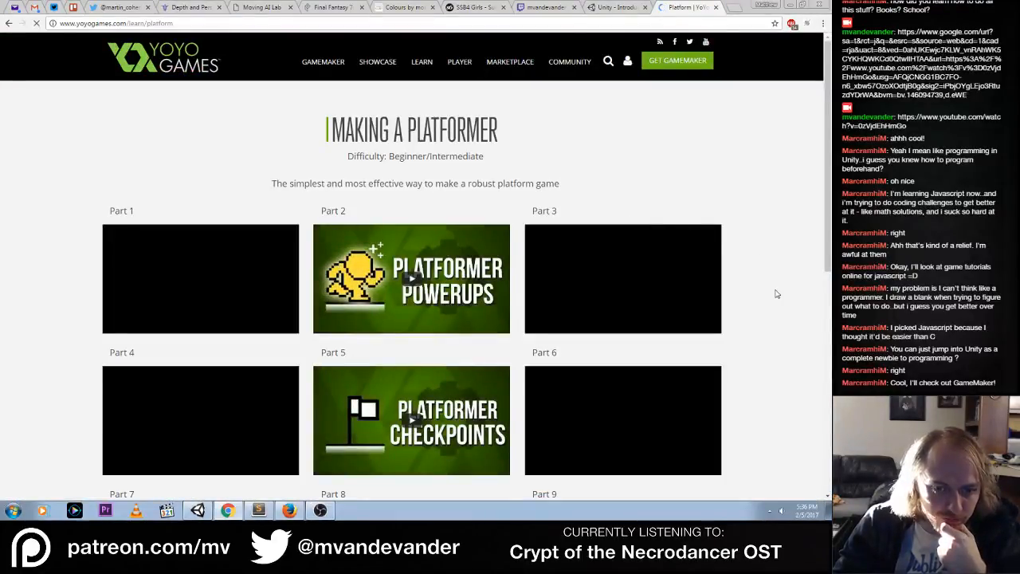
scroll(776, 295, "down", 9)
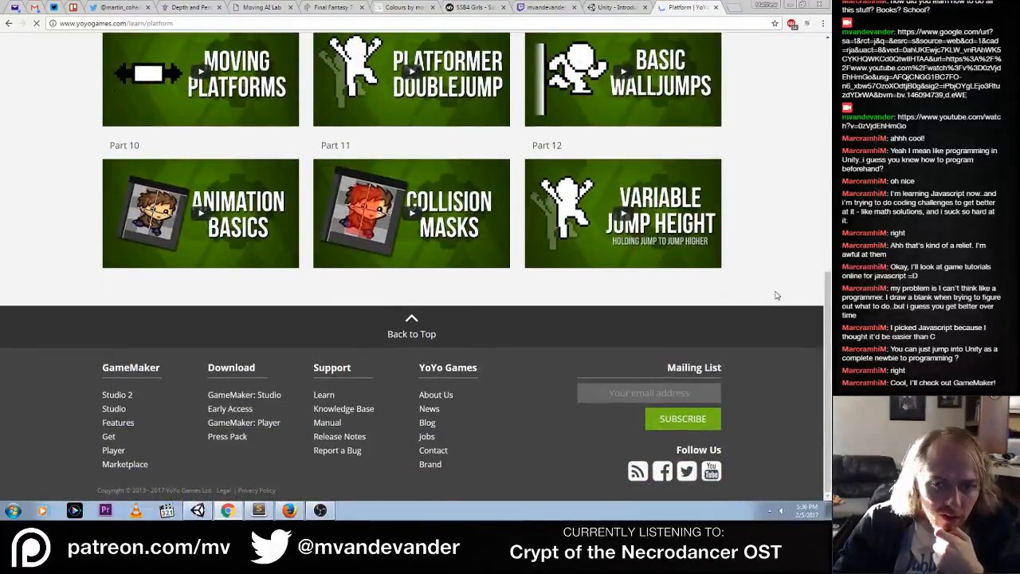
scroll(777, 296, "up", 3)
scroll(774, 296, "up", 5)
scroll(732, 279, "down", 6)
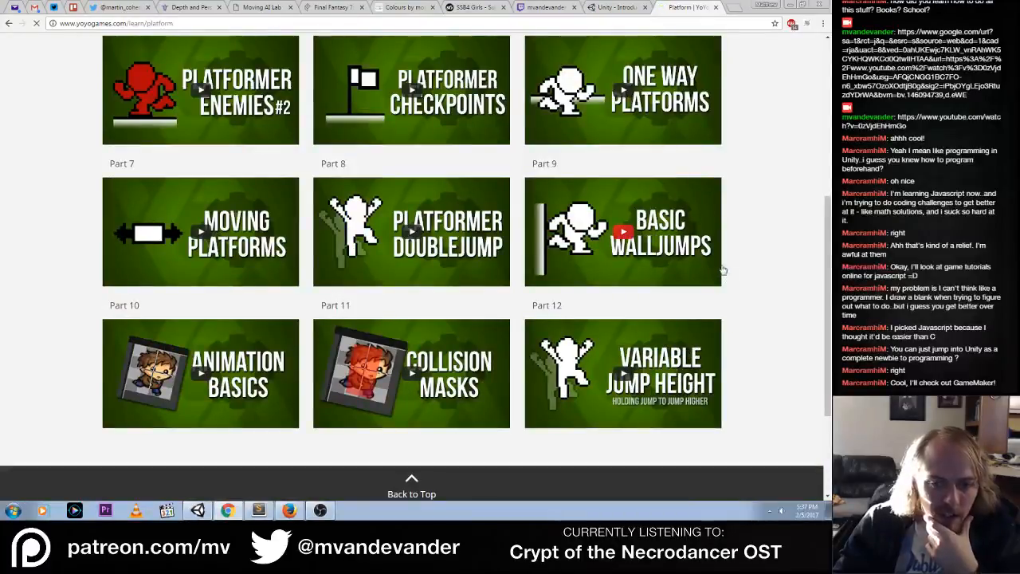
Go back to the main Learn page and review its Make Your First Game and GameMaker: Studio introduction sections
left_click(10, 24)
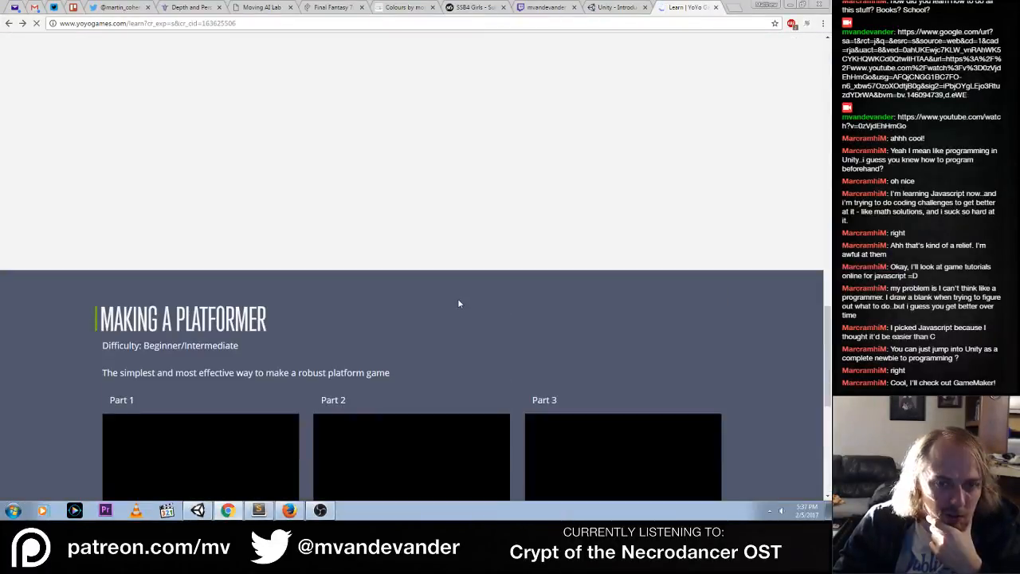
scroll(458, 303, "up", 3)
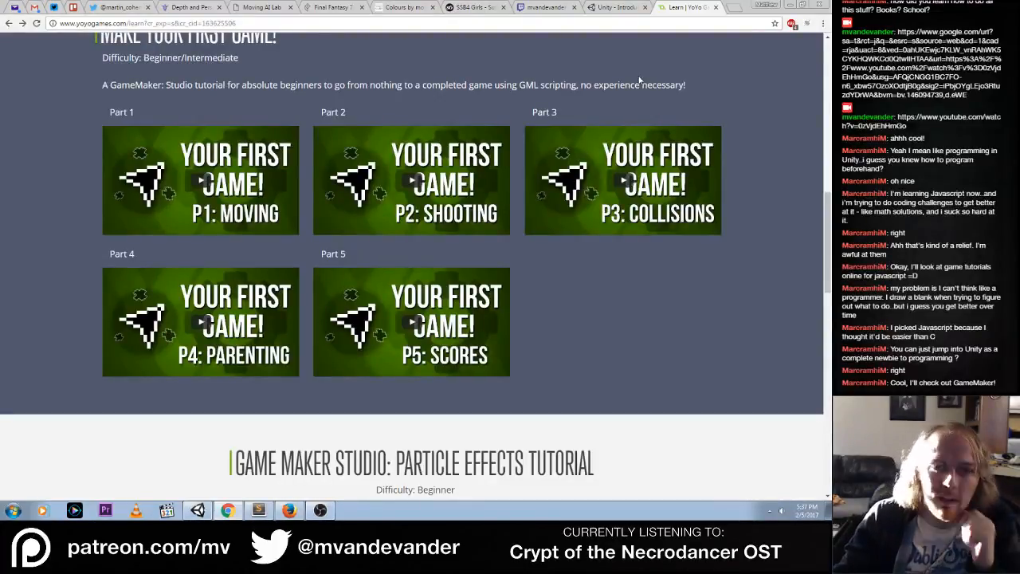
scroll(628, 356, "up", 4)
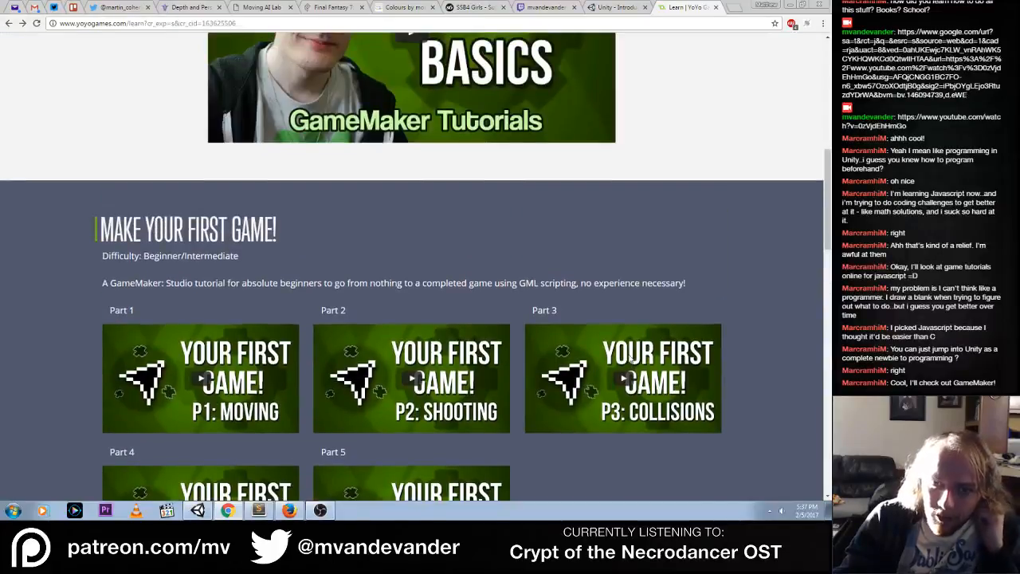
scroll(630, 359, "up", 3)
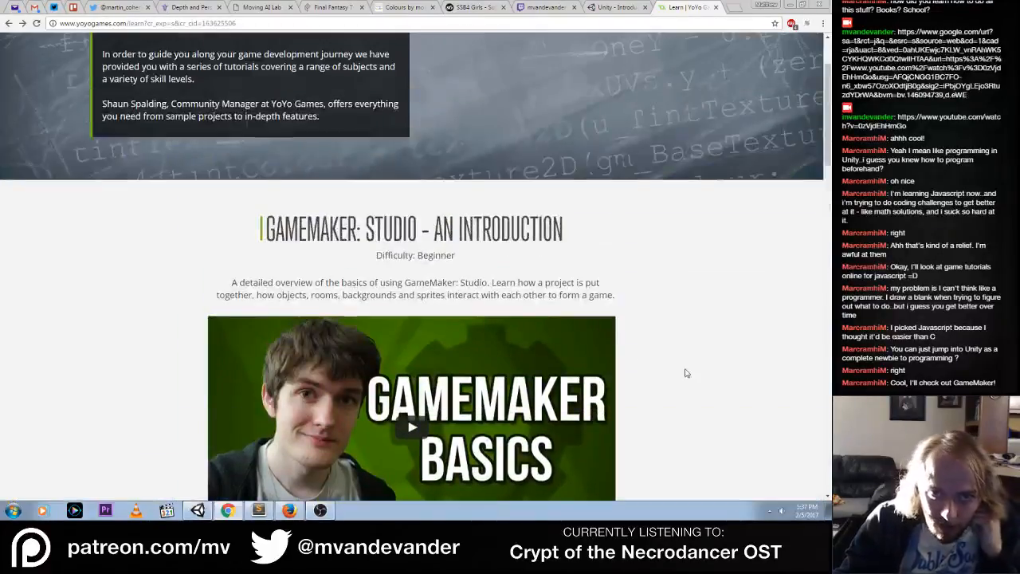
scroll(683, 372, "up", 2)
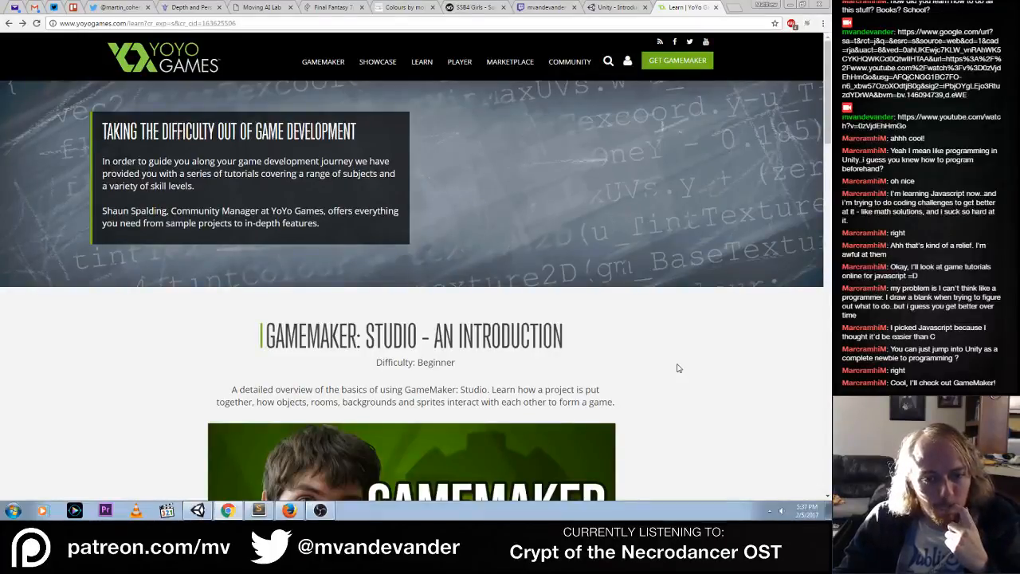
scroll(678, 368, "down", 1)
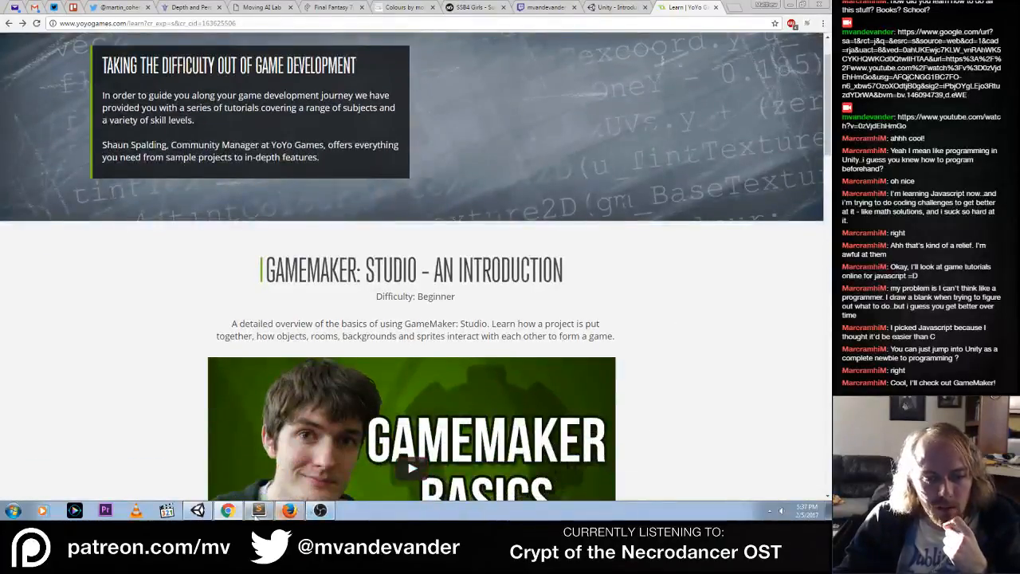
left_click(198, 511)
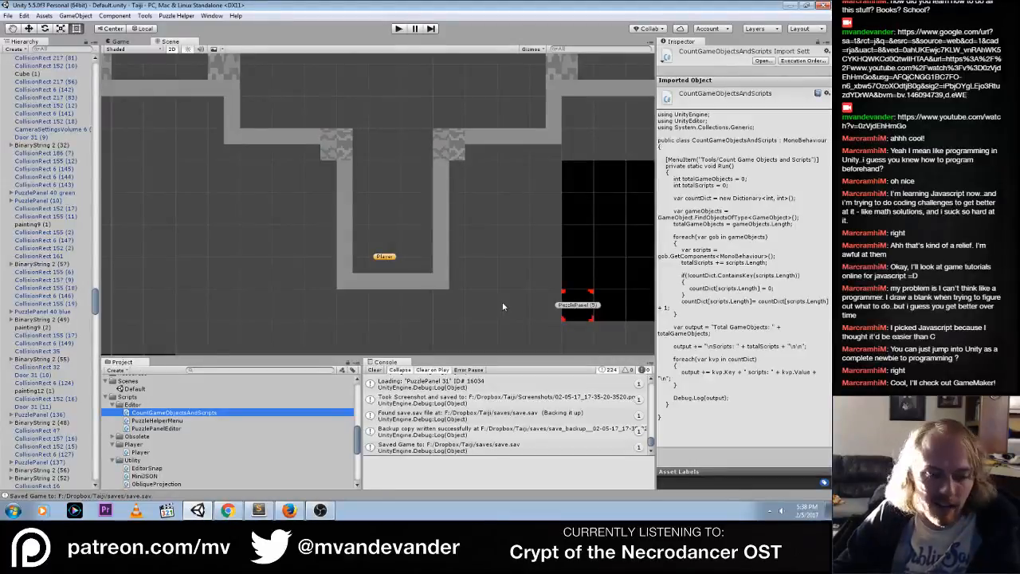
left_click(290, 510)
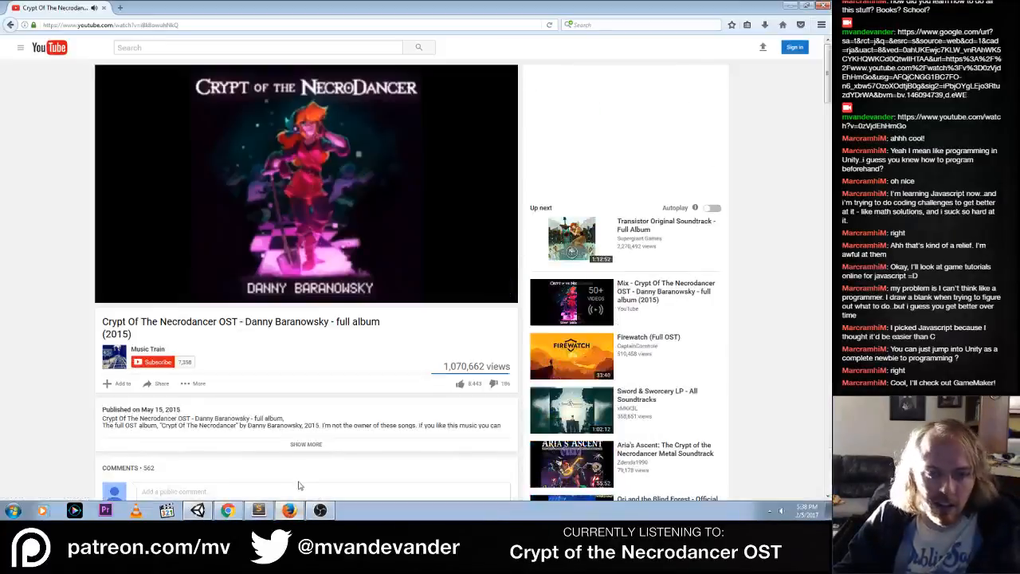
left_click(228, 510)
scroll(627, 344, "down", 5)
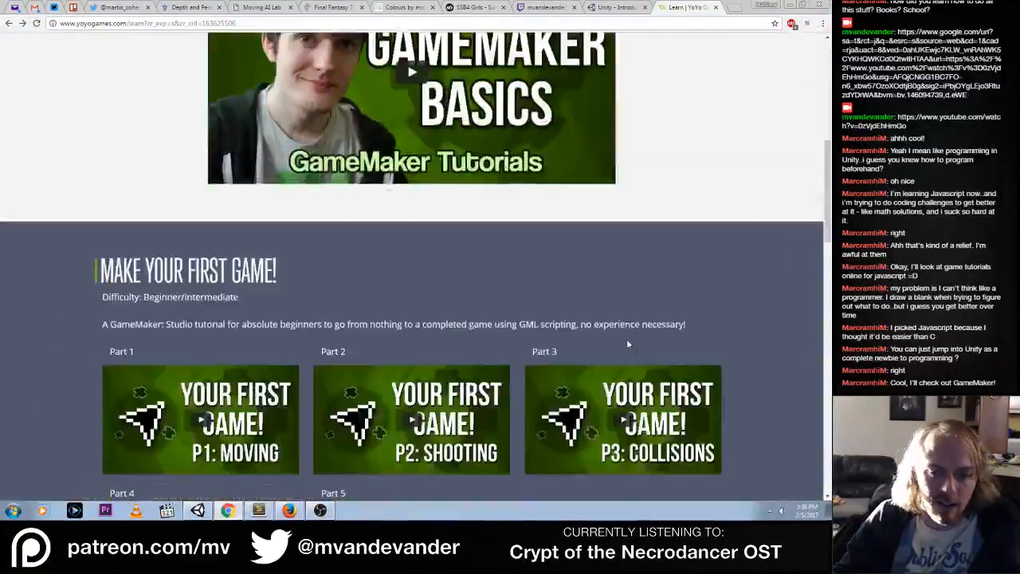
scroll(627, 344, "down", 2)
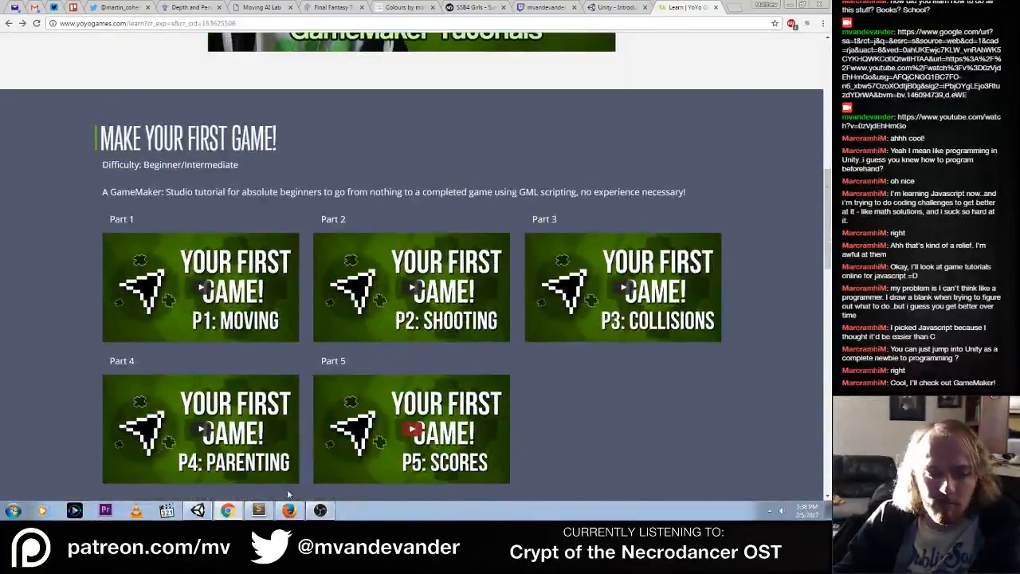
left_click(200, 510)
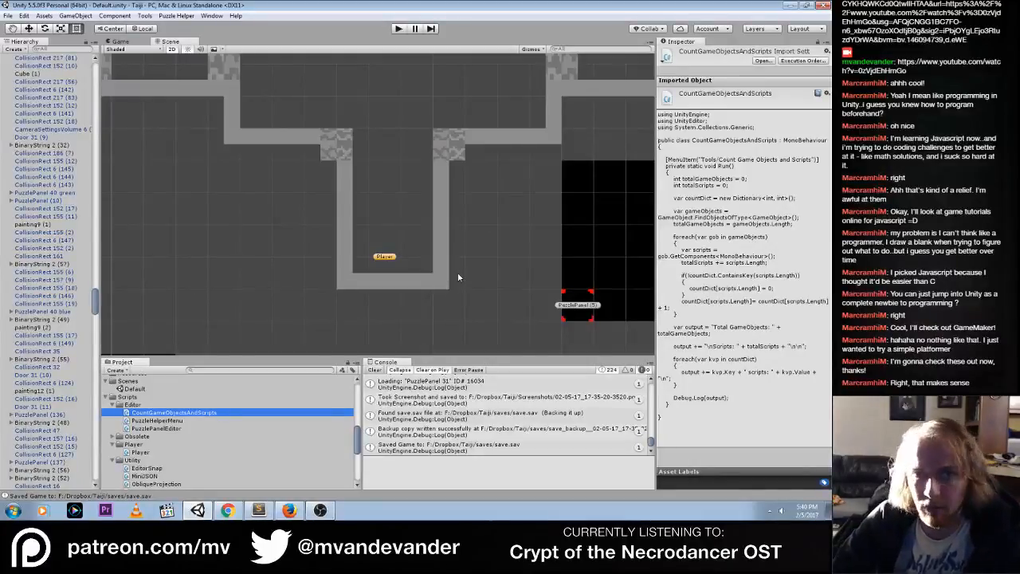
left_click(290, 510)
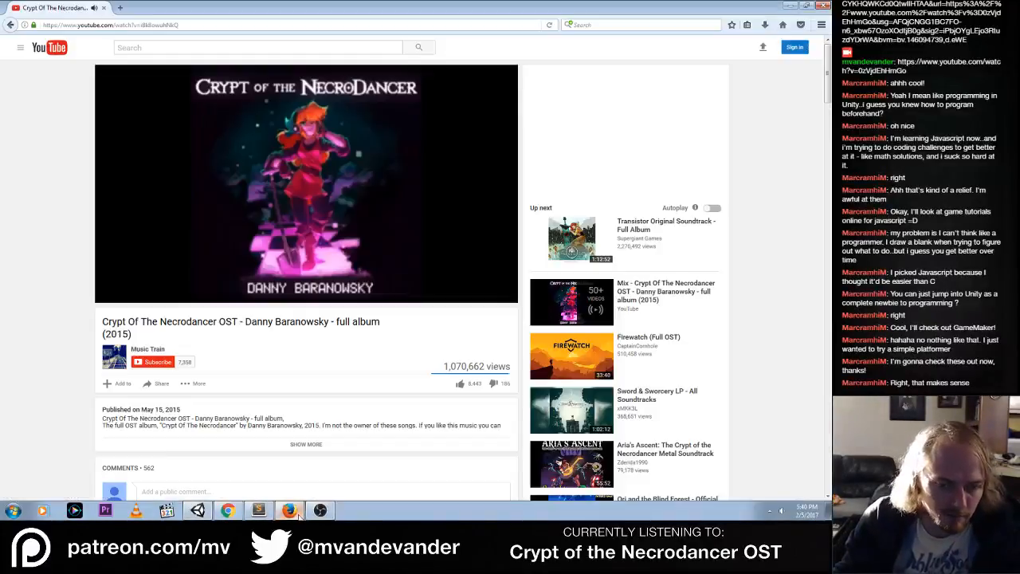
left_click(228, 510)
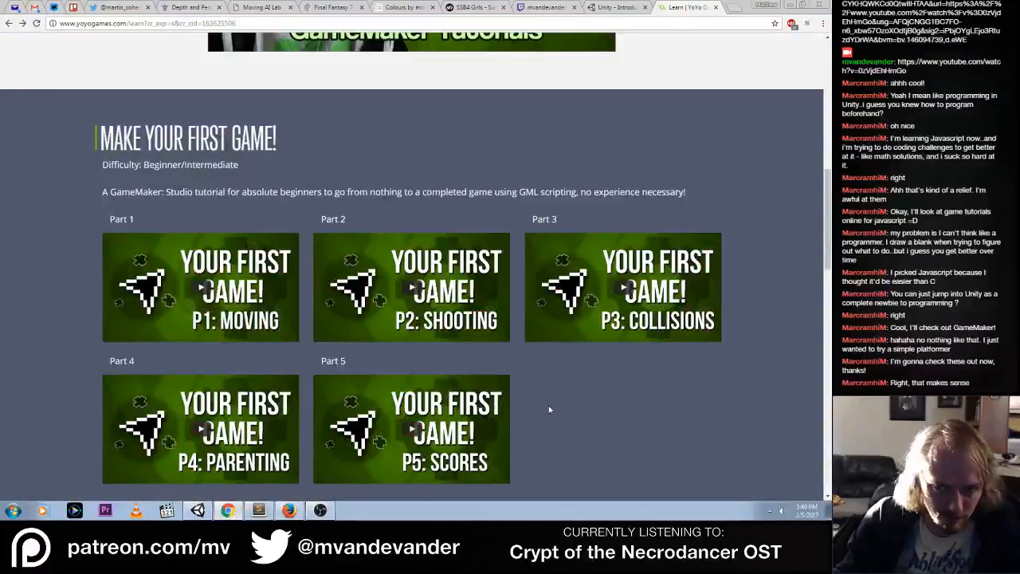
Compare the Make Your First Game, particle effects and Making a Platformer sections on the Learn page
scroll(548, 410, "down", 1)
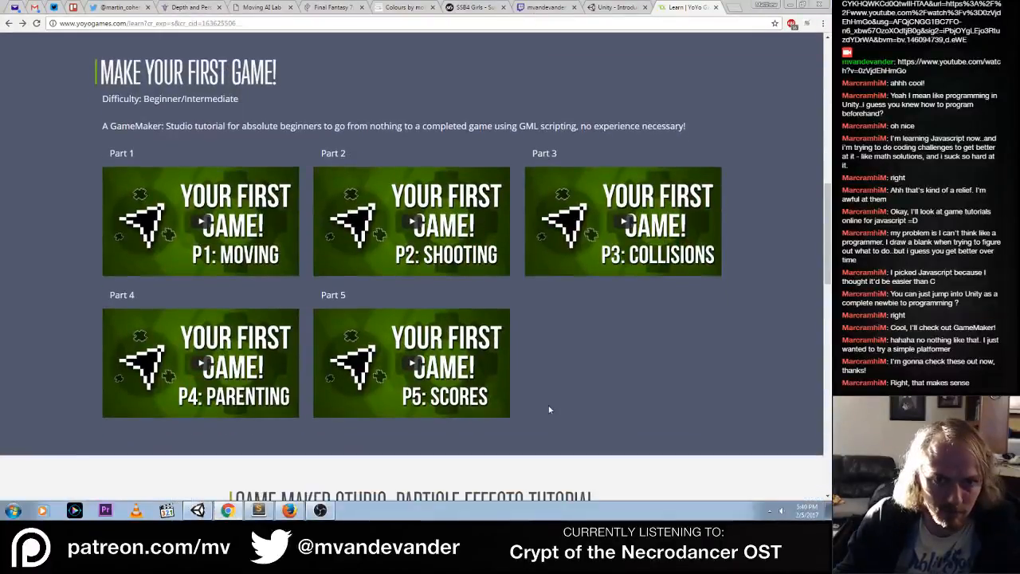
scroll(548, 409, "down", 10)
scroll(478, 402, "up", 2)
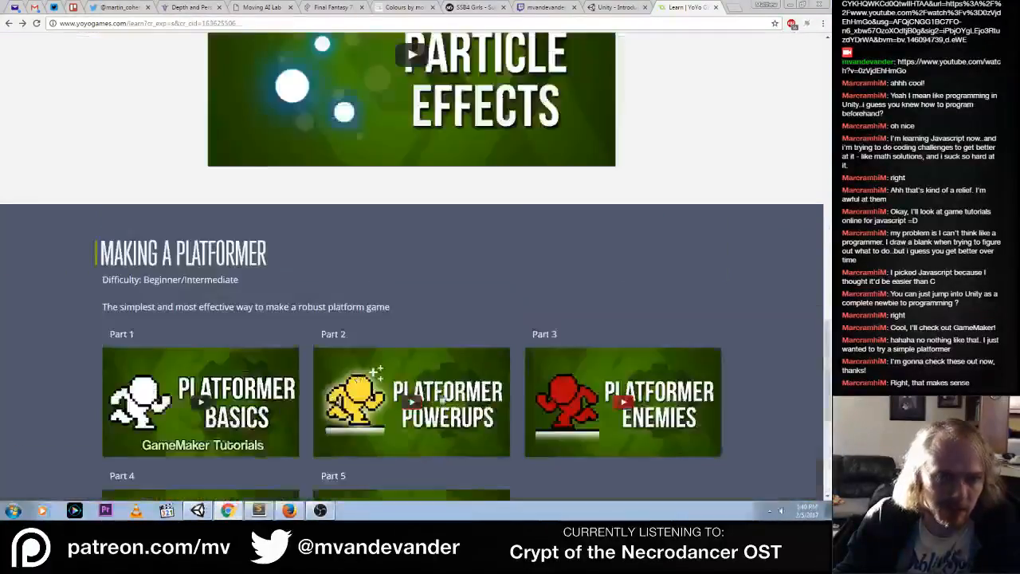
scroll(444, 397, "down", 7)
scroll(638, 396, "up", 1)
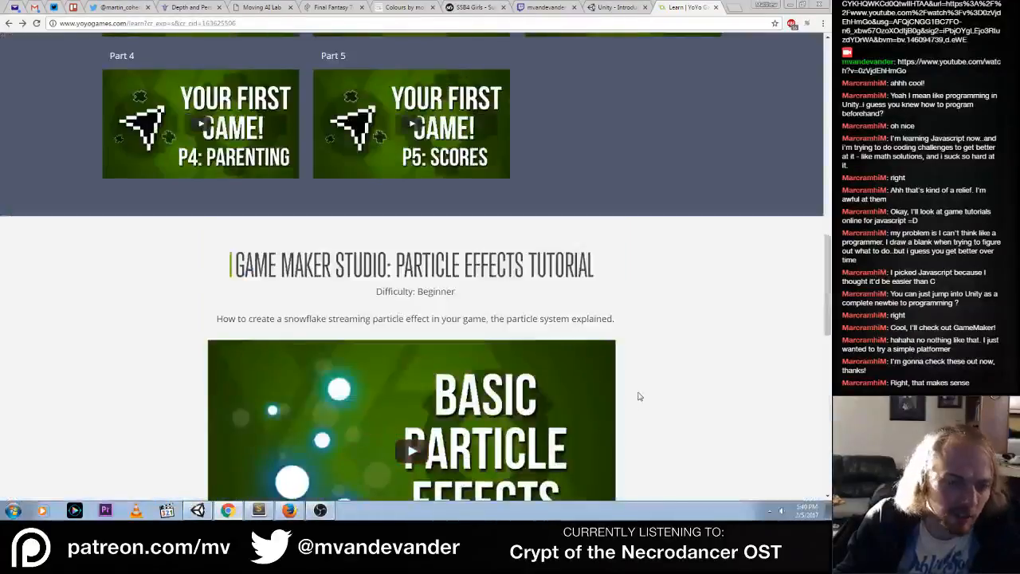
scroll(639, 396, "up", 5)
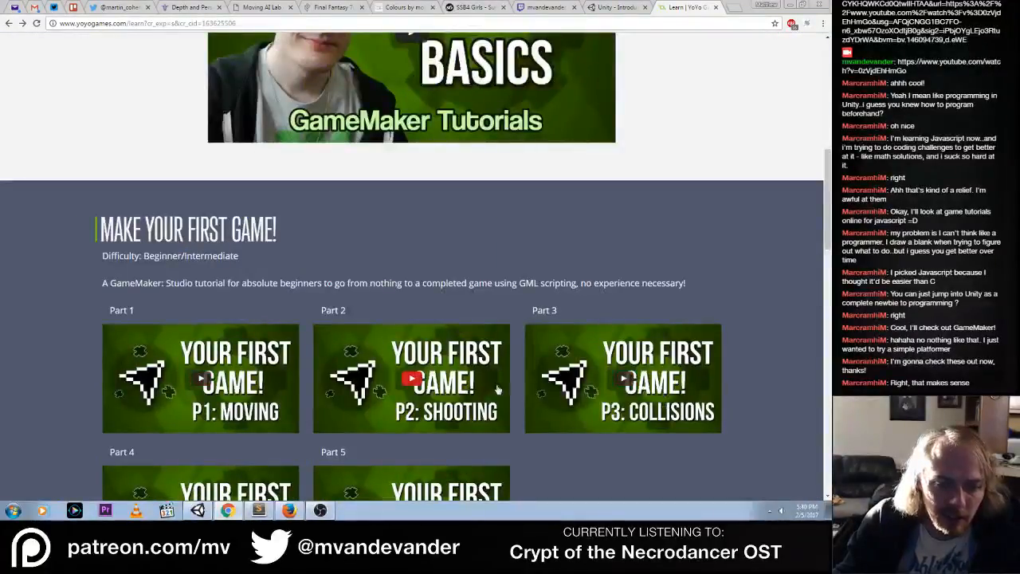
scroll(497, 389, "down", 2)
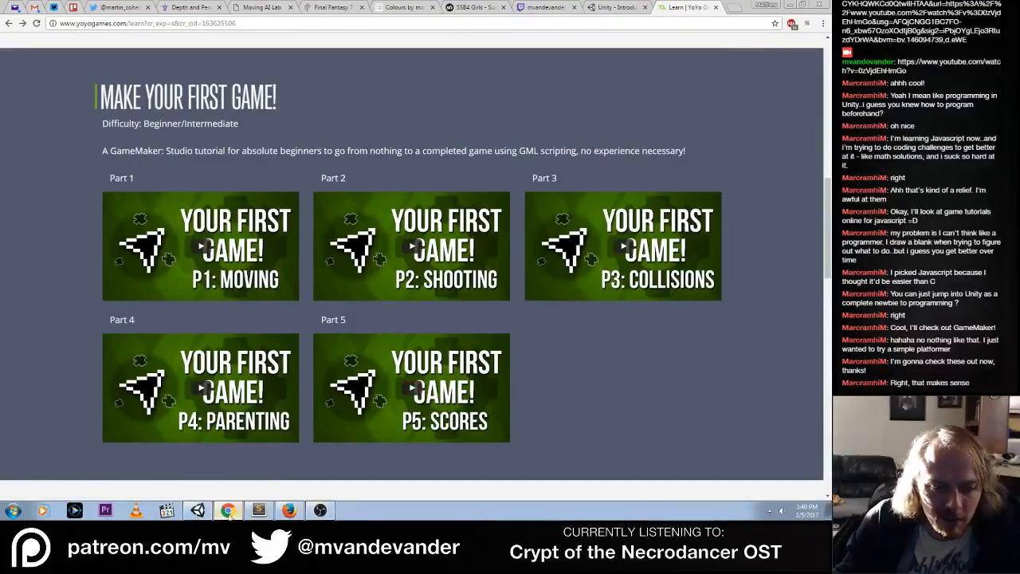
Switch to Unity, play-test Taiji by walking the player from the red mural to the cube mural's panel, and stop the game
left_click(197, 510)
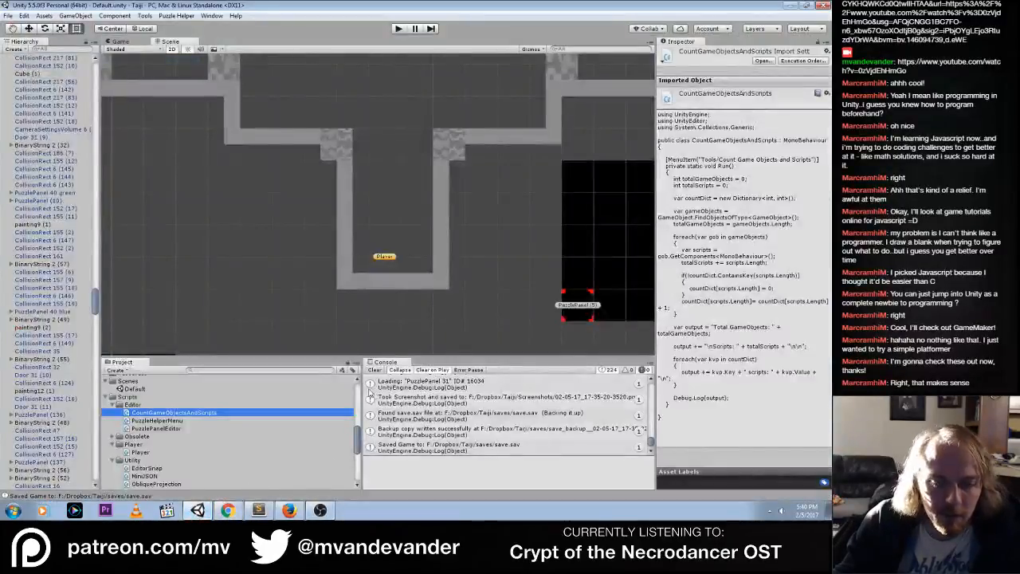
left_click(334, 39)
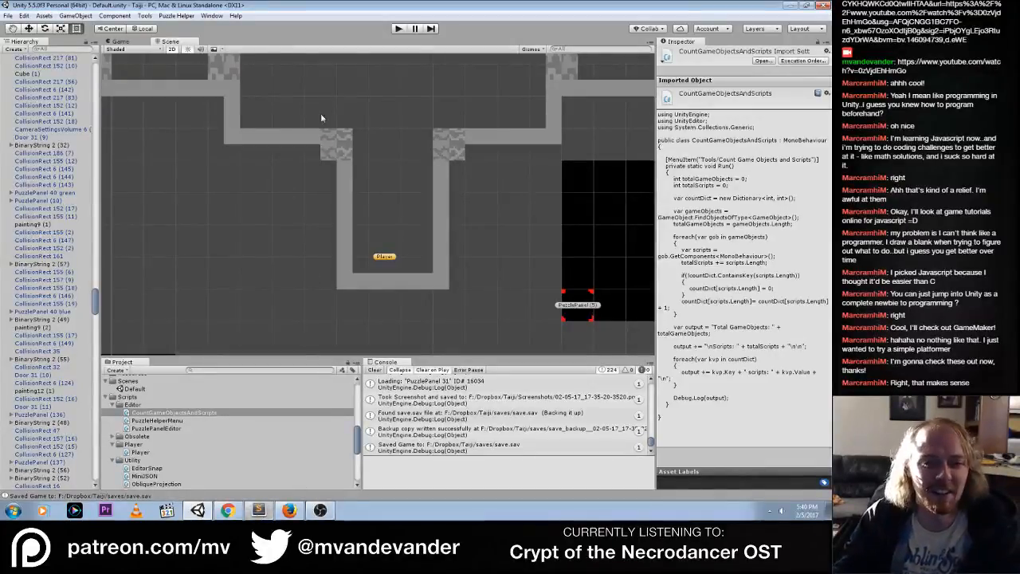
left_click(400, 28)
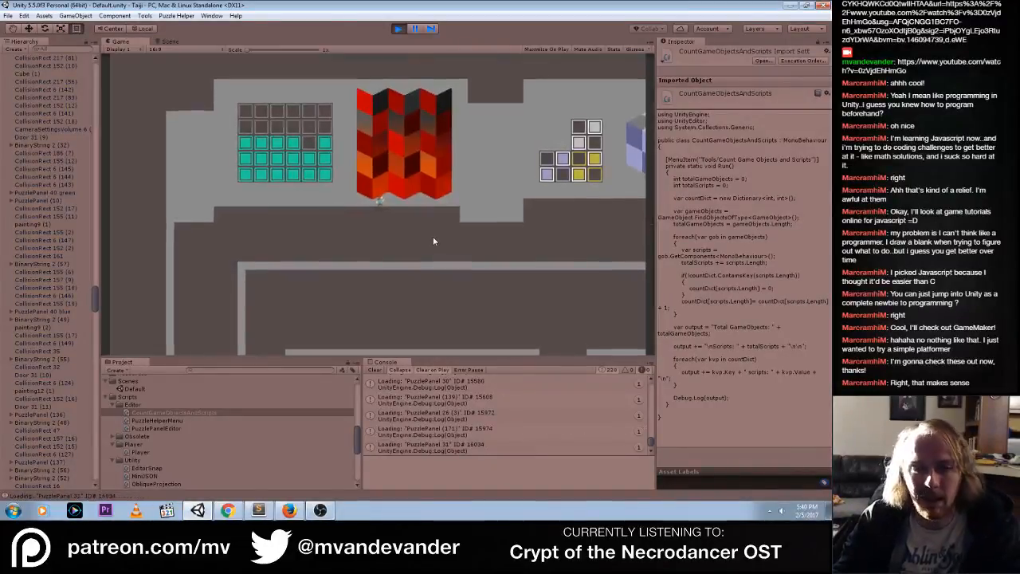
key("s")
key("a")
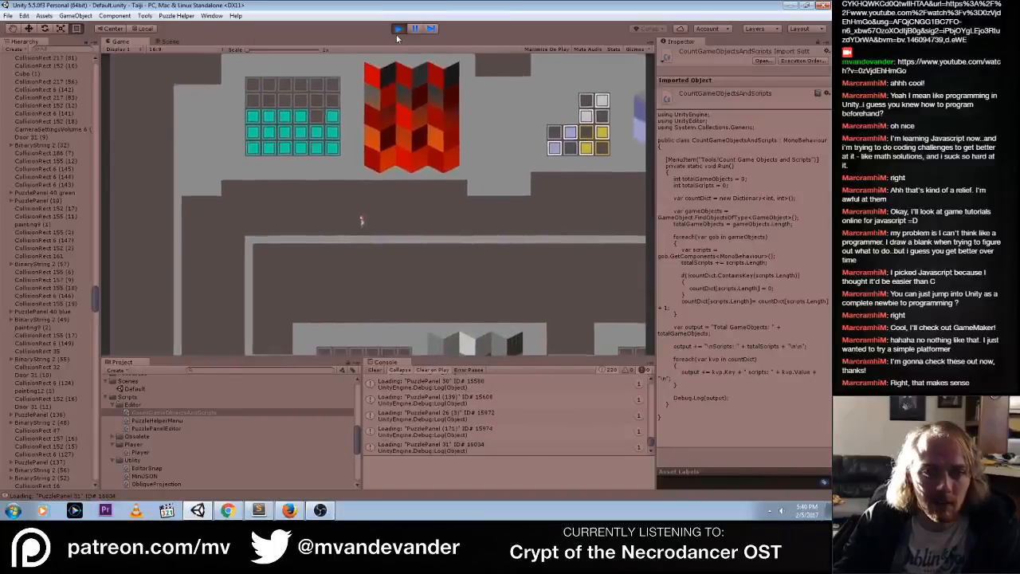
key("w")
key("d")
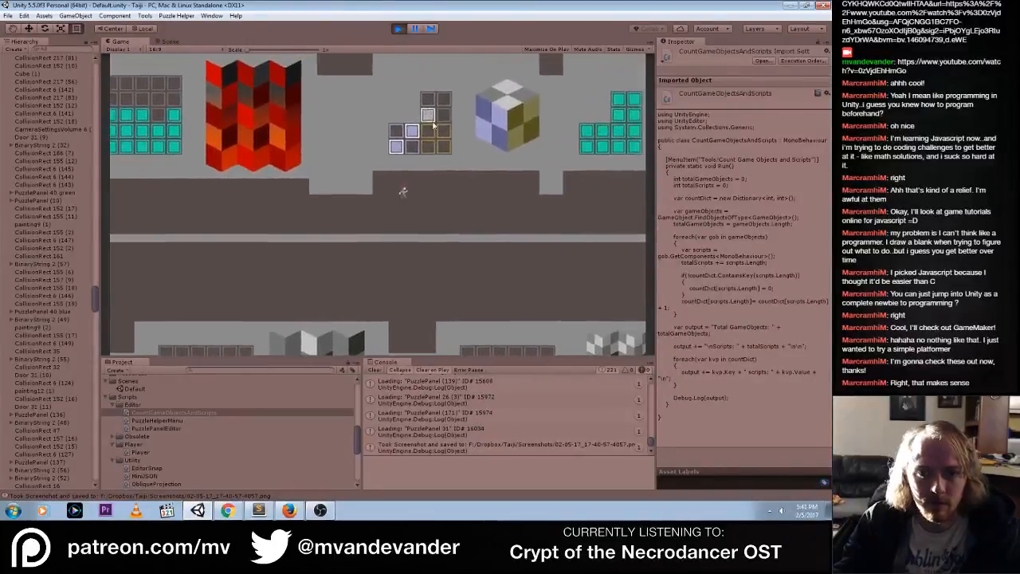
left_click(397, 29)
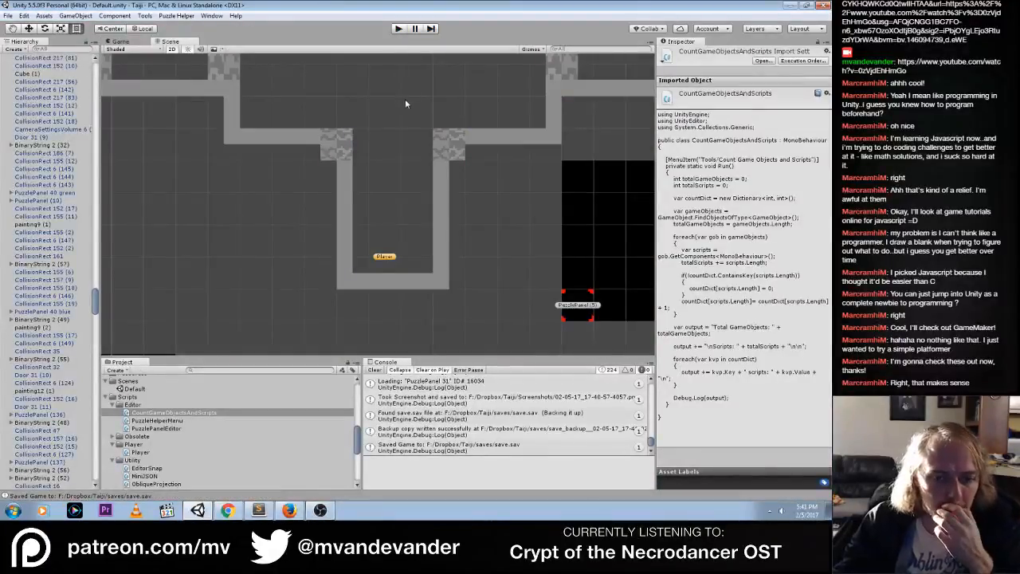
Switch to Constants.cs in Sublime Text and copy the whole DEFAULT_PANEL_HIGHLIGHT_COLOR declaration line
left_click(258, 510)
left_click(218, 29)
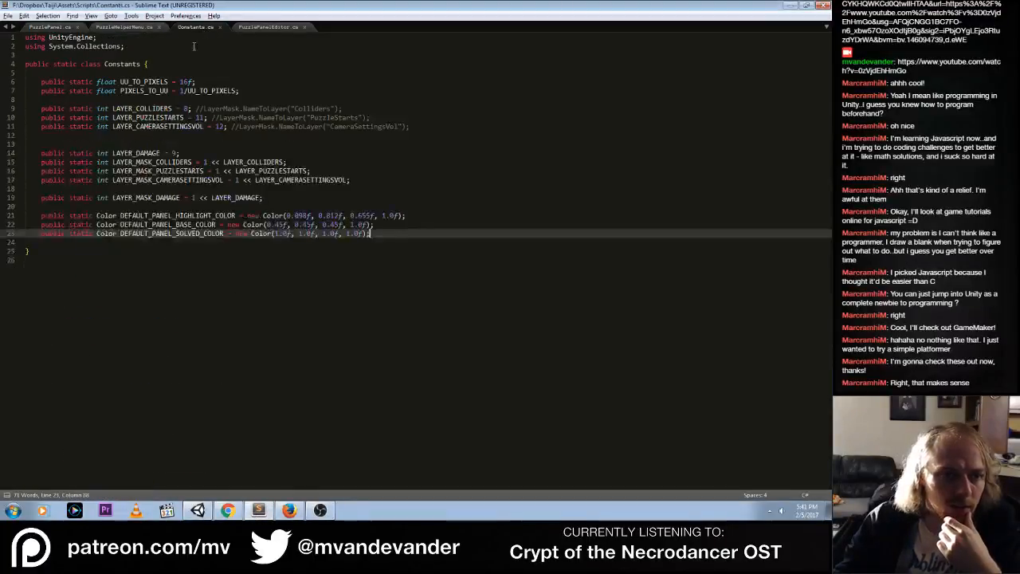
left_click(384, 225)
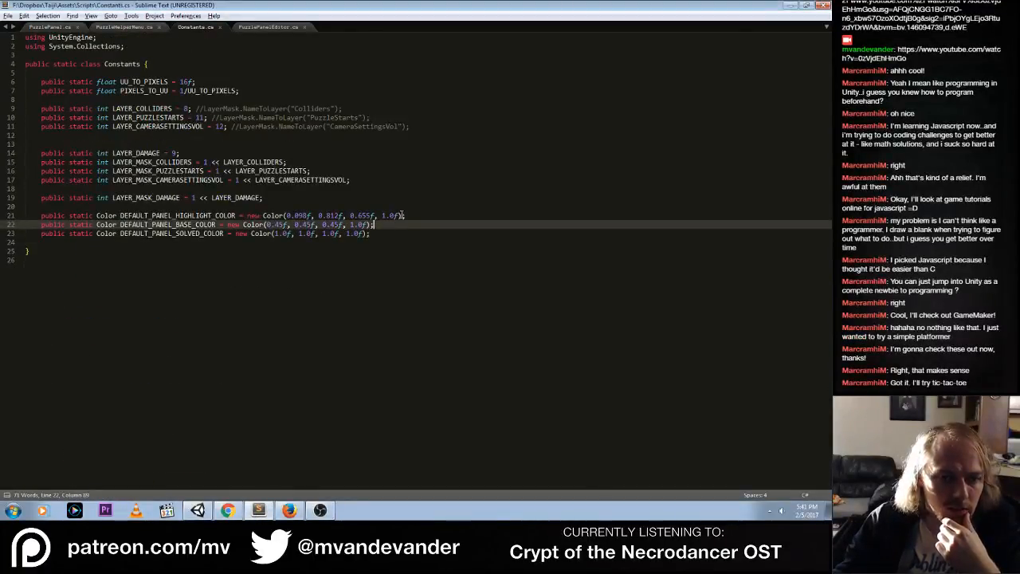
left_click(414, 215)
key("ctrl+c")
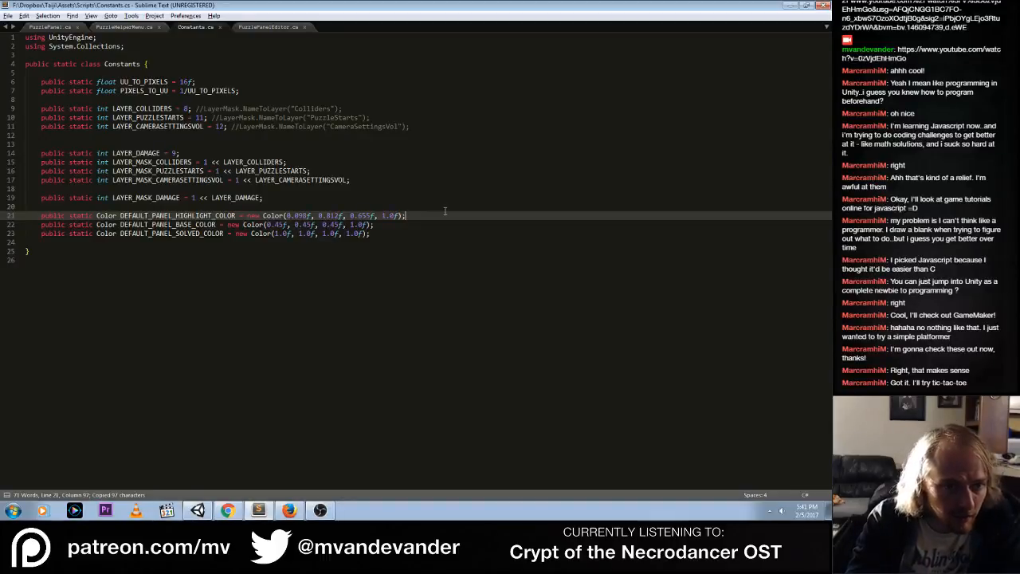
Insert a commented-out copy of the DEFAULT_PANEL_HIGHLIGHT_COLOR declaration above the original, separated from it by one blank line
key("Up")
key("Return")
key("Return")
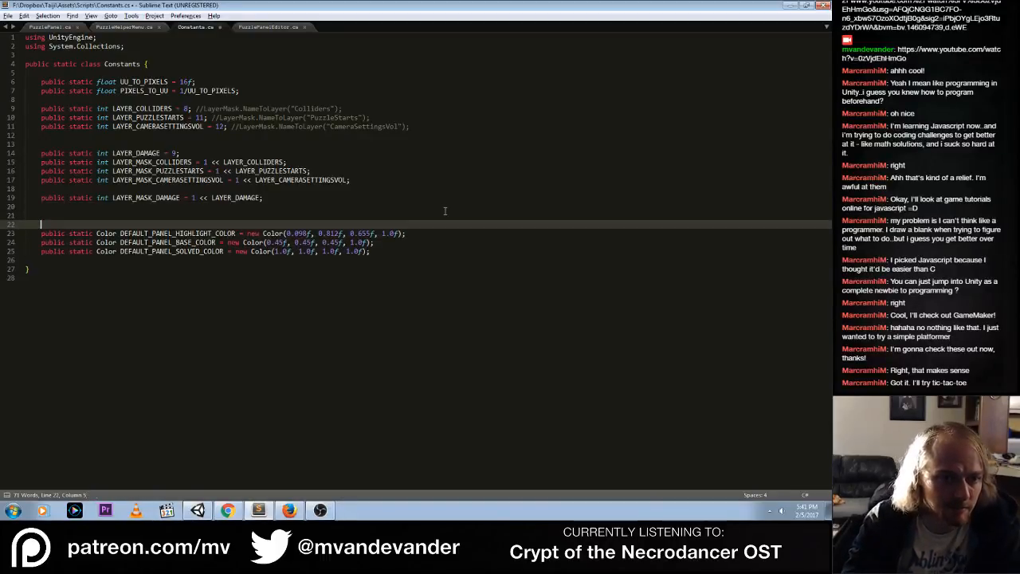
key("Up")
key("ctrl+v")
key("Up")
key("ctrl+slash")
key("Down")
key("Down")
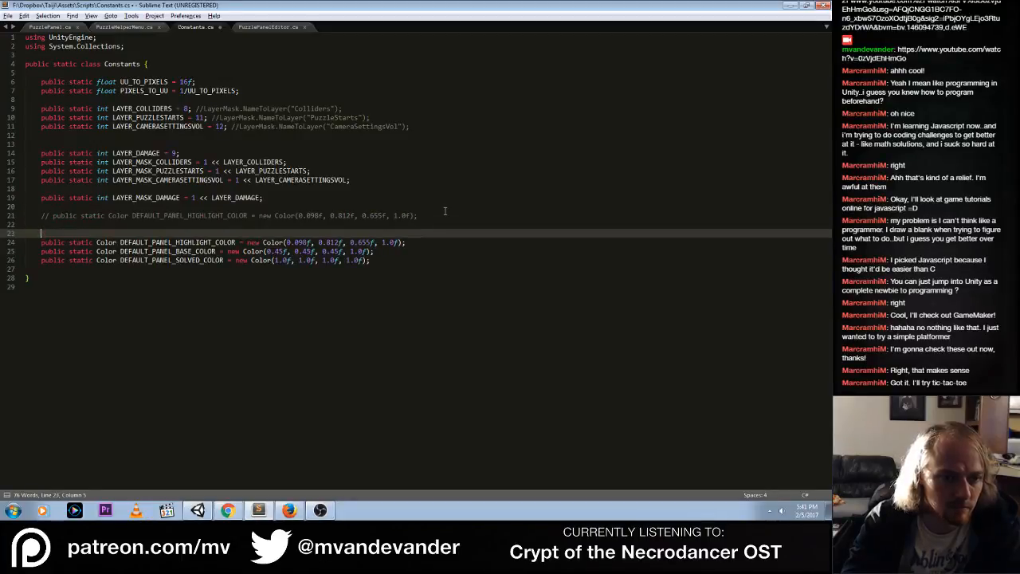
key("ctrl+shift+k")
Add a NOTE comment reading "Old default color", tagged with the author's first name, directly above the commented-out highlight color line
key("Up")
key("Up")
key("Up")
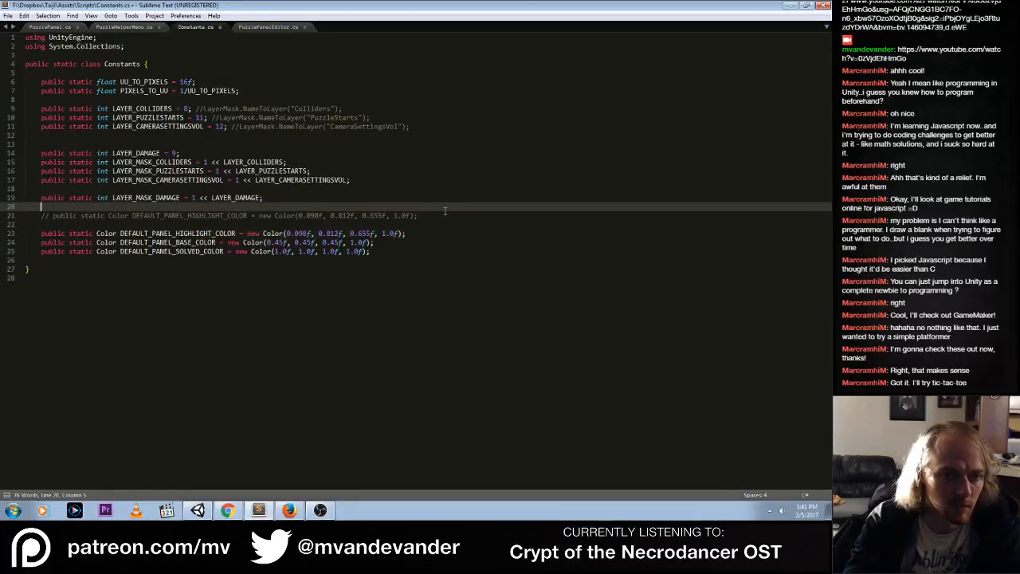
key("Return")
type("// NOTE(matthew): Old ")
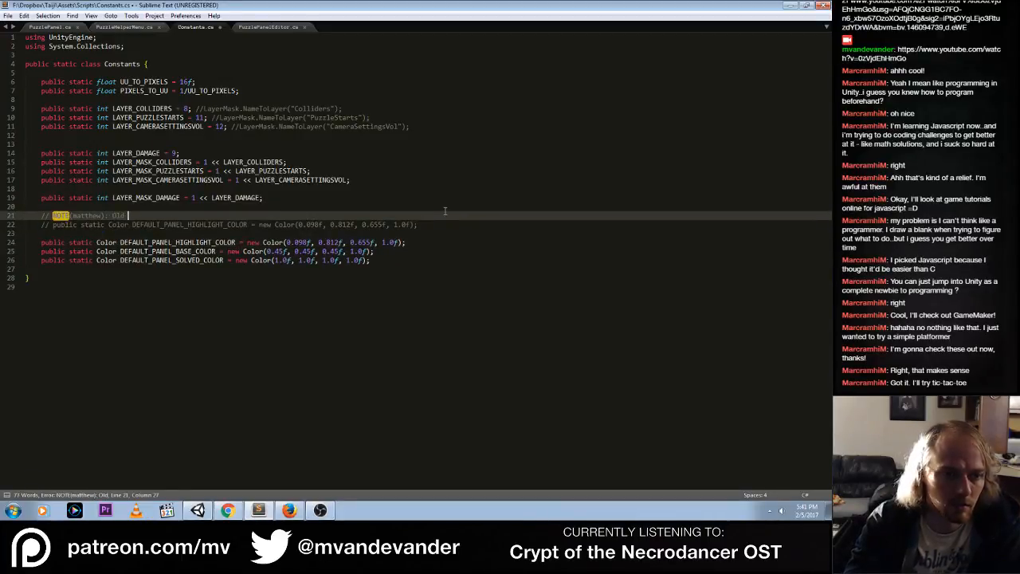
type("default co")
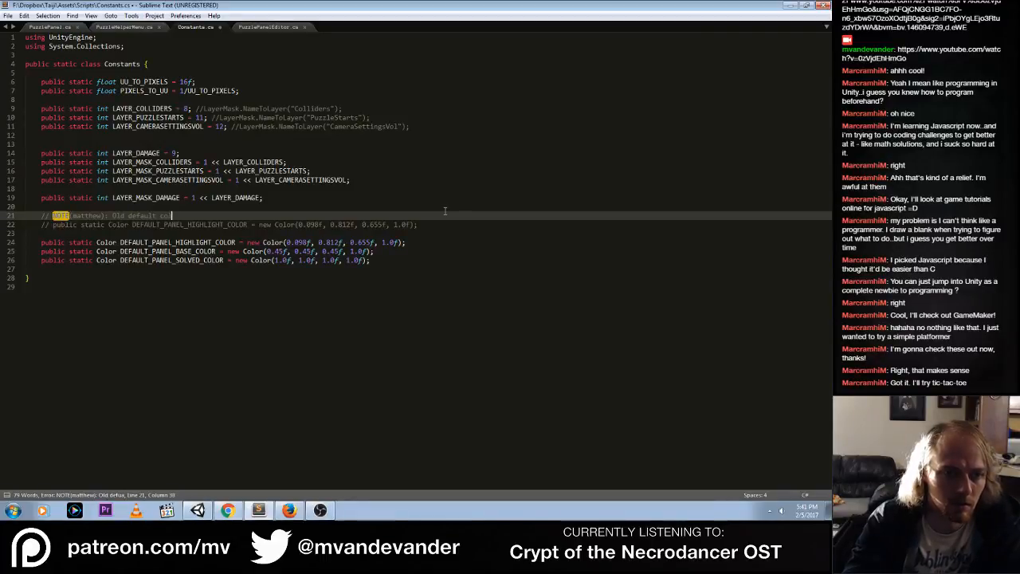
type("lor")
Set the red component of the active DEFAULT_PANEL_HIGHLIGHT_COLOR to 0.75f
key("Down")
key("Down")
key("Down")
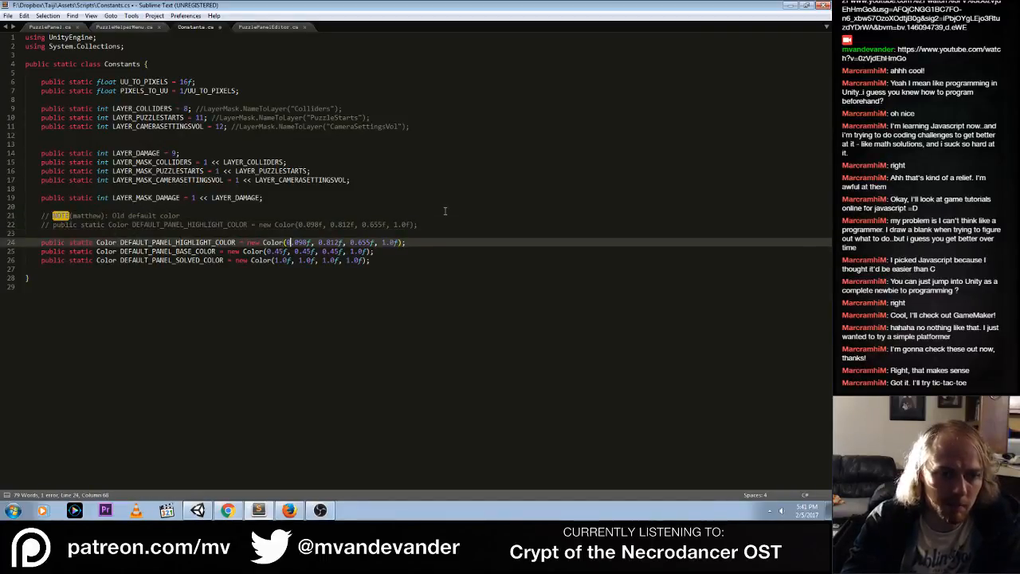
key("Right")
key("Right")
key("Right")
key("Right")
key("Right")
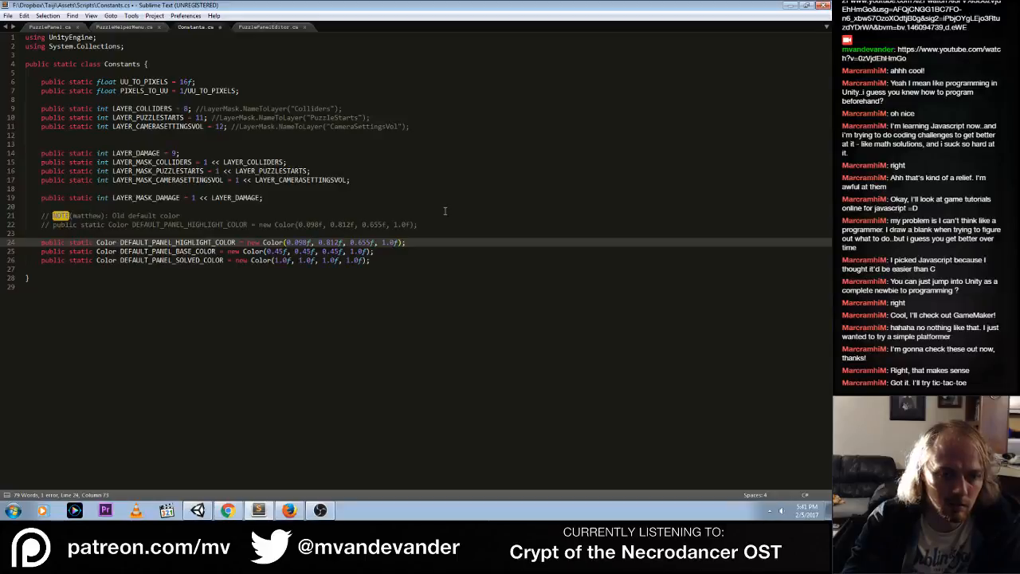
key("Left")
key("Left")
key("Left")
key("Left")
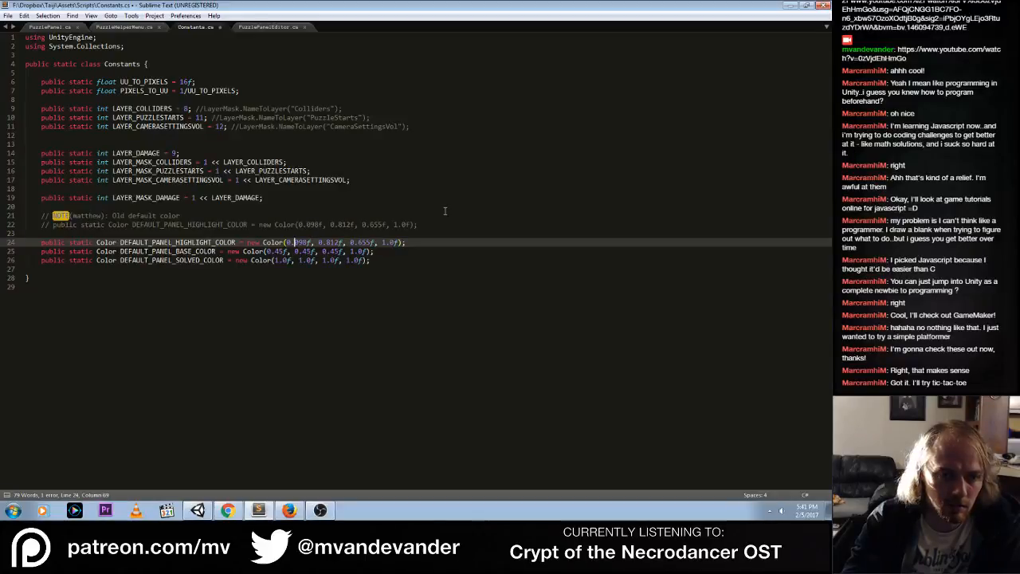
key("ctrl+shift+space")
type("0.75")
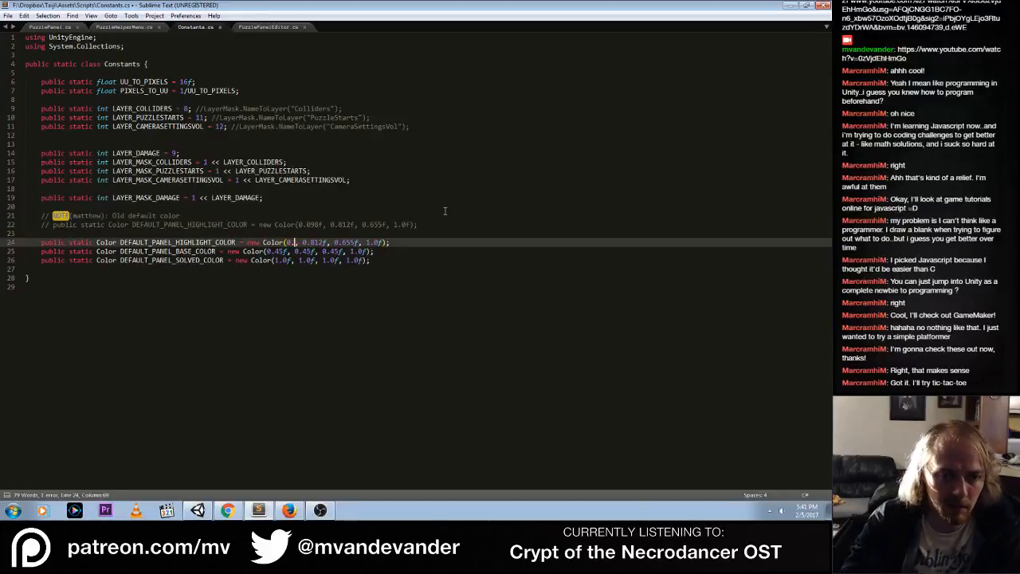
type("f")
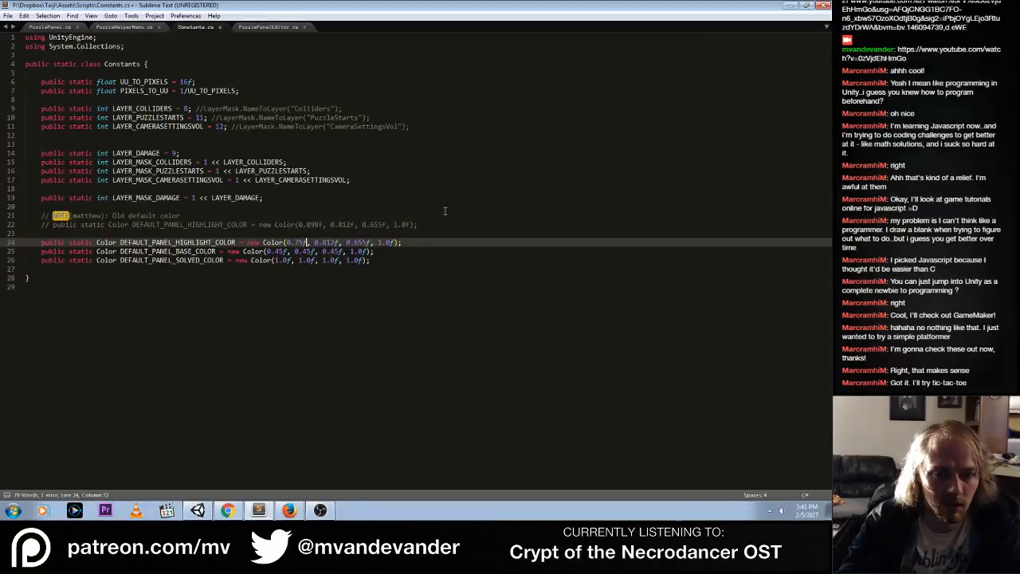
Copy the 0.75f red component of DEFAULT_PANEL_HIGHLIGHT_COLOR over its green component
key("Right")
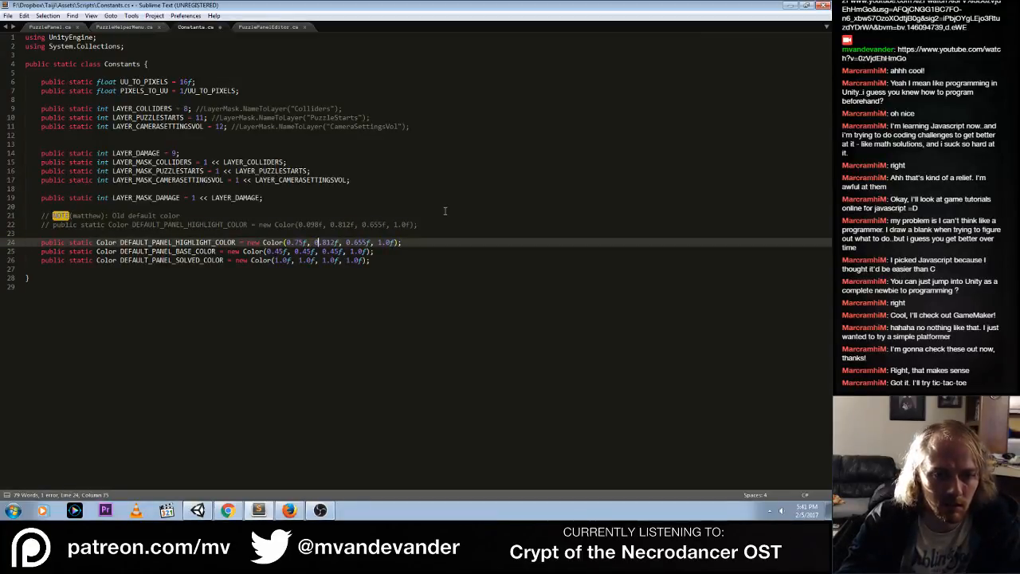
key("ctrl+shift+Left")
key("ctrl+shift+Left")
key("ctrl+shift+Left")
key("ctrl+c")
key("ctrl+Right")
key("ctrl+Right")
key("ctrl+Right")
key("ctrl+Right")
key("ctrl+Right")
key("ctrl+Right")
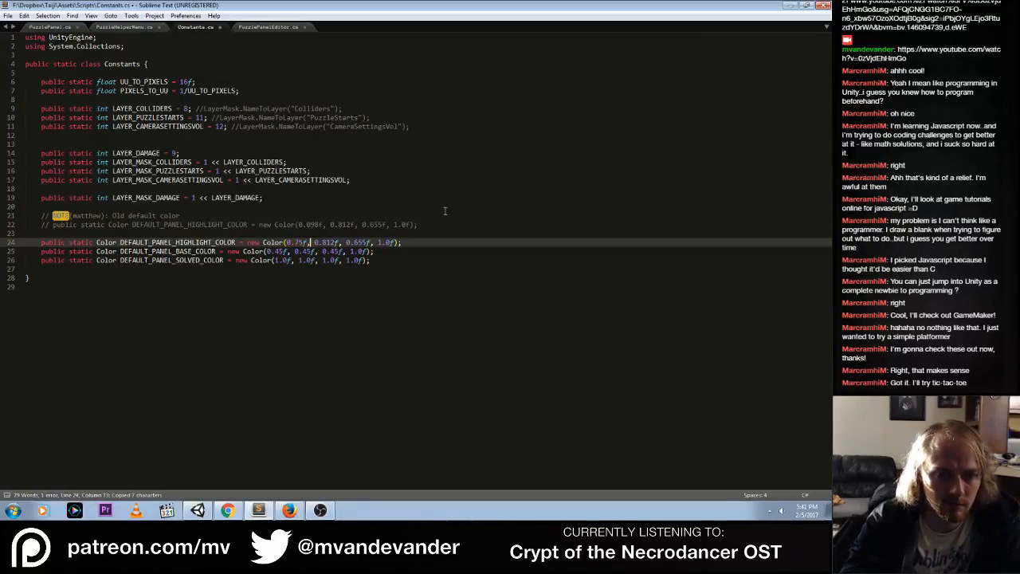
key("ctrl+shift+Left")
key("ctrl+shift+Left")
key("ctrl+shift+Left")
key("ctrl+v")
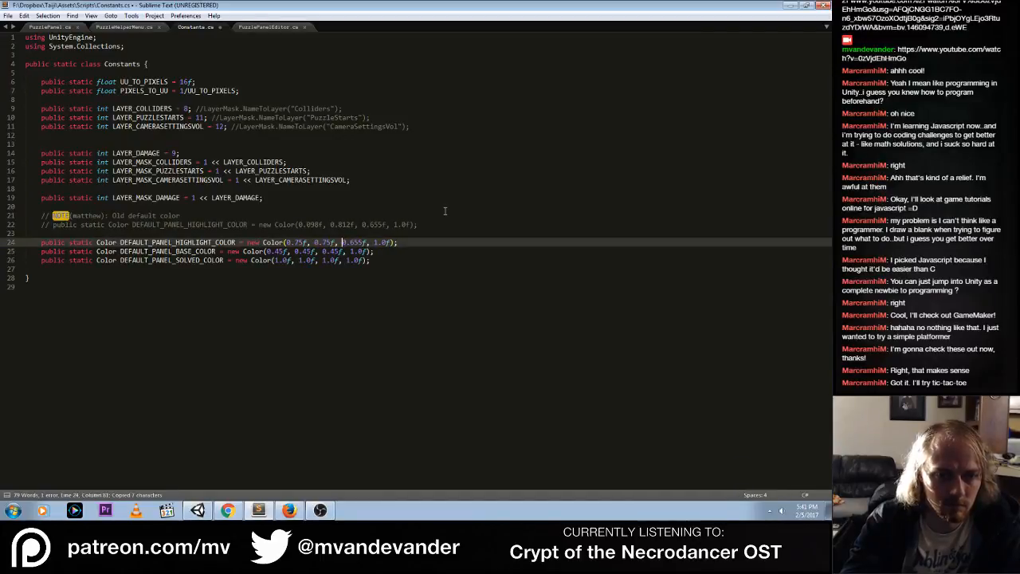
Replace the blue component of DEFAULT_PANEL_HIGHLIGHT_COLOR with the copied 0.75f and save Constants.cs
key("Right")
key("ctrl+shift+Left")
key("ctrl+shift+Left")
key("ctrl+shift+Left")
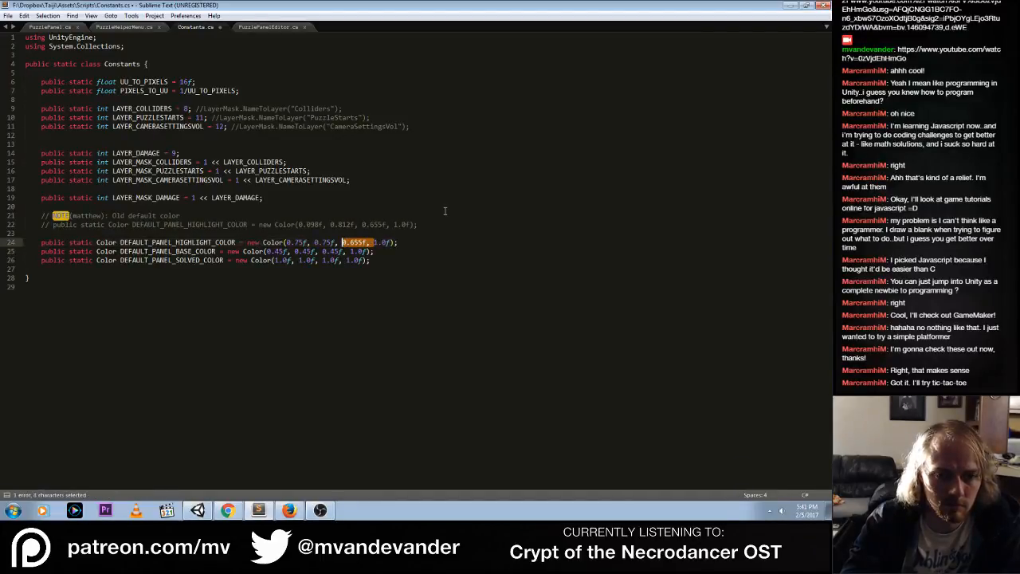
key("ctrl+v")
key("ctrl+s")
Switch to Unity, play-test Taiji to check the panel colors, toggle a tile on the panel beside the red mural, and stop the game
key("alt+Tab")
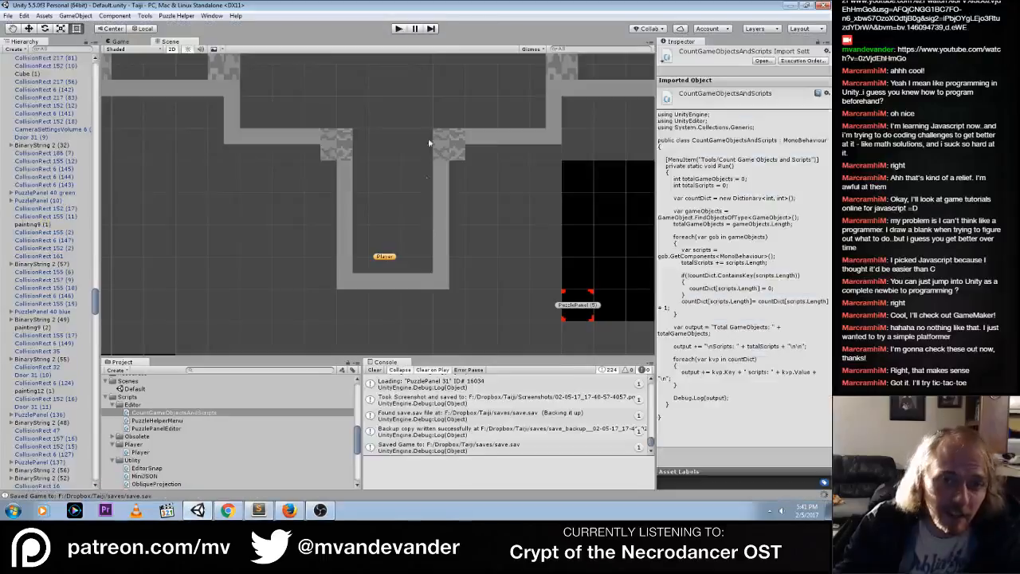
left_click(394, 29)
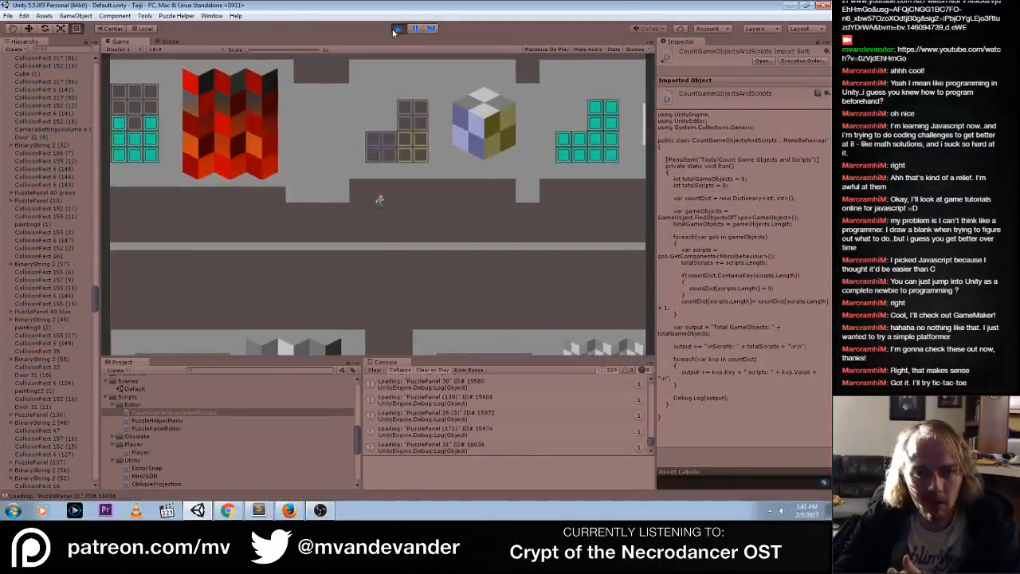
left_click(149, 150)
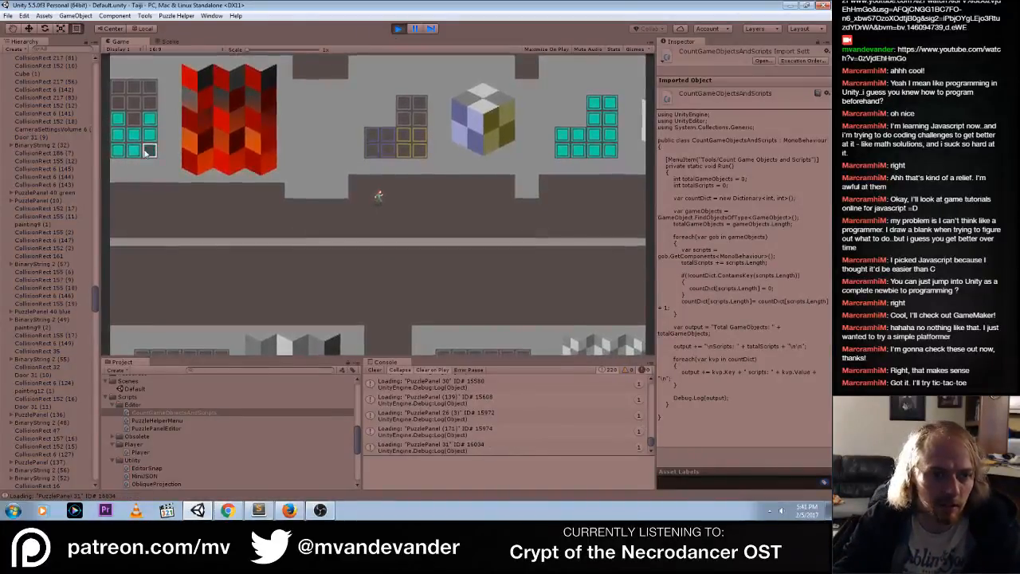
left_click(399, 30)
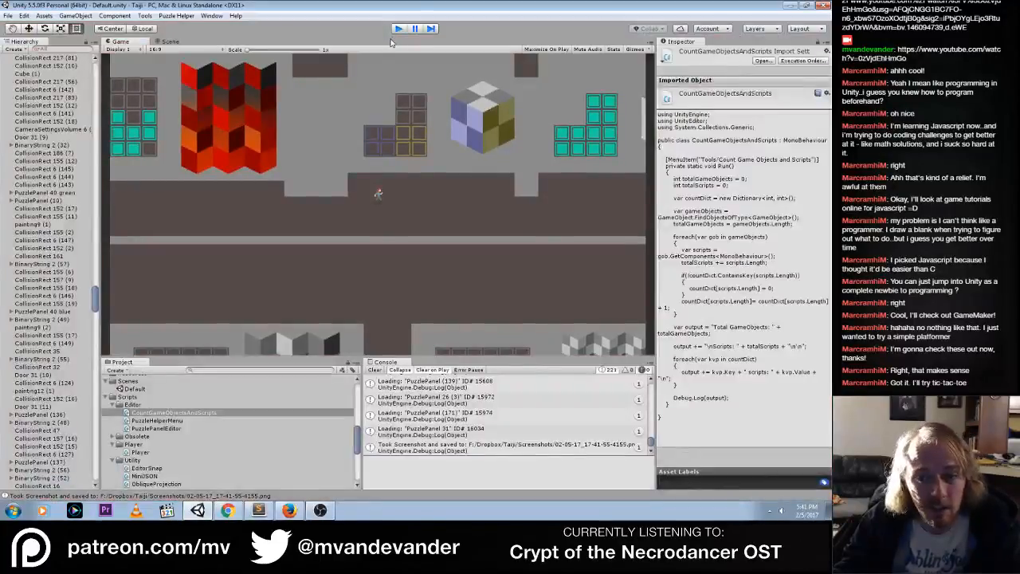
Switch back to Constants.cs in Sublime Text and save the file again
key("alt+Tab")
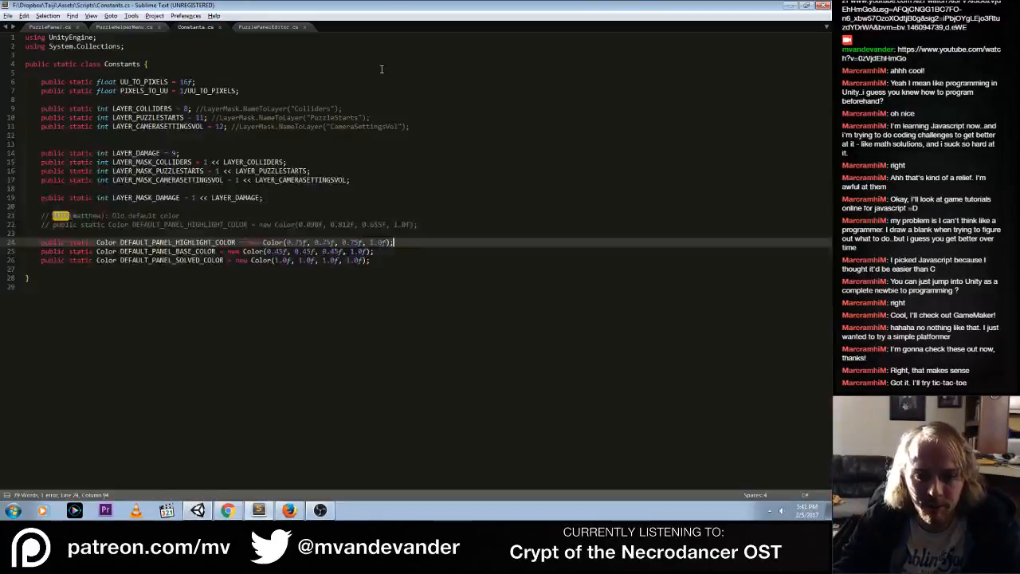
left_click(385, 251)
key("ctrl+s")
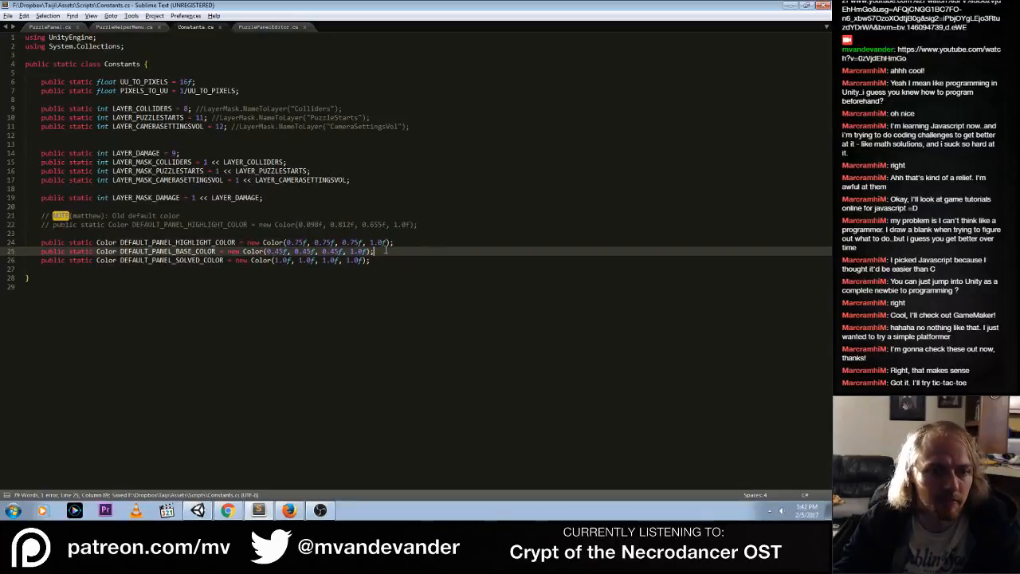
Switch to Unity and inspect the PuzzlePanel, GameManager and Player scripts among the project assets
key("alt+Tab")
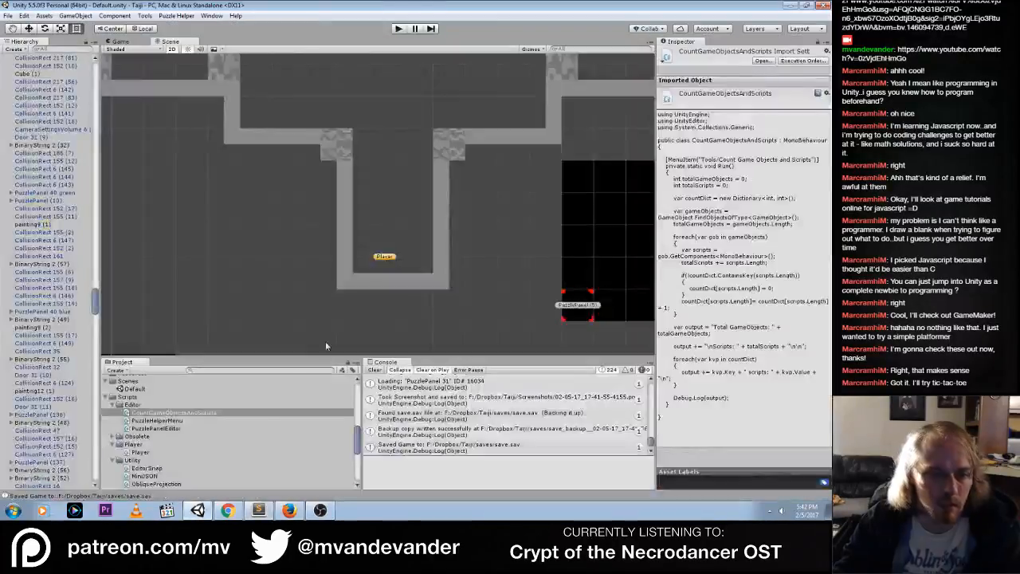
left_click_drag(360, 443, 359, 471)
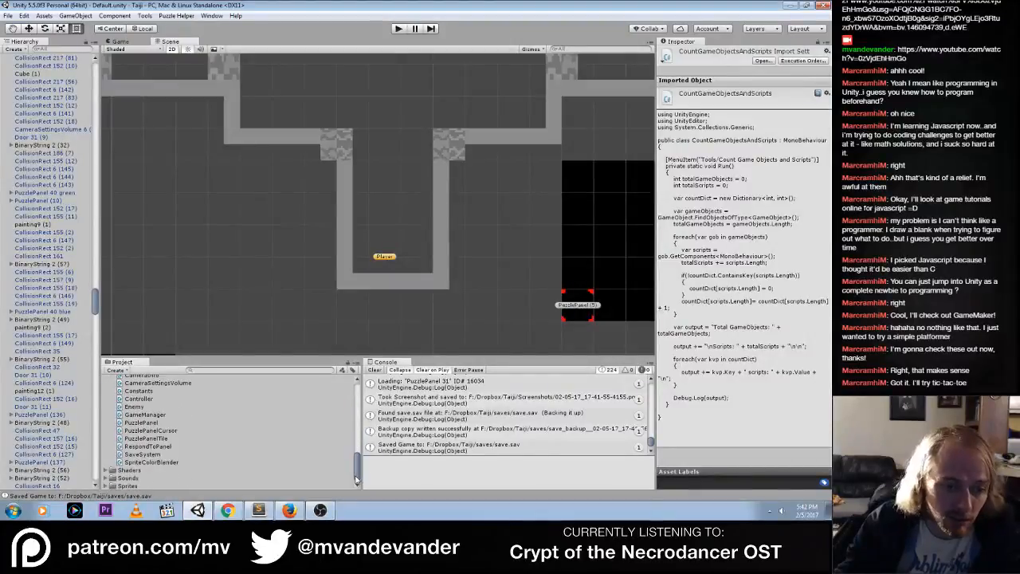
left_click(157, 423)
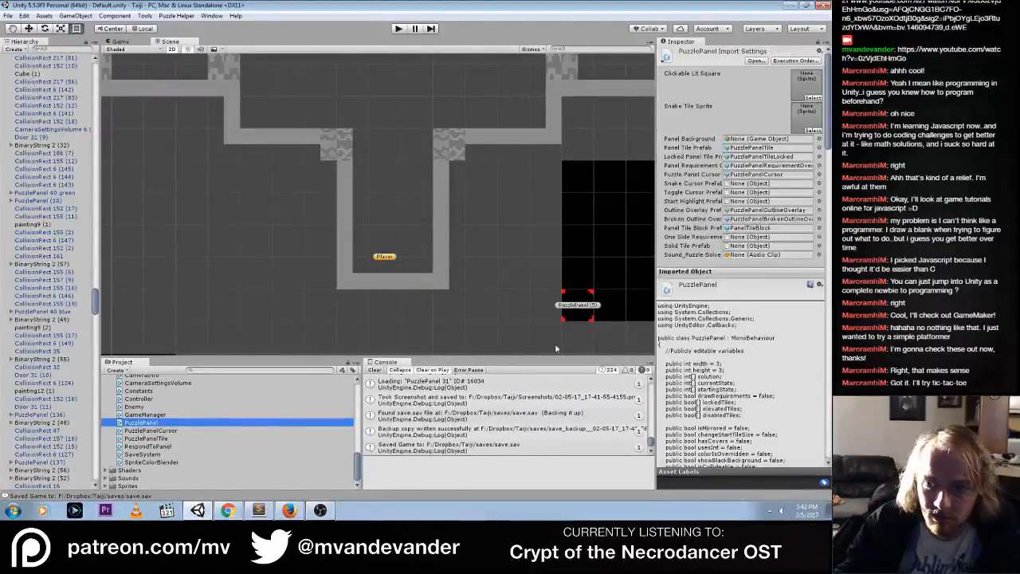
left_click(155, 431)
left_click(149, 423)
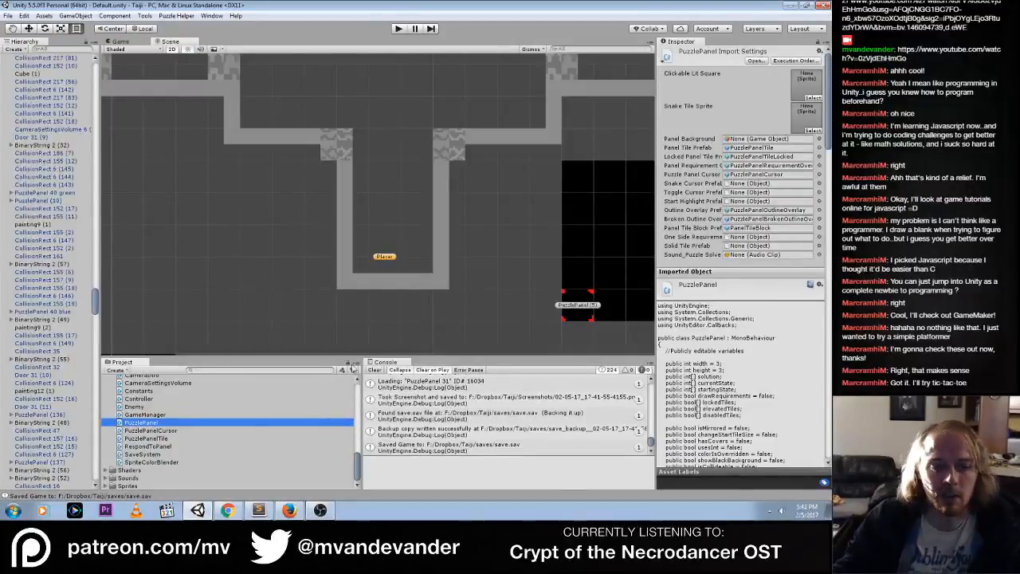
left_click(175, 415)
left_click(175, 422)
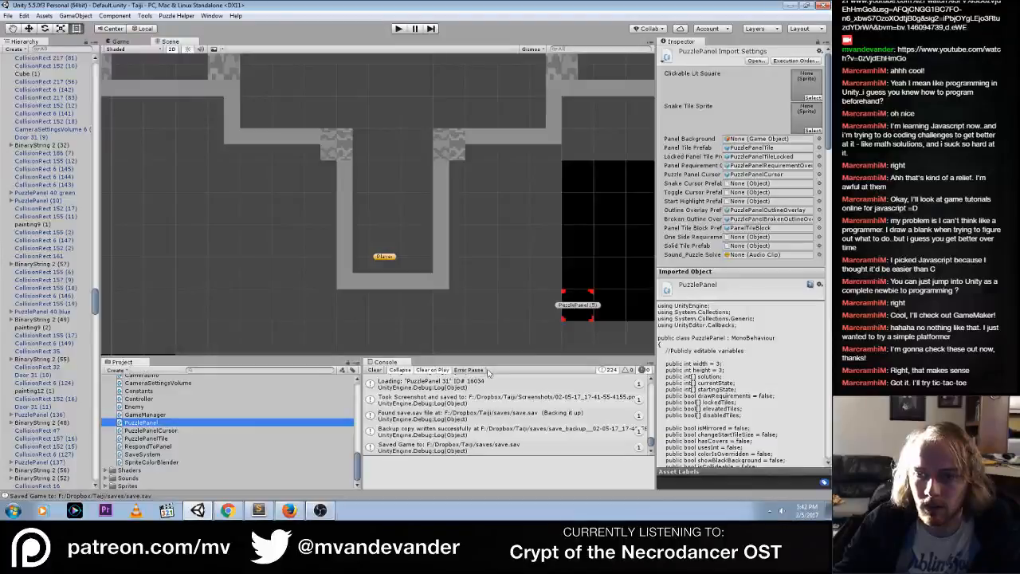
left_click(154, 422)
scroll(155, 424, "up", 1)
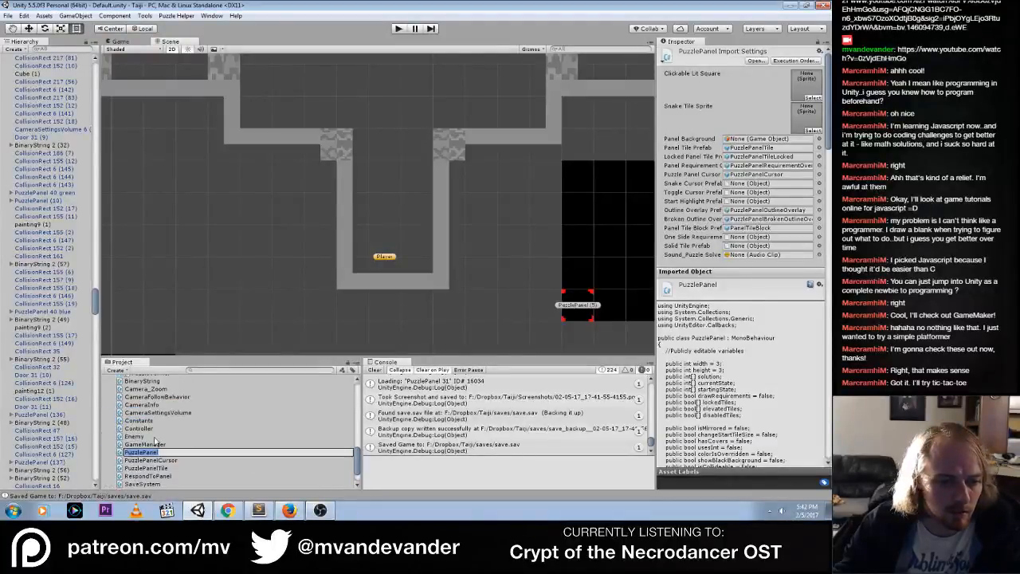
left_click(152, 444)
scroll(204, 426, "up", 3)
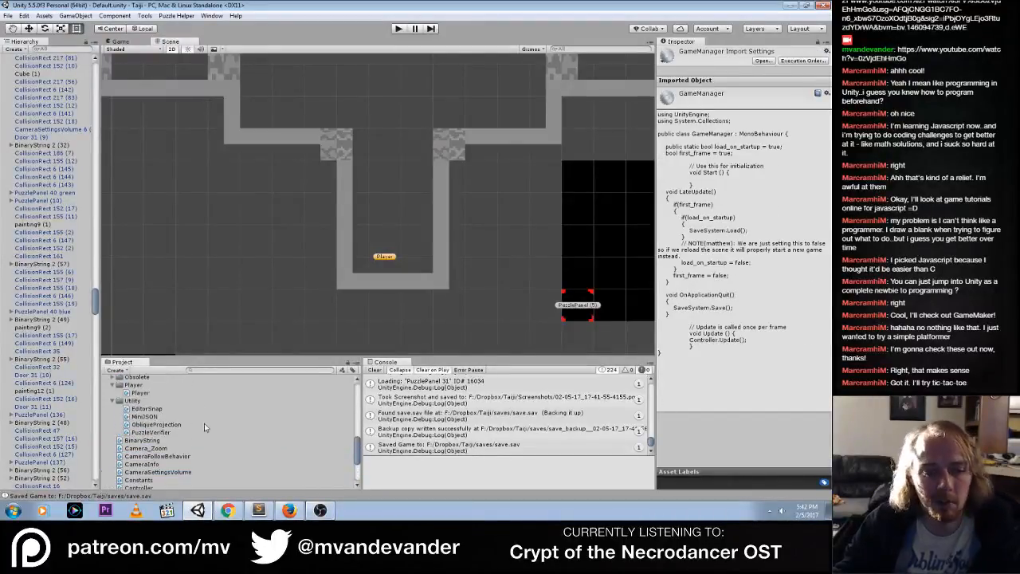
left_click(141, 393)
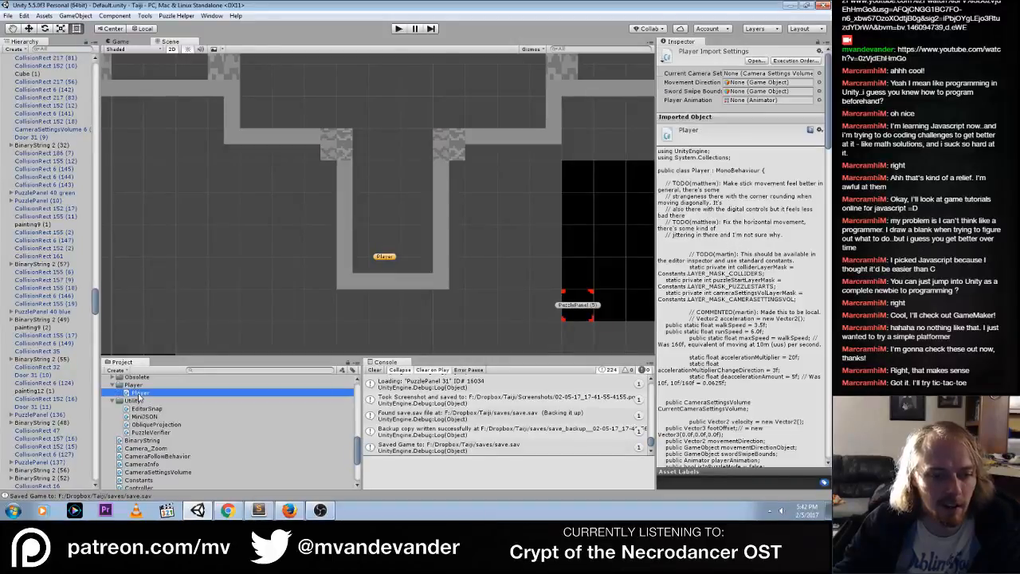
Switch to Chrome, search the web for "manifold garden" in a new tab, and open the game's official site
left_click(228, 510)
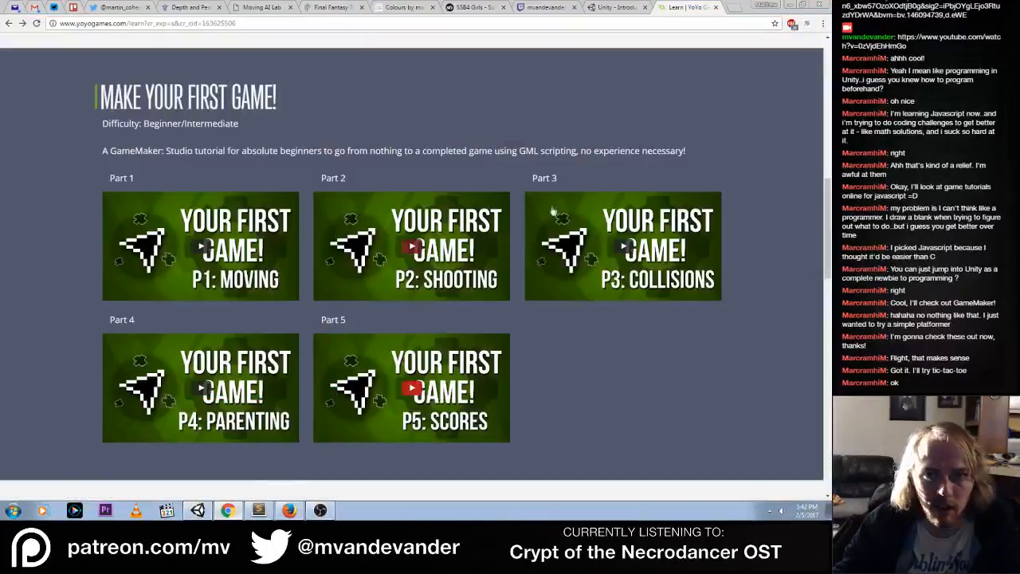
left_click(734, 8)
type("ma")
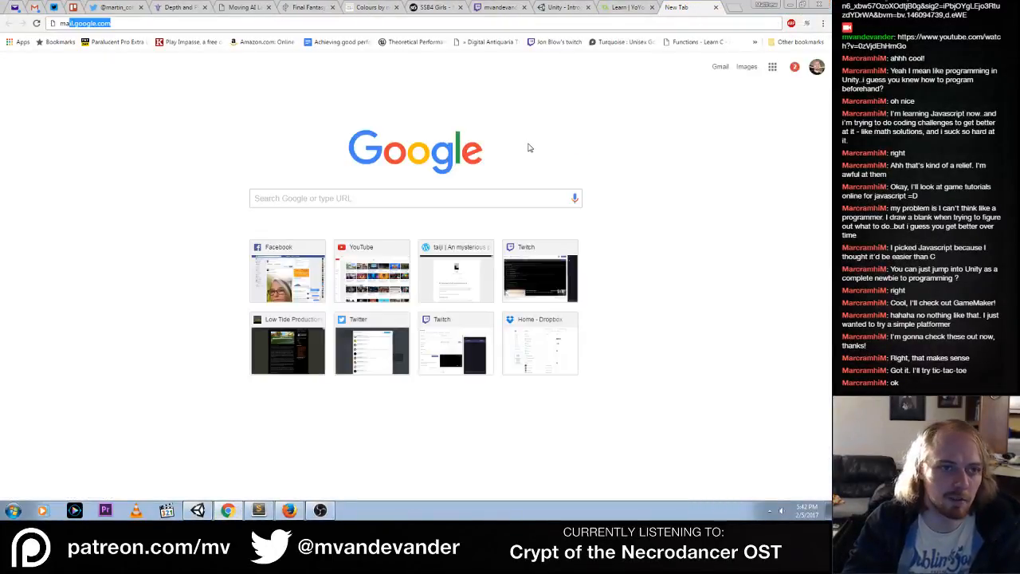
type("nifold ga")
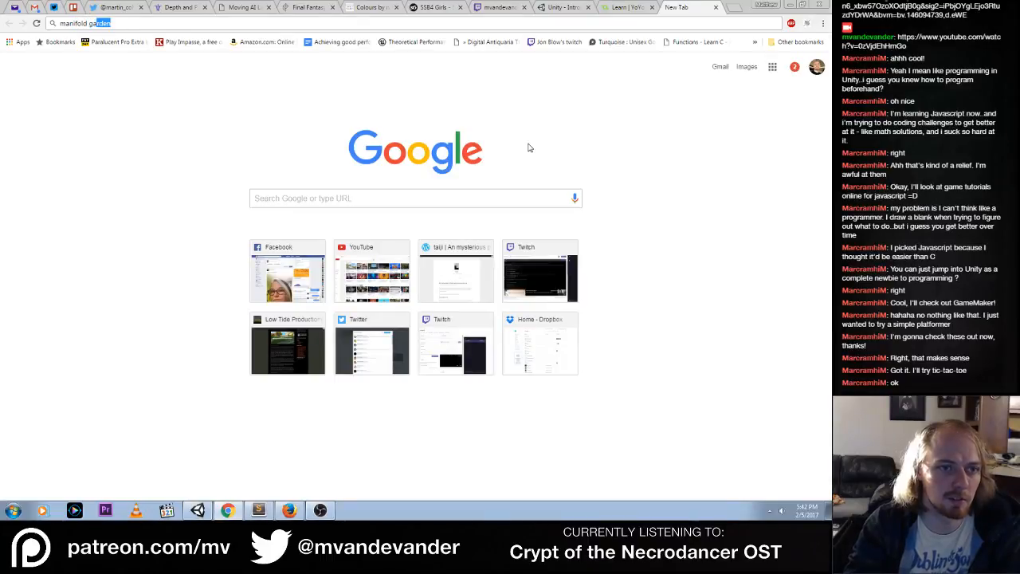
type("rden")
key("Return")
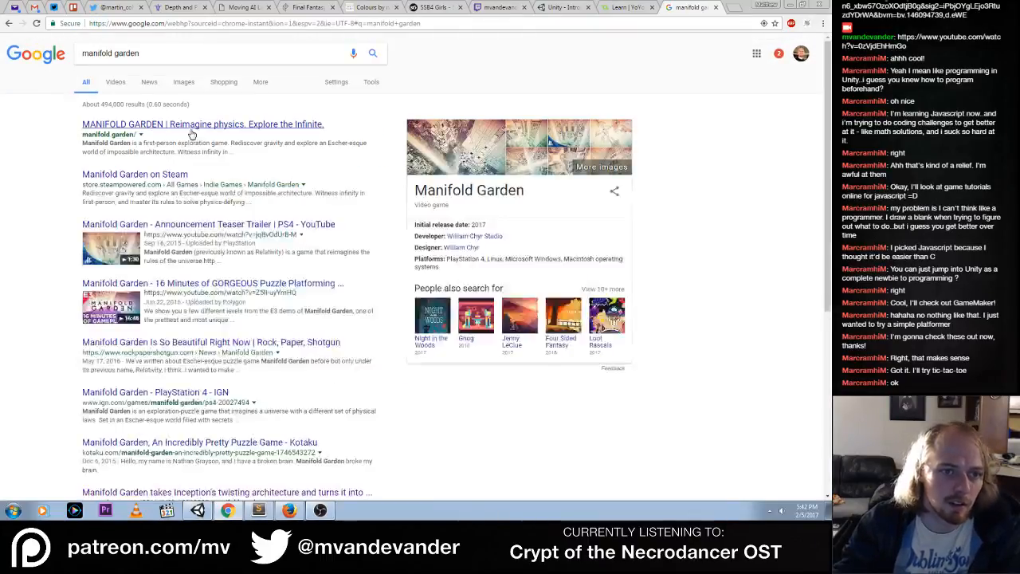
left_click(197, 130)
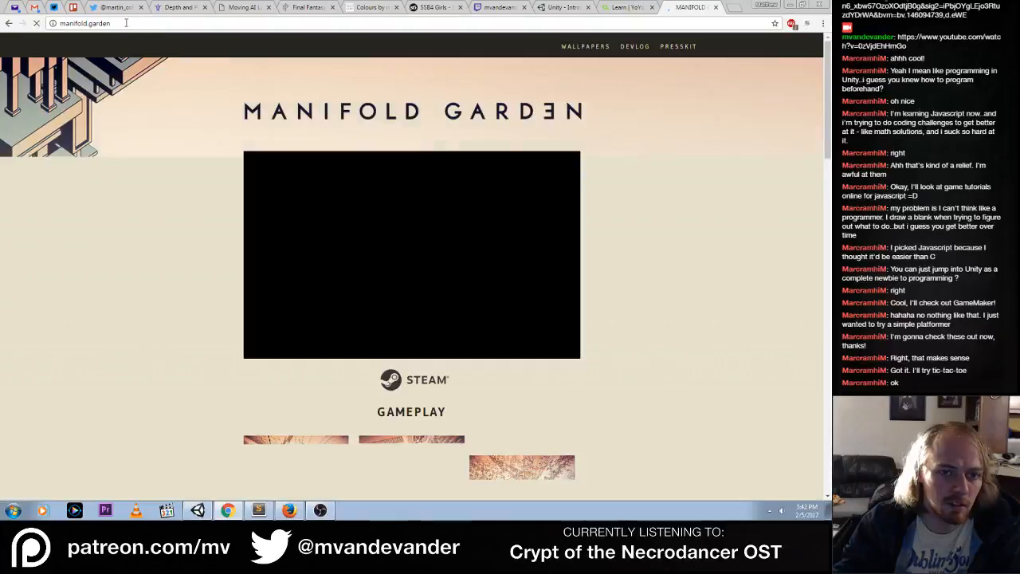
Copy the address of the Manifold Garden site and look through its gameplay, screenshots and game description sections
left_click(126, 24)
right_click(125, 24)
left_click(146, 60)
scroll(159, 176, "down", 2)
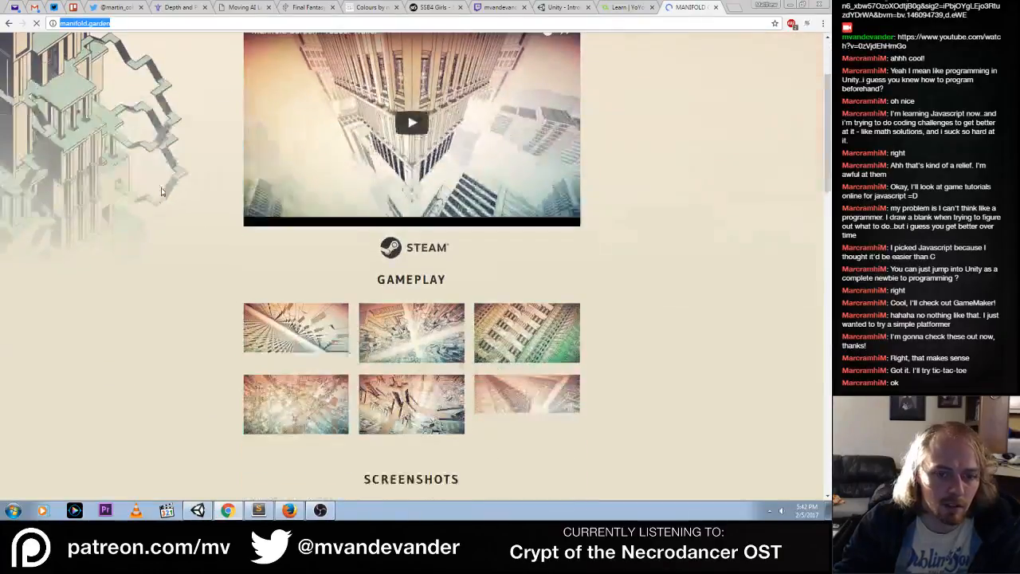
scroll(161, 191, "down", 3)
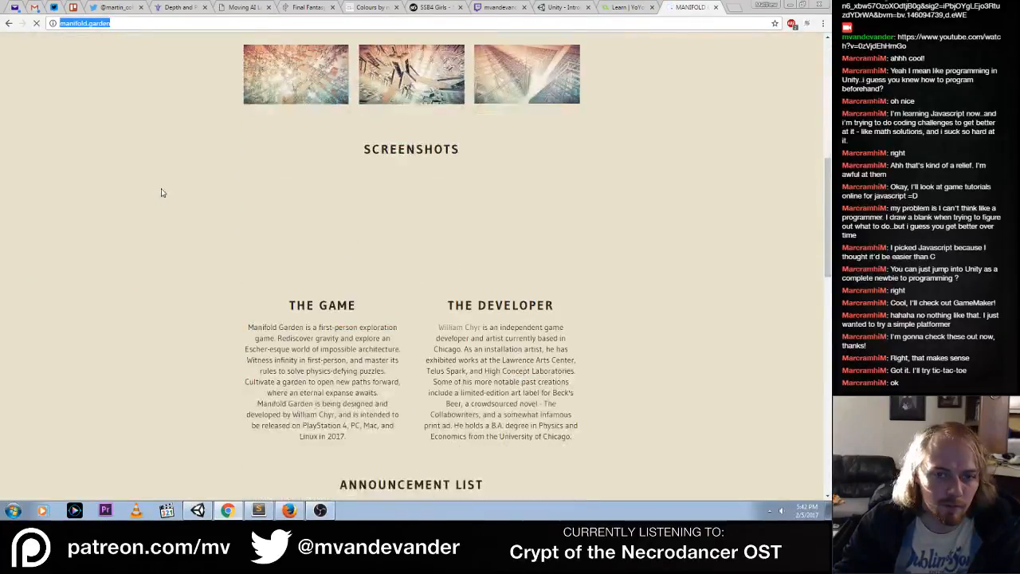
Look over the Manifold Garden site's trailer, gameplay, description and quotes sections, and view the second gameplay image enlarged
scroll(208, 221, "down", 8)
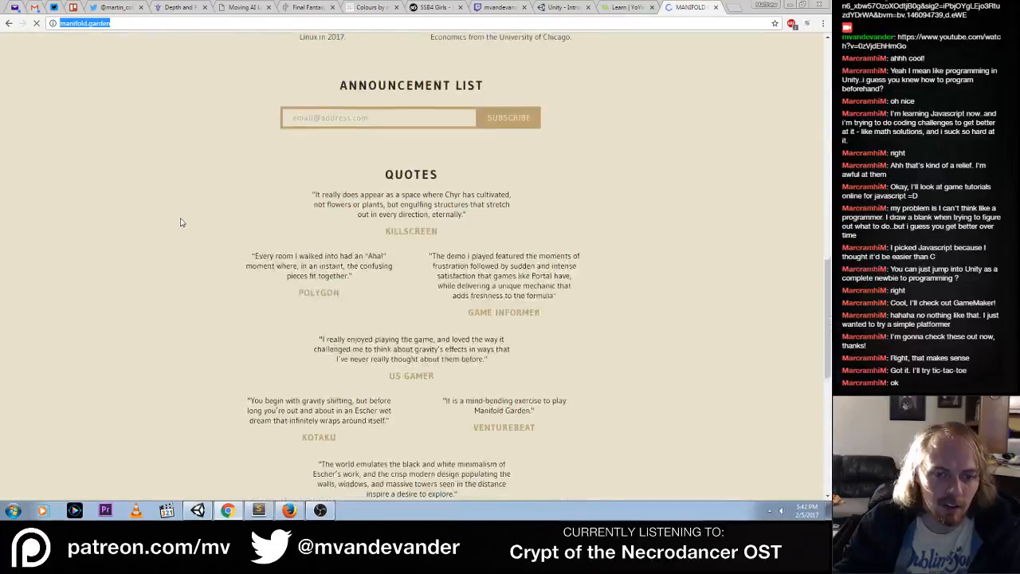
scroll(181, 222, "up", 12)
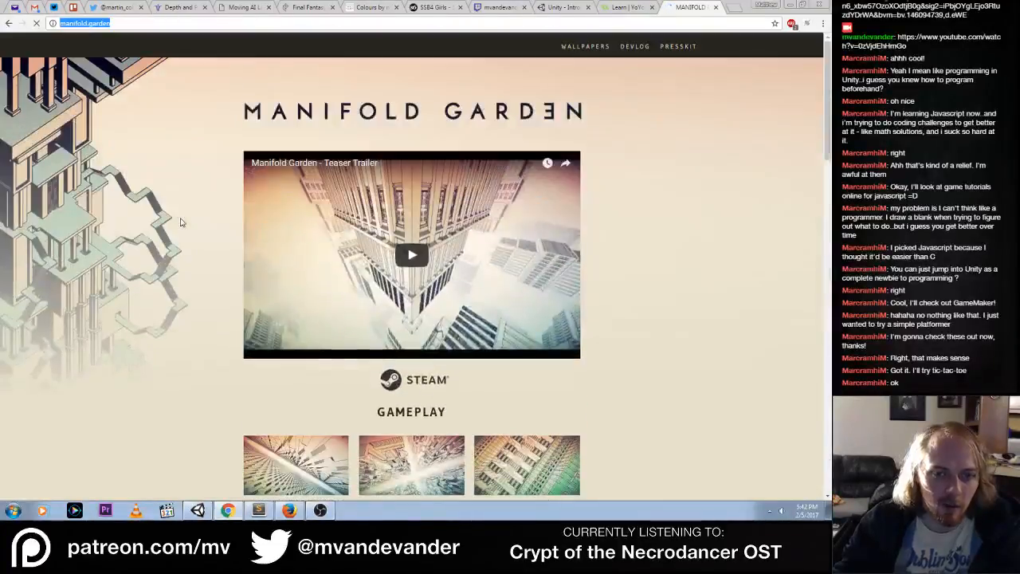
scroll(181, 222, "down", 5)
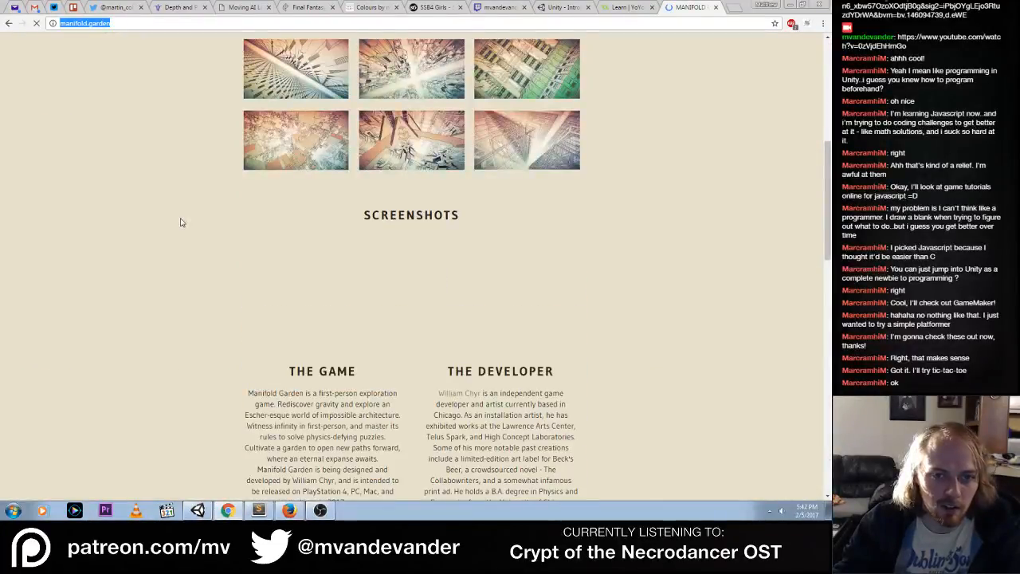
scroll(181, 223, "down", 8)
scroll(180, 222, "up", 9)
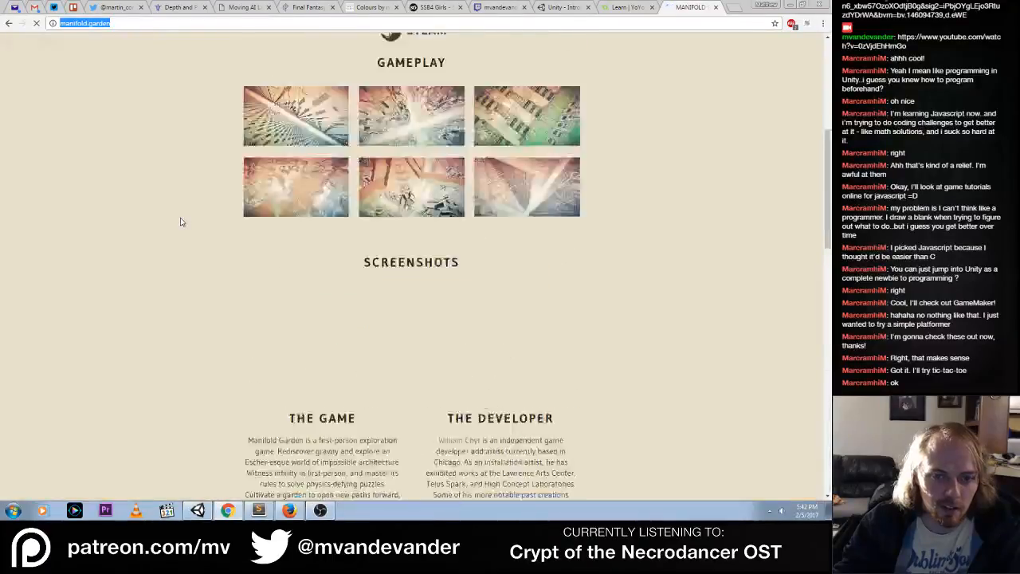
scroll(181, 222, "up", 2)
left_click(419, 287)
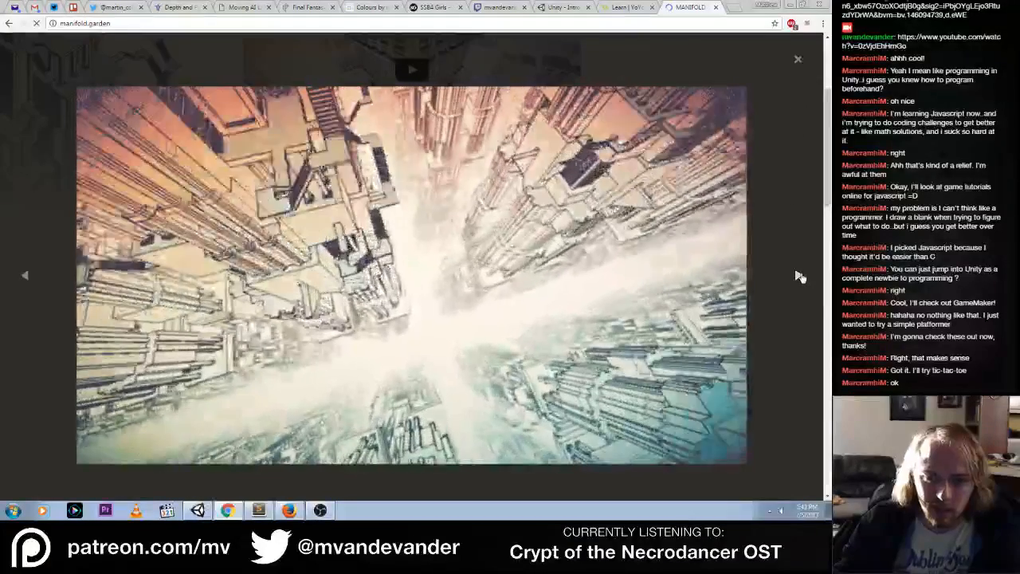
left_click(797, 60)
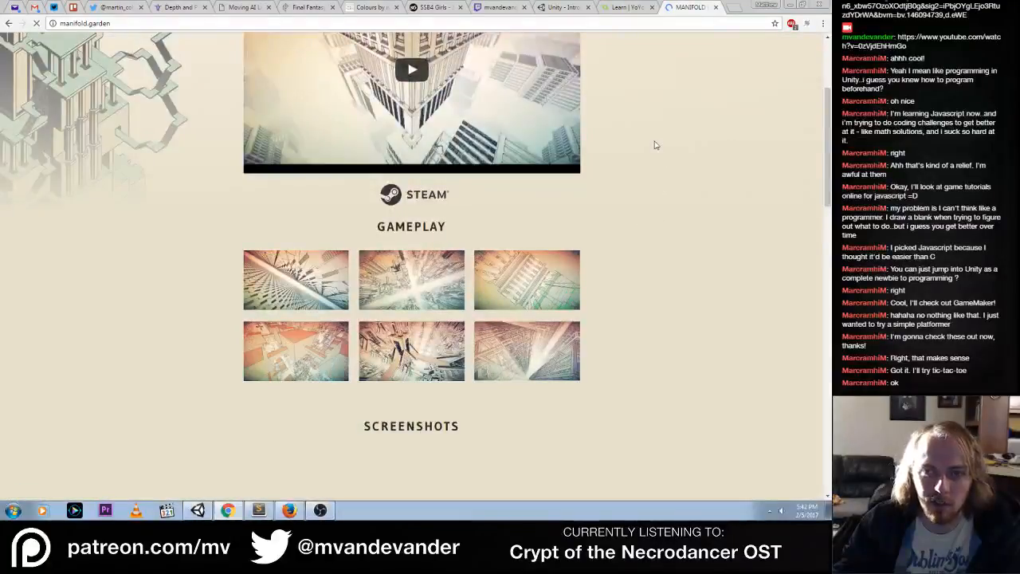
key("ctrl+w")
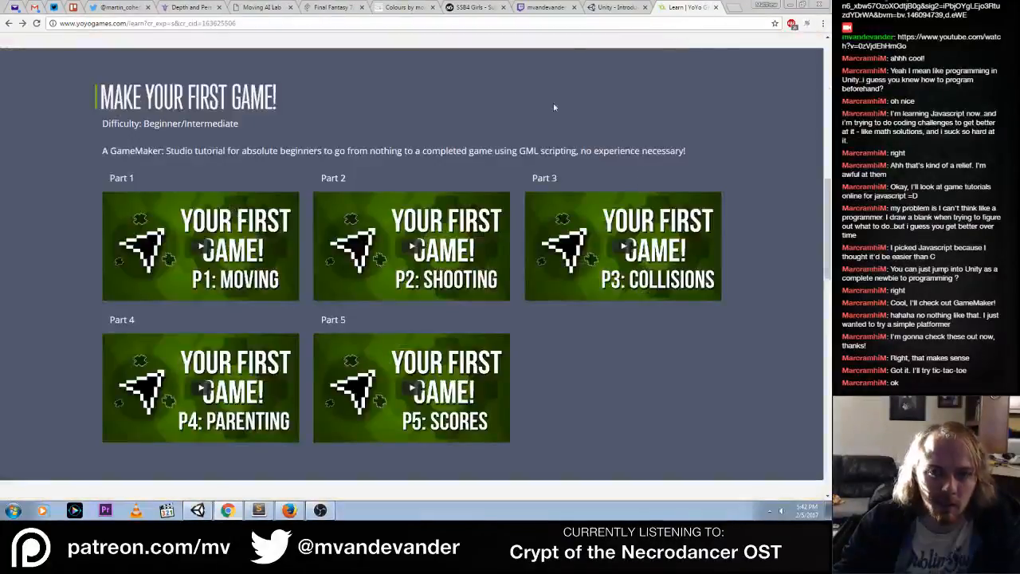
left_click(550, 8)
left_click(555, 445)
key("ctrl+v")
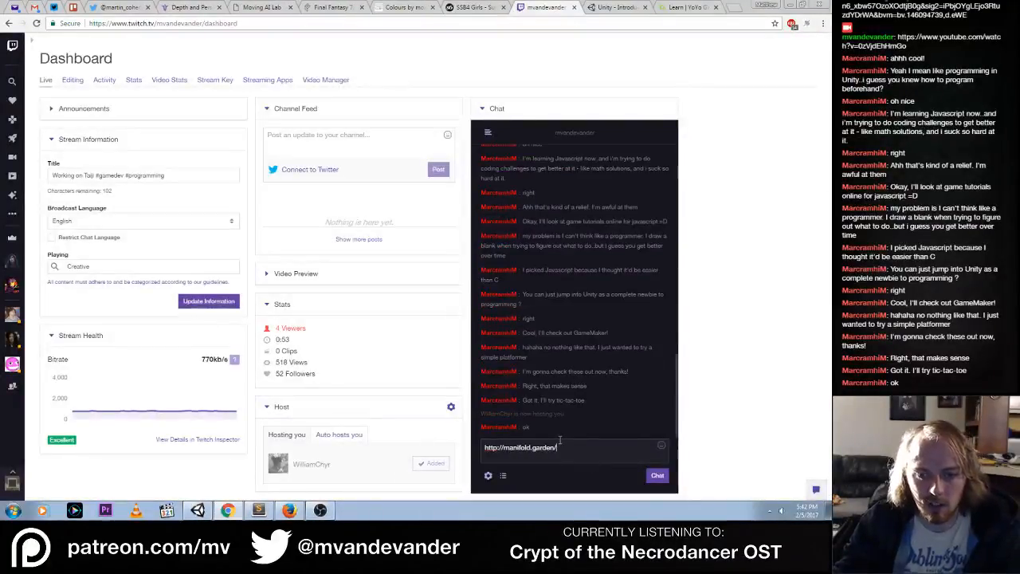
key("Return")
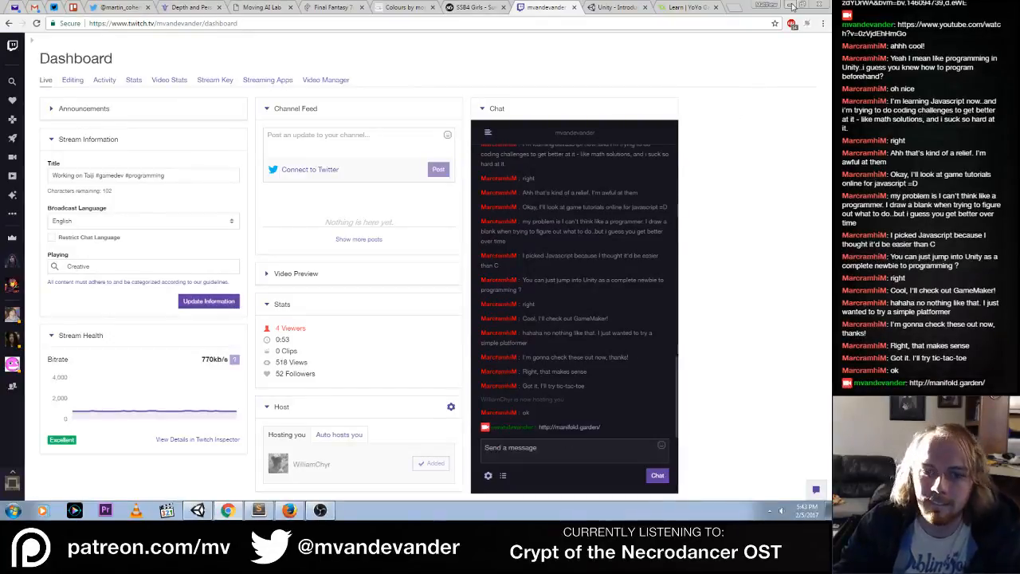
Check the default panel color constants in Constants.cs in Sublime Text and return to Unity
left_click(792, 5)
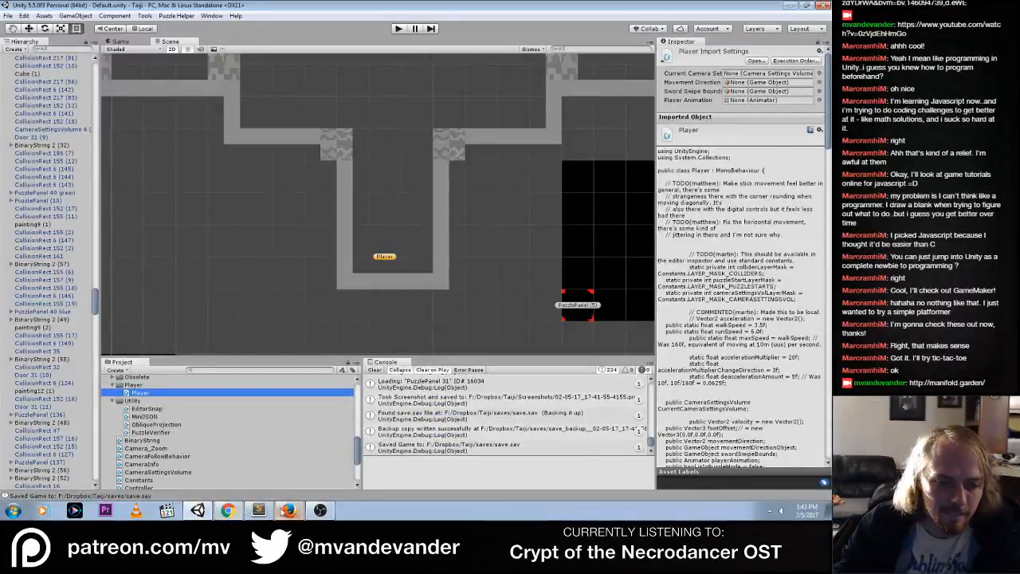
left_click(229, 513)
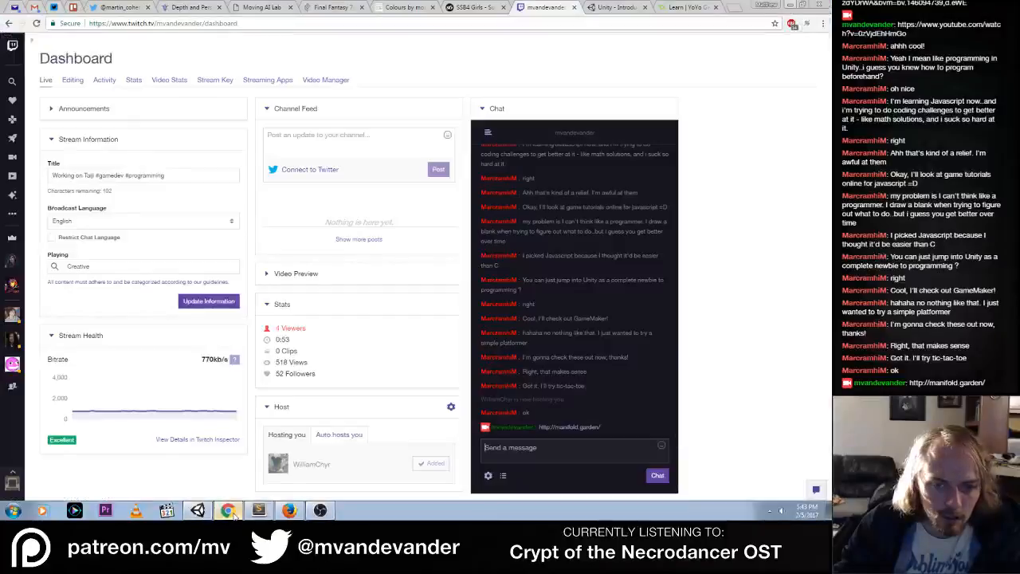
left_click(229, 512)
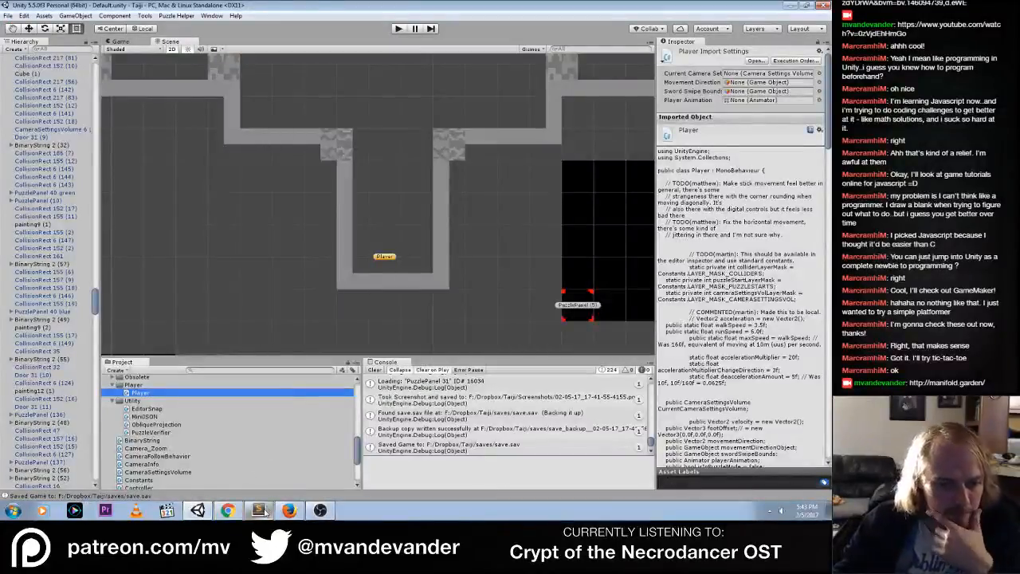
left_click(263, 510)
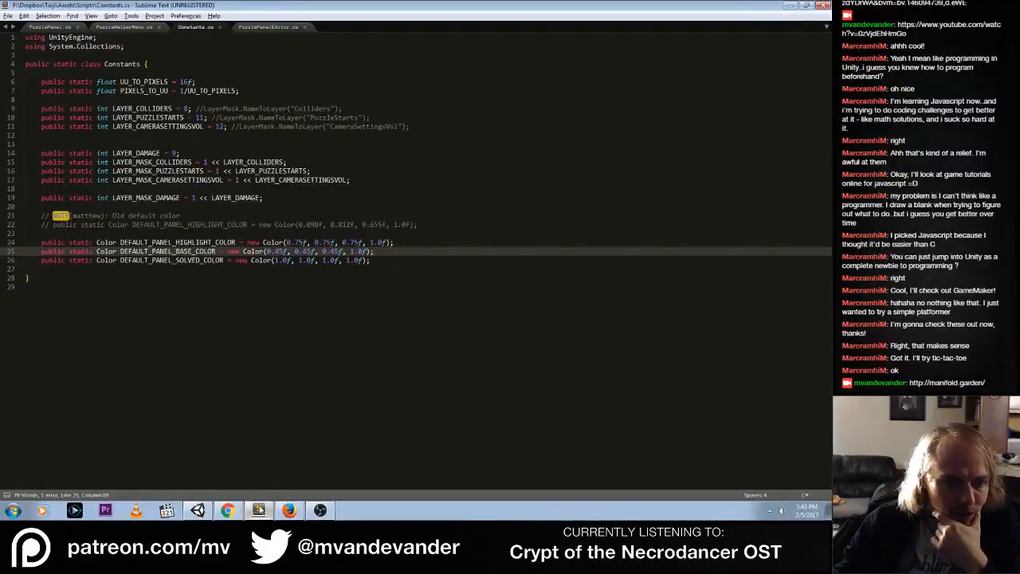
left_click(198, 510)
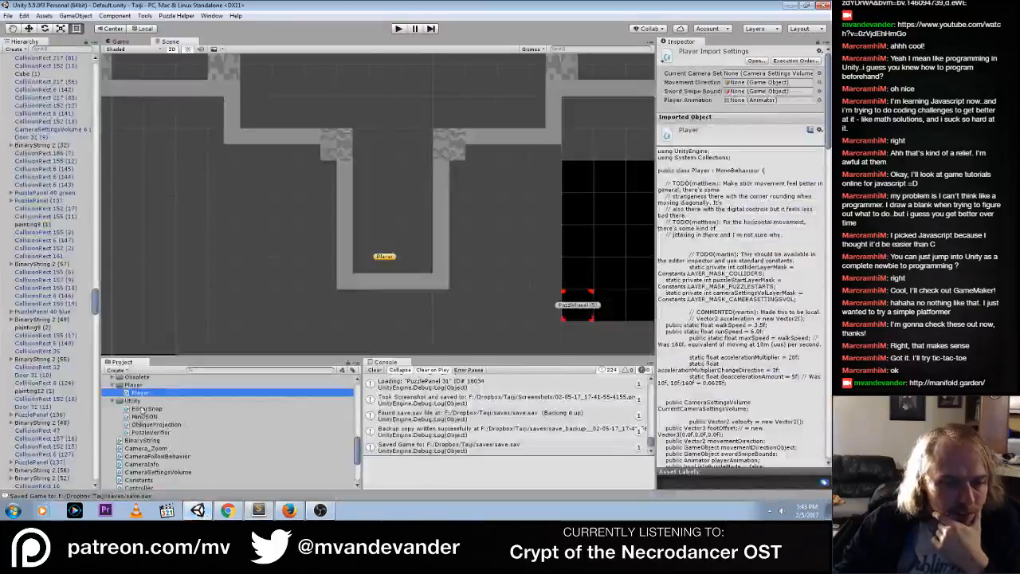
Find the PuzzlePanel prefab among the project assets, show its default inspector controls and open its Highlight Color for editing
left_click(143, 426)
scroll(141, 431, "down", 3)
left_click(143, 428)
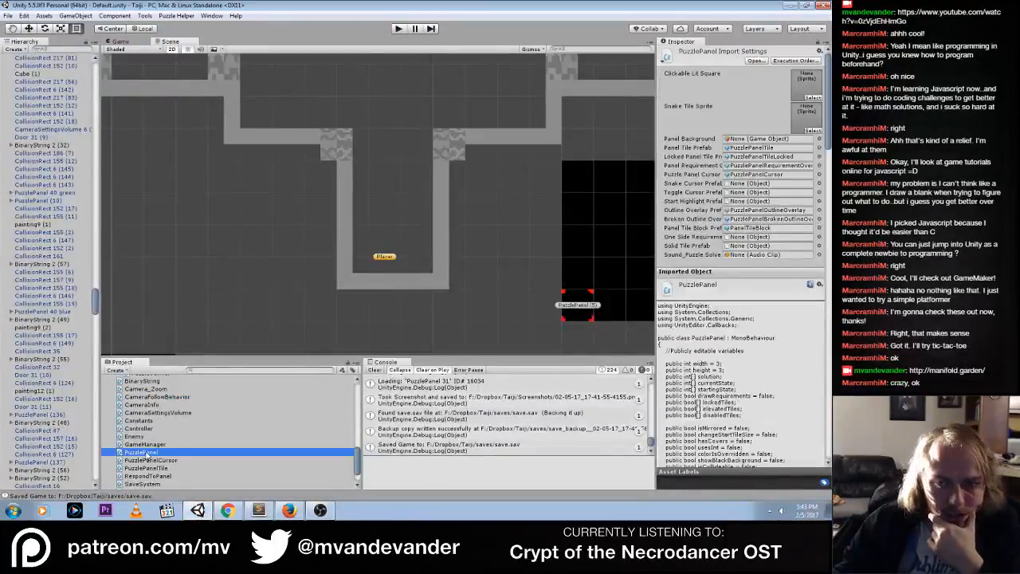
scroll(145, 431, "up", 10)
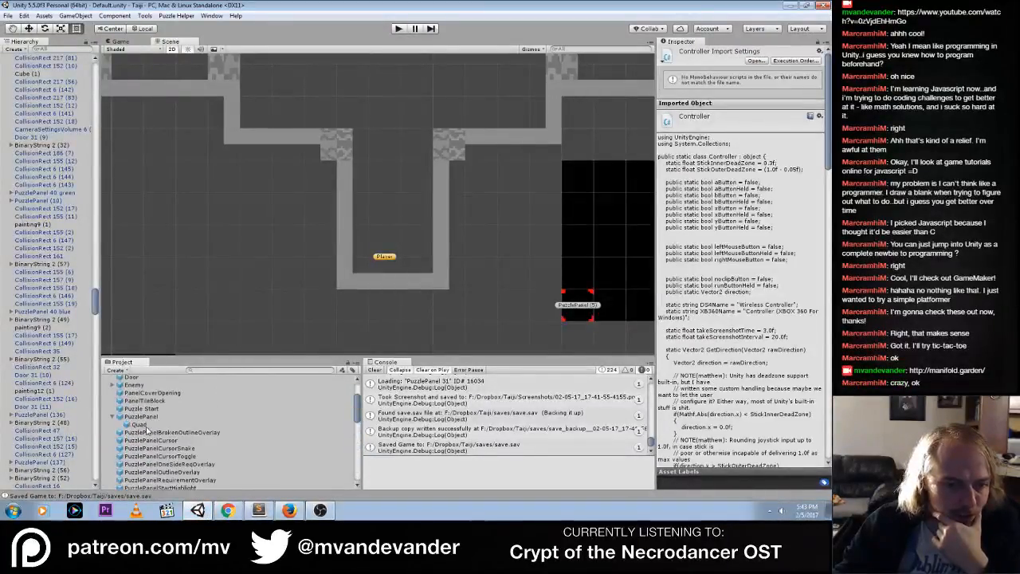
left_click(141, 416)
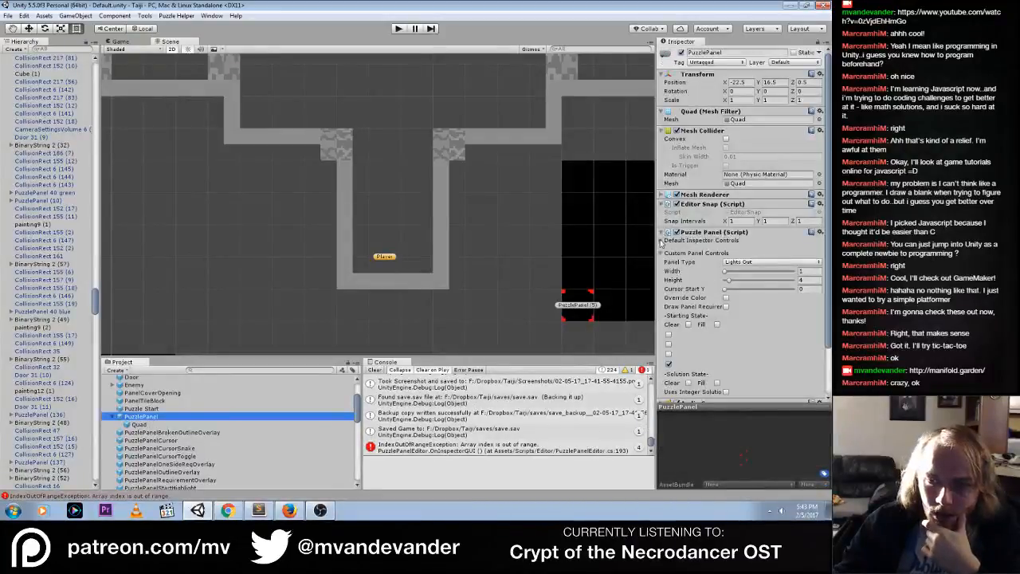
left_click_drag(827, 185, 827, 274)
left_click(800, 294)
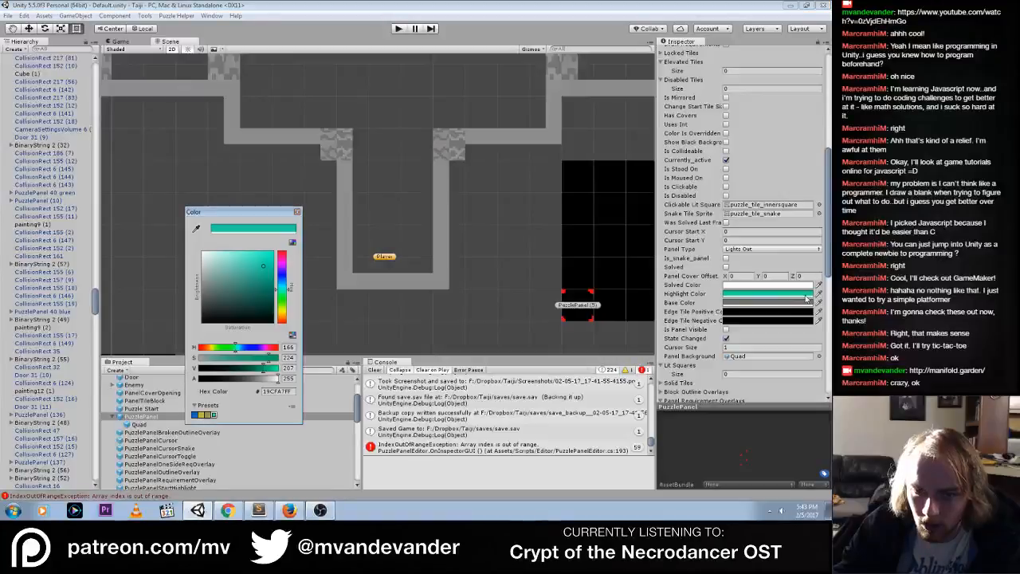
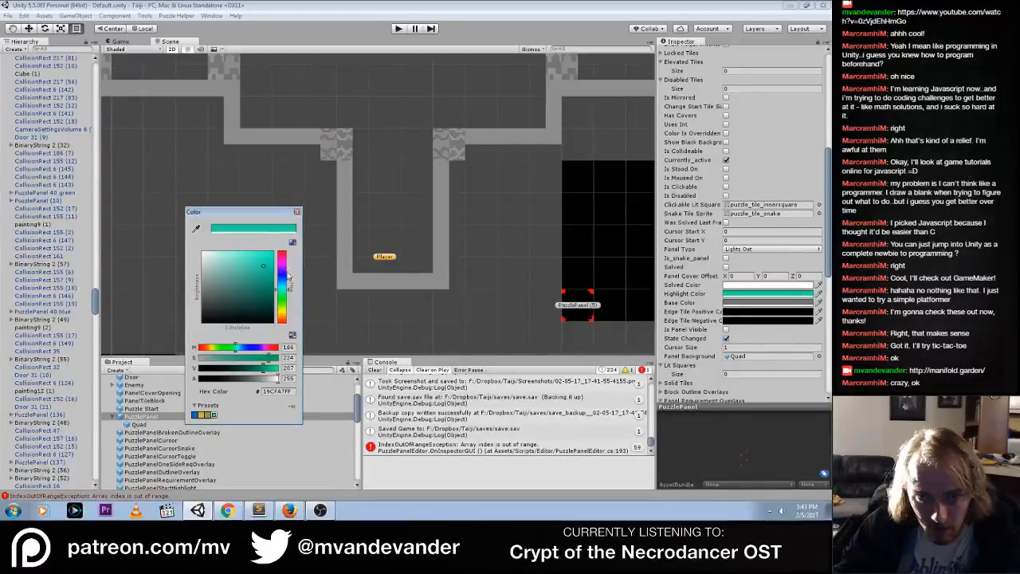
Check the default panel highlight and base color constants in Constants.cs in Sublime Text and return to the prefab's Highlight Color in Unity
right_click(741, 294)
left_click(739, 305)
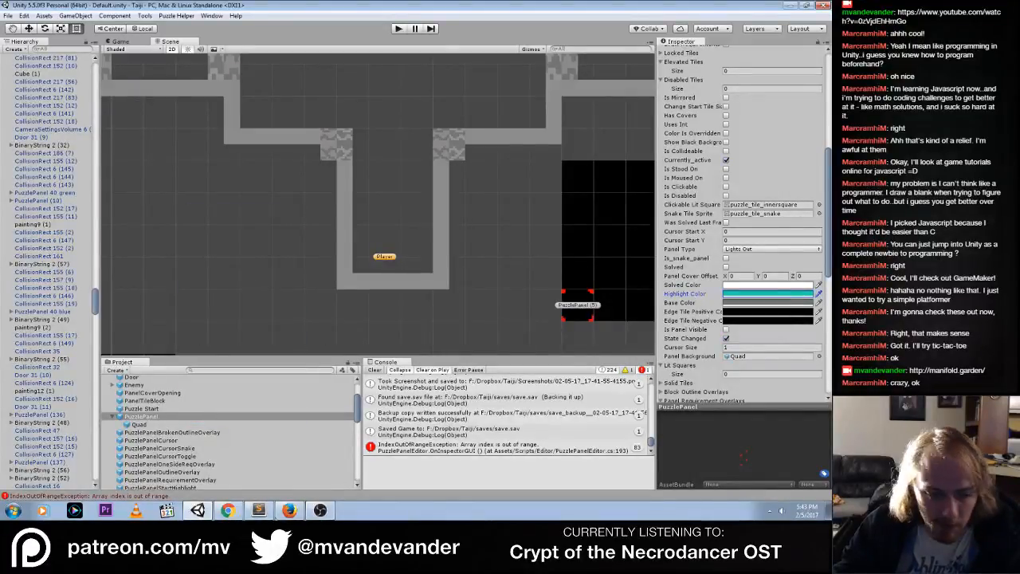
left_click(258, 511)
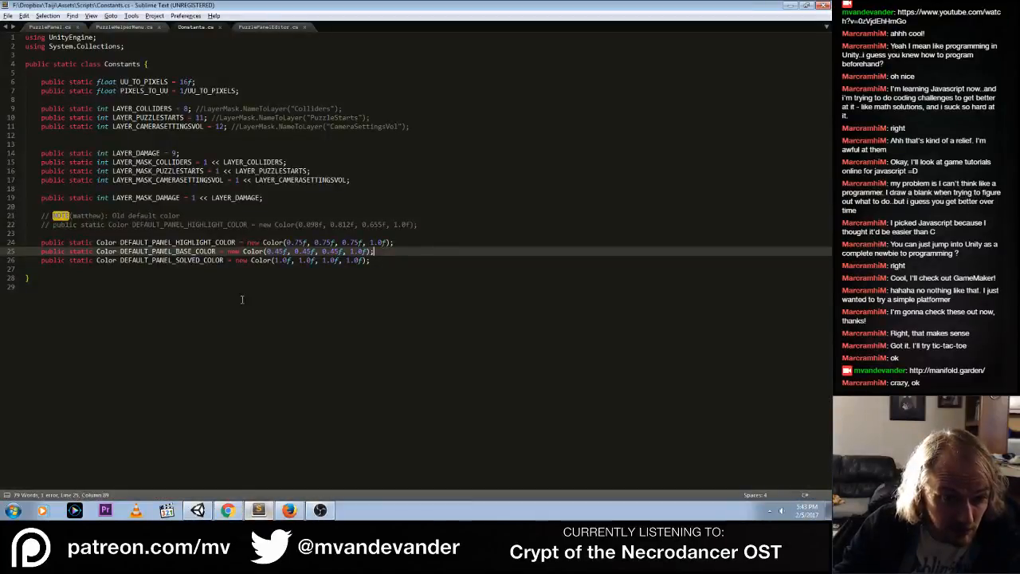
key("Up")
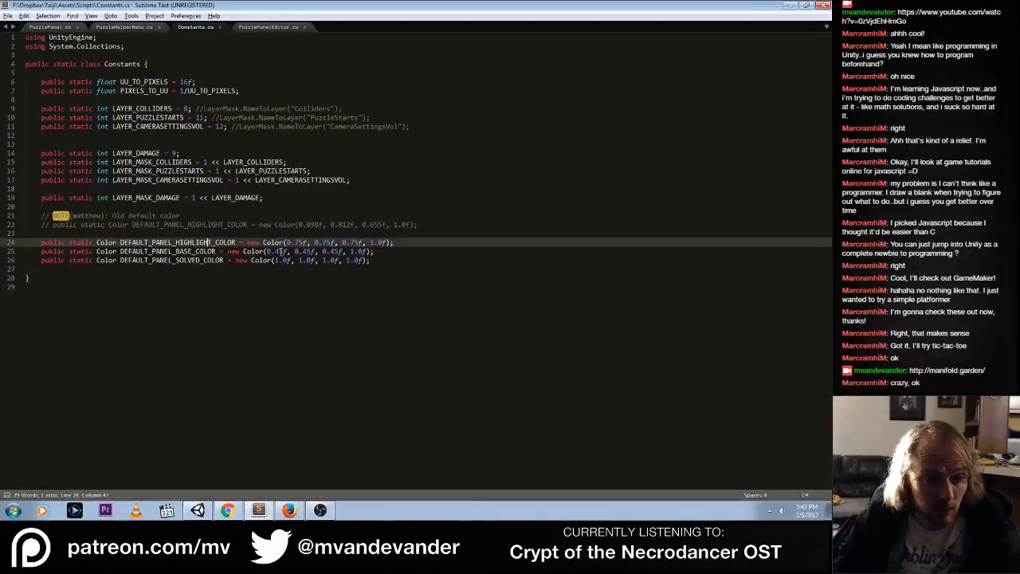
key("alt+Tab")
left_click(753, 295)
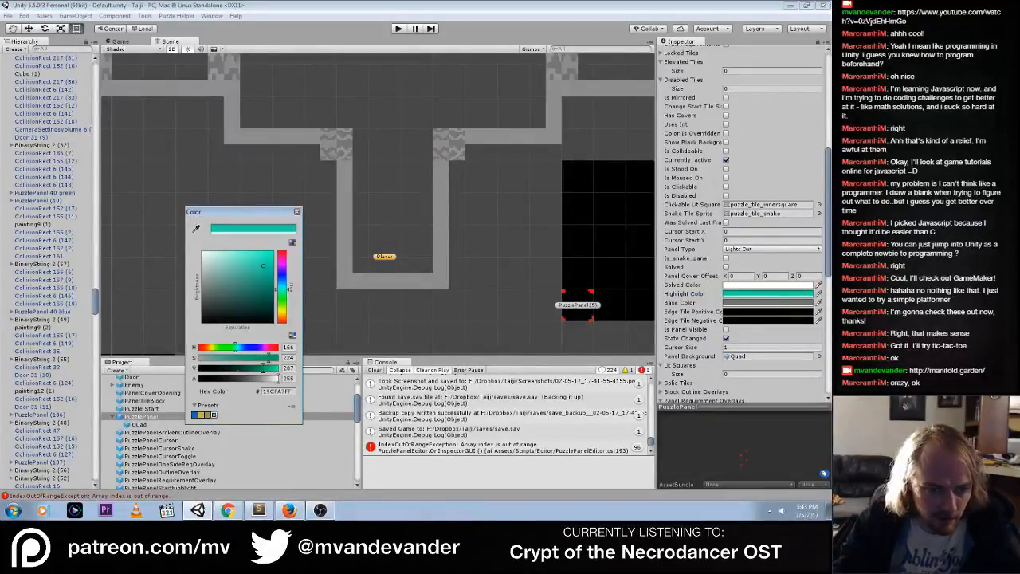
Open the Windows Calculator and multiply 0.45 by 255 to convert the color component to the 0–255 range
left_click(3, 503)
type("calc")
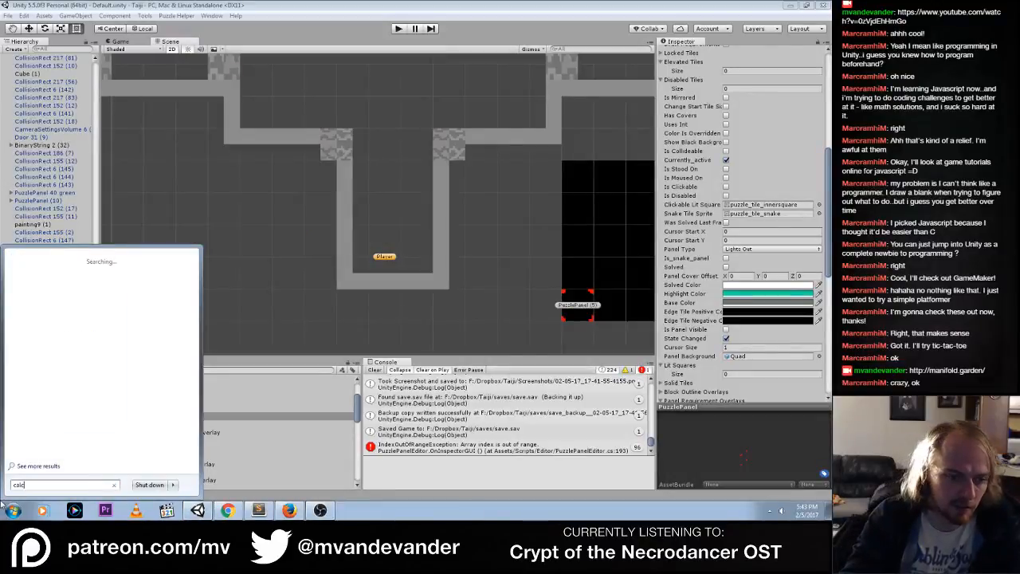
key("Return")
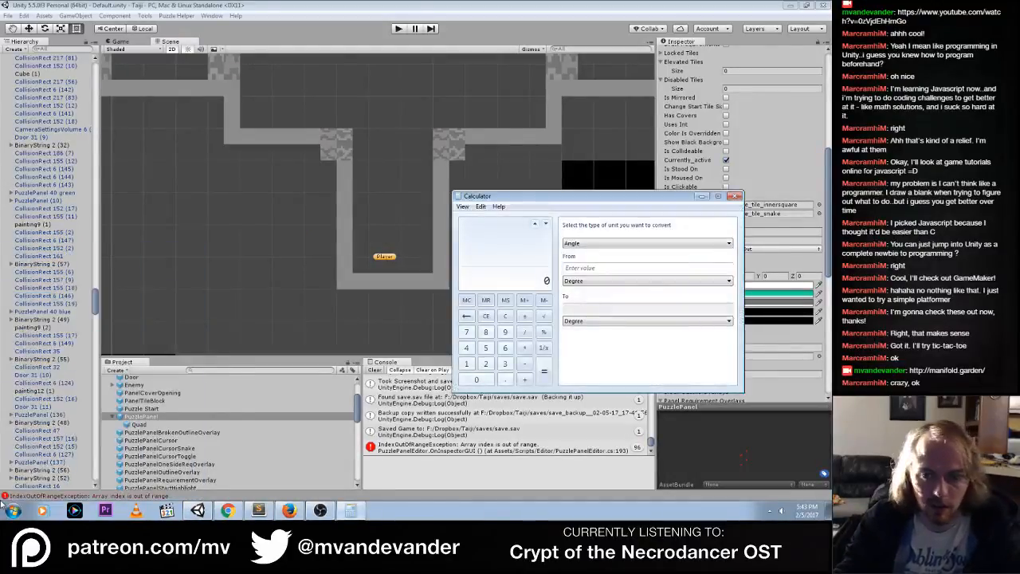
type(".456")
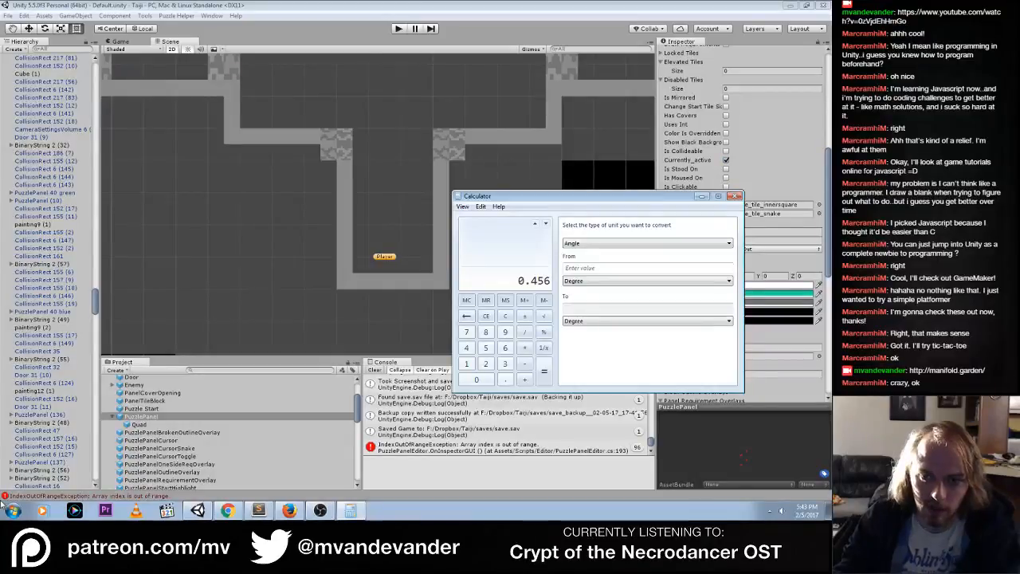
key("BackSpace")
type("*")
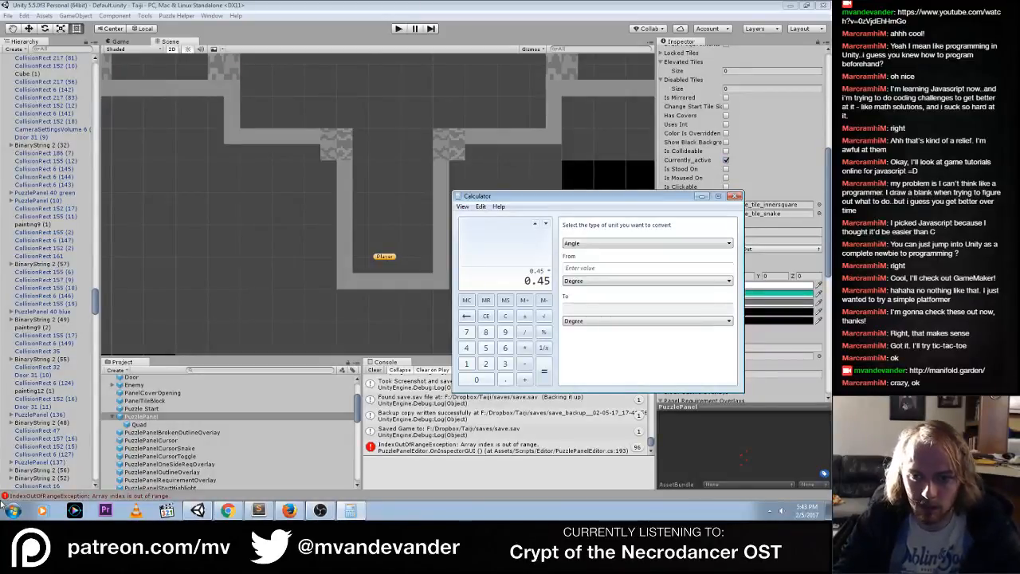
type("255")
key("Return")
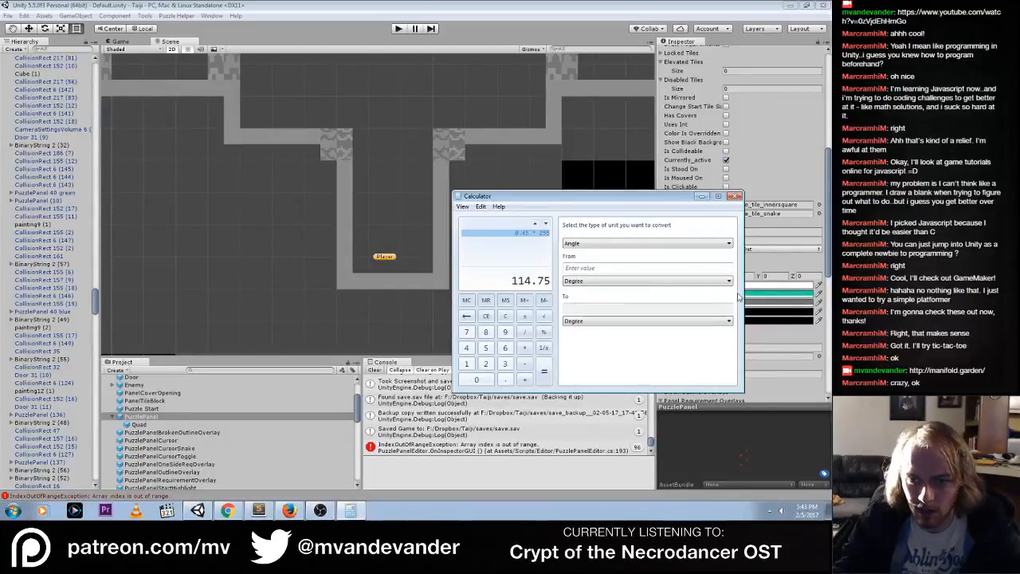
Switch the PuzzlePanel prefab's Highlight Color to RGB values and set red, green and blue to 115 each
left_click(809, 294)
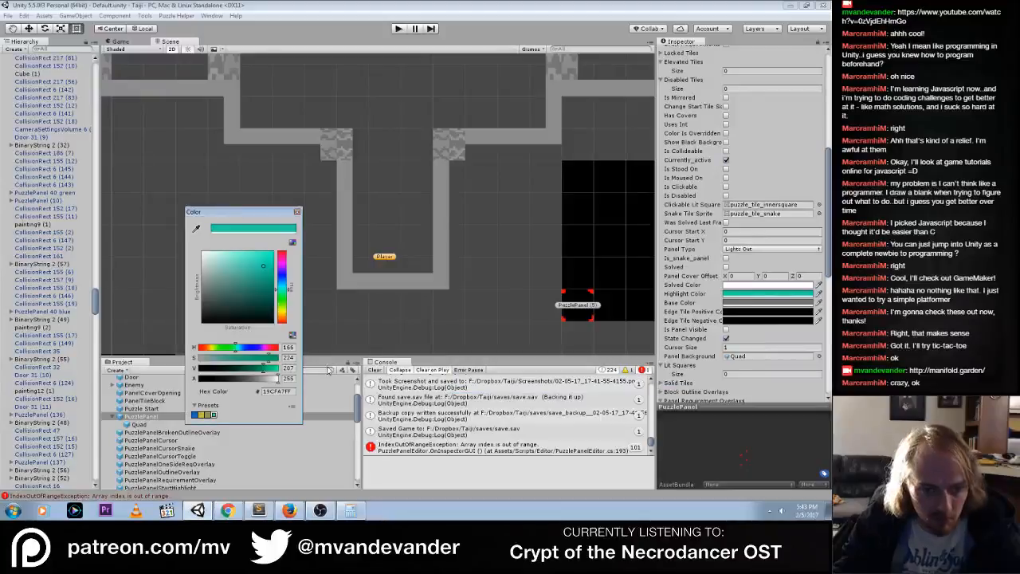
left_click(288, 357)
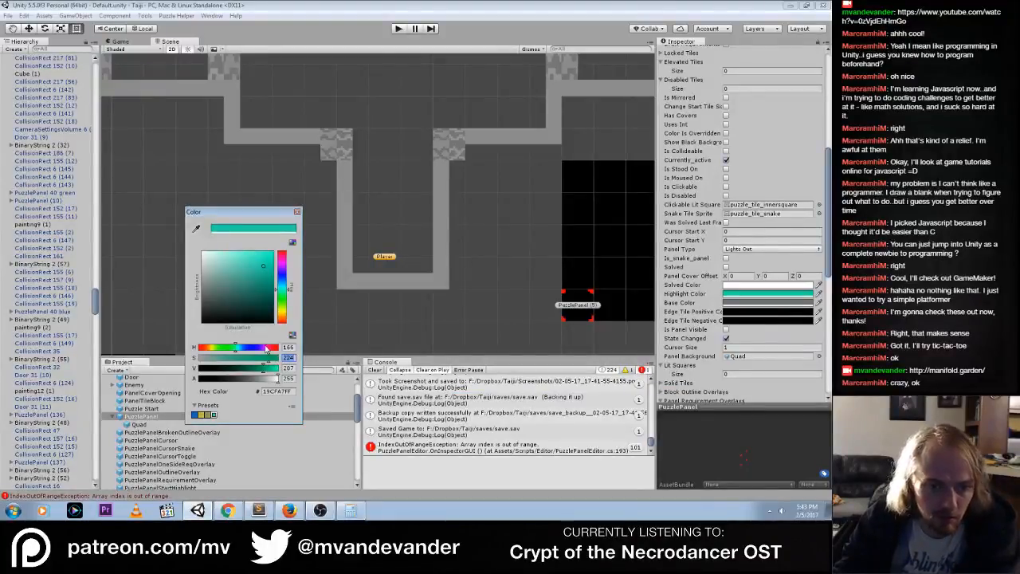
left_click(292, 336)
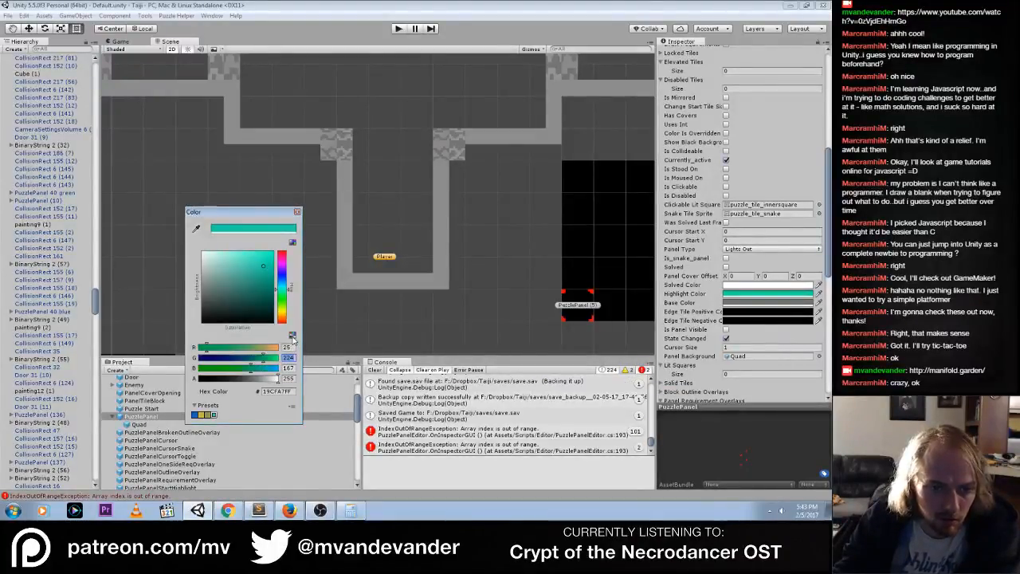
type("15")
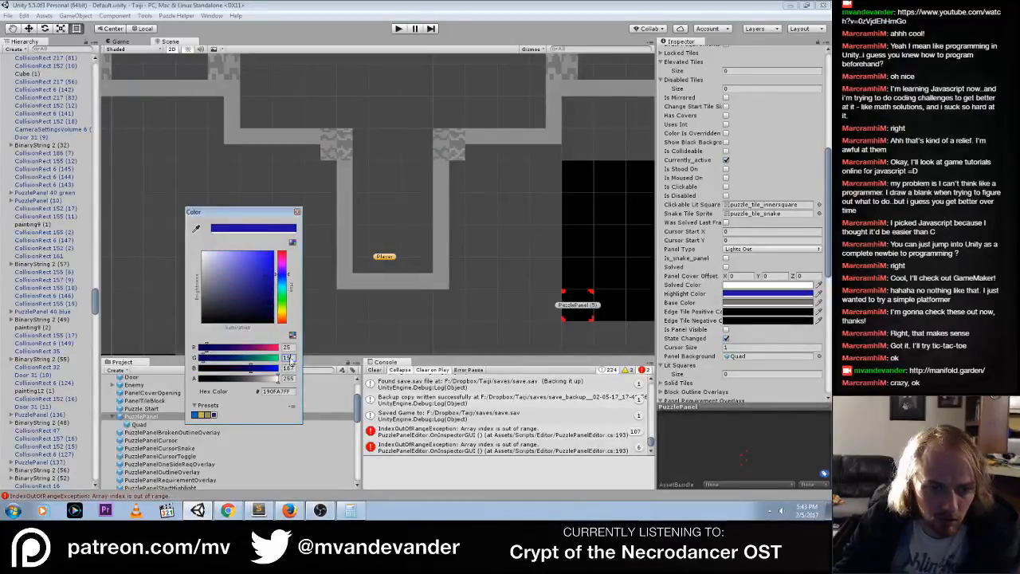
left_click_drag(291, 359, 264, 357)
type("115")
key("Tab")
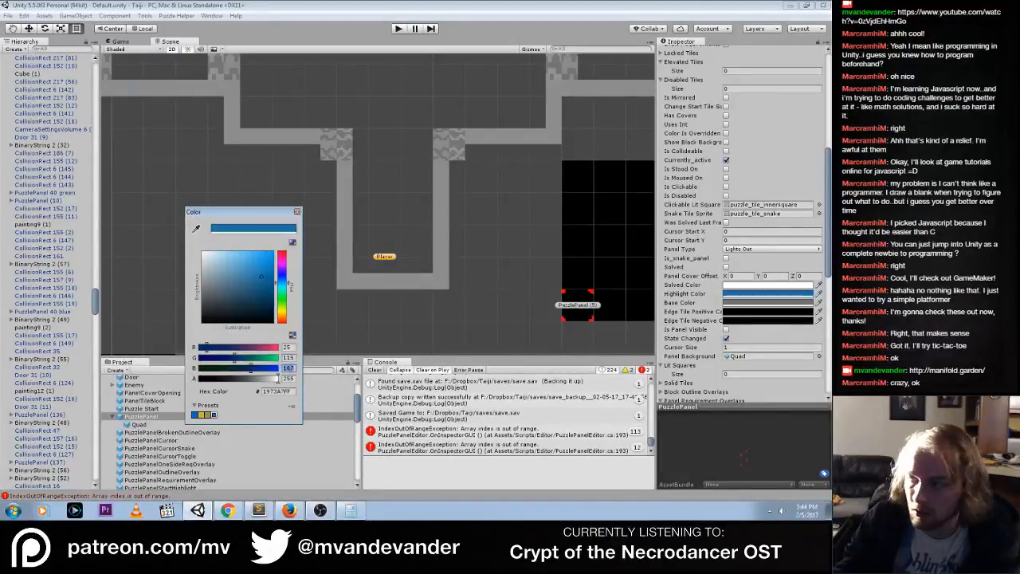
type("1")
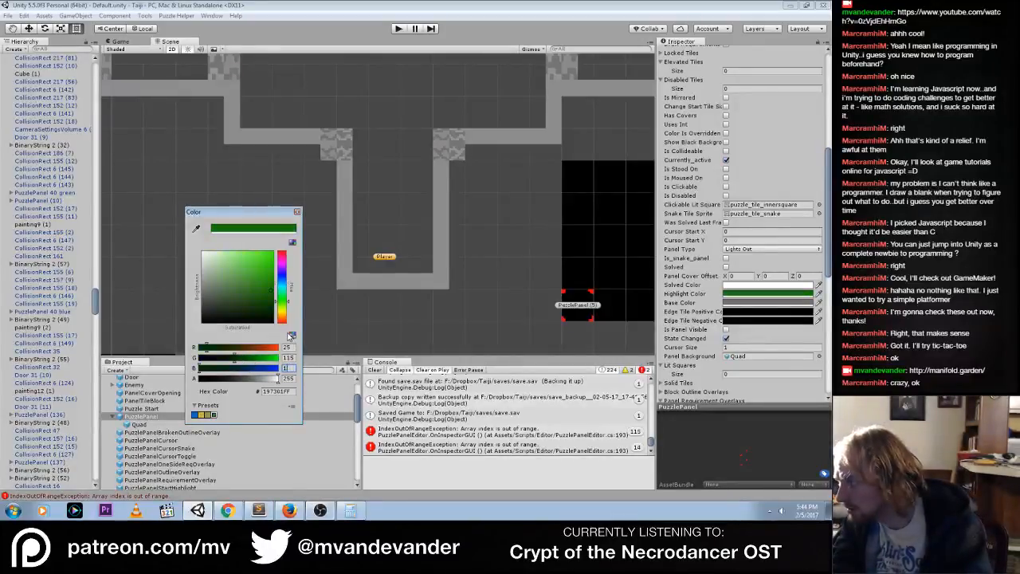
type("15")
left_click(290, 347)
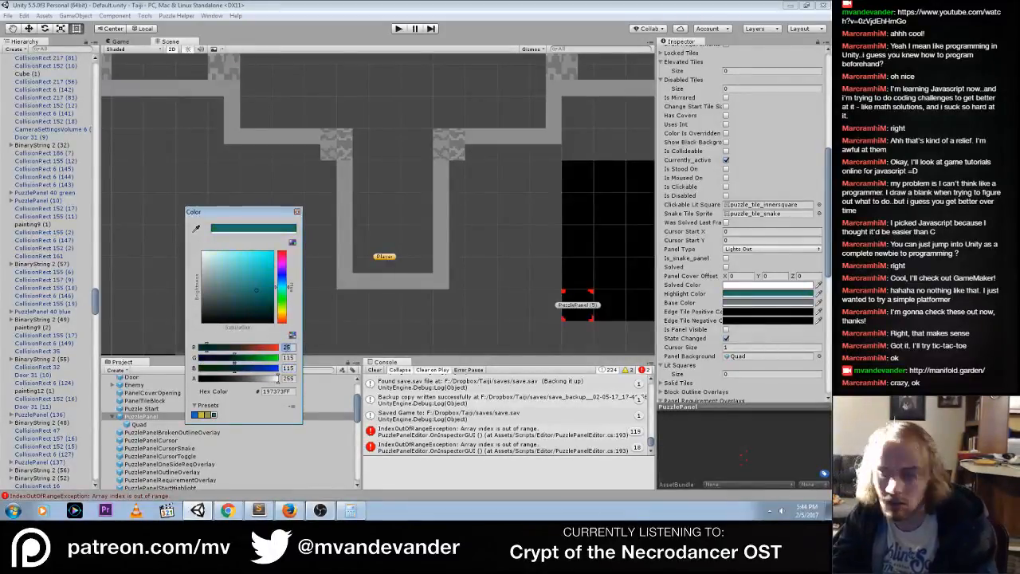
type("15")
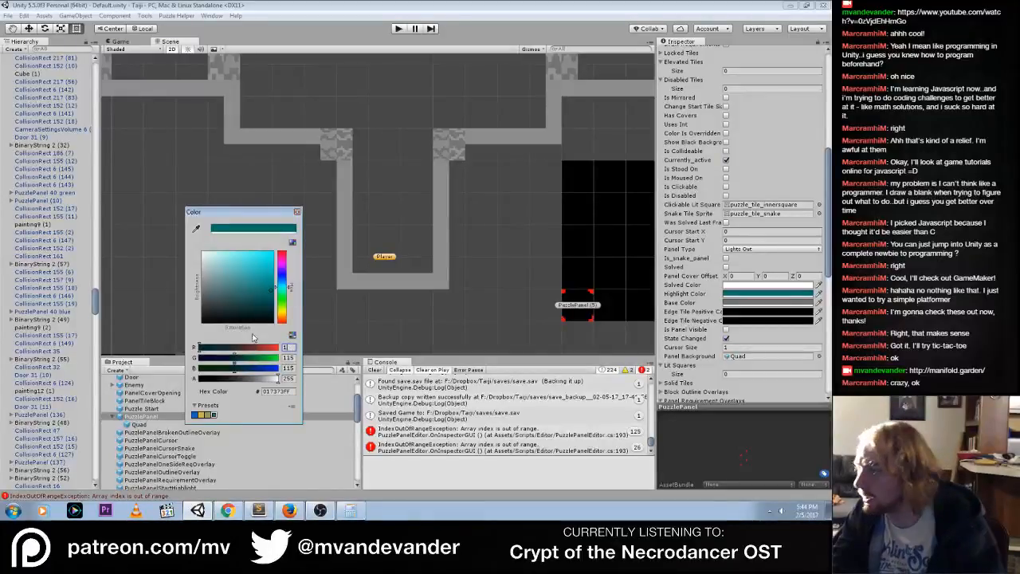
type("5")
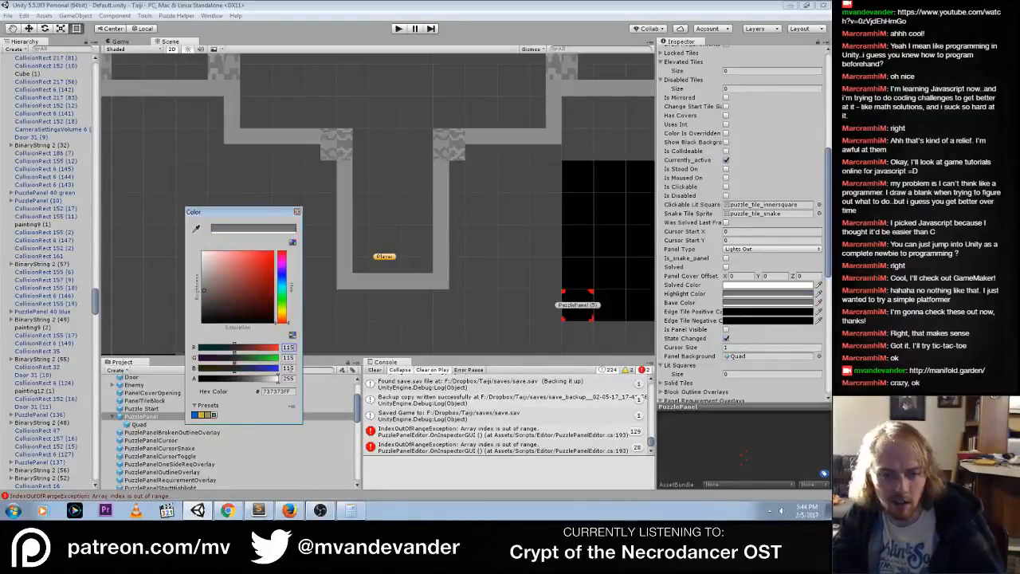
left_click(188, 450)
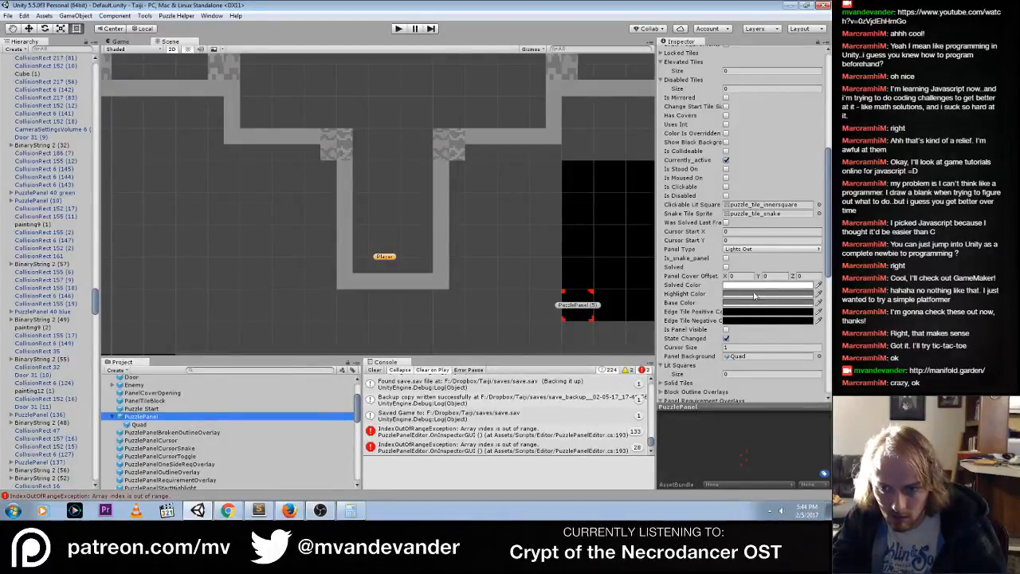
Recheck the prefab's Highlight Color, close the color window, deselect the prefab and clear the console
left_click(754, 294)
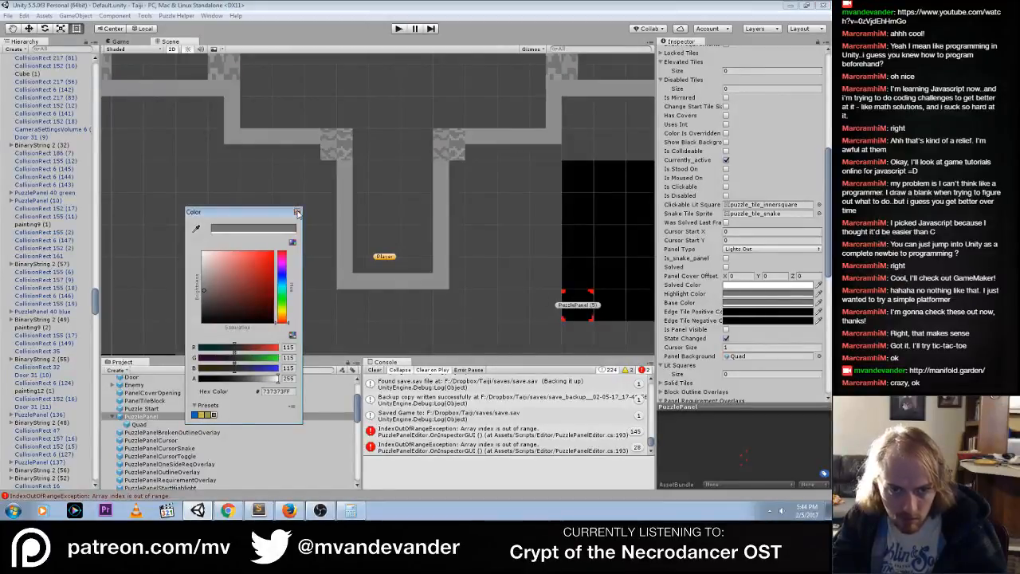
left_click(296, 212)
key("alt+Tab")
left_click(386, 318)
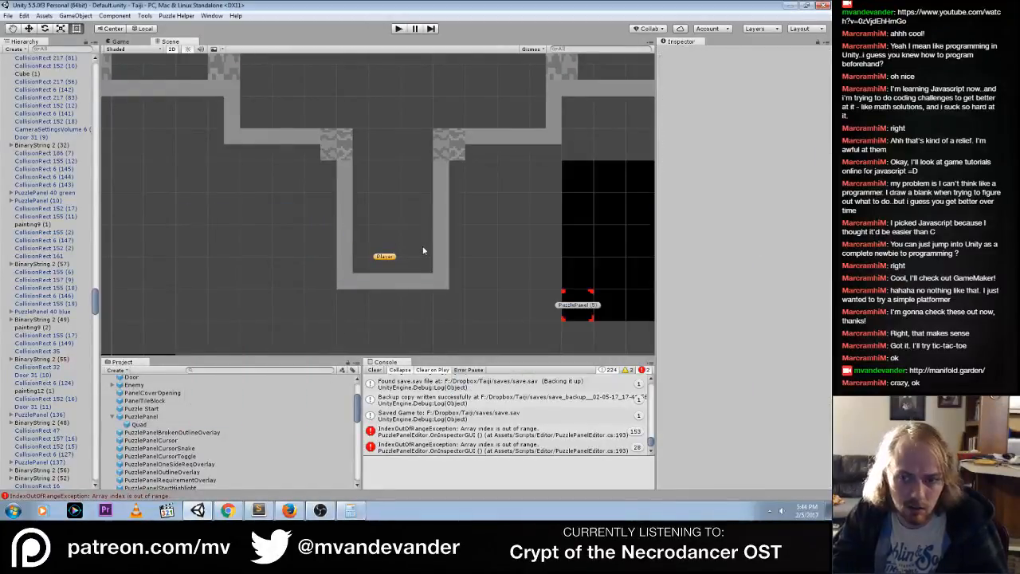
left_click(376, 372)
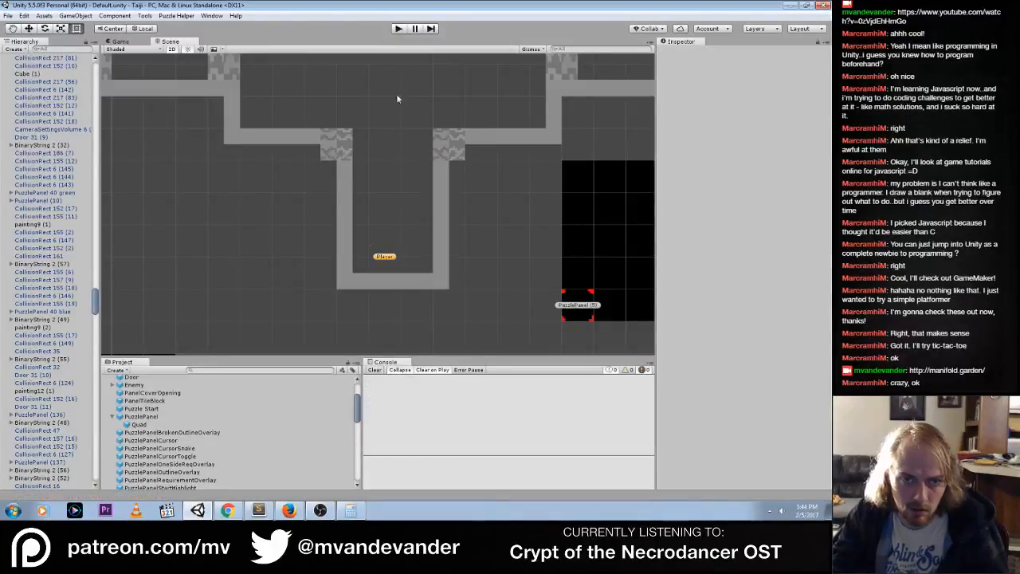
Run the game, walk to the tile panel beside the red zigzag painting and switch off its lit tiles
left_click(398, 28)
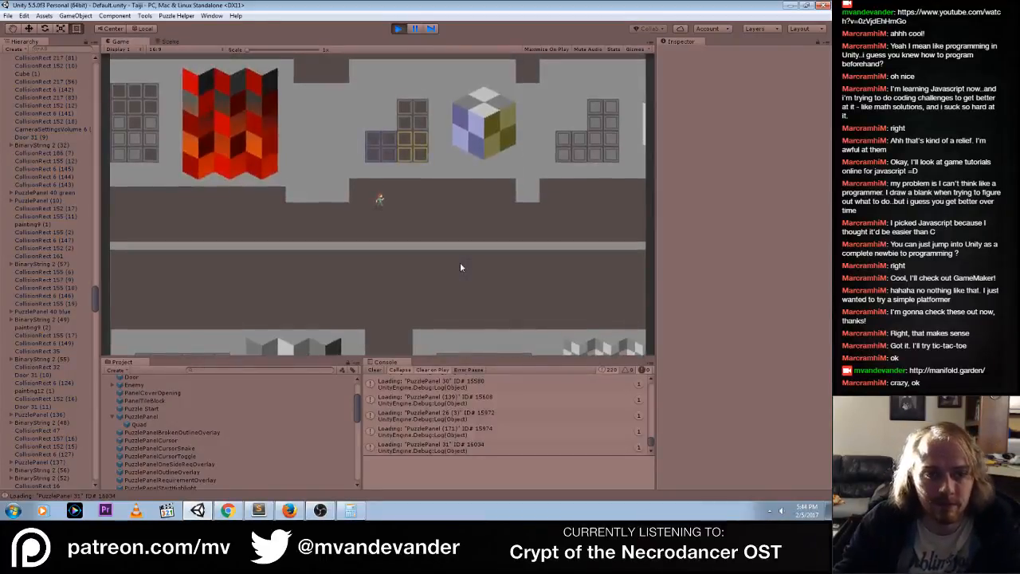
key("a")
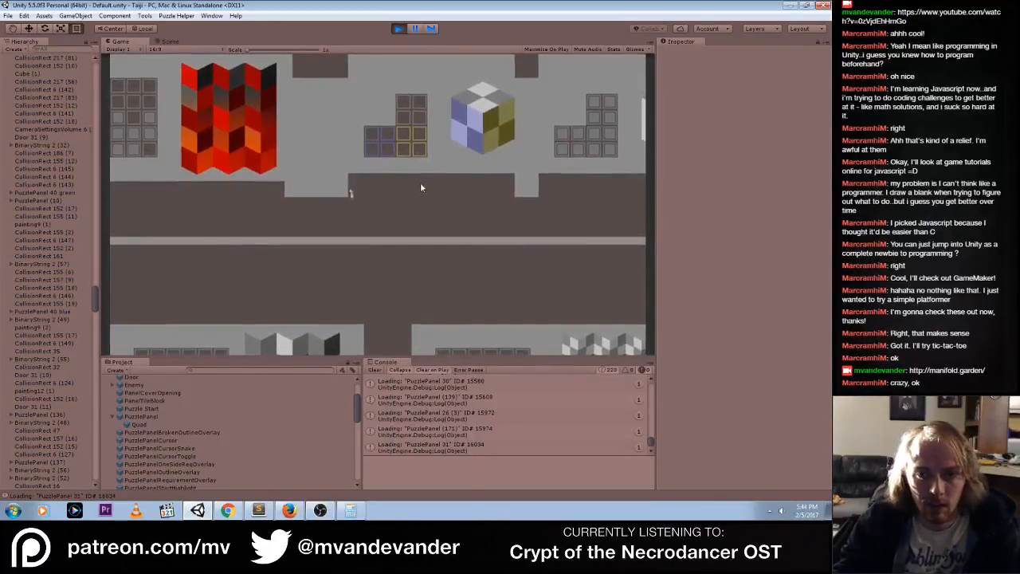
key("a")
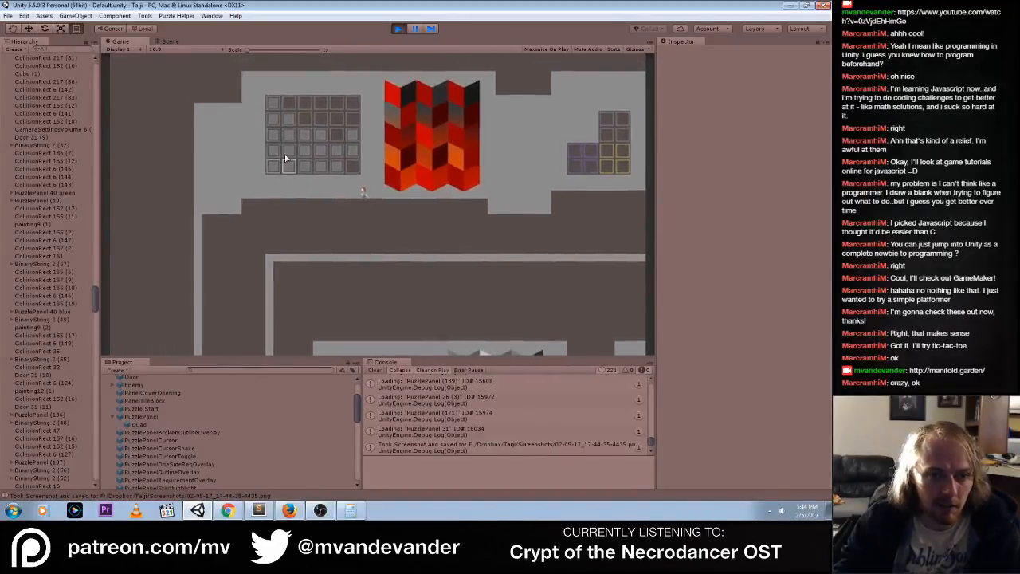
mouse_move(316, 134)
left_mouse_down()
mouse_move(285, 107)
mouse_move(374, 166)
left_mouse_up()
key("d")
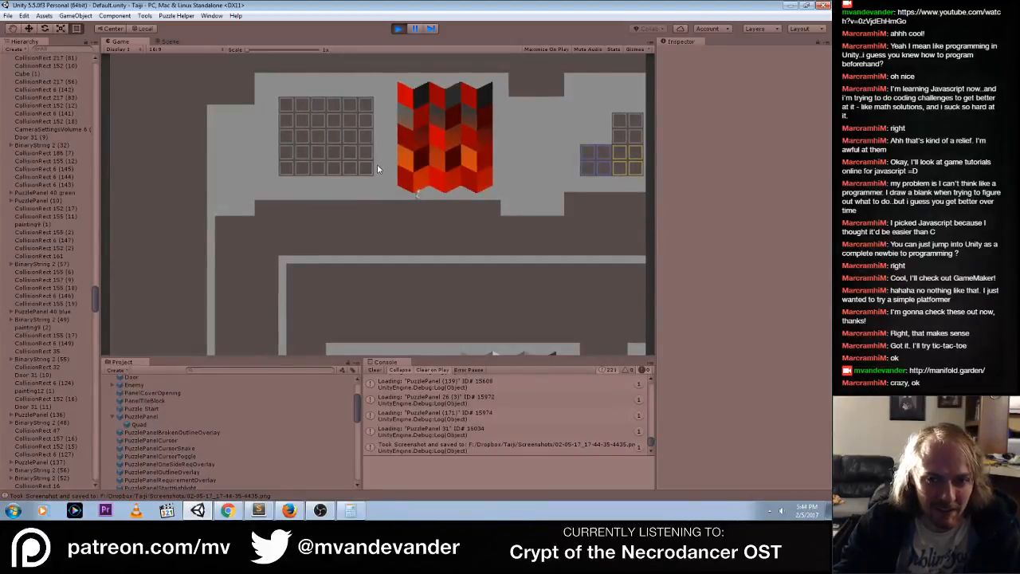
Toggle tiles on the panels on both sides of the blue-and-yellow cube painting, and stop the game
key("s")
mouse_move(514, 126)
left_mouse_down()
mouse_move(470, 107)
mouse_move(461, 121)
mouse_move(410, 117)
mouse_move(427, 103)
mouse_move(425, 113)
left_mouse_up()
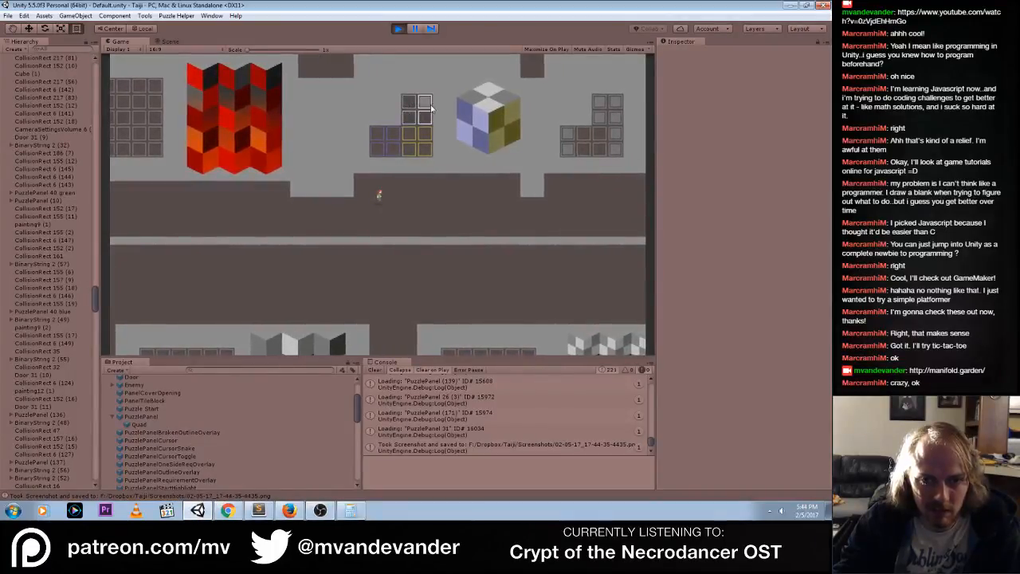
key("d")
left_click_drag(614, 153, 596, 117)
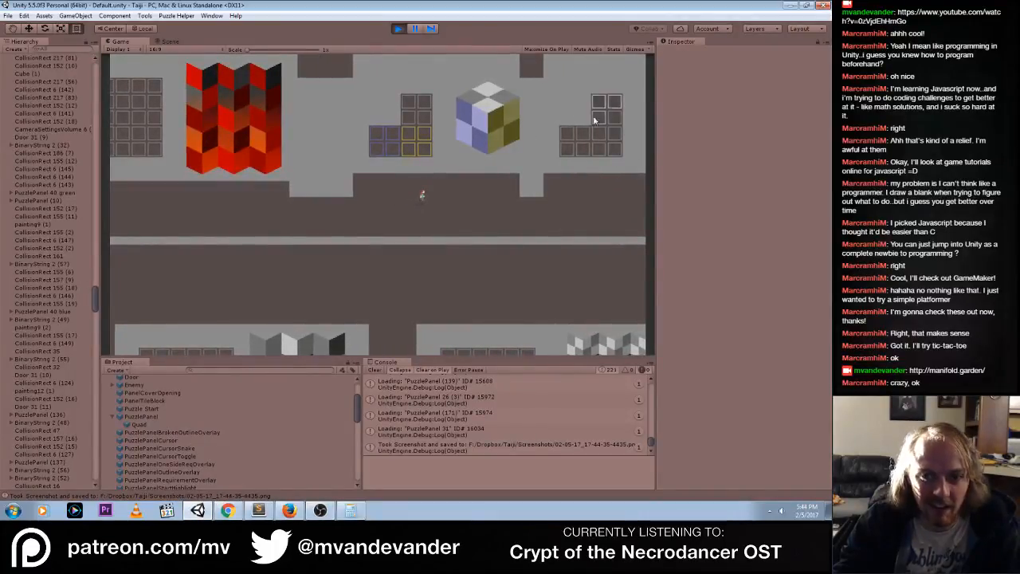
left_click_drag(433, 115, 423, 105)
left_click(399, 28)
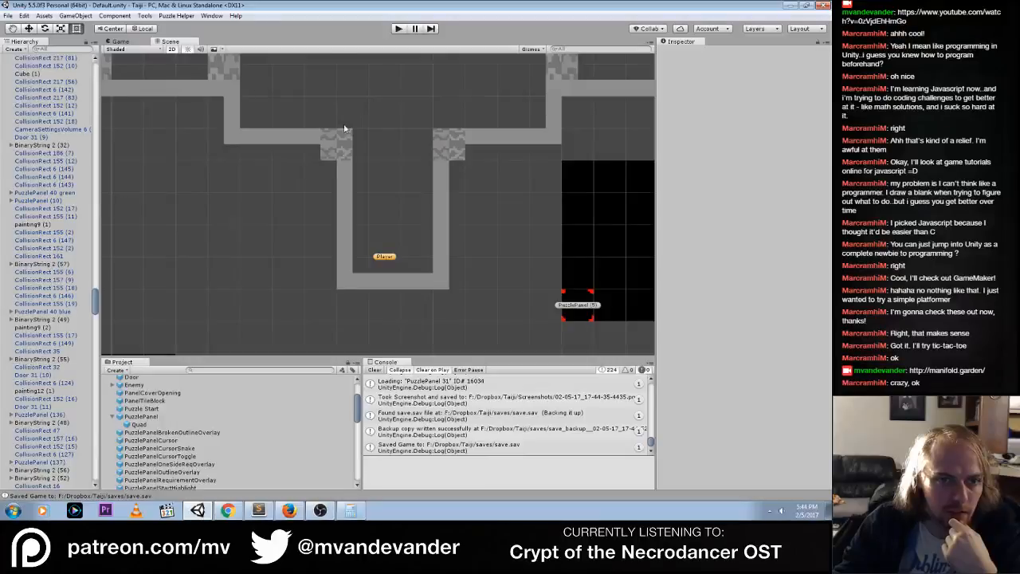
Examine the puzzle panels across the level in the Scene view, up to those around the blue-and-yellow cube painting
middle_click_drag(344, 128, 230, 263)
left_click(123, 40)
left_click(173, 43)
middle_click_drag(481, 99, 347, 260)
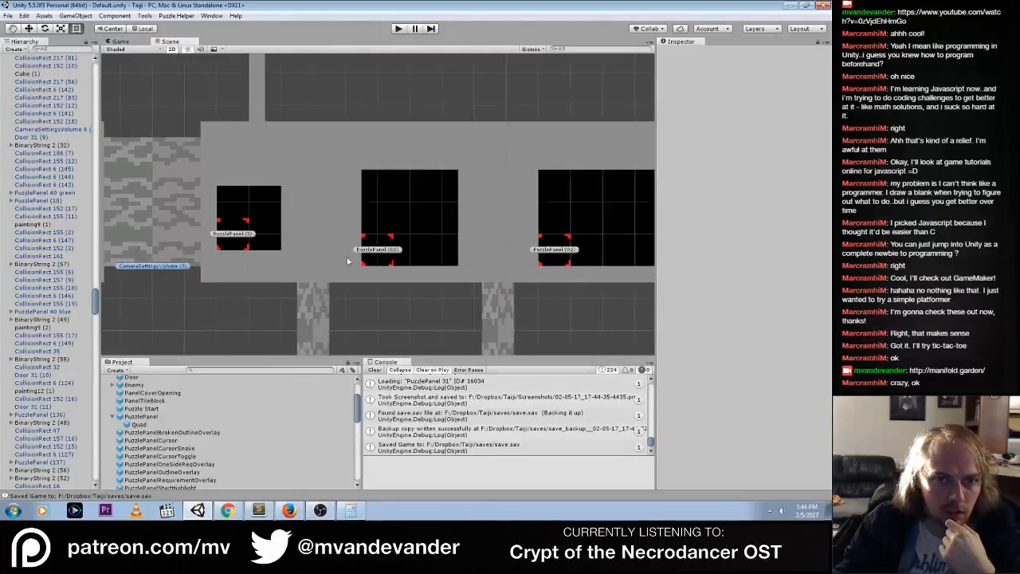
scroll(347, 260, "down", 5)
middle_click_drag(510, 130, 383, 283)
middle_click_drag(422, 125, 366, 259)
middle_click_drag(480, 137, 383, 307)
middle_click_drag(438, 104, 258, 289)
middle_click_drag(414, 127, 282, 292)
mouse_move(353, 142)
middle_mouse_down()
mouse_move(280, 210)
mouse_move(255, 275)
middle_mouse_up()
middle_click_drag(422, 152, 372, 297)
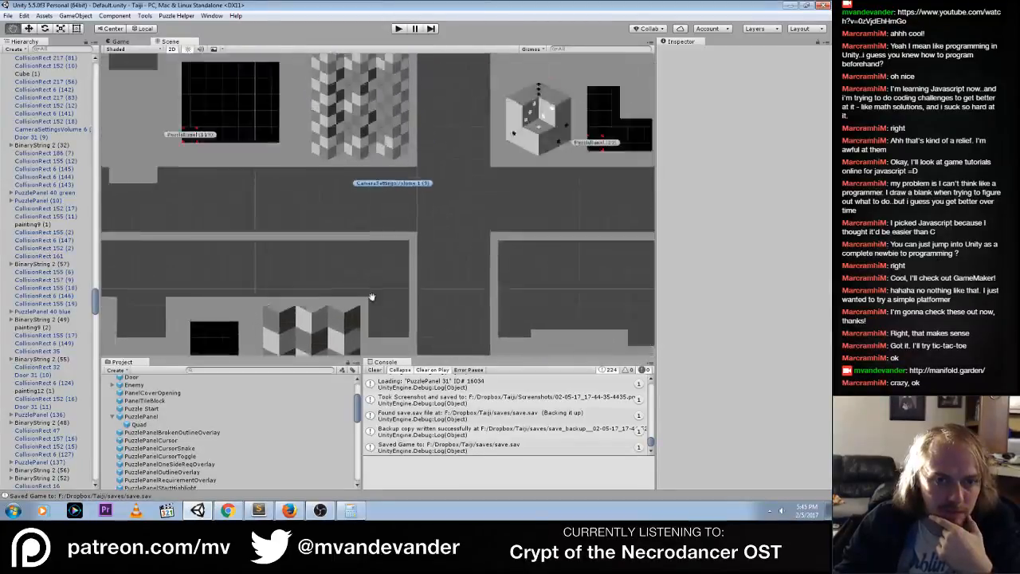
middle_click_drag(352, 155, 369, 275)
middle_click_drag(366, 172, 324, 268)
middle_click_drag(313, 148, 350, 331)
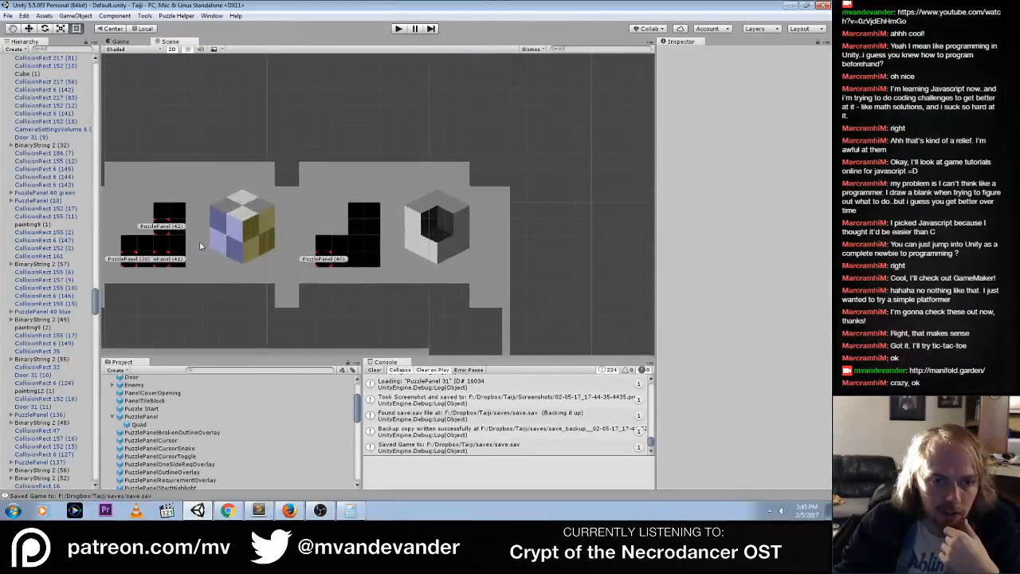
middle_click_drag(200, 246, 342, 227)
scroll(330, 178, "up", 4)
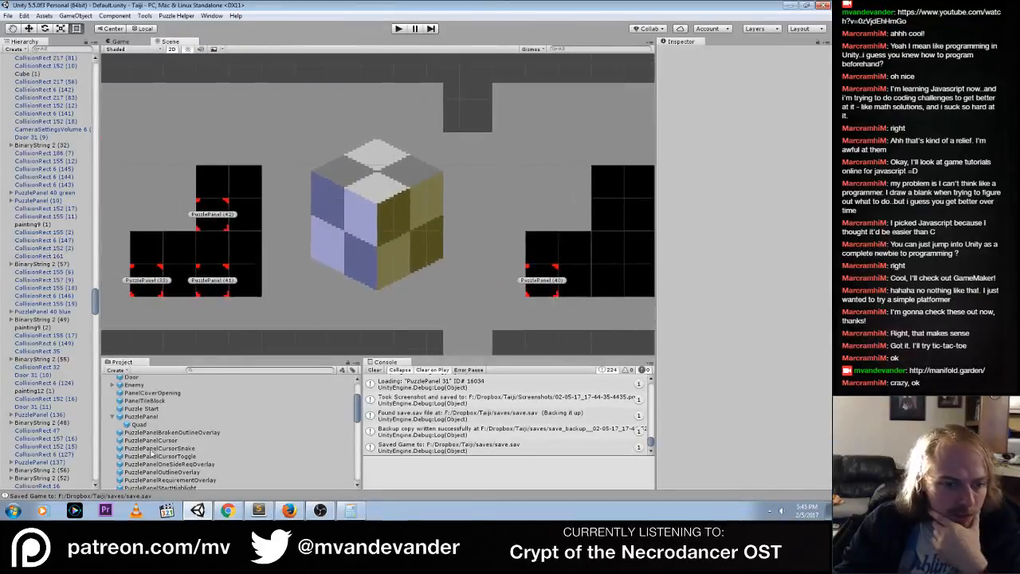
Check the Highlight Color on the PuzzlePanel prefab, and the override colors of PuzzlePanel (42) beside the blue-and-yellow cube painting
left_click(143, 416)
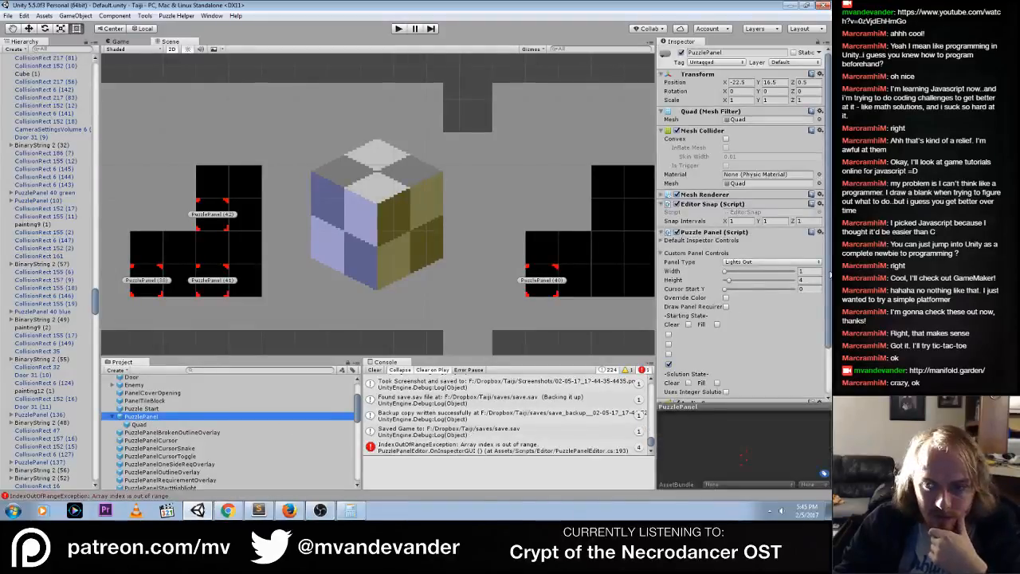
left_click_drag(828, 275, 829, 325)
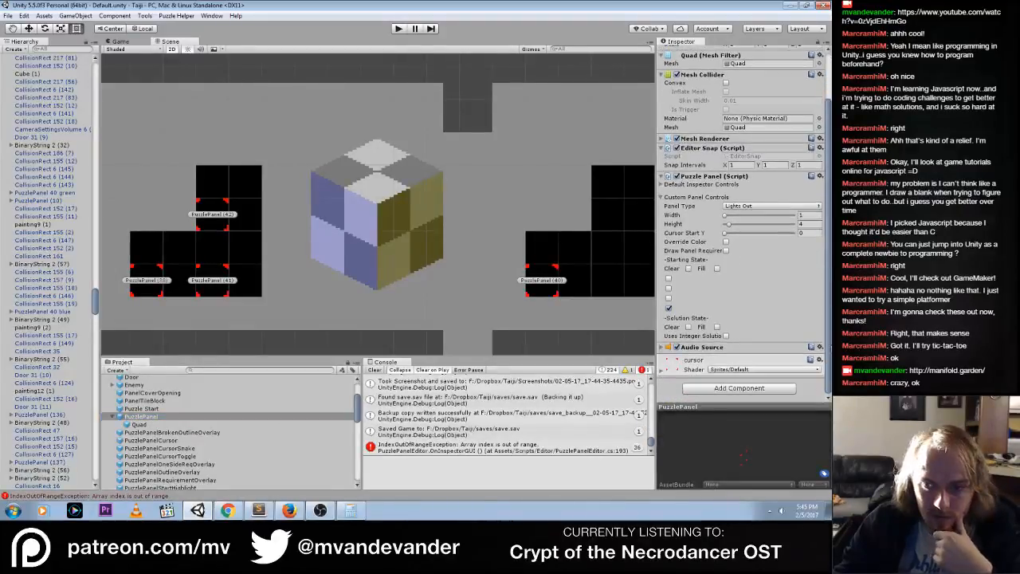
left_click(661, 184)
scroll(804, 233, "down", 6)
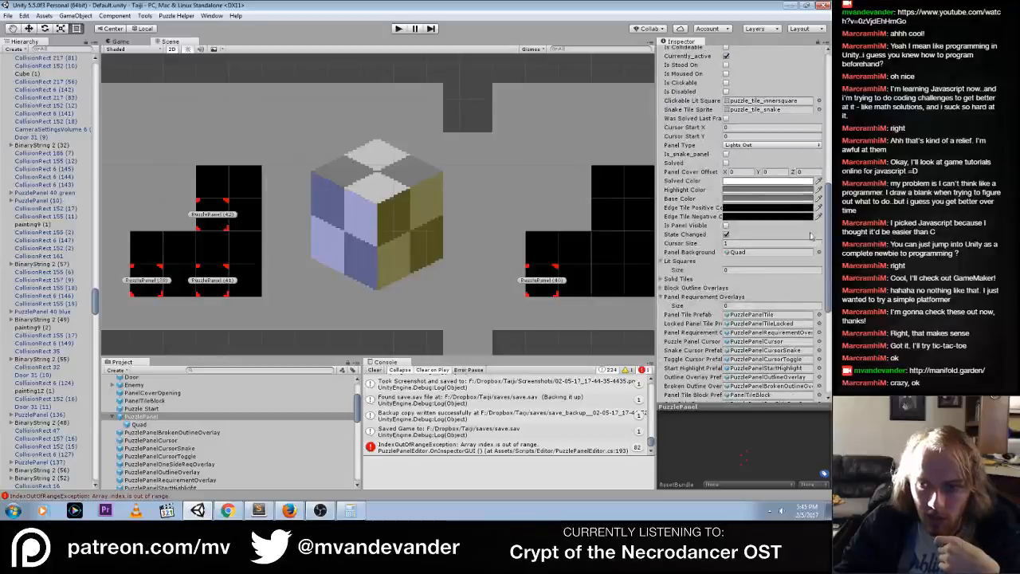
left_click(750, 192)
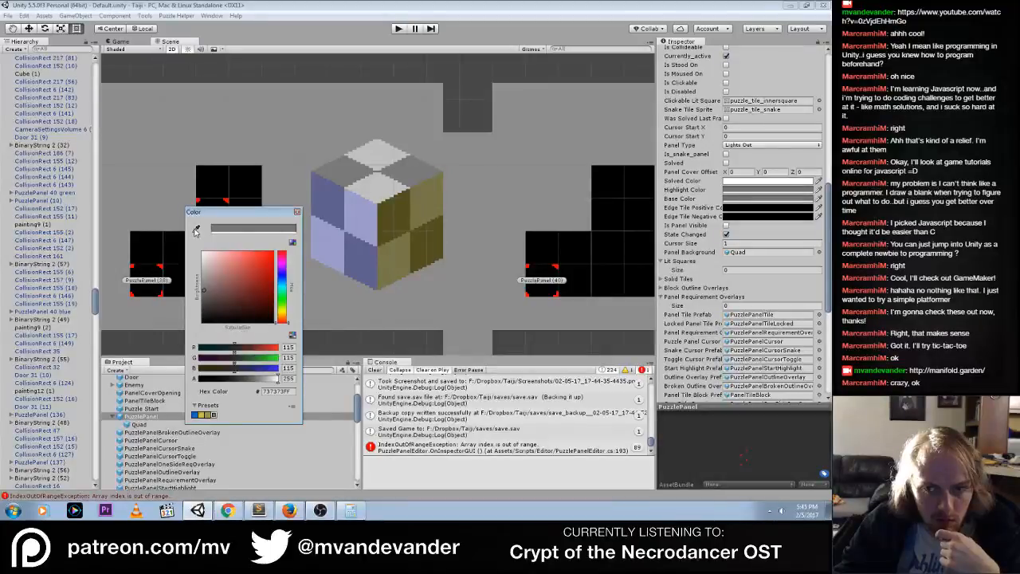
left_click(297, 213)
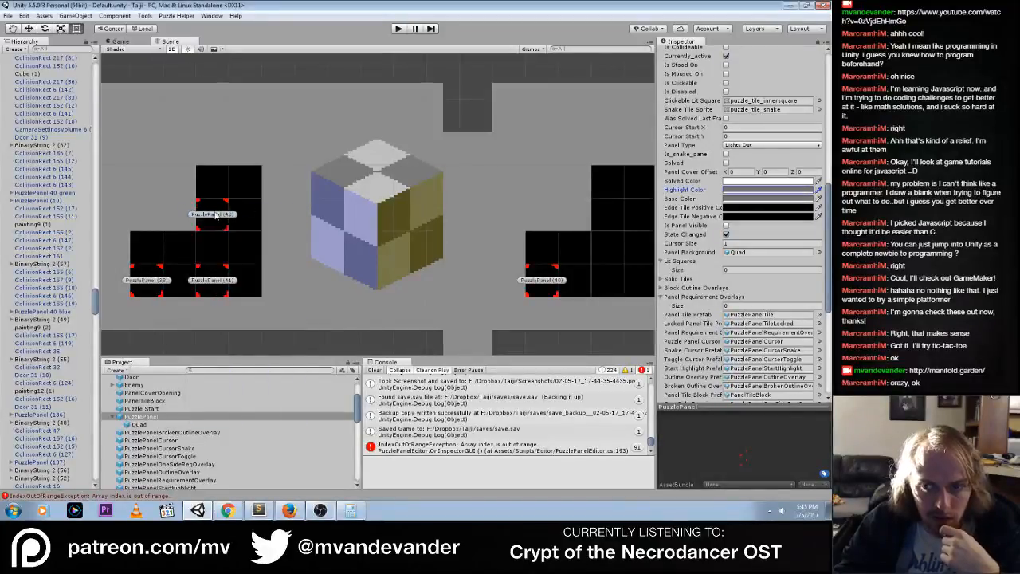
left_click(212, 219)
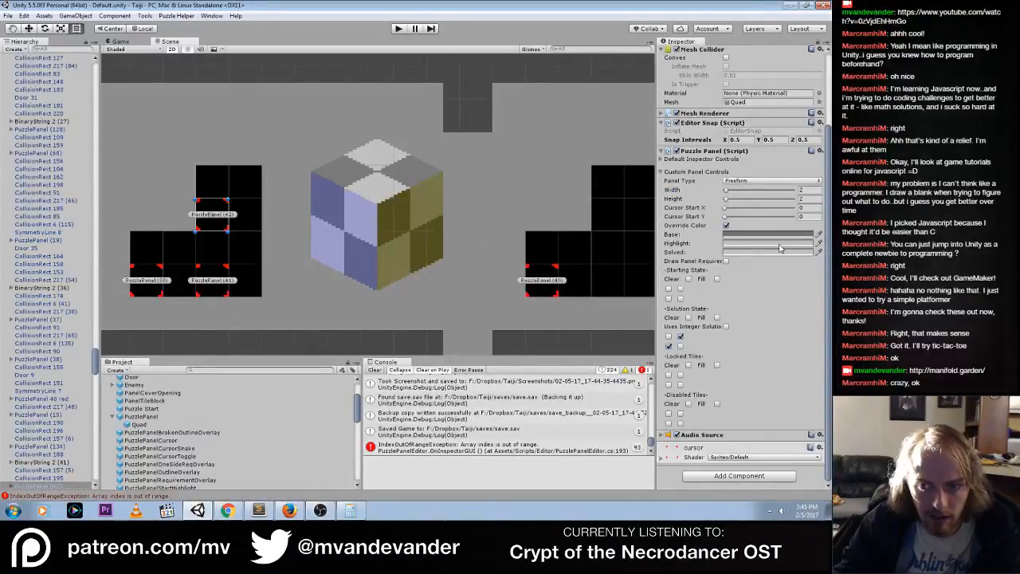
Set the PuzzlePanel prefab's Highlight Color by sampling the light grey on the cube painting's top face, and close the color window
left_click(147, 416)
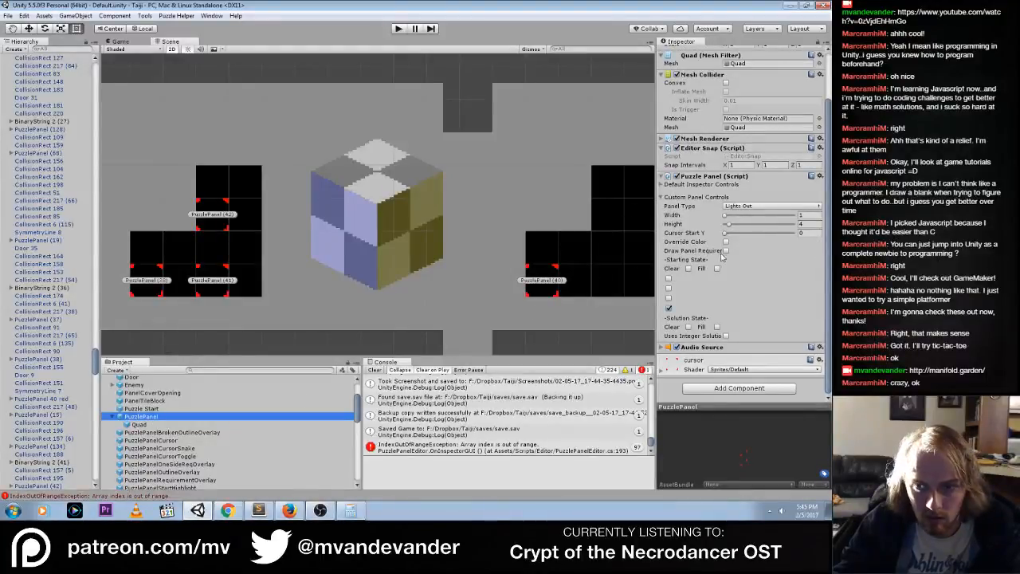
left_click(662, 186)
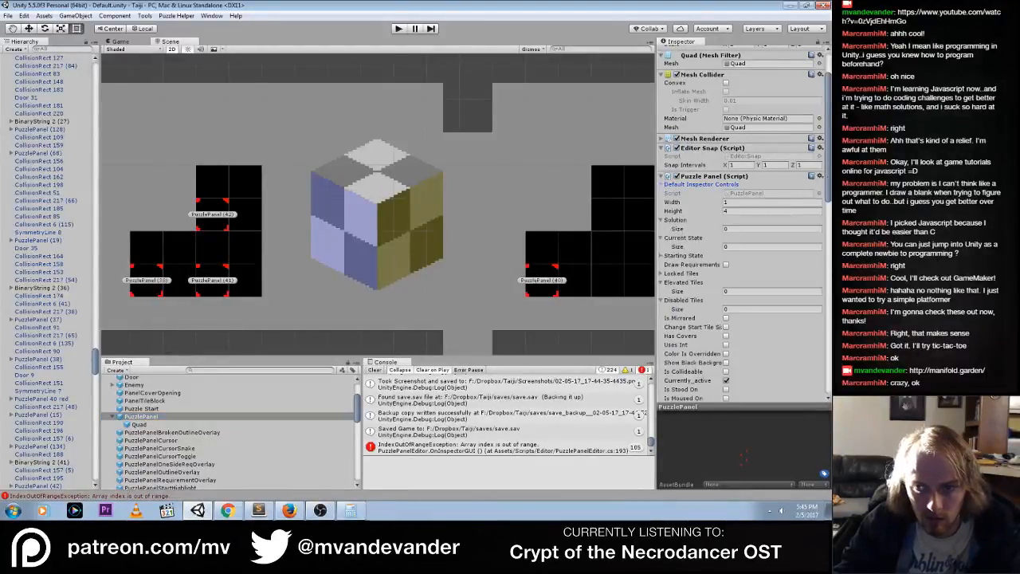
left_click_drag(828, 174, 828, 284)
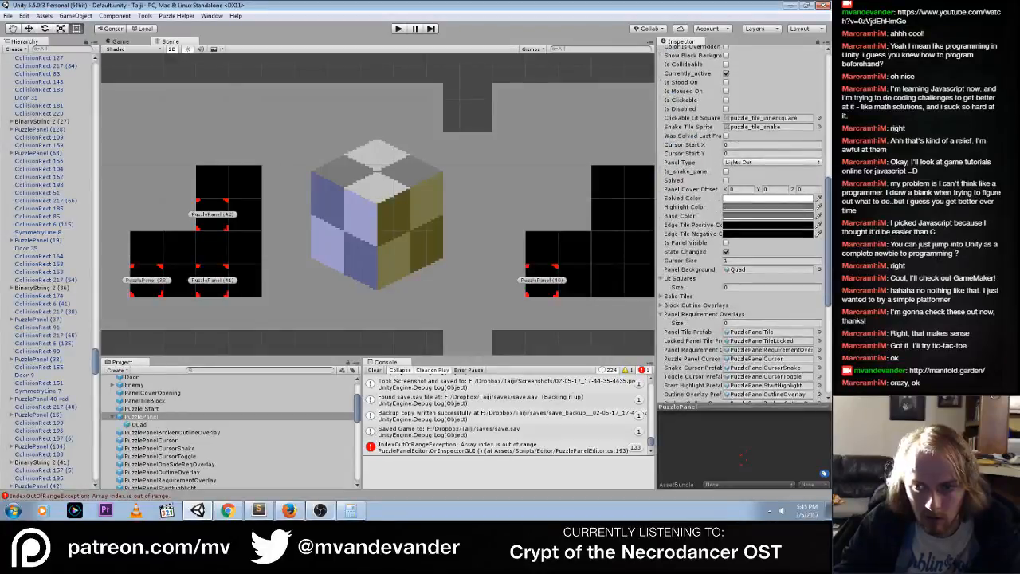
left_click(812, 207)
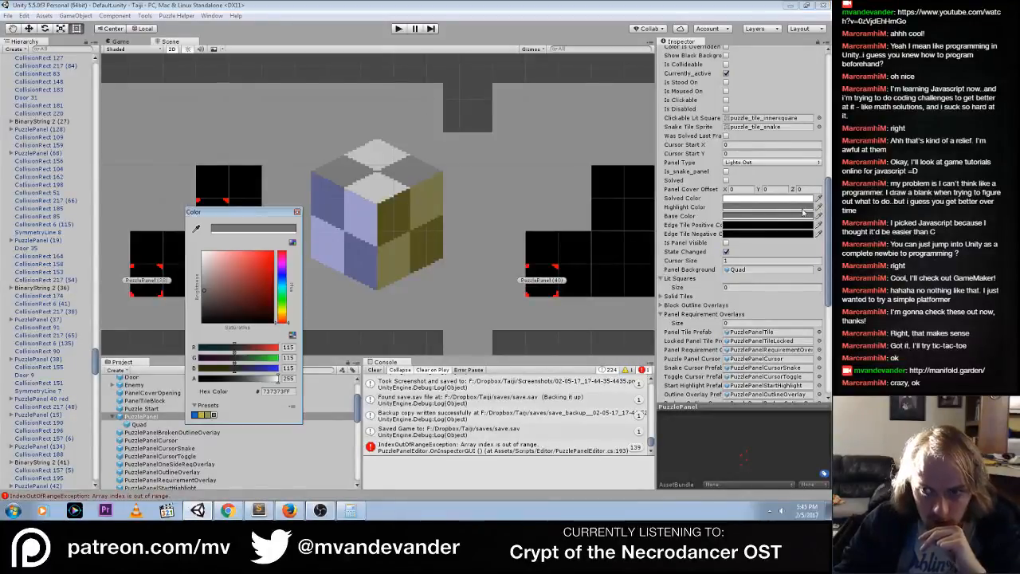
left_click(196, 230)
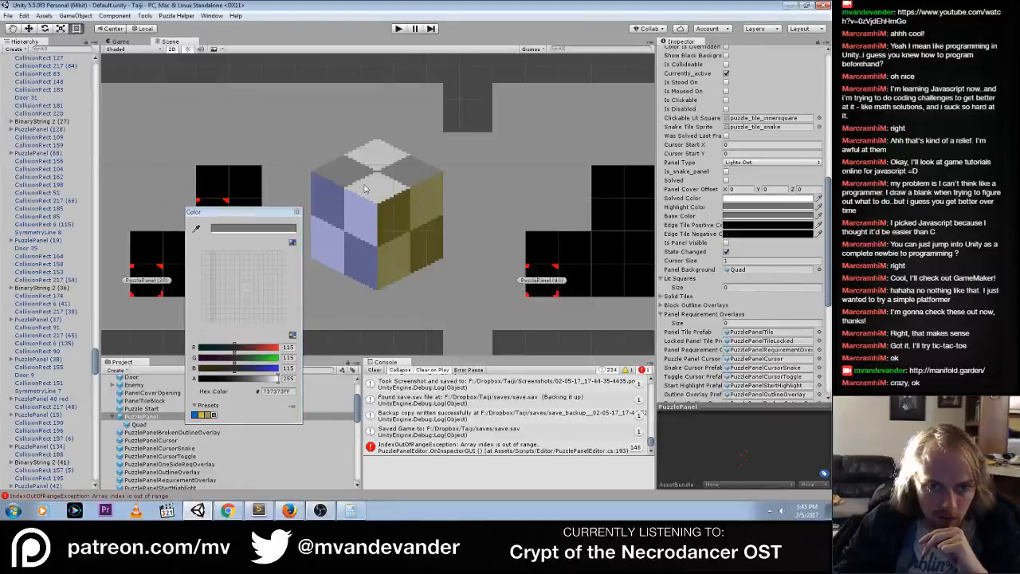
left_click(370, 188)
left_click(296, 214)
Test tiles on the panels around the red zigzag and cube paintings in the running game, stop it and clear the console
left_click(399, 29)
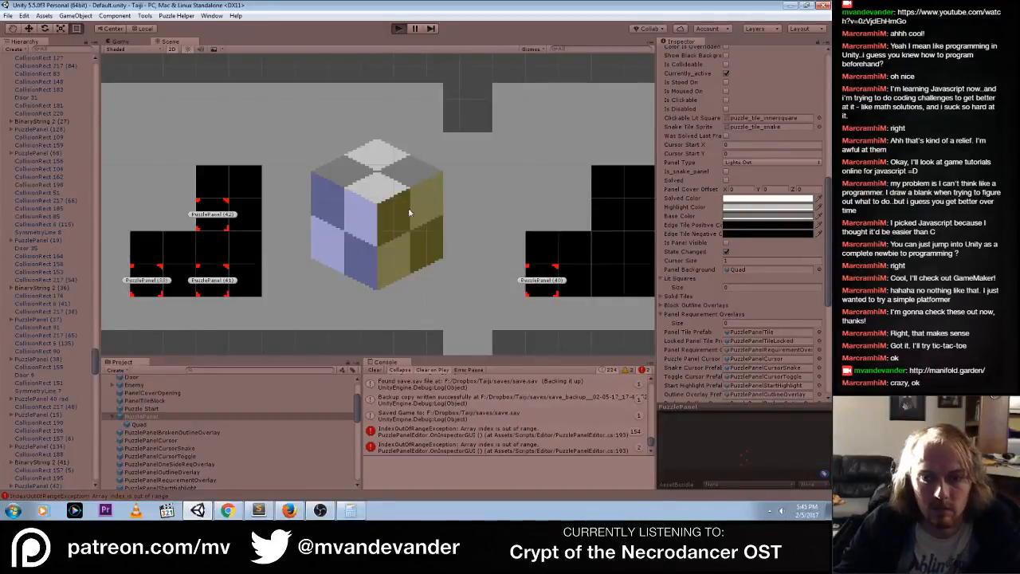
mouse_move(540, 142)
left_mouse_down()
mouse_move(528, 154)
mouse_move(575, 148)
mouse_move(564, 104)
mouse_move(555, 135)
left_mouse_up()
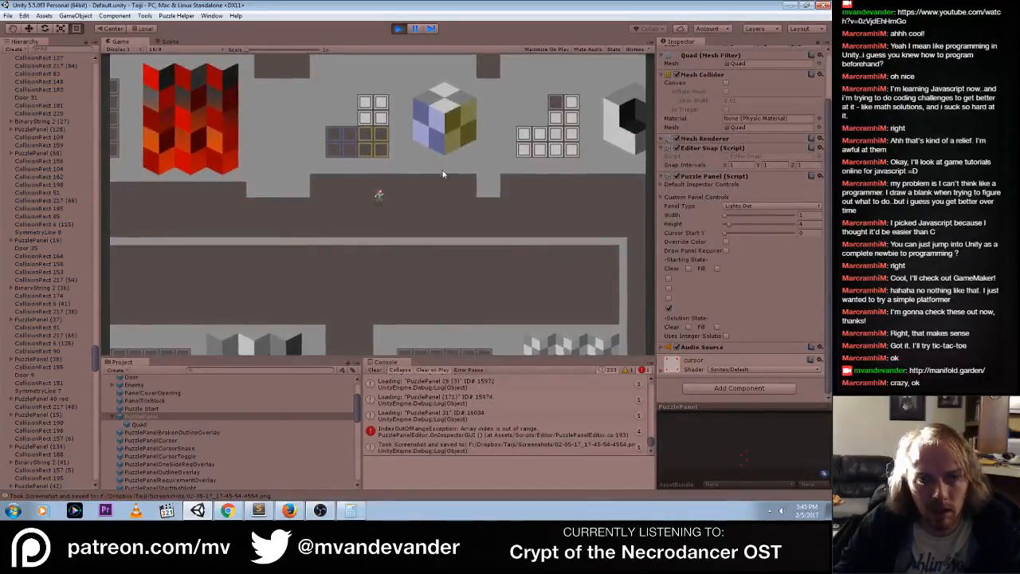
left_click(329, 192)
key("a")
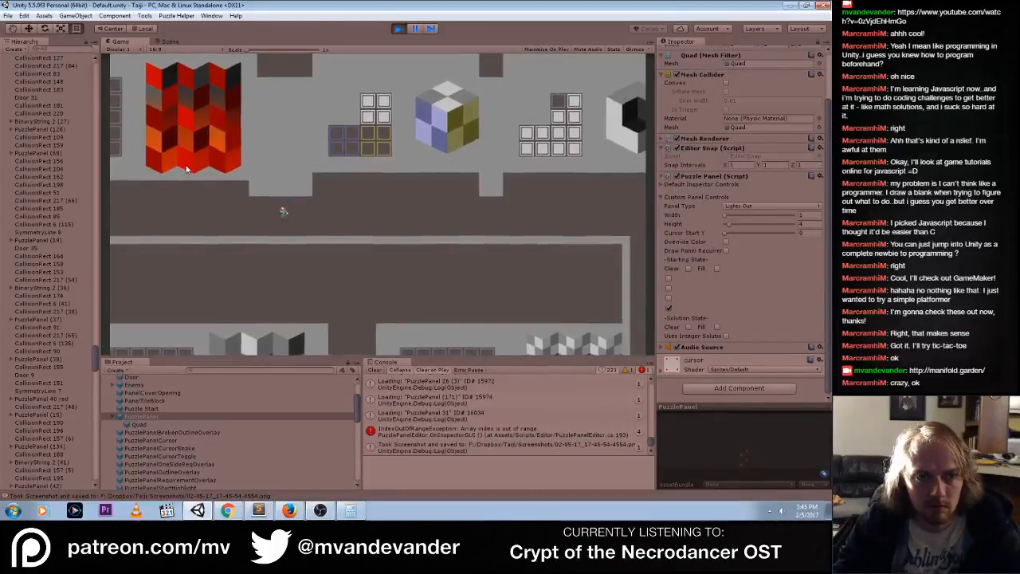
mouse_move(151, 114)
left_mouse_down()
mouse_move(136, 138)
mouse_move(157, 121)
mouse_move(311, 94)
mouse_move(318, 132)
mouse_move(241, 84)
left_mouse_up()
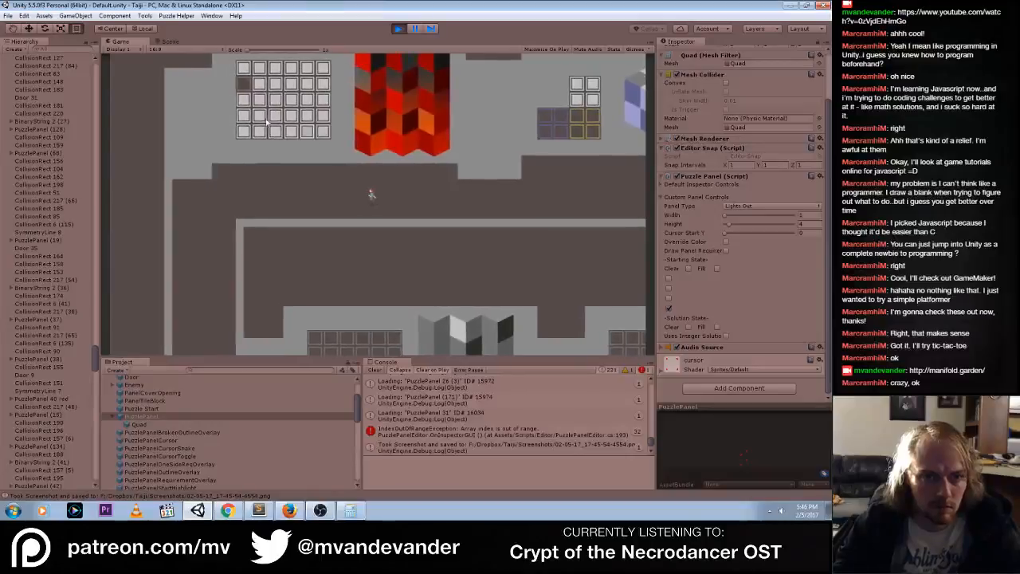
key("d")
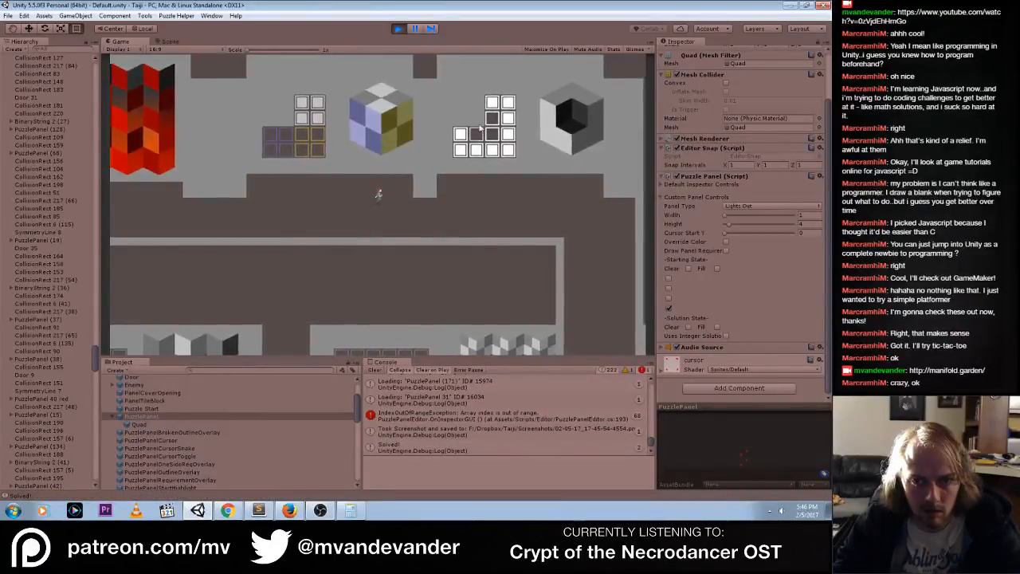
left_click(398, 29)
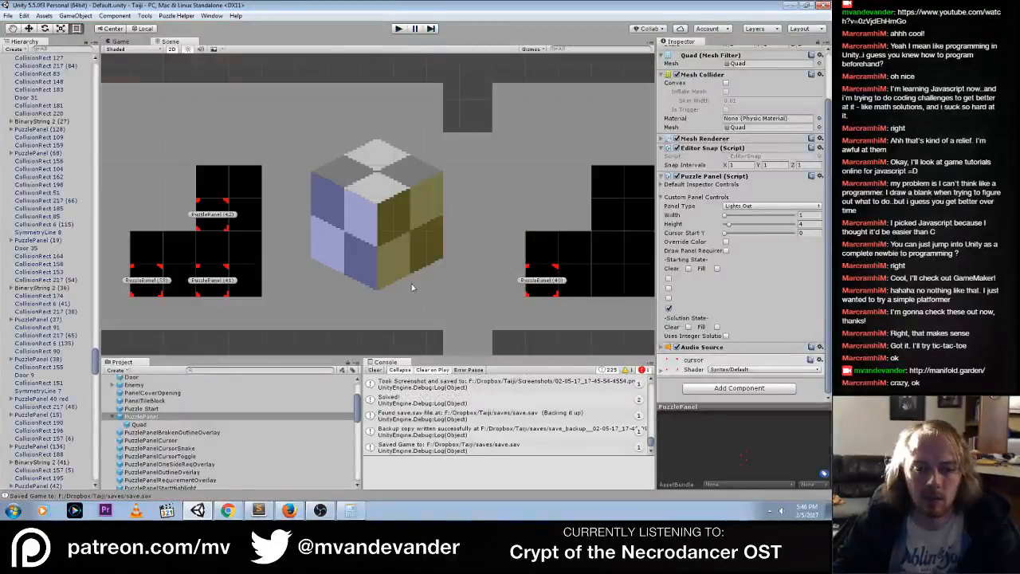
left_click(374, 371)
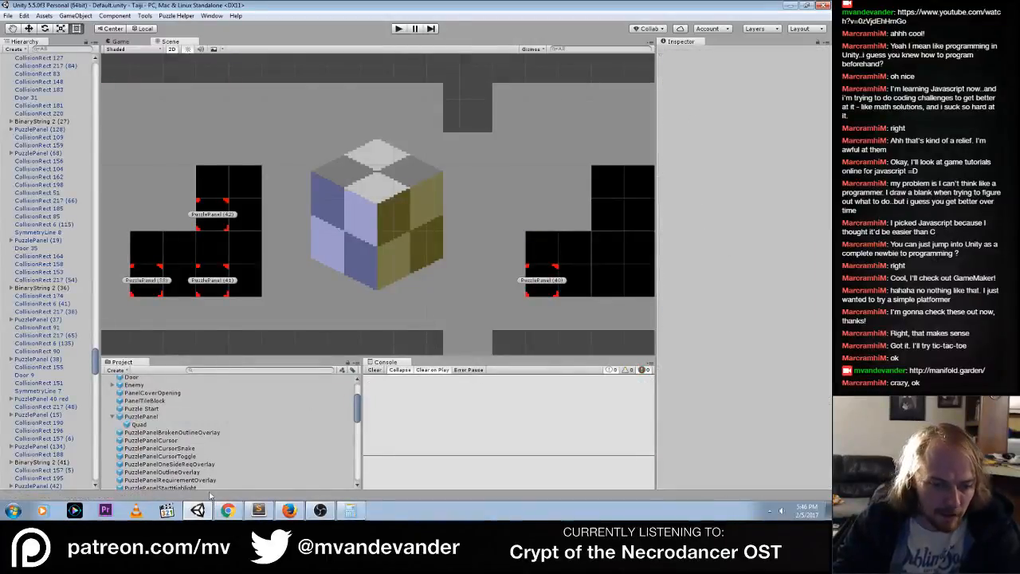
Switch to the Taiji (Programming) Trello board and move "Clean up puzzle panel color changing code." and "Allow specially colored panels (for the gallery area)" to Done
left_click(229, 510)
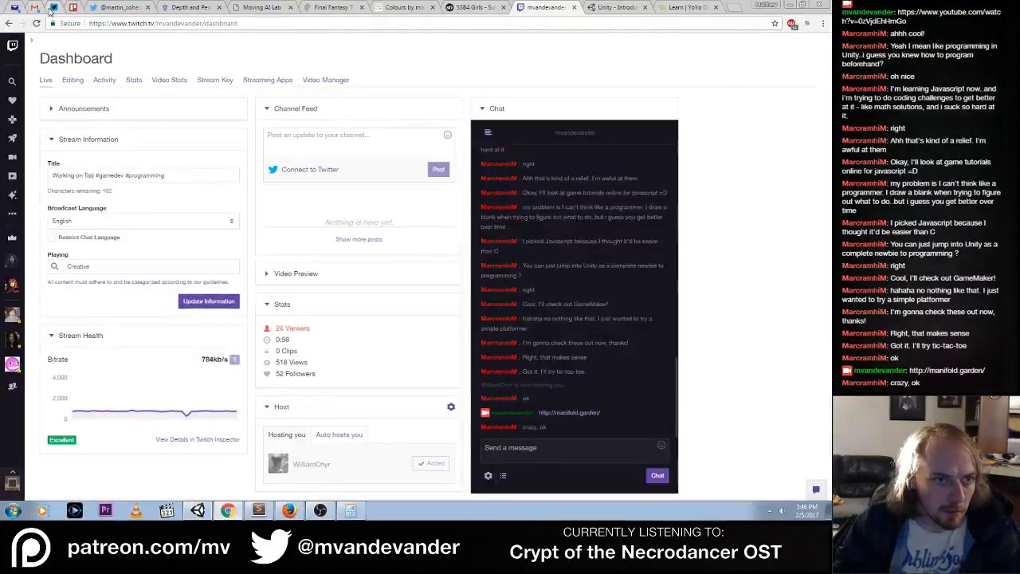
left_click(34, 7)
left_click(72, 7)
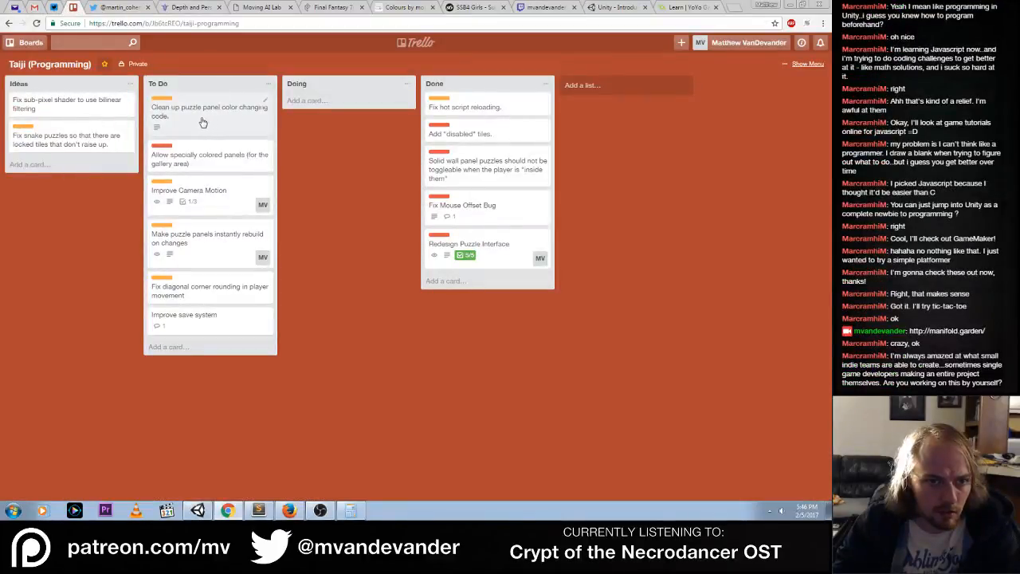
left_click_drag(182, 122, 434, 112)
left_click_drag(203, 110, 486, 119)
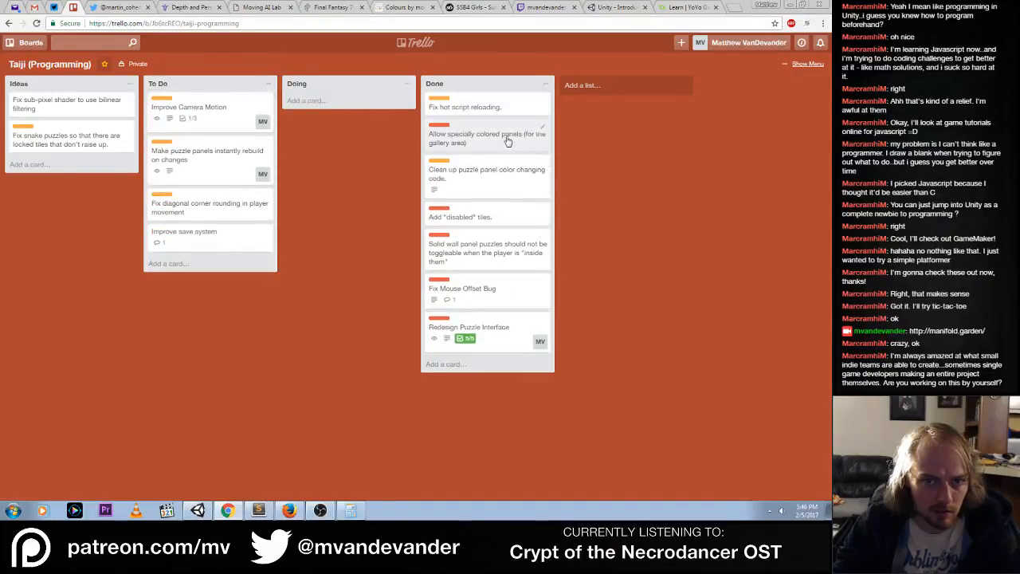
Put "Allow specially colored panels" first in Done, and return "Clean up puzzle panel color changing code." to the end of To Do
left_click_drag(473, 175, 478, 108)
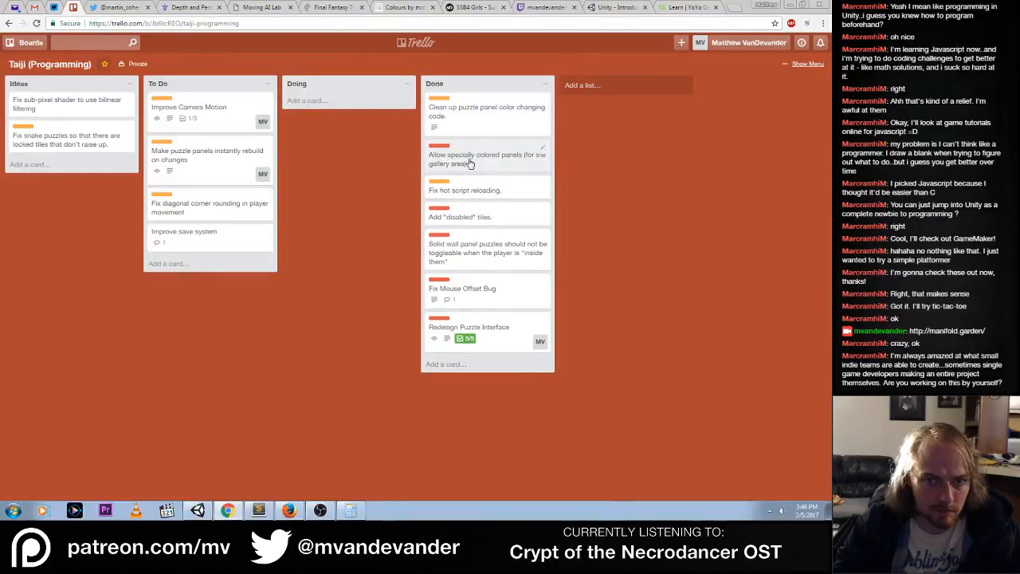
left_click_drag(470, 163, 469, 153)
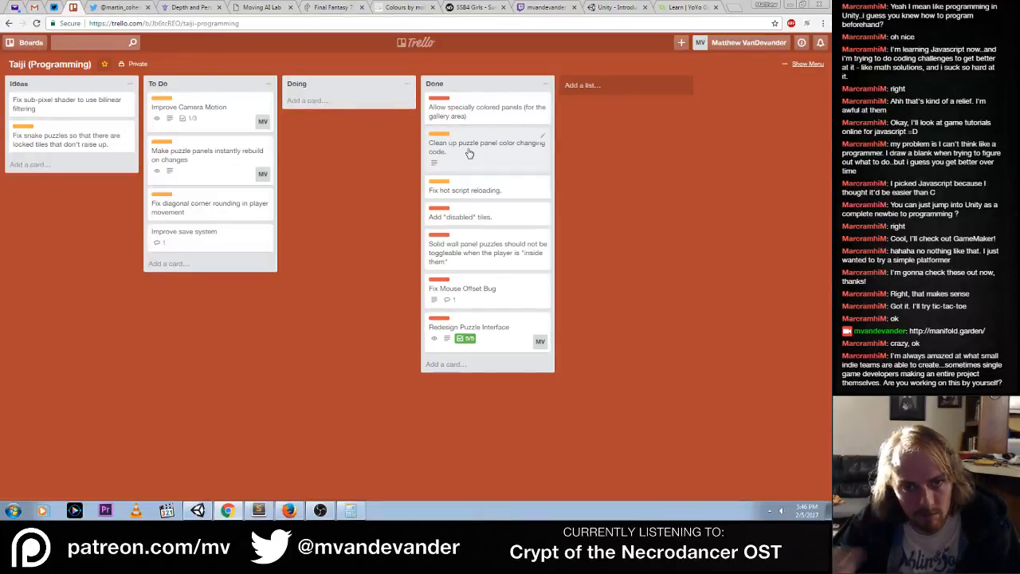
left_click_drag(470, 153, 239, 295)
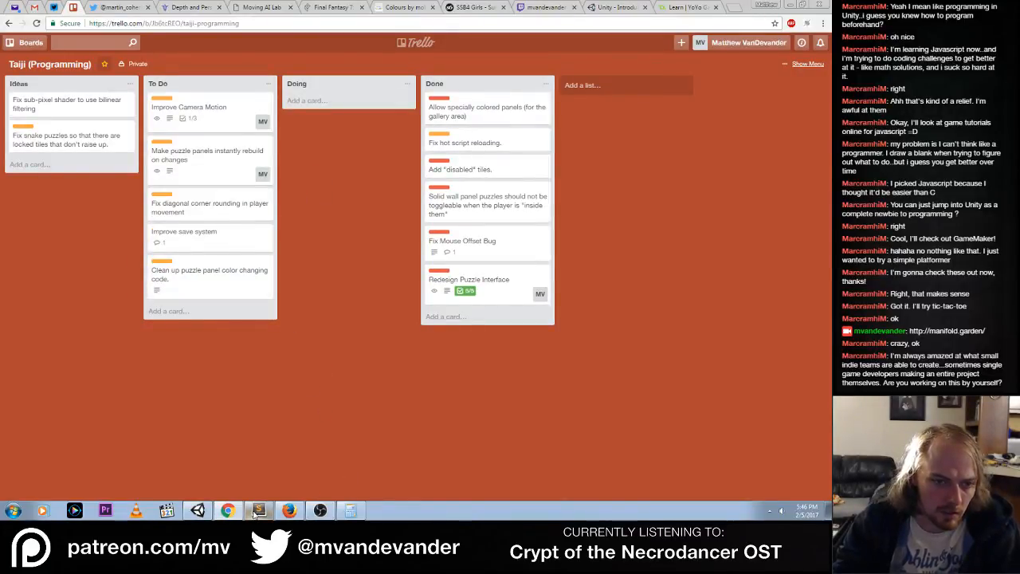
Read the description of the card "Clean up puzzle panel color changing code." and close the card
left_click(175, 285)
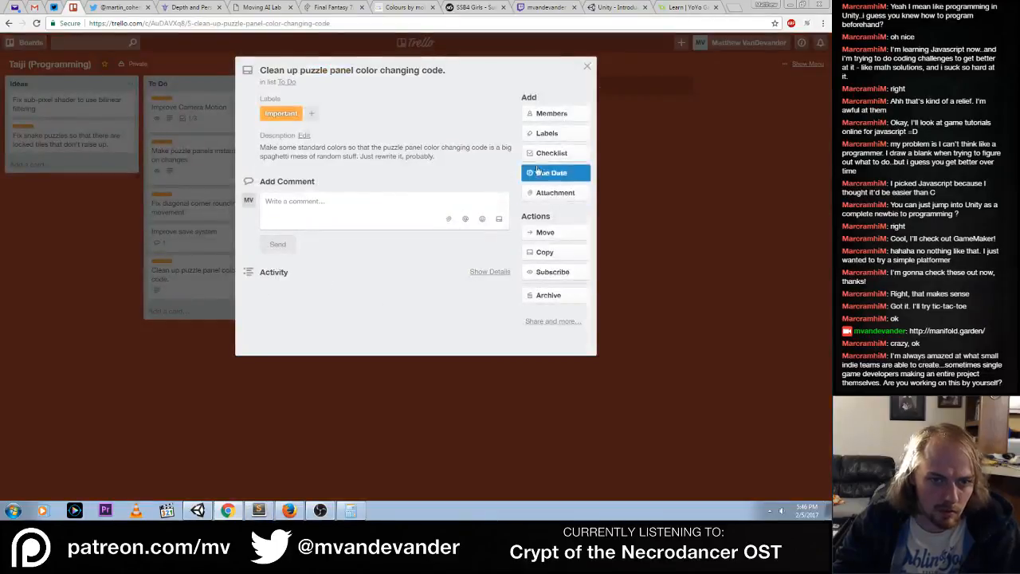
left_click(562, 173)
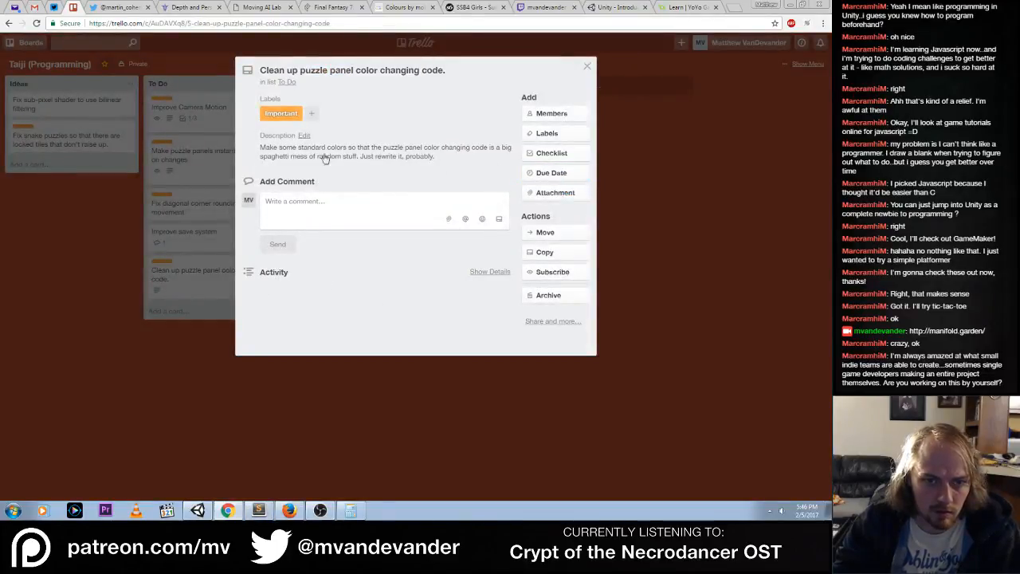
left_click(587, 69)
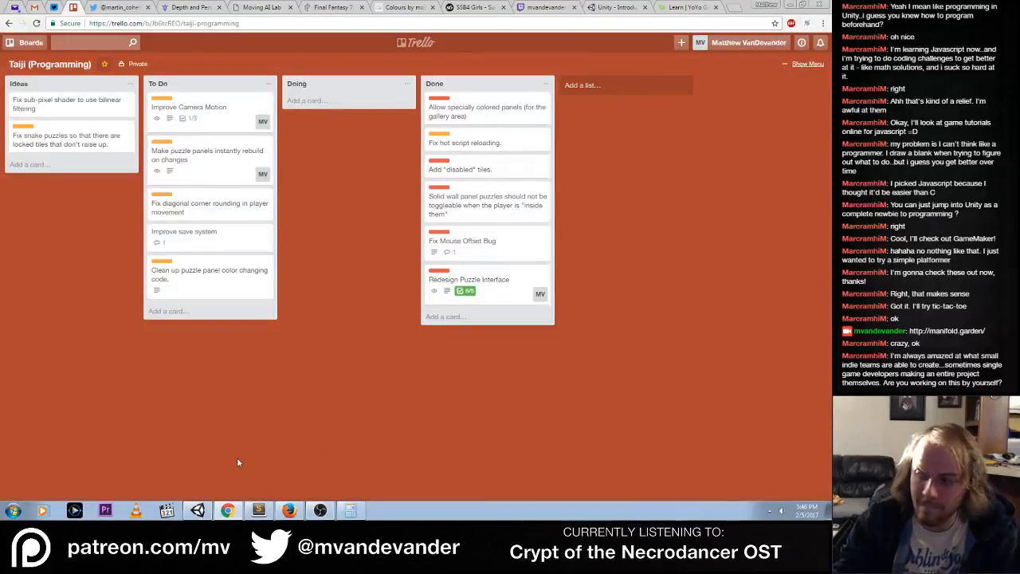
Switch to PuzzlePanel.cs in Sublime Text and examine how the Freeform panel code sets colors for unlit and lit tiles
left_click(258, 510)
left_click(49, 27)
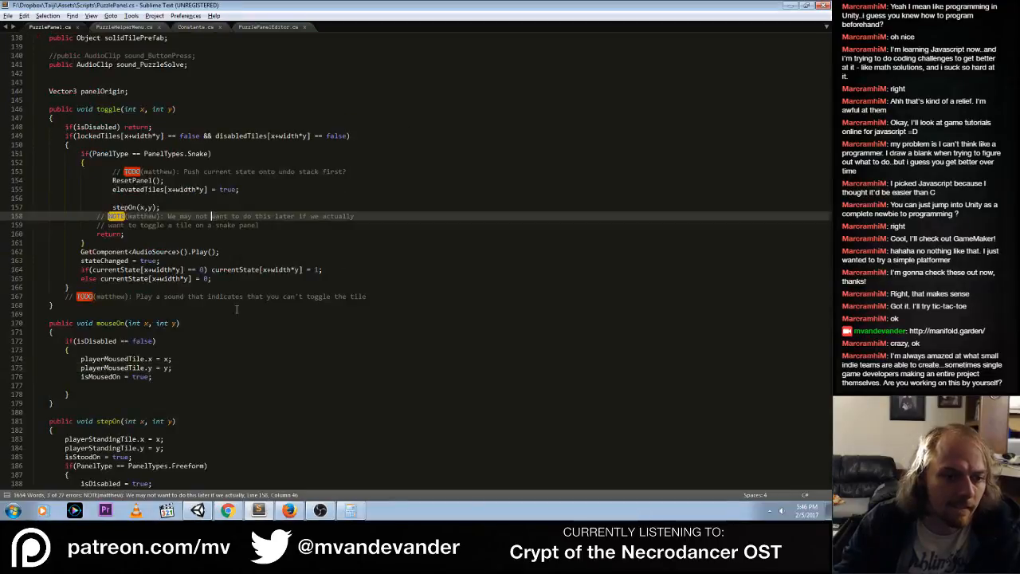
scroll(238, 319, "down", 20)
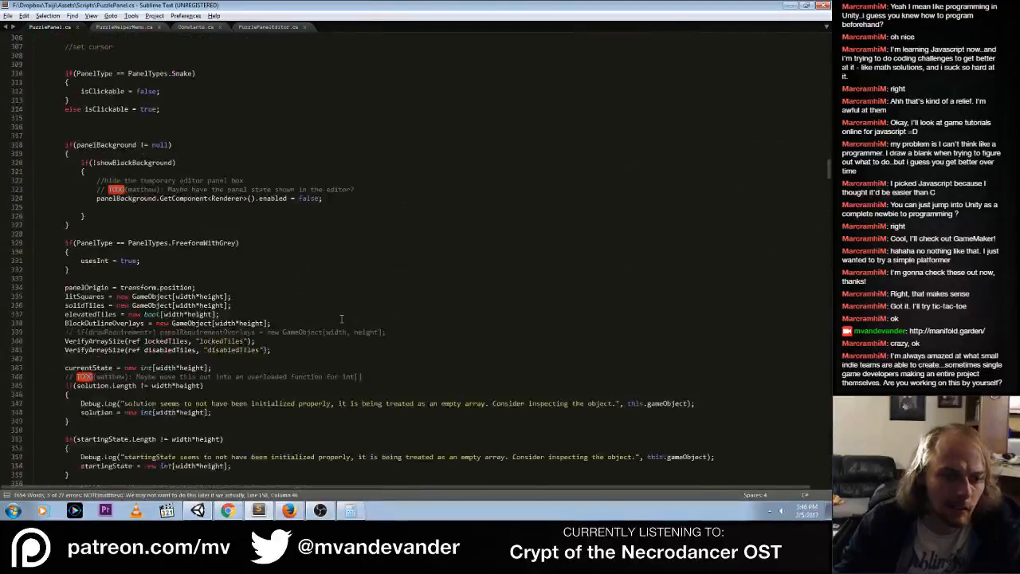
scroll(341, 320, "down", 20)
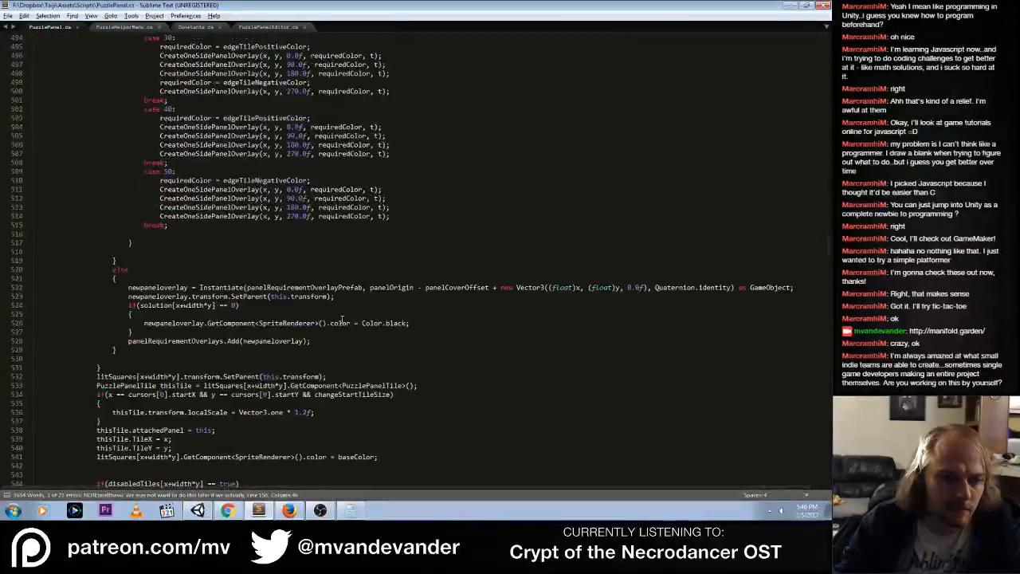
scroll(341, 320, "down", 20)
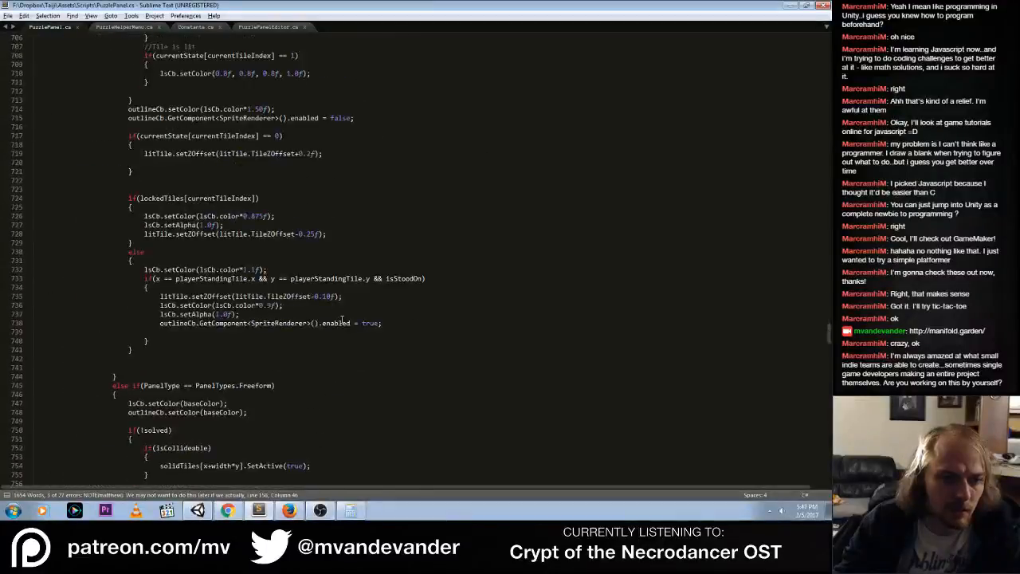
scroll(342, 320, "down", 3)
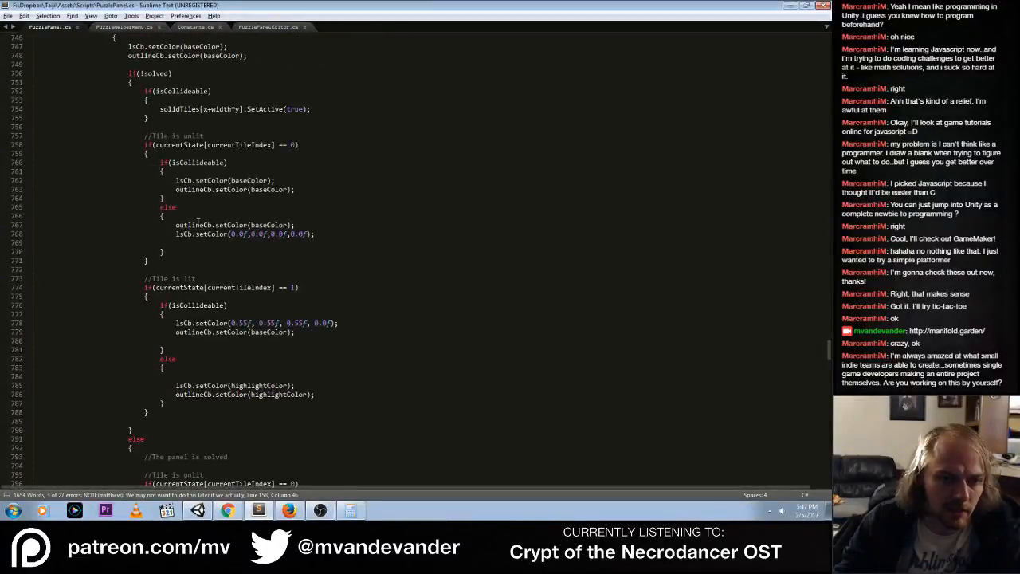
left_click_drag(175, 225, 328, 223)
left_click(318, 245)
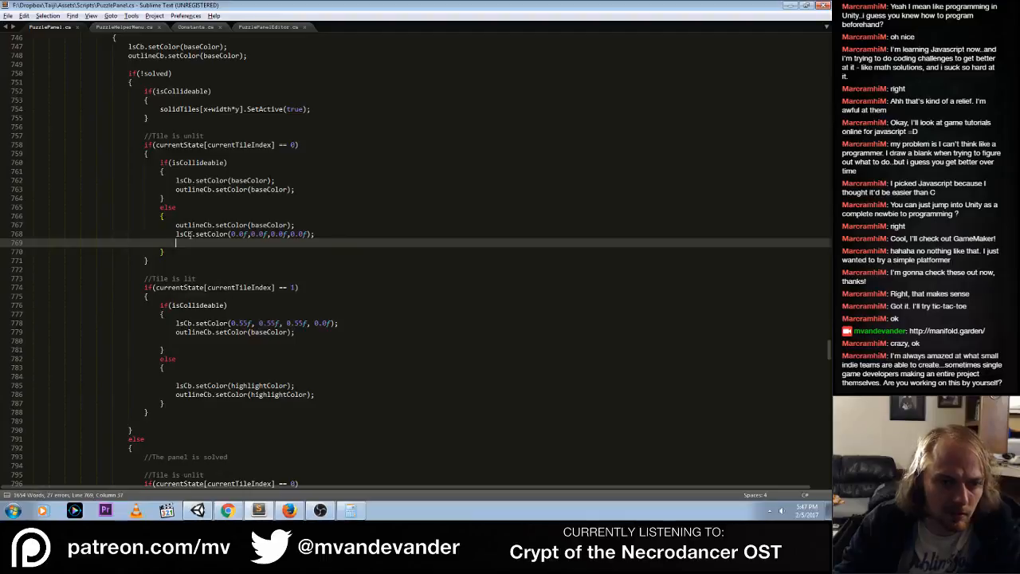
key("Up")
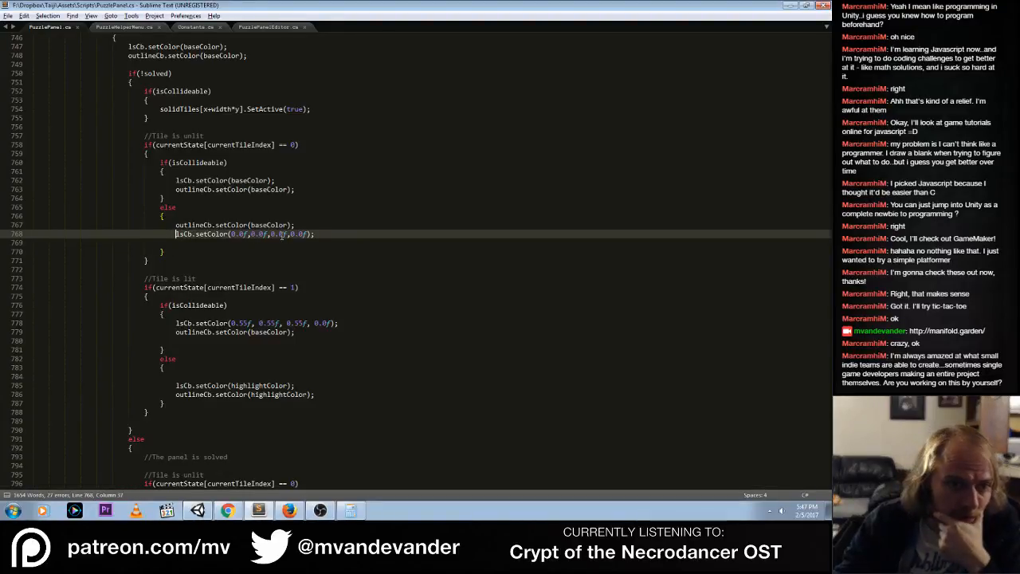
scroll(280, 235, "up", 3)
left_click(306, 297)
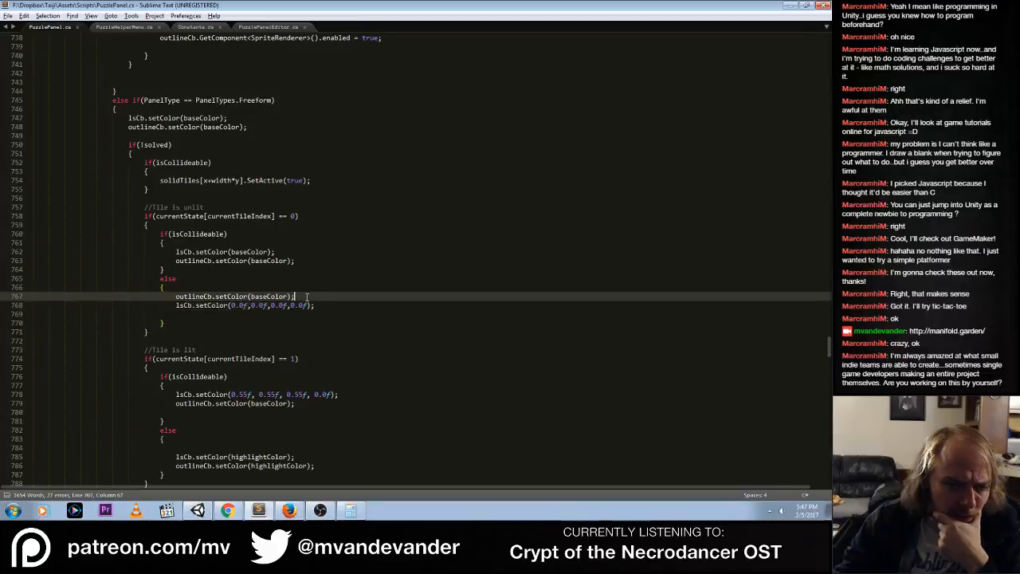
scroll(333, 280, "down", 6)
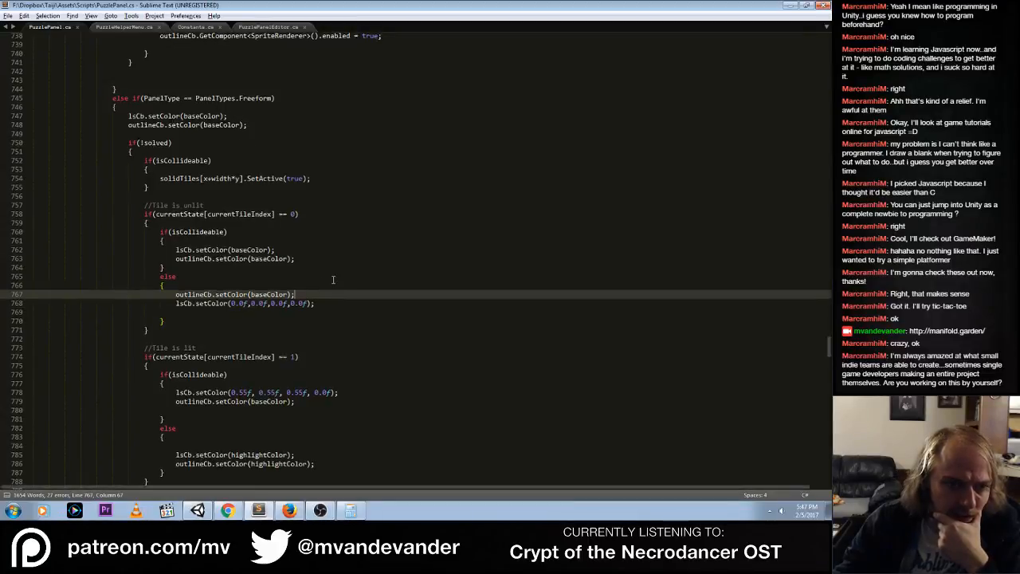
In the unlit, non-collideable Freeform branch, add lsCb.setAlpha(0.0f); and comment out the lsCb.setColor(0.0f,0.0f,0.0f,0.0f) line, saving PuzzlePanel.cs
scroll(333, 279, "down", 4)
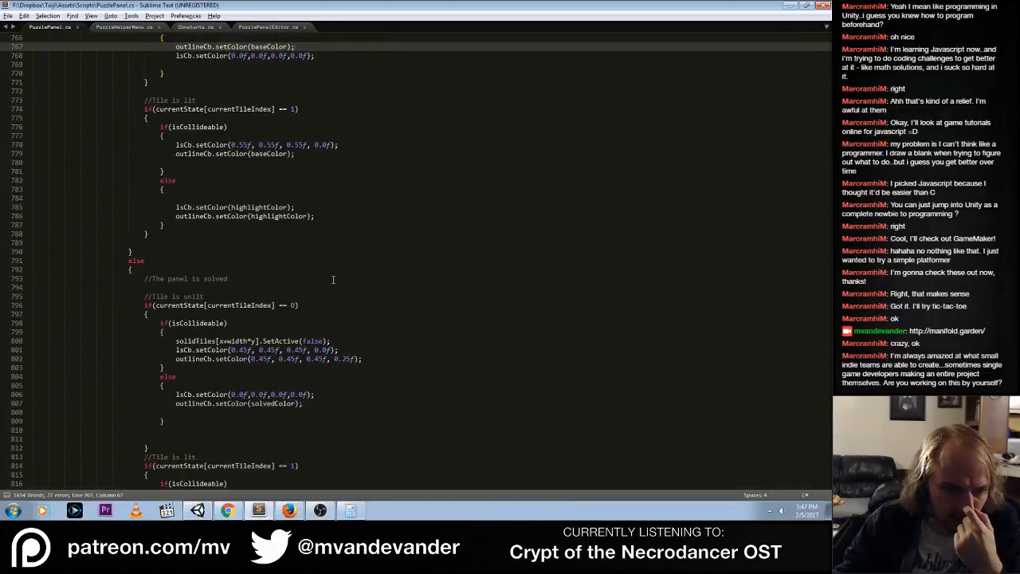
scroll(333, 279, "up", 4)
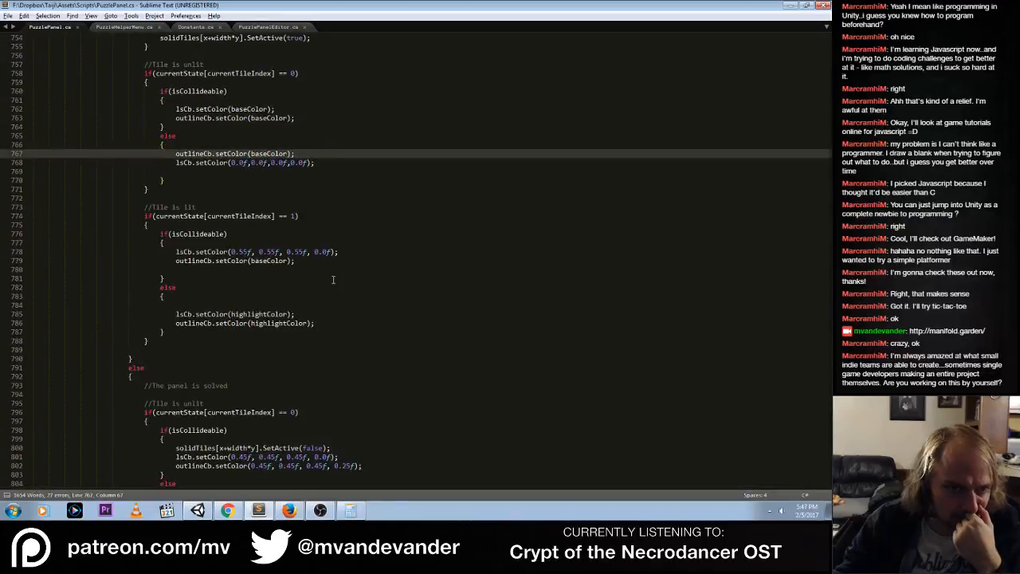
key("Return")
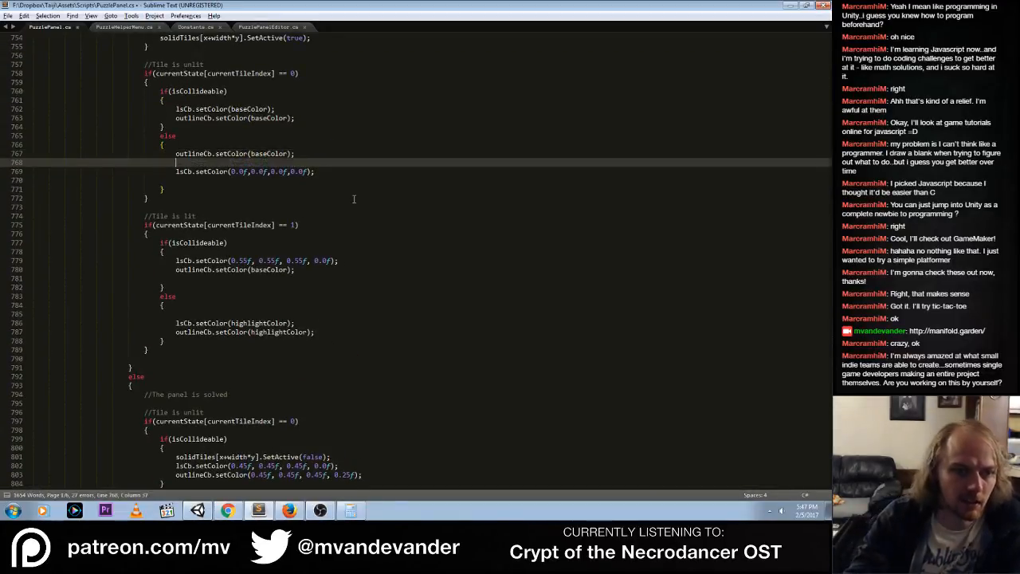
type("lsCb.")
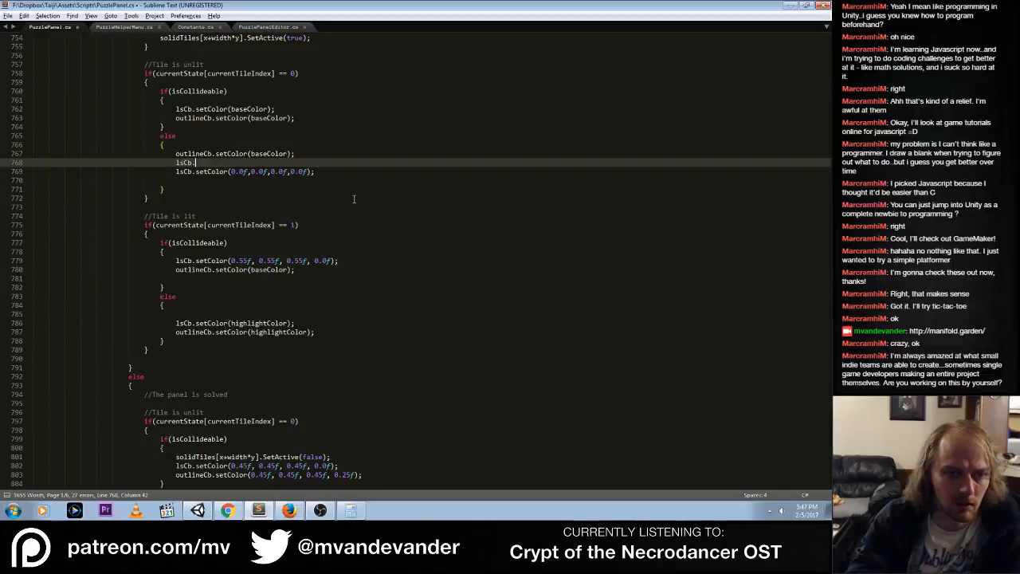
type("s")
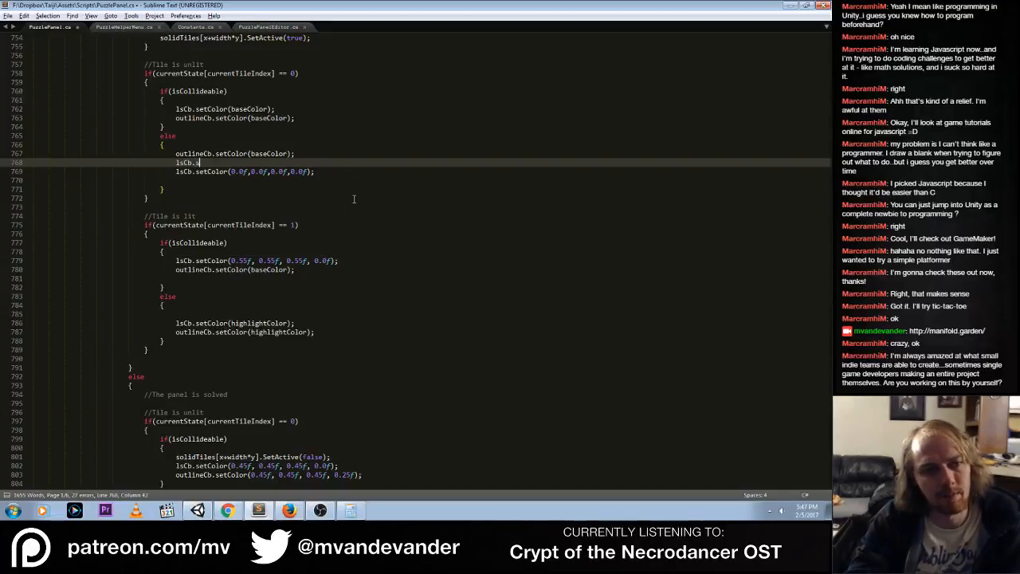
type("etAlpha(0")
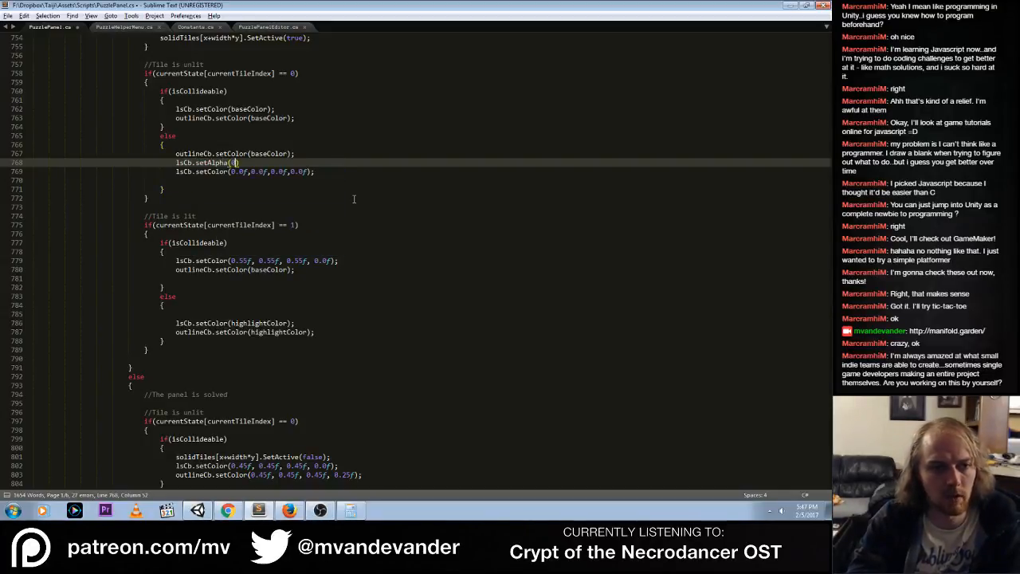
type(".0f);")
key("Down")
key("ctrl+slash")
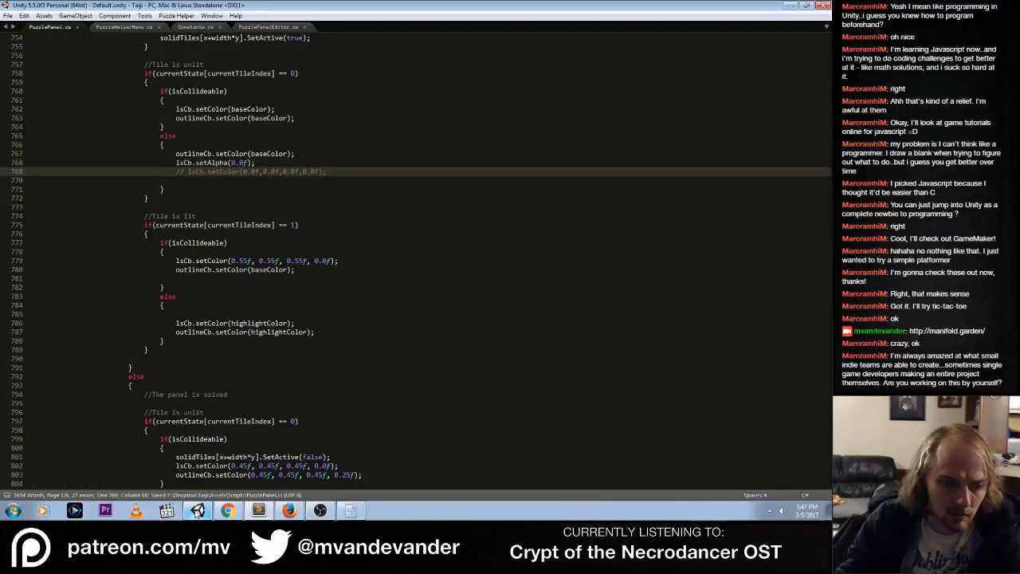
Switch to Unity, run the game, and toggle the tiles of the stepped panel beside the black-and-grey cube off and on again
left_click(196, 511)
left_click(399, 29)
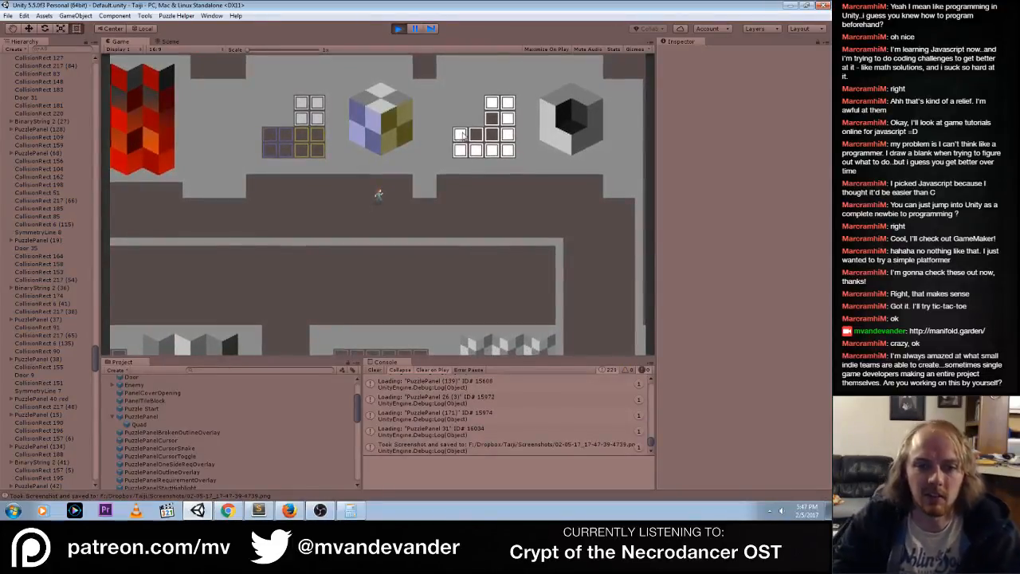
mouse_move(461, 134)
left_mouse_down()
mouse_move(502, 150)
mouse_move(491, 107)
left_mouse_up()
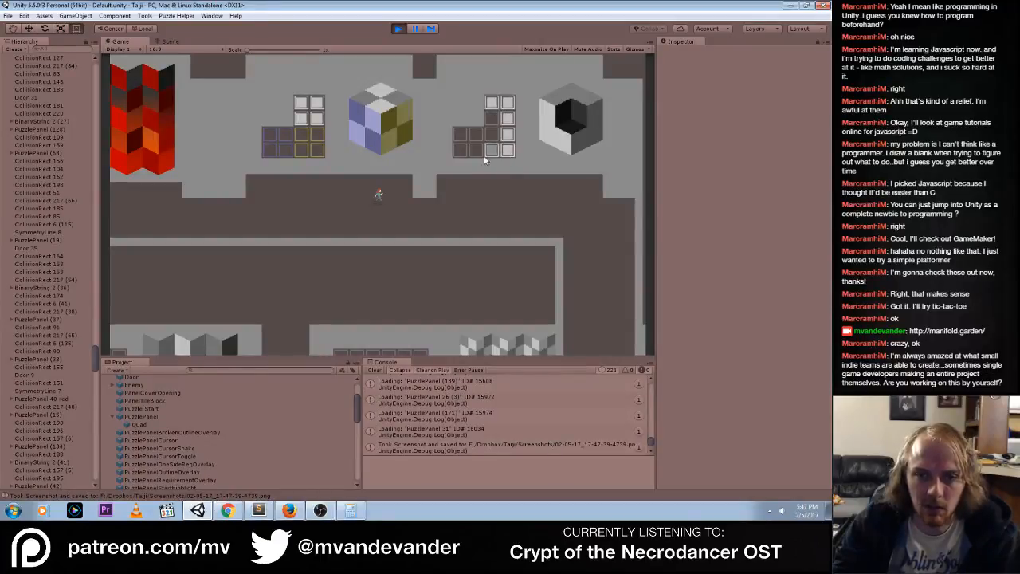
mouse_move(461, 153)
left_mouse_down()
mouse_move(508, 151)
mouse_move(507, 116)
left_mouse_up()
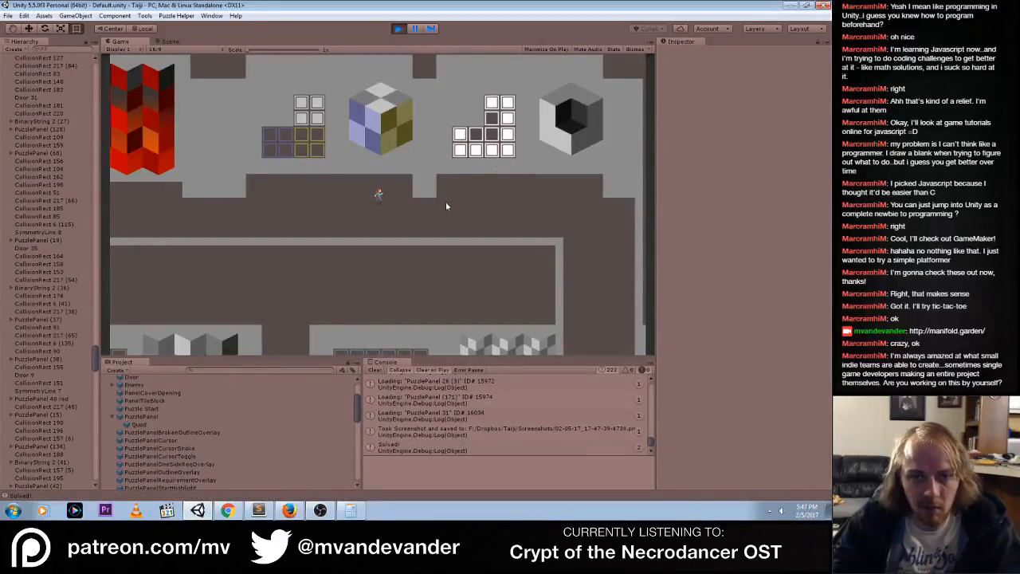
Walk the character west past the red chevron picture, around to the lower gallery row, and up to the panel beside the small grey chevrons
key("a")
key("a")
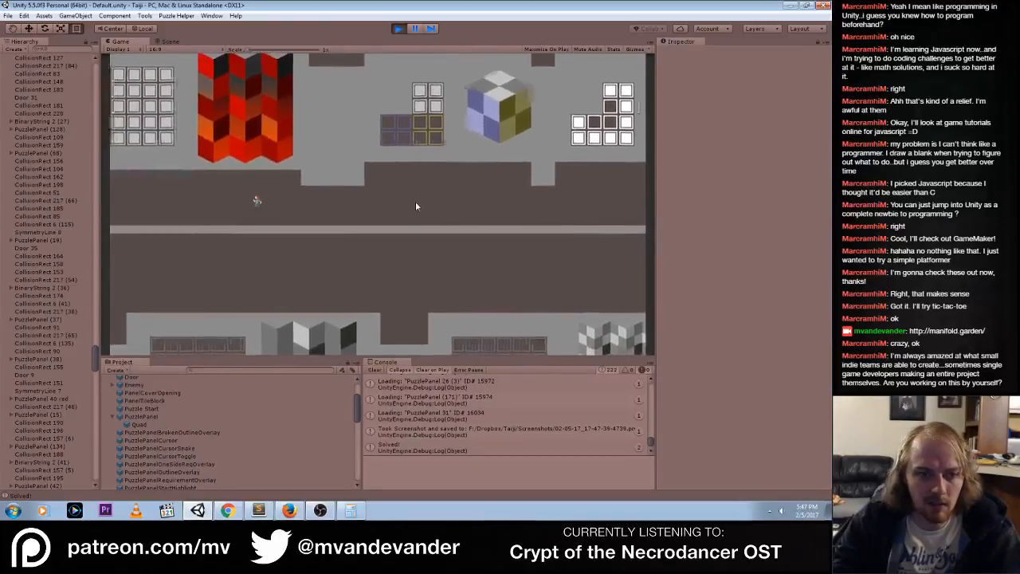
key("a")
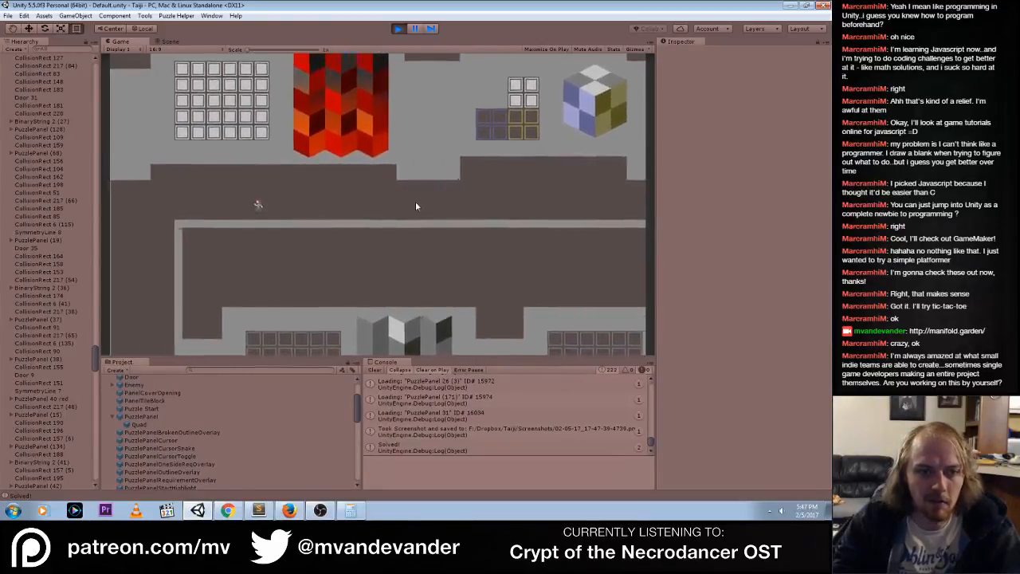
key("s")
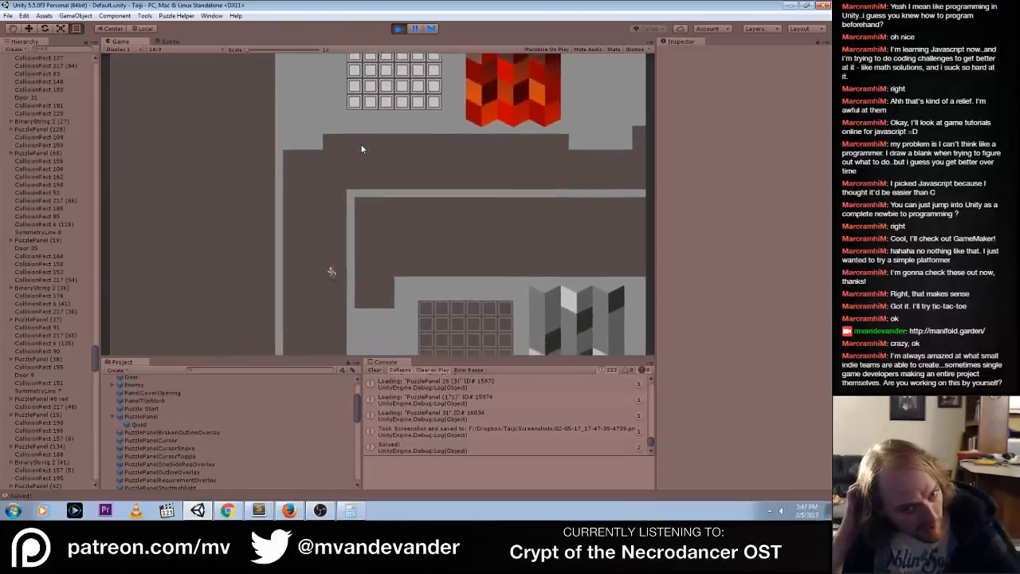
key("s")
key("d")
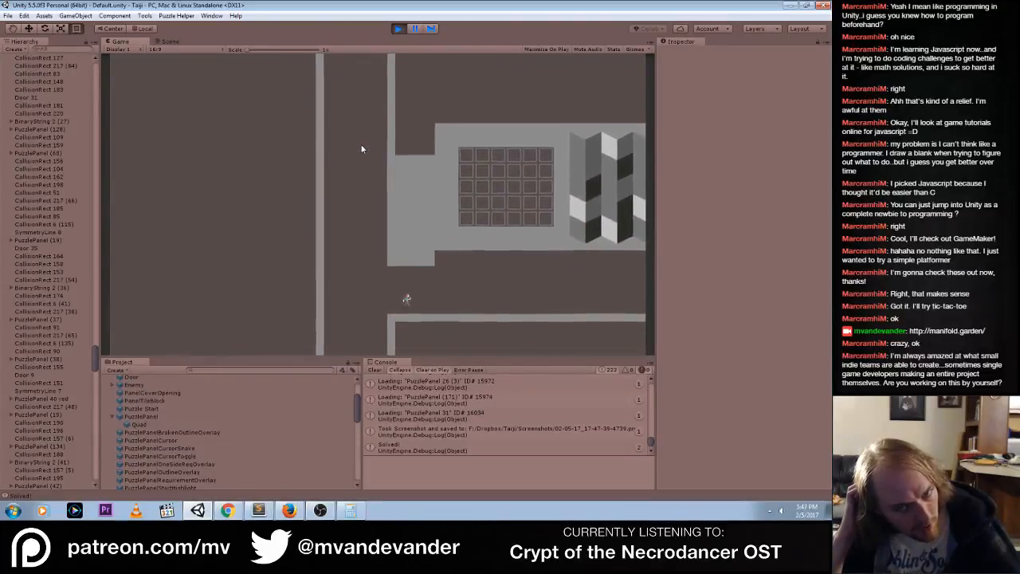
key("d")
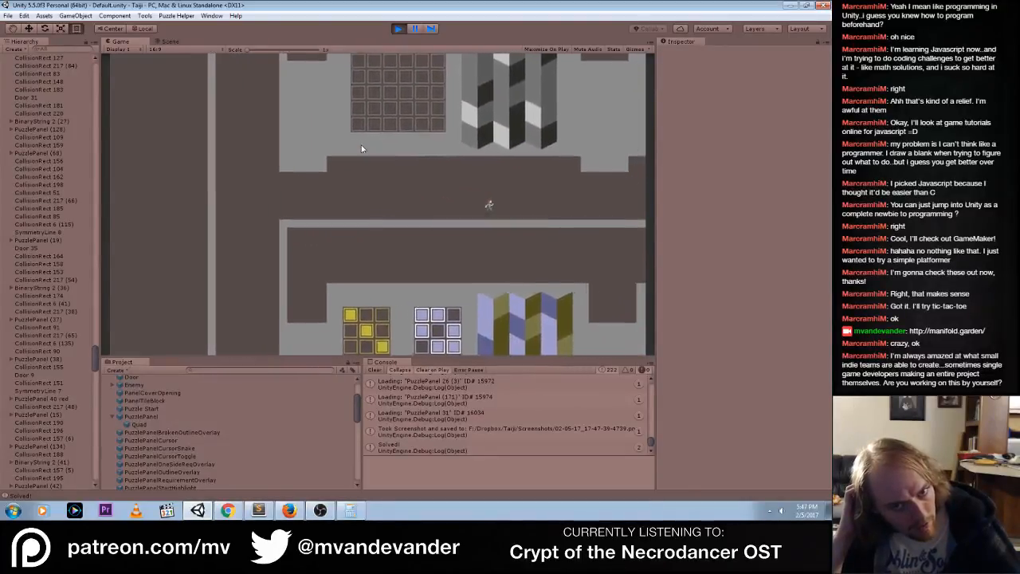
key("d")
key("w")
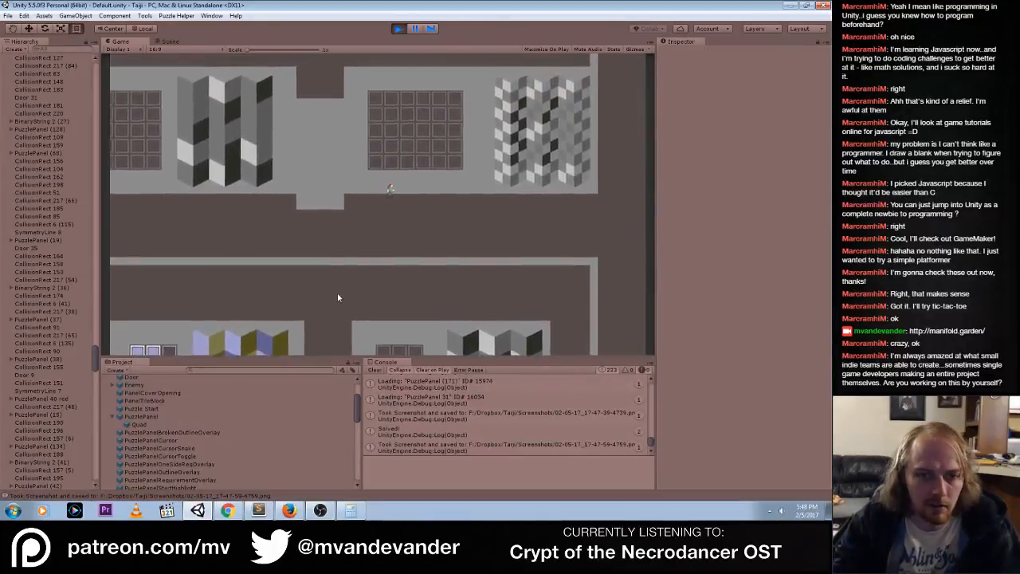
key("d")
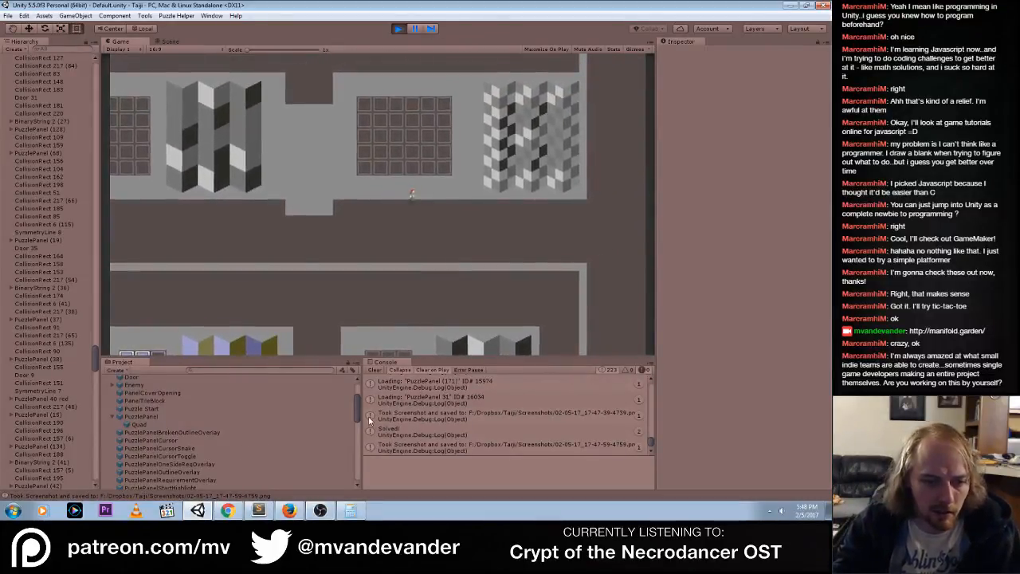
left_click_drag(357, 416, 358, 399)
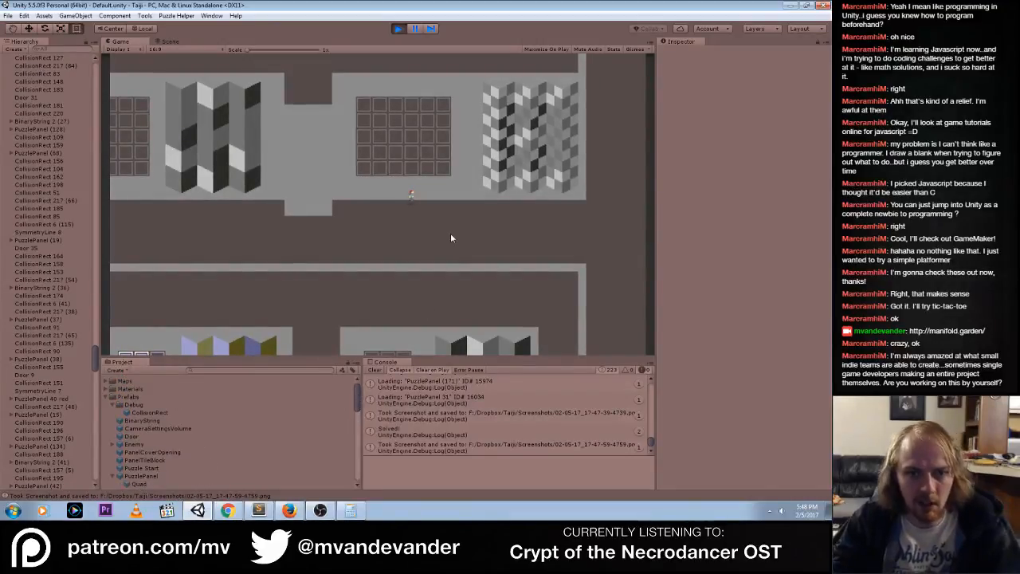
Walk the character south through the gallery junctions and west along the windowed corridor to its far end, checking the panels on the way
key("d")
key("s")
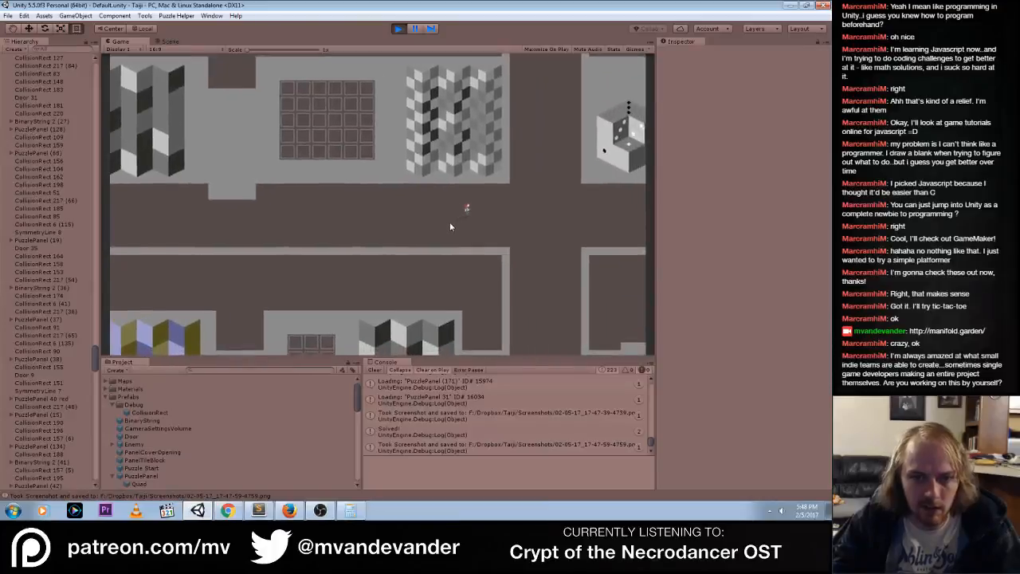
key("s")
key("s")
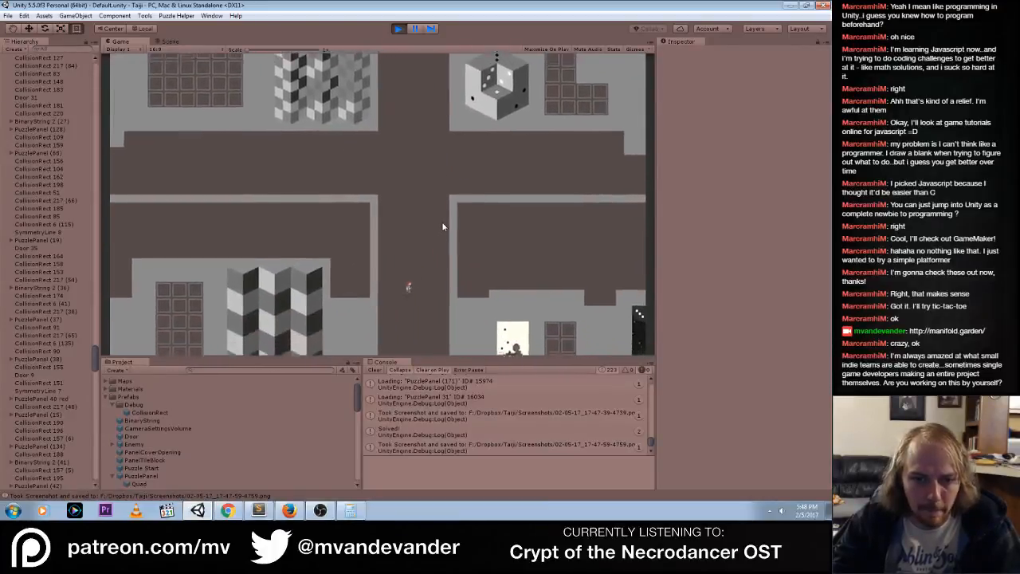
key("s")
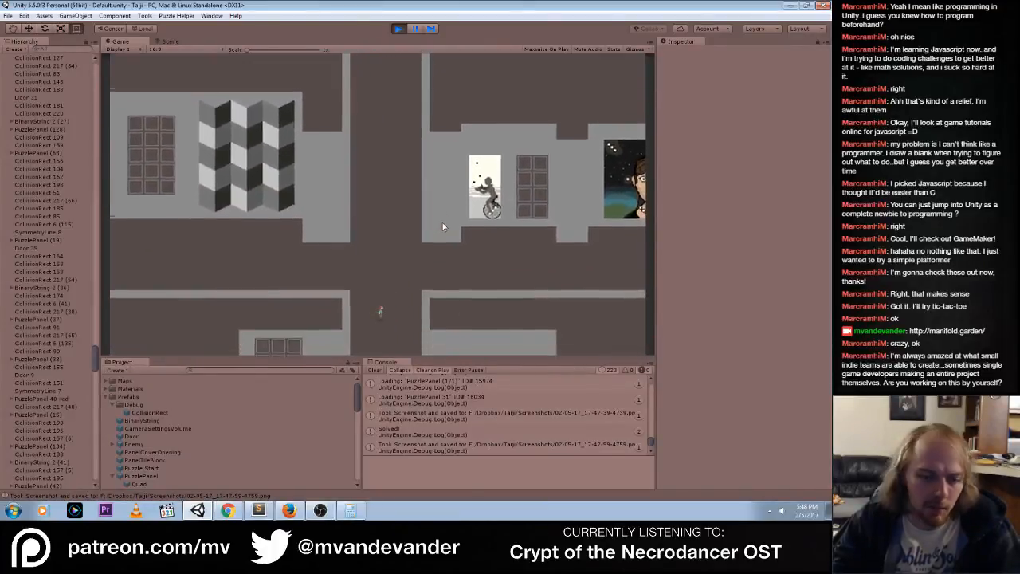
key("a")
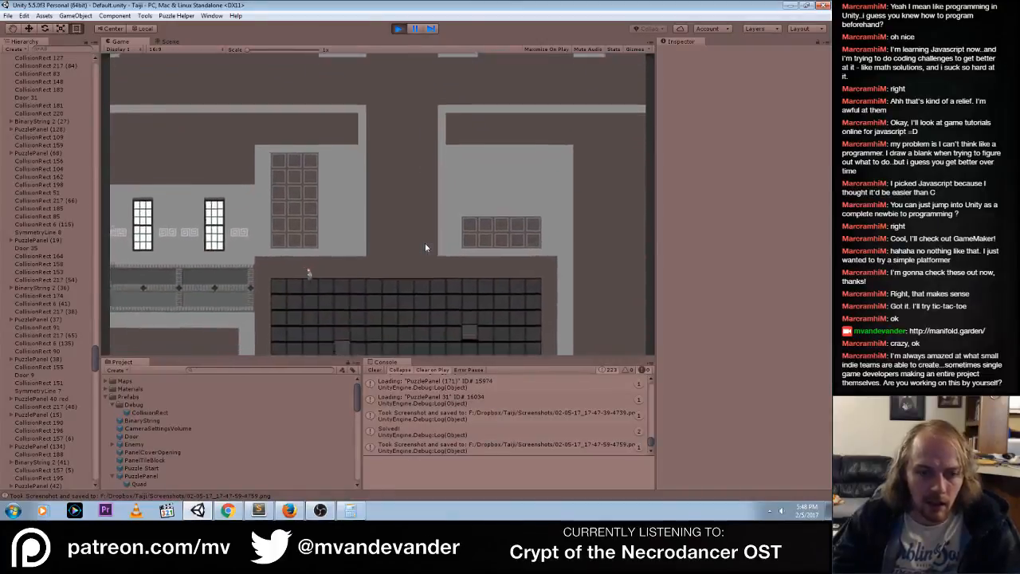
key("a")
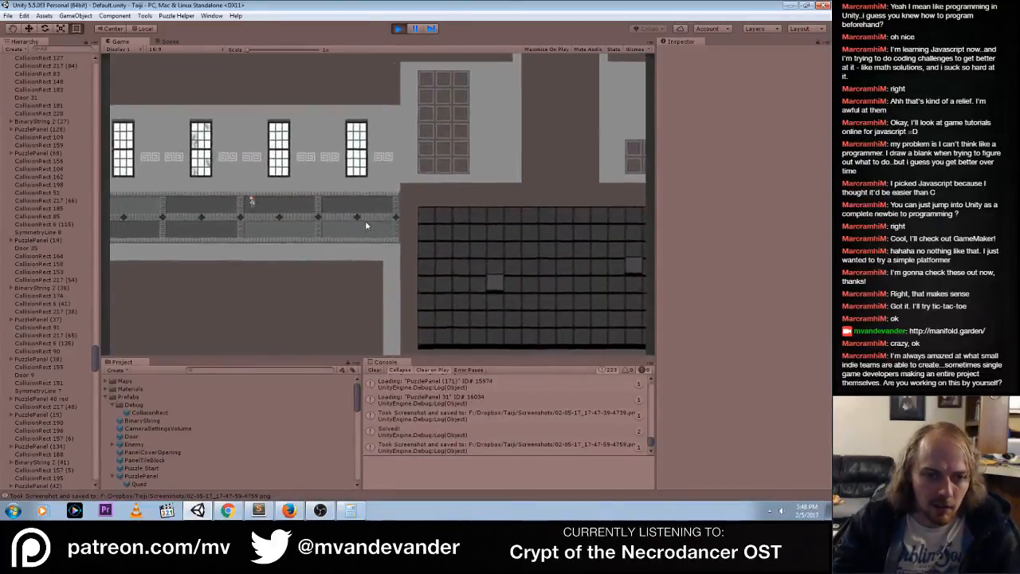
key("a")
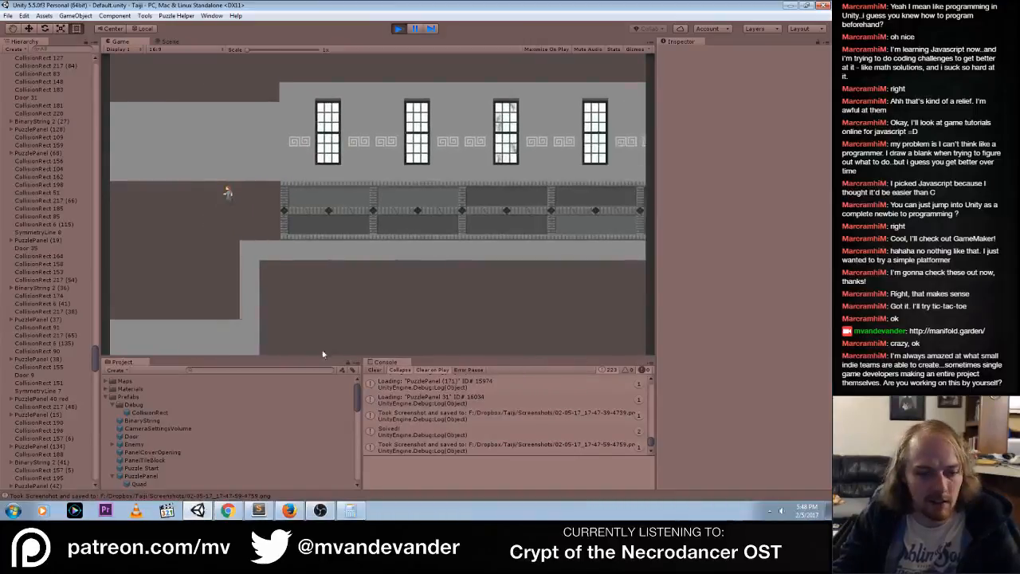
Switch to Chrome and view the first pixel-art images in the pinned tweet of the open Twitter profile
left_click(291, 512)
left_click(228, 511)
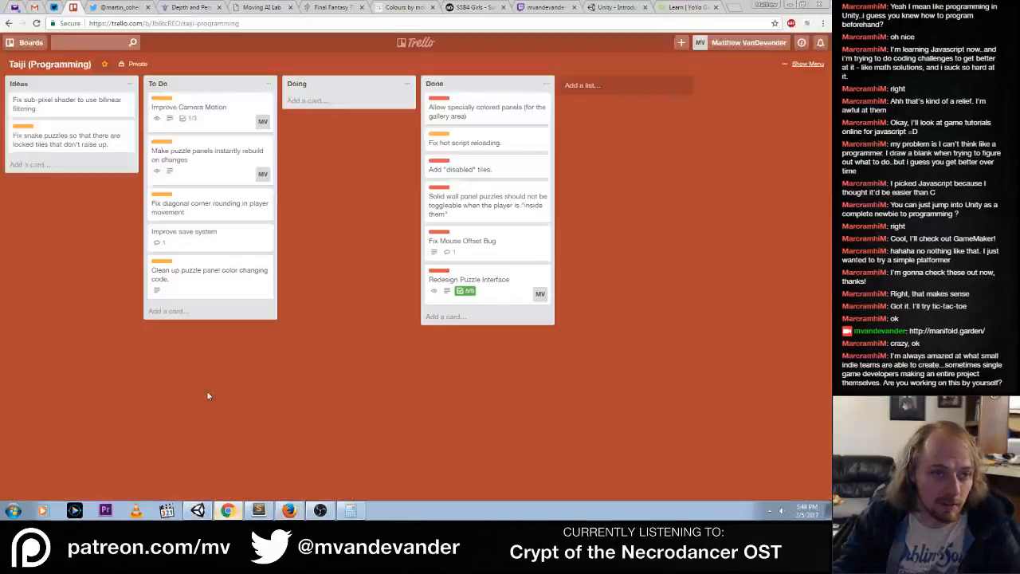
left_click(121, 7)
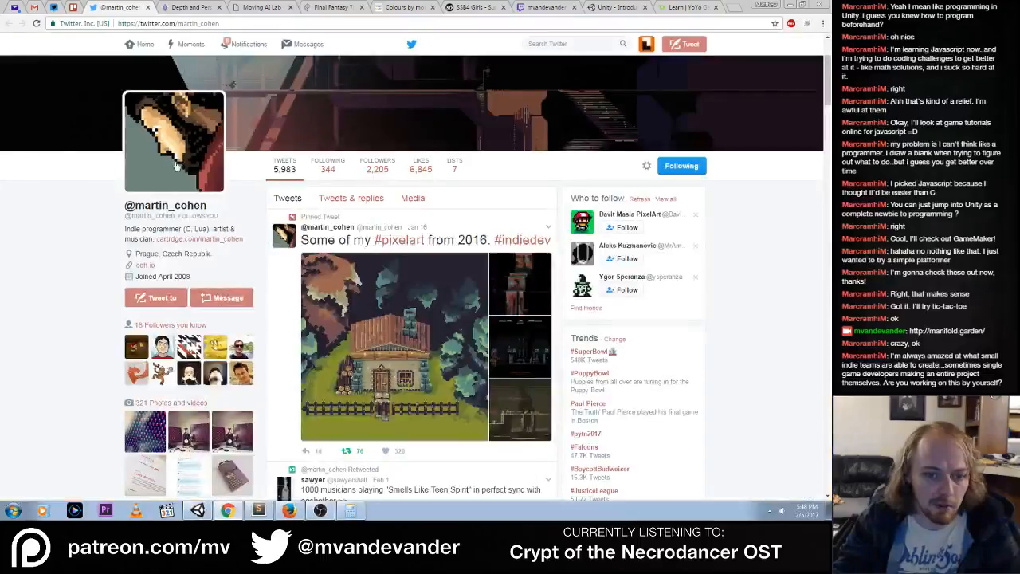
left_click(372, 333)
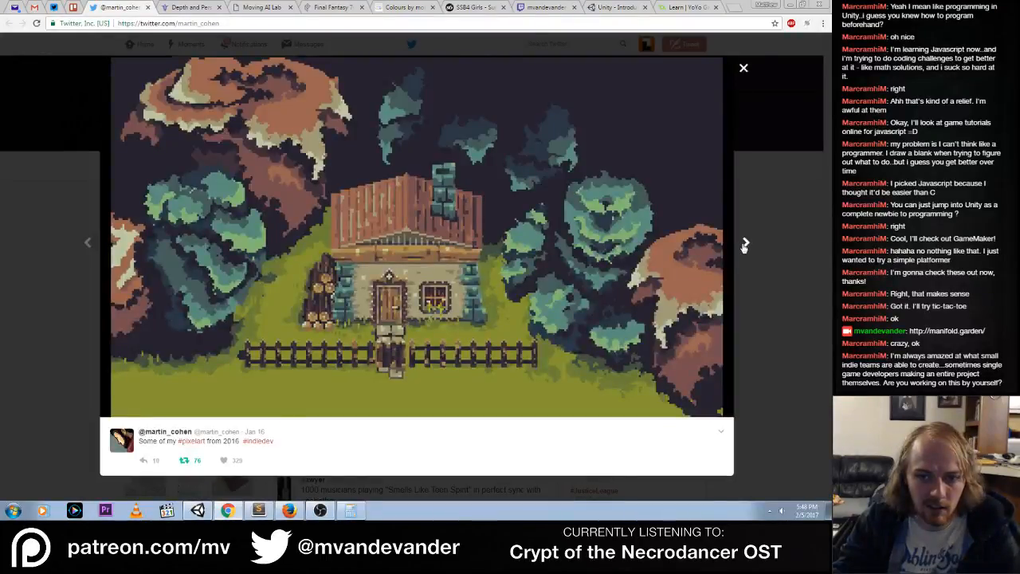
left_click(745, 245)
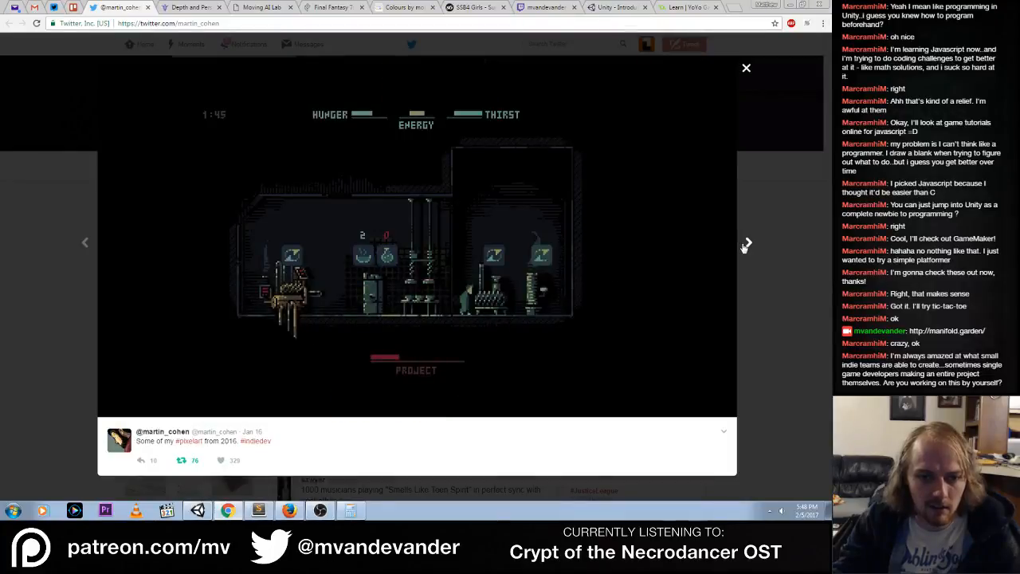
left_click(794, 261)
Skim the Twitter profile, close its tab, and return to the running game in Unity
scroll(498, 307, "down", 1)
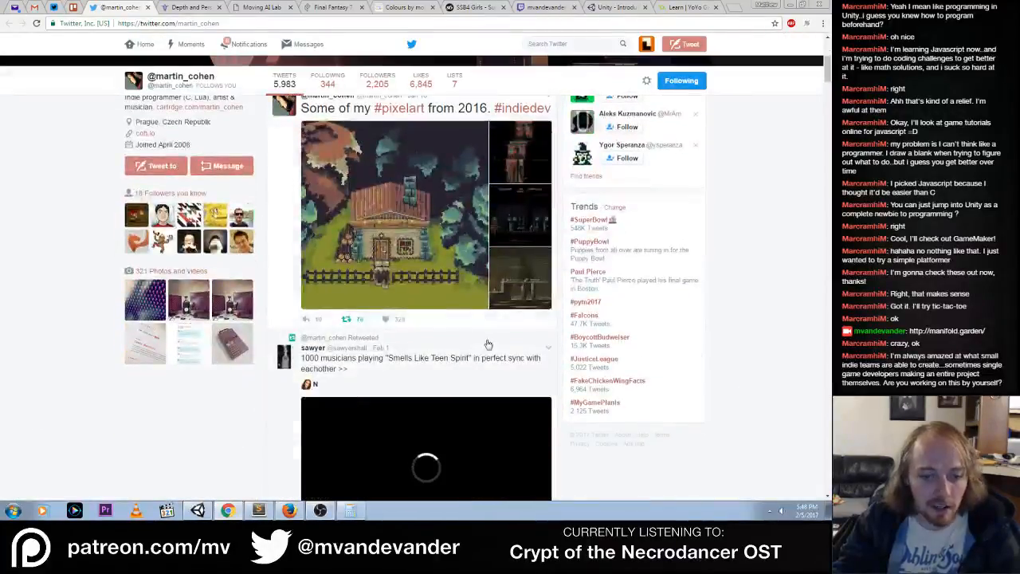
scroll(498, 307, "up", 4)
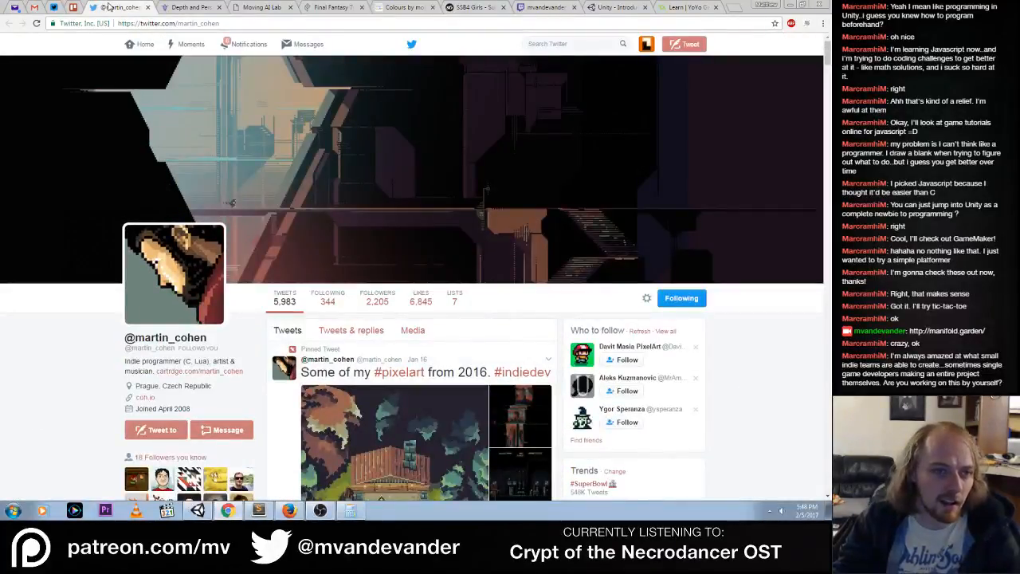
key("ctrl+w")
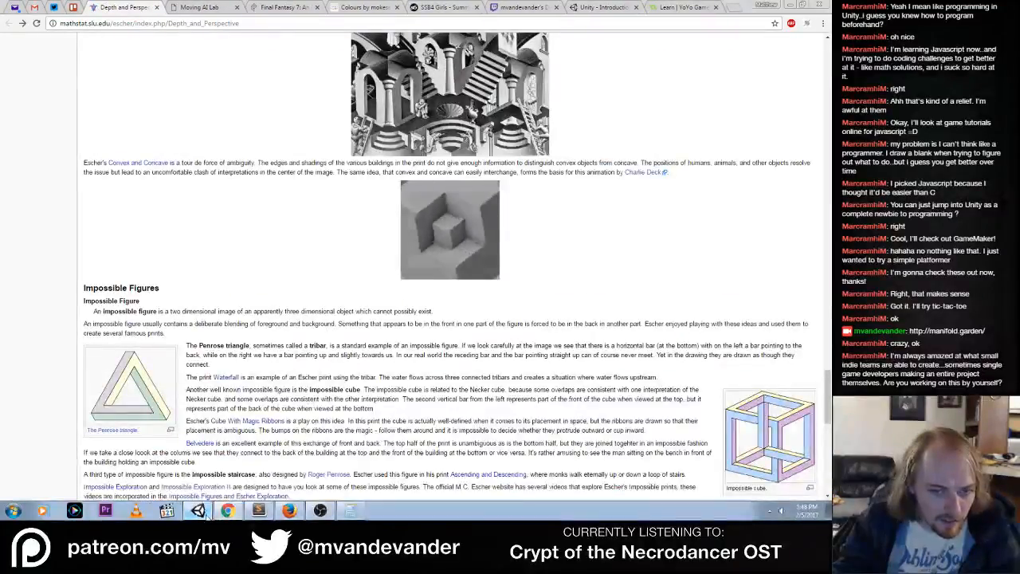
left_click(789, 4)
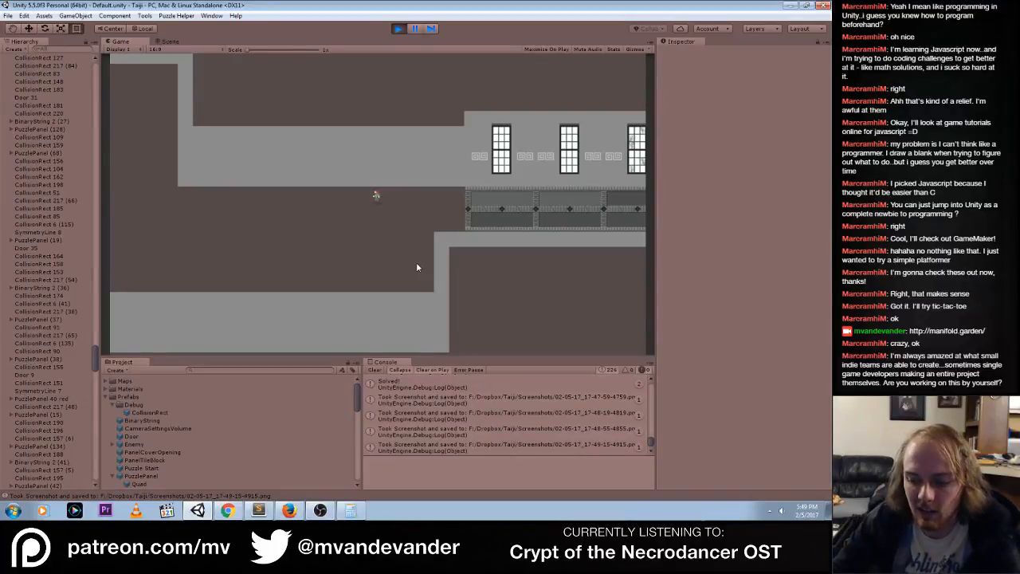
Walk the character west past the windowed corridor and the binary digit panels, south down the side passage, and west along the lower corridor
key("Left")
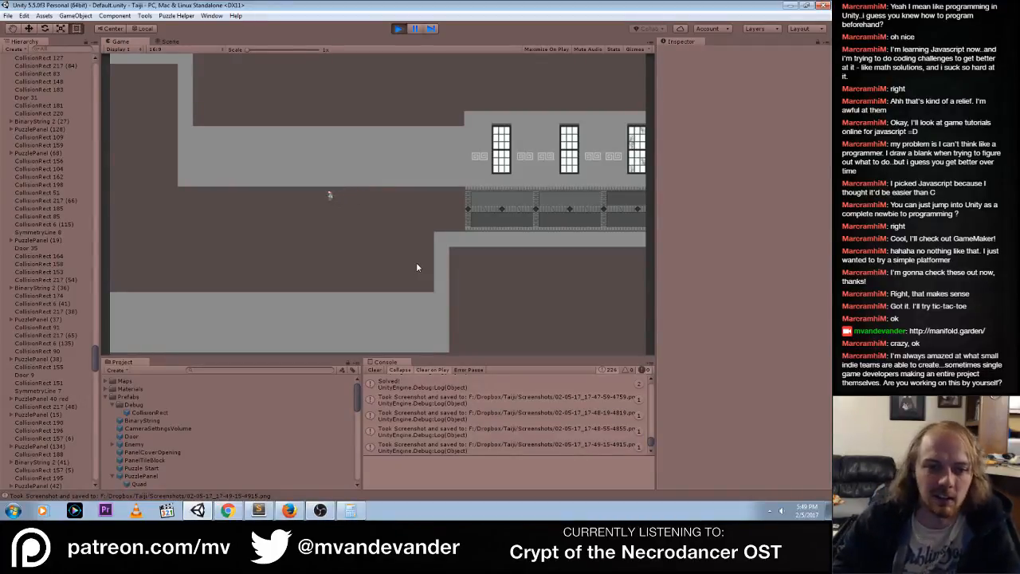
key("Left")
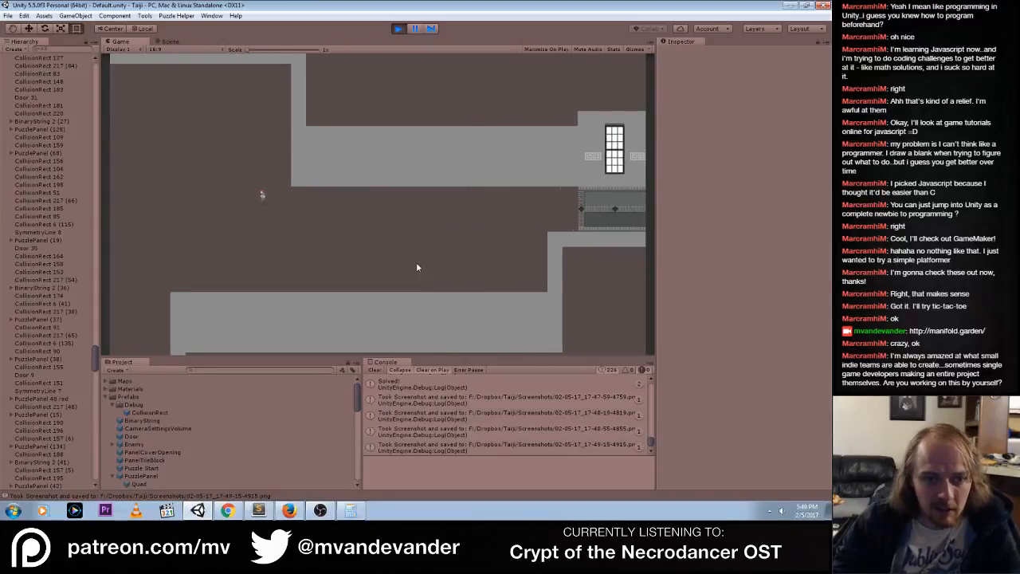
key("Left")
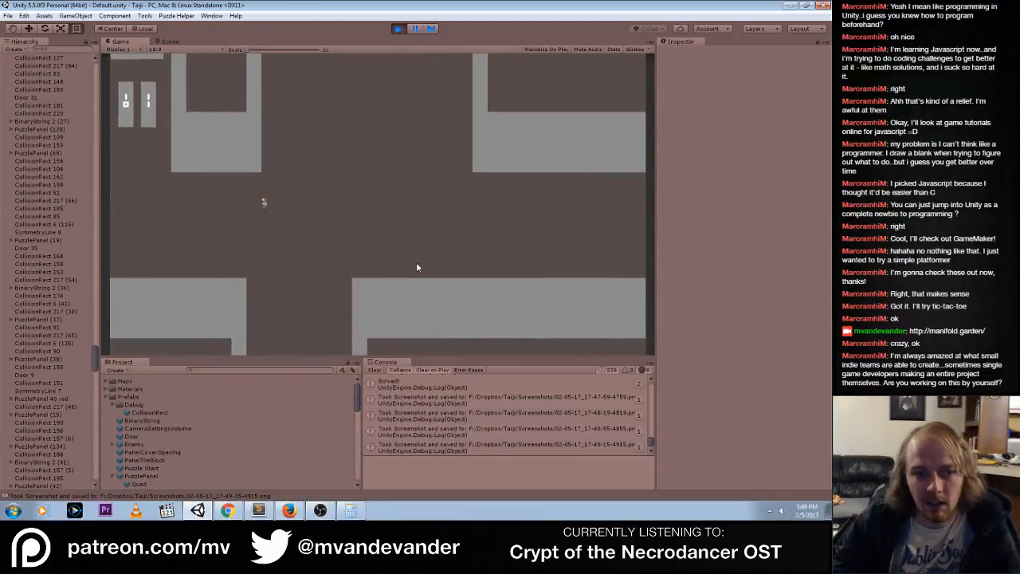
key("Left")
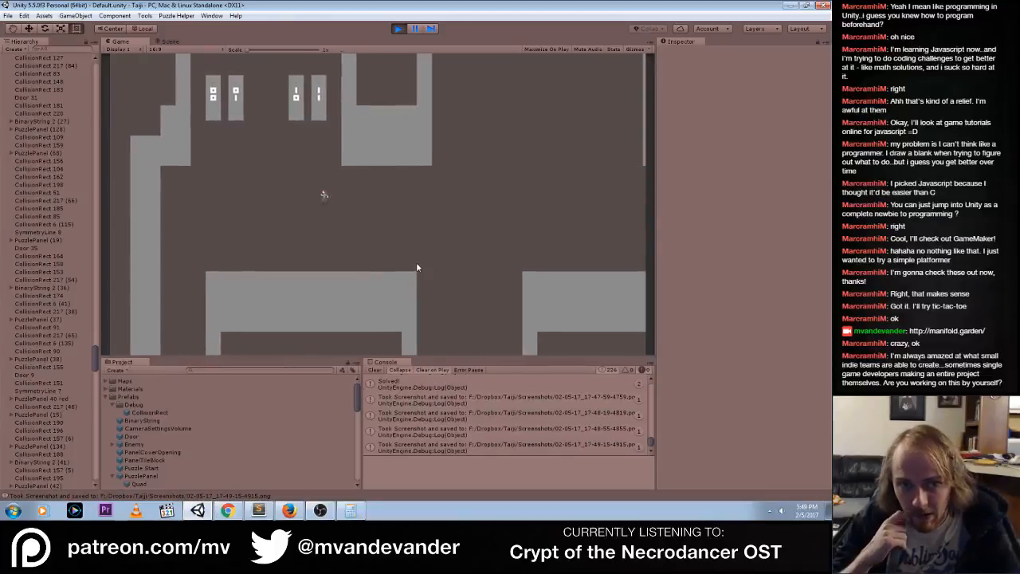
key("Left")
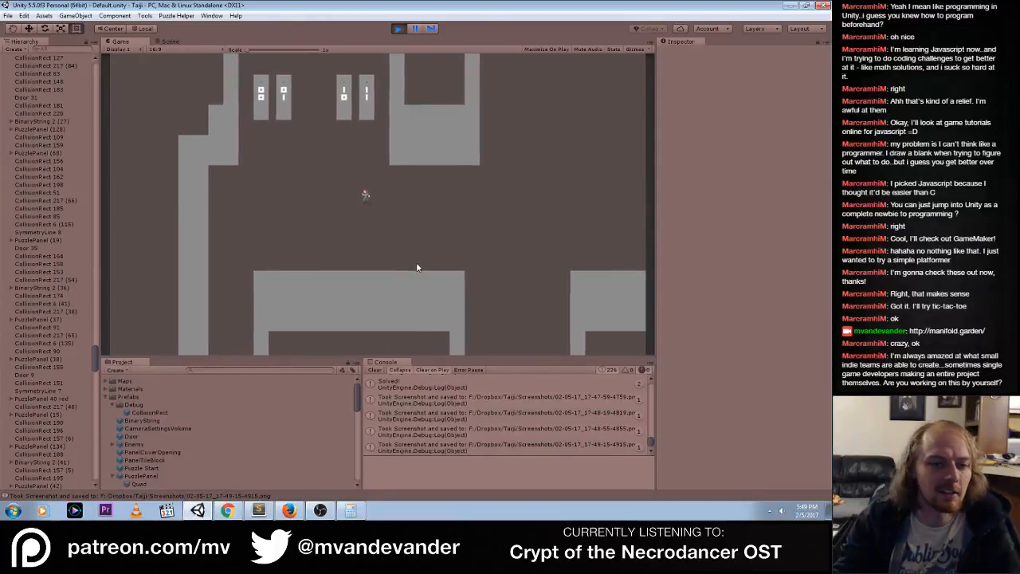
key("Left")
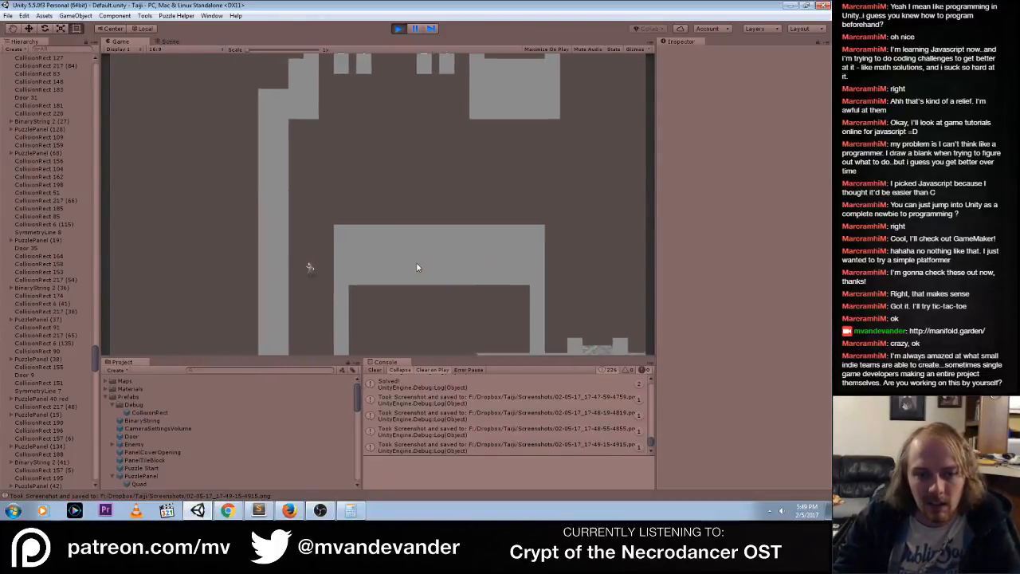
key("Left")
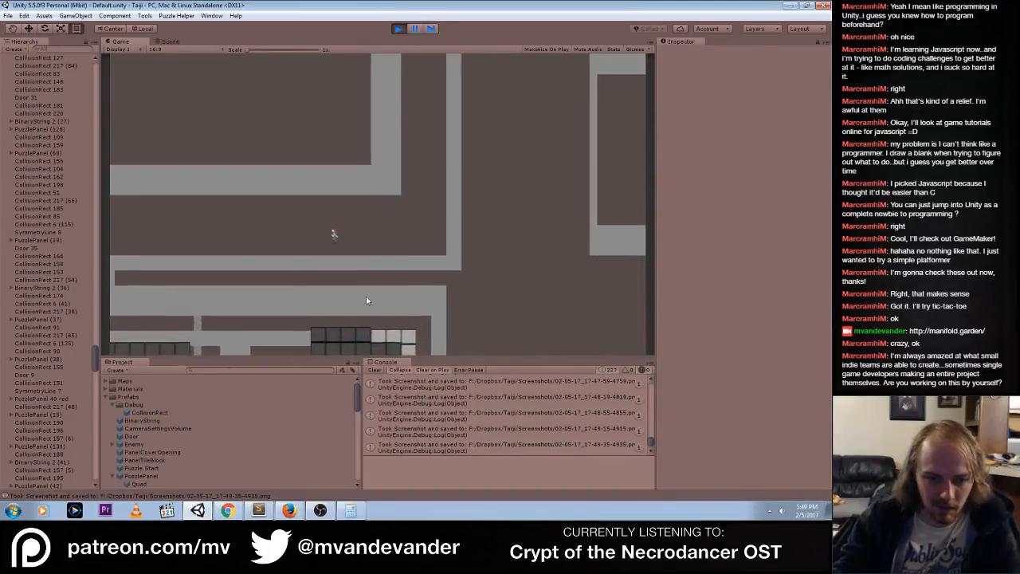
Clear the console, stop the running game, and save the scene
left_click(376, 368)
left_click(398, 28)
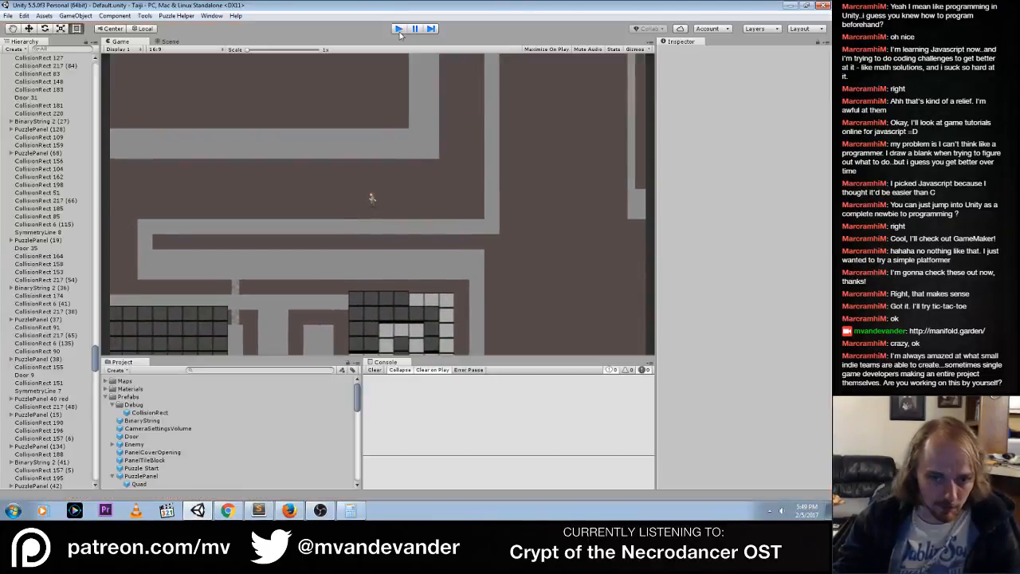
left_click(7, 15)
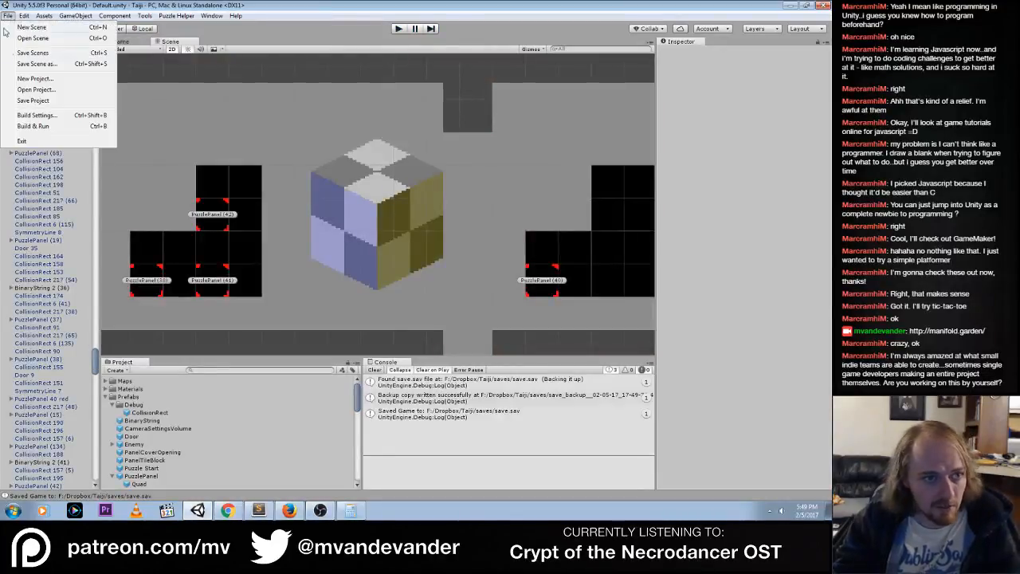
left_click(327, 188)
Examine the upper gallery rows in the Scene view, from the cube pictures to the red chevron picture and its panel
left_click(438, 219)
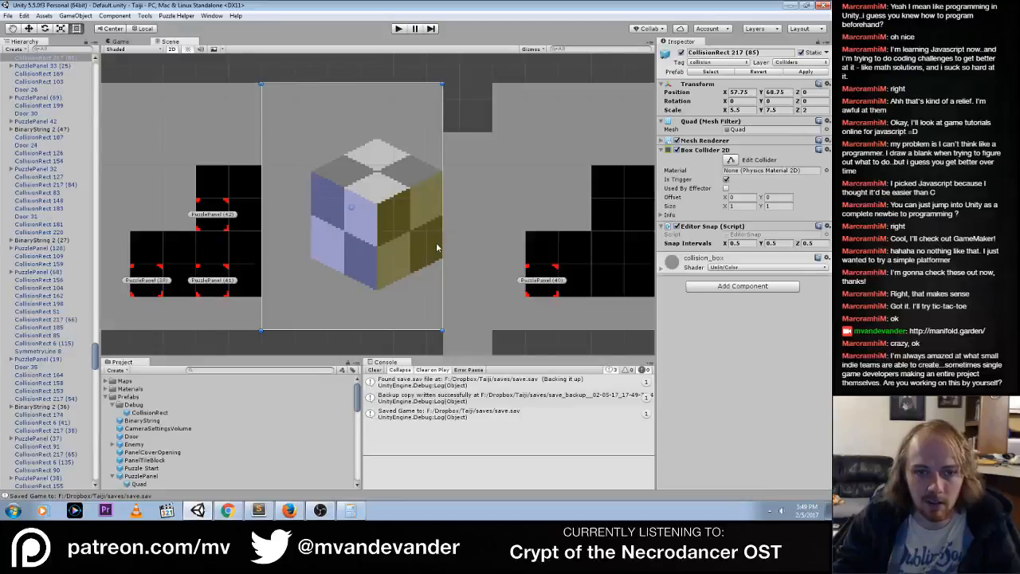
scroll(435, 242, "down", 2)
left_click(549, 322)
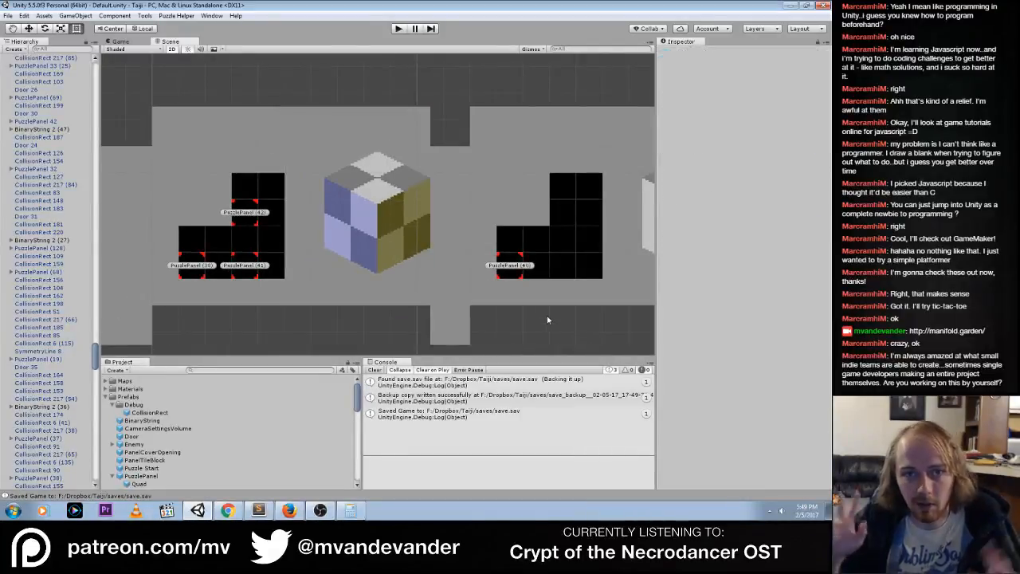
scroll(547, 319, "down", 4)
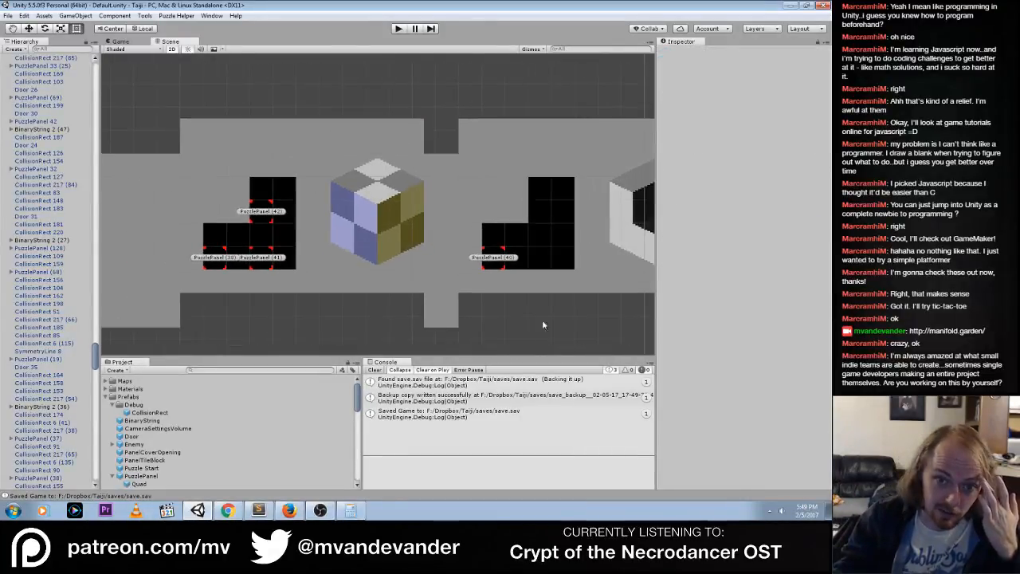
middle_click_drag(541, 320, 380, 301)
scroll(403, 297, "down", 3)
scroll(403, 299, "down", 2)
middle_click_drag(308, 289, 469, 291)
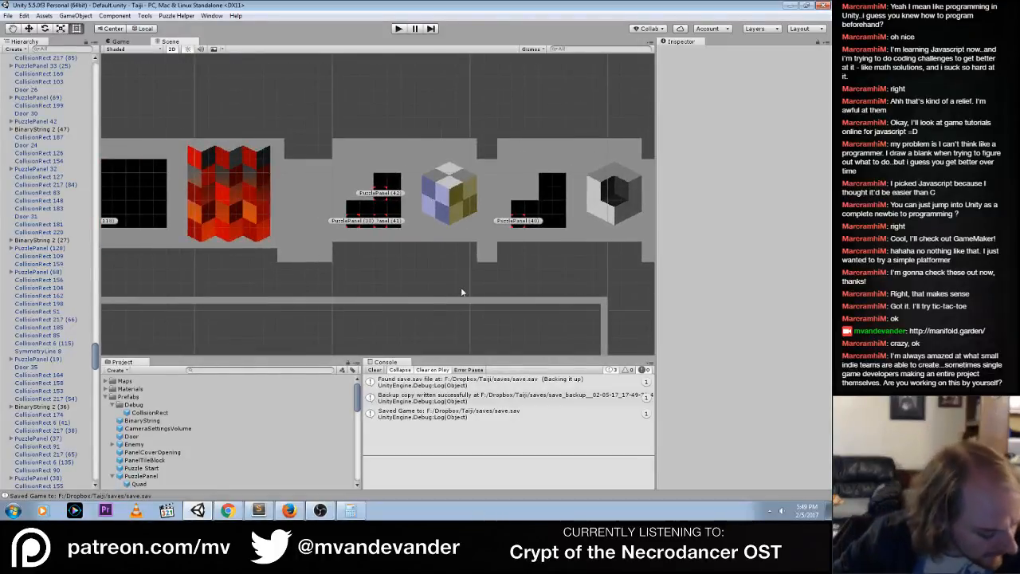
scroll(376, 201, "down", 3)
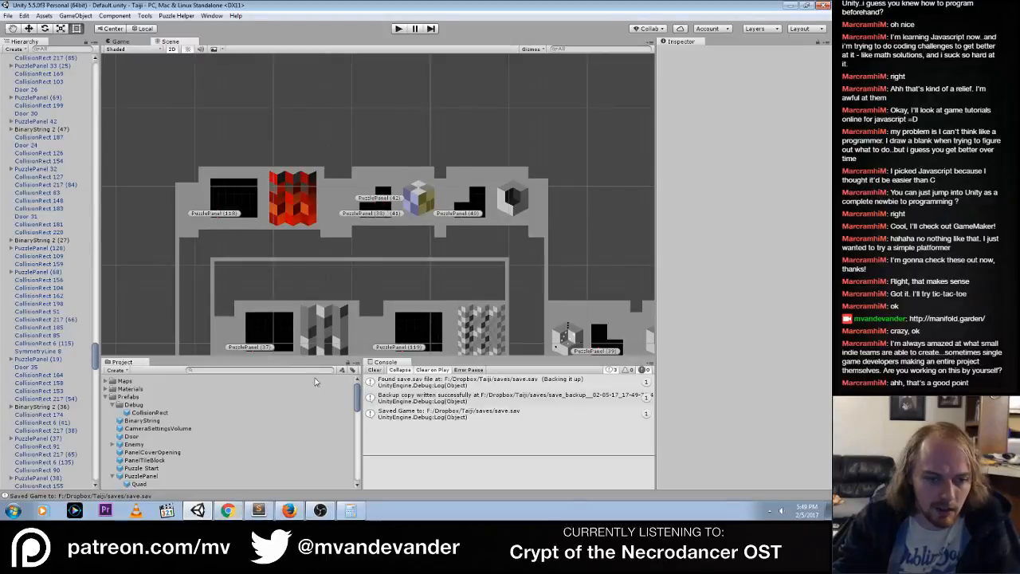
Switch to Chrome and review the Taiji (Programming) Trello board, followed by the Taiji (Design) board
left_click(227, 510)
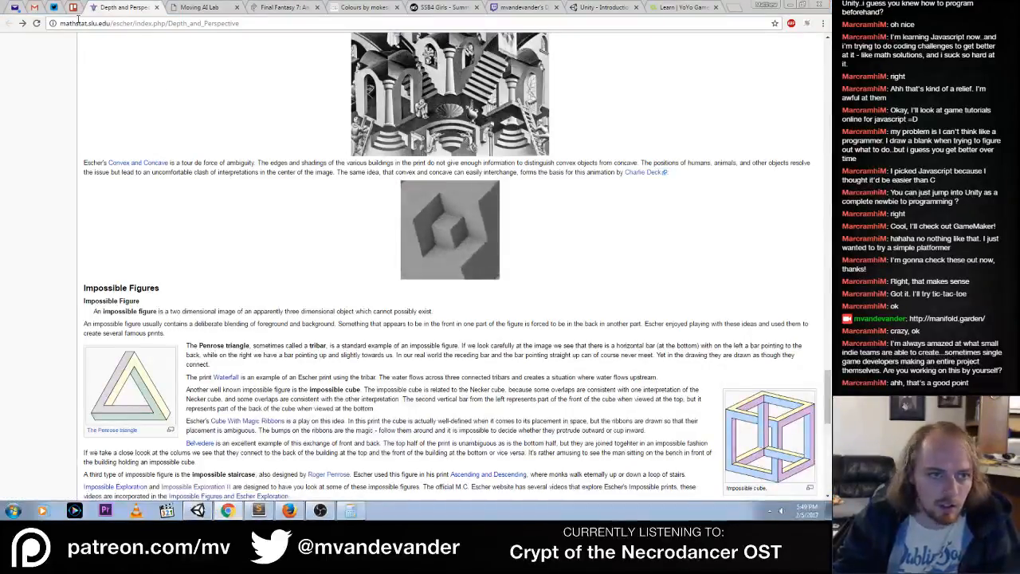
left_click(72, 7)
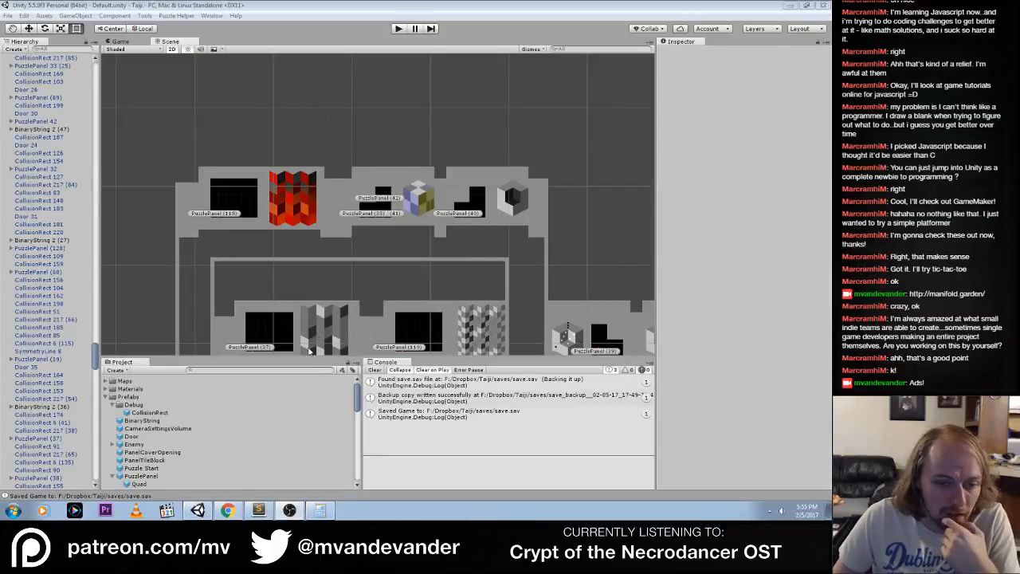
left_click(228, 511)
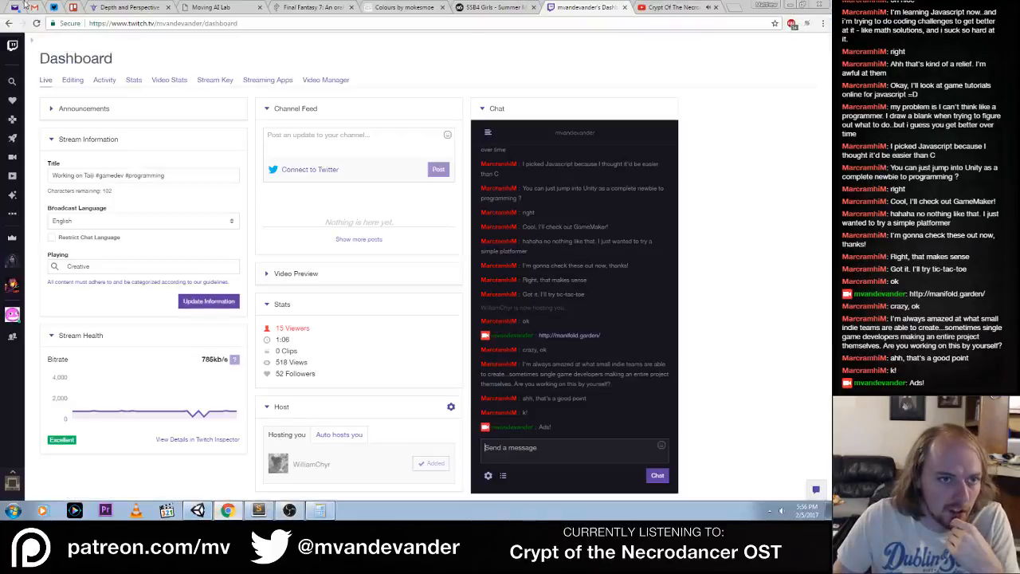
left_click(72, 7)
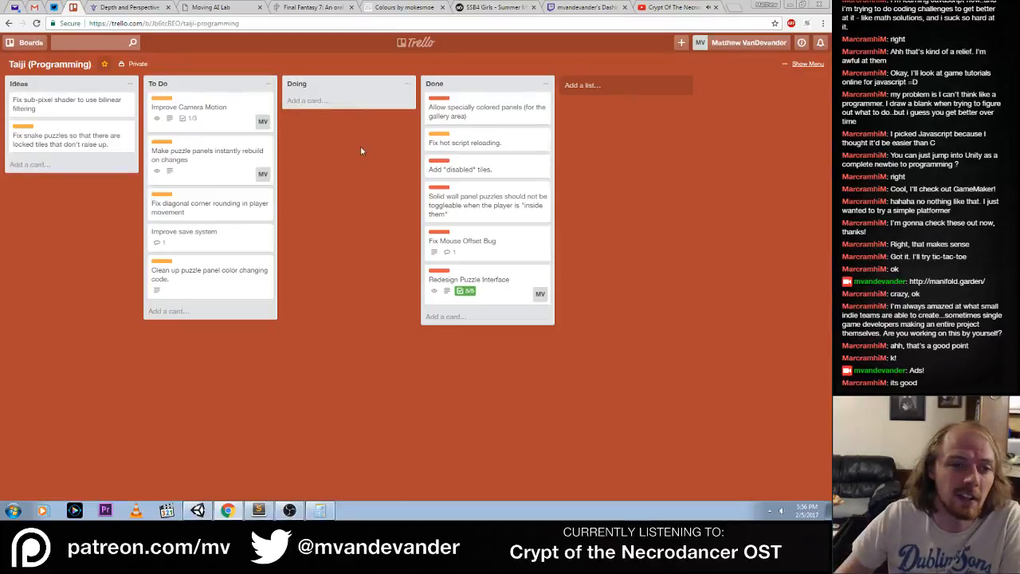
mouse_move(205, 111)
left_mouse_down()
mouse_move(333, 99)
mouse_move(193, 101)
left_mouse_up()
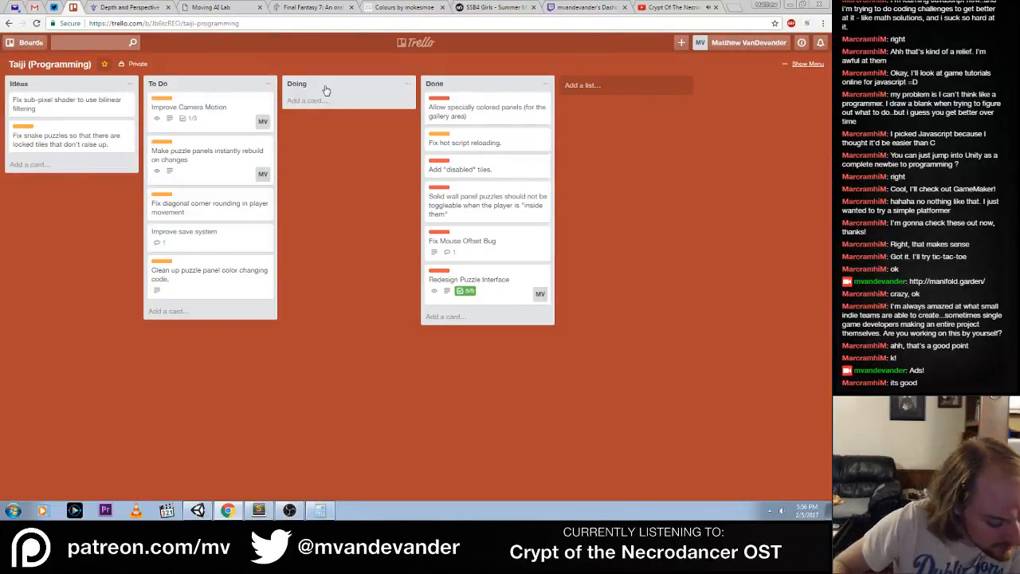
left_click(30, 42)
left_click(46, 105)
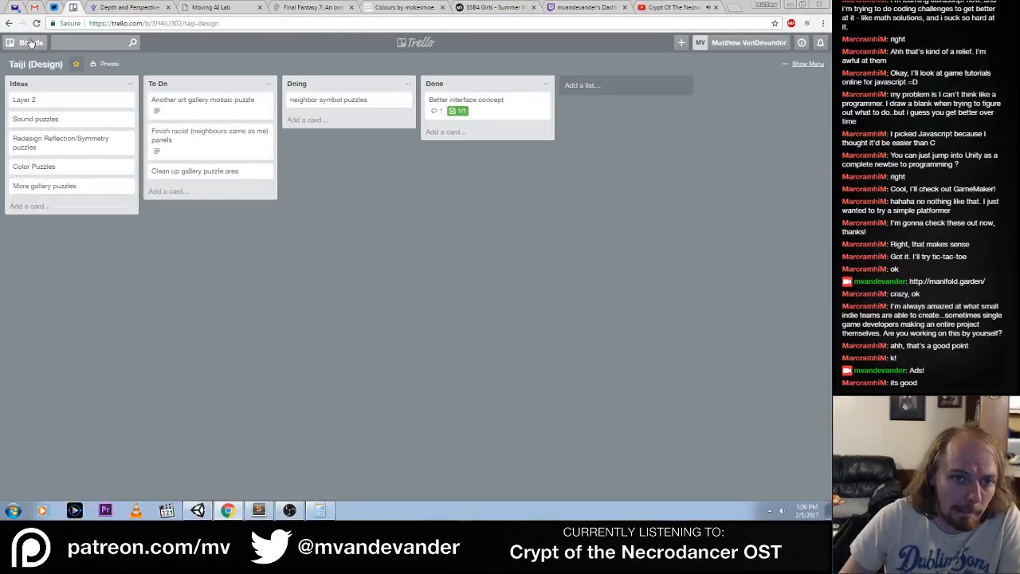
Look over the whole gallery area in Unity's Scene view and check it against the Taiji (Design) board in Chrome
key("alt+Tab")
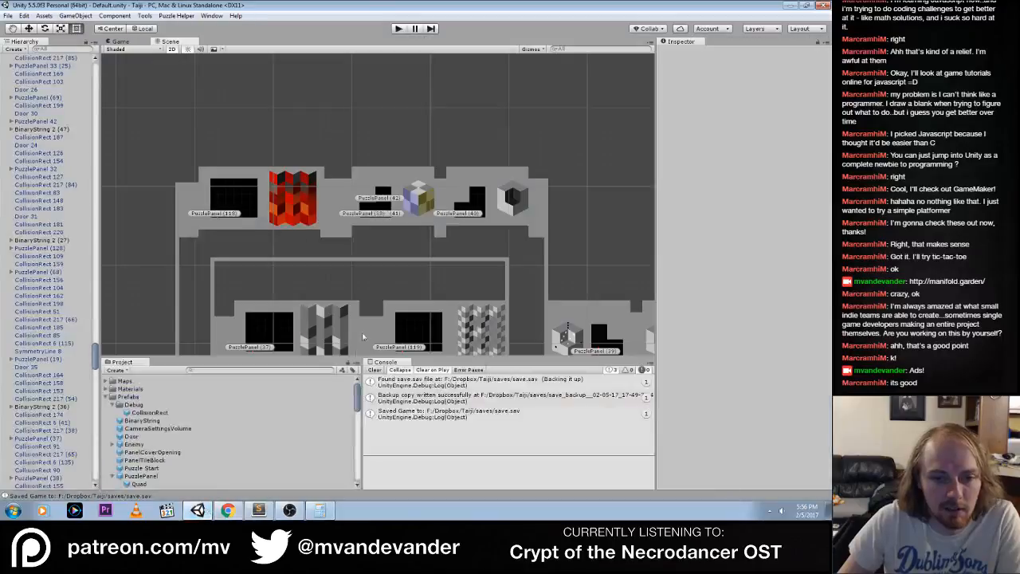
middle_click_drag(468, 266, 423, 132)
scroll(435, 222, "down", 8)
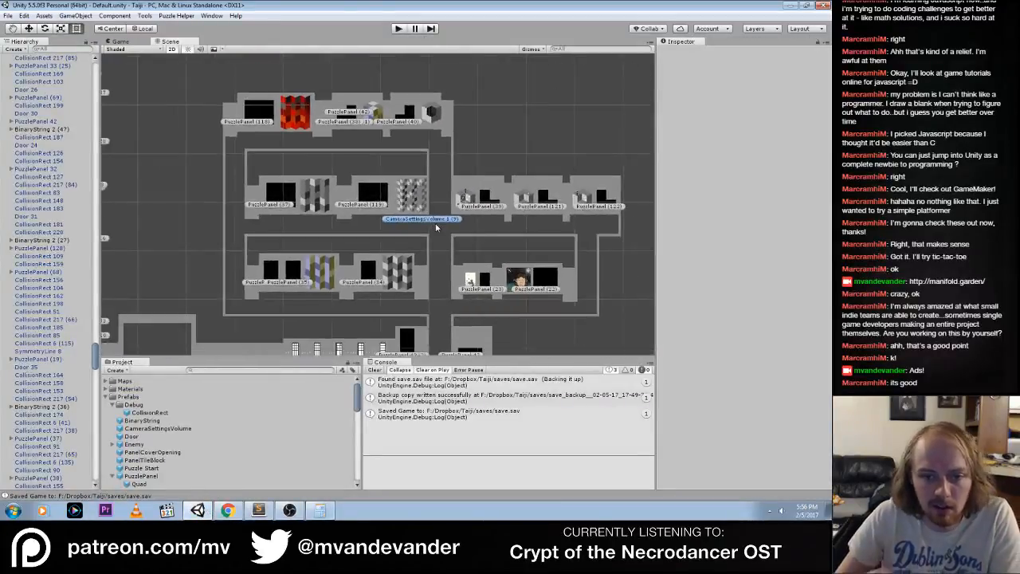
key("alt+Tab")
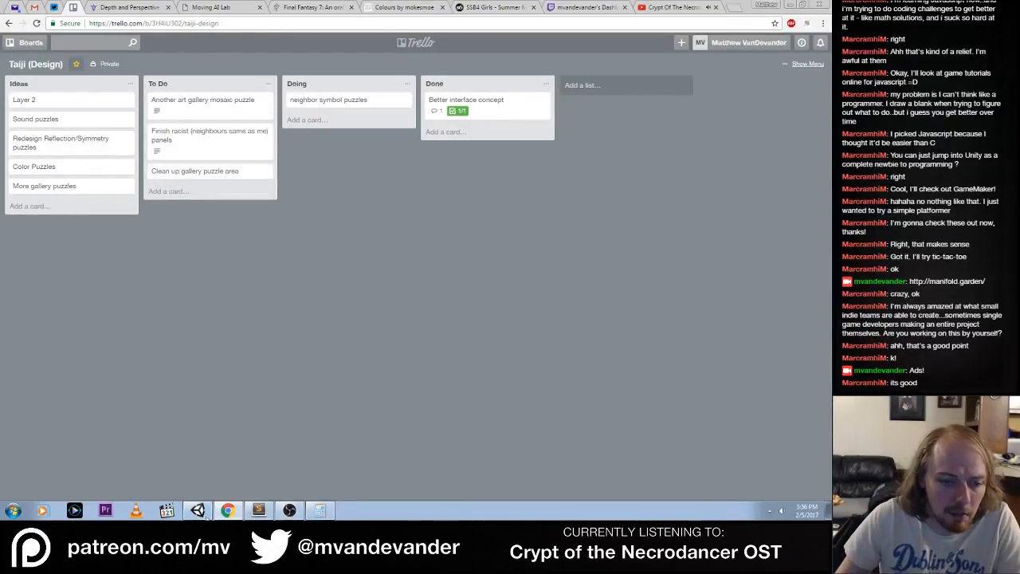
Return to Unity and survey the player start area and the loose puzzle panels scattered south of it
key("alt+Tab")
scroll(383, 178, "up", 3)
middle_click_drag(383, 178, 467, 68)
middle_click_drag(328, 267, 438, 164)
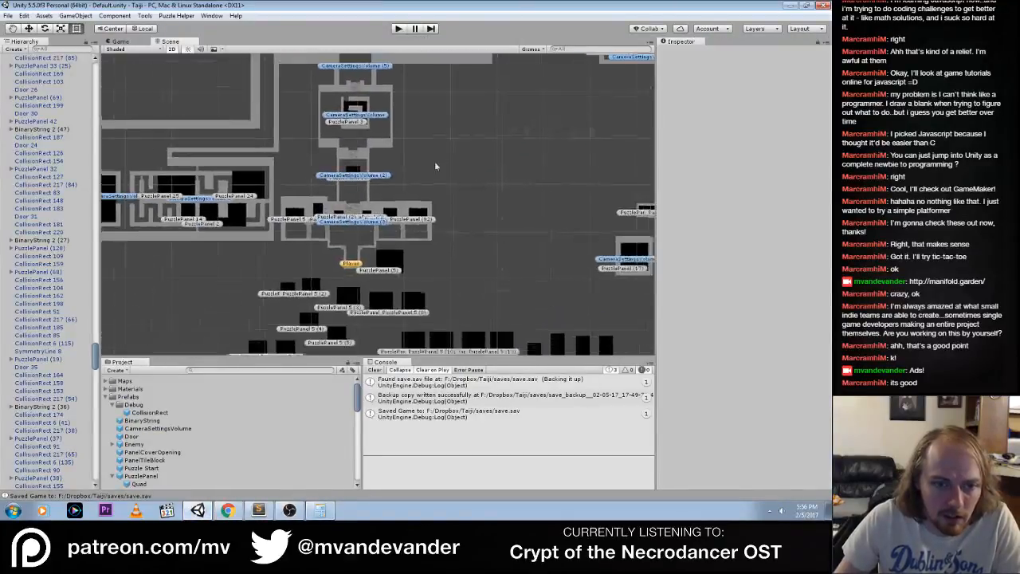
middle_click_drag(447, 263, 491, 149)
middle_click_drag(514, 262, 507, 259)
scroll(497, 279, "down", 5)
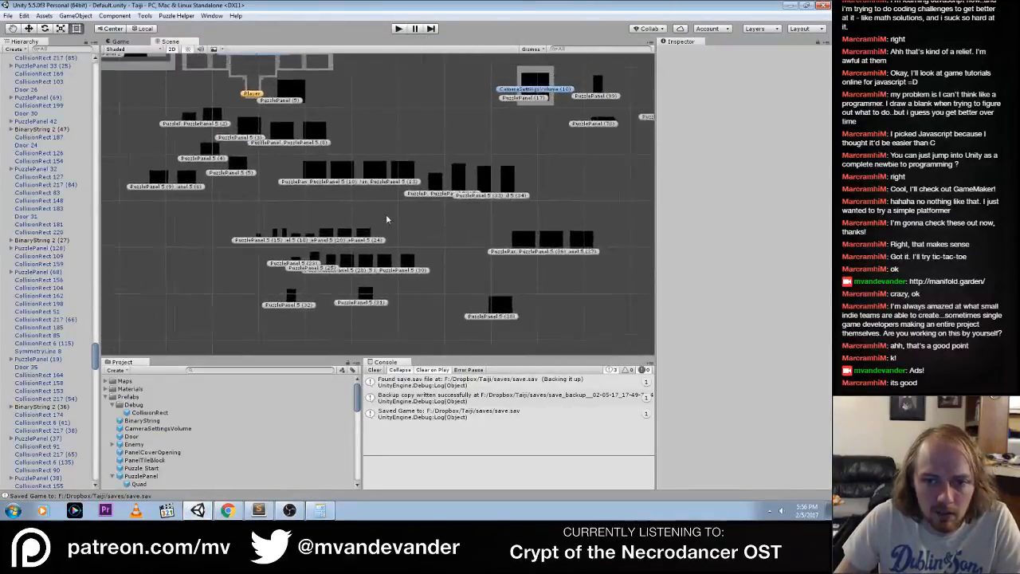
middle_click_drag(416, 189, 472, 213)
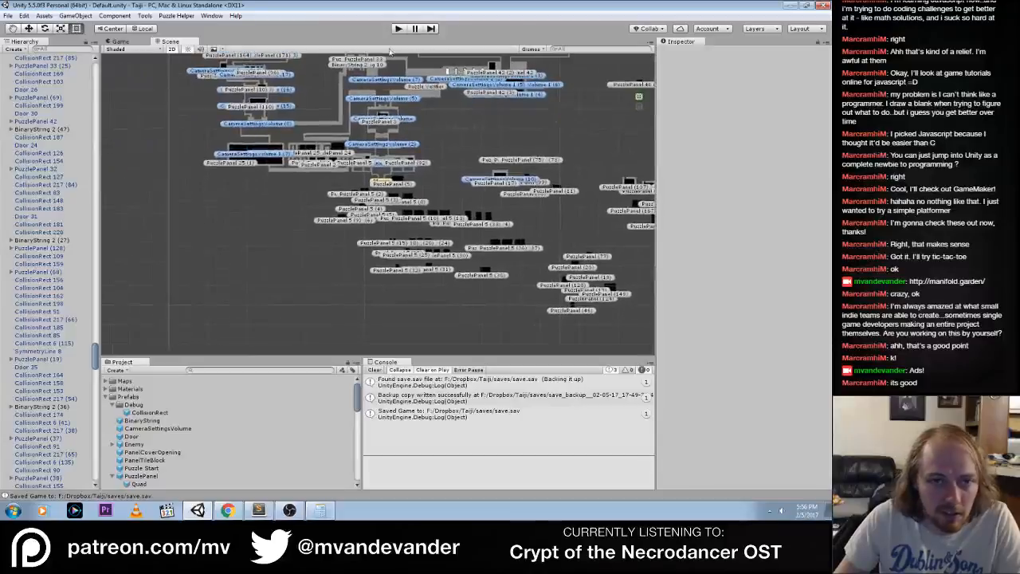
scroll(432, 121, "up", 3)
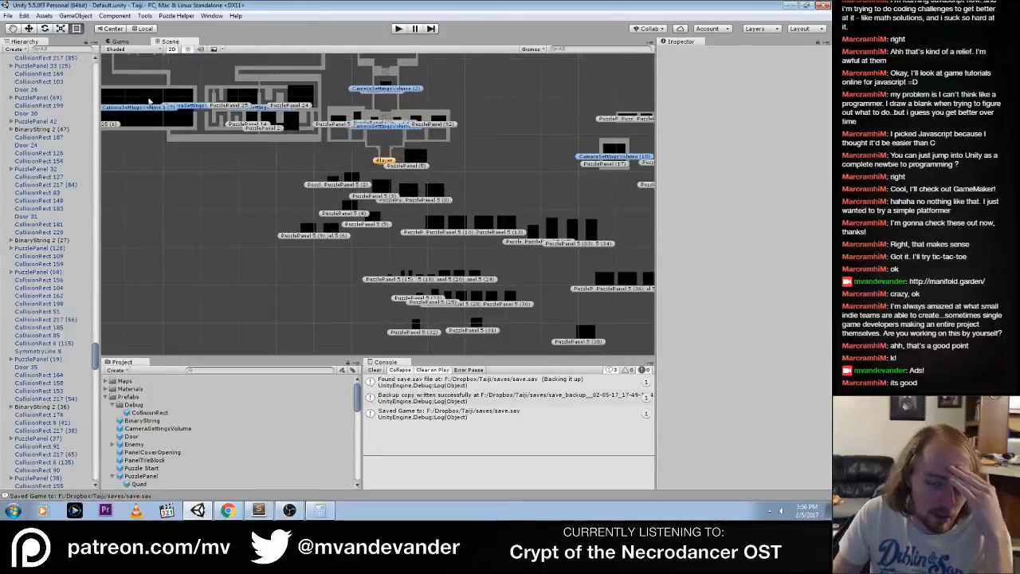
On the Taiji (Programming) board in Chrome, move "Make puzzle panels instantly rebuild on changes" to the top of To Do and view its details
left_click(231, 510)
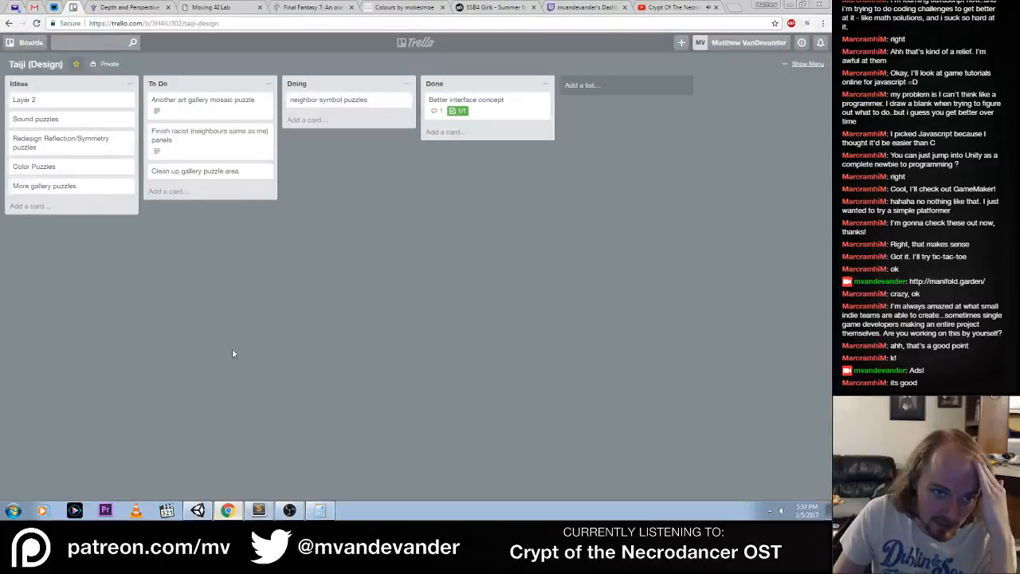
left_click(31, 43)
left_click(52, 145)
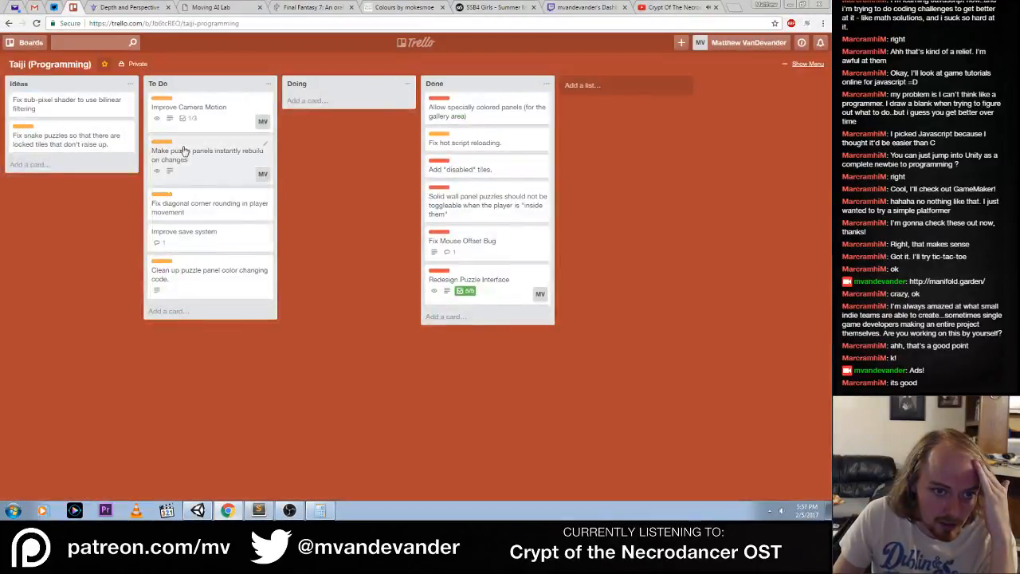
left_click_drag(210, 165, 209, 112)
left_click(189, 115)
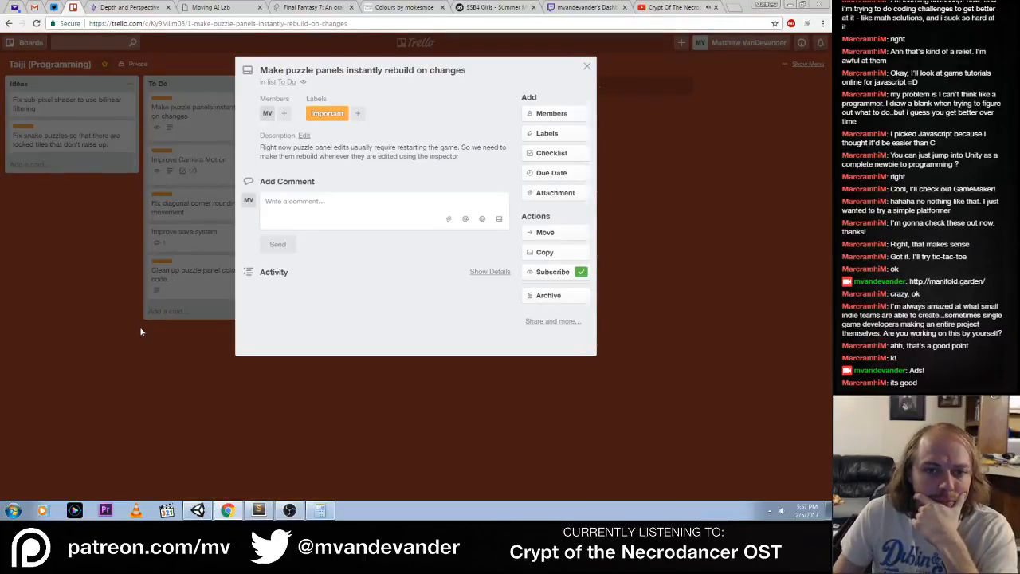
Check the Taiji (Design) board in Trello and review PuzzlePanel.cs in Sublime Text, from the tile colour code up to panel initialization
left_click(31, 42)
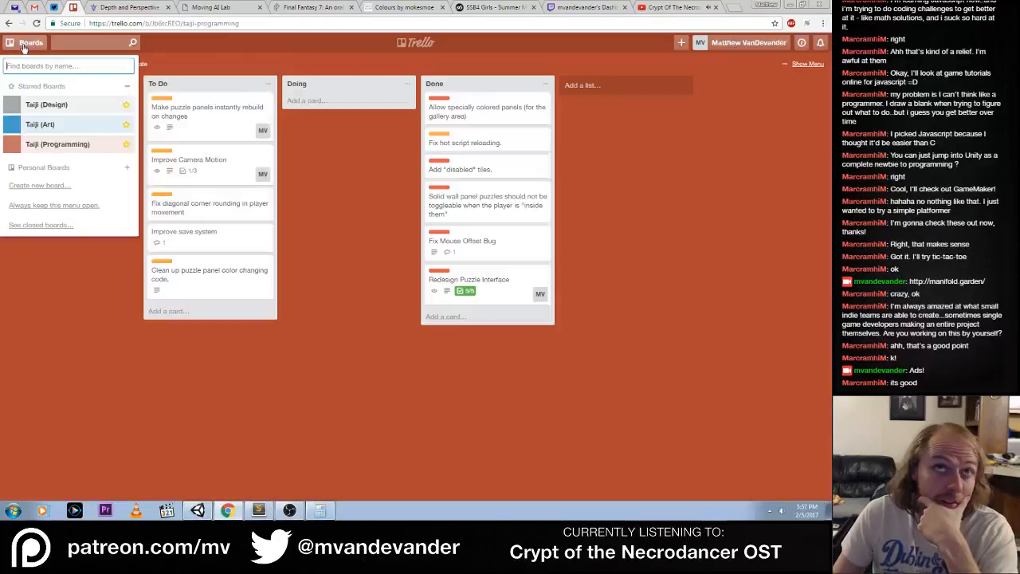
left_click(50, 104)
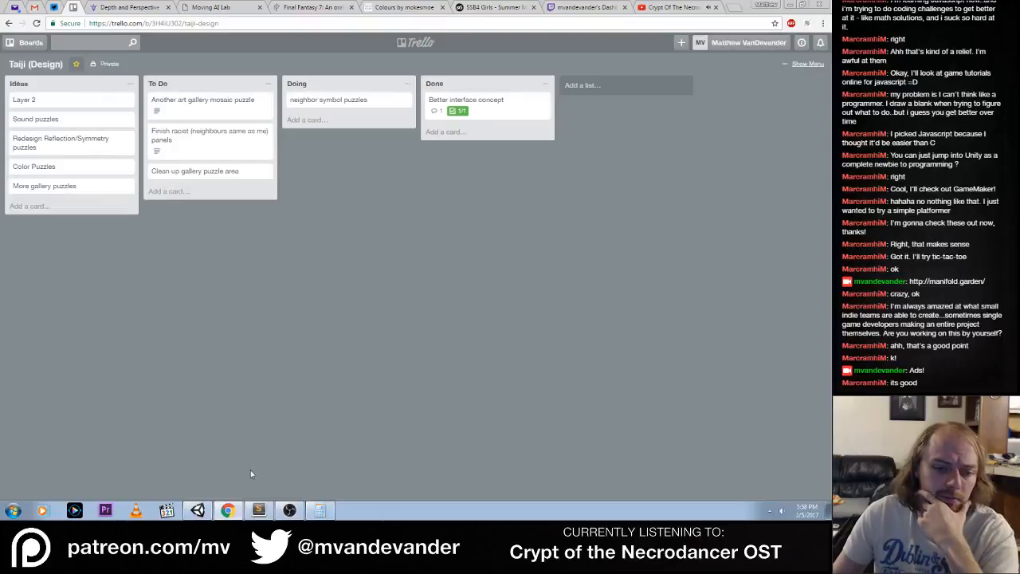
left_click(258, 510)
left_click(191, 108)
scroll(304, 233, "up", 20)
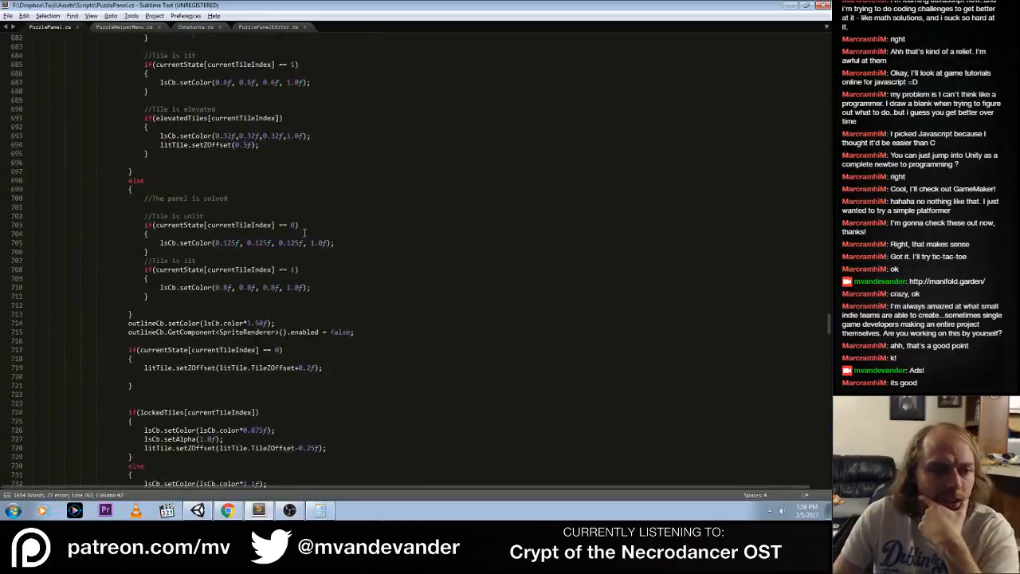
scroll(303, 232, "up", 20)
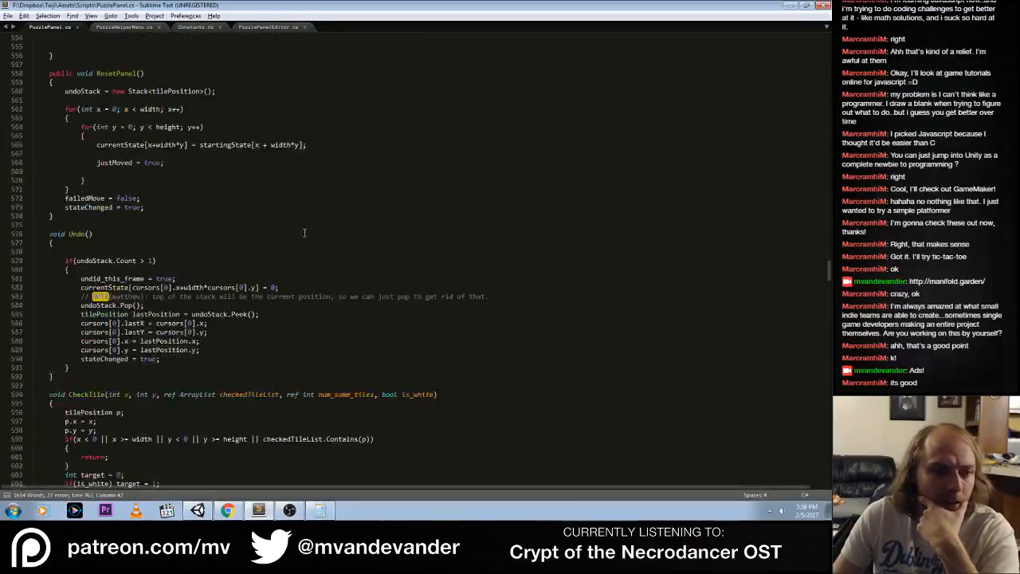
scroll(303, 233, "up", 20)
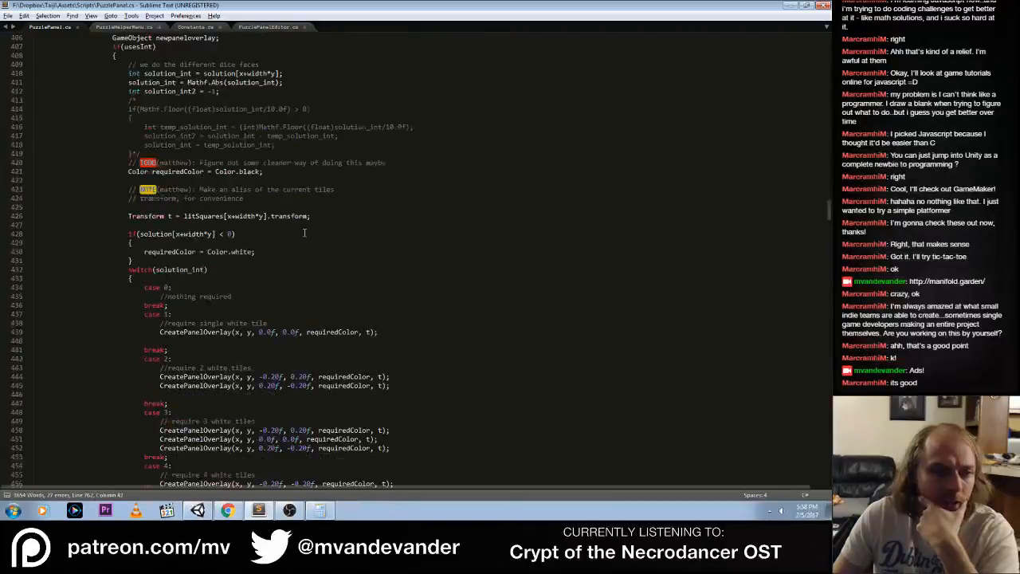
scroll(303, 233, "up", 12)
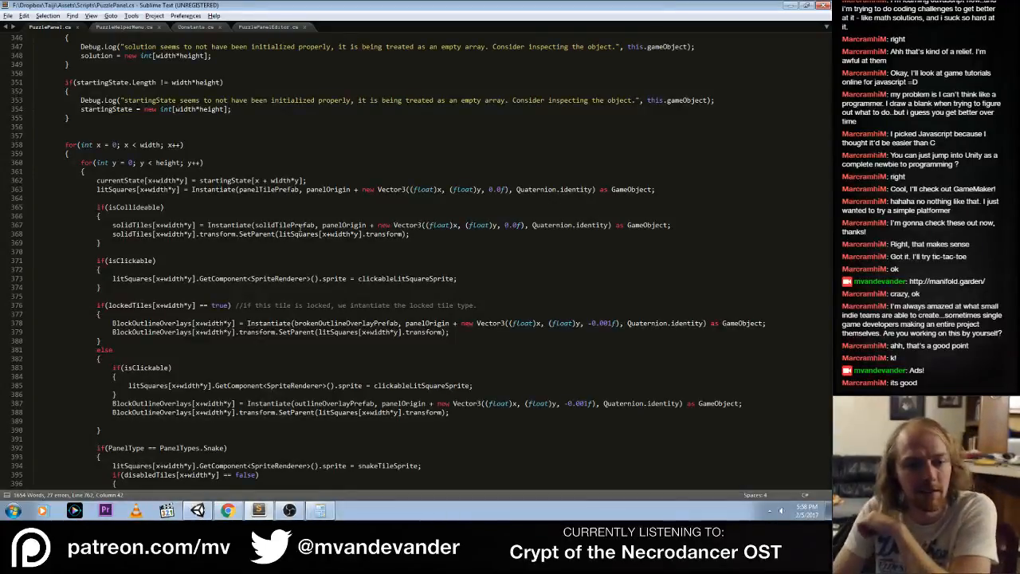
left_click(336, 191)
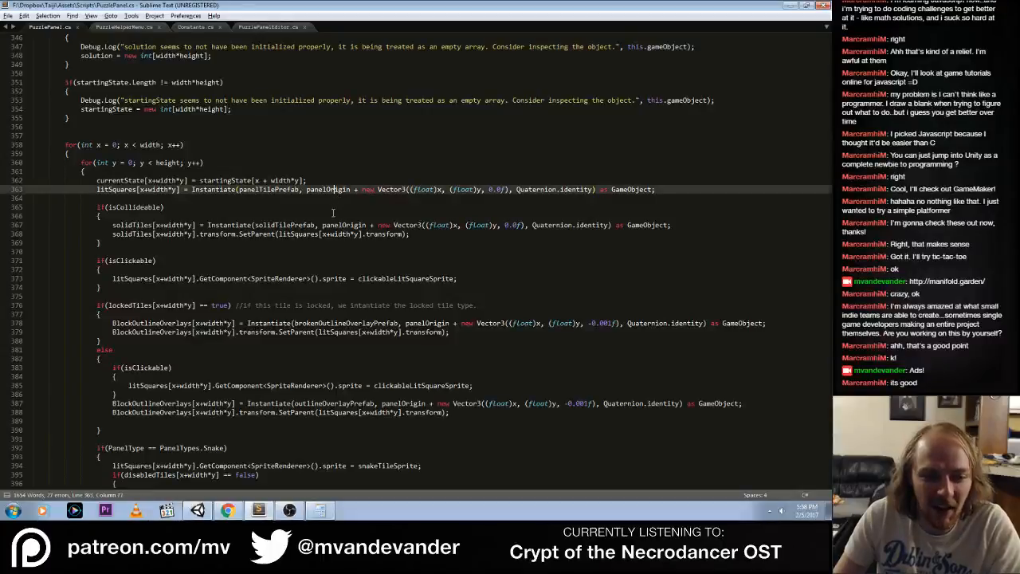
scroll(331, 212, "up", 15)
scroll(332, 212, "up", 10)
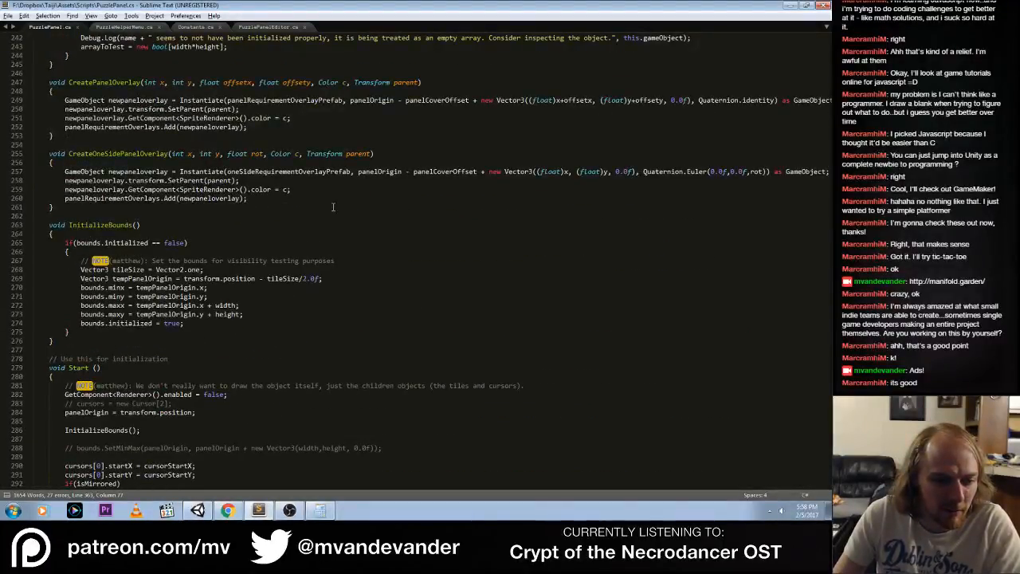
Switch to Unity, select PuzzlePanel (5) beside the player start, and examine its Puzzle Panel settings down to Disabled Tiles
key("alt+Tab")
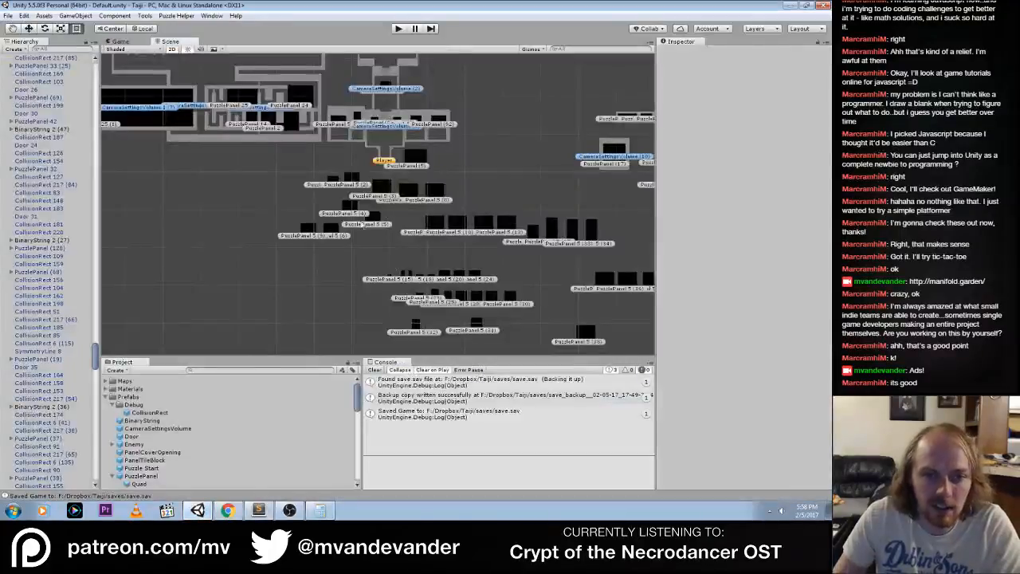
scroll(345, 198, "up", 6)
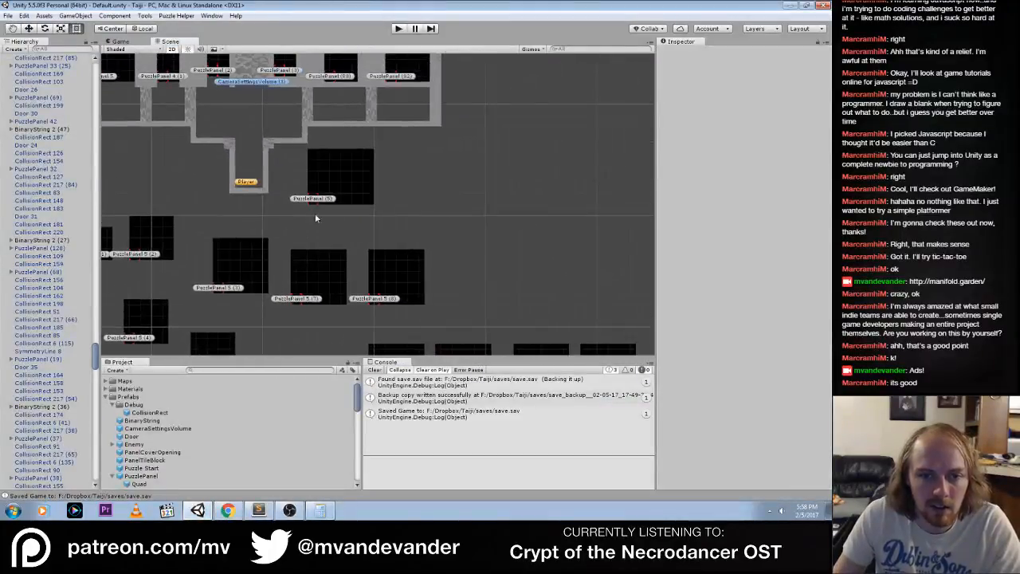
left_click(315, 200)
scroll(738, 325, "down", 5)
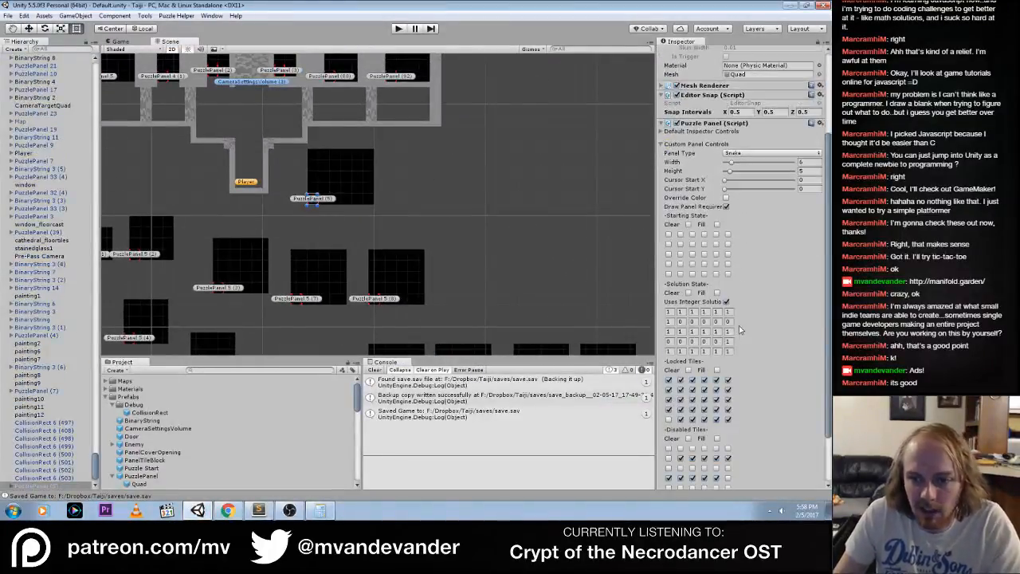
scroll(739, 325, "down", 3)
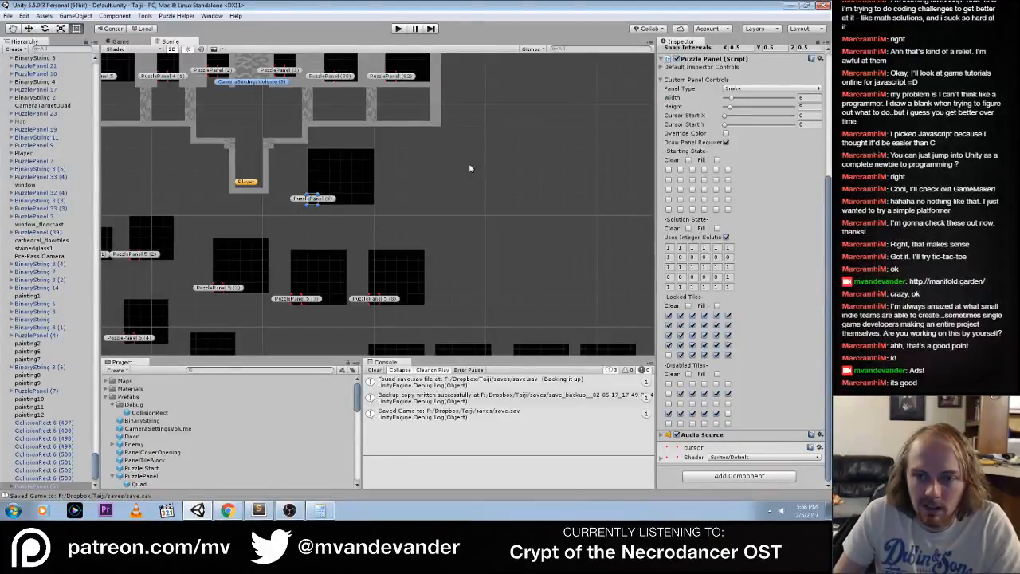
Run the game and walk the player from the start area to the snake panel southeast of it
left_click(399, 28)
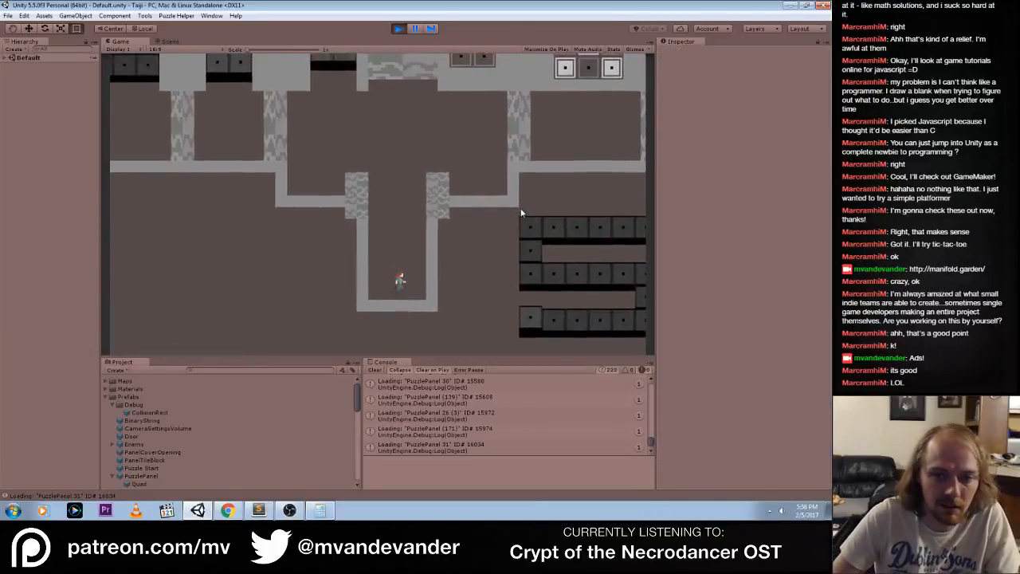
key("d")
key("s")
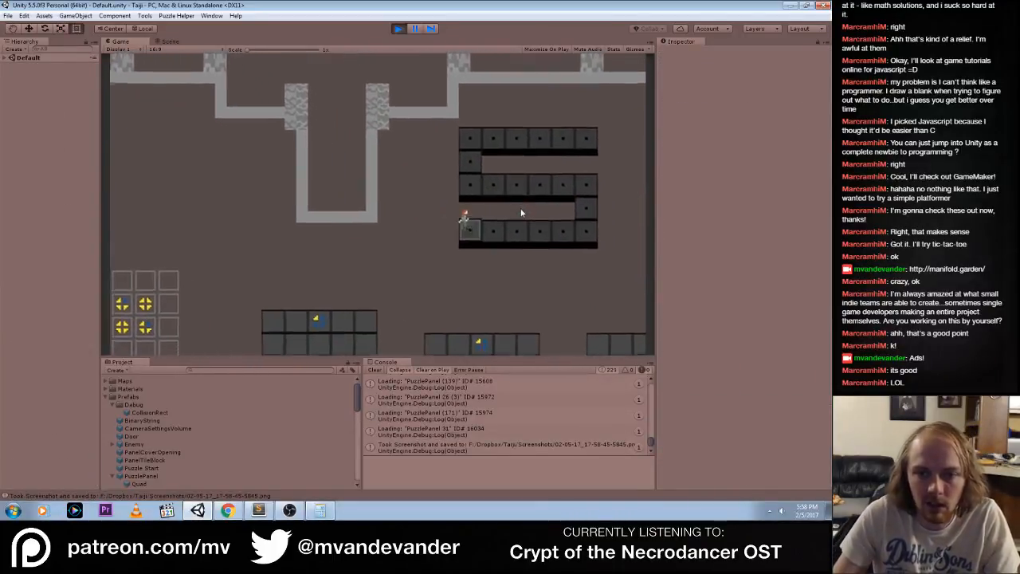
While the game runs, try turning off Uses Integer Solution on PuzzlePanel (5), check the panel in the game, and stop playing
key("ctrl+1")
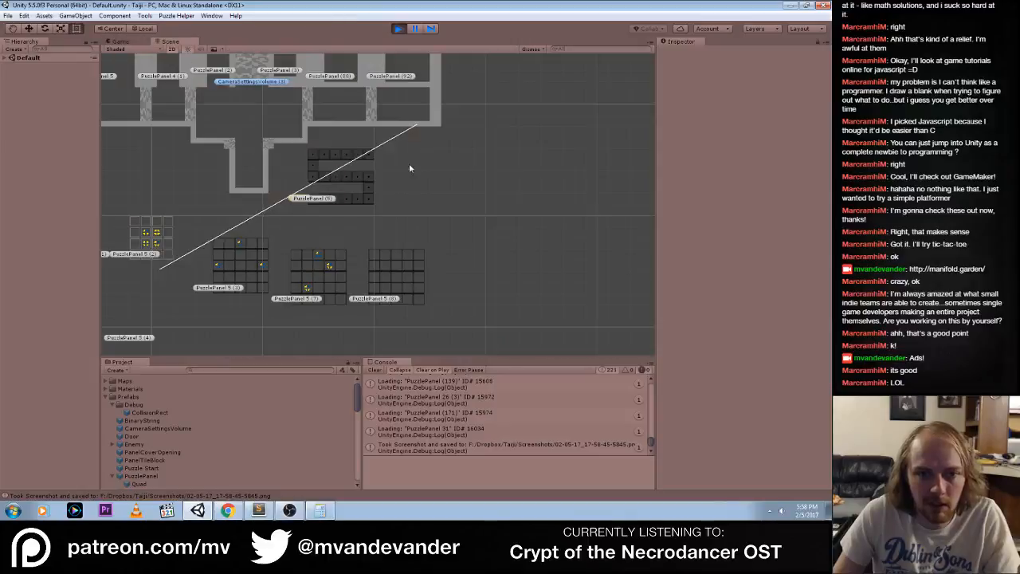
left_click(309, 202)
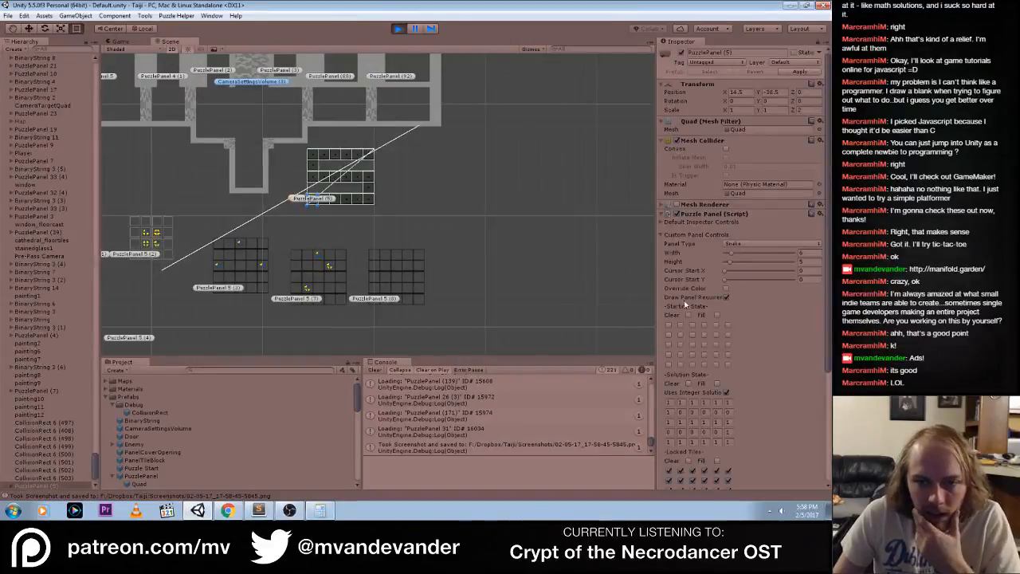
scroll(824, 327, "down", 3)
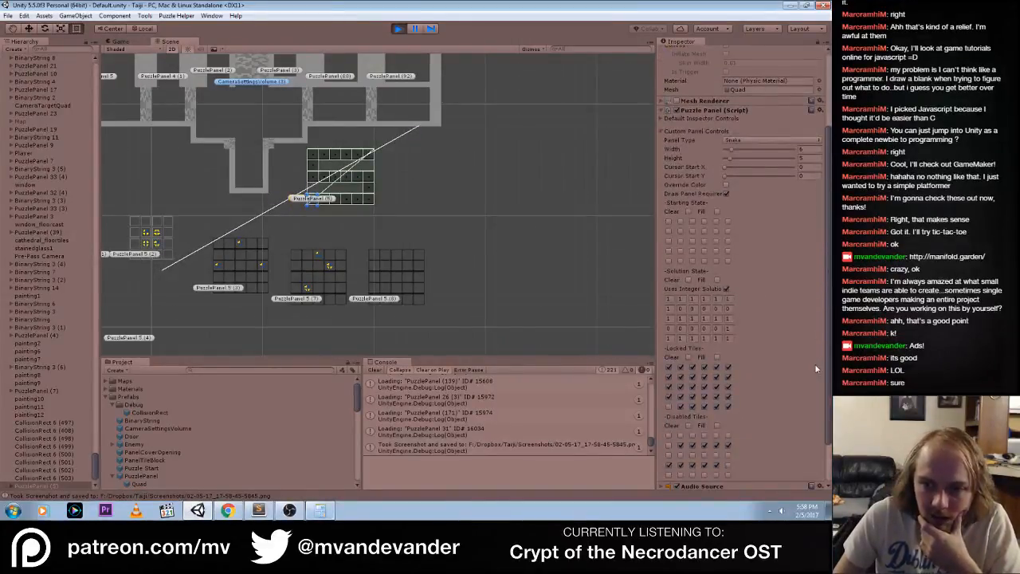
left_click(726, 292)
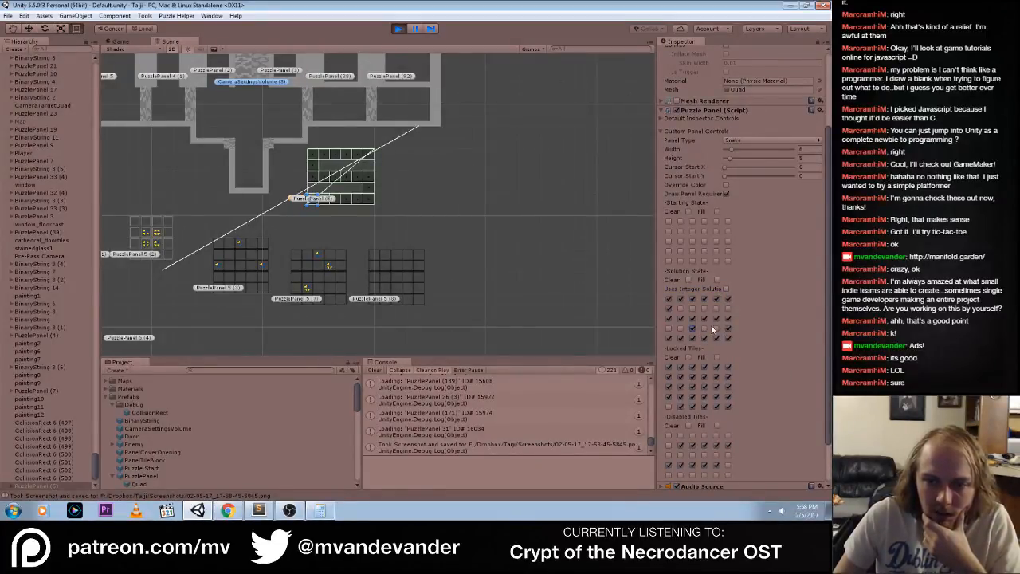
left_click(120, 41)
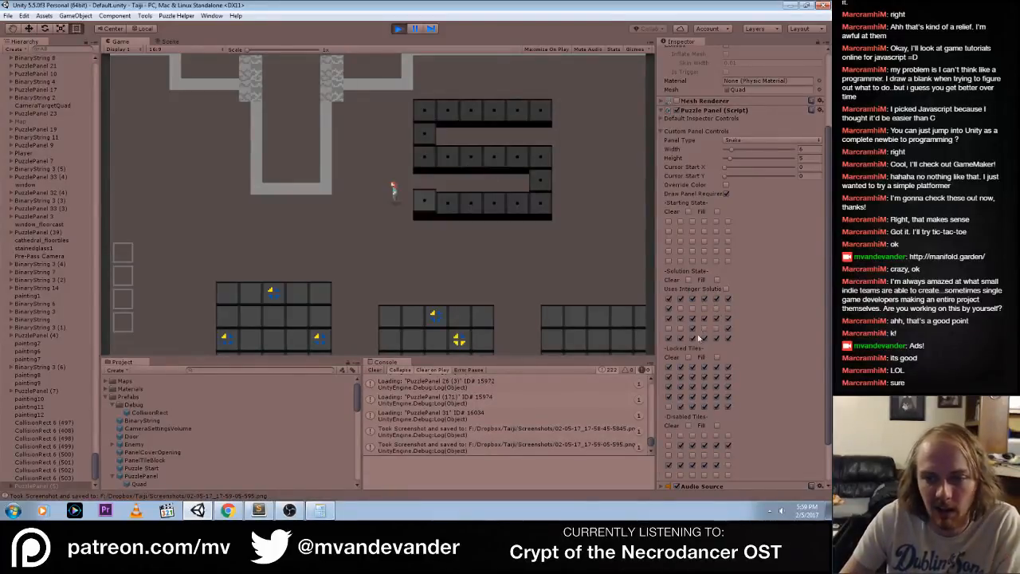
left_click(397, 29)
key("ctrl+p")
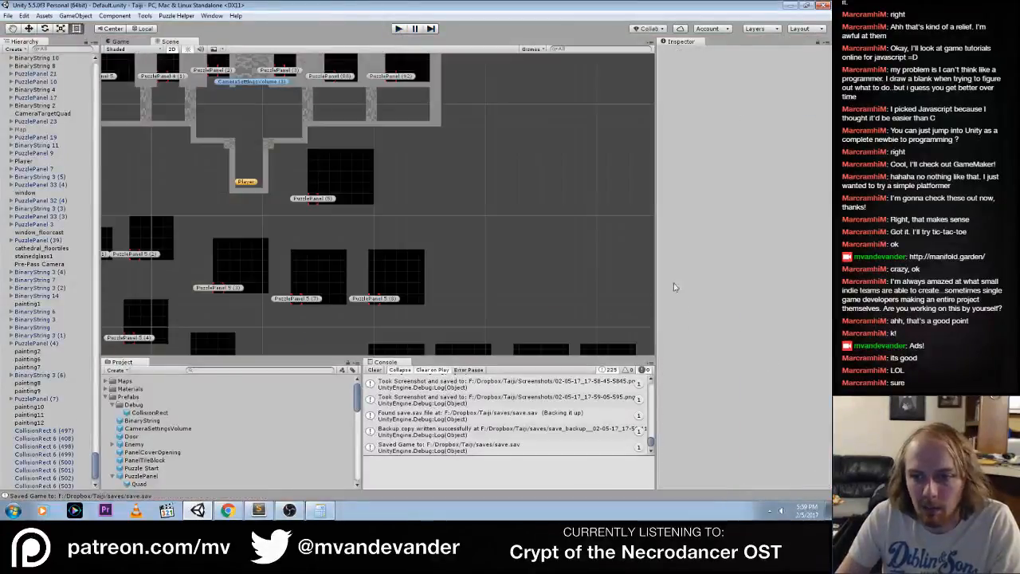
On PuzzlePanel (5), turn off Uses Integer Solution, and in the solution's fourth row enable the third tile and clear the sixth
left_click(327, 211)
scroll(701, 391, "down", 3)
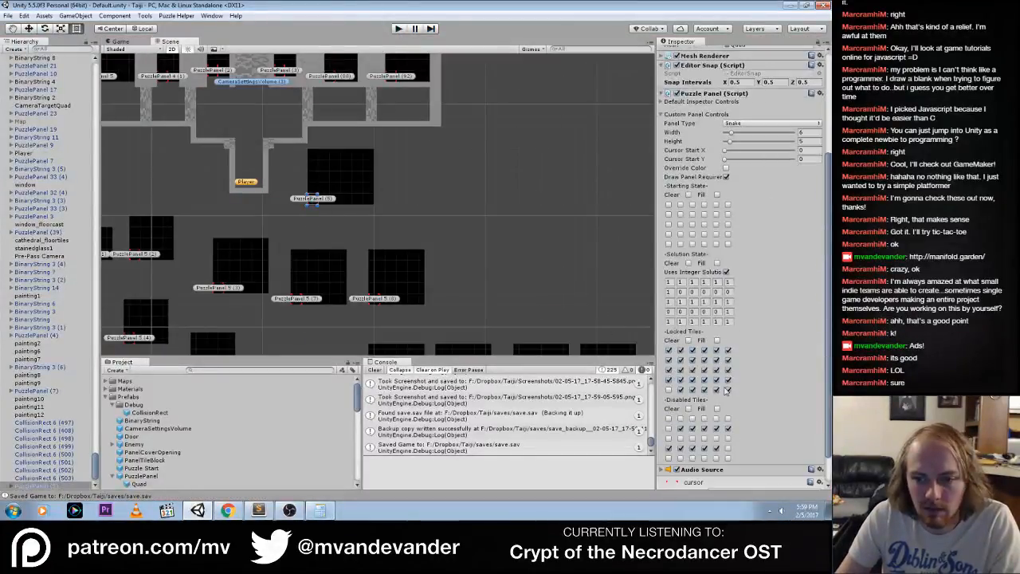
scroll(705, 422, "down", 2)
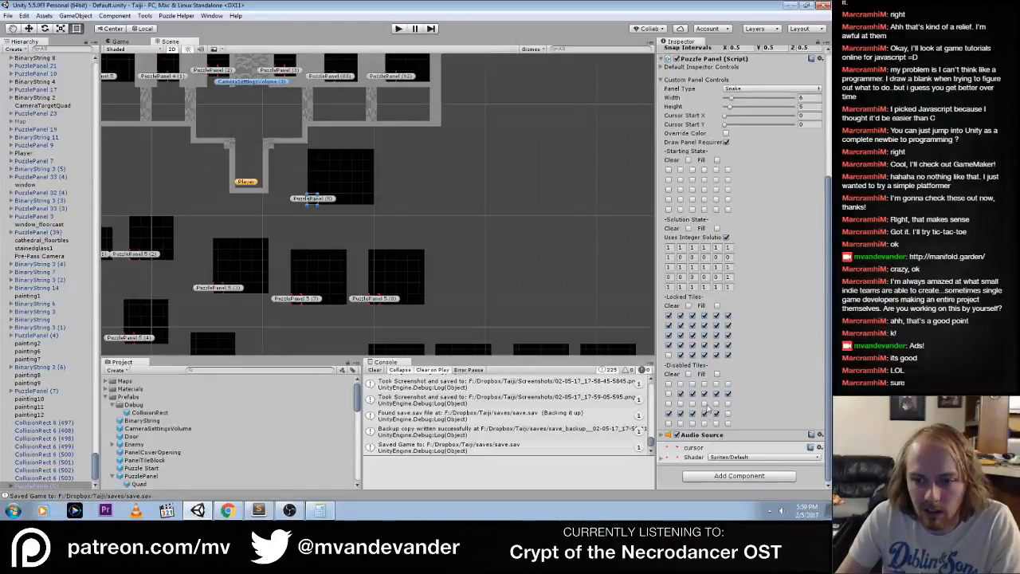
left_click(726, 238)
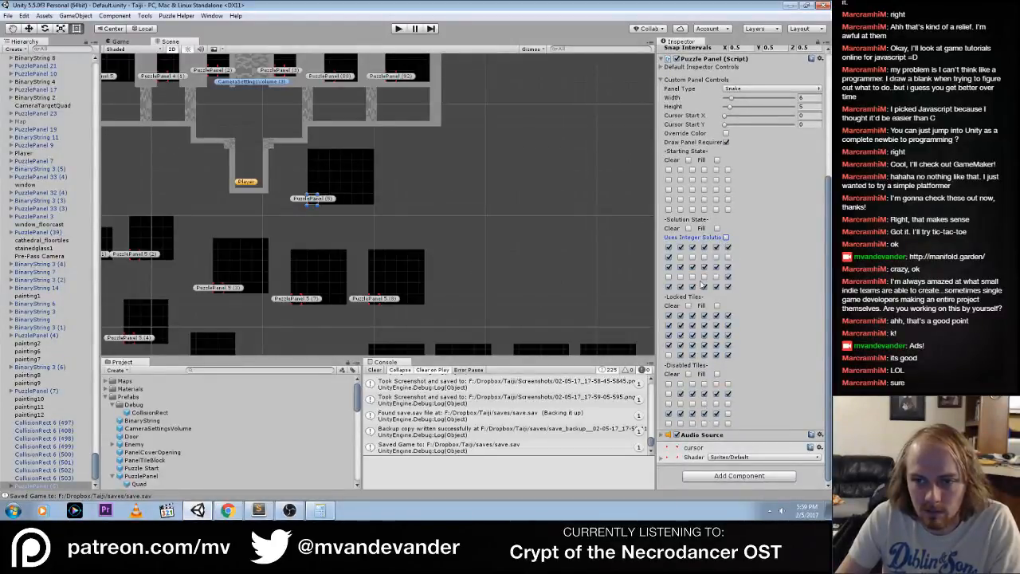
left_click(691, 276)
left_click(727, 286)
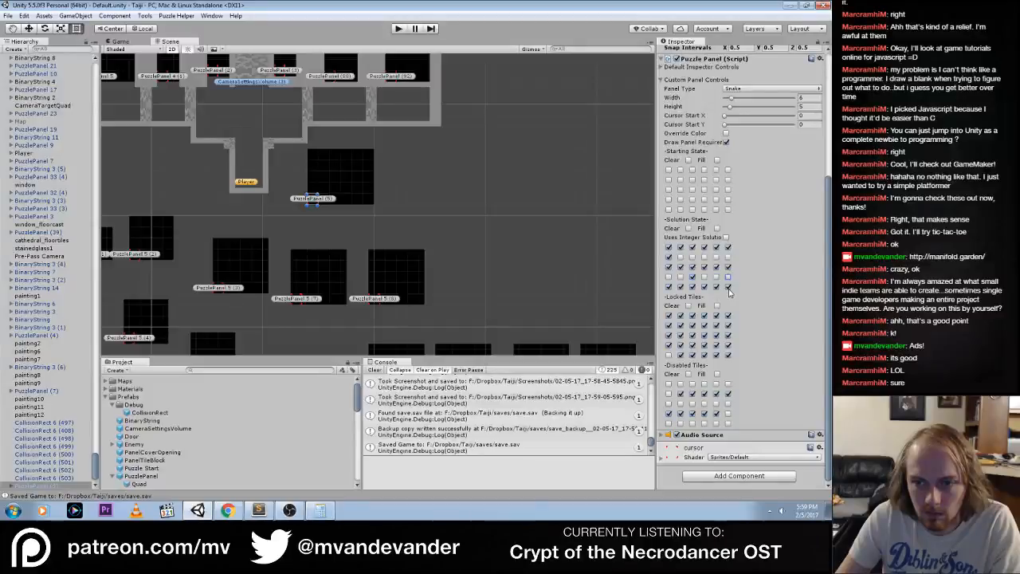
Play-test the edited snake panel by walking the player across it, capture a screenshot, and stop the game
left_click(398, 28)
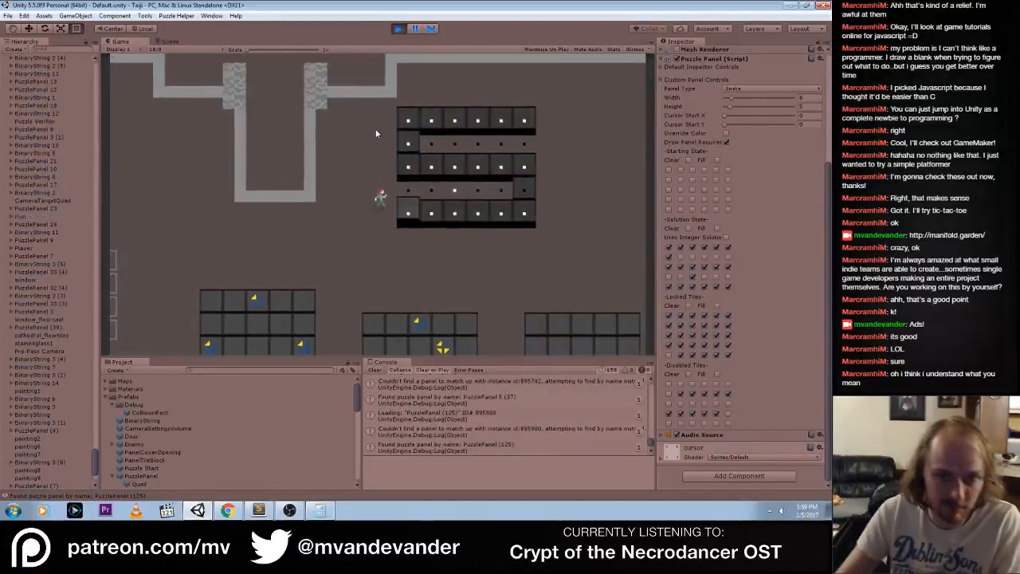
key("d")
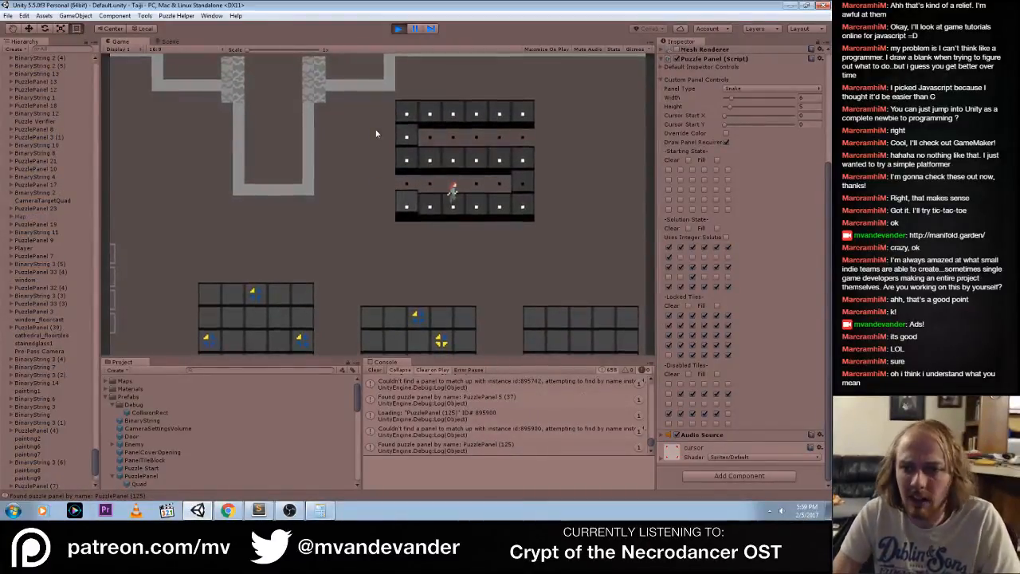
key("F12")
key("ctrl+p")
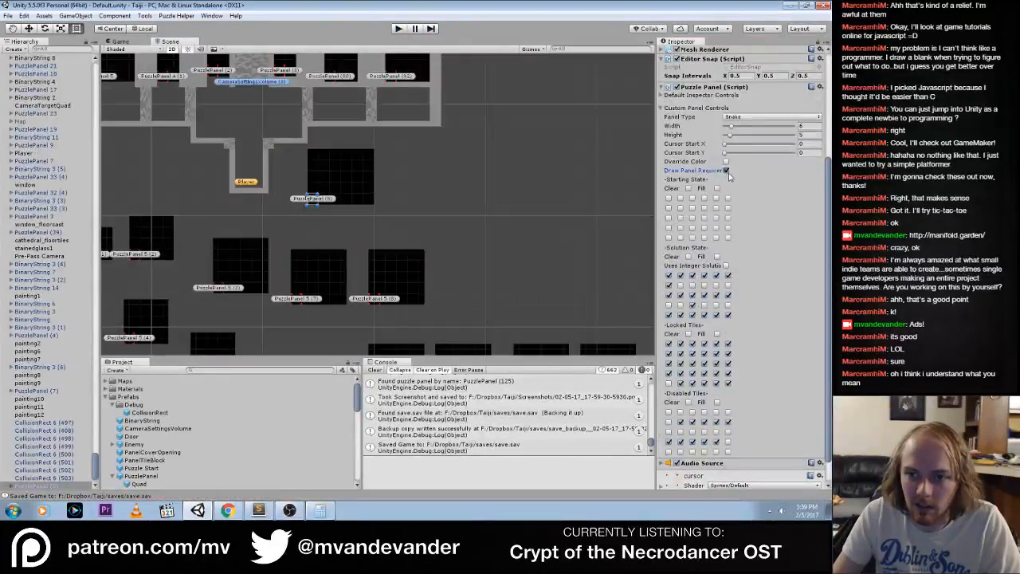
Turn off Draw Panel Requirements and turn on Uses Integer Solution for PuzzlePanel (5), and start the game
left_click(726, 266)
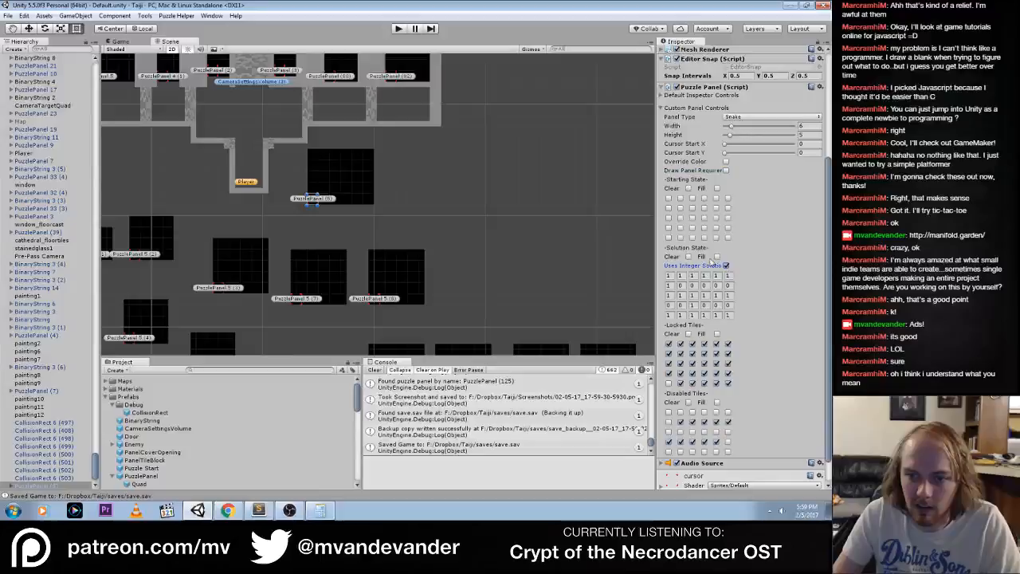
left_click(398, 30)
Switch to Trello in Chrome and open the Taiji (Programming) board
left_click(228, 510)
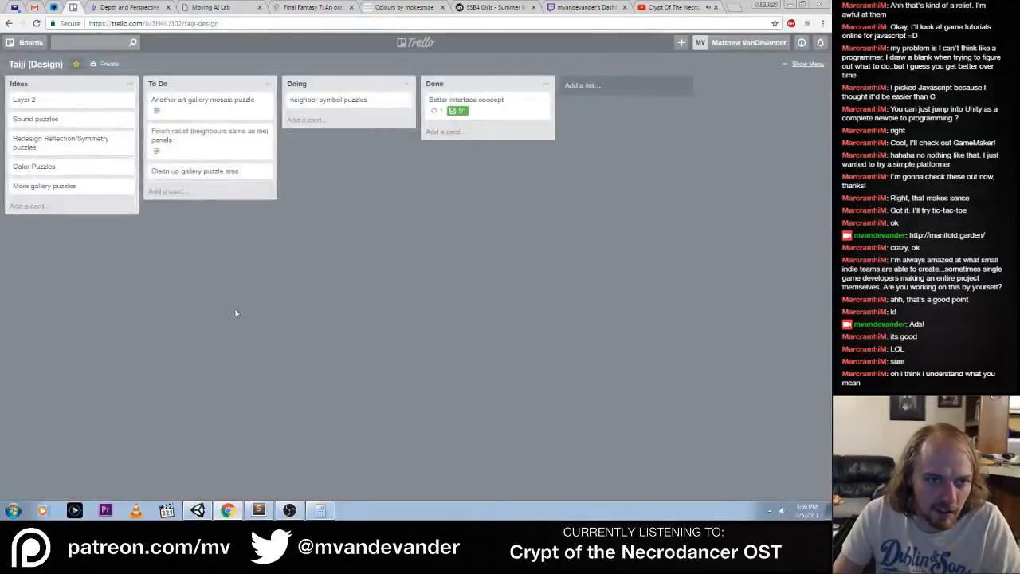
left_click(30, 44)
left_click(56, 148)
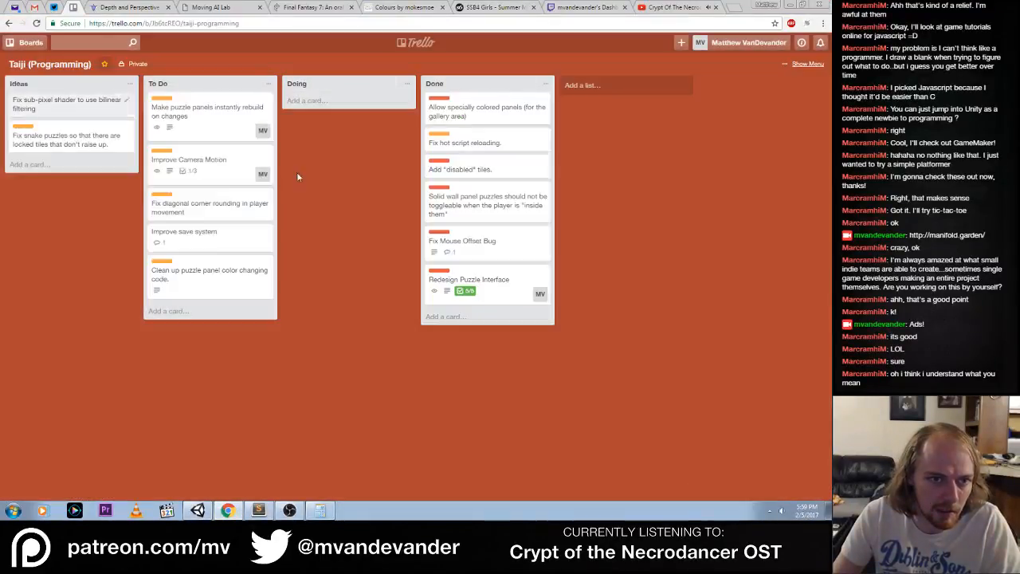
Add a To Do card titled "Fix bug with panels showing requirements even on disabled tiles" and move it to the top of the list
left_click(266, 311)
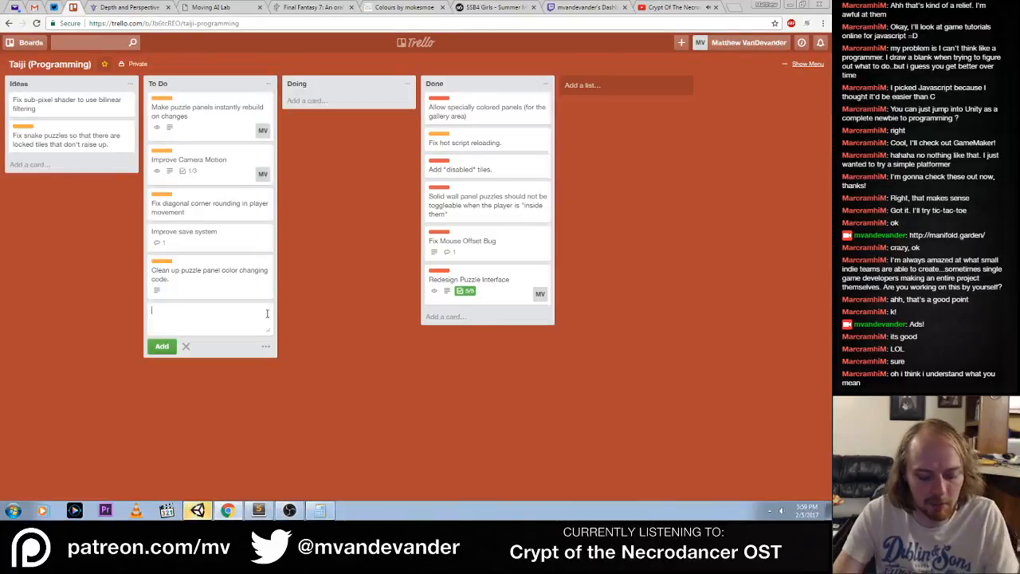
type("Fix bug with panels")
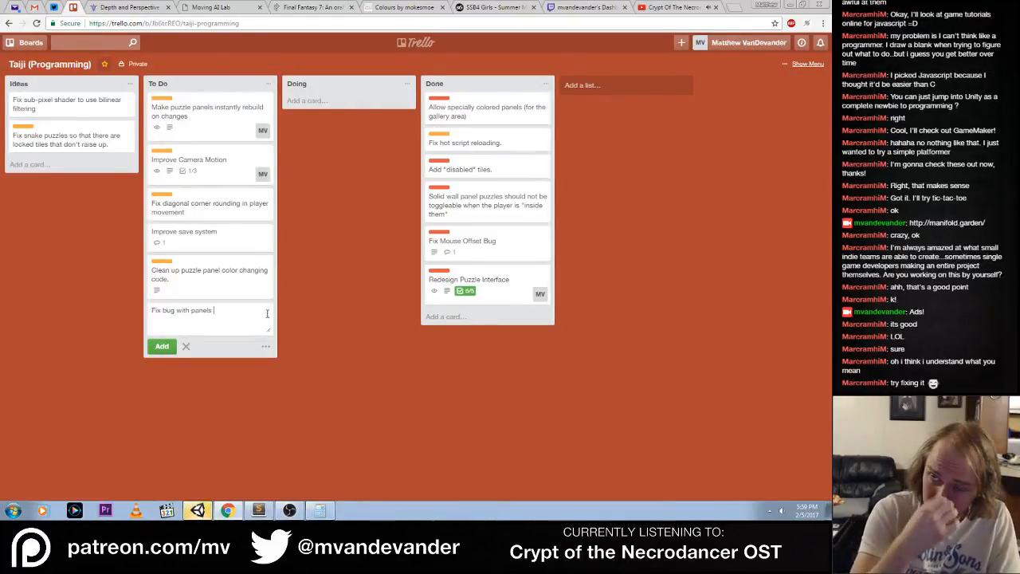
type(" shwoi")
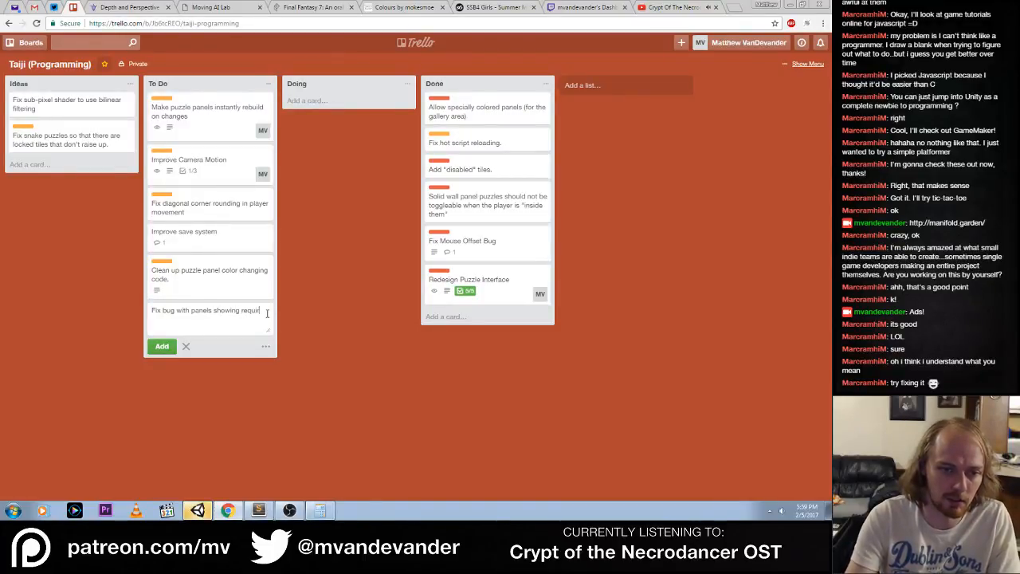
type("ements even on")
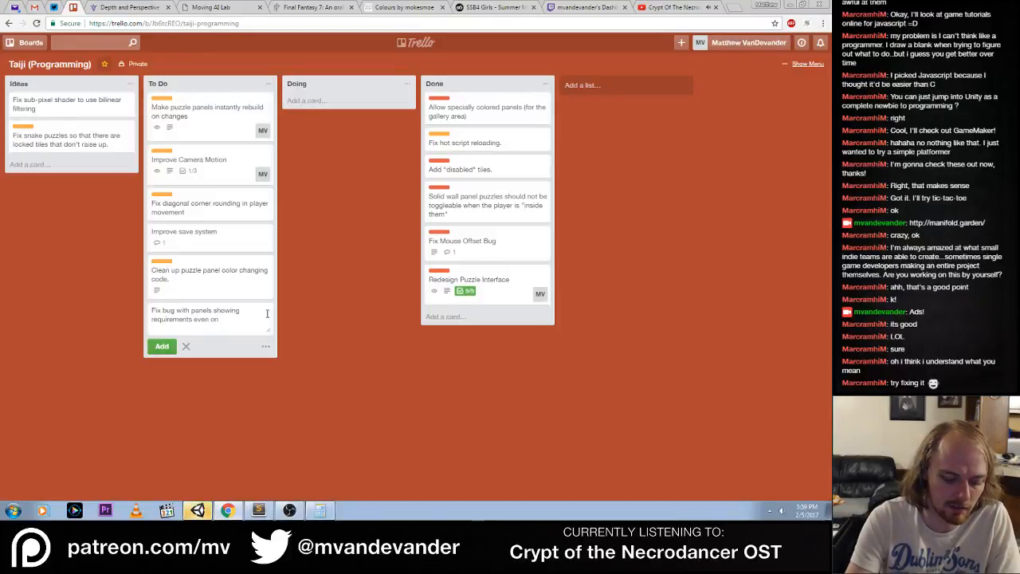
type(" disabled til")
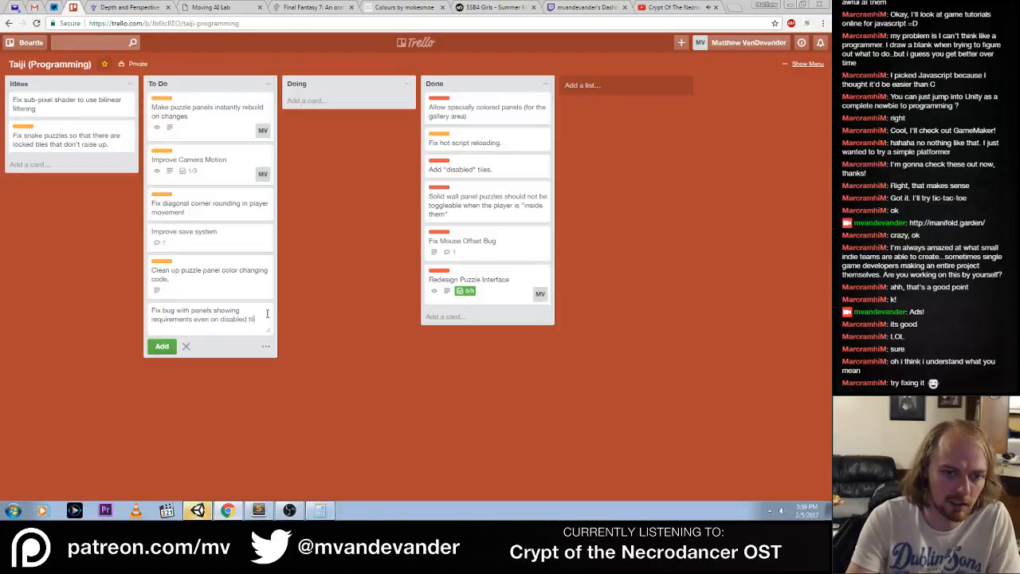
type("es")
left_click(303, 349)
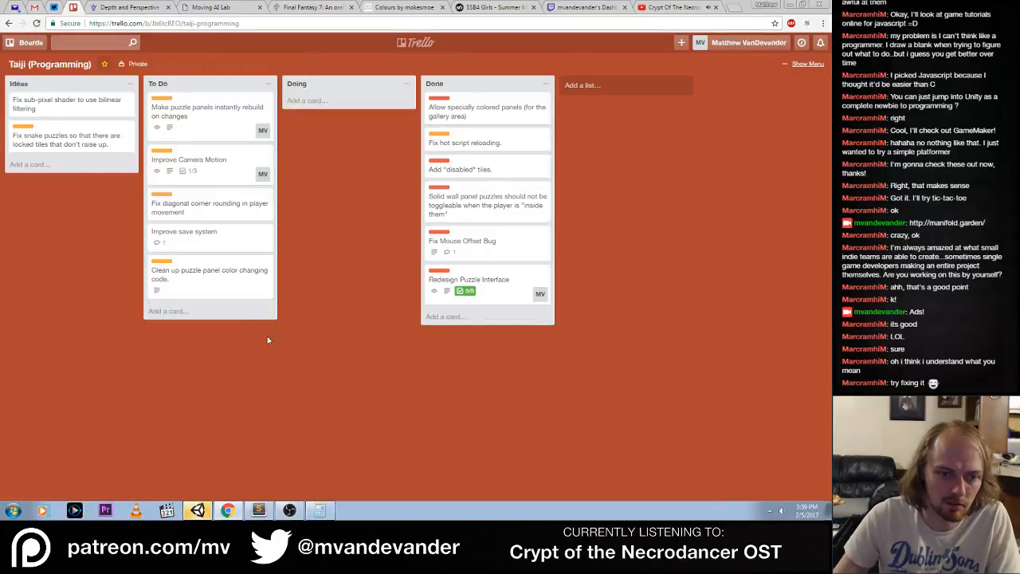
left_click(194, 315)
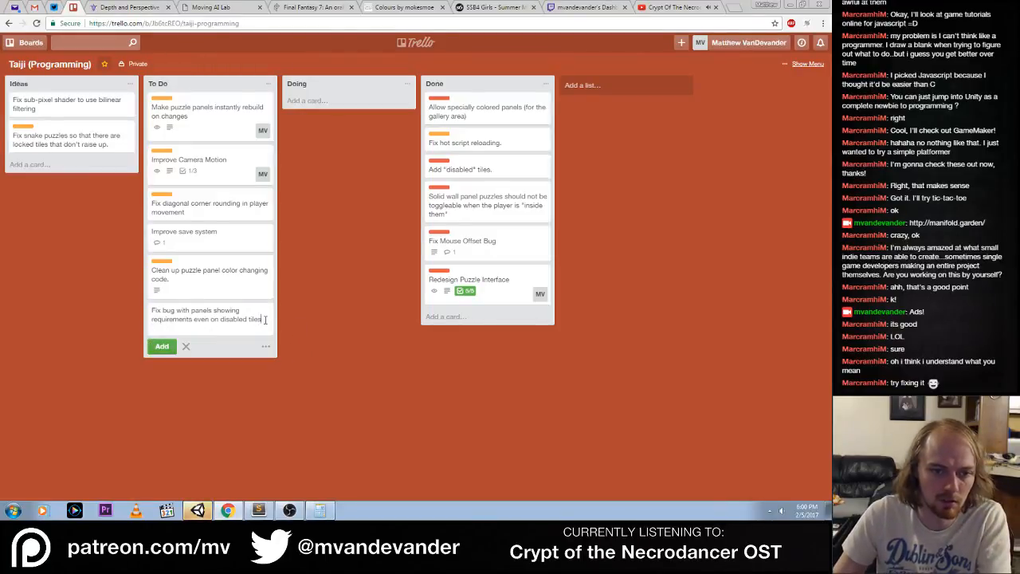
key("Return")
left_click_drag(246, 319, 230, 100)
Save the card description "If a panel is not using 'integer solutions' and is showing requirements, then they show even on disabled tiles for some reason."
left_click(237, 106)
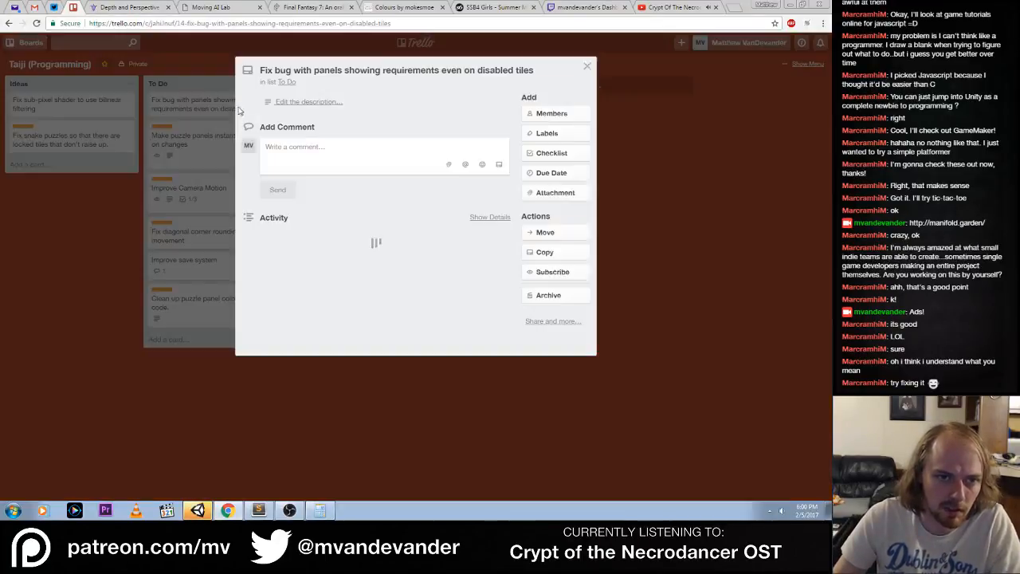
left_click(331, 105)
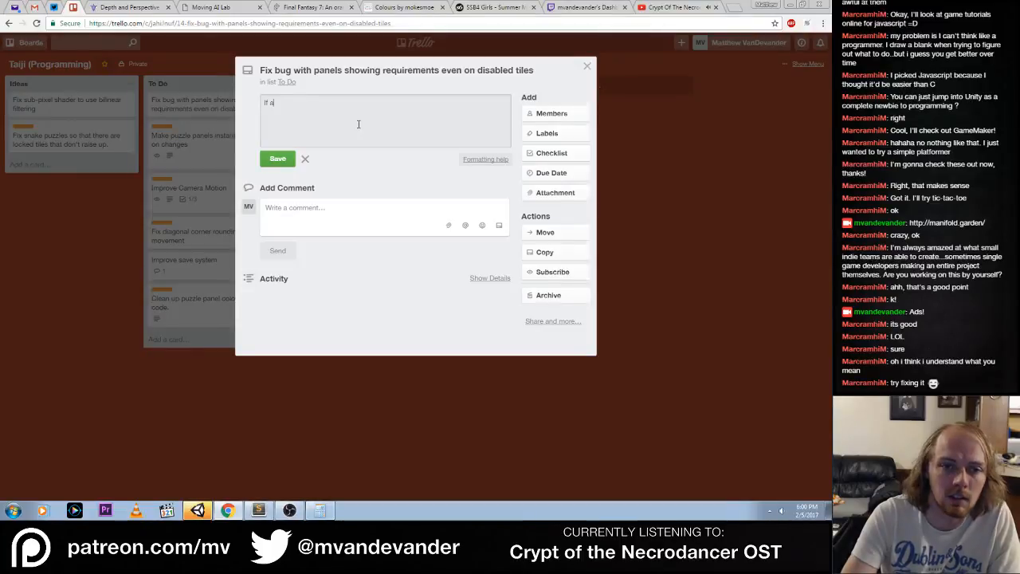
type("panel is not un")
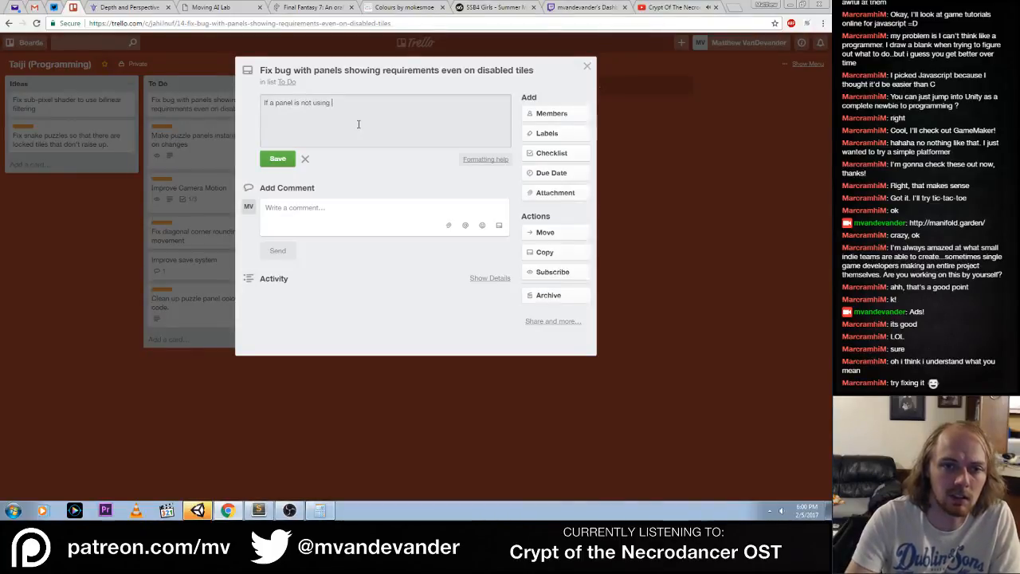
type("sing \"integer solutions\" ")
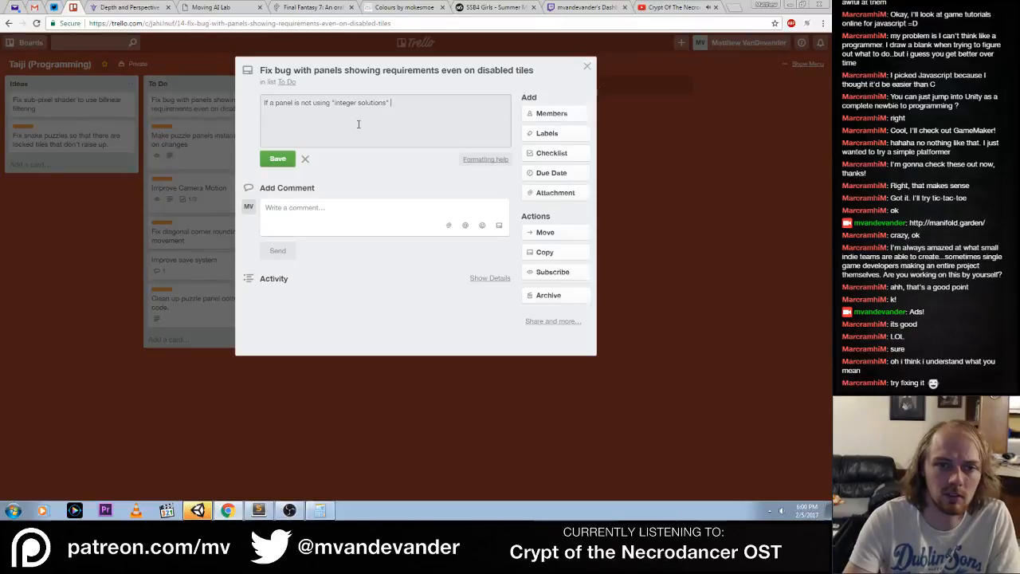
type("and is showing")
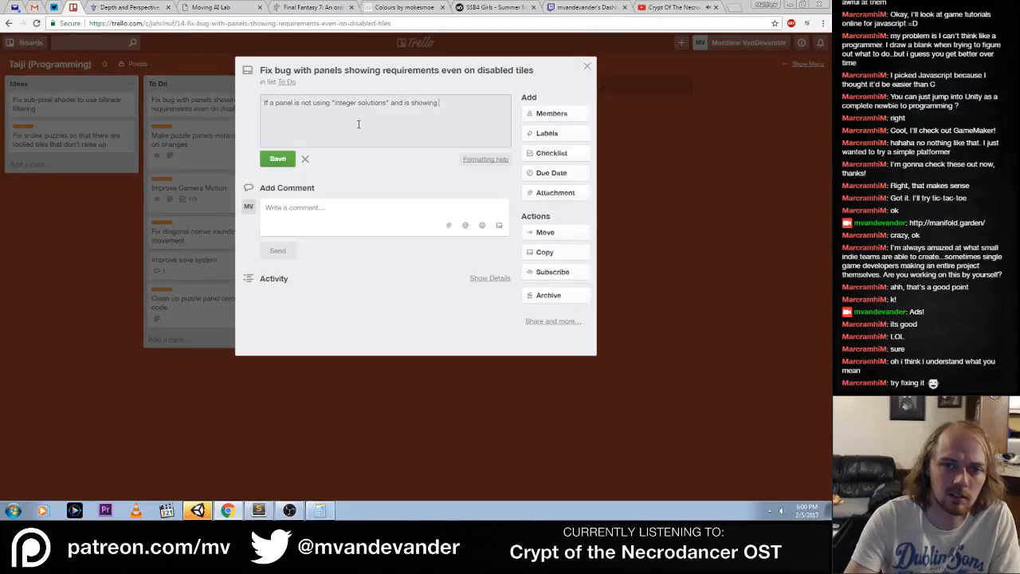
type(" requirements")
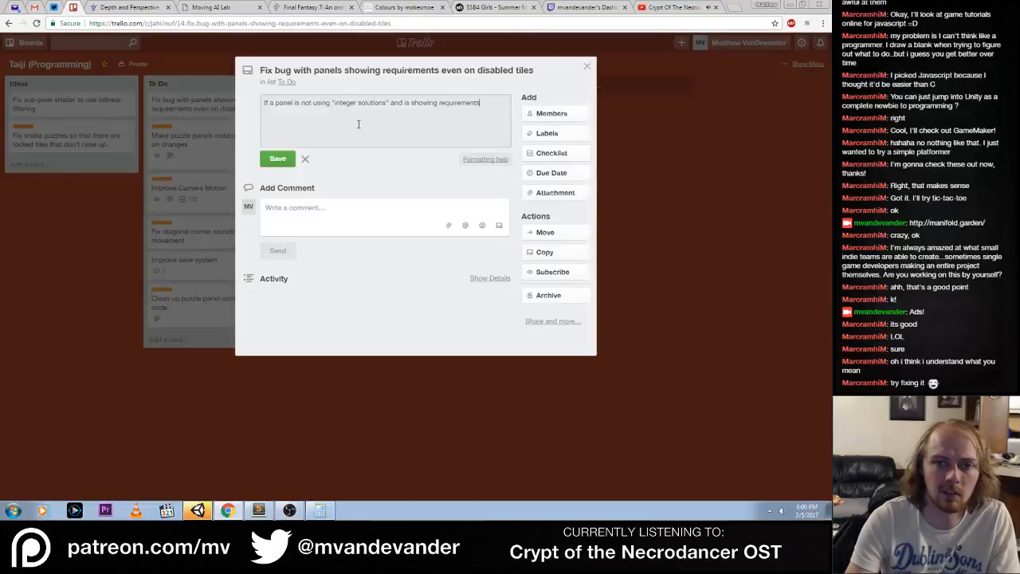
type(", then they show even on")
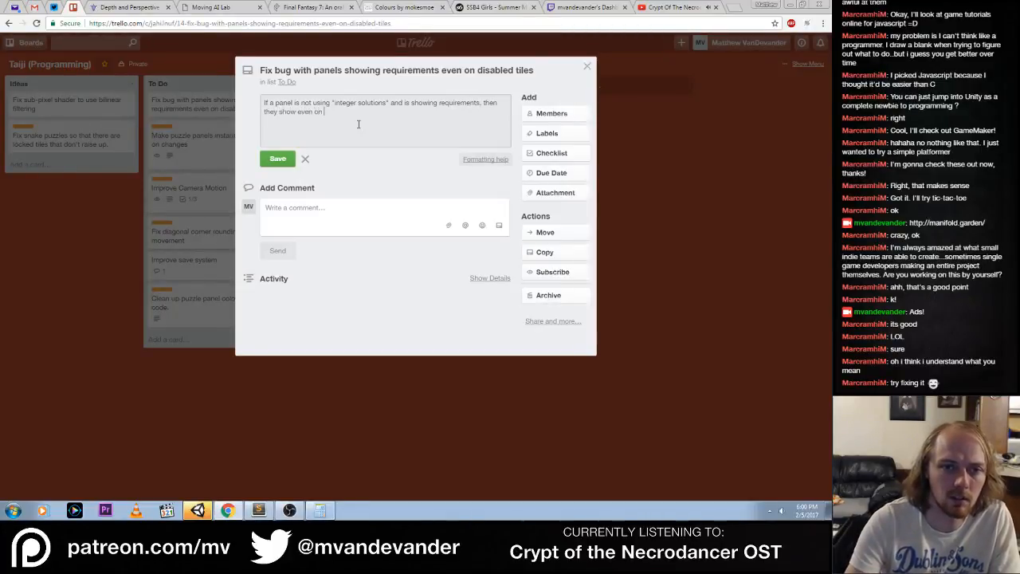
type(" disabled tiles")
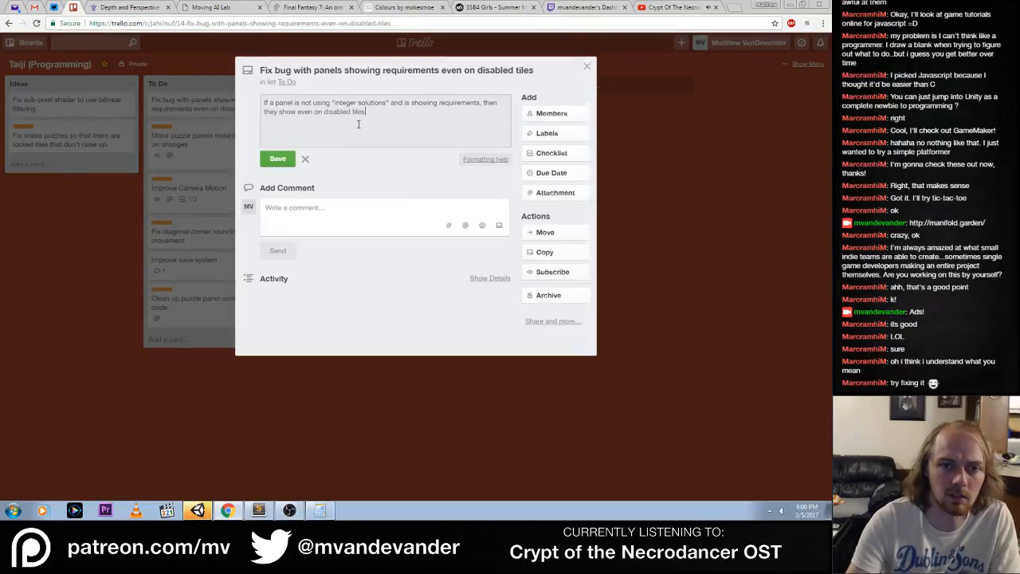
type(" for some re")
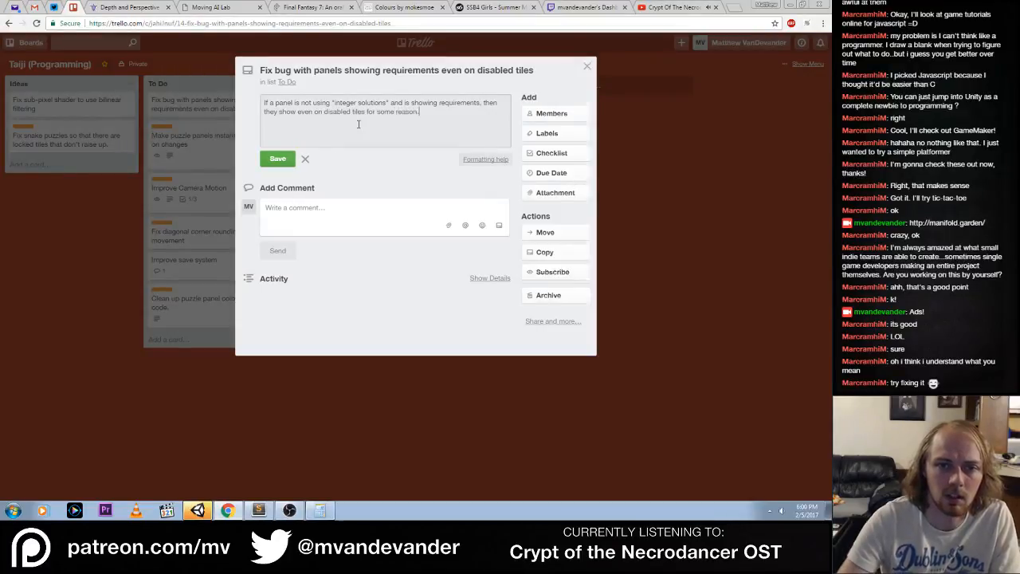
type("ason.")
left_click(277, 159)
left_click(326, 401)
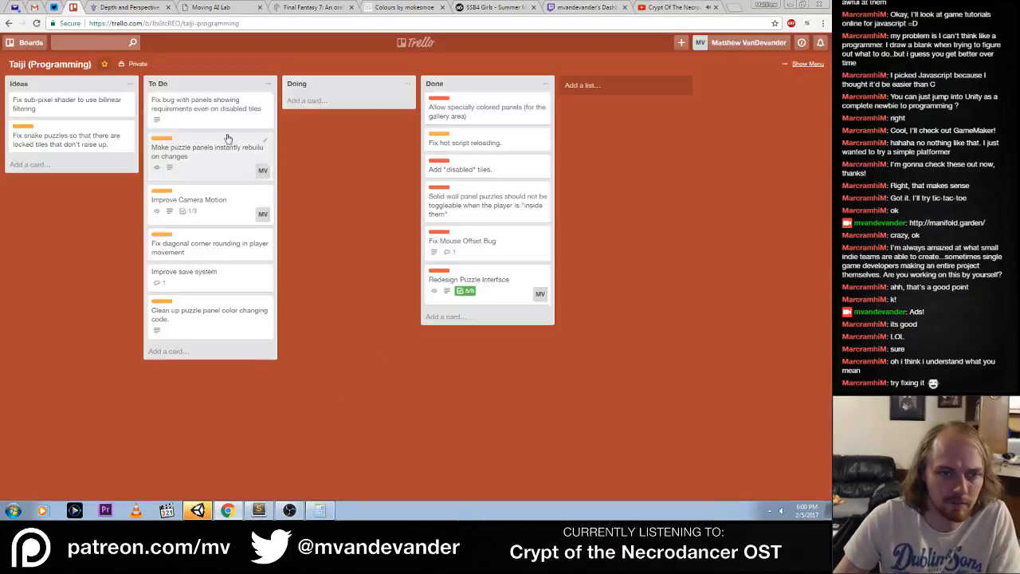
Label the disabled-tiles bug card Important, and move the "Make puzzle panels instantly rebuild on changes" card to Doing
left_click(186, 119)
left_click(556, 154)
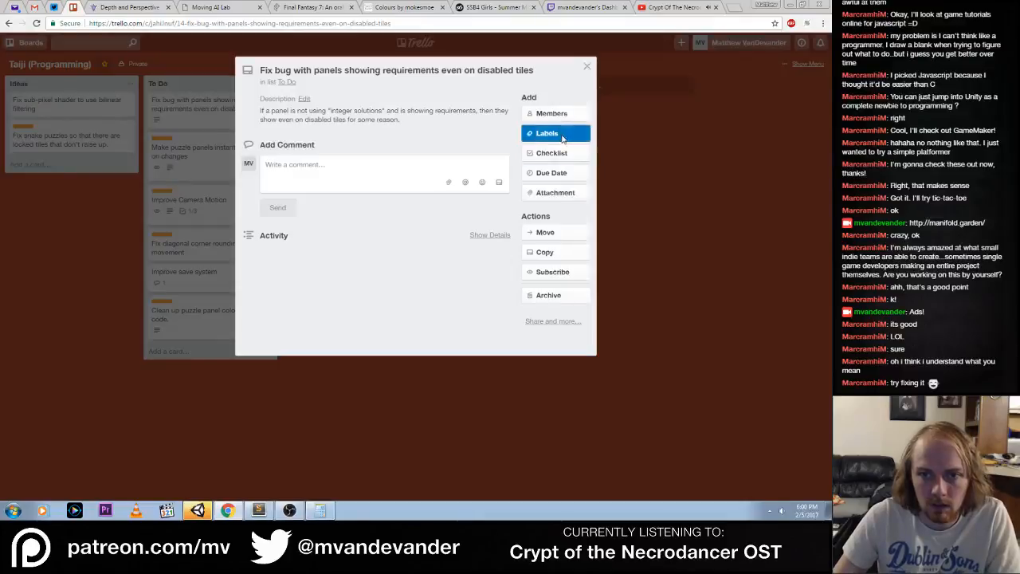
left_click(562, 134)
left_click(603, 269)
left_click(311, 442)
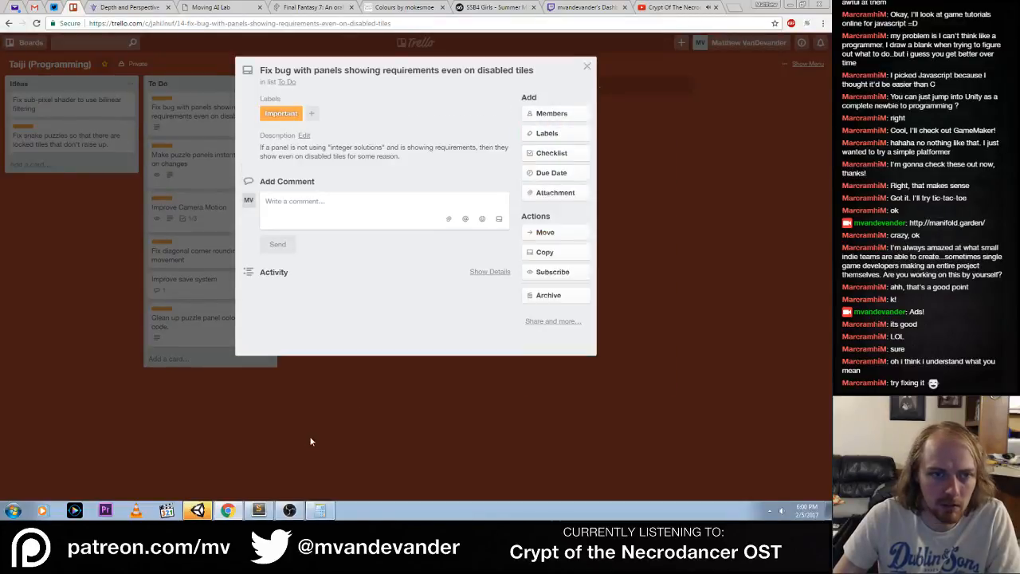
left_click(391, 421)
left_click_drag(214, 181, 361, 116)
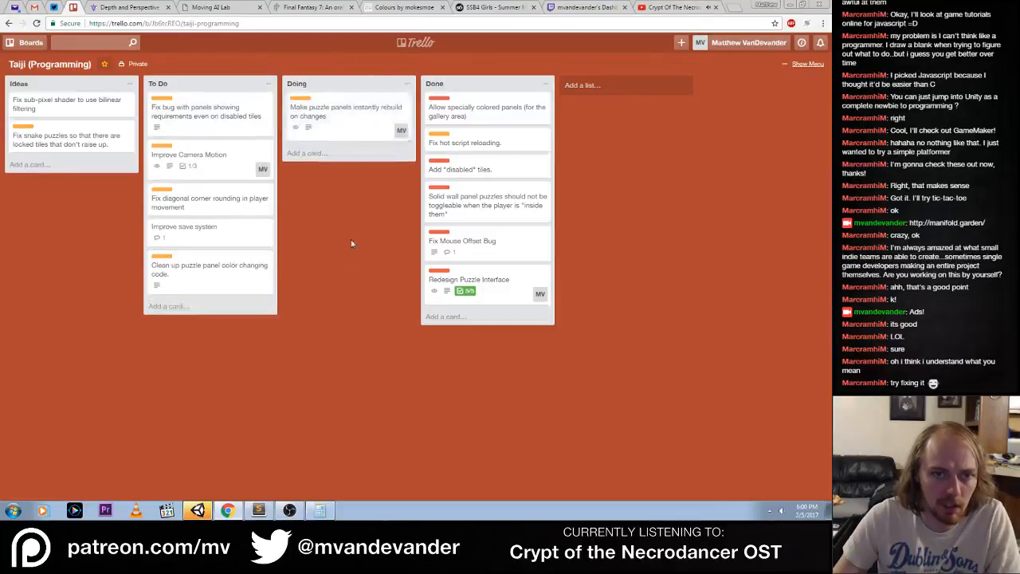
Switch to PuzzlePanel.cs in Sublime Text and insert blank lines between the InitializeBounds and Start methods for a new method
left_click(259, 511)
left_click(256, 364)
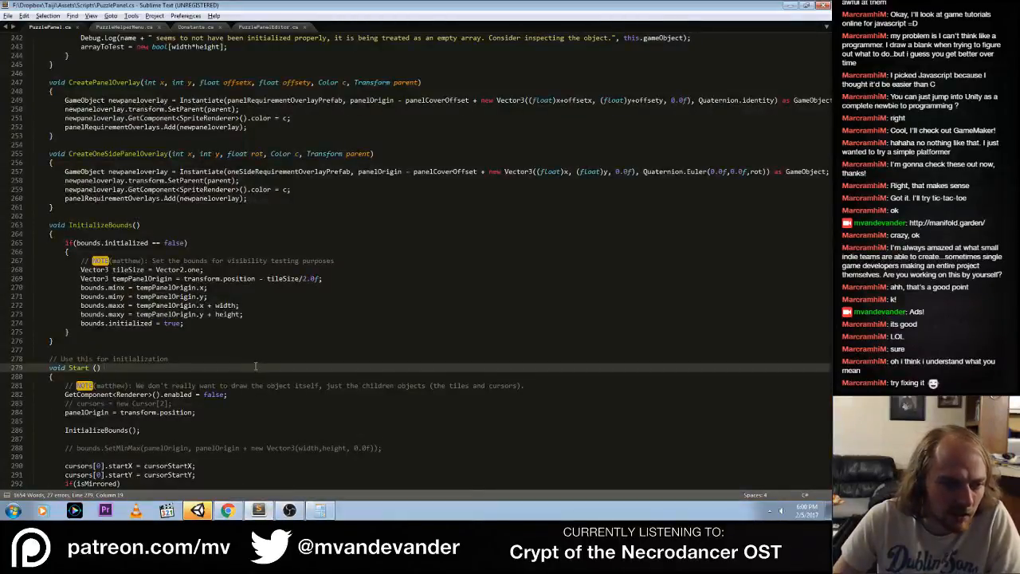
scroll(255, 366, "down", 1)
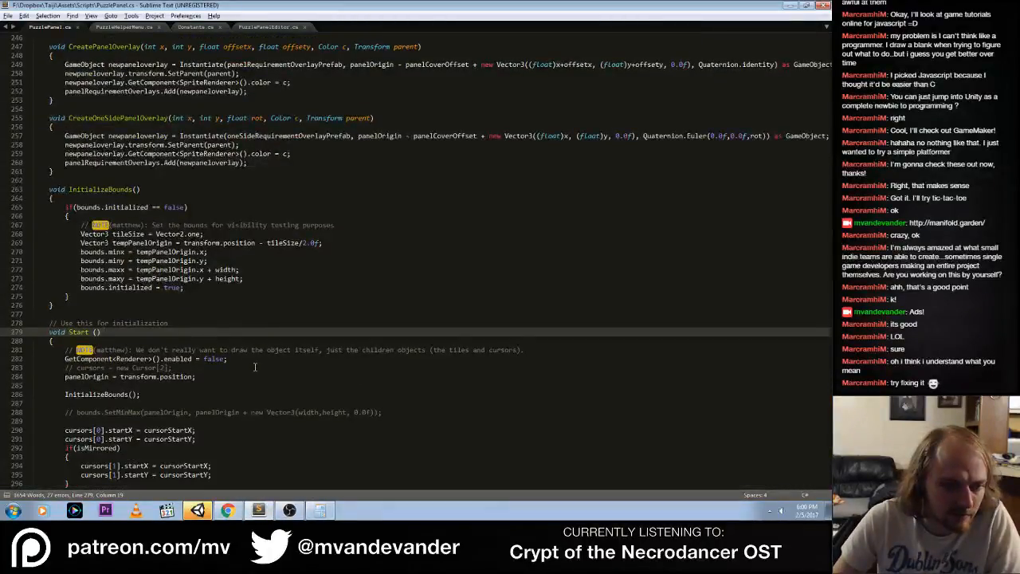
scroll(255, 367, "down", 6)
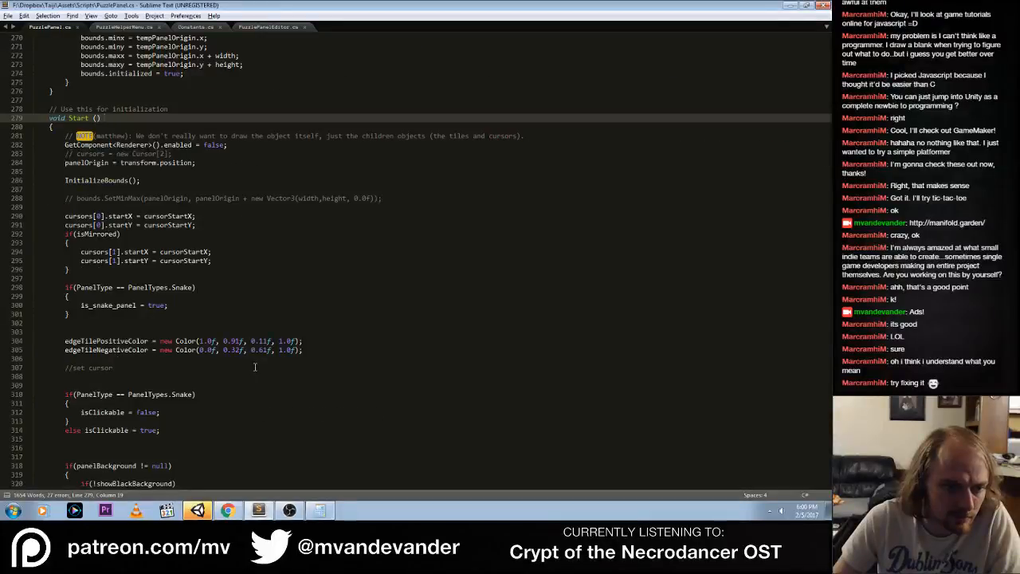
scroll(255, 367, "up", 8)
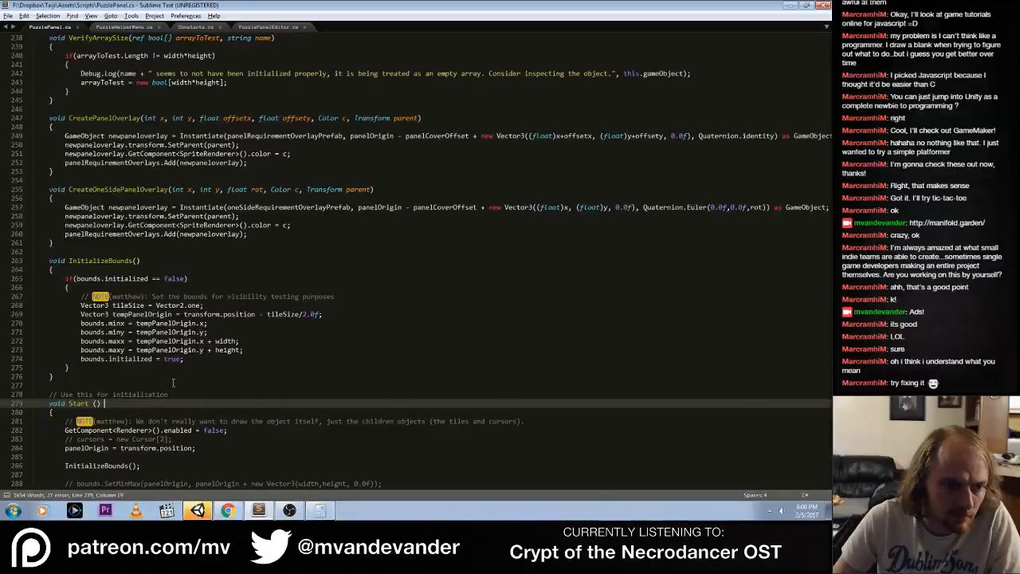
left_click(70, 375)
key("Return")
key("Return")
key("Return")
key("Return")
key("Up")
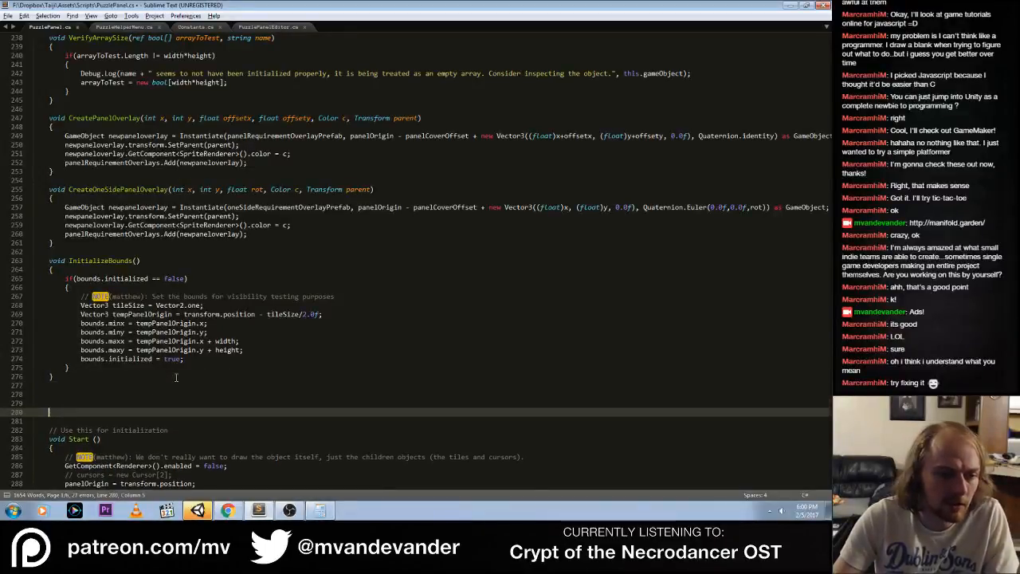
Declare an empty void OnValidate() method with its braces above the Start method's comment
type("void")
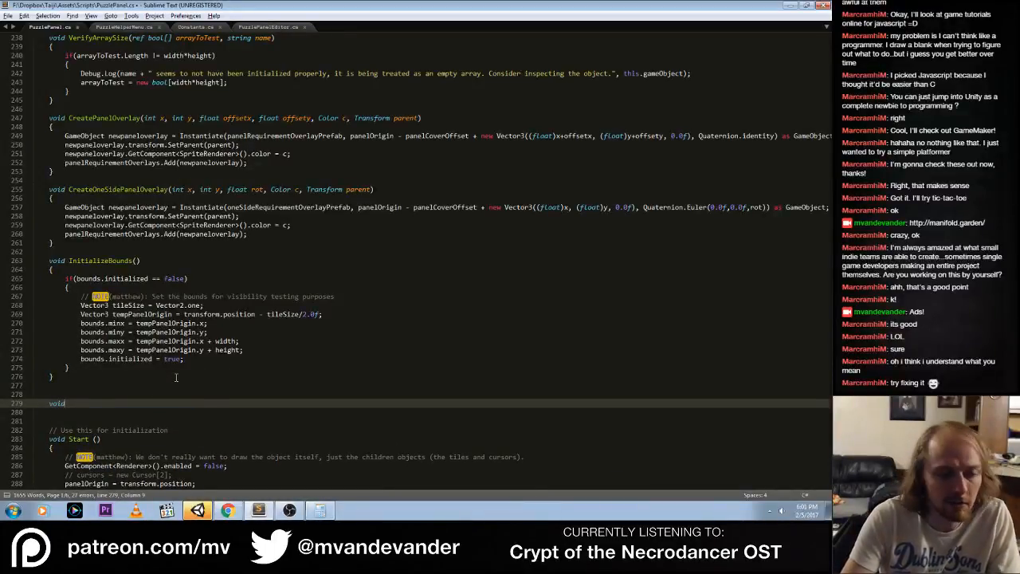
type(" Validate")
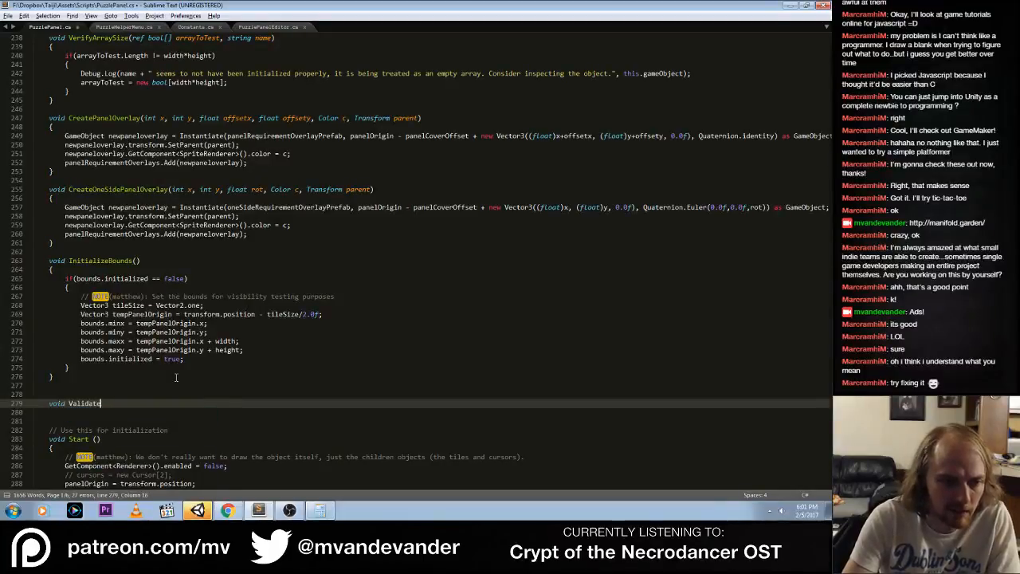
key("ctrl+Left")
type("On")
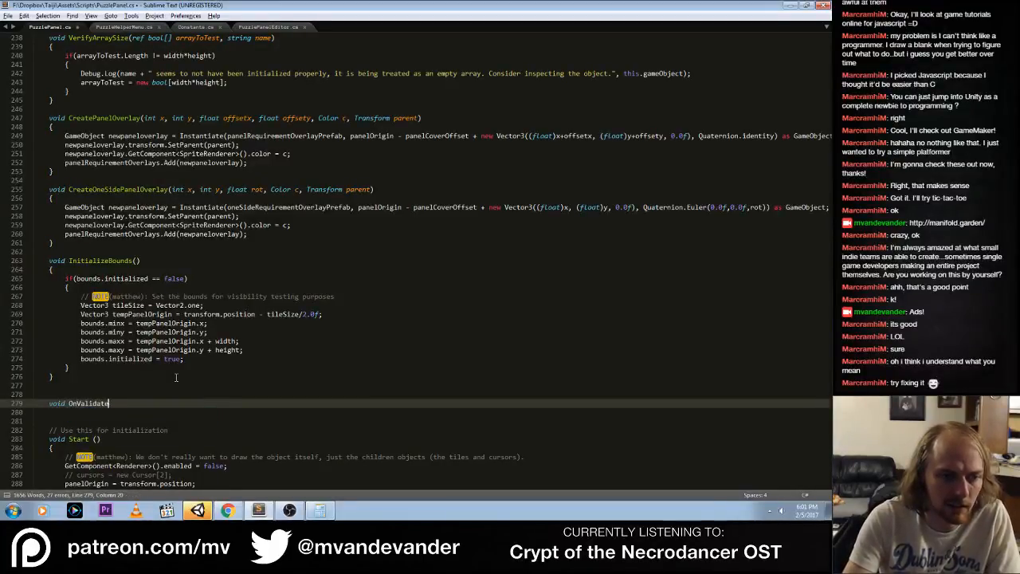
key("End")
type("()")
key("Return")
type("{")
key("Return")
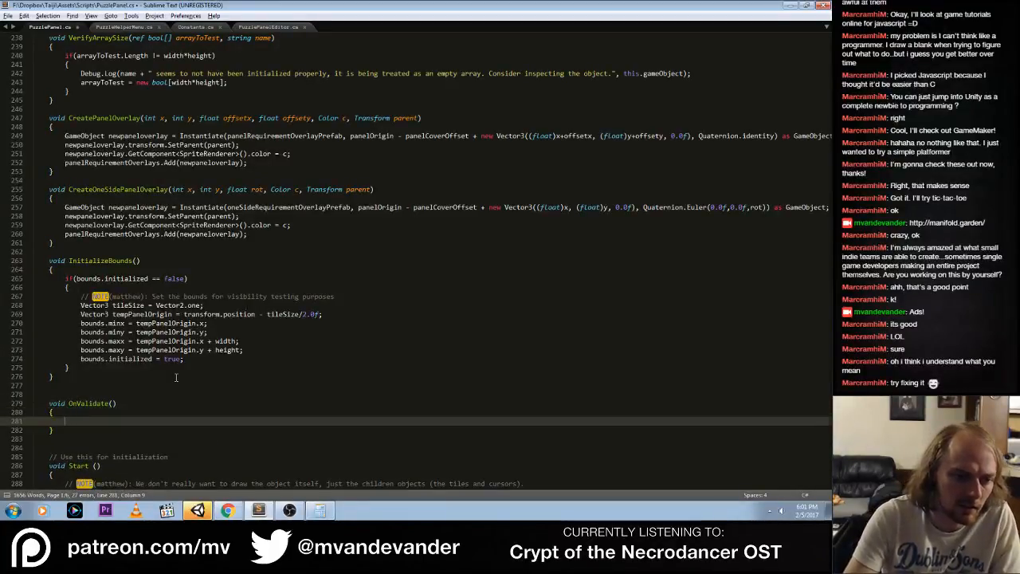
Add Debug.Log("Panel was changed!!!"); inside the OnValidate method and save PuzzlePanel.cs
type("Debug.")
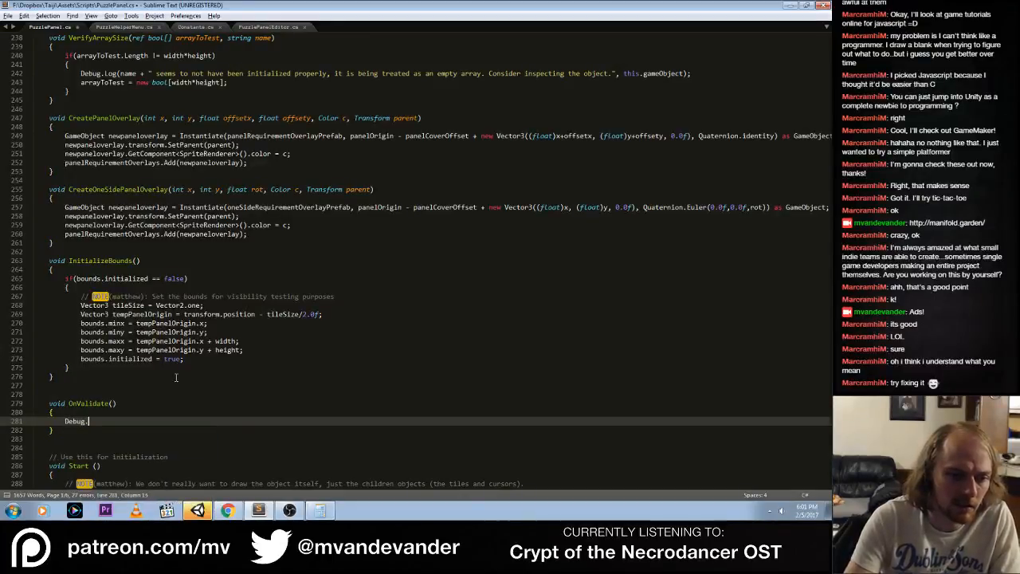
type("Log(Pa")
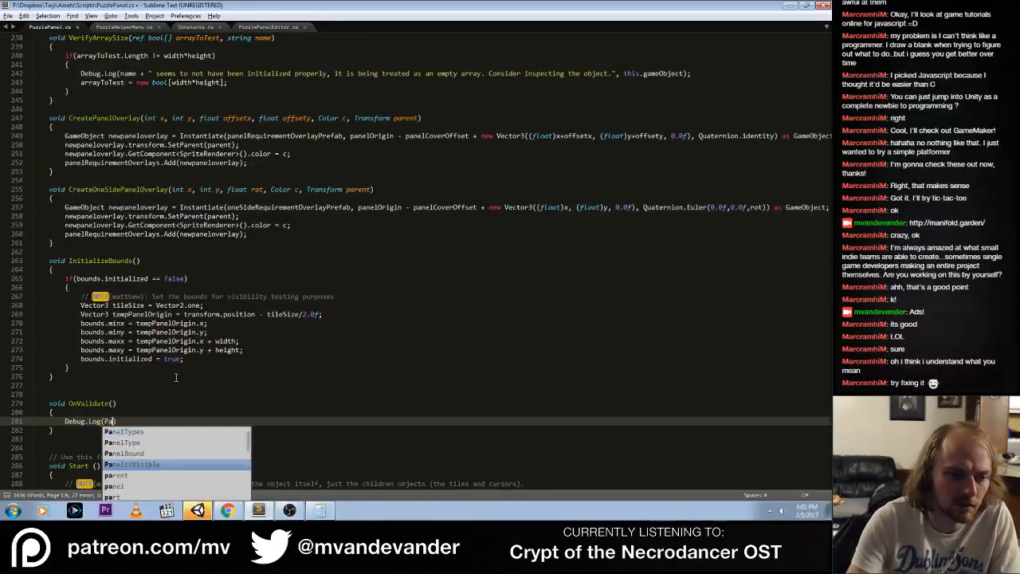
key("BackSpace")
key("BackSpace")
key("Delete")
type("\"P")
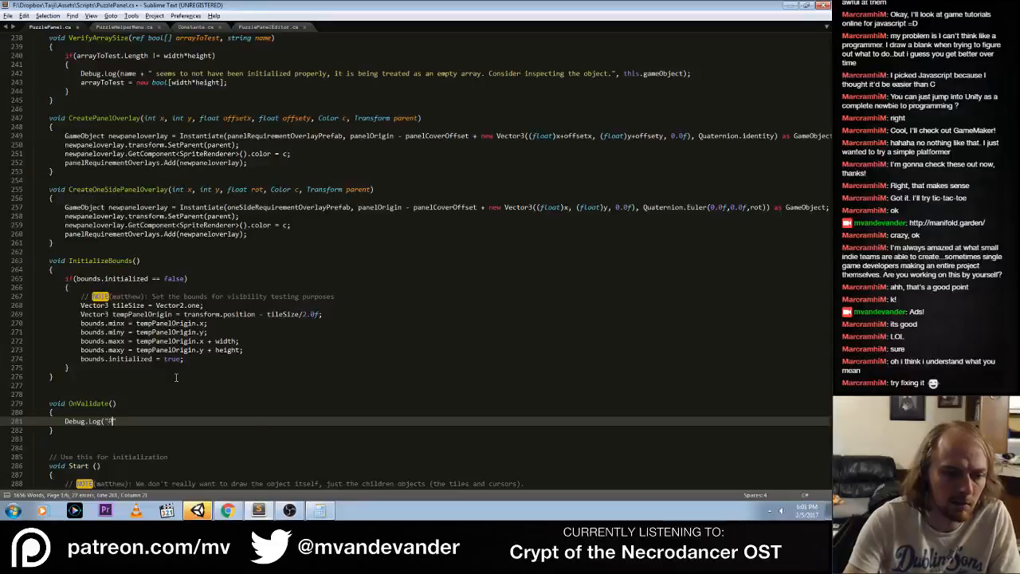
type("anel was changes")
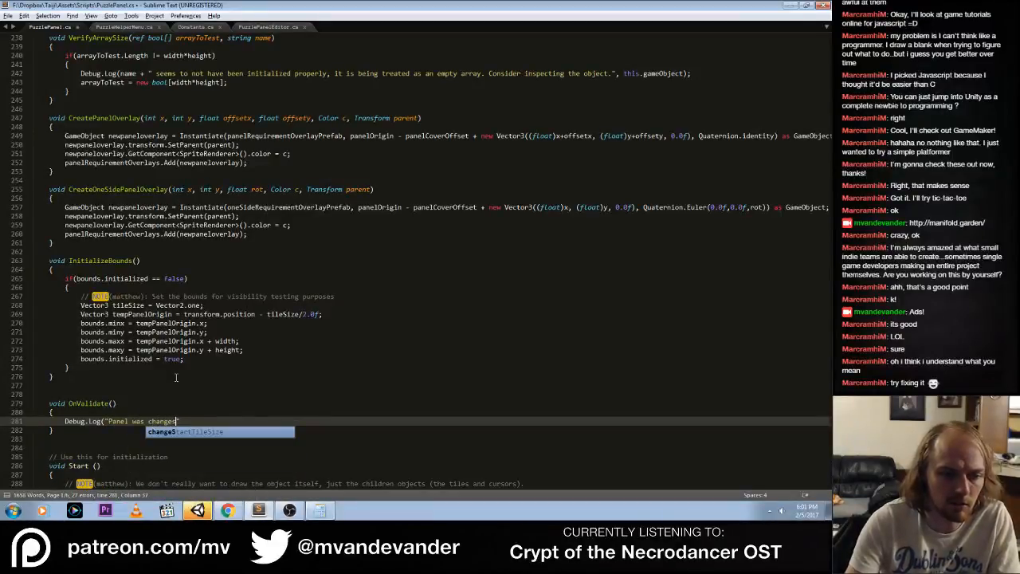
key("BackSpace")
type("d!!!\");")
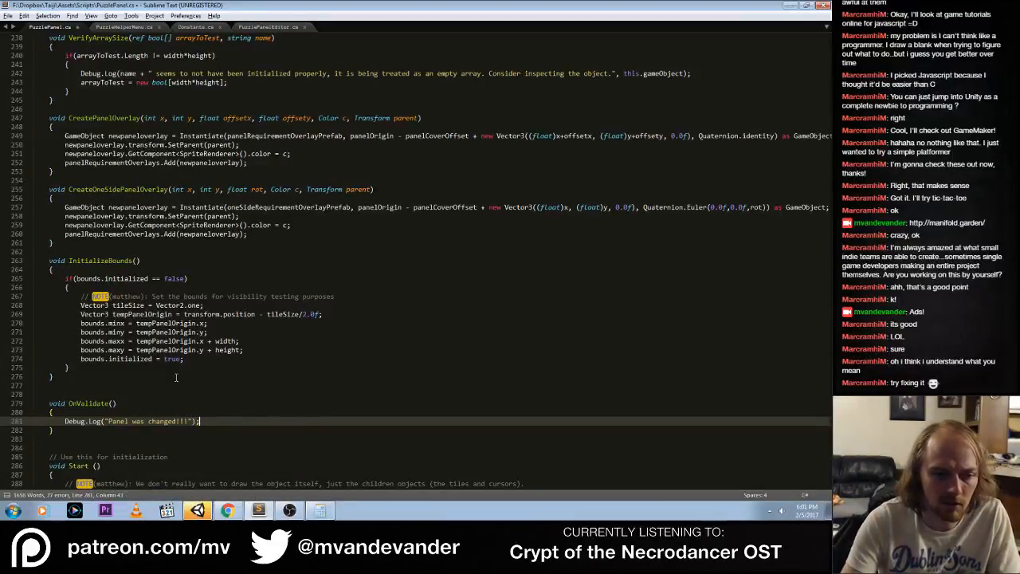
key("ctrl+s")
Switch to Unity, restart play mode with a cleared console, and select PuzzlePanel (5) beside the player in the Scene view
left_click(196, 512)
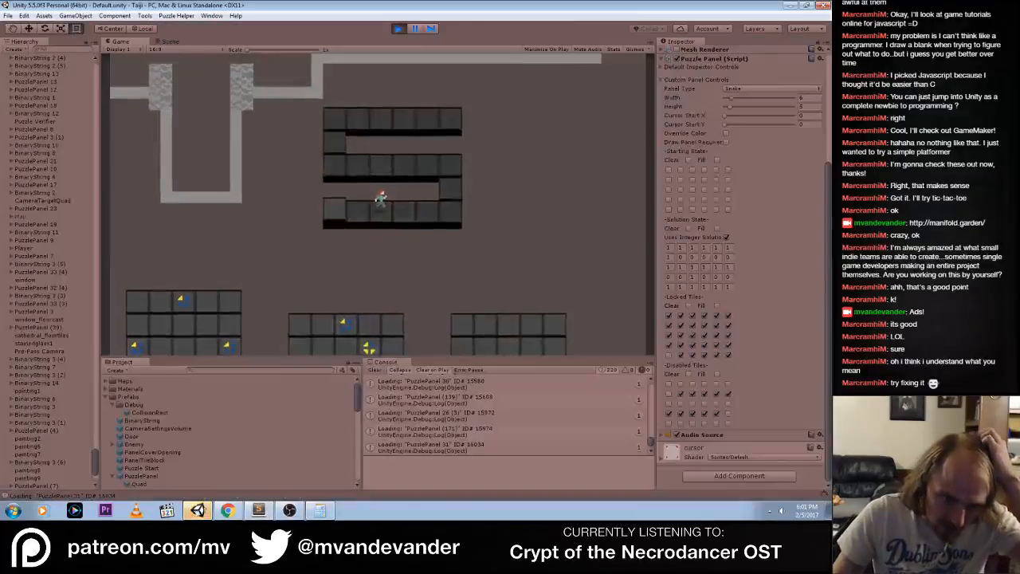
left_click(399, 29)
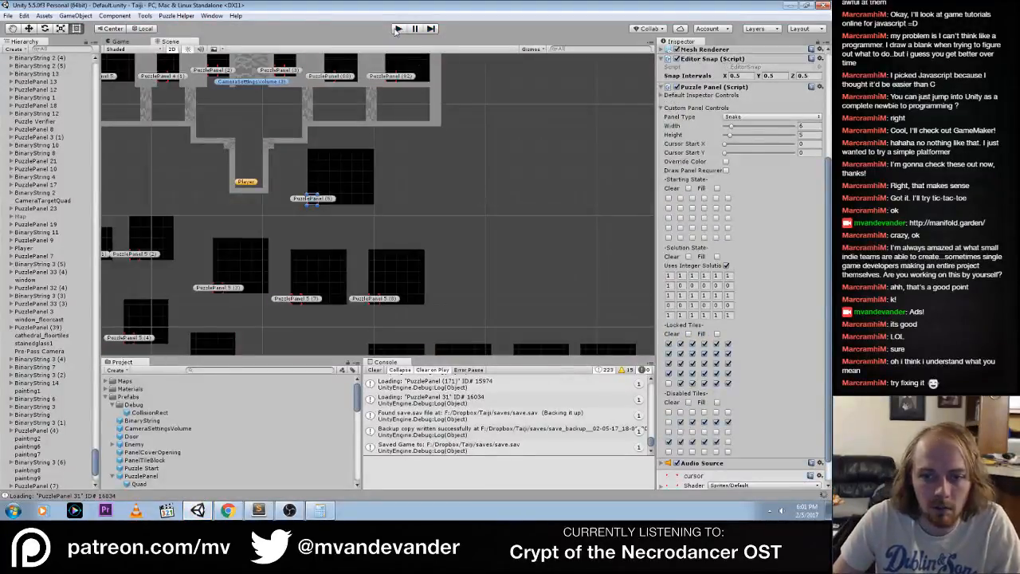
left_click(398, 29)
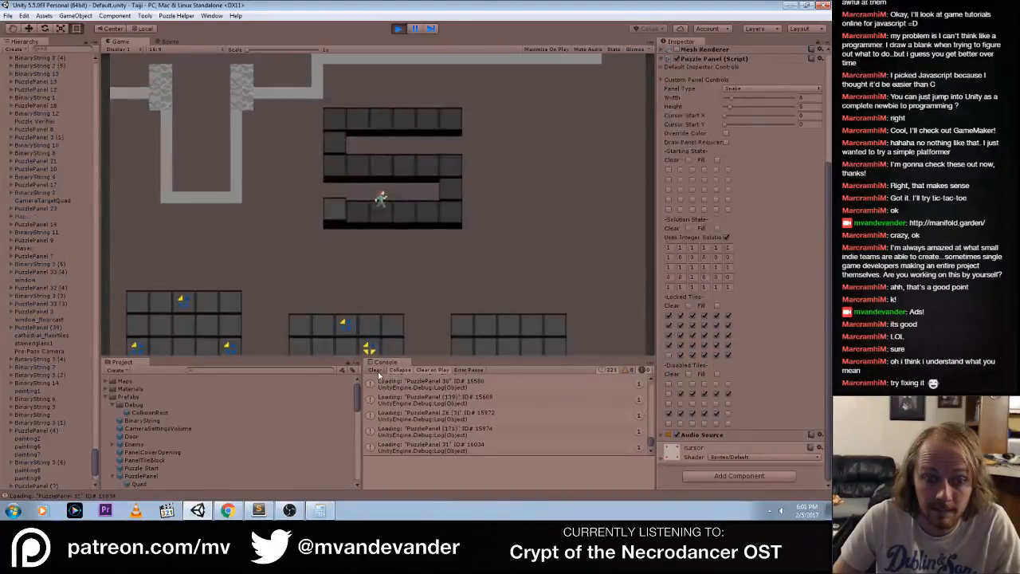
left_click(170, 41)
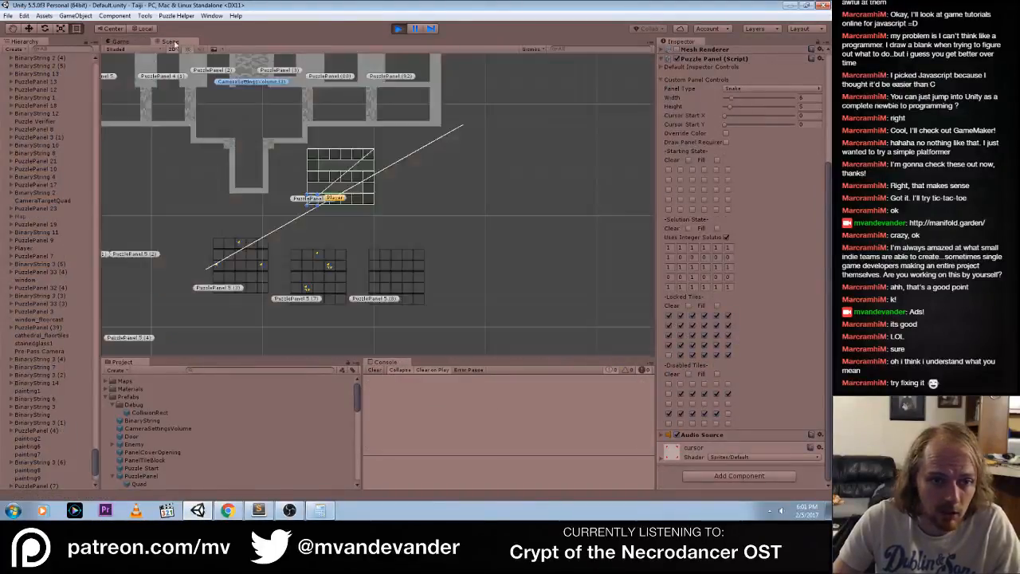
left_click(325, 211)
left_click(318, 202)
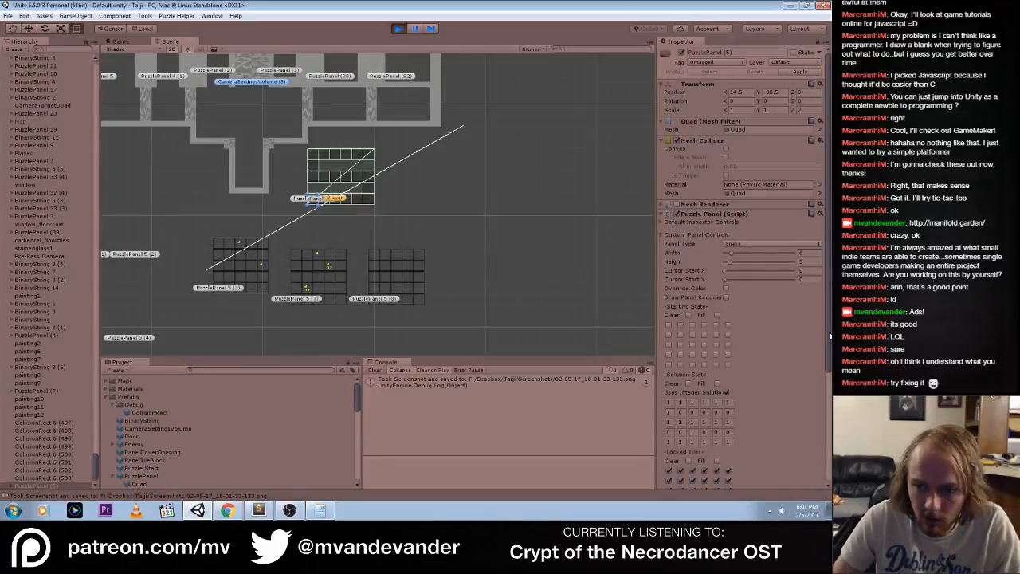
Turn off Uses Integer Solution for the panel and toggle the third and fourth tiles in the fourth row of its Solution State grid
scroll(733, 372, "down", 1)
left_click(725, 366)
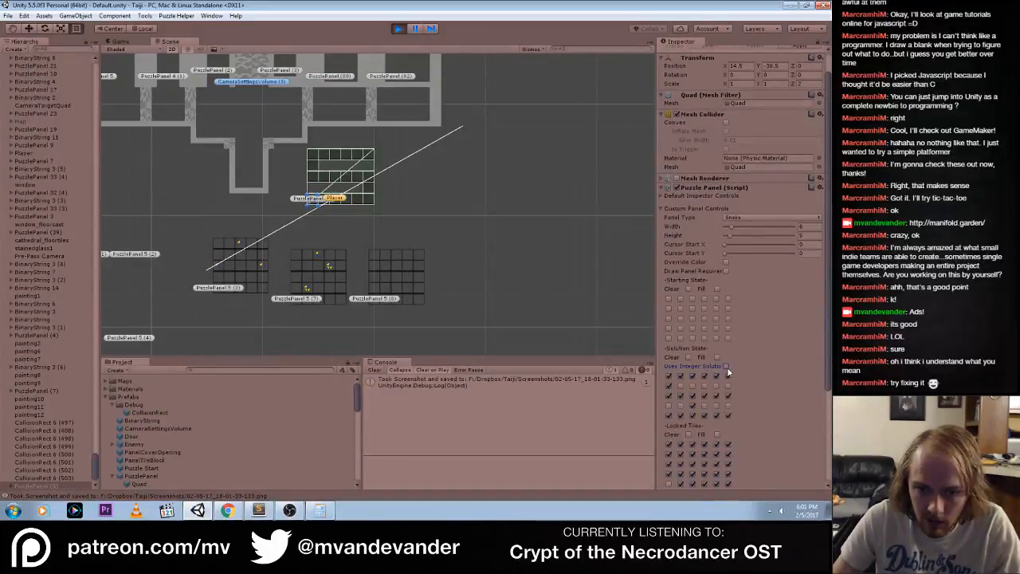
left_click(693, 406)
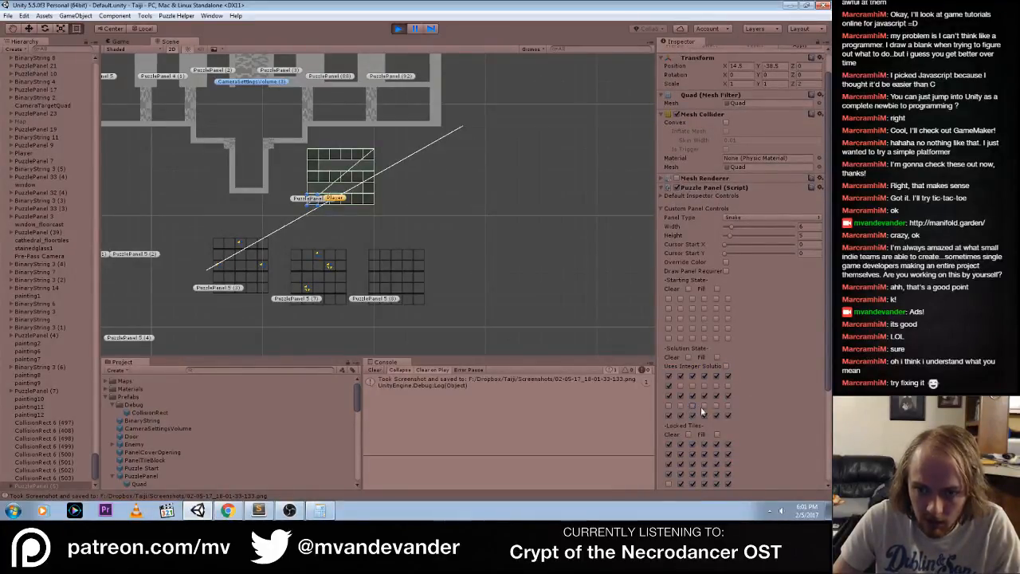
left_click(705, 405)
Expand the Default Inspector Controls and toggle Element 28 of the Disabled Tiles array on and back off to test OnValidate
left_click(660, 196)
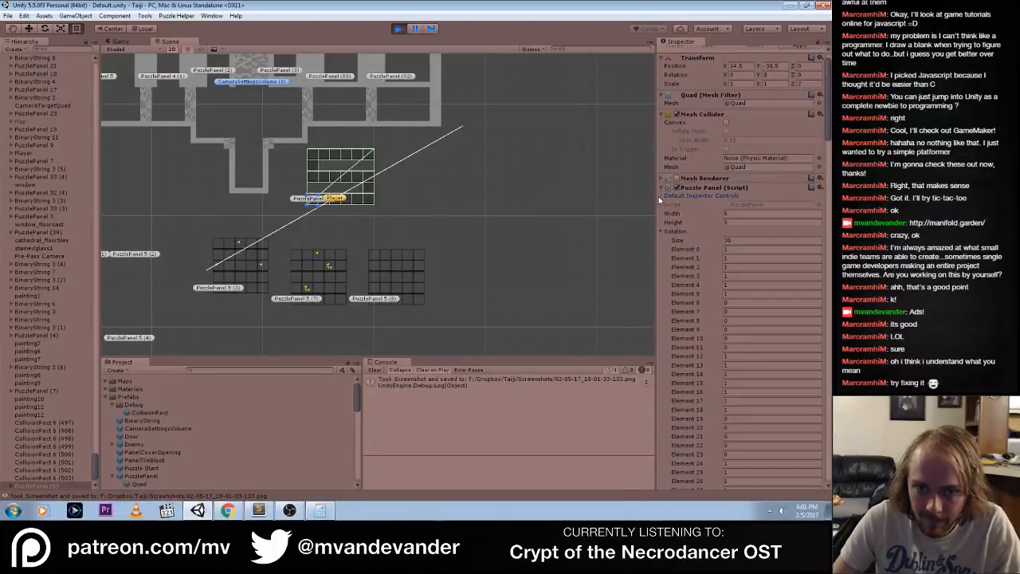
scroll(741, 271, "down", 10)
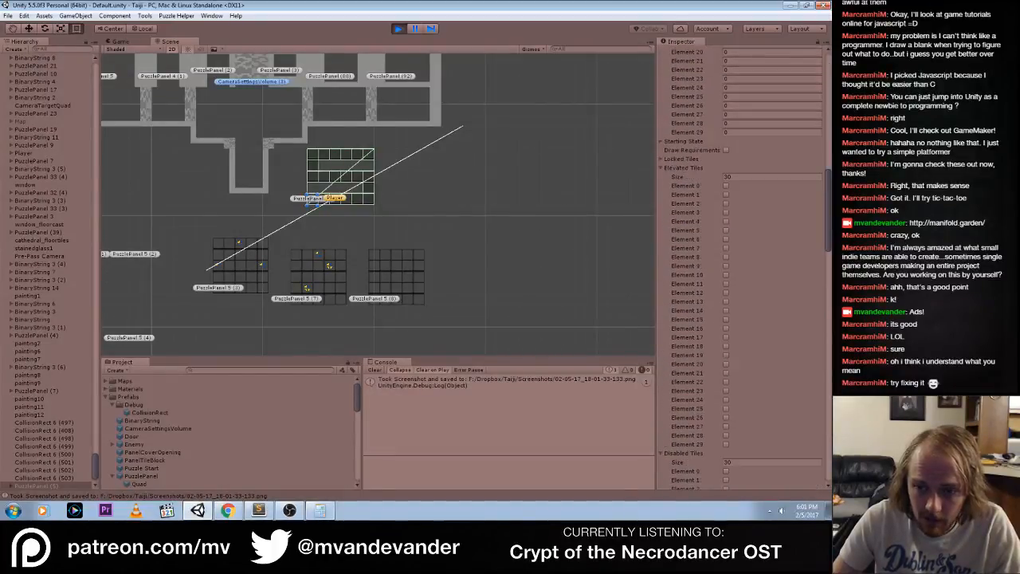
scroll(741, 271, "down", 10)
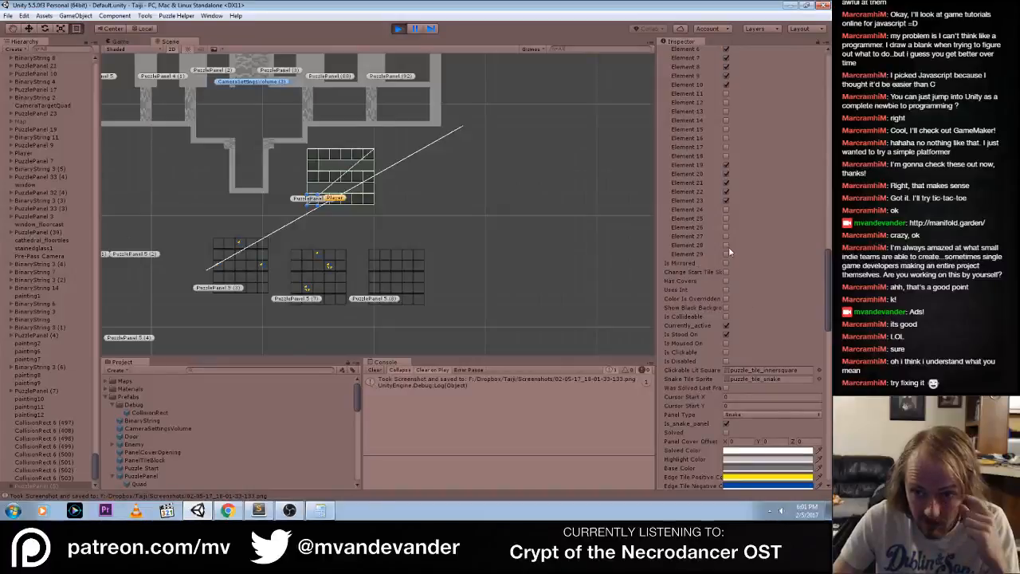
left_click(726, 244)
left_click(726, 244)
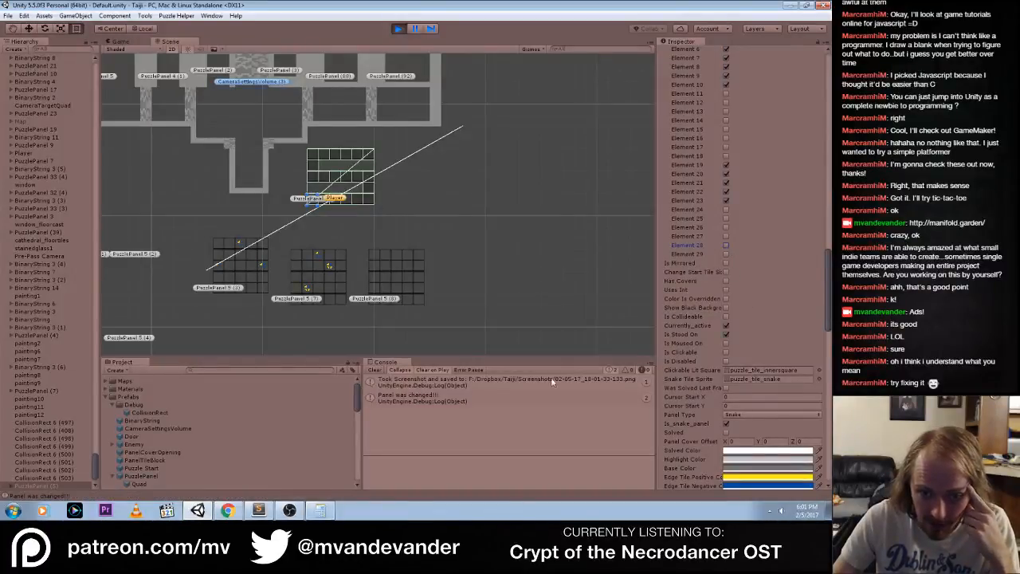
Collapse the Default Inspector Controls, enable the fourth tile in the second row of the Starting State grid, and clear the console
left_click_drag(828, 289, 814, 101)
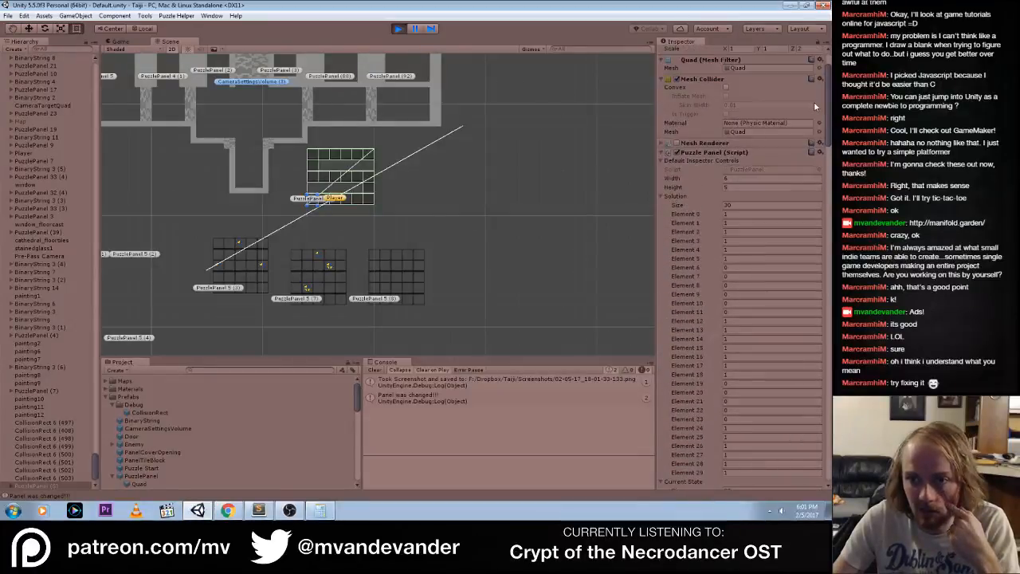
left_click(660, 163)
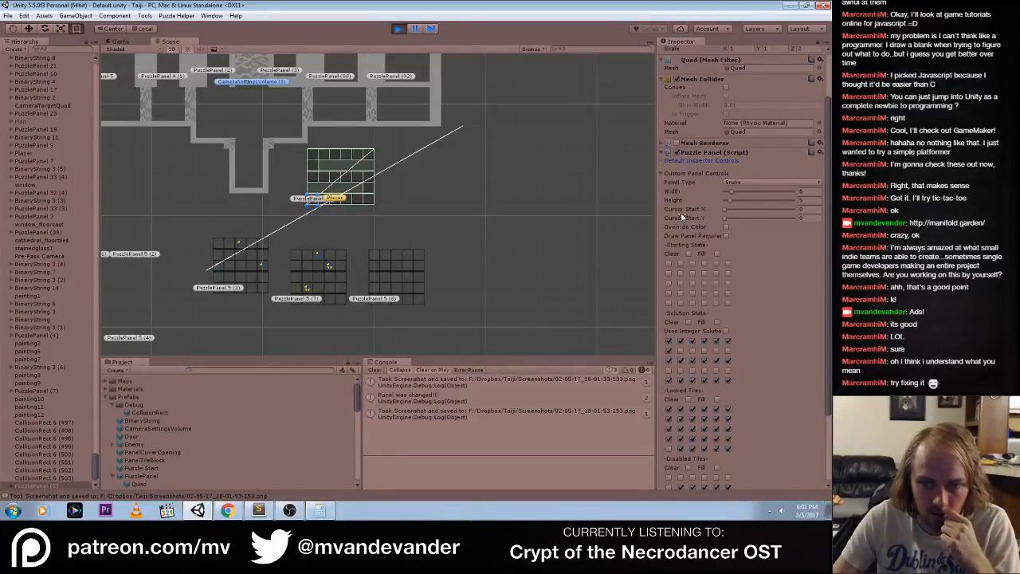
left_click(703, 273)
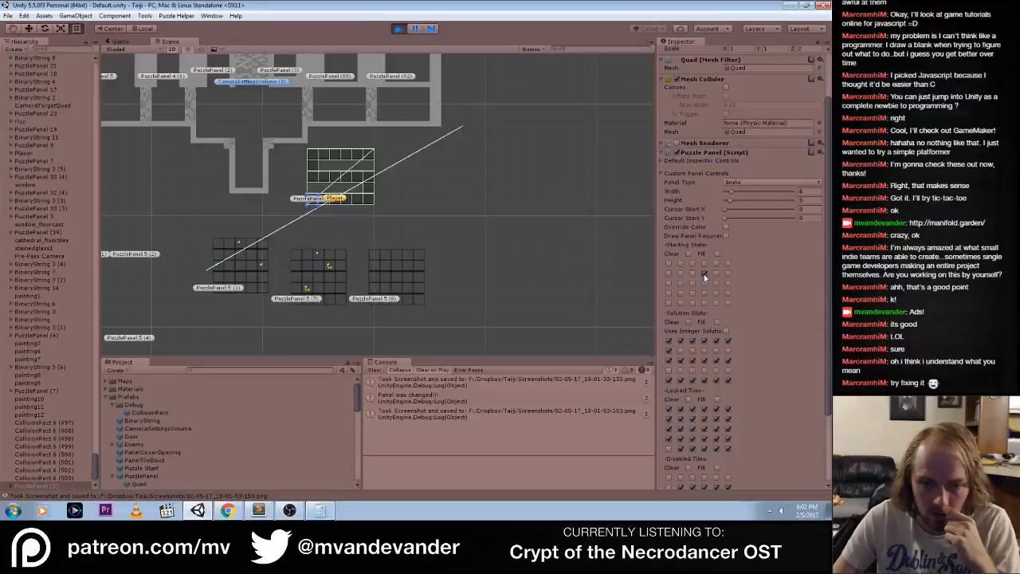
left_click(372, 370)
Switch to Chrome and search Google in a new tab for "unity onvalidate custom inspector"
left_click(227, 510)
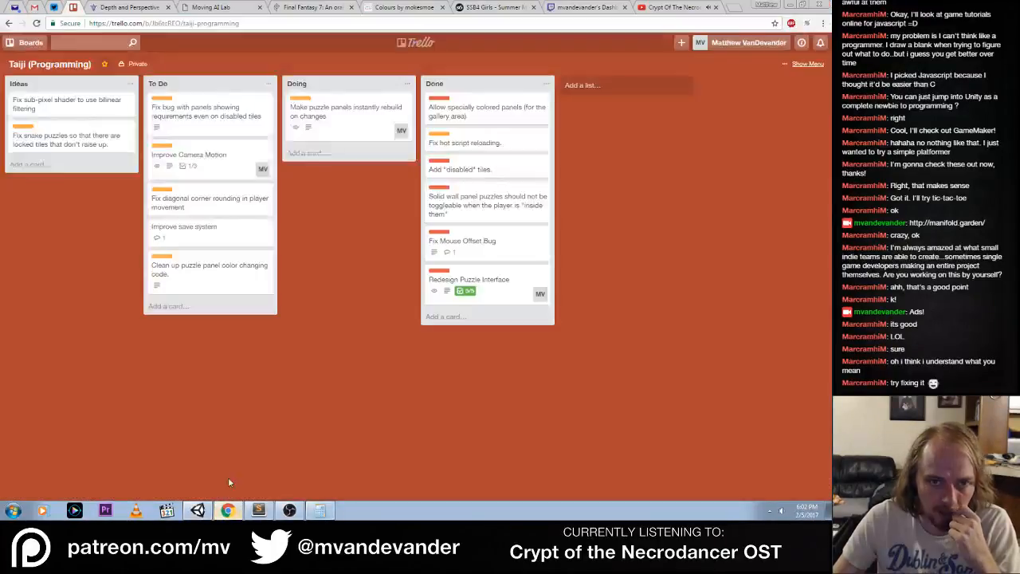
left_click(734, 8)
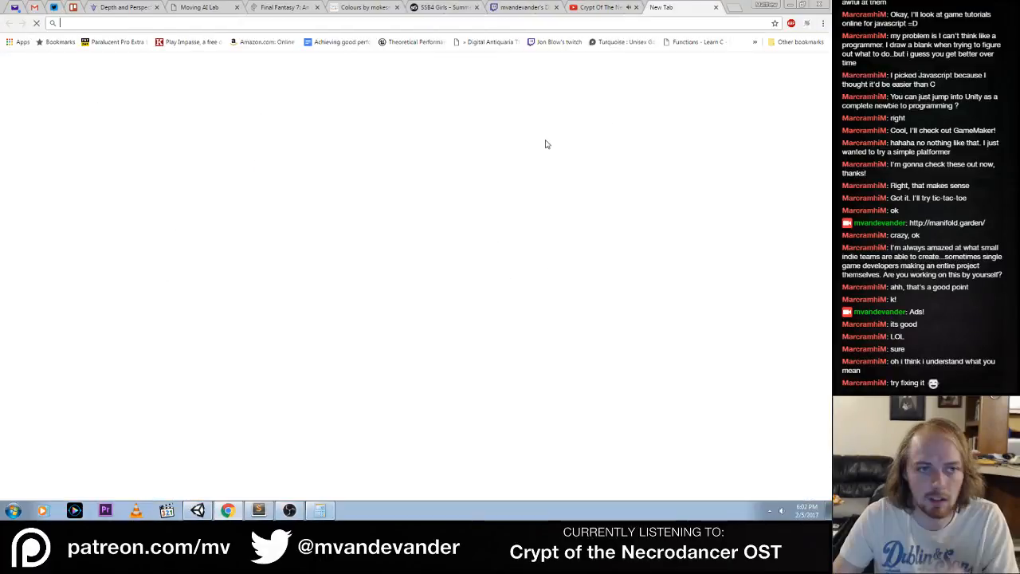
type("unity ")
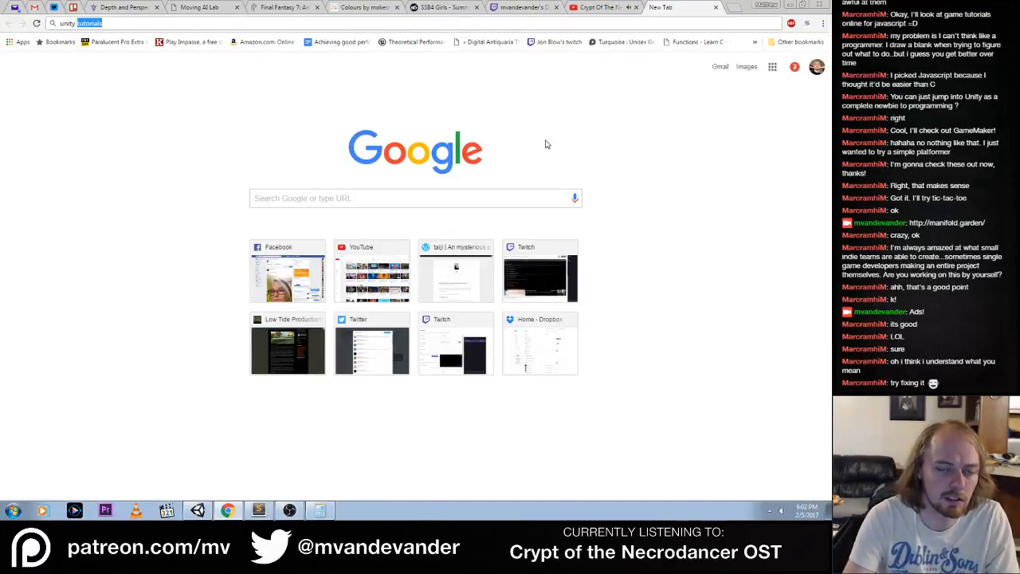
type("onv")
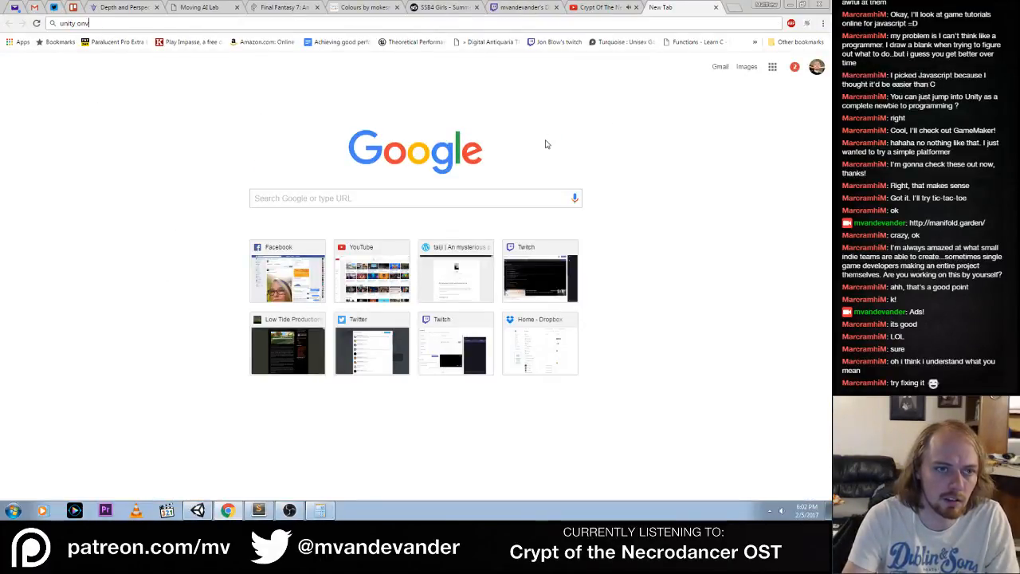
type("alidate custom inspector")
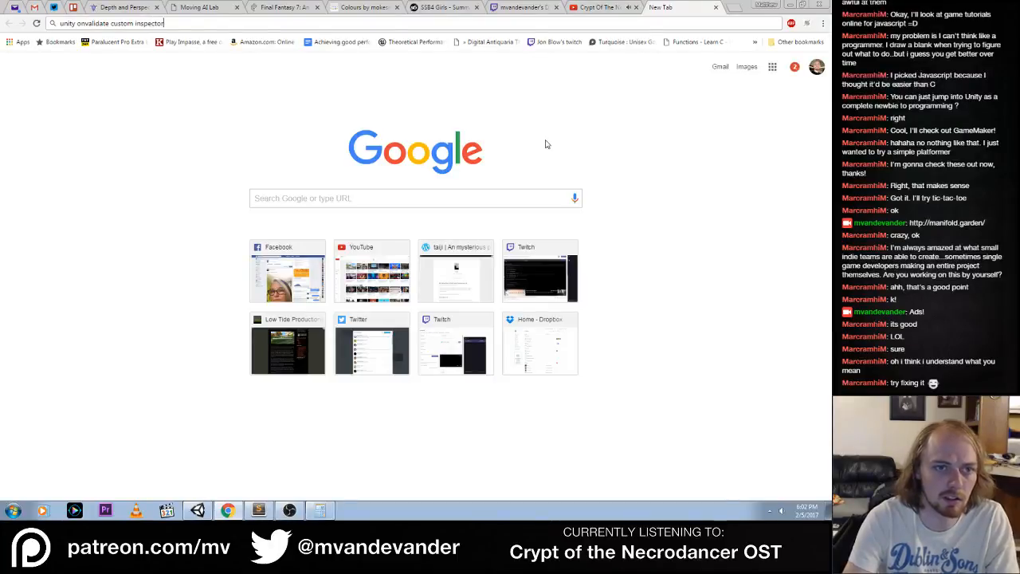
key("Return")
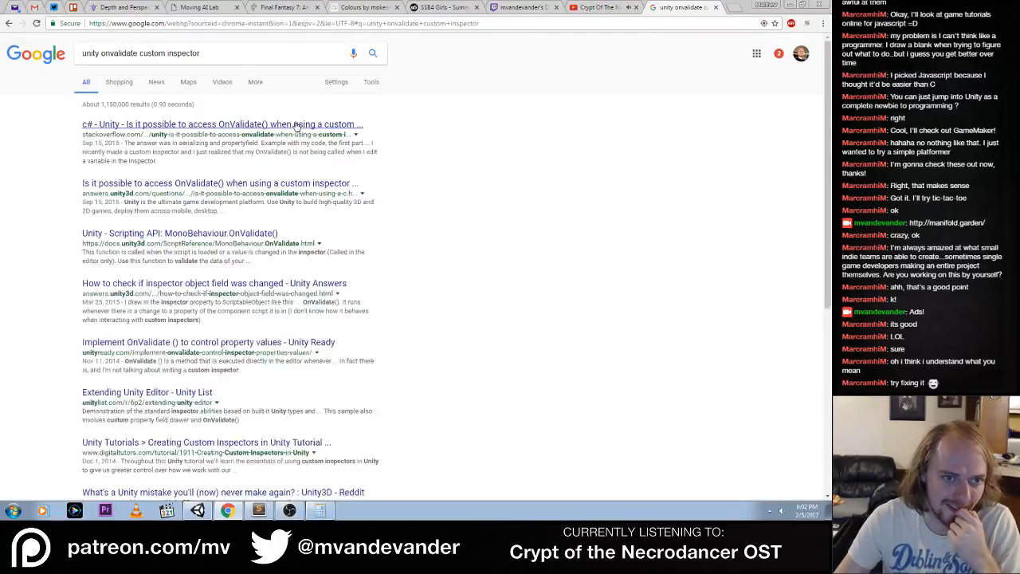
Open the Stack Overflow question on accessing OnValidate() with a custom inspector and read its accepted answer's code
left_click(289, 127)
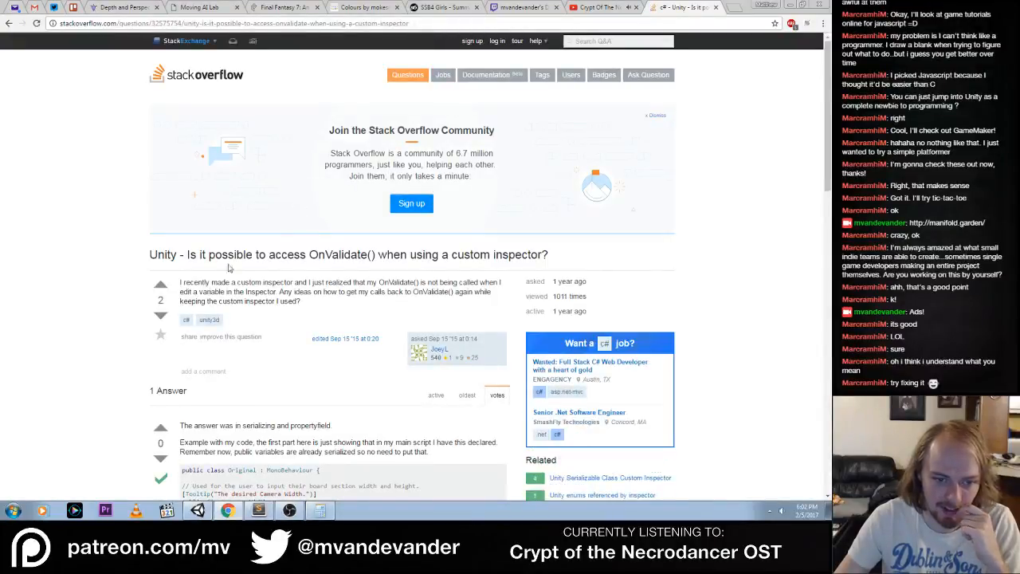
scroll(229, 269, "down", 3)
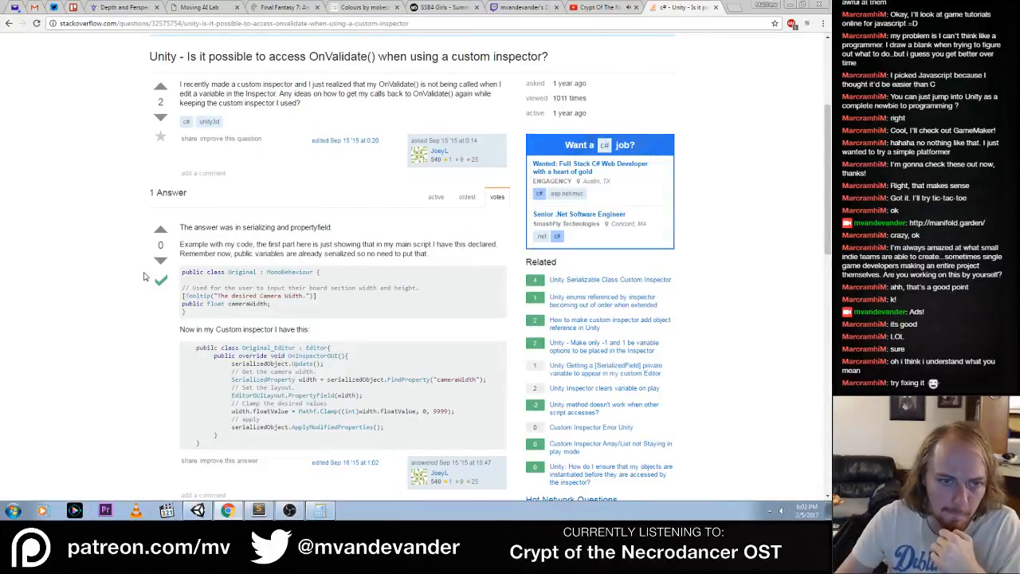
scroll(138, 276, "down", 1)
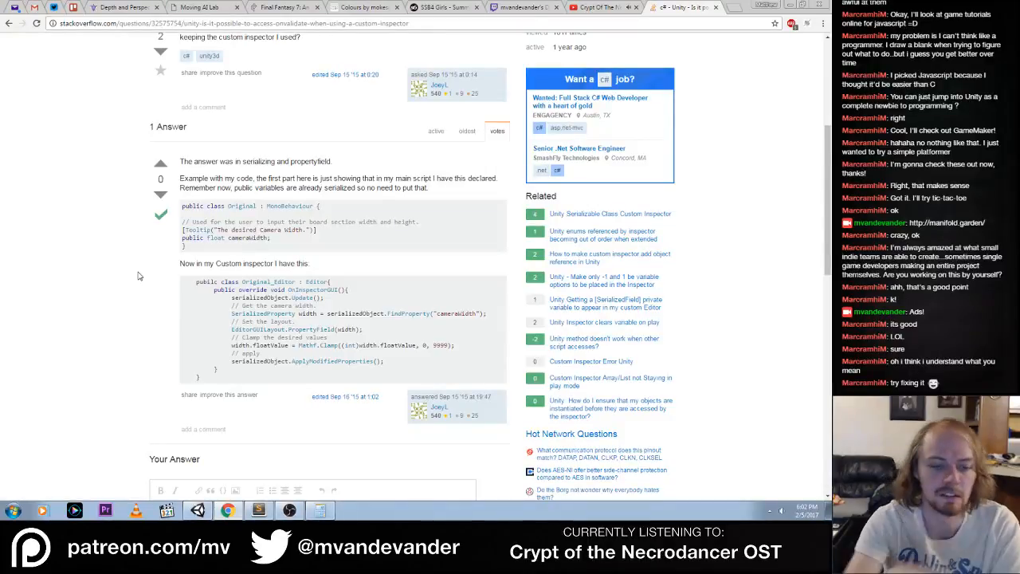
Switch to PuzzlePanelEditor.cs in Sublime Text and place the cursor after EditorUtility.SetDirty(Panel); in the final if(GUI.changed) block
left_click(258, 510)
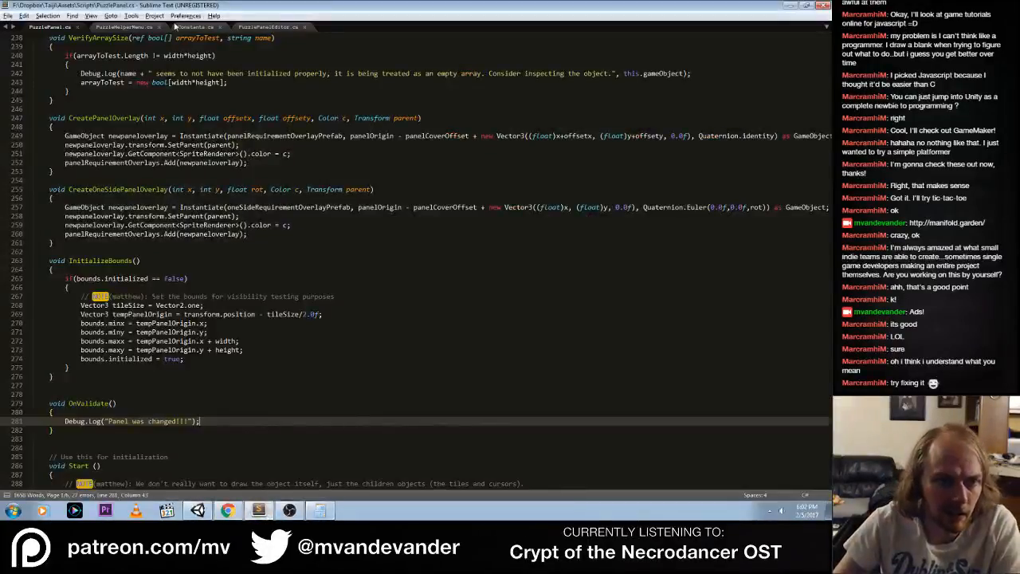
left_click(275, 26)
left_click(296, 224)
scroll(287, 239, "up", 4)
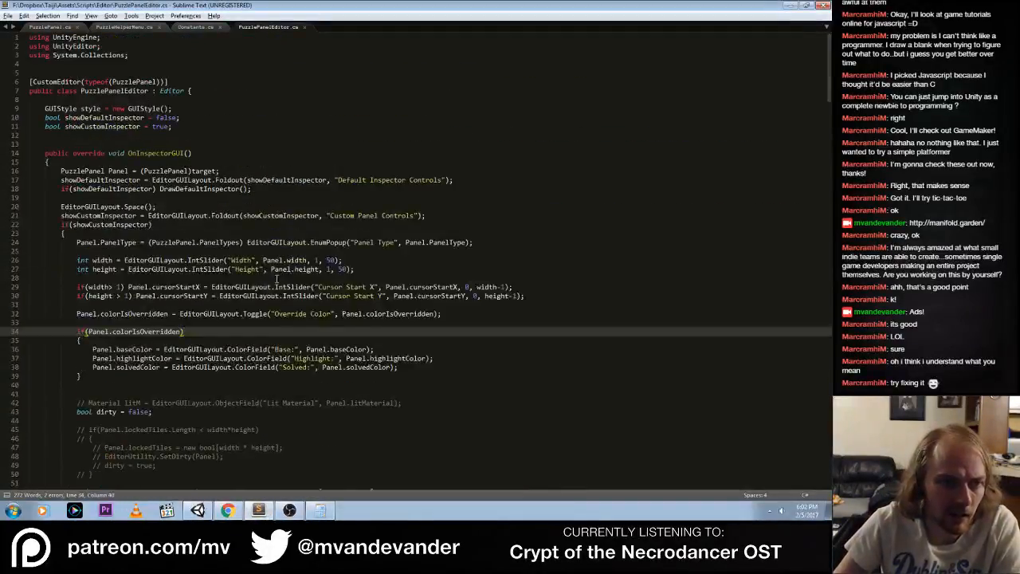
scroll(278, 278, "down", 4)
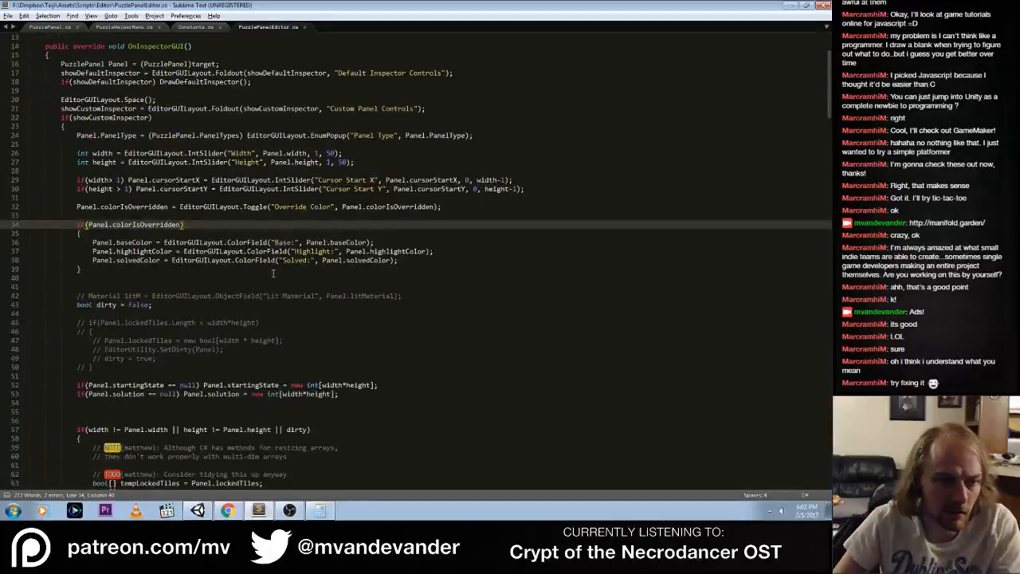
left_click(159, 127)
scroll(131, 308, "down", 5)
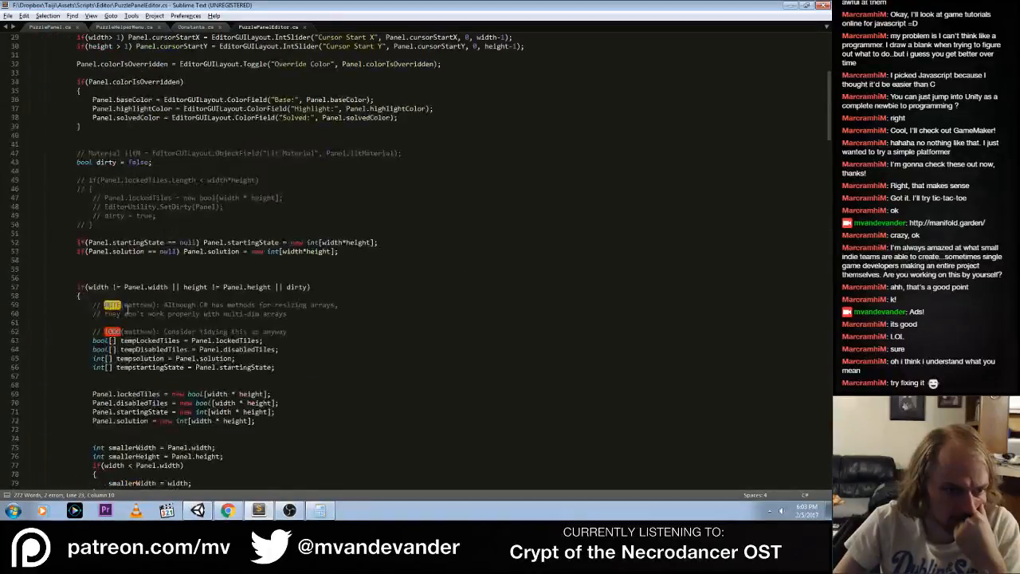
scroll(125, 303, "down", 20)
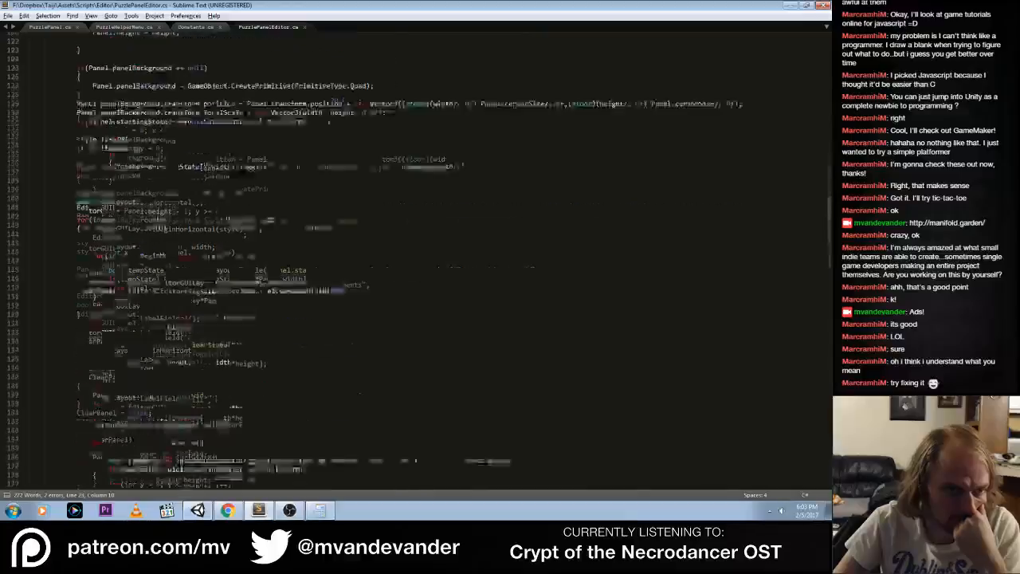
scroll(125, 303, "down", 20)
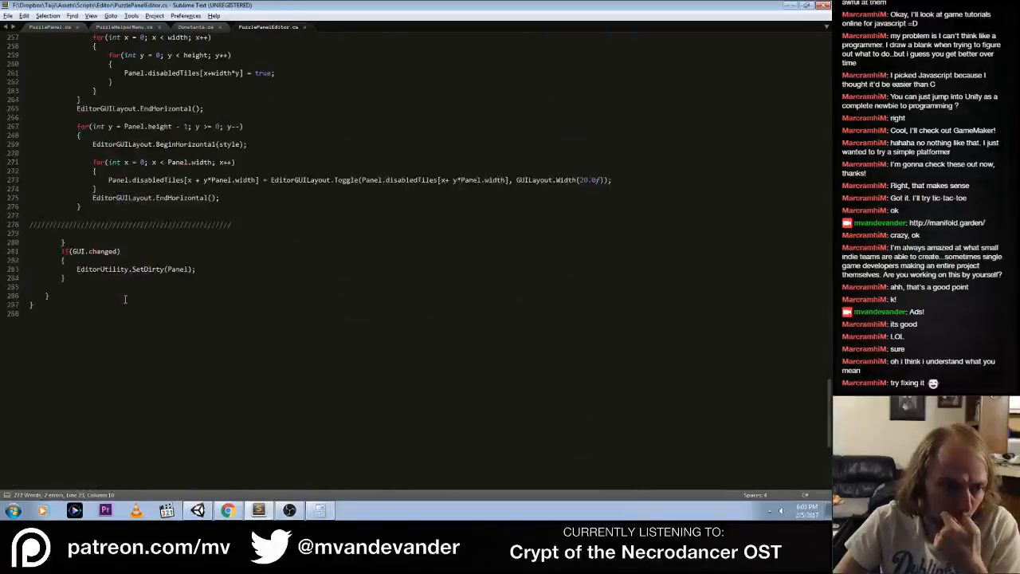
left_click(199, 269)
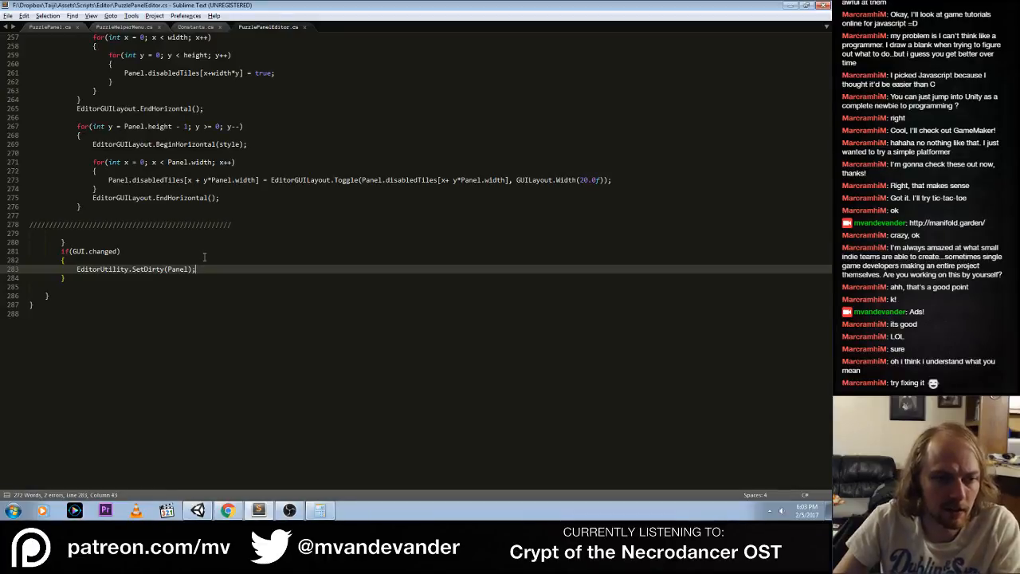
Add the call Panel.ReBuild(); on a new line after EditorUtility.SetDirty(Panel); in the final if(GUI.changed) block
key("Return")
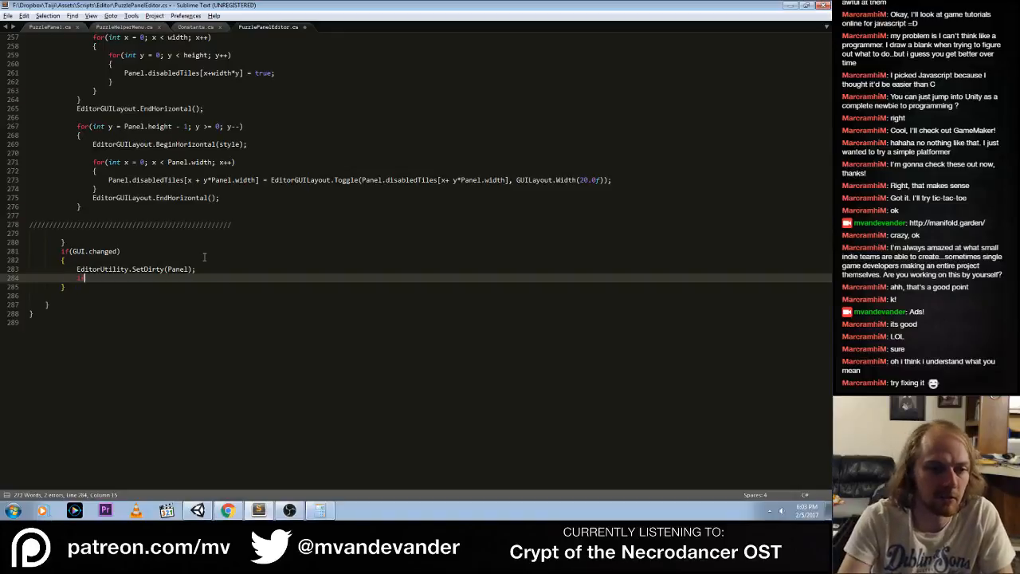
type("I")
key("BackSpace")
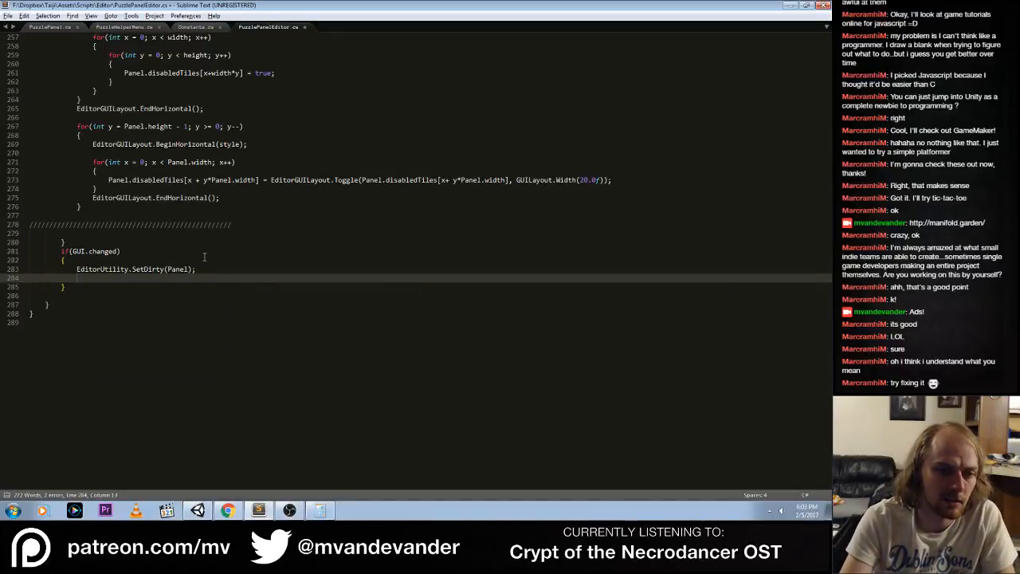
type("P")
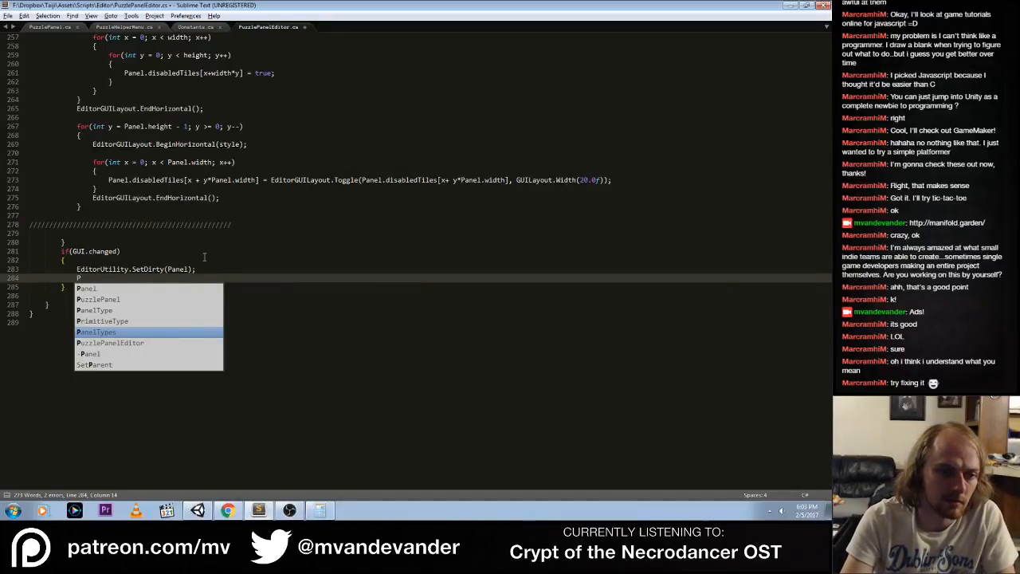
type("anel.")
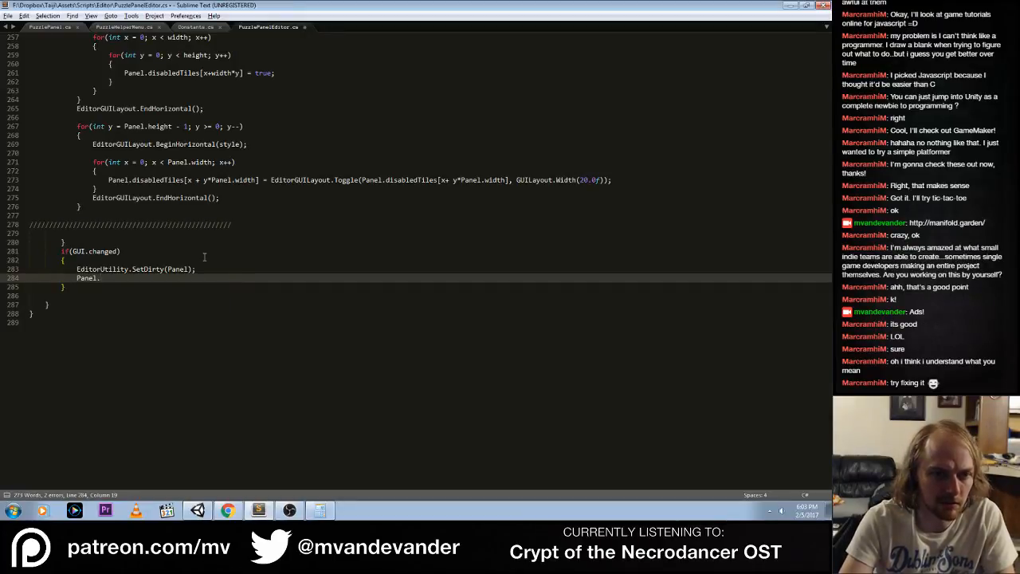
type("ReBuild()")
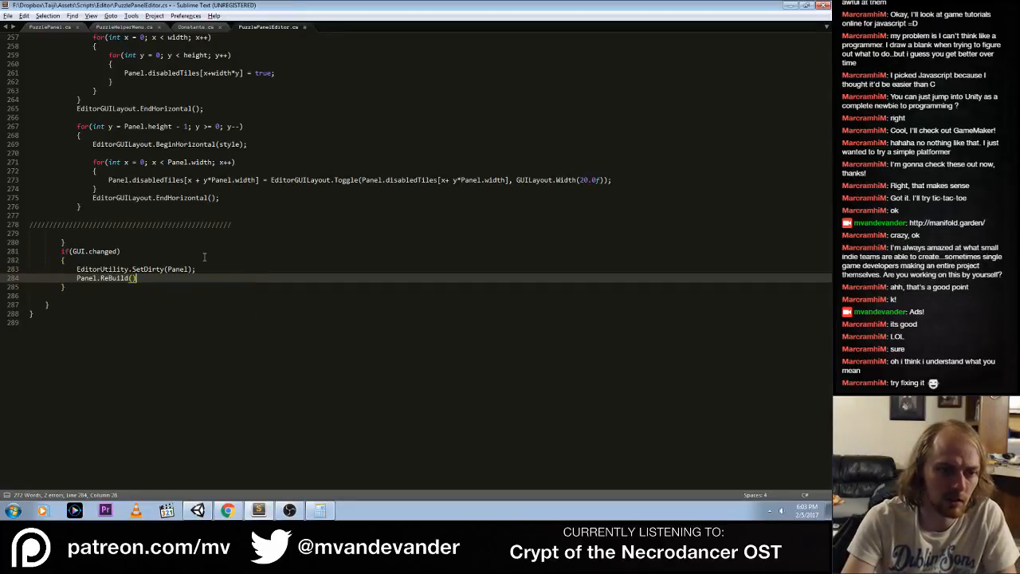
type(";")
Insert an if statement with an empty condition on a new line between EditorUtility.SetDirty(Panel); and Panel.ReBuild();
key("Up")
key("End")
key("Return")
type("if")
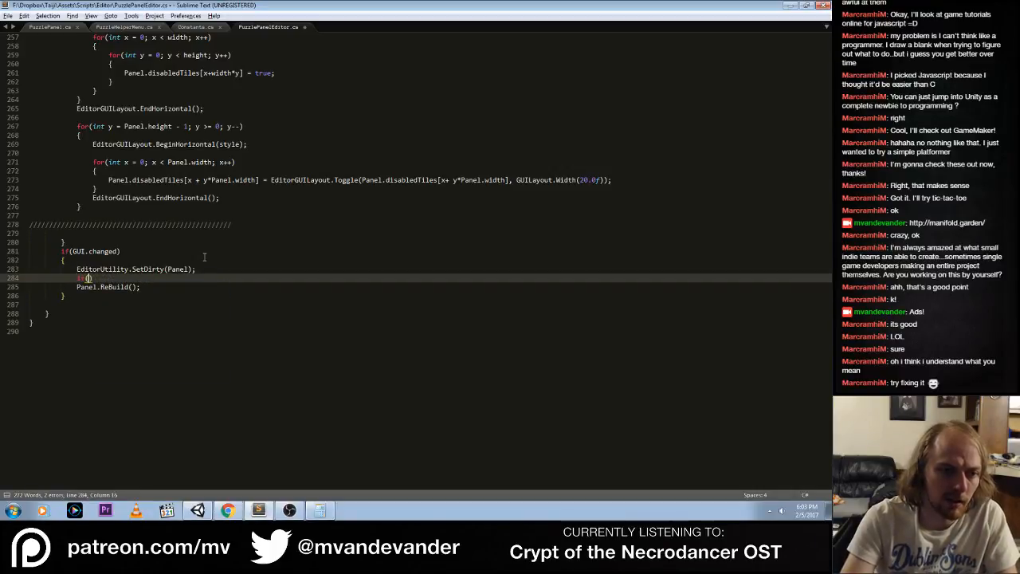
type("(")
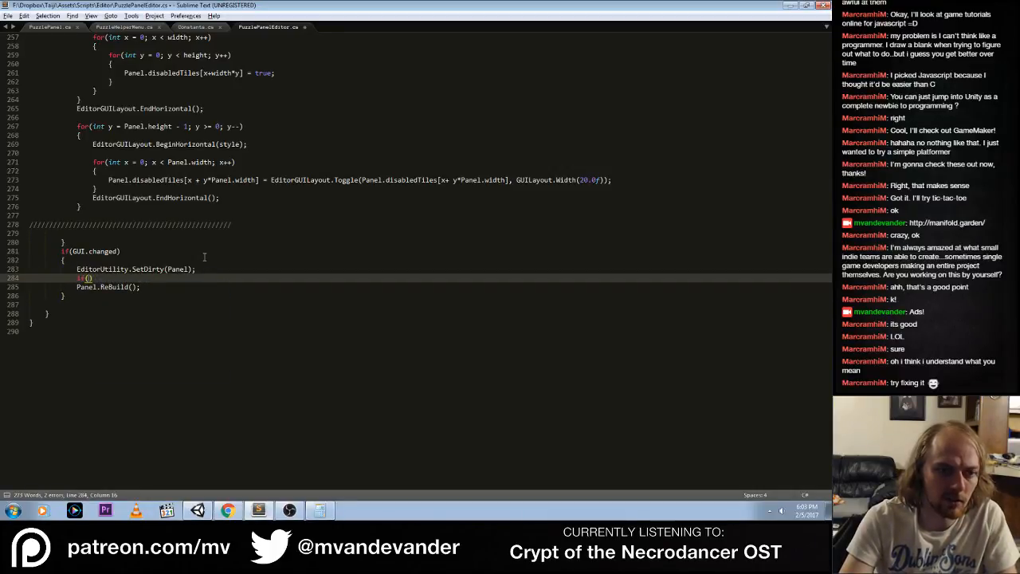
type("a")
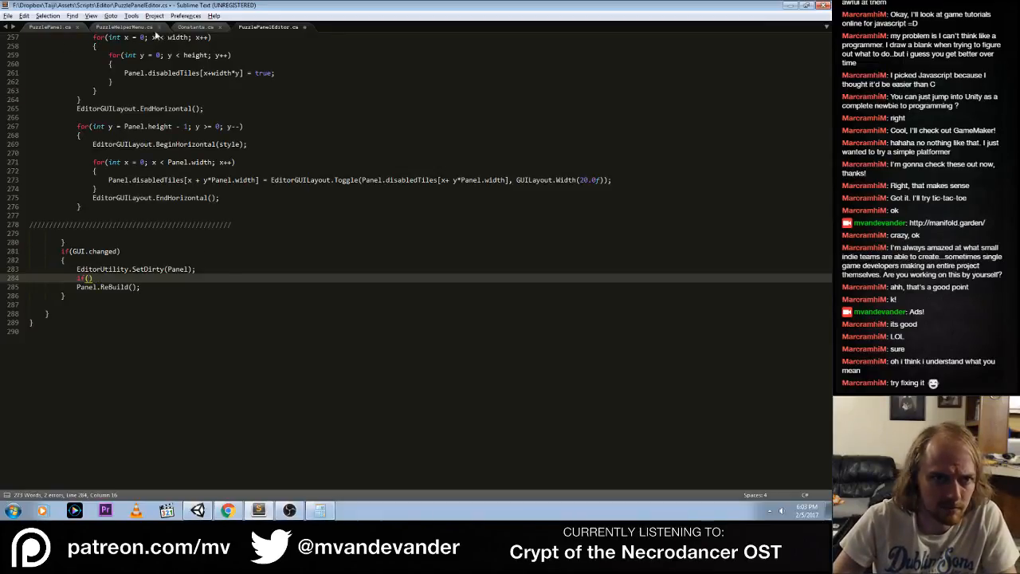
Switch to Chrome and search Google for "application isrunning"
left_click(125, 29)
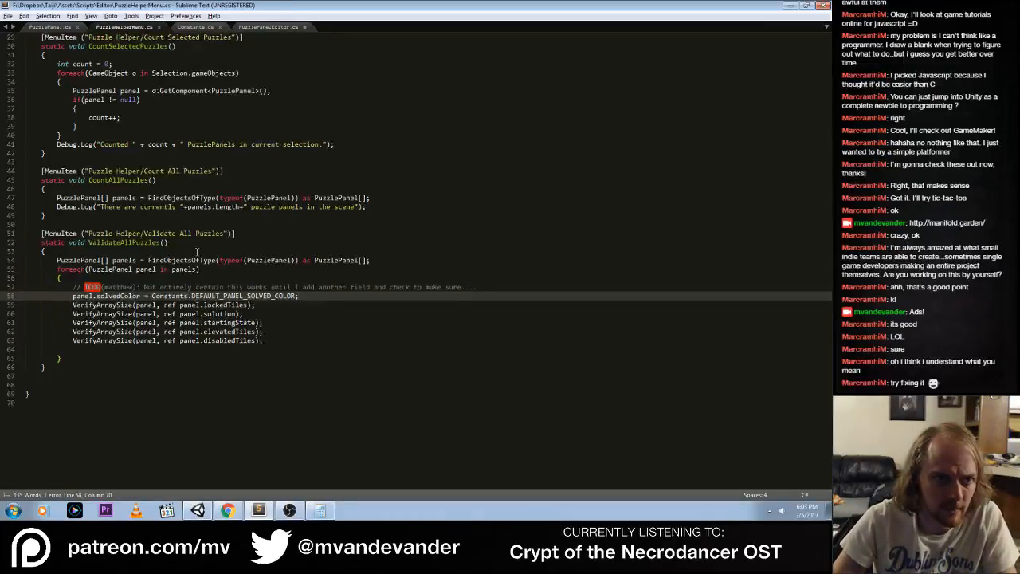
left_click(51, 27)
left_click(228, 510)
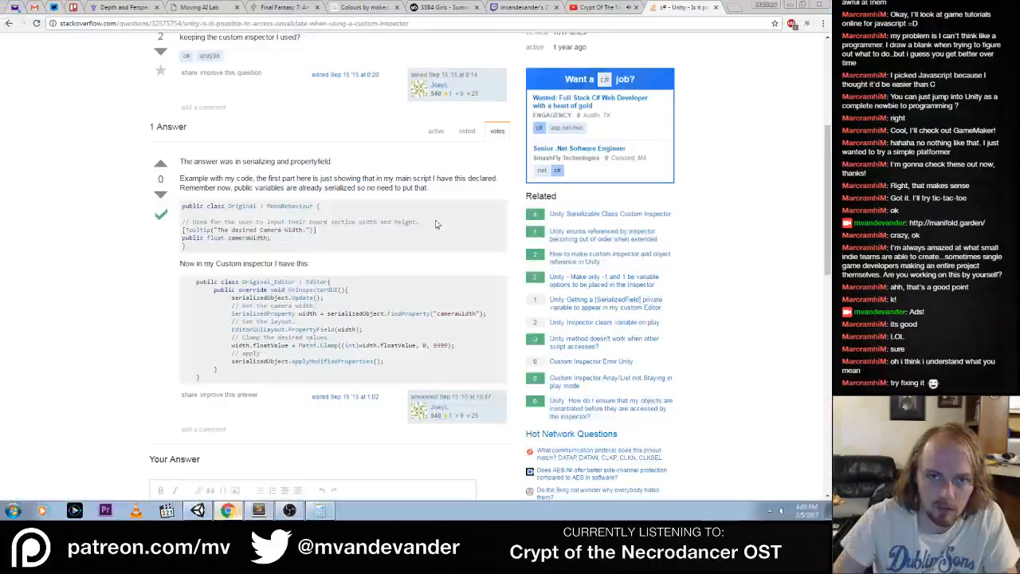
left_click(684, 23)
type("appli")
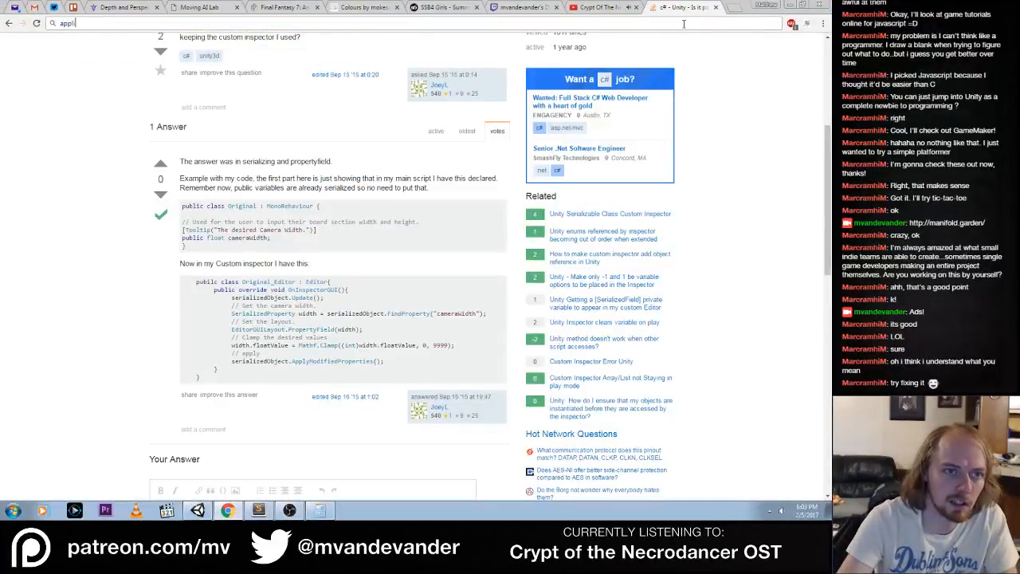
type("cation isrunning")
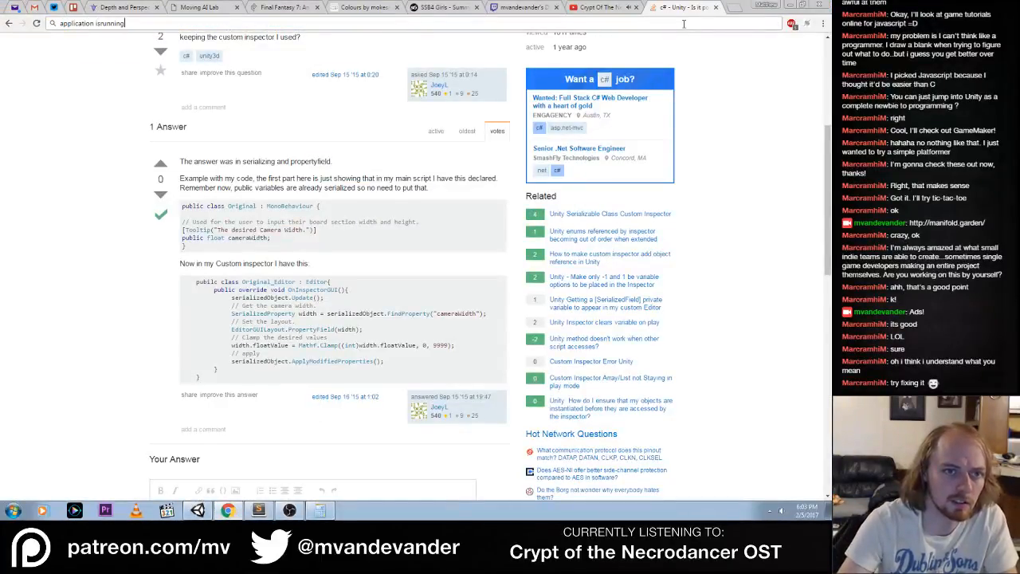
key("Return")
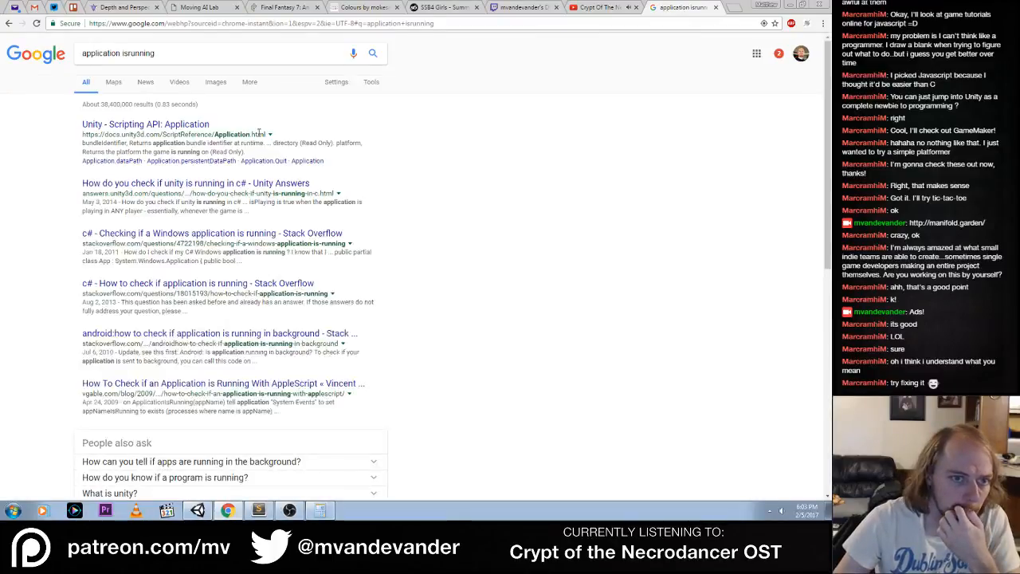
Open Unity's Application scripting reference, search the page for "isrunning", and look through the static variables for a play-state property
left_click(184, 126)
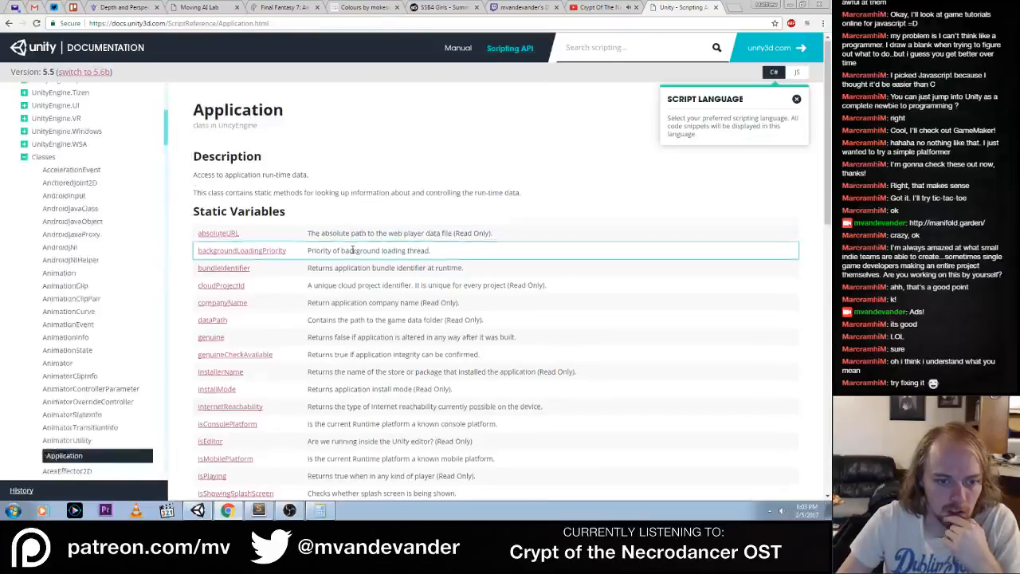
scroll(352, 250, "down", 3)
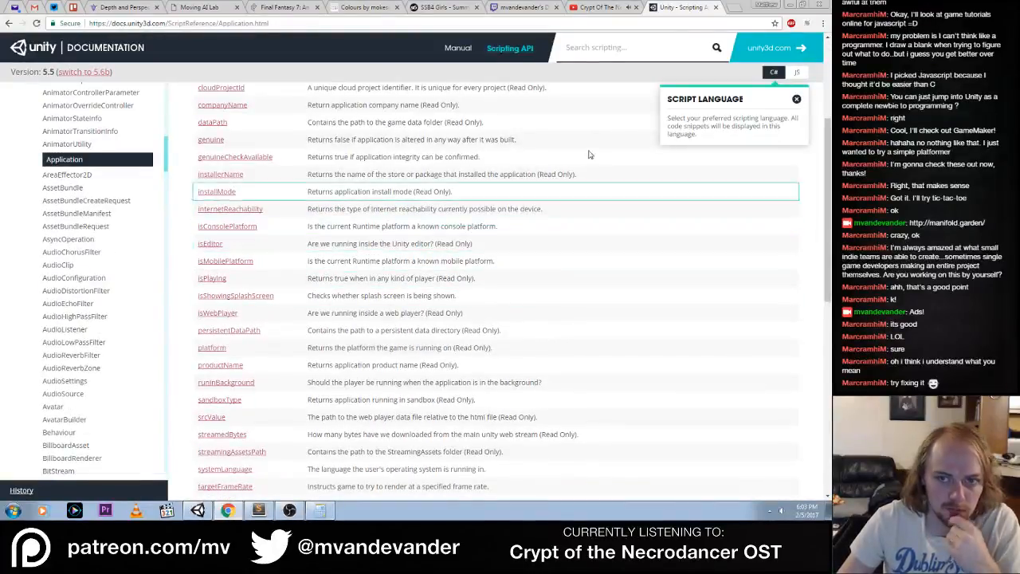
key("ctrl+f")
type("isrunning")
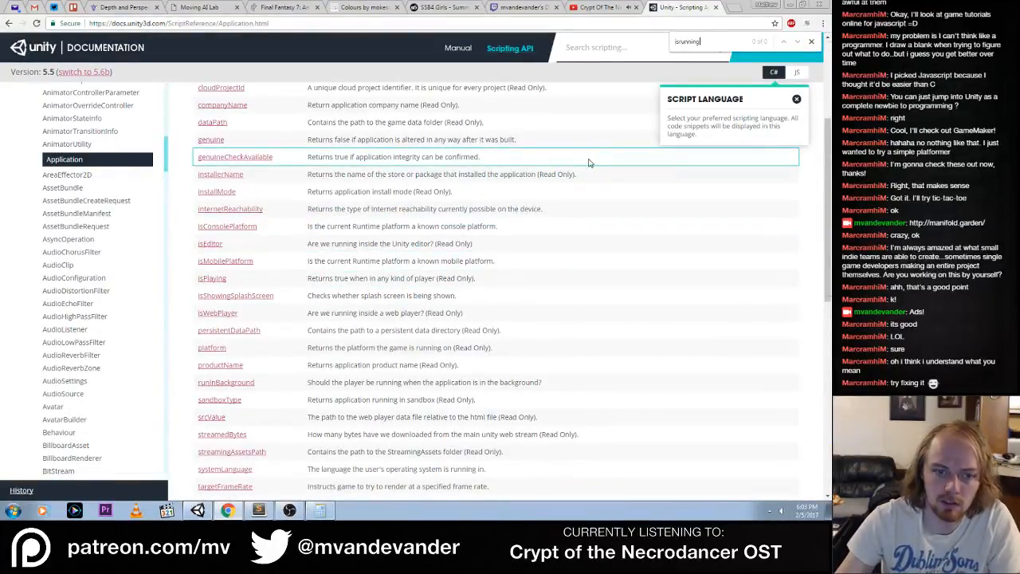
scroll(567, 301, "down", 10)
scroll(568, 303, "up", 15)
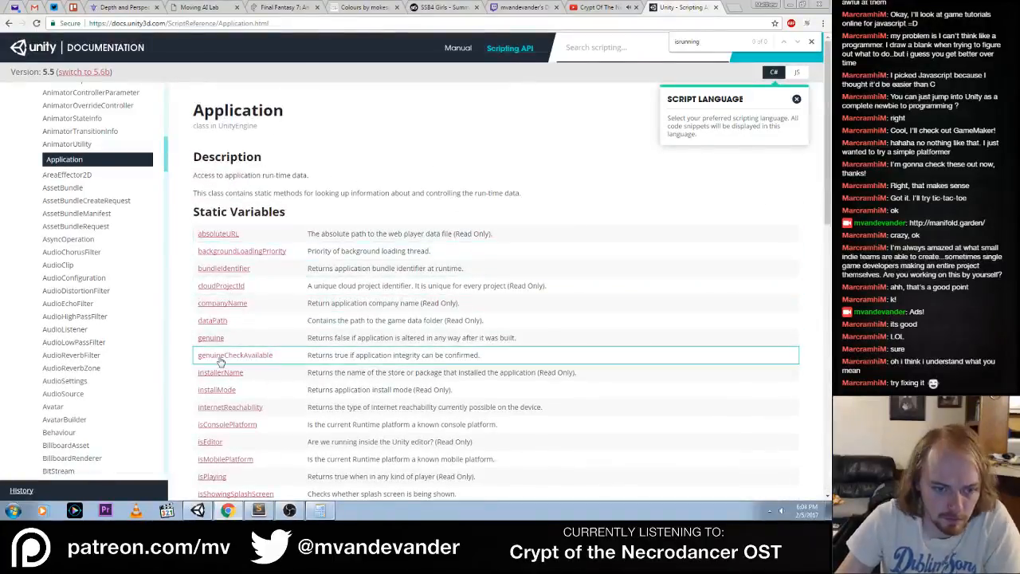
scroll(227, 434, "down", 2)
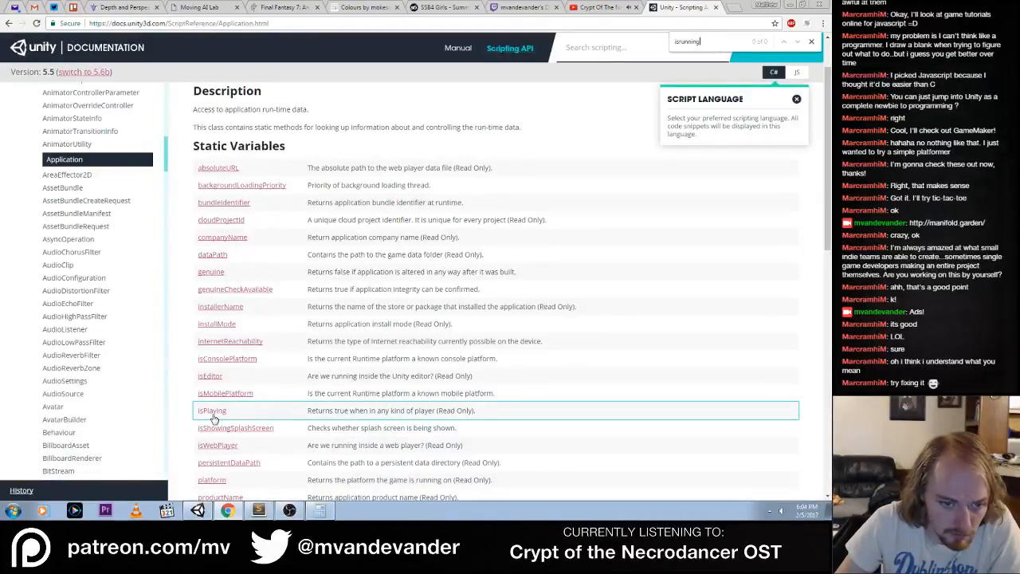
Switch to Sublime Text, close PuzzleHelperMenu.cs and Constants.cs, and return to PuzzlePanelEditor.cs
key("alt+Tab")
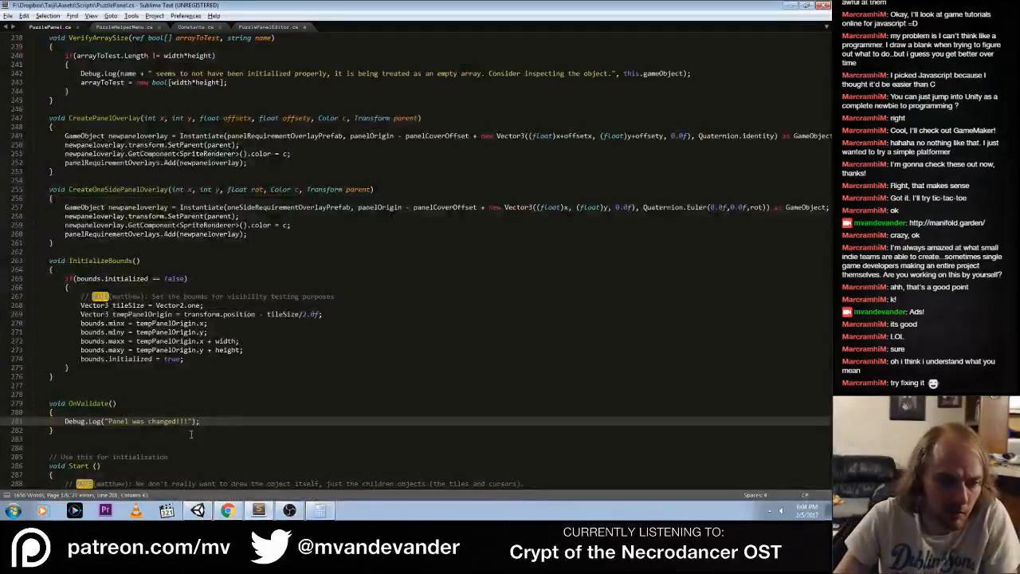
left_click(133, 27)
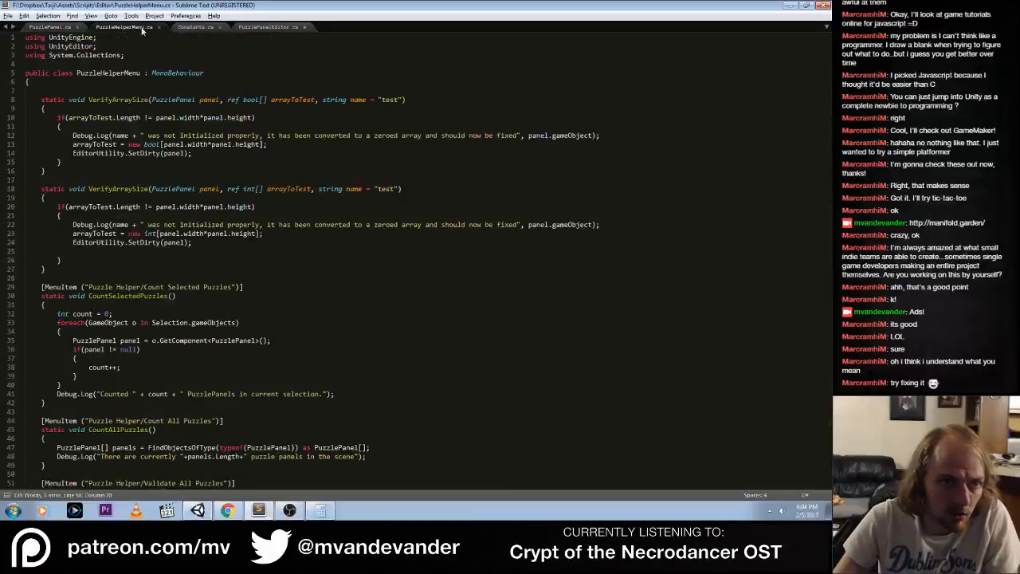
scroll(266, 355, "down", 15)
scroll(231, 350, "up", 5)
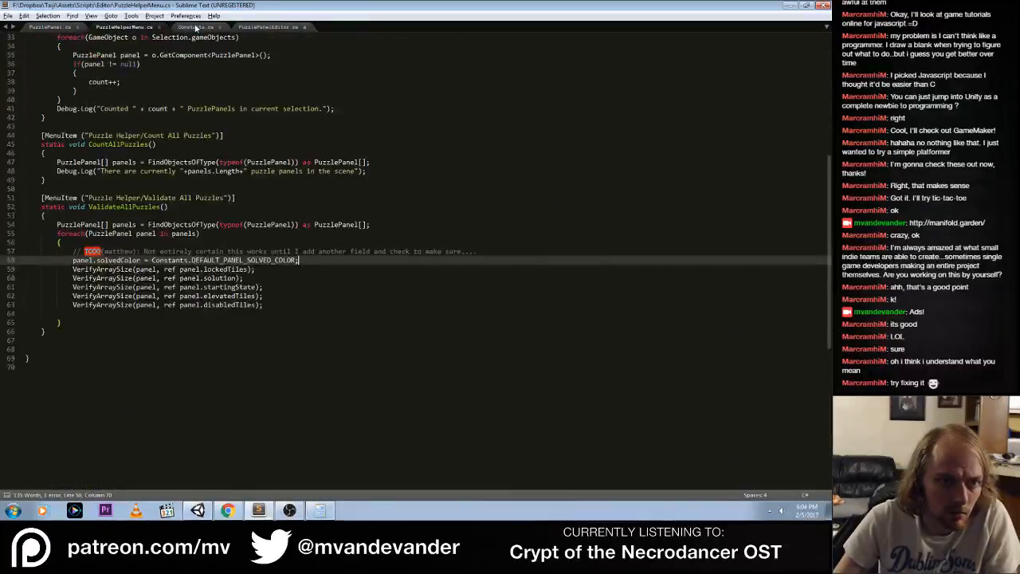
key("ctrl+w")
left_click(117, 29)
key("ctrl+w")
left_click(117, 30)
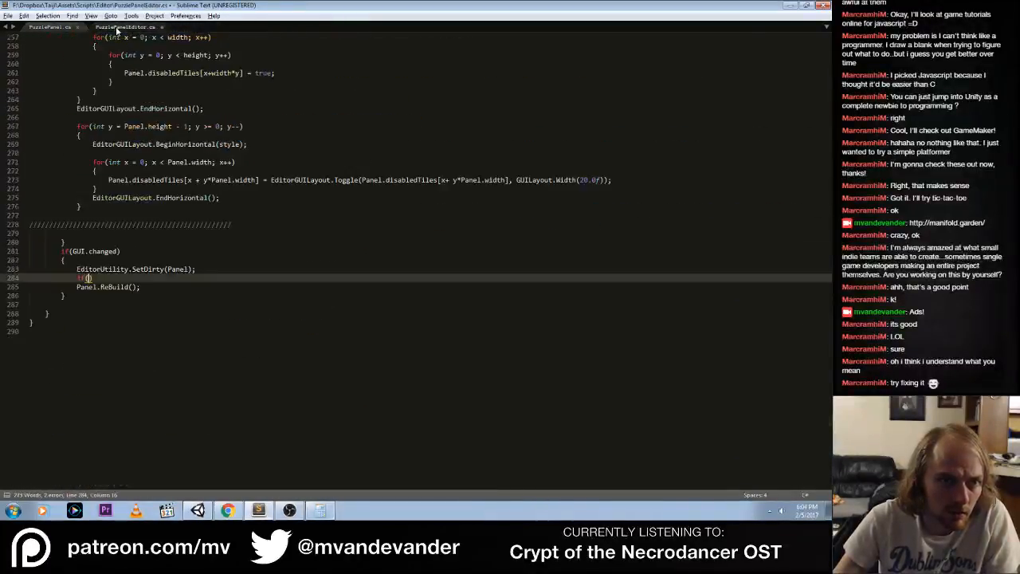
Complete the if condition with Application.isPlaying and enclose the indented Panel.ReBuild(); call in its braces
type("Application.")
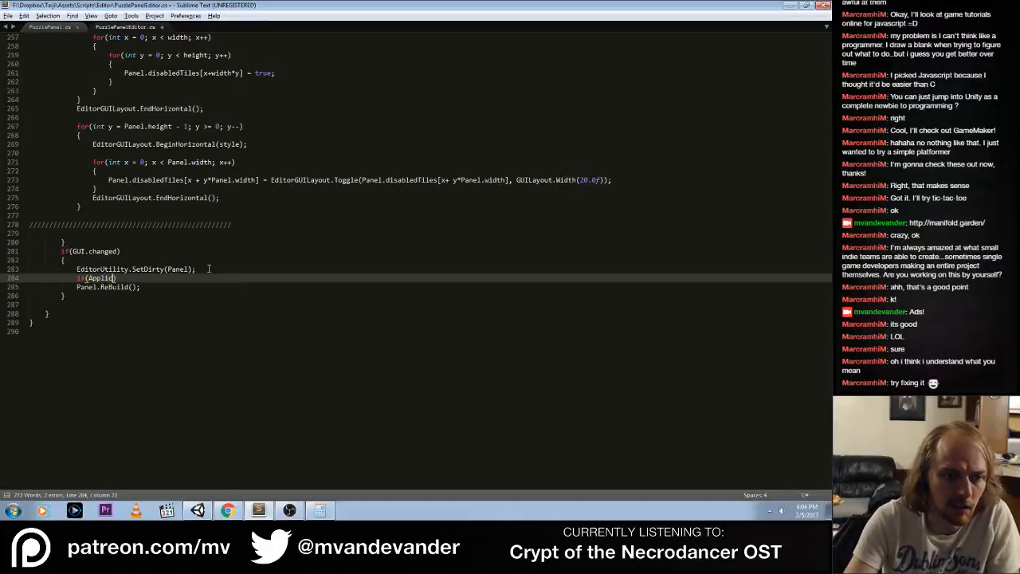
type("isPlaying)")
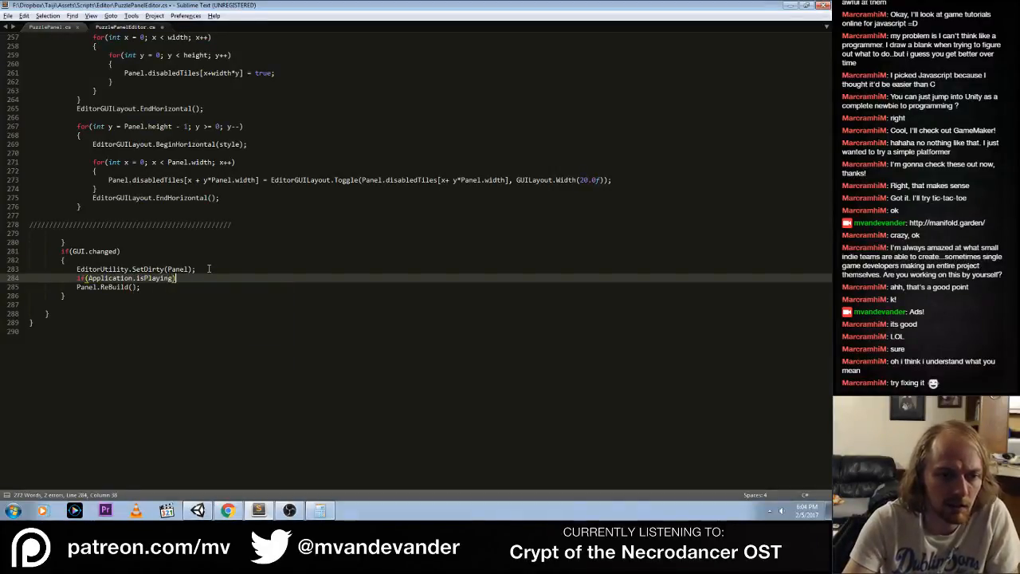
key("Return")
type("{")
key("Return")
key("Down")
key("Down")
key("ctrl+shift+Up")
key("ctrl+shift+Up")
key("ctrl+bracketright")
key("Down")
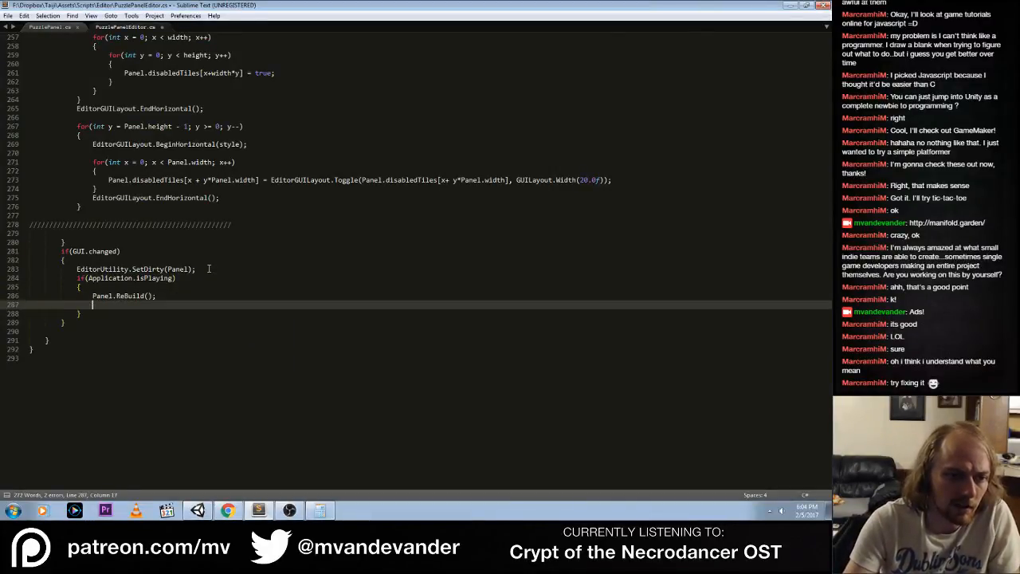
key("BackSpace")
key("BackSpace")
key("BackSpace")
key("BackSpace")
key("BackSpace")
Add a TODO comment above the isPlaying check reading "Build panels in editor mode so it's WYSIWYG" and save the file
key("Up")
key("Up")
key("ctrl+shift+Return")
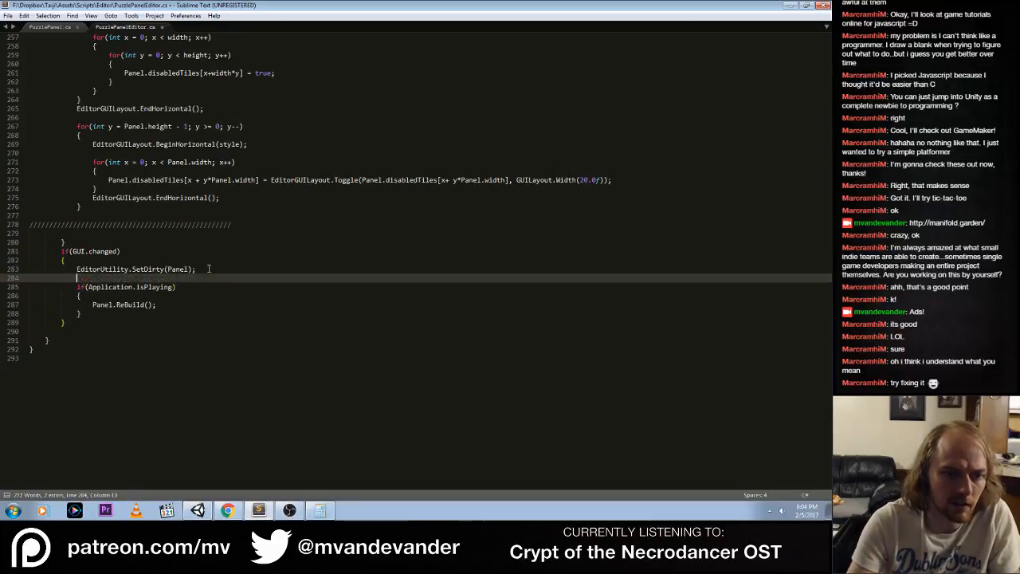
type("todo")
key("Tab")
type("Build ")
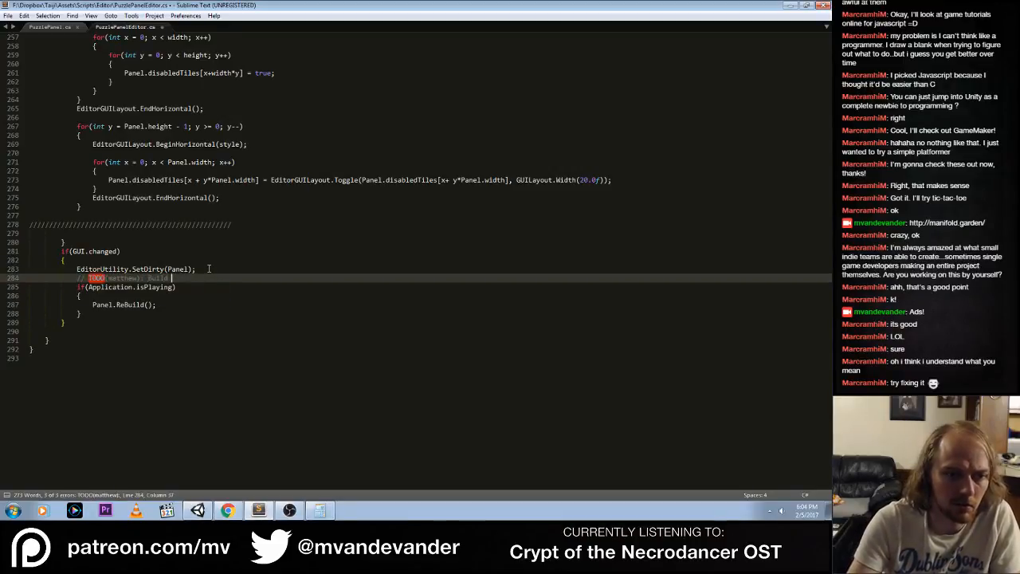
type("panels in edit")
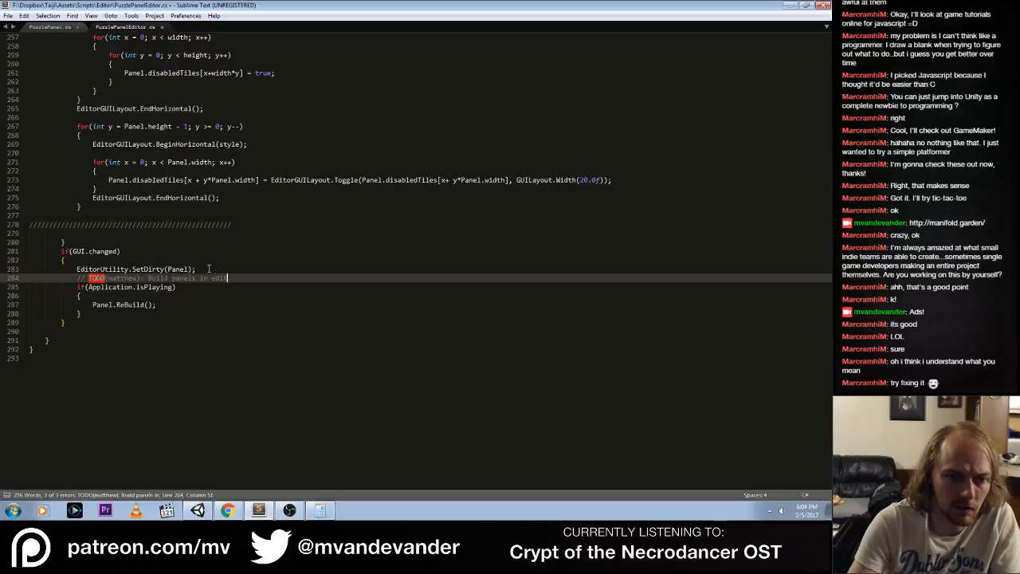
type("or mode")
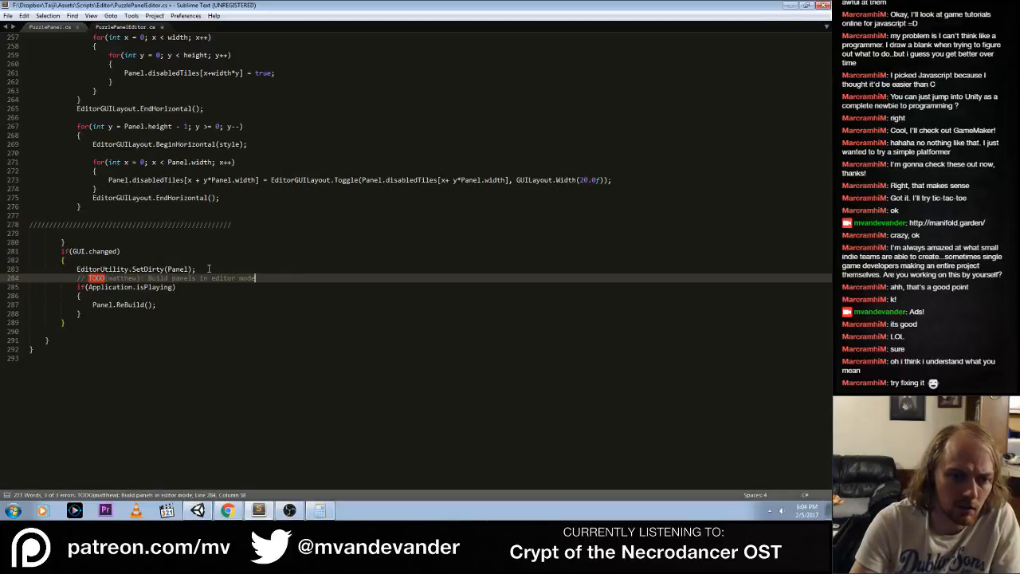
type(" so it's WY")
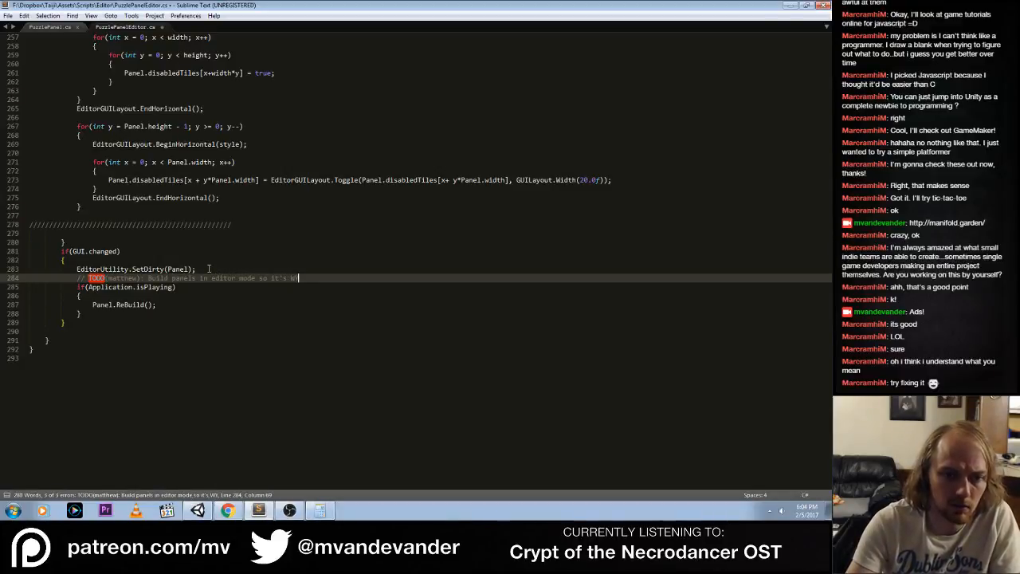
type("SIIW")
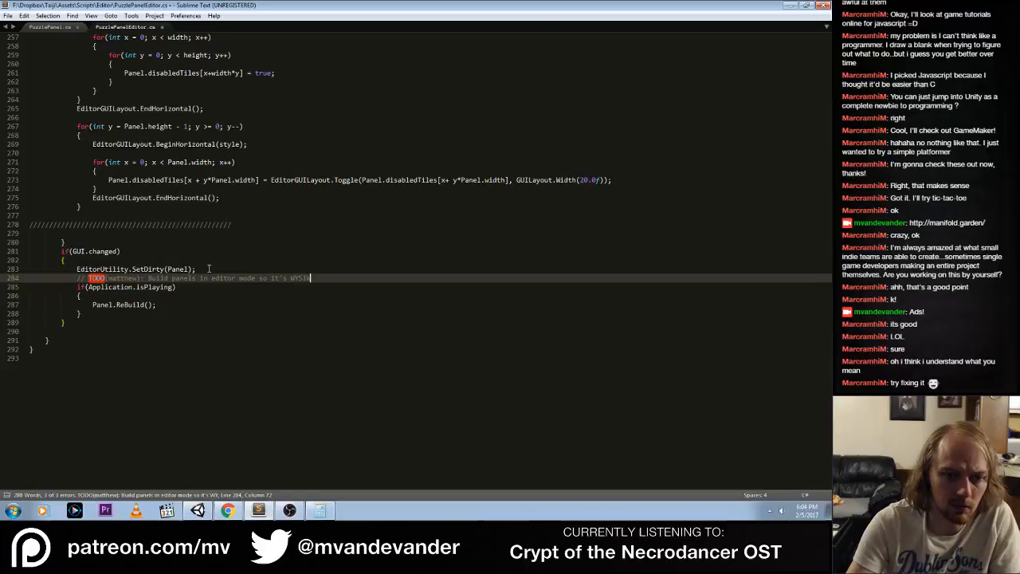
type("YG")
key("Down")
key("Down")
key("Down")
key("ctrl+s")
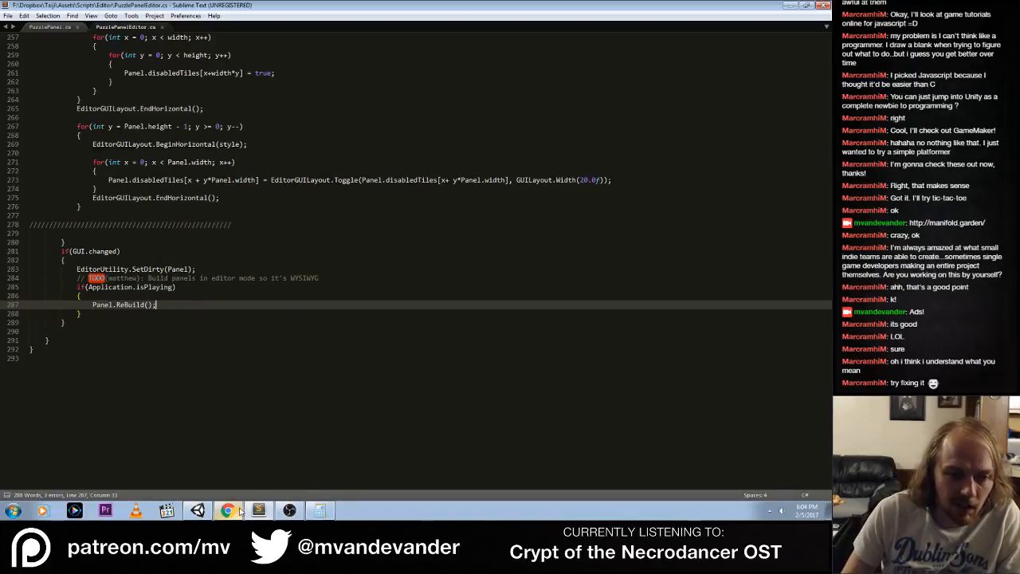
Switch to Unity, open the source of the PuzzlePanelEditor.cs compile error from the console, and go to PuzzlePanel.cs
left_click(197, 510)
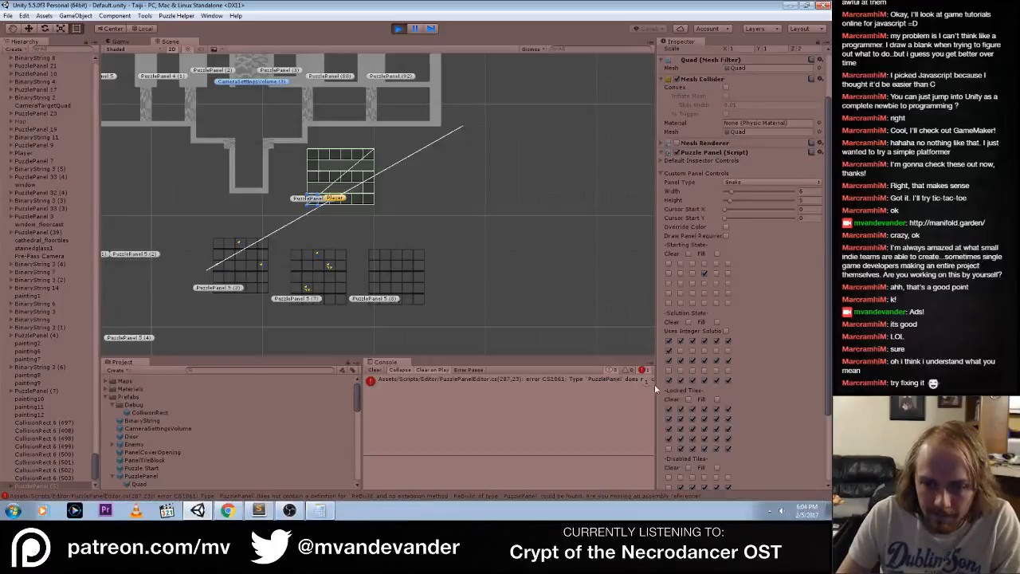
left_click(588, 380)
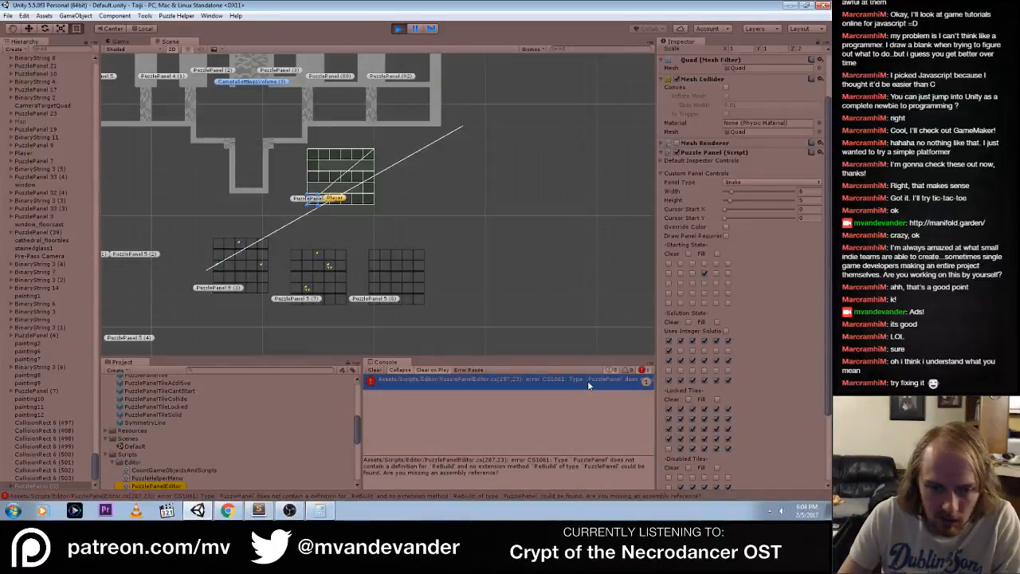
double_click(587, 380)
left_click(73, 28)
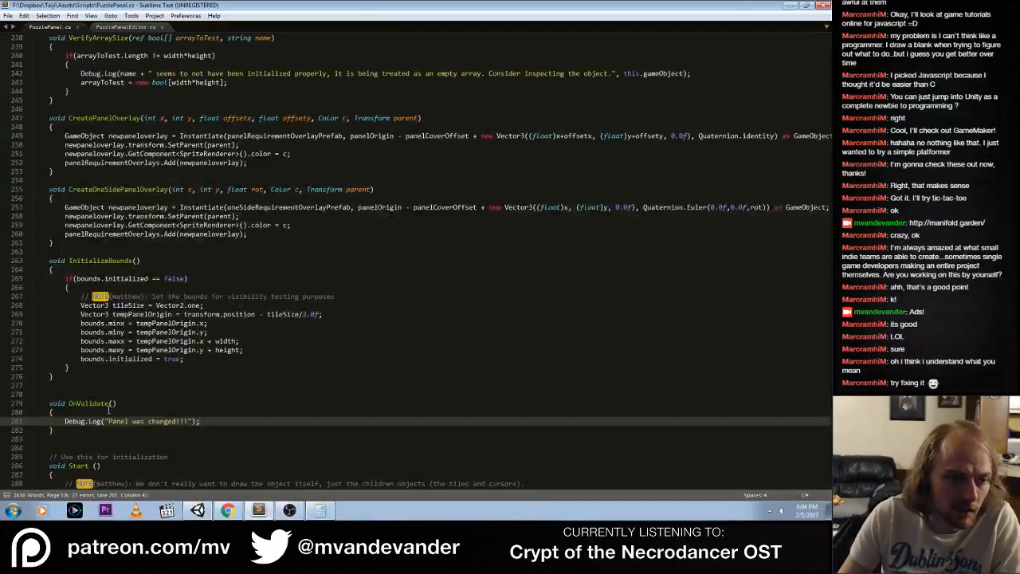
Rename the OnValidate method to ReBuild in PuzzlePanel.cs and save the file
double_click(85, 403)
type("ReBuild")
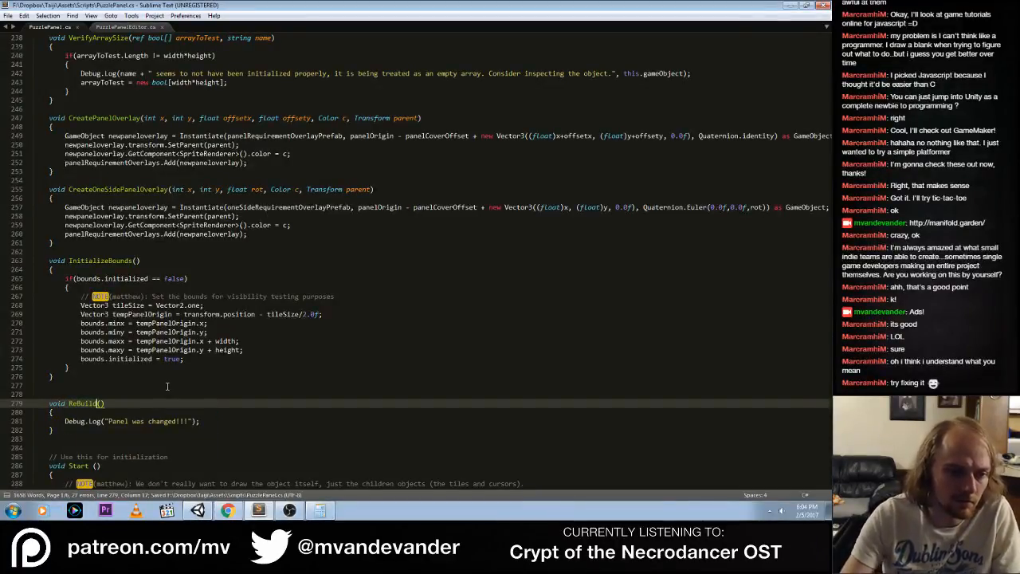
key("ctrl+s")
Switch to Unity, open the source line of the PuzzlePanelEditor.cs compile error from the console, and return to Unity
key("alt+Tab")
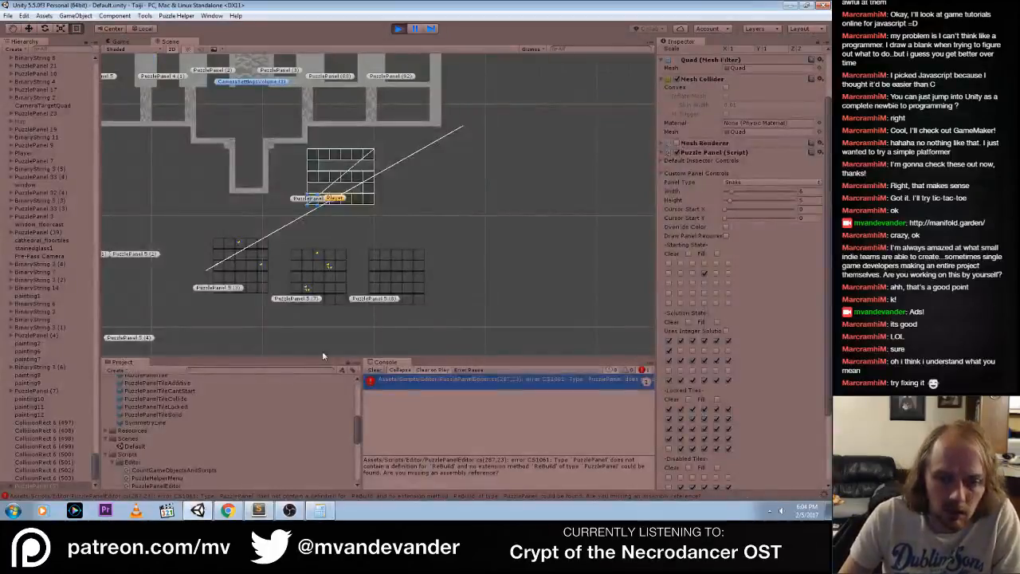
left_click(692, 360)
double_click(611, 381)
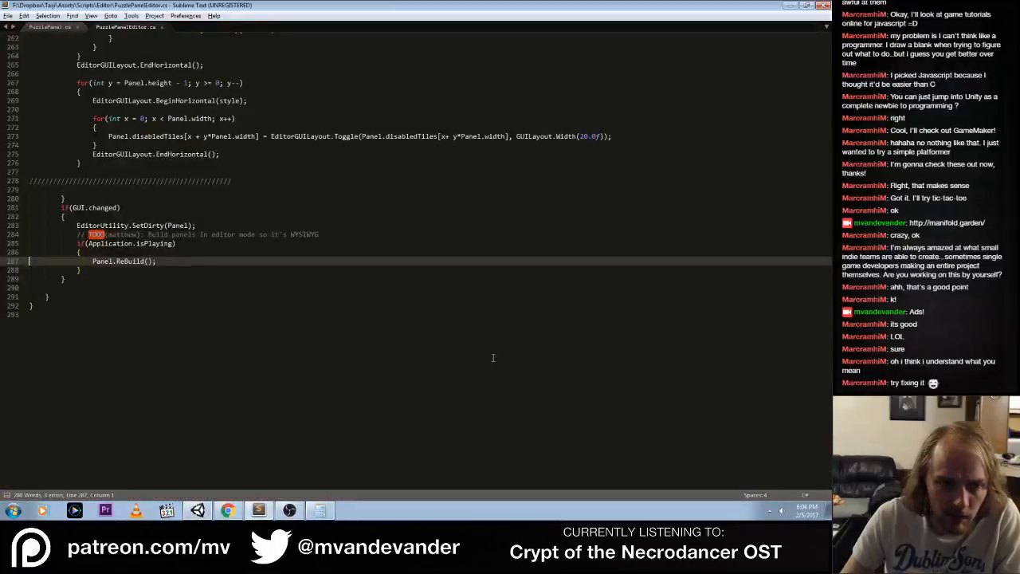
key("alt+Tab")
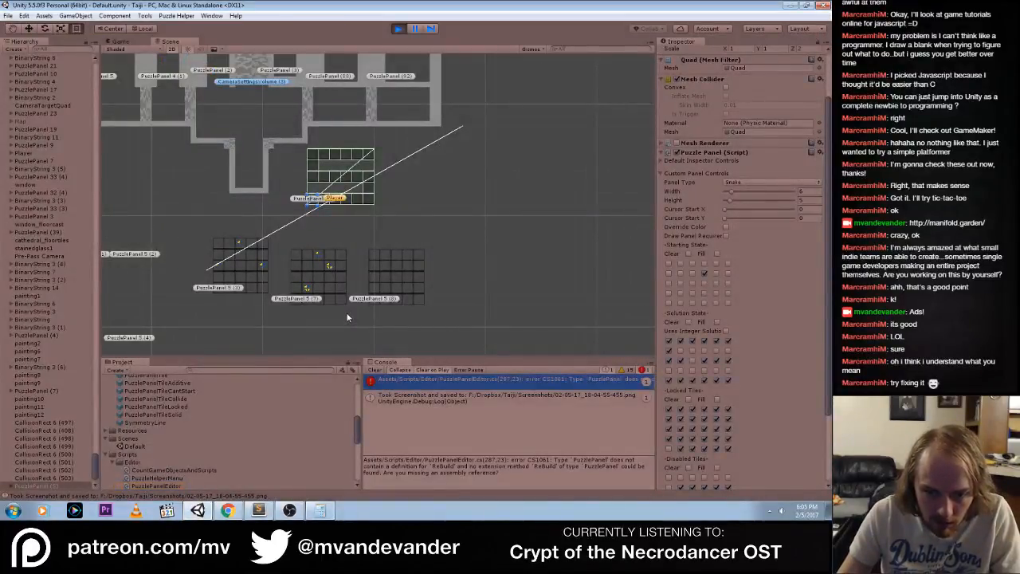
Switch to Sublime Text, make the ReBuild() method in PuzzlePanel.cs public, and save the file
key("alt+Tab")
key("F12")
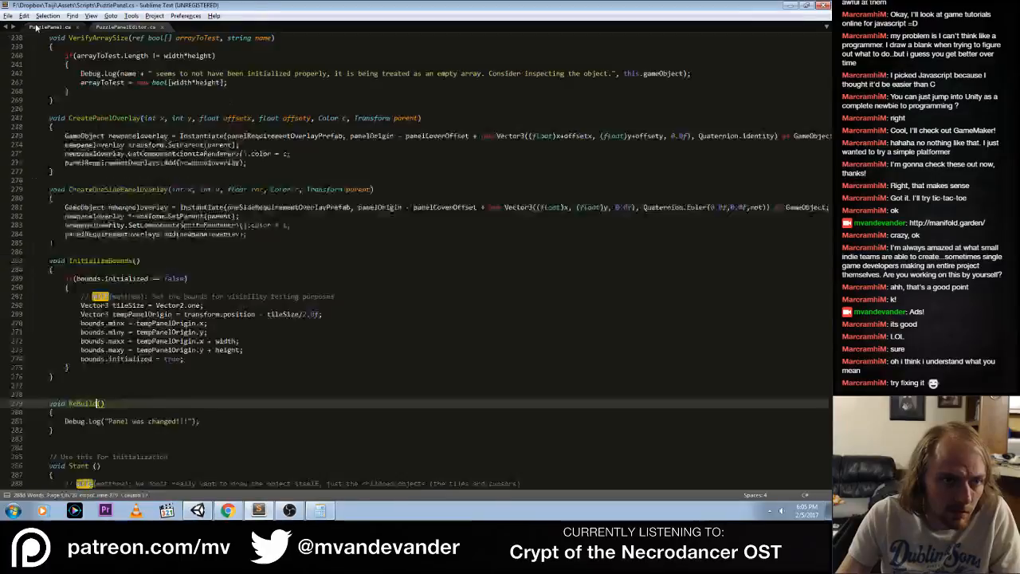
left_click(50, 403)
type("public void")
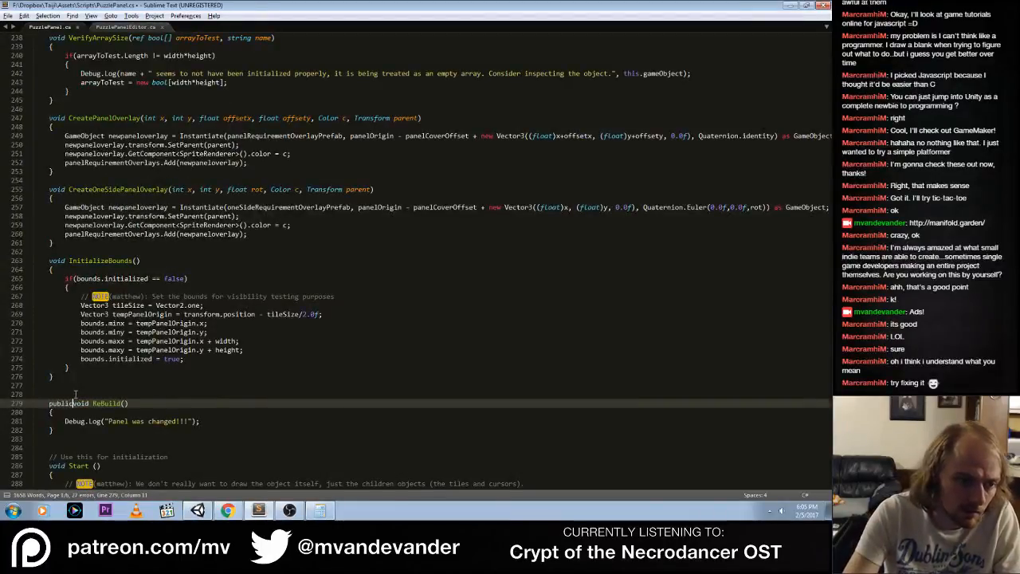
key("ctrl+s")
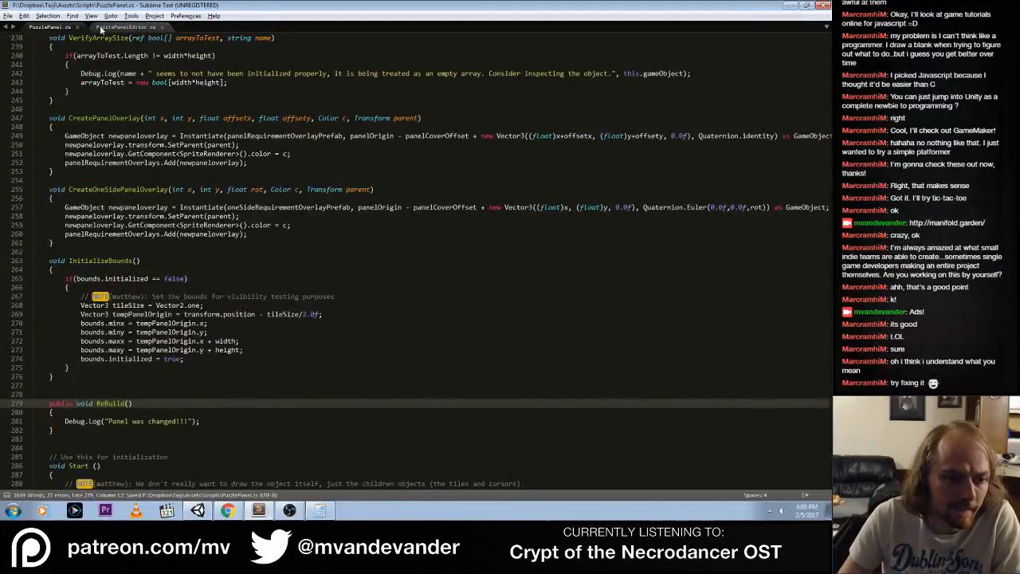
Go to the Panel.ReBuild() call in PuzzlePanelEditor.cs and save that file
left_click(101, 30)
left_click(55, 28)
left_click(127, 30)
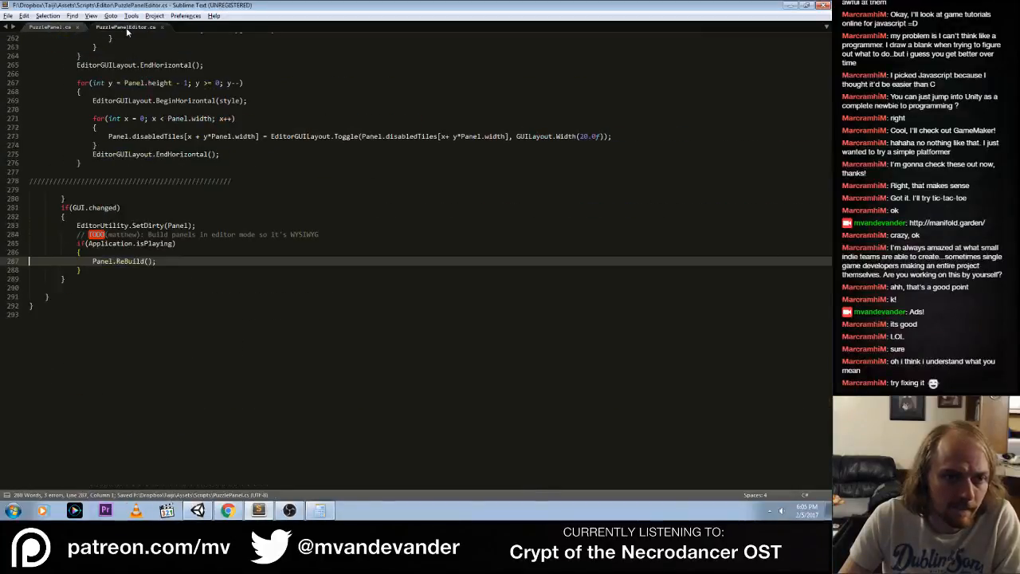
double_click(106, 261)
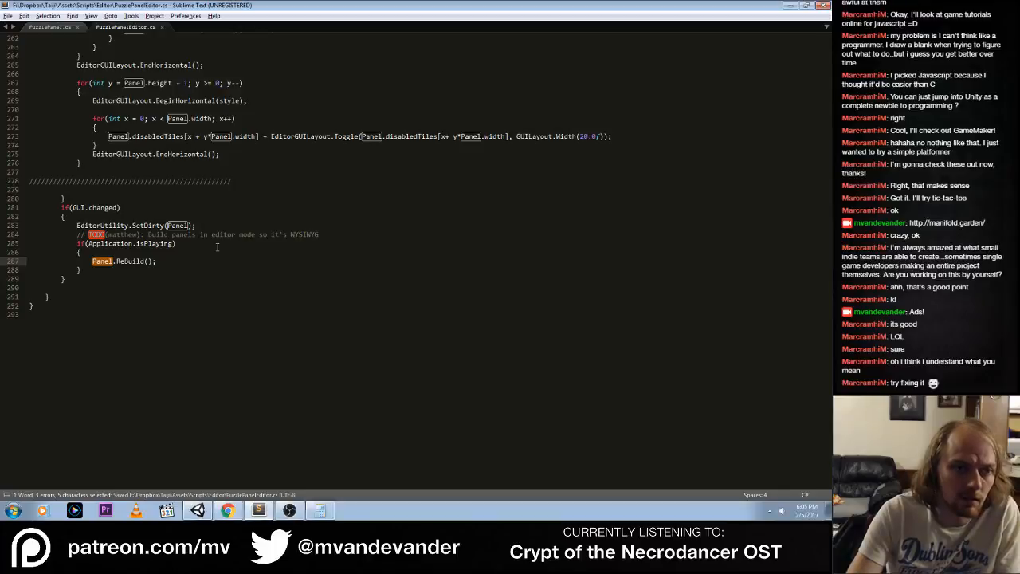
Switch to Unity, test the rebuild call by toggling a Solution State tile of the selected puzzle panel, deselect it, and stop play mode
key("alt+Tab")
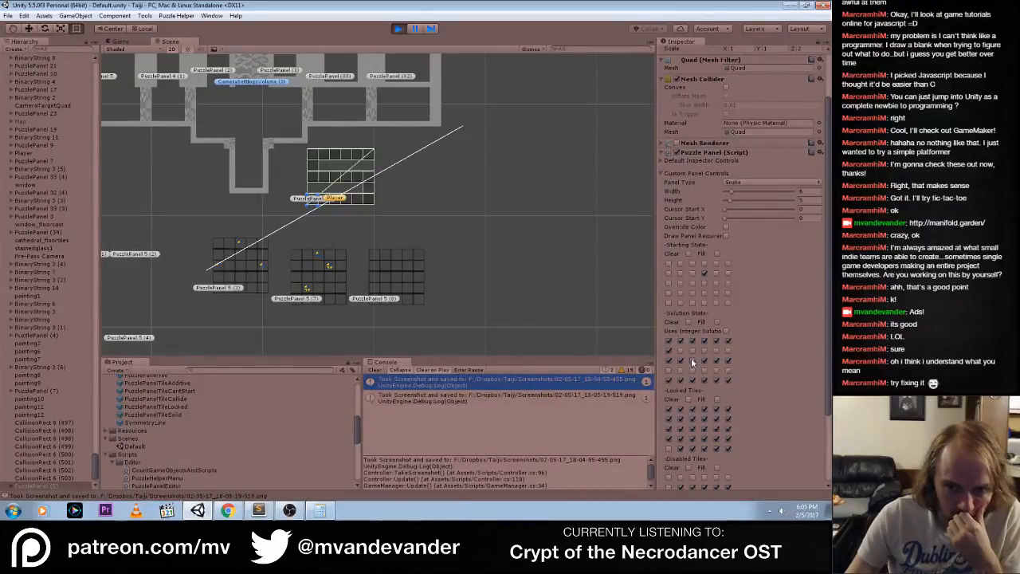
left_click(692, 361)
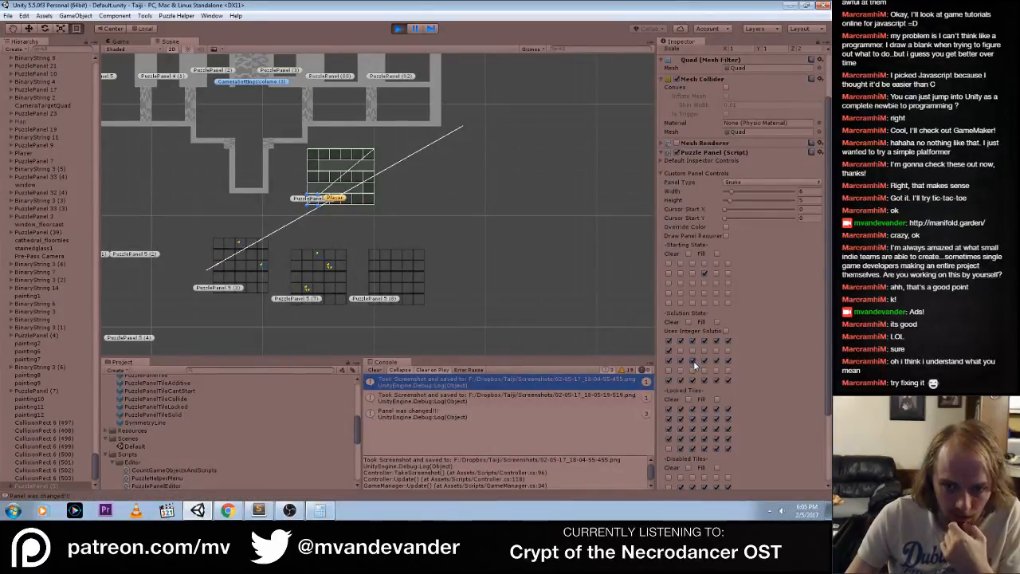
left_click(414, 196)
left_click(397, 29)
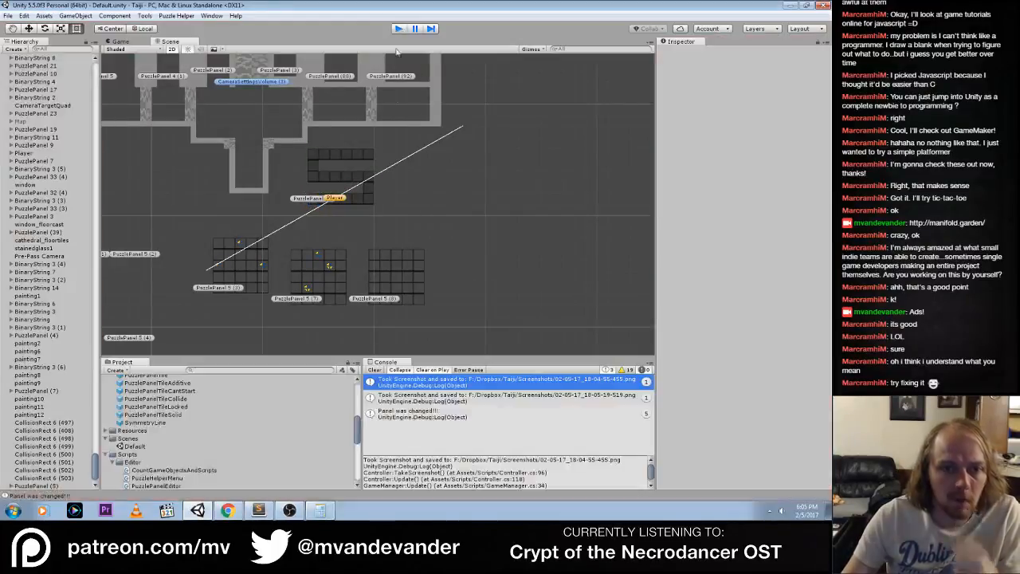
Switch to Sublime Text, comment out the Debug.Log line in ReBuild() of PuzzlePanel.cs, and add blank lines below it for new code
key("alt+Tab")
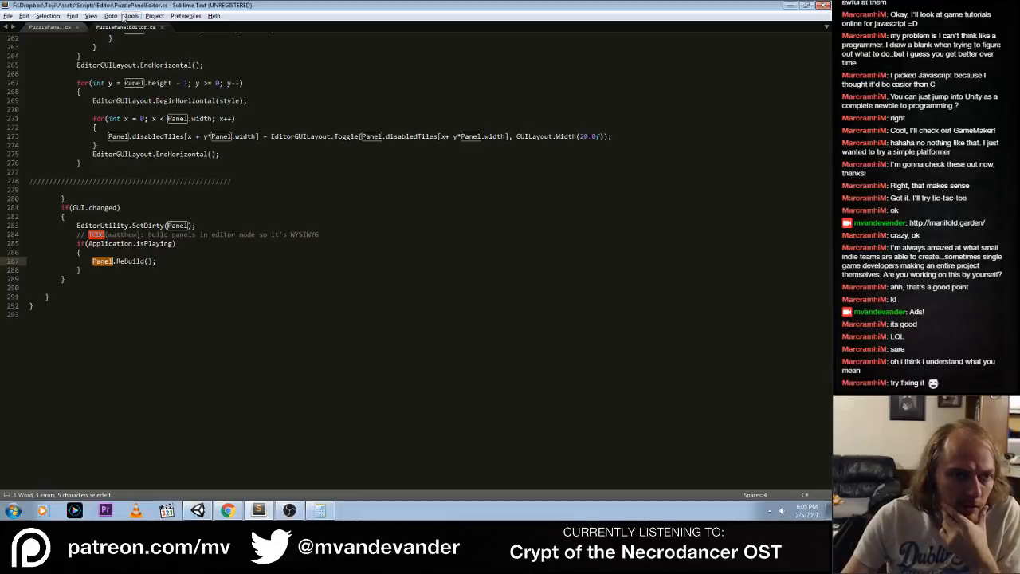
key("F12")
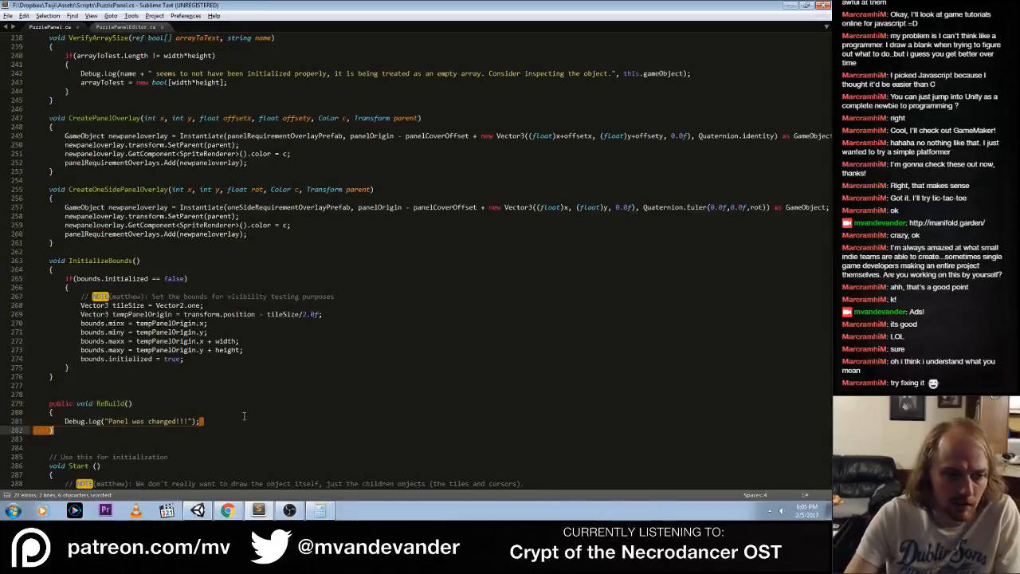
left_click(244, 416)
key("ctrl+slash")
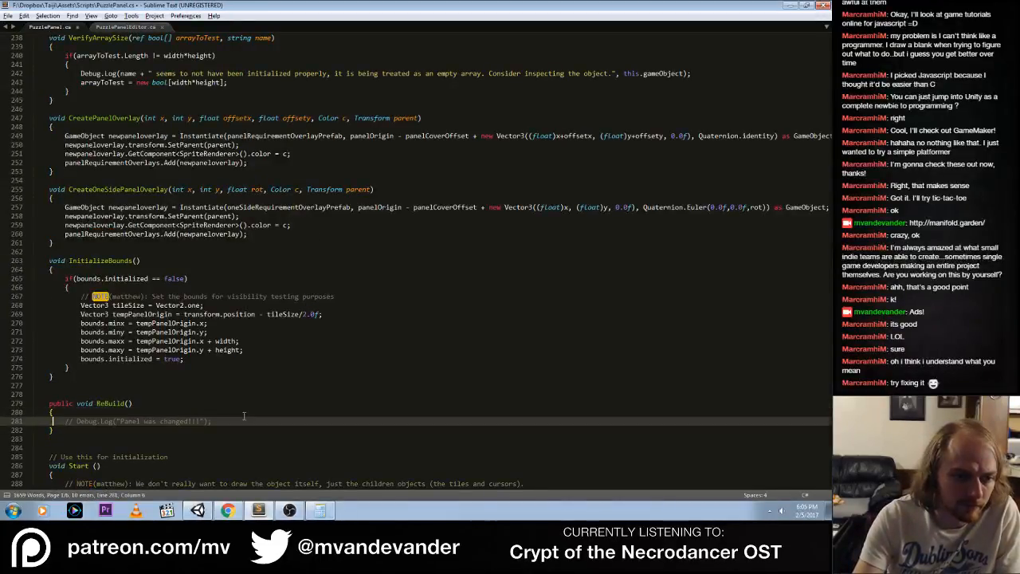
key("Return")
key("Return")
key("Return")
key("Up")
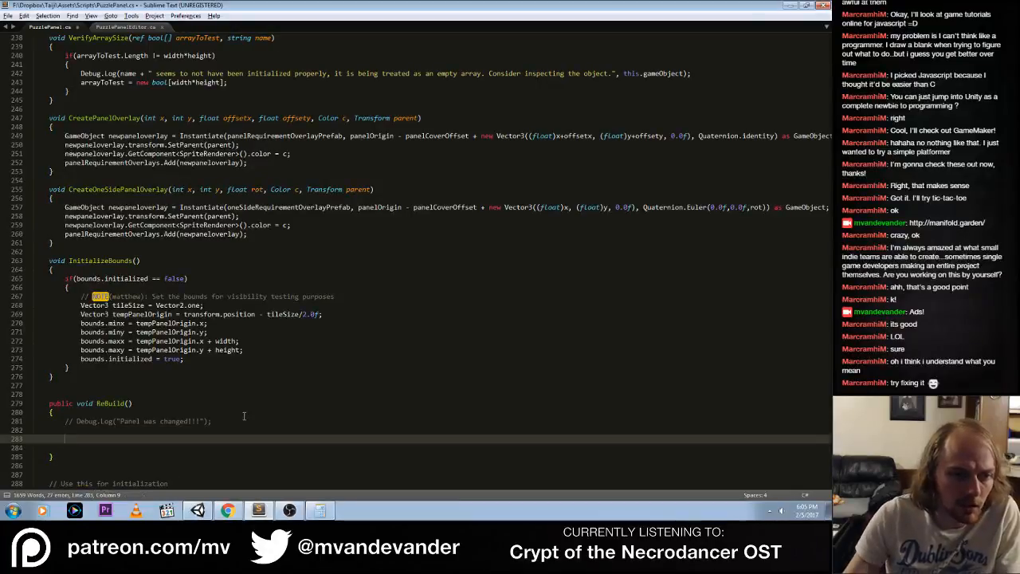
Examine the initialization code in Start() of PuzzlePanel.cs for what ReBuild() needs to repeat
scroll(234, 348, "down", 3)
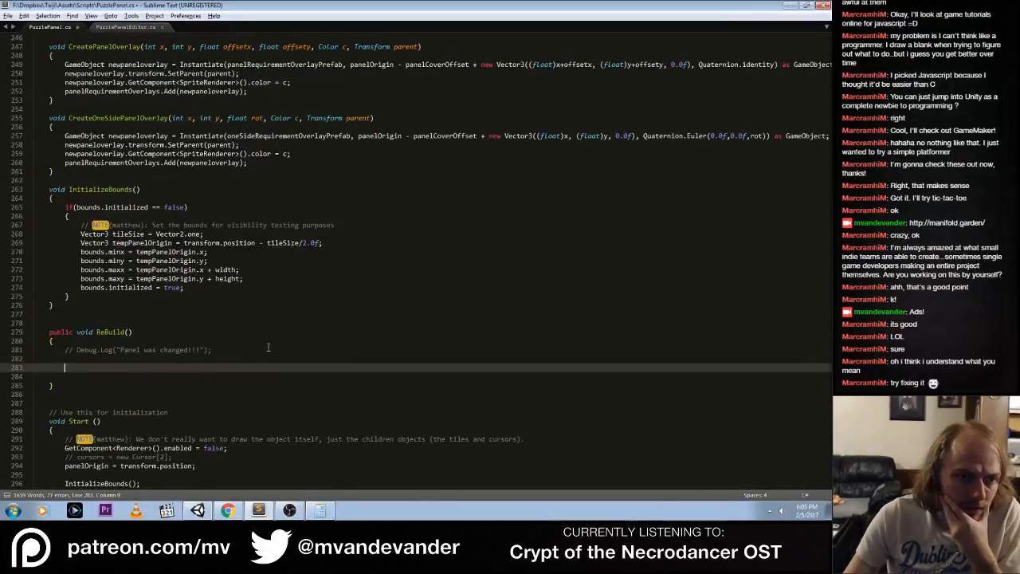
scroll(268, 347, "down", 7)
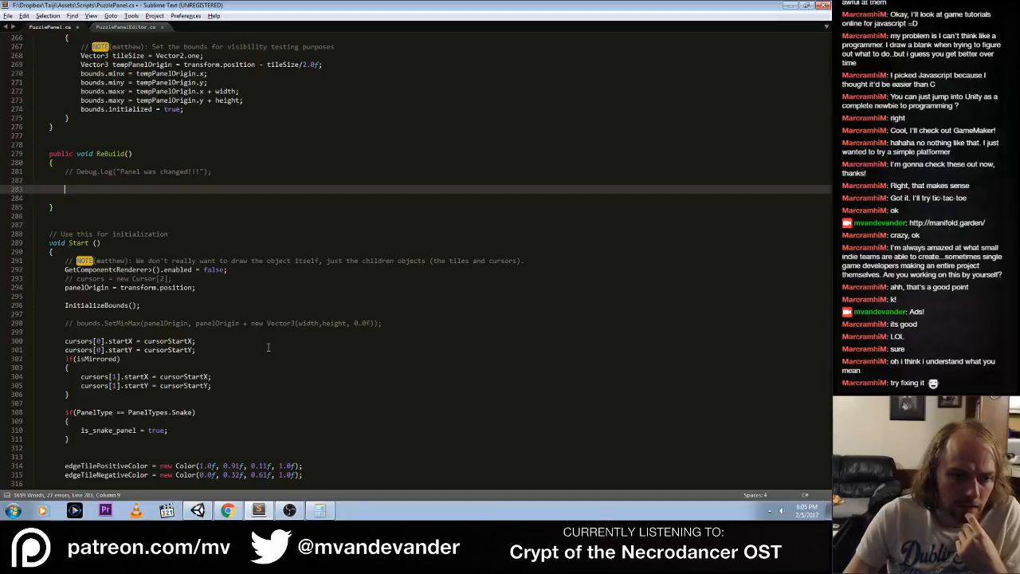
scroll(268, 347, "down", 7)
scroll(268, 347, "up", 3)
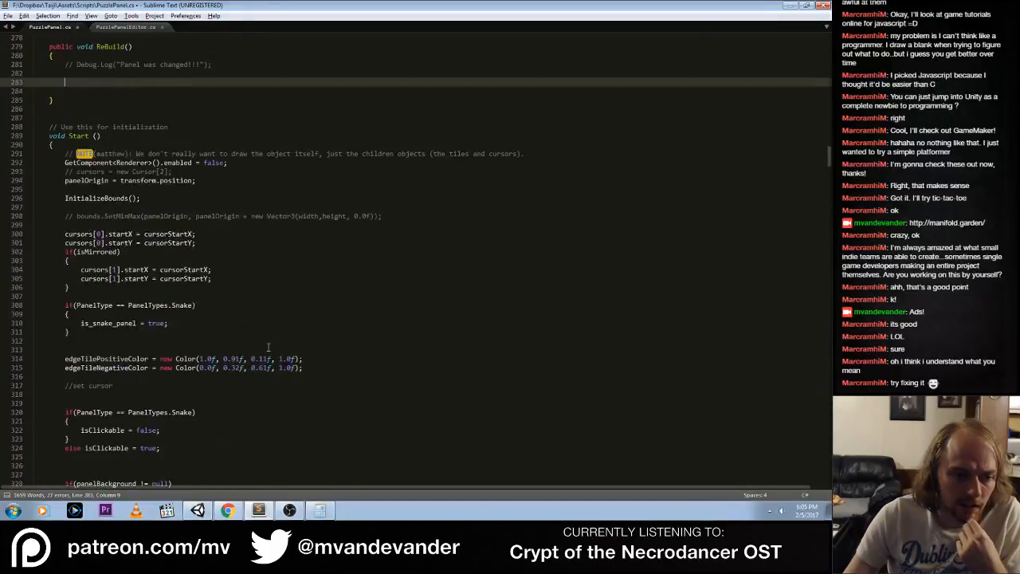
scroll(267, 347, "down", 15)
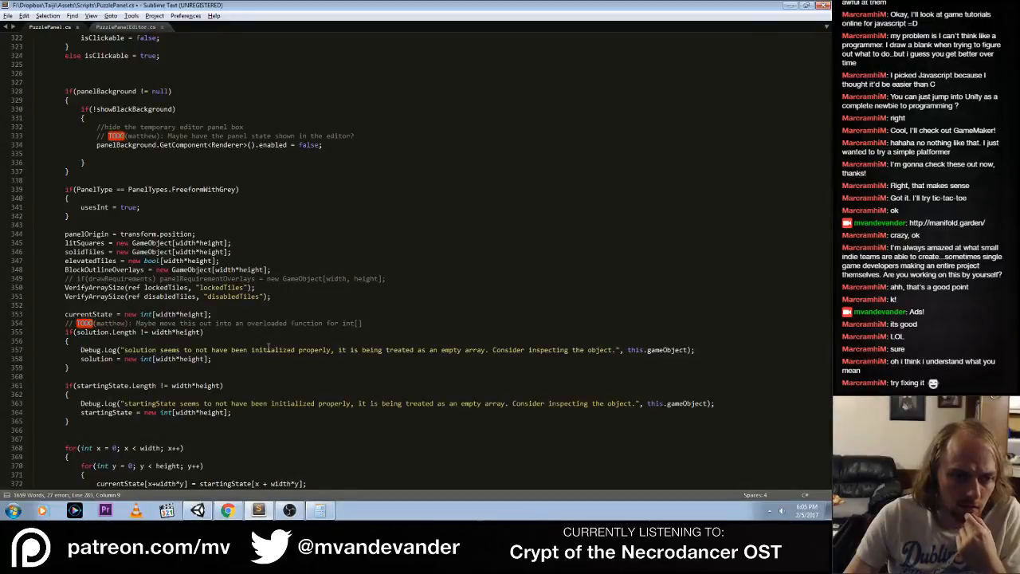
scroll(267, 348, "up", 20)
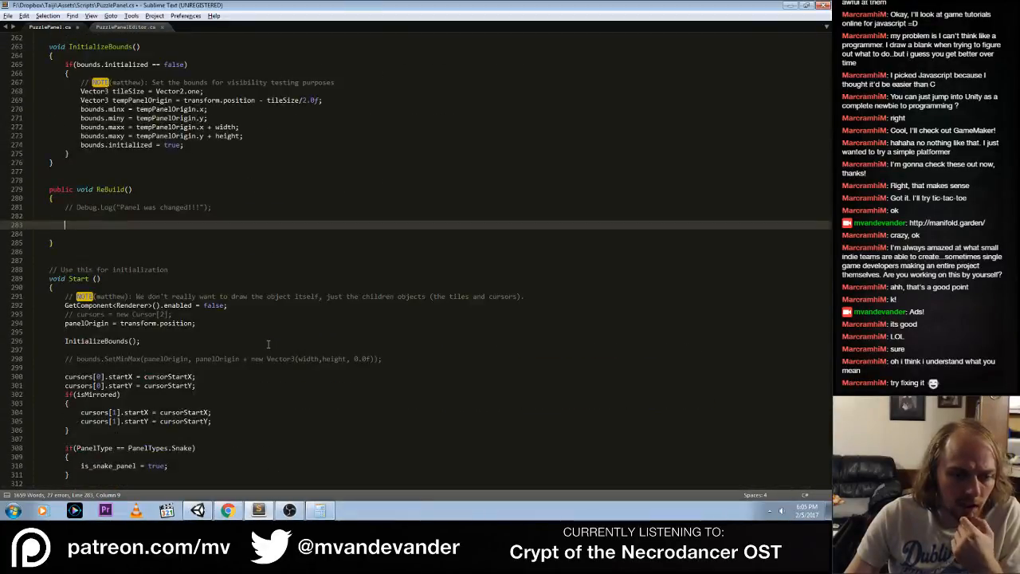
Switch to Chrome, close the page's find bar, and search the Unity scripting documentation for GetChildren
left_click(228, 510)
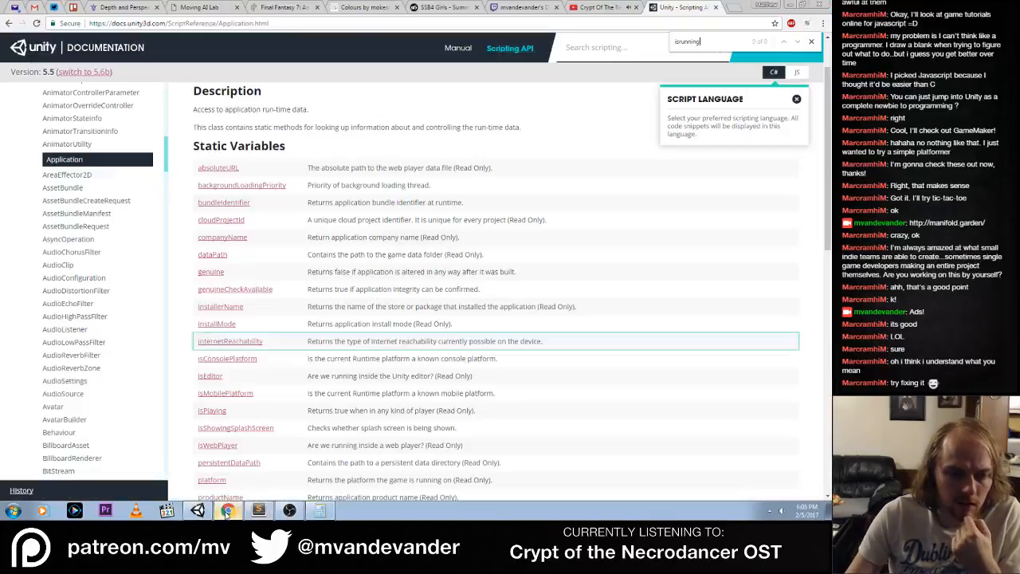
left_click(811, 42)
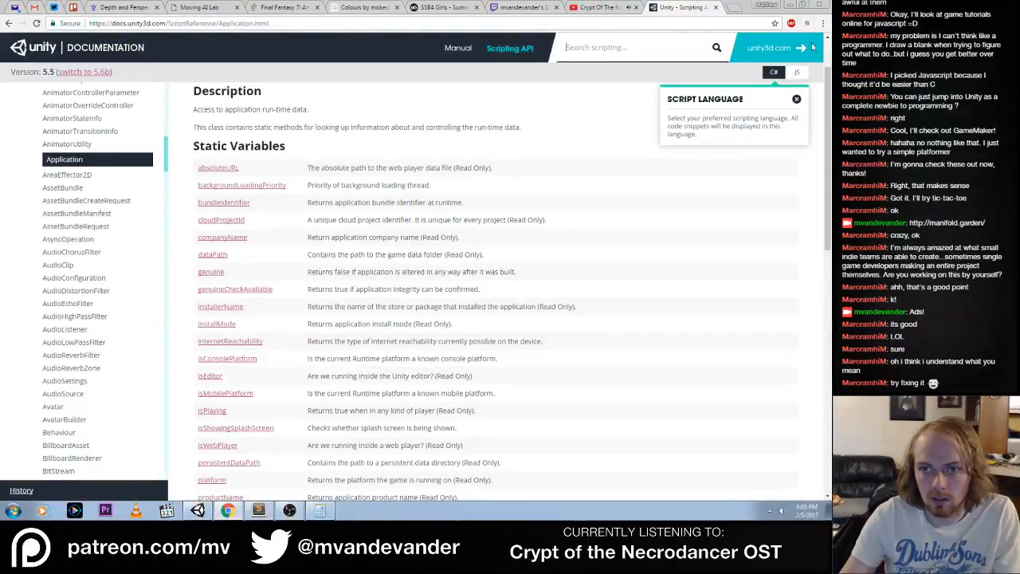
left_click(620, 55)
type("GetChildren")
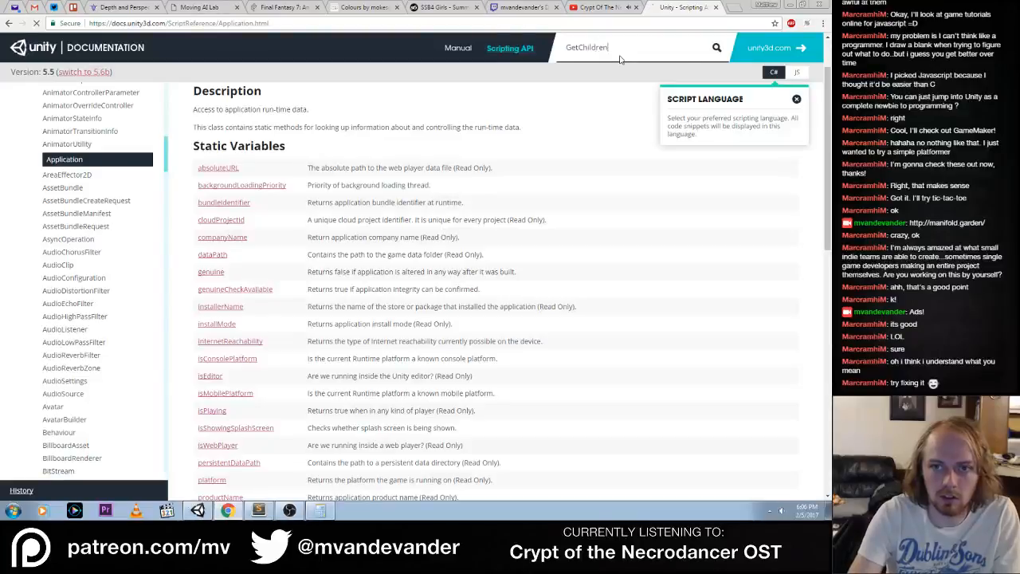
key("Return")
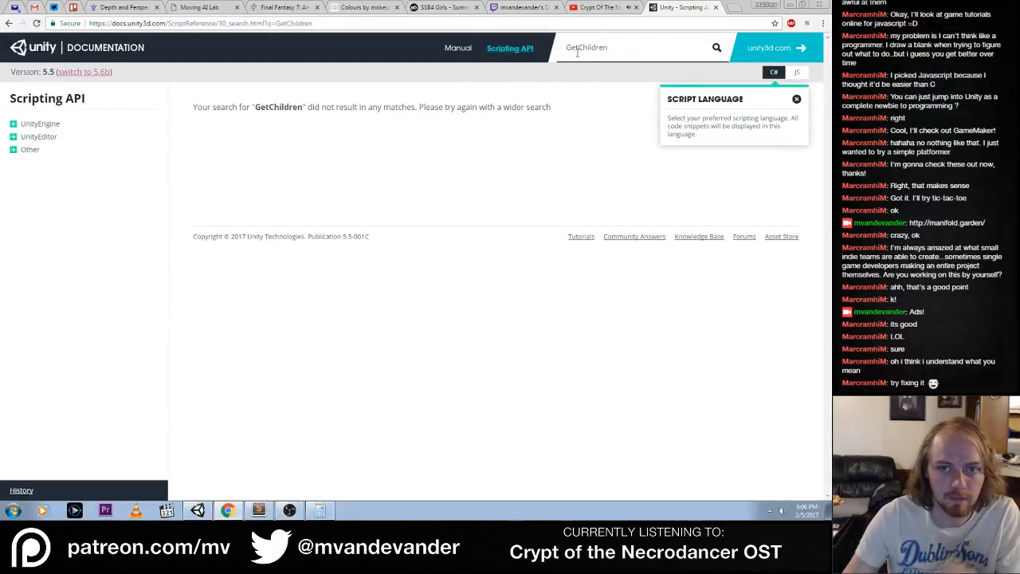
Shorten the documentation query to Children and run the search again
left_click_drag(582, 49, 525, 49)
key("BackSpace")
key("Return")
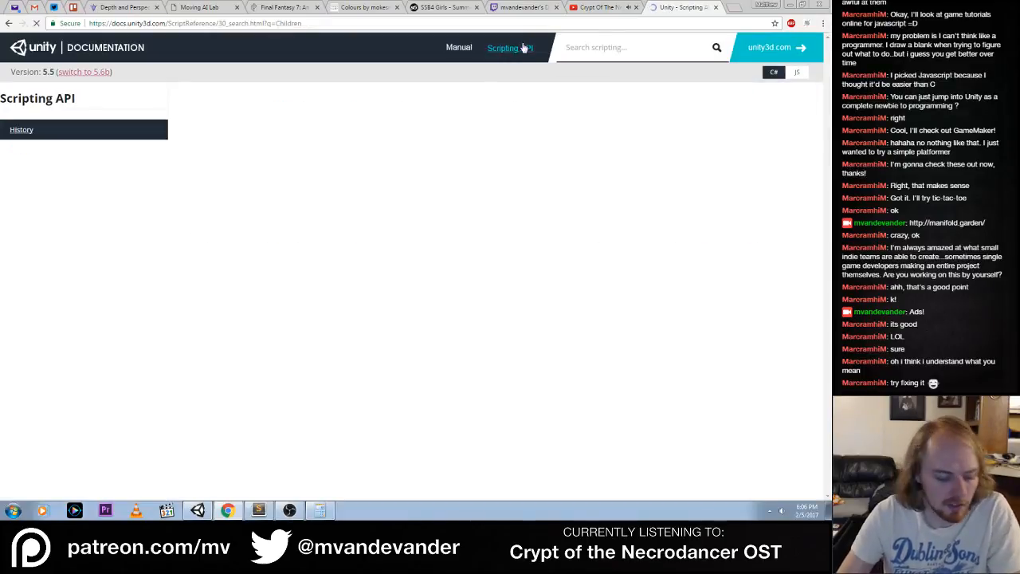
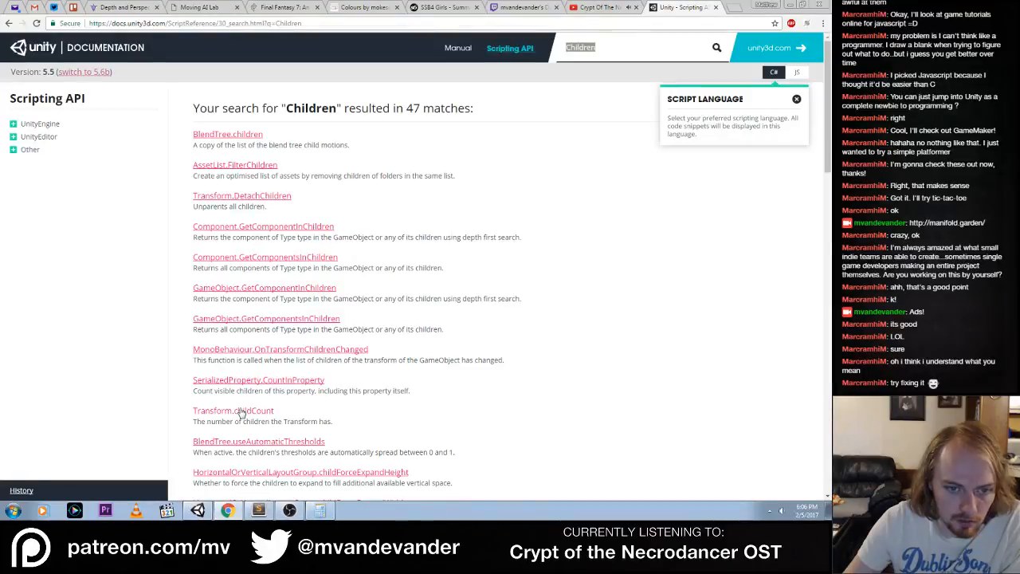
Look through the GameObject class reference for members that deal with child objects, and return to the "Children" search results
left_click(264, 288)
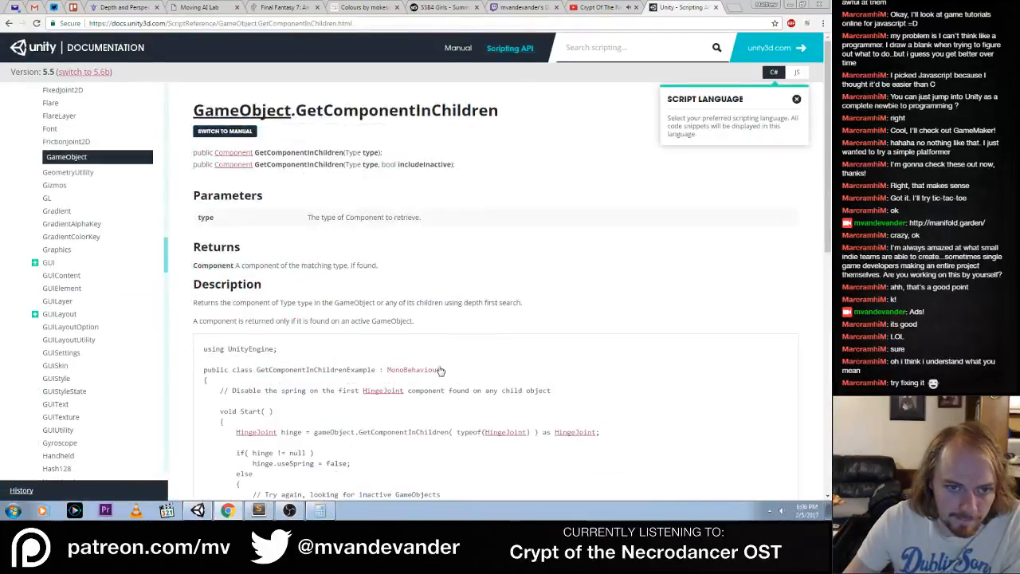
left_click(241, 109)
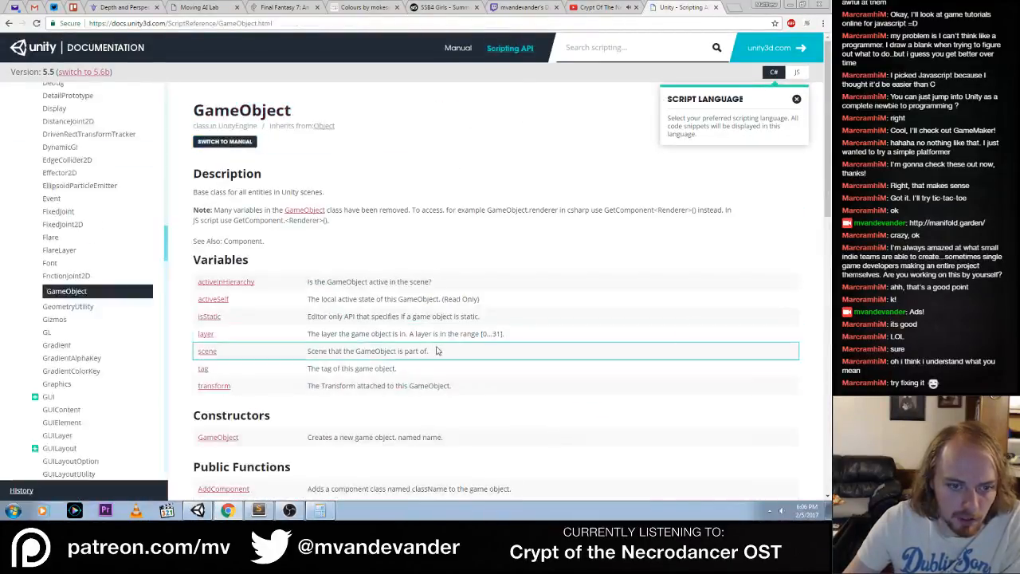
scroll(436, 353, "down", 1)
scroll(436, 353, "down", 2)
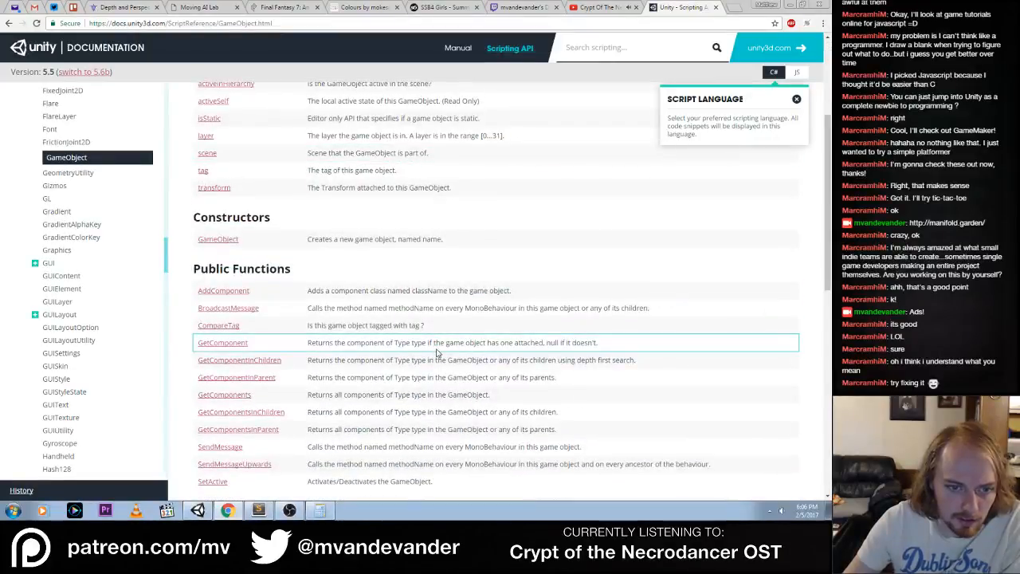
scroll(436, 353, "down", 3)
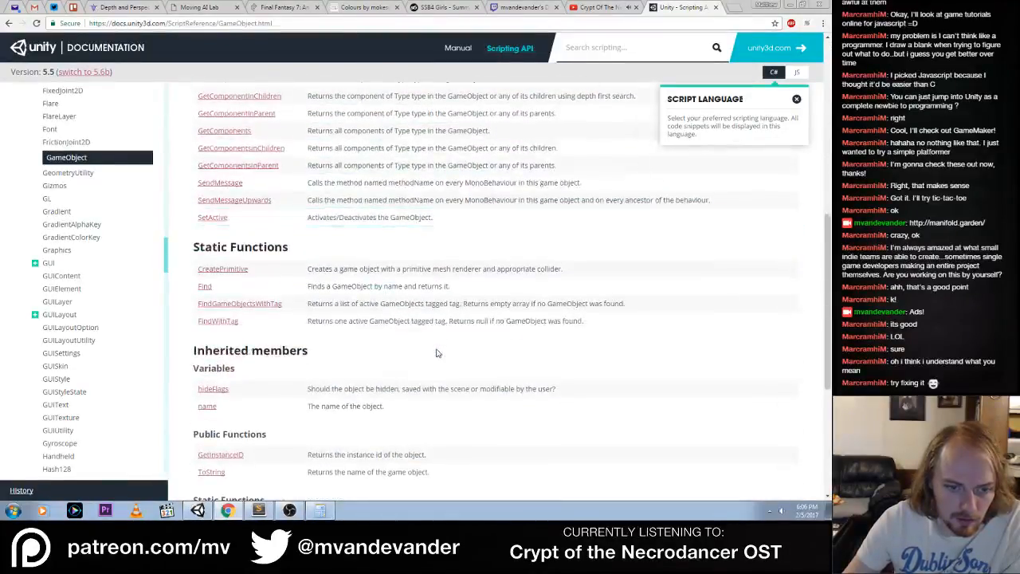
scroll(436, 353, "down", 3)
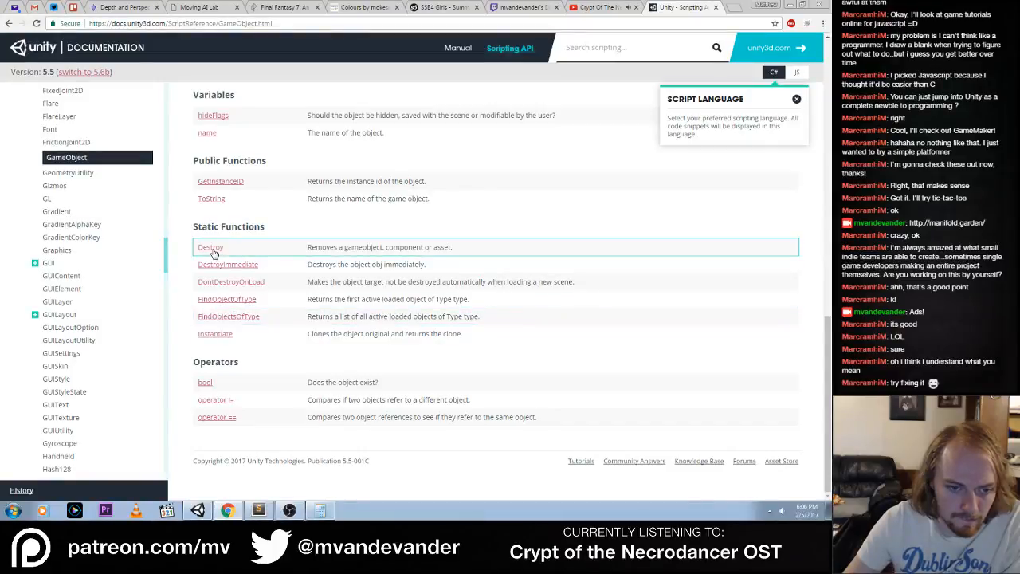
left_click(9, 23)
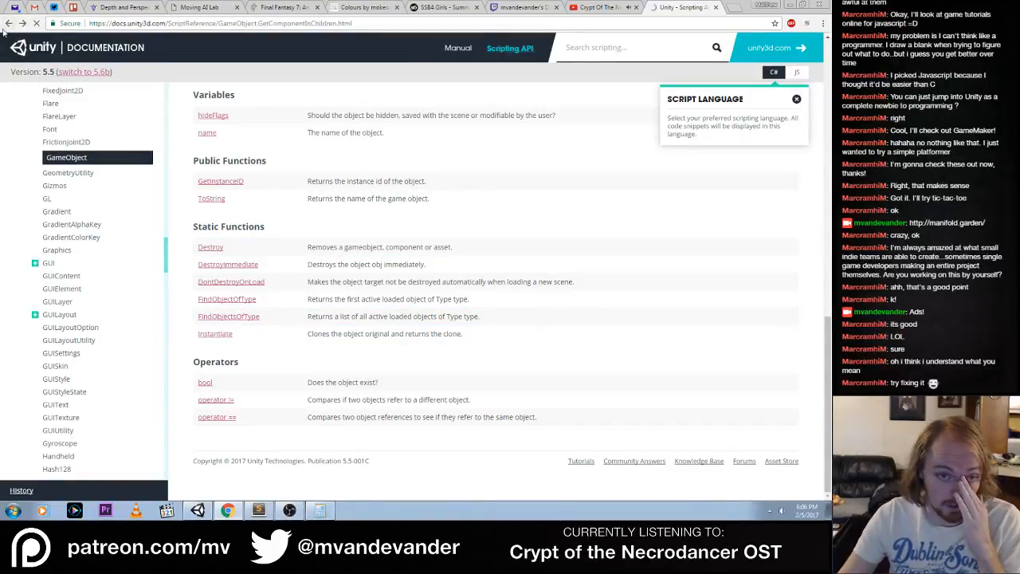
left_click(7, 24)
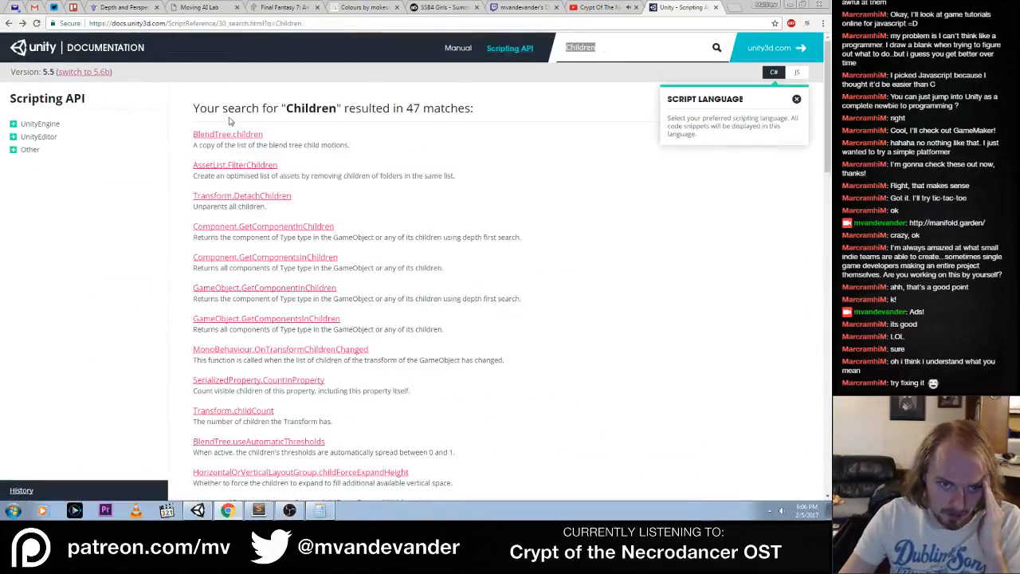
Open the Transform class reference by way of Transform.DetachChildren and examine its variables and functions for ways to access children
left_click(256, 199)
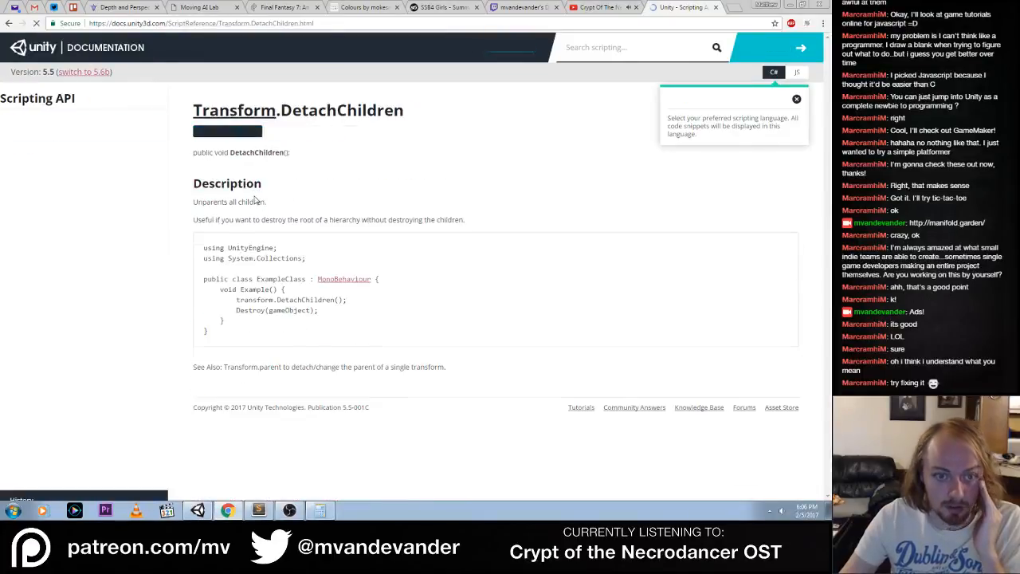
left_click(231, 113)
scroll(331, 281, "down", 3)
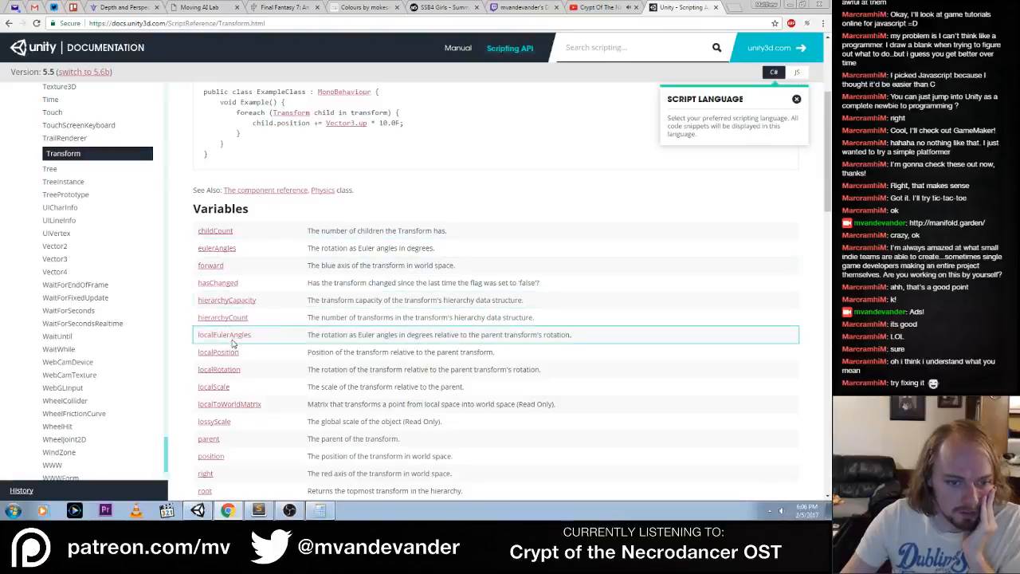
scroll(234, 347, "down", 1)
scroll(239, 336, "down", 3)
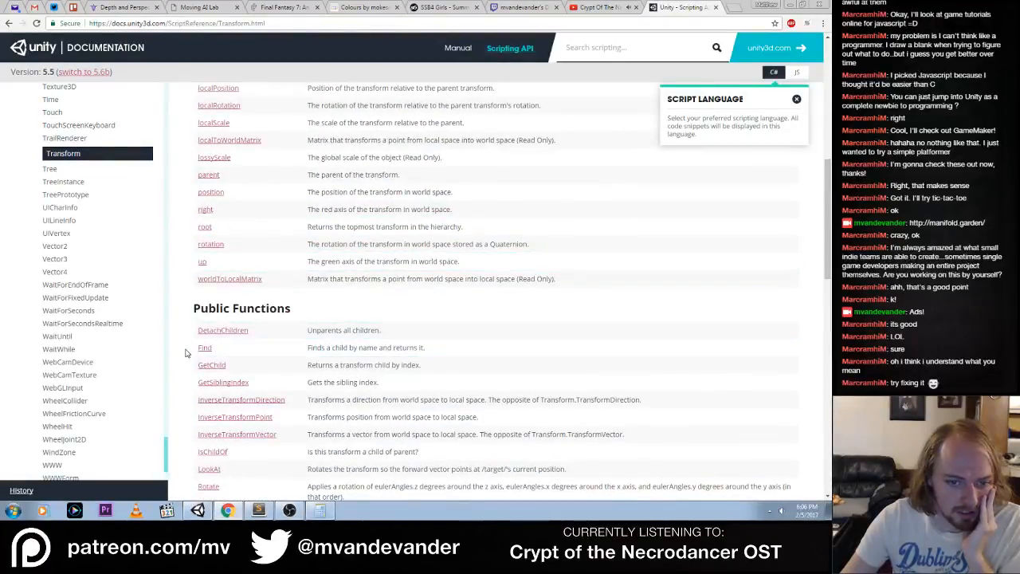
scroll(237, 358, "down", 1)
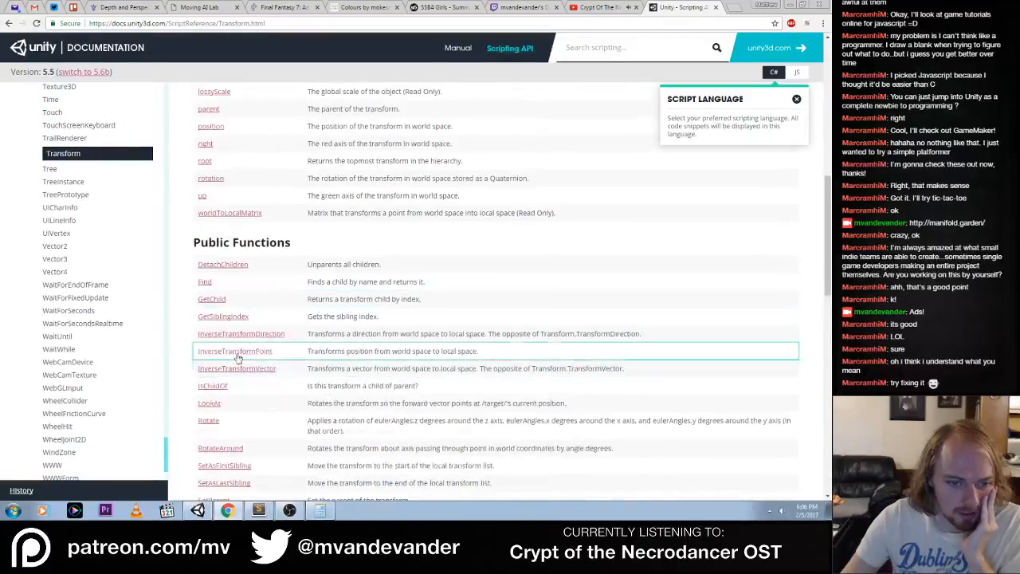
scroll(255, 308, "down", 3)
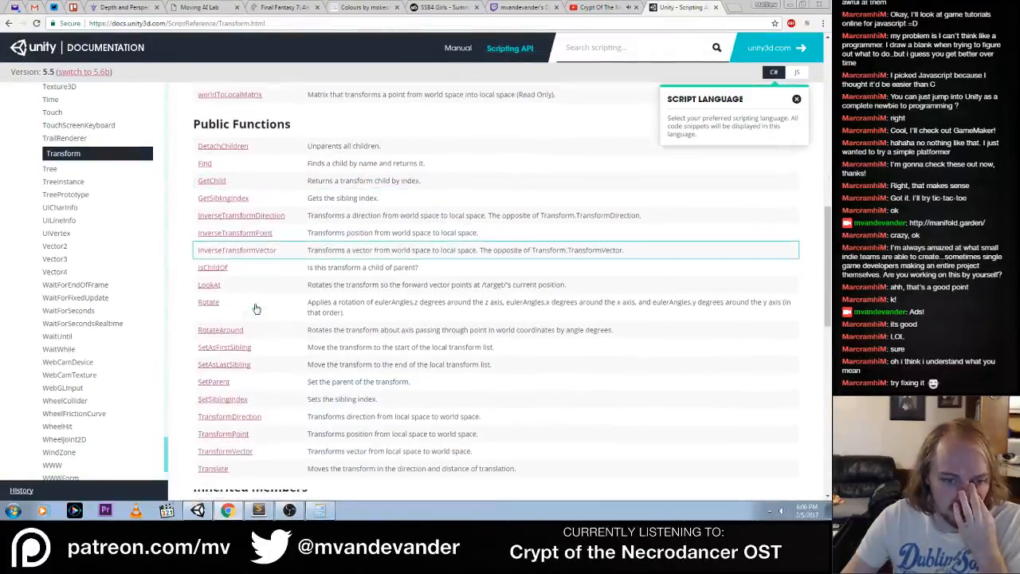
scroll(255, 307, "down", 2)
scroll(255, 308, "down", 2)
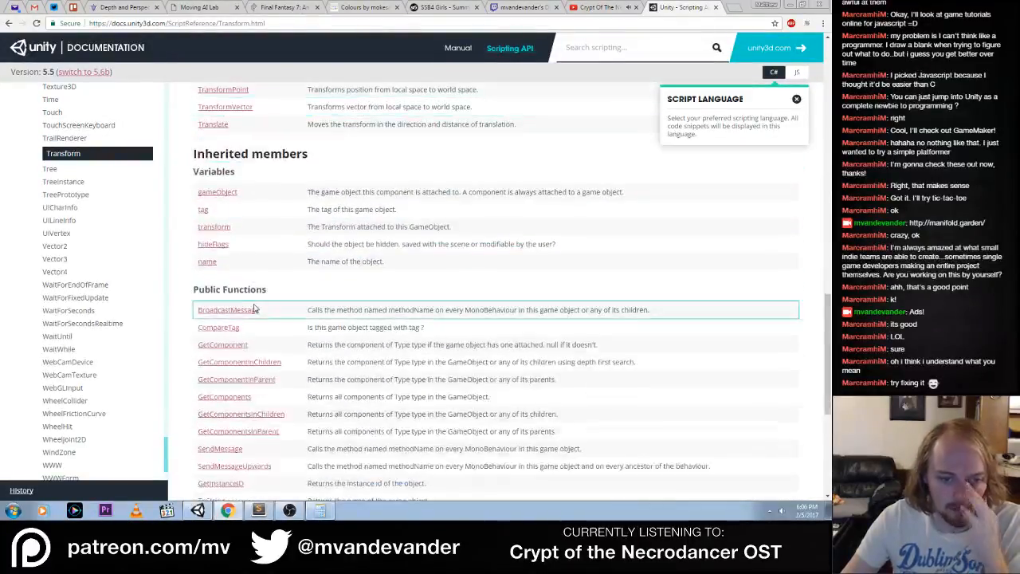
scroll(255, 308, "down", 2)
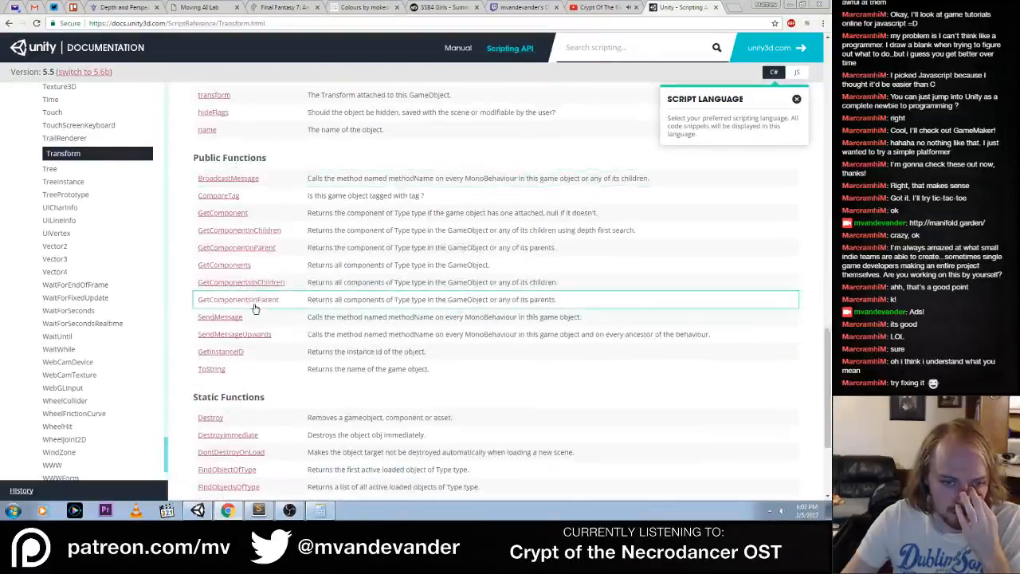
scroll(255, 307, "down", 2)
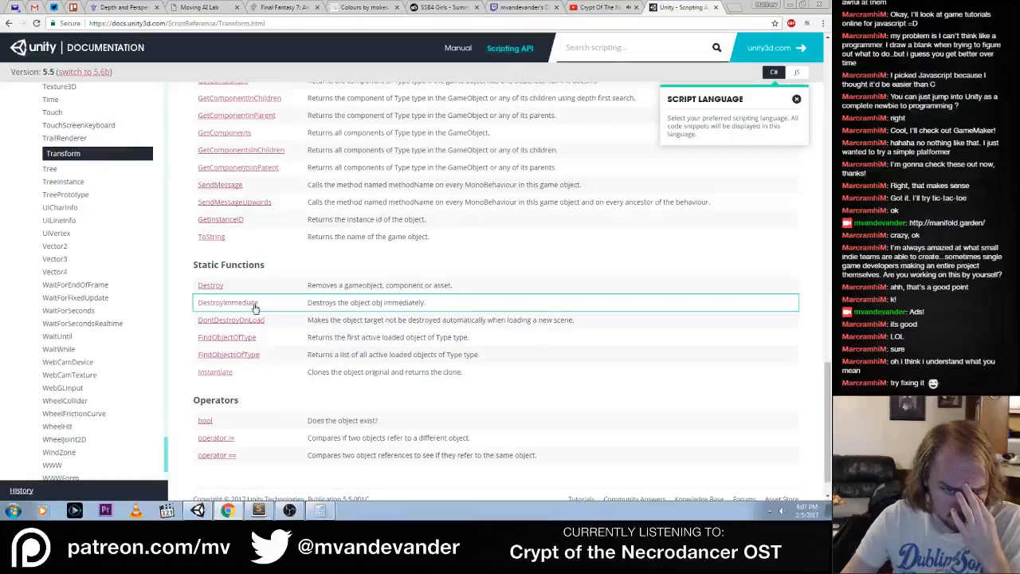
scroll(255, 308, "up", 4)
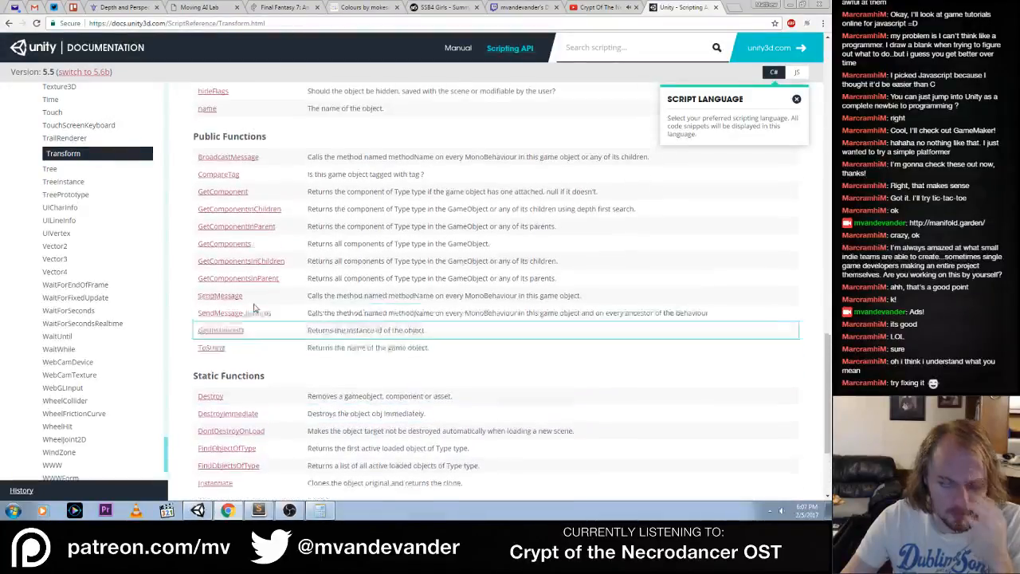
scroll(255, 307, "up", 5)
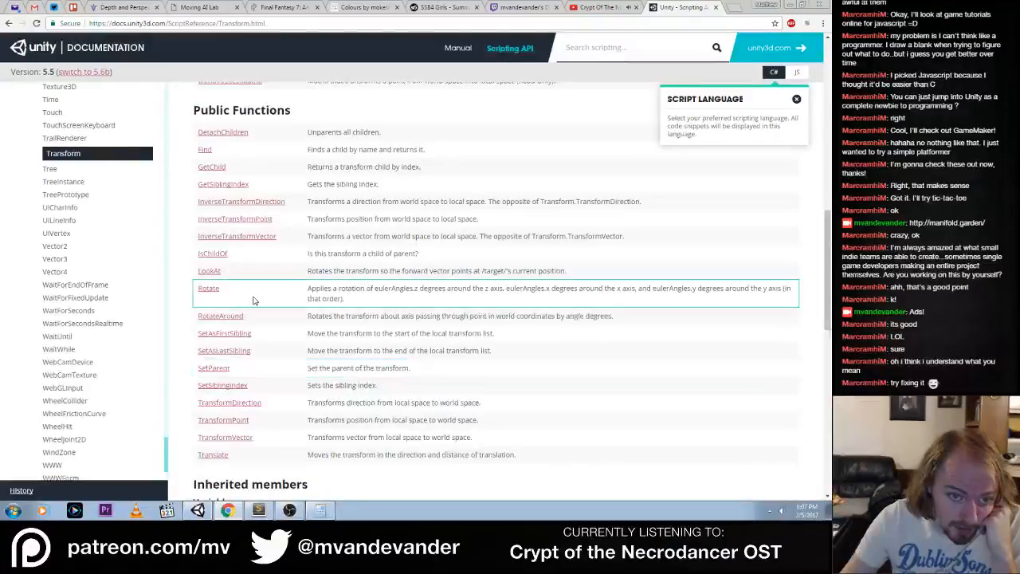
Open the Transform.GetChild reference page and read its parameters, return value and example code
left_click(212, 168)
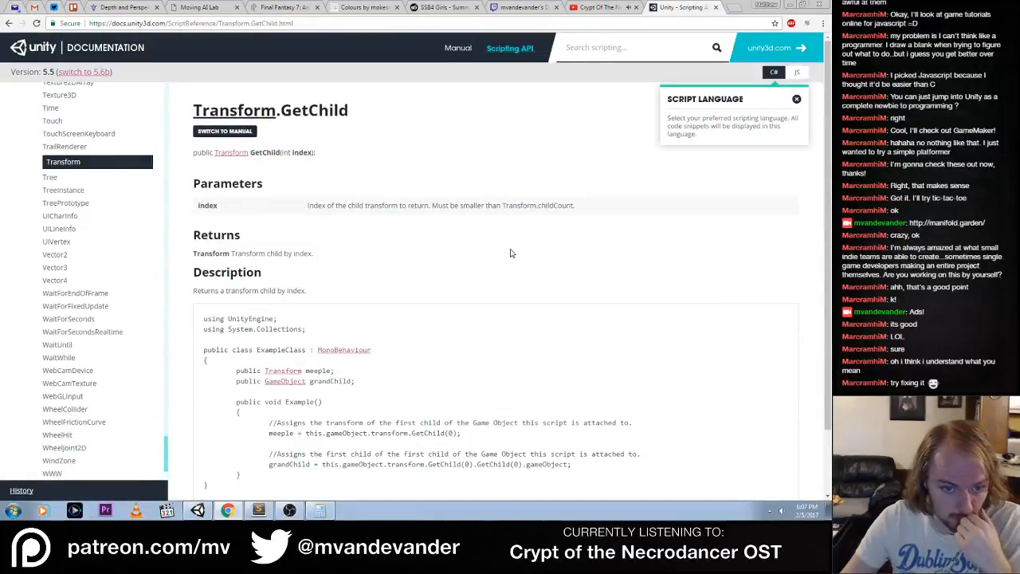
scroll(511, 253, "down", 1)
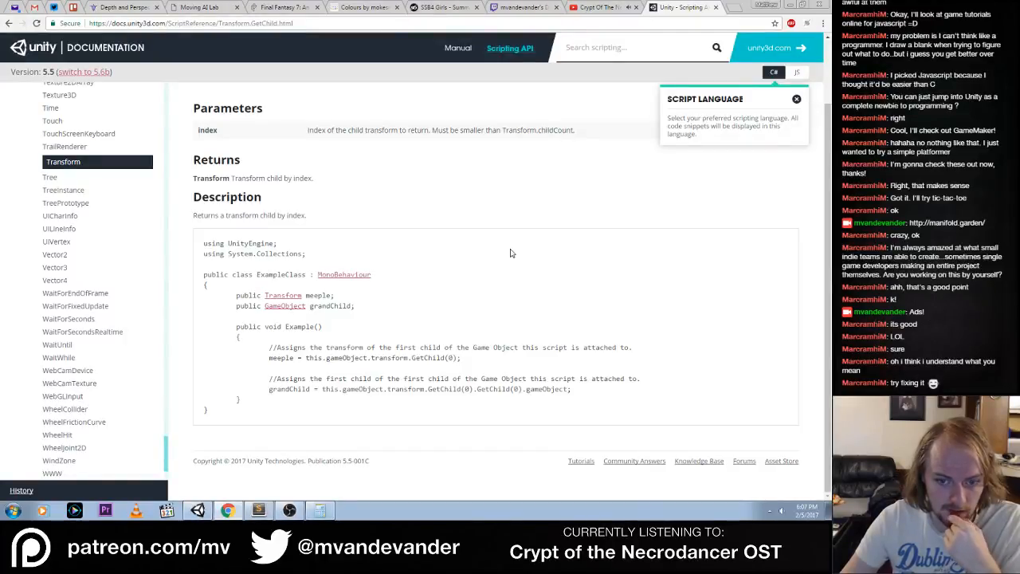
scroll(511, 253, "up", 1)
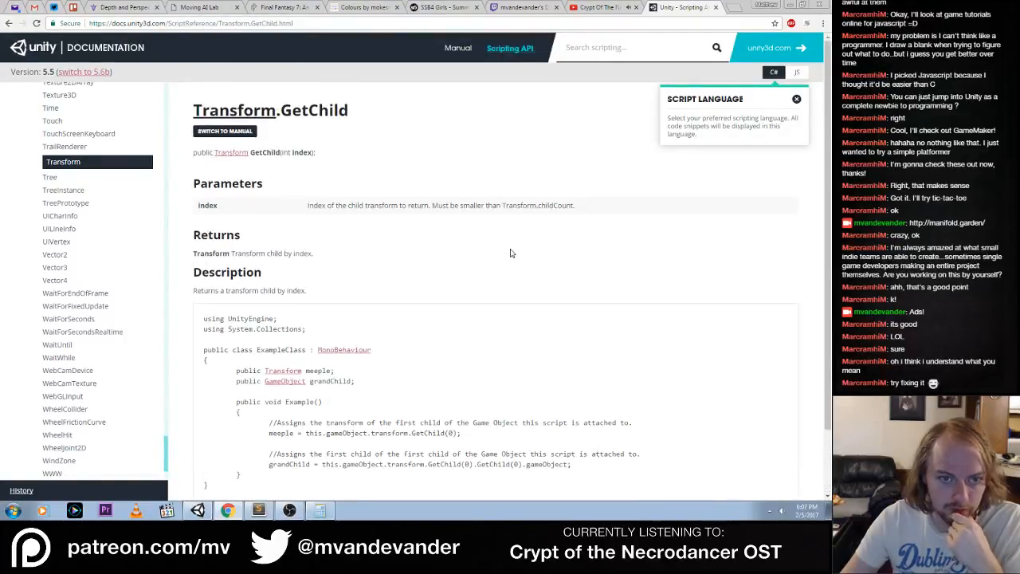
Switch to Sublime Text and write a while statement with the condition transform.childCount inside ReBuild() in PuzzlePanel.cs
key("alt+Tab")
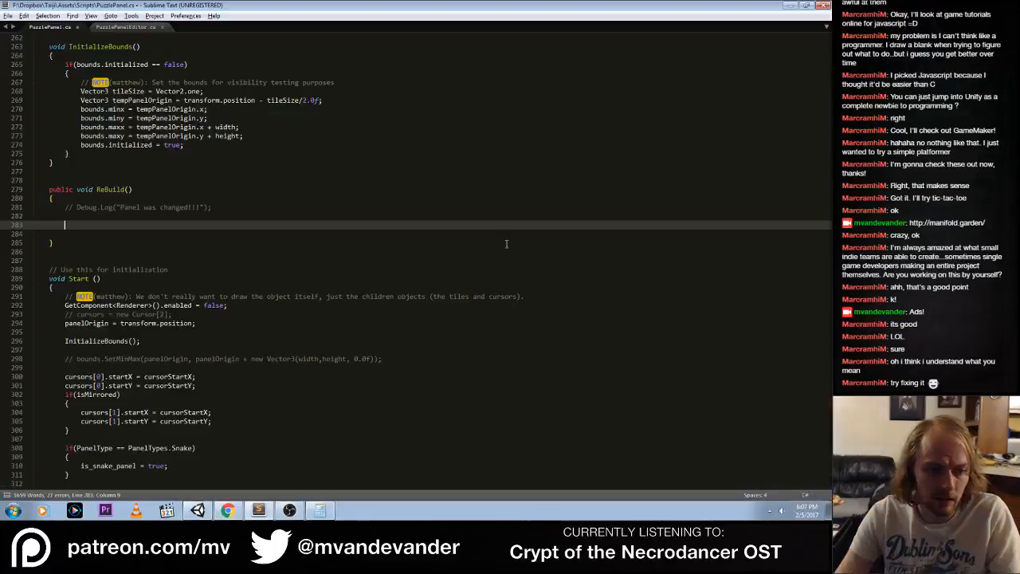
type("while")
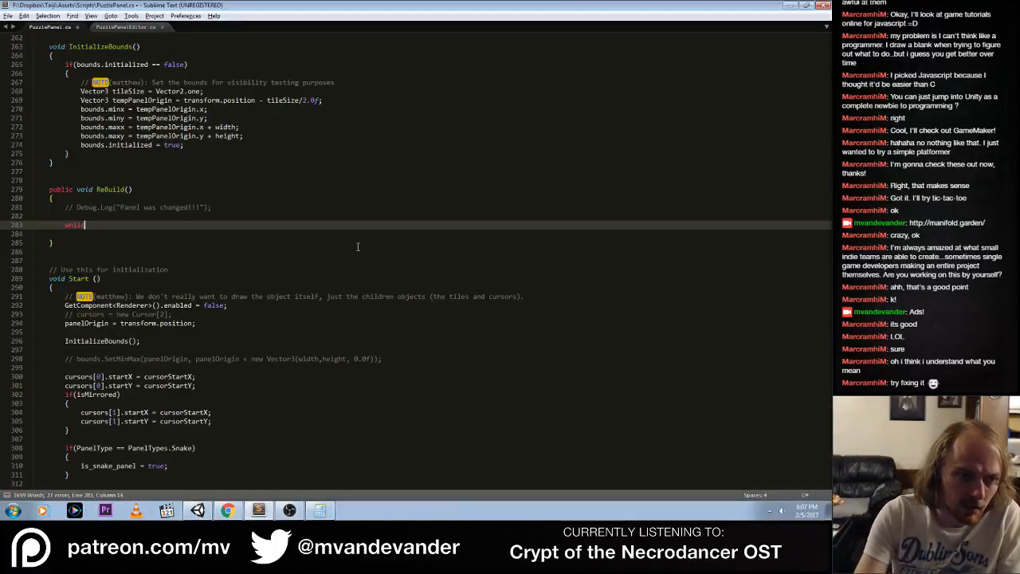
type("(")
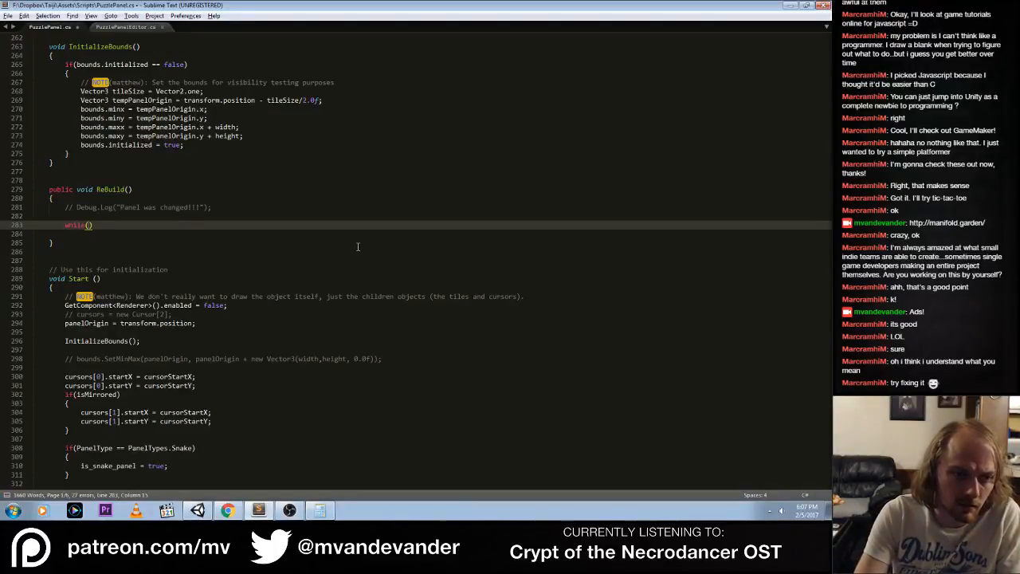
key("alt+Tab")
key("alt+Tab")
type("tran")
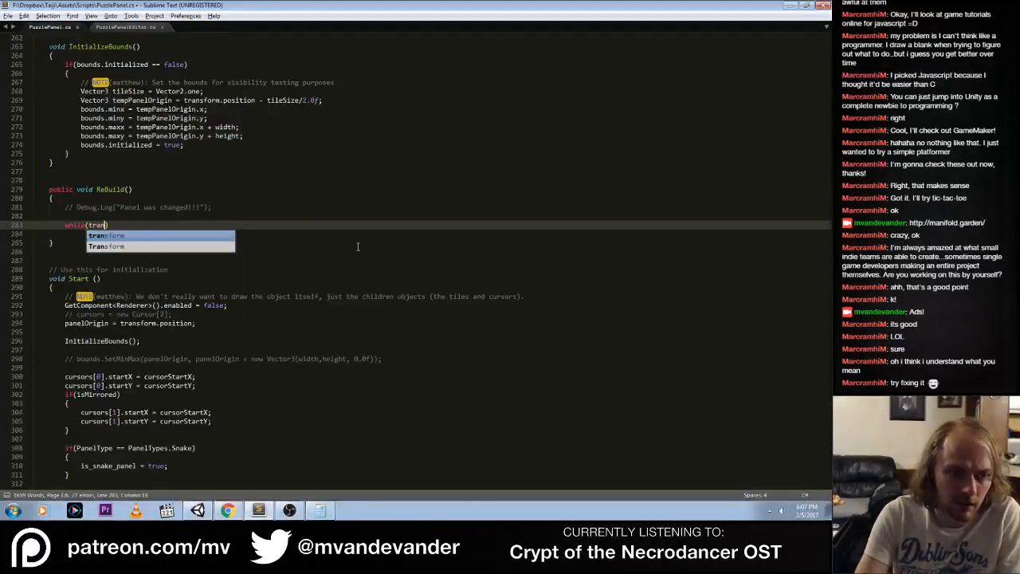
type("sform.childeCount")
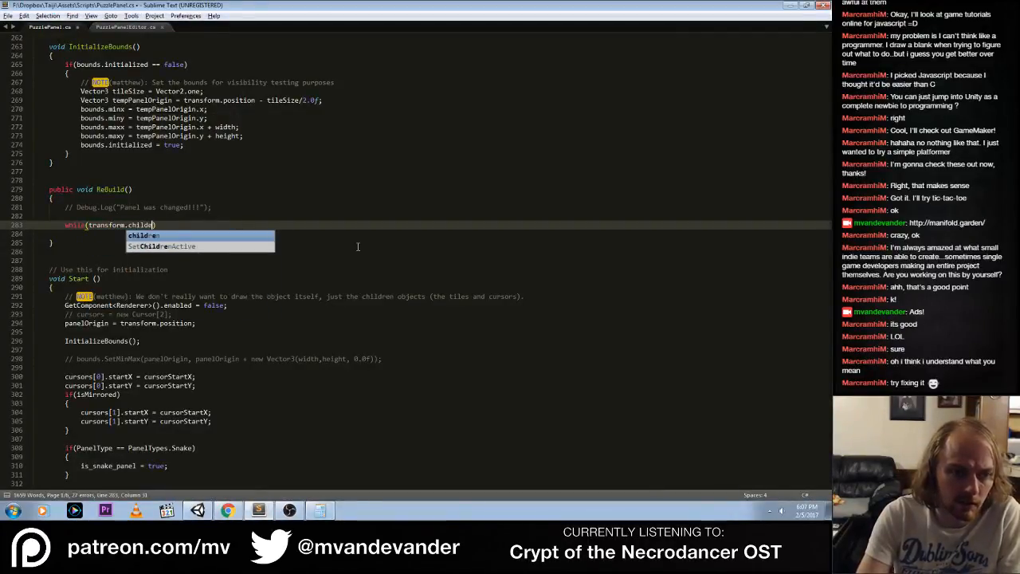
key("ctrl+shift+Left")
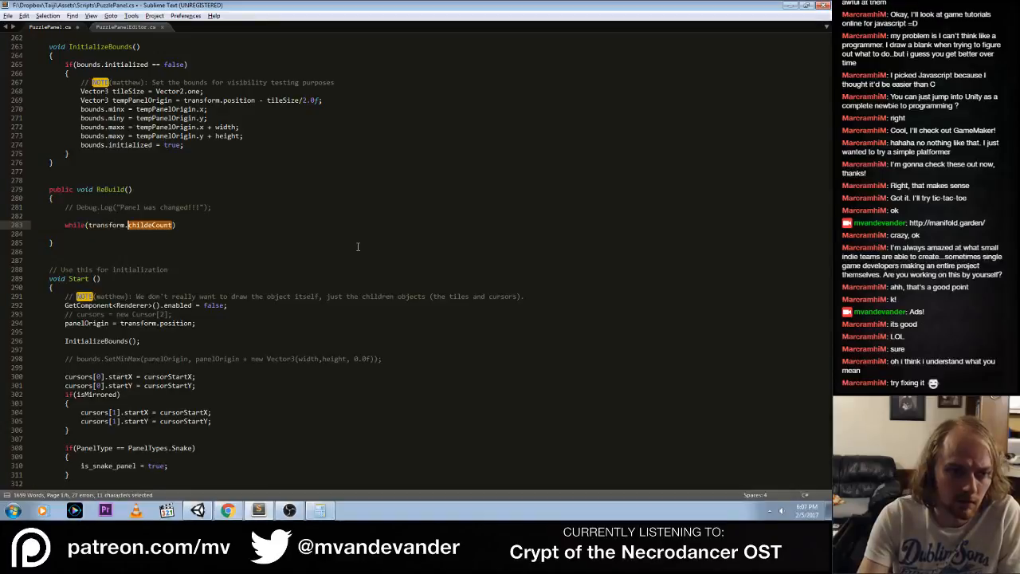
type("v")
key("BackSpace")
type("childCoun")
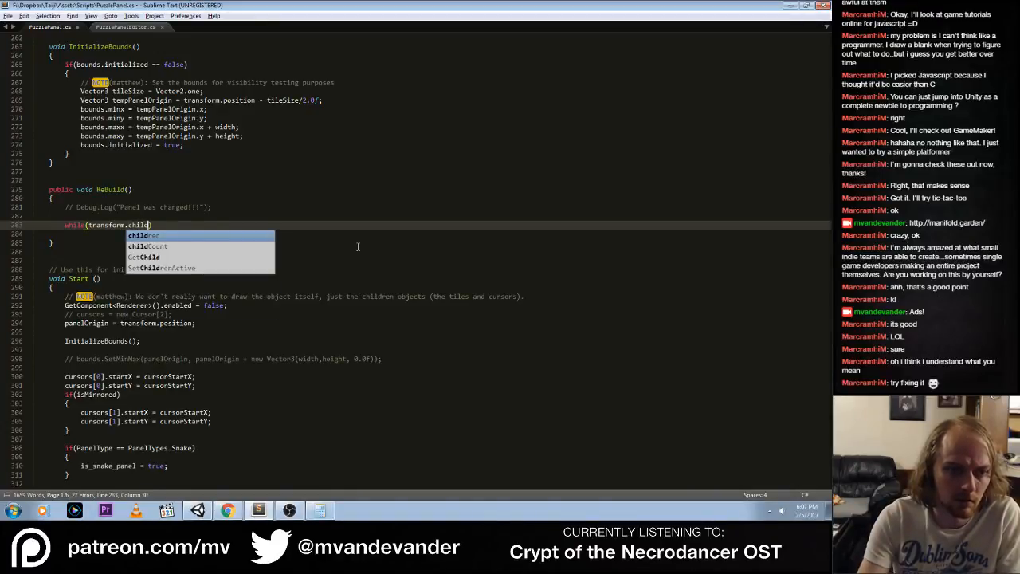
type("t")
Add an empty braced body beneath the while statement in ReBuild()
key("End")
key("Return")
type("{")
key("Return")
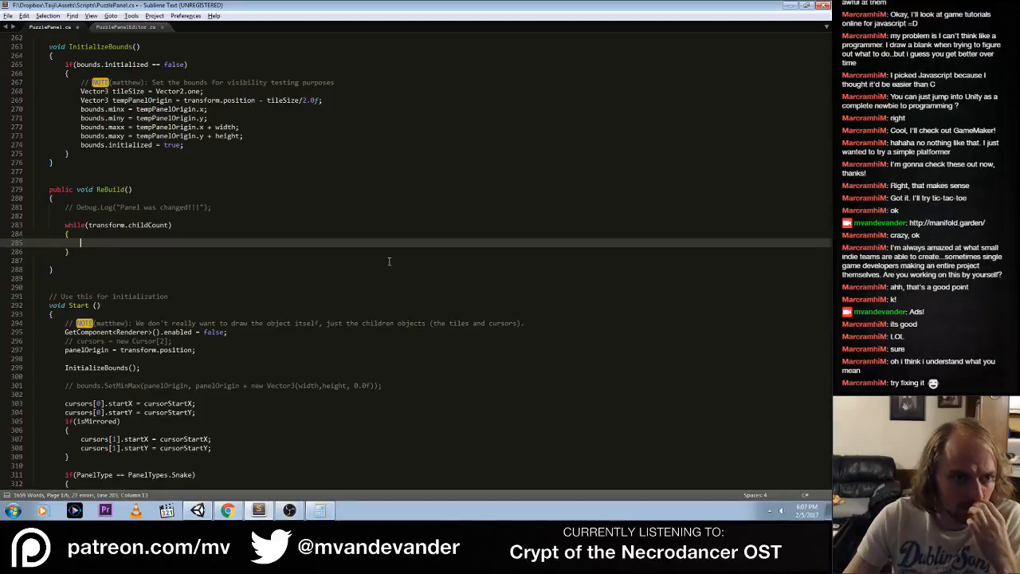
Examine how SetChildrenActive() iterates over the child transforms in PuzzlePanel.cs, and return to the while loop in ReBuild()
scroll(389, 261, "up", 4)
scroll(388, 262, "down", 20)
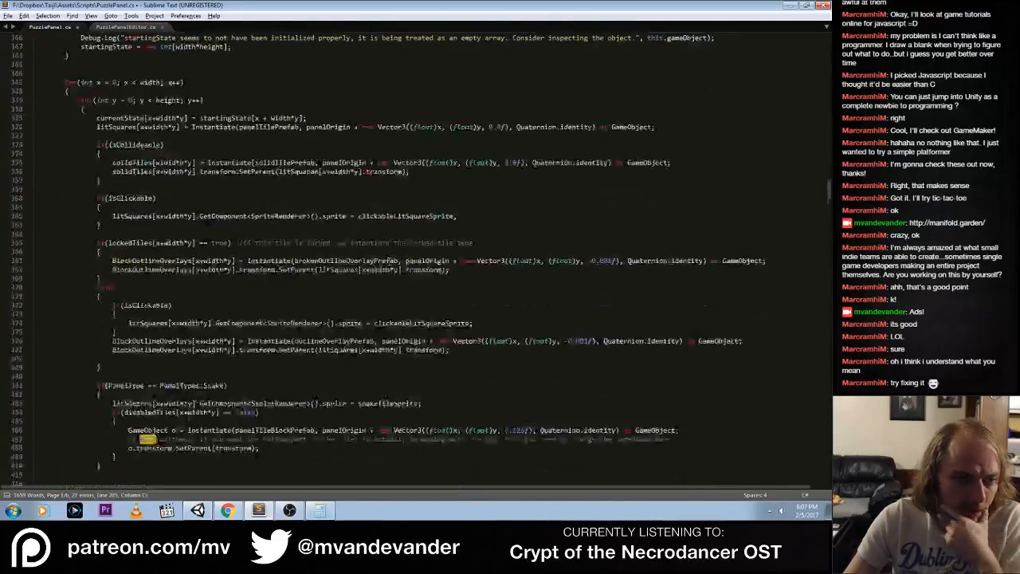
scroll(389, 261, "down", 20)
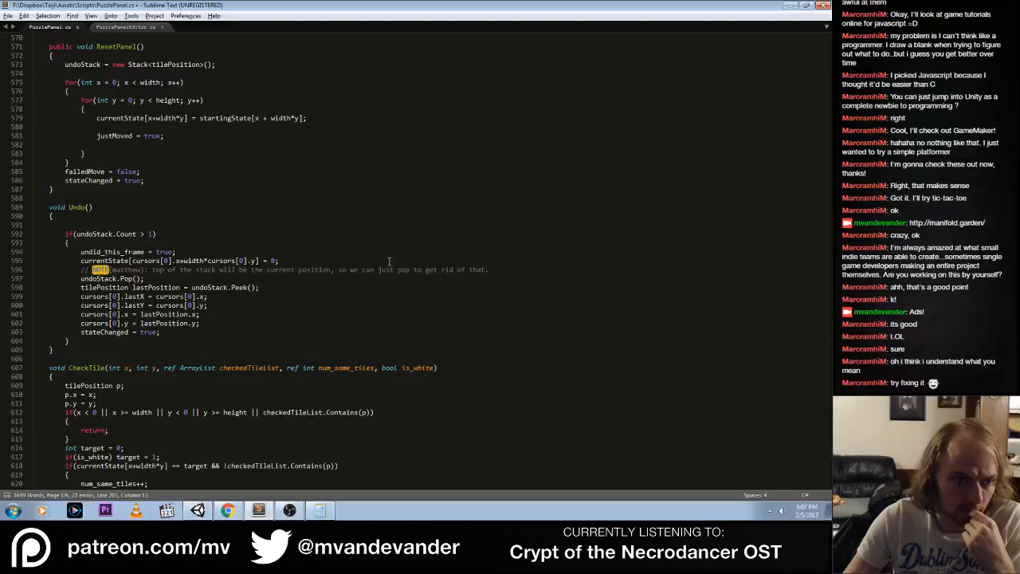
scroll(389, 261, "down", 11)
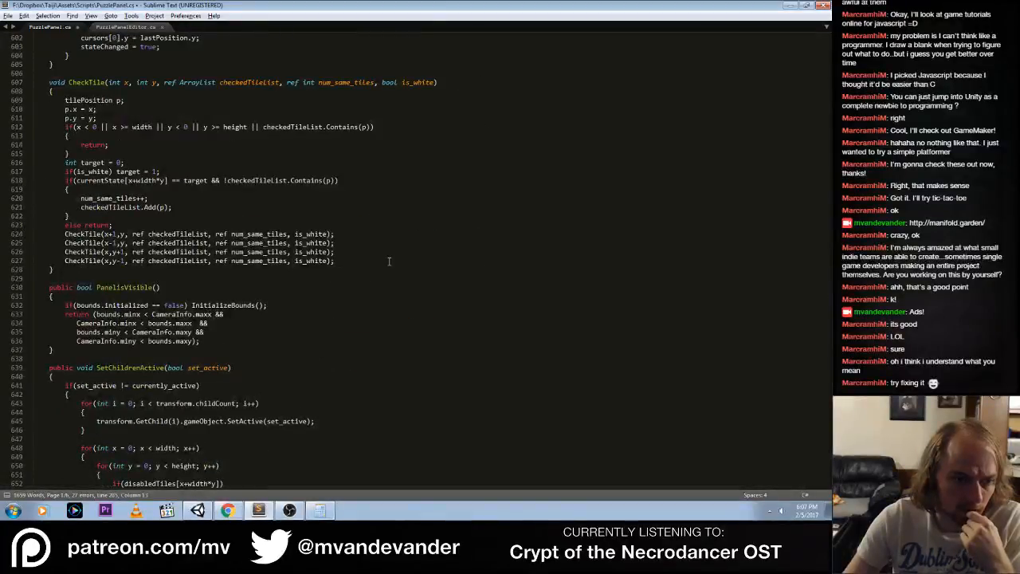
scroll(389, 262, "down", 4)
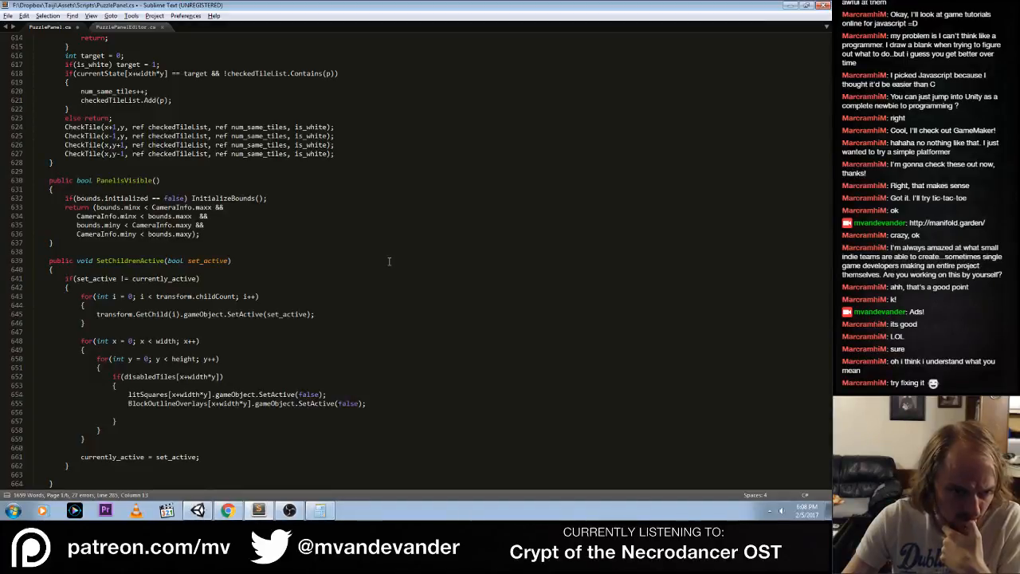
scroll(389, 261, "up", 20)
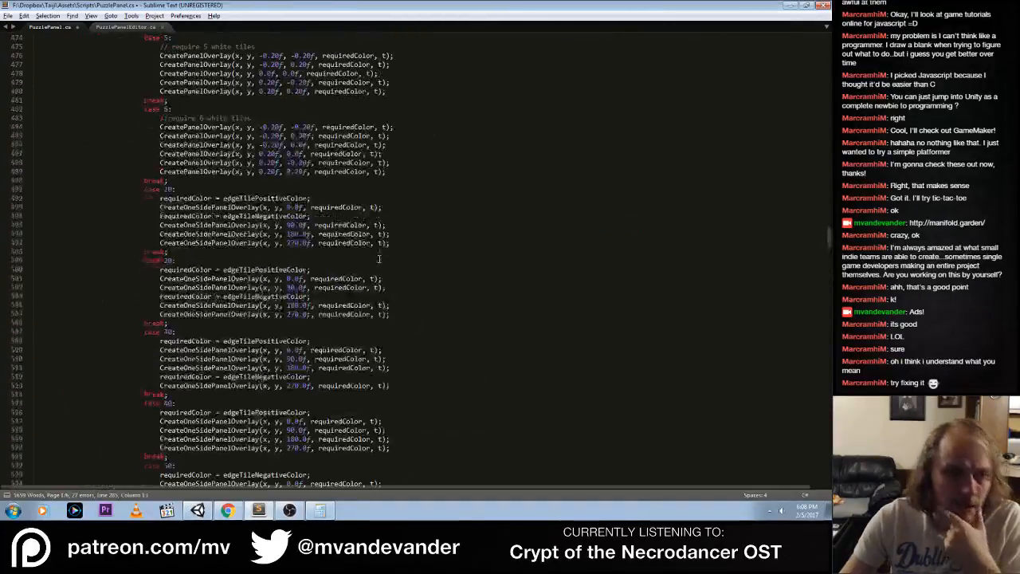
scroll(379, 258, "up", 20)
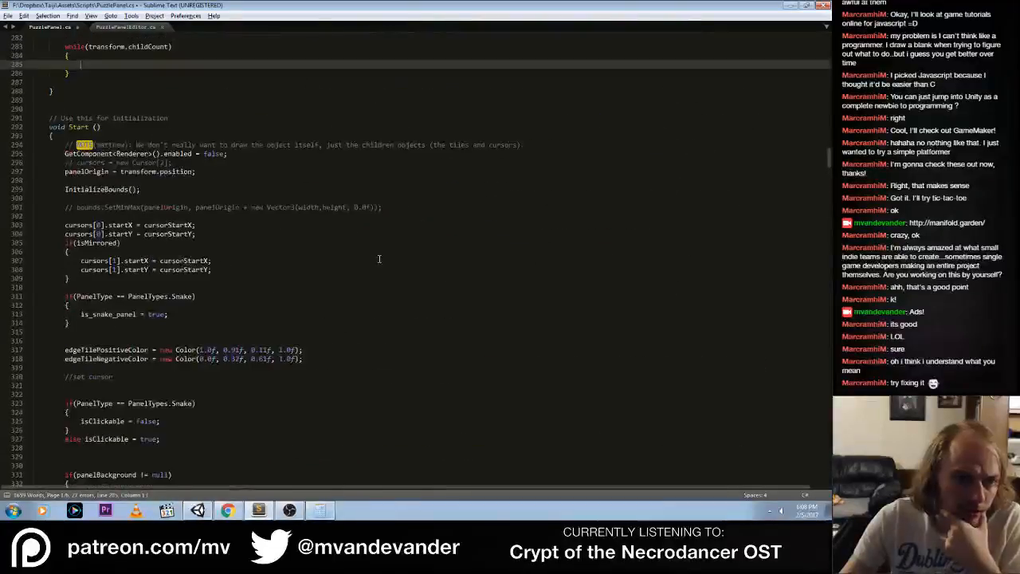
scroll(379, 258, "up", 8)
key("Up")
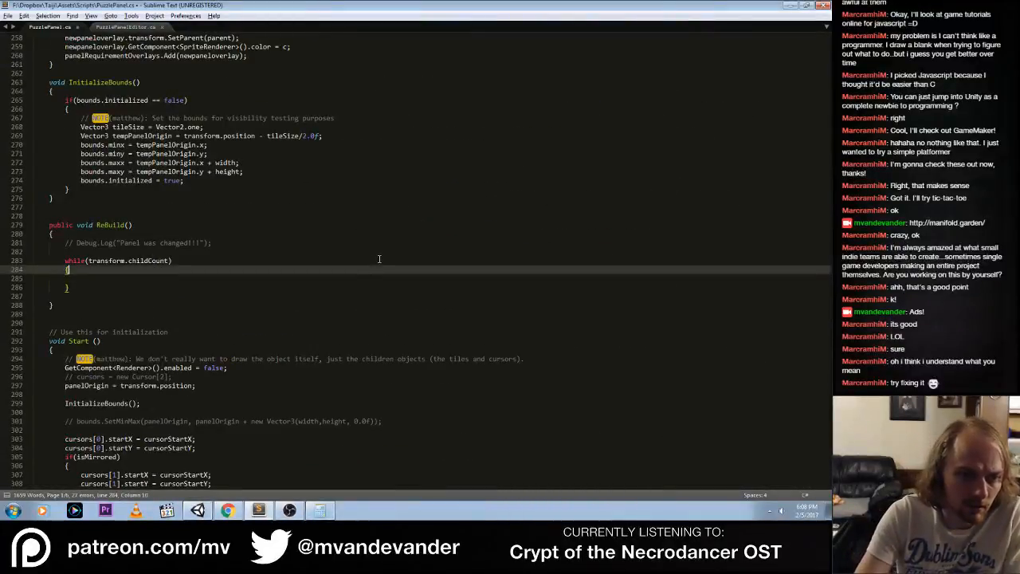
Extend the while condition in ReBuild() to transform.childCount > 0 and place the cursor in the loop body
left_click(379, 259)
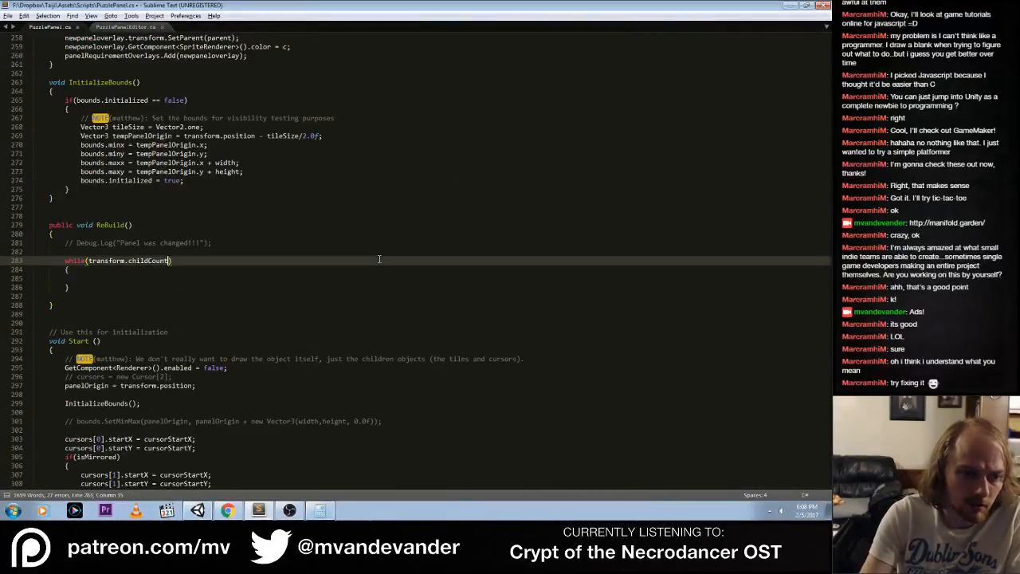
type("> 0")
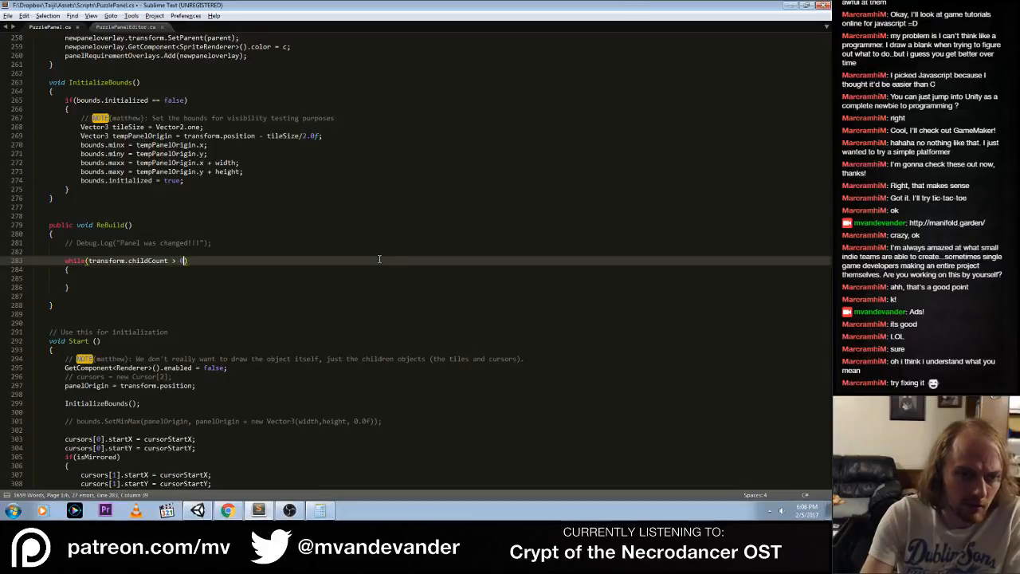
key("Down")
key("Down")
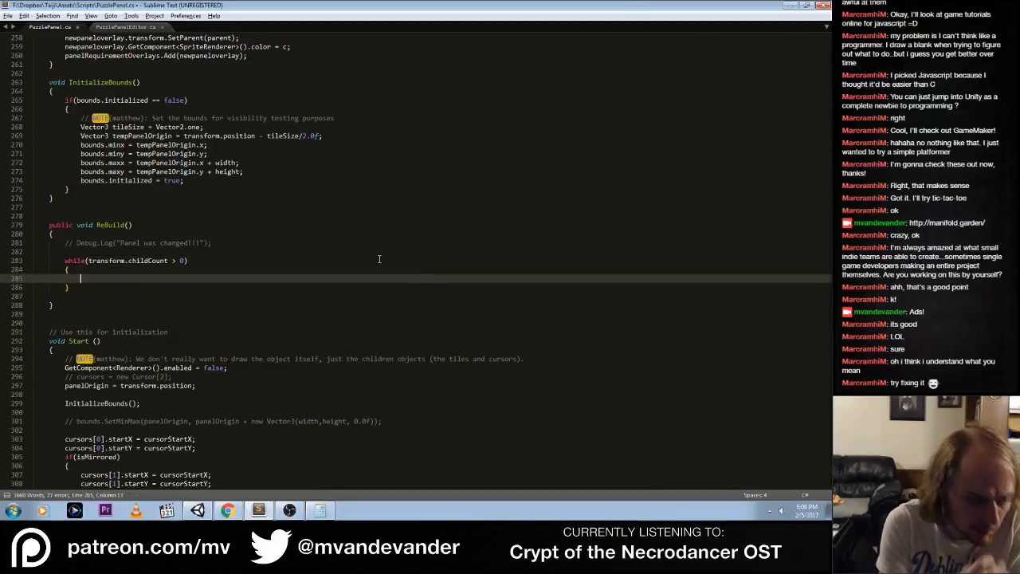
Write the statement transform.GetChild(0); inside the body of the while loop
type("tran")
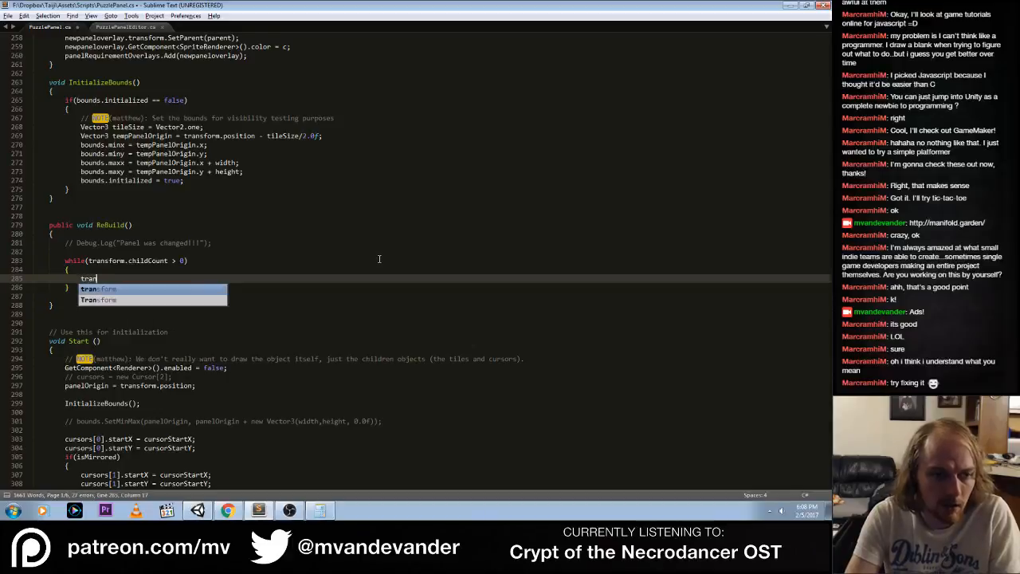
type("sform.get")
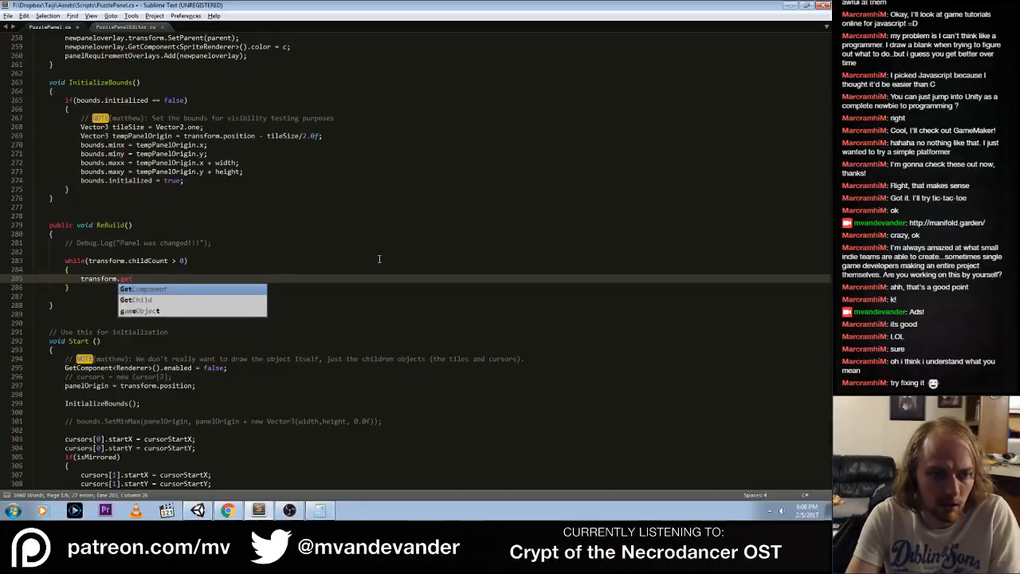
key("Down")
key("Tab")
type("(")
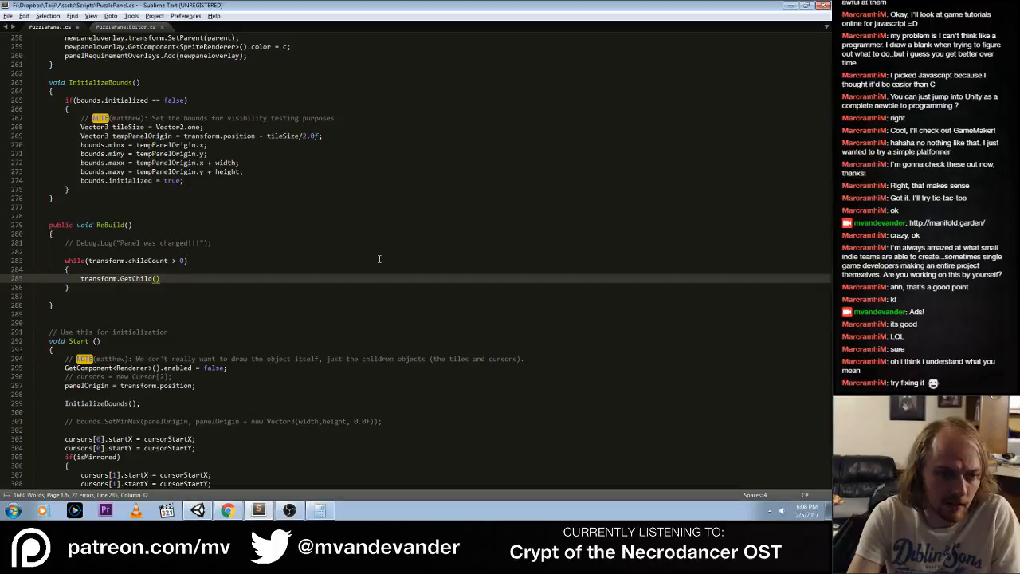
Check the Transform.GetChild example in the Unity documentation and extend the loop statement in Sublime Text to transform.GetChild(0).gameObject;
key("alt+Tab")
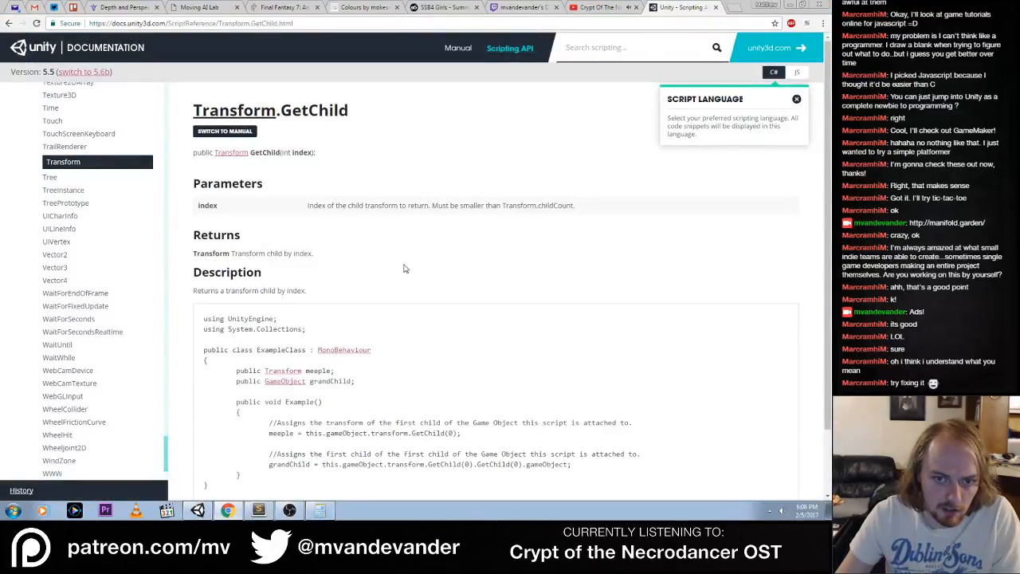
key("alt+Tab")
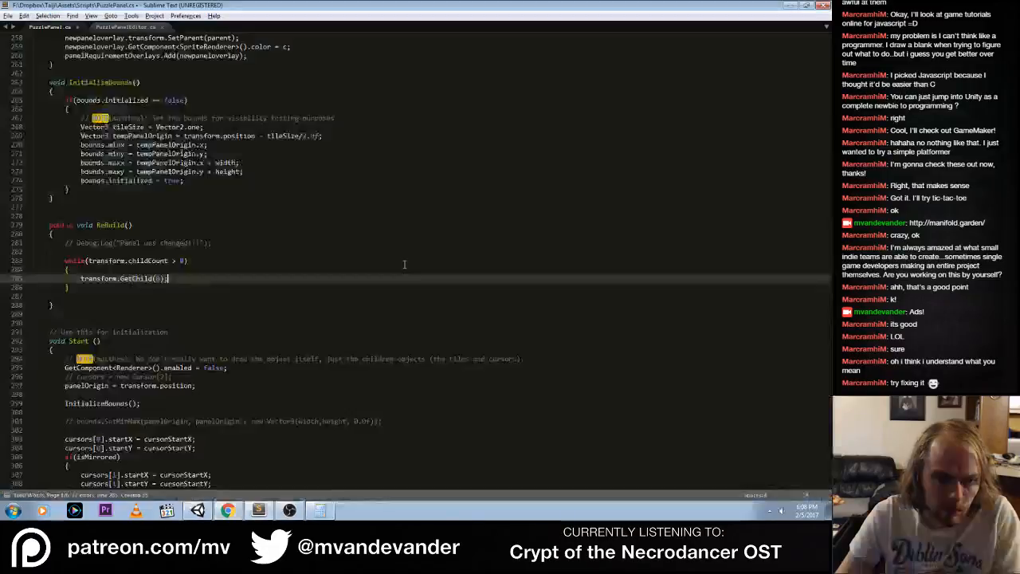
key("alt+Tab")
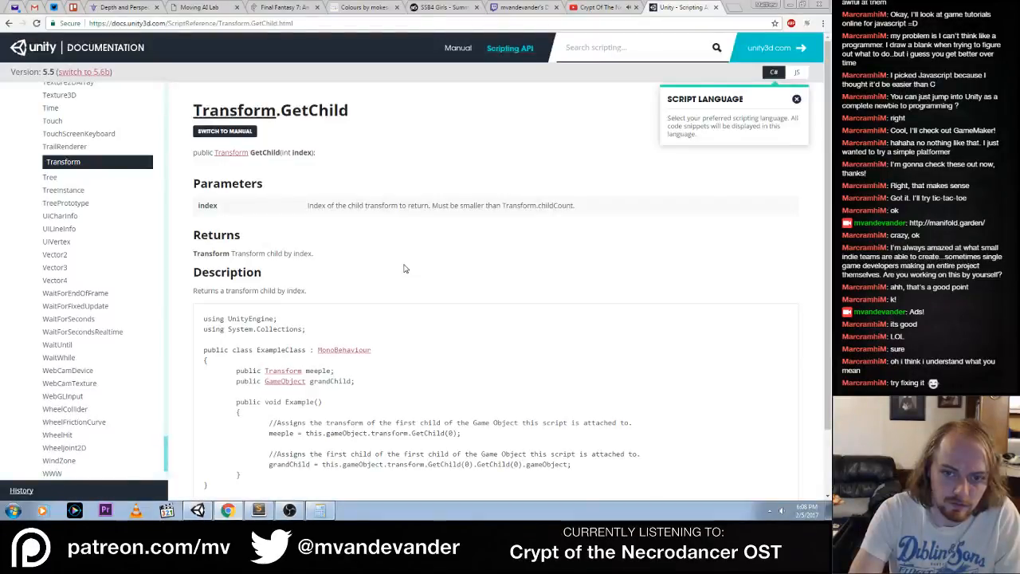
key("alt+Tab")
key("Left")
key("Left")
key("Left")
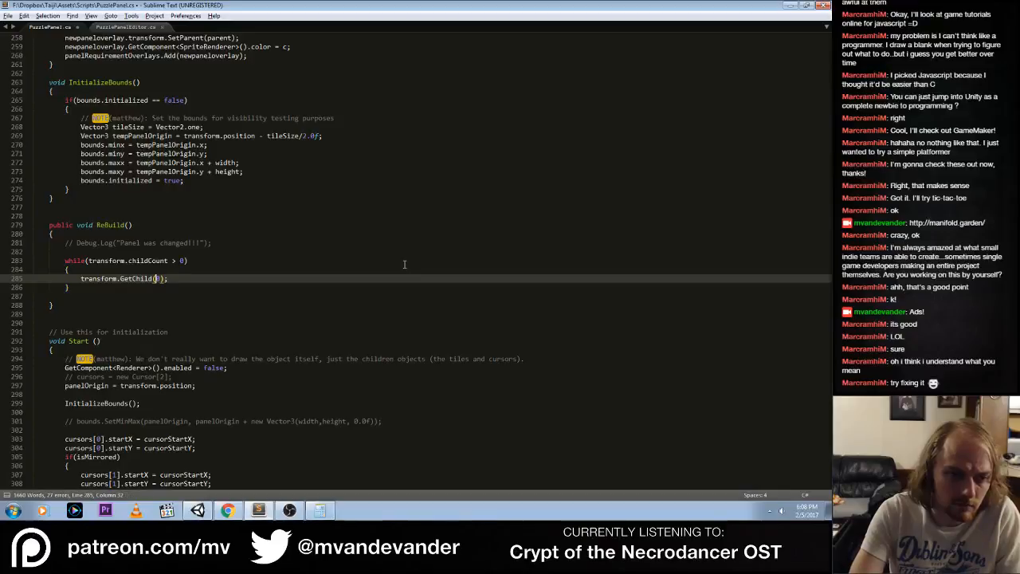
key("alt+Tab")
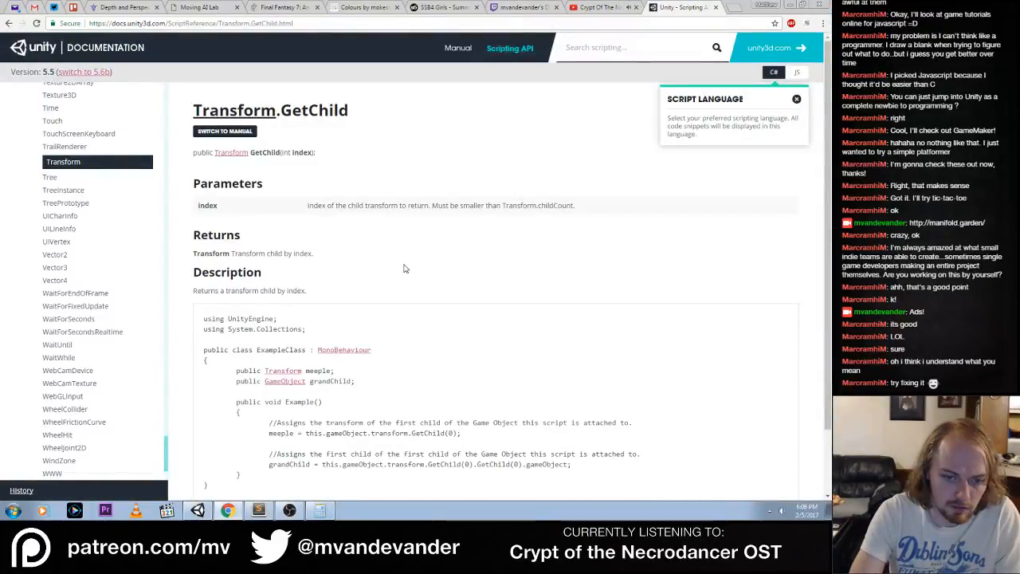
key("alt+Tab")
type("0).gameObject;")
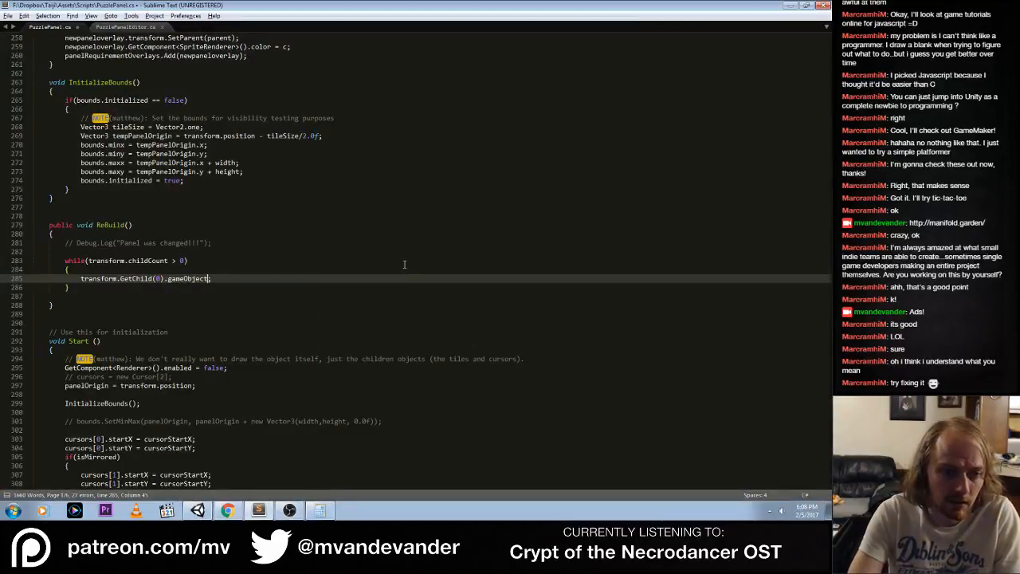
Wrap the child expression in a GameObject.Destroy() call and save PuzzlePanel.cs
key("Home")
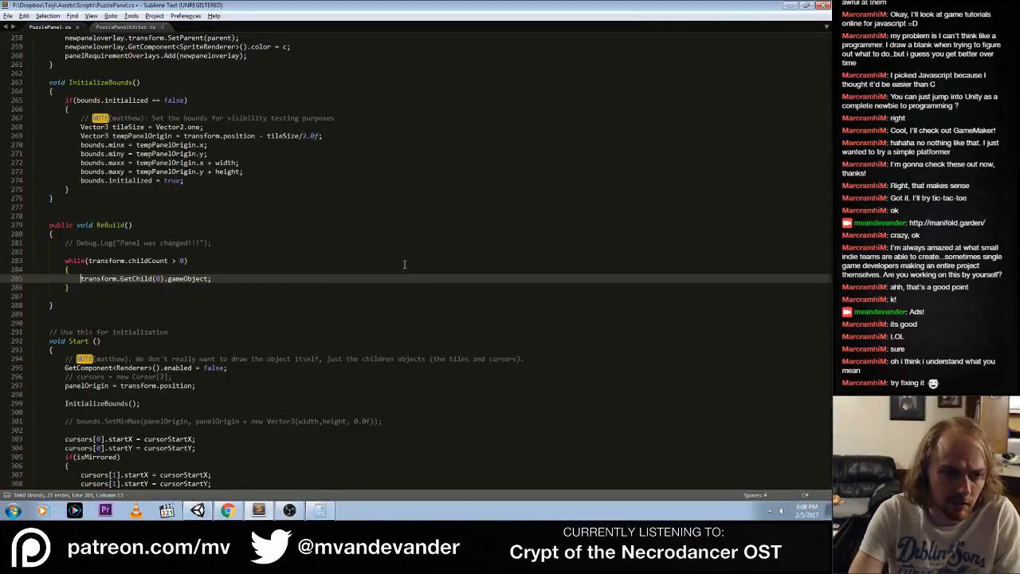
type("GameObjec")
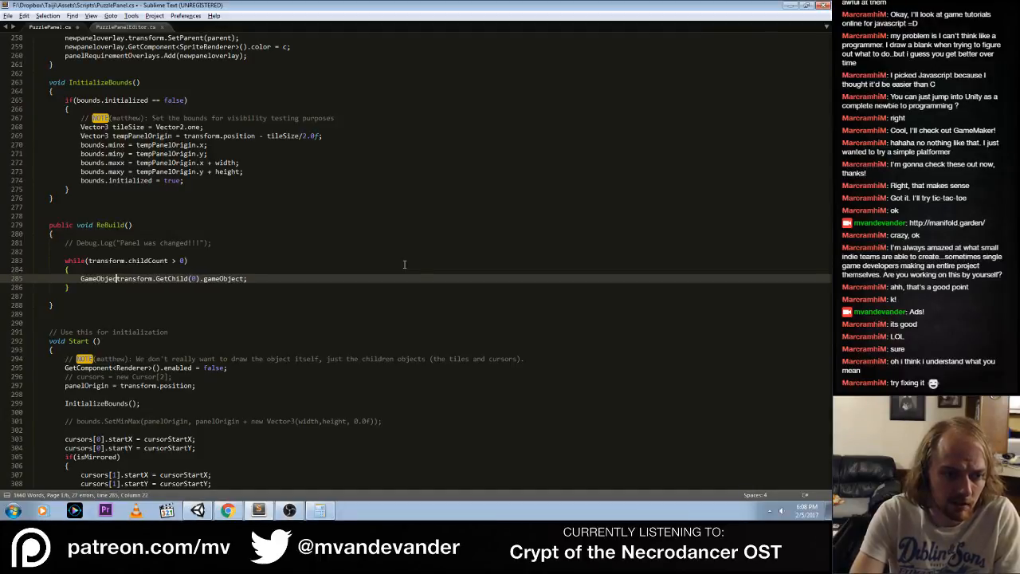
type("t.Destroy(")
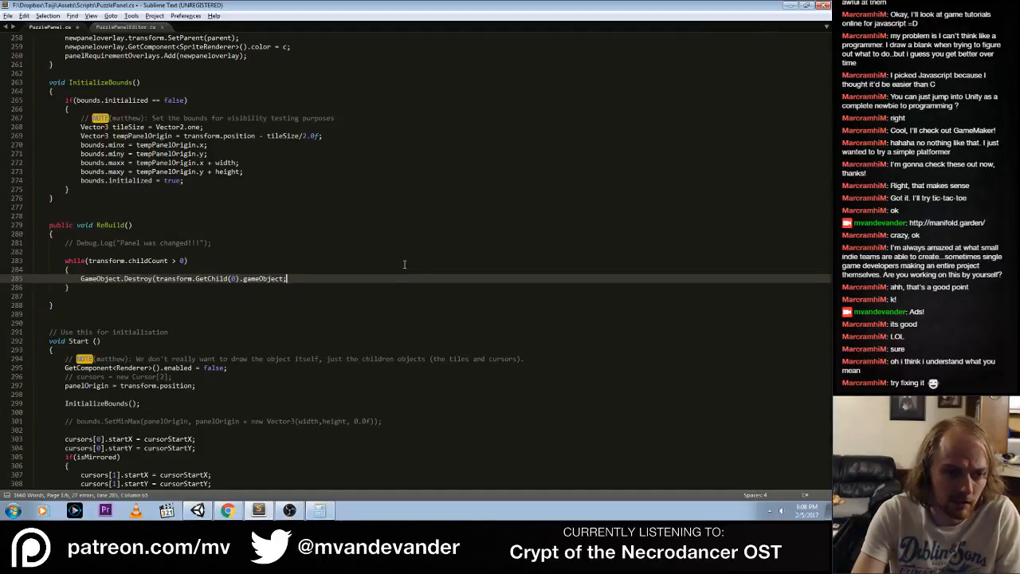
key("Left")
type(")")
key("ctrl+s")
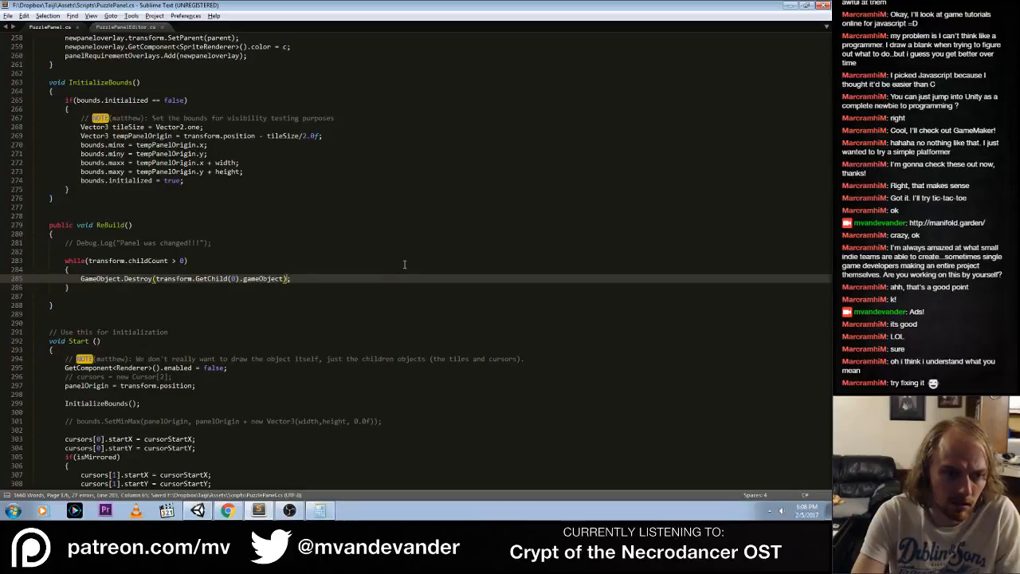
Move the "Panel was changed!!!" Debug.Log line below the while loop in ReBuild(), uncomment it and save the file
key("Down")
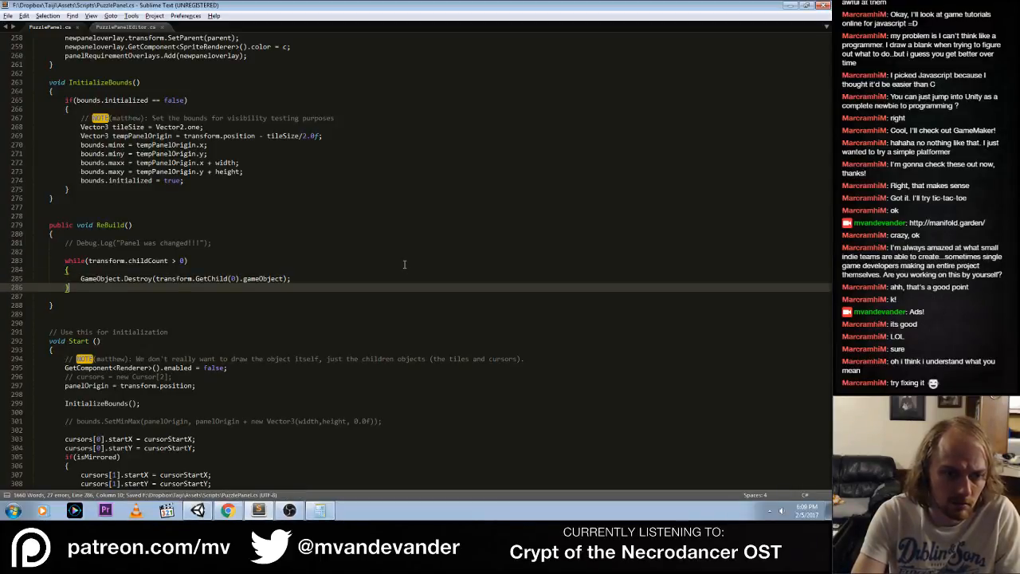
key("Up")
key("Up")
key("Up")
key("Up")
key("Up")
key("End")
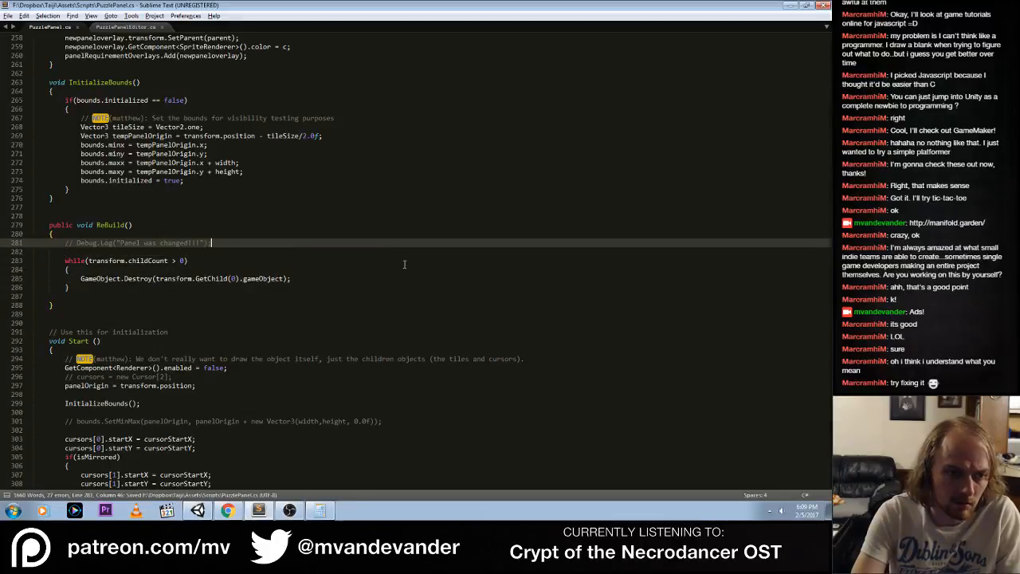
key("ctrl+shift+Down")
key("ctrl+shift+Down")
key("ctrl+shift+Down")
key("ctrl+shift+Down")
key("ctrl+shift+Down")
key("ctrl+slash")
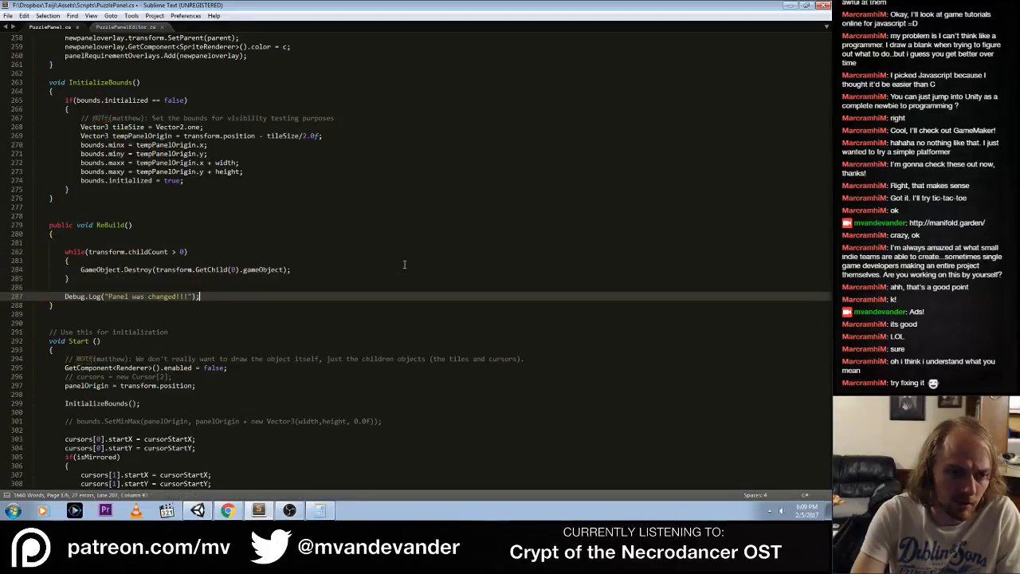
key("ctrl+s")
Switch to the Unity editor and run the game in play mode
key("alt+Tab")
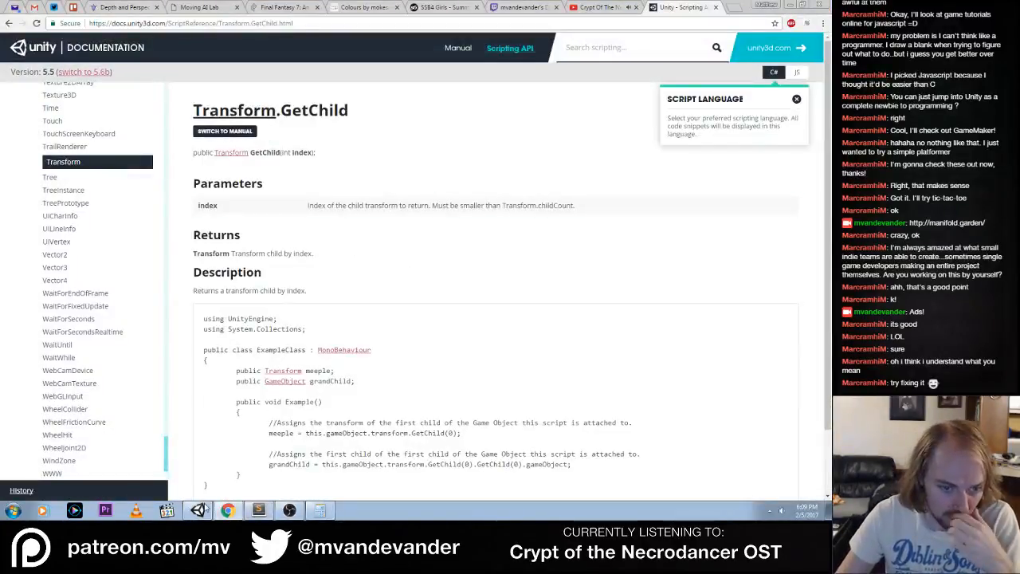
left_click(197, 510)
left_click(399, 28)
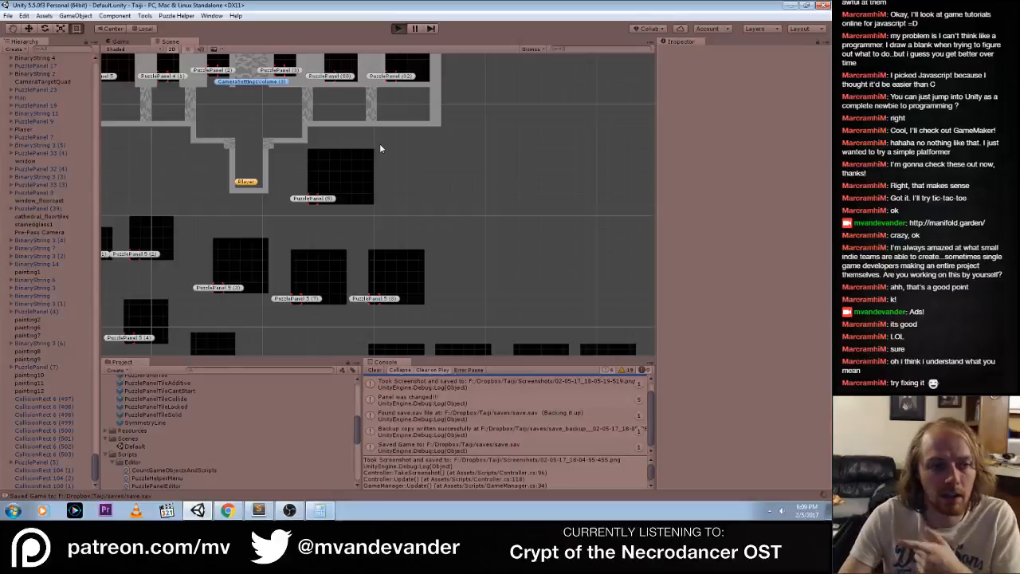
key("ctrl+p")
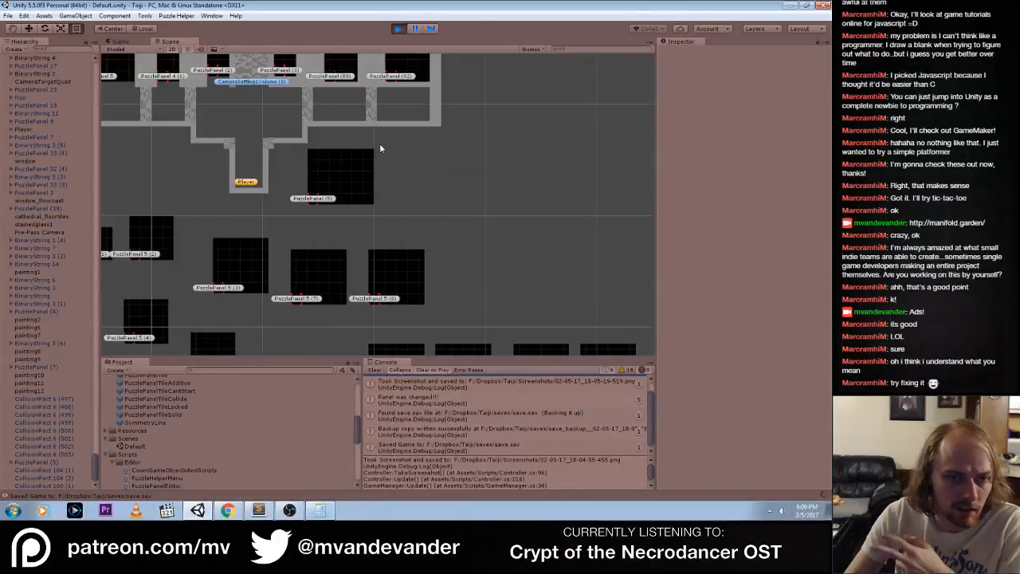
Select PuzzlePanel (5) in the Scene view and examine its expanded child objects in the hierarchy
left_click(167, 41)
left_click(311, 204)
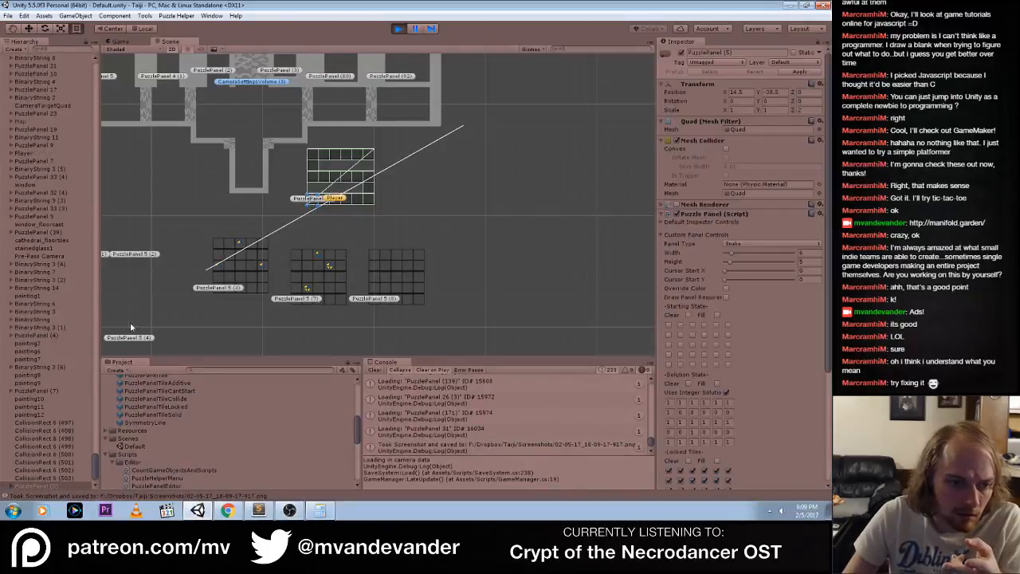
left_click(12, 463)
scroll(16, 398, "down", 5)
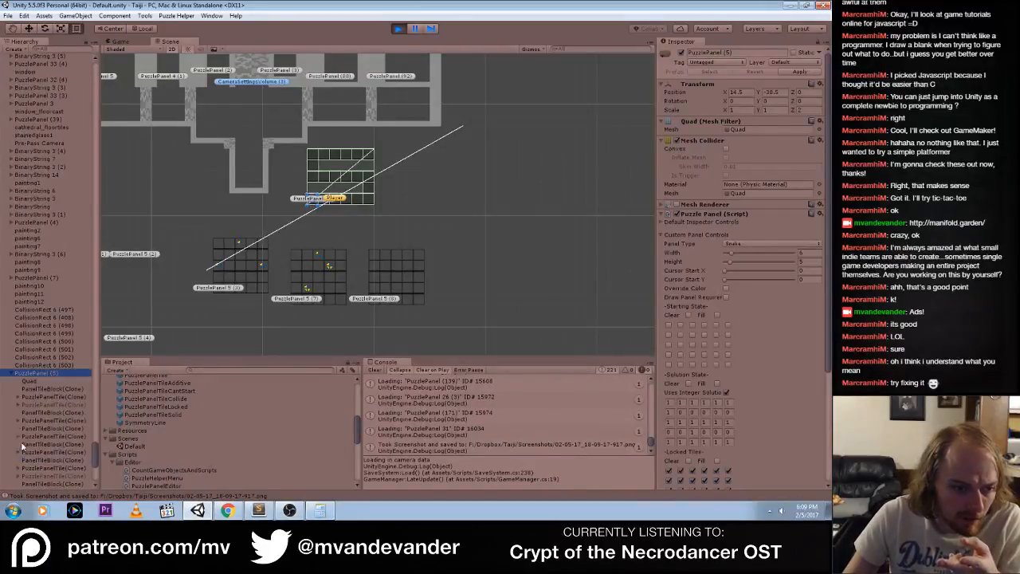
scroll(31, 333, "down", 5)
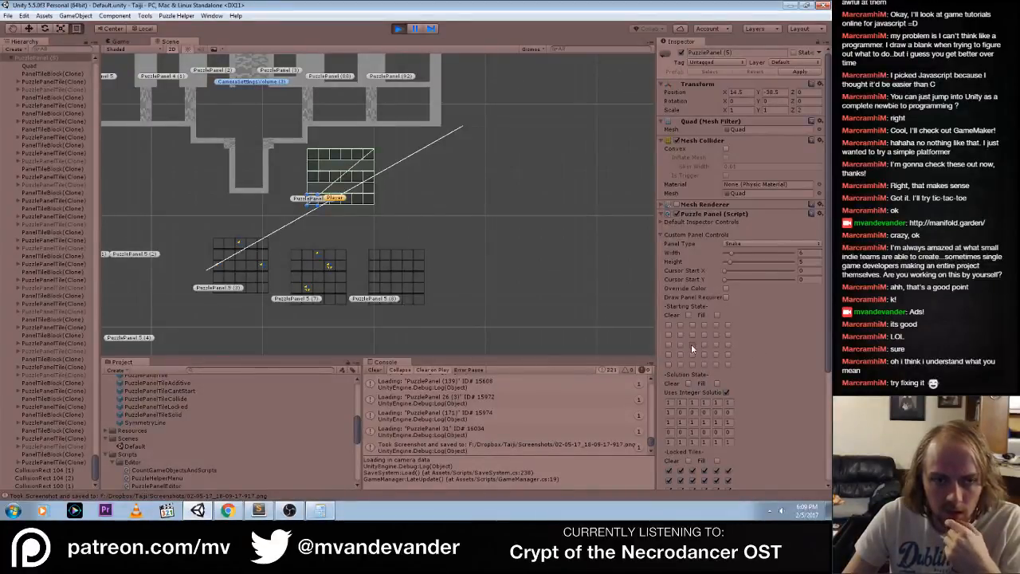
Switch back to Sublime Text, comment out the whole while loop in ReBuild() and save PuzzlePanel.cs
left_click(259, 511)
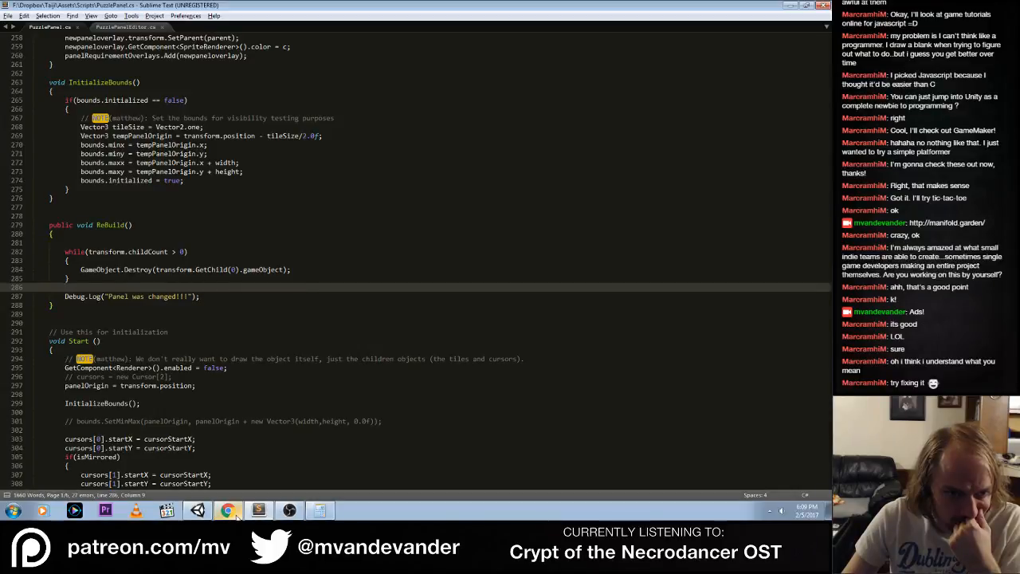
left_click(228, 511)
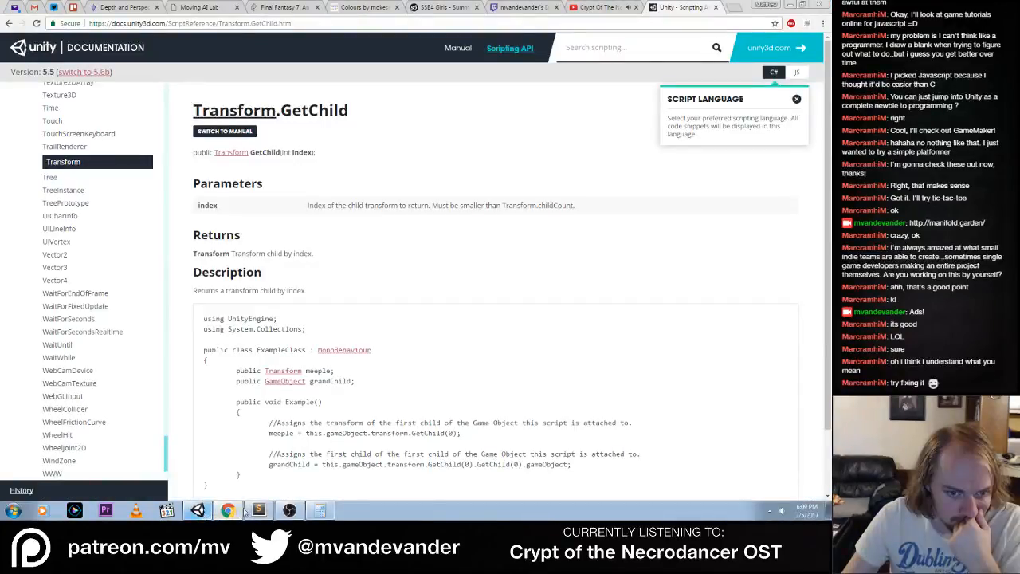
left_click(258, 510)
left_click(209, 296)
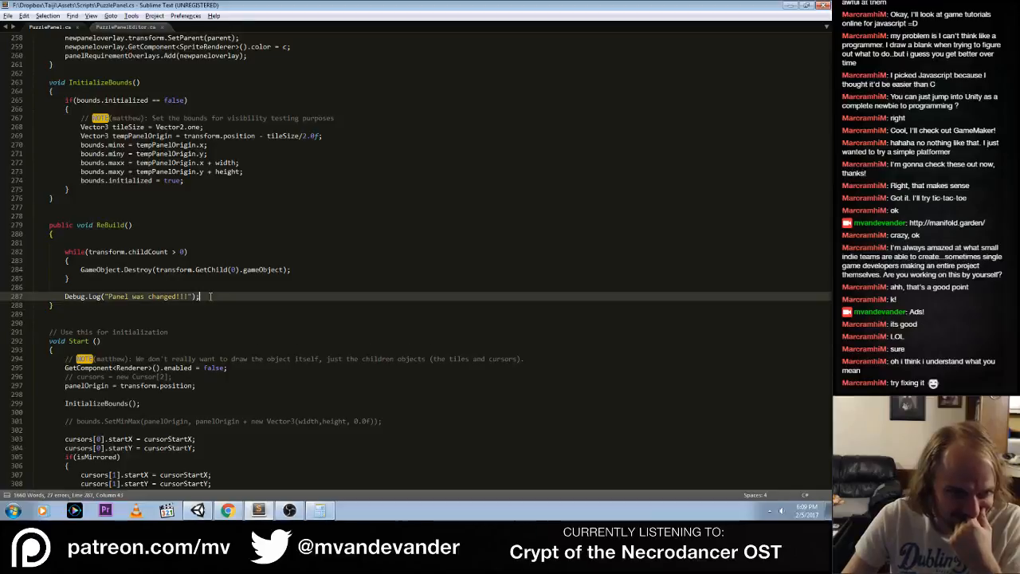
left_click(210, 269)
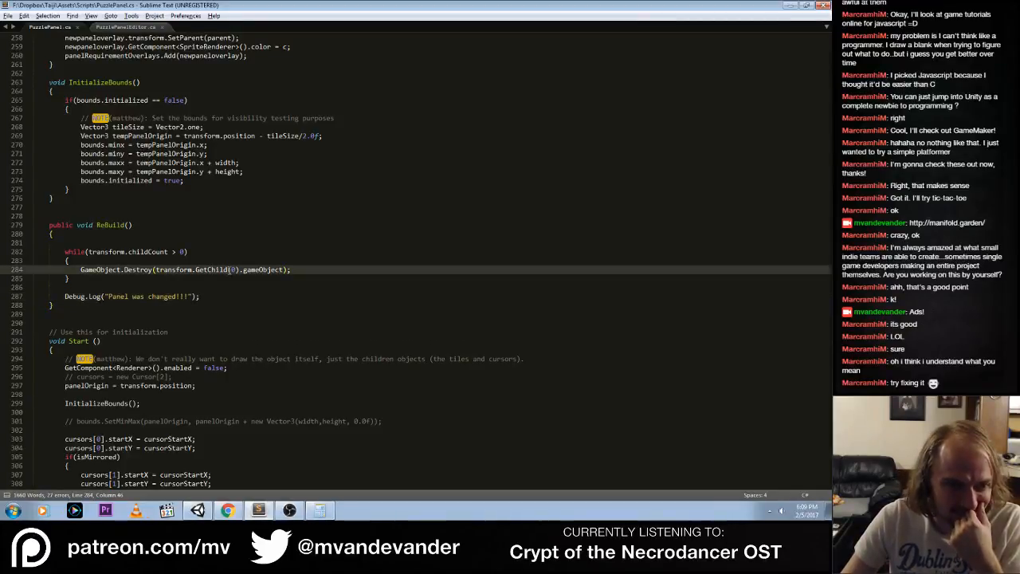
left_click(85, 252)
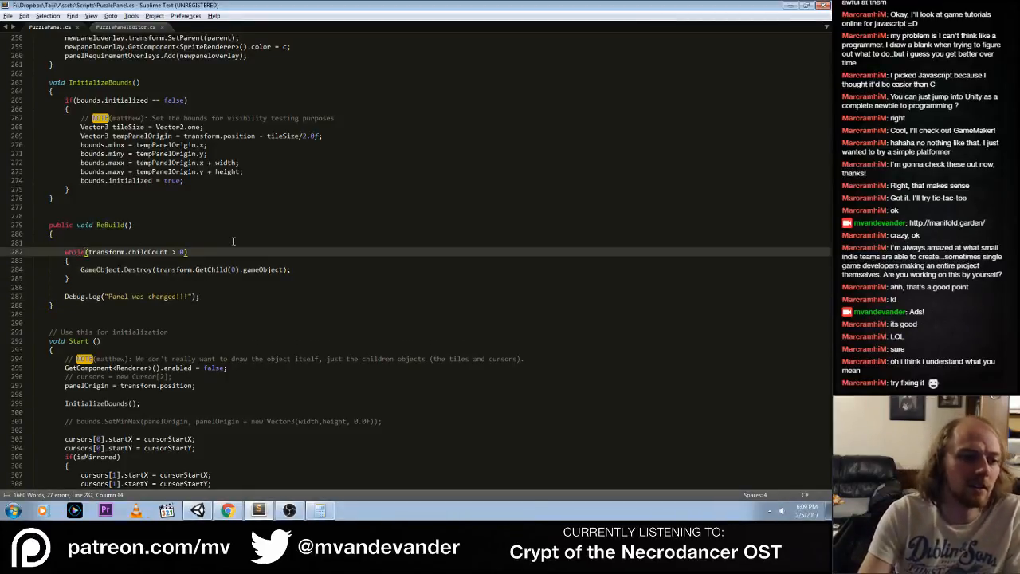
key("ctrl+slash")
key("Down")
key("ctrl+slash")
key("Down")
key("ctrl+slash")
key("Down")
key("ctrl+slash")
key("ctrl+s")
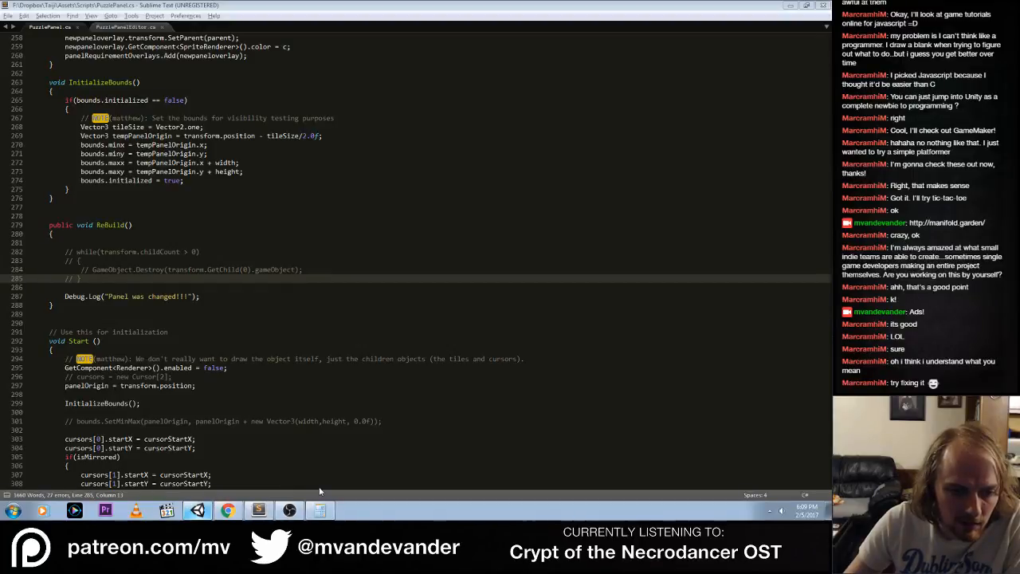
End the Unity.exe process in Windows Task Manager and close Task Manager
left_click(422, 412)
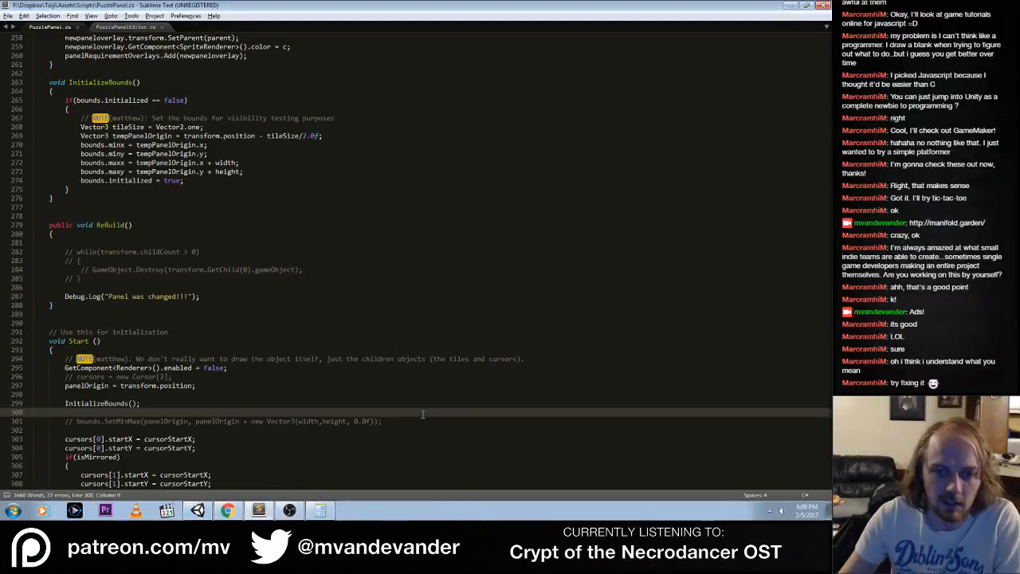
key("ctrl+shift+Escape")
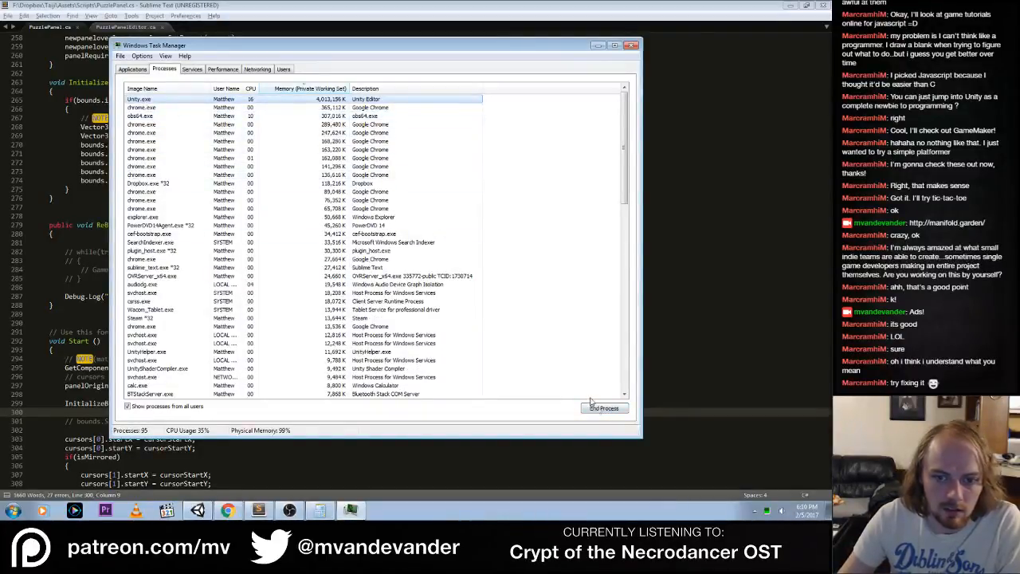
left_click(603, 409)
left_click(438, 273)
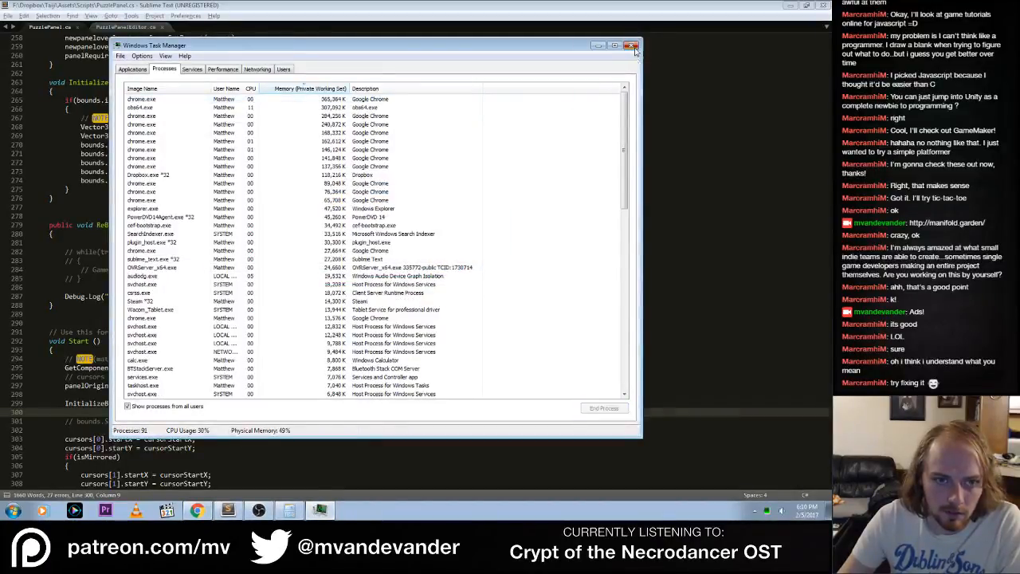
left_click(630, 45)
Relaunch Unity and check the reopened Taiji scene in the Game view and the Scene view
left_click(12, 511)
left_click(60, 316)
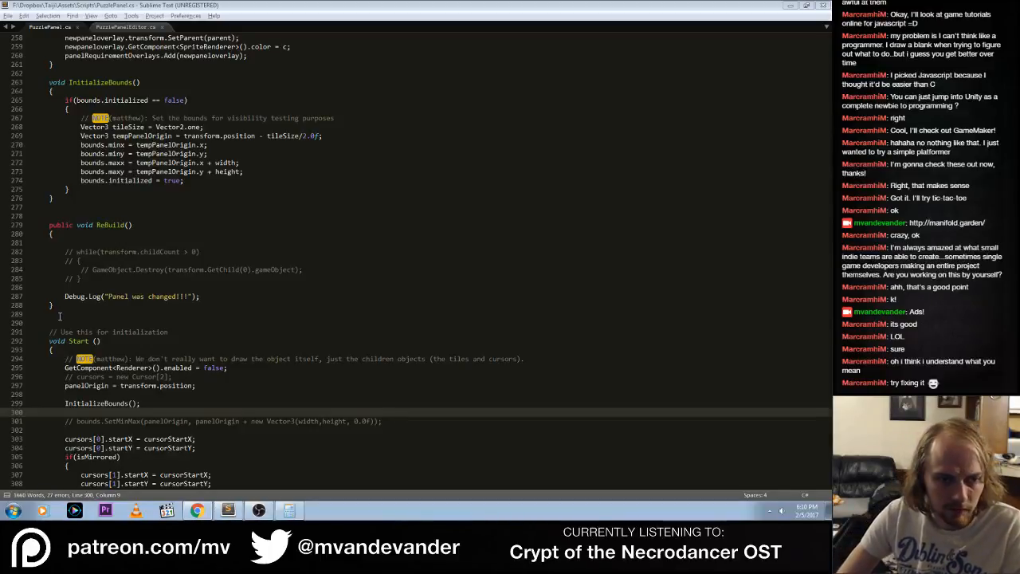
key("alt+Tab")
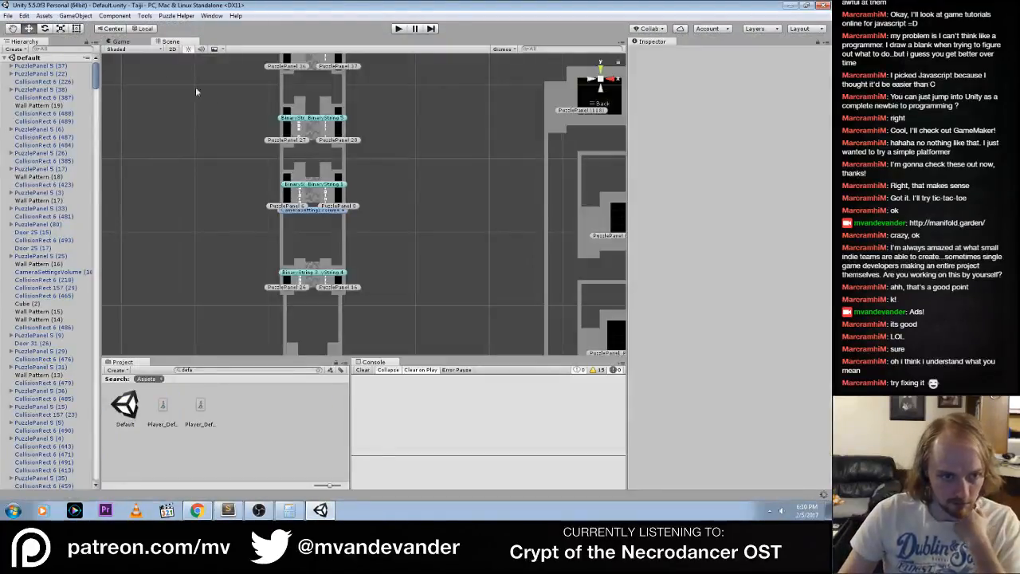
left_click(121, 41)
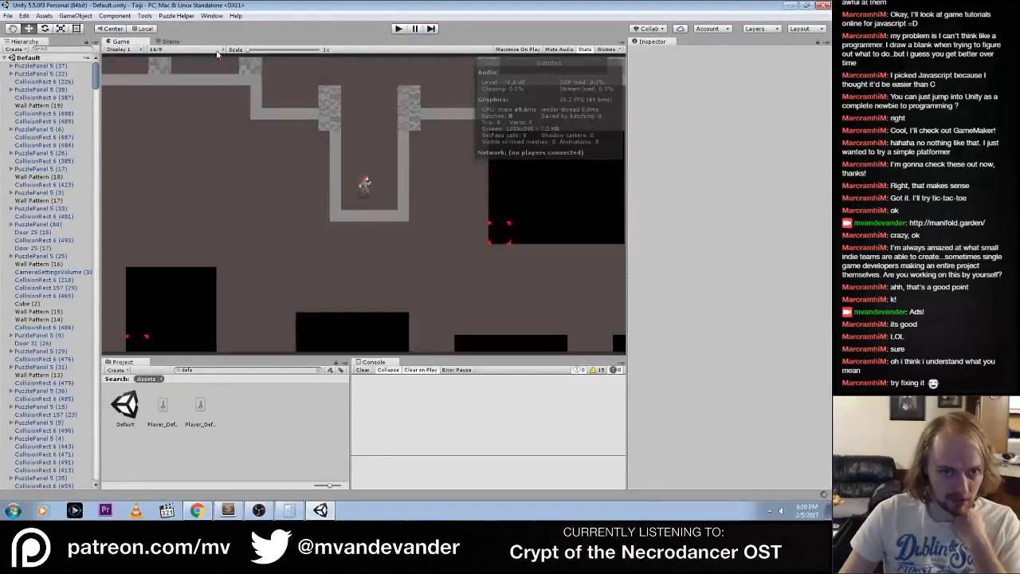
left_click(170, 41)
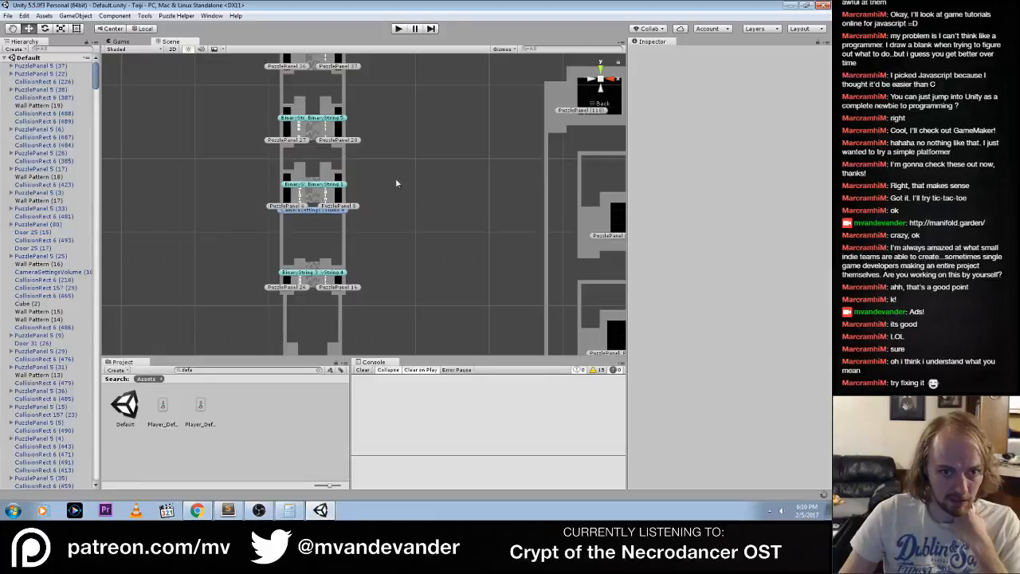
Inspect PuzzlePanel (118), PuzzlePanel (40) and PuzzlePanel (38) in the Scene view
left_click(580, 111)
key("f")
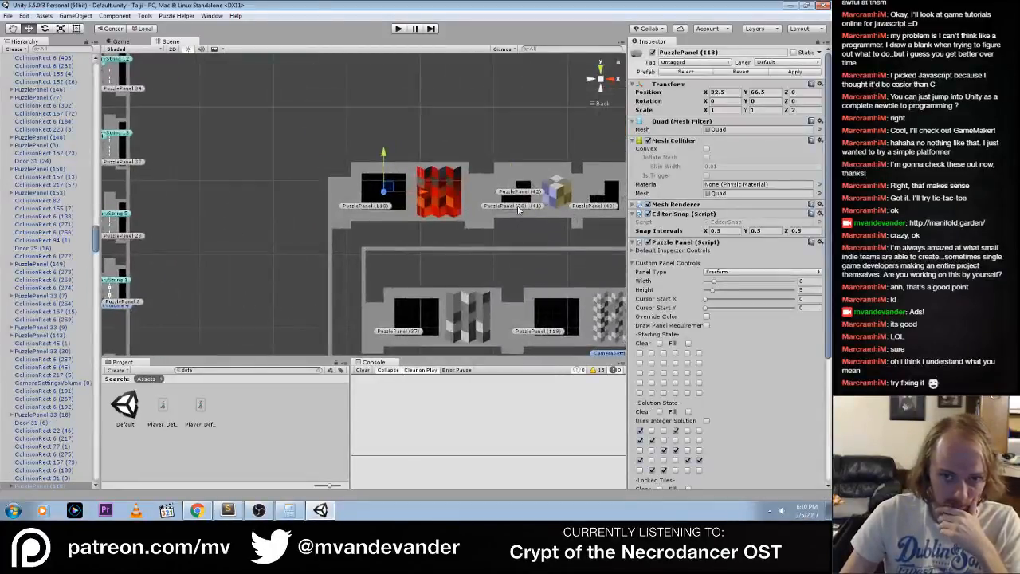
left_click(518, 209)
left_click(597, 207)
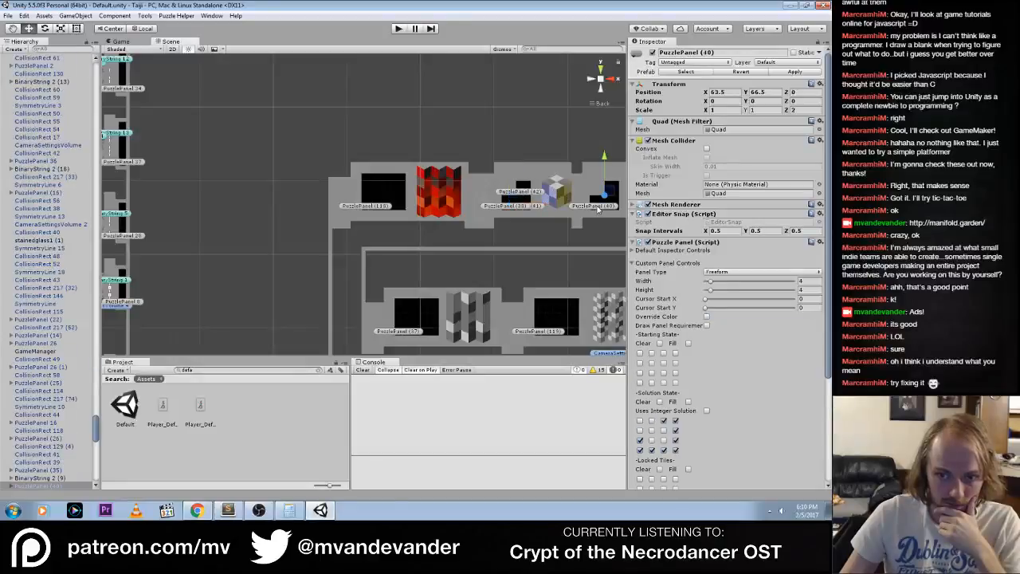
left_click(505, 211)
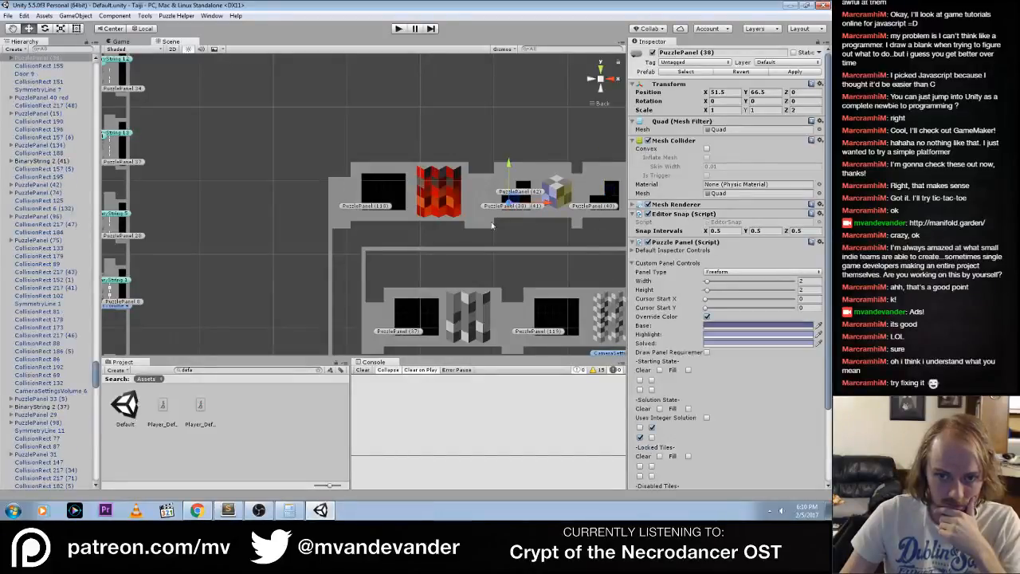
scroll(550, 242, "up", 3)
middle_click_drag(569, 234, 364, 222)
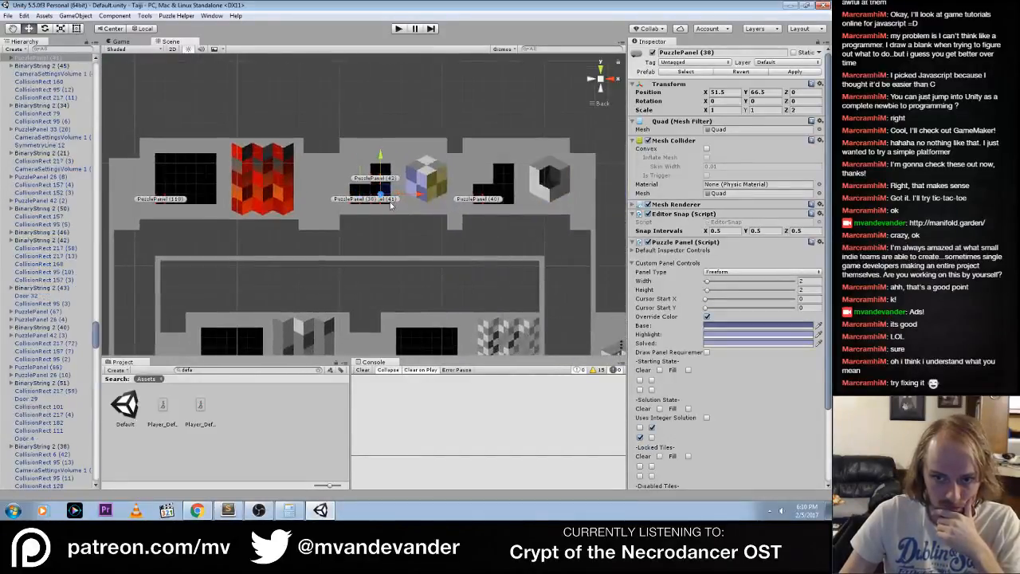
Deselect the puzzle panel, run the game in play mode and show the Scene view
left_click(280, 100)
left_click(399, 28)
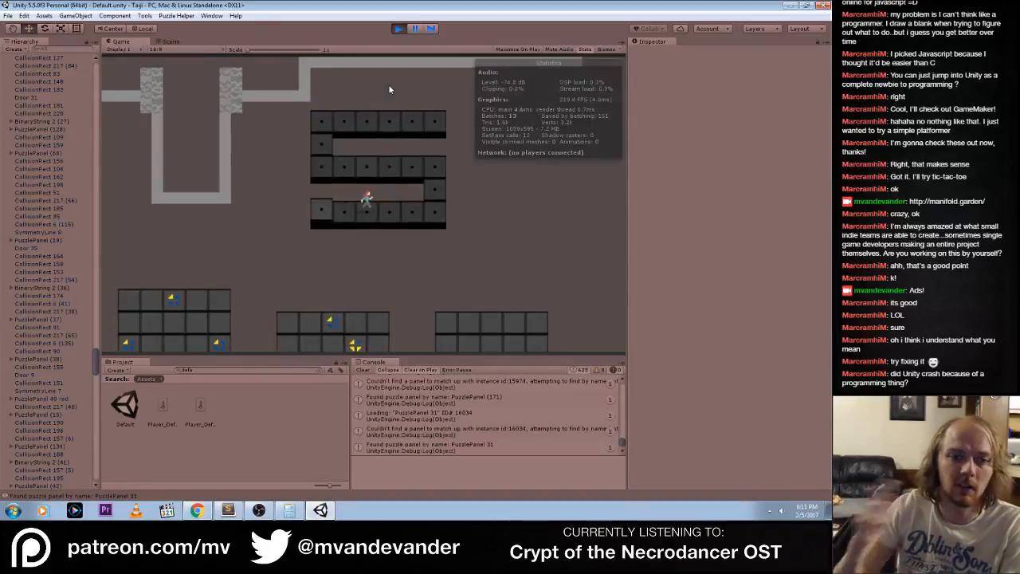
left_click(170, 42)
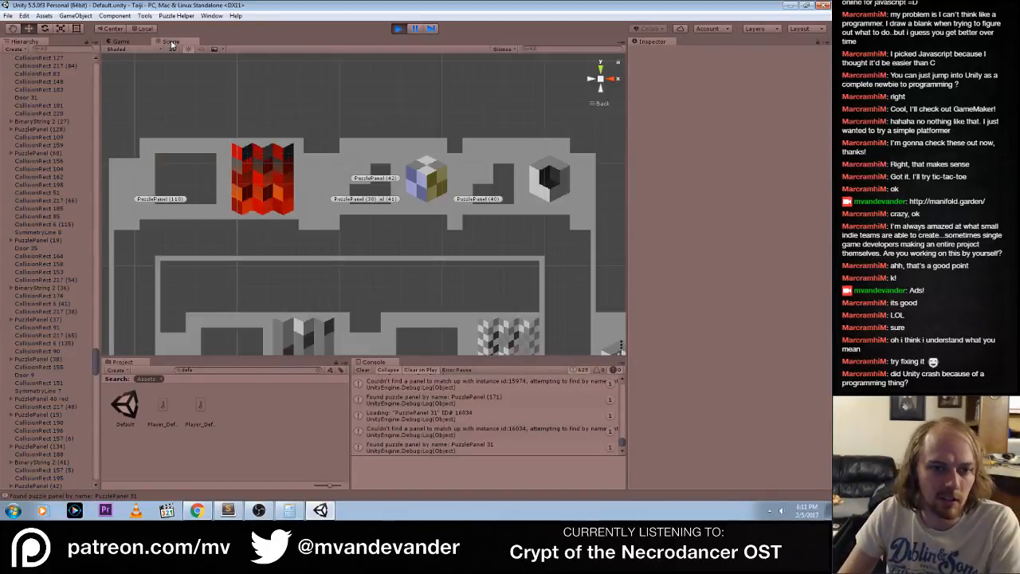
Locate and select PuzzlePanel (5) beside the player in the Scene view, and stop play mode
middle_click_drag(442, 303, 438, 189)
scroll(414, 308, "down", 11)
middle_click_drag(319, 343, 342, 189)
middle_click_drag(321, 313, 423, 193)
scroll(307, 324, "up", 8)
middle_click_drag(295, 320, 396, 182)
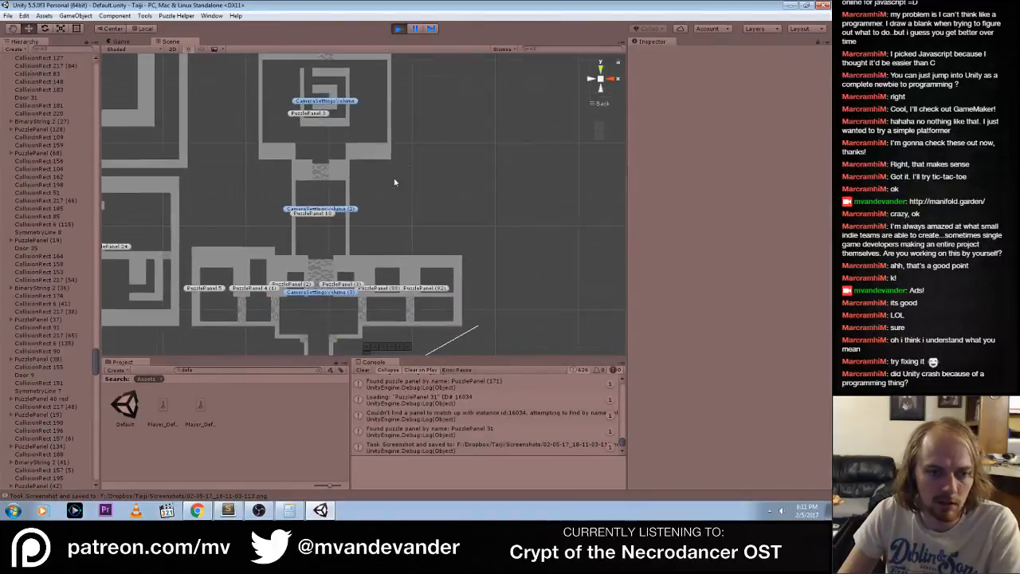
scroll(345, 331, "down", 6)
left_click(345, 331)
key("f")
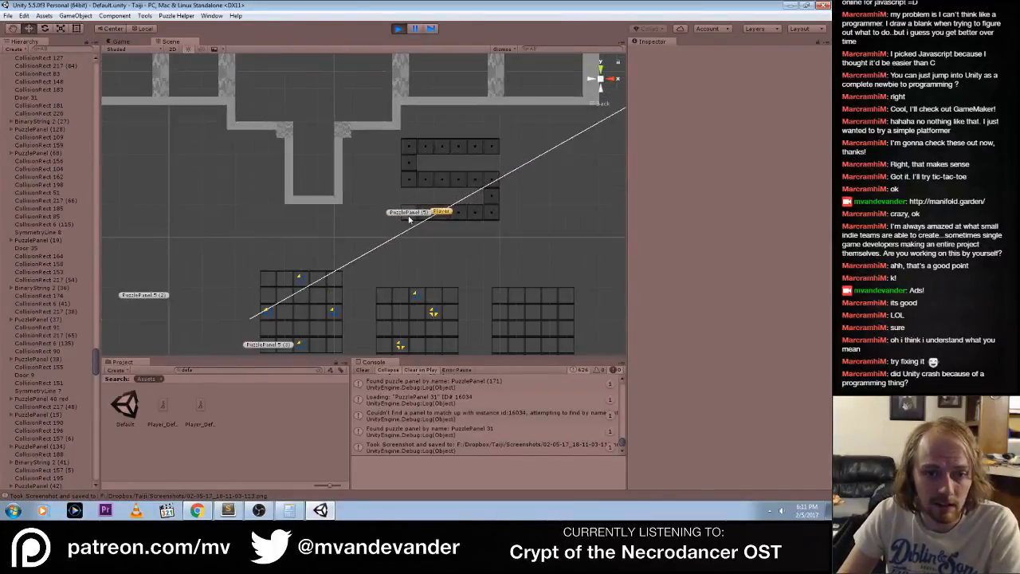
left_click(397, 30)
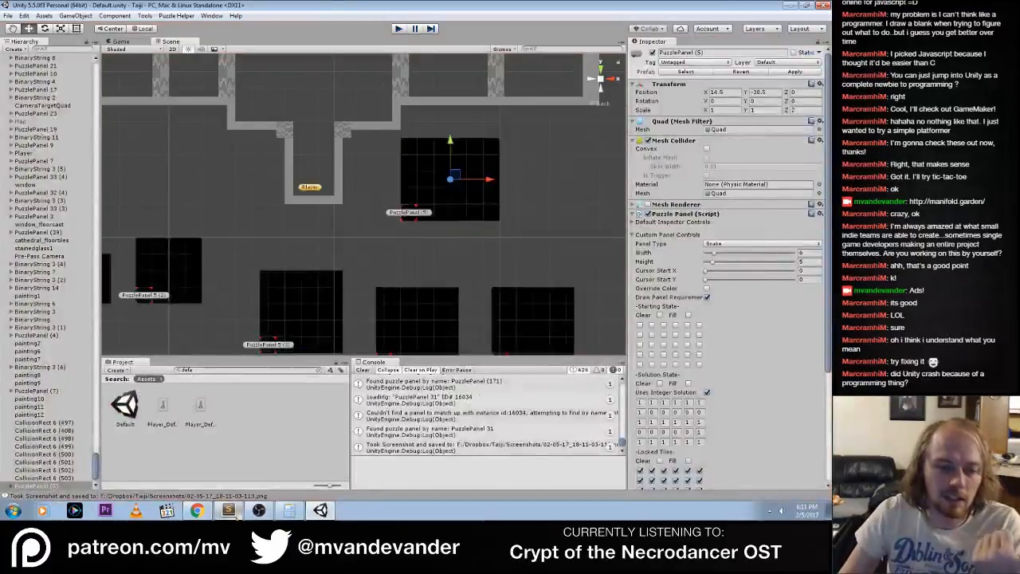
Switch to Sublime Text and uncomment the while loop that destroys the child objects in ReBuild()
left_click(228, 510)
left_click(117, 252)
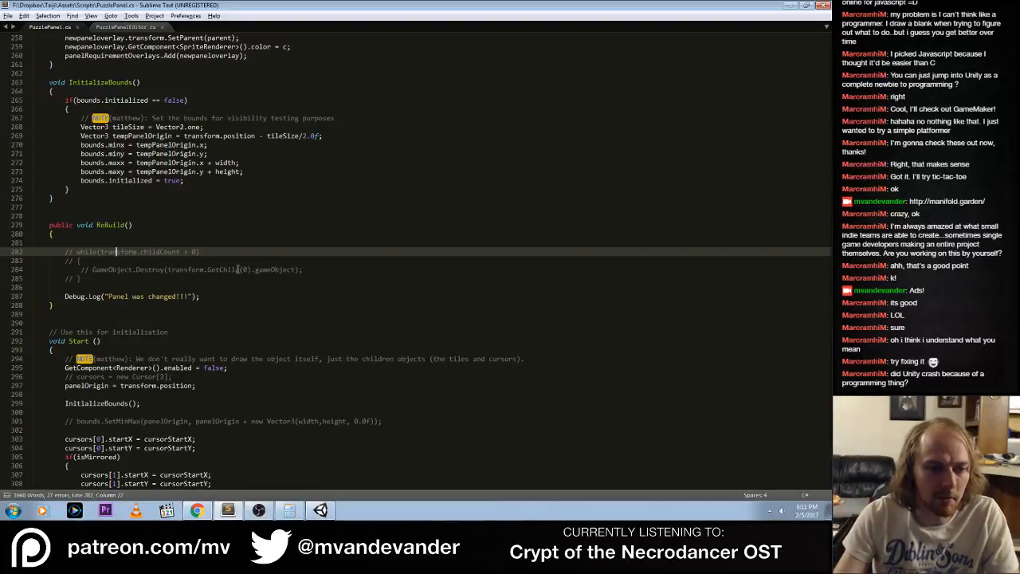
key("ctrl+slash")
key("Down")
key("ctrl+slash")
key("Down")
key("ctrl+slash")
key("Down")
key("ctrl+slash")
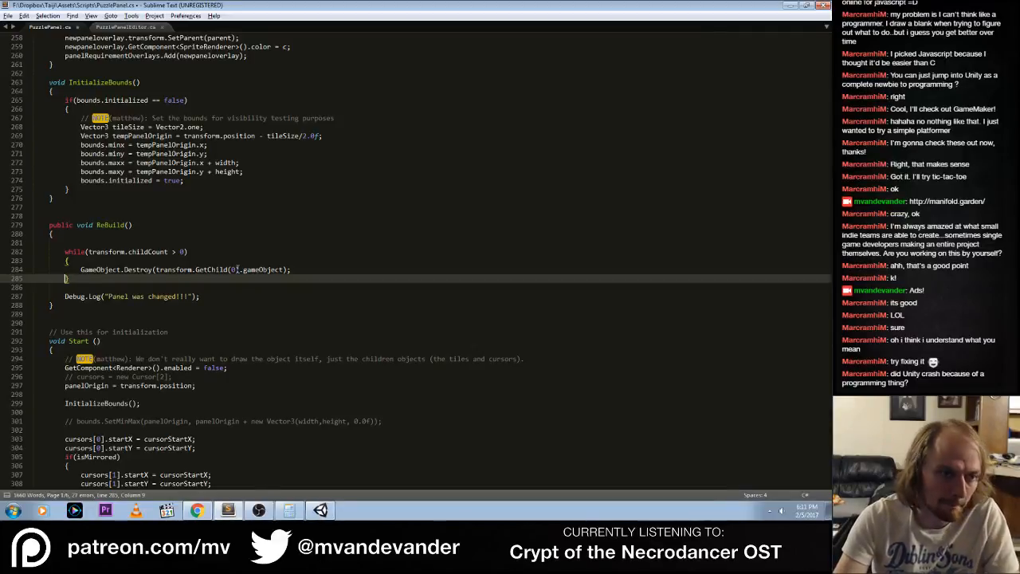
Replace the while header in ReBuild() with for(int i = 0; i < transform.childCount, i++) and save PuzzlePanel.cs
key("Up")
key("Up")
key("Up")
key("shift+End")
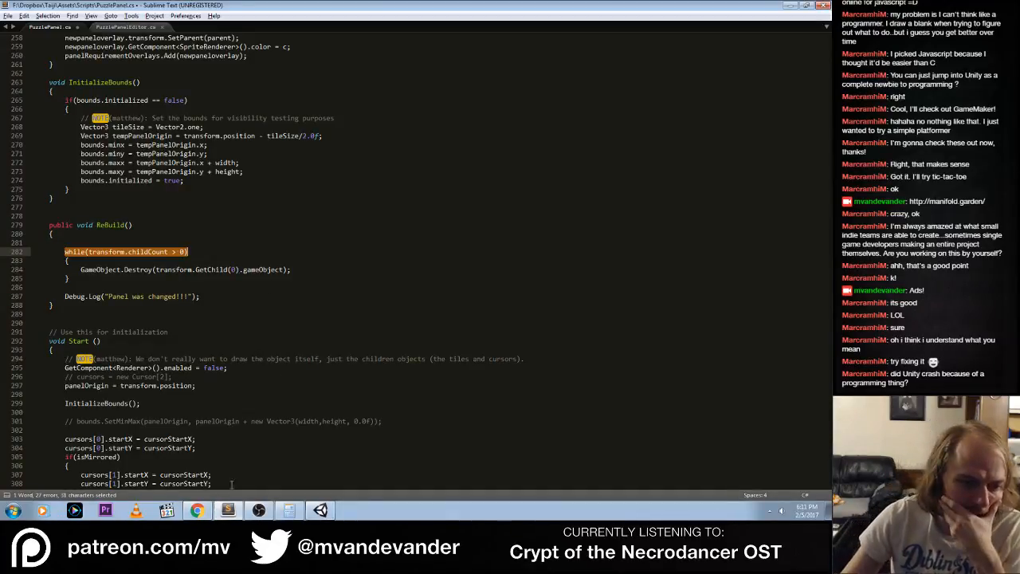
left_click(201, 512)
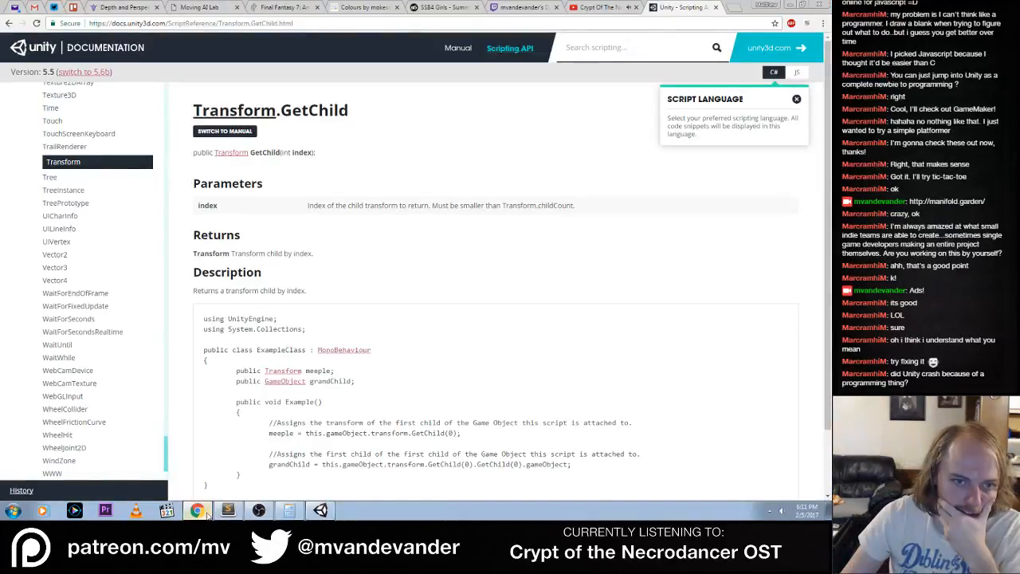
left_click(228, 511)
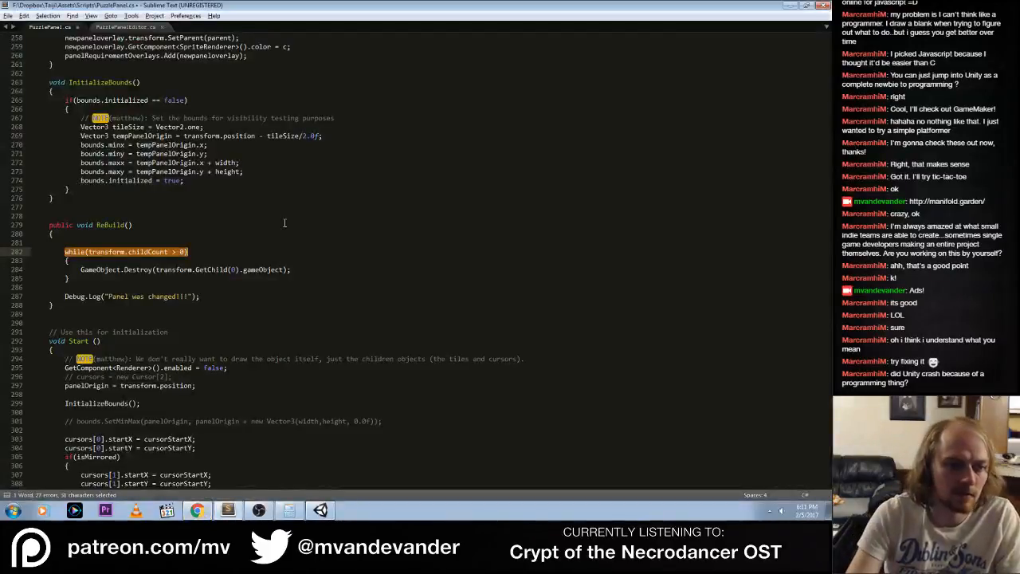
type("for(int i")
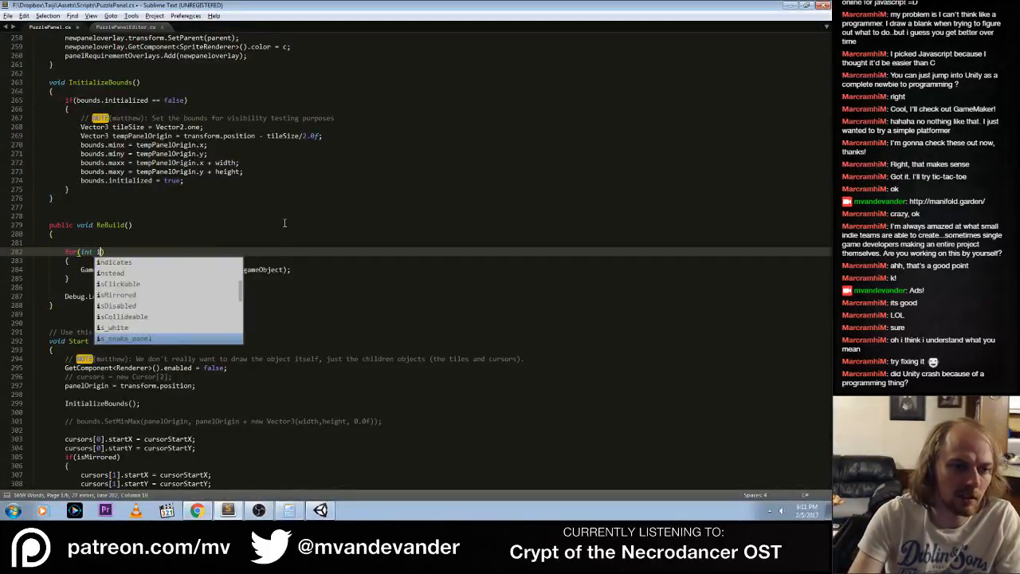
type(" = 0; i ")
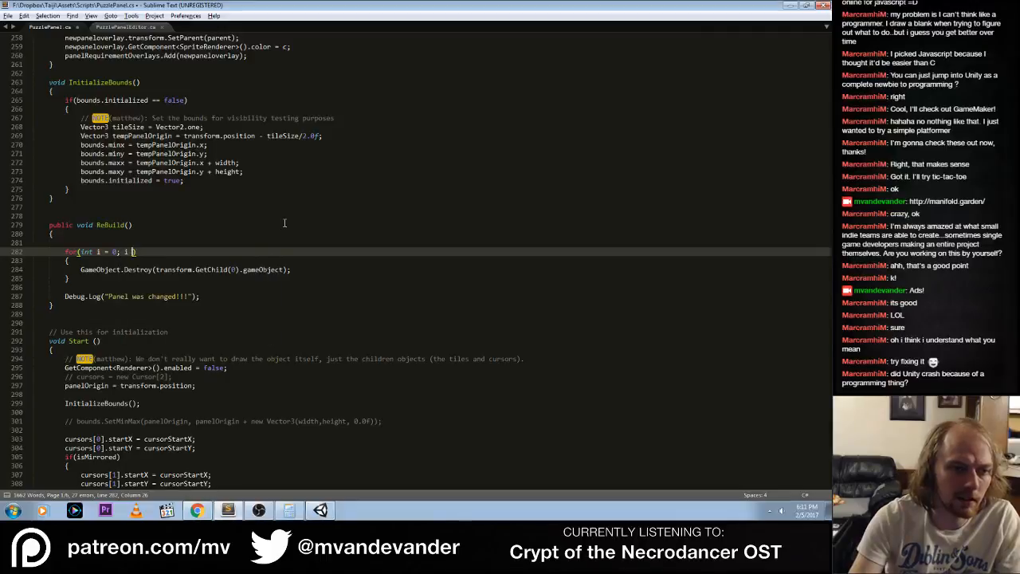
type("< transform.")
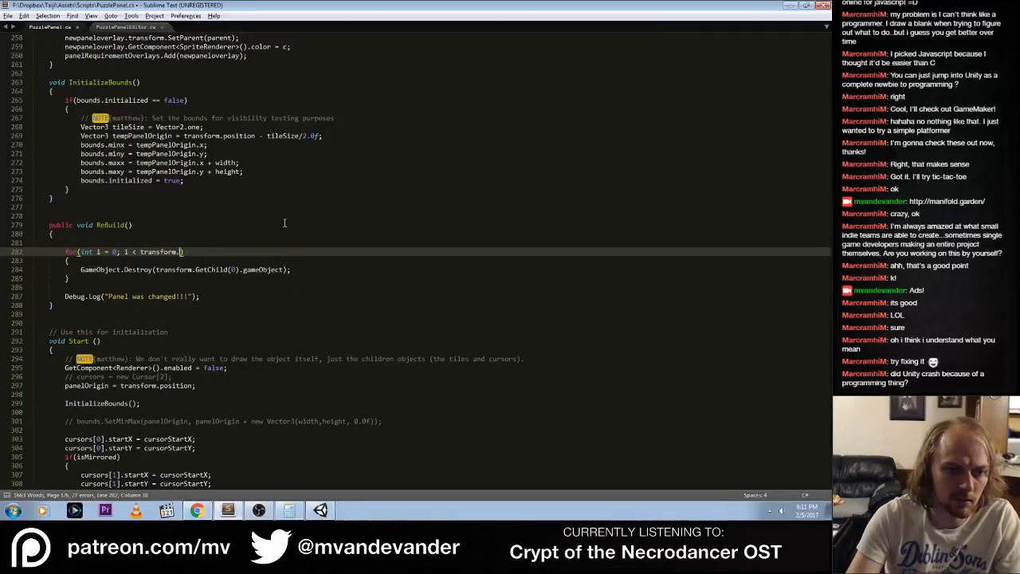
type("childeCount")
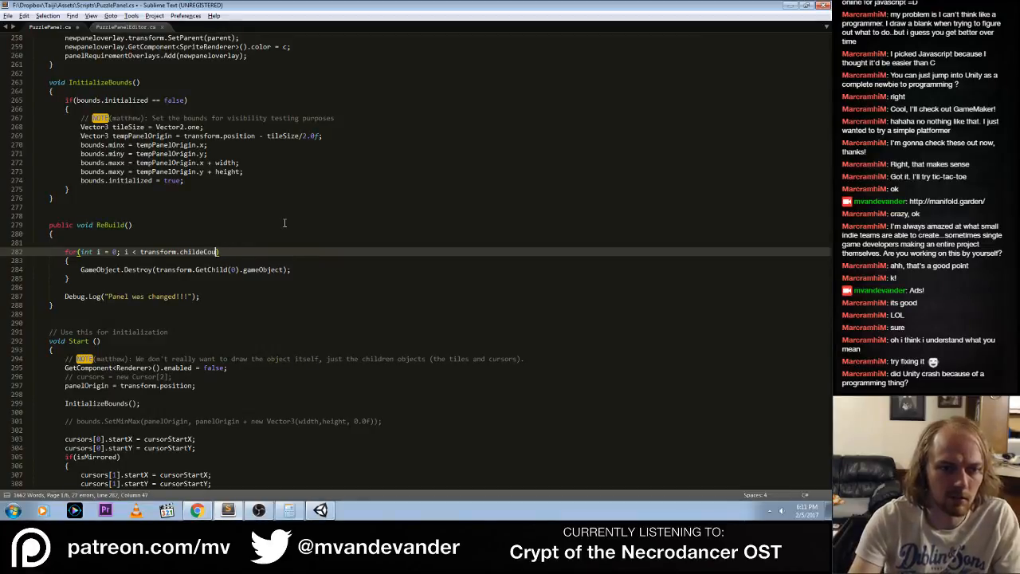
key("BackSpace")
type("Count; ")
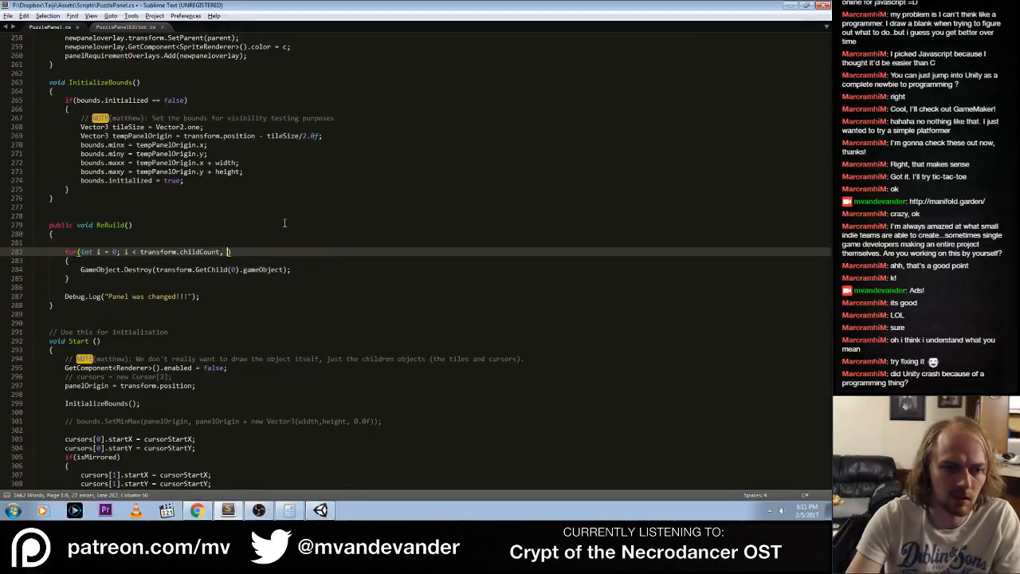
type("i++")
key("Down")
key("Down")
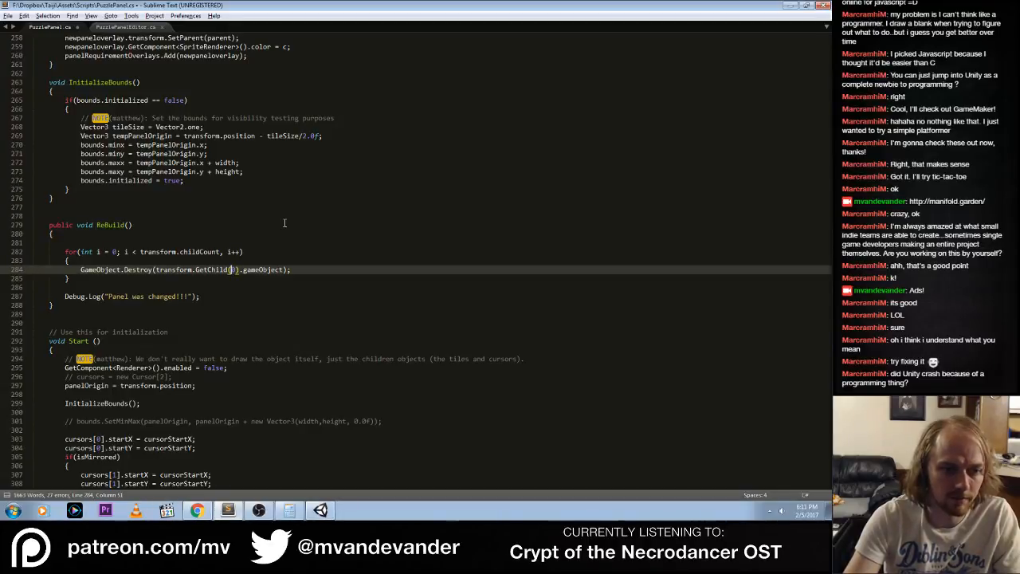
key("Down")
key("Down")
key("ctrl+s")
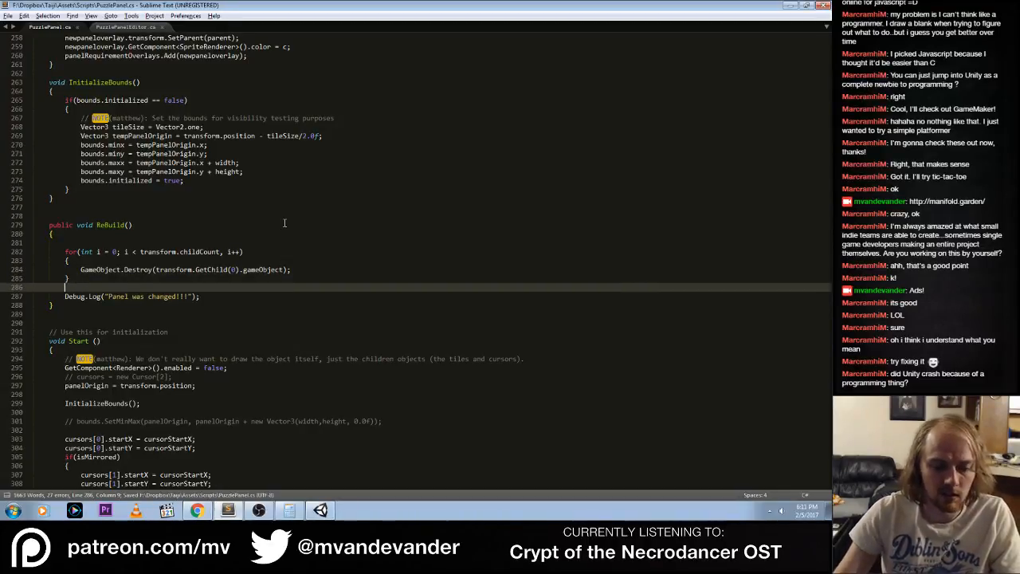
Switch to Unity, clear the console and open the first PuzzlePanel.cs compile error in the code editor
left_click(197, 509)
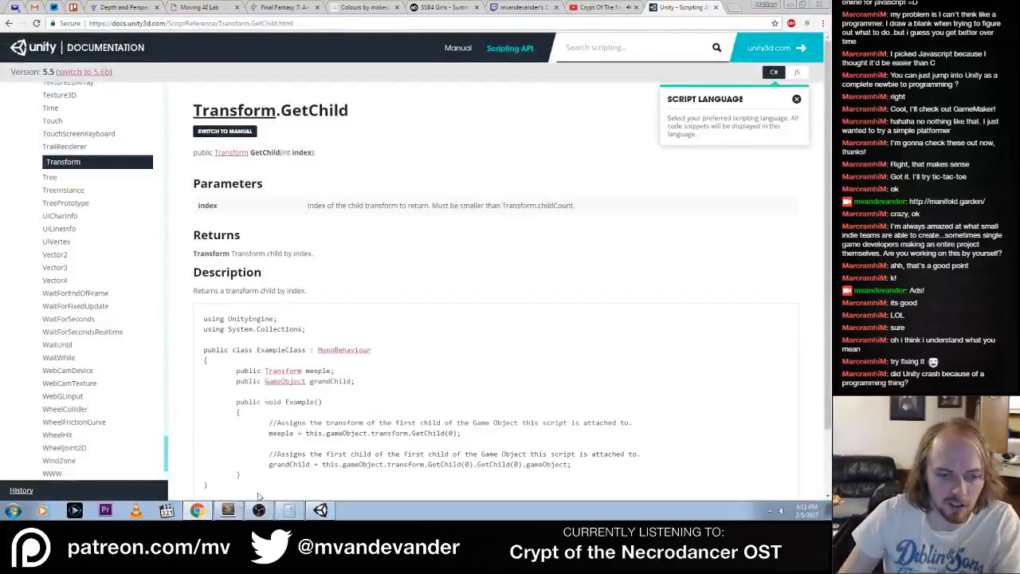
left_click(320, 510)
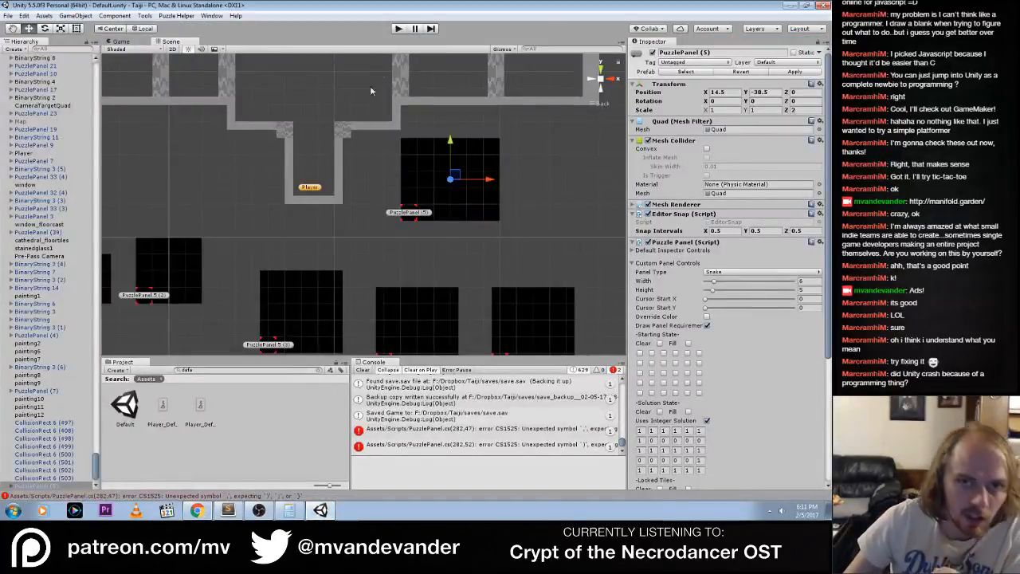
left_click(364, 370)
double_click(411, 385)
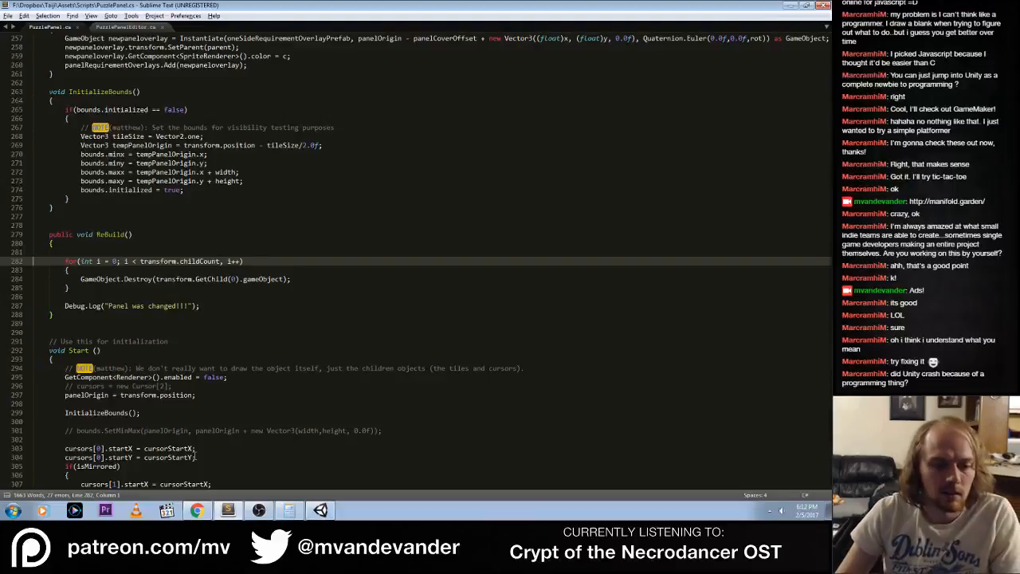
Open Paint and draw a horizontal row of six circles on the canvas with the brush
left_click(12, 511)
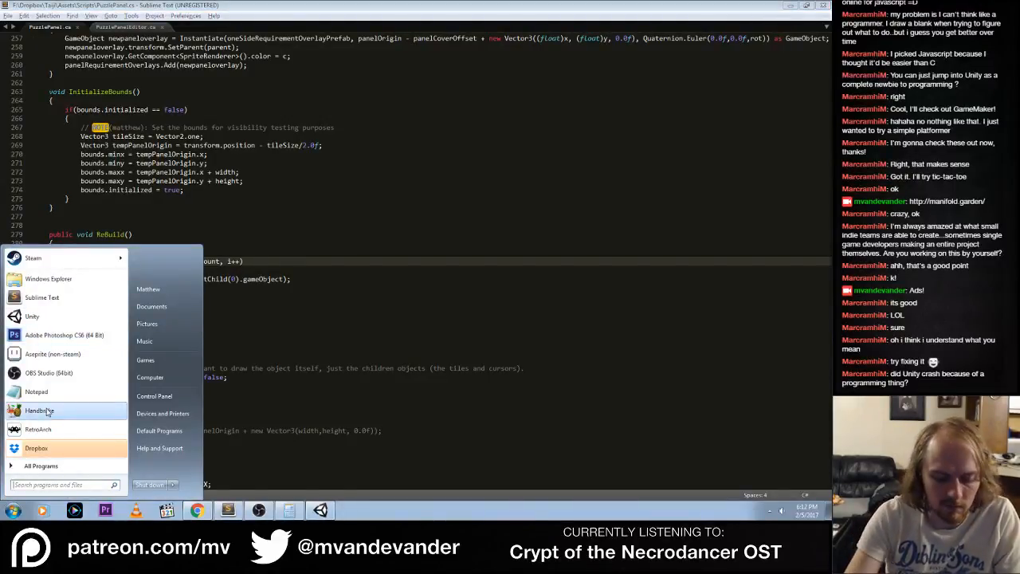
type("paitn")
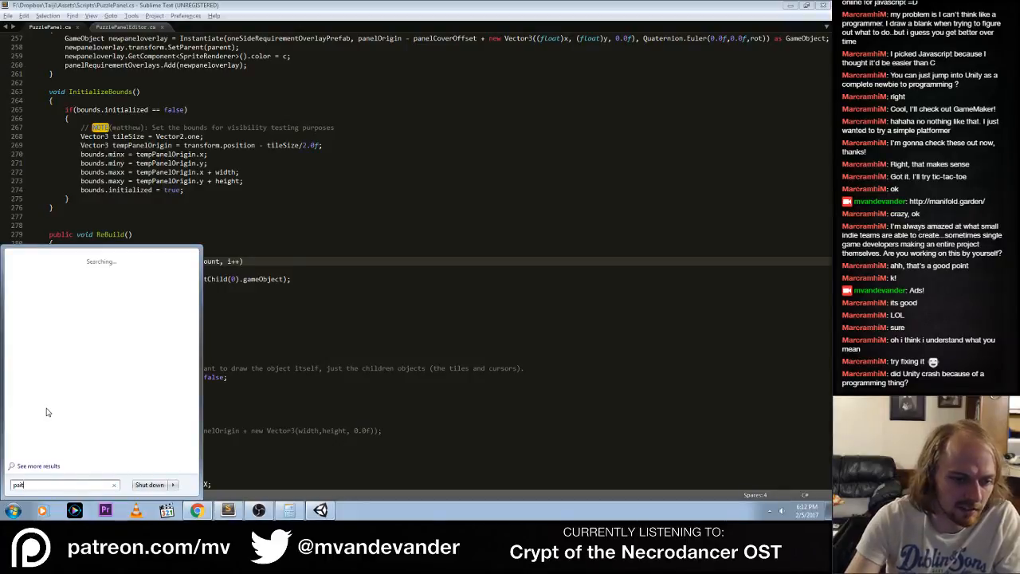
key("Return")
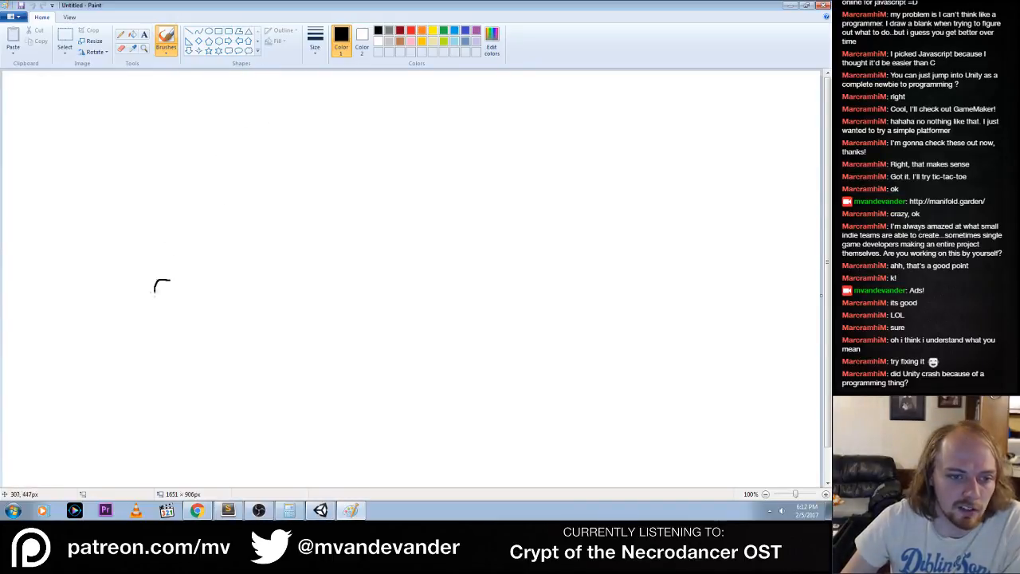
mouse_move(170, 281)
left_mouse_down()
mouse_move(222, 284)
mouse_move(264, 311)
mouse_move(263, 281)
left_mouse_up()
mouse_move(327, 279)
left_mouse_down()
mouse_move(327, 313)
mouse_move(328, 279)
mouse_move(406, 296)
mouse_move(382, 282)
mouse_move(457, 284)
mouse_move(440, 282)
left_mouse_up()
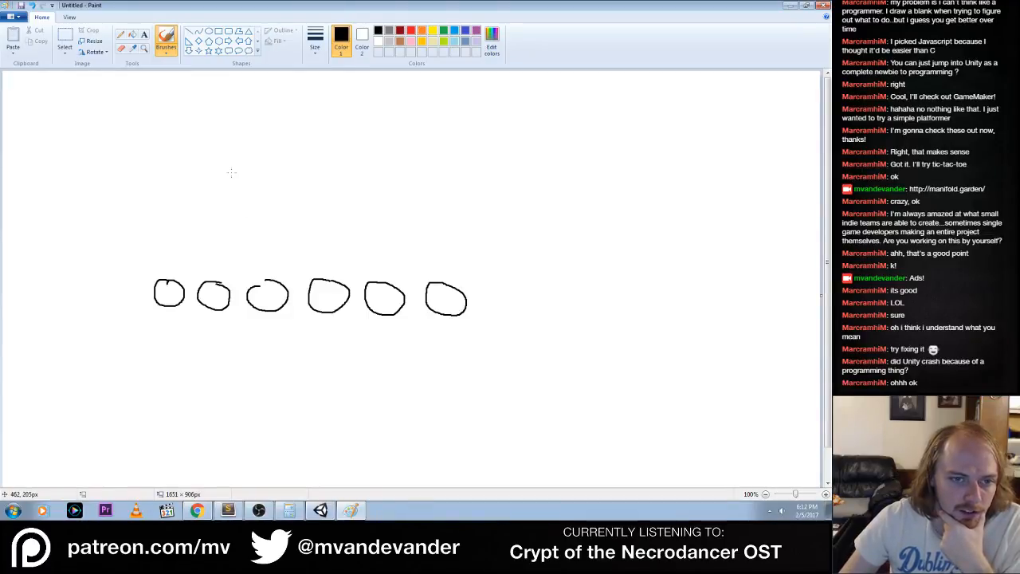
Handwrite "count = 6" above the row of circles
mouse_move(270, 132)
left_mouse_down()
mouse_move(270, 146)
mouse_move(281, 133)
mouse_move(311, 141)
left_mouse_up()
mouse_move(309, 145)
left_mouse_down()
mouse_move(314, 132)
mouse_move(327, 145)
left_mouse_up()
mouse_move(336, 127)
left_mouse_down()
mouse_move(337, 145)
mouse_move(381, 134)
mouse_move(386, 142)
left_mouse_up()
left_click_drag(408, 127, 398, 139)
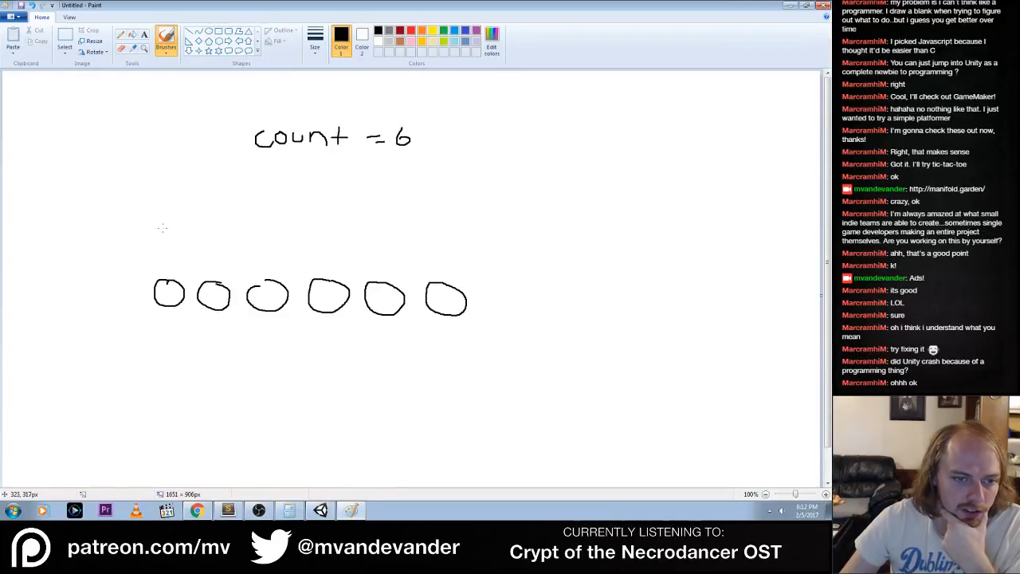
Cross out the first circle in the row and undo both strokes
mouse_move(154, 275)
left_mouse_down()
mouse_move(184, 319)
mouse_move(157, 310)
left_mouse_up()
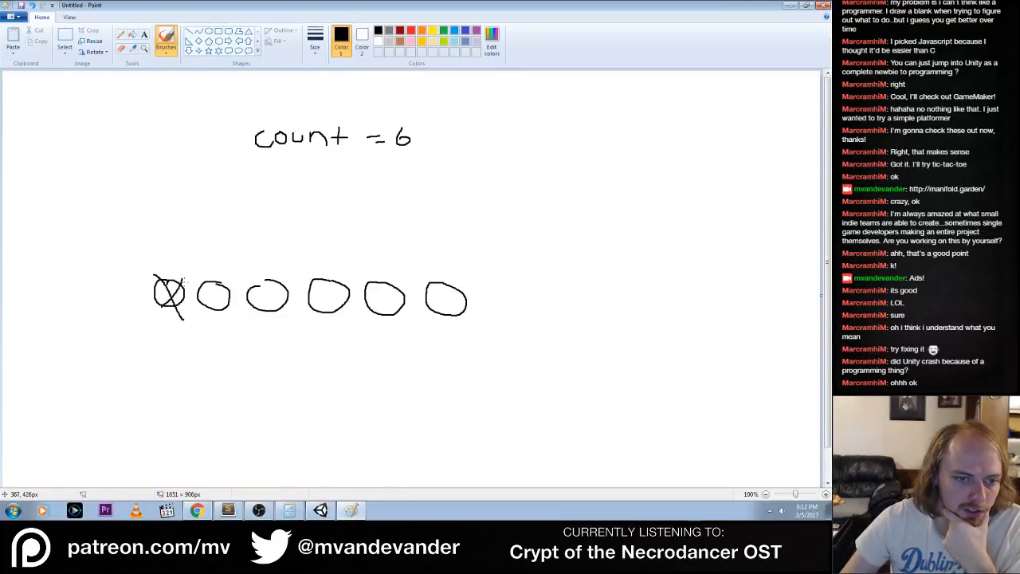
key("ctrl+z")
key("ctrl+z")
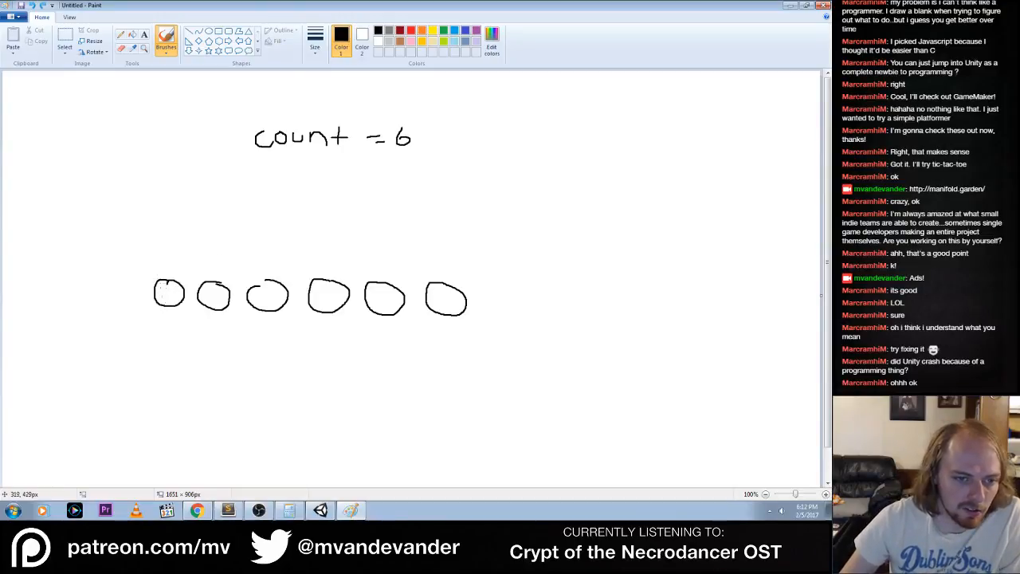
Scribble out the first circle in the row and rewrite the handwritten count as 5
mouse_move(155, 268)
left_mouse_down()
mouse_move(196, 317)
mouse_move(189, 269)
left_mouse_up()
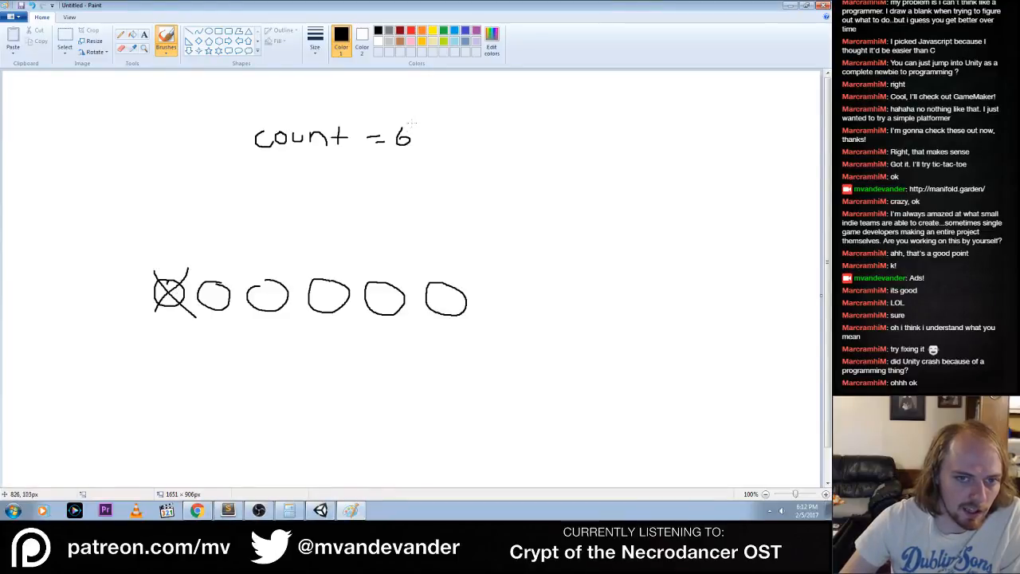
mouse_move(410, 123)
left_mouse_down()
mouse_move(399, 140)
mouse_move(430, 133)
mouse_move(426, 144)
left_mouse_up()
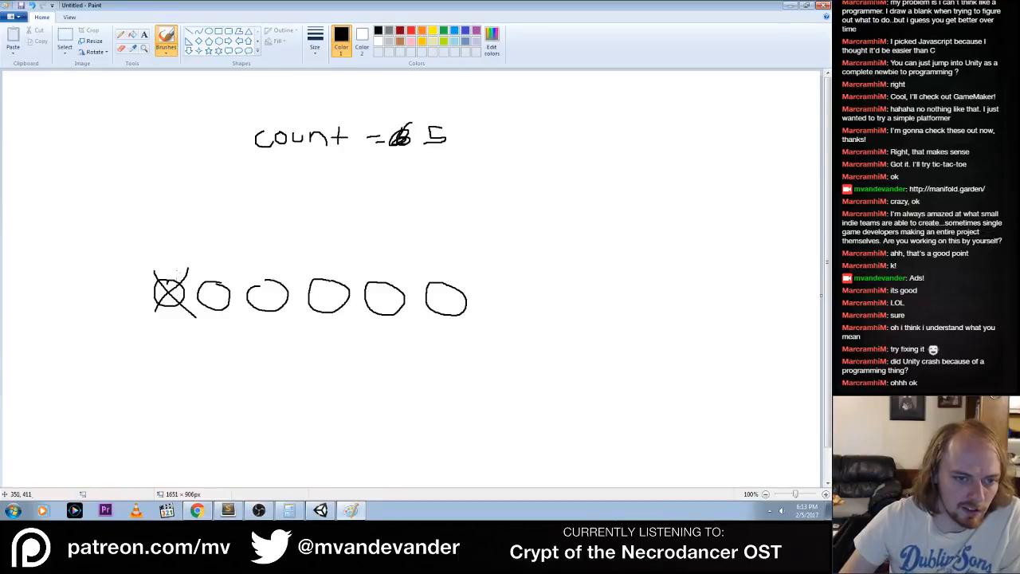
mouse_move(188, 292)
left_mouse_down()
mouse_move(160, 270)
mouse_move(183, 307)
mouse_move(152, 266)
mouse_move(172, 303)
left_mouse_up()
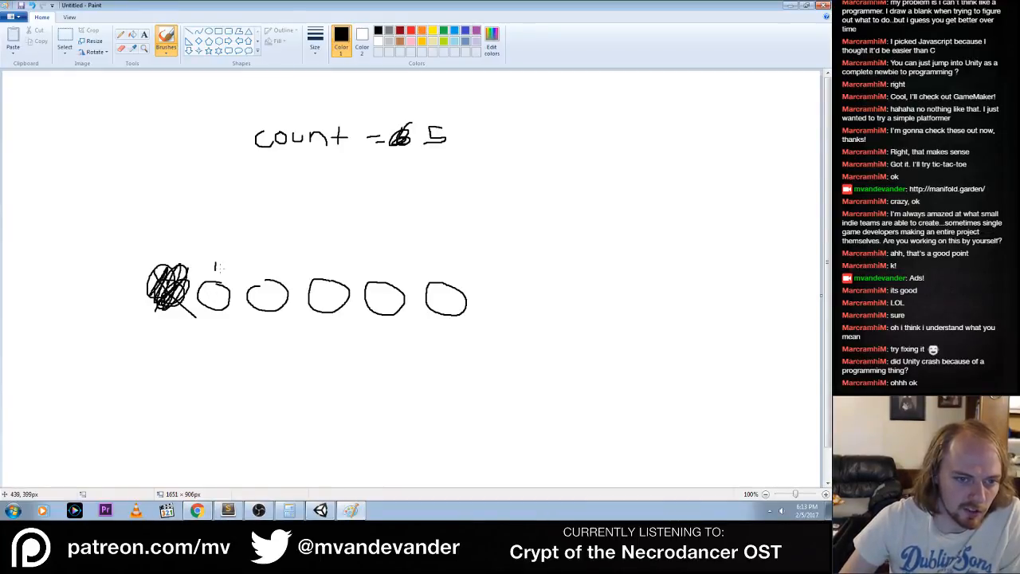
Number the five remaining circles 0 to 4 above the row
left_click_drag(215, 266, 377, 265)
mouse_move(428, 252)
left_mouse_down()
mouse_move(428, 262)
mouse_move(444, 260)
left_mouse_up()
left_click_drag(441, 252, 442, 266)
Scribble out the circle numbered 0 and rewrite the handwritten count as 4
mouse_move(196, 301)
left_mouse_down()
mouse_move(230, 280)
mouse_move(215, 275)
mouse_move(231, 296)
left_mouse_up()
mouse_move(422, 126)
left_mouse_down()
mouse_move(434, 144)
mouse_move(440, 132)
left_mouse_up()
mouse_move(469, 124)
left_mouse_down()
mouse_move(468, 134)
mouse_move(484, 134)
left_mouse_up()
left_click_drag(481, 126, 482, 147)
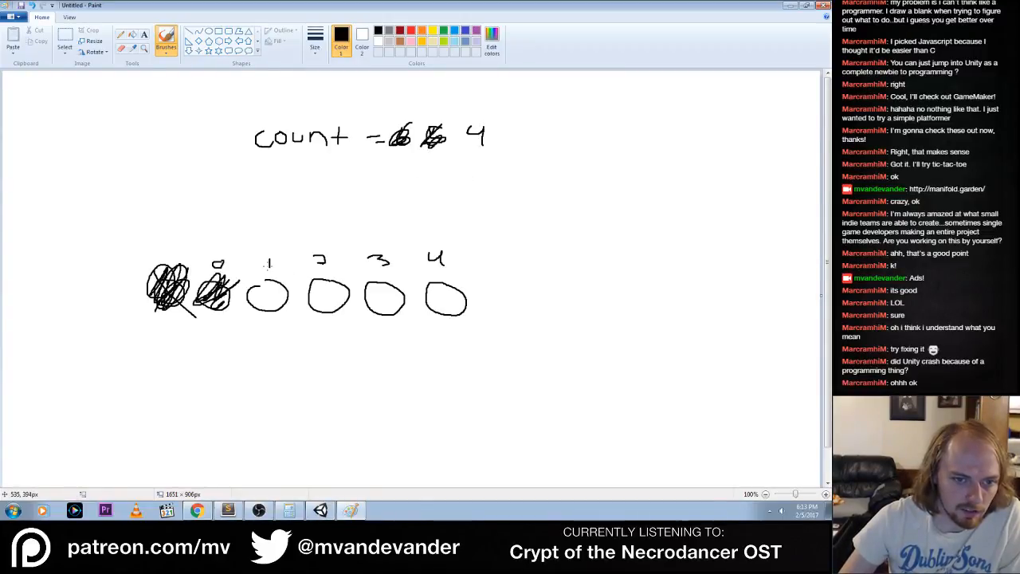
Renumber the four remaining circles 0 to 3 and draw a stroke across the third circle in the row
left_click_drag(265, 244, 388, 244)
mouse_move(422, 230)
left_mouse_down()
mouse_move(440, 233)
mouse_move(423, 247)
left_mouse_up()
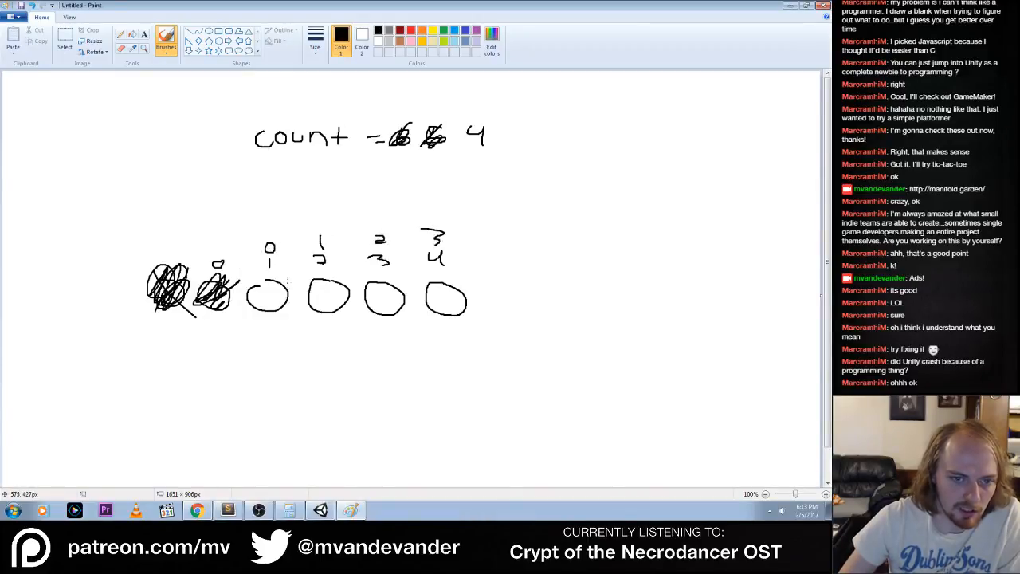
mouse_move(289, 280)
left_mouse_down()
mouse_move(248, 304)
mouse_move(260, 317)
left_mouse_up()
Undo all the crossing-out and numbering strokes, back to the plain six circles and "count = 6"
key("ctrl+z")
key("ctrl+z")
key("ctrl+z")
key("ctrl+z")
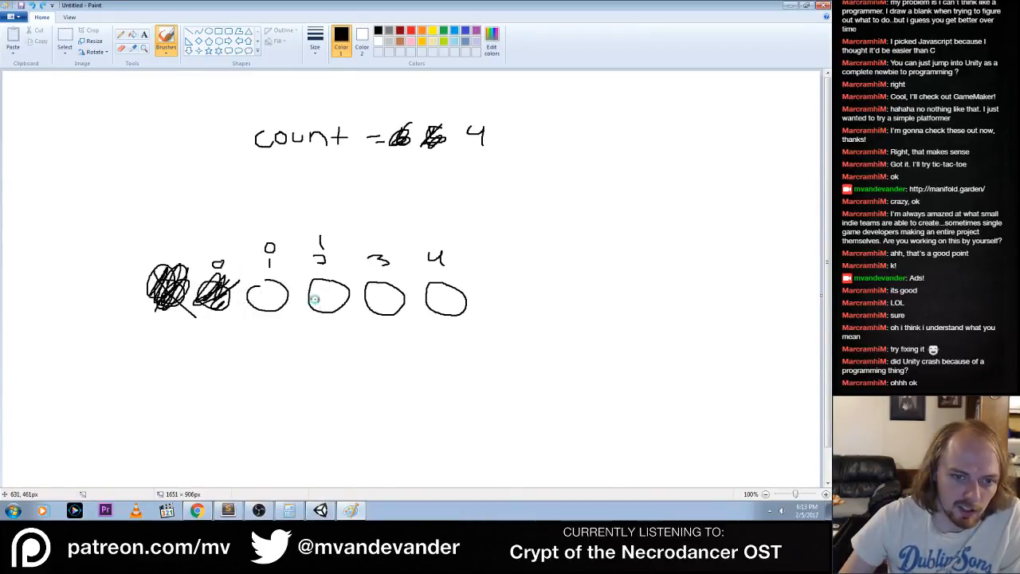
key("ctrl+z")
key("ctrl+z")
key("ctrl+z")
key("ctrl+z")
key("ctrl+z")
key("ctrl+z")
key("ctrl+z")
key("ctrl+z")
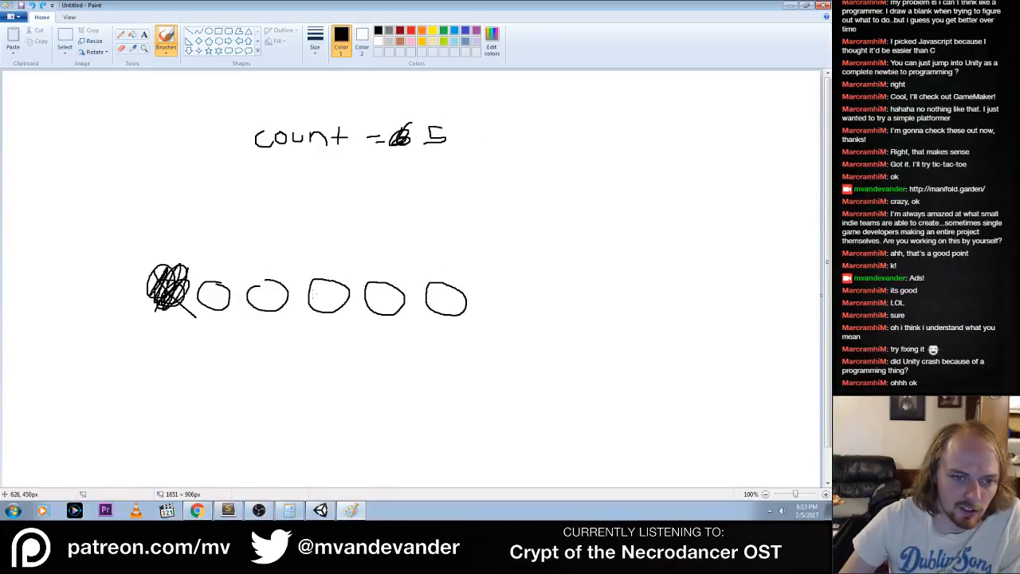
key("ctrl+z")
key("ctrl+z")
key("ctrl+z")
key("ctrl+z")
key("ctrl+z")
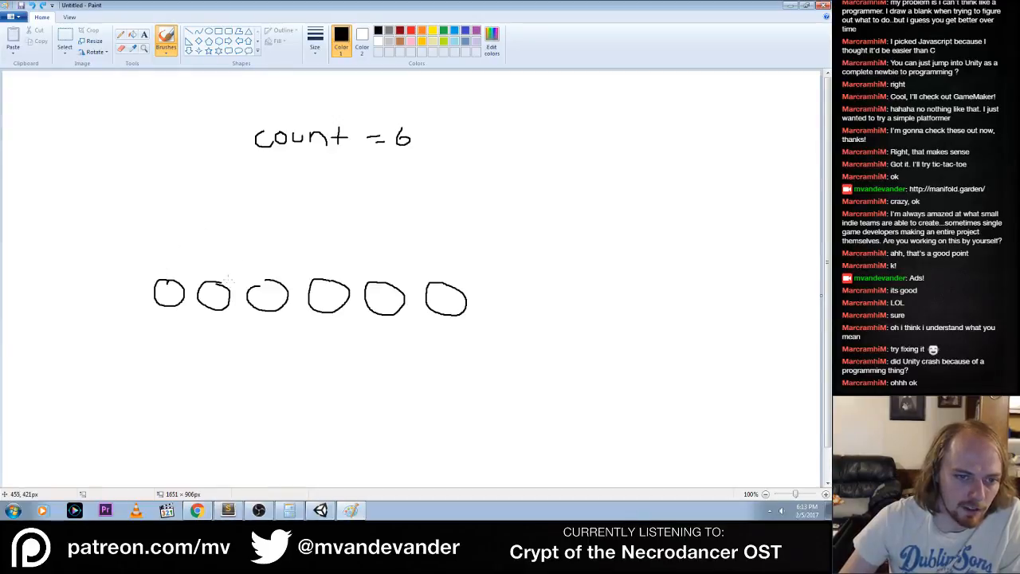
Scribble out the first circle and draw a downward arrow above the second circle
mouse_move(165, 273)
left_mouse_down()
mouse_move(180, 280)
mouse_move(171, 307)
left_mouse_up()
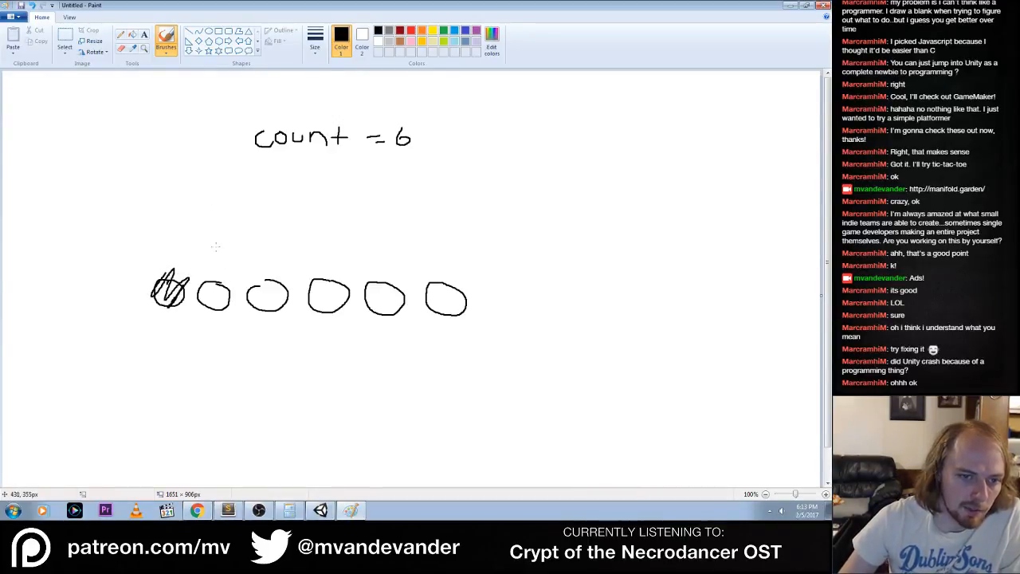
left_click_drag(215, 245, 215, 271)
left_click_drag(209, 260, 216, 271)
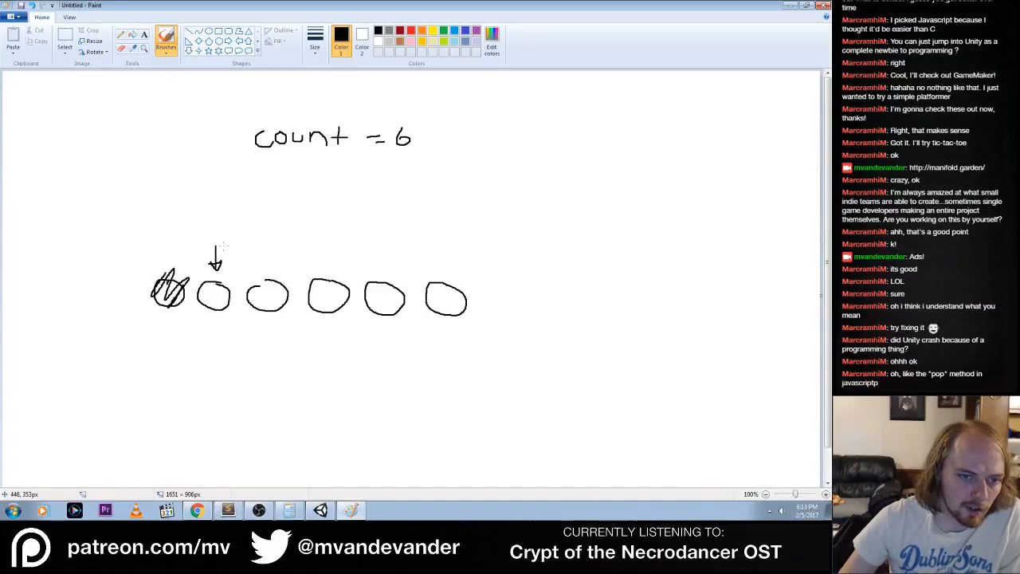
Draw arrows skipping from the second circle onward and scribble out every other circle, starting with the third
mouse_move(224, 246)
left_mouse_down()
mouse_move(257, 240)
mouse_move(273, 257)
left_mouse_up()
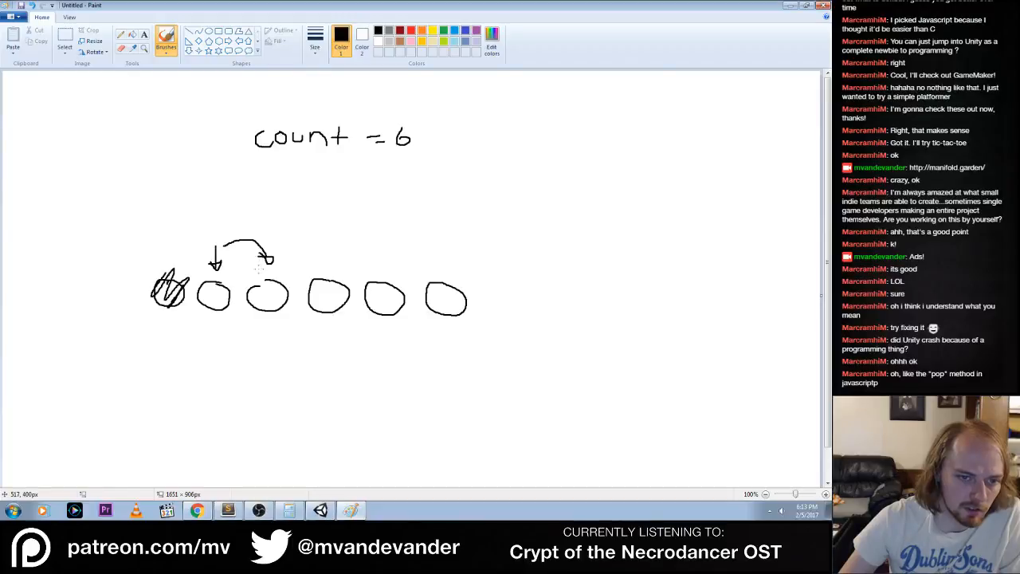
left_click_drag(249, 305, 279, 284)
mouse_move(271, 284)
left_mouse_down()
mouse_move(275, 317)
mouse_move(283, 289)
left_mouse_up()
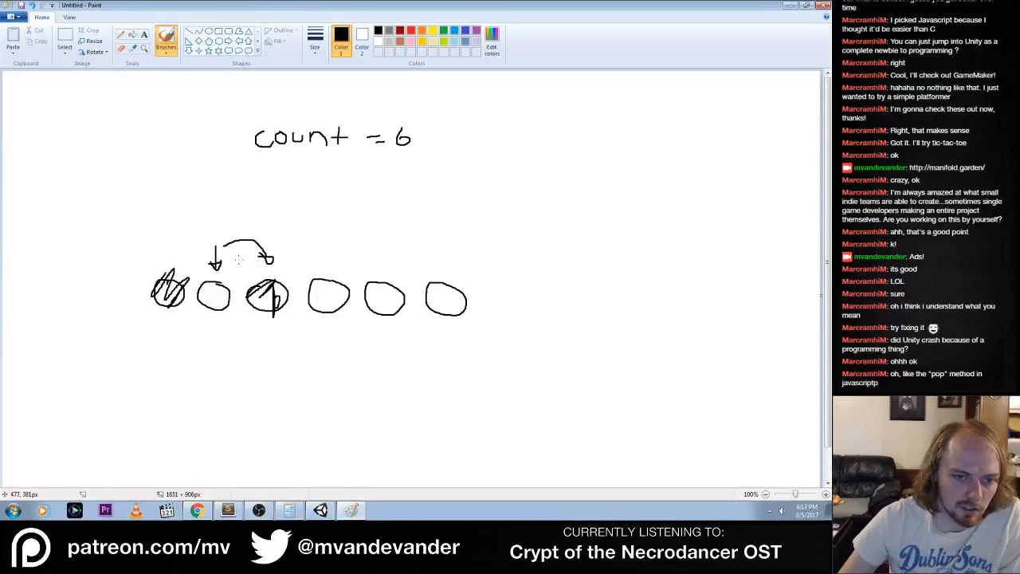
left_click_drag(324, 247, 322, 265)
mouse_move(317, 256)
left_mouse_down()
mouse_move(354, 248)
mouse_move(390, 268)
mouse_move(405, 282)
mouse_move(389, 311)
left_mouse_up()
Undo the arrows and scribbles so only the six circles and the count remain
key("ctrl+z")
key("ctrl+z")
key("ctrl+z")
key("ctrl+z")
key("ctrl+z")
key("ctrl+z")
key("ctrl+z")
key("ctrl+z")
key("ctrl+z")
key("ctrl+z")
key("ctrl+z")
key("ctrl+z")
key("ctrl+z")
key("ctrl+z")
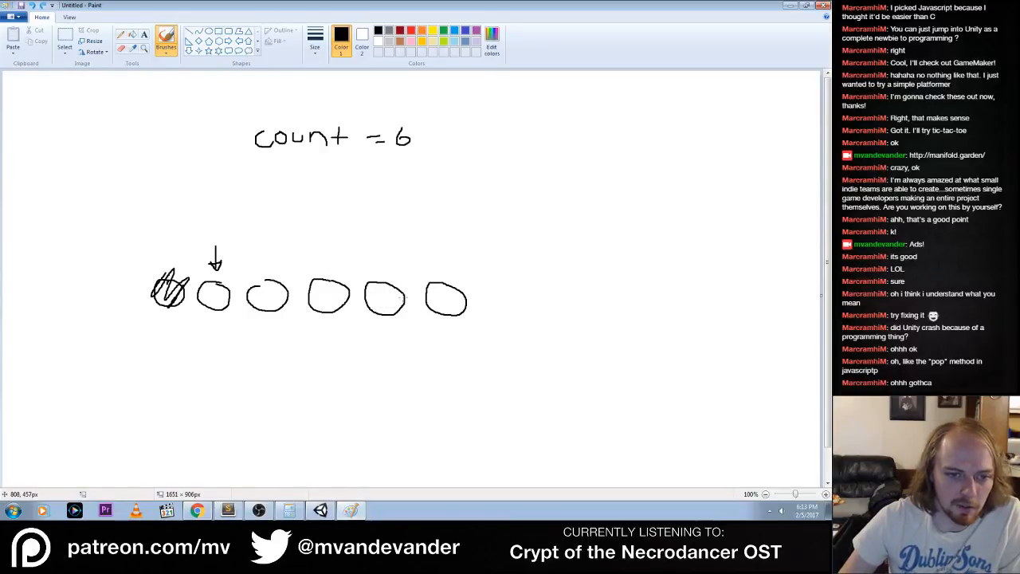
key("ctrl+z")
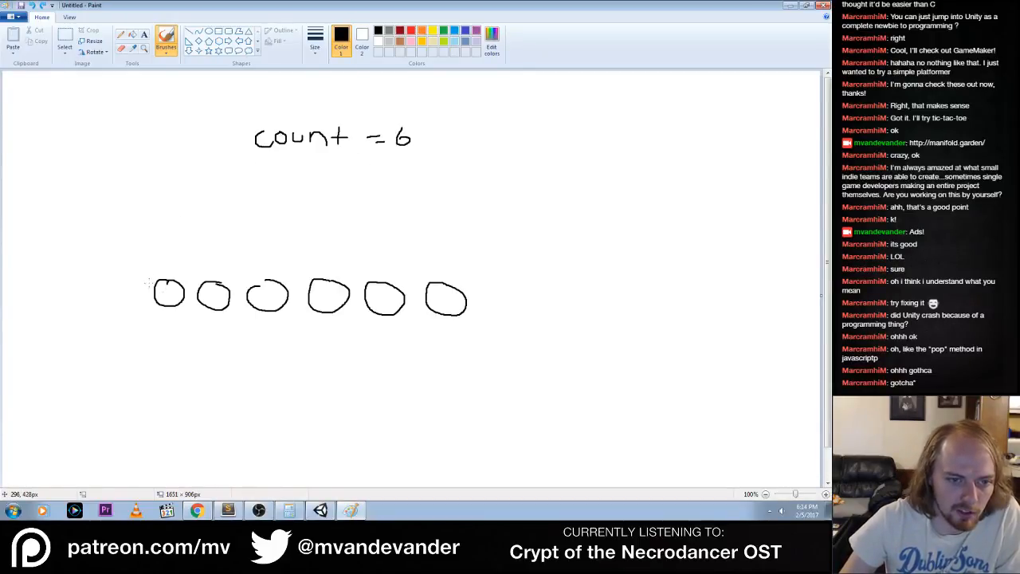
Draw a short slanted tick mark above each of the six circles
left_click_drag(152, 283, 133, 271)
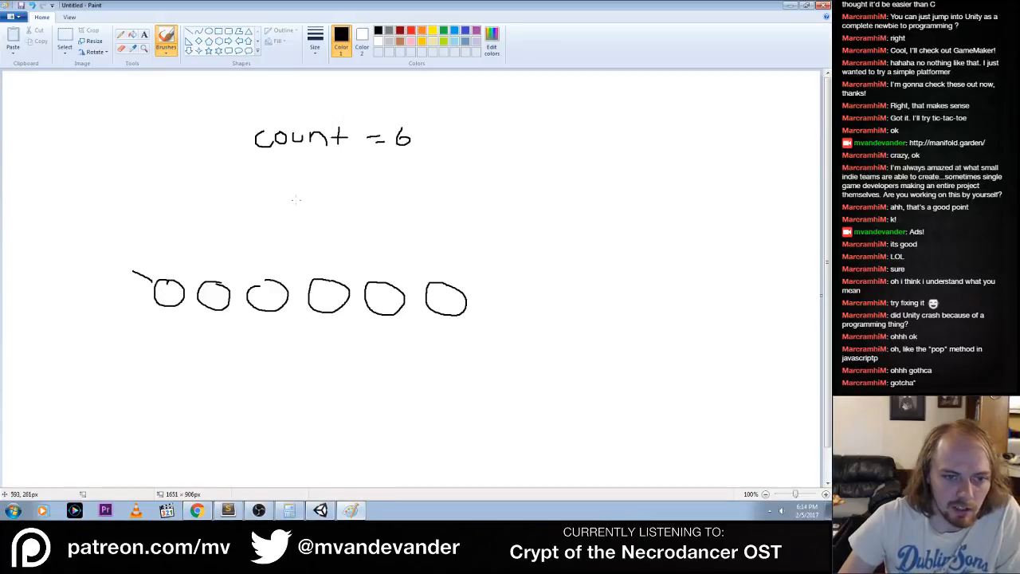
left_click_drag(200, 283, 194, 277)
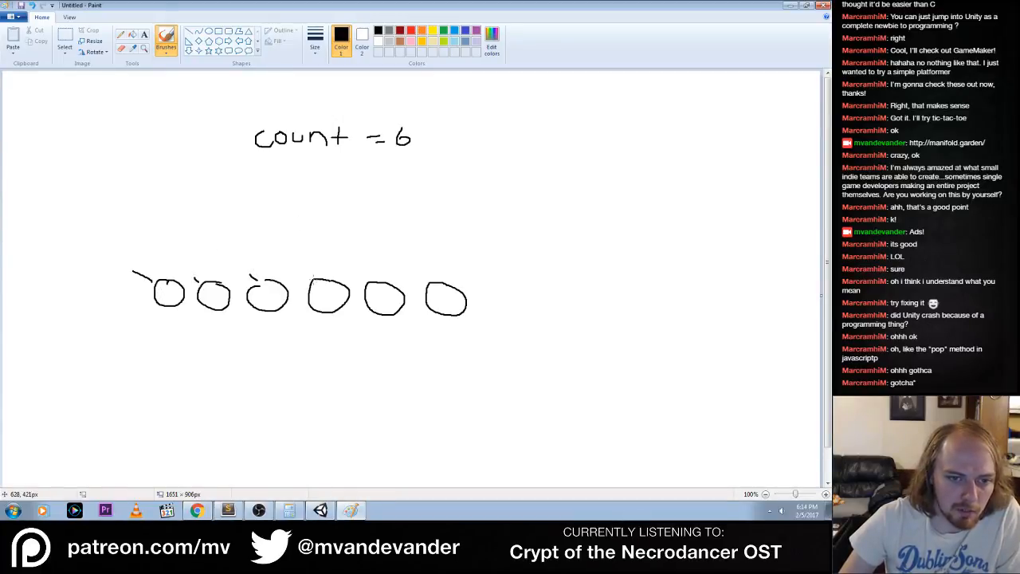
left_click_drag(368, 277, 359, 263)
left_click_drag(431, 277, 424, 263)
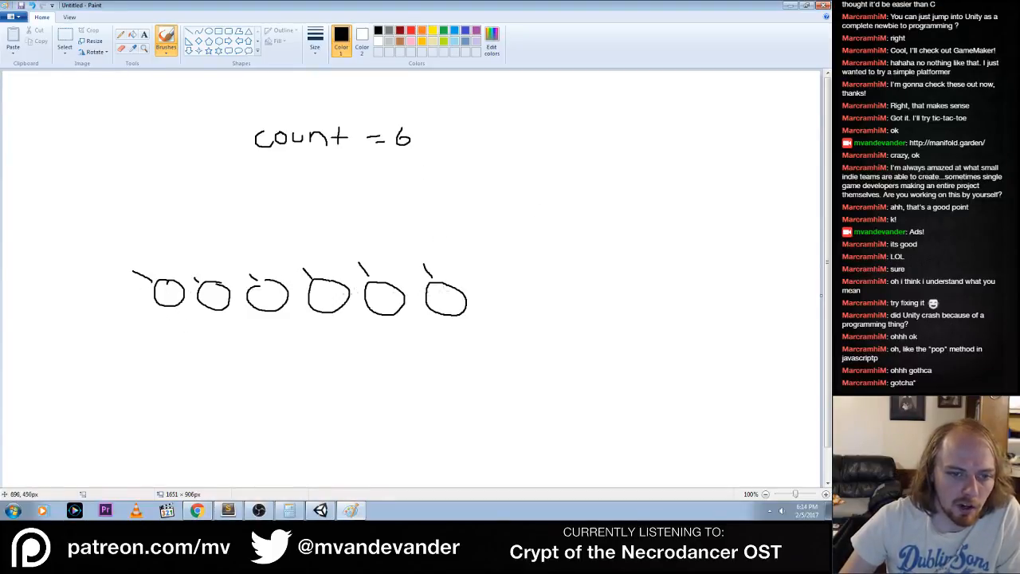
Strike through the whole row of circles with four long crossing lines
left_click_drag(134, 305, 432, 300)
left_click_drag(129, 276, 428, 307)
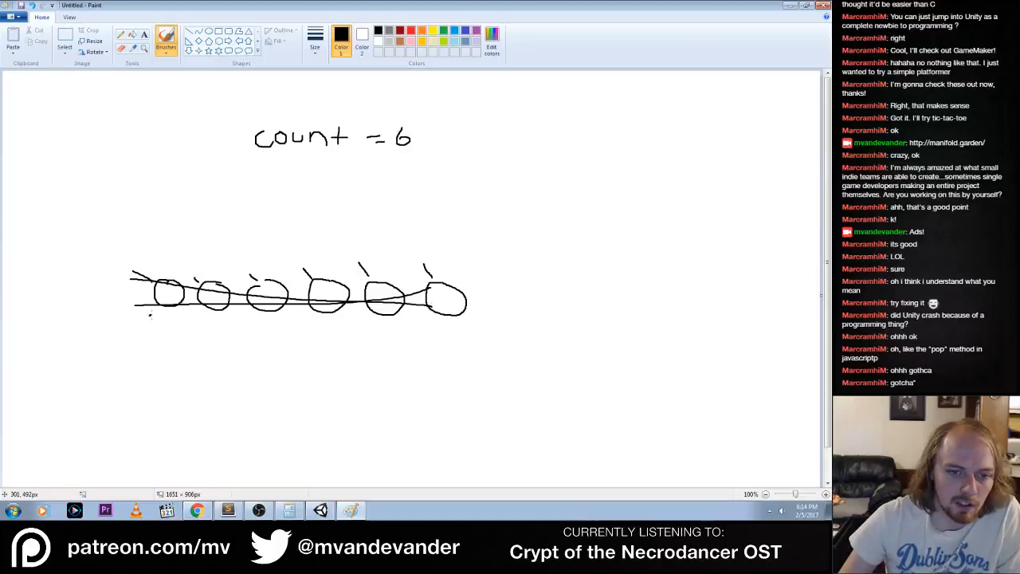
left_click_drag(149, 315, 506, 233)
left_click_drag(173, 254, 415, 314)
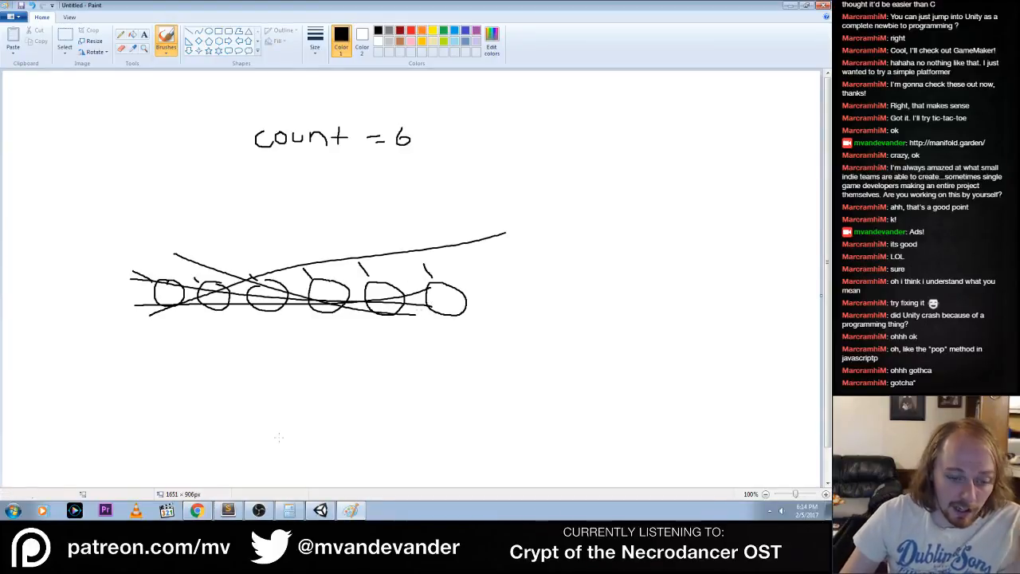
Switch to Sublime Text, try changing Destroy to DestroyImmediate in ReBuild(), undo it and save
left_click(227, 510)
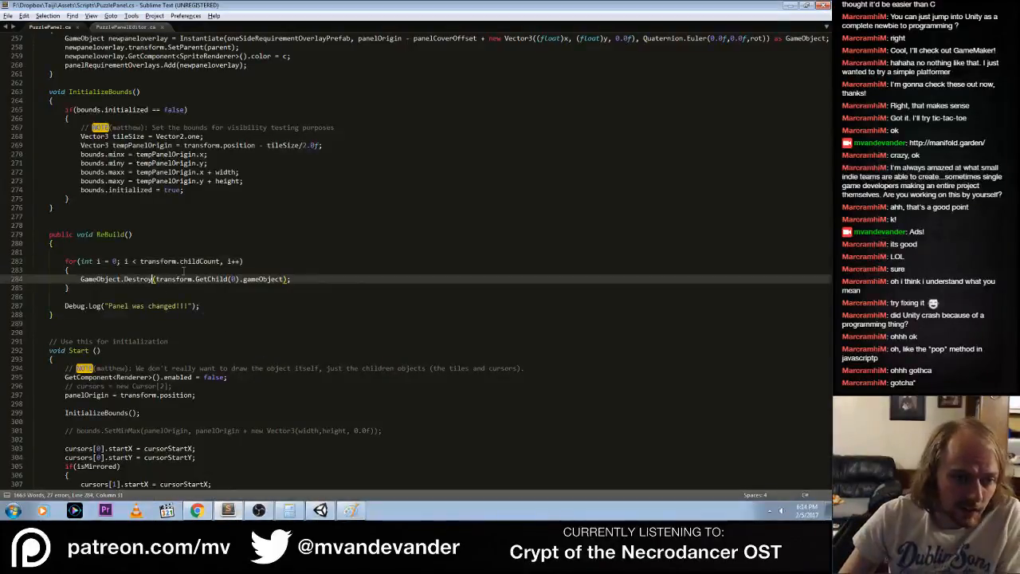
type("Immediate")
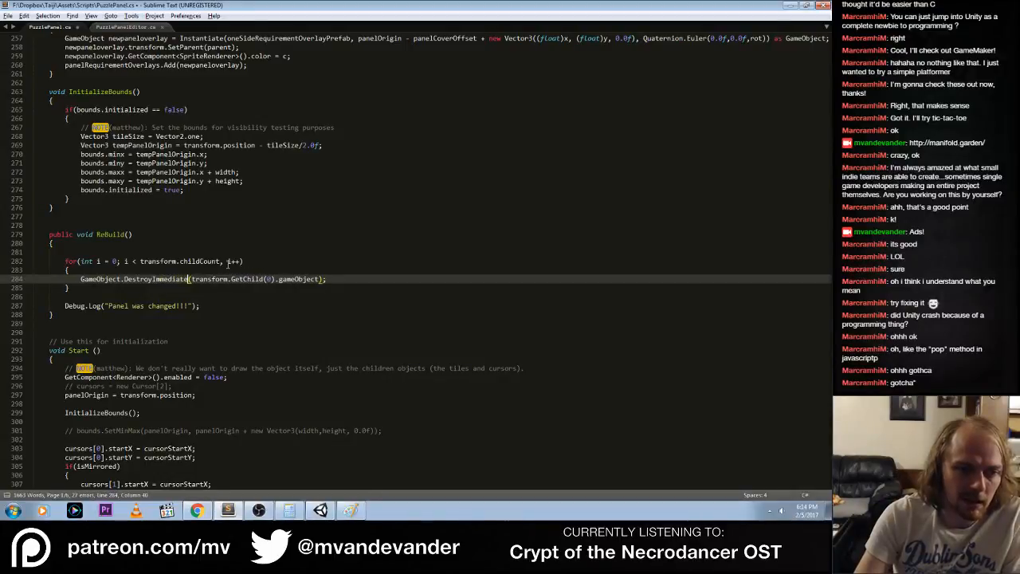
key("ctrl+z")
key("ctrl+s")
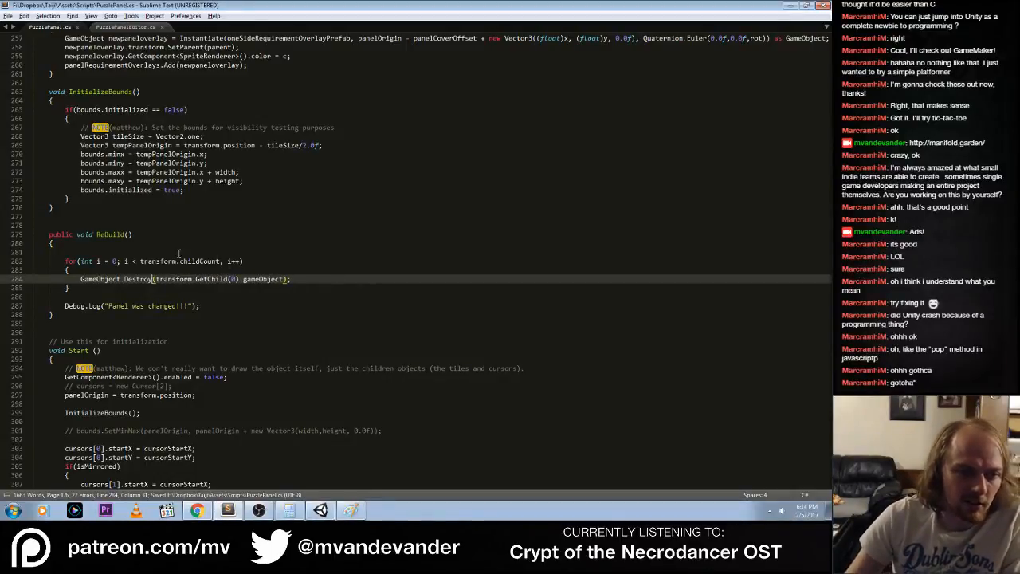
Change the GetChild argument in the ReBuild() loop to i and save PuzzlePanel.cs
left_click(175, 262)
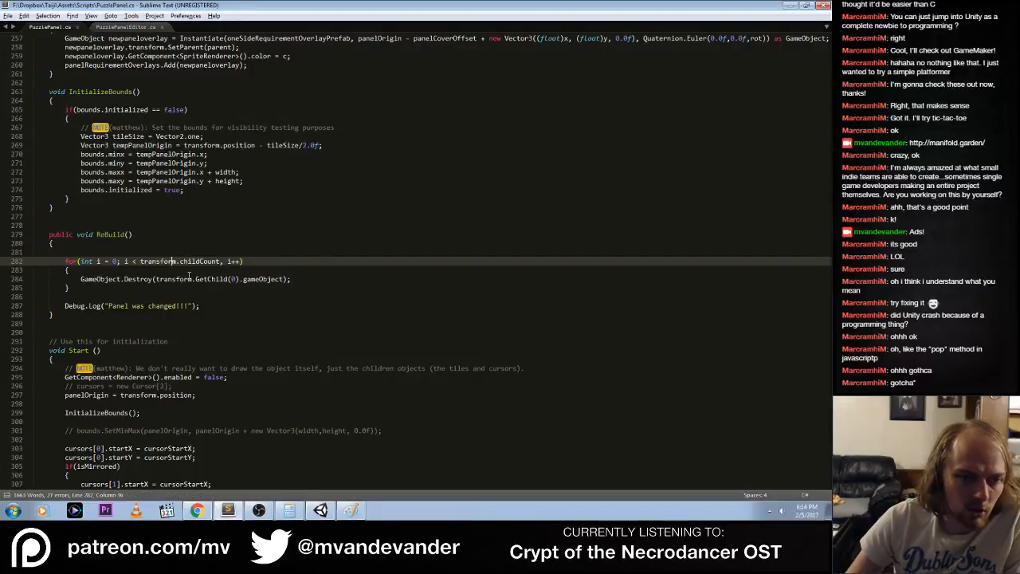
left_click(232, 279)
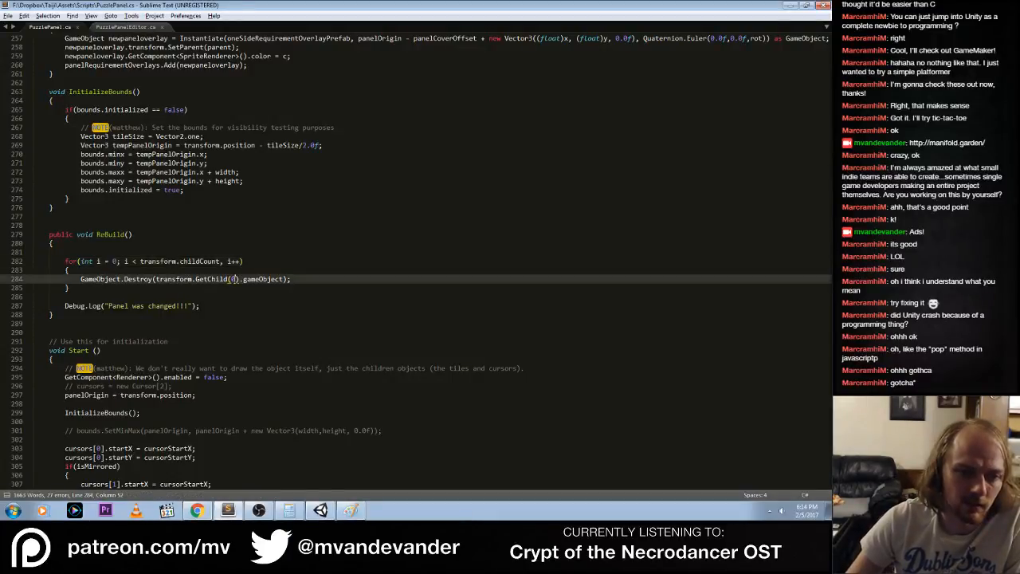
type("i")
key("ctrl+s")
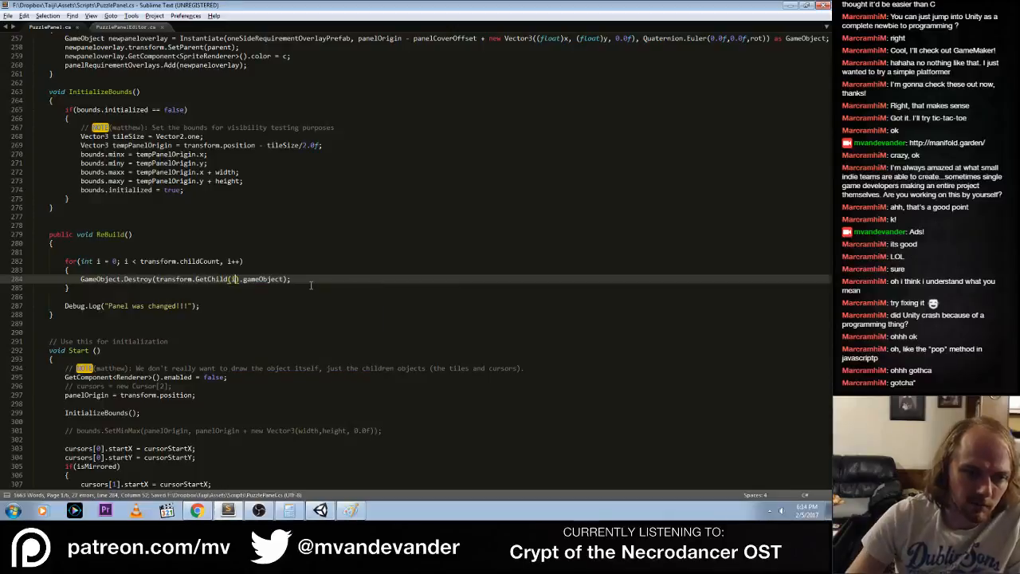
Open the first compile error from Unity's console, replace the comma after transform.childCount with a semicolon in the for loop, and save
left_click(259, 510)
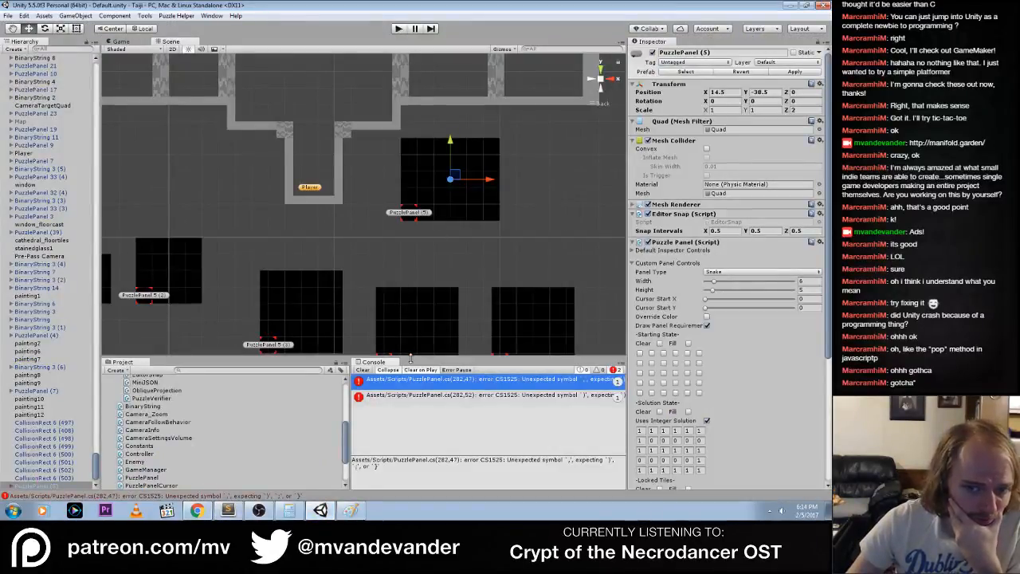
double_click(391, 379)
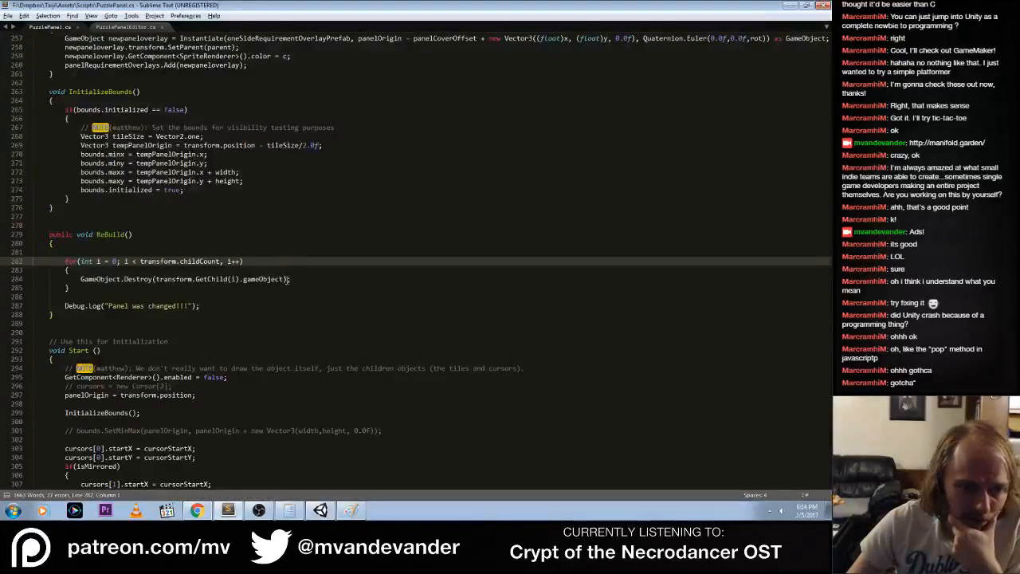
left_click(288, 279)
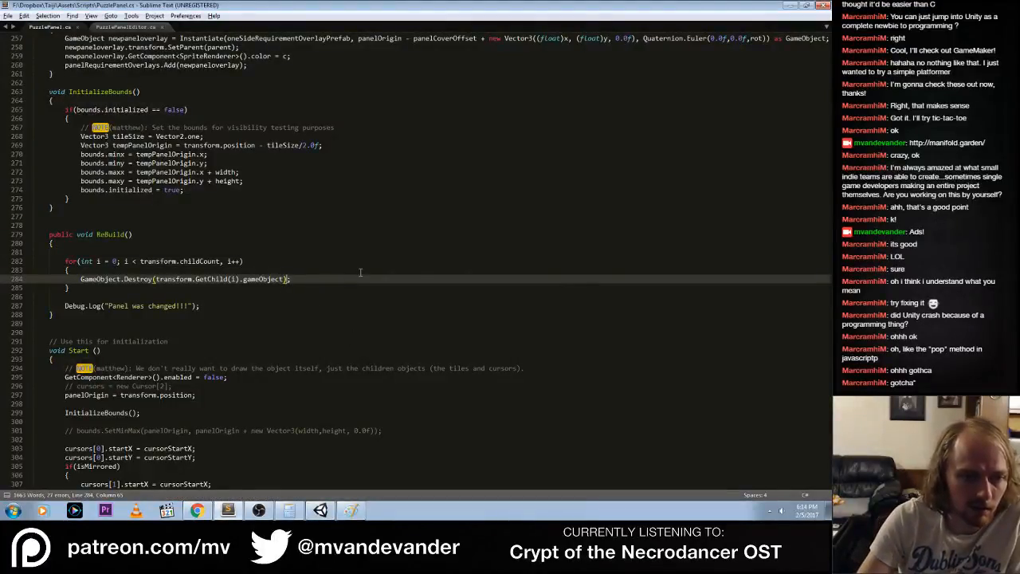
key("Up")
key("Up")
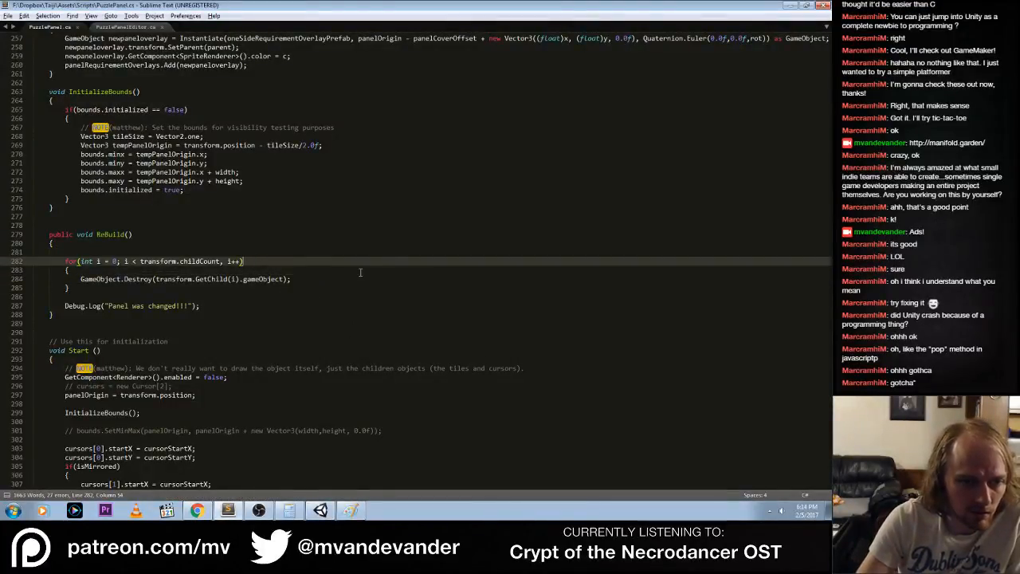
key("Right")
key("BackSpace")
type(";")
key("End")
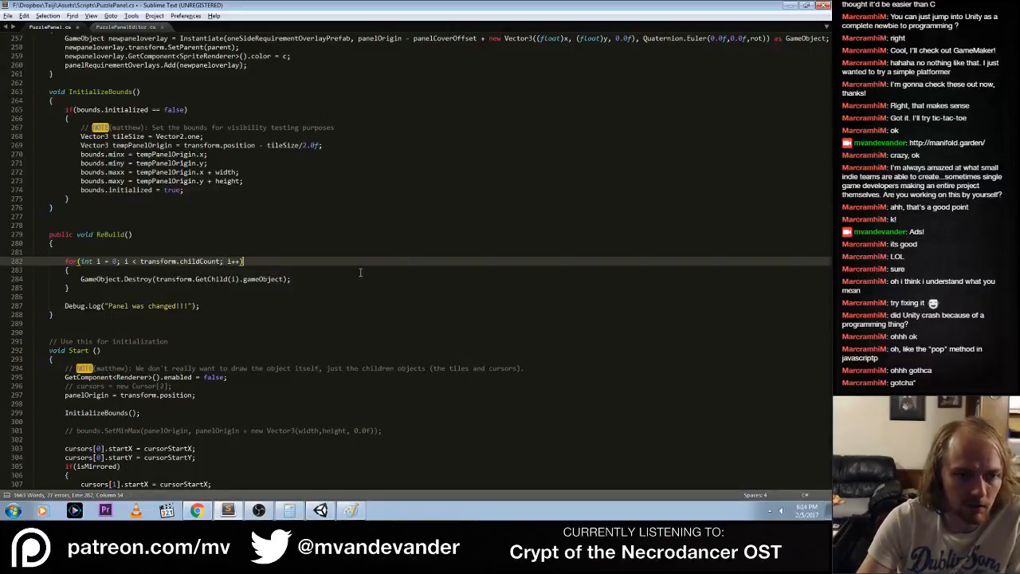
key("ctrl+s")
Switch to Unity, run the game and tick the Starting State cell in the fourth row, third column of PuzzlePanel (5)
key("alt+Tab")
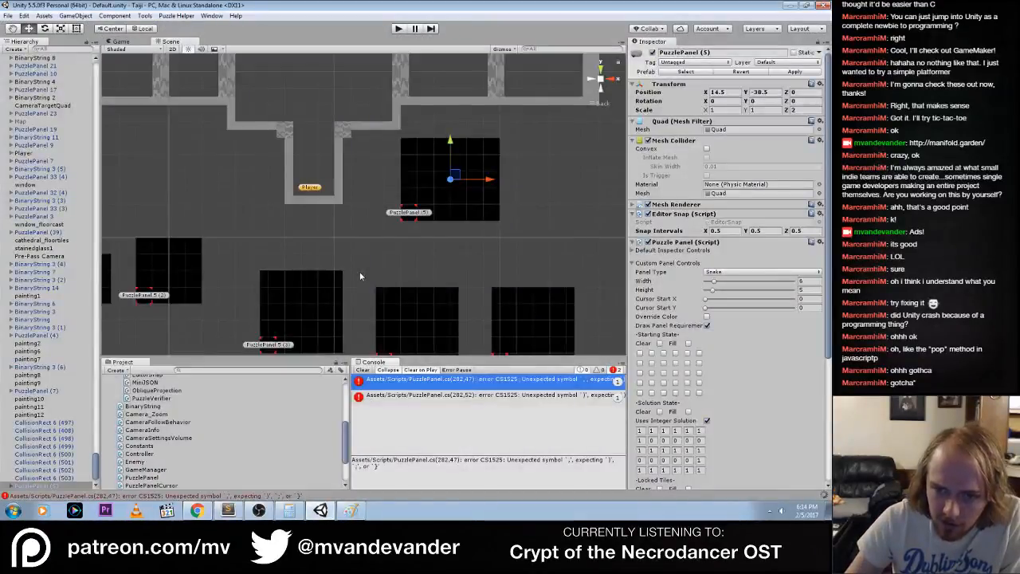
key("alt+Tab")
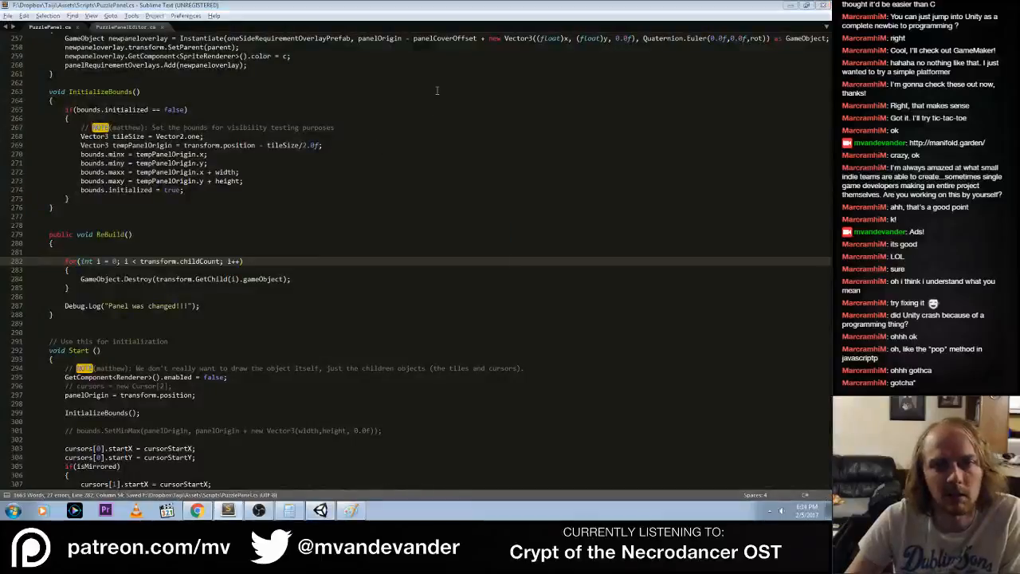
key("alt+Tab")
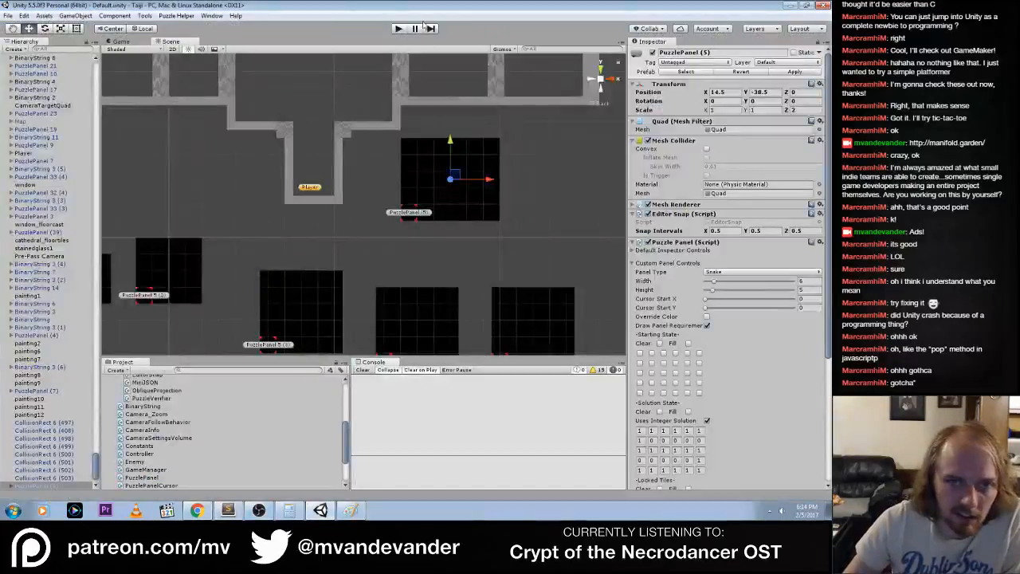
left_click(399, 29)
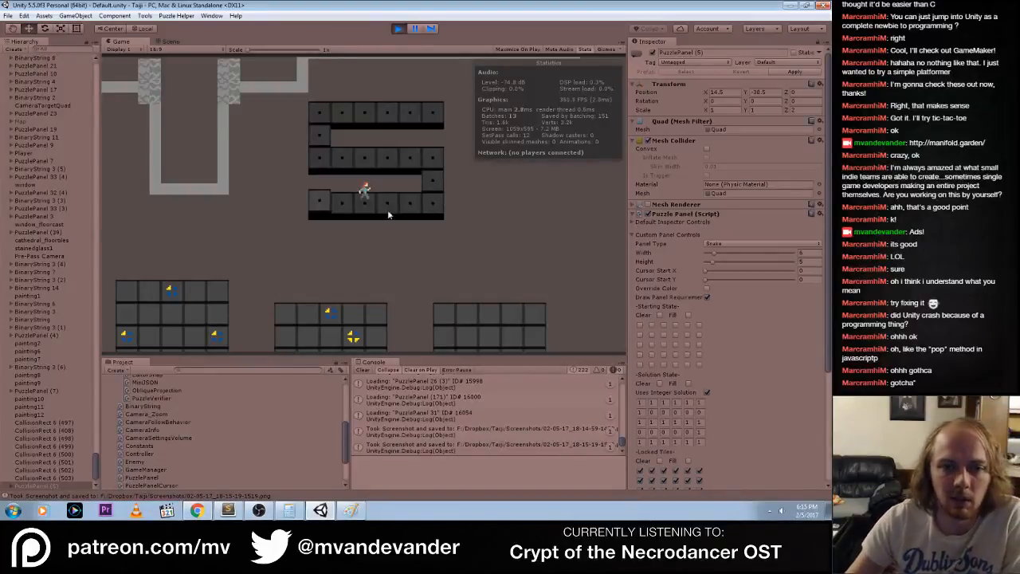
left_click(664, 355)
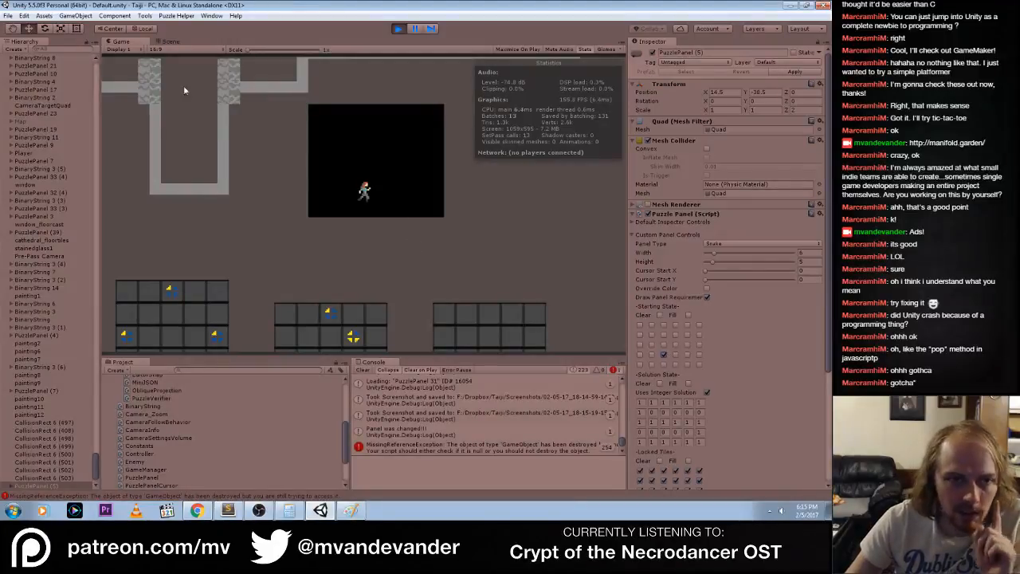
In the Scene view, locate PuzzlePanel (5), expand it in the hierarchy and select its Quad child
left_click(165, 42)
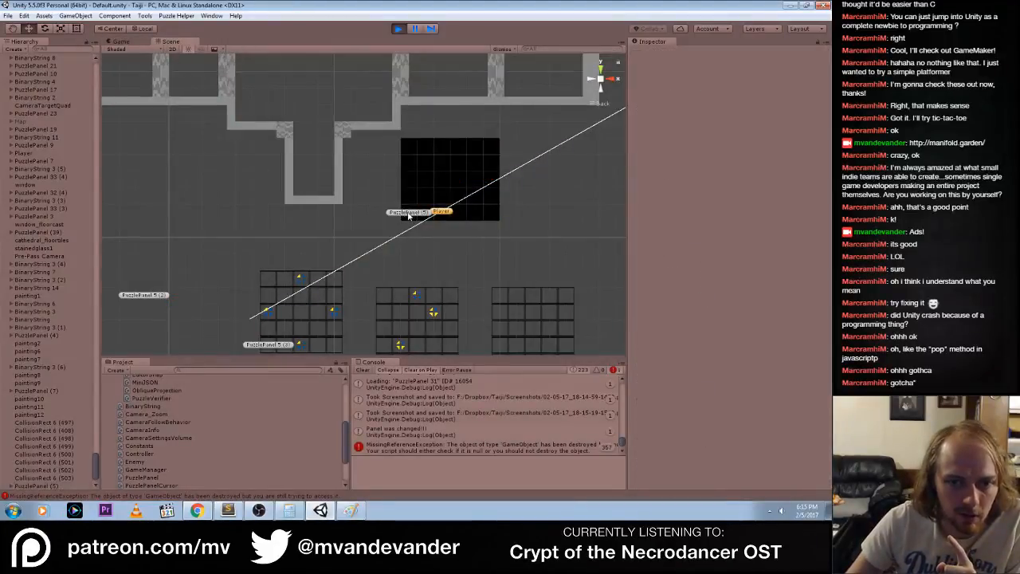
scroll(25, 451, "down", 1)
left_click(12, 463)
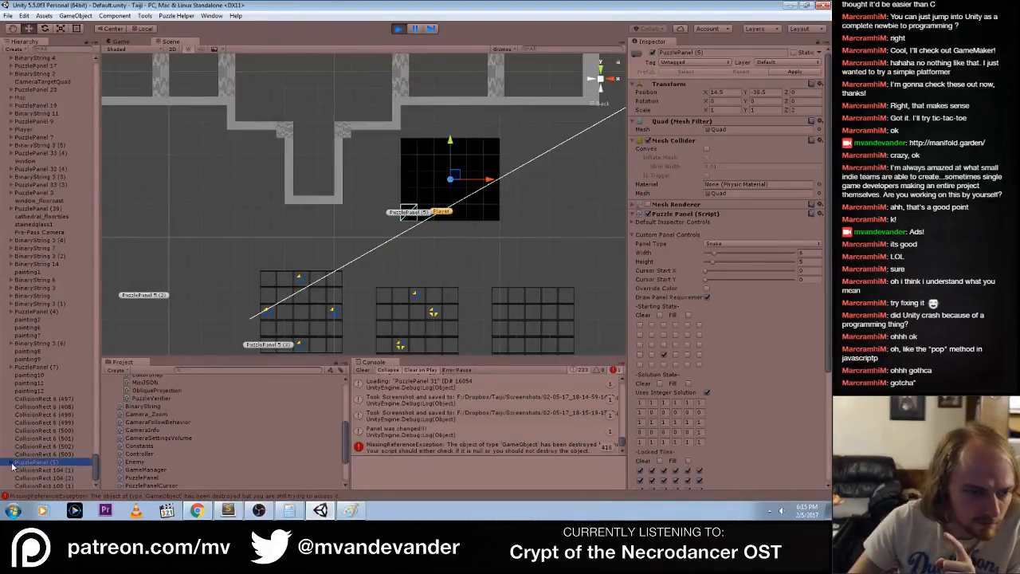
scroll(29, 440, "down", 1)
left_click(32, 461)
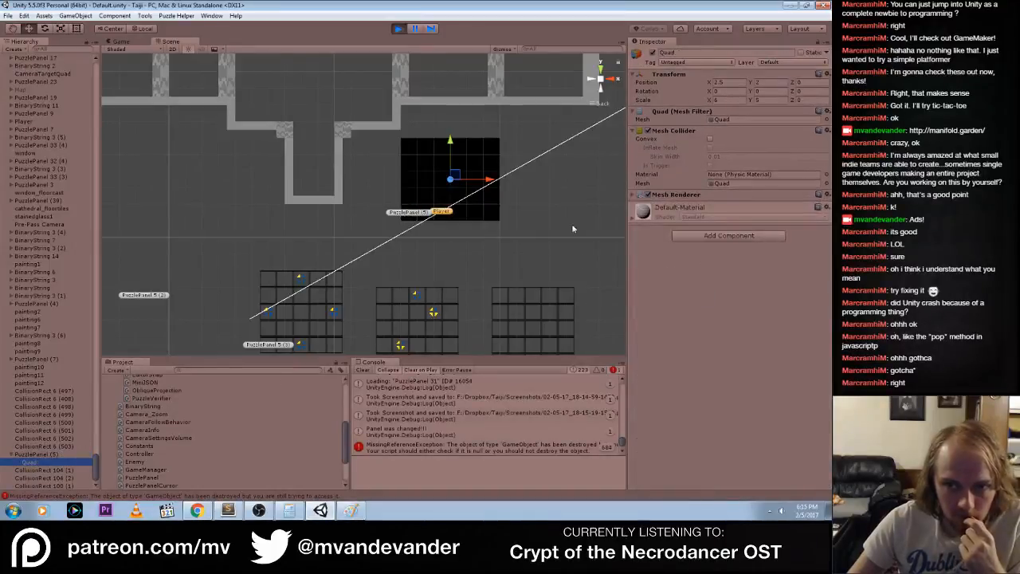
Toggle the Quad's Mesh Renderer off and on, and read the MissingReferenceException details in the console
left_click(653, 195)
left_click(649, 194)
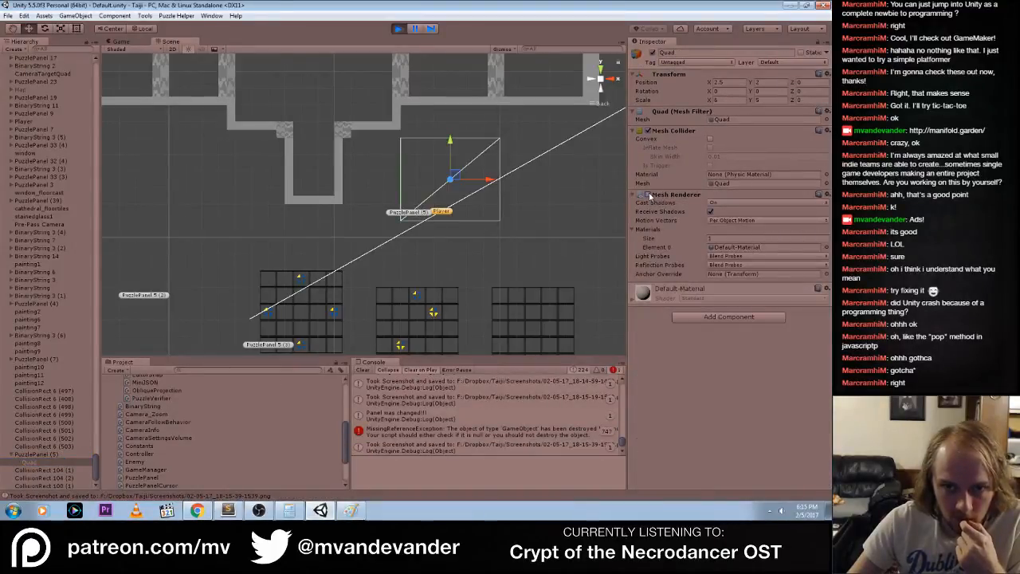
left_click(649, 195)
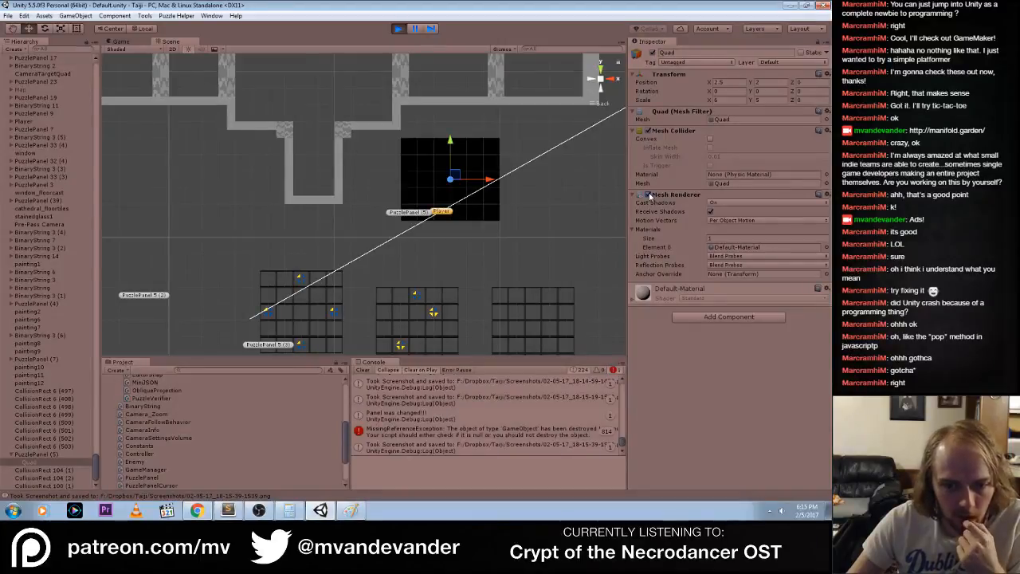
left_click(522, 431)
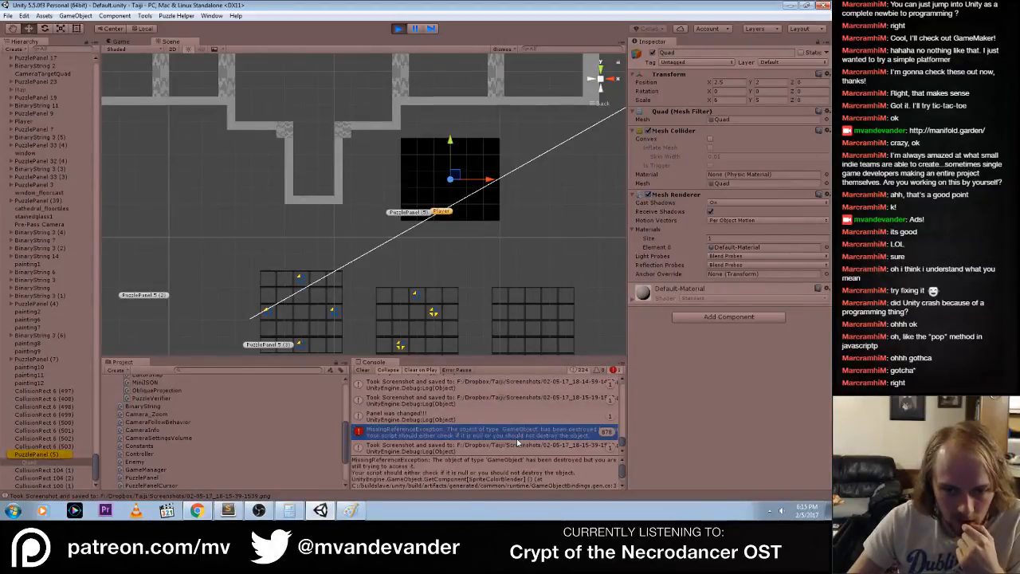
Stop the game, switch to Sublime Text, add a Start(); call after the for loop in ReBuild() and save PuzzlePanel.cs
left_click(398, 28)
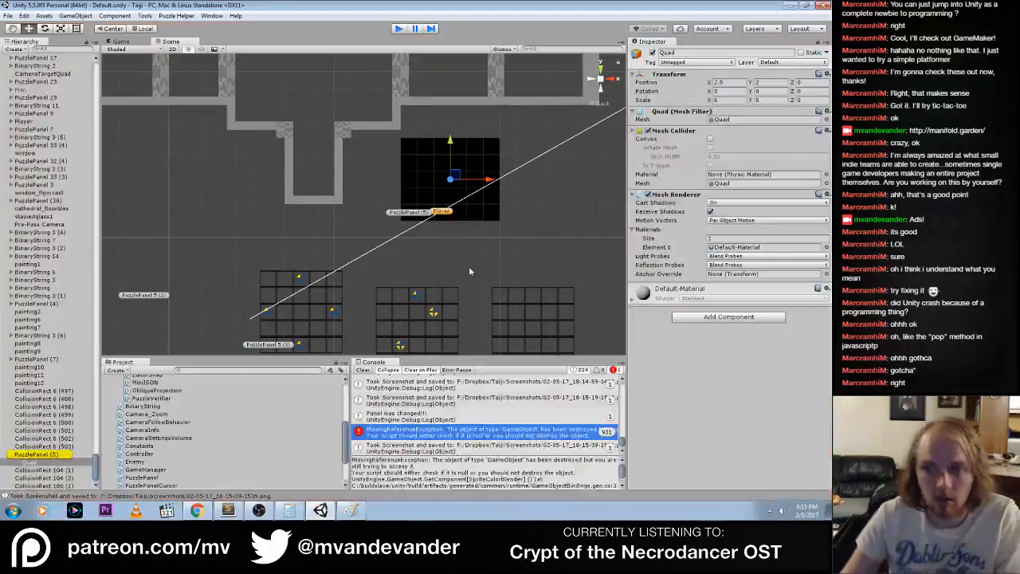
key("alt+Tab")
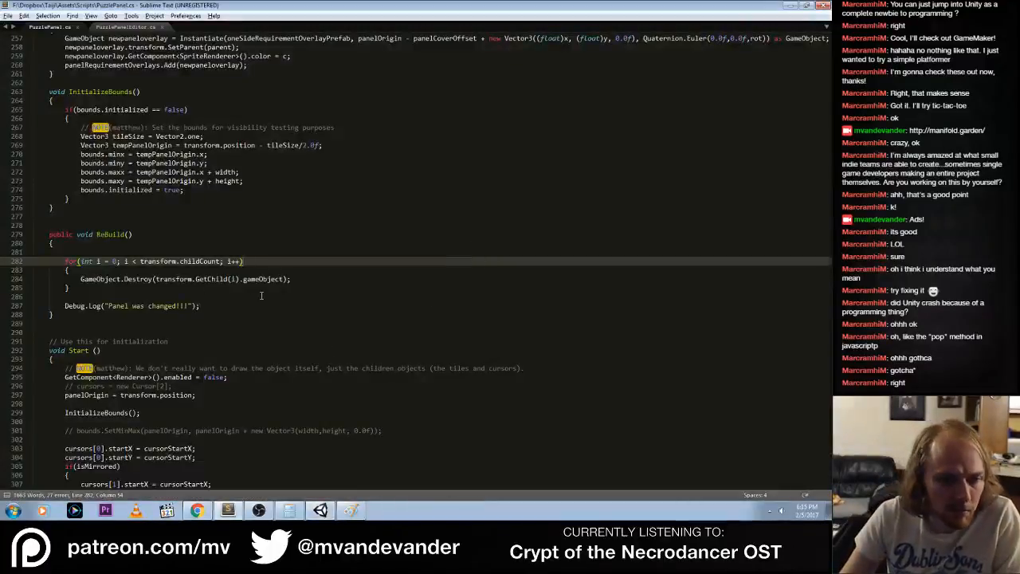
left_click(261, 296)
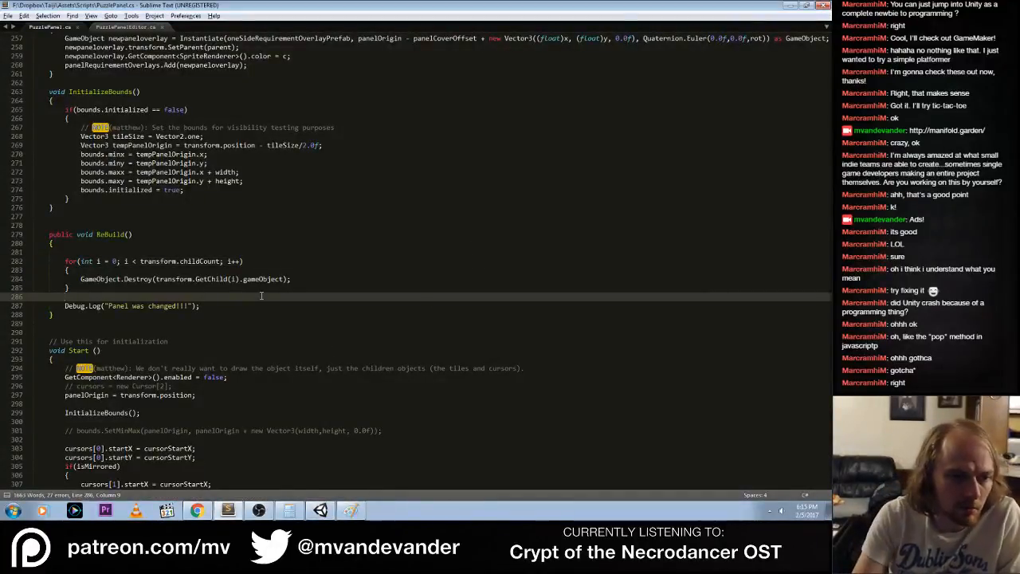
type("Start")
type("();")
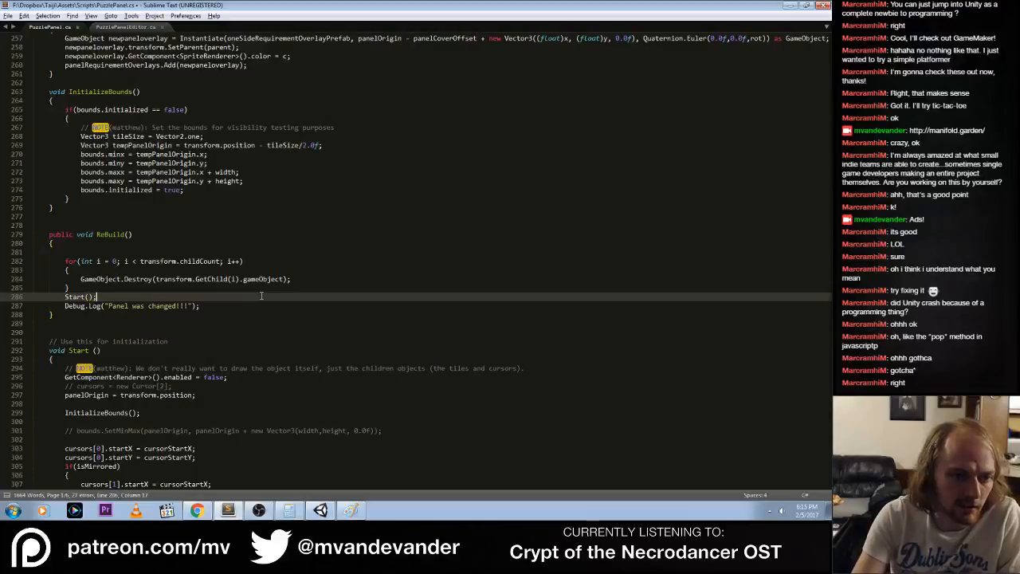
key("ctrl+s")
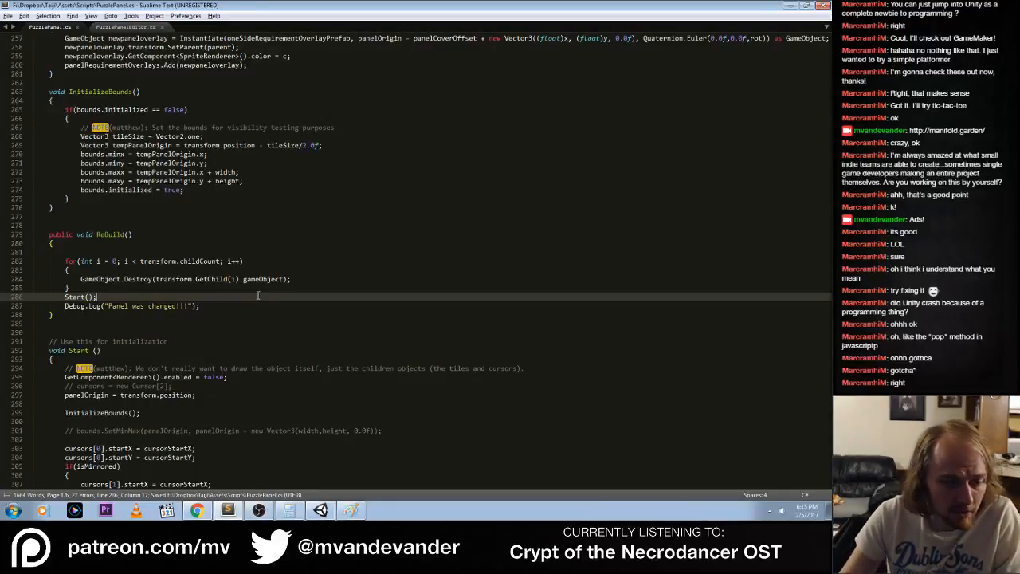
Switch to Unity, clear the console and run the game with the Scene view shown
key("alt+Tab")
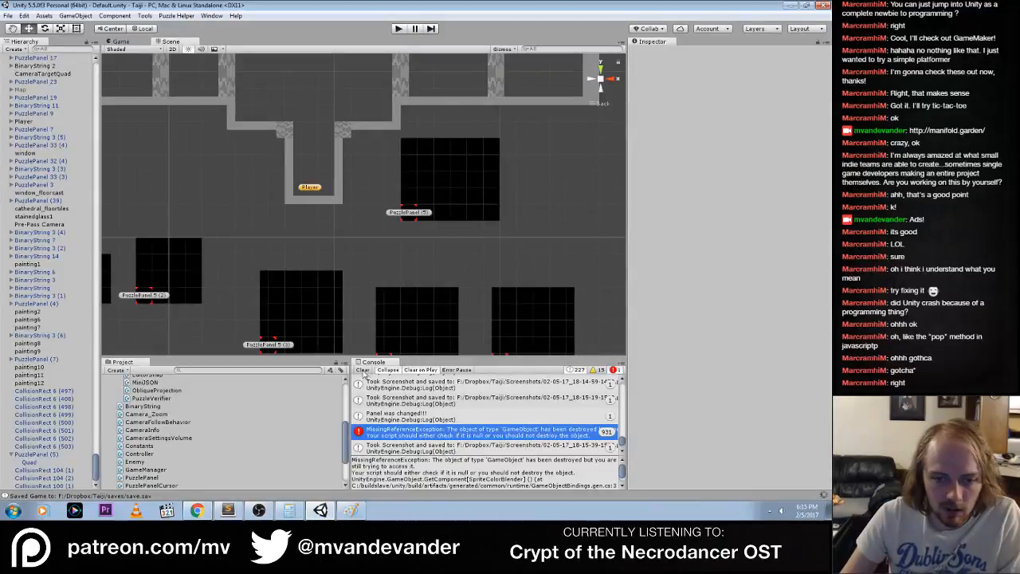
left_click(363, 370)
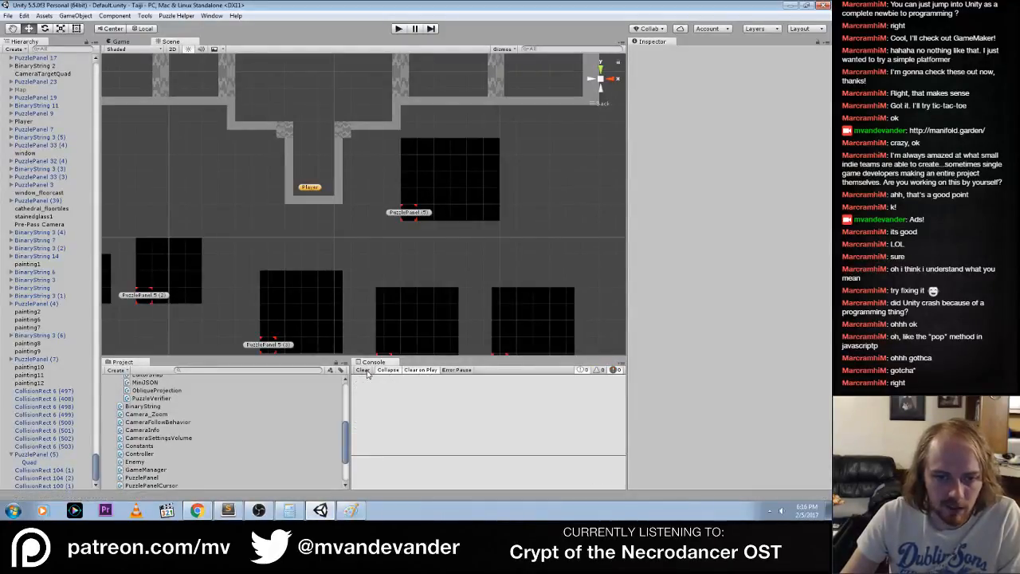
left_click(399, 29)
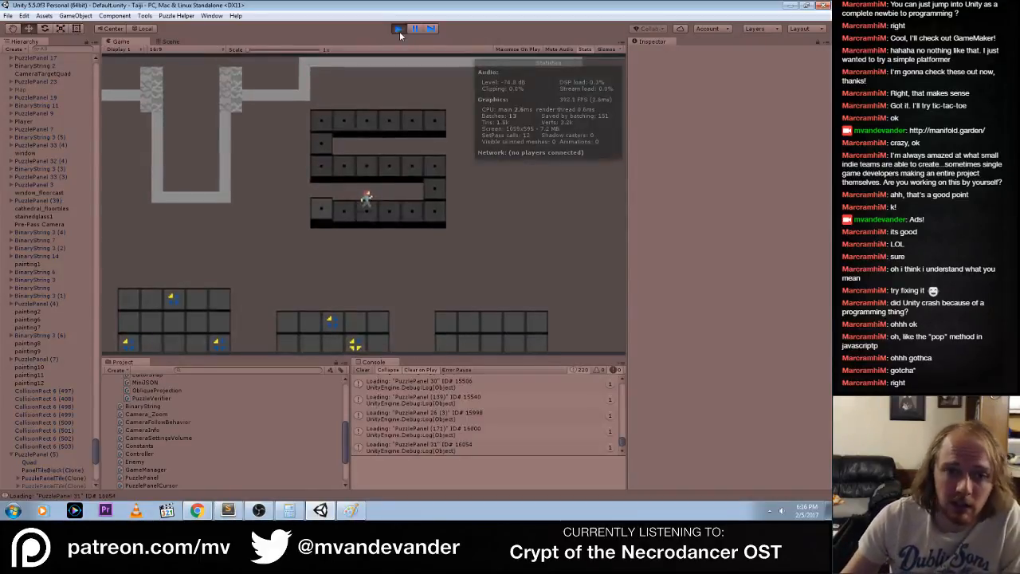
left_click(169, 42)
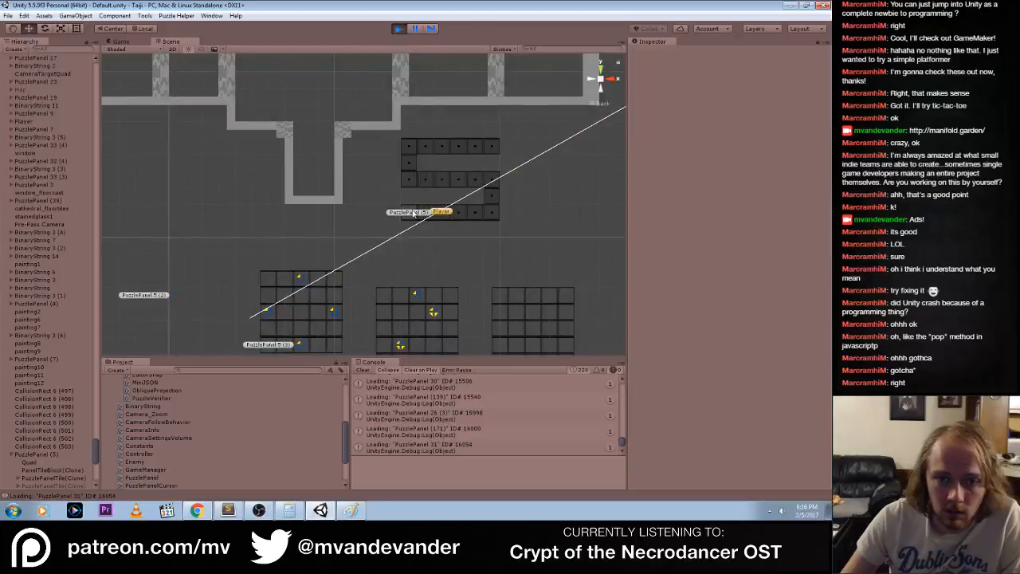
Test the rebuild on PuzzlePanel (5) by repeatedly toggling third-row Disabled Tiles cells, leaving the whole third row unticked
scroll(669, 410, "down", 3)
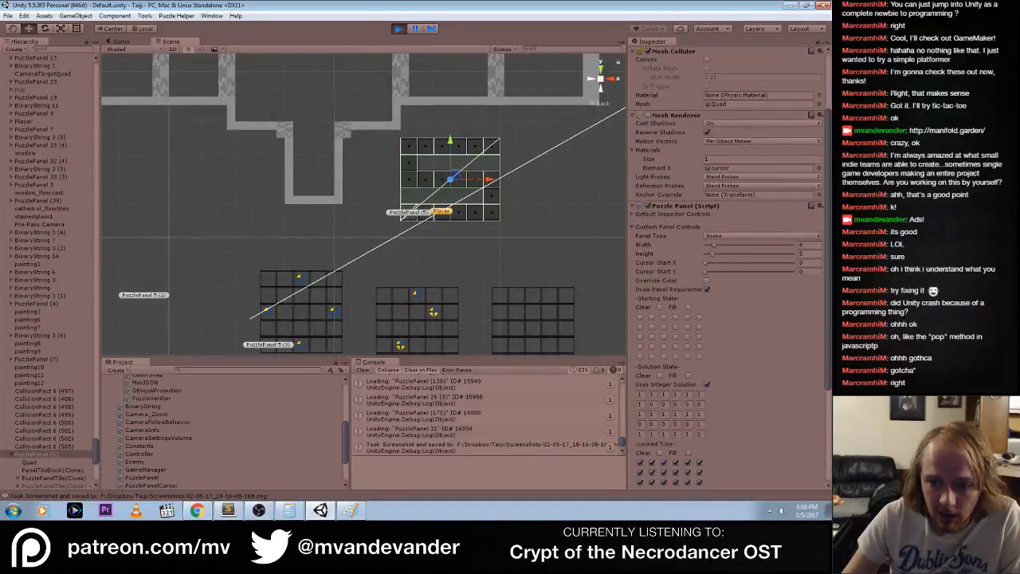
scroll(768, 442, "down", 3)
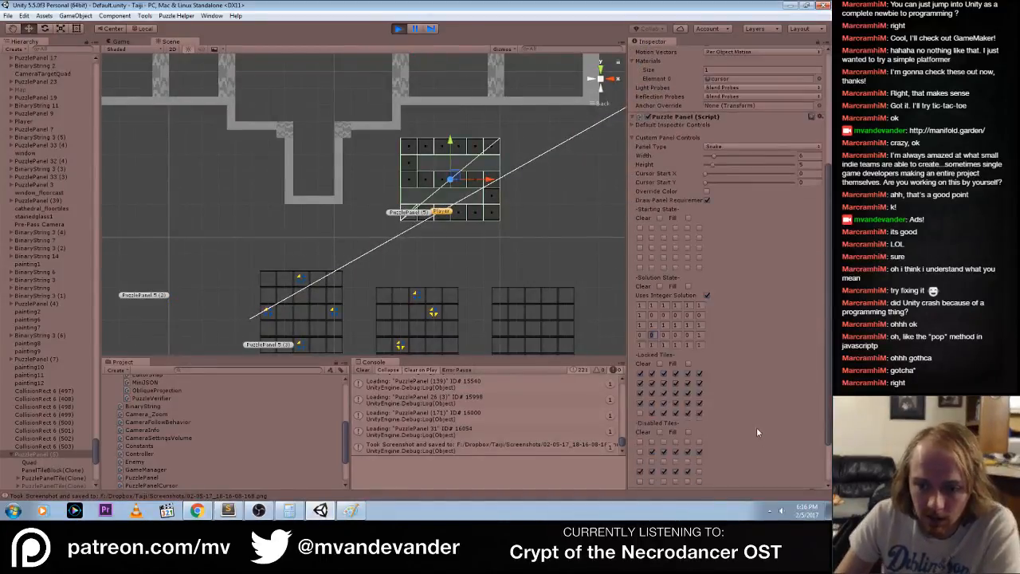
left_click(652, 470)
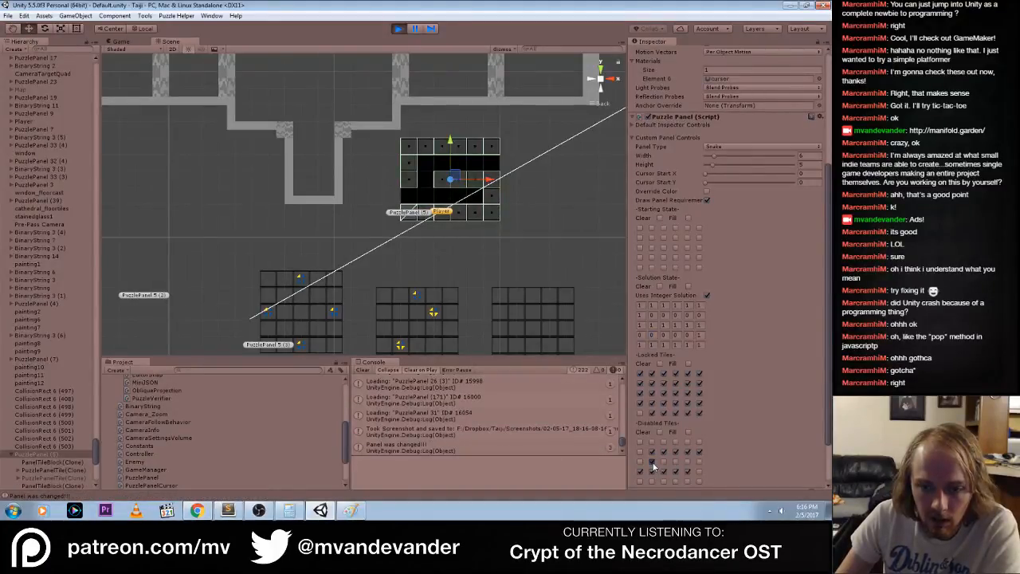
left_click(653, 463)
left_click(675, 462)
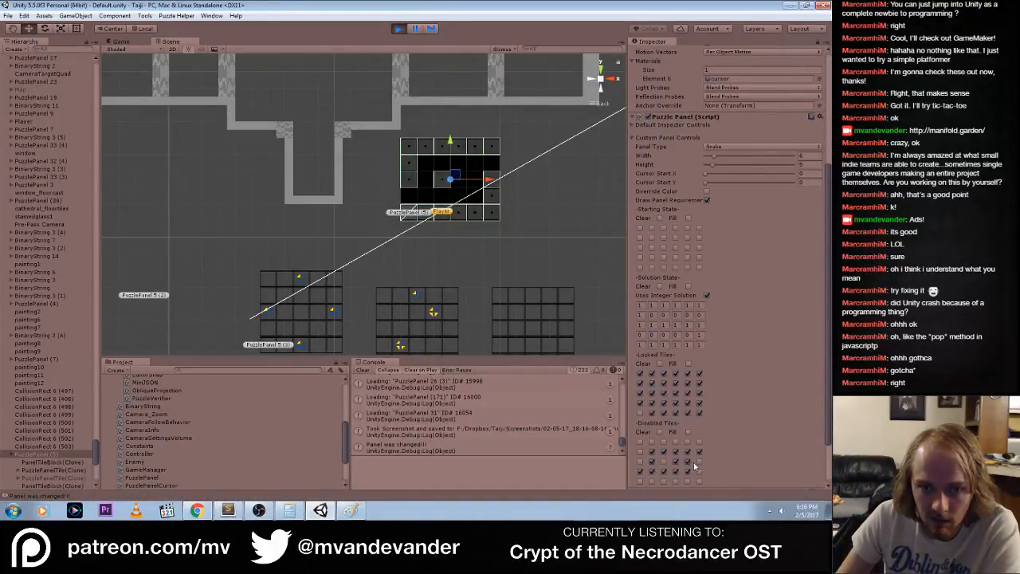
left_click(700, 463)
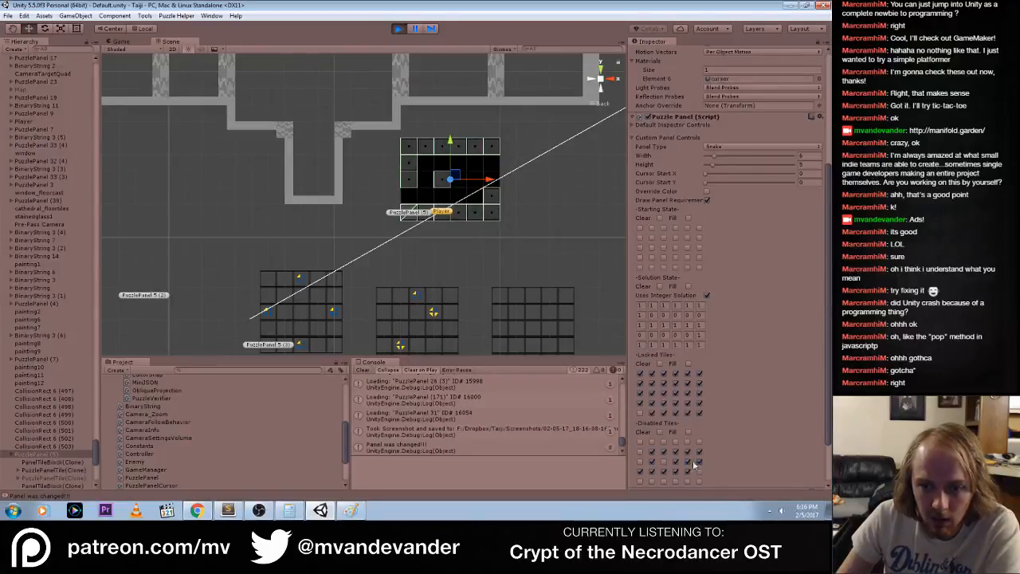
left_click(641, 463)
left_click(641, 463)
left_click(652, 463)
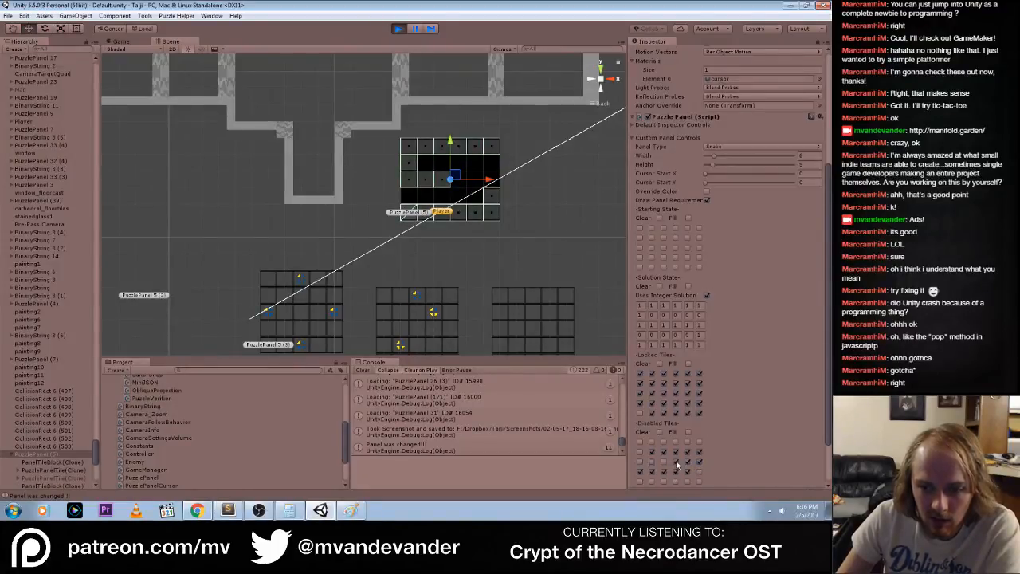
left_click(676, 463)
left_click(687, 463)
left_click(699, 465)
left_click(688, 464)
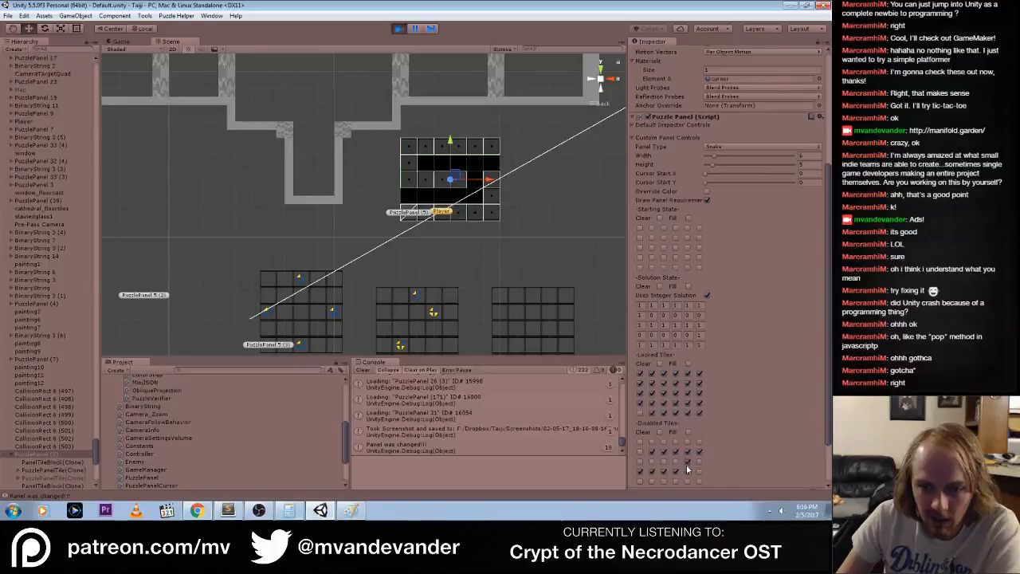
left_click(688, 465)
left_click(699, 464)
left_click(687, 465)
left_click(676, 465)
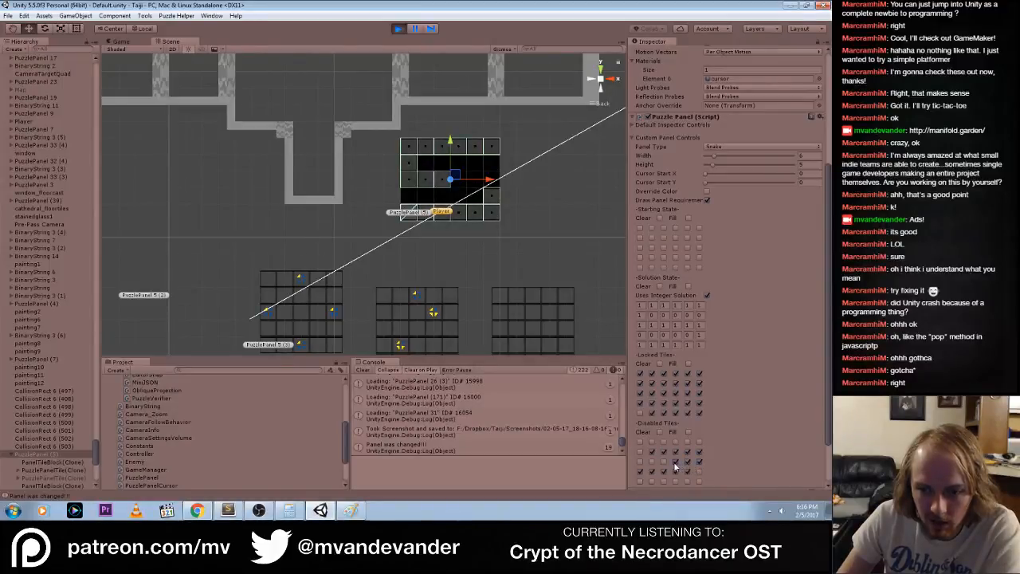
left_click(676, 465)
left_click(688, 464)
left_click(698, 465)
left_click(652, 463)
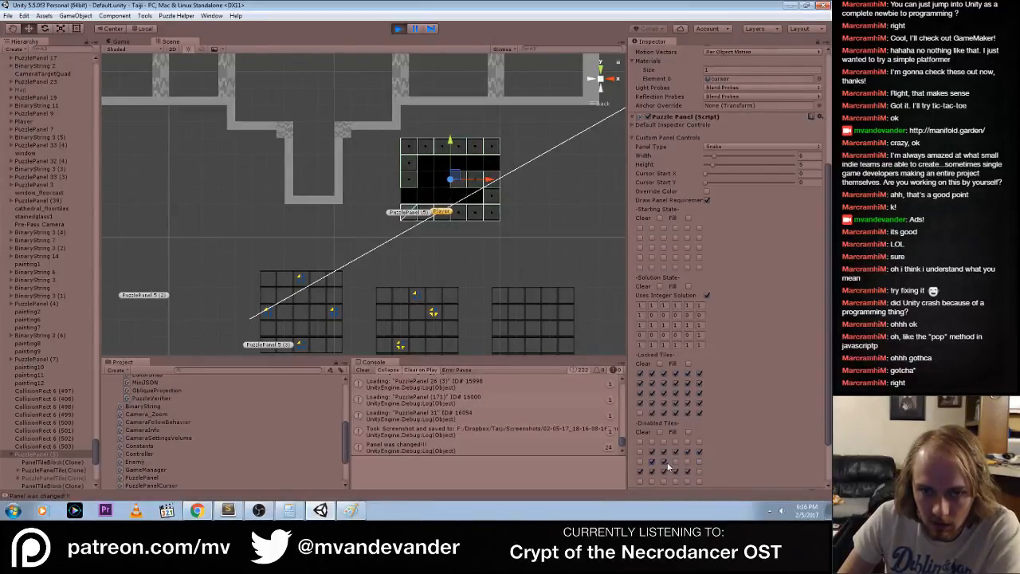
left_click(665, 463)
left_click(652, 464)
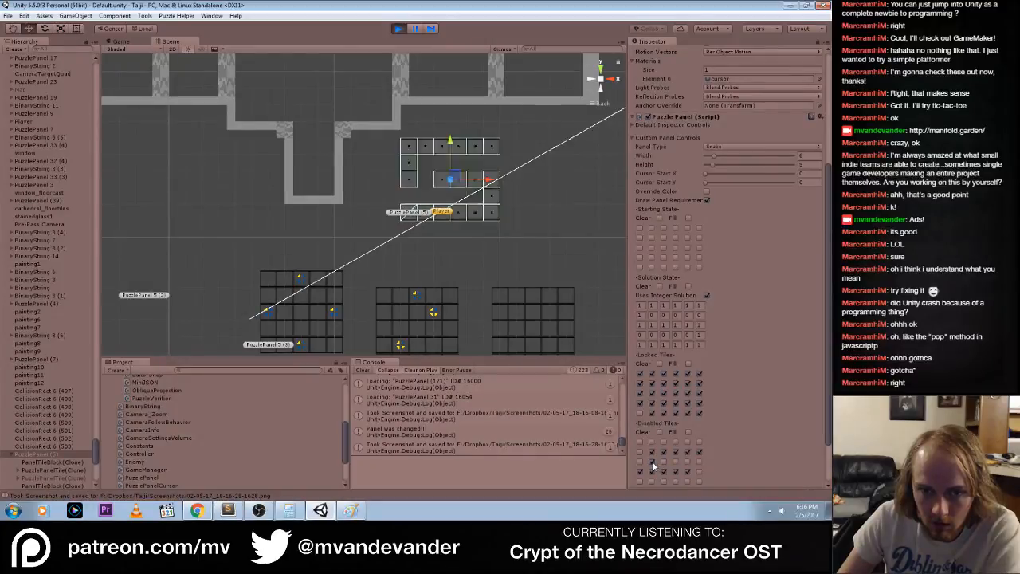
left_click(651, 464)
left_click(641, 465)
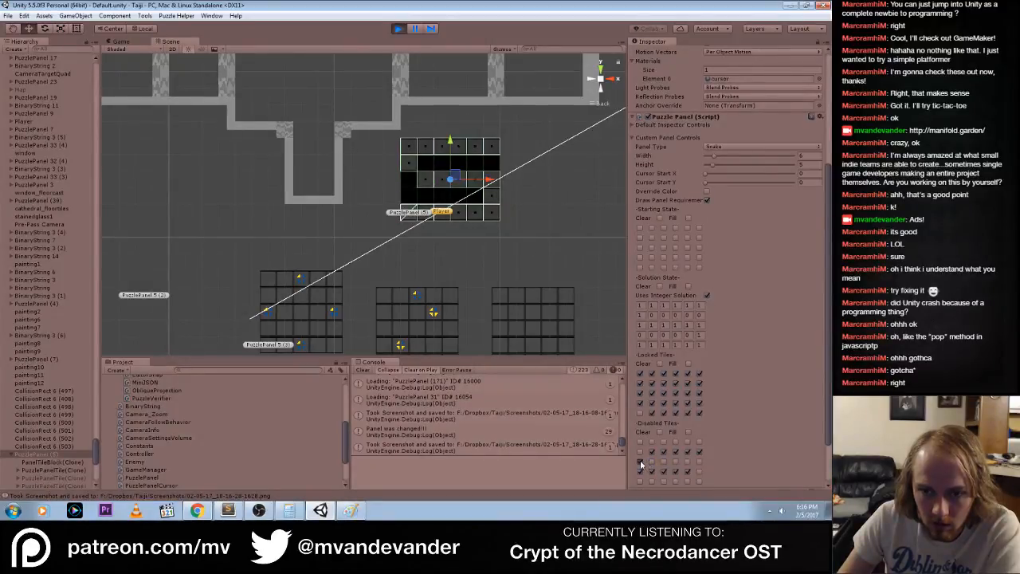
left_click(641, 465)
left_click(640, 445)
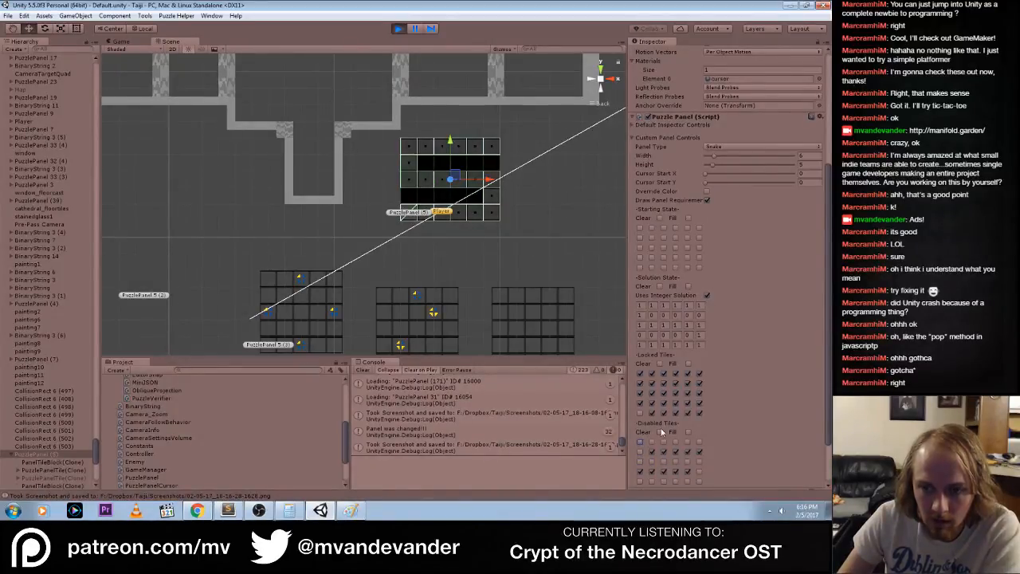
Set PuzzlePanel (5)'s Width to 9 and Height to 5, and dock the Game view as a tab beside the Scene view
left_click_drag(715, 160, 718, 161)
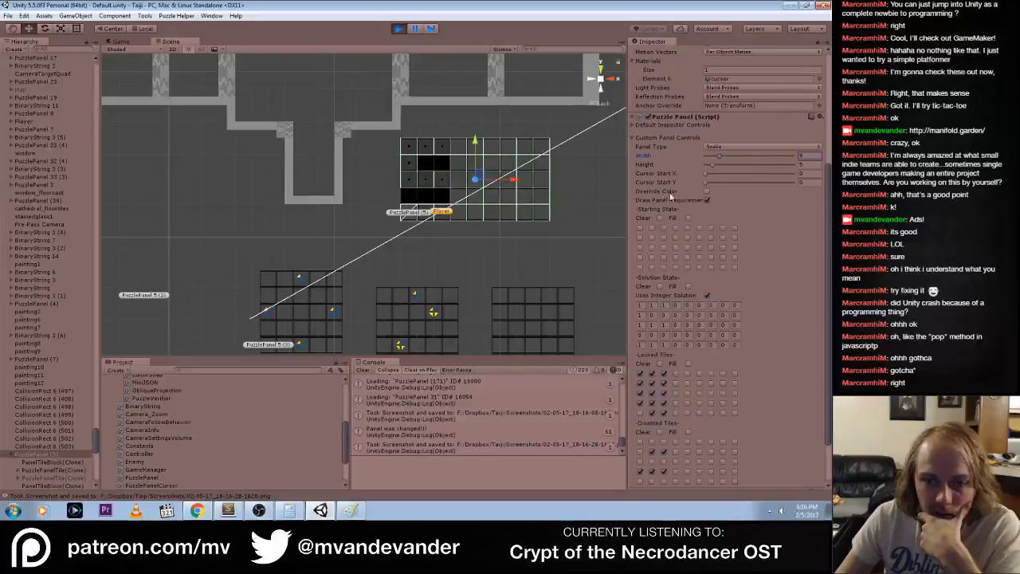
left_click_drag(129, 42, 218, 57)
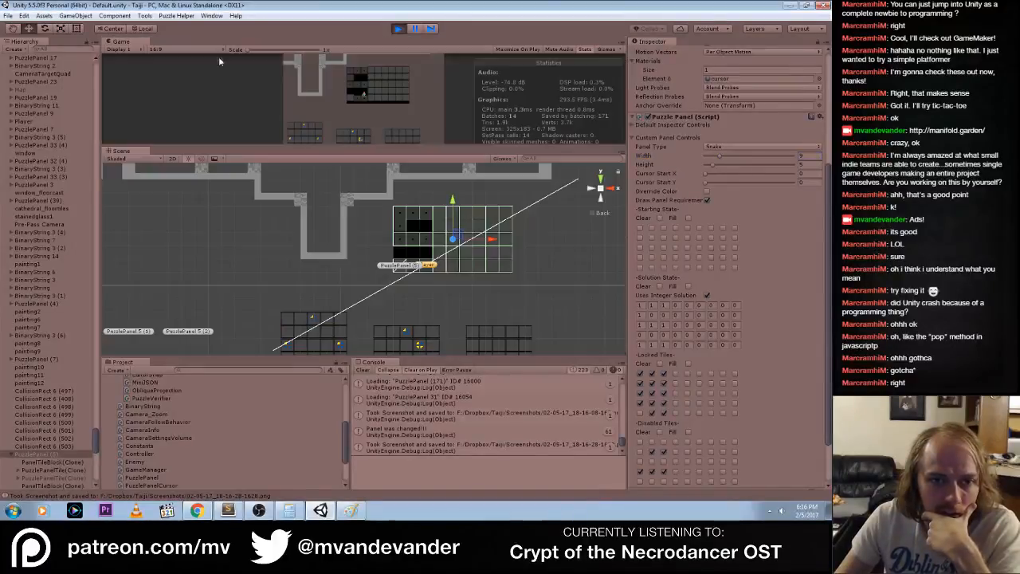
left_click_drag(128, 46, 155, 155)
left_click_drag(719, 161, 712, 168)
left_click(718, 168)
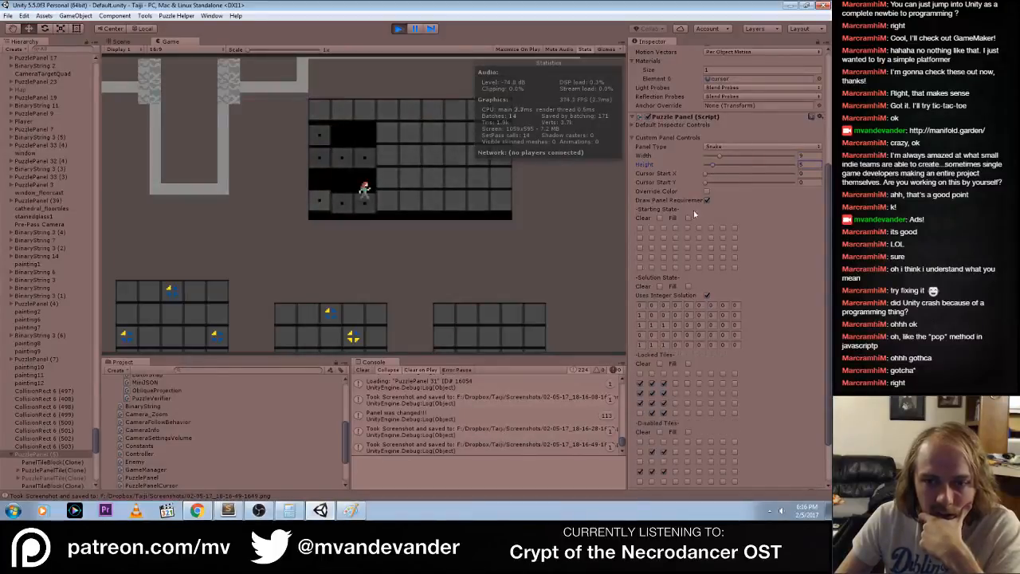
Turn off Uses Integer Solution, clear the Solution State grid and fill the whole Locked Tiles grid of PuzzlePanel (5)
left_click(706, 296)
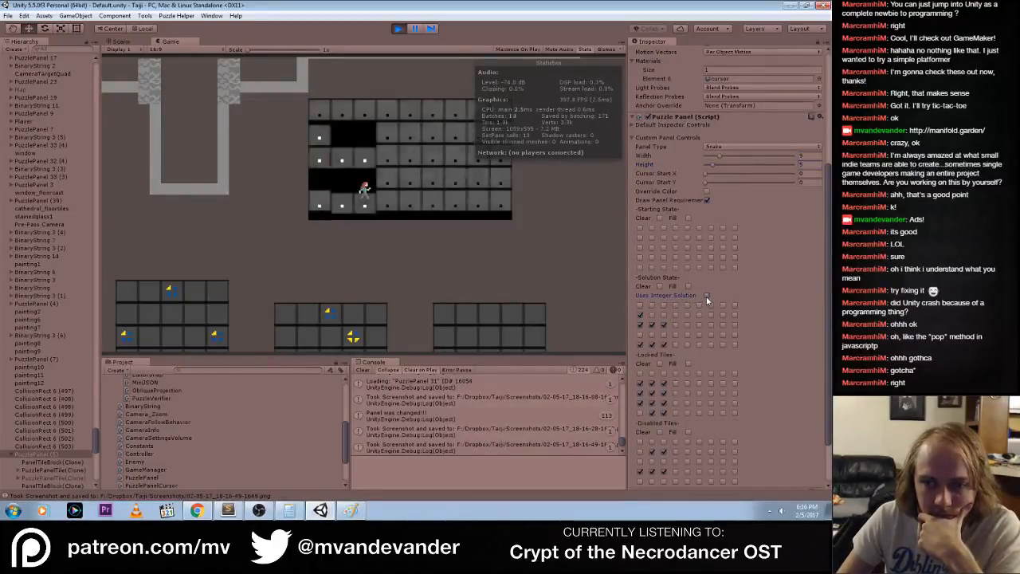
left_click(658, 287)
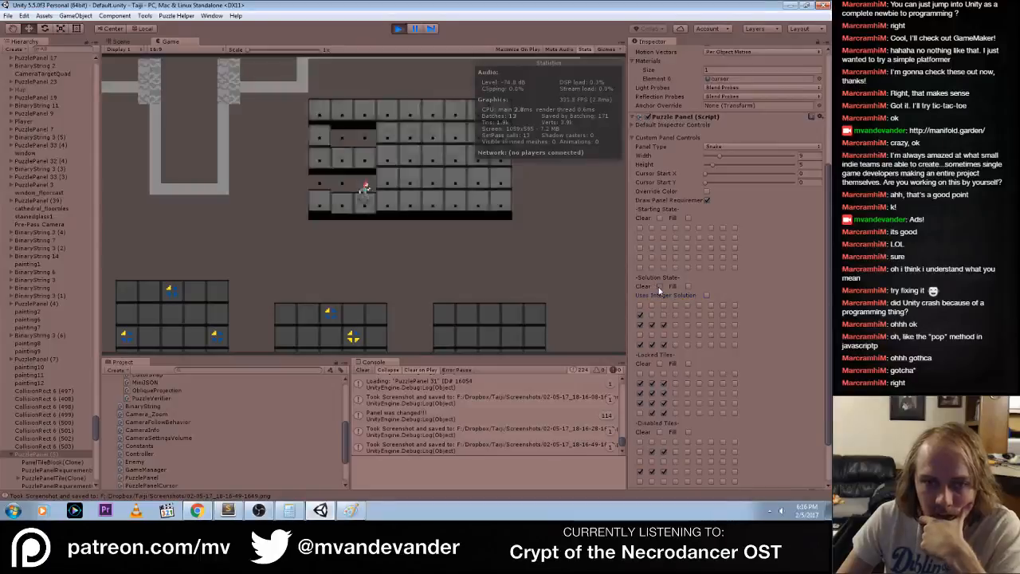
left_click(659, 364)
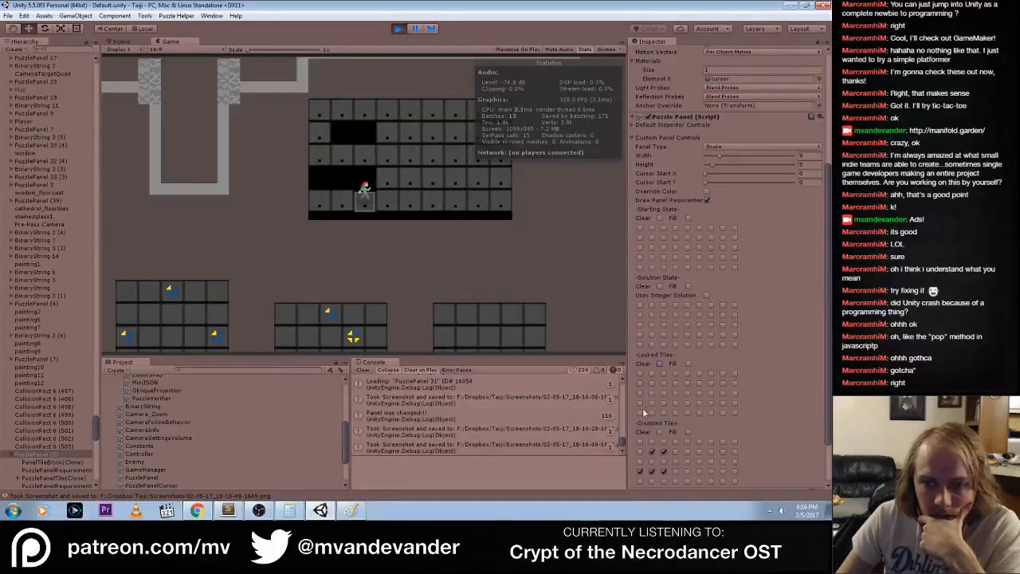
left_click(688, 363)
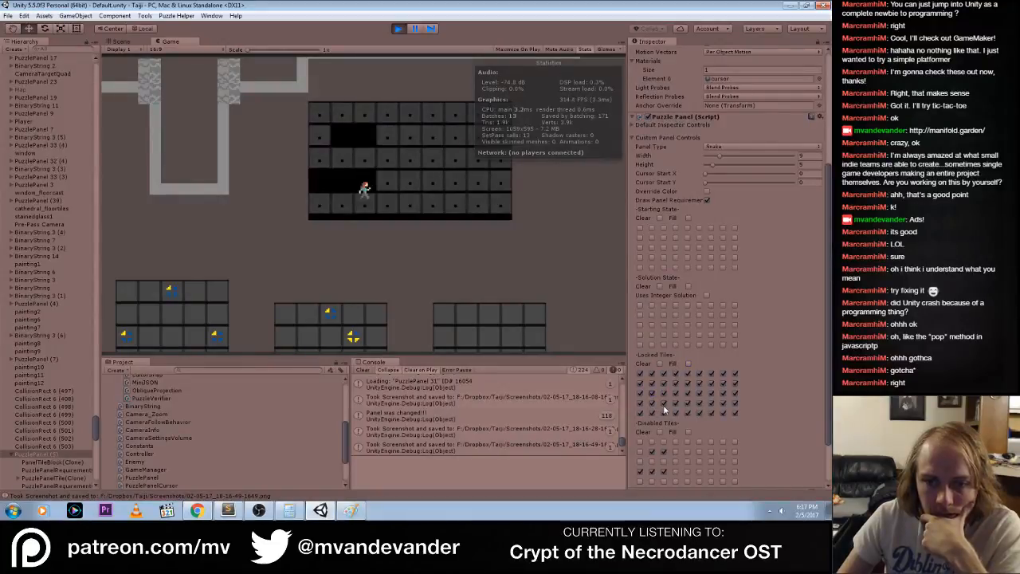
Untick every remaining Disabled Tiles cell in the second and fourth rows, then retest two fourth-row cells, leaving them unticked
left_click(651, 451)
left_click(664, 451)
left_click(639, 471)
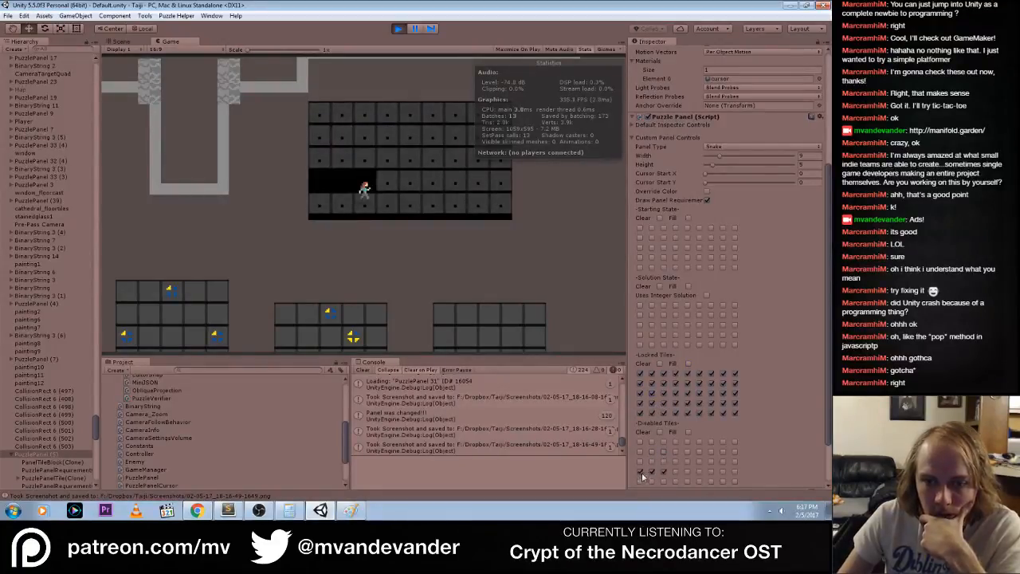
left_click(652, 471)
left_click(664, 470)
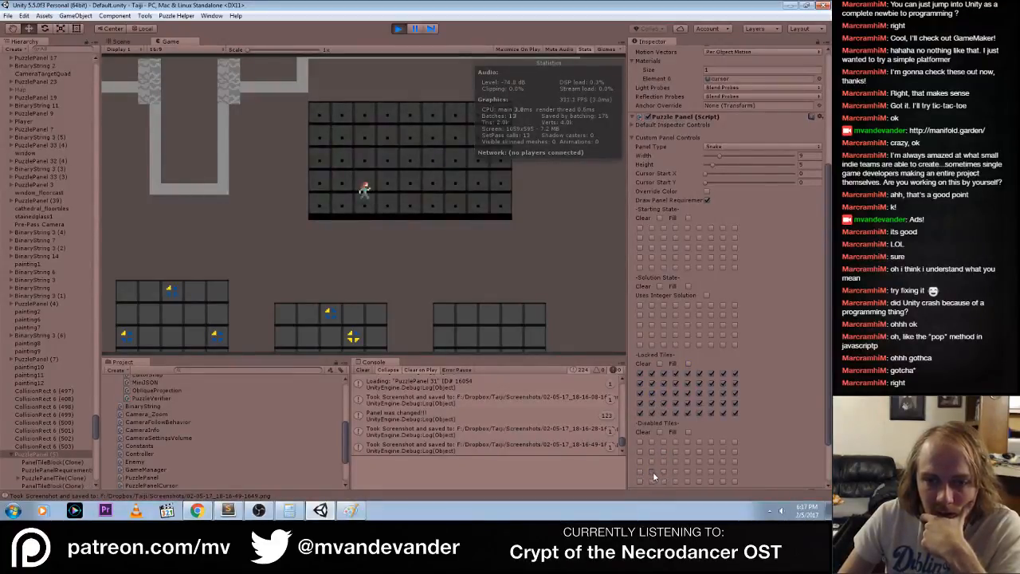
left_click(652, 472)
left_click(663, 473)
left_click(663, 473)
left_click(653, 472)
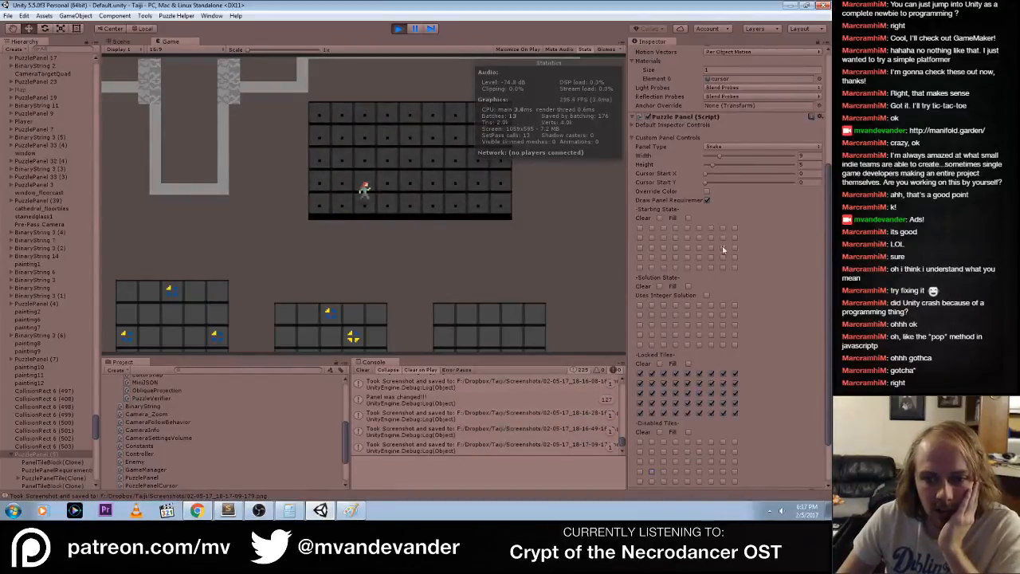
Enable Uses Integer Solution, set the centre Solution State cell to 1, and toggle Draw Panel Requirements off and back on to refresh
left_click(706, 201)
left_click(706, 201)
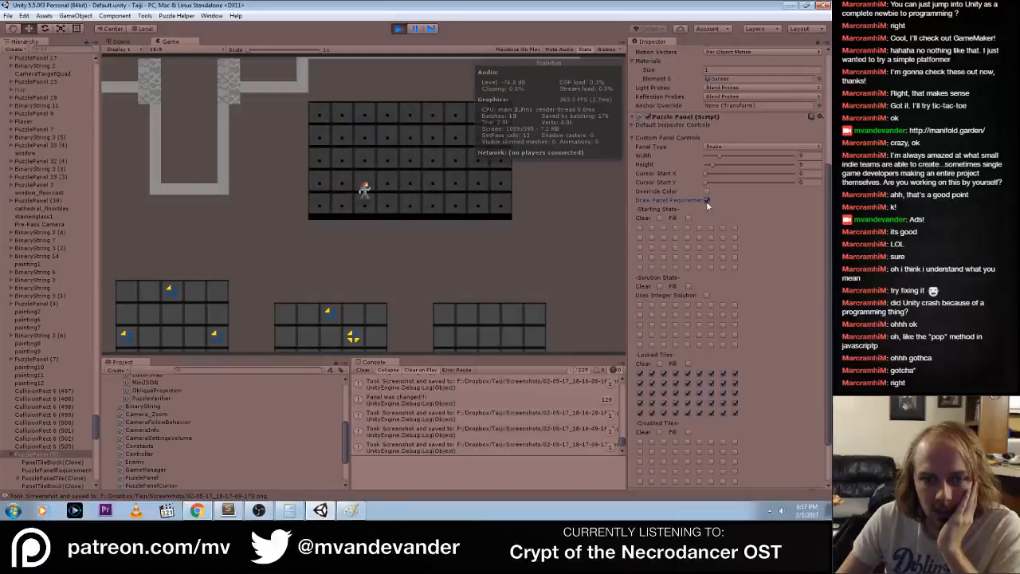
left_click(705, 295)
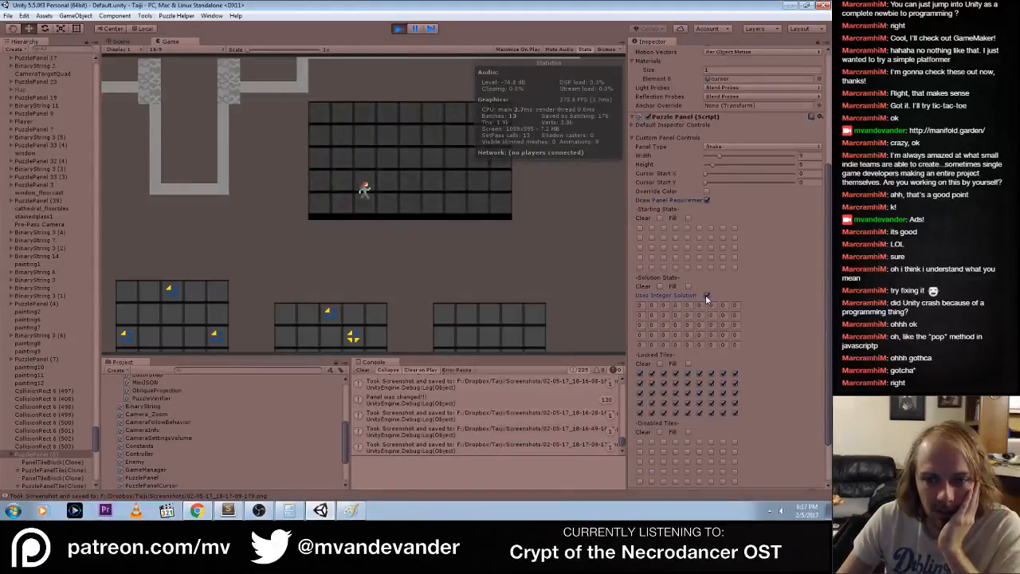
left_click(689, 325)
type("1")
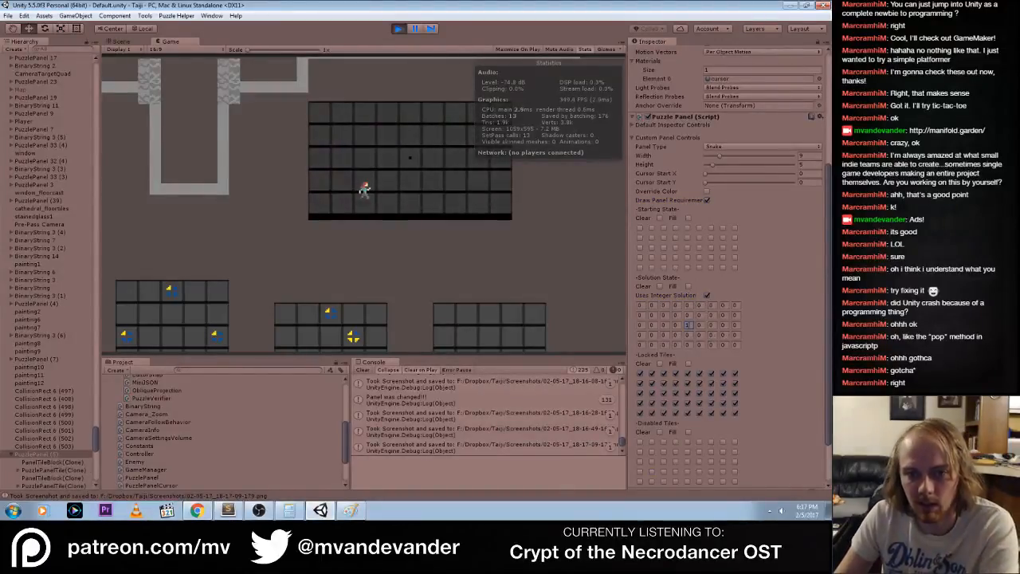
left_click(707, 201)
left_click(708, 202)
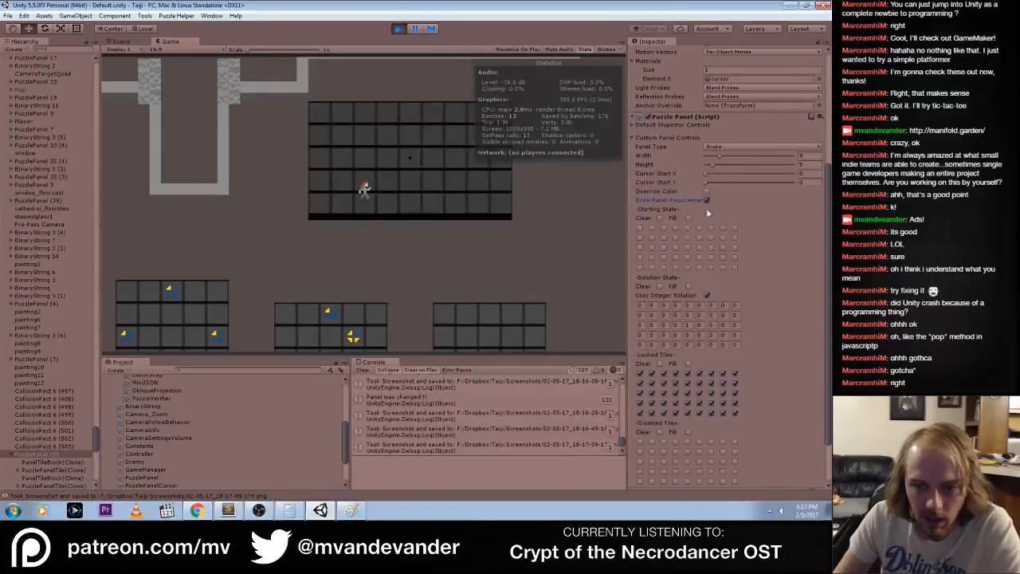
Unlock the second to fifth cells in the third row of the Locked Tiles grid
left_click(701, 392)
left_click(700, 391)
left_click(686, 389)
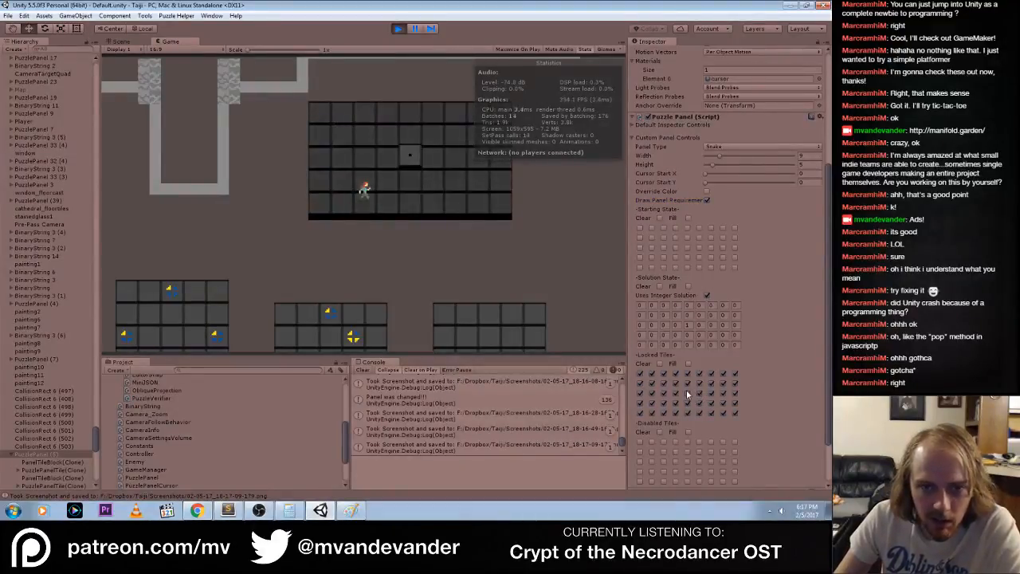
left_click(677, 392)
left_click(663, 392)
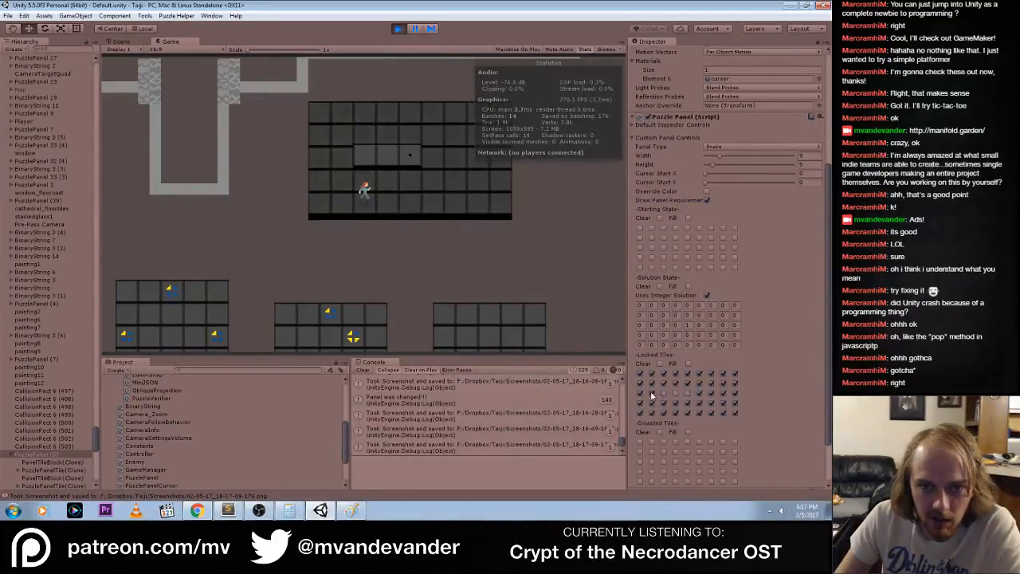
left_click(651, 393)
Unlock the last three columns of the second and third Locked Tiles rows
left_click(711, 383)
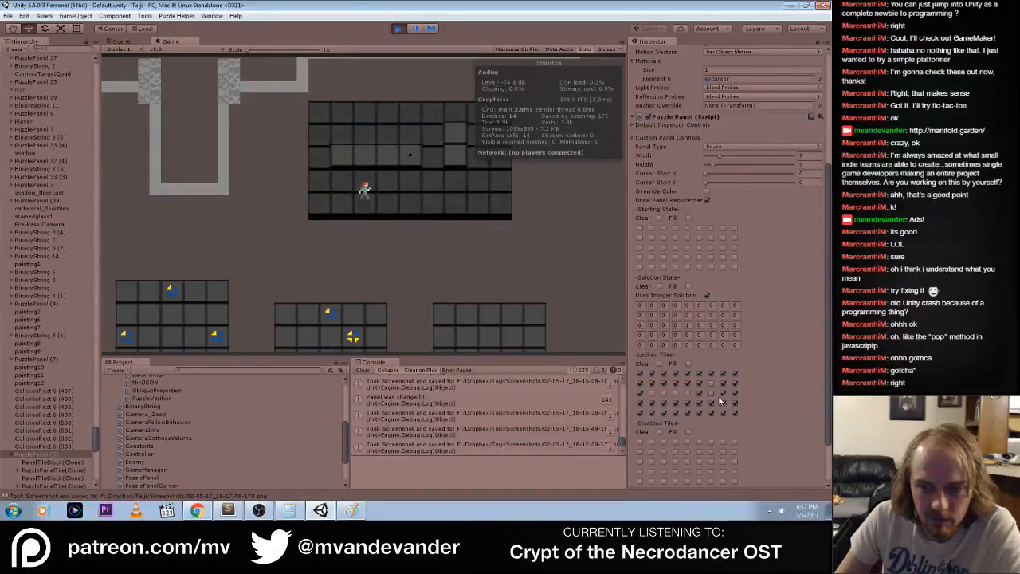
left_click(723, 393)
left_click(723, 384)
left_click(735, 384)
left_click(735, 392)
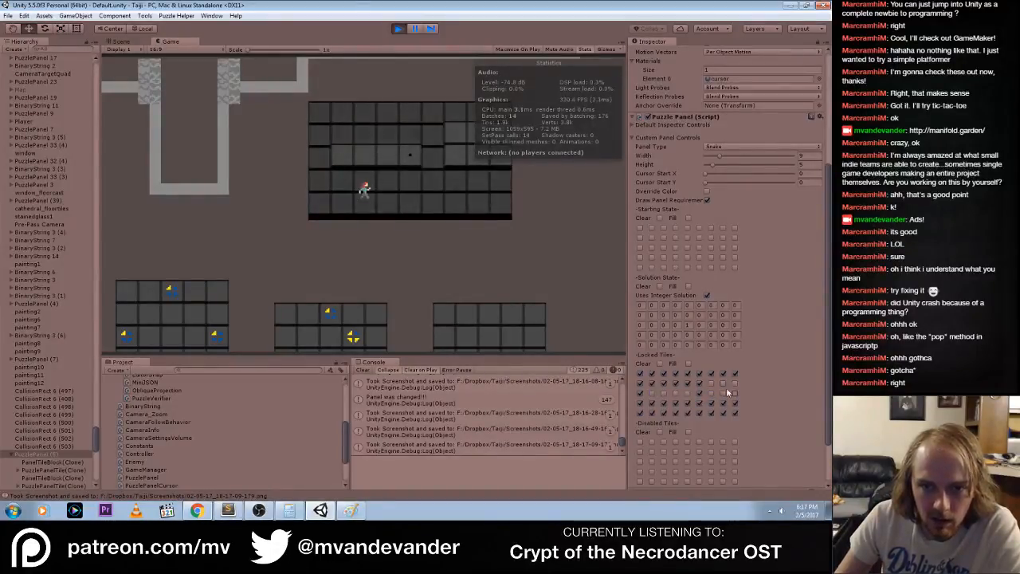
Unlock the remaining cells of the second Locked Tiles row and the first cell of the third row
left_click(698, 383)
left_click(687, 383)
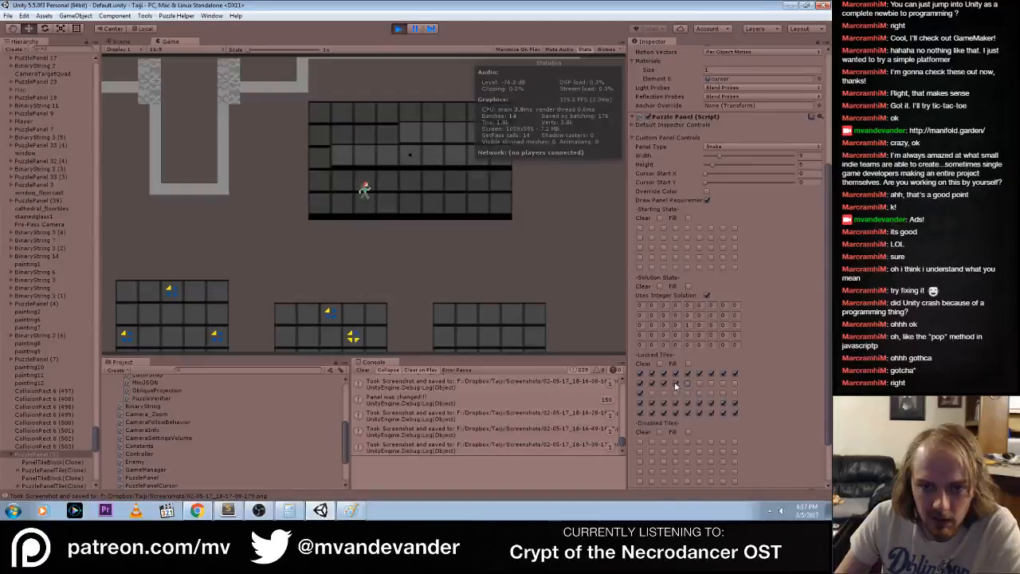
left_click(675, 383)
left_click(663, 383)
left_click(651, 383)
left_click(639, 383)
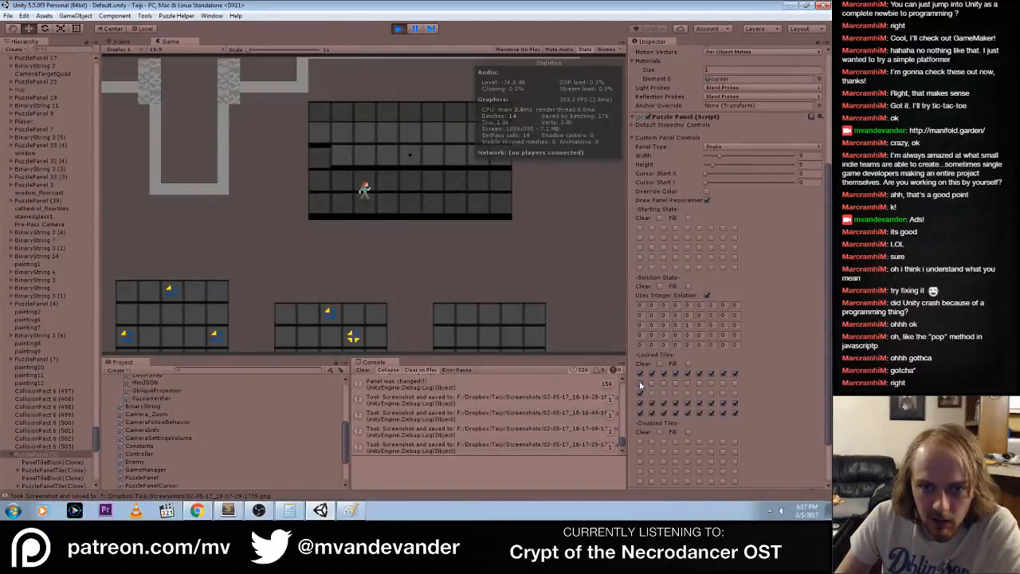
left_click(639, 393)
Unlock the first cell of the fourth Locked Tiles row and all nine cells of the fifth row
left_click(640, 403)
left_click(640, 413)
left_click(651, 413)
left_click(664, 413)
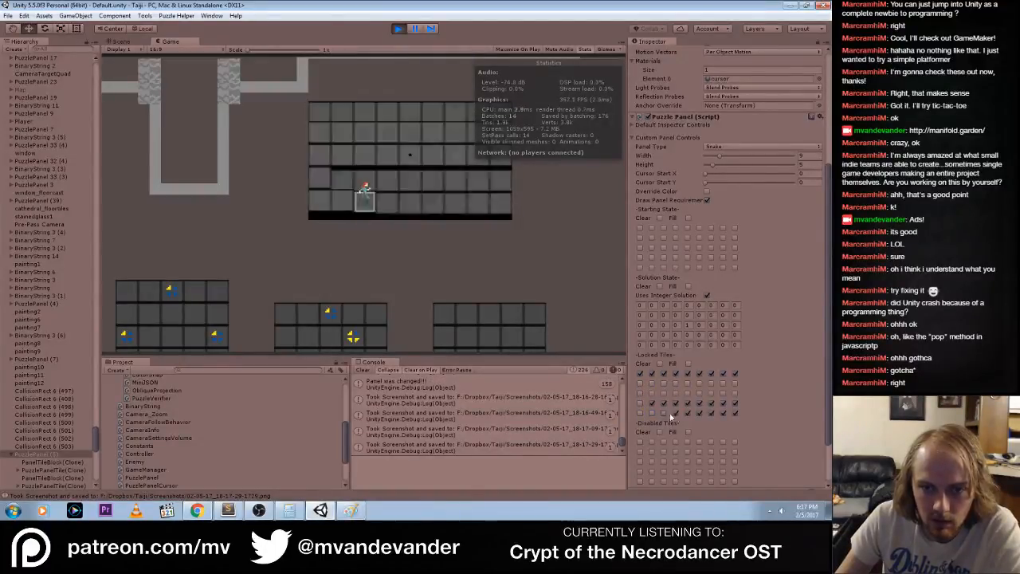
left_click(675, 413)
left_click(687, 414)
left_click(699, 413)
left_click(711, 413)
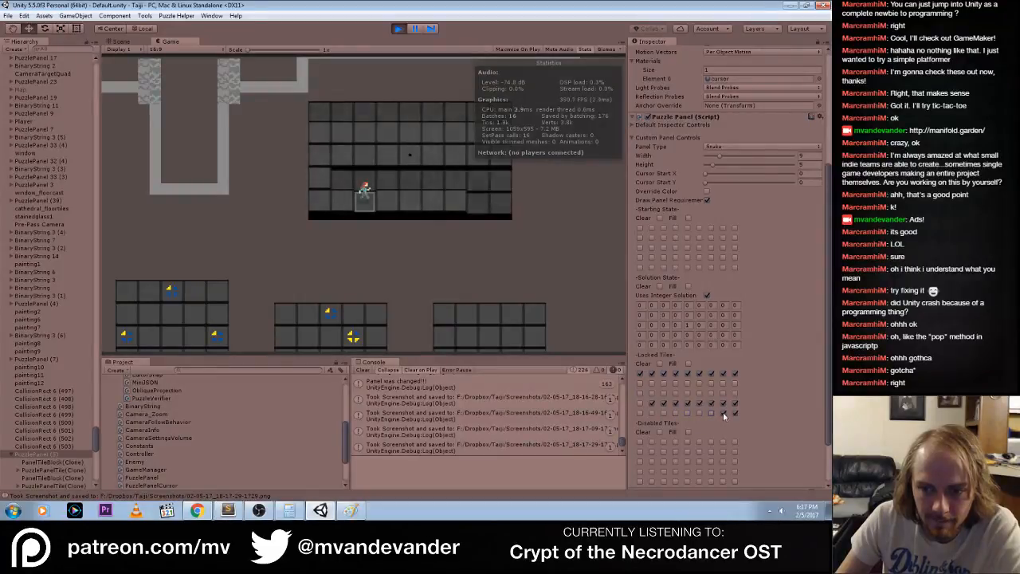
left_click(722, 414)
left_click(734, 414)
Unlock the last three cells and the fifth cell of the fourth Locked Tiles row
left_click(735, 403)
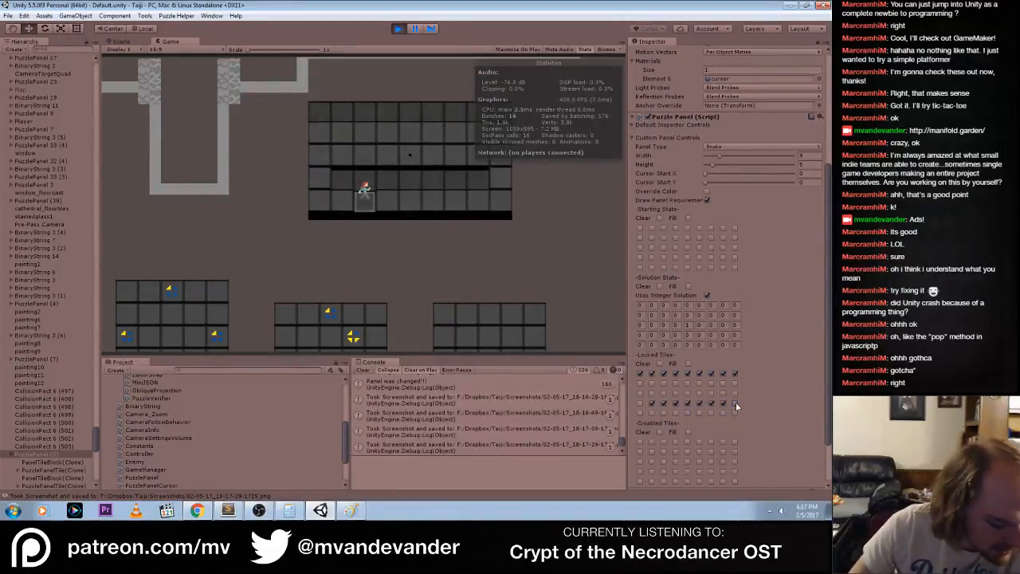
left_click(723, 403)
left_click(711, 404)
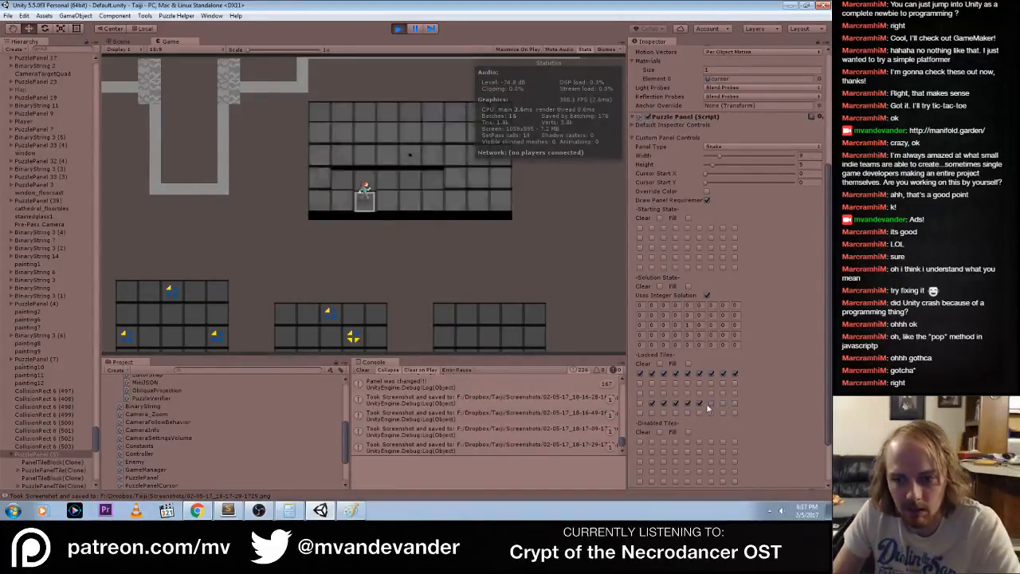
left_click(686, 403)
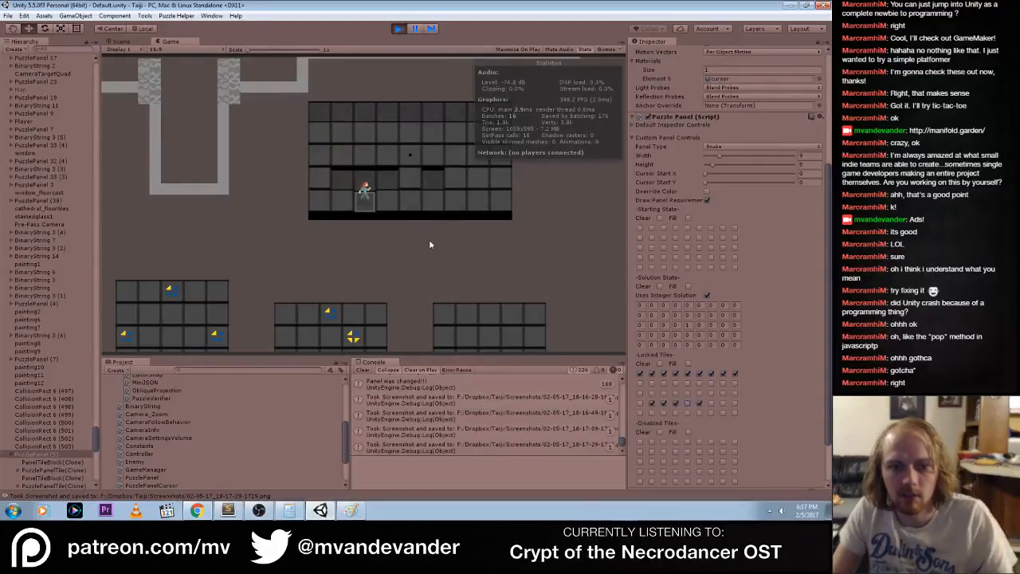
Test the panel in the running game by walking the character up and activating the dotted centre tile
key("w")
key("d")
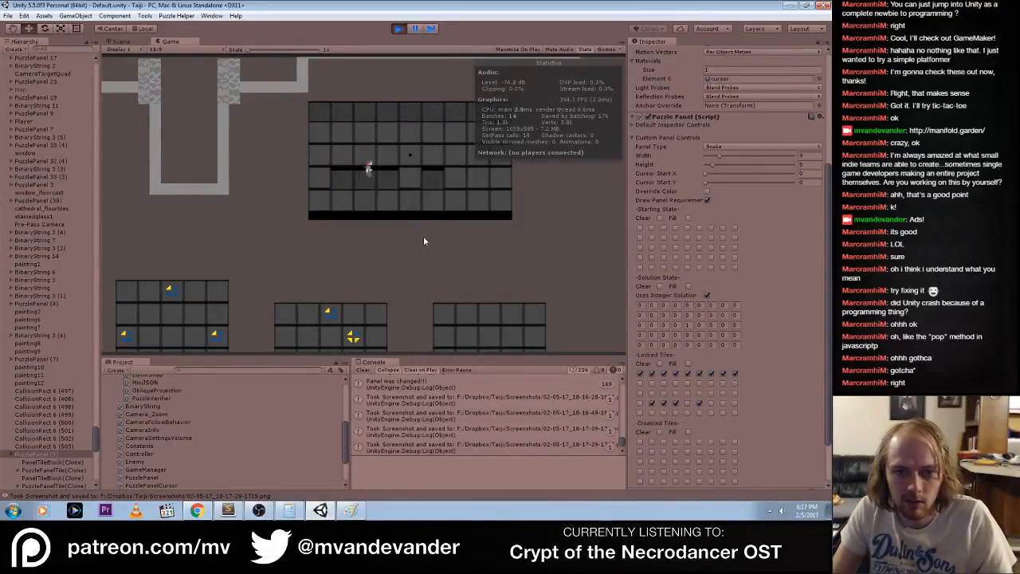
key("space")
key("a")
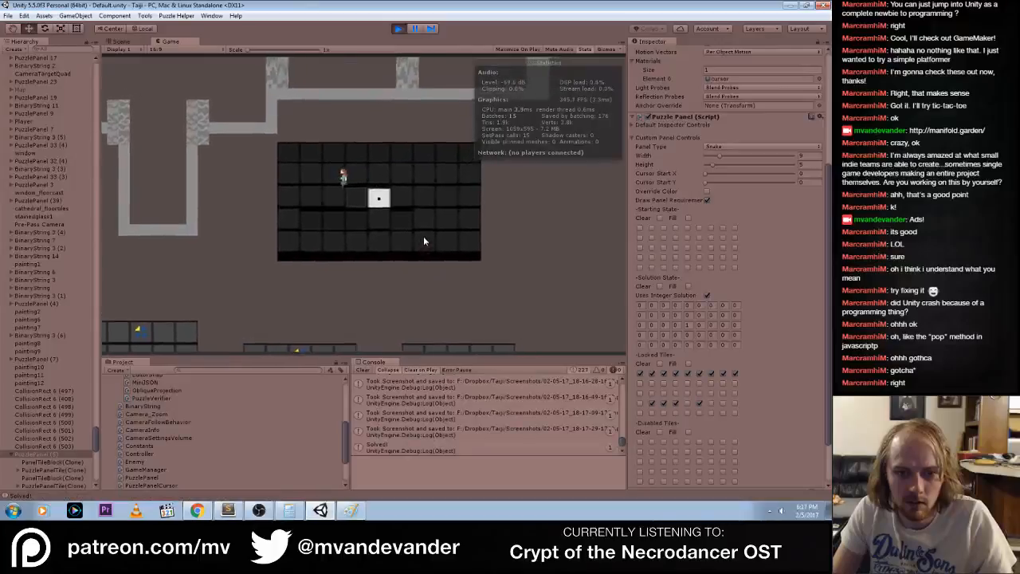
Tick Starting State columns 3 to 7 in the second row and columns 2, 3 and 7 in the third row
left_click(663, 247)
left_click(662, 247)
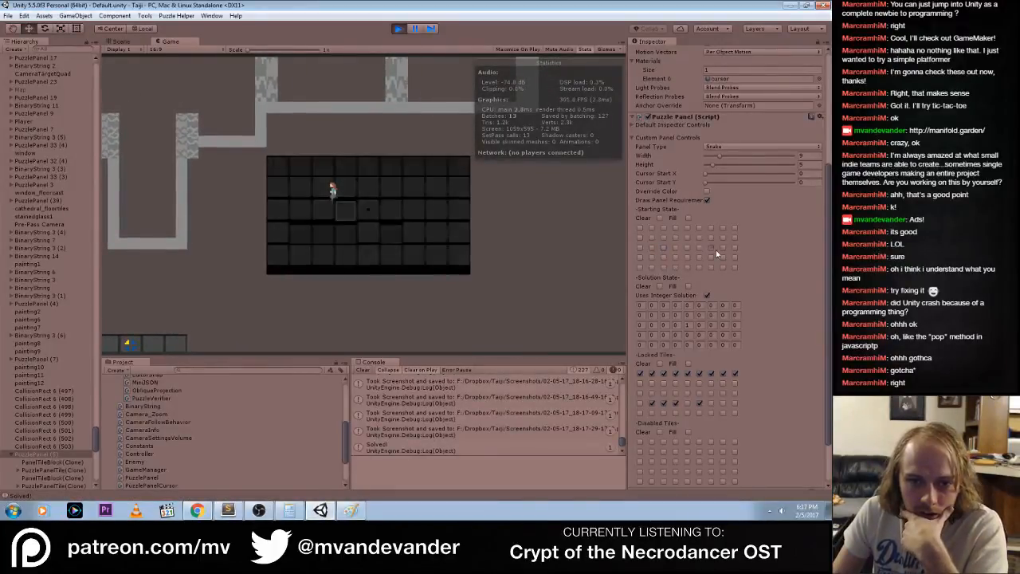
left_click(711, 248)
left_click(710, 239)
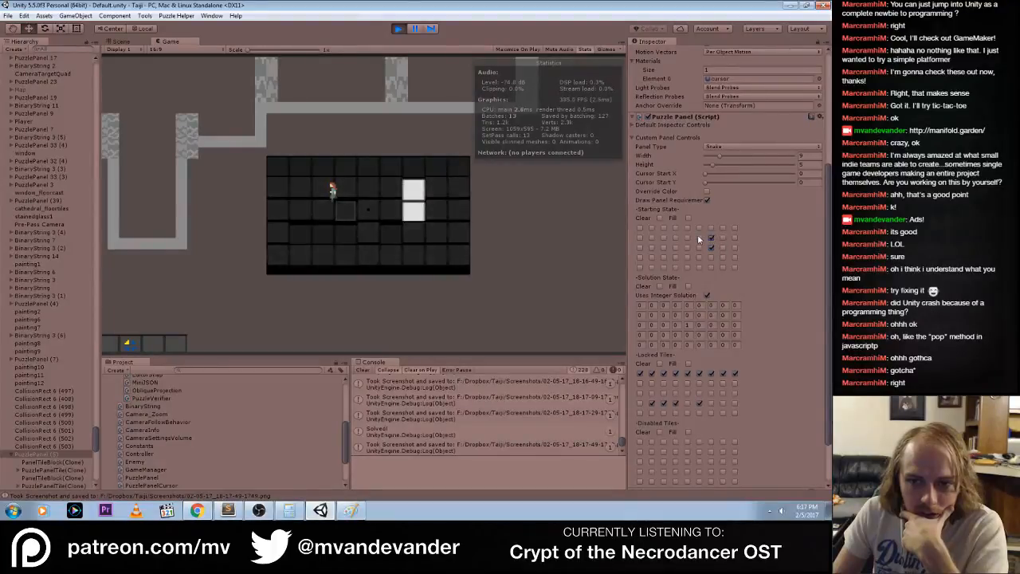
left_click(699, 237)
left_click(687, 237)
left_click(675, 237)
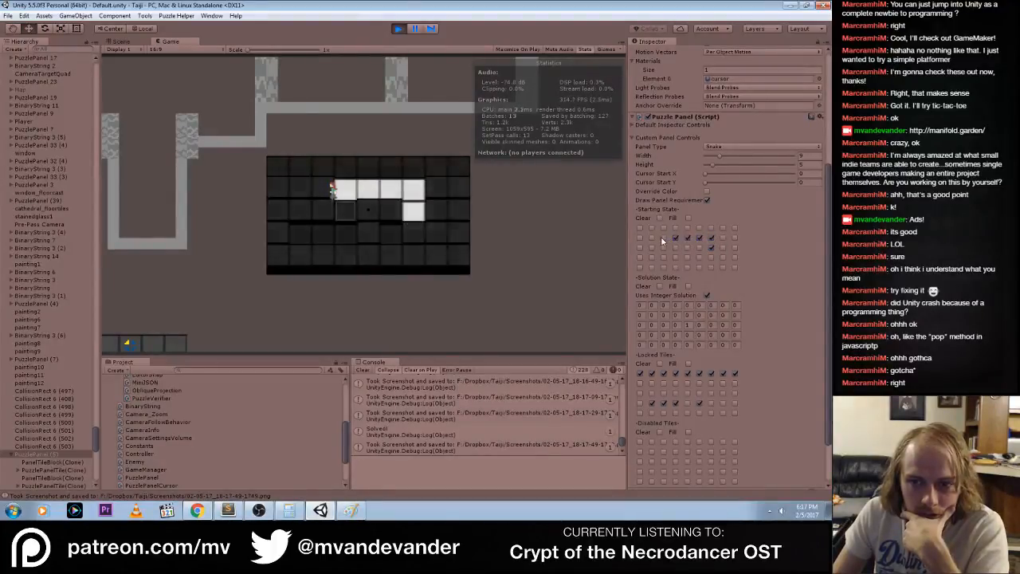
left_click(662, 238)
left_click(663, 248)
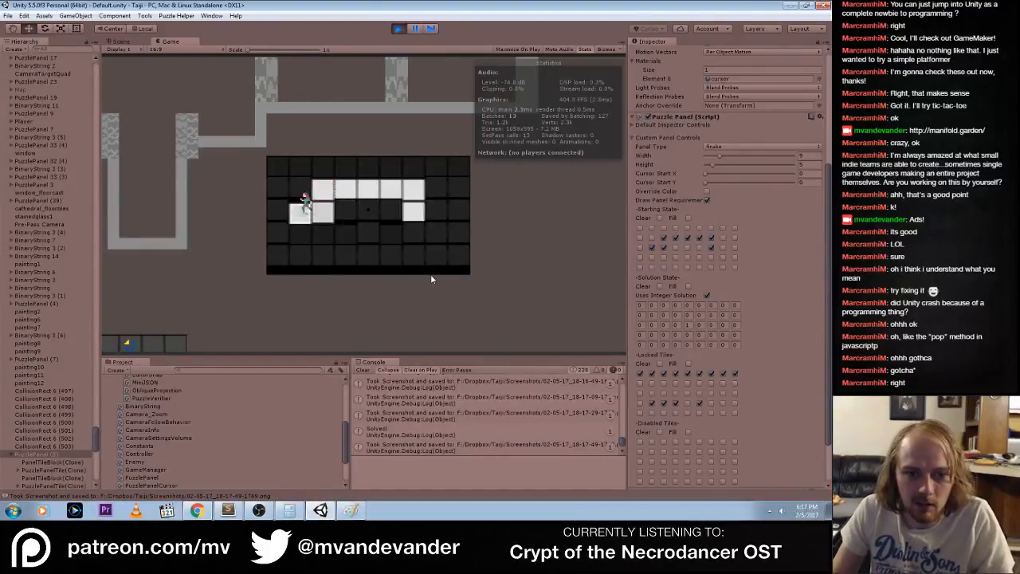
Walk the character across the rebuilt panel and hide the Game view's statistics overlay
key("a")
key("s")
key("d")
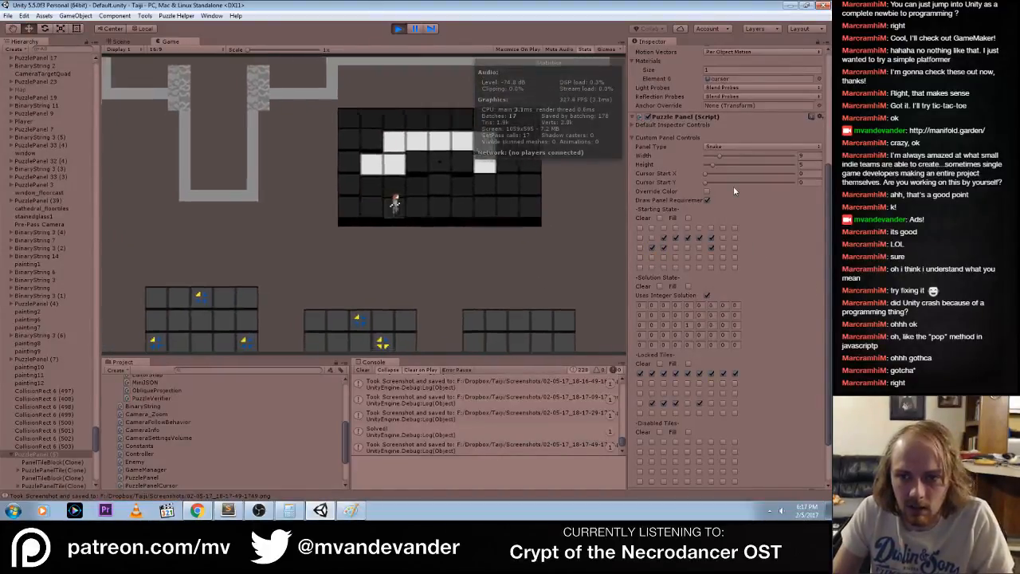
key("w")
left_click(583, 50)
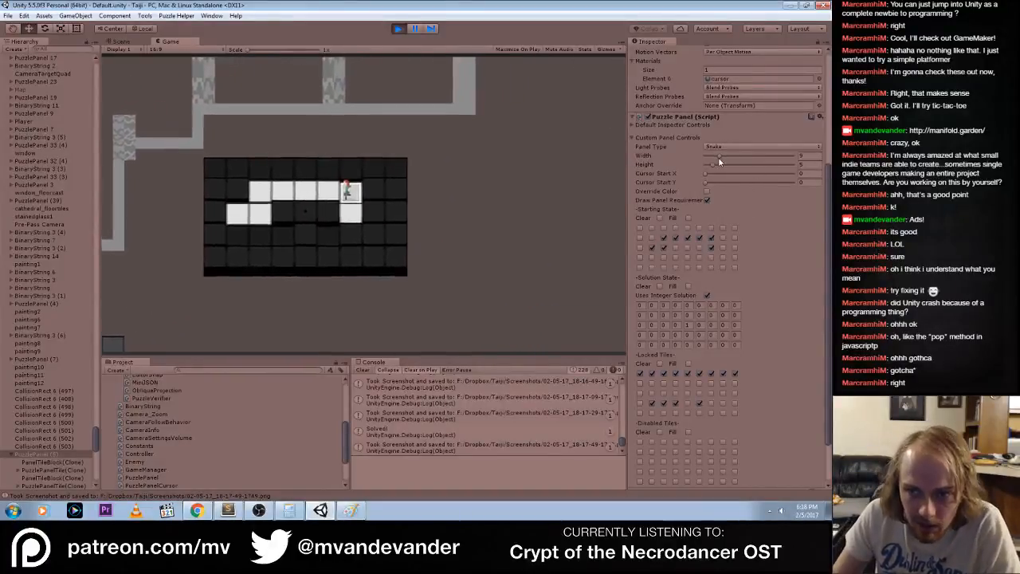
Shrink PuzzlePanel (5) to a Width of 5 and a Height of 1 while the game runs
mouse_move(719, 157)
left_mouse_down()
mouse_move(702, 158)
mouse_move(718, 161)
left_mouse_up()
left_click_drag(722, 263, 709, 269)
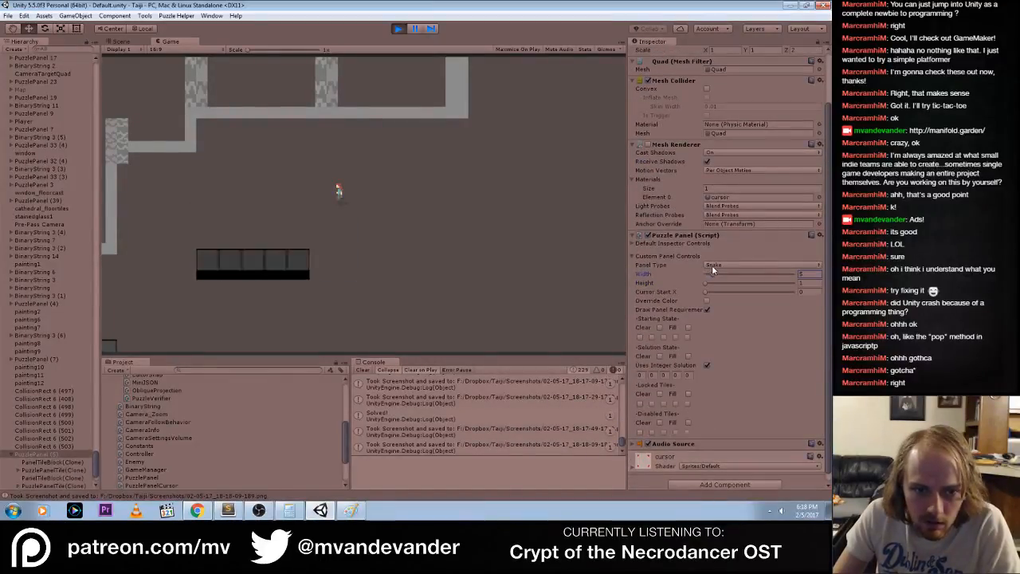